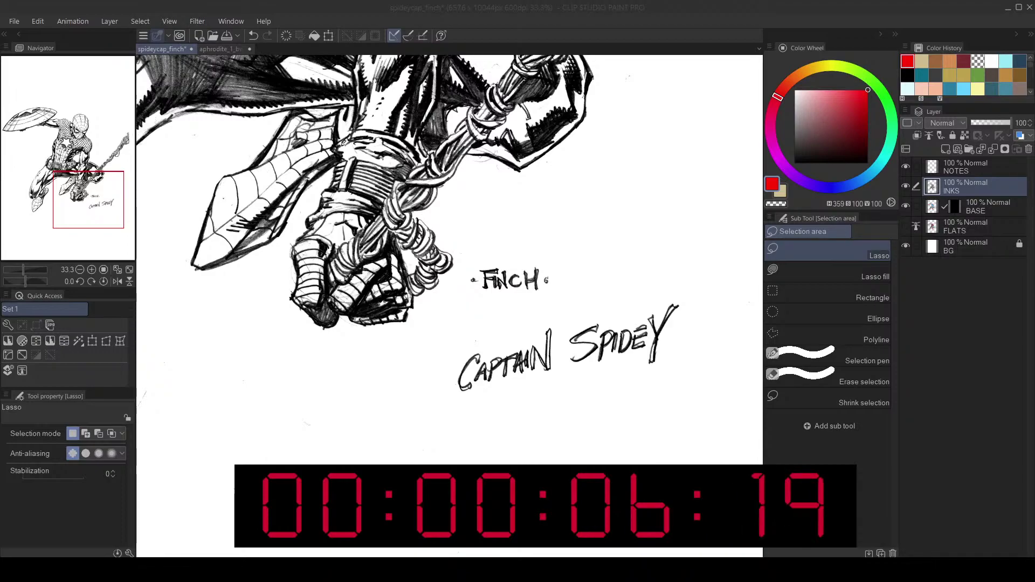
- Choose the Hue Jitter airbrush and open the export of it as a sub tool
{"action": "left_click", "coordinate": [705, 197]}
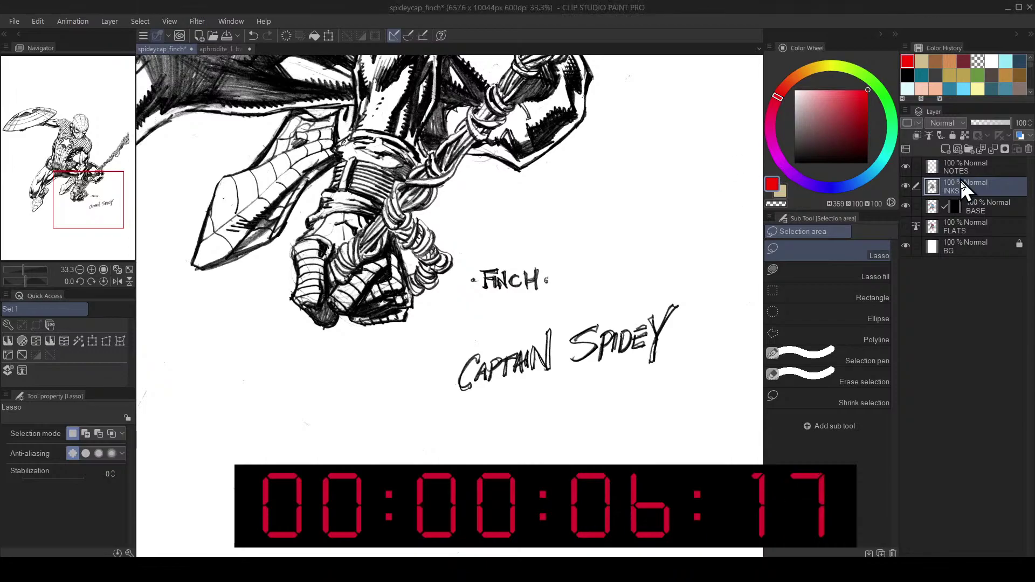
{"action": "key", "text": "b"}
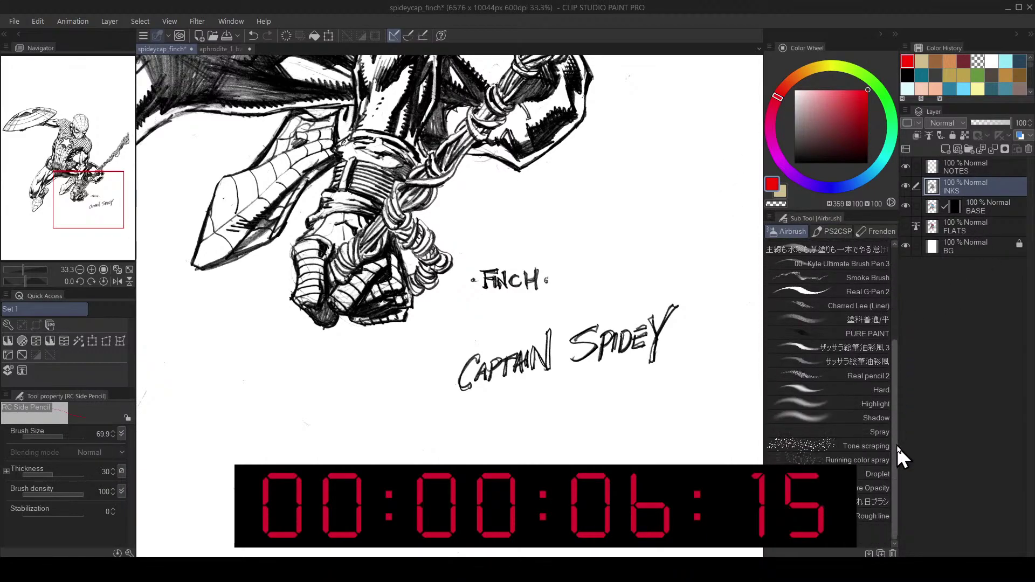
{"action": "scroll", "coordinate": [895, 377], "scroll_direction": "up", "scroll_amount": 2}
{"action": "left_click", "coordinate": [869, 302]}
{"action": "right_click", "coordinate": [869, 303]}
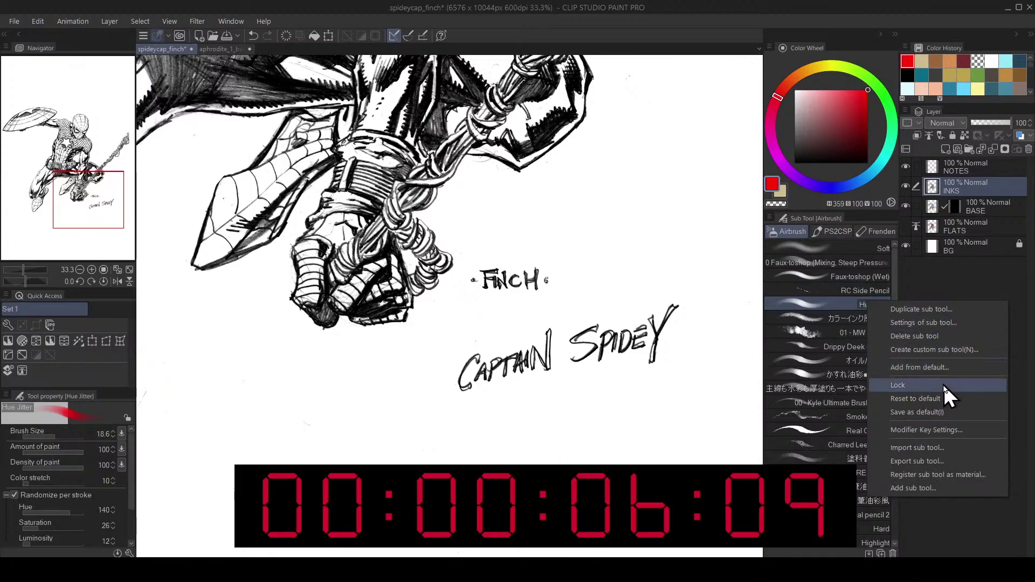
{"action": "left_click", "coordinate": [934, 460]}
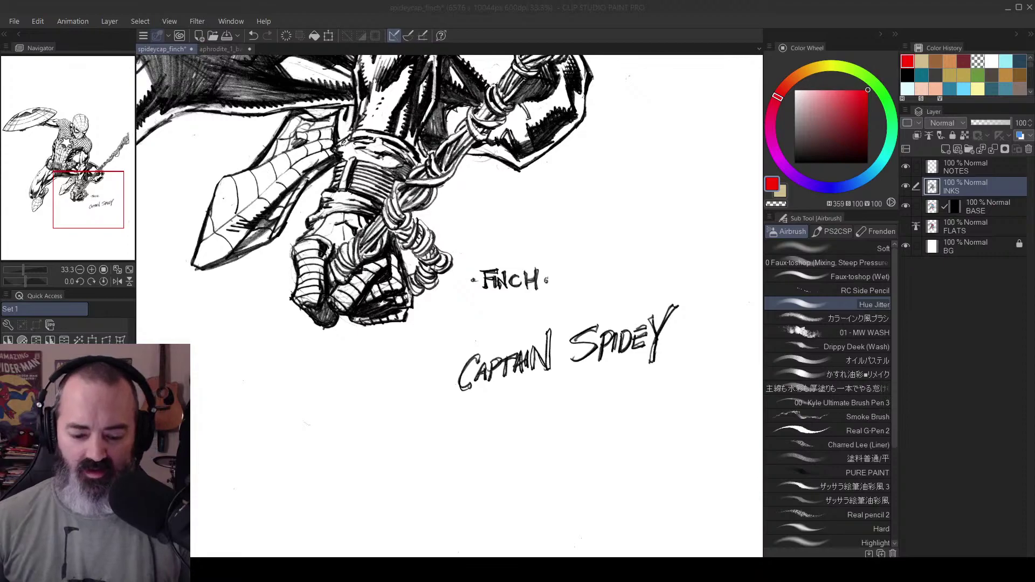
{"action": "left_click", "coordinate": [506, 146]}
{"action": "scroll", "coordinate": [505, 146], "scroll_direction": "down", "scroll_amount": 4}
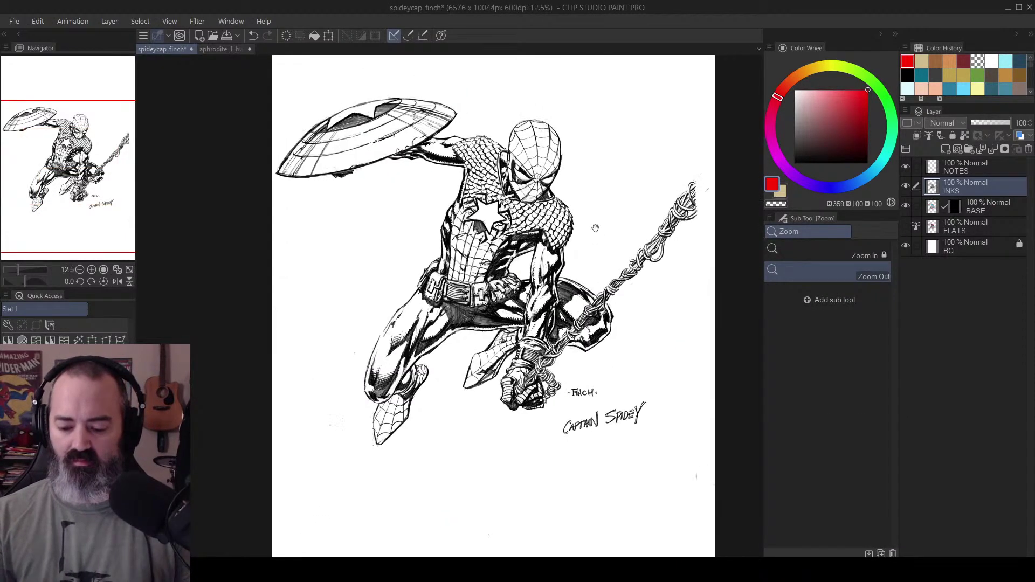
{"action": "left_click_drag", "start_coordinate": [595, 228], "coordinate": [565, 263]}
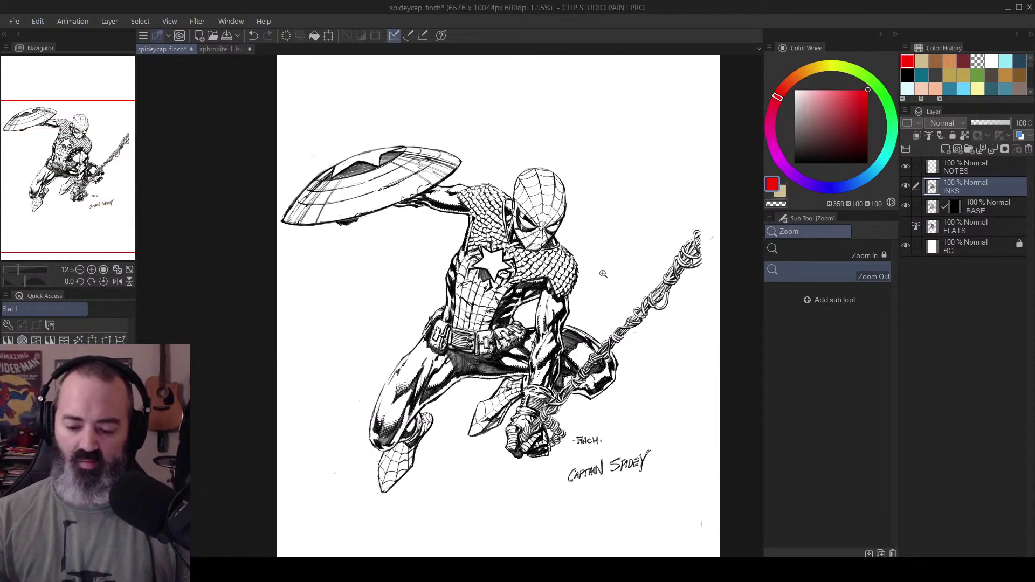
{"action": "left_click_drag", "start_coordinate": [556, 224], "coordinate": [558, 230]}
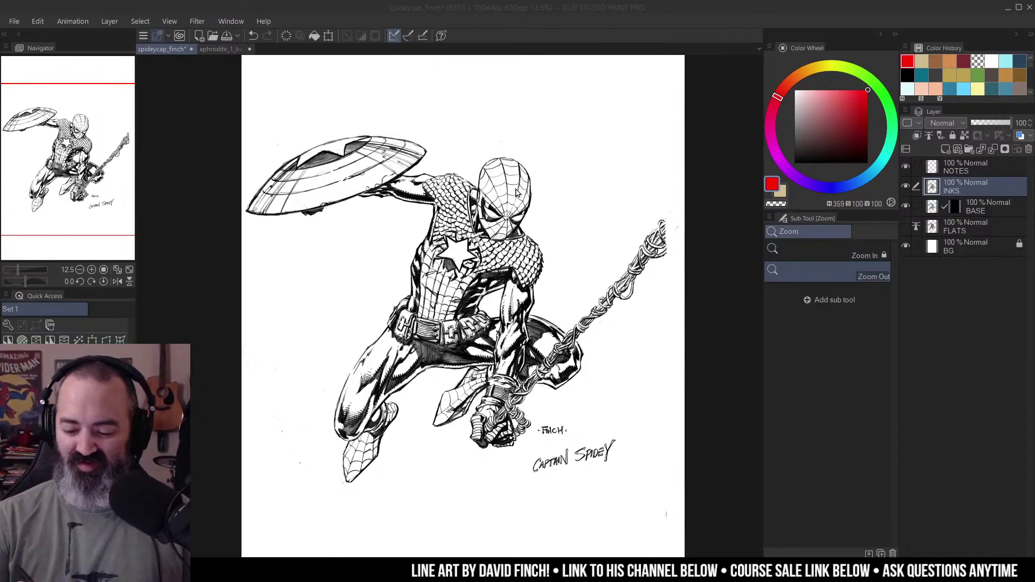
{"action": "key", "text": "alt+Tab"}
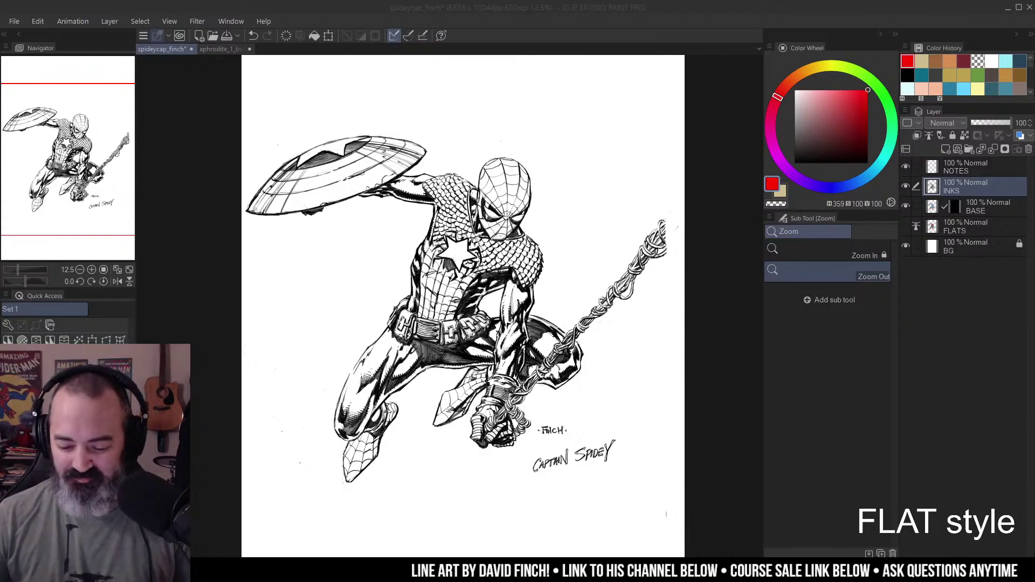
- Review the layer stack through NOTES, INKS, BASE, FLATS and BG, toggling INKS and FLATS visibility to see what each layer holds
{"action": "left_click", "coordinate": [934, 210]}
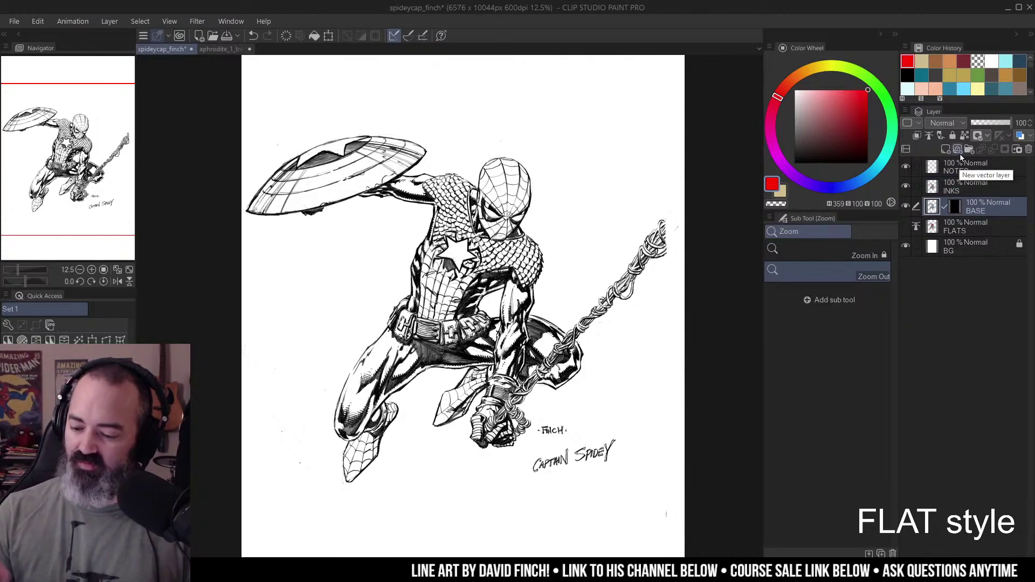
{"action": "key", "text": "m"}
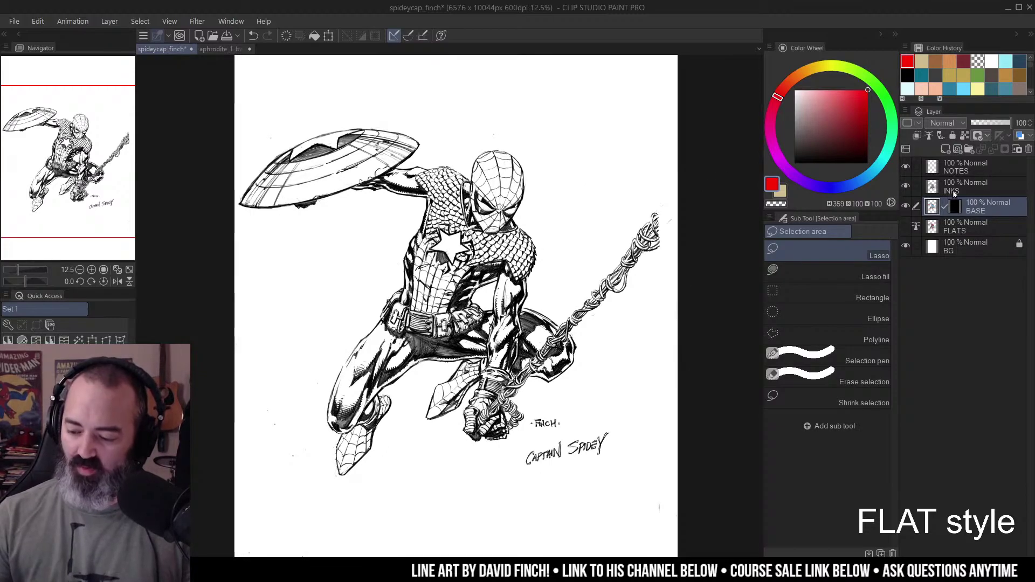
{"action": "left_click", "coordinate": [952, 190]}
{"action": "left_click_drag", "start_coordinate": [717, 213], "coordinate": [726, 212]}
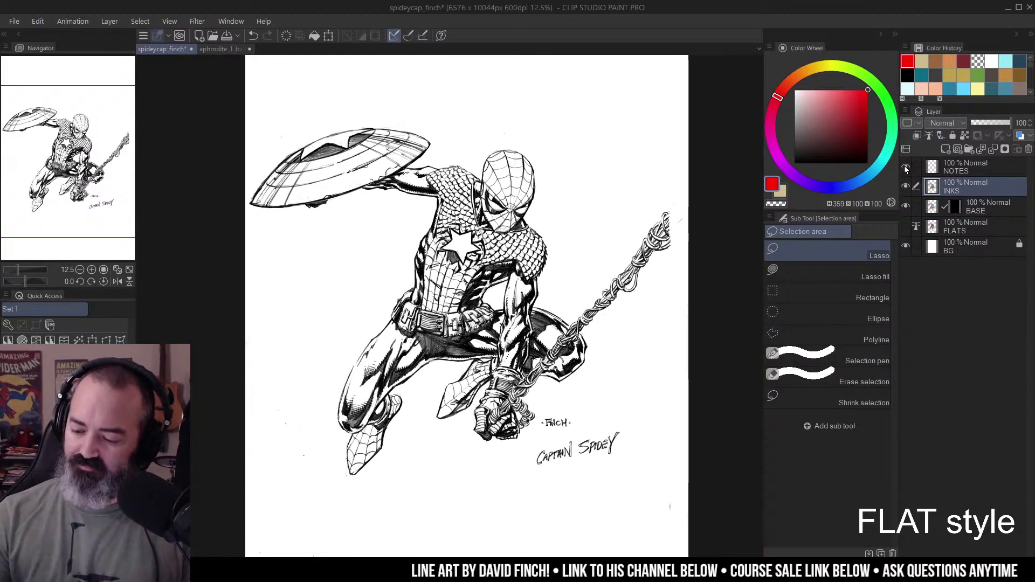
{"action": "left_click", "coordinate": [948, 169]}
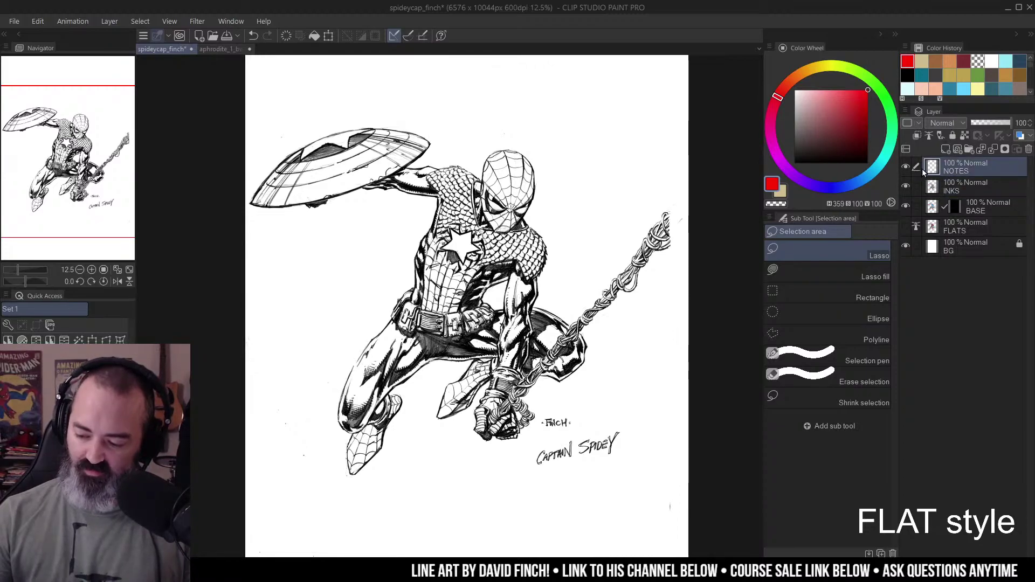
{"action": "left_click", "coordinate": [953, 191]}
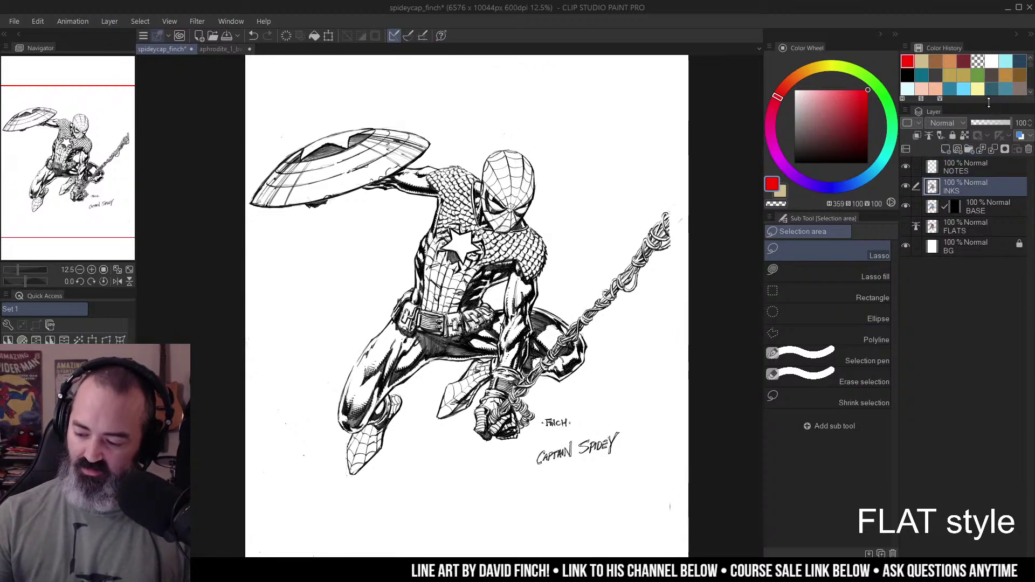
{"action": "left_click", "coordinate": [906, 187], "text": "alt"}
{"action": "left_click", "coordinate": [906, 187], "text": "alt"}
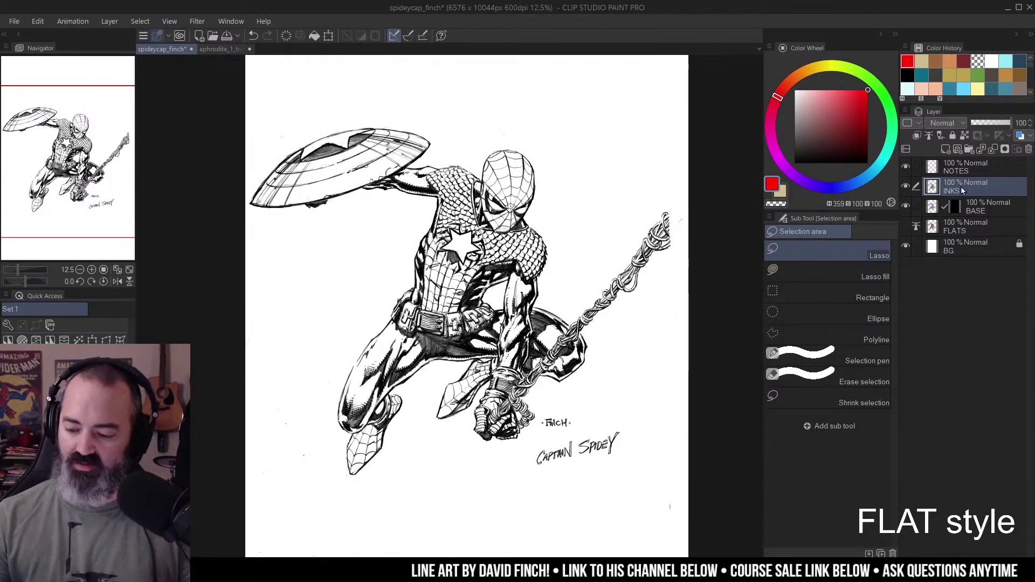
{"action": "key", "text": "alt"}
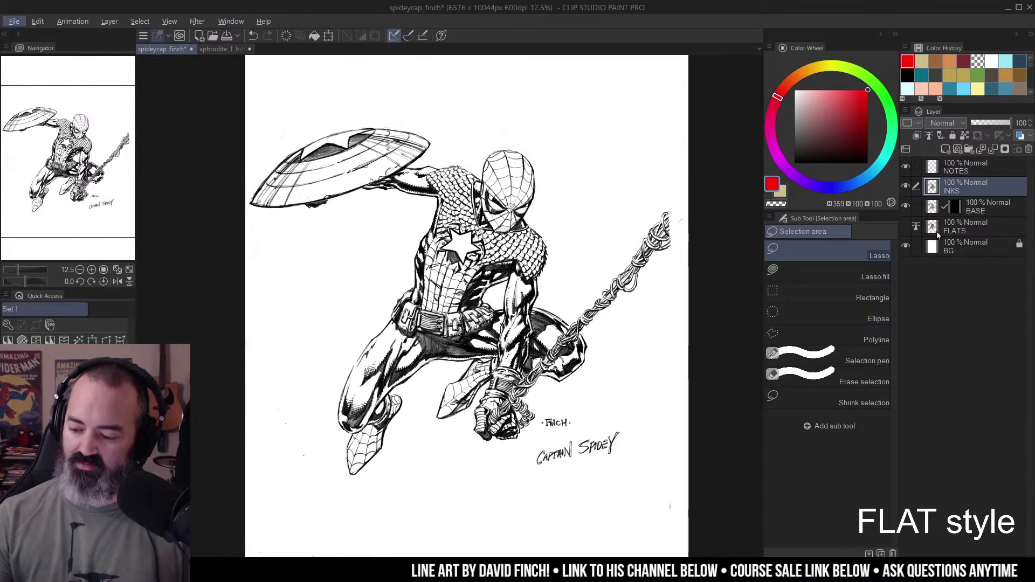
{"action": "left_click", "coordinate": [906, 226]}
{"action": "left_click", "coordinate": [906, 226]}
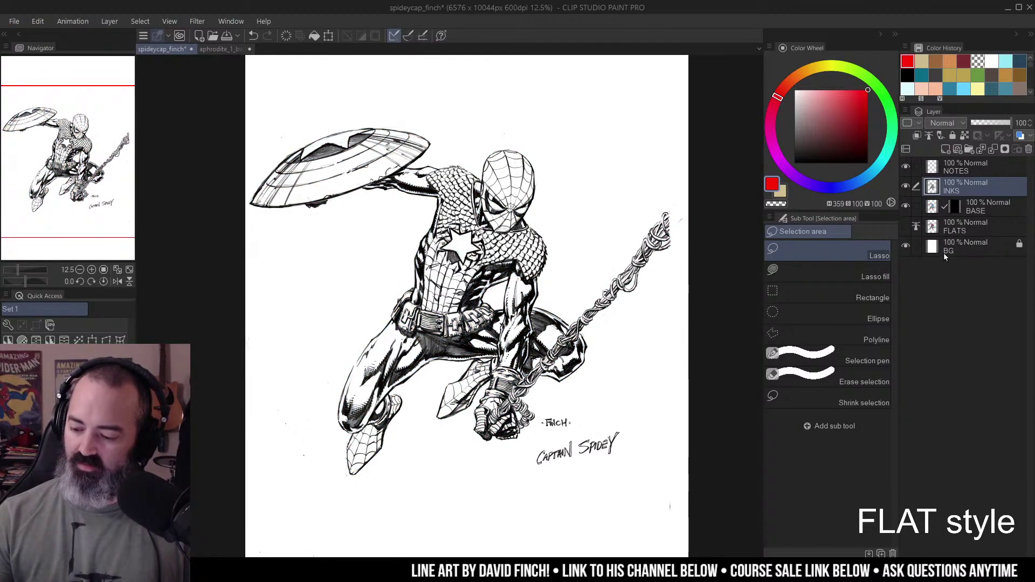
{"action": "left_click", "coordinate": [939, 252]}
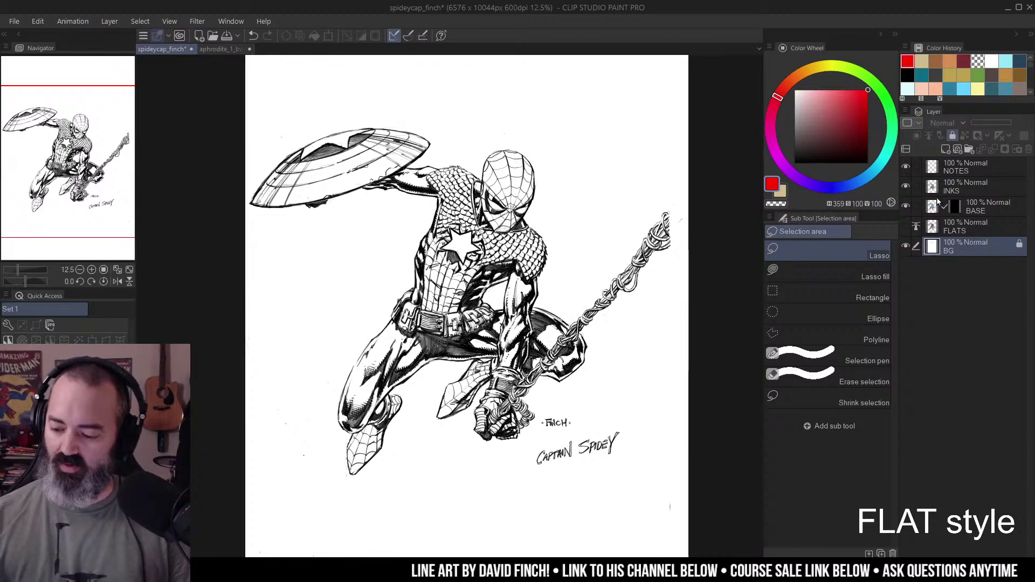
- Reveal the flat colours across the figure, shield and rope by painting the BASE layer's mask with the Faux-toshop (Mixing, Steep Pressure) airbrush
{"action": "left_click", "coordinate": [955, 208]}
{"action": "key", "text": "b"}
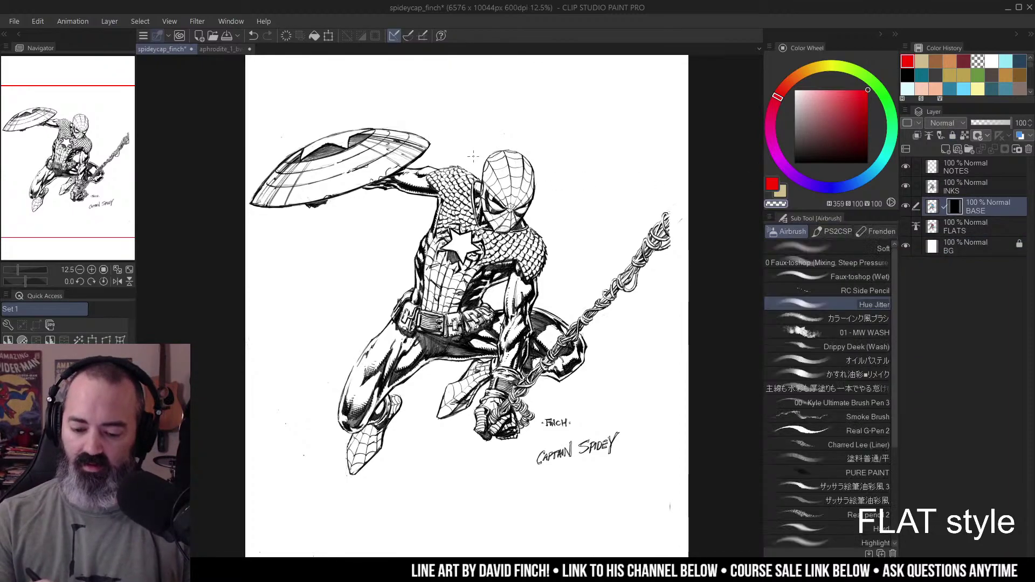
{"action": "left_click", "coordinate": [860, 261]}
{"action": "key", "text": "ctrl+space"}
{"action": "mouse_move", "coordinate": [518, 180]}
{"action": "left_mouse_down"}
{"action": "mouse_move", "coordinate": [570, 143]}
{"action": "mouse_move", "coordinate": [537, 180]}
{"action": "mouse_move", "coordinate": [550, 156]}
{"action": "mouse_move", "coordinate": [561, 184]}
{"action": "mouse_move", "coordinate": [545, 197]}
{"action": "mouse_move", "coordinate": [493, 202]}
{"action": "mouse_move", "coordinate": [500, 229]}
{"action": "left_mouse_up"}
{"action": "mouse_move", "coordinate": [498, 267]}
{"action": "left_mouse_down"}
{"action": "mouse_move", "coordinate": [493, 313]}
{"action": "mouse_move", "coordinate": [465, 314]}
{"action": "mouse_move", "coordinate": [492, 319]}
{"action": "left_mouse_up"}
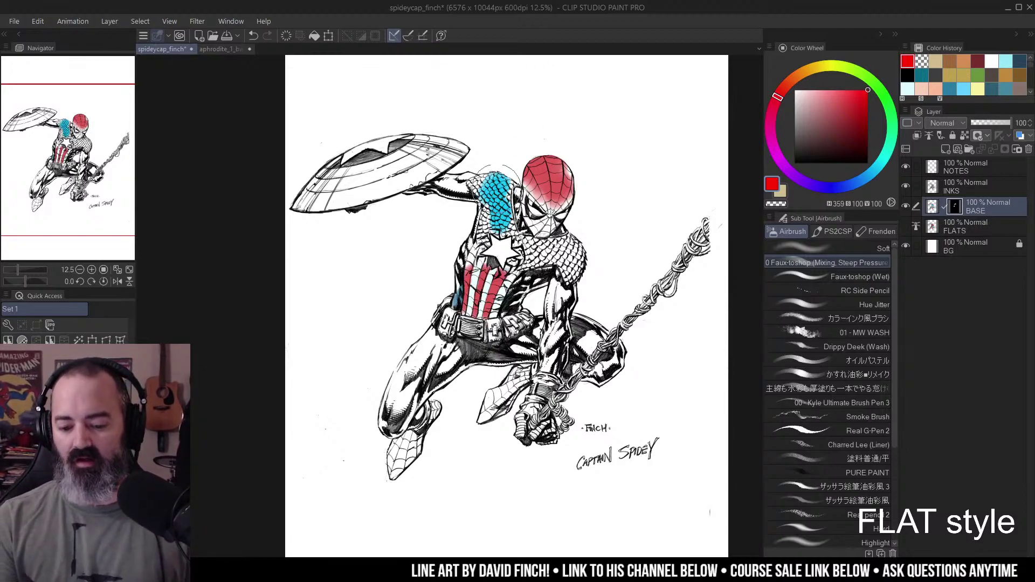
{"action": "mouse_move", "coordinate": [340, 164]}
{"action": "left_mouse_down"}
{"action": "mouse_move", "coordinate": [425, 130]}
{"action": "mouse_move", "coordinate": [383, 138]}
{"action": "mouse_move", "coordinate": [352, 166]}
{"action": "mouse_move", "coordinate": [424, 192]}
{"action": "mouse_move", "coordinate": [387, 166]}
{"action": "mouse_move", "coordinate": [387, 197]}
{"action": "mouse_move", "coordinate": [543, 164]}
{"action": "mouse_move", "coordinate": [437, 277]}
{"action": "mouse_move", "coordinate": [575, 282]}
{"action": "mouse_move", "coordinate": [409, 340]}
{"action": "mouse_move", "coordinate": [420, 365]}
{"action": "mouse_move", "coordinate": [406, 460]}
{"action": "mouse_move", "coordinate": [565, 410]}
{"action": "mouse_move", "coordinate": [590, 329]}
{"action": "mouse_move", "coordinate": [615, 376]}
{"action": "mouse_move", "coordinate": [634, 324]}
{"action": "mouse_move", "coordinate": [701, 240]}
{"action": "left_mouse_up"}
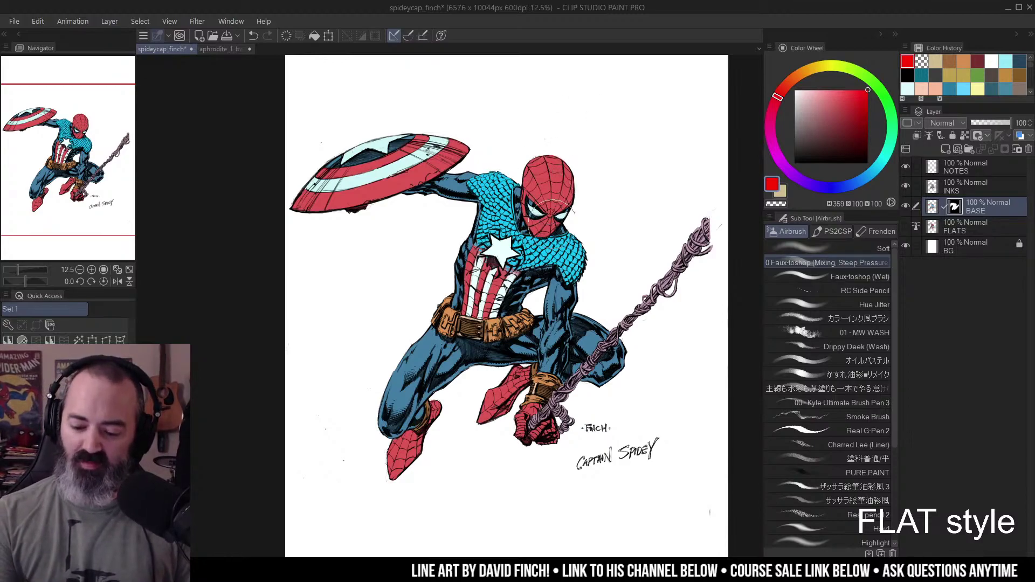
- Add a layer named HL in Hard light mode directly above INKS
{"action": "key", "text": "ctrl+space"}
{"action": "left_click", "coordinate": [620, 246]}
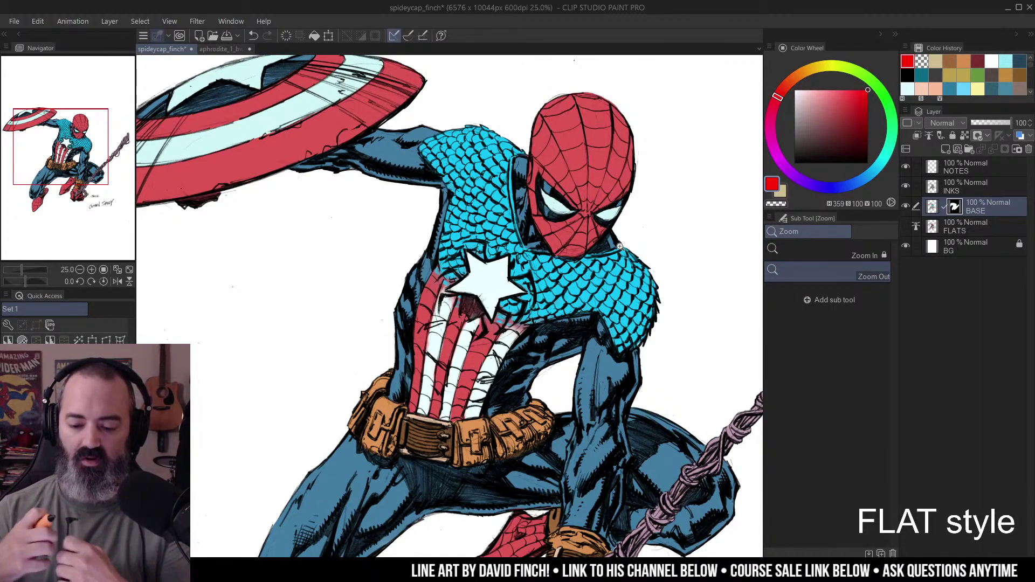
{"action": "mouse_move", "coordinate": [845, 103]}
{"action": "left_mouse_down"}
{"action": "mouse_move", "coordinate": [839, 126]}
{"action": "mouse_move", "coordinate": [833, 118]}
{"action": "left_mouse_up"}
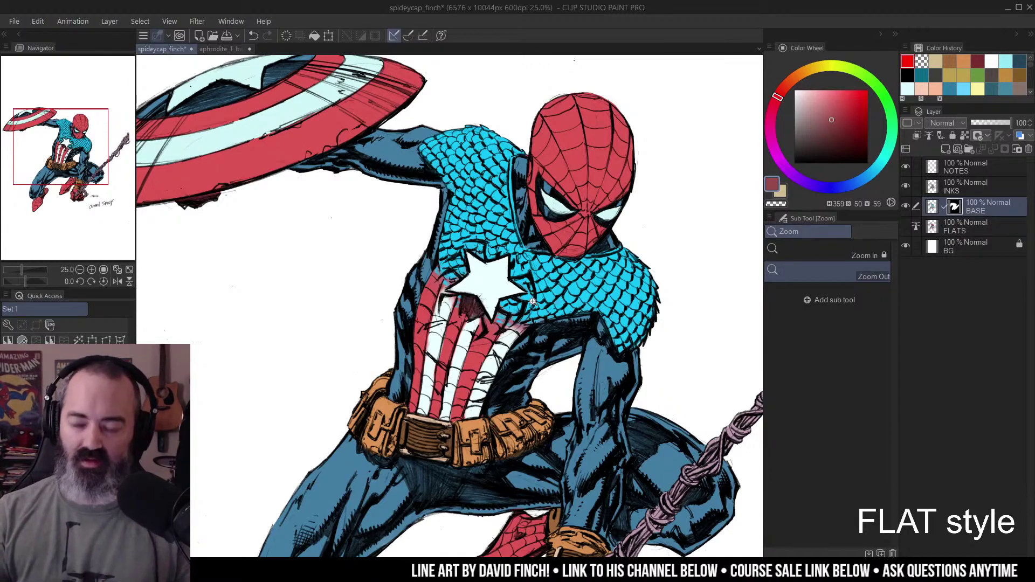
{"action": "left_click", "coordinate": [937, 189]}
{"action": "key", "text": "F2"}
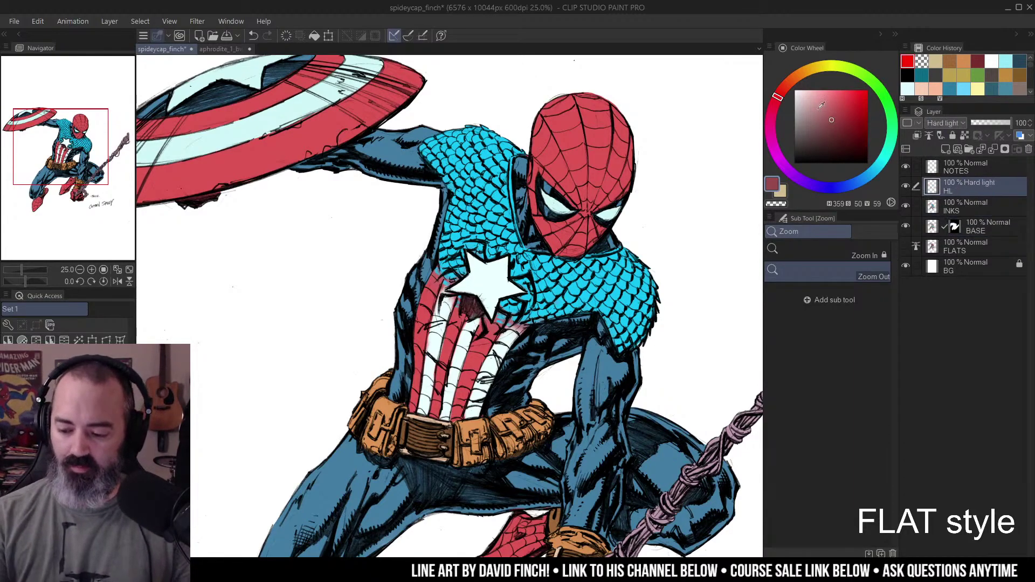
- Fill the HL layer with a very dark neutral gray, saturation 0 and value 13
{"action": "left_click", "coordinate": [795, 142]}
{"action": "key", "text": "g"}
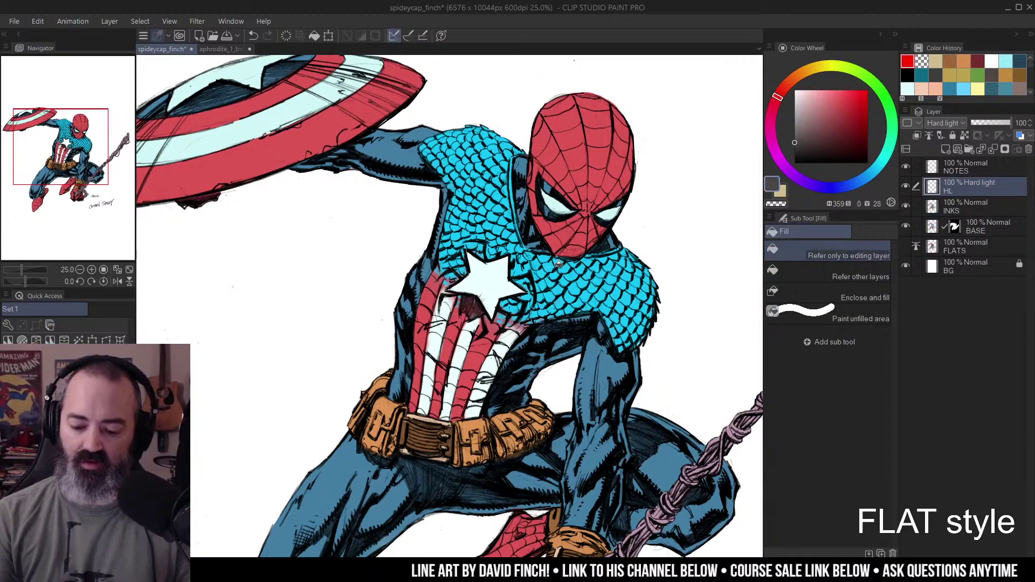
{"action": "left_click", "coordinate": [559, 281]}
{"action": "left_click", "coordinate": [796, 146]}
{"action": "left_click", "coordinate": [795, 153]}
{"action": "left_click", "coordinate": [562, 279]}
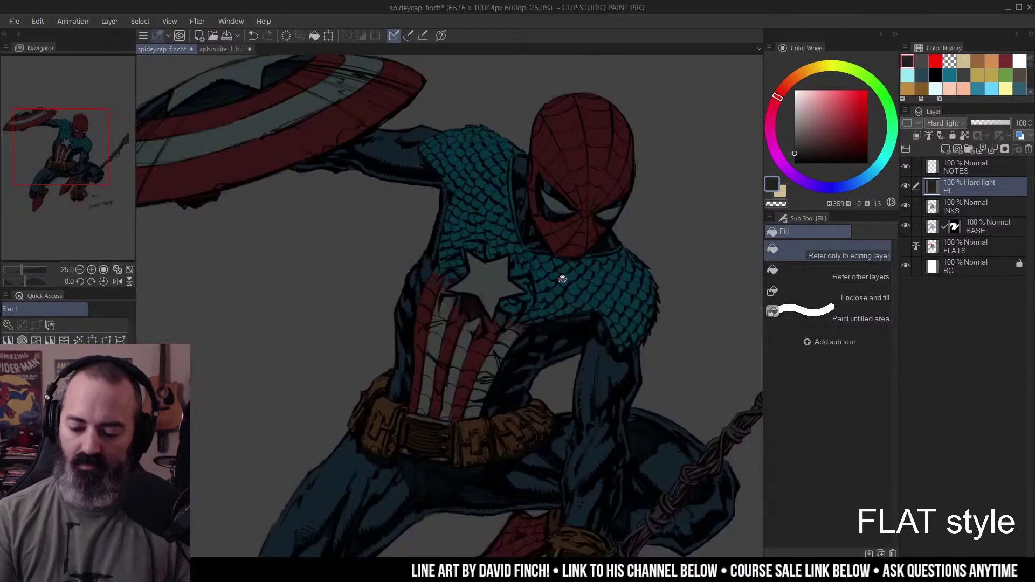
- Place the HL layer between INKS and BASE, clipped to the layer below, and refill it with neutral gray at value 21
{"action": "left_click", "coordinate": [919, 136]}
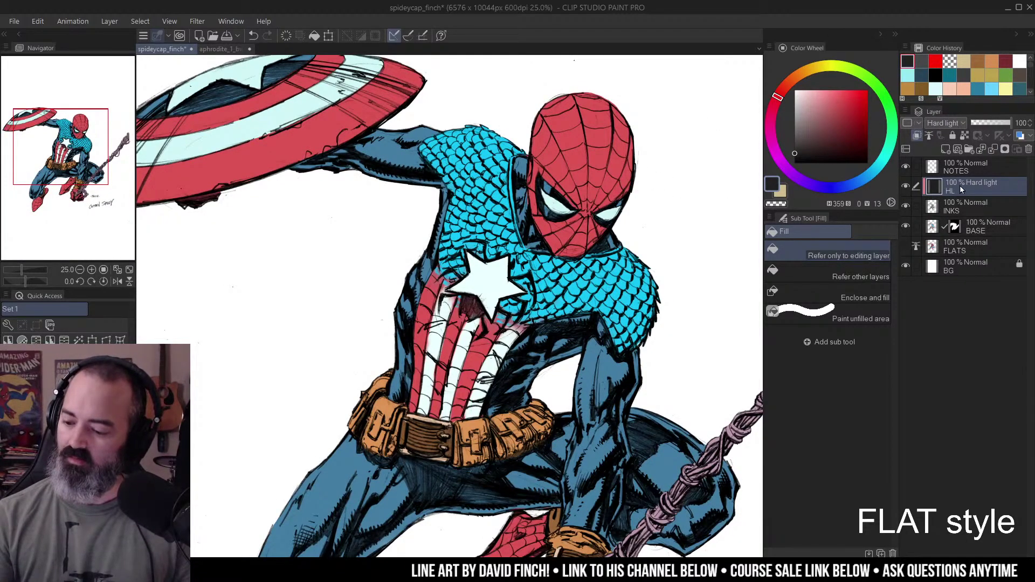
{"action": "left_click_drag", "start_coordinate": [958, 186], "coordinate": [961, 215]}
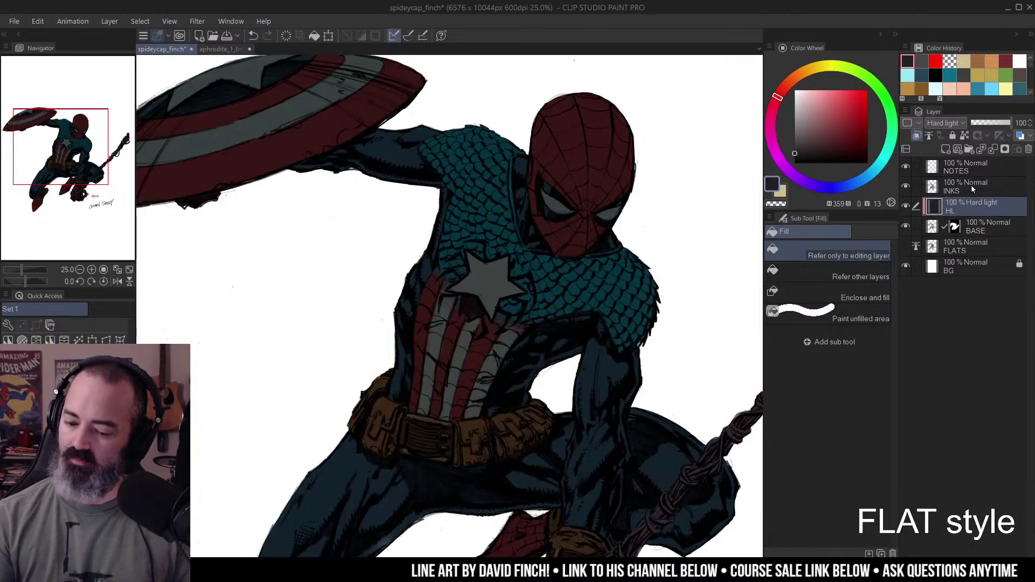
{"action": "left_click", "coordinate": [794, 147]}
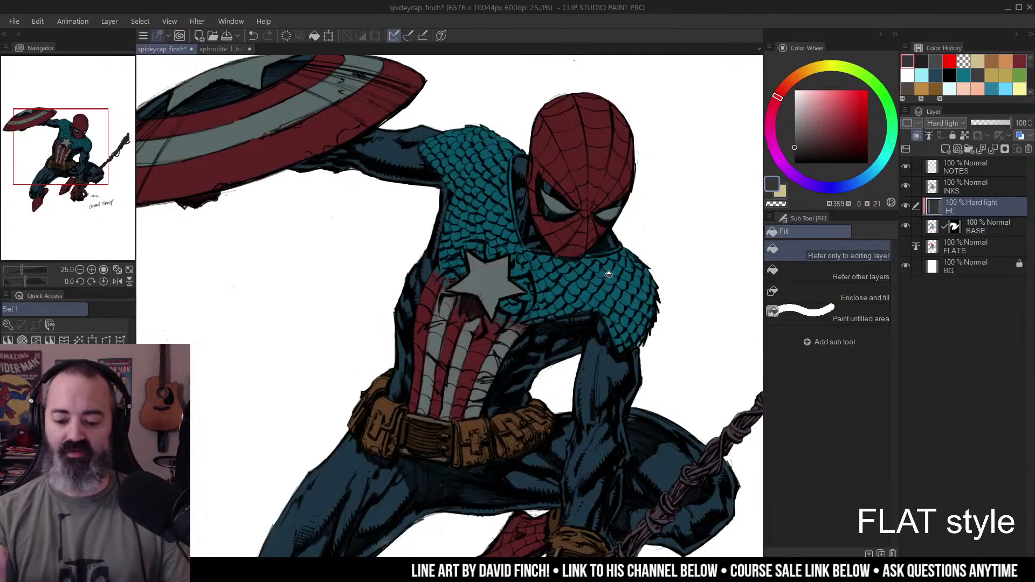
{"action": "left_click", "coordinate": [602, 239], "text": "ctrl+alt"}
{"action": "left_click_drag", "start_coordinate": [602, 239], "coordinate": [605, 206]}
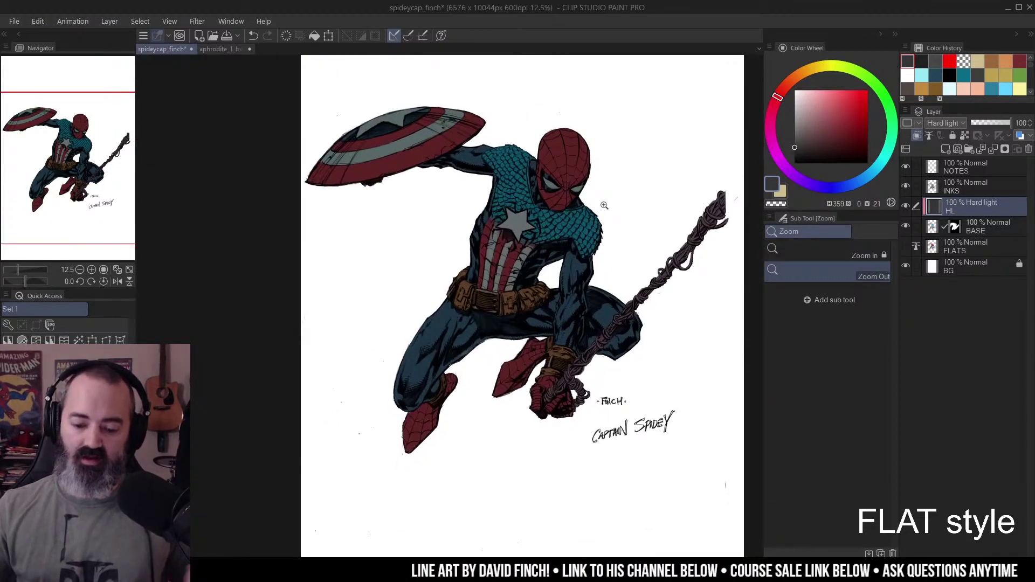
{"action": "left_click", "coordinate": [605, 205]}
{"action": "left_click", "coordinate": [624, 247]}
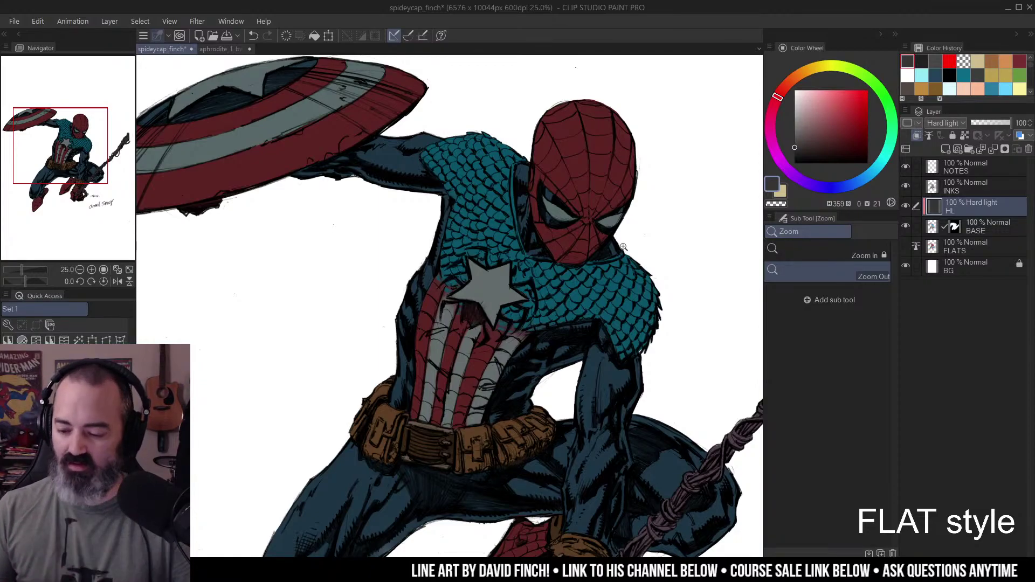
- Delete the HL Hard light layer
{"action": "right_click", "coordinate": [970, 200]}
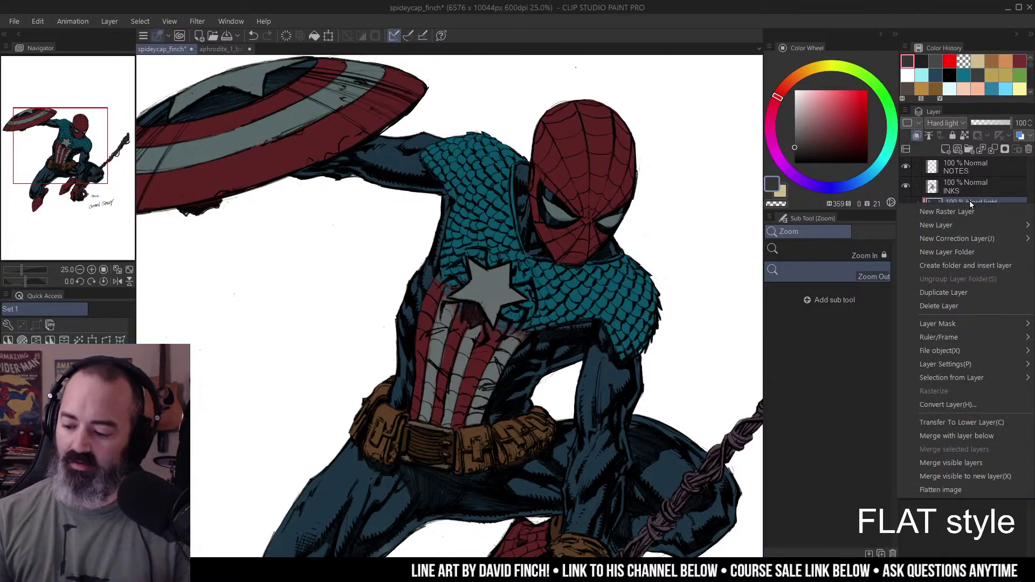
{"action": "left_click", "coordinate": [954, 299]}
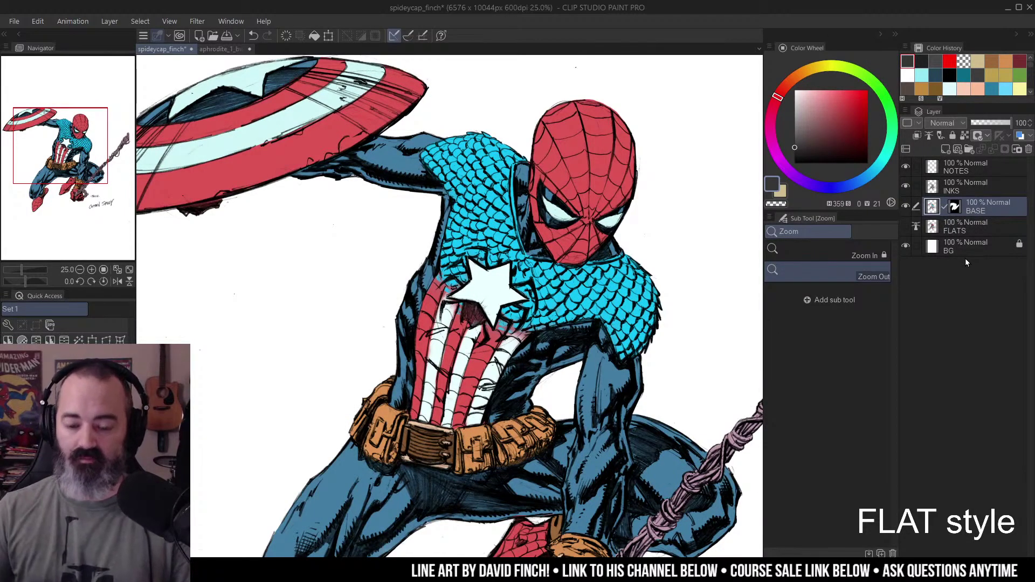
{"action": "scroll", "coordinate": [594, 222], "scroll_direction": "down", "scroll_amount": 1}
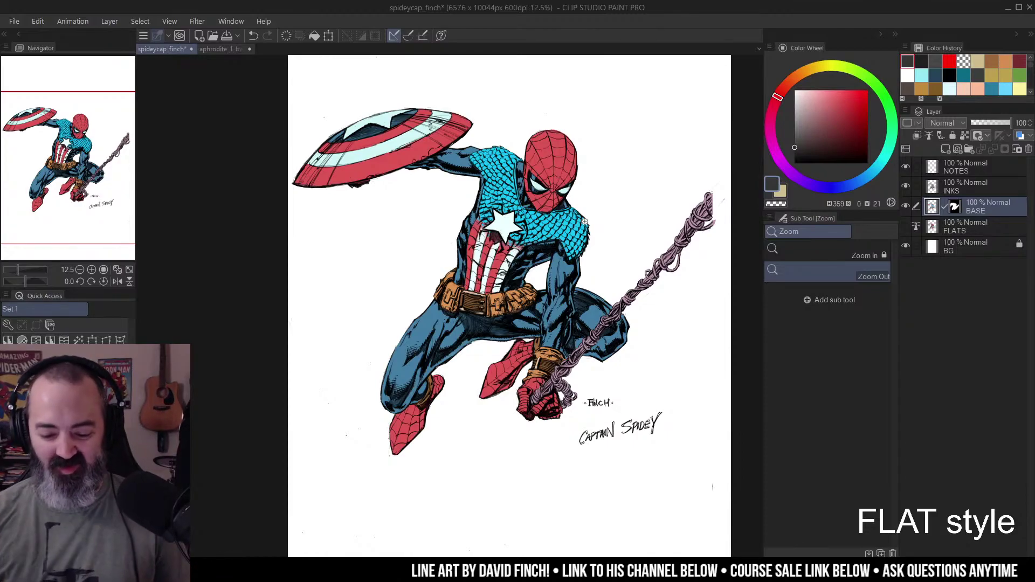
{"action": "scroll", "coordinate": [561, 211], "scroll_direction": "up", "scroll_amount": 2}
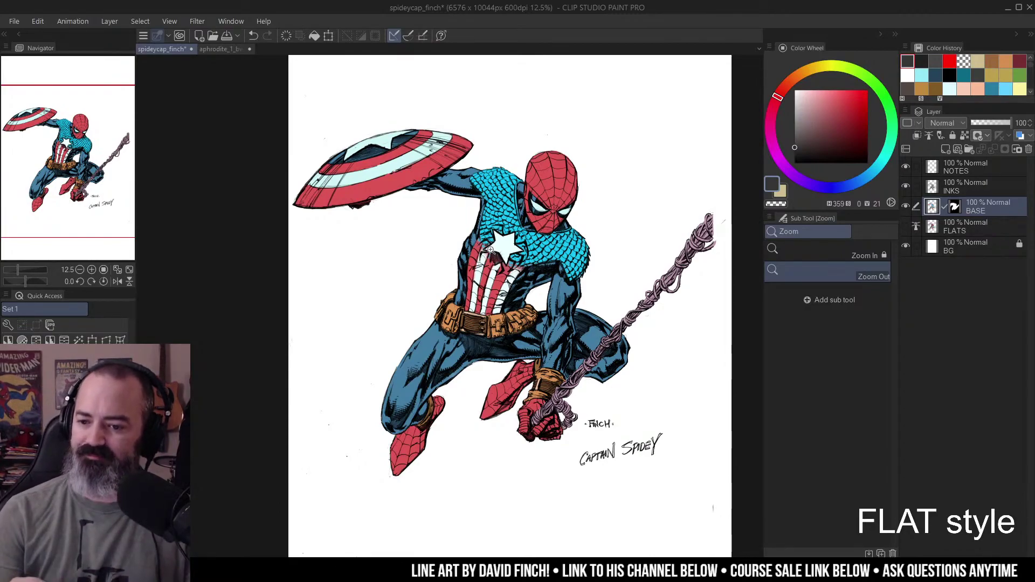
{"action": "key", "text": "m"}
{"action": "mouse_move", "coordinate": [634, 125]}
{"action": "left_mouse_down"}
{"action": "mouse_move", "coordinate": [597, 114]}
{"action": "mouse_move", "coordinate": [595, 127]}
{"action": "mouse_move", "coordinate": [604, 121]}
{"action": "left_mouse_up"}
{"action": "left_click_drag", "start_coordinate": [603, 250], "coordinate": [575, 274]}
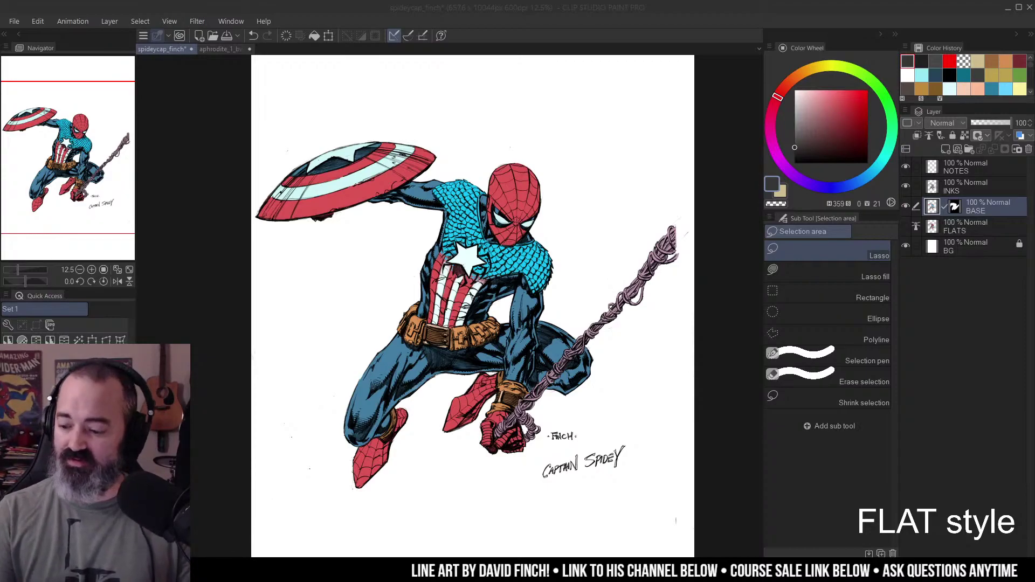
- Select the INKS layer, view it in isolation, and bring the other layers back into view
{"action": "left_click", "coordinate": [957, 186]}
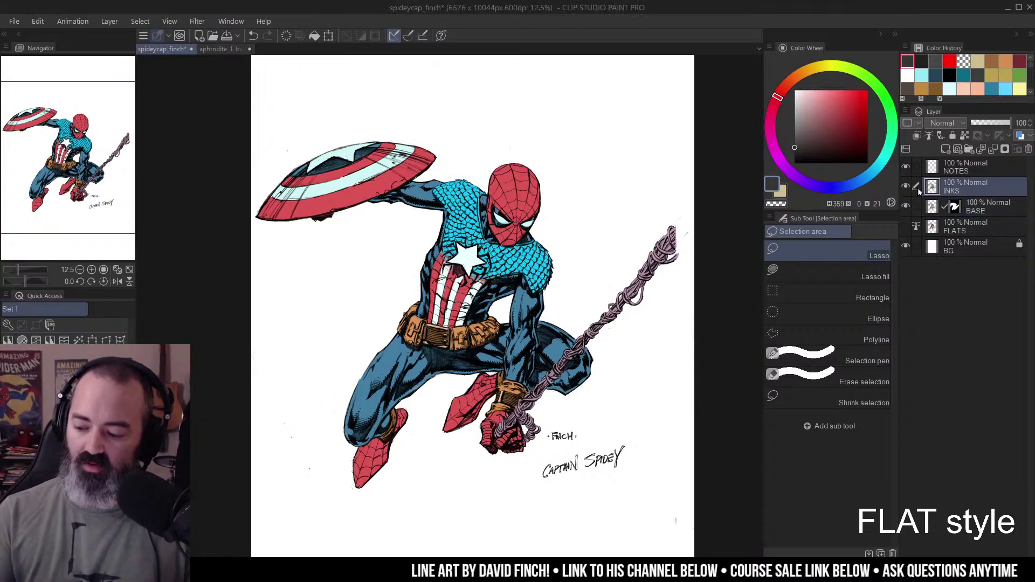
{"action": "left_click", "coordinate": [906, 187], "text": "alt"}
{"action": "left_click", "coordinate": [906, 186], "text": "alt"}
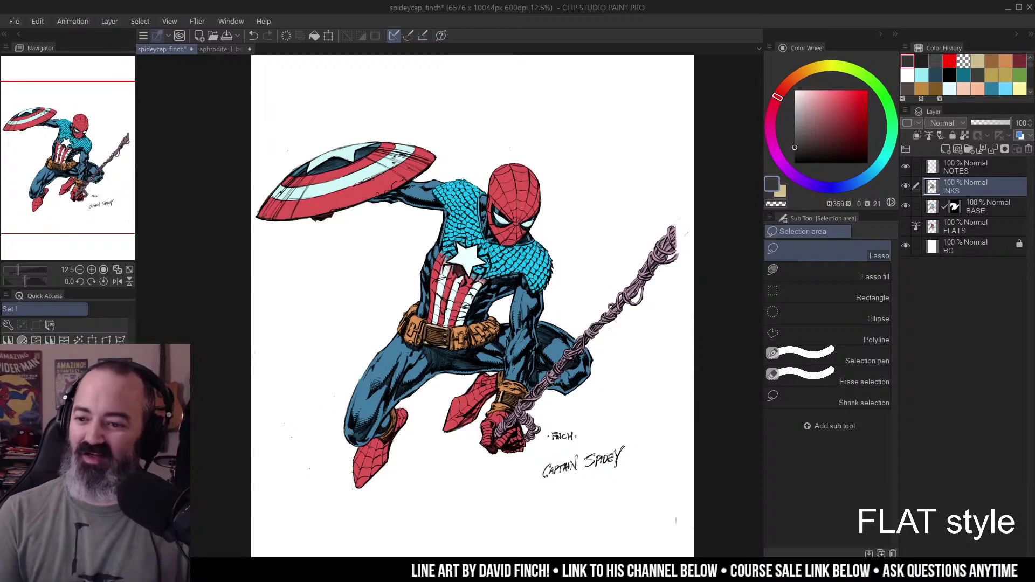
{"action": "key", "text": "o"}
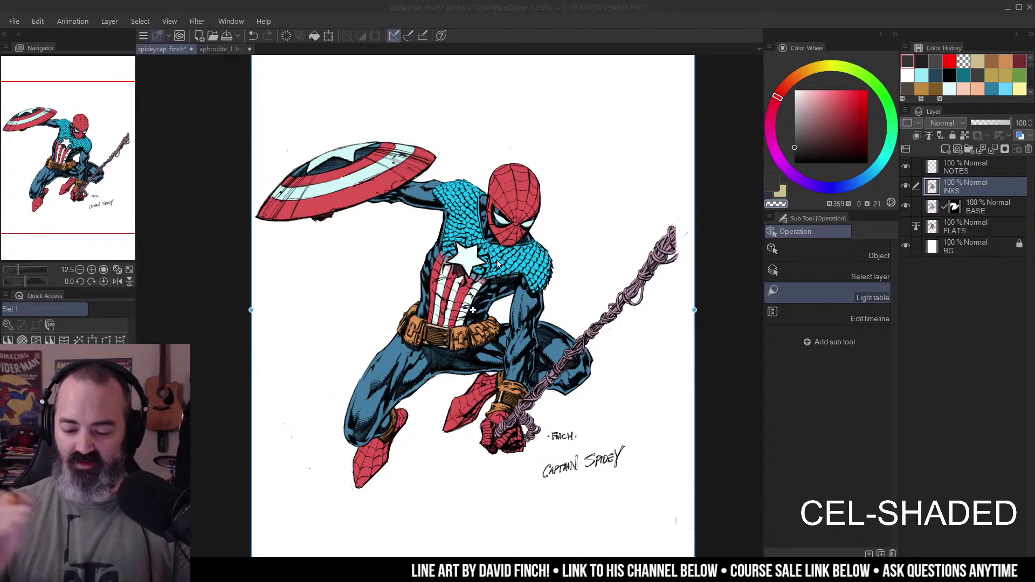
{"action": "left_click", "coordinate": [715, 128]}
{"action": "left_click_drag", "start_coordinate": [712, 138], "coordinate": [710, 120]}
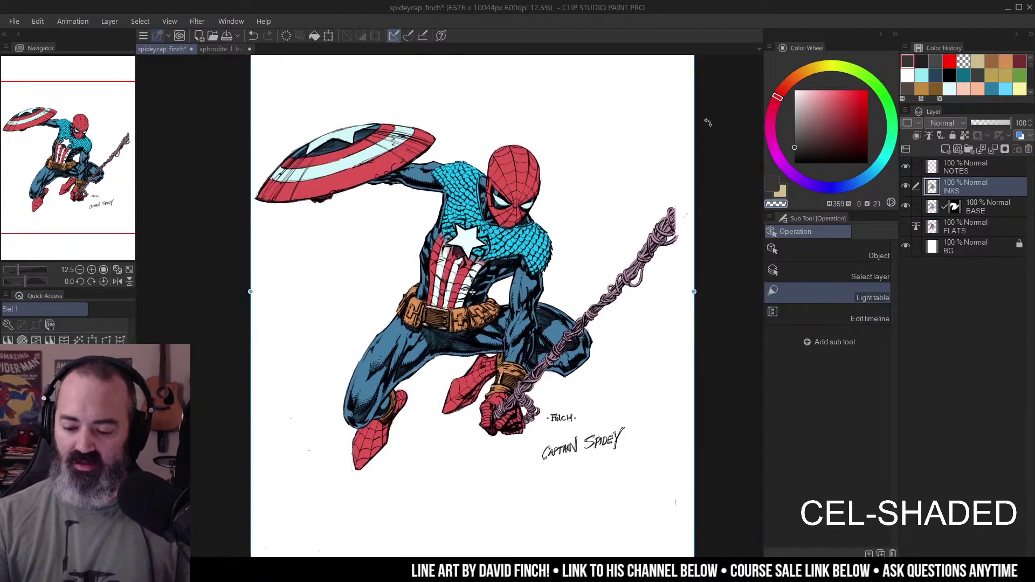
{"action": "key", "text": "m"}
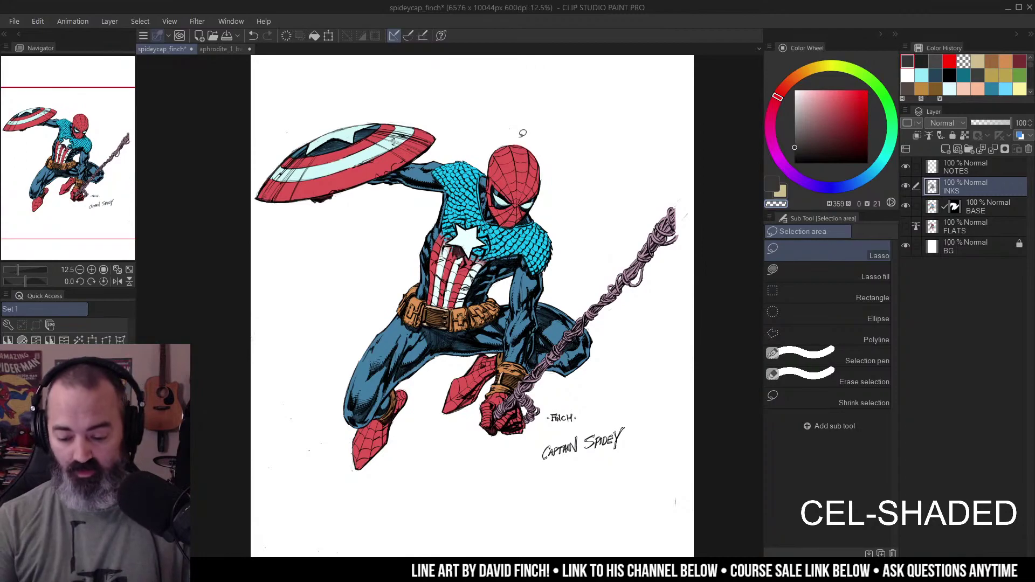
{"action": "left_click_drag", "start_coordinate": [556, 183], "coordinate": [564, 190]}
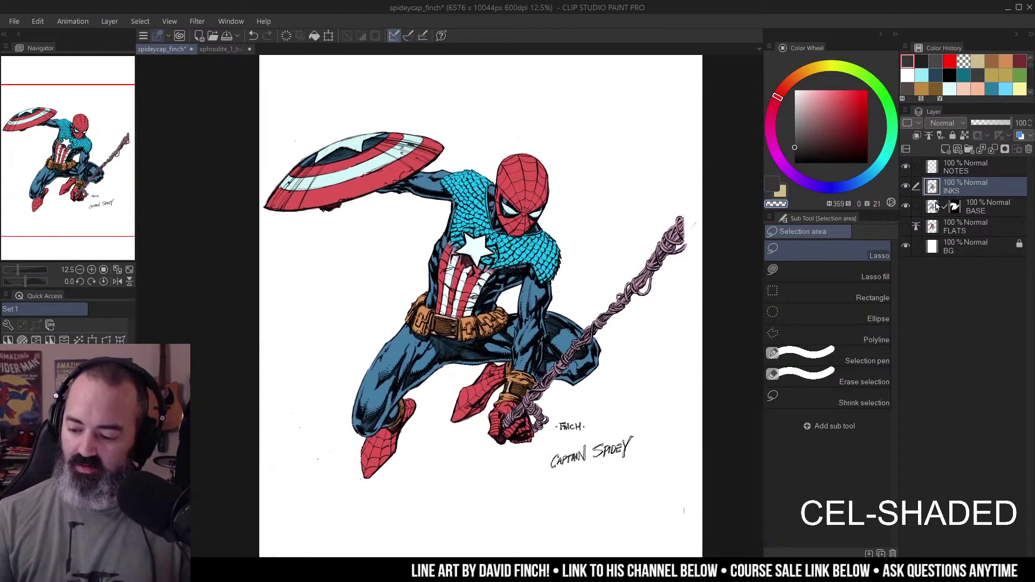
- Check the BASE layer in isolation, restore the other layers, and add a new layer clipped above BASE
{"action": "left_click", "coordinate": [935, 211]}
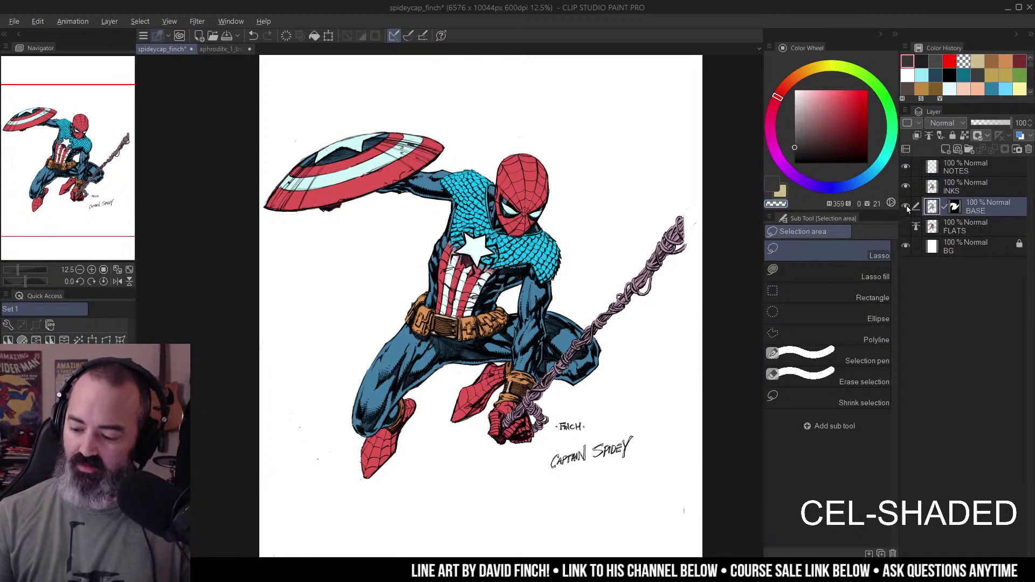
{"action": "left_click", "coordinate": [906, 208], "text": "alt"}
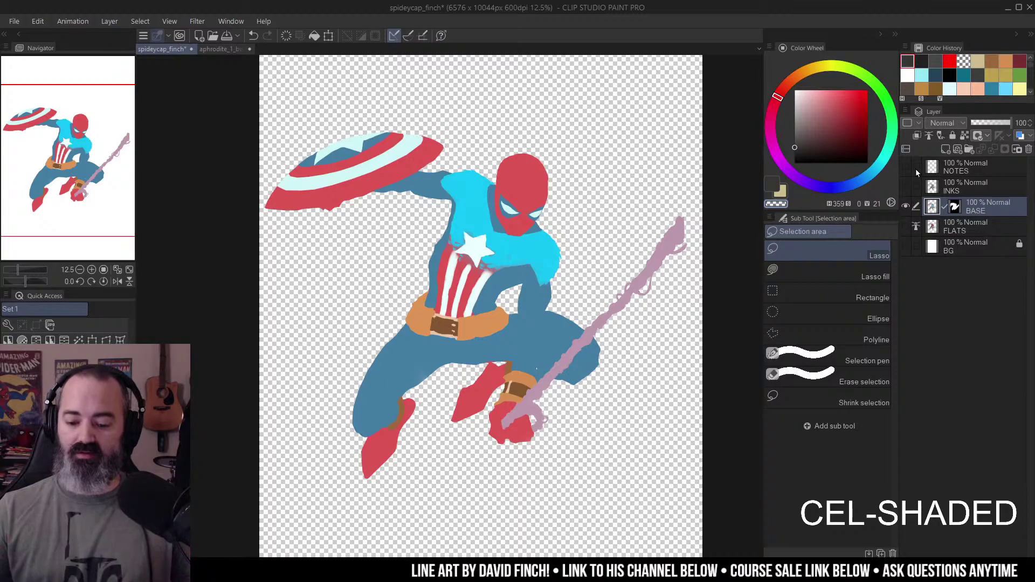
{"action": "left_click", "coordinate": [909, 207], "text": "alt"}
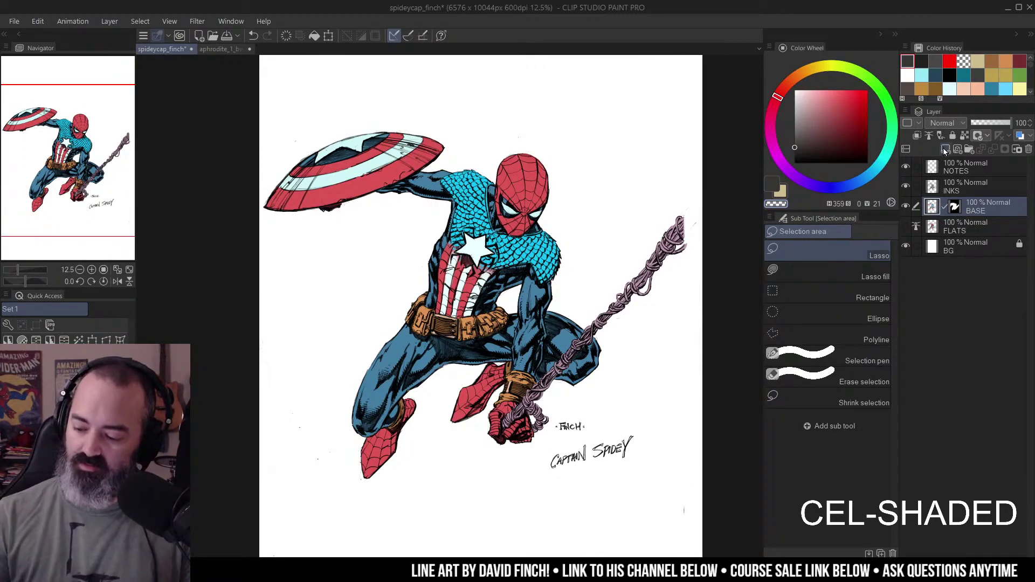
{"action": "left_click", "coordinate": [944, 150]}
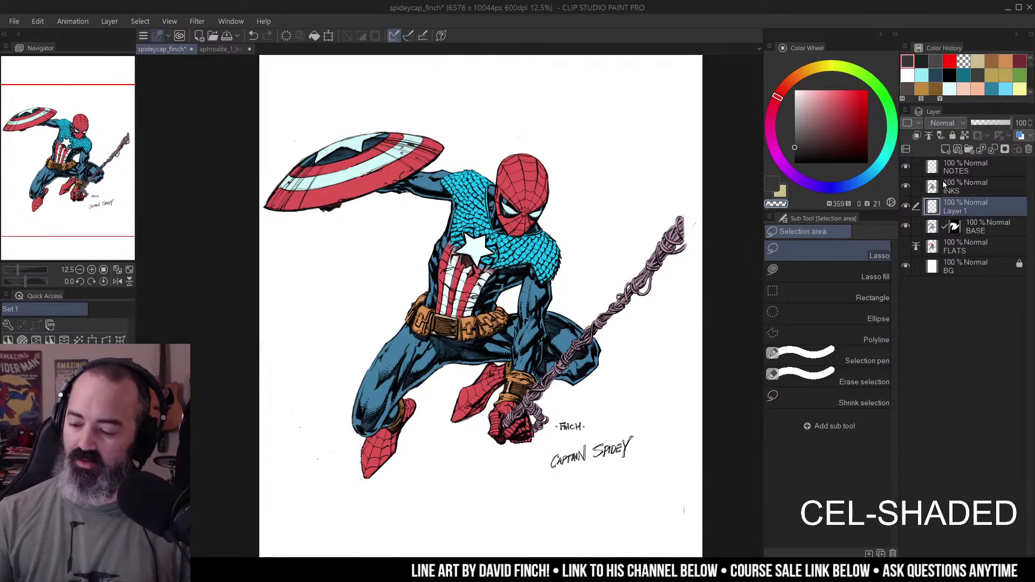
{"action": "left_click", "coordinate": [919, 136]}
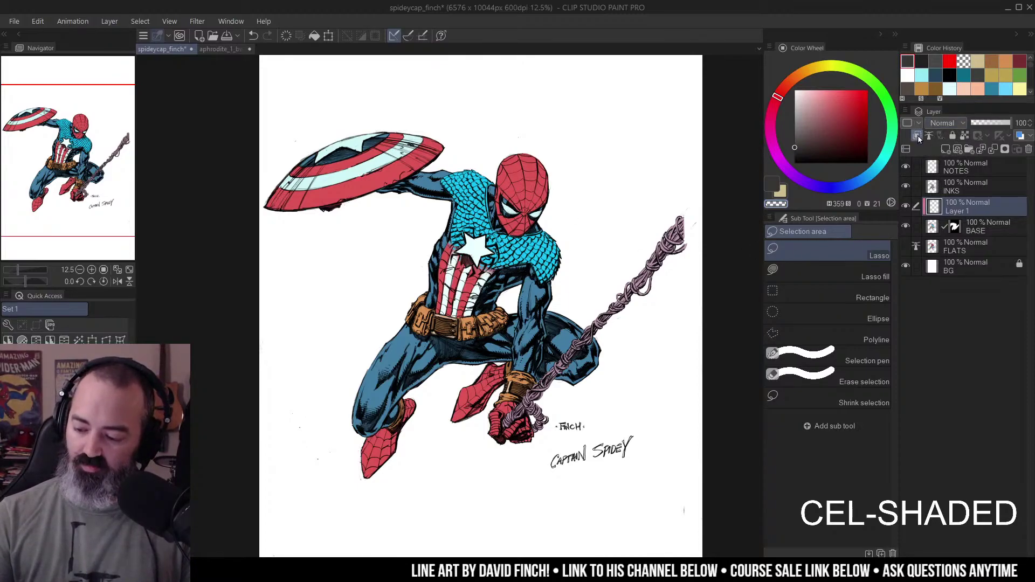
- Try light green brush strokes (hue 79, saturation 62, value 99) across the figure on the clipped layer and undo them
{"action": "left_click", "coordinate": [851, 69]}
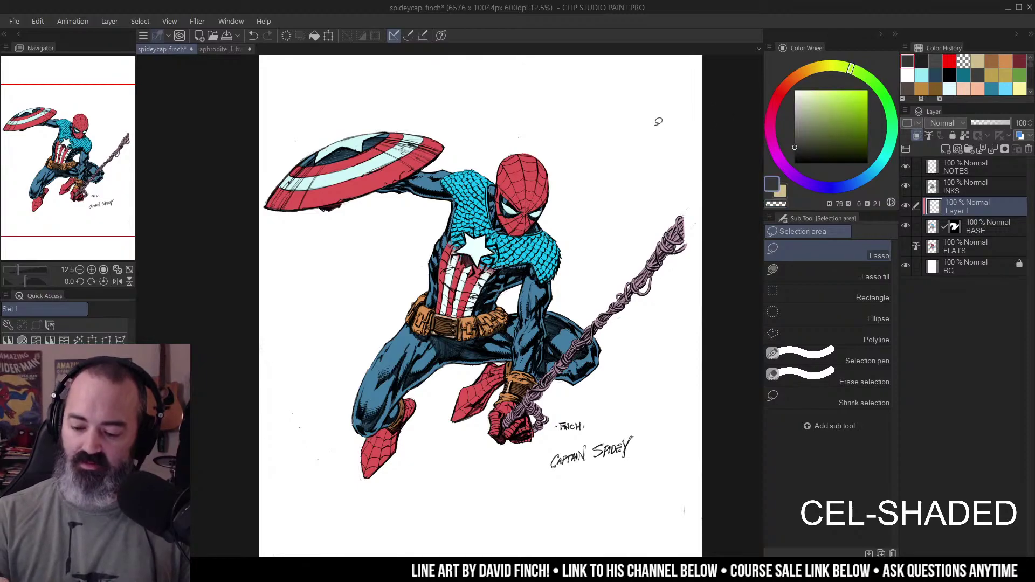
{"action": "key", "text": "p"}
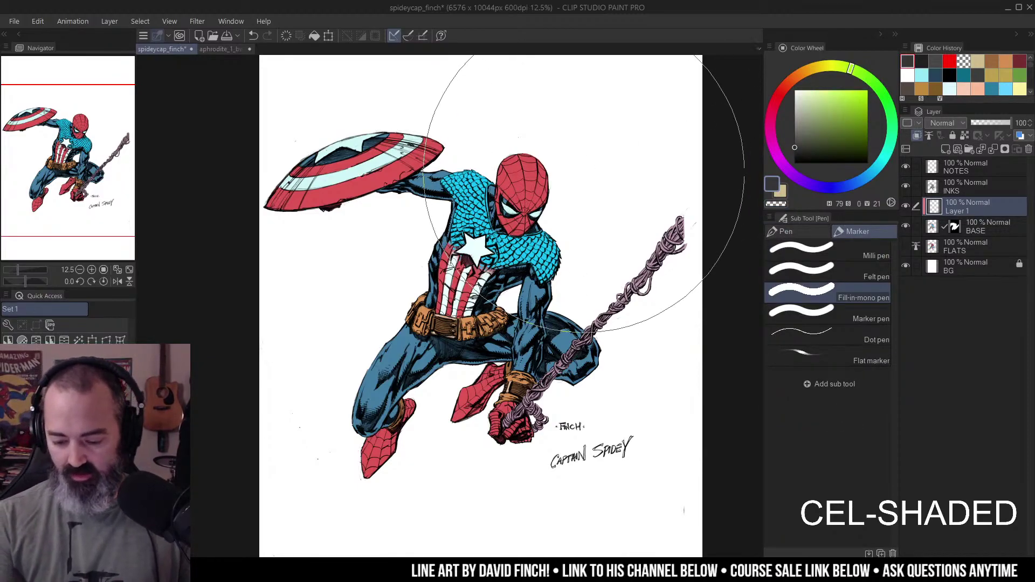
{"action": "key", "text": "p"}
{"action": "key", "text": "ctrl+z"}
{"action": "key", "text": "ctrl+z"}
{"action": "key", "text": "ctrl+z"}
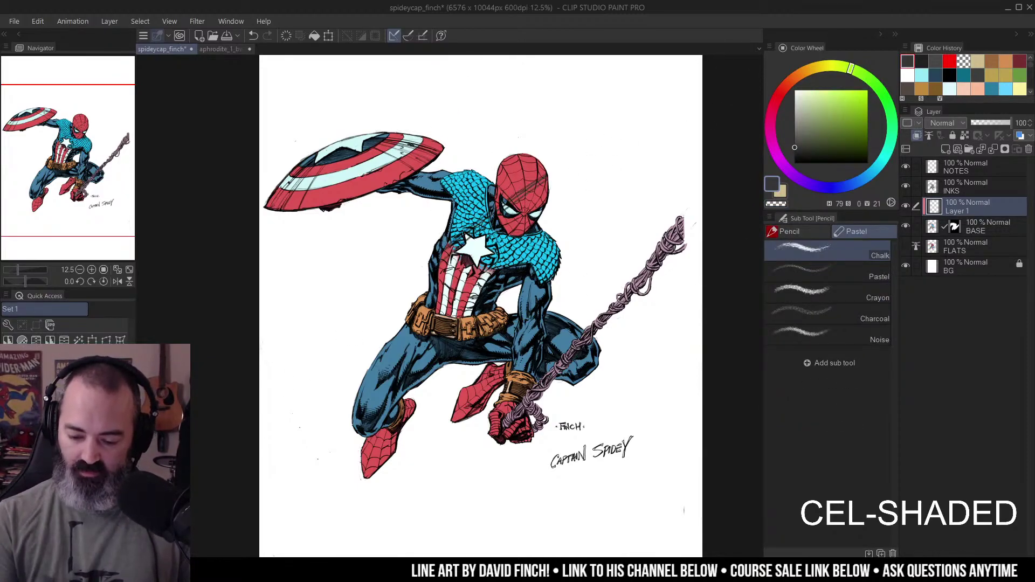
{"action": "key", "text": "ctrl+y"}
{"action": "key", "text": "ctrl+y"}
{"action": "left_click", "coordinate": [840, 90]}
{"action": "key", "text": "b"}
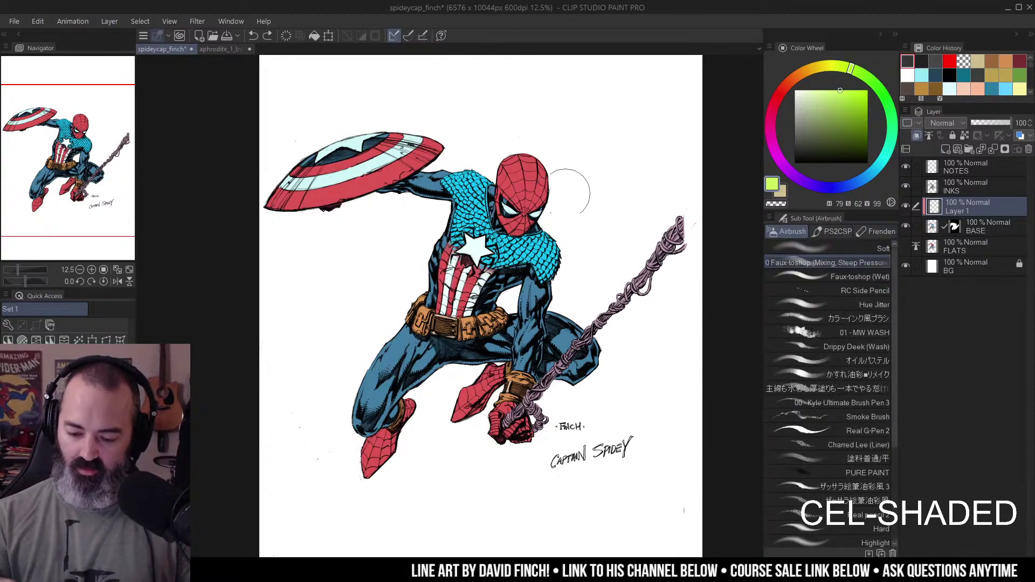
{"action": "mouse_move", "coordinate": [537, 120]}
{"action": "left_mouse_down"}
{"action": "mouse_move", "coordinate": [513, 227]}
{"action": "mouse_move", "coordinate": [436, 318]}
{"action": "left_mouse_up"}
{"action": "key", "text": "ctrl+z"}
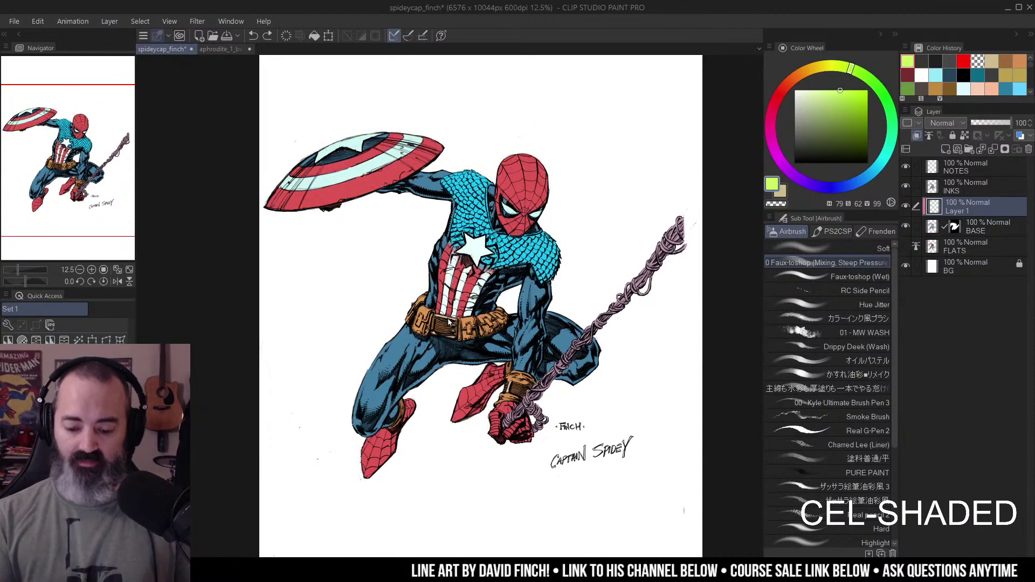
{"action": "mouse_move", "coordinate": [518, 303]}
{"action": "left_mouse_down"}
{"action": "mouse_move", "coordinate": [399, 172]}
{"action": "mouse_move", "coordinate": [589, 230]}
{"action": "mouse_move", "coordinate": [566, 388]}
{"action": "left_mouse_up"}
{"action": "key", "text": "ctrl+z"}
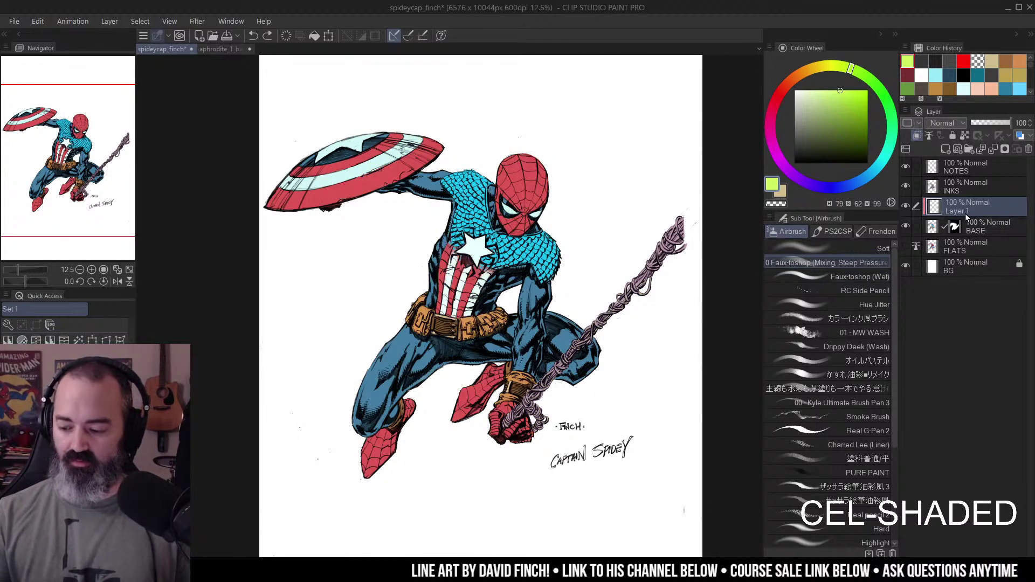
- View the BASE layer alone once more, restore the others, and rename the clipped layer CEL SHADOWS
{"action": "left_click", "coordinate": [908, 226], "text": "alt"}
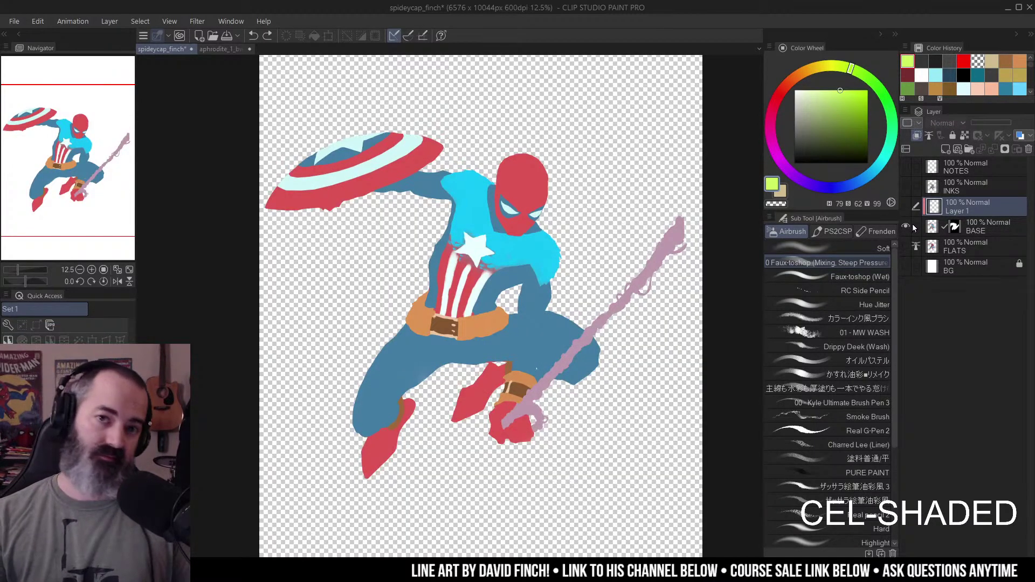
{"action": "left_click", "coordinate": [908, 226], "text": "alt"}
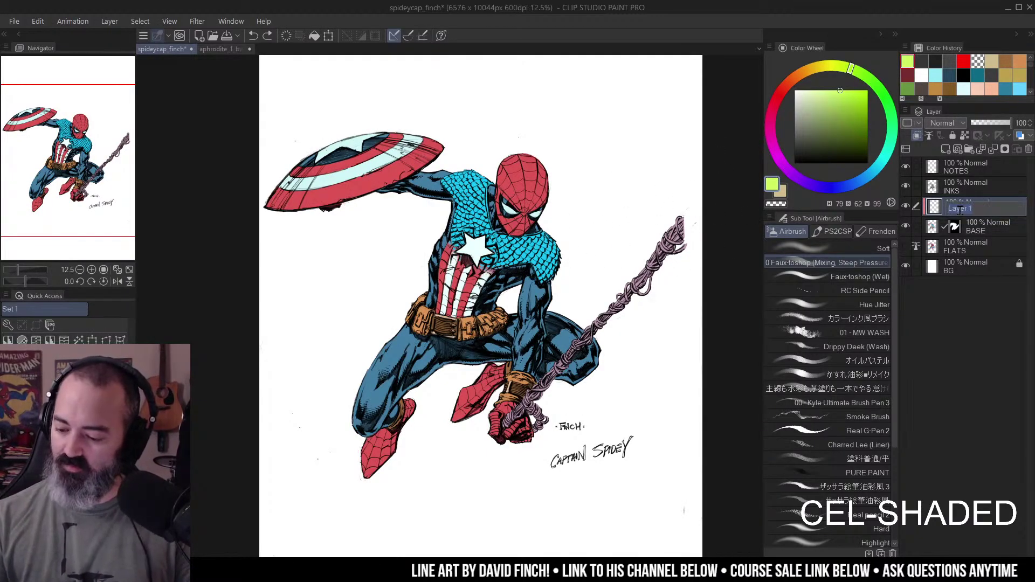
{"action": "key", "text": "BackSpace"}
{"action": "type", "text": "CEL SHADOWS"}
{"action": "key", "text": "Return"}
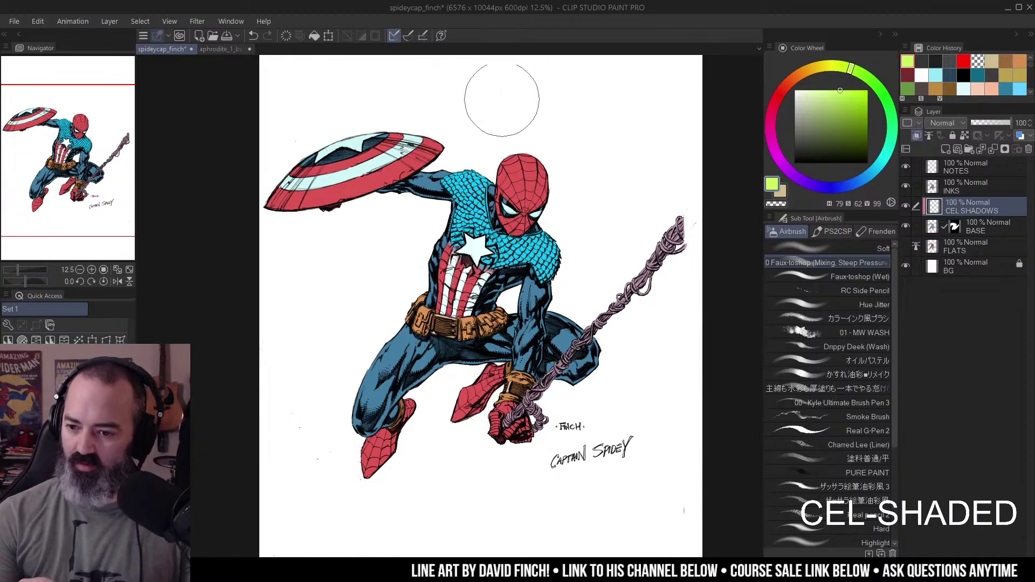
- Try a lasso selection around a rounded area of the raised blue upper arm beside the shield
{"action": "key", "text": "m"}
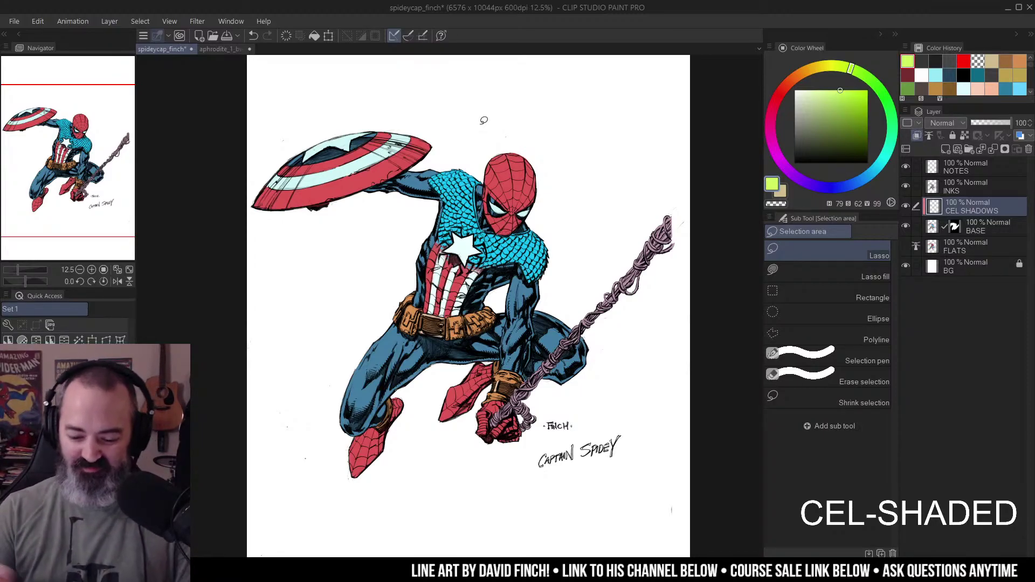
{"action": "left_click_drag", "start_coordinate": [531, 205], "coordinate": [541, 204]}
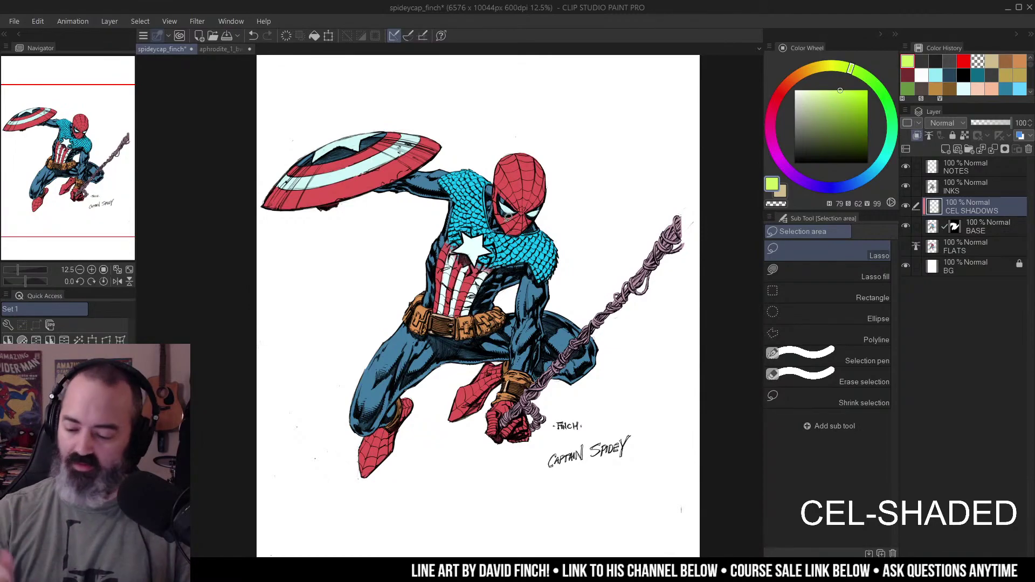
{"action": "key", "text": "ctrl+space"}
{"action": "mouse_move", "coordinate": [508, 218]}
{"action": "left_mouse_down"}
{"action": "mouse_move", "coordinate": [601, 228]}
{"action": "mouse_move", "coordinate": [565, 296]}
{"action": "mouse_move", "coordinate": [565, 250]}
{"action": "left_mouse_up"}
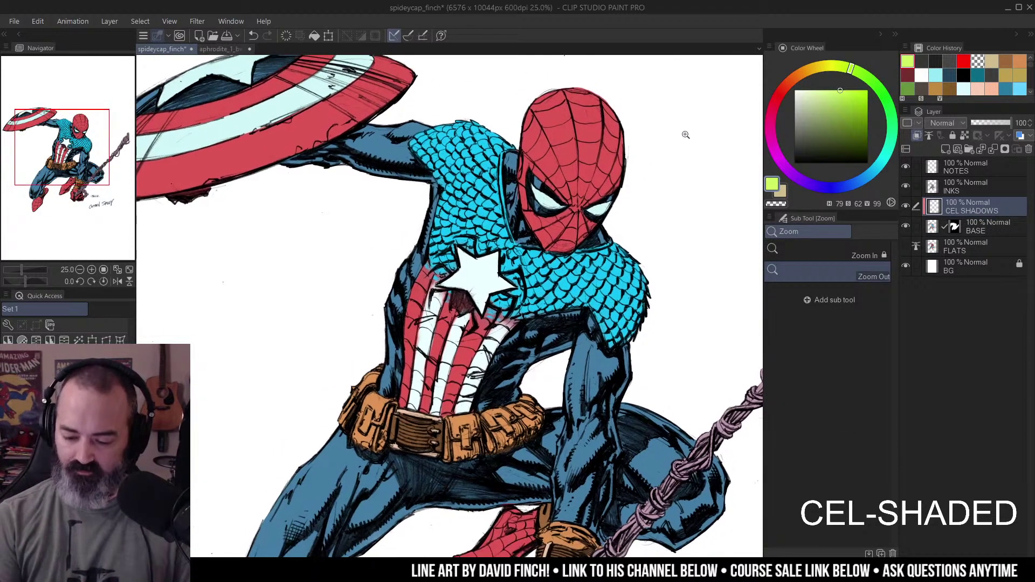
{"action": "left_click_drag", "start_coordinate": [382, 117], "coordinate": [377, 120]}
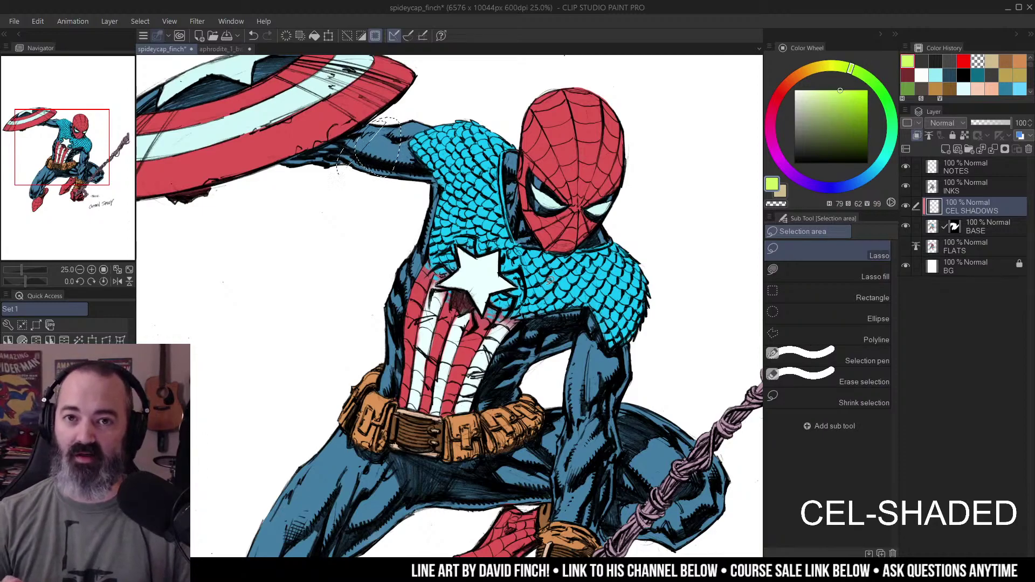
- Add a new layer above CEL SHADOWS and choose the RC Side Pencil brush
{"action": "mouse_move", "coordinate": [598, 156]}
{"action": "left_mouse_down"}
{"action": "mouse_move", "coordinate": [421, 194]}
{"action": "mouse_move", "coordinate": [513, 203]}
{"action": "left_mouse_up"}
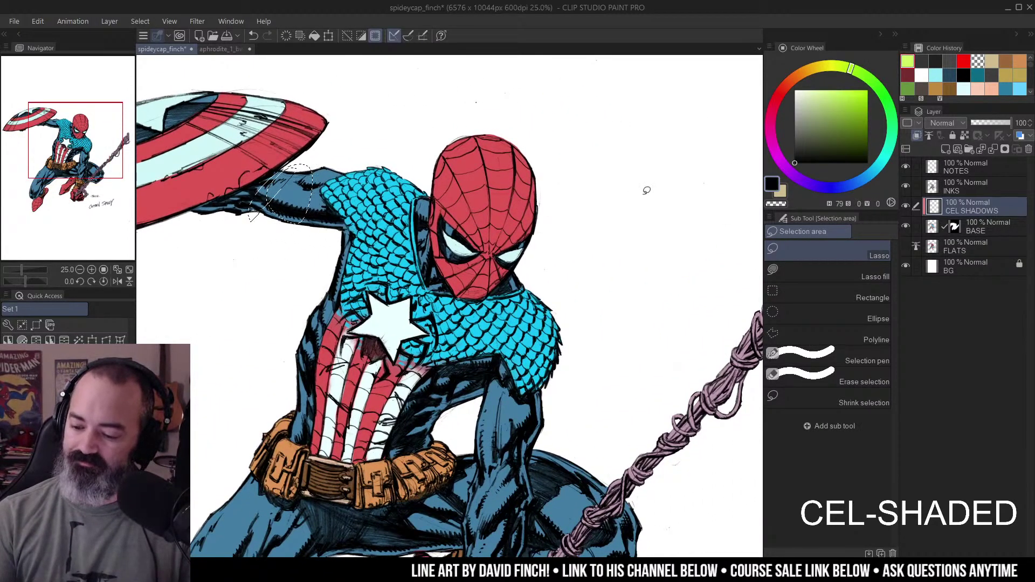
{"action": "key", "text": "b"}
{"action": "left_click", "coordinate": [946, 148]}
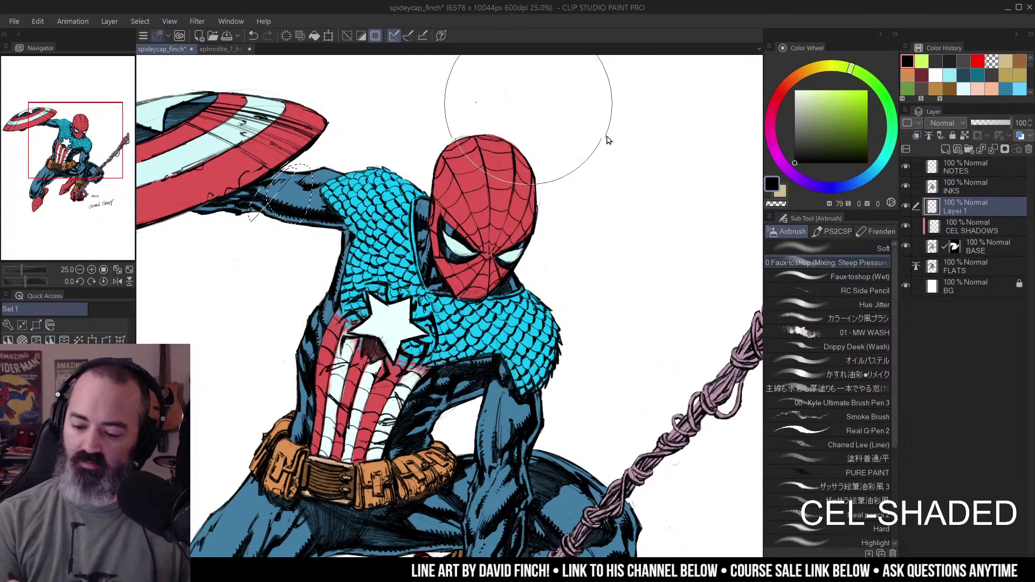
{"action": "left_click", "coordinate": [863, 291]}
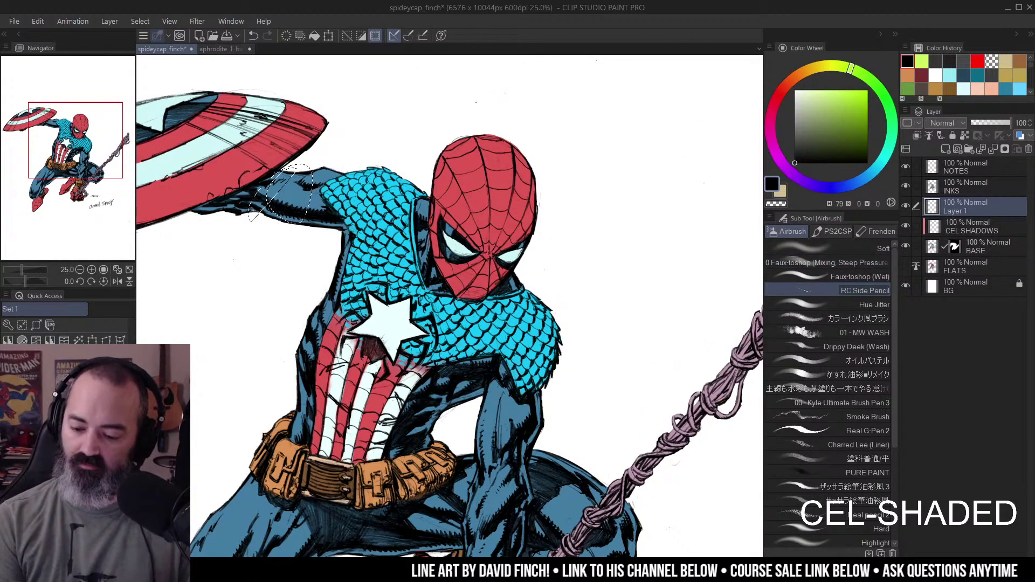
- Sketch a simple black cylinder on the NOTES layer in the blank area beside the character's head
{"action": "left_click", "coordinate": [970, 169]}
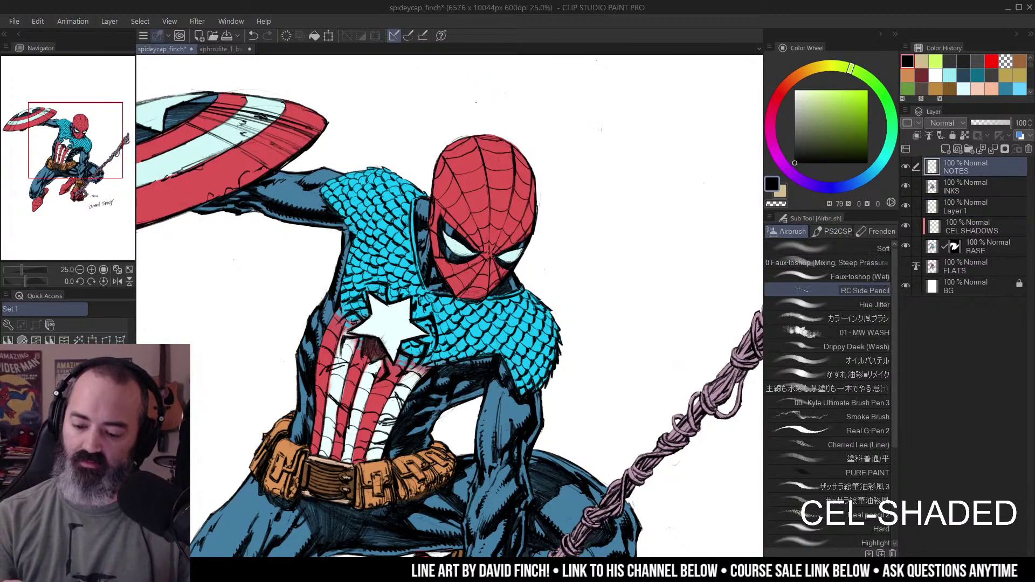
{"action": "mouse_move", "coordinate": [602, 140]}
{"action": "left_mouse_down"}
{"action": "mouse_move", "coordinate": [603, 173]}
{"action": "mouse_move", "coordinate": [703, 122]}
{"action": "left_mouse_up"}
{"action": "left_click_drag", "start_coordinate": [601, 183], "coordinate": [697, 174]}
{"action": "left_click_drag", "start_coordinate": [697, 121], "coordinate": [700, 178]}
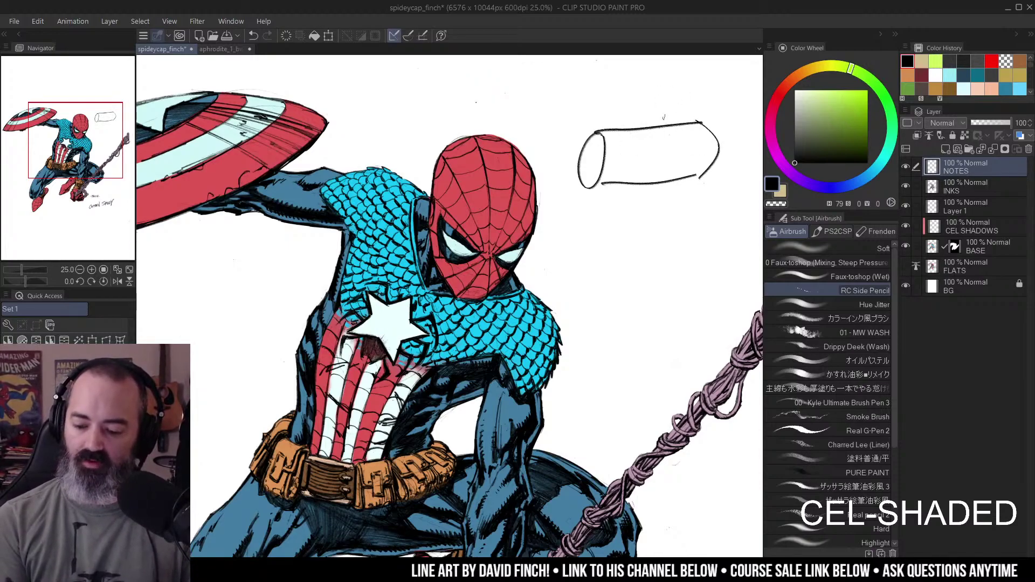
- Try shading the cylinder with hatched bands along its upper side and through its middle
{"action": "mouse_move", "coordinate": [602, 175]}
{"action": "left_mouse_down"}
{"action": "mouse_move", "coordinate": [701, 163]}
{"action": "mouse_move", "coordinate": [644, 179]}
{"action": "mouse_move", "coordinate": [717, 159]}
{"action": "left_mouse_up"}
{"action": "key", "text": "ctrl+z"}
{"action": "mouse_move", "coordinate": [593, 136]}
{"action": "left_mouse_down"}
{"action": "mouse_move", "coordinate": [701, 124]}
{"action": "mouse_move", "coordinate": [705, 138]}
{"action": "left_mouse_up"}
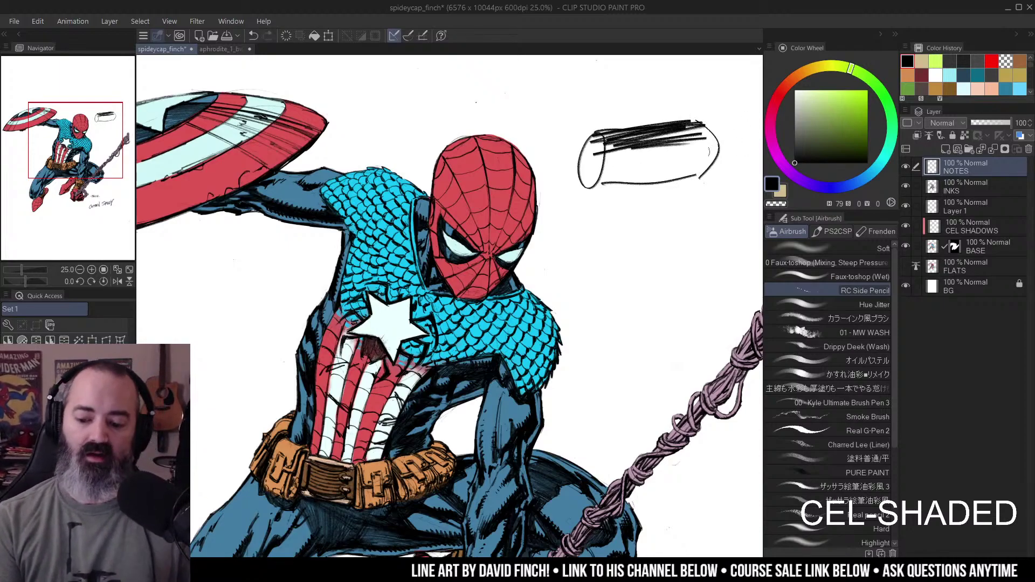
{"action": "key", "text": "ctrl+z"}
{"action": "mouse_move", "coordinate": [621, 150]}
{"action": "left_mouse_down"}
{"action": "mouse_move", "coordinate": [696, 141]}
{"action": "mouse_move", "coordinate": [712, 161]}
{"action": "mouse_move", "coordinate": [609, 172]}
{"action": "left_mouse_up"}
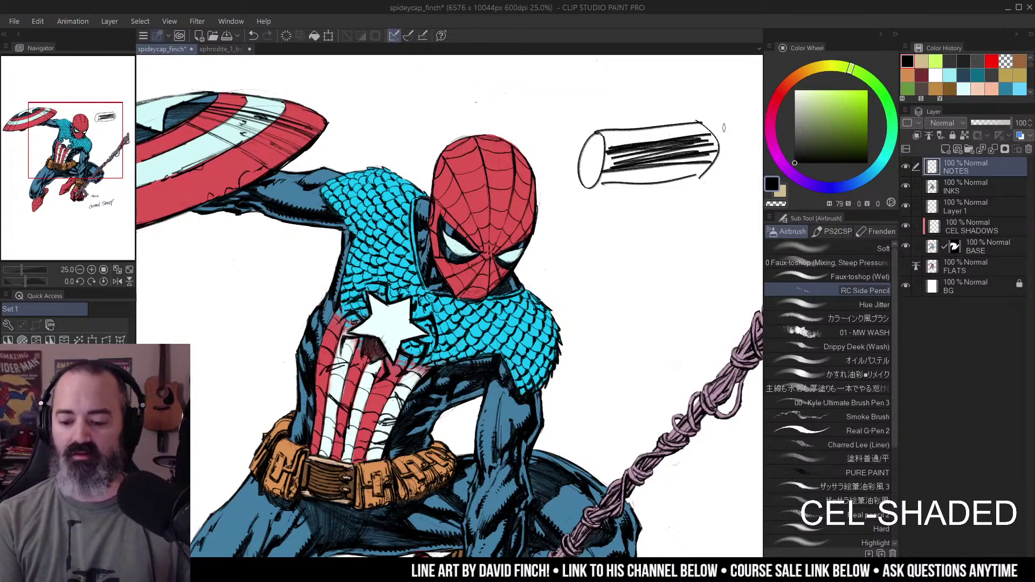
{"action": "key", "text": "ctrl+z"}
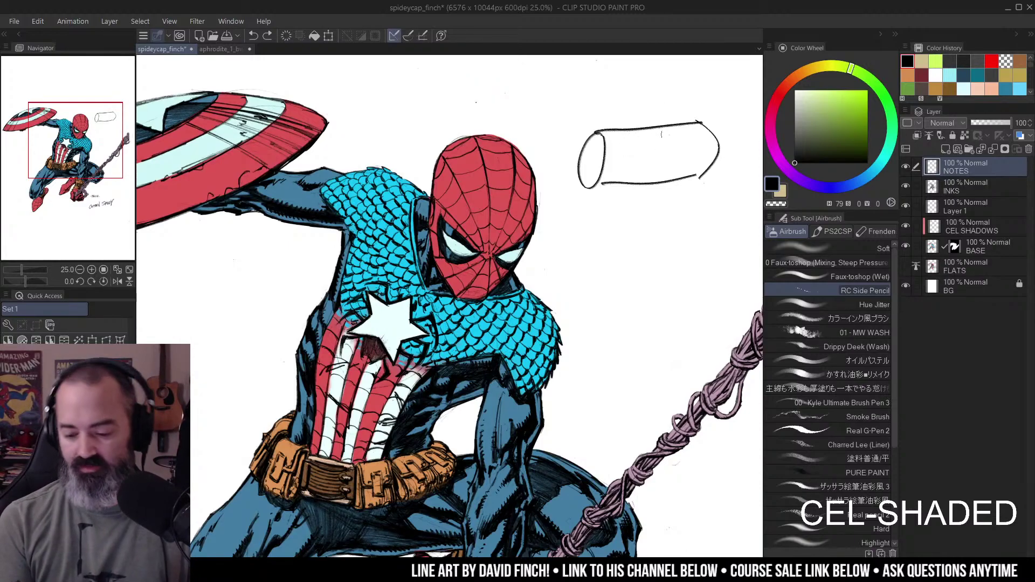
- Try dark edge strokes along the cylinder's upper and lower outlines and undo them
{"action": "left_click_drag", "start_coordinate": [607, 132], "coordinate": [698, 122]}
{"action": "left_click_drag", "start_coordinate": [635, 133], "coordinate": [567, 152]}
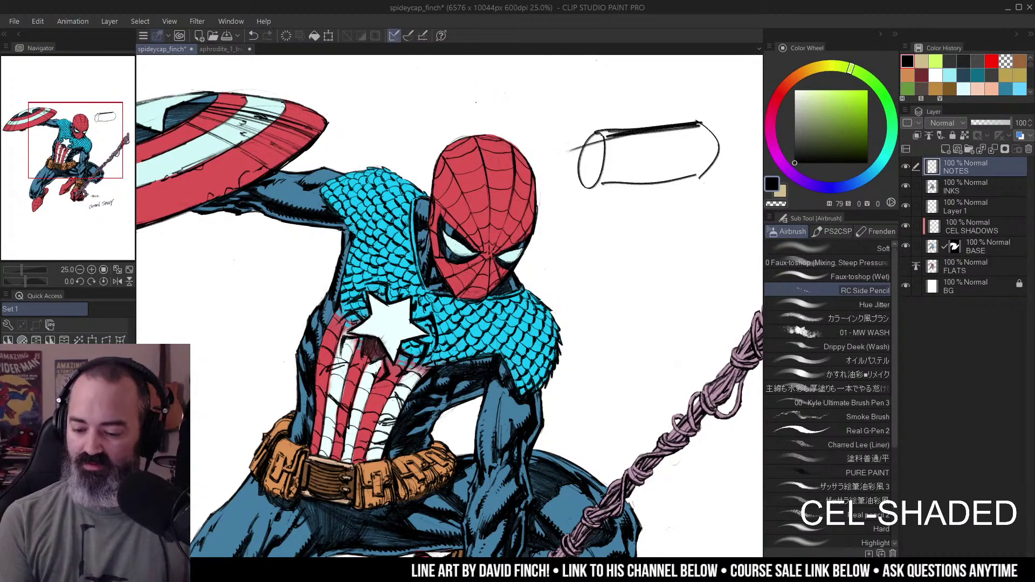
{"action": "left_click_drag", "start_coordinate": [618, 179], "coordinate": [710, 172]}
{"action": "left_click_drag", "start_coordinate": [690, 175], "coordinate": [602, 186]}
{"action": "key", "text": "ctrl+z"}
{"action": "key", "text": "ctrl+z"}
{"action": "key", "text": "ctrl+z"}
{"action": "key", "text": "ctrl+z"}
{"action": "key", "text": "ctrl+z"}
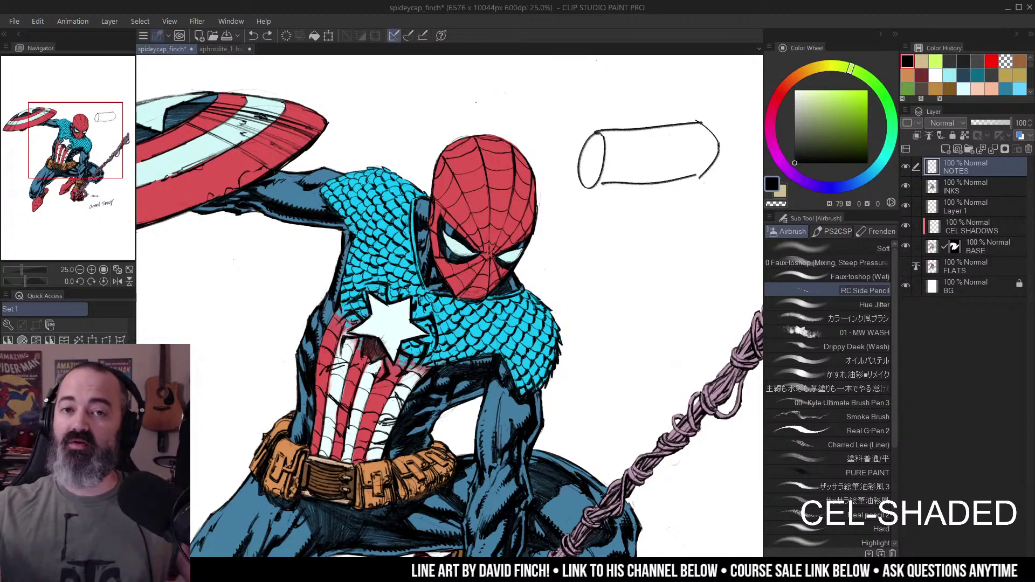
{"action": "key", "text": "ctrl+z"}
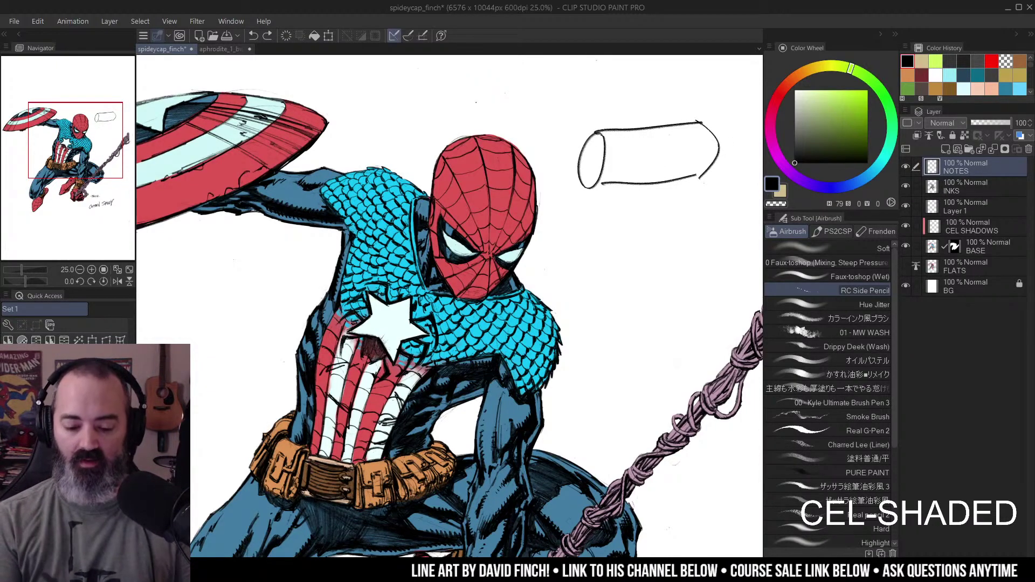
- Undo the cylinder sketch on the NOTES layer beside the character's head
{"action": "key", "text": "m"}
{"action": "left_click_drag", "start_coordinate": [612, 189], "coordinate": [662, 186]}
{"action": "key", "text": "ctrl+z"}
{"action": "key", "text": "ctrl+z"}
{"action": "key", "text": "ctrl+z"}
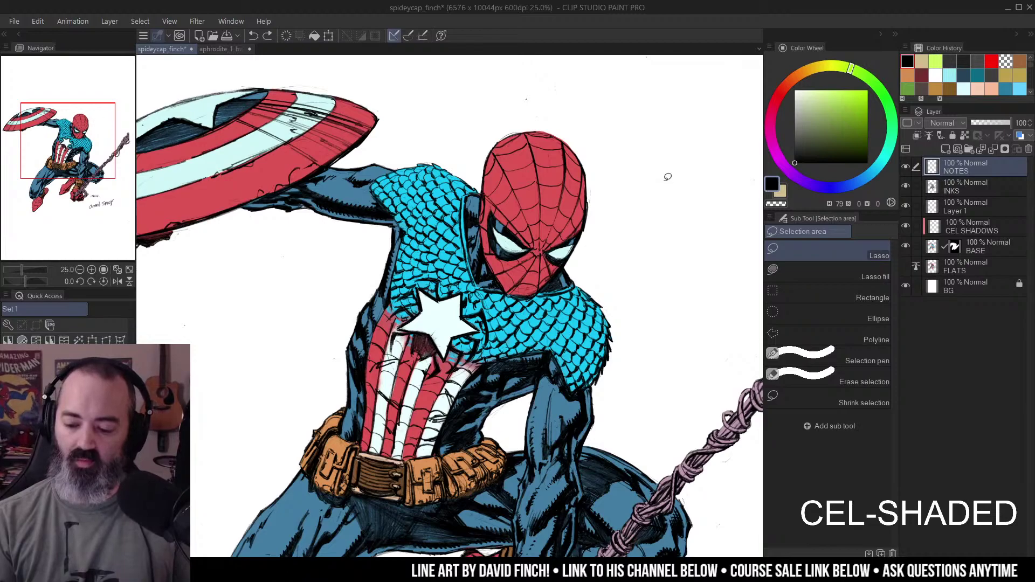
{"action": "left_click_drag", "start_coordinate": [503, 179], "coordinate": [625, 161]}
{"action": "left_click_drag", "start_coordinate": [430, 171], "coordinate": [520, 170]}
{"action": "mouse_move", "coordinate": [540, 117]}
{"action": "left_mouse_down"}
{"action": "mouse_move", "coordinate": [440, 145]}
{"action": "mouse_move", "coordinate": [431, 165]}
{"action": "left_mouse_up"}
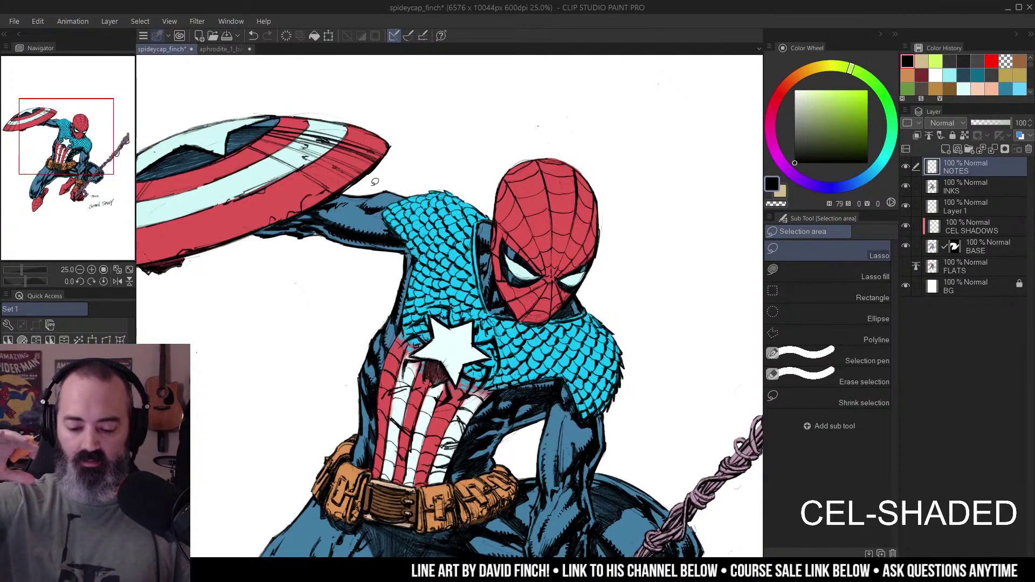
{"action": "key", "text": "alt+space"}
{"action": "left_click", "coordinate": [530, 220], "text": "alt"}
{"action": "left_click_drag", "start_coordinate": [561, 225], "coordinate": [568, 204]}
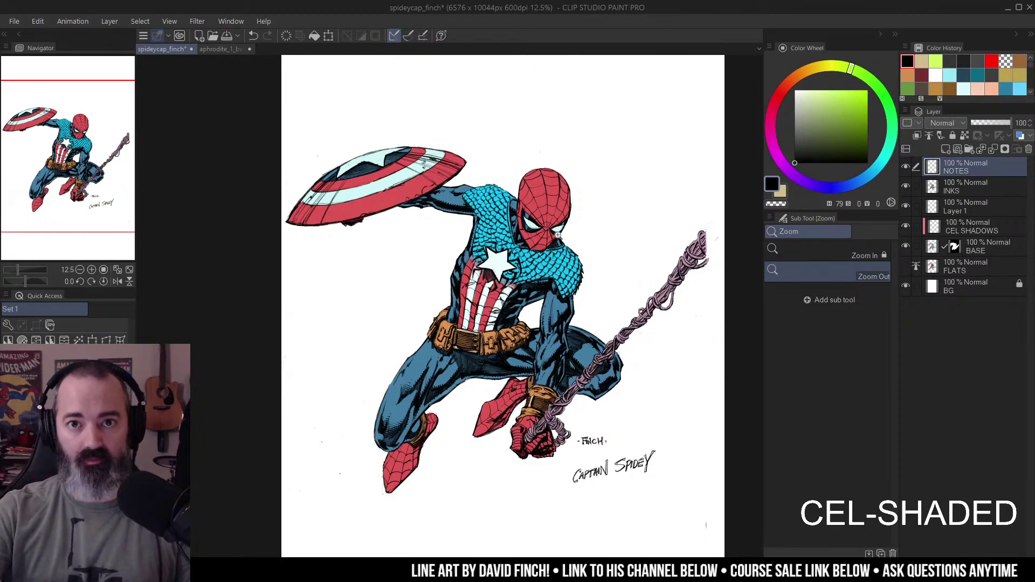
{"action": "key", "text": "m"}
{"action": "mouse_move", "coordinate": [443, 348]}
{"action": "left_mouse_down"}
{"action": "mouse_move", "coordinate": [381, 409]}
{"action": "mouse_move", "coordinate": [426, 345]}
{"action": "left_mouse_up"}
{"action": "key", "text": "ctrl+d"}
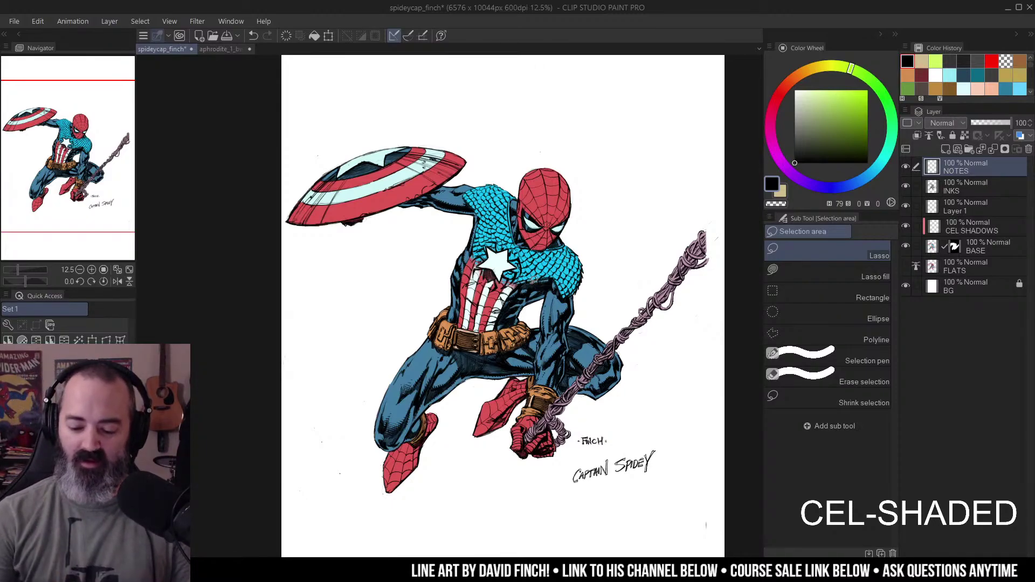
{"action": "key", "text": "ctrl+space"}
{"action": "mouse_move", "coordinate": [533, 308]}
{"action": "left_mouse_down"}
{"action": "mouse_move", "coordinate": [537, 290]}
{"action": "mouse_move", "coordinate": [561, 291]}
{"action": "mouse_move", "coordinate": [484, 326]}
{"action": "left_mouse_up"}
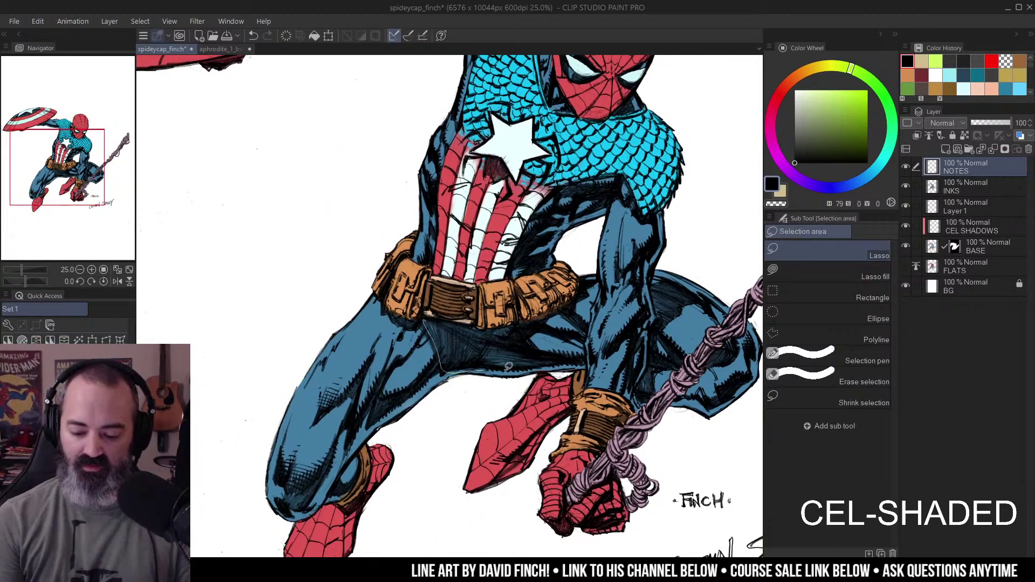
{"action": "left_click_drag", "start_coordinate": [589, 354], "coordinate": [558, 370]}
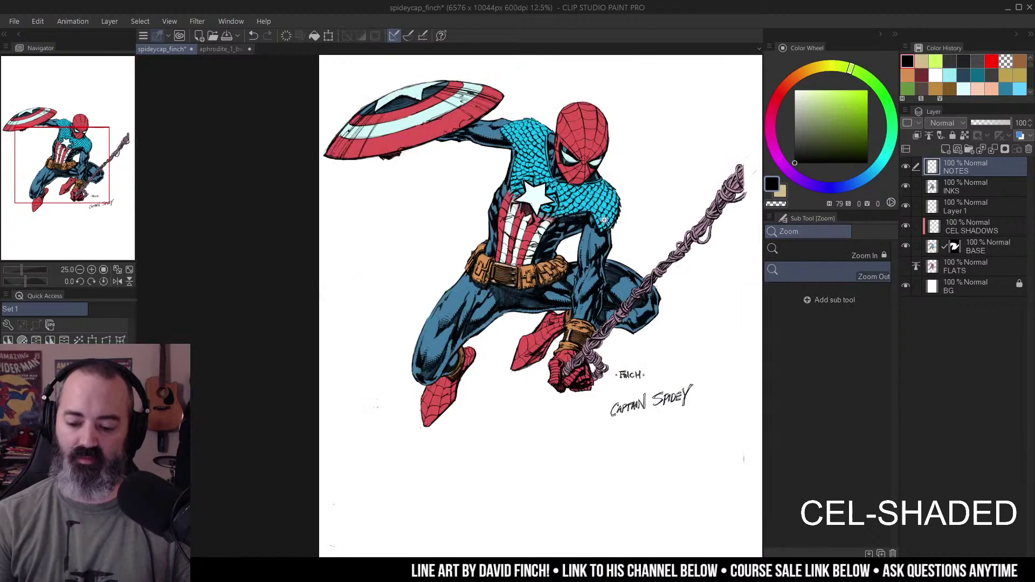
{"action": "left_click_drag", "start_coordinate": [630, 316], "coordinate": [618, 213]}
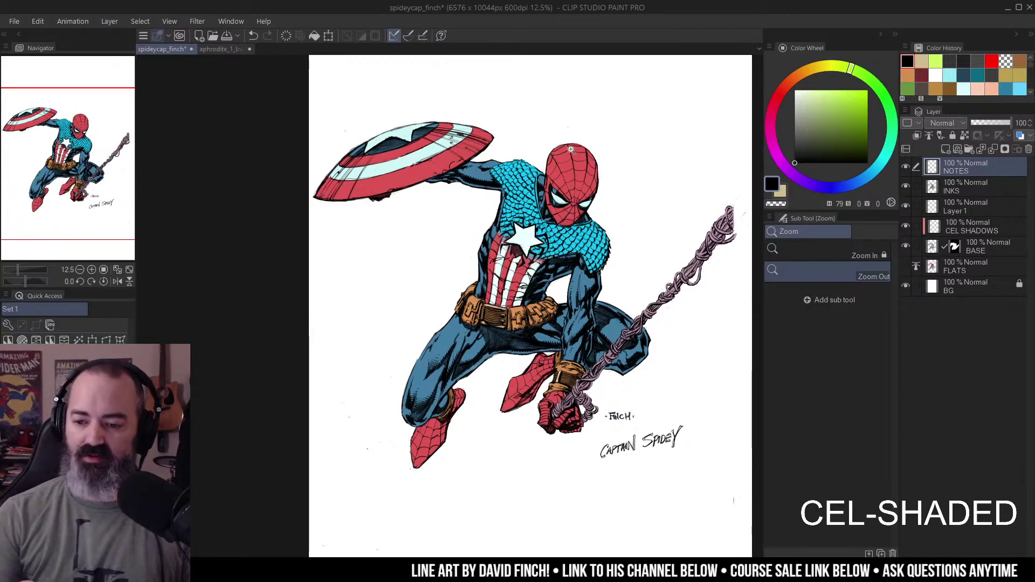
{"action": "left_click", "coordinate": [588, 198]}
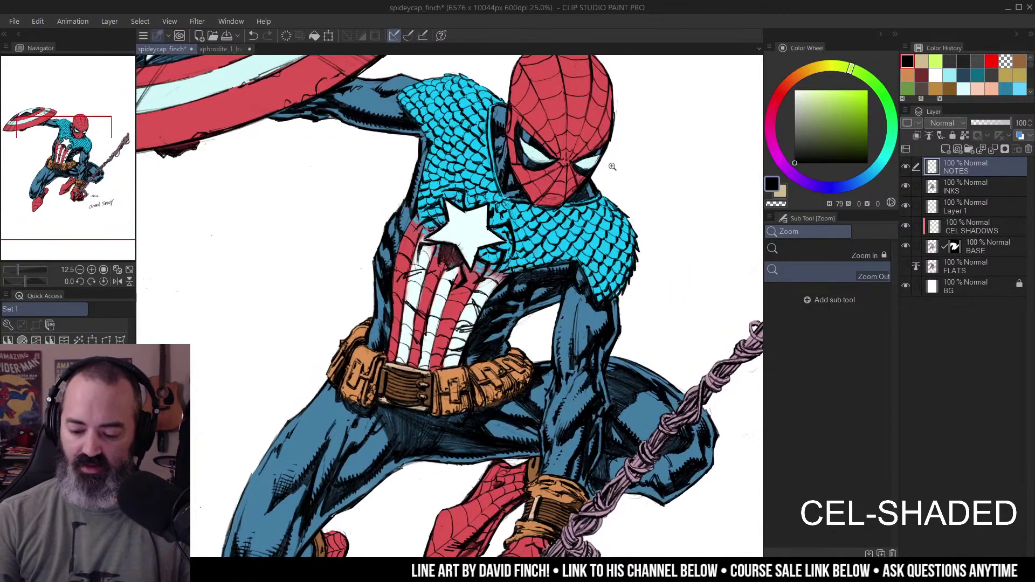
{"action": "left_click", "coordinate": [592, 216], "text": "alt"}
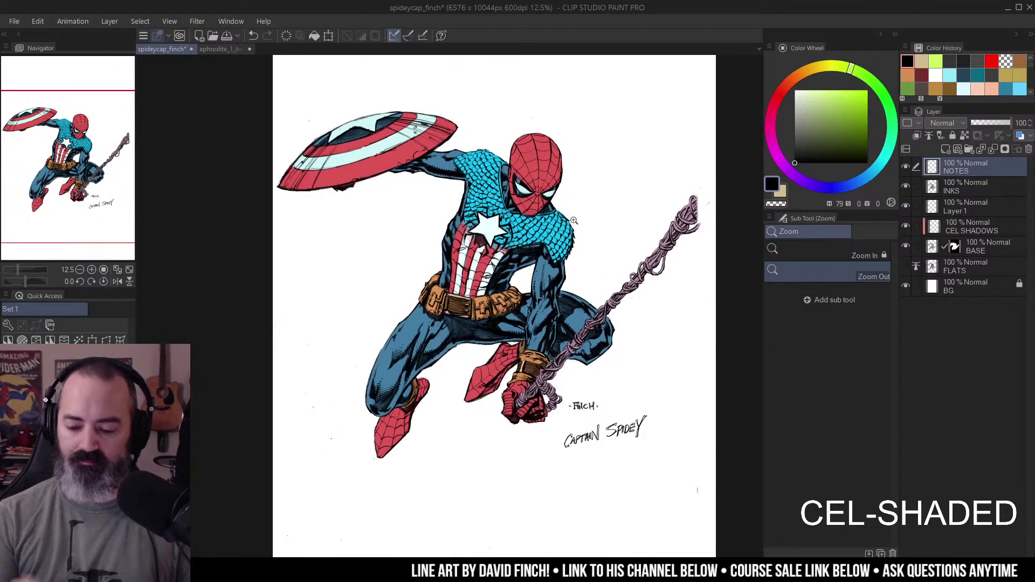
- On the CEL SHADOWS layer, lasso a shadow shape along the underside of the raised arm behind the shield
{"action": "left_click", "coordinate": [941, 223]}
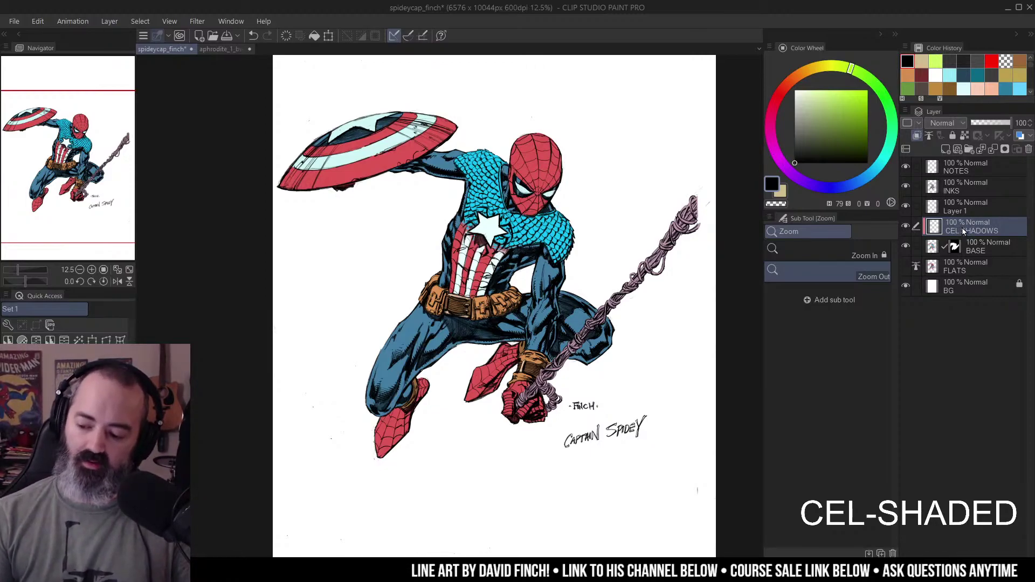
{"action": "key", "text": "m"}
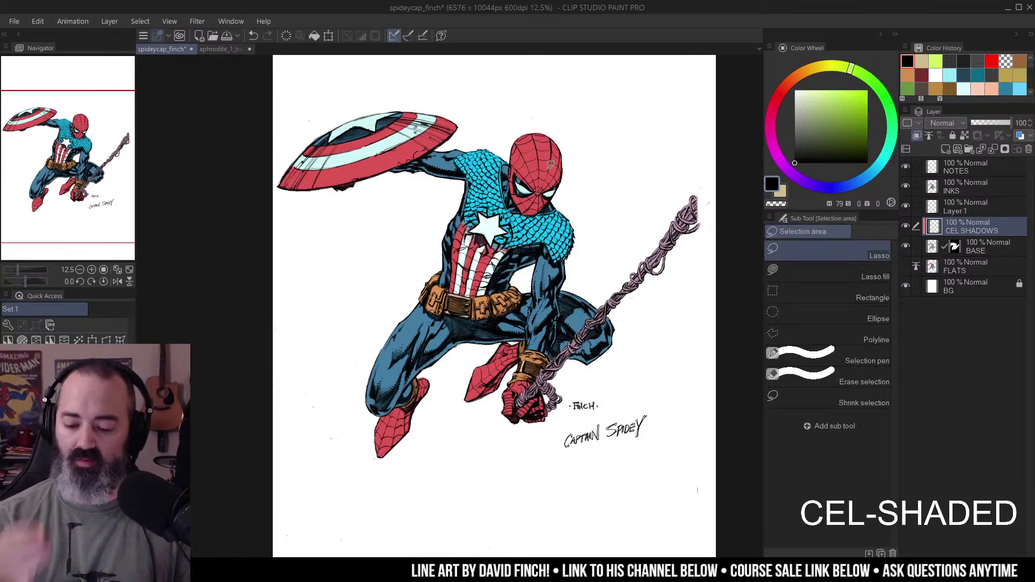
{"action": "left_click", "coordinate": [415, 176], "text": "ctrl"}
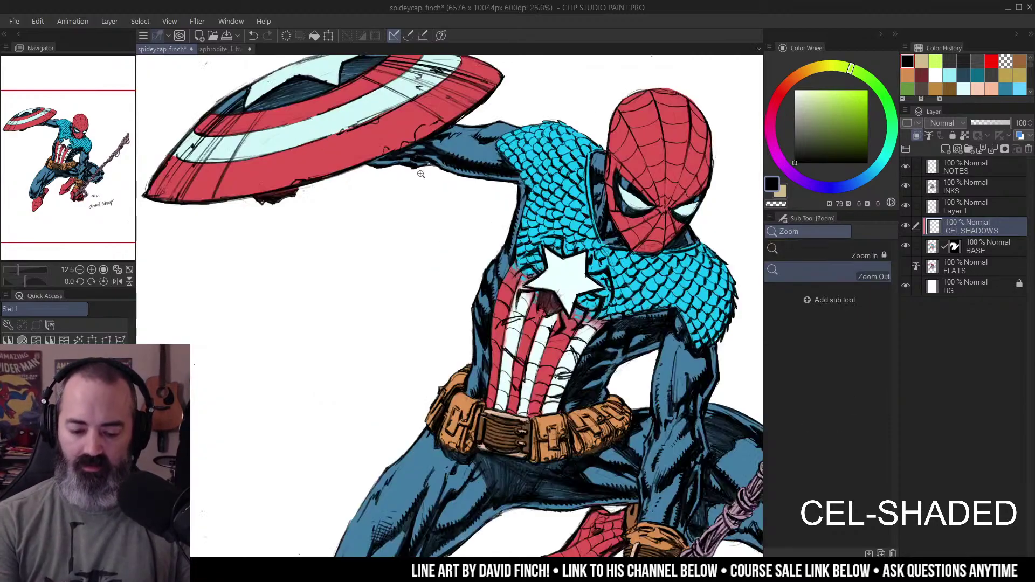
{"action": "left_click_drag", "start_coordinate": [436, 171], "coordinate": [440, 215]}
{"action": "left_click_drag", "start_coordinate": [659, 218], "coordinate": [589, 178]}
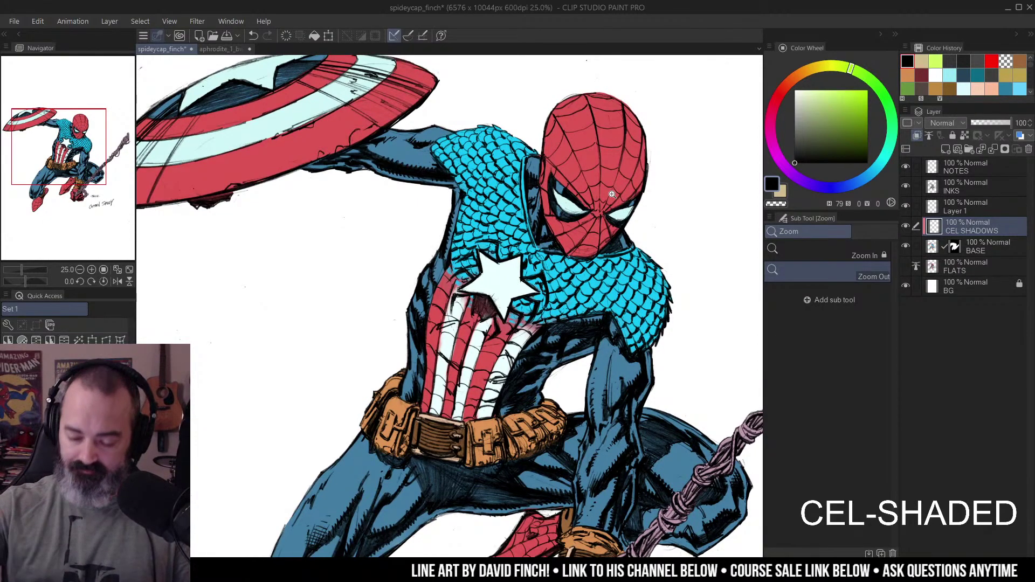
{"action": "key", "text": "m"}
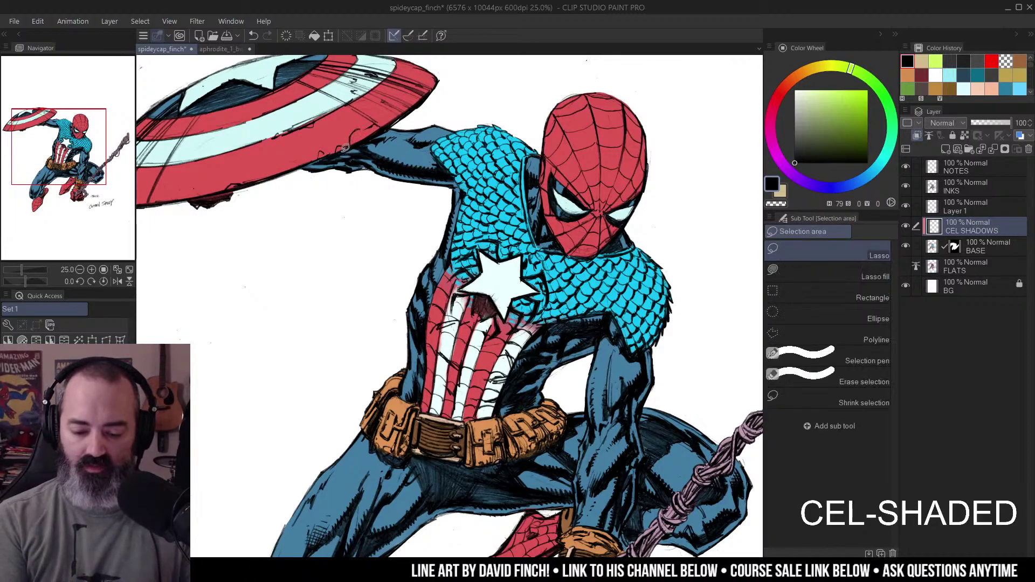
{"action": "mouse_move", "coordinate": [331, 153]}
{"action": "left_mouse_down"}
{"action": "mouse_move", "coordinate": [360, 145]}
{"action": "mouse_move", "coordinate": [402, 166]}
{"action": "mouse_move", "coordinate": [451, 169]}
{"action": "left_mouse_up"}
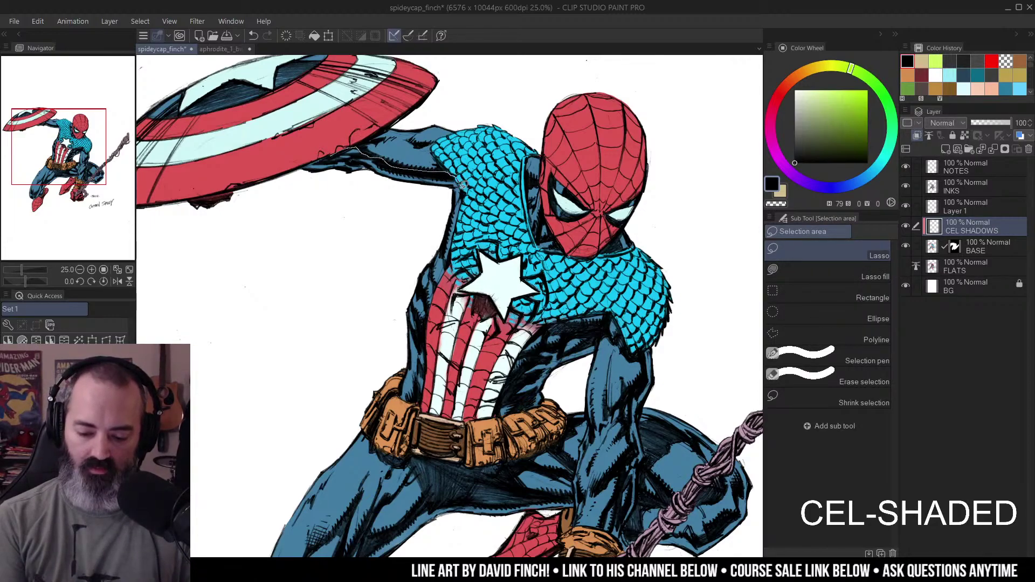
{"action": "left_click_drag", "start_coordinate": [318, 173], "coordinate": [302, 149]}
- Limit the lassoed shadow to the arm's blue flat using Auto select's Selection for referred layers, keeping CEL SHADOWS as the active layer
{"action": "key", "text": "w"}
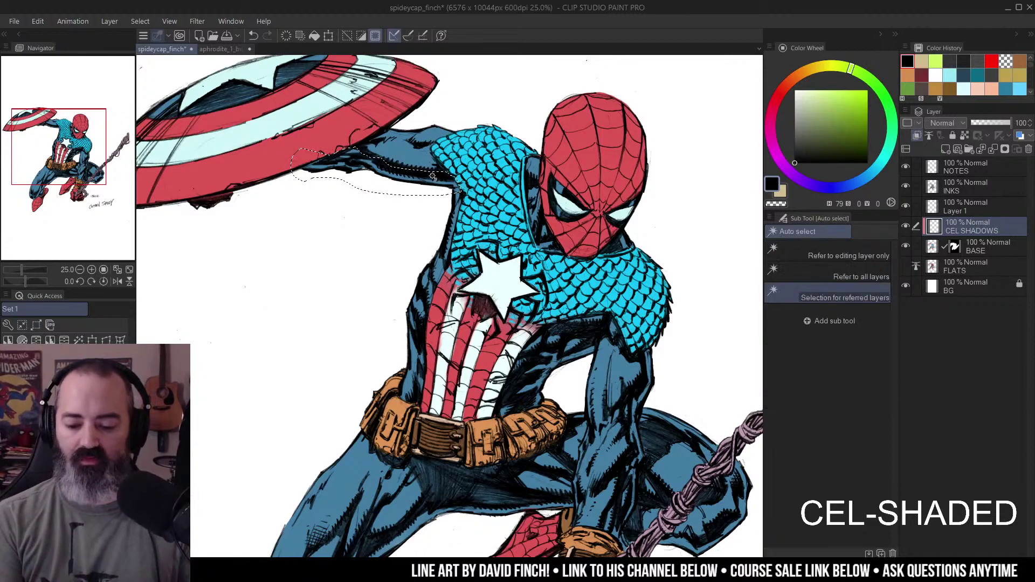
{"action": "left_click", "coordinate": [934, 269]}
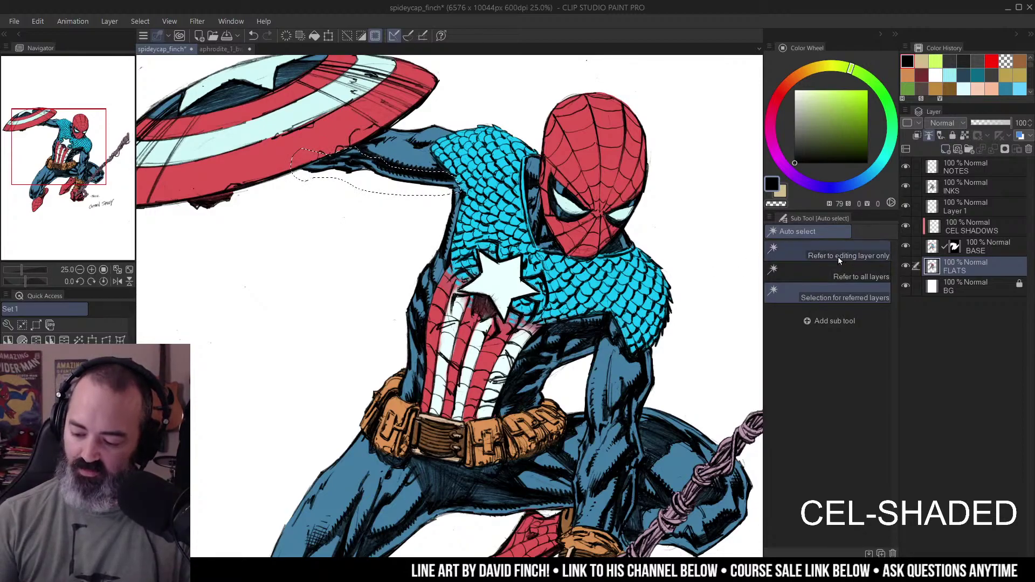
{"action": "left_click", "coordinate": [880, 251]}
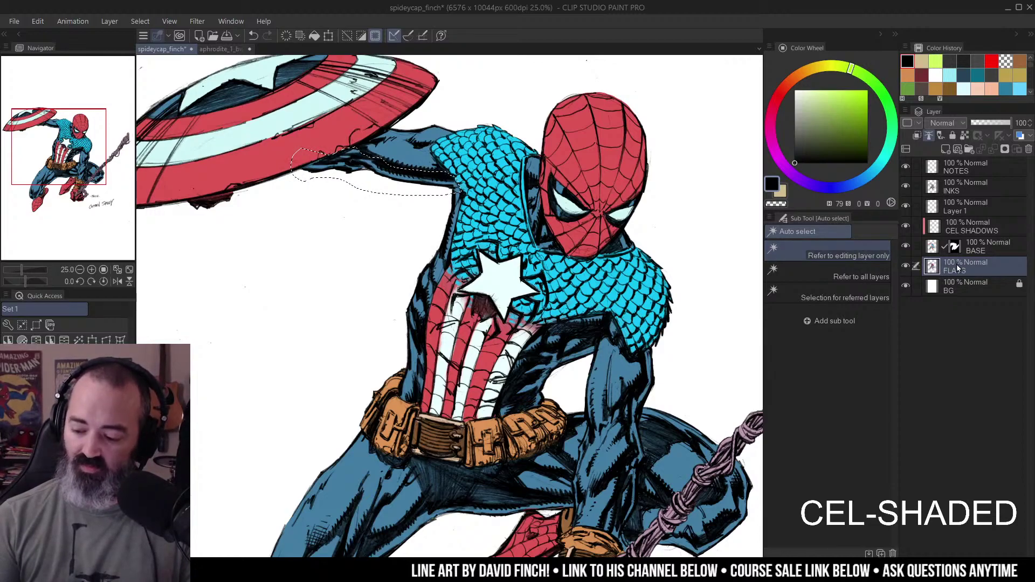
{"action": "left_click", "coordinate": [847, 298]}
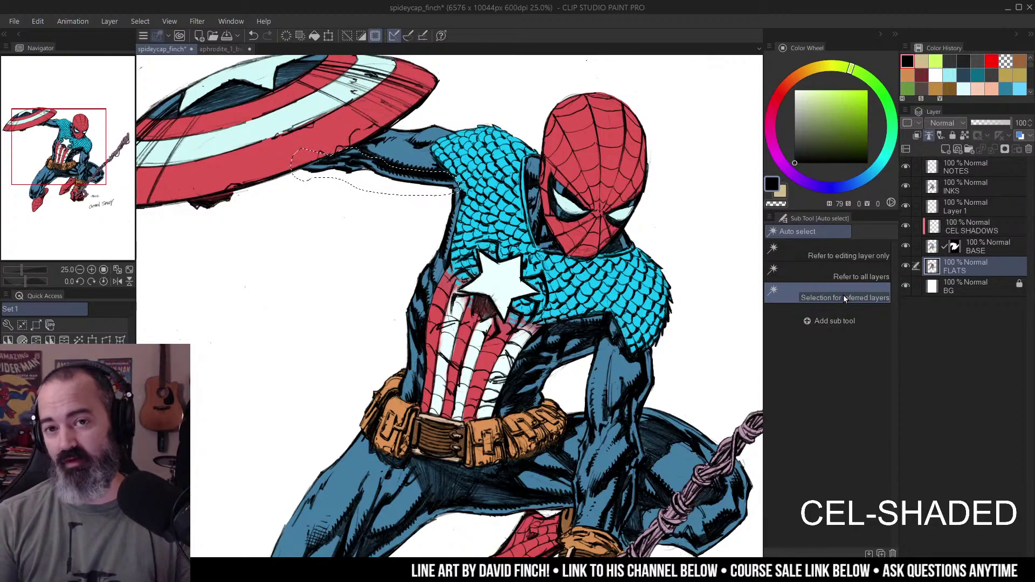
{"action": "left_click", "coordinate": [935, 218]}
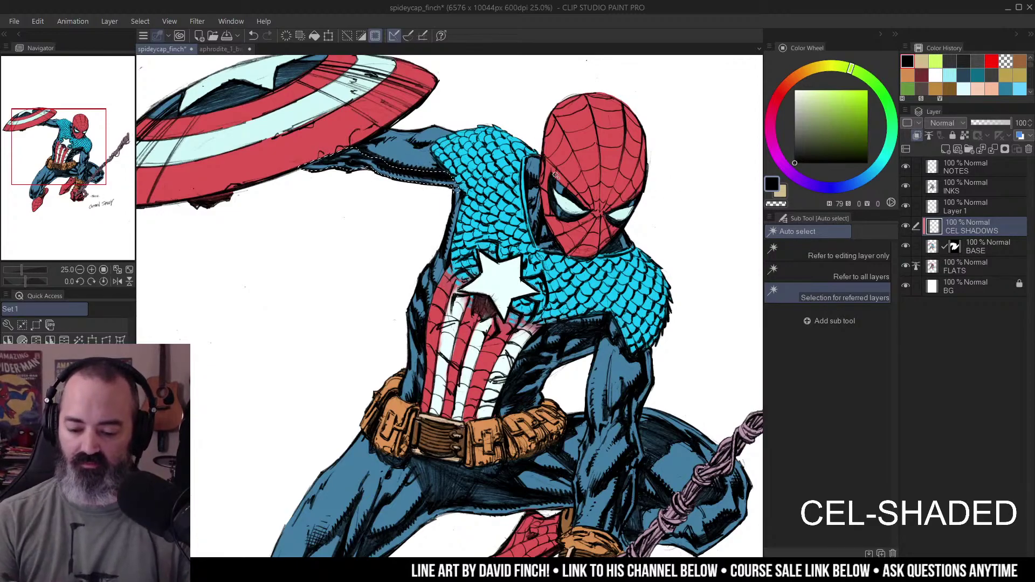
{"action": "left_click_drag", "start_coordinate": [574, 199], "coordinate": [539, 192]}
{"action": "key", "text": "m"}
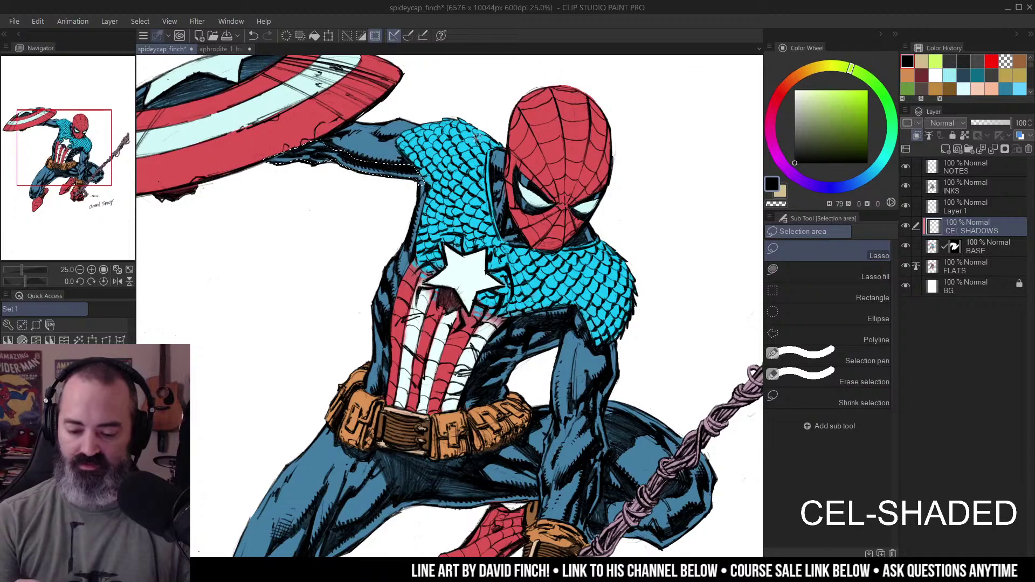
{"action": "key", "text": "slash"}
{"action": "left_click", "coordinate": [548, 195]}
{"action": "key", "text": "m"}
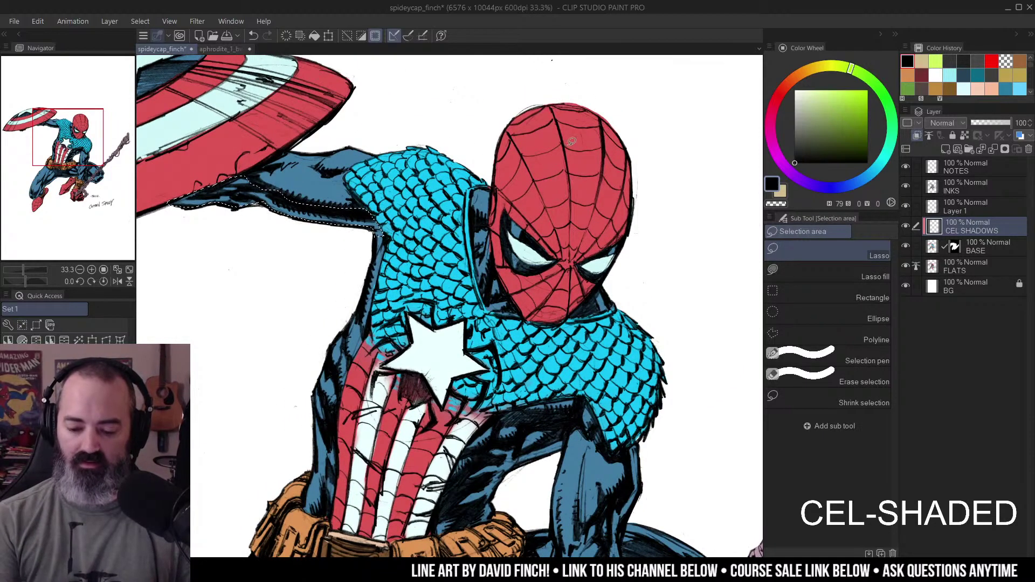
{"action": "key", "text": "slash"}
{"action": "mouse_move", "coordinate": [538, 199]}
{"action": "left_mouse_down"}
{"action": "mouse_move", "coordinate": [526, 170]}
{"action": "mouse_move", "coordinate": [540, 186]}
{"action": "left_mouse_up"}
{"action": "scroll", "coordinate": [544, 185], "scroll_direction": "right", "scroll_amount": 2}
{"action": "key", "text": "m"}
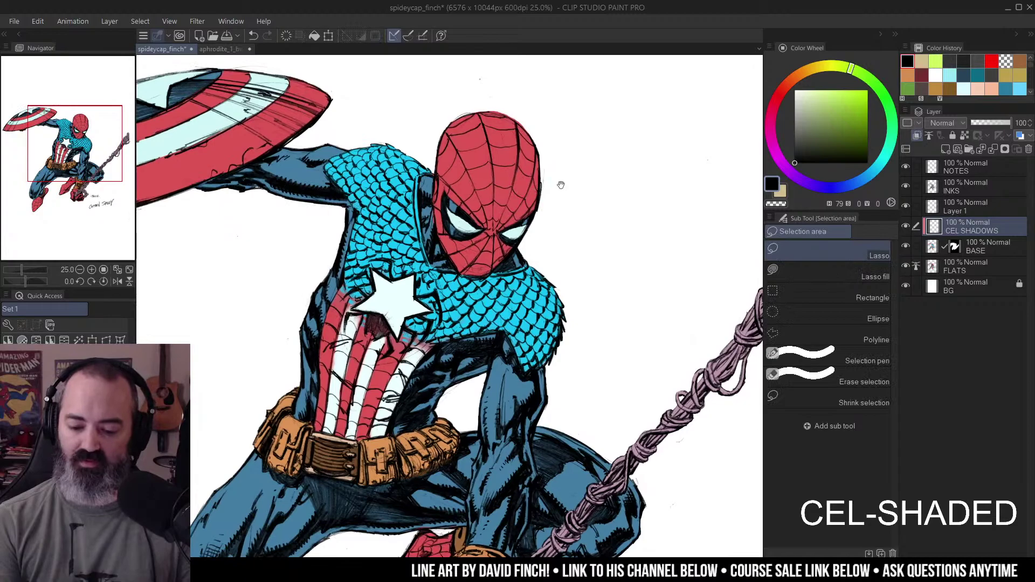
- Sketch a black sphere on the NOTES layer beside the head, with hatching inside its edge and a small oval highlight
{"action": "scroll", "coordinate": [571, 162], "scroll_direction": "right", "scroll_amount": 3}
{"action": "scroll", "coordinate": [571, 162], "scroll_direction": "up", "scroll_amount": 2}
{"action": "key", "text": "b"}
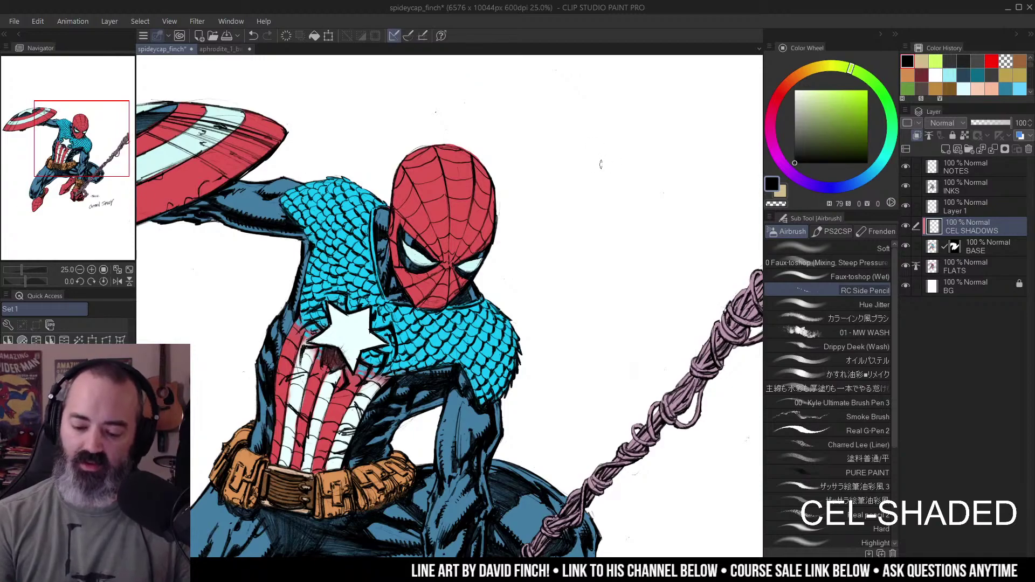
{"action": "scroll", "coordinate": [594, 157], "scroll_direction": "right", "scroll_amount": 1}
{"action": "scroll", "coordinate": [594, 157], "scroll_direction": "up", "scroll_amount": 1}
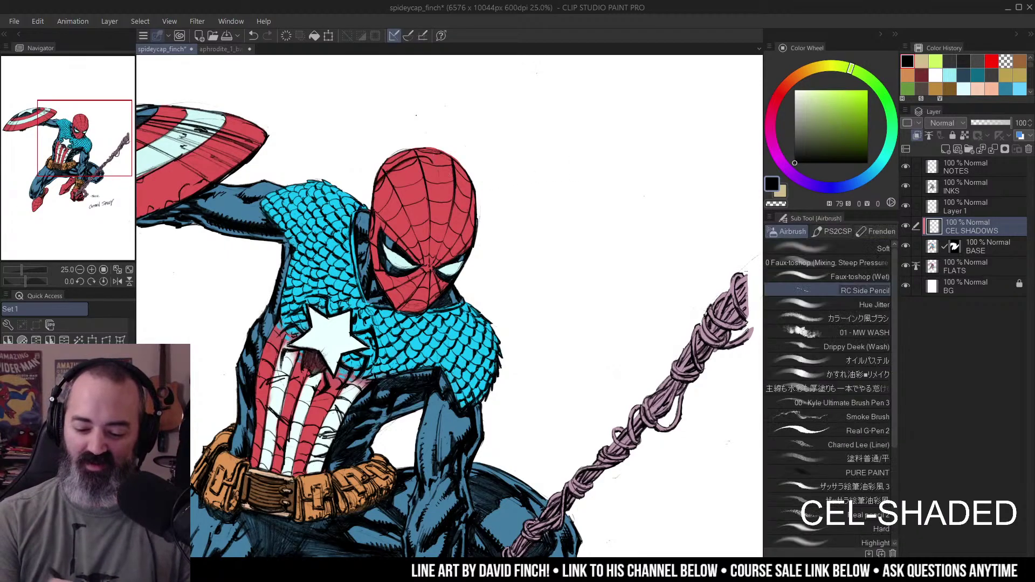
{"action": "key", "text": "ctrl+z"}
{"action": "left_click_drag", "start_coordinate": [604, 202], "coordinate": [603, 213]}
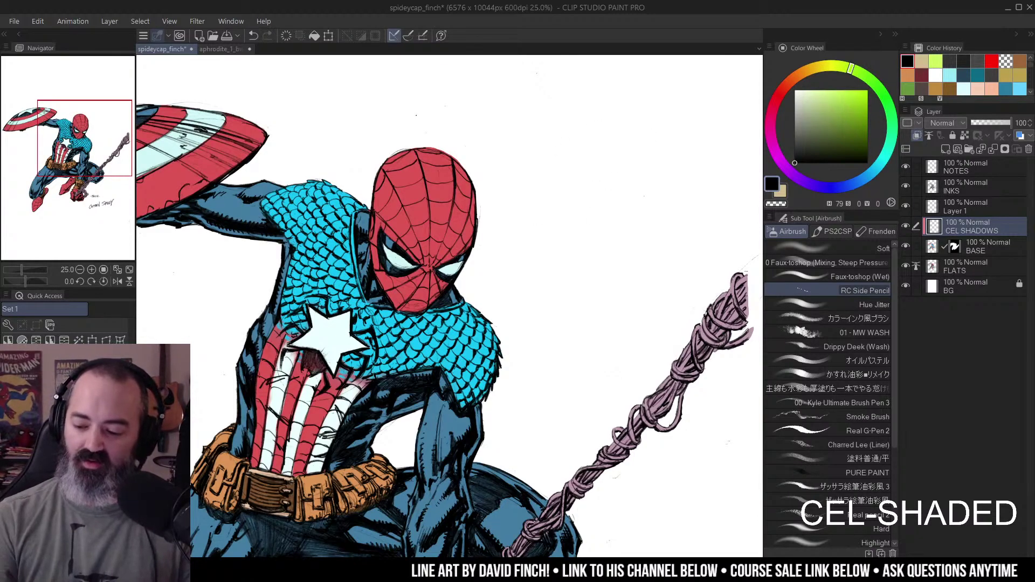
{"action": "left_click", "coordinate": [953, 170]}
{"action": "mouse_move", "coordinate": [588, 131]}
{"action": "left_mouse_down"}
{"action": "mouse_move", "coordinate": [663, 229]}
{"action": "mouse_move", "coordinate": [556, 135]}
{"action": "mouse_move", "coordinate": [519, 231]}
{"action": "left_mouse_up"}
{"action": "mouse_move", "coordinate": [550, 189]}
{"action": "left_mouse_down"}
{"action": "mouse_move", "coordinate": [541, 253]}
{"action": "mouse_move", "coordinate": [558, 264]}
{"action": "left_mouse_up"}
{"action": "left_click_drag", "start_coordinate": [574, 216], "coordinate": [573, 278]}
{"action": "left_click_drag", "start_coordinate": [594, 243], "coordinate": [593, 283]}
{"action": "left_click_drag", "start_coordinate": [620, 218], "coordinate": [614, 262]}
{"action": "left_click_drag", "start_coordinate": [655, 221], "coordinate": [625, 250]}
{"action": "left_click_drag", "start_coordinate": [671, 162], "coordinate": [638, 179]}
{"action": "left_click_drag", "start_coordinate": [610, 130], "coordinate": [632, 119]}
{"action": "mouse_move", "coordinate": [582, 162]}
{"action": "left_mouse_down"}
{"action": "mouse_move", "coordinate": [573, 186]}
{"action": "mouse_move", "coordinate": [589, 162]}
{"action": "left_mouse_up"}
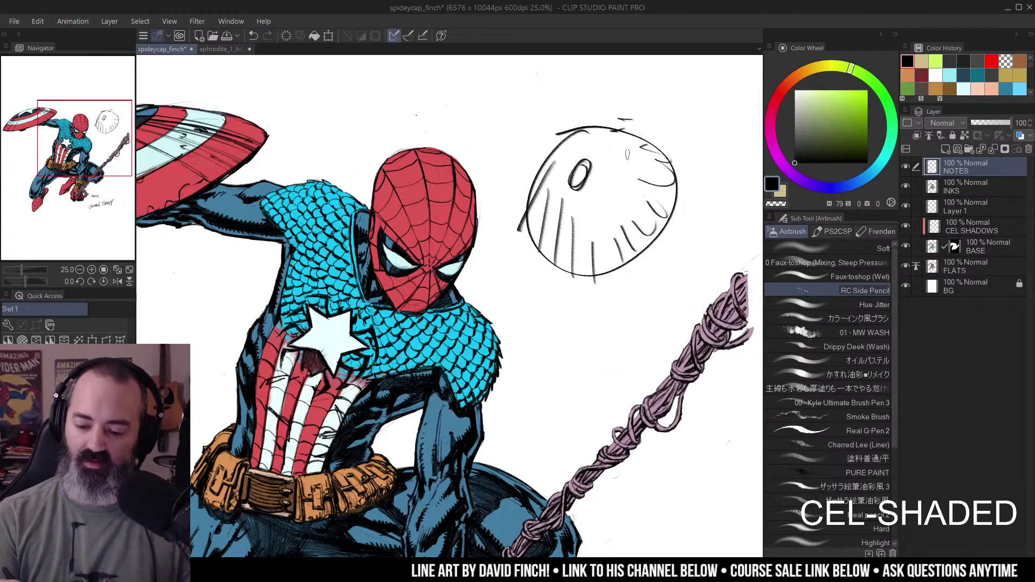
- Undo the whole sphere sketch, including its outline, hatching and highlight
{"action": "key", "text": "ctrl+z"}
{"action": "key", "text": "ctrl+z"}
{"action": "key", "text": "ctrl+z"}
{"action": "key", "text": "ctrl+z"}
{"action": "key", "text": "ctrl+z"}
{"action": "key", "text": "ctrl+z"}
{"action": "key", "text": "ctrl+z"}
{"action": "key", "text": "ctrl+z"}
{"action": "key", "text": "ctrl+z"}
{"action": "key", "text": "ctrl+z"}
{"action": "key", "text": "ctrl+z"}
{"action": "key", "text": "ctrl+z"}
{"action": "key", "text": "ctrl+z"}
{"action": "key", "text": "ctrl+z"}
{"action": "key", "text": "ctrl+z"}
{"action": "left_click_drag", "start_coordinate": [520, 173], "coordinate": [625, 148]}
- Try rounded black guide strokes around the head and on the shoulder of the raised arm, and undo them
{"action": "mouse_move", "coordinate": [553, 132]}
{"action": "left_mouse_down"}
{"action": "mouse_move", "coordinate": [544, 132]}
{"action": "mouse_move", "coordinate": [515, 243]}
{"action": "mouse_move", "coordinate": [557, 135]}
{"action": "left_mouse_up"}
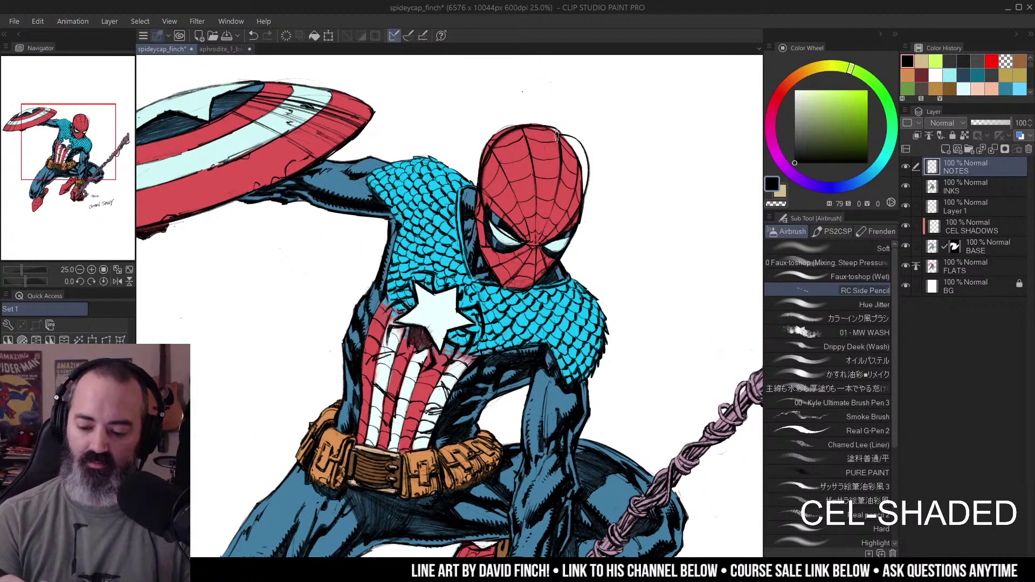
{"action": "key", "text": "ctrl+z"}
{"action": "key", "text": "ctrl+z"}
{"action": "key", "text": "ctrl+z"}
{"action": "left_click_drag", "start_coordinate": [423, 158], "coordinate": [426, 162]}
{"action": "key", "text": "ctrl+z"}
- Try a white circle with a curved guide line over the lowered arm's scaled shoulder, undo it, and restore the arm selection
{"action": "mouse_move", "coordinate": [588, 294]}
{"action": "left_mouse_down"}
{"action": "mouse_move", "coordinate": [596, 302]}
{"action": "mouse_move", "coordinate": [571, 294]}
{"action": "mouse_move", "coordinate": [545, 345]}
{"action": "mouse_move", "coordinate": [554, 373]}
{"action": "left_mouse_up"}
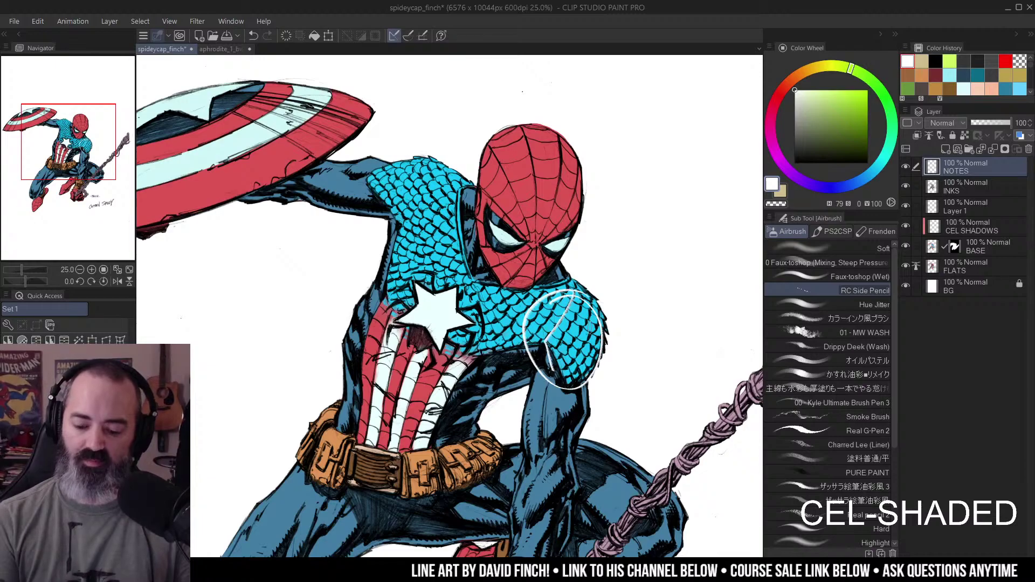
{"action": "key", "text": "ctrl+z"}
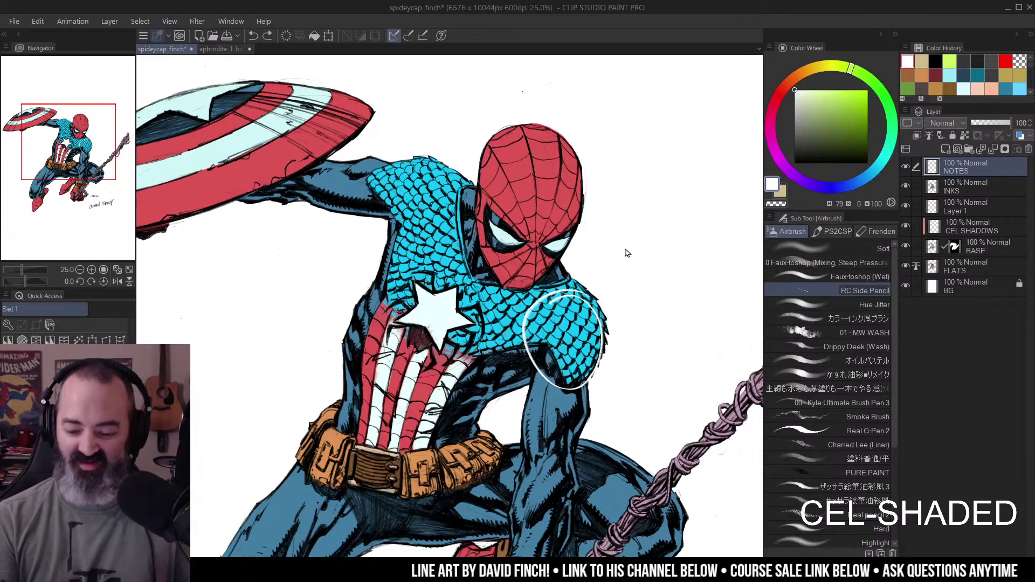
{"action": "key", "text": "ctrl+z"}
{"action": "key", "text": "ctrl+z"}
{"action": "scroll", "coordinate": [390, 216], "scroll_direction": "down", "scroll_amount": 1}
{"action": "key", "text": "m"}
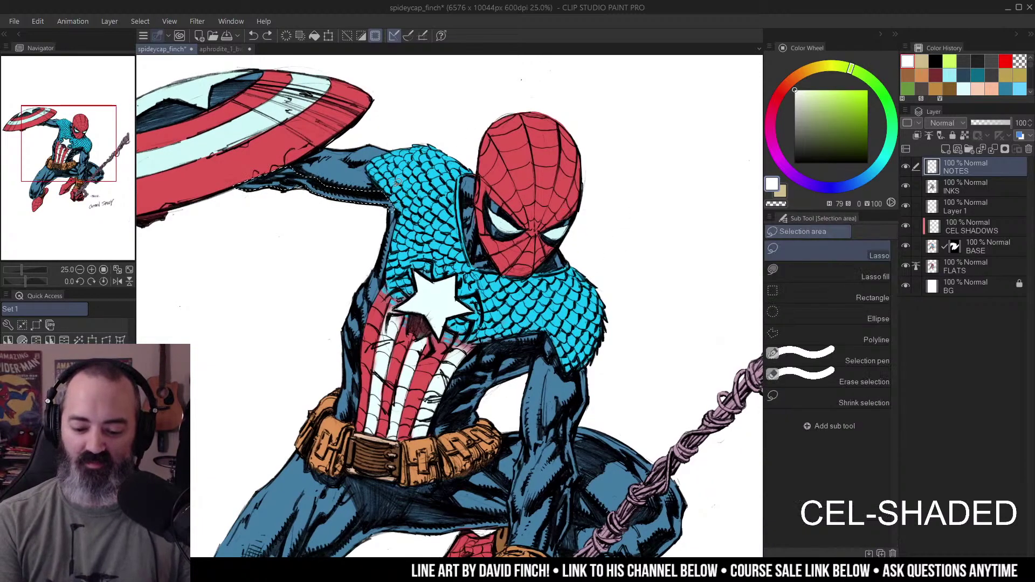
- Add a lassoed shadow shape on the scaled shoulder of the raised arm to the arm selection, undoing and redrawing the first attempt
{"action": "left_click", "coordinate": [405, 165]}
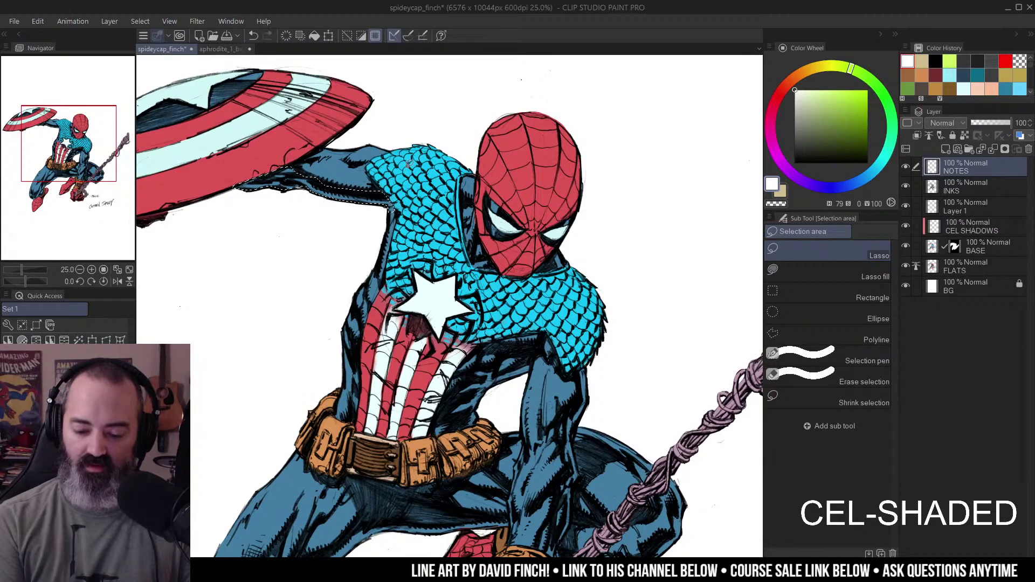
{"action": "mouse_move", "coordinate": [439, 141]}
{"action": "left_mouse_down"}
{"action": "mouse_move", "coordinate": [401, 153]}
{"action": "mouse_move", "coordinate": [392, 202]}
{"action": "mouse_move", "coordinate": [433, 199]}
{"action": "mouse_move", "coordinate": [461, 160]}
{"action": "mouse_move", "coordinate": [373, 168]}
{"action": "left_mouse_up"}
{"action": "key", "text": "ctrl+z"}
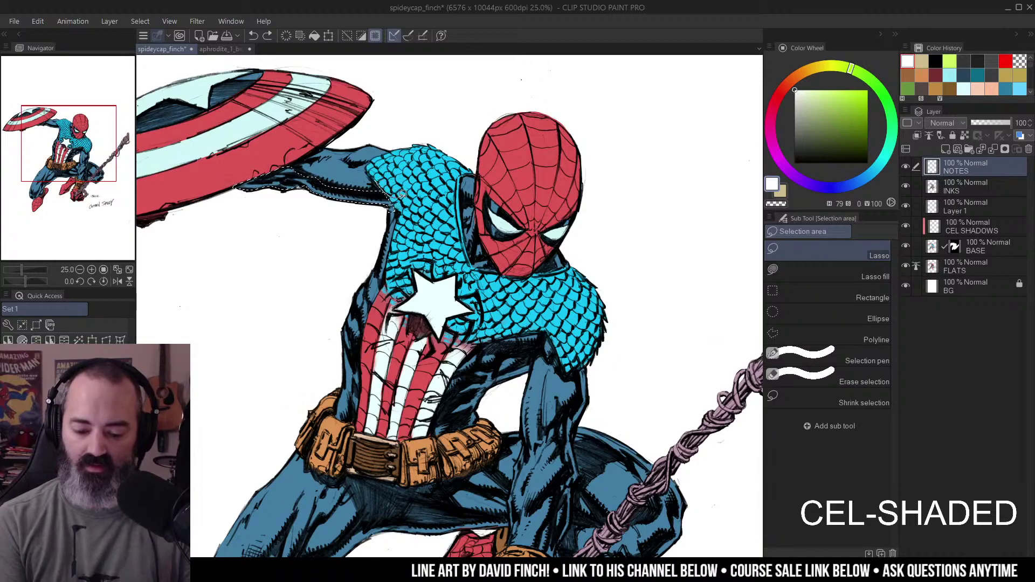
{"action": "left_click_drag", "start_coordinate": [395, 215], "coordinate": [387, 225]}
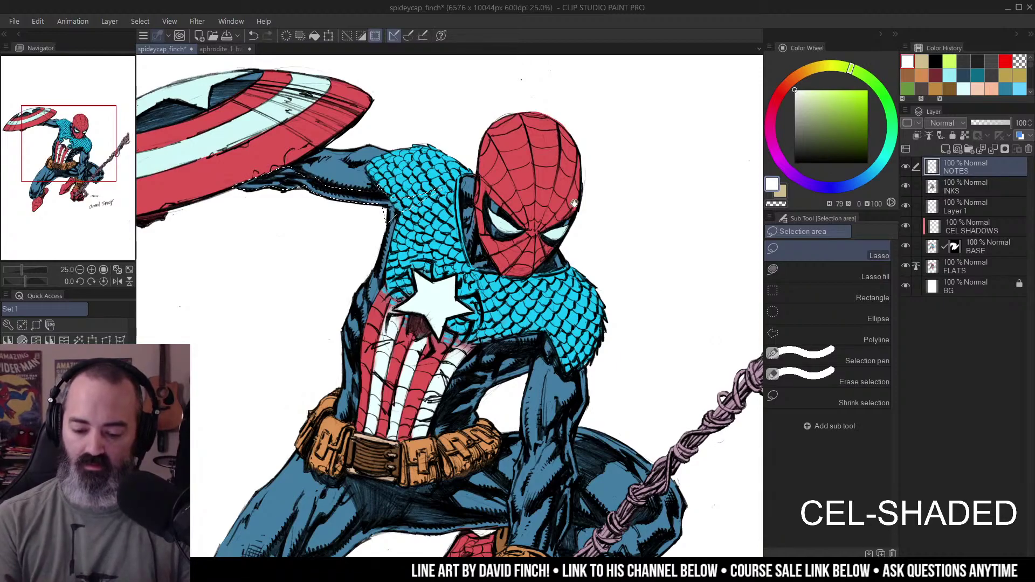
- Add the head's cast shadow across the neck and scaled collar to the lasso selection
{"action": "left_click_drag", "start_coordinate": [574, 201], "coordinate": [559, 164]}
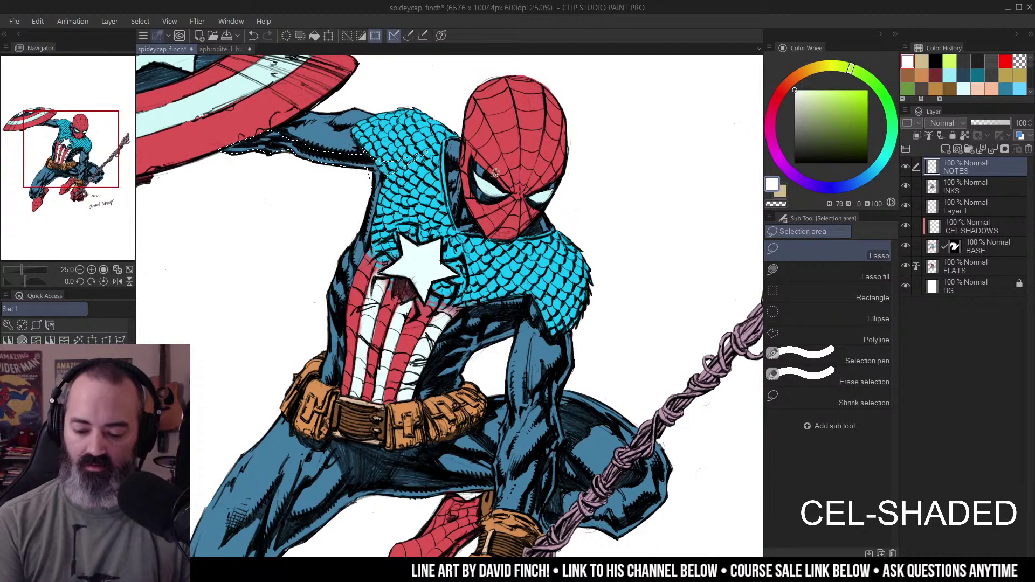
{"action": "mouse_move", "coordinate": [484, 249]}
{"action": "left_mouse_down"}
{"action": "mouse_move", "coordinate": [504, 268]}
{"action": "mouse_move", "coordinate": [548, 249]}
{"action": "left_mouse_up"}
{"action": "mouse_move", "coordinate": [551, 210]}
{"action": "left_mouse_down"}
{"action": "mouse_move", "coordinate": [509, 237]}
{"action": "mouse_move", "coordinate": [492, 235]}
{"action": "mouse_move", "coordinate": [464, 175]}
{"action": "left_mouse_up"}
{"action": "scroll", "coordinate": [465, 175], "scroll_direction": "down", "scroll_amount": 2}
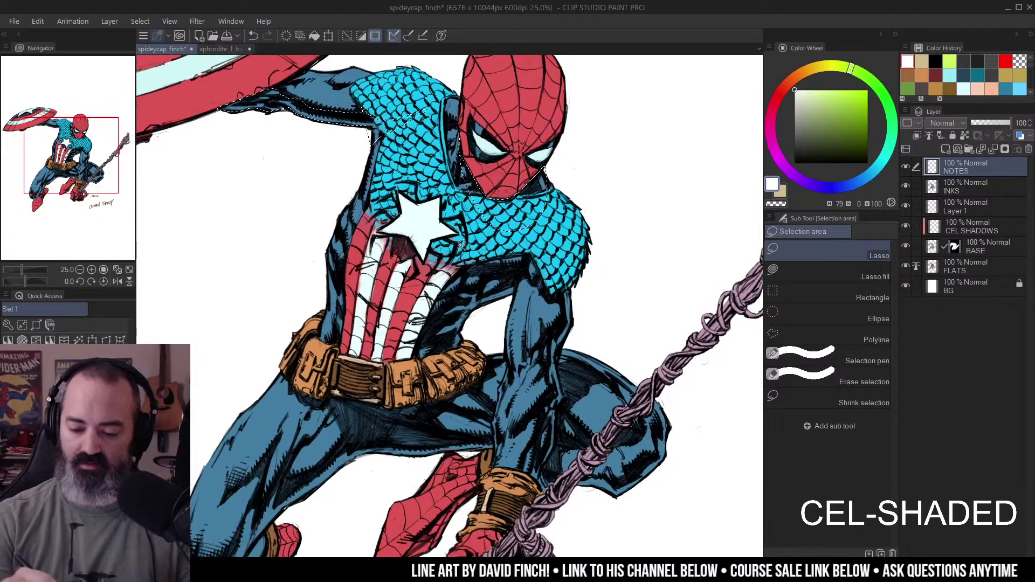
{"action": "scroll", "coordinate": [467, 188], "scroll_direction": "up", "scroll_amount": 1}
{"action": "left_click_drag", "start_coordinate": [467, 187], "coordinate": [550, 186]}
{"action": "scroll", "coordinate": [575, 193], "scroll_direction": "down", "scroll_amount": 3}
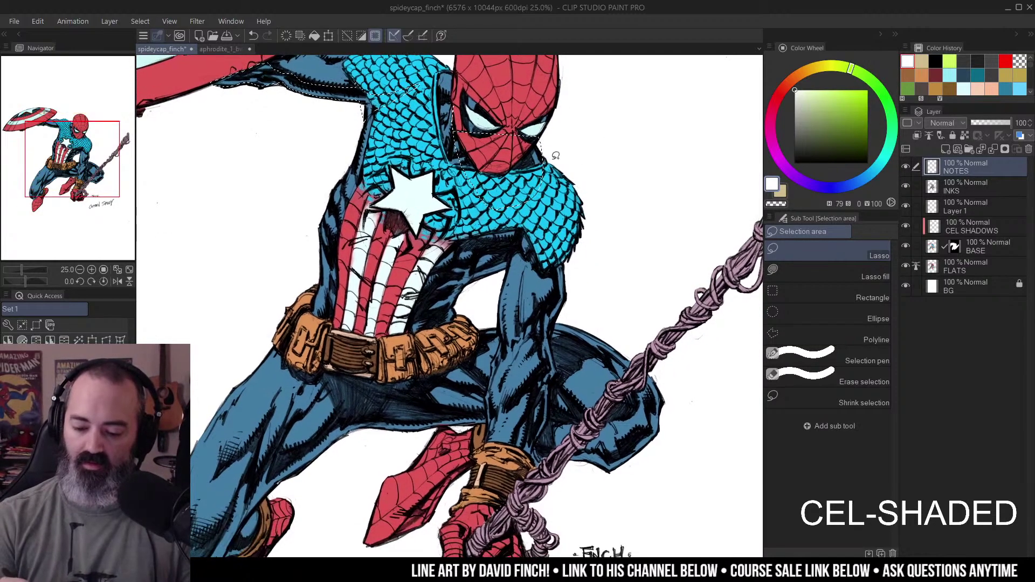
- Extend the lasso selection along the lower edge of the scaled chest and lowered shoulder, and clear the whole selection
{"action": "mouse_move", "coordinate": [545, 219]}
{"action": "left_mouse_down"}
{"action": "mouse_move", "coordinate": [566, 231]}
{"action": "mouse_move", "coordinate": [588, 222]}
{"action": "mouse_move", "coordinate": [570, 252]}
{"action": "mouse_move", "coordinate": [534, 249]}
{"action": "left_mouse_up"}
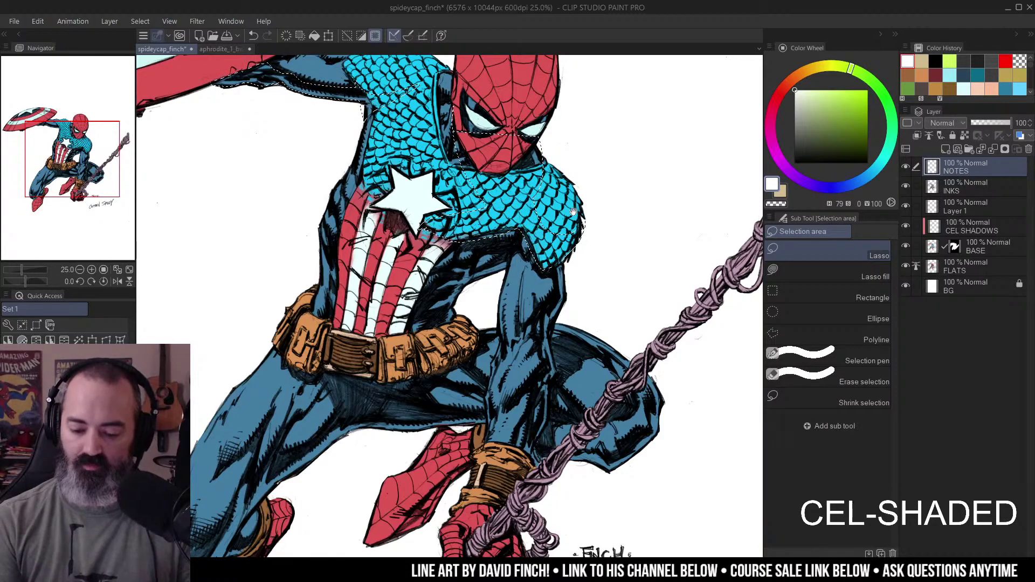
{"action": "left_click_drag", "start_coordinate": [476, 236], "coordinate": [500, 220]}
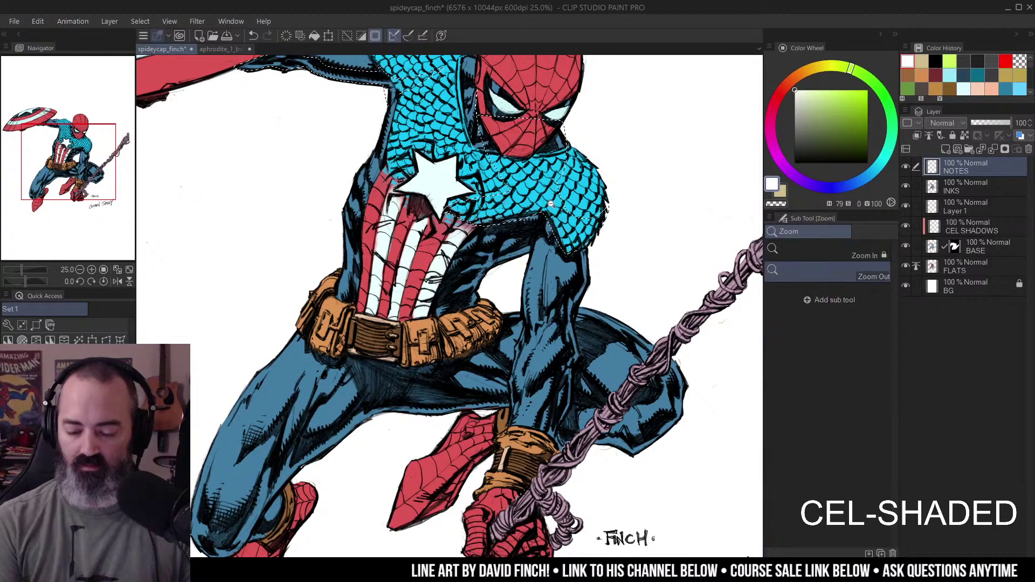
{"action": "left_click", "coordinate": [516, 250], "text": "ctrl+alt"}
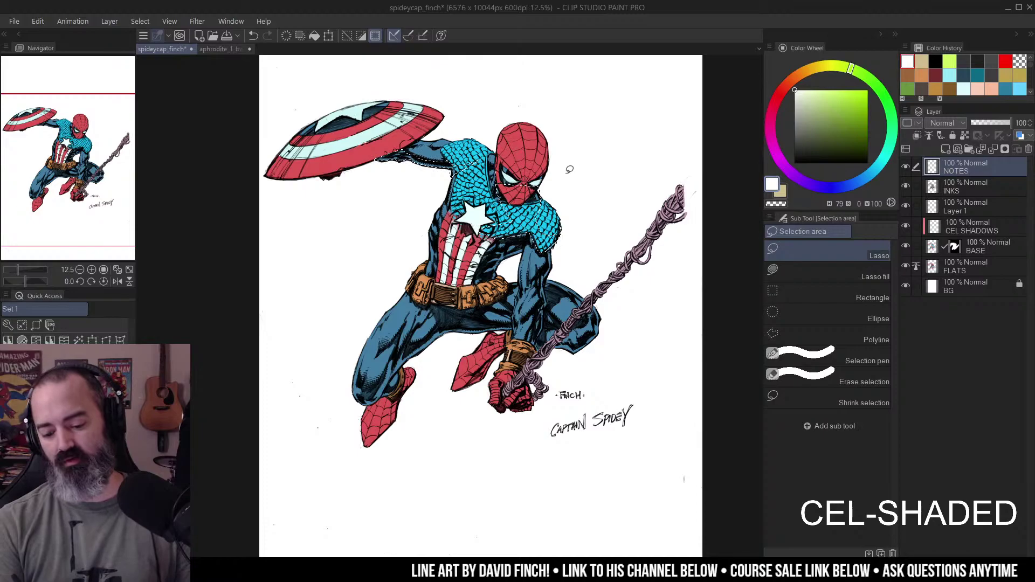
{"action": "key", "text": "ctrl+d"}
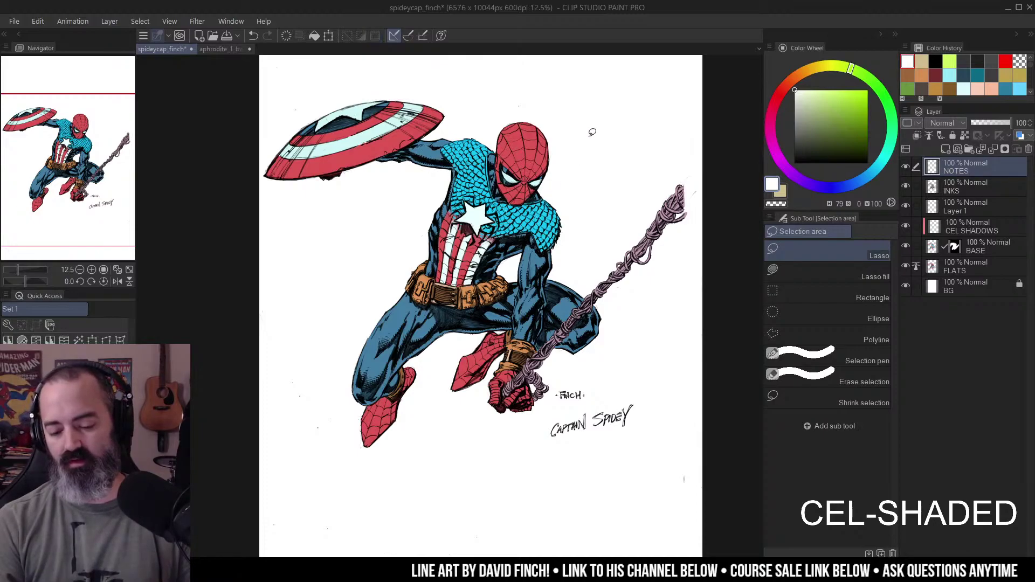
- On the CEL SHADOWS layer, lasso a curved shadow shape over the mask, from the forehead around the face to the chin
{"action": "left_click", "coordinate": [563, 151], "text": "ctrl"}
{"action": "mouse_move", "coordinate": [533, 163]}
{"action": "left_mouse_down"}
{"action": "mouse_move", "coordinate": [571, 174]}
{"action": "mouse_move", "coordinate": [576, 146]}
{"action": "left_mouse_up"}
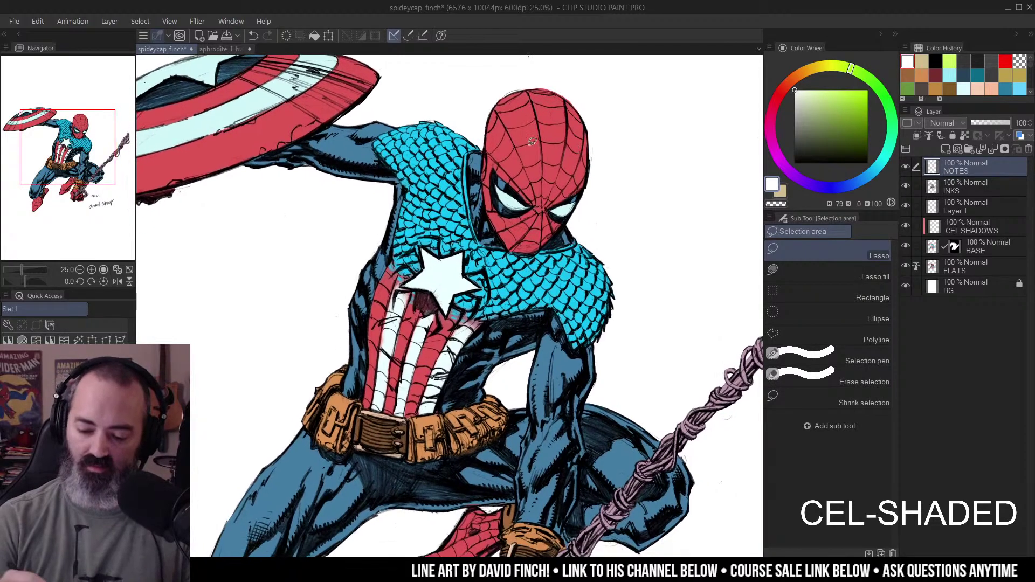
{"action": "left_click", "coordinate": [970, 226]}
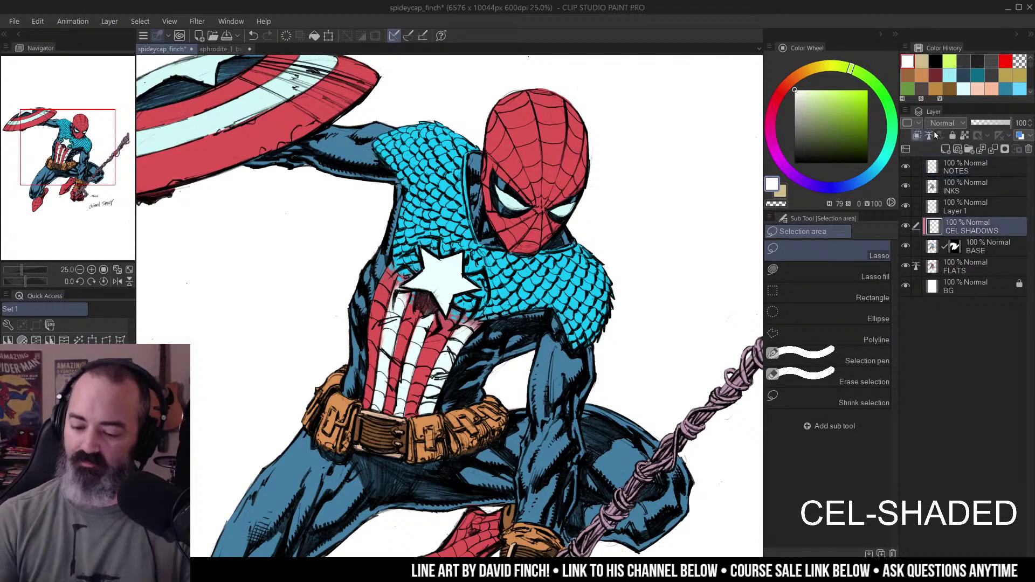
{"action": "left_click", "coordinate": [507, 177], "text": "ctrl"}
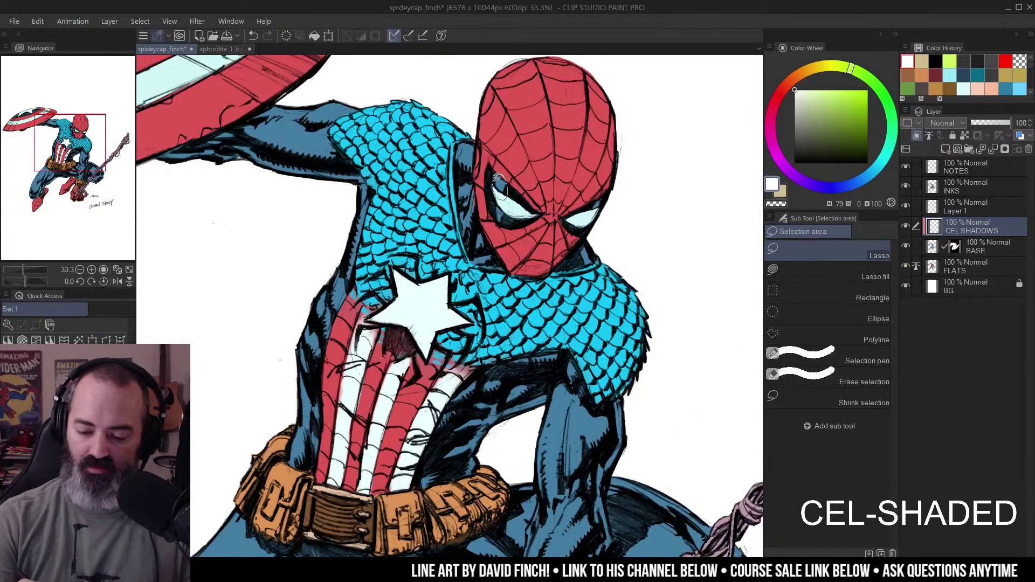
{"action": "mouse_move", "coordinate": [512, 175]}
{"action": "left_mouse_down"}
{"action": "mouse_move", "coordinate": [536, 120]}
{"action": "mouse_move", "coordinate": [585, 112]}
{"action": "mouse_move", "coordinate": [613, 136]}
{"action": "mouse_move", "coordinate": [614, 199]}
{"action": "mouse_move", "coordinate": [547, 268]}
{"action": "mouse_move", "coordinate": [531, 271]}
{"action": "mouse_move", "coordinate": [514, 265]}
{"action": "mouse_move", "coordinate": [503, 198]}
{"action": "left_mouse_up"}
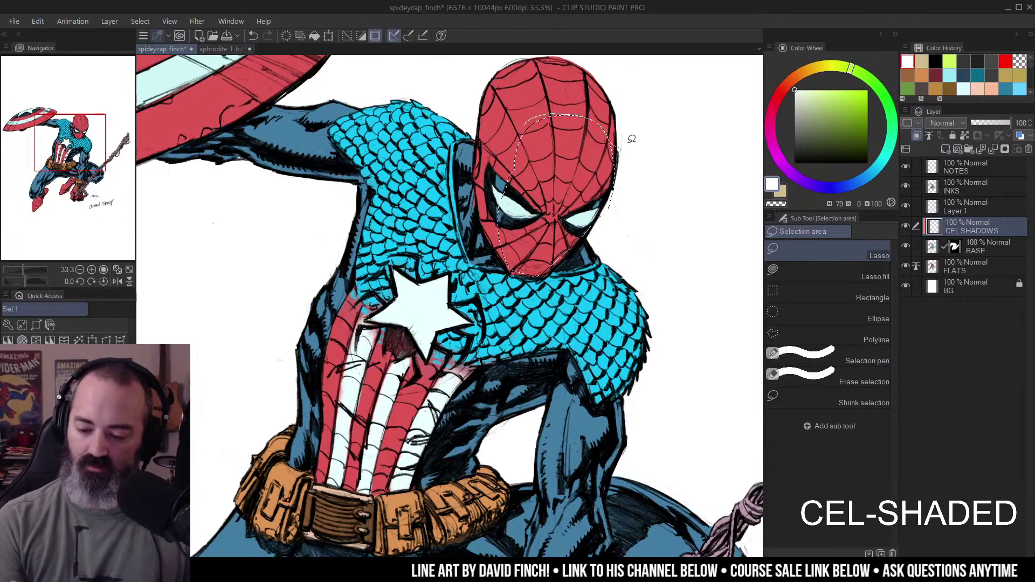
{"action": "left_click", "coordinate": [662, 123], "text": "ctrl+alt"}
{"action": "left_click_drag", "start_coordinate": [662, 123], "coordinate": [646, 175]}
{"action": "left_click_drag", "start_coordinate": [540, 182], "coordinate": [533, 151]}
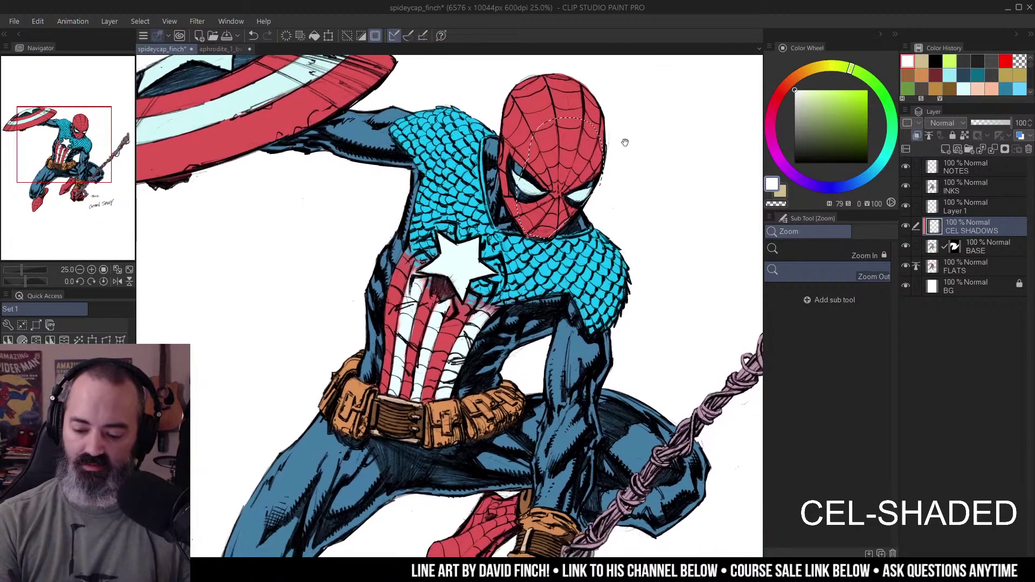
{"action": "key", "text": "m"}
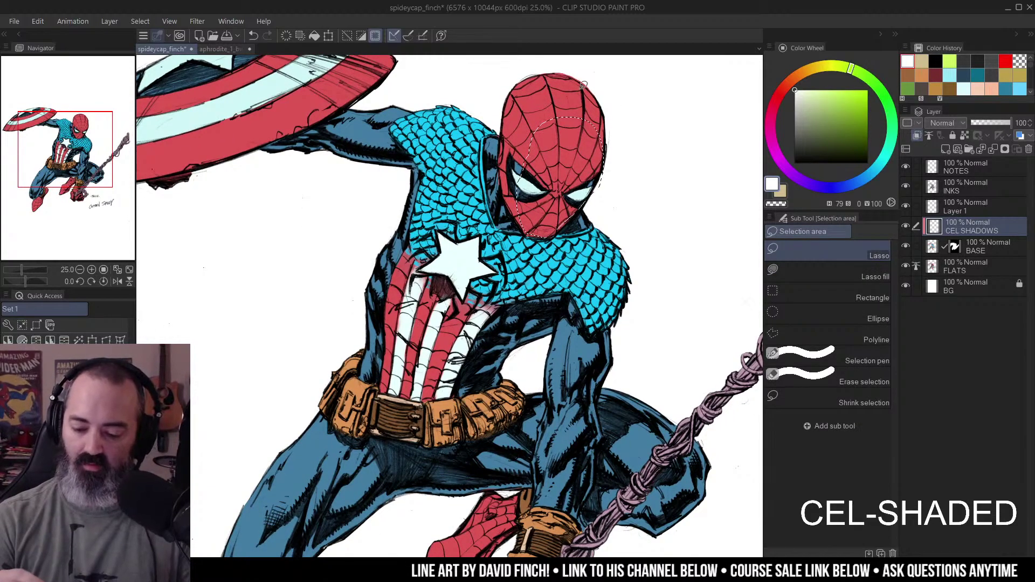
{"action": "key", "text": "w"}
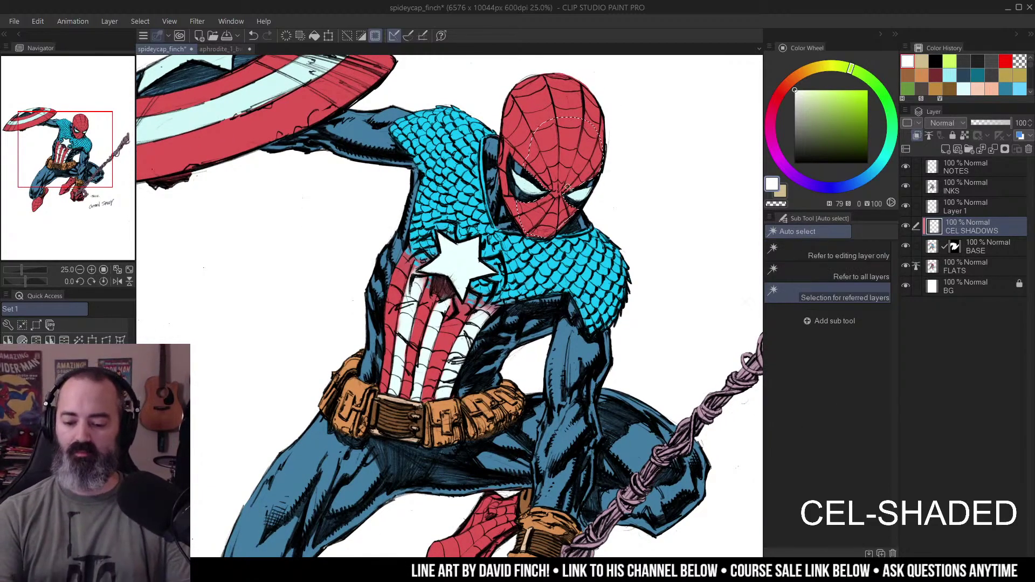
{"action": "key", "text": "m"}
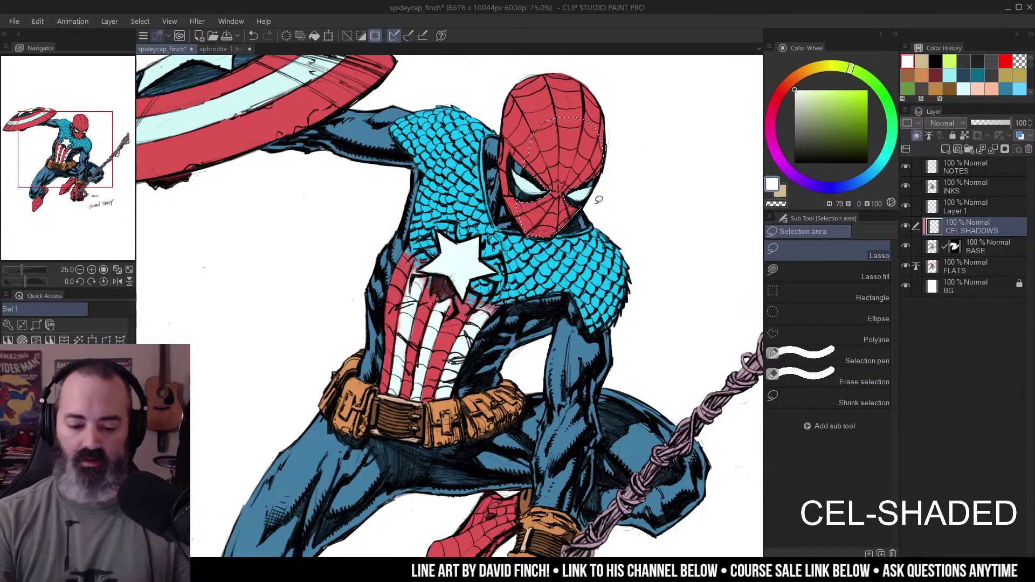
- Add shadow shapes on the rear boot, the underside of the gloved fist and the front boot to the lasso selection
{"action": "left_click_drag", "start_coordinate": [599, 200], "coordinate": [620, 108]}
{"action": "left_click_drag", "start_coordinate": [642, 241], "coordinate": [642, 228]}
{"action": "left_click_drag", "start_coordinate": [618, 268], "coordinate": [626, 153]}
{"action": "mouse_move", "coordinate": [470, 316]}
{"action": "left_mouse_down"}
{"action": "mouse_move", "coordinate": [527, 330]}
{"action": "mouse_move", "coordinate": [548, 322]}
{"action": "mouse_move", "coordinate": [546, 271]}
{"action": "mouse_move", "coordinate": [464, 314]}
{"action": "left_mouse_up"}
{"action": "left_click_drag", "start_coordinate": [585, 311], "coordinate": [574, 194]}
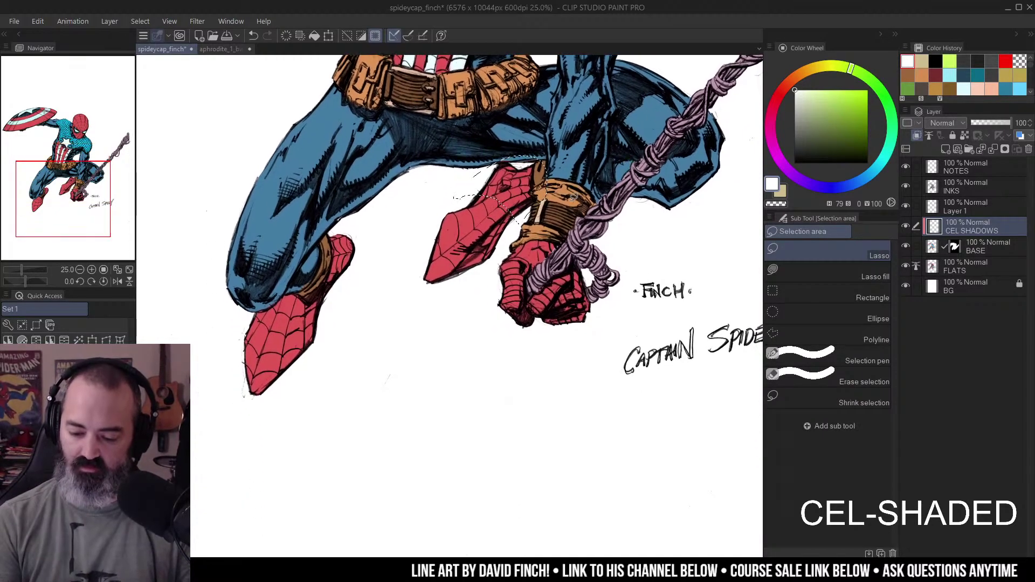
{"action": "mouse_move", "coordinate": [519, 267]}
{"action": "left_mouse_down"}
{"action": "mouse_move", "coordinate": [504, 308]}
{"action": "mouse_move", "coordinate": [533, 274]}
{"action": "mouse_move", "coordinate": [599, 298]}
{"action": "mouse_move", "coordinate": [569, 330]}
{"action": "mouse_move", "coordinate": [504, 303]}
{"action": "left_mouse_up"}
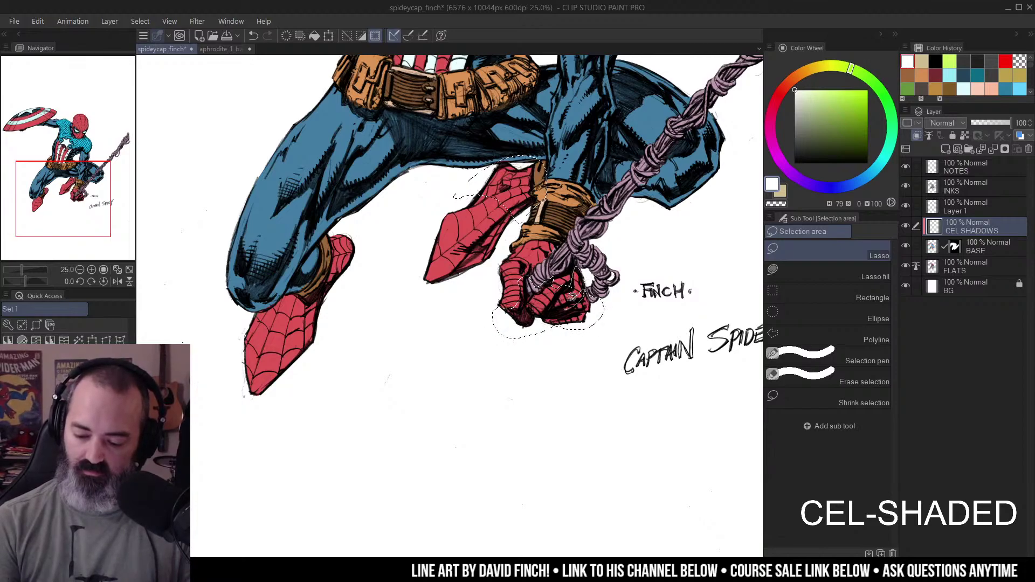
{"action": "left_click_drag", "start_coordinate": [578, 291], "coordinate": [610, 303]}
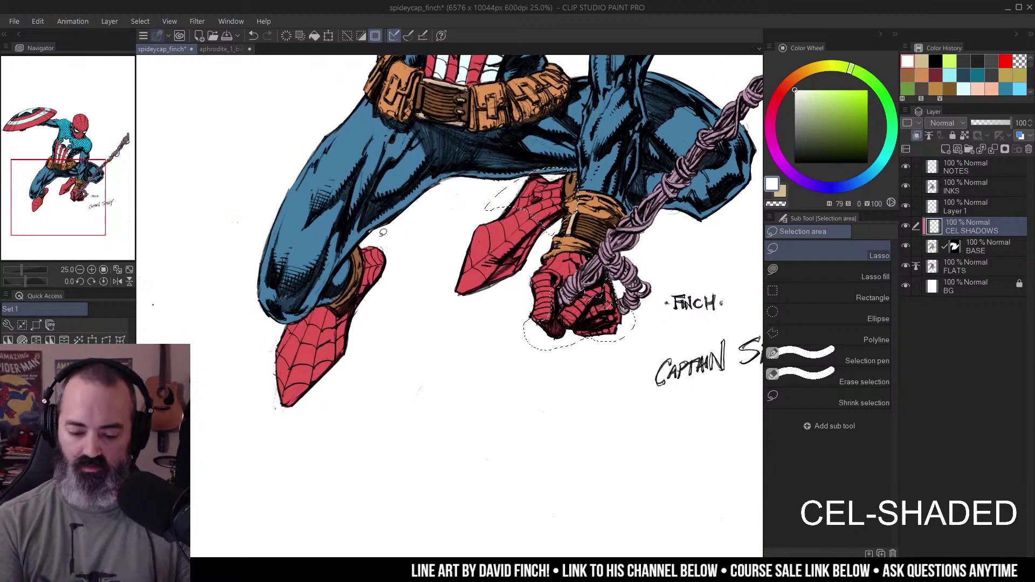
{"action": "mouse_move", "coordinate": [327, 305]}
{"action": "left_mouse_down"}
{"action": "mouse_move", "coordinate": [338, 337]}
{"action": "mouse_move", "coordinate": [311, 374]}
{"action": "mouse_move", "coordinate": [350, 364]}
{"action": "mouse_move", "coordinate": [400, 253]}
{"action": "mouse_move", "coordinate": [384, 245]}
{"action": "mouse_move", "coordinate": [337, 296]}
{"action": "left_mouse_up"}
{"action": "mouse_move", "coordinate": [596, 210]}
{"action": "left_mouse_down"}
{"action": "mouse_move", "coordinate": [569, 263]}
{"action": "mouse_move", "coordinate": [624, 277]}
{"action": "mouse_move", "coordinate": [631, 254]}
{"action": "left_mouse_up"}
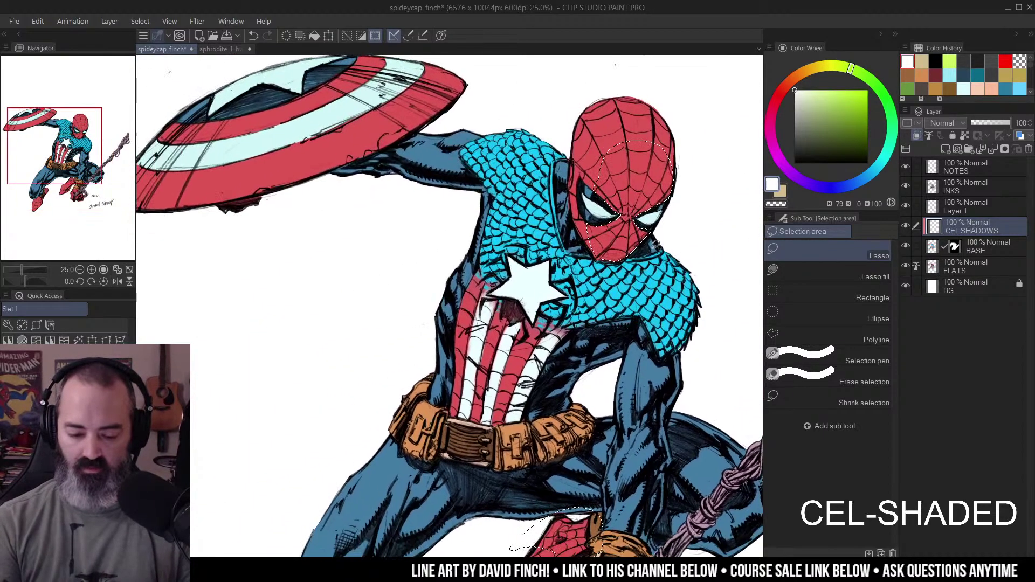
- Choose a neutral grey at value 37 for the Fill tool and set the CEL SHADOWS layer's blending mode to Hard light
{"action": "left_click", "coordinate": [636, 251], "text": "ctrl+alt"}
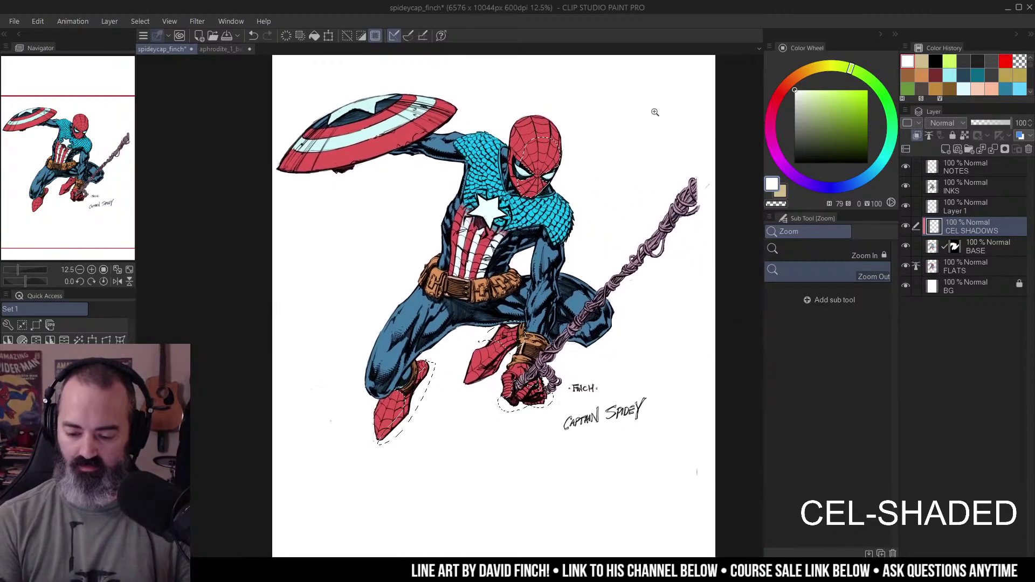
{"action": "key", "text": "w"}
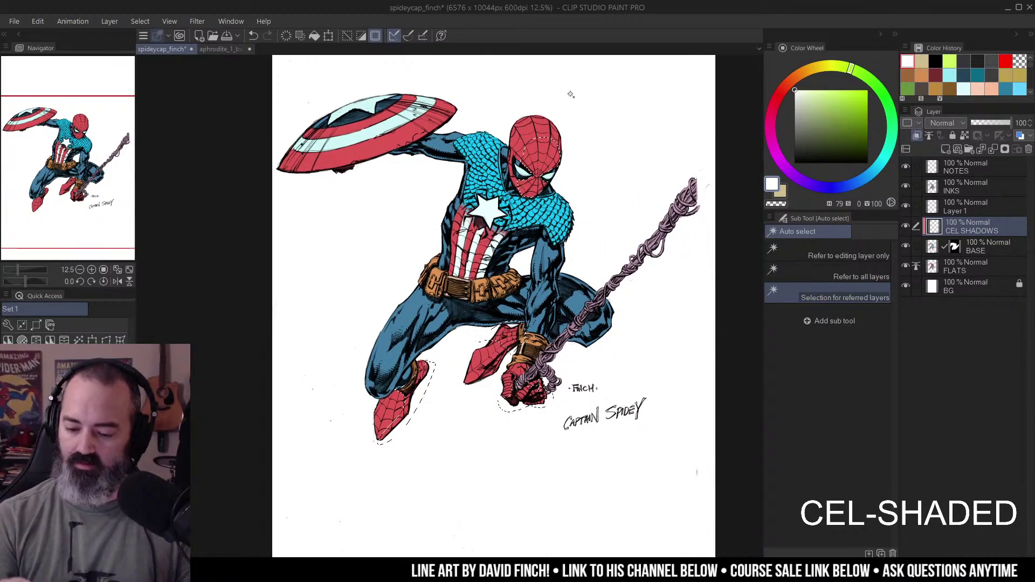
{"action": "key", "text": "g"}
{"action": "left_click", "coordinate": [800, 136]}
{"action": "left_click_drag", "start_coordinate": [800, 136], "coordinate": [795, 135]}
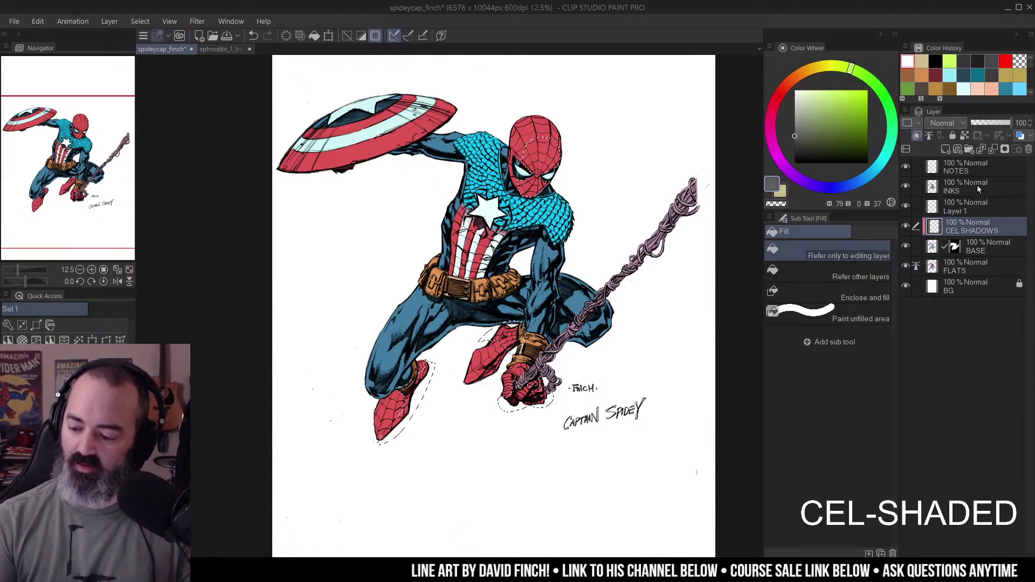
{"action": "left_click", "coordinate": [795, 133]}
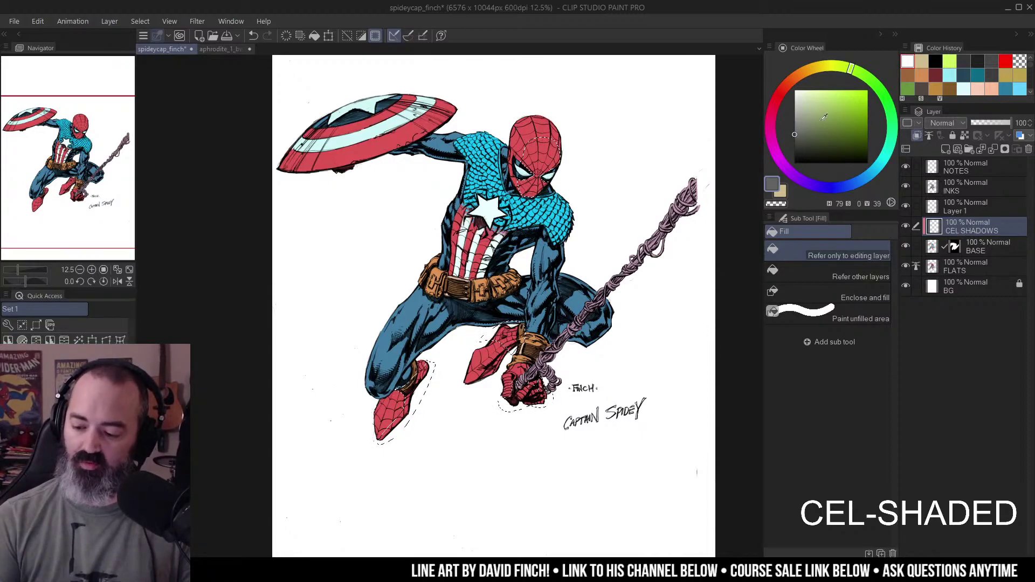
{"action": "left_click", "coordinate": [796, 135]}
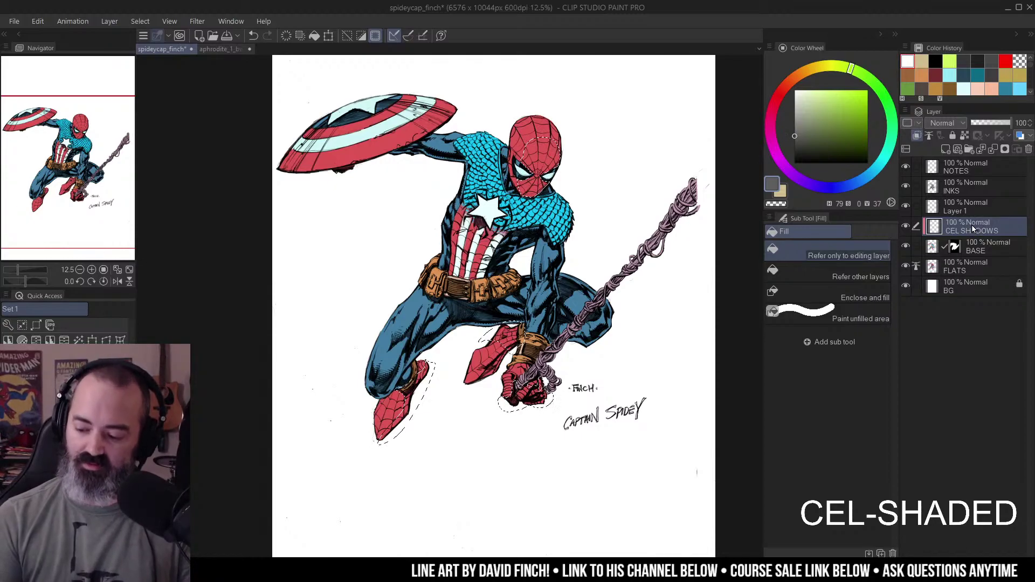
{"action": "left_click", "coordinate": [955, 124]}
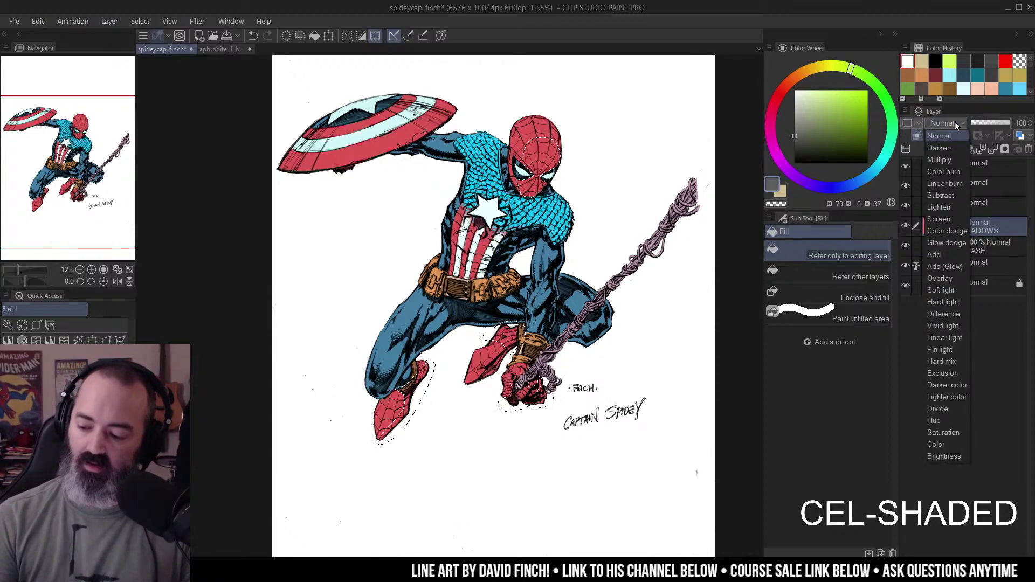
{"action": "left_click", "coordinate": [941, 302]}
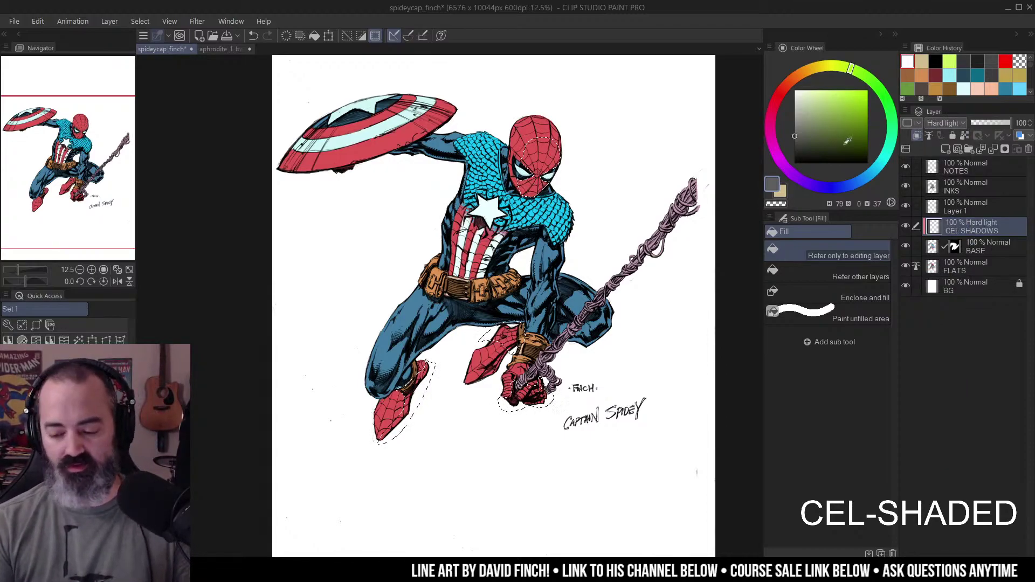
- Darken the neutral grey to value 31, fill the lassoed shadows on the mask, boots and fist, and clear the selection
{"action": "left_click", "coordinate": [793, 139]}
{"action": "left_click_drag", "start_coordinate": [803, 128], "coordinate": [783, 135]}
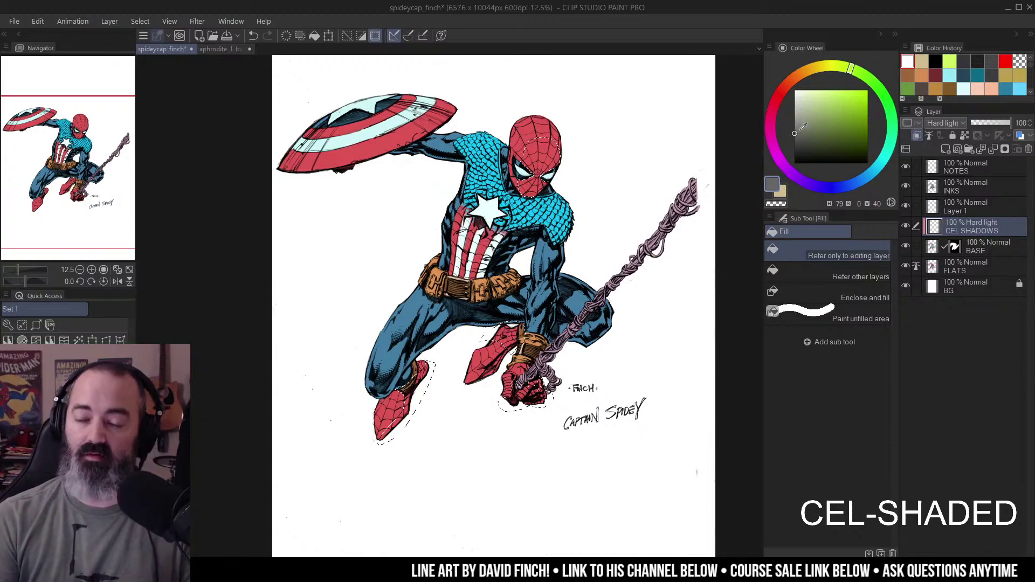
{"action": "mouse_move", "coordinate": [809, 113]}
{"action": "left_mouse_down"}
{"action": "mouse_move", "coordinate": [818, 97]}
{"action": "mouse_move", "coordinate": [794, 138]}
{"action": "mouse_move", "coordinate": [778, 137]}
{"action": "left_mouse_up"}
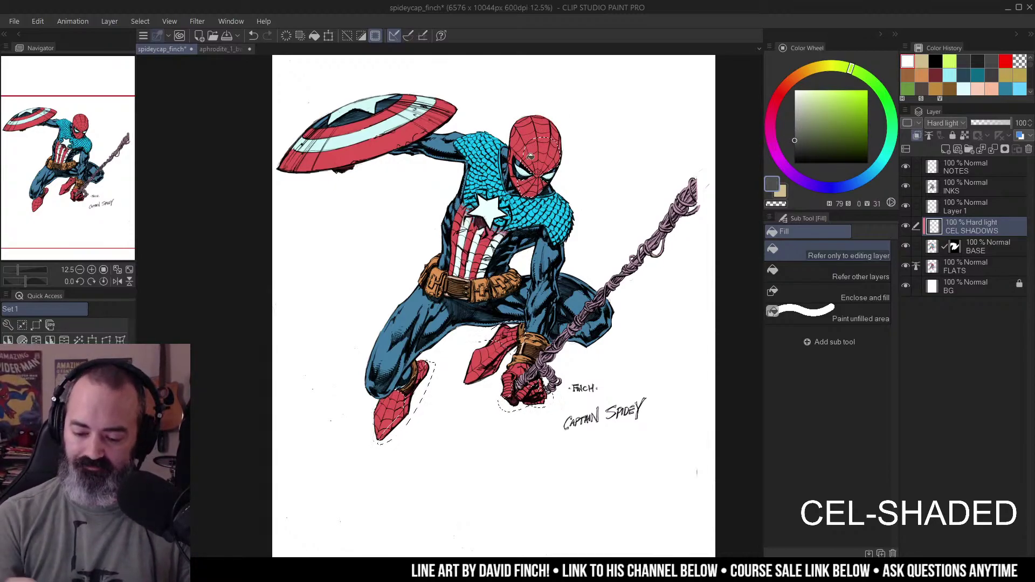
{"action": "left_click", "coordinate": [541, 156]}
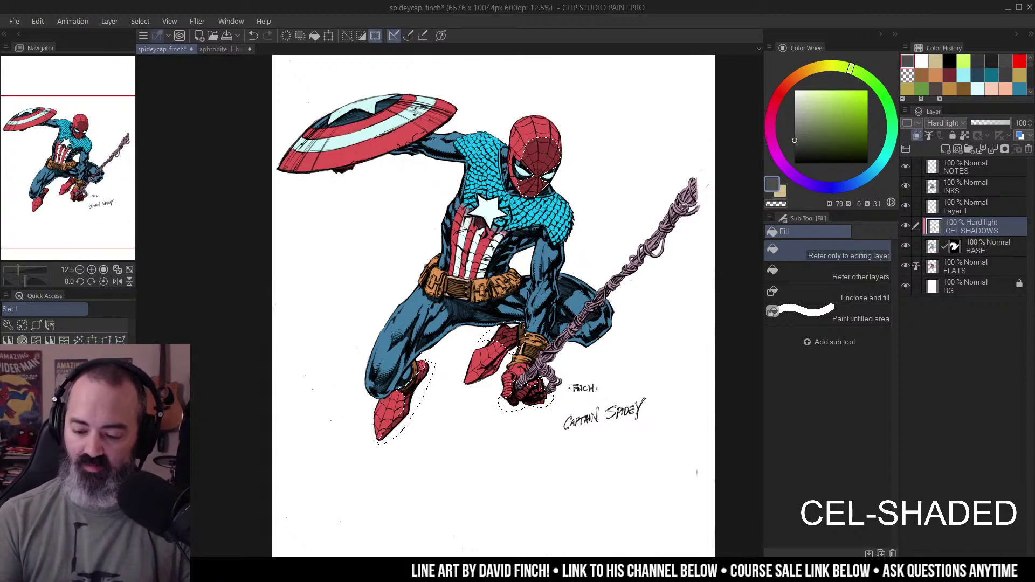
{"action": "key", "text": "ctrl+d"}
- Lasso the shadow shape under the chin, across the neck and along the scaled collar
{"action": "key", "text": "m"}
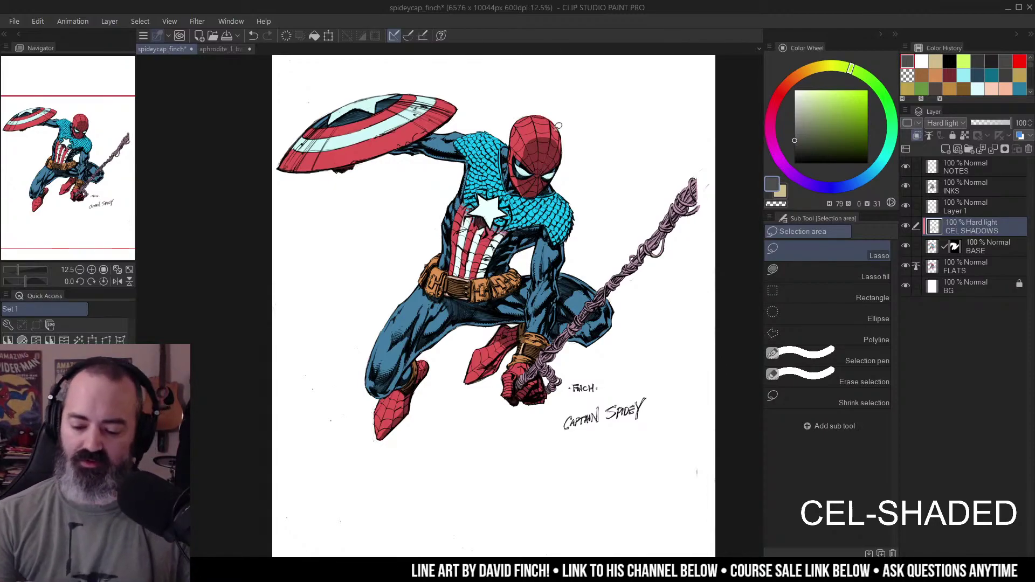
{"action": "scroll", "coordinate": [532, 203], "scroll_direction": "up", "scroll_amount": 2}
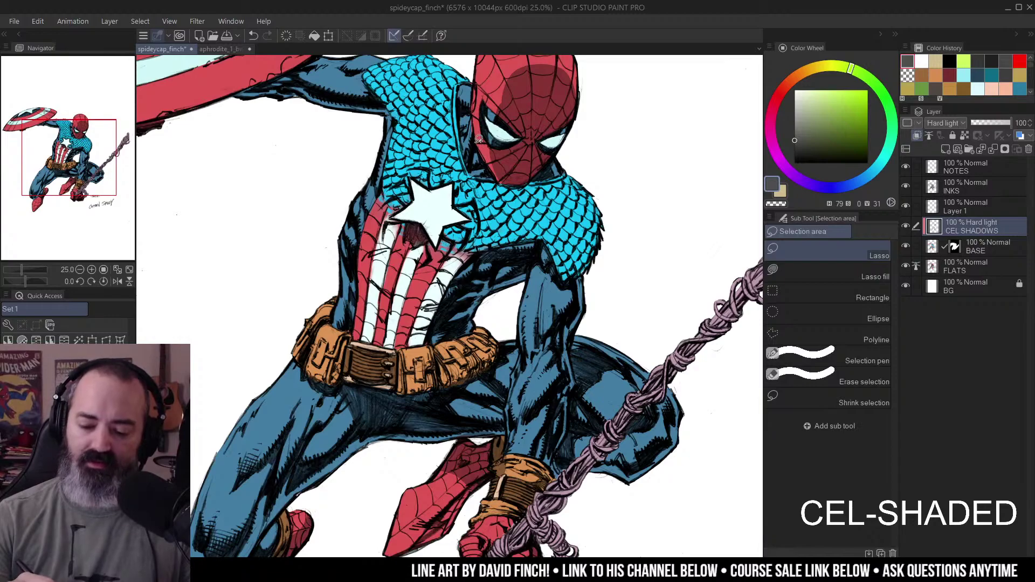
{"action": "mouse_move", "coordinate": [478, 145]}
{"action": "left_mouse_down"}
{"action": "mouse_move", "coordinate": [508, 223]}
{"action": "mouse_move", "coordinate": [543, 236]}
{"action": "mouse_move", "coordinate": [570, 207]}
{"action": "mouse_move", "coordinate": [571, 160]}
{"action": "mouse_move", "coordinate": [560, 151]}
{"action": "mouse_move", "coordinate": [529, 183]}
{"action": "mouse_move", "coordinate": [508, 182]}
{"action": "mouse_move", "coordinate": [475, 138]}
{"action": "left_mouse_up"}
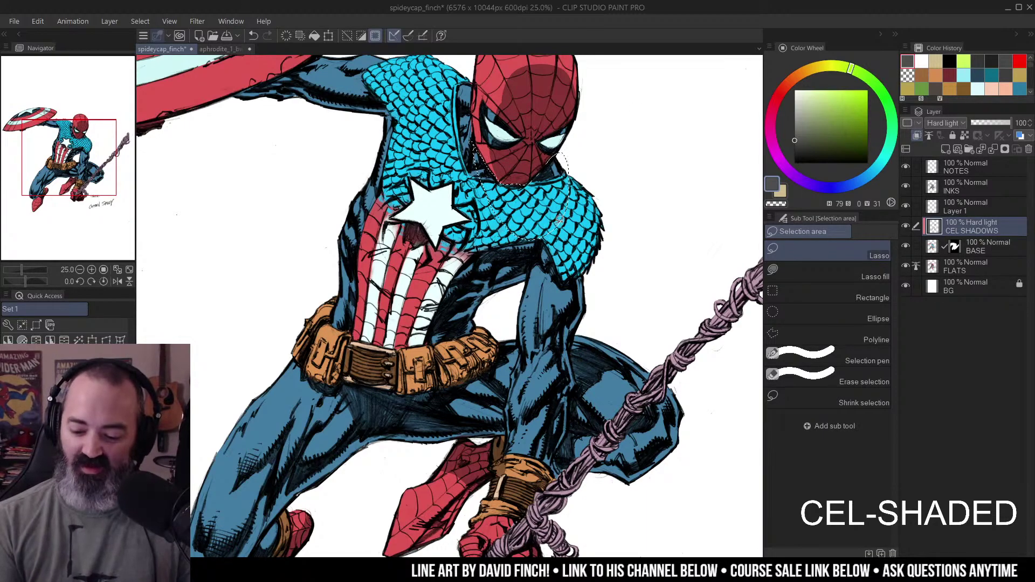
- Add shadow shapes across the scaled shoulder, along the lower chest scales and down the scaled chest beside the star to the lasso selection
{"action": "mouse_move", "coordinate": [576, 230]}
{"action": "left_mouse_down"}
{"action": "mouse_move", "coordinate": [607, 251]}
{"action": "mouse_move", "coordinate": [537, 218]}
{"action": "left_mouse_up"}
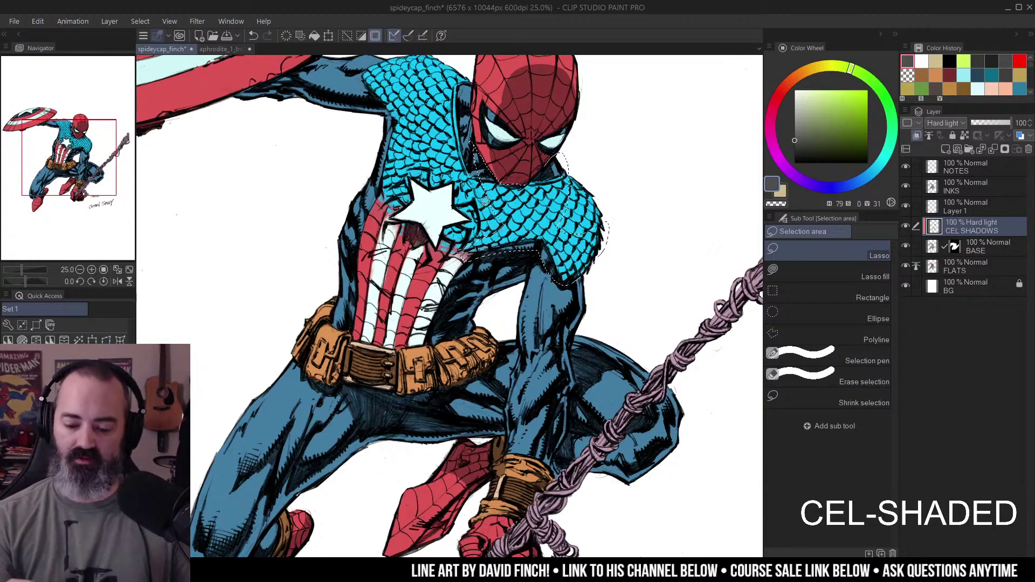
{"action": "key", "text": "ctrl+d"}
{"action": "scroll", "coordinate": [604, 205], "scroll_direction": "up", "scroll_amount": 2}
{"action": "key", "text": "ctrl+z"}
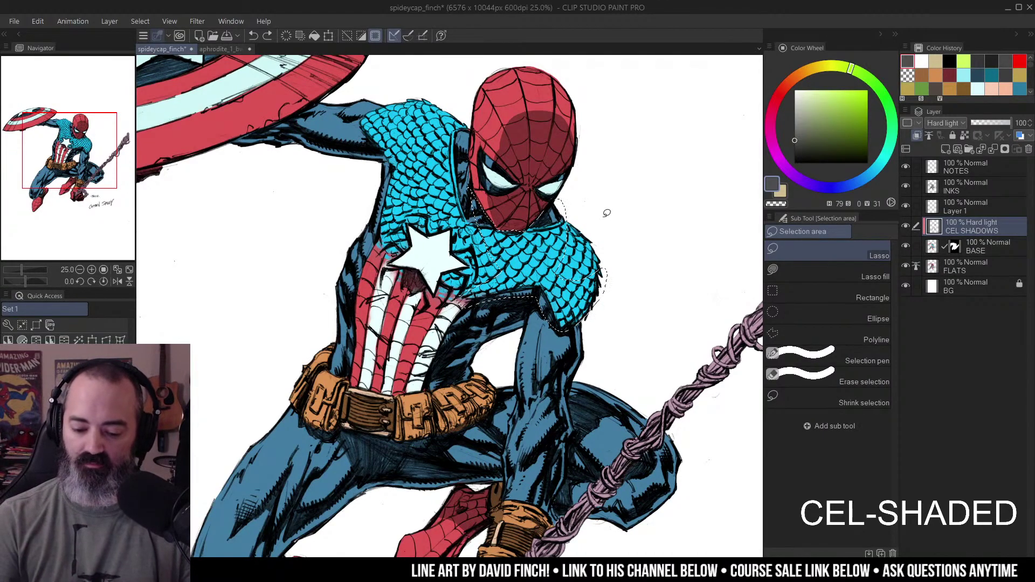
{"action": "mouse_move", "coordinate": [404, 180]}
{"action": "left_mouse_down"}
{"action": "mouse_move", "coordinate": [392, 179]}
{"action": "mouse_move", "coordinate": [395, 207]}
{"action": "mouse_move", "coordinate": [425, 268]}
{"action": "mouse_move", "coordinate": [384, 231]}
{"action": "mouse_move", "coordinate": [402, 162]}
{"action": "mouse_move", "coordinate": [383, 143]}
{"action": "mouse_move", "coordinate": [436, 135]}
{"action": "mouse_move", "coordinate": [396, 168]}
{"action": "left_mouse_up"}
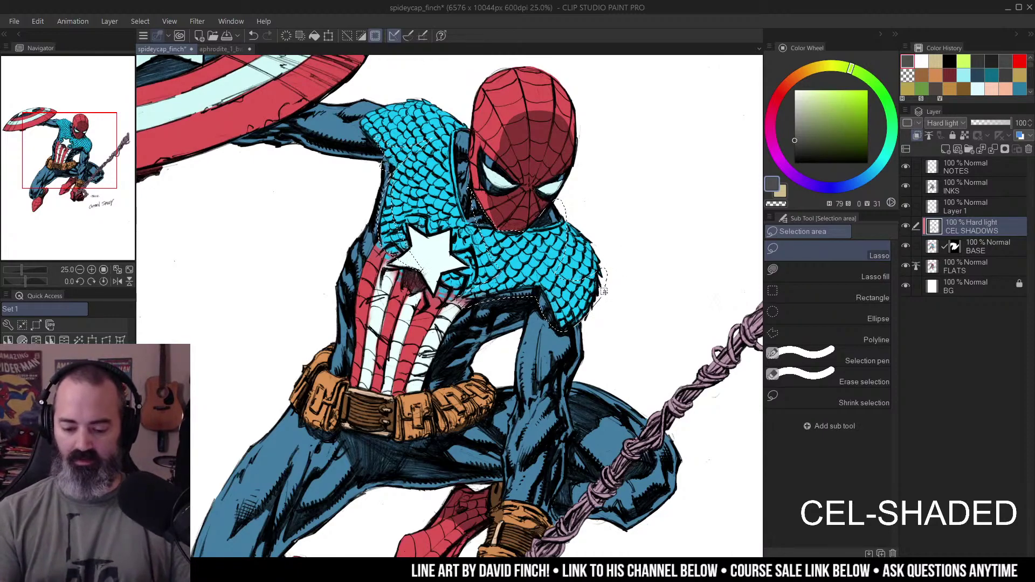
- Fill the lassoed shadows on the scaled shirt with the grey and clear the selection
{"action": "key", "text": "w"}
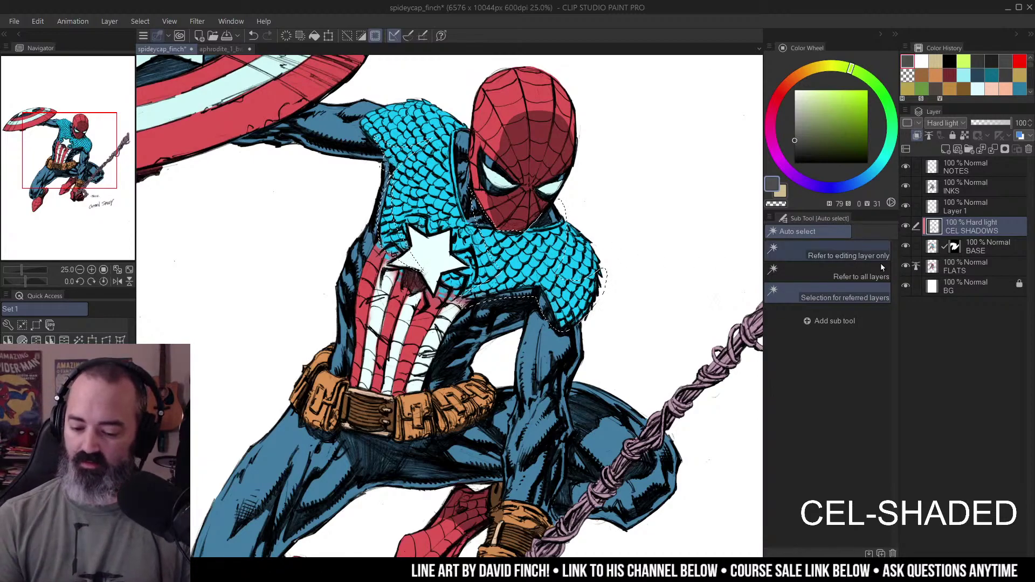
{"action": "scroll", "coordinate": [550, 249], "scroll_direction": "down", "scroll_amount": 2}
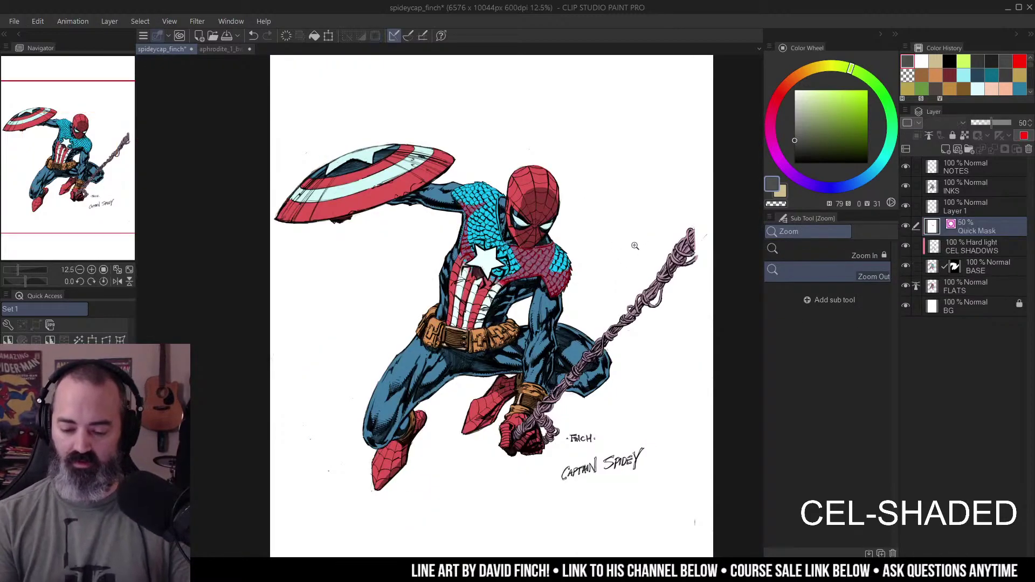
{"action": "key", "text": "g"}
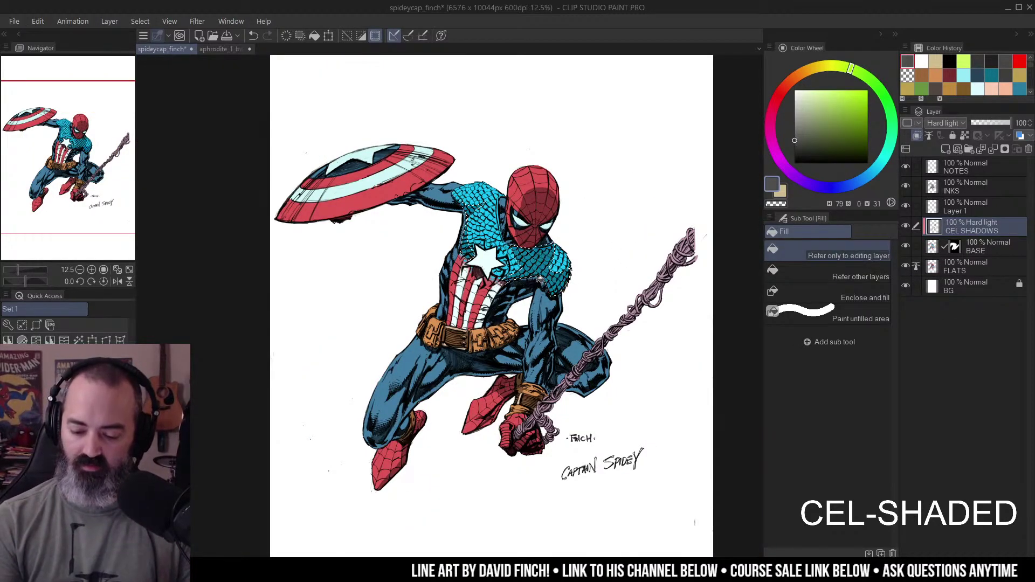
{"action": "key", "text": "m"}
{"action": "key", "text": "ctrl+d"}
- Lasso and fill extra shadow shapes on the chest scales below the chin, between the star and the shoulder, and clear the selection
{"action": "left_click_drag", "start_coordinate": [577, 249], "coordinate": [568, 233]}
{"action": "left_click", "coordinate": [540, 262], "text": "ctrl"}
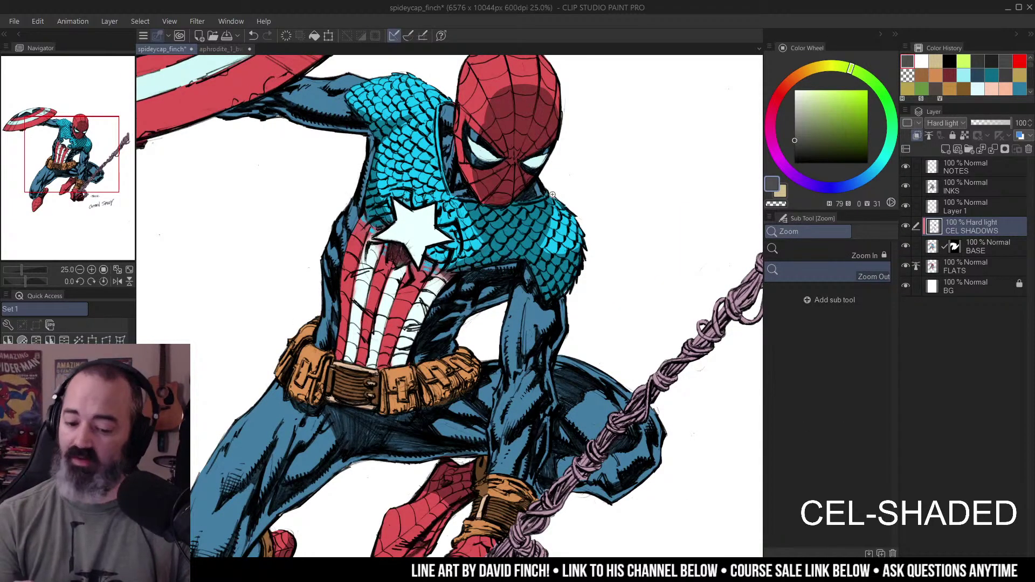
{"action": "left_click", "coordinate": [579, 222], "text": "alt"}
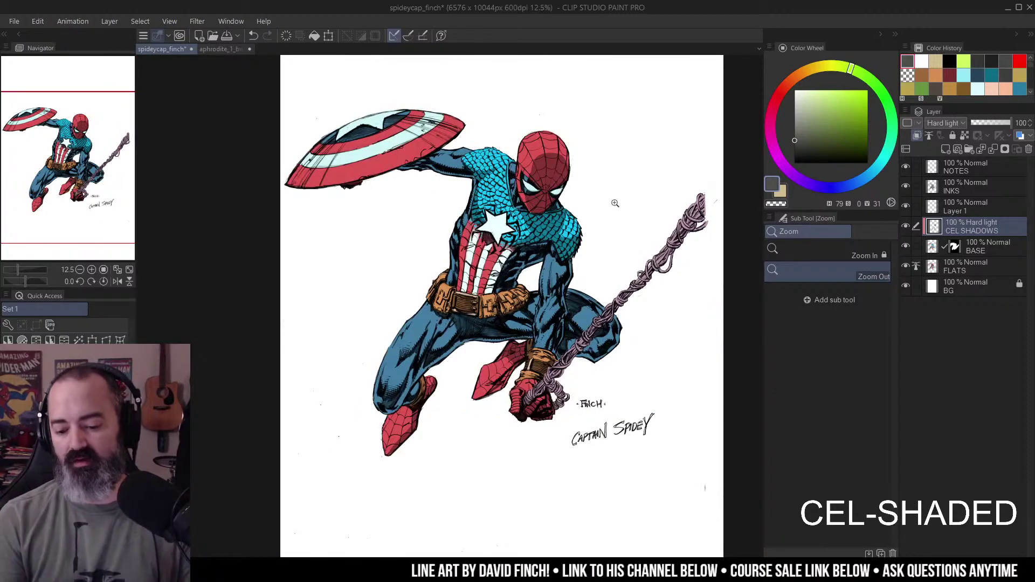
{"action": "left_click", "coordinate": [527, 207], "text": "ctrl"}
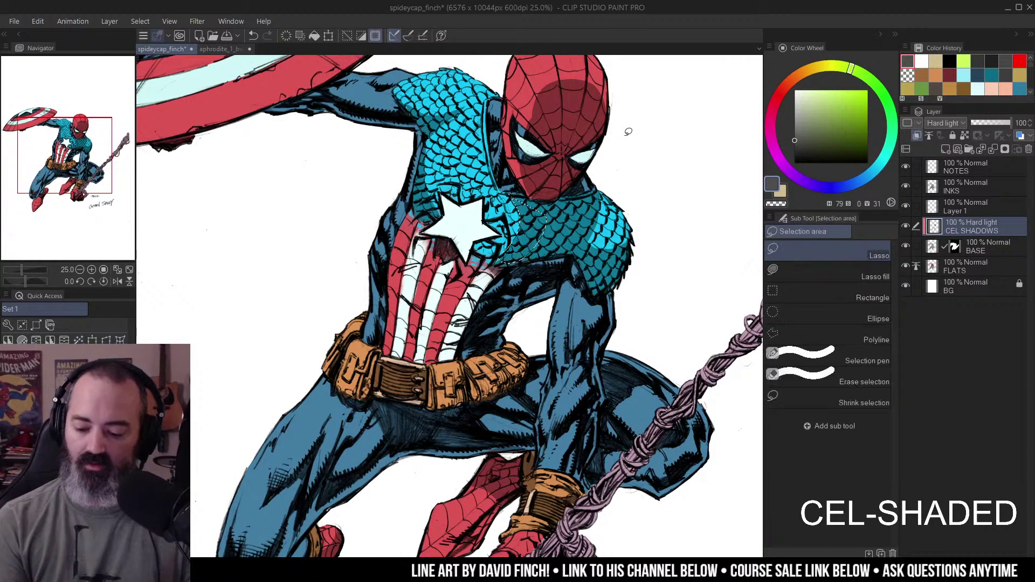
{"action": "key", "text": "ctrl+space"}
{"action": "left_click", "coordinate": [571, 218], "text": "alt"}
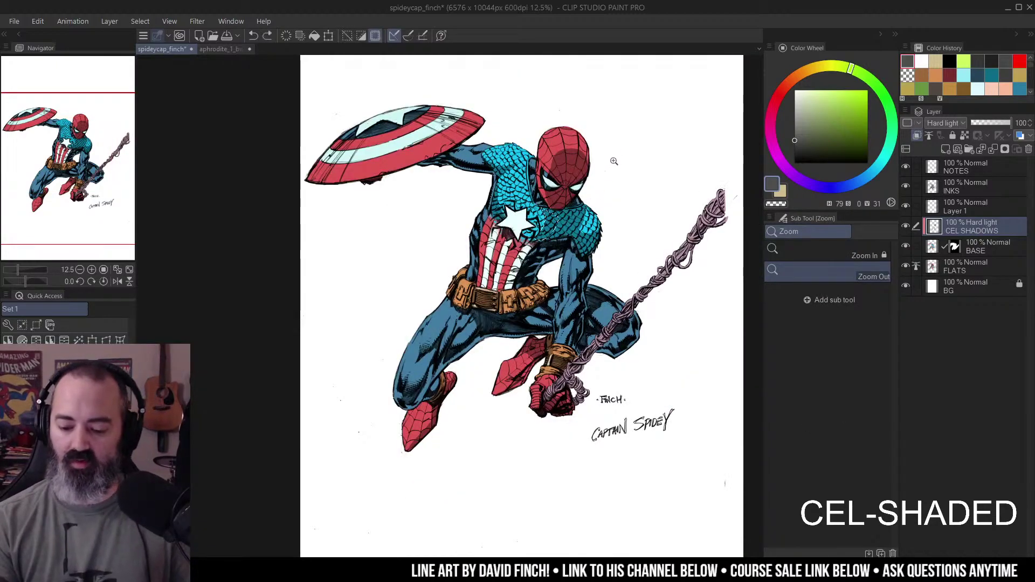
{"action": "key", "text": "ctrl+d"}
{"action": "mouse_move", "coordinate": [546, 201]}
{"action": "left_mouse_down"}
{"action": "mouse_move", "coordinate": [551, 217]}
{"action": "mouse_move", "coordinate": [529, 227]}
{"action": "left_mouse_up"}
{"action": "key", "text": "ctrl+d"}
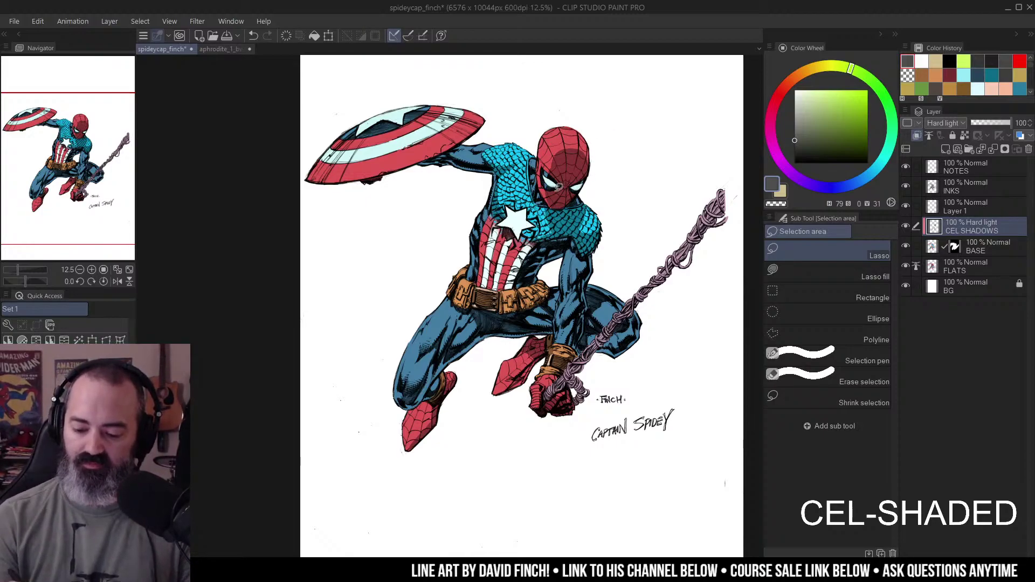
- Lasso and fill the lower edge of the chest scales beside the star and clear the selection
{"action": "scroll", "coordinate": [559, 186], "scroll_direction": "up", "scroll_amount": 2}
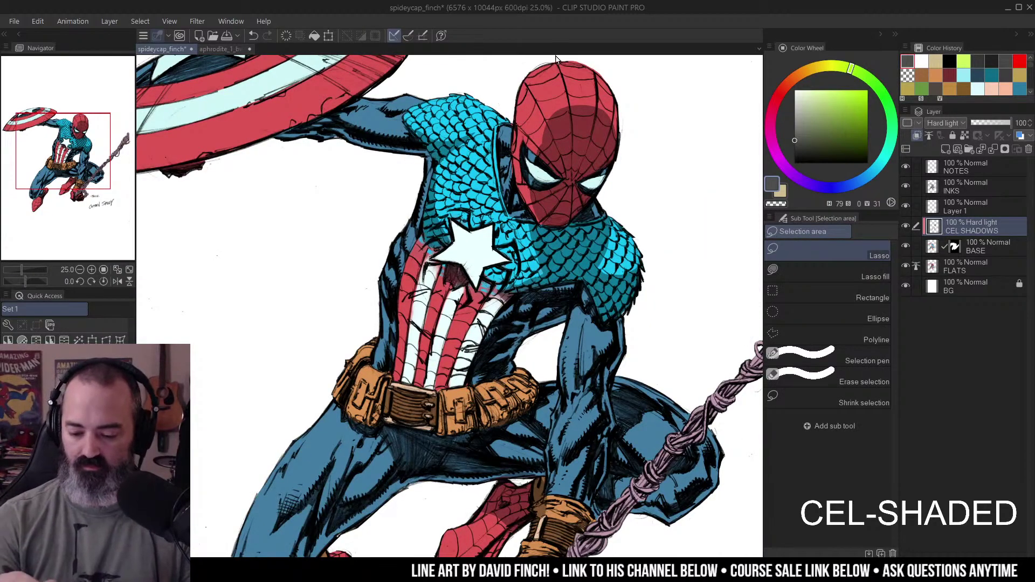
{"action": "mouse_move", "coordinate": [544, 268]}
{"action": "left_mouse_down"}
{"action": "mouse_move", "coordinate": [477, 283]}
{"action": "mouse_move", "coordinate": [474, 262]}
{"action": "left_mouse_up"}
{"action": "key", "text": "ctrl+d"}
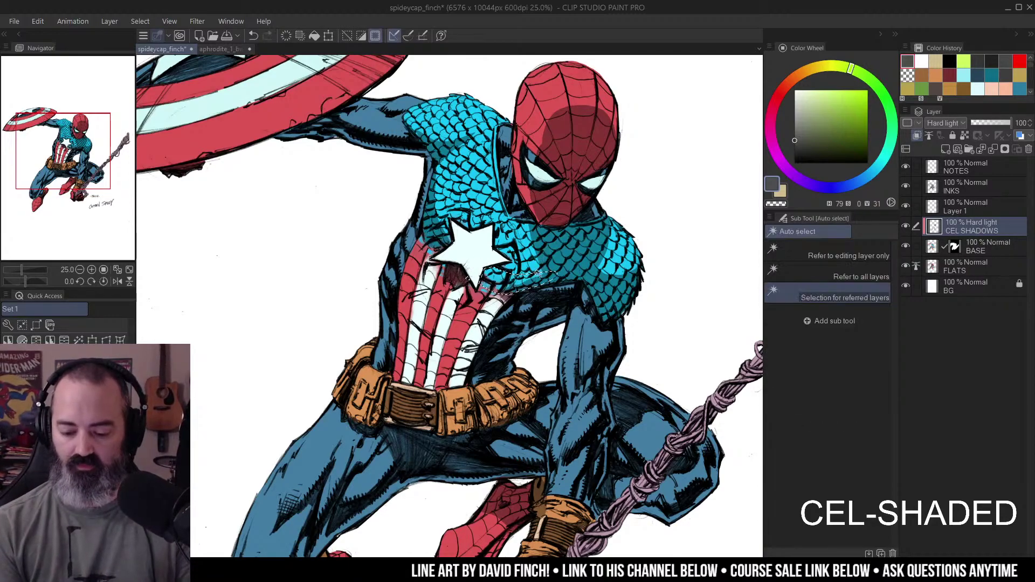
{"action": "scroll", "coordinate": [598, 203], "scroll_direction": "down", "scroll_amount": 2}
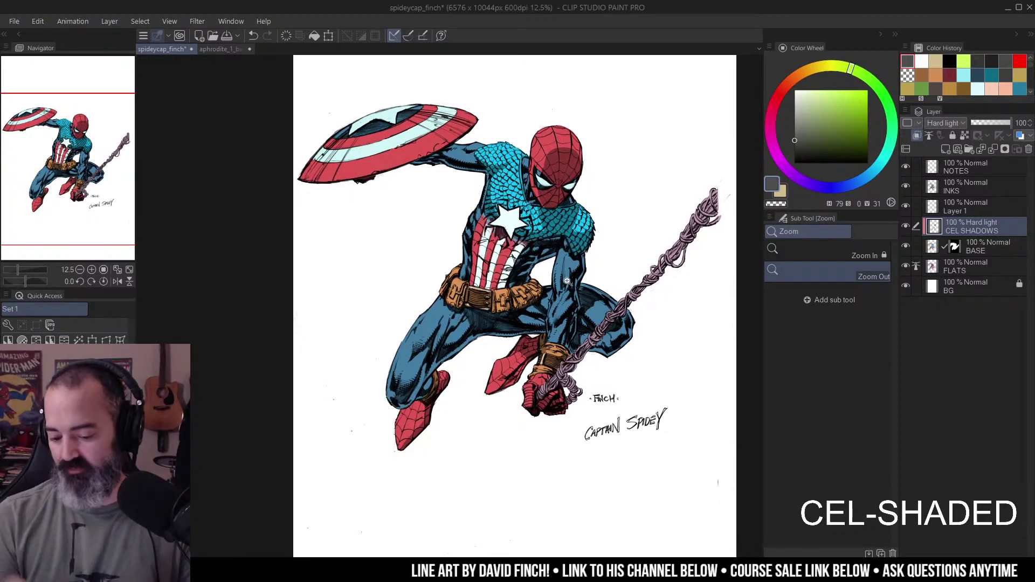
- Lasso the underside of the shield arm, fill it with the shadow grey and clear the selection
{"action": "scroll", "coordinate": [496, 151], "scroll_direction": "up", "scroll_amount": 2}
{"action": "key", "text": "m"}
{"action": "mouse_move", "coordinate": [399, 152]}
{"action": "left_mouse_down"}
{"action": "mouse_move", "coordinate": [364, 157]}
{"action": "mouse_move", "coordinate": [378, 143]}
{"action": "mouse_move", "coordinate": [428, 173]}
{"action": "mouse_move", "coordinate": [470, 171]}
{"action": "mouse_move", "coordinate": [468, 196]}
{"action": "mouse_move", "coordinate": [324, 175]}
{"action": "left_mouse_up"}
{"action": "key", "text": "w"}
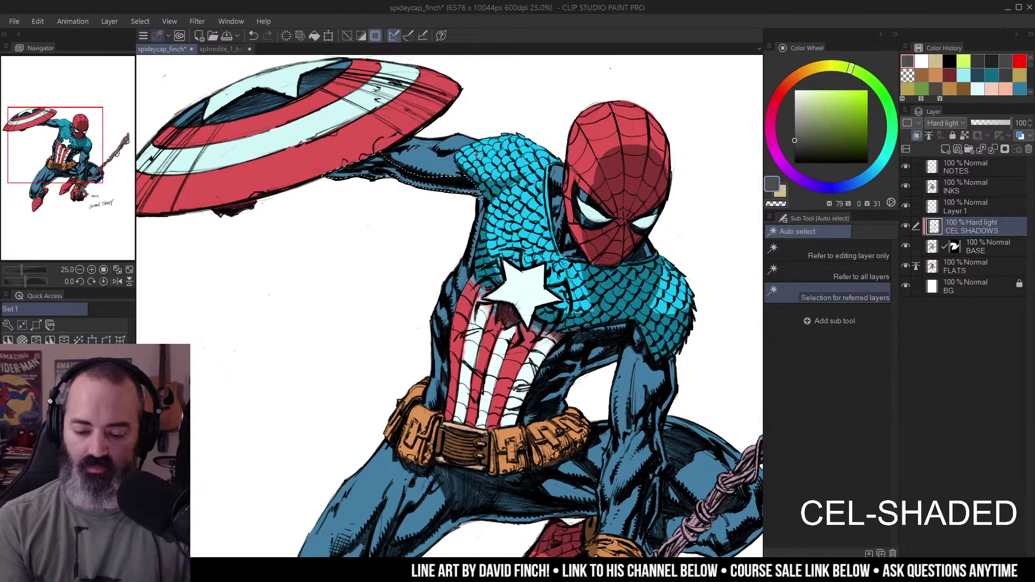
{"action": "key", "text": "m"}
{"action": "key", "text": "ctrl+d"}
- Lasso a shadow along the outer edge of the planted arm from shoulder to wrist, fill it with grey and deselect
{"action": "scroll", "coordinate": [611, 223], "scroll_direction": "down", "scroll_amount": 5}
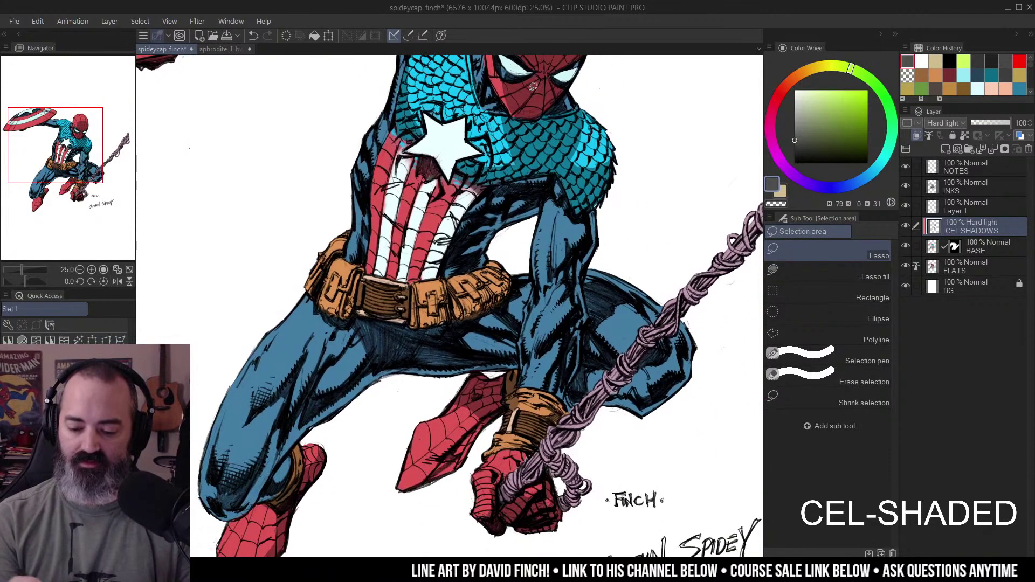
{"action": "scroll", "coordinate": [597, 189], "scroll_direction": "down", "scroll_amount": 2}
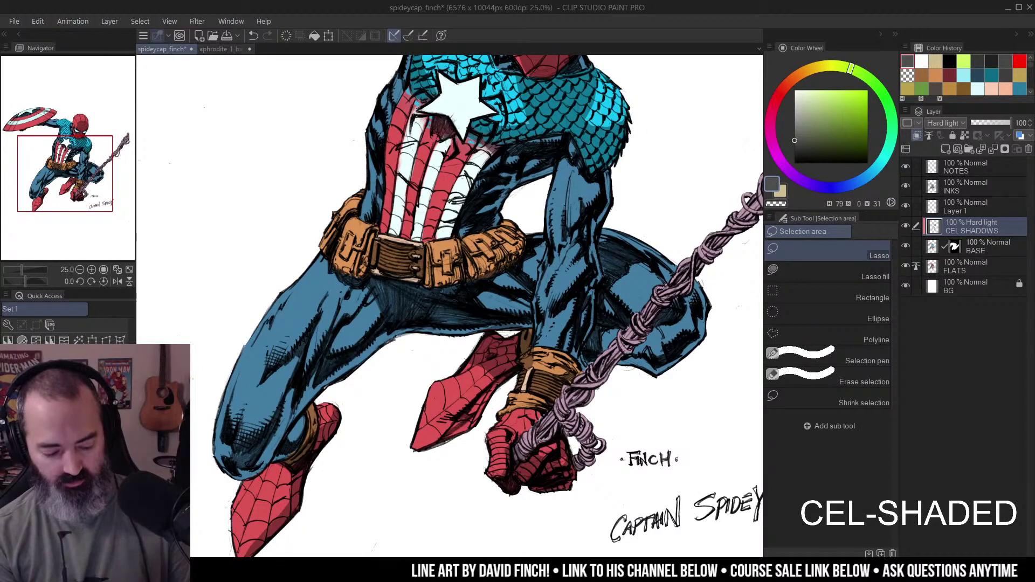
{"action": "key", "text": "w"}
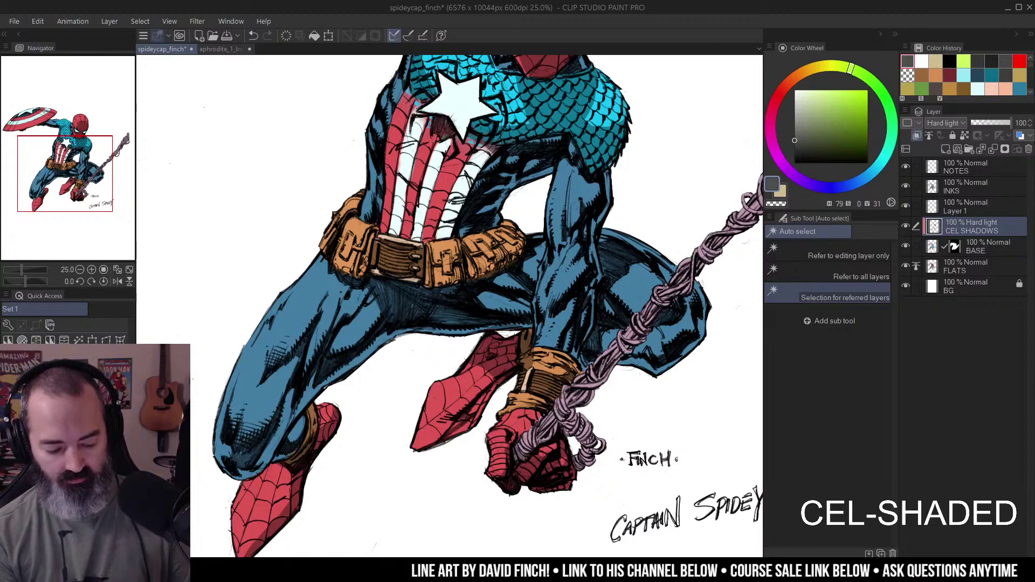
{"action": "key", "text": "m"}
{"action": "mouse_move", "coordinate": [594, 134]}
{"action": "left_mouse_down"}
{"action": "mouse_move", "coordinate": [562, 175]}
{"action": "mouse_move", "coordinate": [573, 137]}
{"action": "left_mouse_up"}
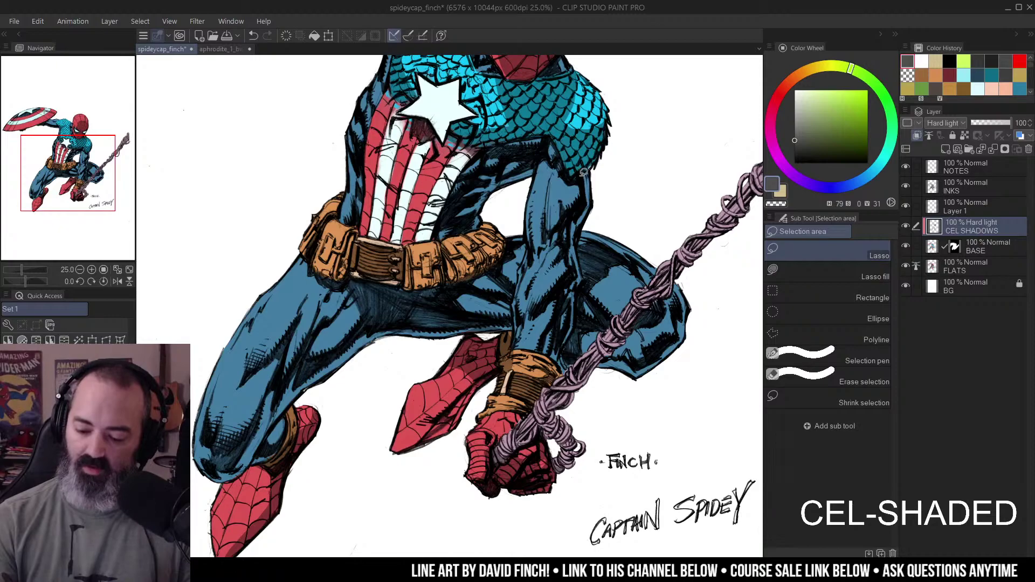
{"action": "mouse_move", "coordinate": [558, 227]}
{"action": "left_mouse_down"}
{"action": "mouse_move", "coordinate": [570, 270]}
{"action": "mouse_move", "coordinate": [543, 354]}
{"action": "mouse_move", "coordinate": [556, 358]}
{"action": "mouse_move", "coordinate": [575, 306]}
{"action": "left_mouse_up"}
{"action": "mouse_move", "coordinate": [584, 268]}
{"action": "left_mouse_down"}
{"action": "mouse_move", "coordinate": [581, 224]}
{"action": "mouse_move", "coordinate": [608, 178]}
{"action": "mouse_move", "coordinate": [594, 181]}
{"action": "left_mouse_up"}
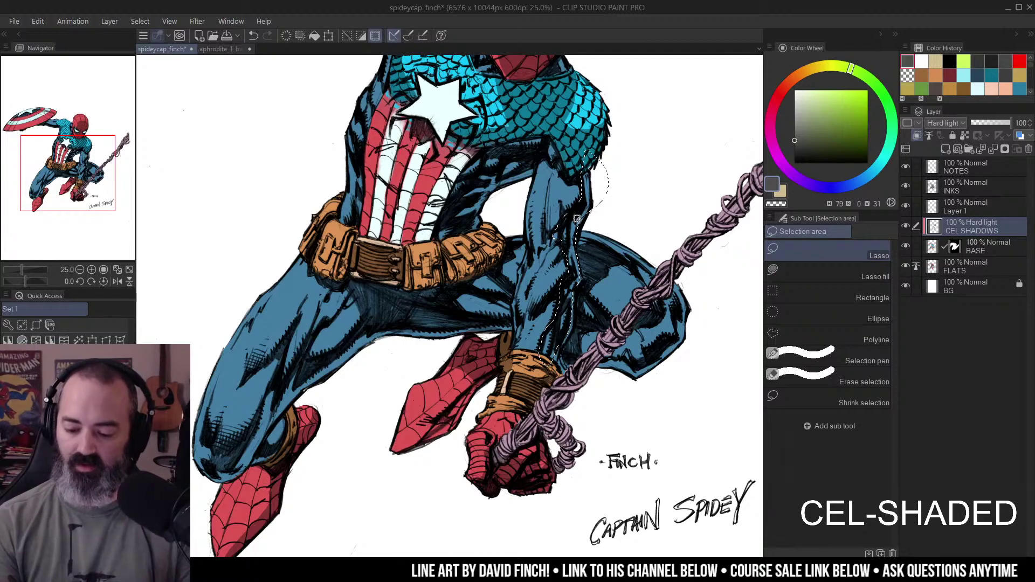
{"action": "key", "text": "w"}
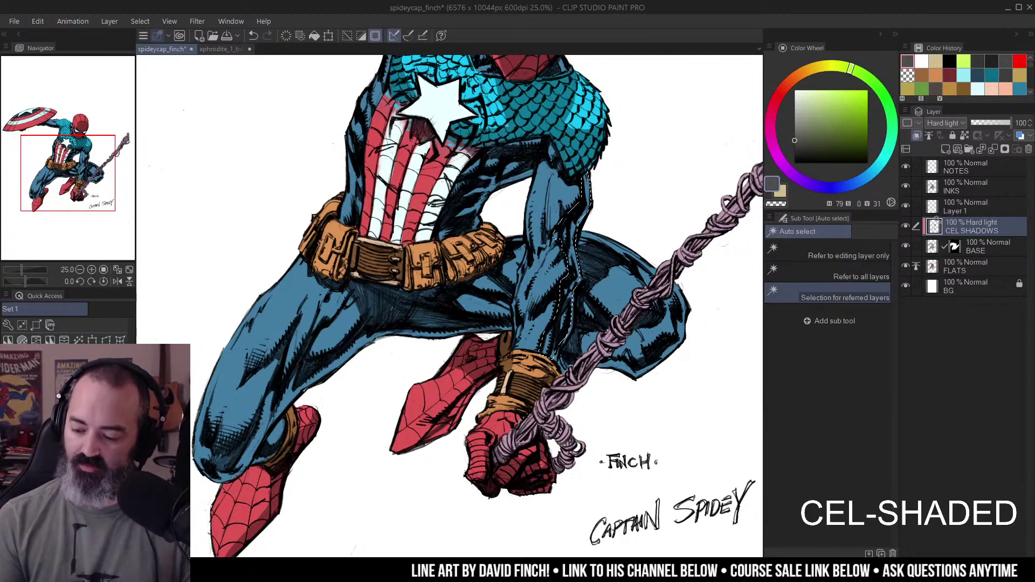
{"action": "key", "text": "m"}
{"action": "key", "text": "ctrl+d"}
- Lasso and fill a small shadow around the elbow of the planted arm and clear the selection
{"action": "scroll", "coordinate": [622, 183], "scroll_direction": "down", "scroll_amount": 1}
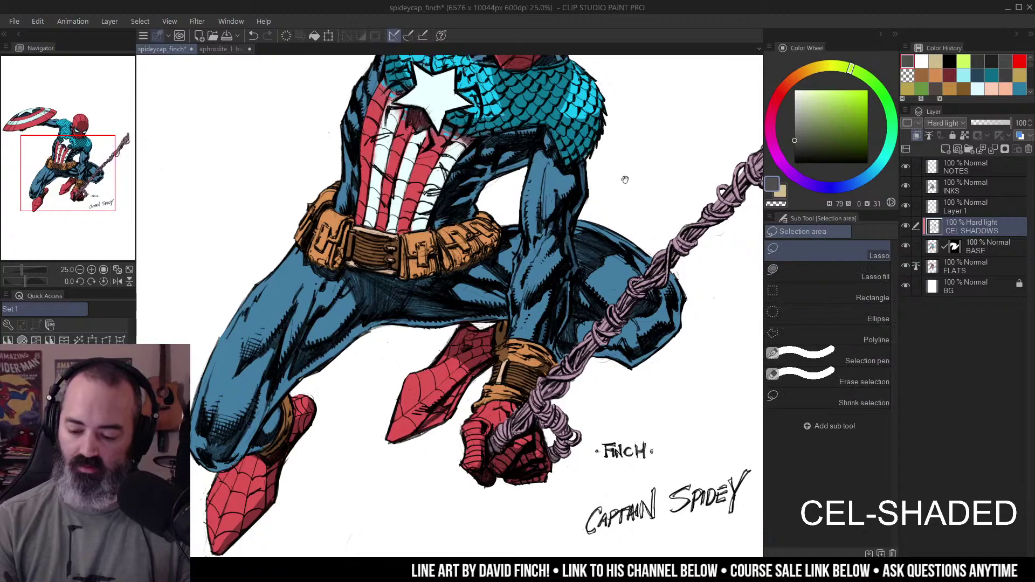
{"action": "mouse_move", "coordinate": [553, 211]}
{"action": "left_mouse_down"}
{"action": "mouse_move", "coordinate": [558, 225]}
{"action": "mouse_move", "coordinate": [546, 218]}
{"action": "left_mouse_up"}
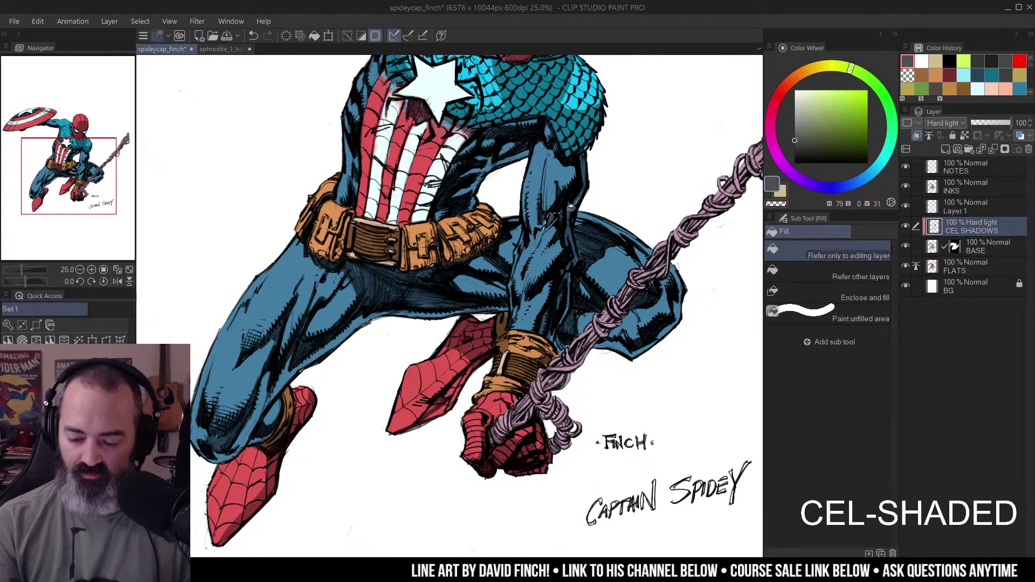
{"action": "key", "text": "ctrl+d"}
{"action": "scroll", "coordinate": [622, 121], "scroll_direction": "down", "scroll_amount": 1}
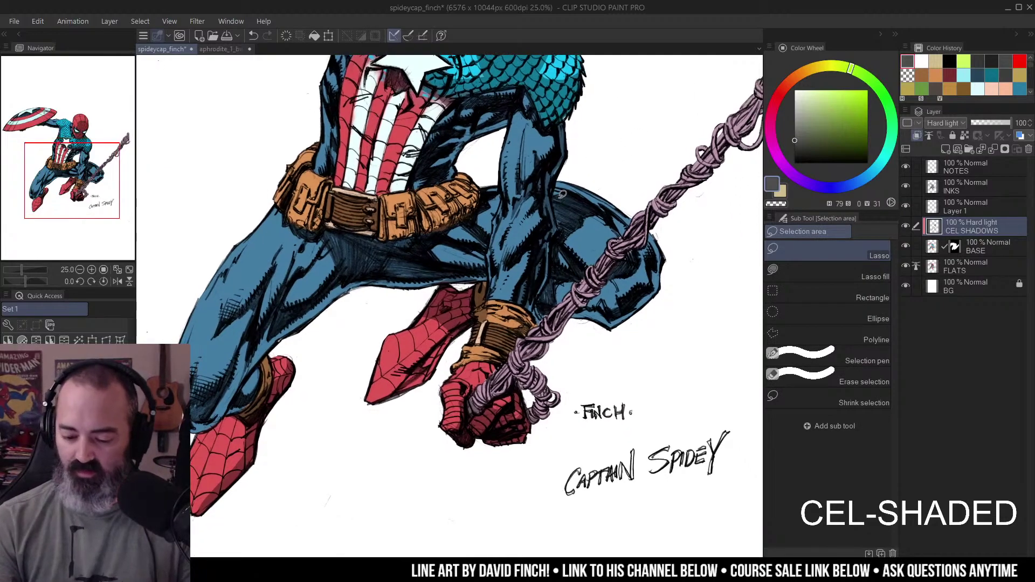
- Lasso and fill shadows on the upper thigh and along the underside of the bent leg behind the rope, deselecting after each fill
{"action": "mouse_move", "coordinate": [578, 190]}
{"action": "left_mouse_down"}
{"action": "mouse_move", "coordinate": [606, 209]}
{"action": "mouse_move", "coordinate": [569, 233]}
{"action": "mouse_move", "coordinate": [558, 236]}
{"action": "mouse_move", "coordinate": [551, 200]}
{"action": "left_mouse_up"}
{"action": "key", "text": "alt+Delete"}
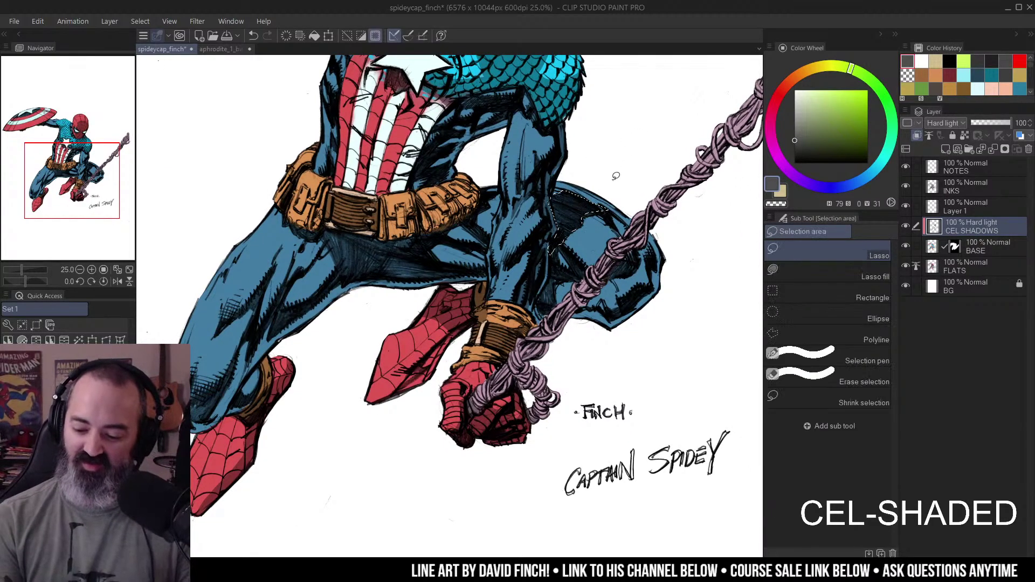
{"action": "key", "text": "ctrl+d"}
{"action": "mouse_move", "coordinate": [547, 279]}
{"action": "left_mouse_down"}
{"action": "mouse_move", "coordinate": [564, 304]}
{"action": "mouse_move", "coordinate": [613, 313]}
{"action": "mouse_move", "coordinate": [647, 290]}
{"action": "mouse_move", "coordinate": [659, 255]}
{"action": "mouse_move", "coordinate": [673, 285]}
{"action": "mouse_move", "coordinate": [598, 333]}
{"action": "mouse_move", "coordinate": [531, 312]}
{"action": "left_mouse_up"}
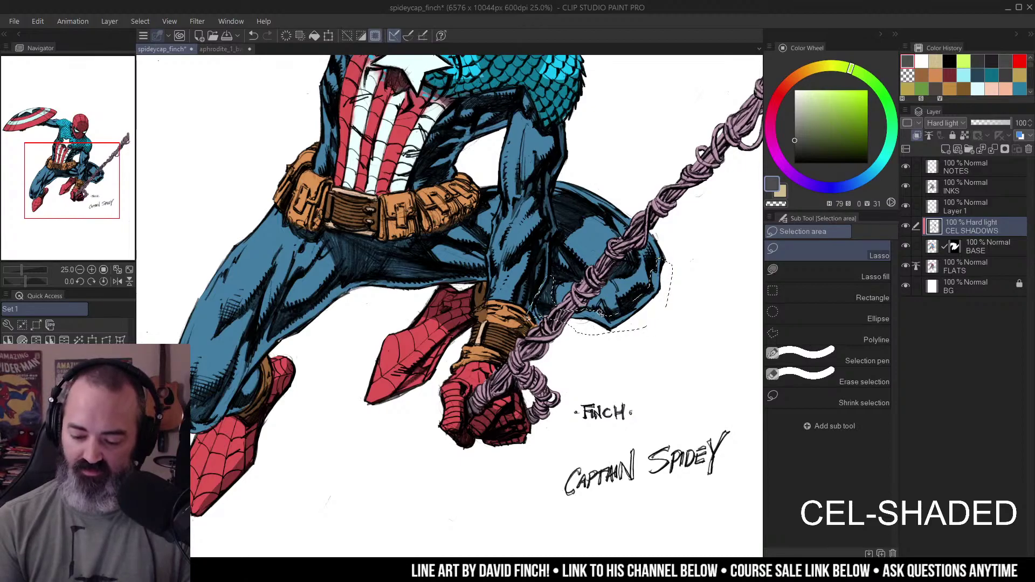
{"action": "key", "text": "ctrl+d"}
- Lasso the shadow below the belt across the inner thigh and crotch, fill it with grey and clear the selection
{"action": "left_click_drag", "start_coordinate": [586, 157], "coordinate": [604, 161]}
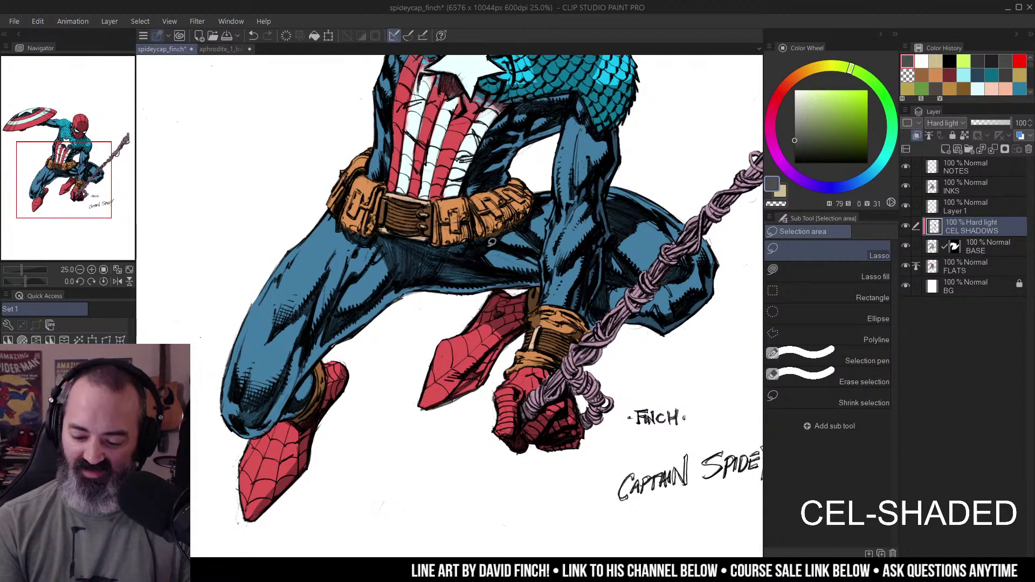
{"action": "mouse_move", "coordinate": [410, 270]}
{"action": "left_mouse_down"}
{"action": "mouse_move", "coordinate": [509, 204]}
{"action": "mouse_move", "coordinate": [436, 255]}
{"action": "mouse_move", "coordinate": [400, 300]}
{"action": "mouse_move", "coordinate": [368, 351]}
{"action": "mouse_move", "coordinate": [380, 366]}
{"action": "mouse_move", "coordinate": [517, 238]}
{"action": "mouse_move", "coordinate": [663, 215]}
{"action": "mouse_move", "coordinate": [526, 186]}
{"action": "left_mouse_up"}
{"action": "key", "text": "g"}
{"action": "scroll", "coordinate": [531, 250], "scroll_direction": "down", "scroll_amount": 2}
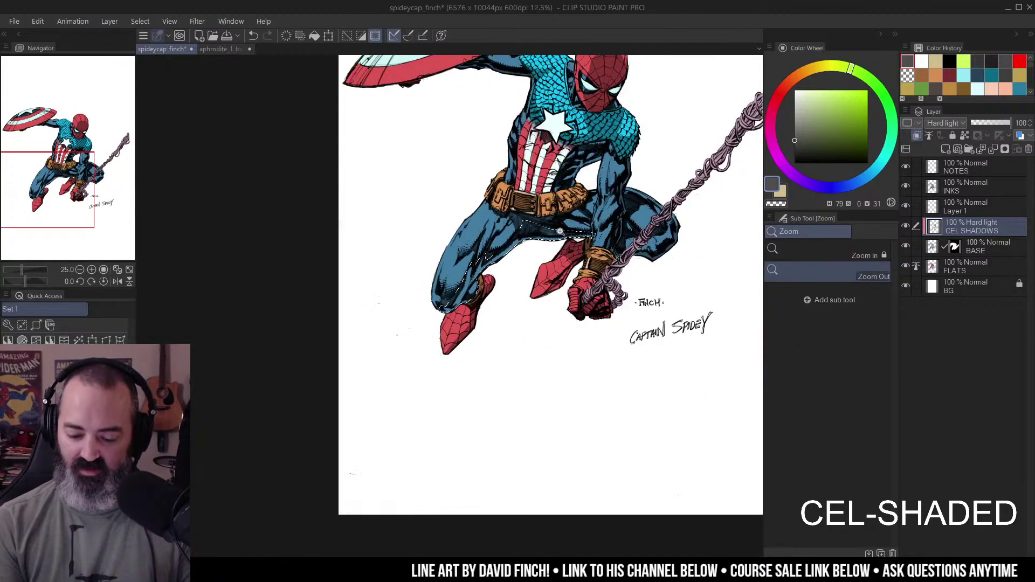
{"action": "left_click", "coordinate": [507, 245]}
{"action": "key", "text": "m"}
{"action": "key", "text": "ctrl+d"}
- Lasso and fill shadows on the striped torso beneath the chest star and down its side, deselecting after each fill
{"action": "mouse_move", "coordinate": [615, 173]}
{"action": "left_mouse_down"}
{"action": "mouse_move", "coordinate": [515, 187]}
{"action": "mouse_move", "coordinate": [561, 233]}
{"action": "left_mouse_up"}
{"action": "scroll", "coordinate": [512, 216], "scroll_direction": "up", "scroll_amount": 2}
{"action": "mouse_move", "coordinate": [437, 195]}
{"action": "left_mouse_down"}
{"action": "mouse_move", "coordinate": [488, 196]}
{"action": "mouse_move", "coordinate": [501, 232]}
{"action": "mouse_move", "coordinate": [439, 197]}
{"action": "left_mouse_up"}
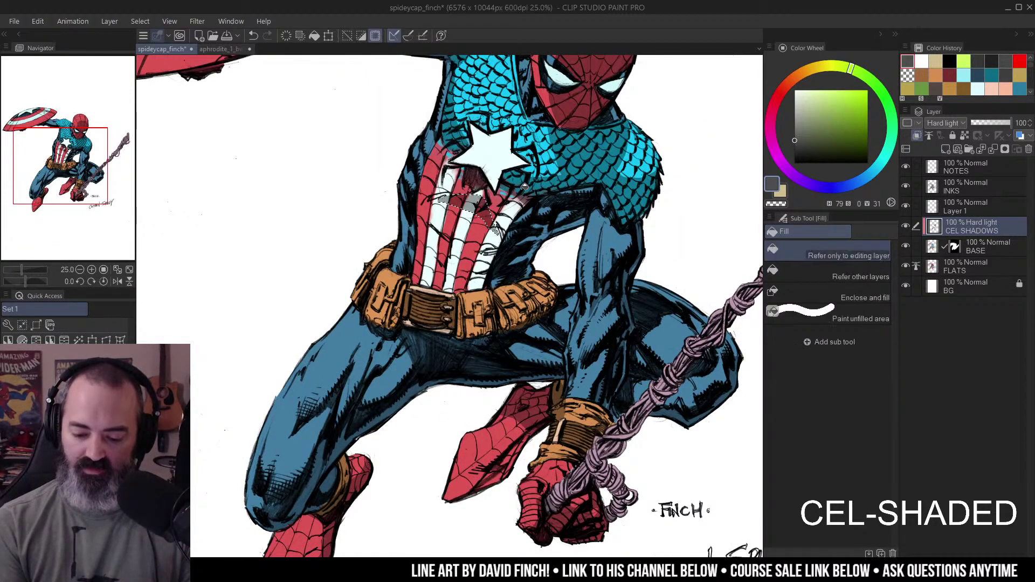
{"action": "left_click_drag", "start_coordinate": [586, 181], "coordinate": [589, 222]}
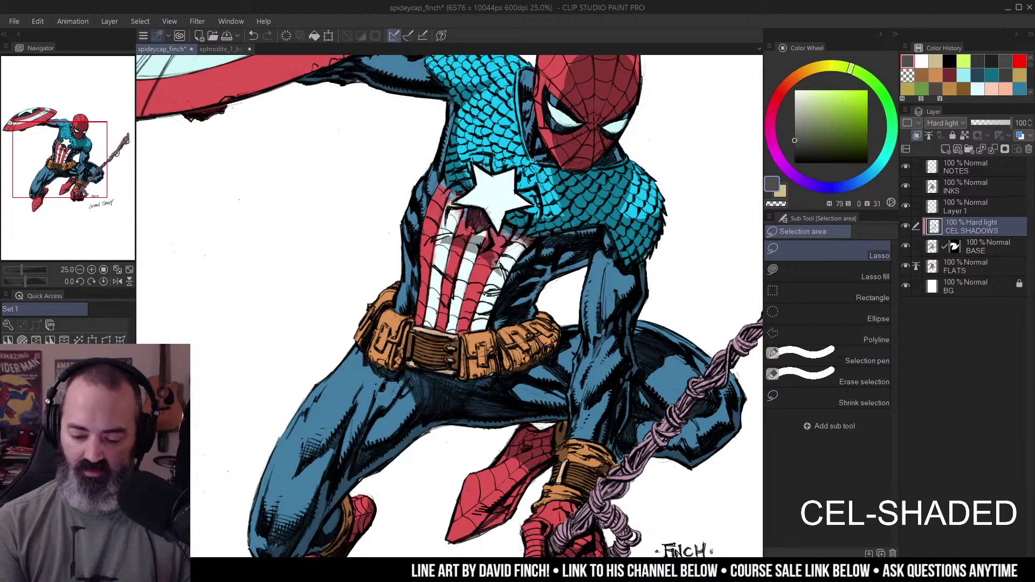
{"action": "mouse_move", "coordinate": [487, 291]}
{"action": "left_mouse_down"}
{"action": "mouse_move", "coordinate": [500, 302]}
{"action": "mouse_move", "coordinate": [493, 295]}
{"action": "left_mouse_up"}
{"action": "key", "text": "alt+Delete"}
{"action": "key", "text": "ctrl+d"}
- Select the figure and shield with the Auto select tool set to Selection for referred layers
{"action": "left_click", "coordinate": [555, 245], "text": "alt"}
{"action": "left_click_drag", "start_coordinate": [598, 199], "coordinate": [590, 229]}
{"action": "left_click", "coordinate": [471, 191]}
{"action": "key", "text": "m"}
{"action": "mouse_move", "coordinate": [493, 154]}
{"action": "left_mouse_down"}
{"action": "mouse_move", "coordinate": [410, 194]}
{"action": "mouse_move", "coordinate": [502, 147]}
{"action": "mouse_move", "coordinate": [597, 159]}
{"action": "left_mouse_up"}
{"action": "key", "text": "w"}
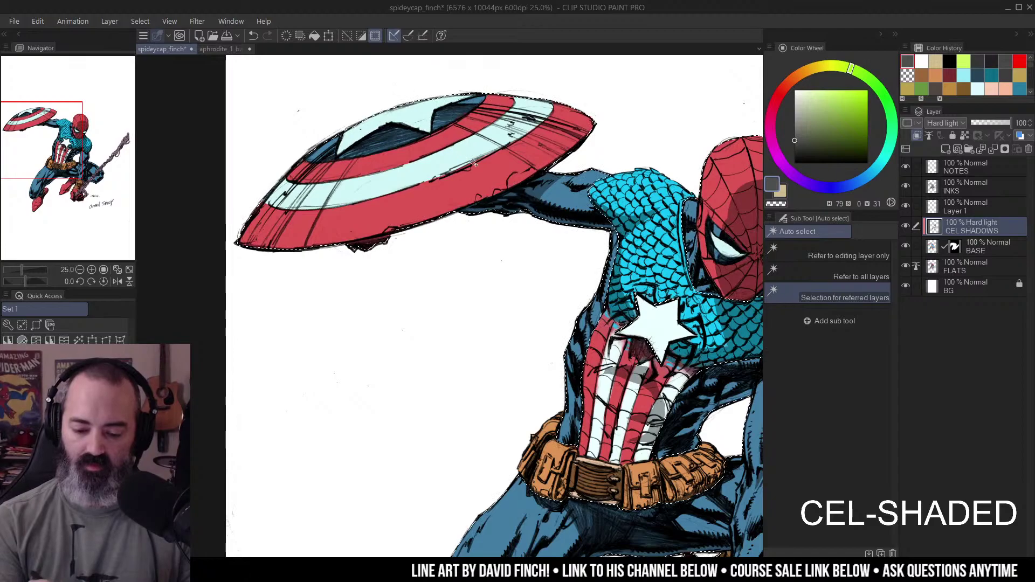
- Shade the shield with the Soft airbrush on the CEL SHADOWS layer
{"action": "key", "text": "/"}
{"action": "left_click", "coordinate": [472, 179], "text": "alt"}
{"action": "left_click_drag", "start_coordinate": [560, 121], "coordinate": [557, 160]}
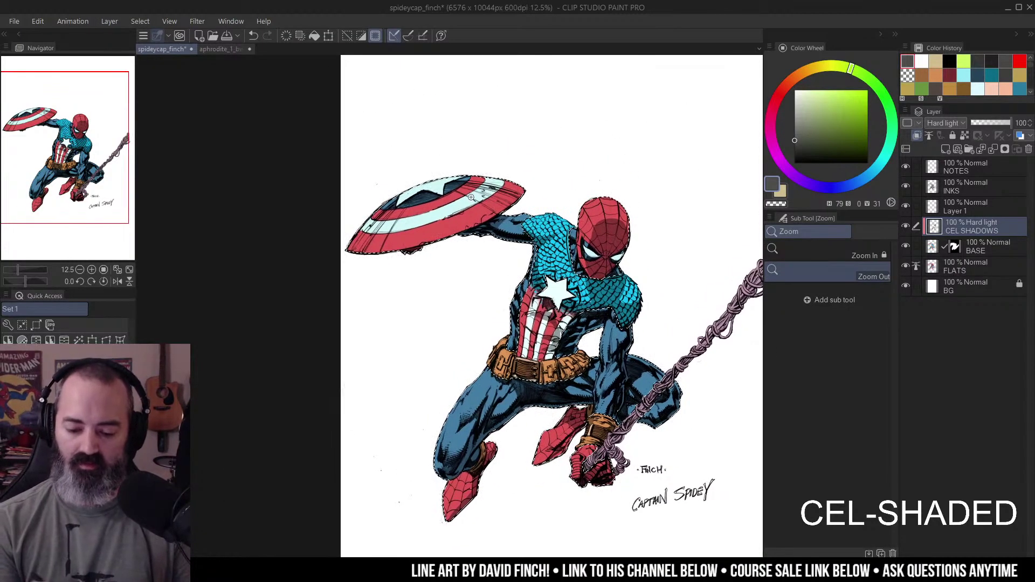
{"action": "left_click", "coordinate": [450, 203]}
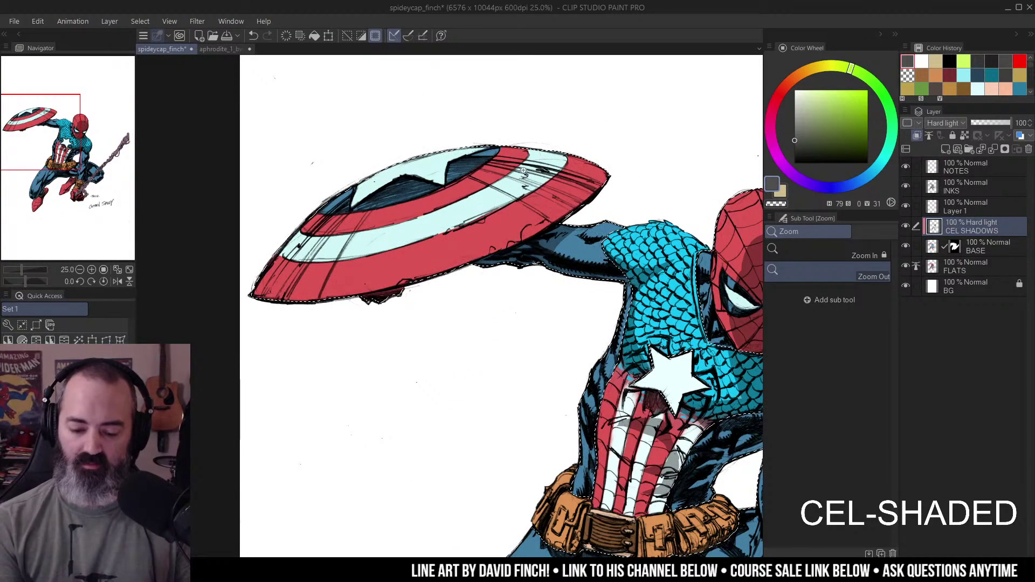
{"action": "key", "text": "b"}
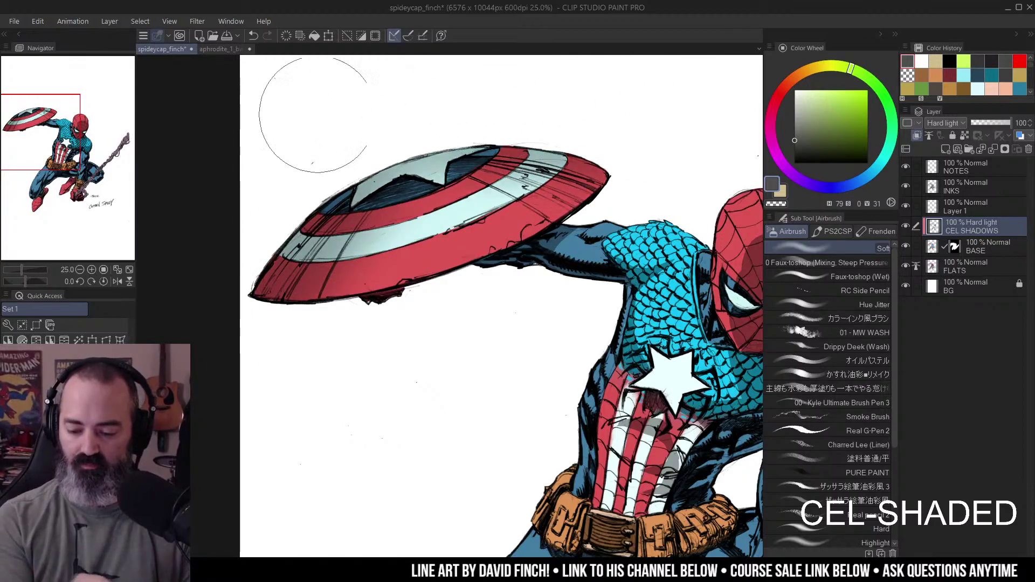
{"action": "scroll", "coordinate": [196, 231], "scroll_direction": "down", "scroll_amount": 5}
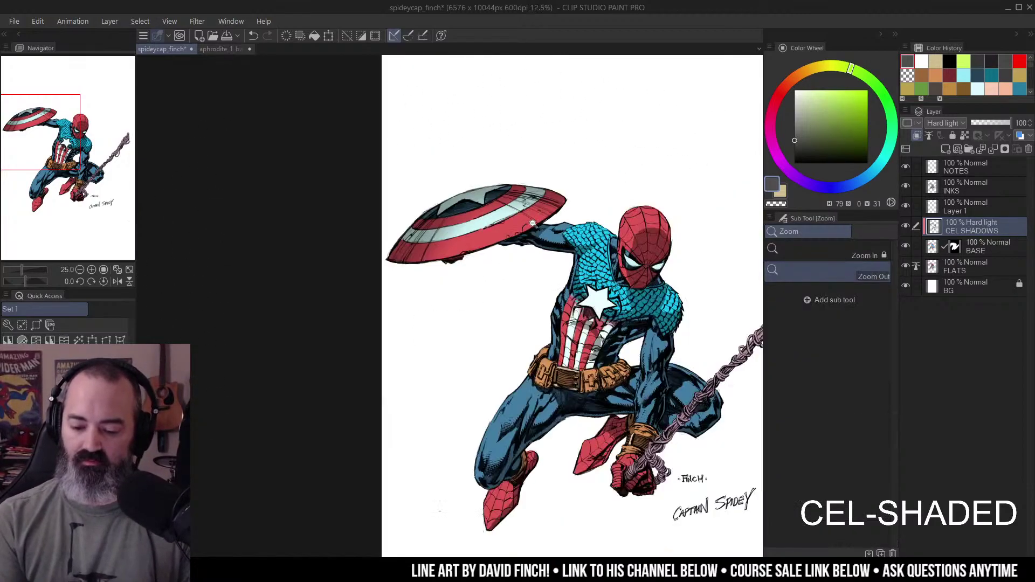
- Lasso the shadow along the underside of the belt's left pouches and buckle on the CEL SHADOWS layer
{"action": "scroll", "coordinate": [547, 232], "scroll_direction": "up", "scroll_amount": 2}
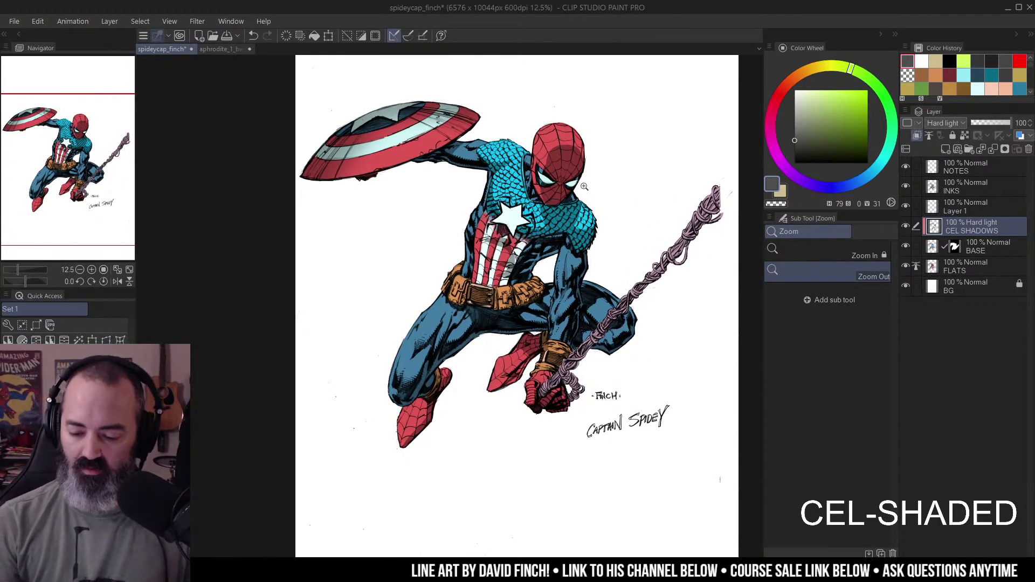
{"action": "scroll", "coordinate": [584, 187], "scroll_direction": "up", "scroll_amount": 2}
{"action": "scroll", "coordinate": [584, 216], "scroll_direction": "down", "scroll_amount": 2}
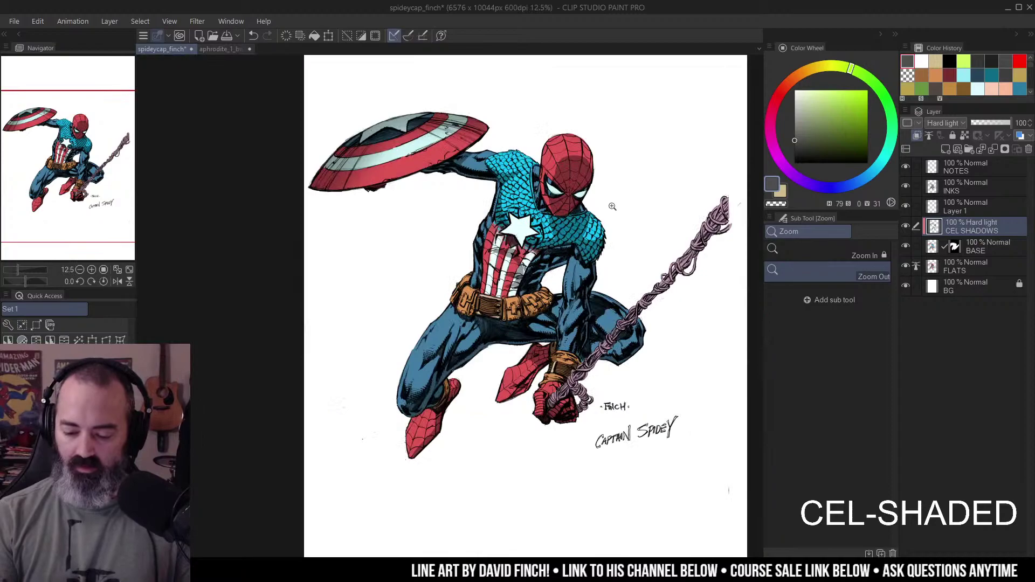
{"action": "scroll", "coordinate": [536, 294], "scroll_direction": "up", "scroll_amount": 3}
{"action": "key", "text": "m"}
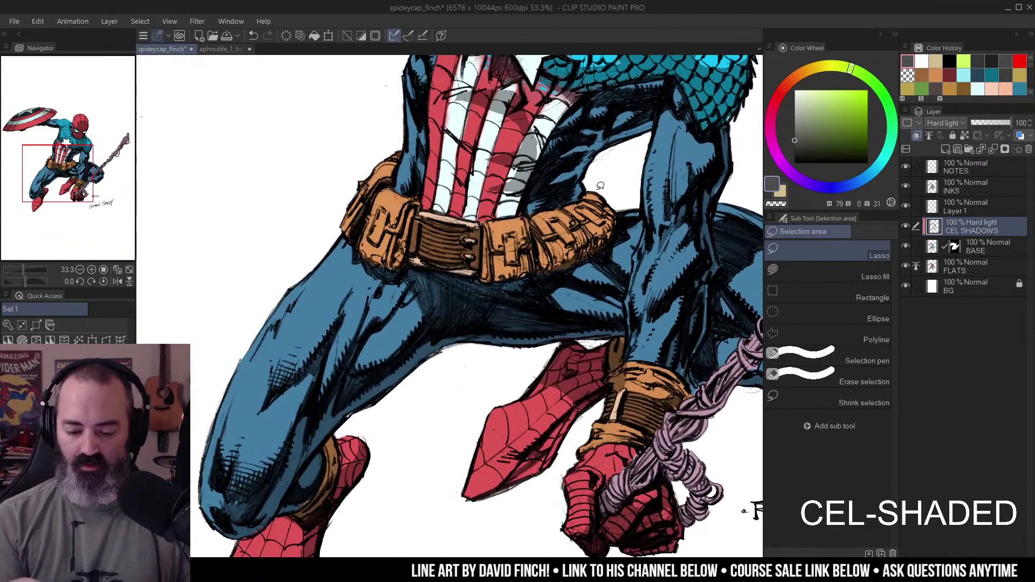
{"action": "left_click_drag", "start_coordinate": [349, 247], "coordinate": [392, 242]}
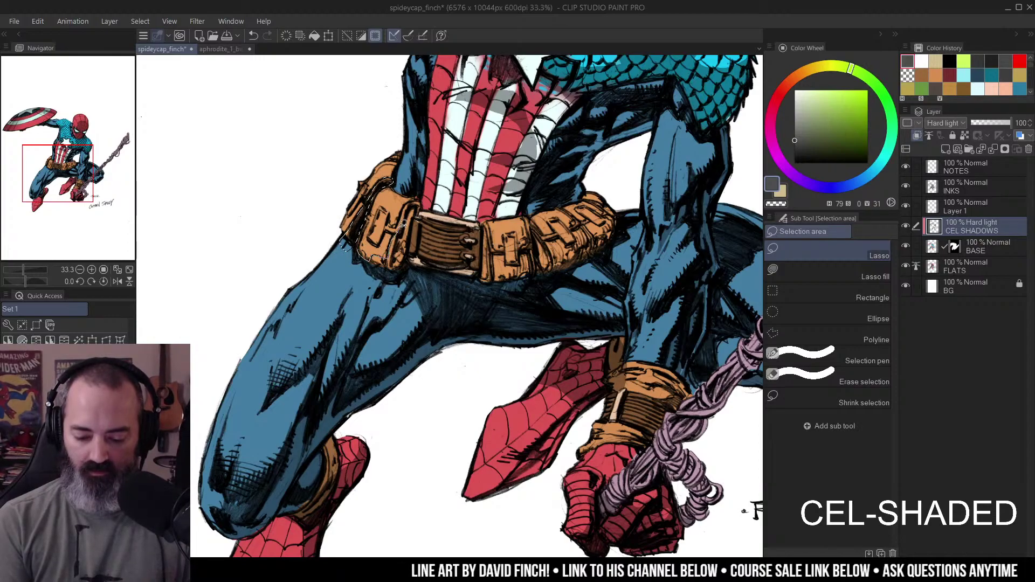
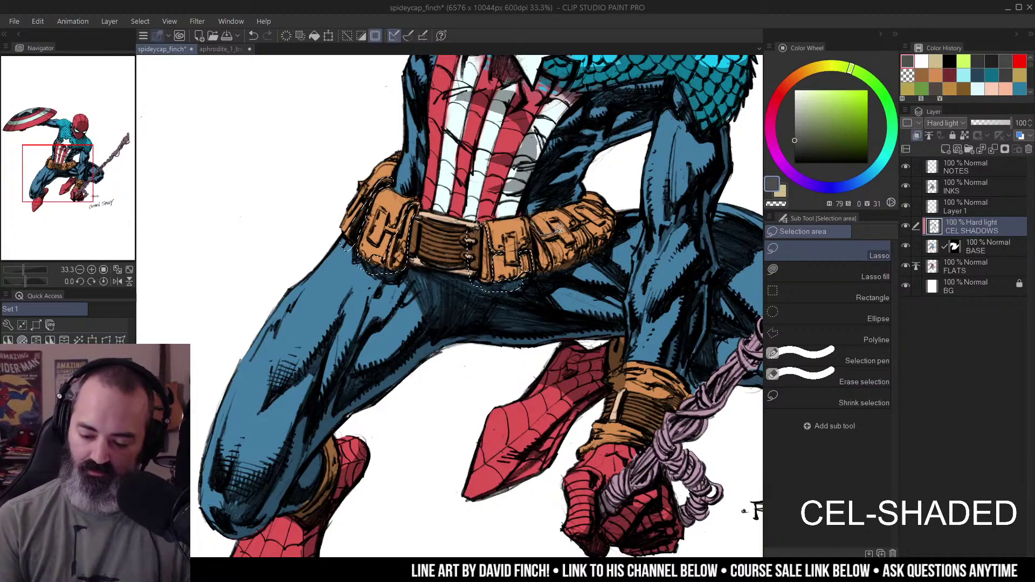
- Add the undersides of the remaining belt pouches to the lasso selection, fill it with grey and clear the selection
{"action": "mouse_move", "coordinate": [566, 239]}
{"action": "left_mouse_down"}
{"action": "mouse_move", "coordinate": [586, 226]}
{"action": "mouse_move", "coordinate": [546, 237]}
{"action": "mouse_move", "coordinate": [537, 215]}
{"action": "mouse_move", "coordinate": [552, 230]}
{"action": "mouse_move", "coordinate": [552, 266]}
{"action": "mouse_move", "coordinate": [538, 275]}
{"action": "mouse_move", "coordinate": [533, 215]}
{"action": "mouse_move", "coordinate": [582, 221]}
{"action": "mouse_move", "coordinate": [560, 257]}
{"action": "mouse_move", "coordinate": [589, 241]}
{"action": "mouse_move", "coordinate": [588, 264]}
{"action": "mouse_move", "coordinate": [538, 278]}
{"action": "left_mouse_up"}
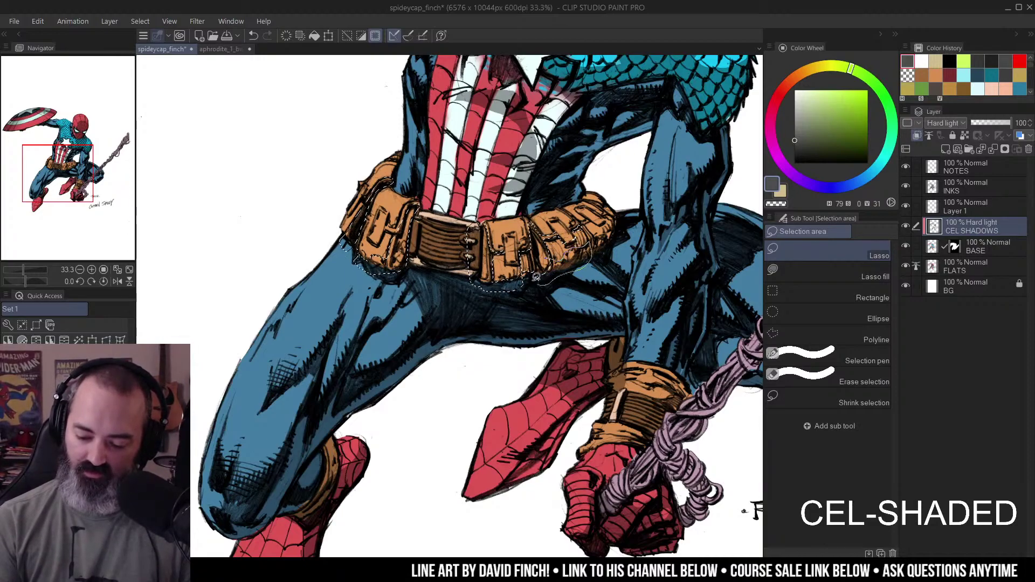
{"action": "mouse_move", "coordinate": [603, 225]}
{"action": "left_mouse_down"}
{"action": "mouse_move", "coordinate": [596, 233]}
{"action": "mouse_move", "coordinate": [623, 215]}
{"action": "mouse_move", "coordinate": [588, 259]}
{"action": "mouse_move", "coordinate": [564, 262]}
{"action": "left_mouse_up"}
{"action": "key", "text": "w"}
{"action": "key", "text": "g"}
{"action": "scroll", "coordinate": [564, 262], "scroll_direction": "down", "scroll_amount": 1}
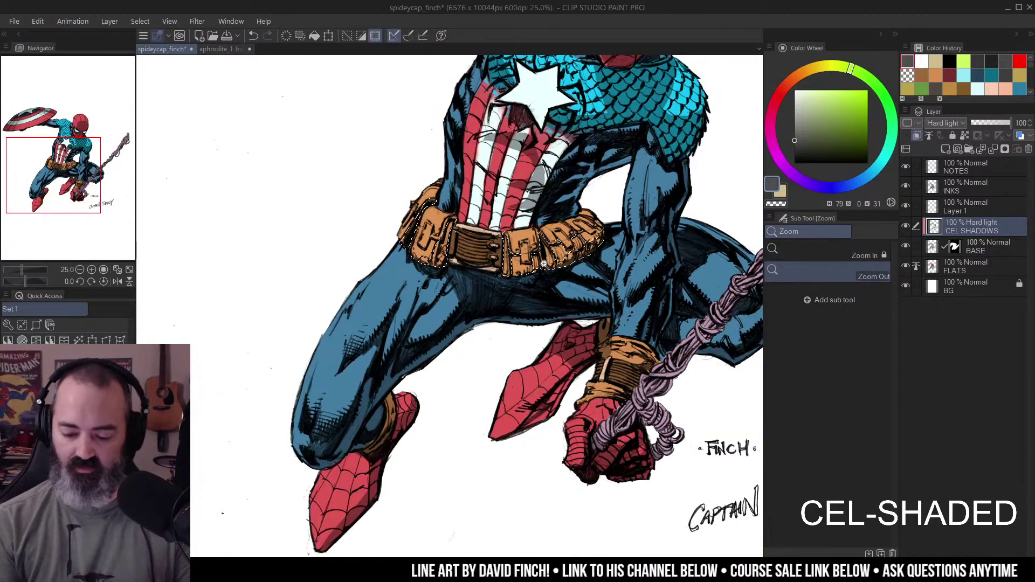
{"action": "key", "text": "g"}
{"action": "key", "text": "m"}
{"action": "key", "text": "ctrl+d"}
{"action": "mouse_move", "coordinate": [625, 205]}
{"action": "left_mouse_down"}
{"action": "mouse_move", "coordinate": [560, 218]}
{"action": "mouse_move", "coordinate": [542, 288]}
{"action": "left_mouse_up"}
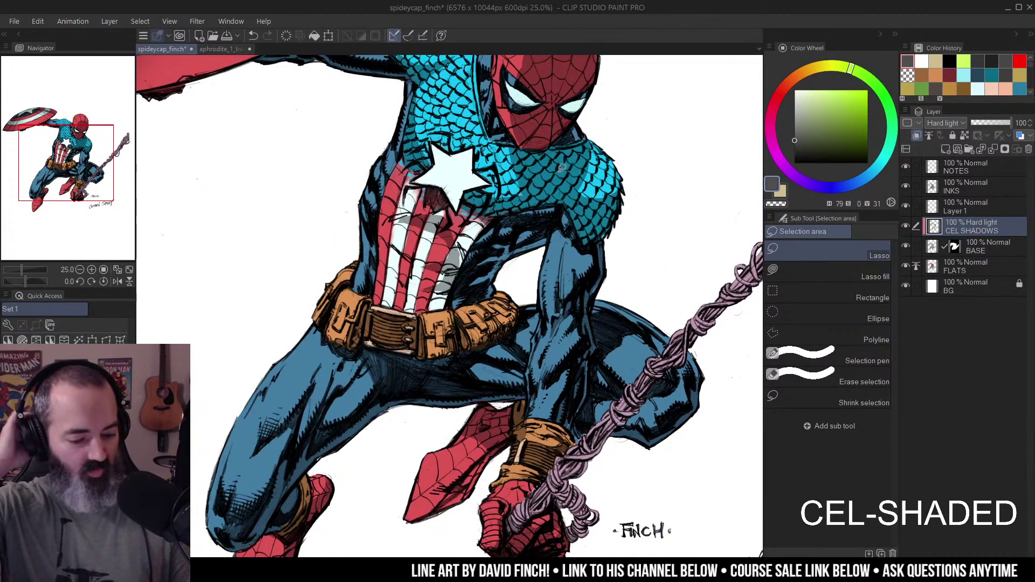
- Switch to the aphrodite_1_bw.jpg document to view its line art and bring up the Aphrodite IX folder in File Explorer
{"action": "left_click", "coordinate": [228, 50]}
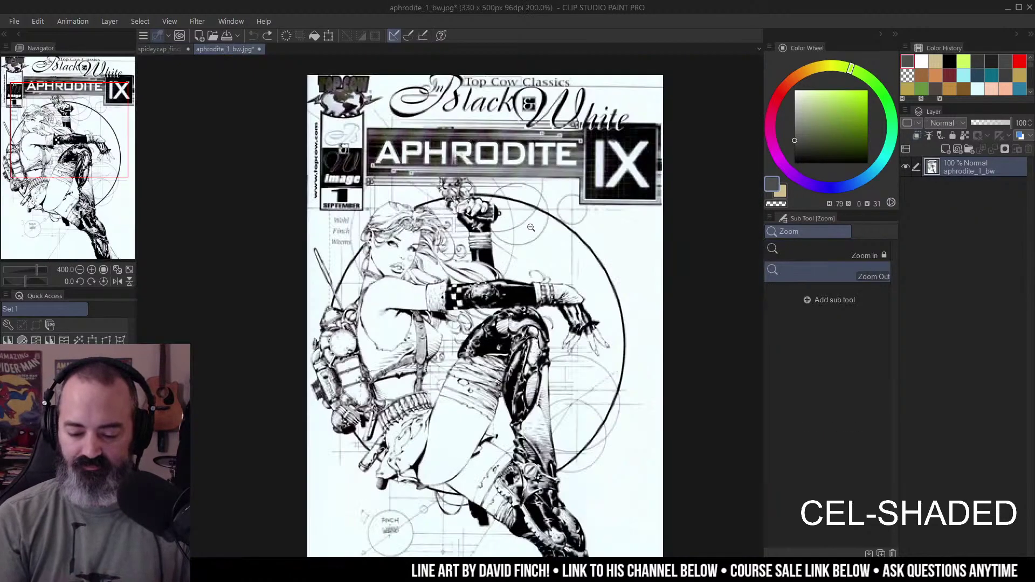
{"action": "left_click_drag", "start_coordinate": [570, 251], "coordinate": [590, 212]}
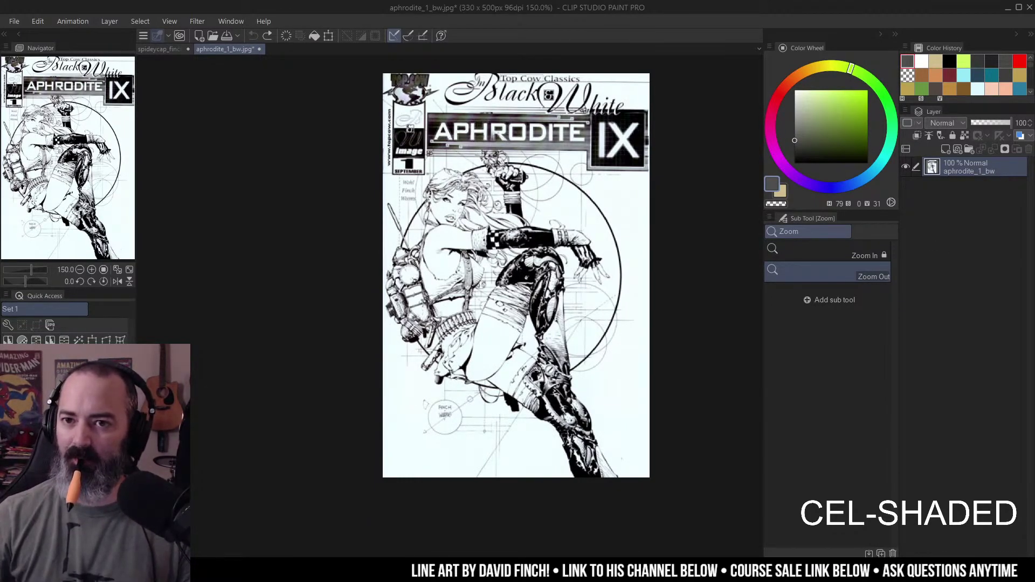
{"action": "left_click_drag", "start_coordinate": [712, 133], "coordinate": [539, 178]}
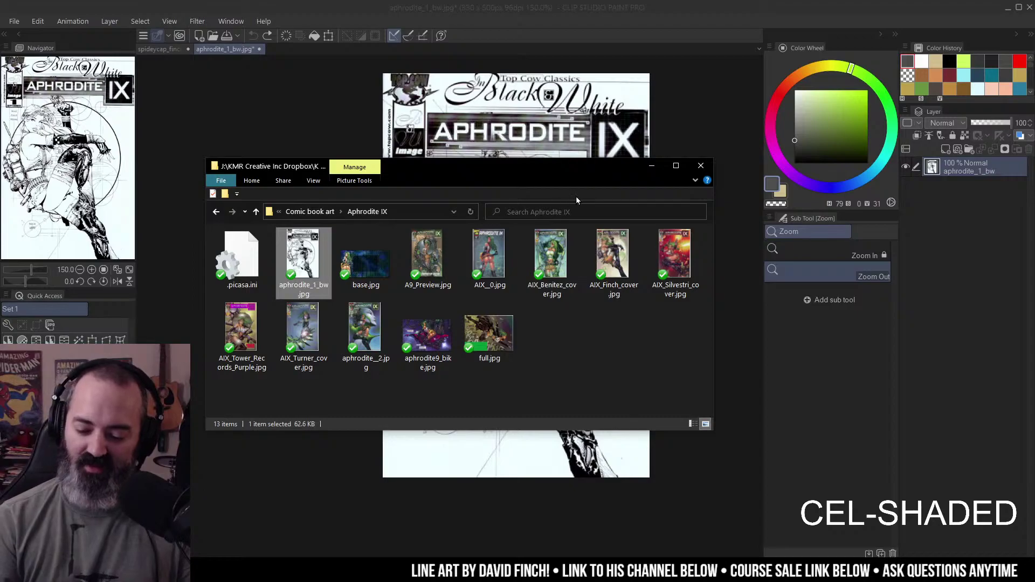
- Check the modified date in the properties of AIX_Finch_cover.jpg, and close the properties and the folder window
{"action": "left_click", "coordinate": [618, 243]}
{"action": "right_click", "coordinate": [626, 255]}
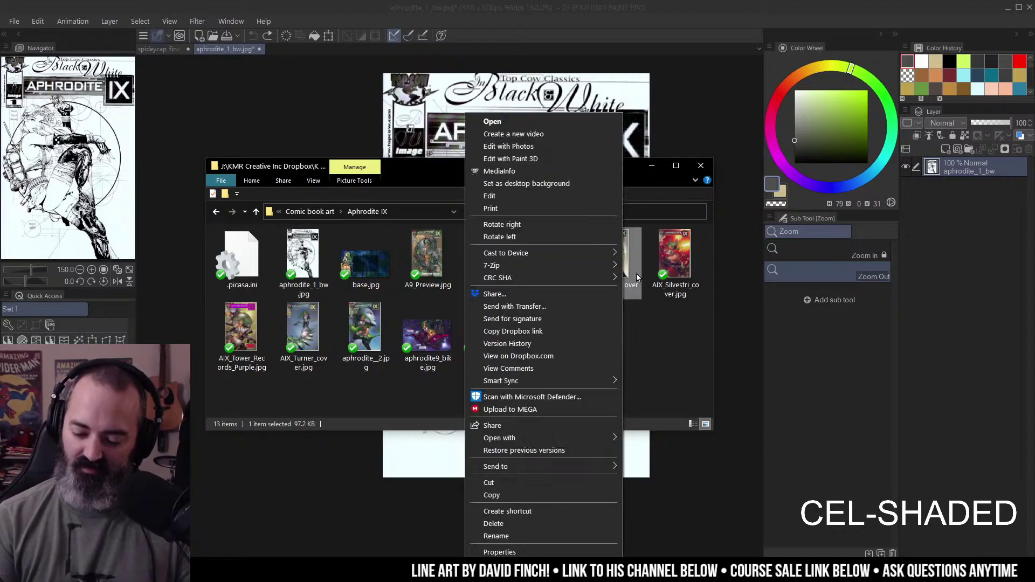
{"action": "left_click", "coordinate": [515, 552]}
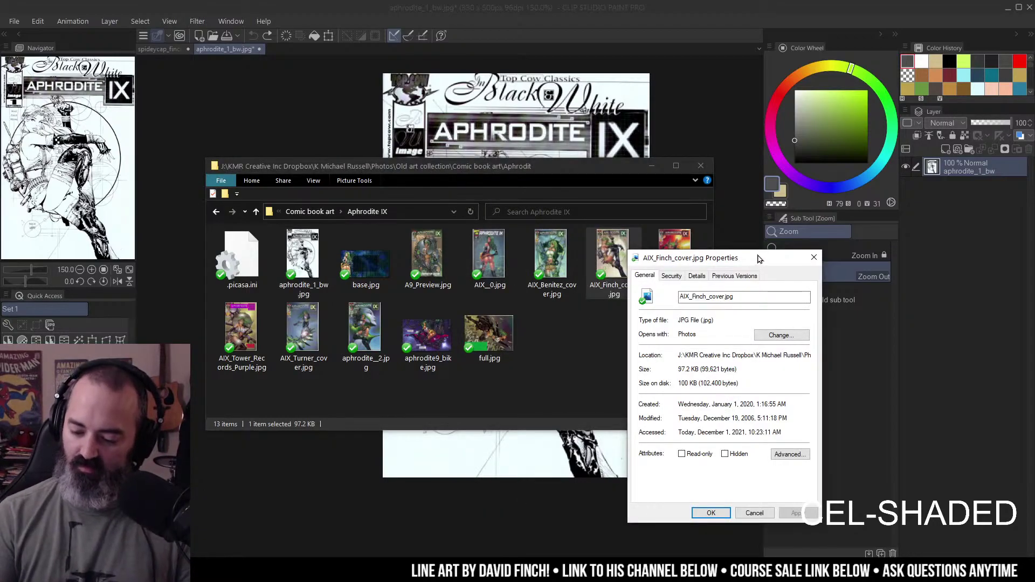
{"action": "left_click_drag", "start_coordinate": [762, 260], "coordinate": [537, 89]}
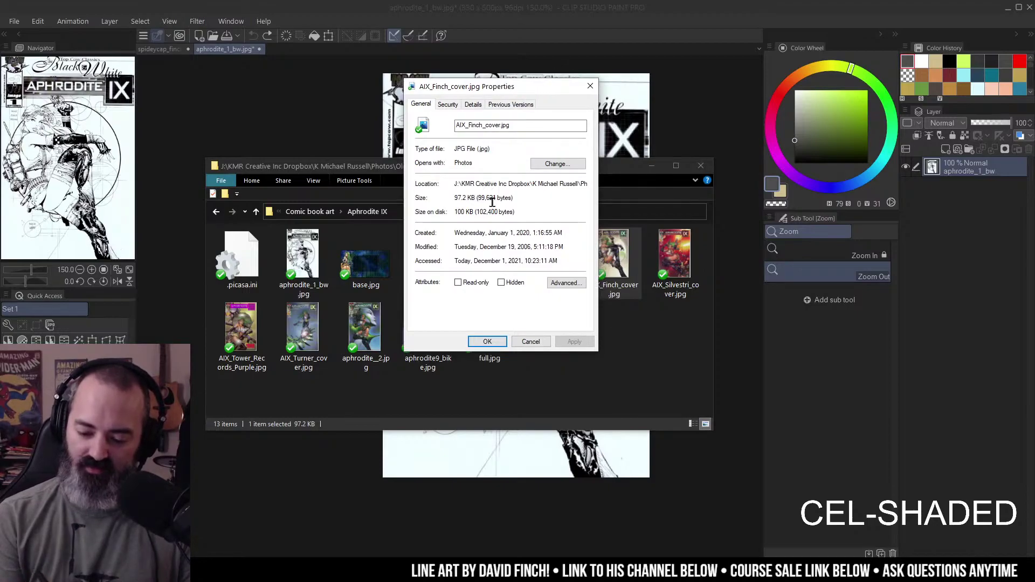
{"action": "left_click_drag", "start_coordinate": [456, 248], "coordinate": [565, 247]}
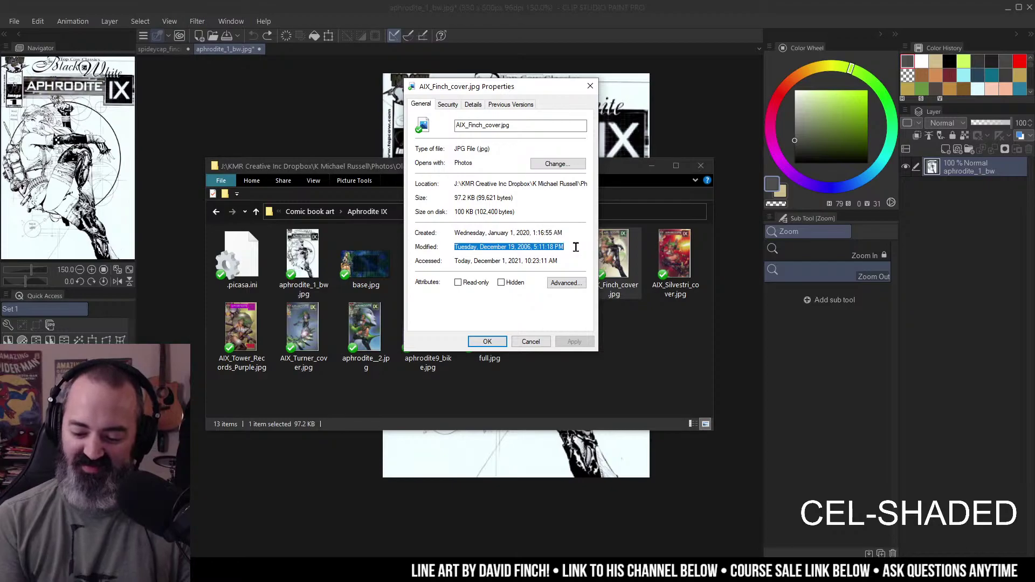
{"action": "left_click", "coordinate": [530, 341]}
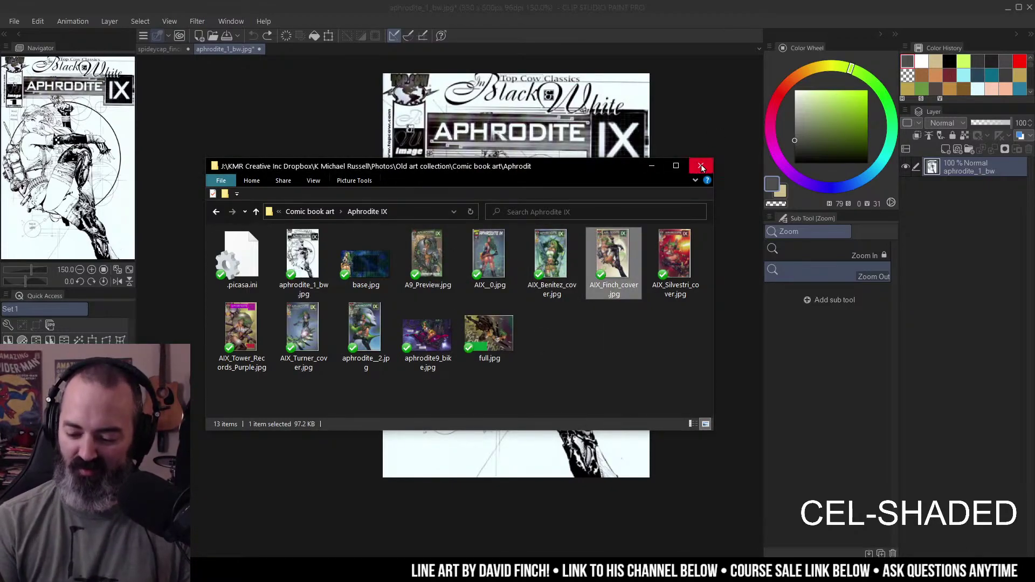
{"action": "left_click", "coordinate": [701, 166]}
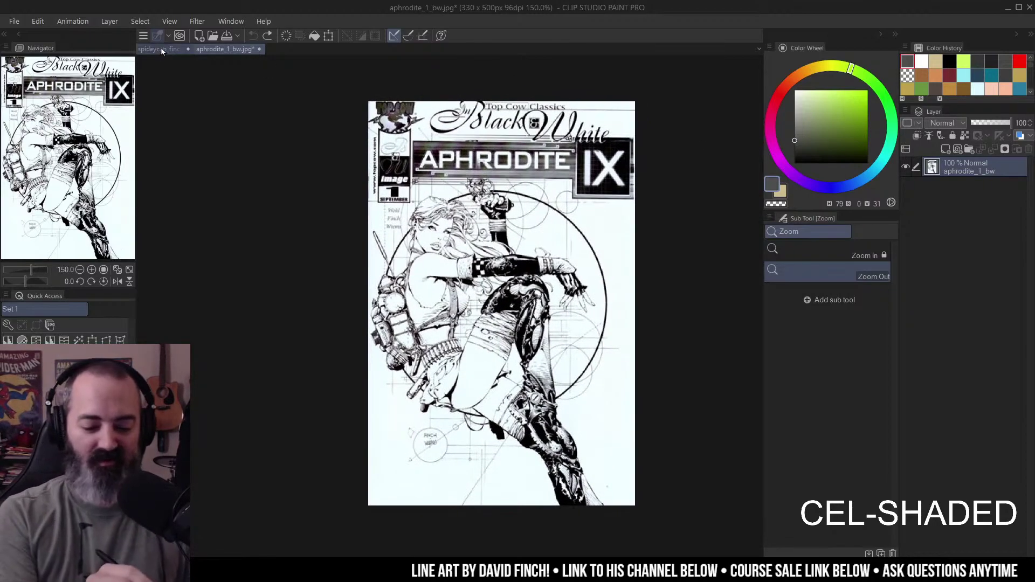
- Return to the spideycap_finch document, lasso shadow shapes on the planted hand's brown wrist cuff, fill them with grey and deselect
{"action": "left_click", "coordinate": [159, 49]}
{"action": "left_click", "coordinate": [551, 219], "text": "alt"}
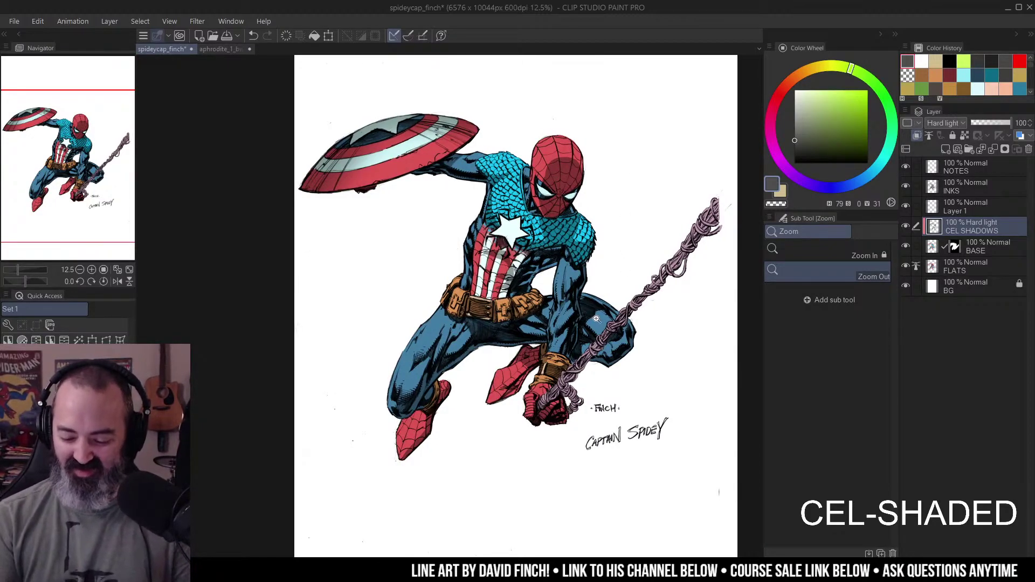
{"action": "scroll", "coordinate": [595, 319], "scroll_direction": "down", "scroll_amount": 2}
{"action": "scroll", "coordinate": [583, 311], "scroll_direction": "up", "scroll_amount": 3}
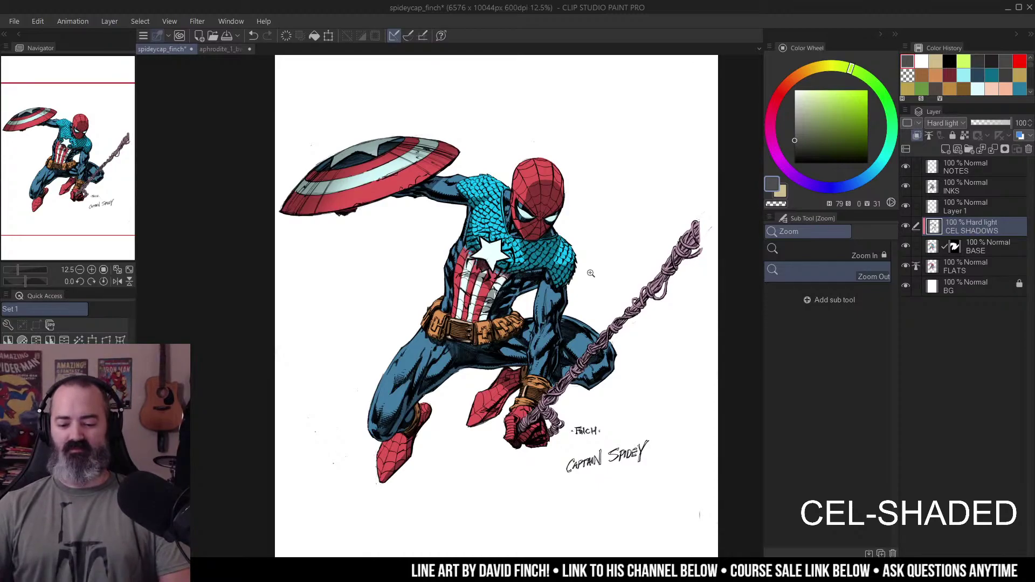
{"action": "left_click", "coordinate": [591, 274]}
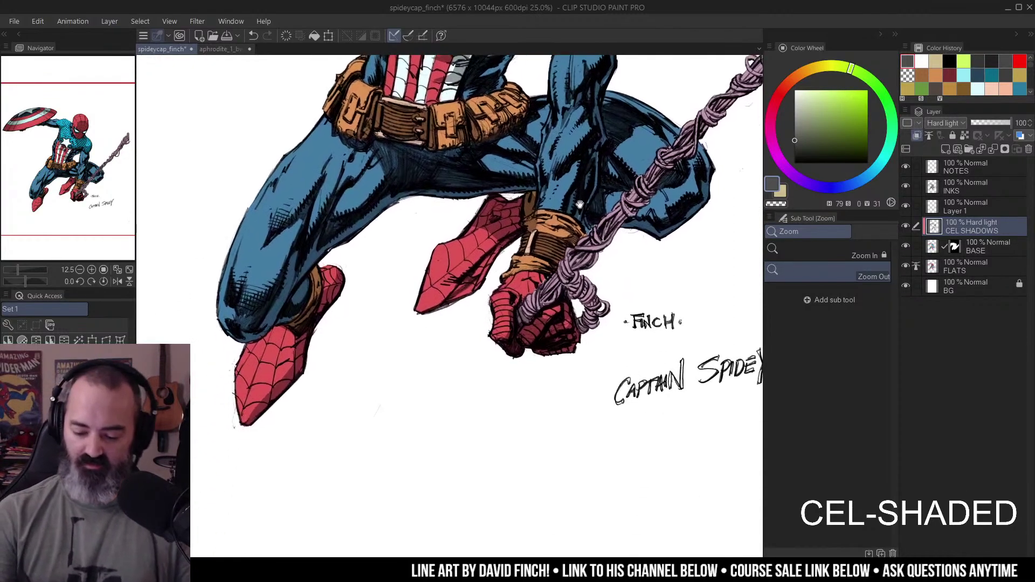
{"action": "left_click", "coordinate": [591, 273]}
{"action": "key", "text": "m"}
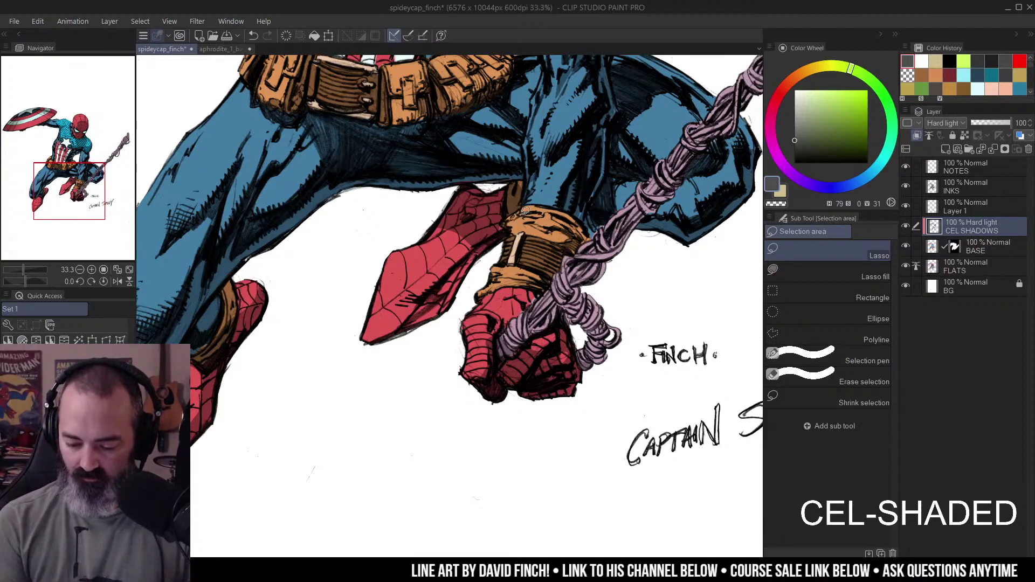
{"action": "left_click_drag", "start_coordinate": [543, 215], "coordinate": [515, 217]}
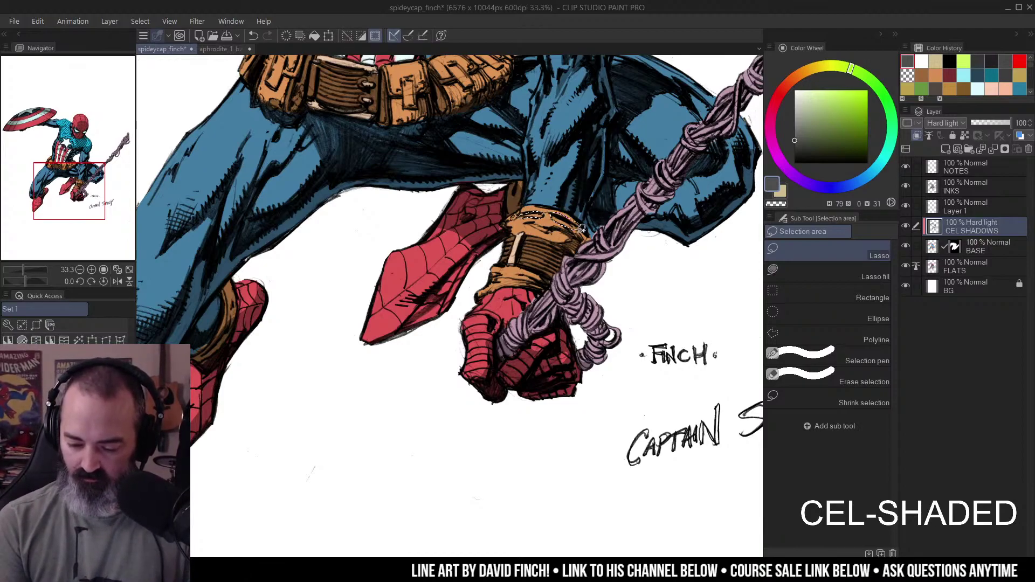
{"action": "mouse_move", "coordinate": [550, 229]}
{"action": "left_mouse_down"}
{"action": "mouse_move", "coordinate": [561, 251]}
{"action": "mouse_move", "coordinate": [550, 272]}
{"action": "mouse_move", "coordinate": [516, 276]}
{"action": "mouse_move", "coordinate": [561, 230]}
{"action": "left_mouse_up"}
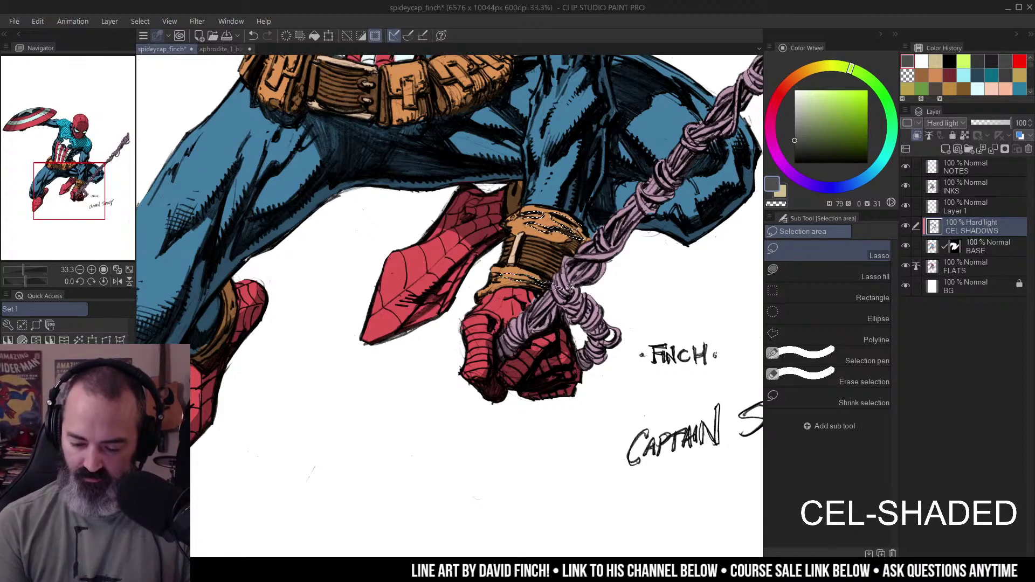
{"action": "key", "text": "alt+Delete"}
{"action": "key", "text": "ctrl+d"}
{"action": "left_click", "coordinate": [565, 233], "text": "alt"}
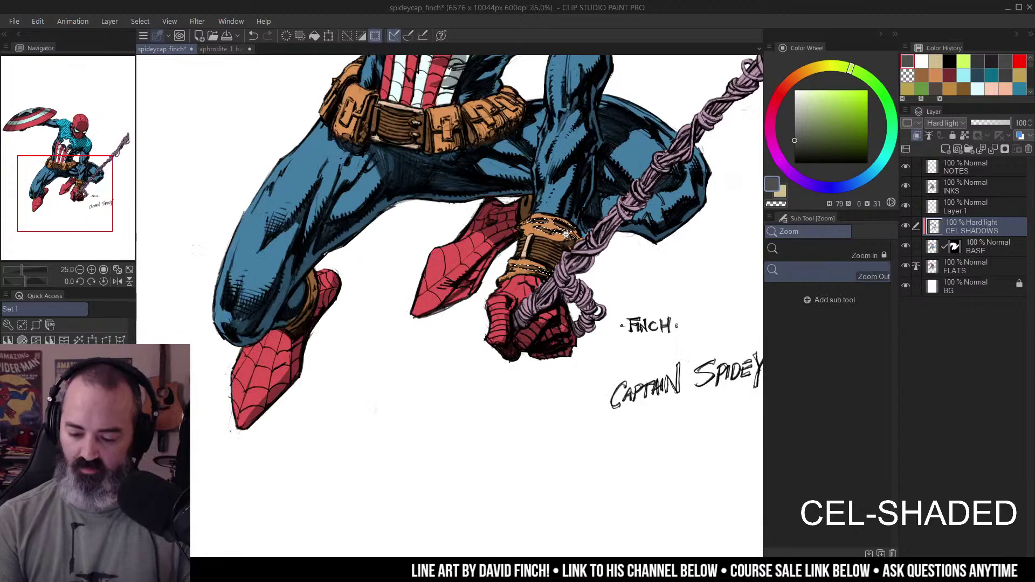
- Paint grey shadow along the twisted web rope with a reduced Fill-in-mono pen, undoing unwanted strokes
{"action": "left_click", "coordinate": [566, 184], "text": "alt"}
{"action": "left_click", "coordinate": [566, 183], "text": "alt"}
{"action": "left_click_drag", "start_coordinate": [626, 141], "coordinate": [586, 247]}
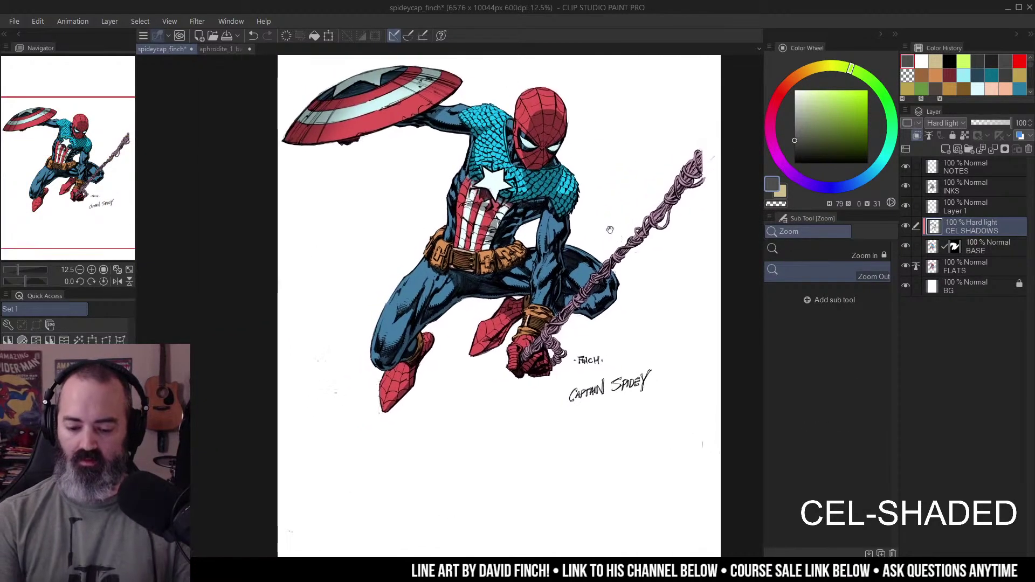
{"action": "left_click", "coordinate": [585, 247]}
{"action": "key", "text": "p"}
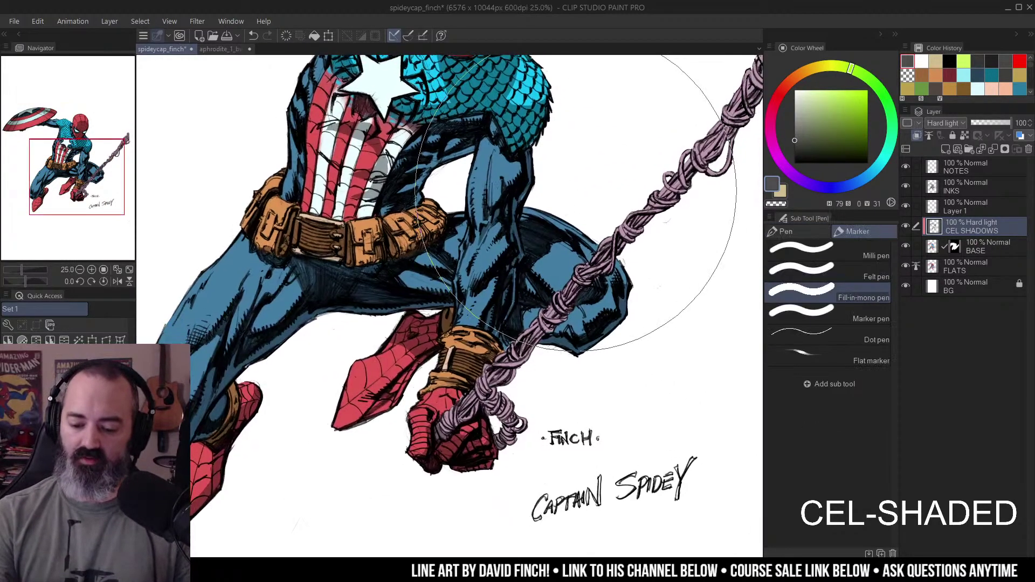
{"action": "key", "text": "bracketleft"}
{"action": "key", "text": "bracketleft"}
{"action": "key", "text": "bracketleft"}
{"action": "key", "text": "bracketleft"}
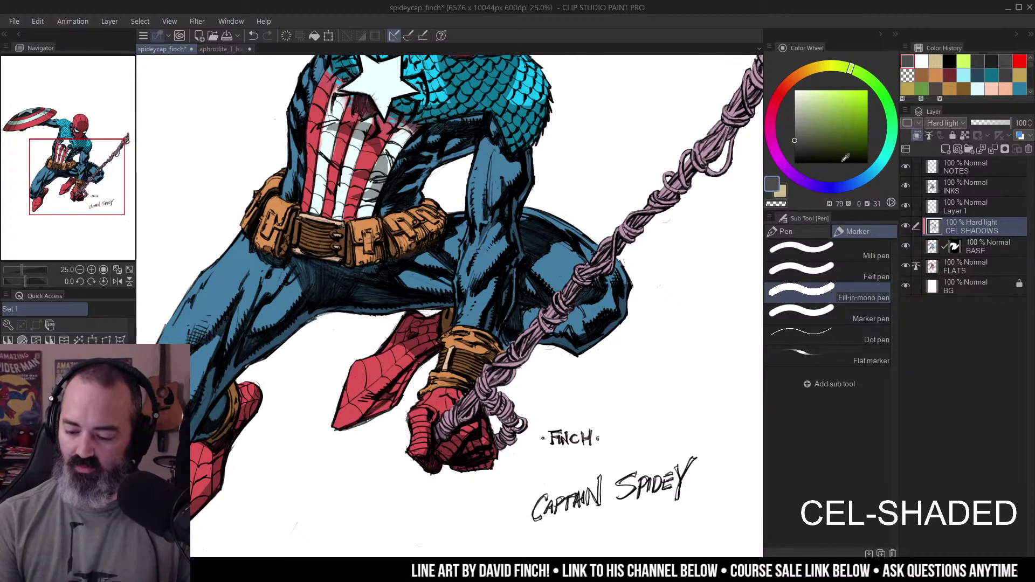
{"action": "left_click_drag", "start_coordinate": [470, 398], "coordinate": [446, 436]}
{"action": "key", "text": "ctrl+z"}
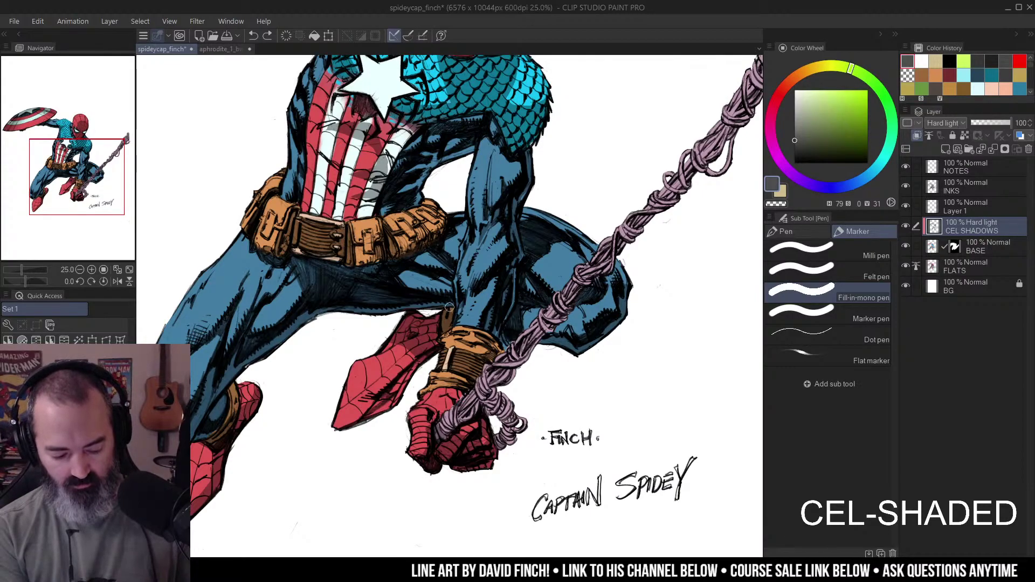
{"action": "mouse_move", "coordinate": [447, 435]}
{"action": "left_mouse_down"}
{"action": "mouse_move", "coordinate": [485, 389]}
{"action": "mouse_move", "coordinate": [499, 443]}
{"action": "mouse_move", "coordinate": [513, 431]}
{"action": "mouse_move", "coordinate": [507, 366]}
{"action": "mouse_move", "coordinate": [537, 343]}
{"action": "mouse_move", "coordinate": [474, 364]}
{"action": "mouse_move", "coordinate": [677, 147]}
{"action": "mouse_move", "coordinate": [628, 197]}
{"action": "mouse_move", "coordinate": [691, 103]}
{"action": "left_mouse_up"}
{"action": "key", "text": "ctrl+z"}
- Try selecting a shadow area along the side of the mask with Auto select set to Selection for referred layers and the Lasso
{"action": "left_click_drag", "start_coordinate": [630, 183], "coordinate": [585, 243]}
{"action": "left_click", "coordinate": [624, 219], "text": "alt"}
{"action": "left_click", "coordinate": [624, 219], "text": "alt"}
{"action": "left_click", "coordinate": [571, 272], "text": "ctrl"}
{"action": "left_click_drag", "start_coordinate": [613, 204], "coordinate": [634, 239]}
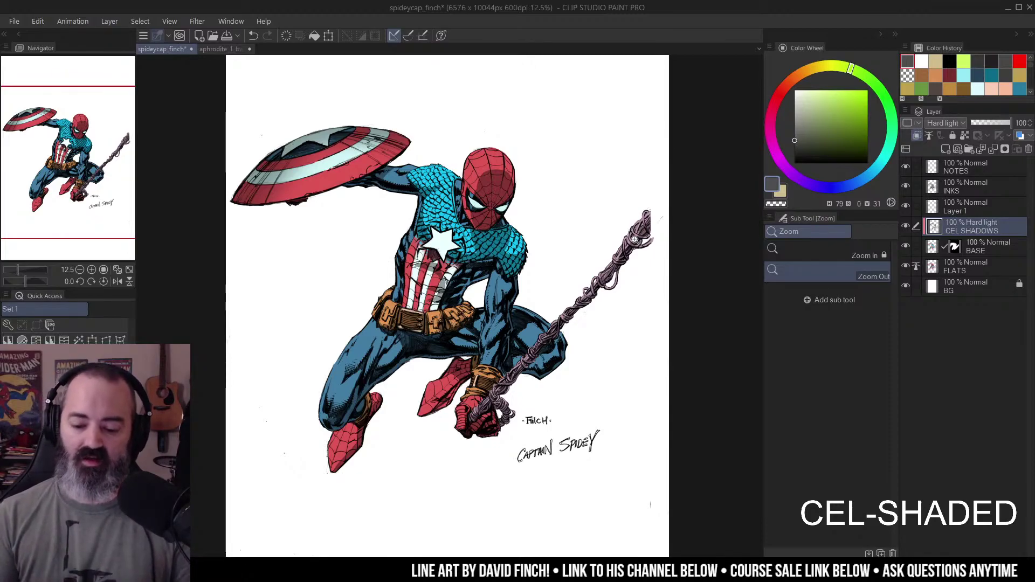
{"action": "left_click", "coordinate": [480, 232]}
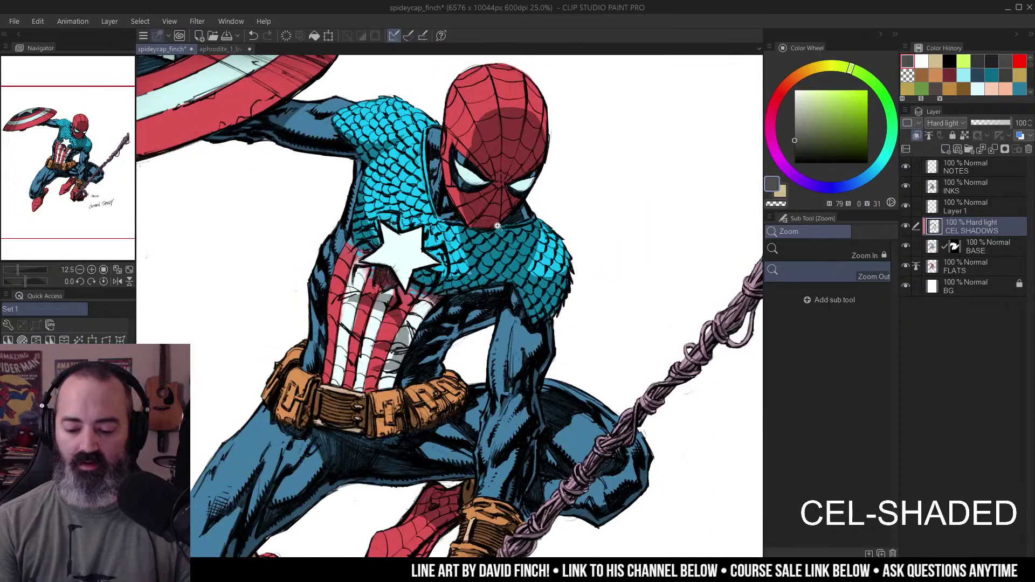
{"action": "key", "text": "g"}
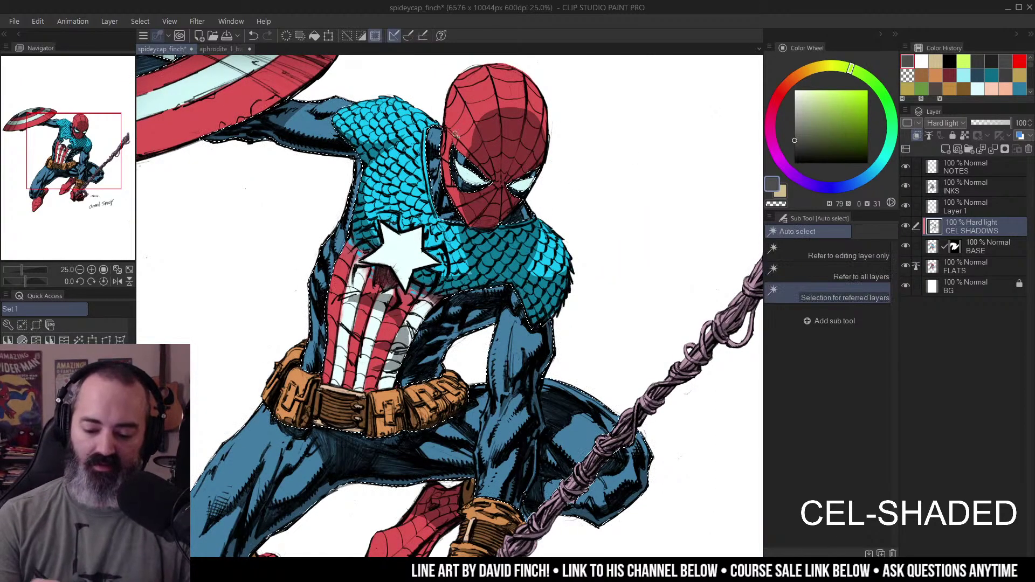
{"action": "key", "text": "b"}
{"action": "key", "text": "m"}
{"action": "mouse_move", "coordinate": [447, 145]}
{"action": "left_mouse_down"}
{"action": "mouse_move", "coordinate": [430, 159]}
{"action": "mouse_move", "coordinate": [443, 153]}
{"action": "mouse_move", "coordinate": [471, 233]}
{"action": "mouse_move", "coordinate": [478, 120]}
{"action": "left_mouse_up"}
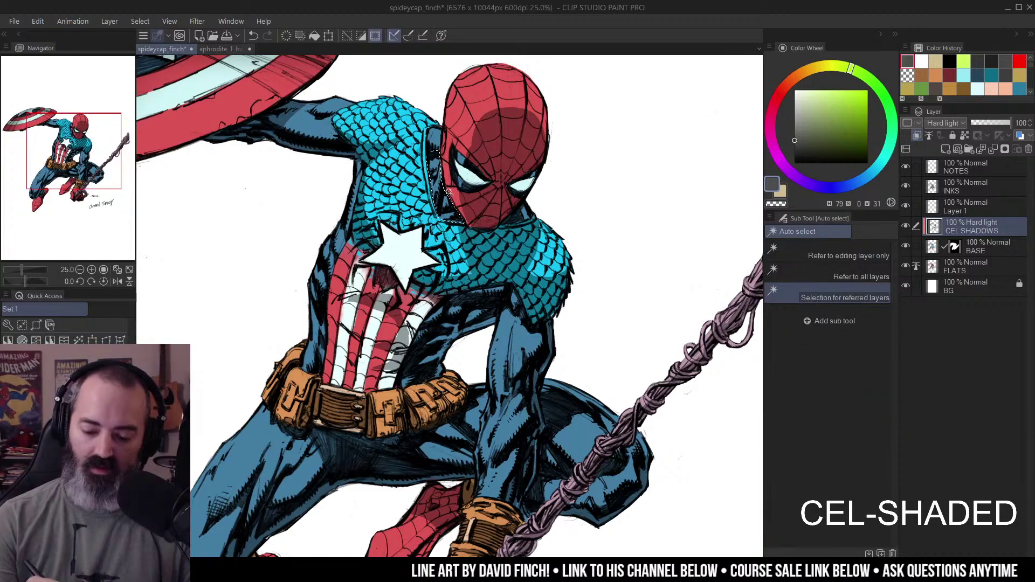
- Examine the hard shadow edges on the shoulder's scales up close and in the full-figure view
{"action": "left_click_drag", "start_coordinate": [567, 254], "coordinate": [587, 237]}
{"action": "left_click", "coordinate": [582, 236]}
{"action": "left_click", "coordinate": [564, 234]}
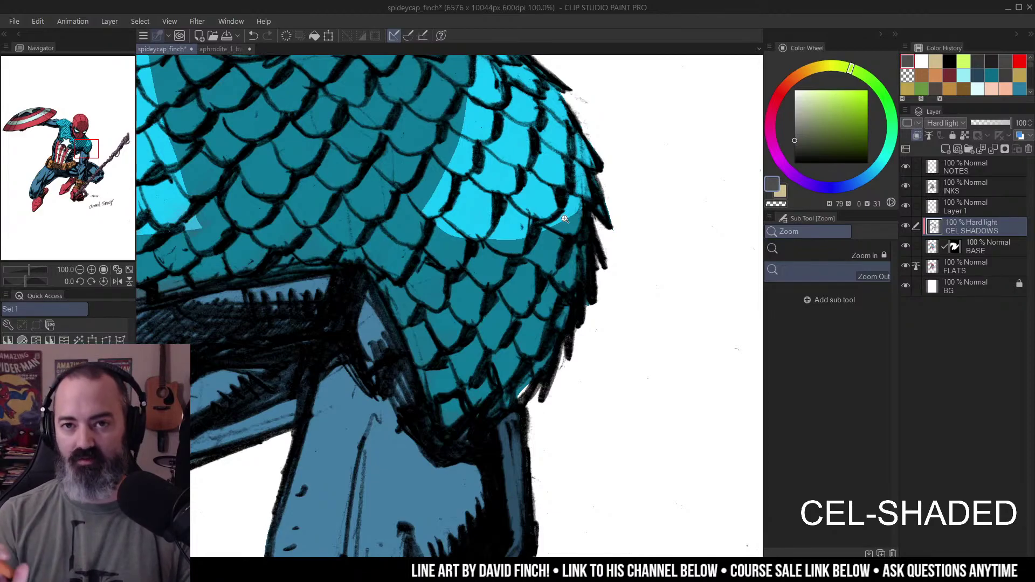
{"action": "scroll", "coordinate": [565, 218], "scroll_direction": "down", "scroll_amount": 4}
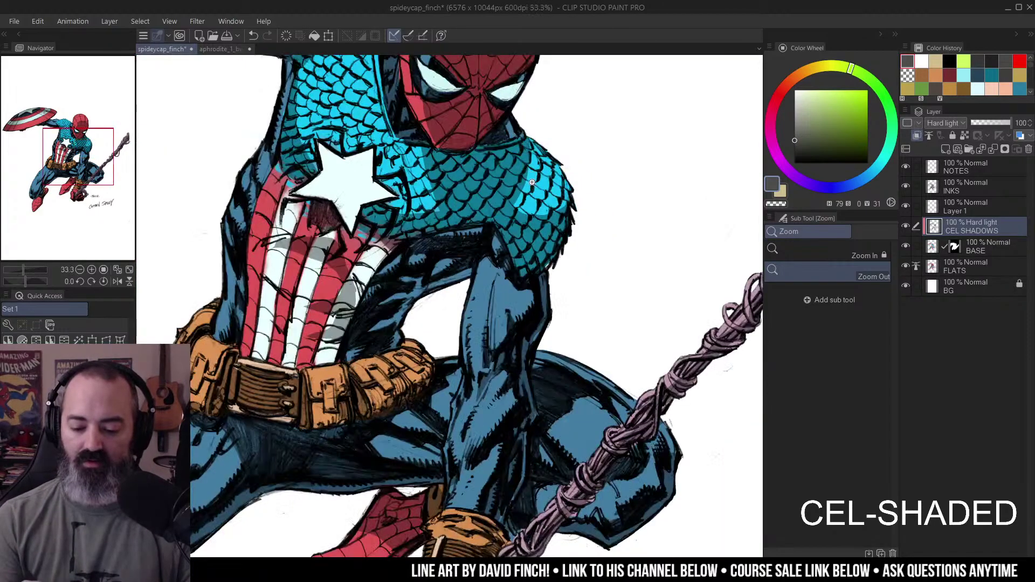
{"action": "scroll", "coordinate": [616, 222], "scroll_direction": "down", "scroll_amount": 2}
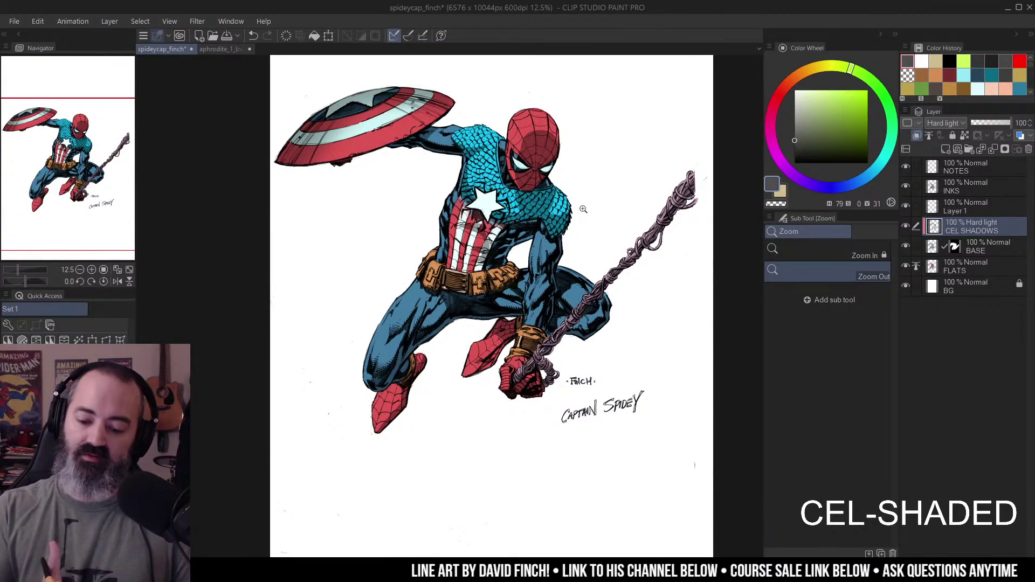
- Lasso individual scales along the shadow edge on the shoulder, clear the grey shadow inside them and deselect
{"action": "scroll", "coordinate": [569, 184], "scroll_direction": "up", "scroll_amount": 4}
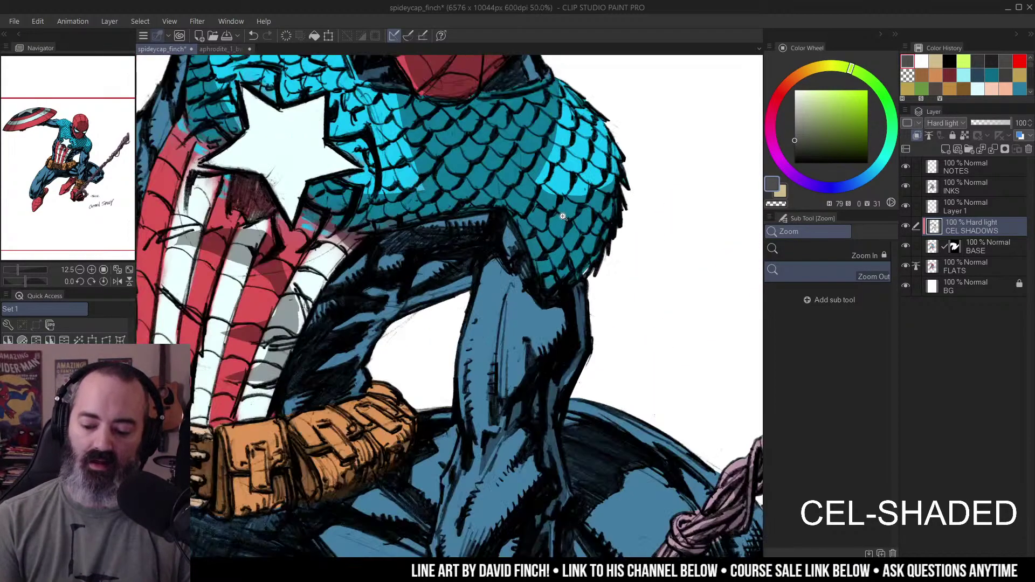
{"action": "scroll", "coordinate": [525, 241], "scroll_direction": "up", "scroll_amount": 1}
{"action": "key", "text": "m"}
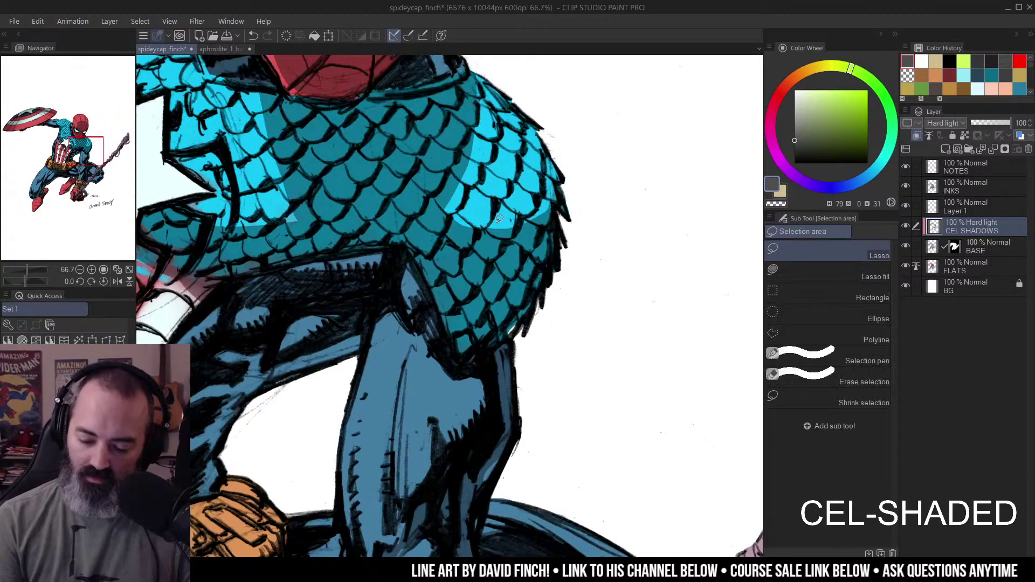
{"action": "mouse_move", "coordinate": [494, 221]}
{"action": "left_mouse_down"}
{"action": "mouse_move", "coordinate": [481, 240]}
{"action": "mouse_move", "coordinate": [498, 246]}
{"action": "mouse_move", "coordinate": [482, 241]}
{"action": "mouse_move", "coordinate": [533, 228]}
{"action": "mouse_move", "coordinate": [456, 224]}
{"action": "mouse_move", "coordinate": [466, 216]}
{"action": "left_mouse_up"}
{"action": "left_click_drag", "start_coordinate": [519, 245], "coordinate": [495, 270]}
{"action": "key", "text": "g"}
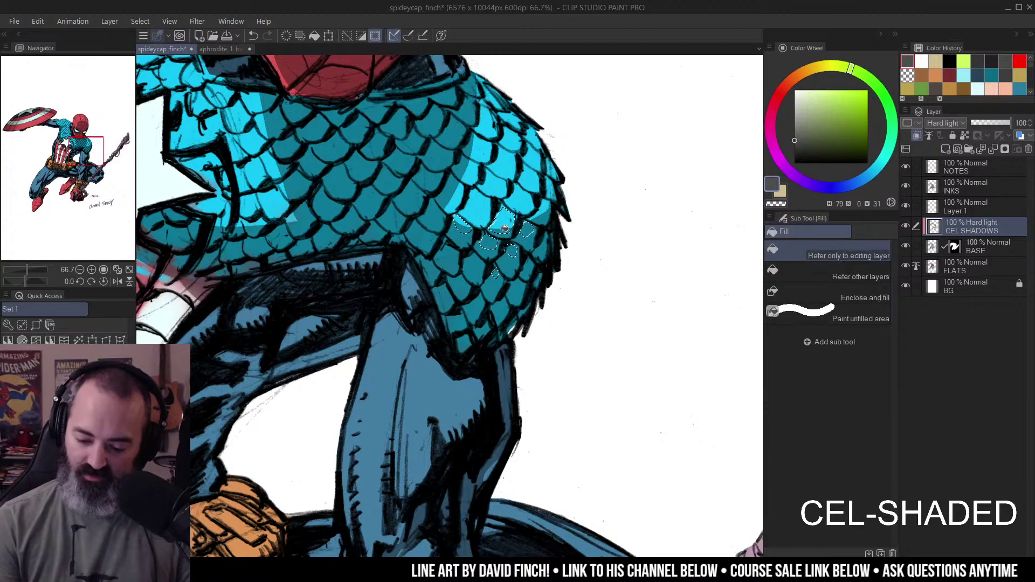
{"action": "left_click", "coordinate": [512, 222]}
{"action": "key", "text": "ctrl+d"}
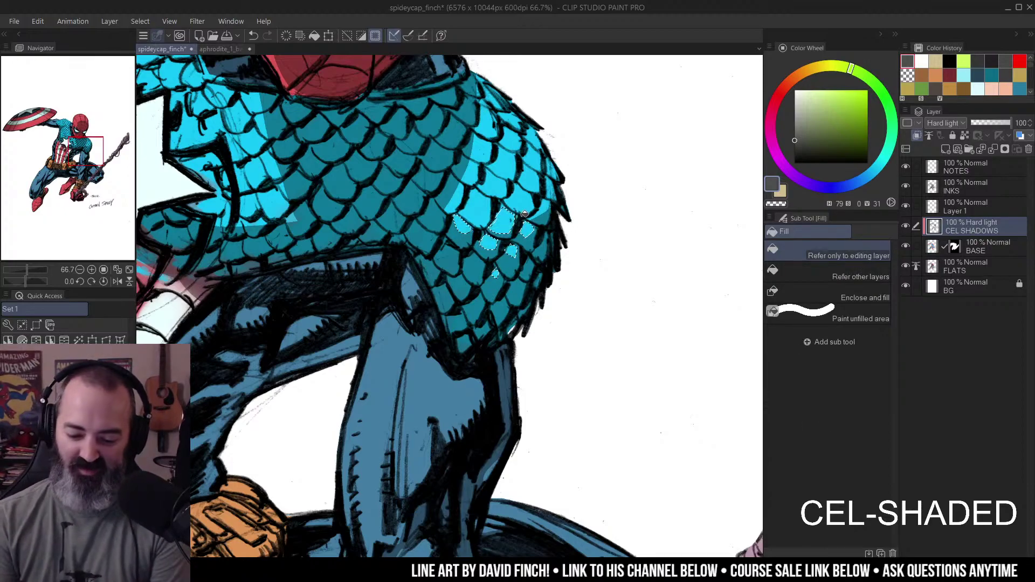
- Examine the cel shadows on the shoulder, mask and chest up close and in the full-figure view
{"action": "key", "text": "m"}
{"action": "left_click", "coordinate": [560, 188], "text": "ctrl+alt"}
{"action": "left_click_drag", "start_coordinate": [547, 175], "coordinate": [590, 187]}
{"action": "scroll", "coordinate": [590, 188], "scroll_direction": "down", "scroll_amount": 4}
{"action": "scroll", "coordinate": [605, 204], "scroll_direction": "up", "scroll_amount": 4}
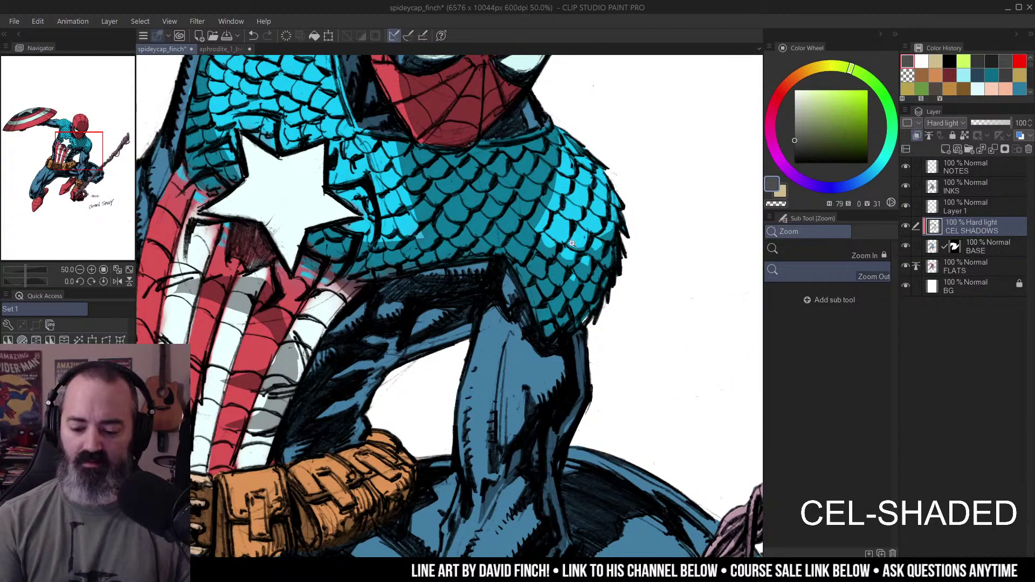
{"action": "left_click_drag", "start_coordinate": [548, 209], "coordinate": [602, 329]}
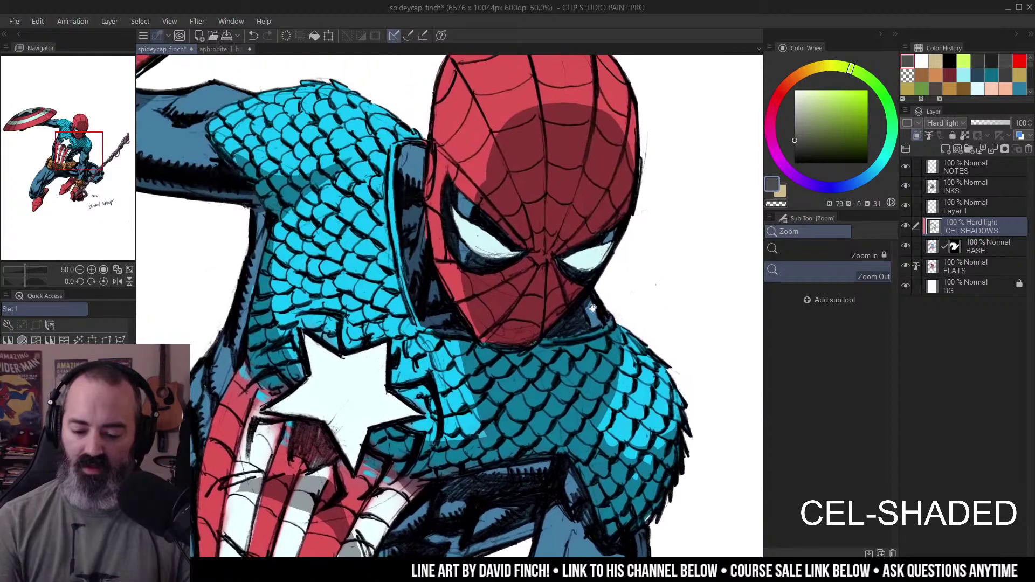
{"action": "key", "text": "m"}
{"action": "mouse_move", "coordinate": [495, 188]}
{"action": "left_mouse_down"}
{"action": "mouse_move", "coordinate": [480, 137]}
{"action": "mouse_move", "coordinate": [493, 187]}
{"action": "mouse_move", "coordinate": [600, 159]}
{"action": "left_mouse_up"}
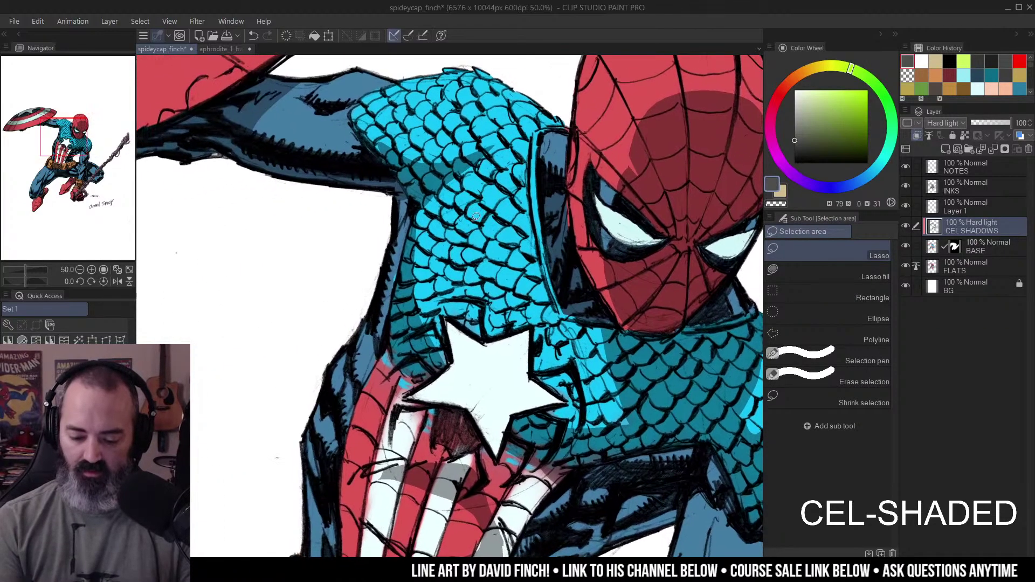
{"action": "scroll", "coordinate": [582, 197], "scroll_direction": "down", "scroll_amount": 4}
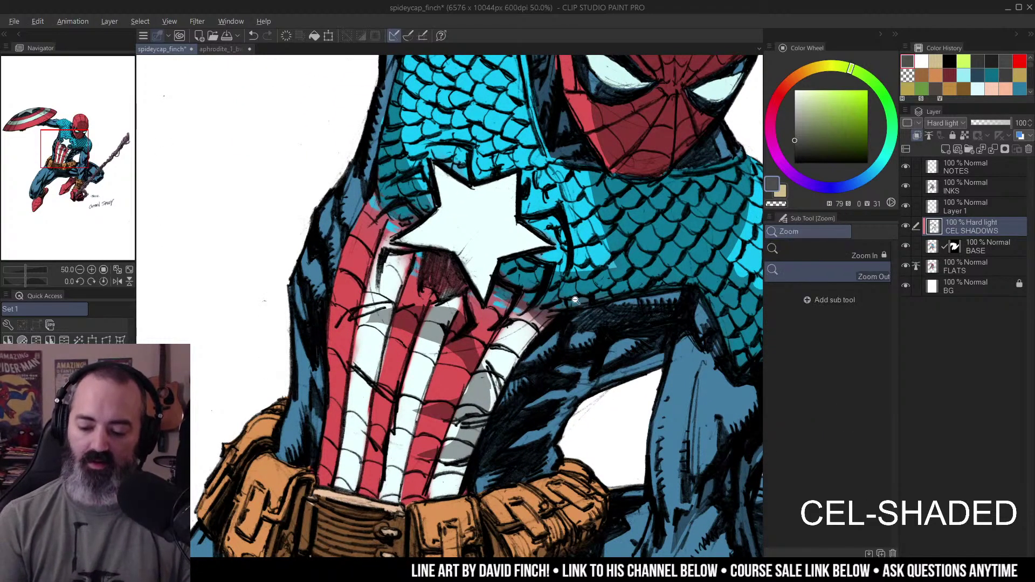
{"action": "scroll", "coordinate": [600, 295], "scroll_direction": "down", "scroll_amount": 6}
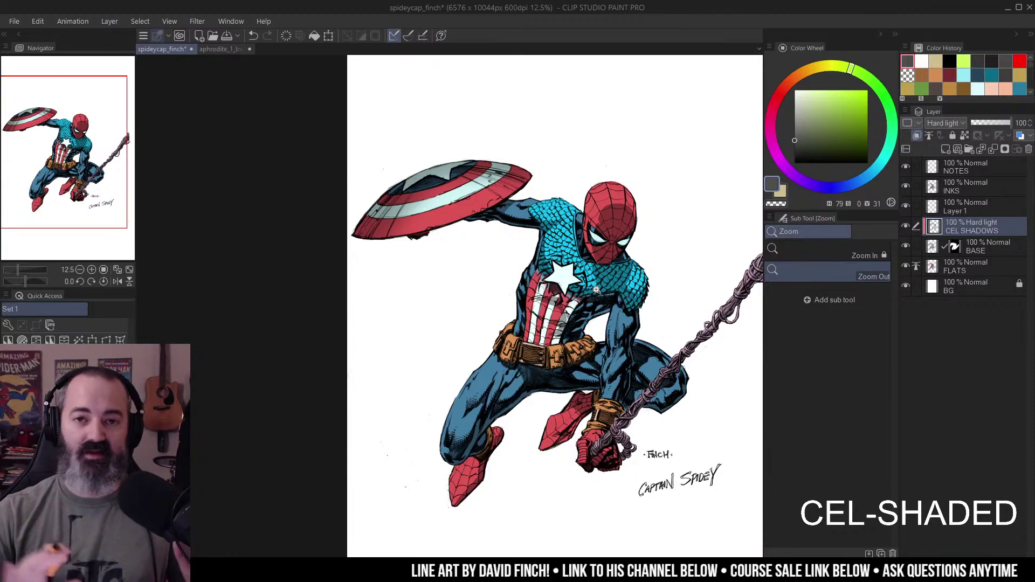
{"action": "scroll", "coordinate": [596, 290], "scroll_direction": "up", "scroll_amount": 3}
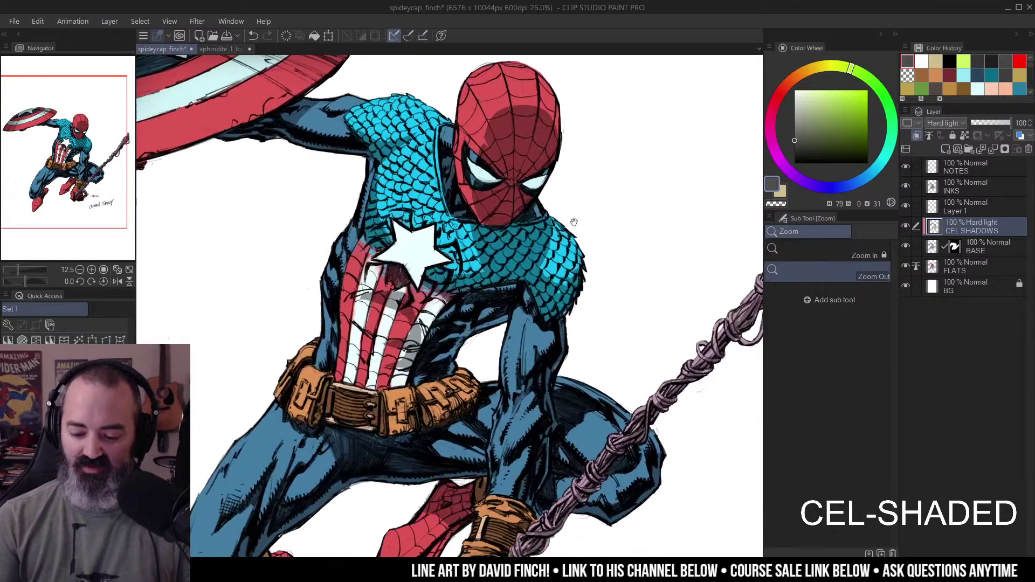
{"action": "scroll", "coordinate": [605, 246], "scroll_direction": "down", "scroll_amount": 3}
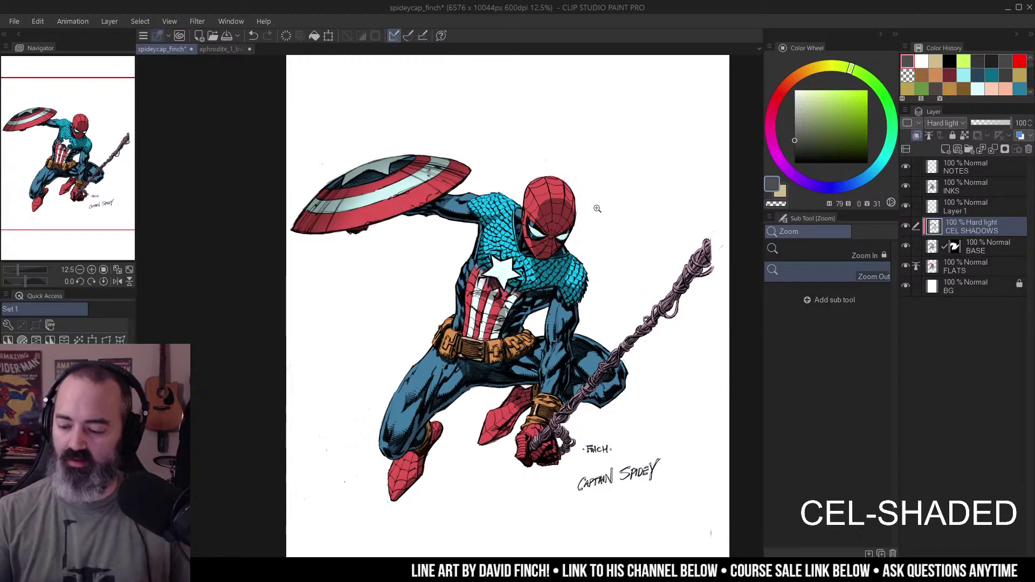
{"action": "left_click_drag", "start_coordinate": [574, 249], "coordinate": [553, 239]}
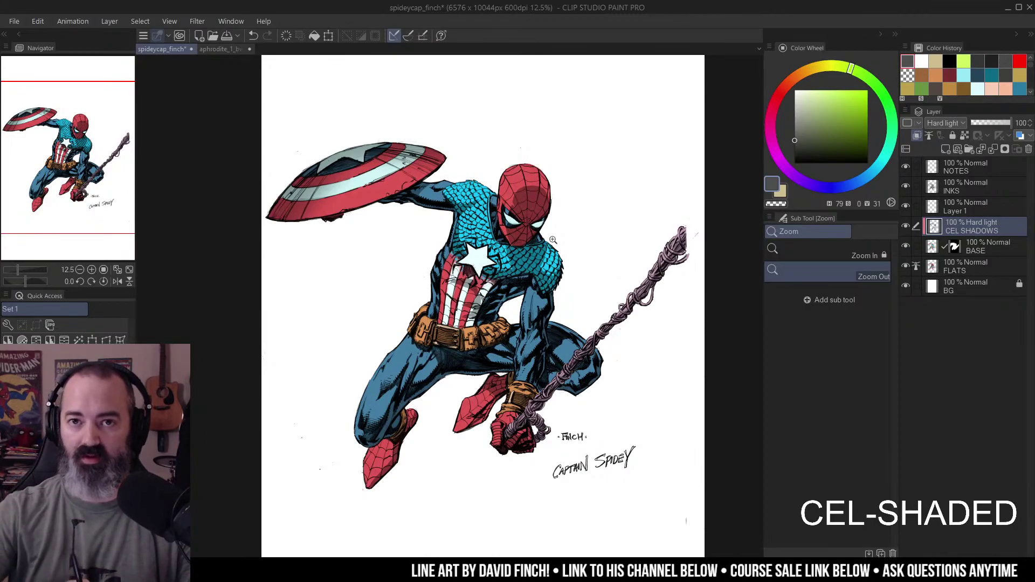
- On Layer 1, sample the mask's red and paint two balls beside the figure with the Faux-toshop (Mixing, Steep Pressure) airbrush, undoing the oversized first attempt
{"action": "left_click", "coordinate": [522, 198]}
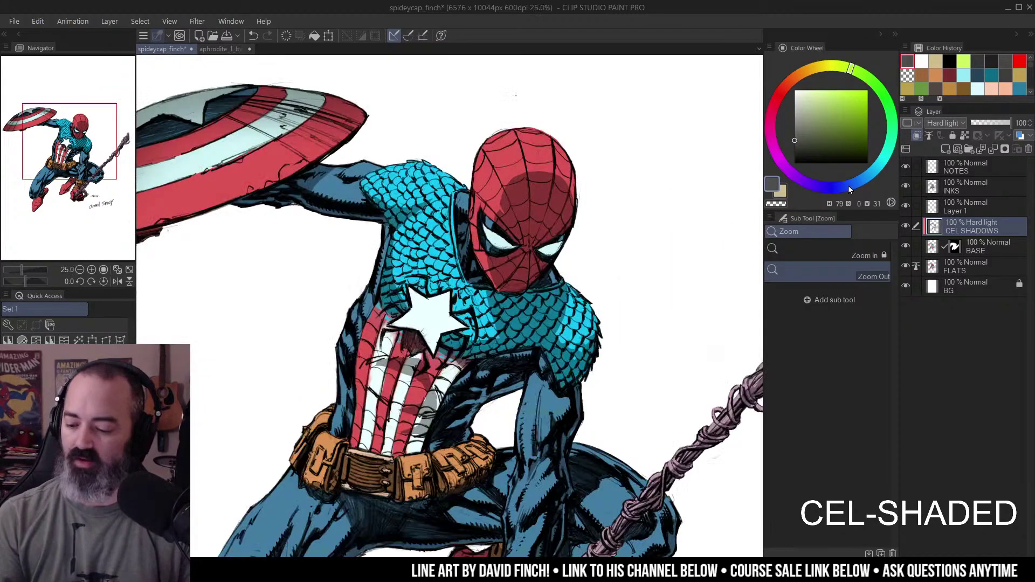
{"action": "left_click", "coordinate": [931, 205]}
{"action": "left_click", "coordinate": [515, 155], "text": "alt"}
{"action": "left_click_drag", "start_coordinate": [585, 165], "coordinate": [434, 169]}
{"action": "key", "text": "b"}
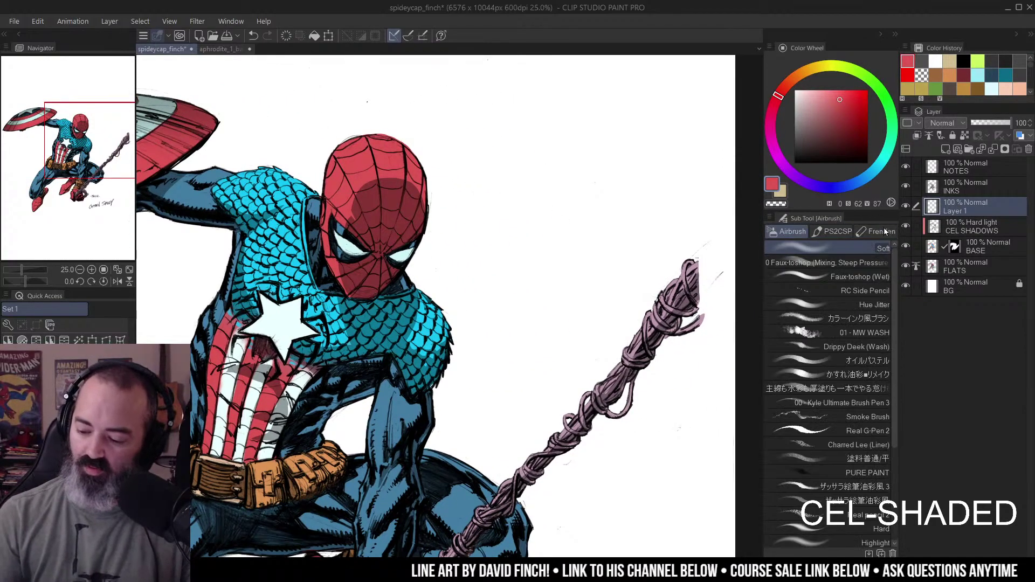
{"action": "left_click", "coordinate": [869, 263]}
{"action": "mouse_move", "coordinate": [573, 189]}
{"action": "left_mouse_down"}
{"action": "mouse_move", "coordinate": [562, 217]}
{"action": "mouse_move", "coordinate": [573, 193]}
{"action": "mouse_move", "coordinate": [556, 196]}
{"action": "mouse_move", "coordinate": [572, 198]}
{"action": "left_mouse_up"}
{"action": "key", "text": "ctrl+space"}
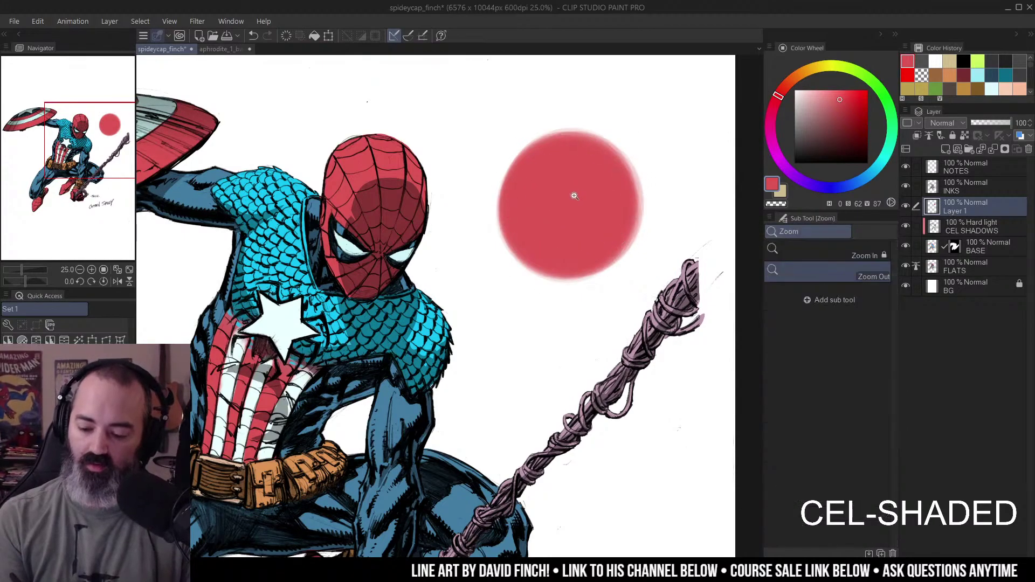
{"action": "key", "text": "ctrl+z"}
{"action": "key", "text": "ctrl+z"}
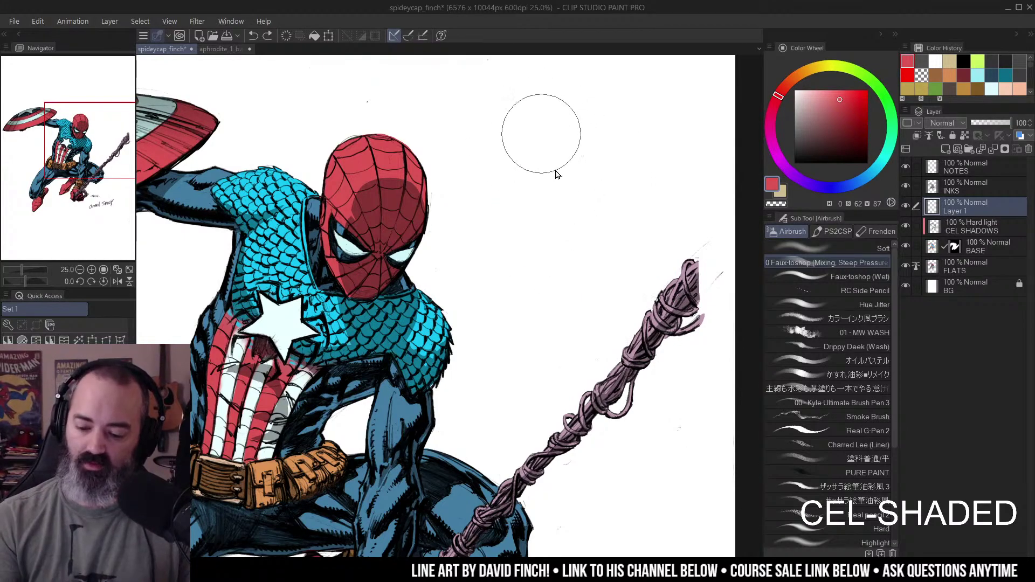
{"action": "left_click_drag", "start_coordinate": [517, 170], "coordinate": [519, 173]}
{"action": "left_click_drag", "start_coordinate": [641, 165], "coordinate": [637, 172]}
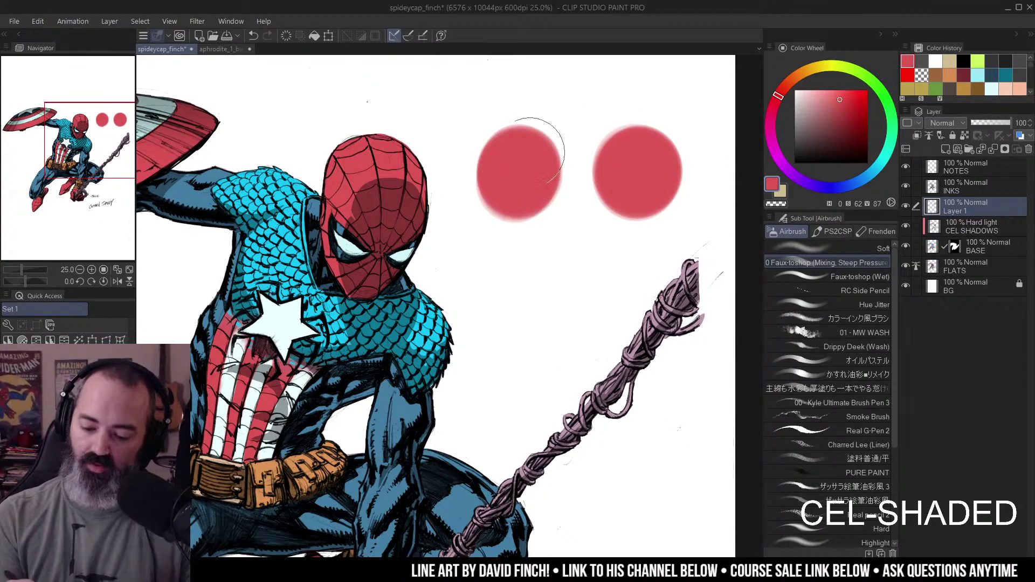
- Paint a lighter pink glow on the first ball and a small, paler highlight inside it with a reduced brush
{"action": "left_click", "coordinate": [830, 95]}
{"action": "mouse_move", "coordinate": [513, 146]}
{"action": "left_mouse_down"}
{"action": "mouse_move", "coordinate": [504, 167]}
{"action": "mouse_move", "coordinate": [517, 156]}
{"action": "mouse_move", "coordinate": [498, 154]}
{"action": "left_mouse_up"}
{"action": "key", "text": "bracketleft"}
{"action": "key", "text": "bracketleft"}
{"action": "key", "text": "bracketleft"}
{"action": "key", "text": "bracketleft"}
{"action": "key", "text": "bracketleft"}
{"action": "key", "text": "bracketleft"}
{"action": "left_click", "coordinate": [812, 92]}
- Paint a dark red shadow along the lower edge of the first ball and soften it with the Blending Brush
{"action": "left_click", "coordinate": [529, 186], "text": "alt"}
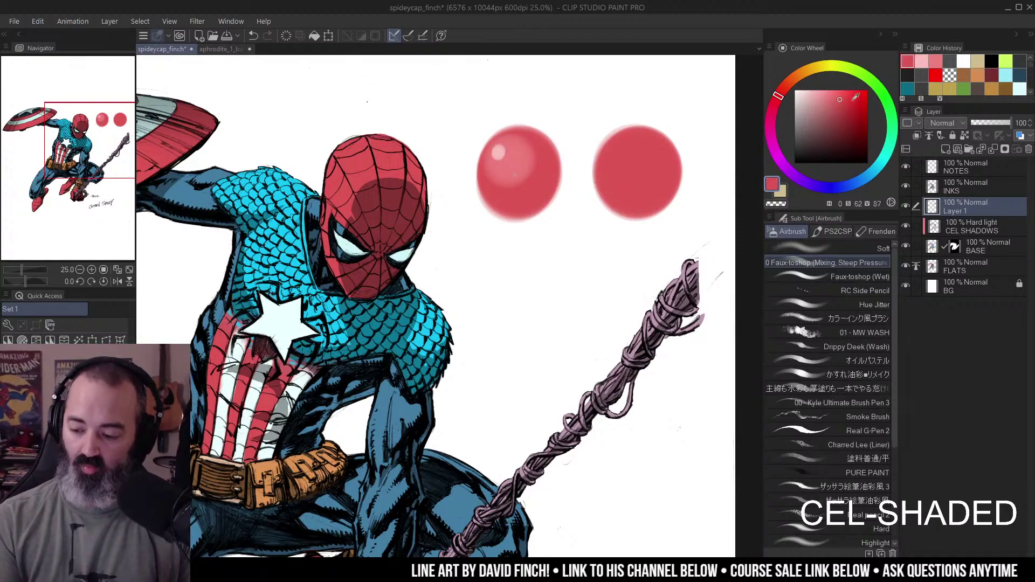
{"action": "mouse_move", "coordinate": [498, 207]}
{"action": "left_mouse_down"}
{"action": "mouse_move", "coordinate": [549, 195]}
{"action": "mouse_move", "coordinate": [531, 208]}
{"action": "mouse_move", "coordinate": [562, 163]}
{"action": "left_mouse_up"}
{"action": "key", "text": "ctrl+z"}
{"action": "key", "text": "ctrl+z"}
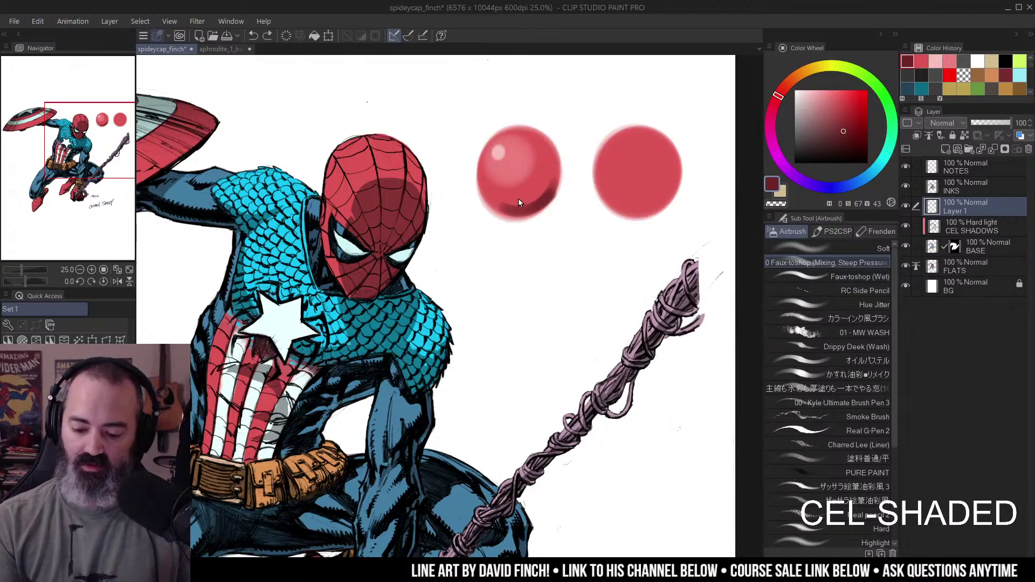
{"action": "mouse_move", "coordinate": [491, 203]}
{"action": "left_mouse_down"}
{"action": "mouse_move", "coordinate": [533, 194]}
{"action": "mouse_move", "coordinate": [548, 182]}
{"action": "mouse_move", "coordinate": [512, 200]}
{"action": "mouse_move", "coordinate": [550, 179]}
{"action": "mouse_move", "coordinate": [510, 194]}
{"action": "mouse_move", "coordinate": [548, 173]}
{"action": "mouse_move", "coordinate": [510, 198]}
{"action": "mouse_move", "coordinate": [536, 196]}
{"action": "mouse_move", "coordinate": [503, 202]}
{"action": "mouse_move", "coordinate": [549, 172]}
{"action": "mouse_move", "coordinate": [515, 193]}
{"action": "left_mouse_up"}
{"action": "key", "text": "j"}
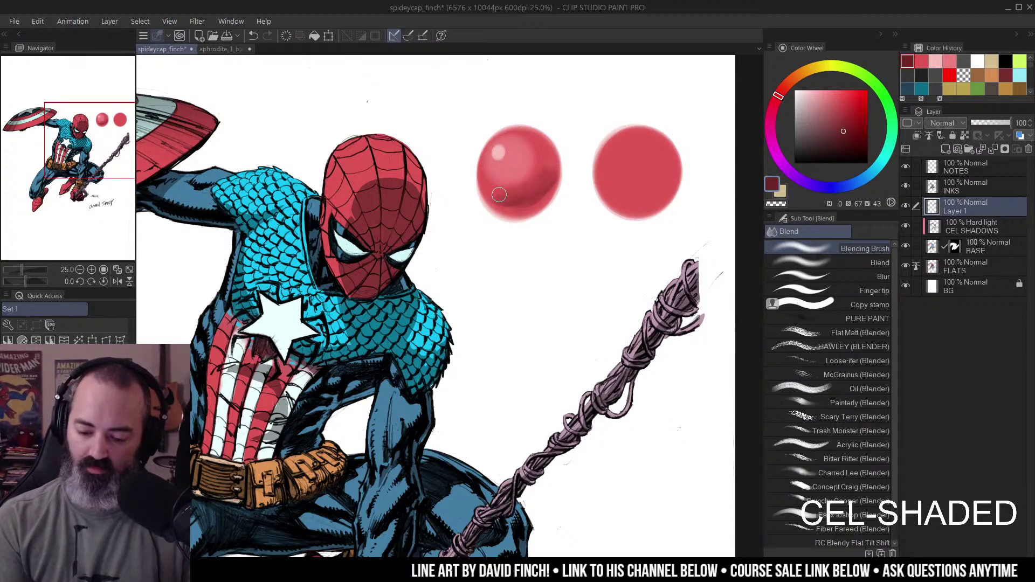
- Try a Lasso selection around the edge of the first ball and deselect it
{"action": "left_click_drag", "start_coordinate": [538, 313], "coordinate": [515, 322]}
{"action": "key", "text": "m"}
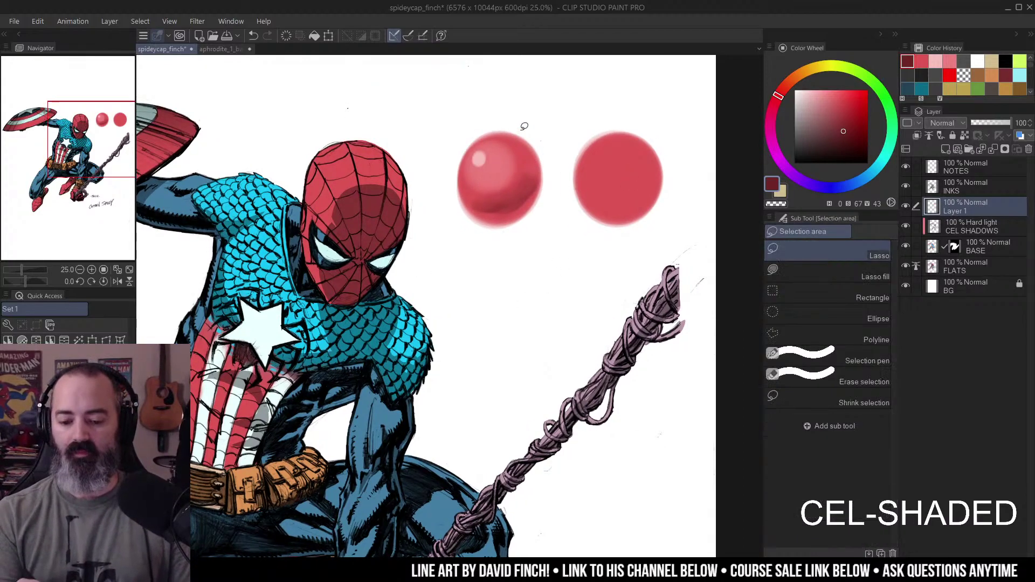
{"action": "left_click_drag", "start_coordinate": [524, 131], "coordinate": [542, 146]}
{"action": "key", "text": "ctrl+d"}
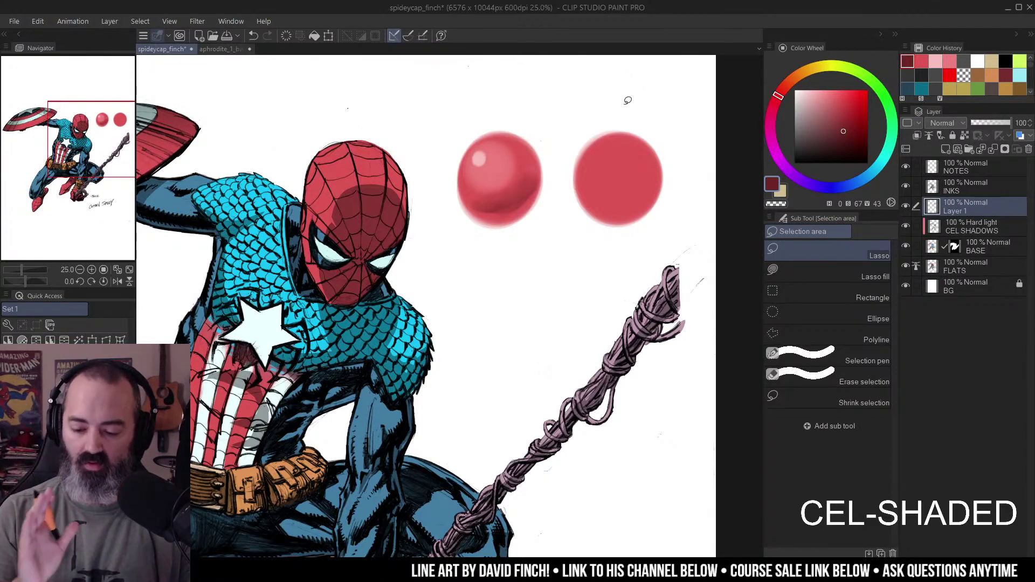
- Shift the sampled red to orange (H 18, S 66, V 88) and airbrush a warm glow on the second ball, undoing the paler first stroke
{"action": "left_click_drag", "start_coordinate": [844, 119], "coordinate": [814, 100]}
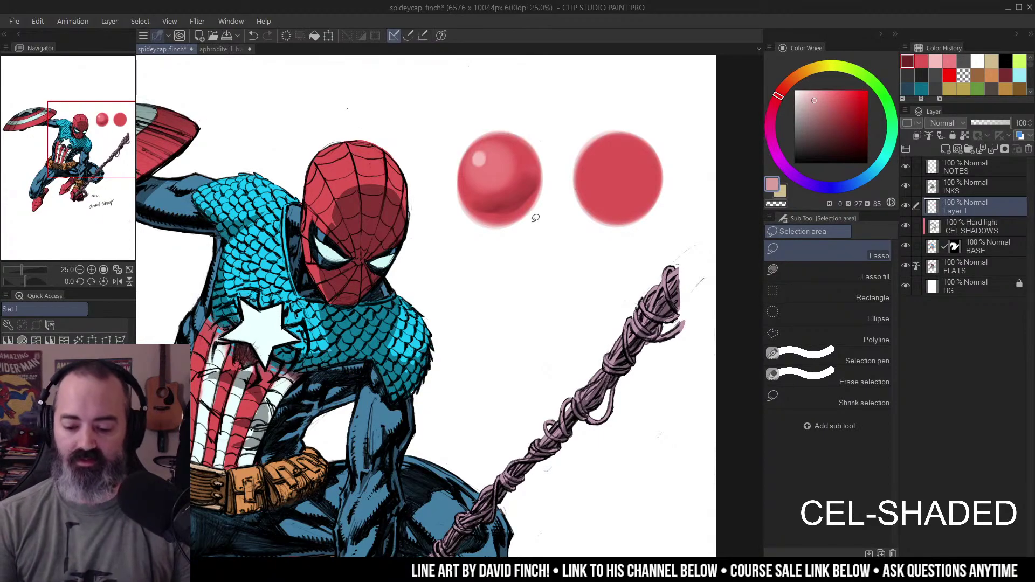
{"action": "left_click", "coordinate": [620, 152], "text": "alt"}
{"action": "key", "text": "b"}
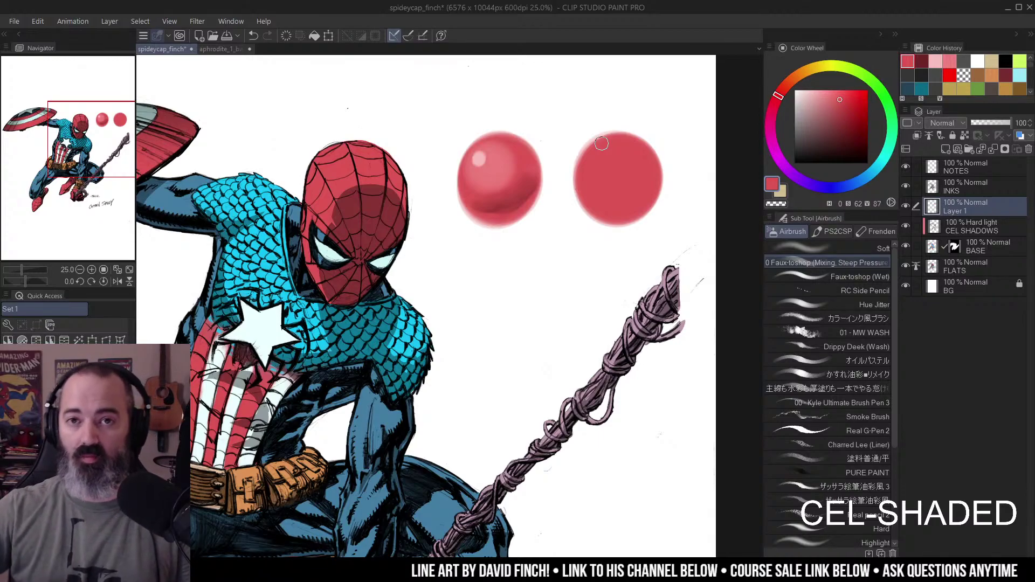
{"action": "left_click_drag", "start_coordinate": [781, 94], "coordinate": [790, 81]}
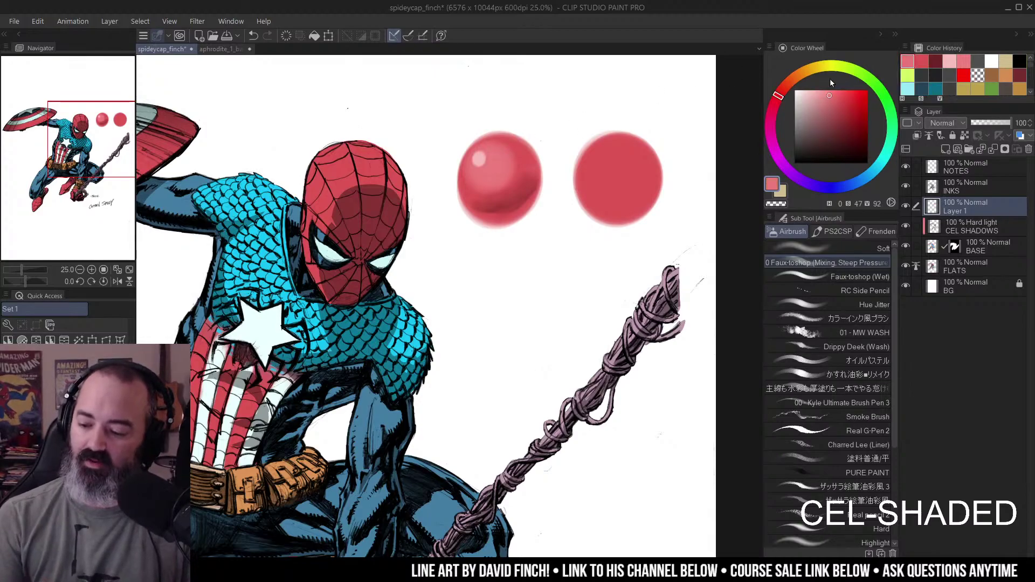
{"action": "left_click", "coordinate": [787, 90]}
{"action": "left_click_drag", "start_coordinate": [787, 90], "coordinate": [790, 81]}
{"action": "left_click_drag", "start_coordinate": [606, 167], "coordinate": [599, 186]}
{"action": "key", "text": "ctrl+z"}
{"action": "left_click_drag", "start_coordinate": [830, 94], "coordinate": [842, 98]}
{"action": "mouse_move", "coordinate": [609, 162]}
{"action": "left_mouse_down"}
{"action": "mouse_move", "coordinate": [601, 157]}
{"action": "mouse_move", "coordinate": [610, 178]}
{"action": "mouse_move", "coordinate": [645, 143]}
{"action": "left_mouse_up"}
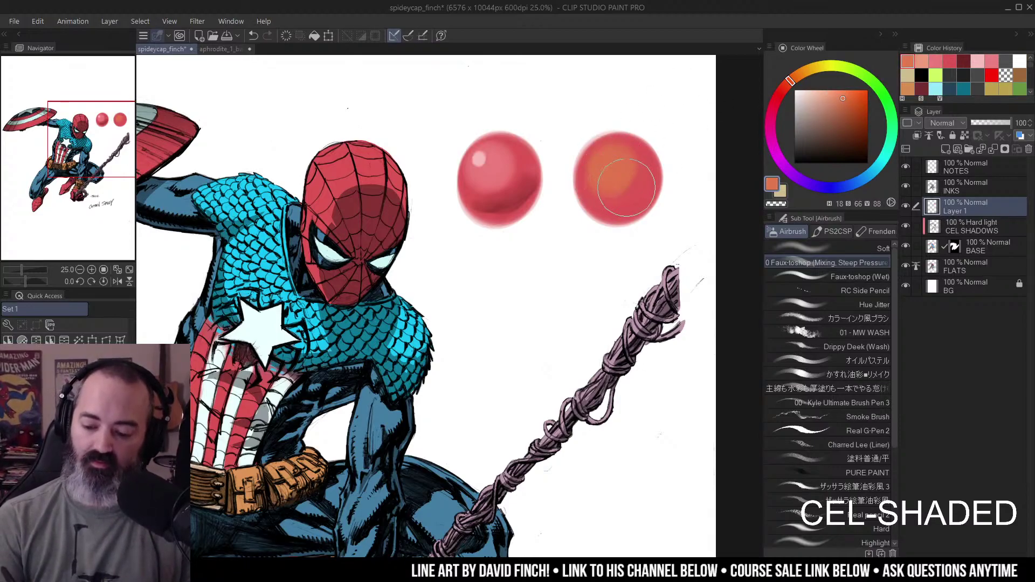
- Paint a small highlight on the second ball in pale yellow-orange (H 39, S 43, V 95)
{"action": "left_click_drag", "start_coordinate": [799, 83], "coordinate": [809, 69]}
{"action": "left_click", "coordinate": [826, 93]}
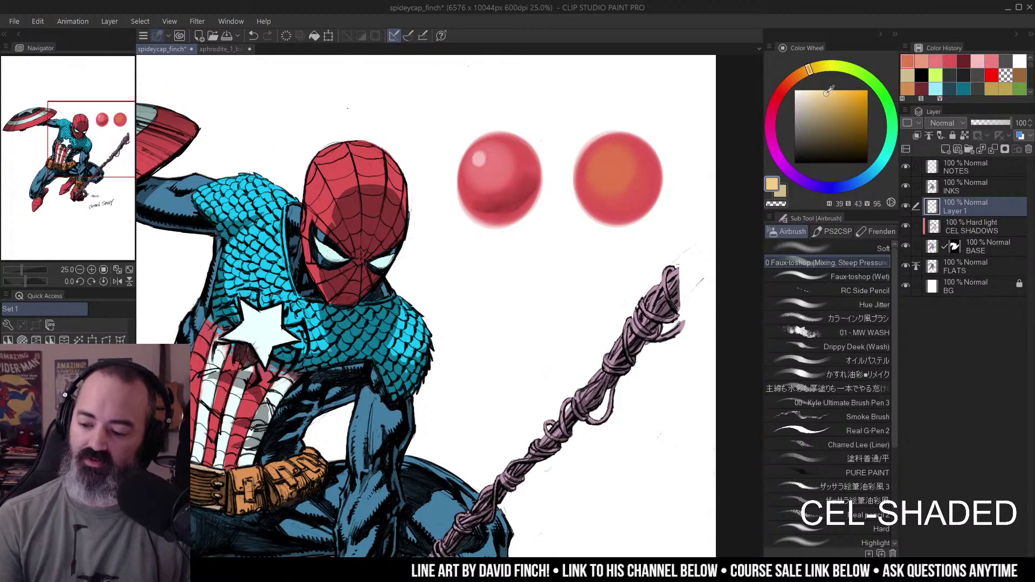
{"action": "left_click_drag", "start_coordinate": [601, 157], "coordinate": [612, 162]}
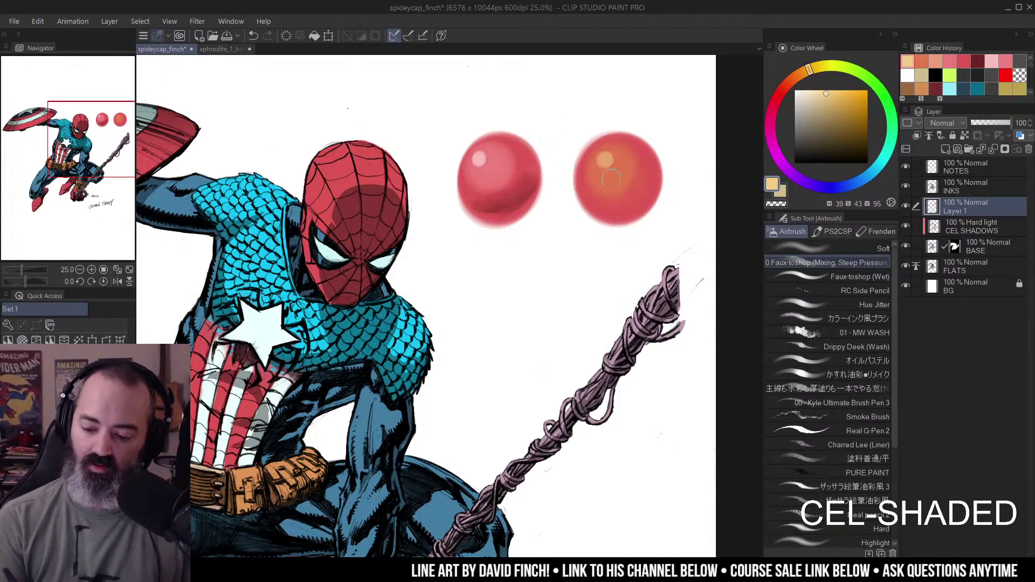
- Lasso both demonstration balls on Layer 1, delete them, deselect and reselect the CEL SHADOWS layer
{"action": "left_click", "coordinate": [623, 188], "text": "alt"}
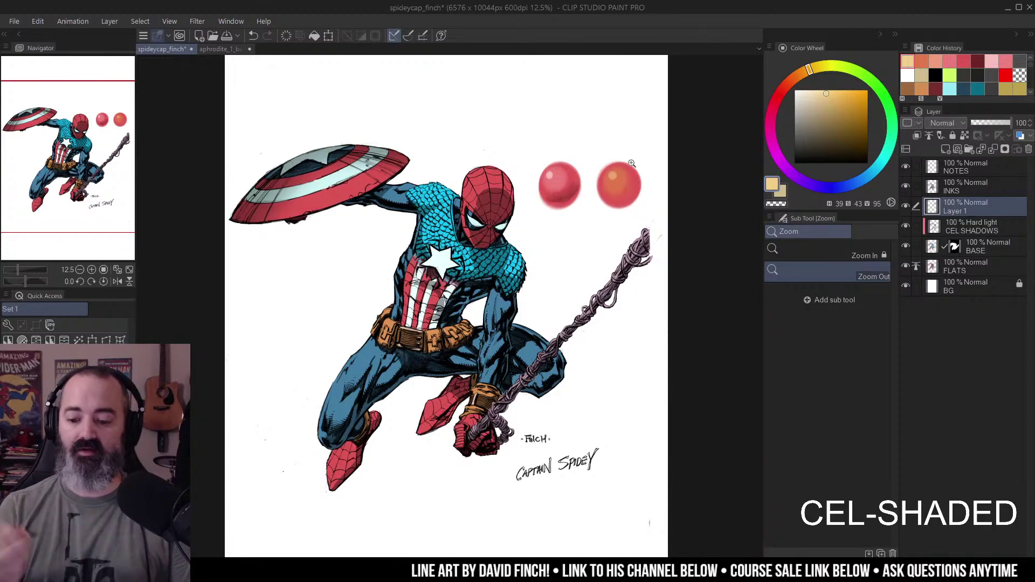
{"action": "left_click", "coordinate": [619, 191]}
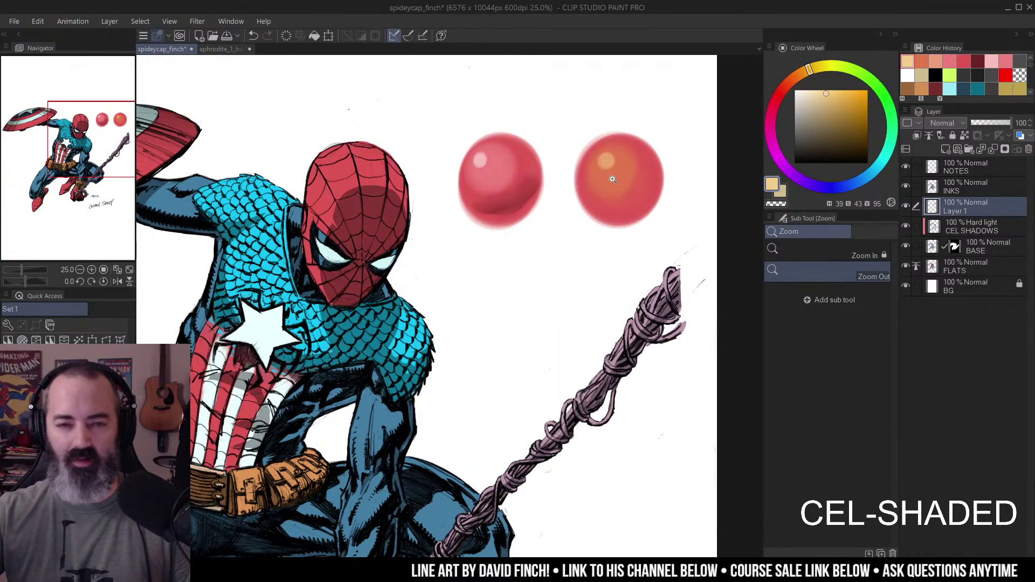
{"action": "key", "text": "m"}
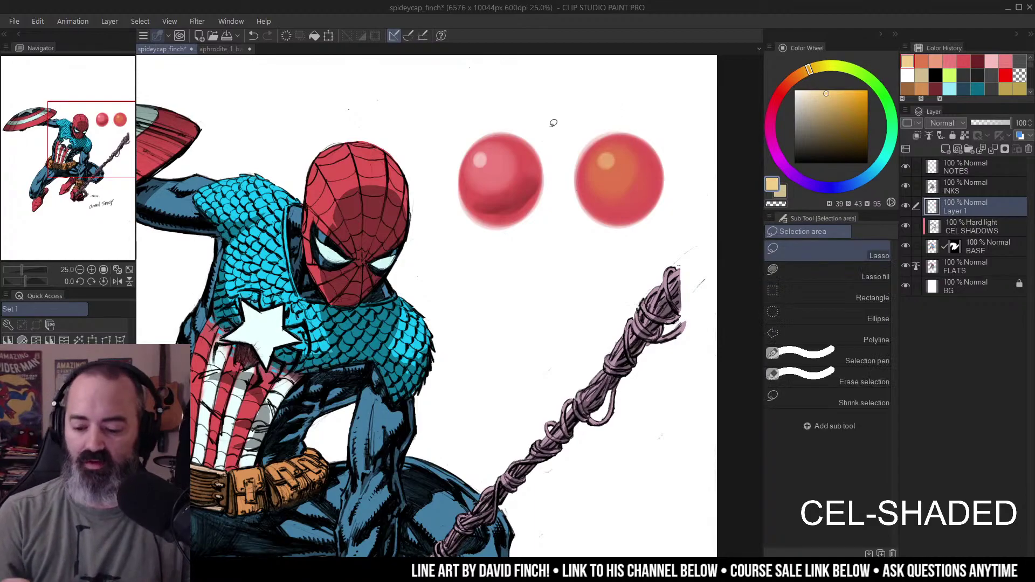
{"action": "mouse_move", "coordinate": [531, 94]}
{"action": "left_mouse_down"}
{"action": "mouse_move", "coordinate": [490, 223]}
{"action": "mouse_move", "coordinate": [596, 96]}
{"action": "mouse_move", "coordinate": [563, 99]}
{"action": "left_mouse_up"}
{"action": "key", "text": "Delete"}
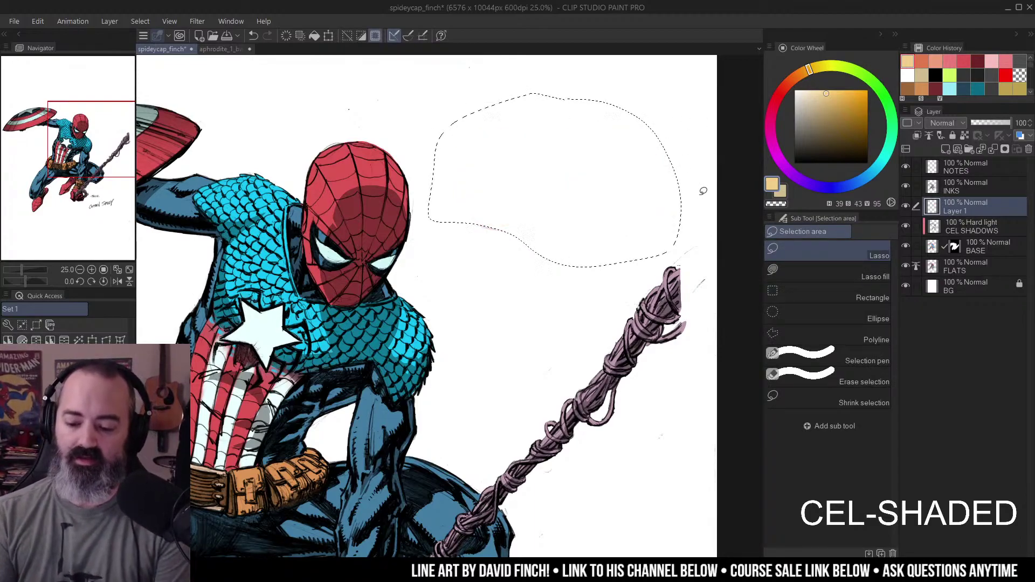
{"action": "left_click", "coordinate": [487, 240], "text": "alt"}
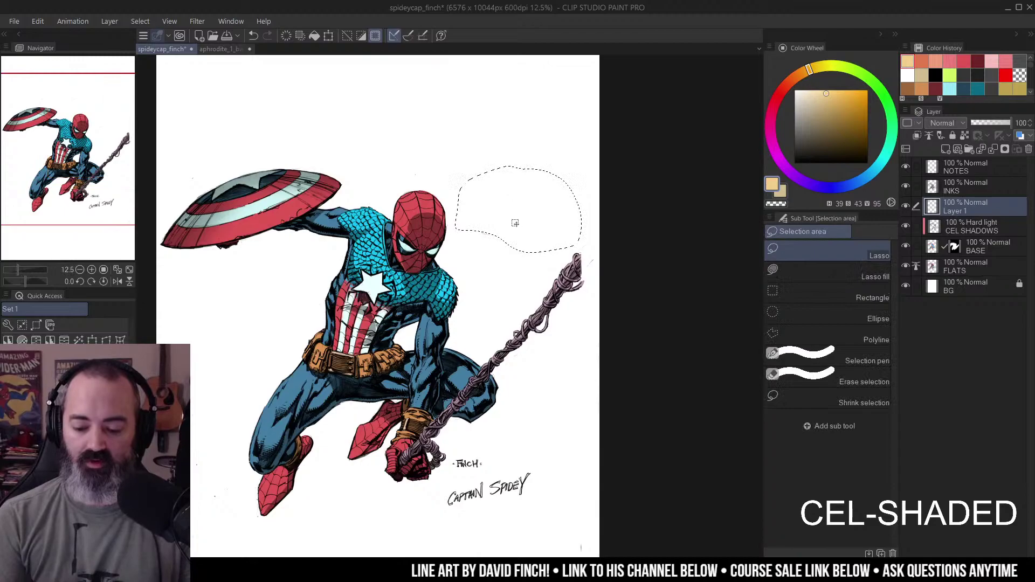
{"action": "left_click_drag", "start_coordinate": [501, 212], "coordinate": [646, 171]}
{"action": "key", "text": "ctrl+d"}
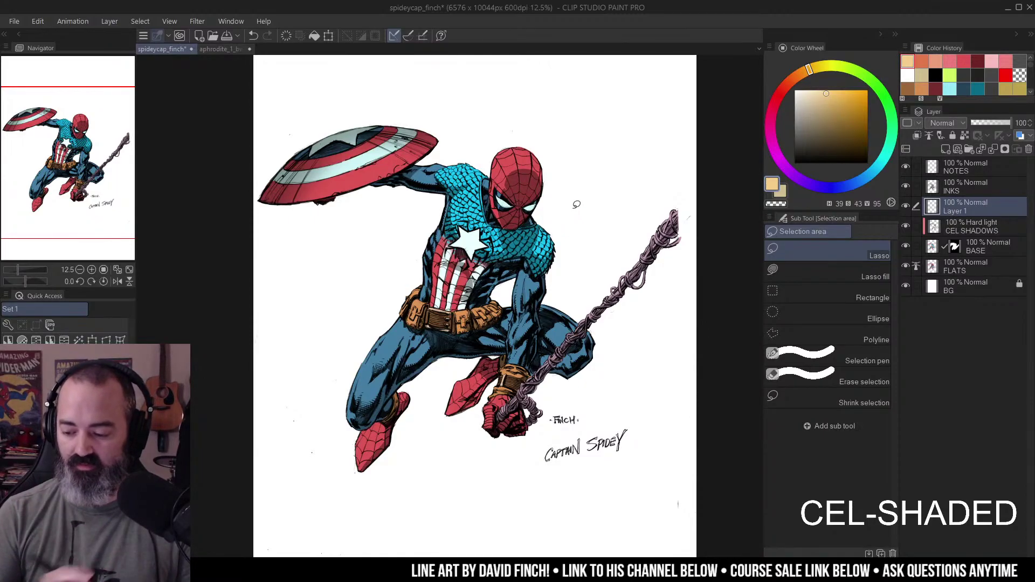
{"action": "left_click", "coordinate": [966, 227]}
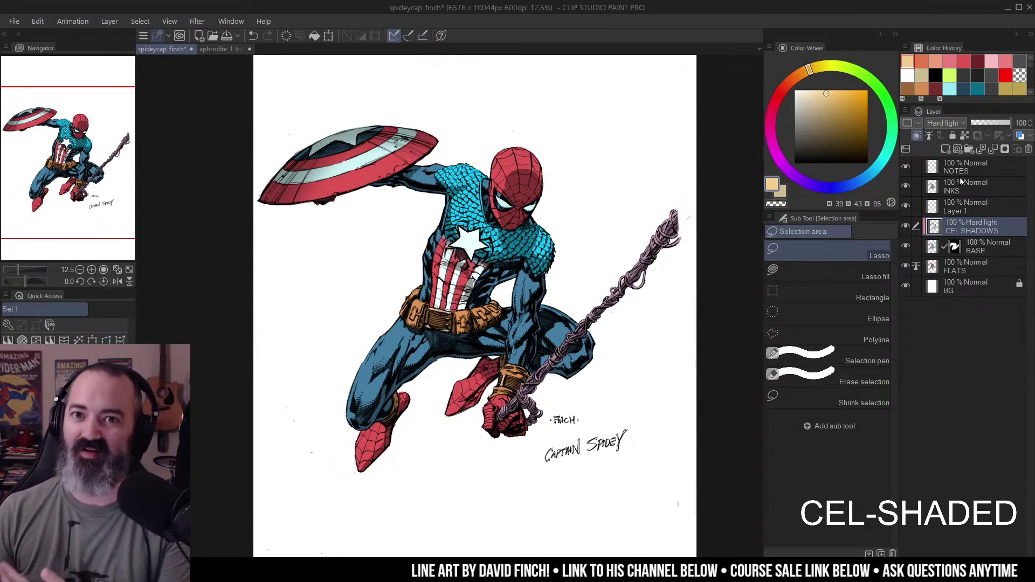
- Raise the CEL SHADOWS layer's Luminosity by 21 and check the shadows and base colours in isolation, restoring all layers
{"action": "scroll", "coordinate": [566, 215], "scroll_direction": "down", "scroll_amount": 1}
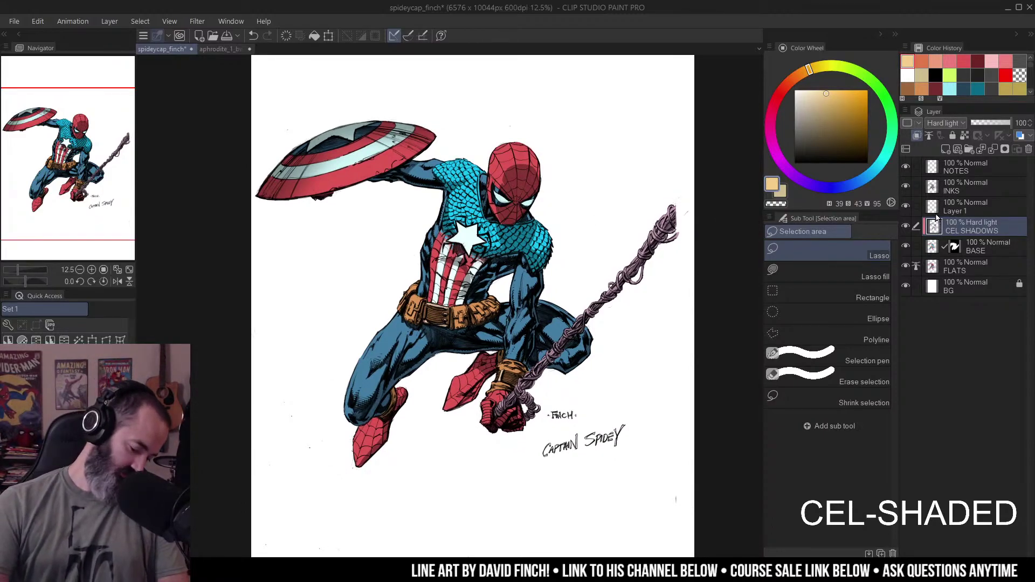
{"action": "key", "text": "ctrl+u"}
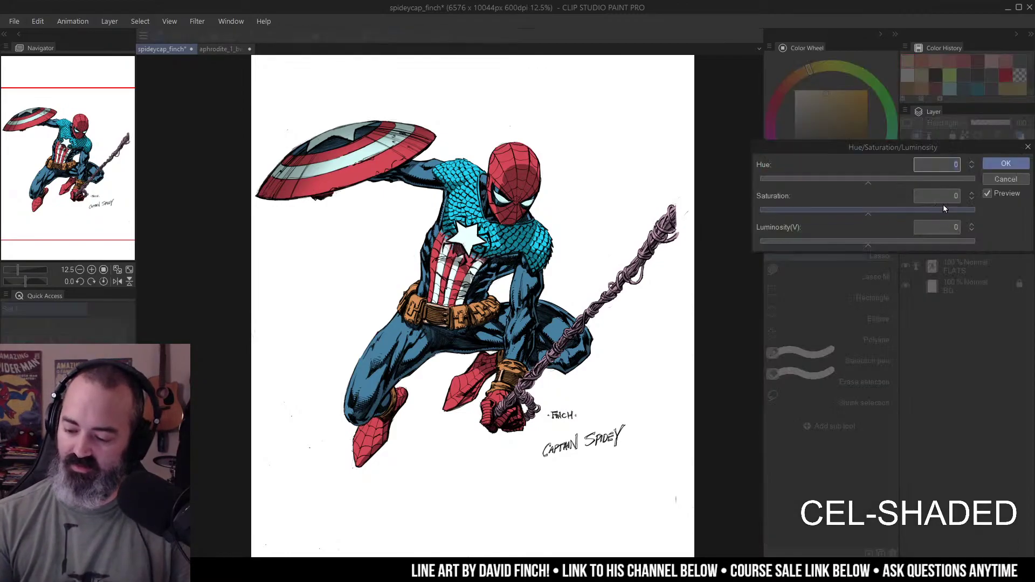
{"action": "left_click_drag", "start_coordinate": [869, 241], "coordinate": [893, 242]}
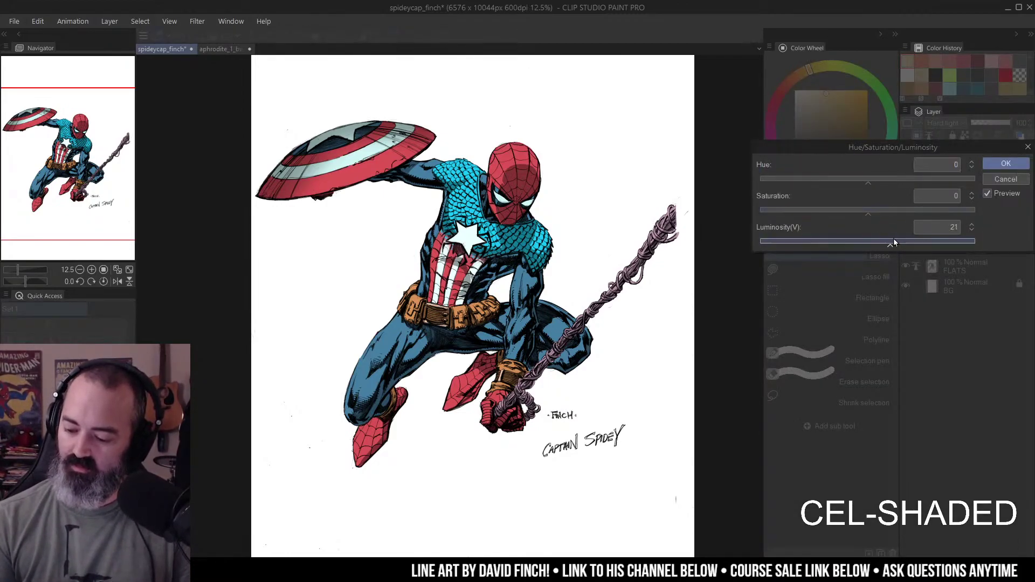
{"action": "left_click", "coordinate": [1004, 163]}
{"action": "left_click", "coordinate": [908, 228], "text": "alt"}
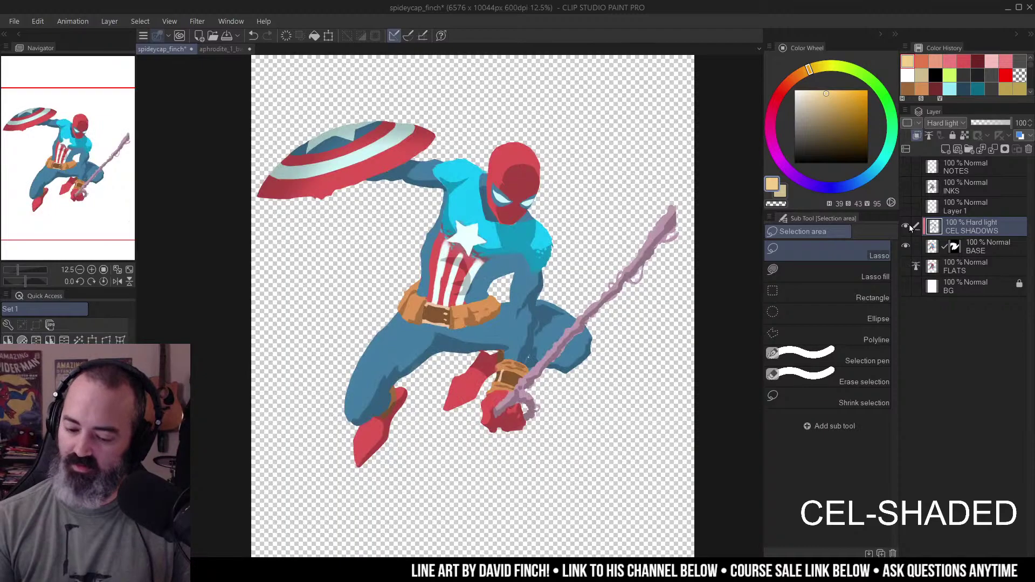
{"action": "left_click", "coordinate": [908, 229], "text": "alt"}
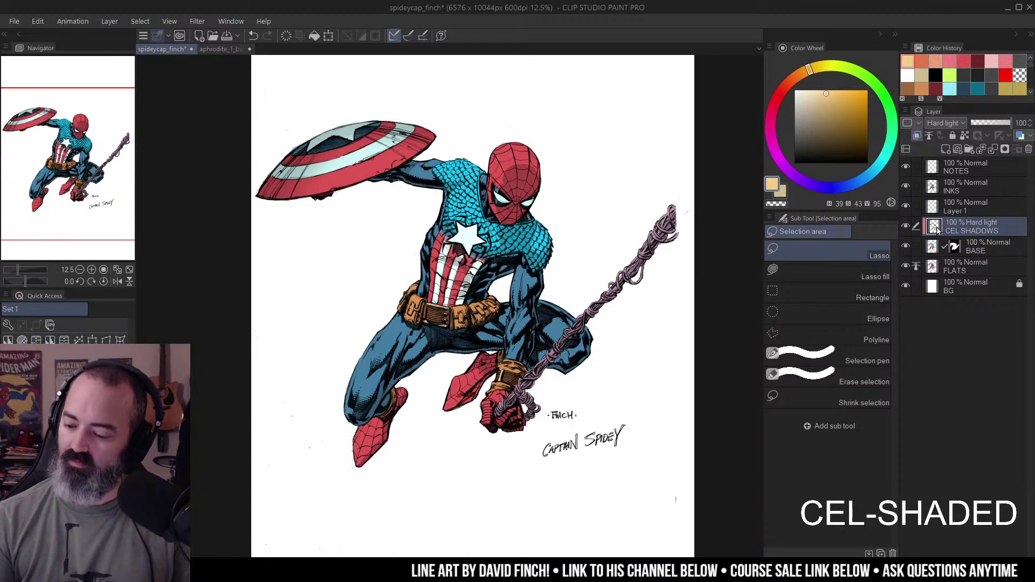
- Undo the layer colour effect on CEL SHADOWS, try Hue 83 and Saturation 66 on it, and compare by undoing and redoing
{"action": "left_click", "coordinate": [938, 229]}
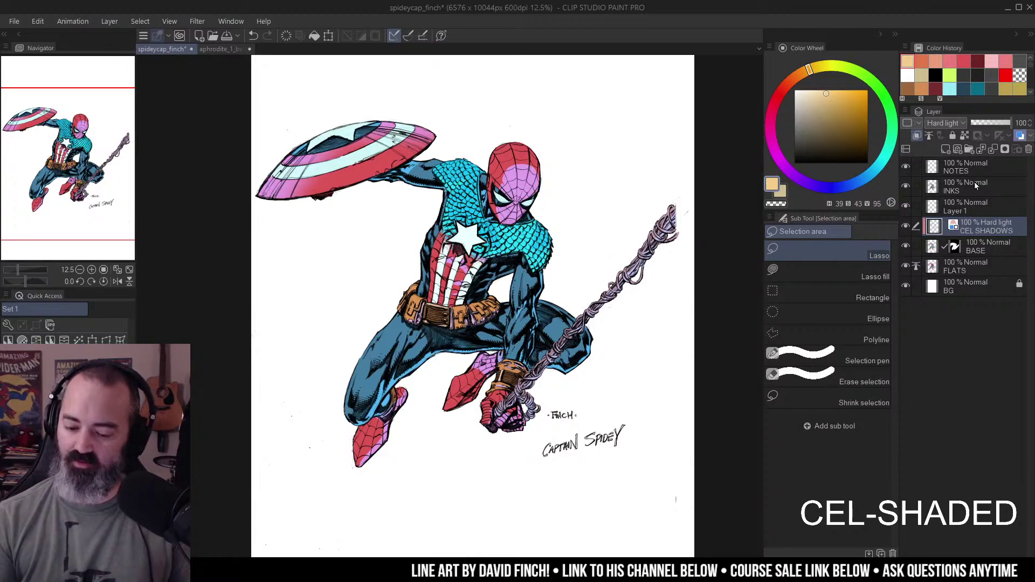
{"action": "key", "text": "ctrl+z"}
{"action": "key", "text": "ctrl+u"}
{"action": "left_click", "coordinate": [940, 210]}
{"action": "left_click", "coordinate": [917, 178]}
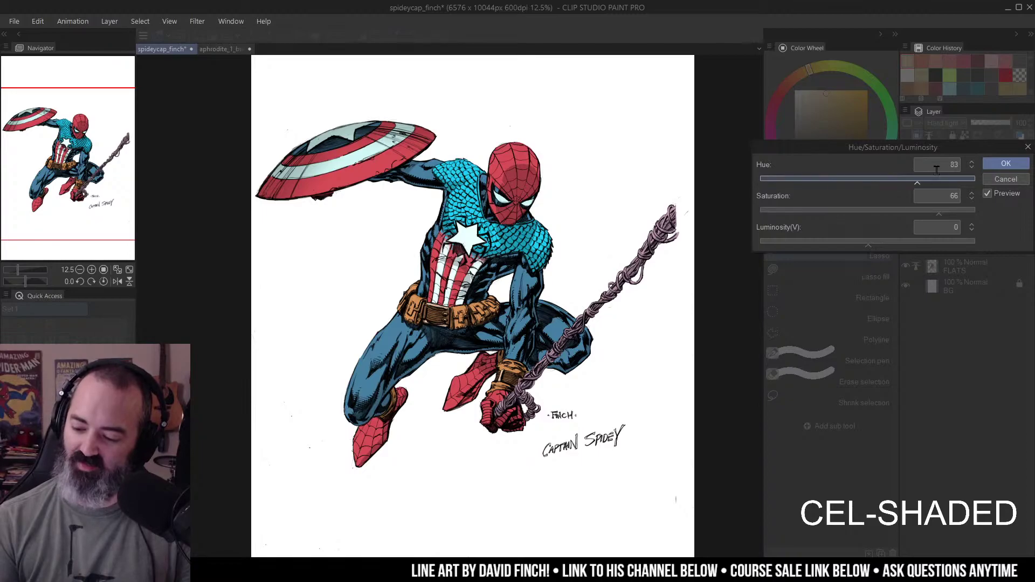
{"action": "left_click", "coordinate": [1006, 163]}
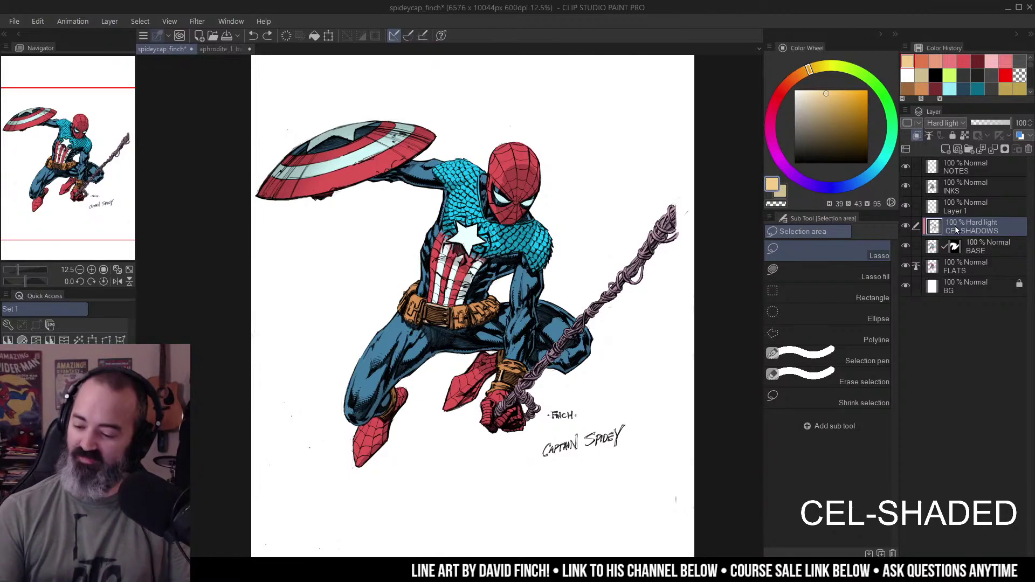
{"action": "key", "text": "ctrl+z"}
{"action": "key", "text": "ctrl+y"}
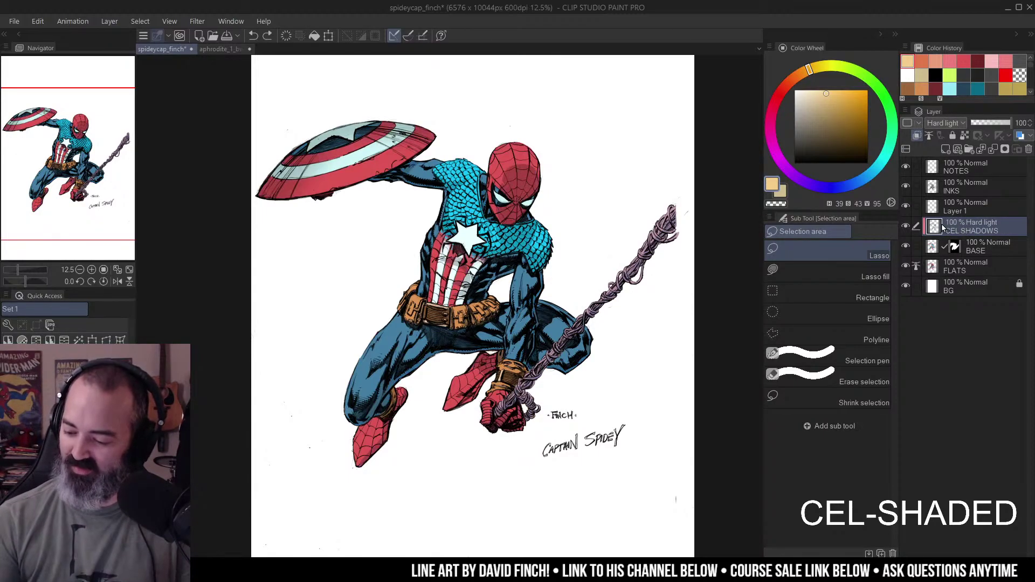
- Fill the shadows on CEL SHADOWS with a slightly warm mid grey (H 39, S 8, V 49) and compare the result
{"action": "left_click", "coordinate": [804, 124]}
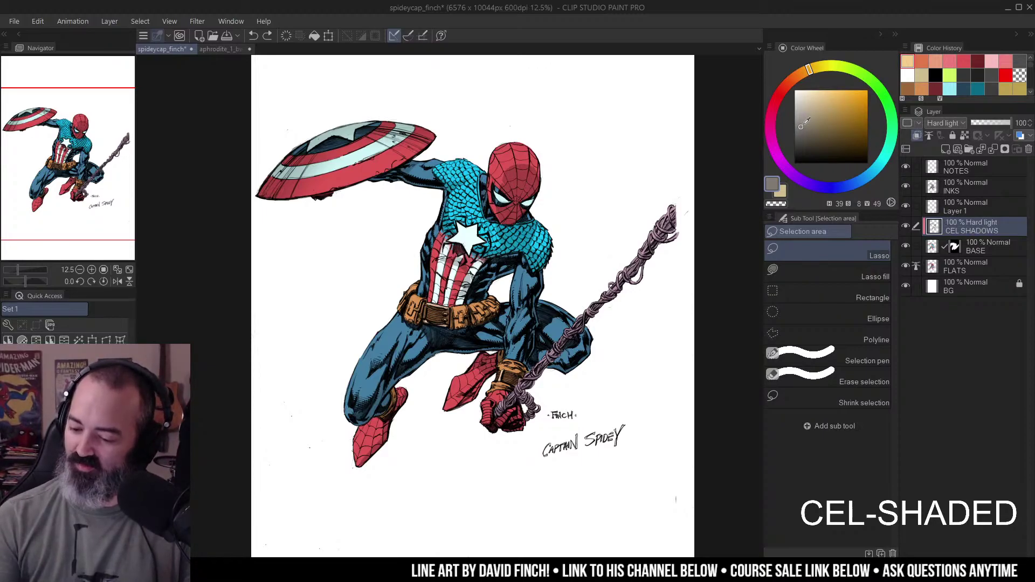
{"action": "key", "text": "g"}
{"action": "left_click", "coordinate": [535, 182]}
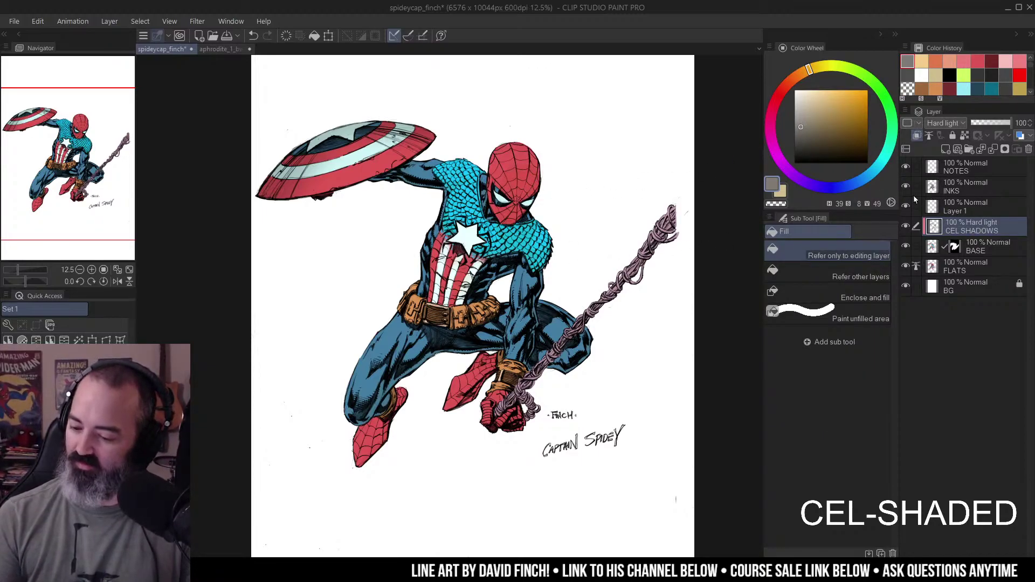
{"action": "left_click", "coordinate": [907, 226], "text": "alt"}
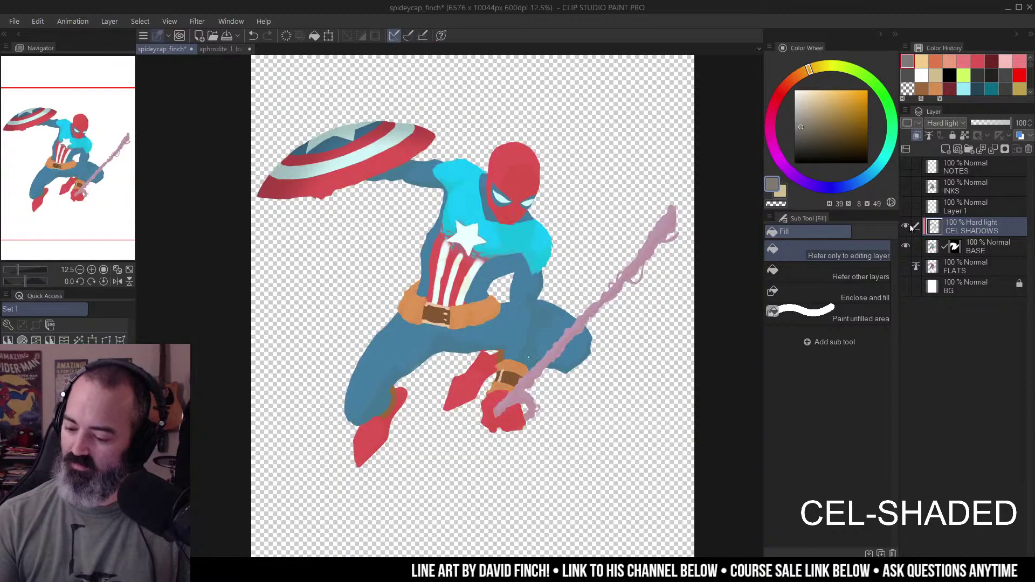
{"action": "left_click", "coordinate": [907, 227], "text": "alt"}
{"action": "key", "text": "ctrl+z"}
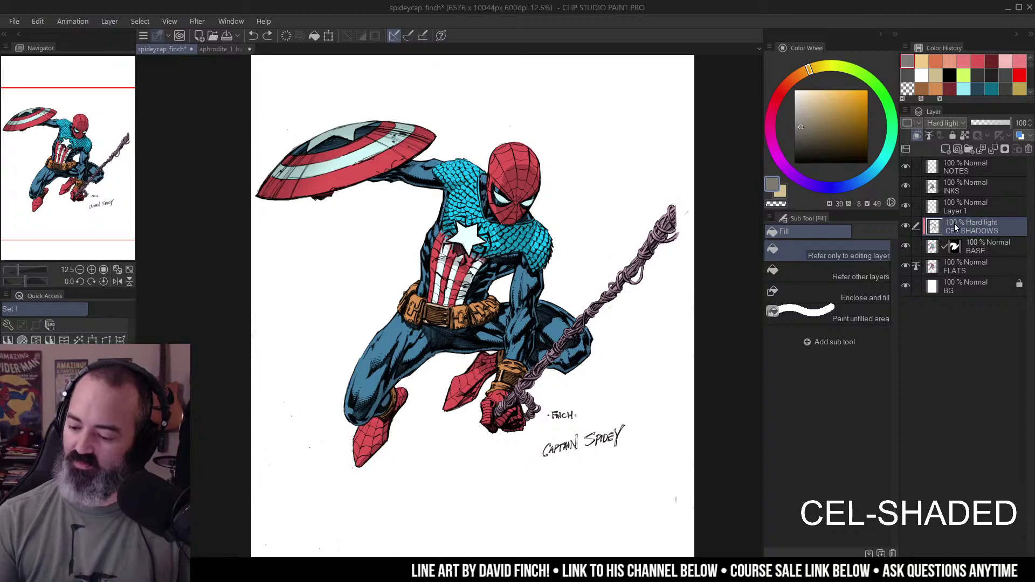
{"action": "key", "text": "ctrl+y"}
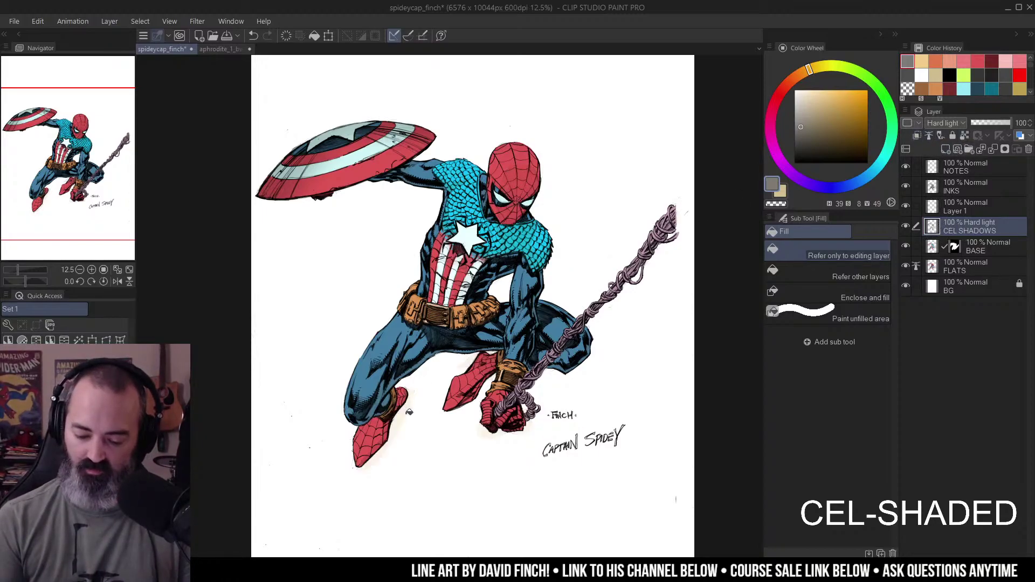
- Darken the CEL SHADOWS layer with Luminosity -34 and clip it to the layer below
{"action": "key", "text": "ctrl+u"}
{"action": "left_click", "coordinate": [832, 246]}
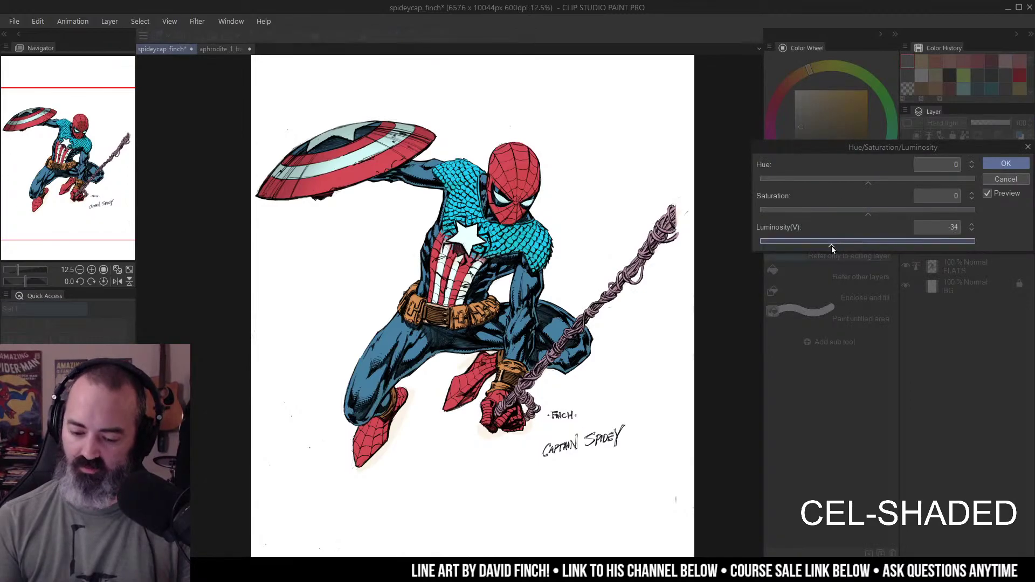
{"action": "left_click", "coordinate": [1007, 164]}
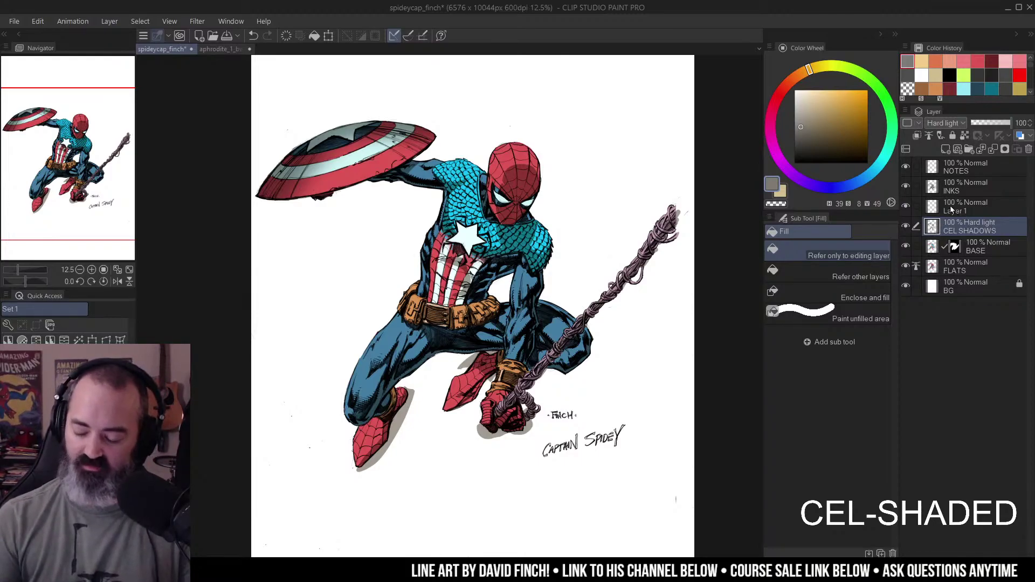
{"action": "left_click", "coordinate": [917, 136]}
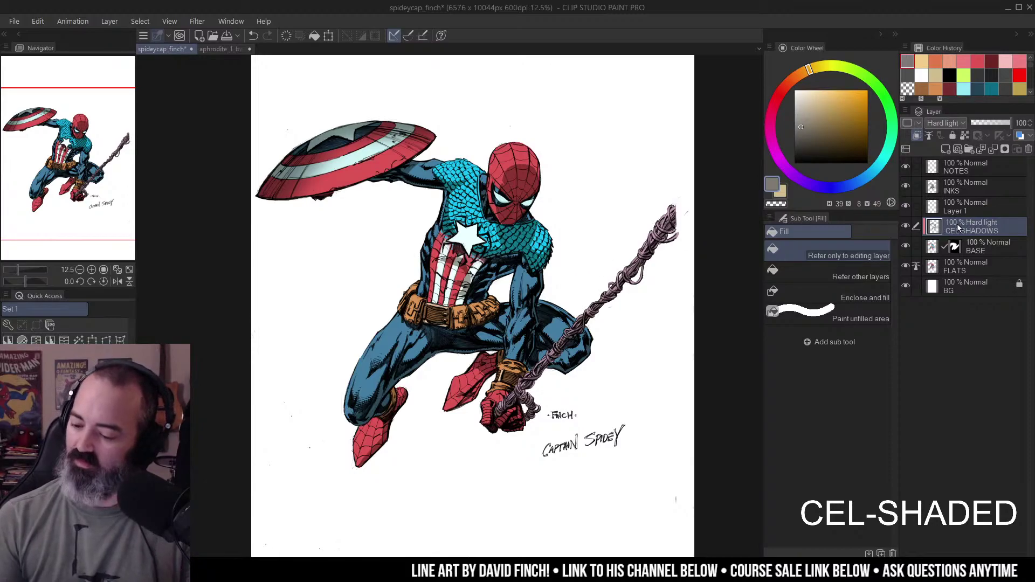
- Set the drawing colour to a slightly warm mid grey (H 39, S 6, V 50) and return to the Lasso
{"action": "key", "text": "/"}
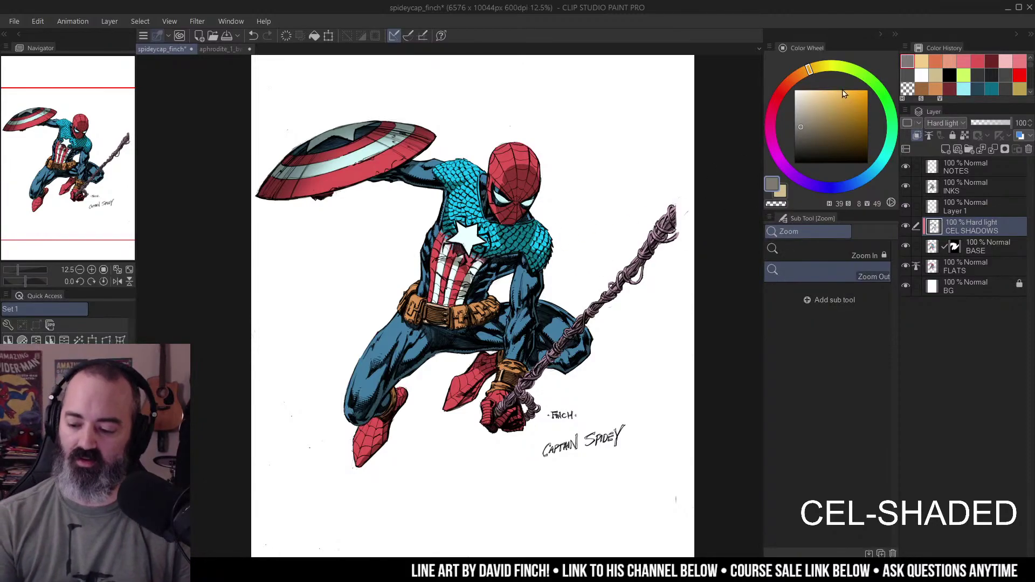
{"action": "left_click", "coordinate": [801, 124]}
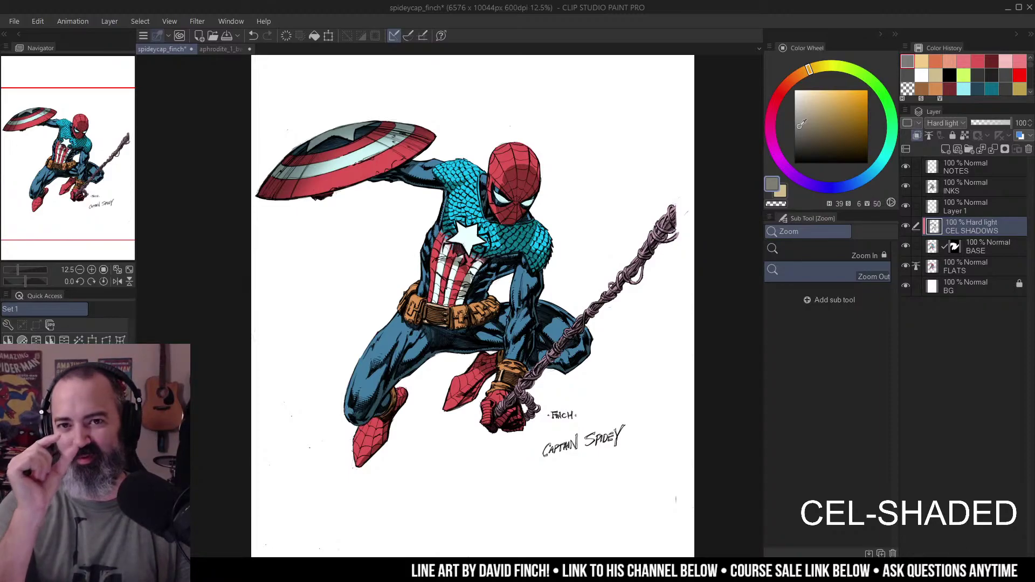
{"action": "key", "text": "m"}
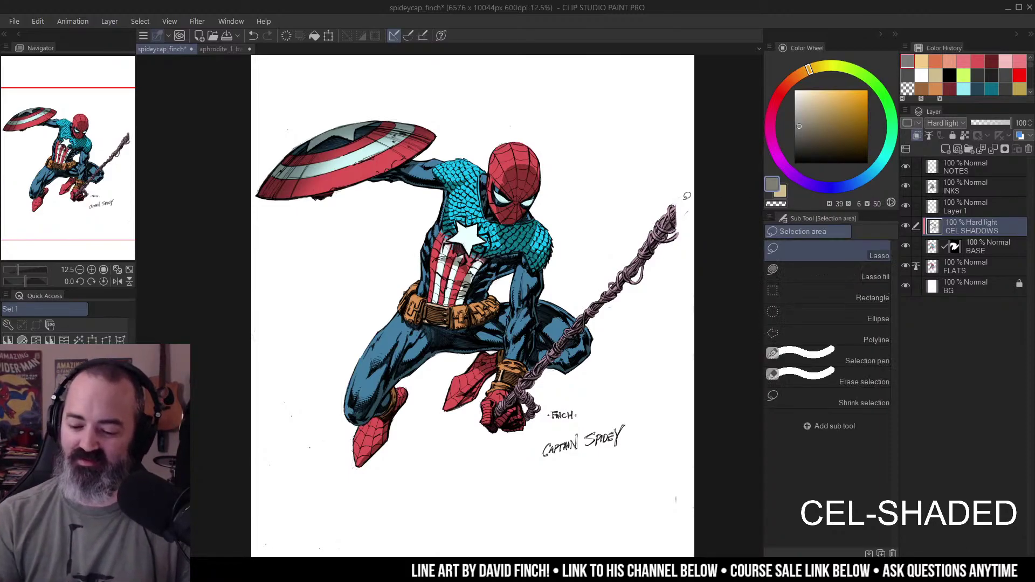
- Try Hue 82 and Saturation 31 on the CEL SHADOWS layer as a preview, and cancel the adjustment
{"action": "key", "text": "ctrl+u"}
{"action": "left_click_drag", "start_coordinate": [740, 159], "coordinate": [799, 139]}
{"action": "left_click_drag", "start_coordinate": [726, 204], "coordinate": [766, 204]}
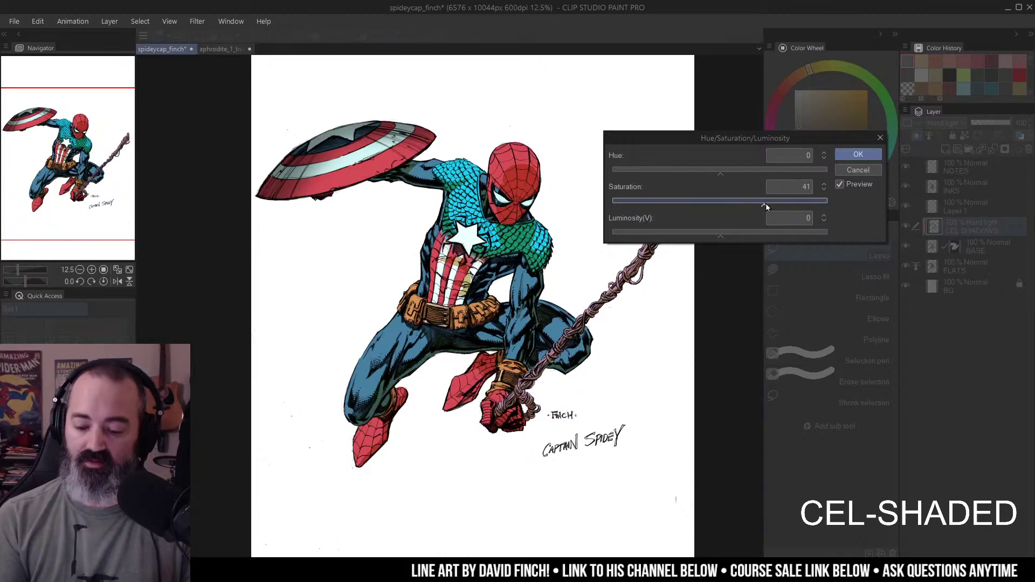
{"action": "left_click_drag", "start_coordinate": [766, 203], "coordinate": [753, 202]}
{"action": "left_click_drag", "start_coordinate": [721, 171], "coordinate": [769, 173]}
{"action": "left_click_drag", "start_coordinate": [739, 235], "coordinate": [711, 249]}
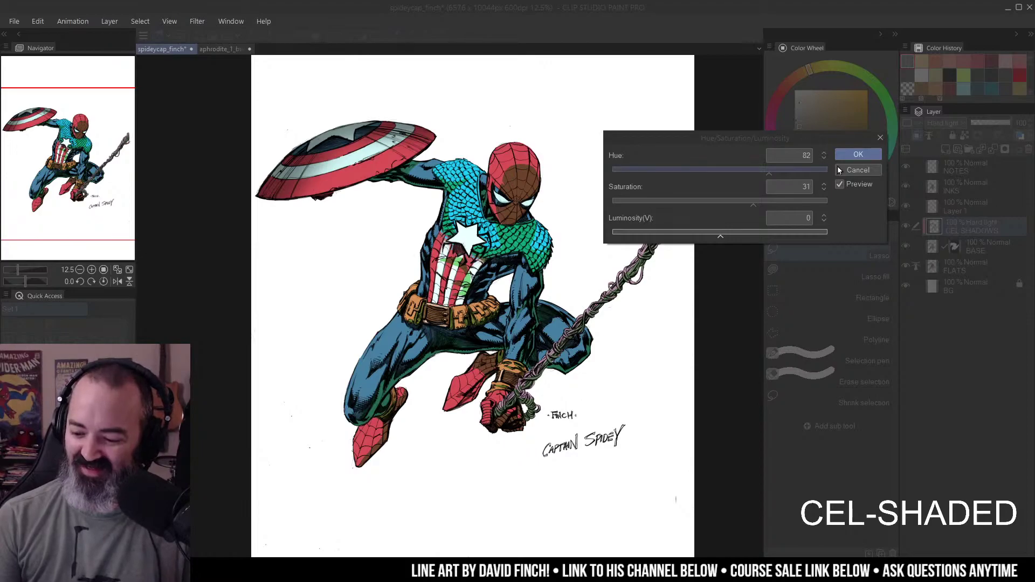
{"action": "left_click", "coordinate": [855, 170]}
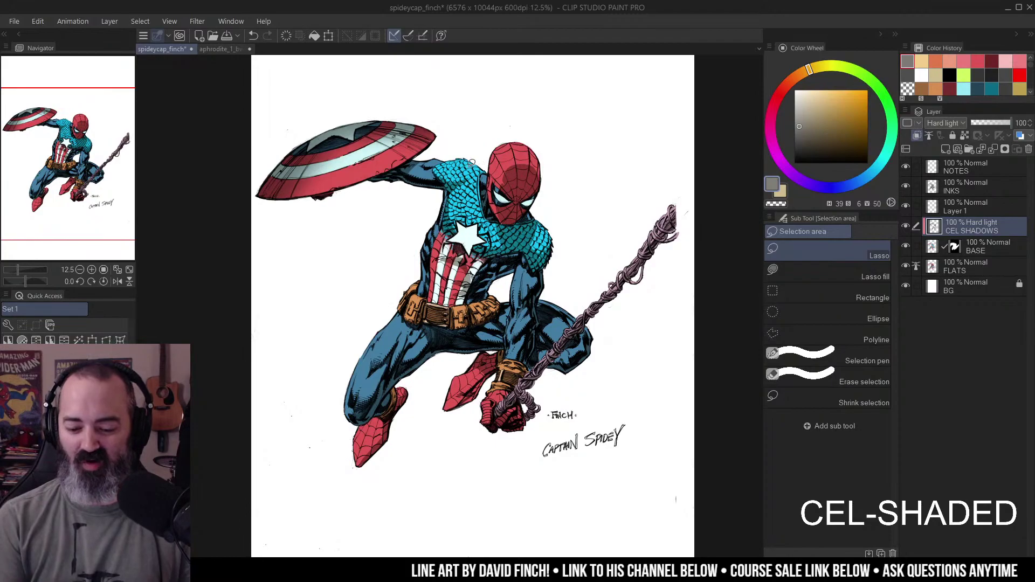
- Try an airbrush stroke in the mid grey on the CEL SHADOWS layer and undo it
{"action": "key", "text": "b"}
{"action": "key", "text": "ctrl+z"}
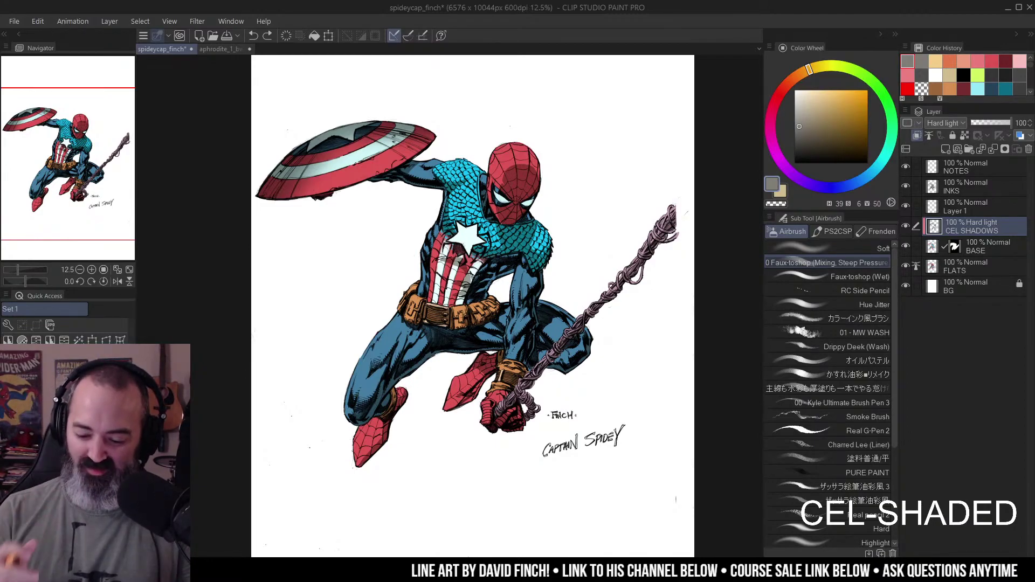
{"action": "left_click_drag", "start_coordinate": [530, 215], "coordinate": [532, 196]}
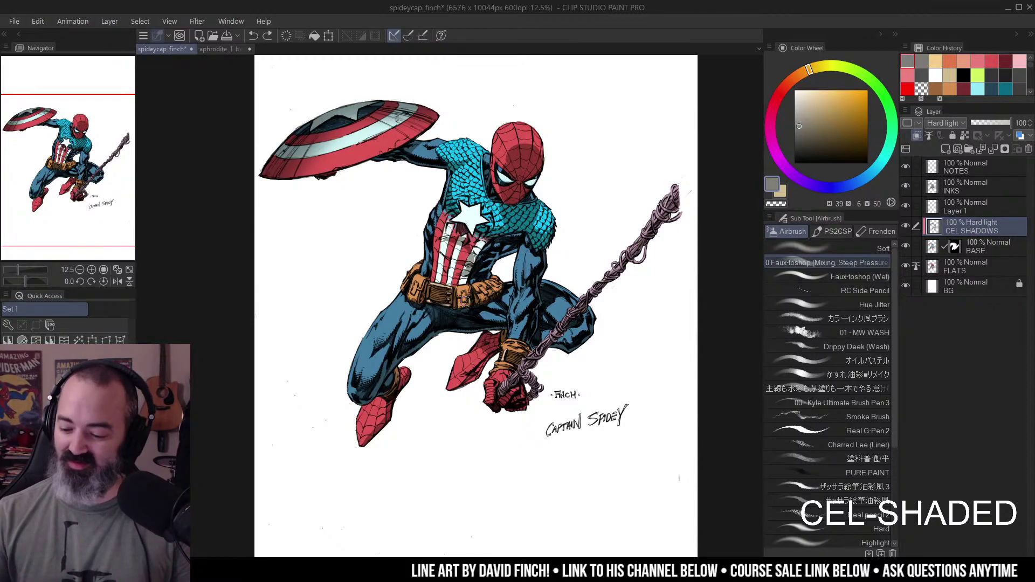
- Try Hue 102 and Saturation 22 on the CEL SHADOWS layer as a preview, and cancel the adjustment
{"action": "key", "text": "m"}
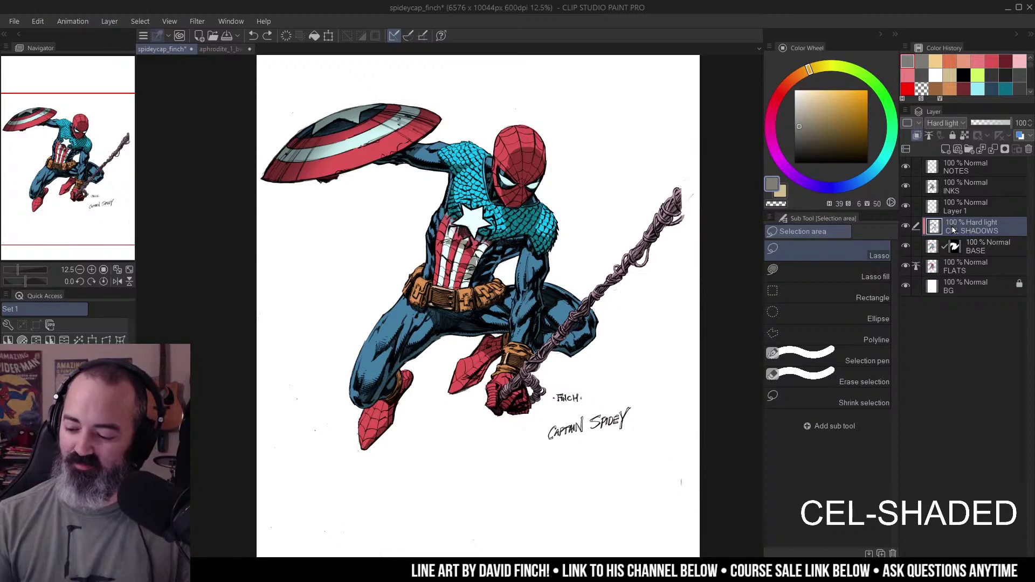
{"action": "key", "text": "ctrl+u"}
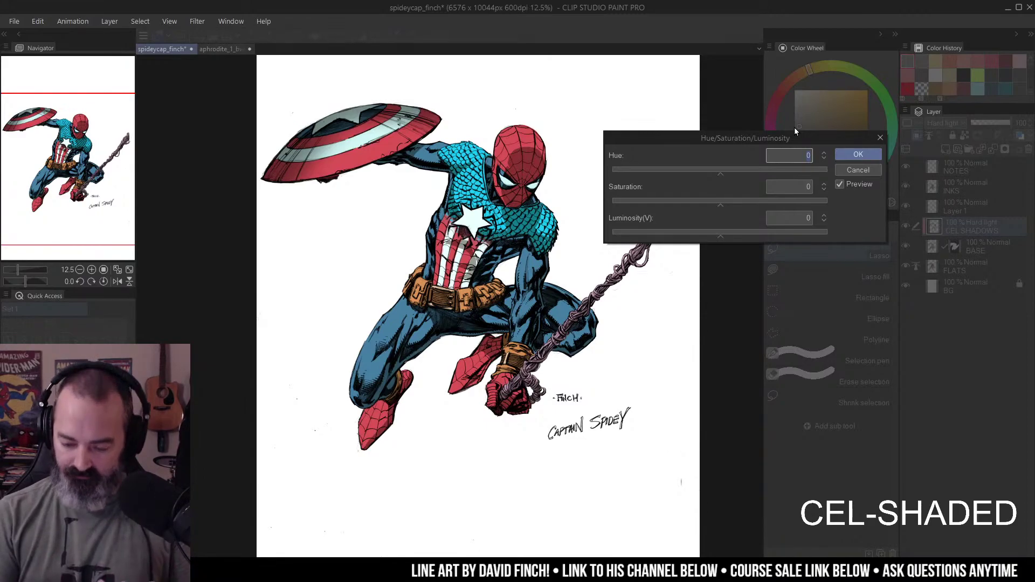
{"action": "left_click", "coordinate": [739, 203]}
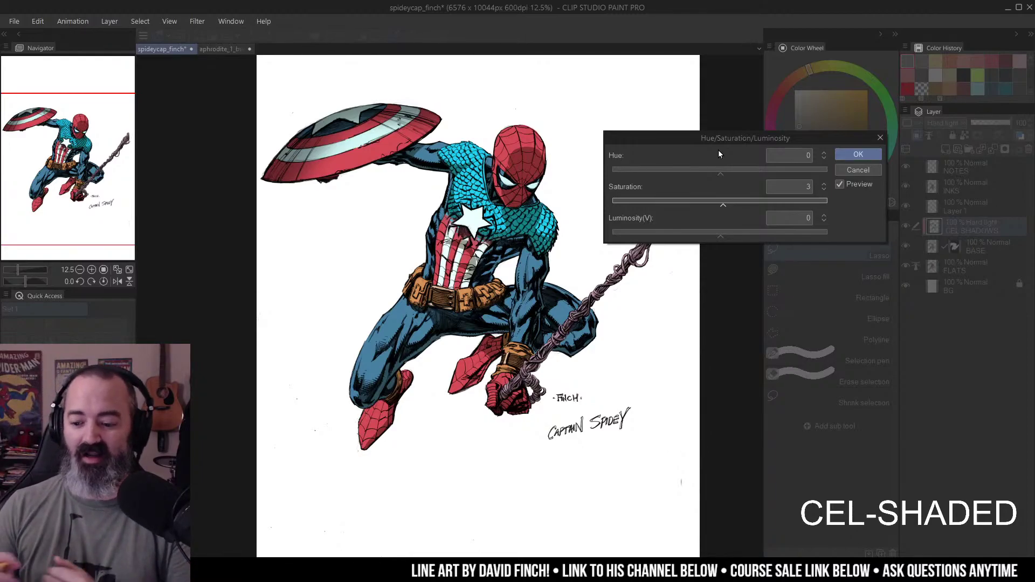
{"action": "left_click_drag", "start_coordinate": [730, 201], "coordinate": [753, 170]}
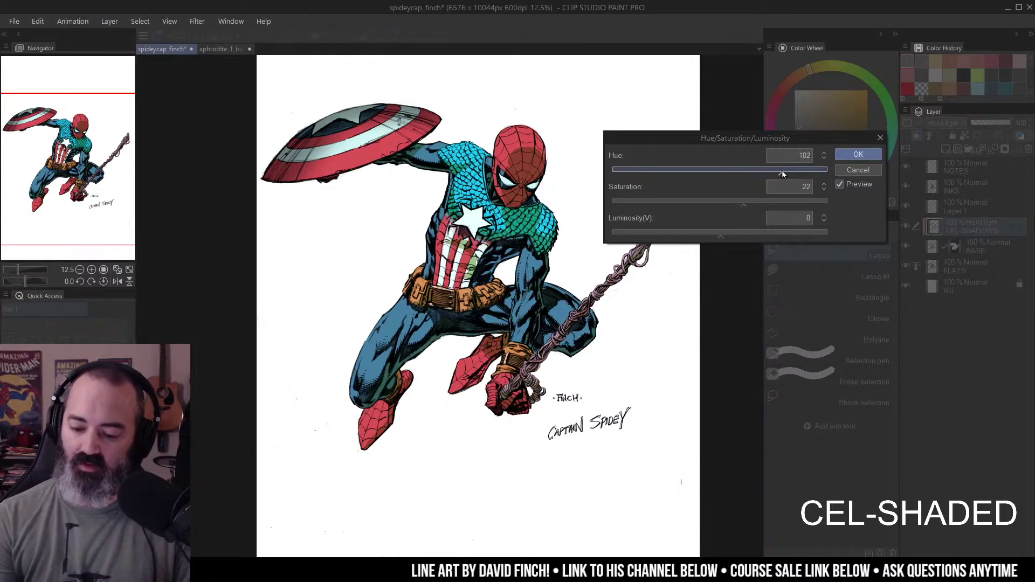
{"action": "left_click", "coordinate": [864, 168]}
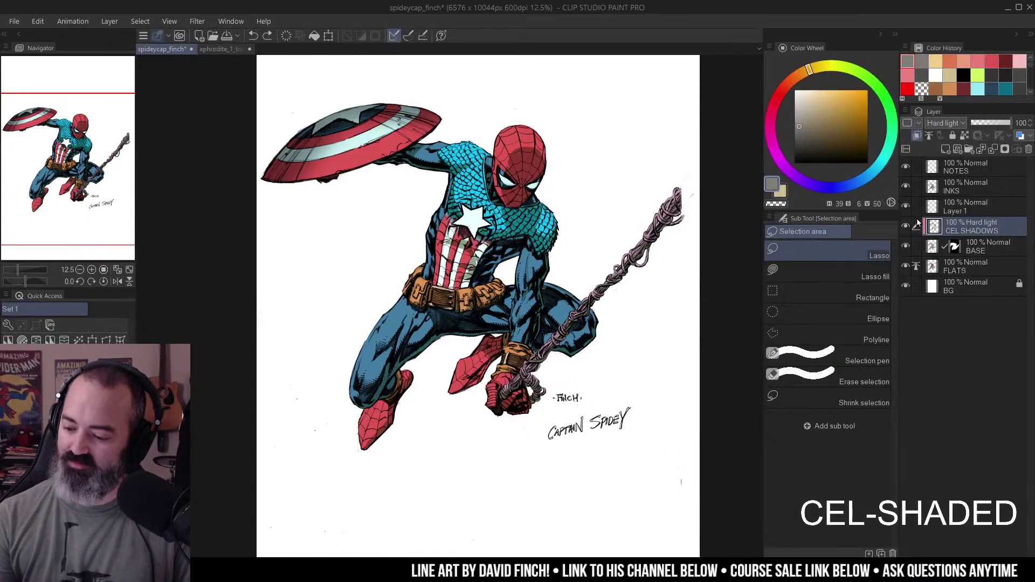
- Unclip the CEL SHADOWS layer and show it alone with all other layers hidden
{"action": "left_click", "coordinate": [910, 226], "text": "alt"}
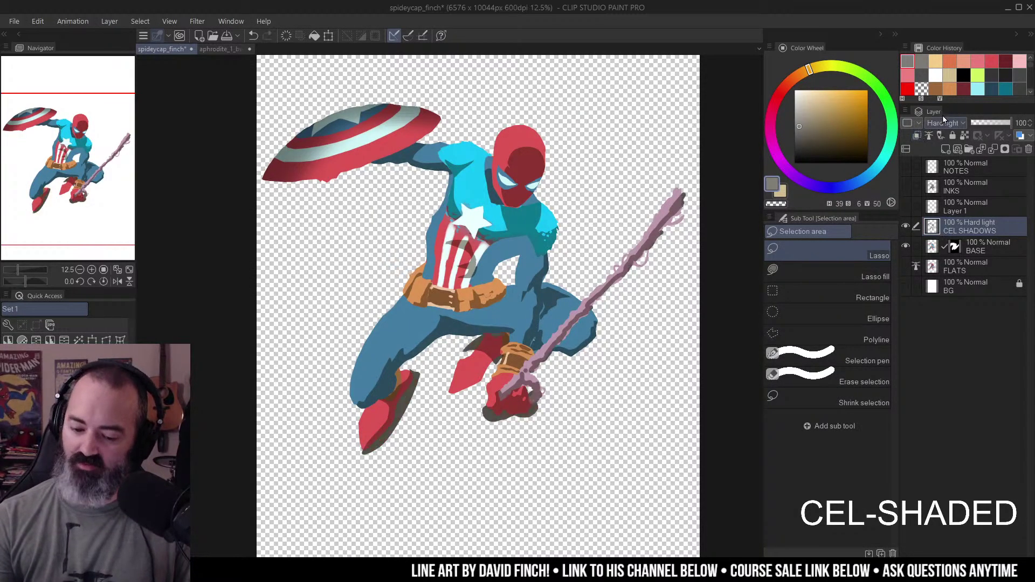
{"action": "left_click", "coordinate": [908, 228], "text": "alt"}
{"action": "left_click", "coordinate": [908, 227], "text": "alt"}
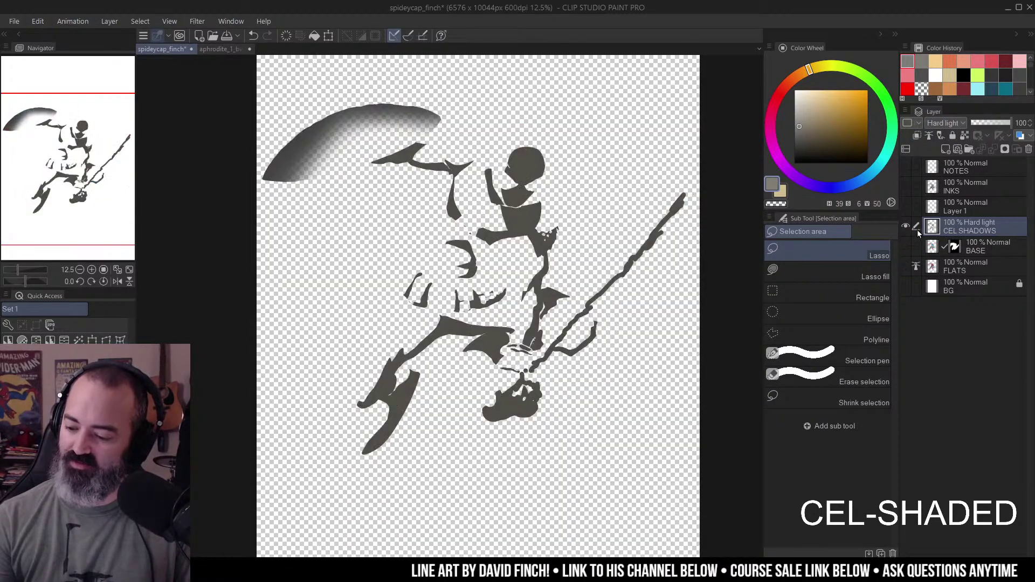
- Recolour the CEL SHADOWS layer with Hue/Saturation/Luminosity at Hue 152 and Saturation 41
{"action": "key", "text": "ctrl+u"}
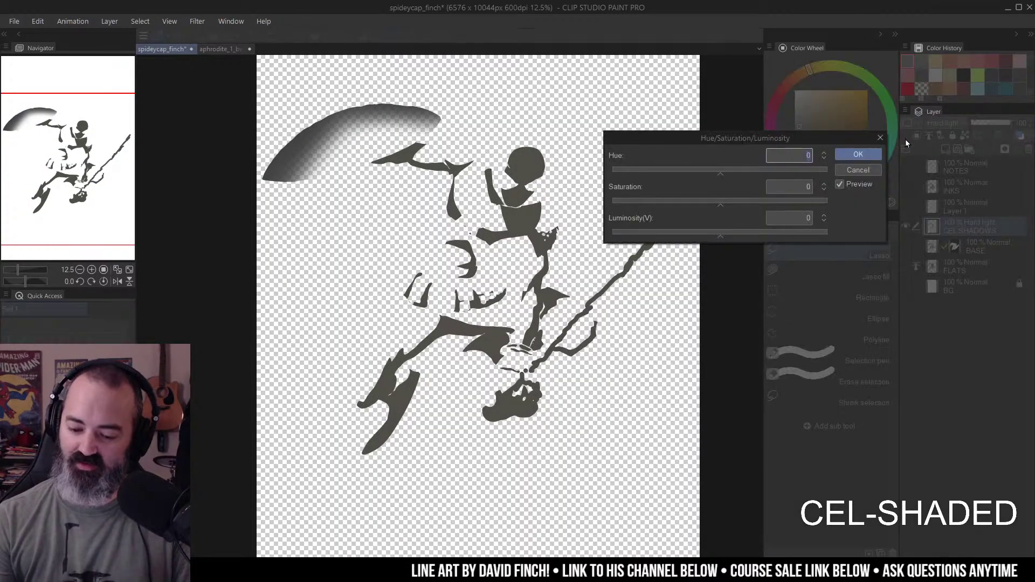
{"action": "left_click", "coordinate": [752, 201]}
{"action": "left_click_drag", "start_coordinate": [757, 169], "coordinate": [810, 169]}
{"action": "left_click", "coordinate": [762, 202]}
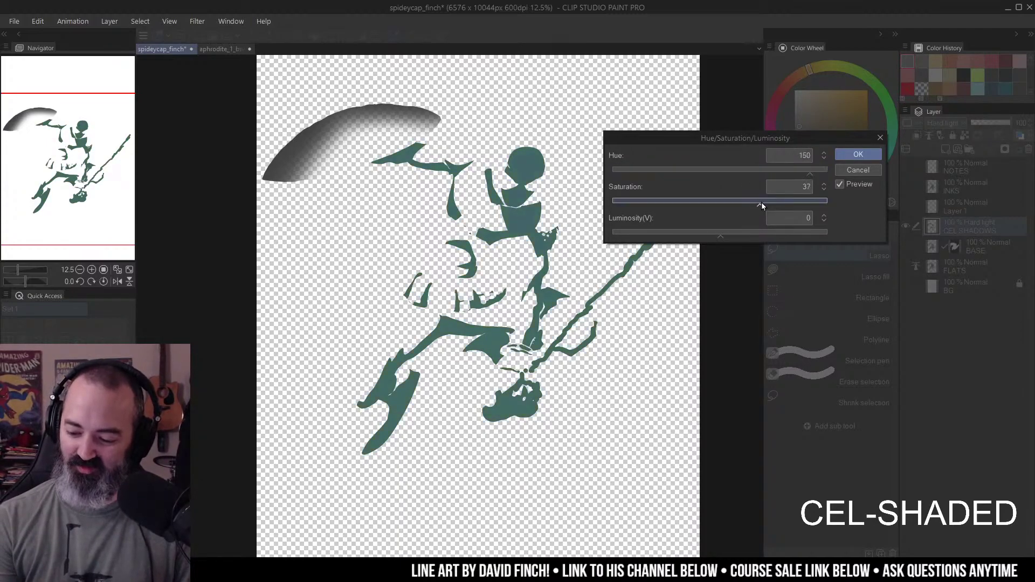
{"action": "left_click_drag", "start_coordinate": [764, 204], "coordinate": [765, 203]}
{"action": "left_click", "coordinate": [812, 170]}
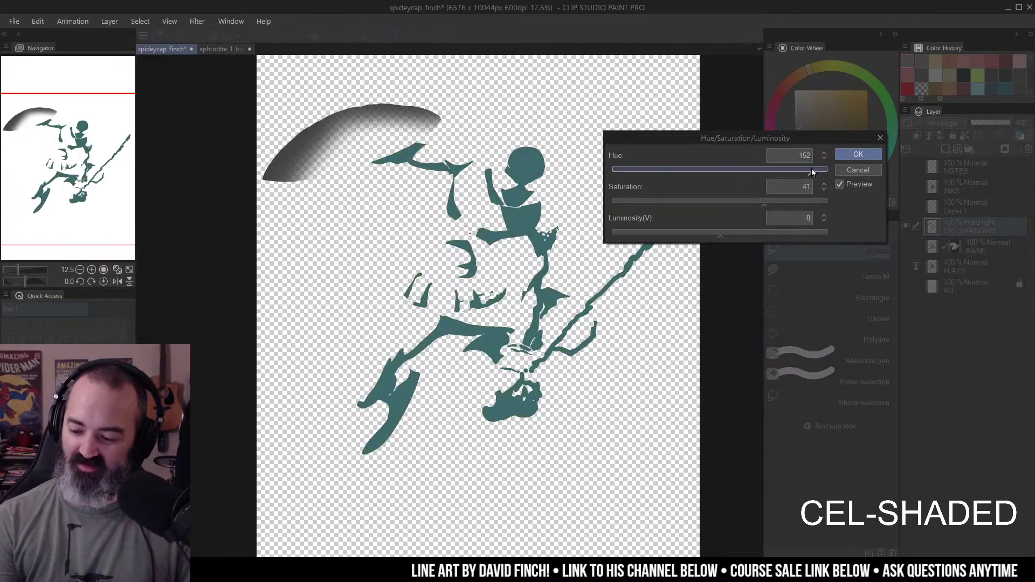
{"action": "left_click", "coordinate": [858, 155]}
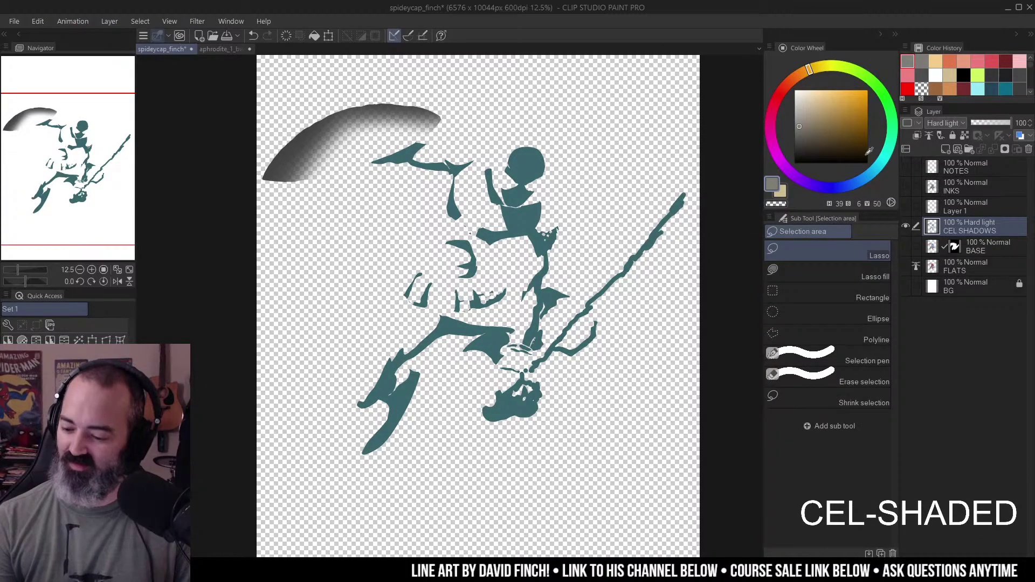
- Show all the layers again and clip the CEL SHADOWS layer to the layer below
{"action": "left_click", "coordinate": [907, 226], "text": "alt"}
{"action": "left_click", "coordinate": [935, 210]}
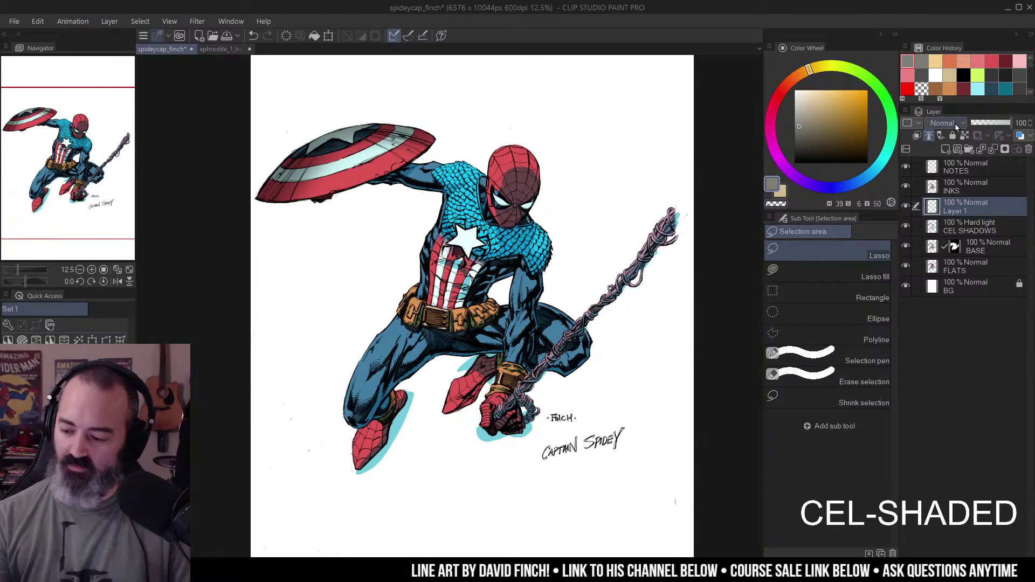
{"action": "left_click", "coordinate": [937, 267]}
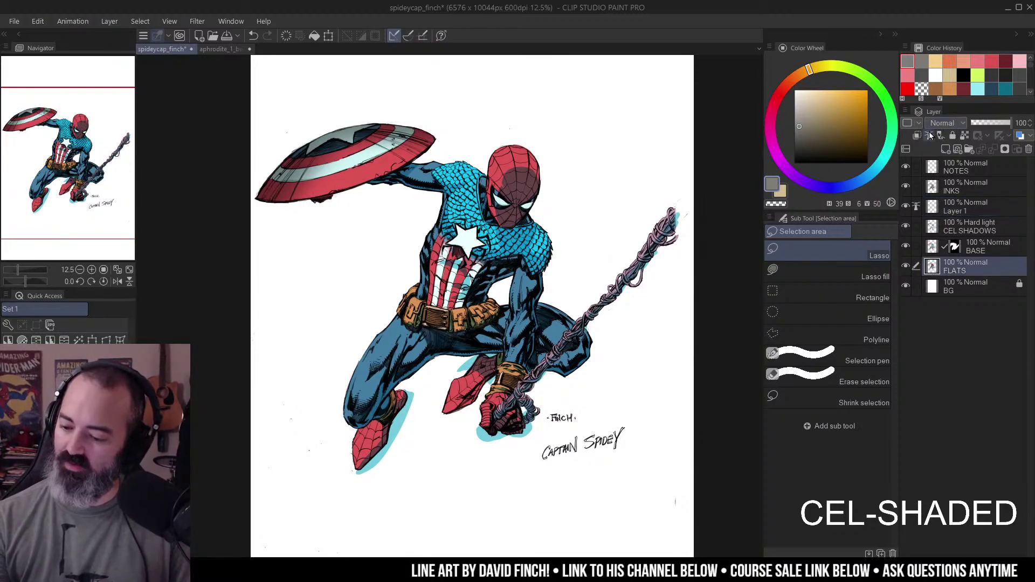
{"action": "left_click", "coordinate": [933, 228]}
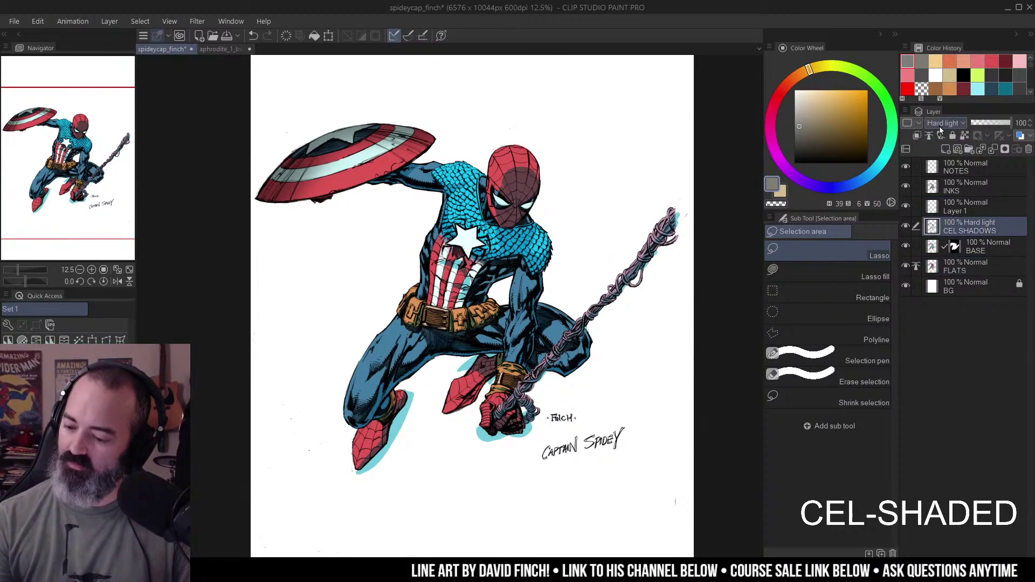
{"action": "left_click", "coordinate": [917, 136]}
- Sample the shadowed and lit reds on Spidey's mask to compare their positions on the colour wheel
{"action": "left_click", "coordinate": [530, 259]}
{"action": "left_click_drag", "start_coordinate": [562, 243], "coordinate": [589, 229]}
{"action": "left_click", "coordinate": [588, 231], "text": "alt"}
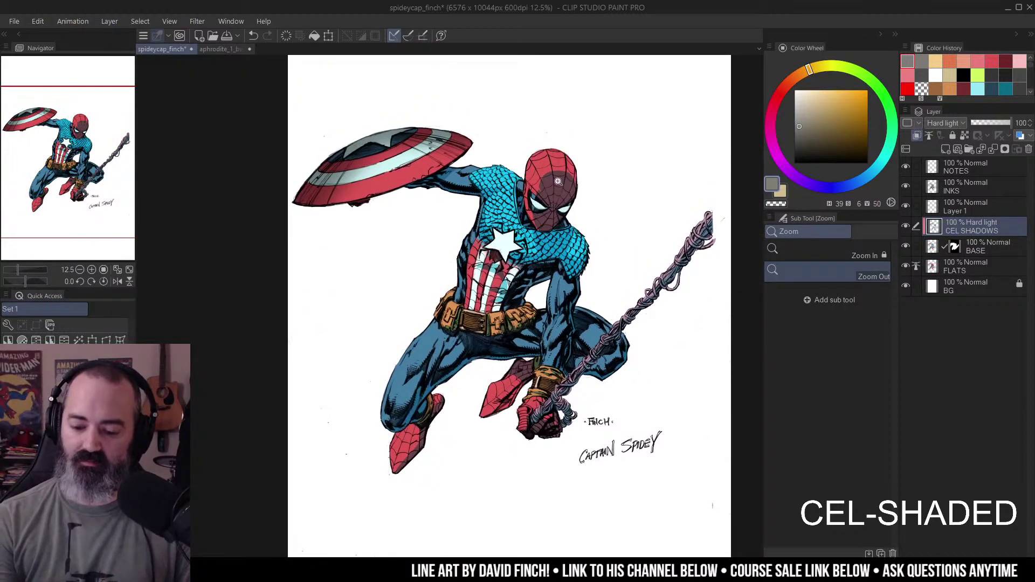
{"action": "left_click", "coordinate": [561, 183]}
{"action": "left_click", "coordinate": [560, 162], "text": "alt"}
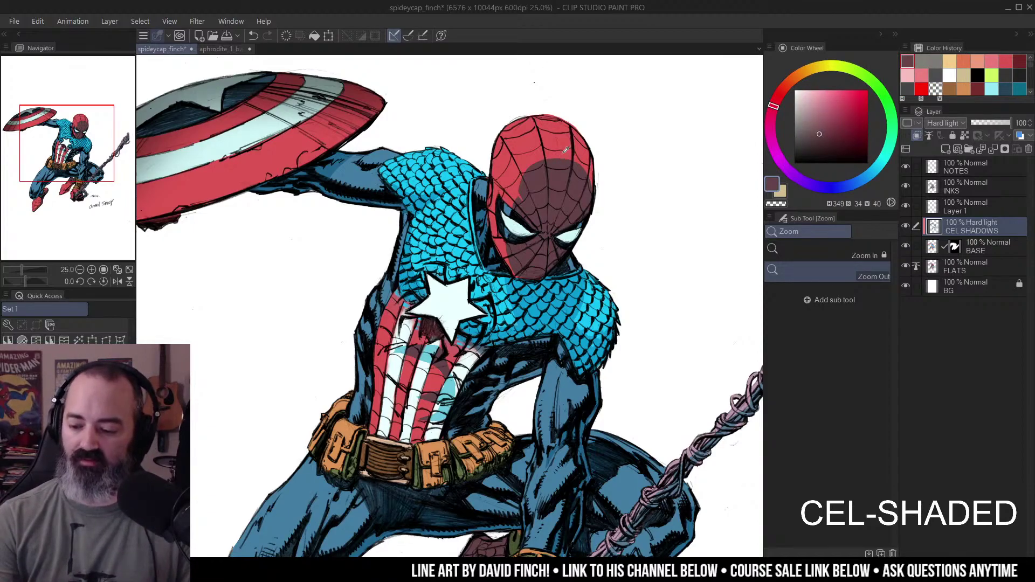
{"action": "left_click", "coordinate": [562, 155], "text": "alt"}
{"action": "left_click_drag", "start_coordinate": [778, 98], "coordinate": [775, 110]}
{"action": "left_click", "coordinate": [558, 176], "text": "alt"}
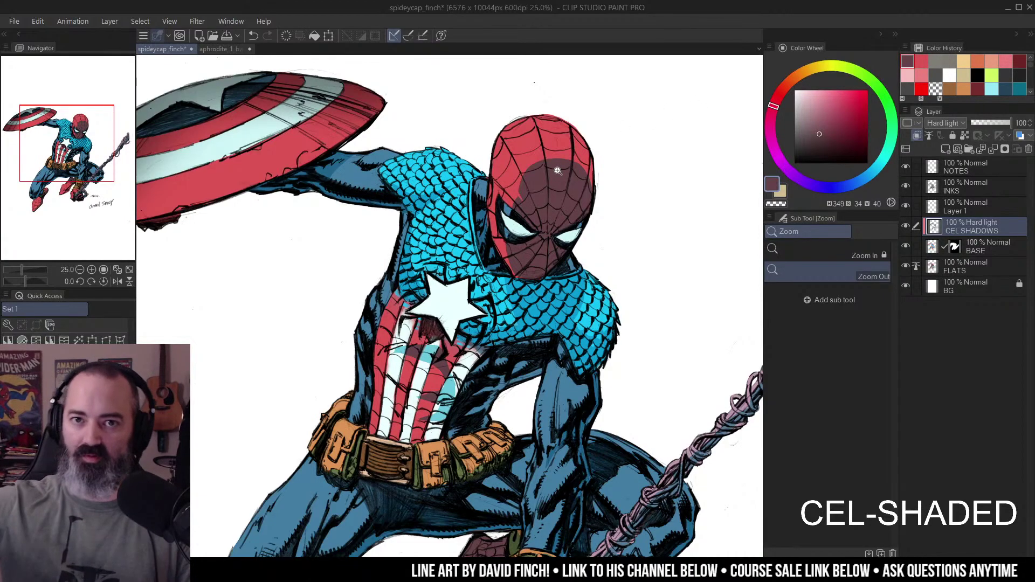
{"action": "scroll", "coordinate": [558, 170], "scroll_direction": "down", "scroll_amount": 2}
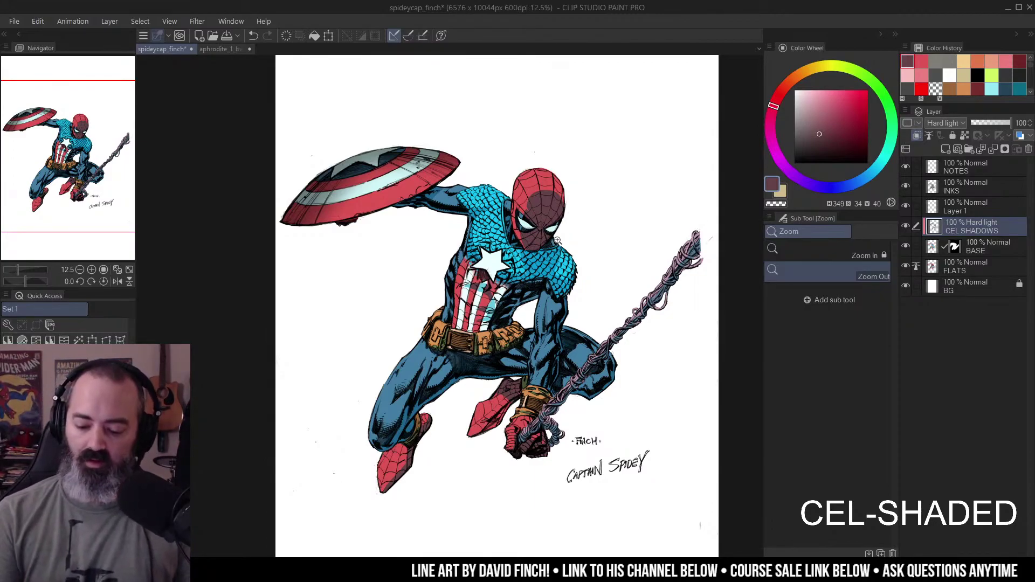
{"action": "left_click_drag", "start_coordinate": [551, 244], "coordinate": [537, 220]}
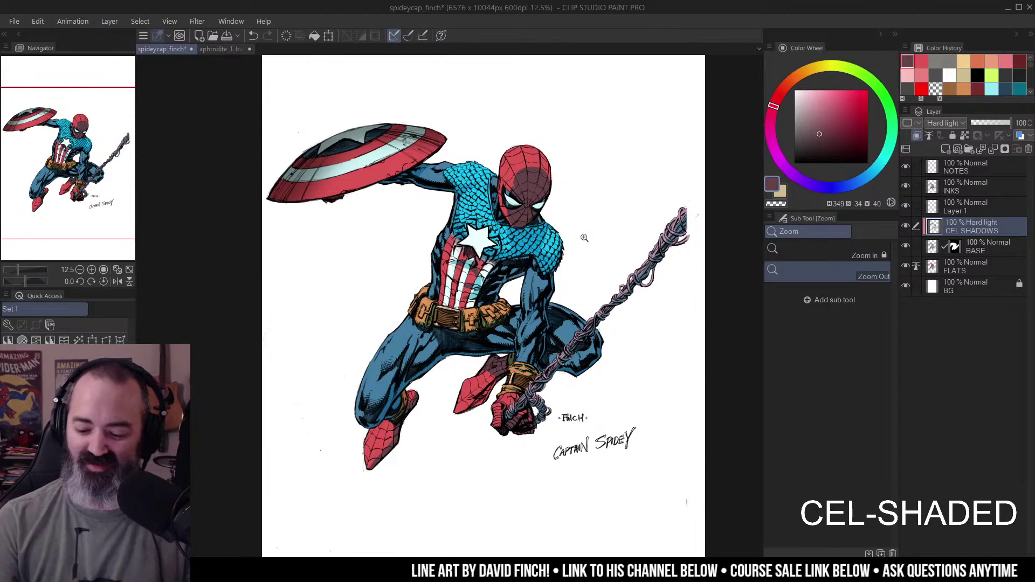
{"action": "key", "text": "ctrl+u"}
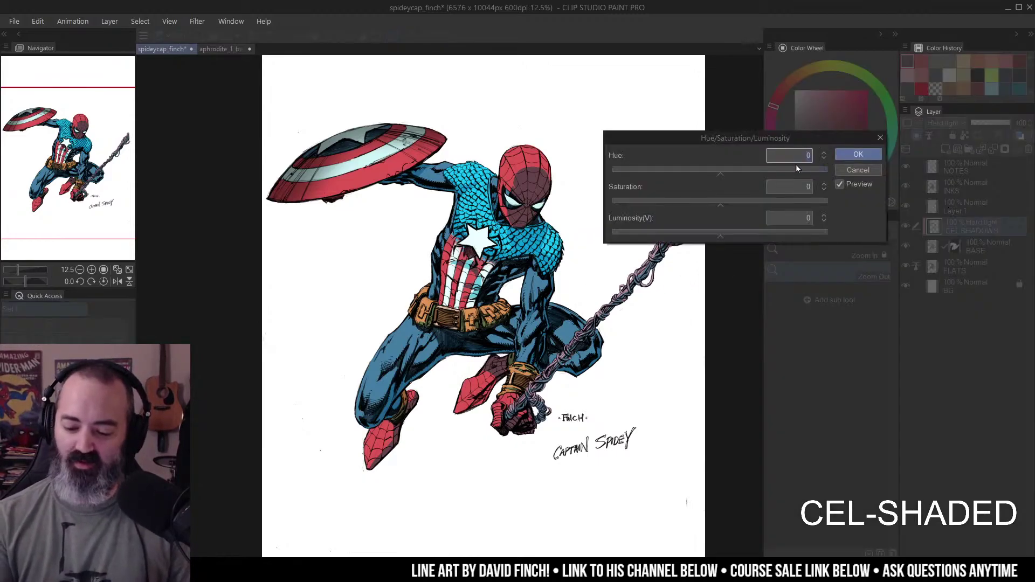
{"action": "left_click", "coordinate": [858, 170]}
{"action": "left_click", "coordinate": [612, 261]}
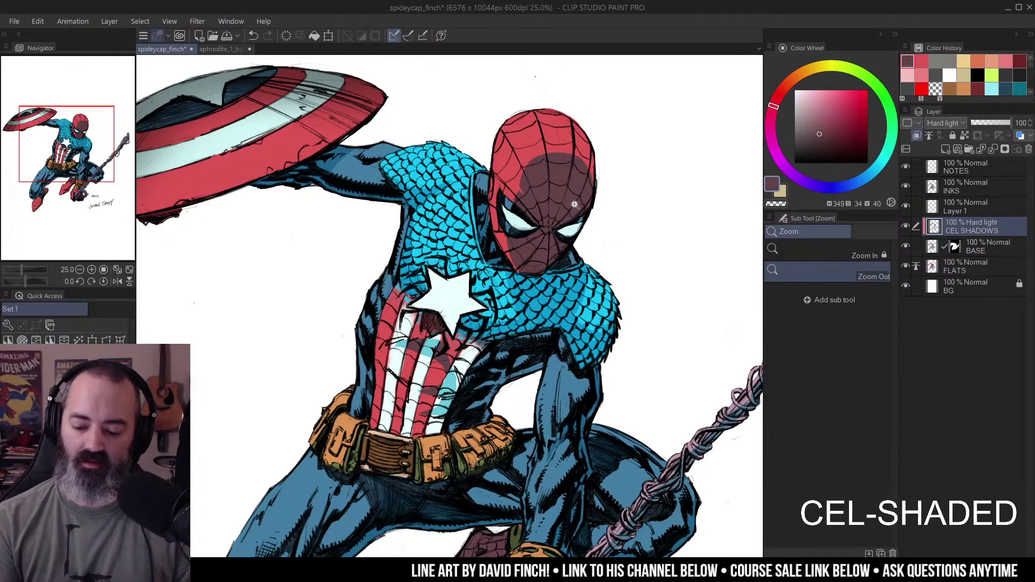
- Add a new layer above the gamut mask colour wheel and pick a pale blue airbrush colour, Hue 213, Saturation 13, Value 91
{"action": "key", "text": "m"}
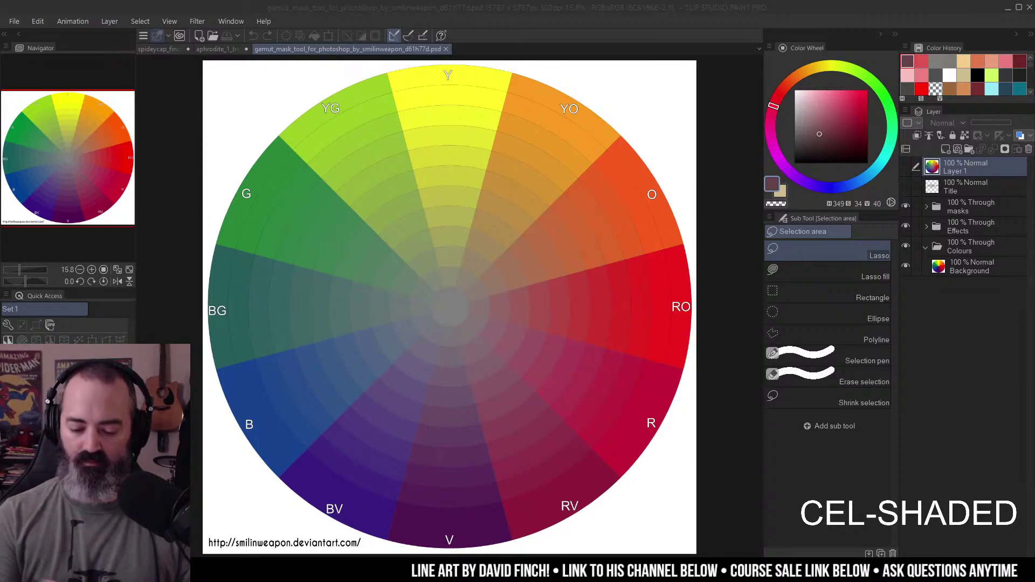
{"action": "left_click", "coordinate": [351, 345], "text": "alt"}
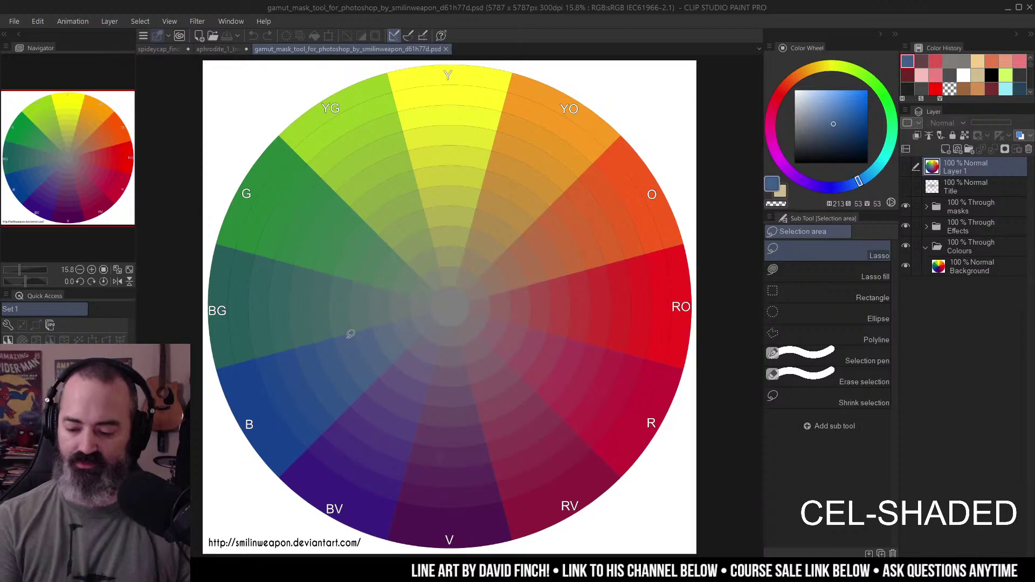
{"action": "left_click", "coordinate": [944, 148]}
{"action": "left_click", "coordinate": [797, 90]}
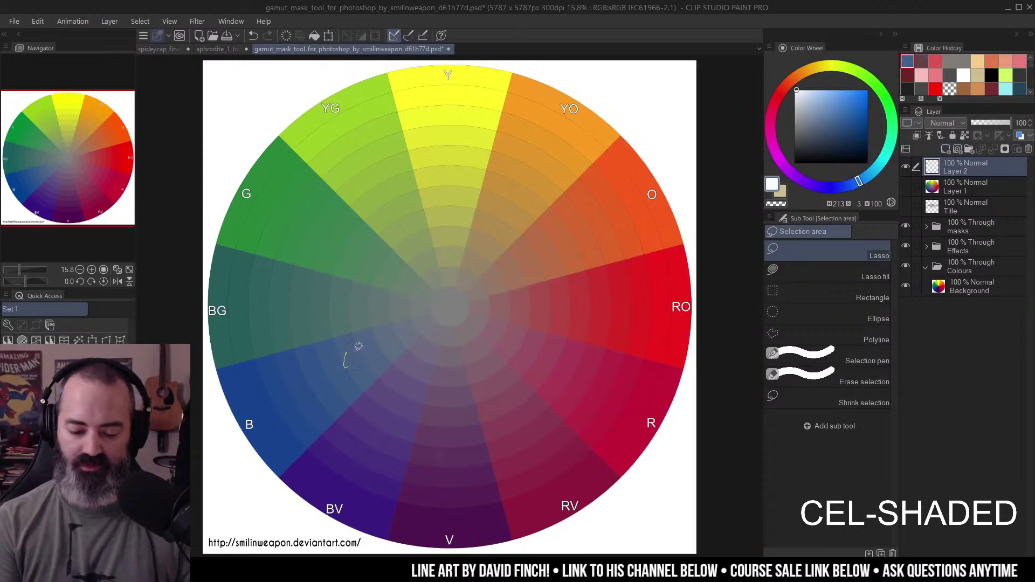
{"action": "key", "text": "b"}
{"action": "left_click", "coordinate": [804, 96]}
- Try airbrush strokes from the blue wedge towards the grey centre and the yellow-green wedge, and undo them
{"action": "mouse_move", "coordinate": [339, 354]}
{"action": "left_mouse_down"}
{"action": "mouse_move", "coordinate": [339, 378]}
{"action": "mouse_move", "coordinate": [354, 339]}
{"action": "mouse_move", "coordinate": [331, 341]}
{"action": "mouse_move", "coordinate": [363, 359]}
{"action": "mouse_move", "coordinate": [373, 340]}
{"action": "mouse_move", "coordinate": [365, 366]}
{"action": "mouse_move", "coordinate": [376, 337]}
{"action": "mouse_move", "coordinate": [416, 324]}
{"action": "left_mouse_up"}
{"action": "key", "text": "ctrl+z"}
{"action": "key", "text": "ctrl+z"}
{"action": "key", "text": "ctrl+z"}
{"action": "key", "text": "ctrl+z"}
{"action": "mouse_move", "coordinate": [350, 359]}
{"action": "left_mouse_down"}
{"action": "mouse_move", "coordinate": [380, 218]}
{"action": "mouse_move", "coordinate": [464, 294]}
{"action": "left_mouse_up"}
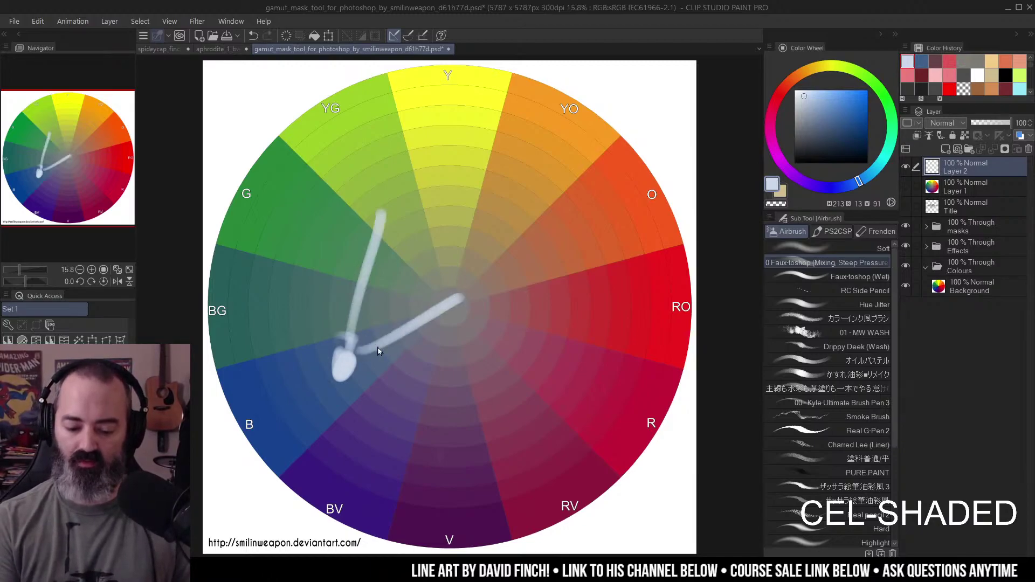
{"action": "key", "text": "ctrl+z"}
{"action": "key", "text": "ctrl+z"}
- Mark the blue and red-orange wedges, join them with an airbrushed line, and circle the greyed middle section of that line
{"action": "mouse_move", "coordinate": [345, 362]}
{"action": "left_mouse_down"}
{"action": "mouse_move", "coordinate": [366, 352]}
{"action": "mouse_move", "coordinate": [322, 363]}
{"action": "left_mouse_up"}
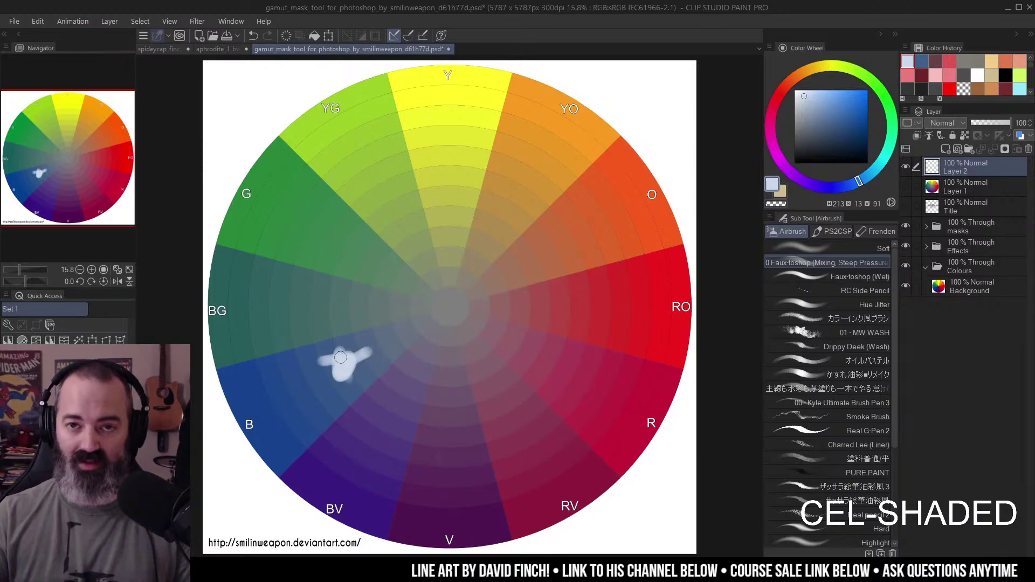
{"action": "left_click_drag", "start_coordinate": [664, 286], "coordinate": [646, 307]}
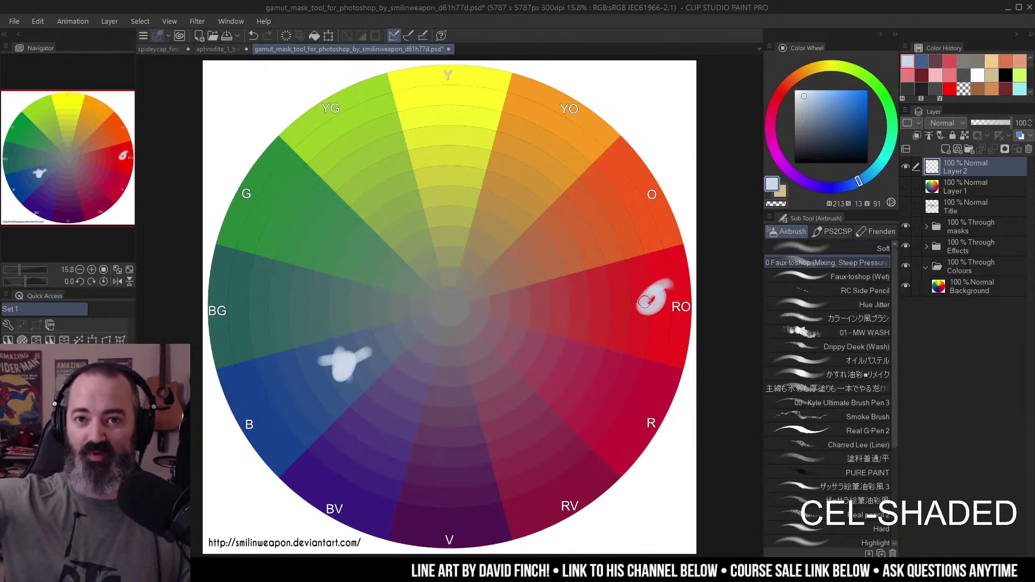
{"action": "mouse_move", "coordinate": [645, 302]}
{"action": "left_mouse_down"}
{"action": "mouse_move", "coordinate": [653, 297]}
{"action": "mouse_move", "coordinate": [341, 360]}
{"action": "left_mouse_up"}
{"action": "left_click_drag", "start_coordinate": [530, 319], "coordinate": [411, 353]}
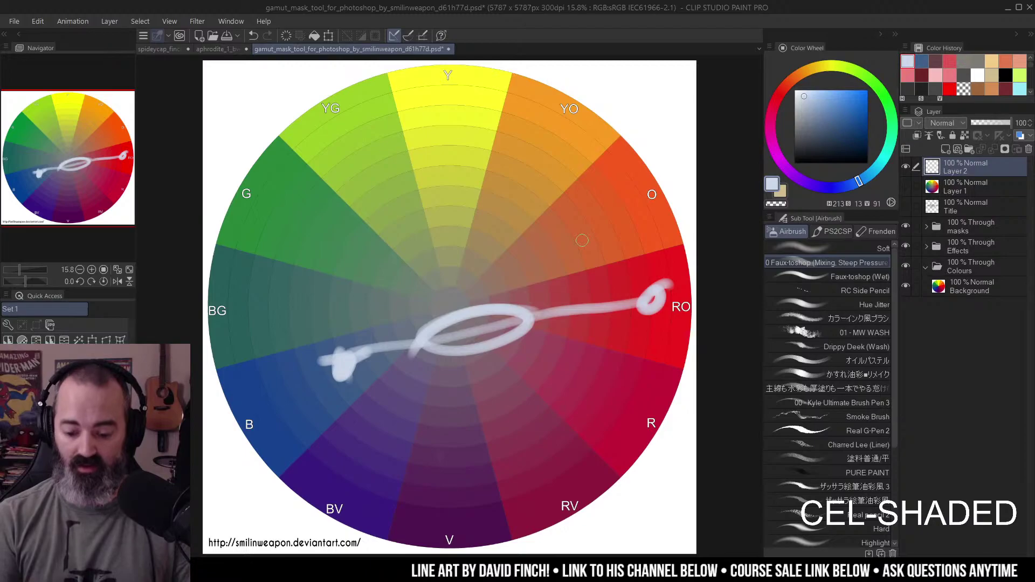
{"action": "left_click_drag", "start_coordinate": [472, 326], "coordinate": [543, 318]}
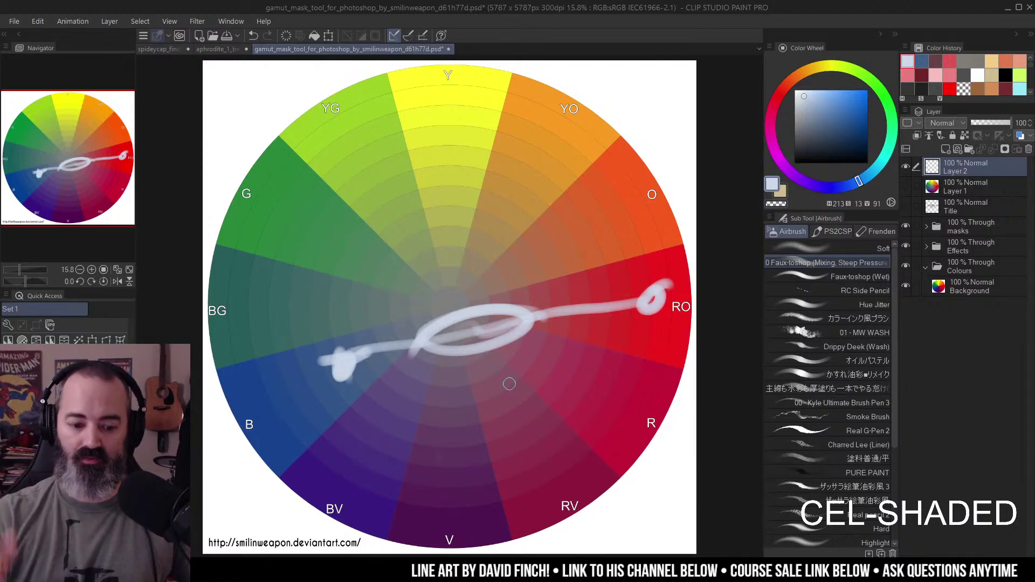
- Return to the spideycap_finch canvas and sample the mask's shadow red and the lit and shaded blues of the scale shirt
{"action": "left_click", "coordinate": [161, 49]}
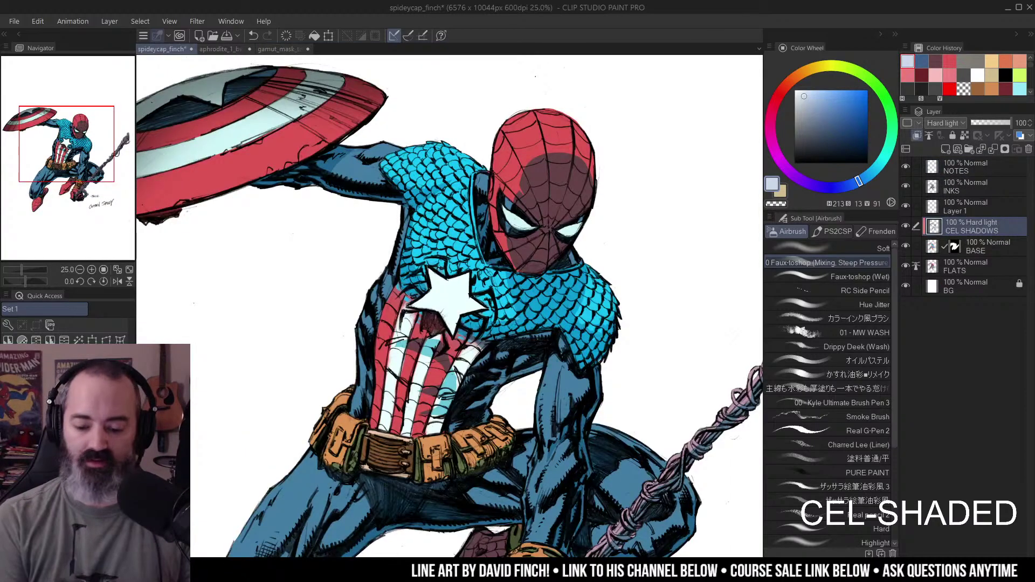
{"action": "left_click", "coordinate": [556, 168], "text": "alt"}
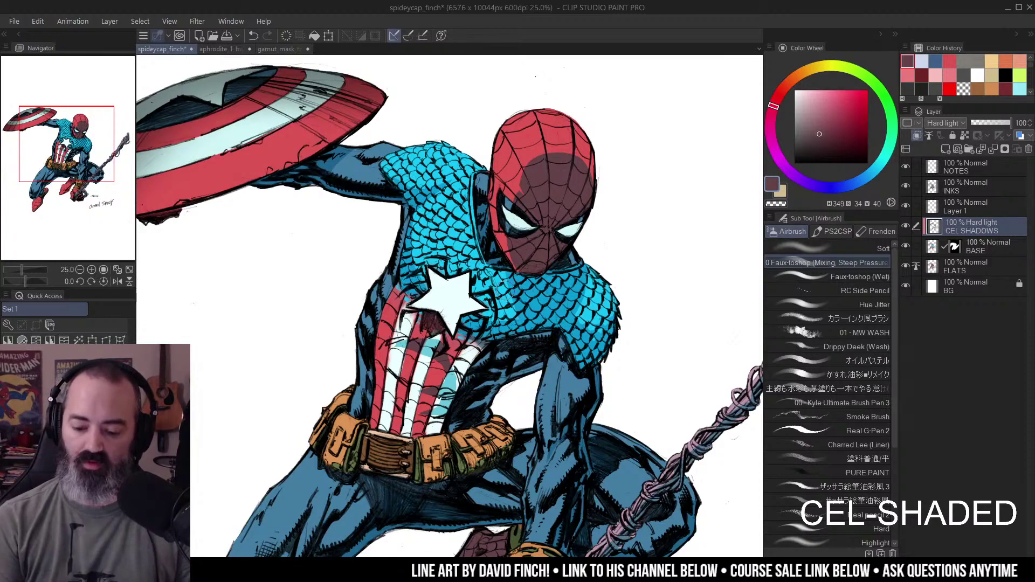
{"action": "left_click", "coordinate": [510, 297], "text": "alt"}
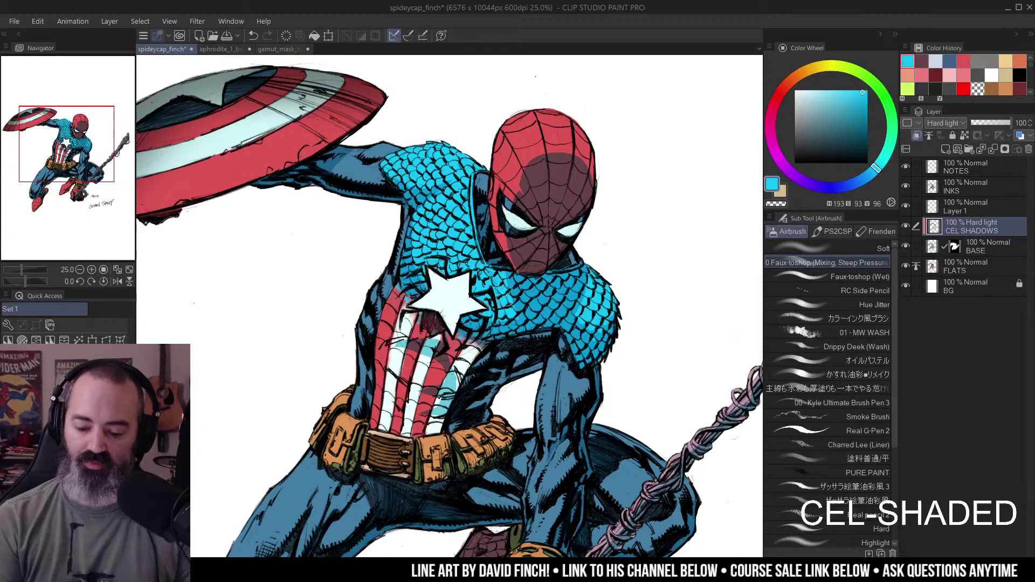
{"action": "left_click", "coordinate": [529, 282]}
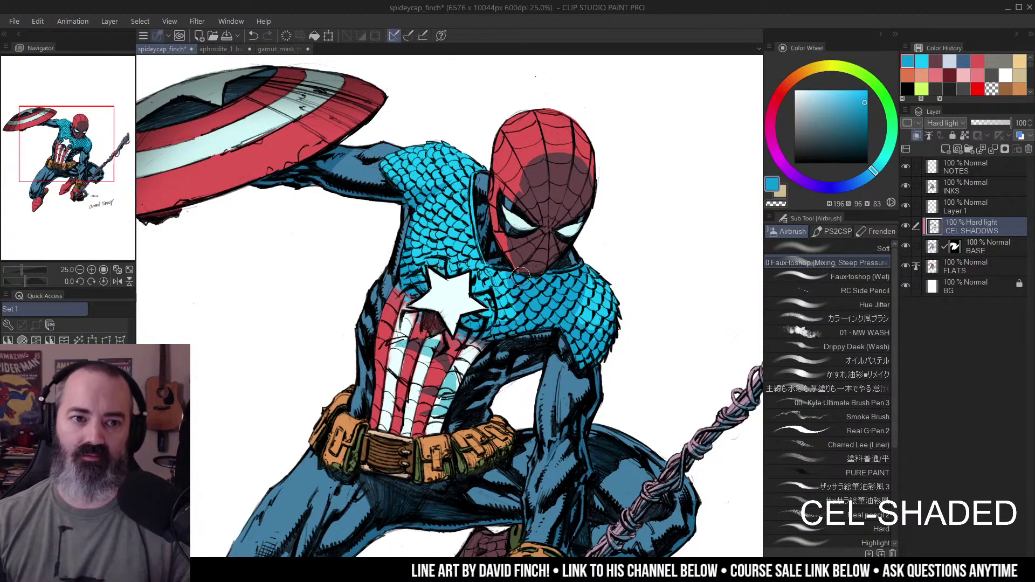
{"action": "key", "text": "alt+Tab"}
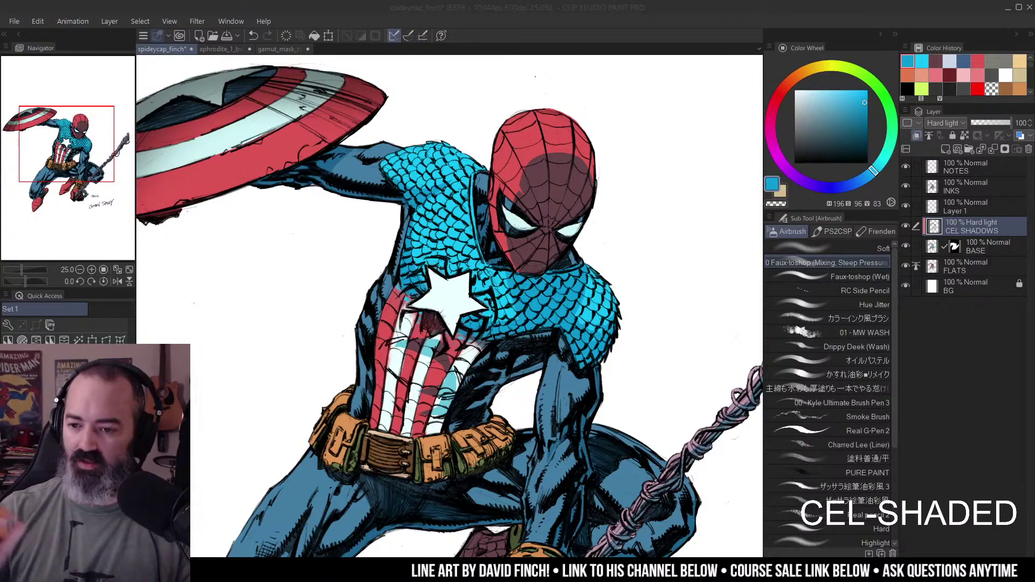
{"action": "key", "text": "alt+Tab"}
{"action": "key", "text": "ctrl+space"}
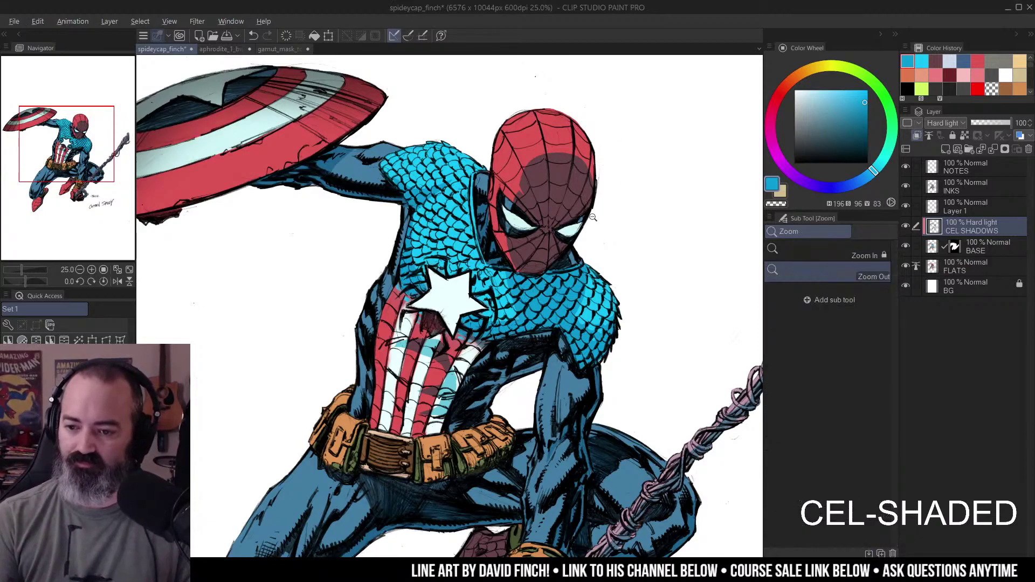
{"action": "scroll", "coordinate": [591, 217], "scroll_direction": "down", "scroll_amount": 2}
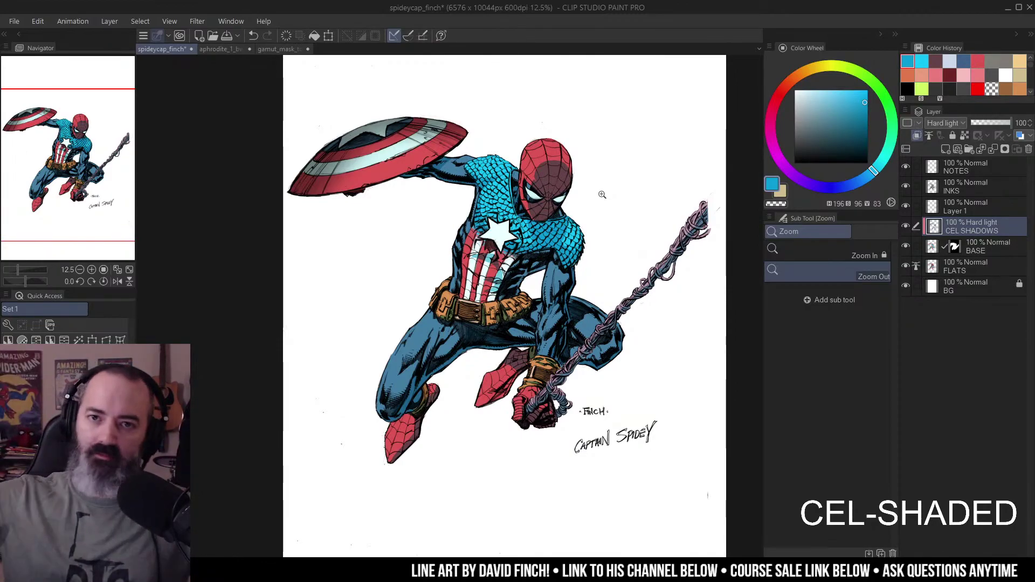
{"action": "left_click_drag", "start_coordinate": [565, 225], "coordinate": [563, 227]}
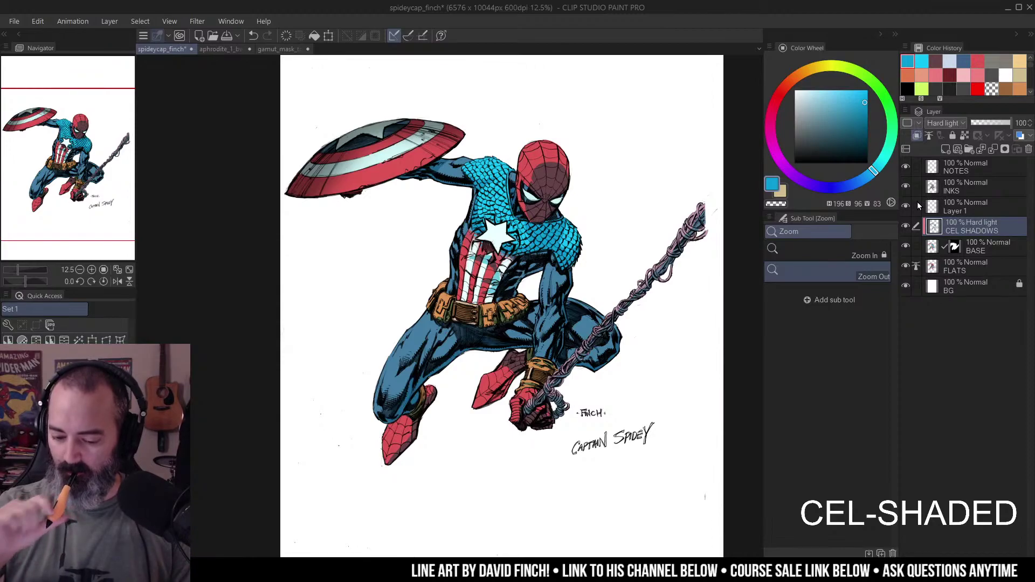
{"action": "left_click", "coordinate": [536, 271], "text": "alt"}
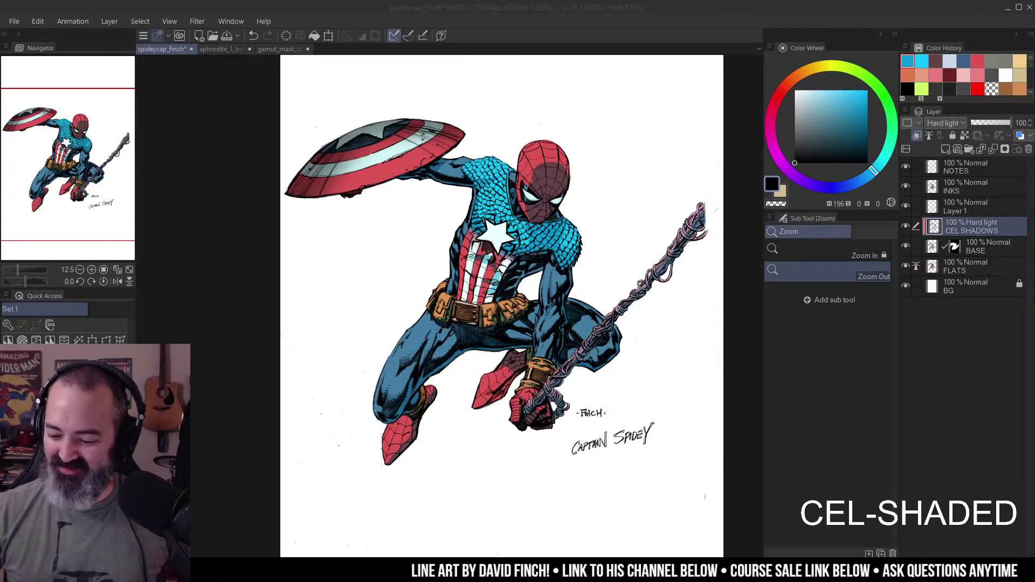
- Hide the CEL SHADOWS layer and view the figure without its cel shading
{"action": "left_click", "coordinate": [958, 229]}
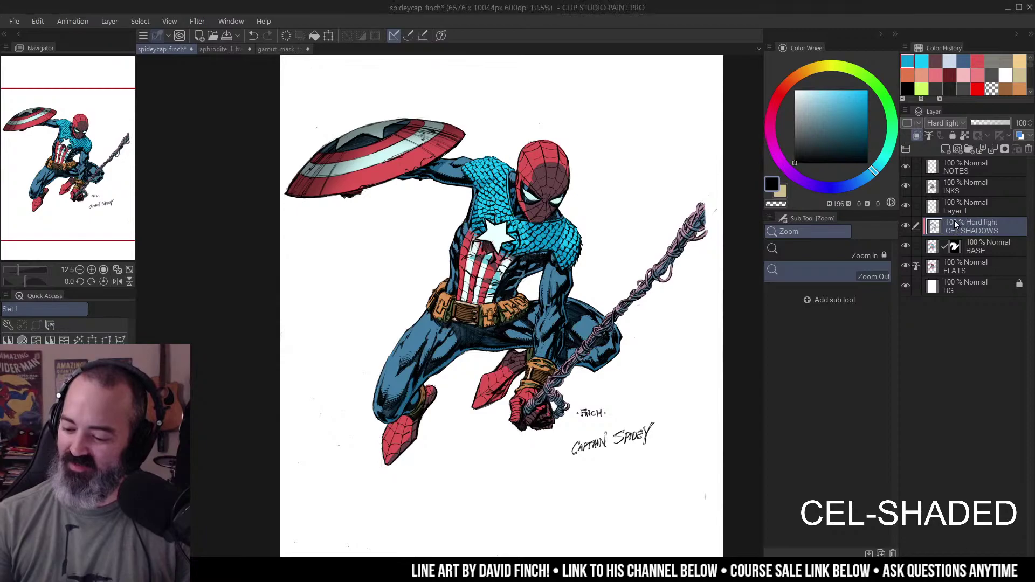
{"action": "left_click", "coordinate": [906, 229]}
{"action": "left_click", "coordinate": [640, 219]}
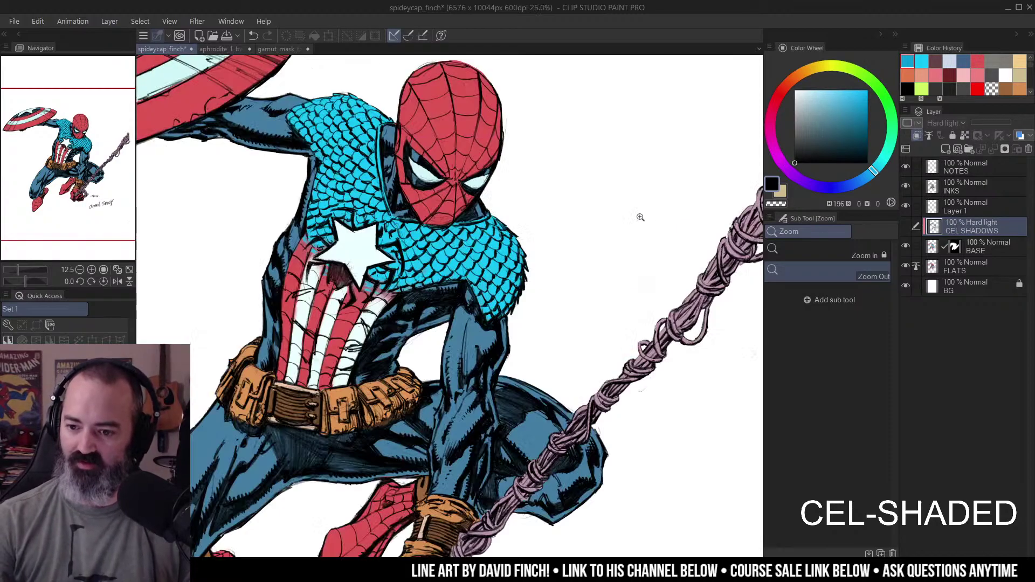
{"action": "scroll", "coordinate": [620, 216], "scroll_direction": "down", "scroll_amount": 3}
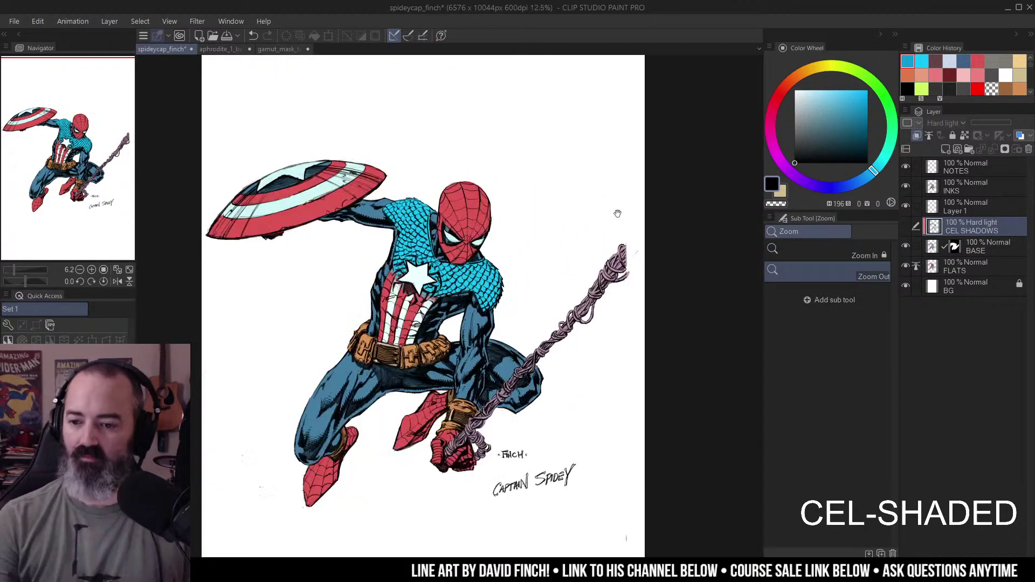
{"action": "scroll", "coordinate": [617, 212], "scroll_direction": "up", "scroll_amount": 2}
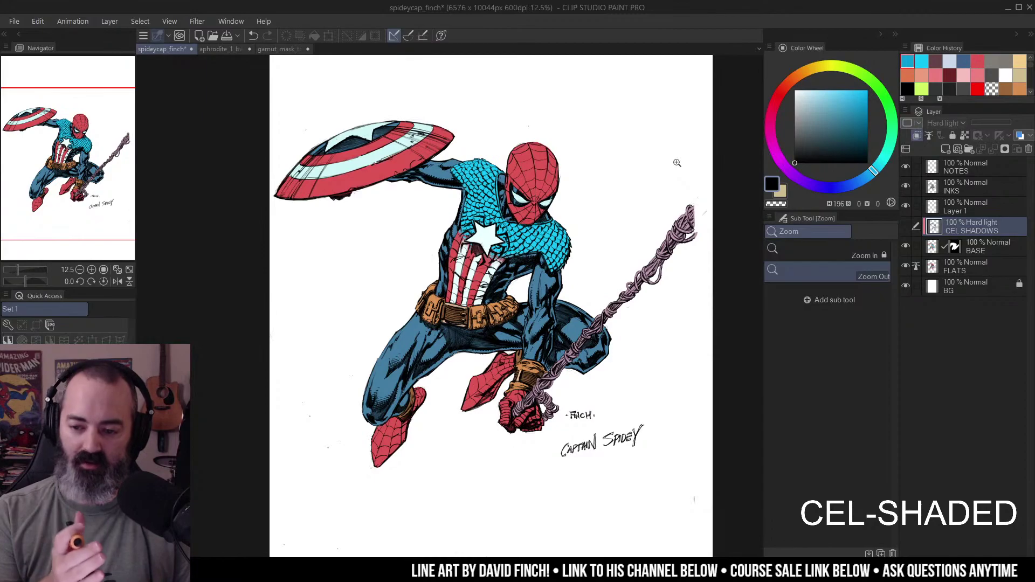
- Show the CEL SHADOWS layer again, try an auto-selection of the red areas from the shield, and drop it
{"action": "left_click", "coordinate": [906, 227]}
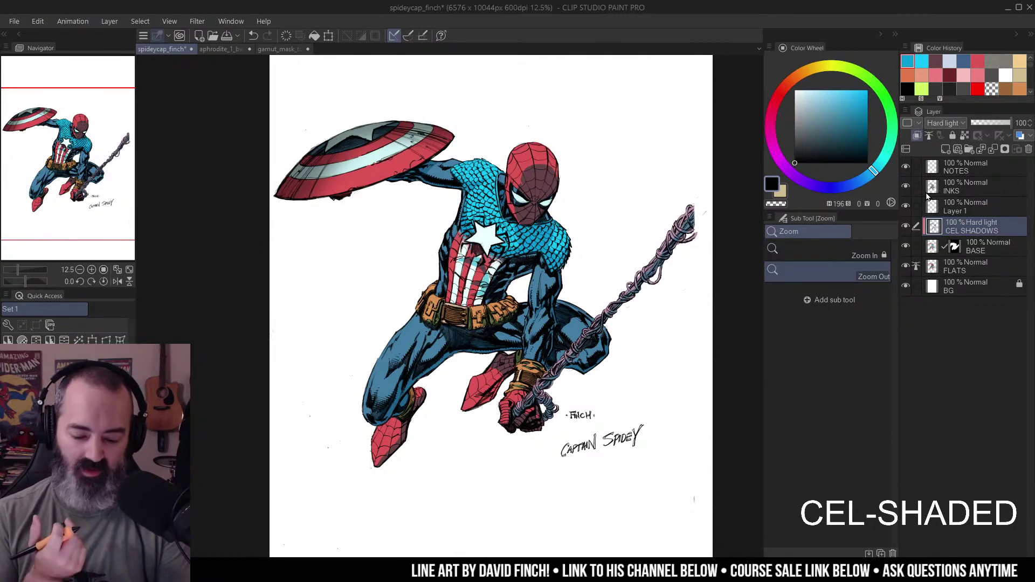
{"action": "key", "text": "w"}
{"action": "left_click", "coordinate": [386, 156]}
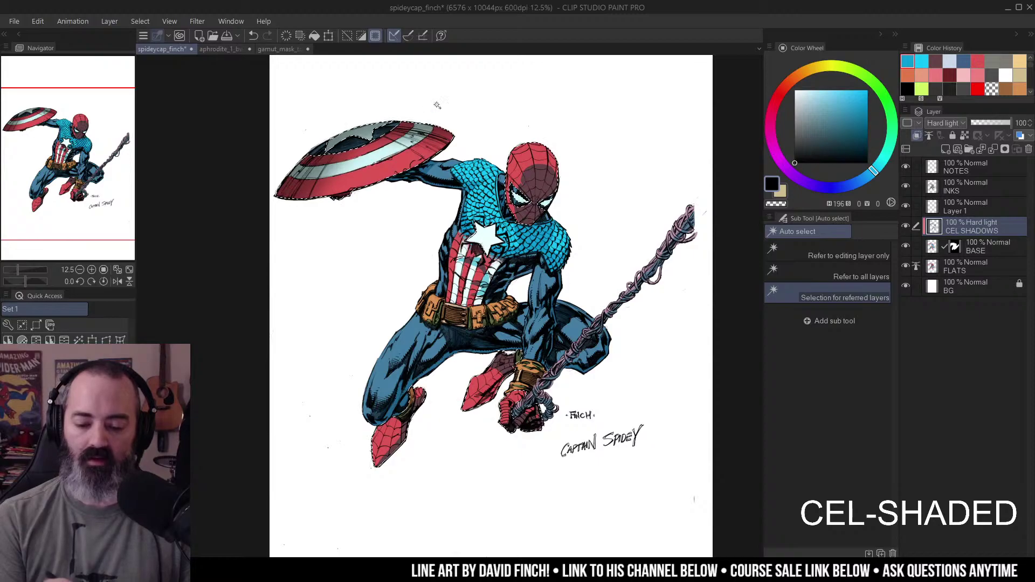
{"action": "key", "text": "m"}
{"action": "left_click_drag", "start_coordinate": [448, 135], "coordinate": [529, 126]}
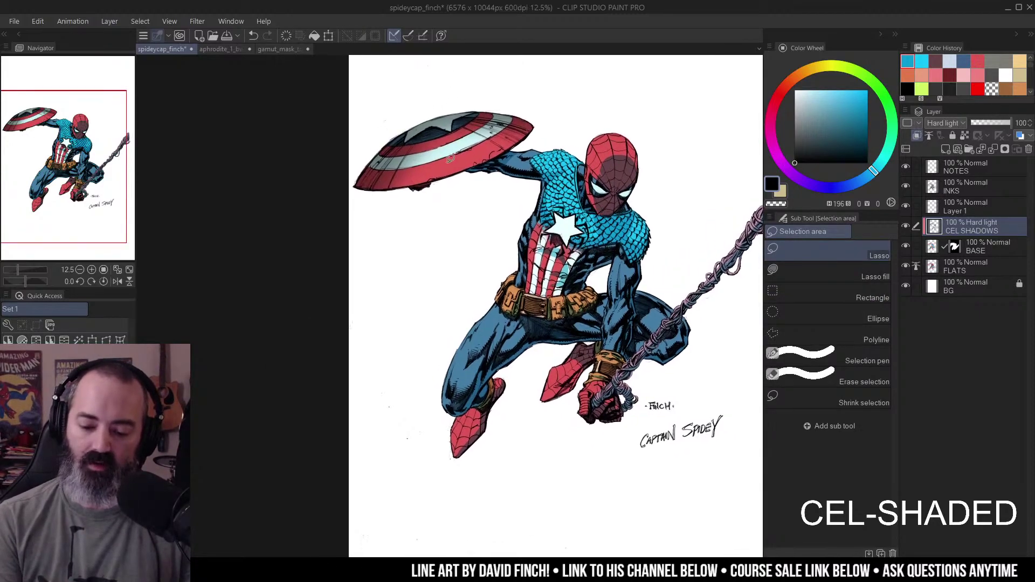
- Lasso a curved patch across the shield's lower rings, airbrush it with light grey-blue (196, 20, 71), and deselect
{"action": "scroll", "coordinate": [453, 159], "scroll_direction": "up", "scroll_amount": 2}
{"action": "mouse_move", "coordinate": [441, 180]}
{"action": "left_mouse_down"}
{"action": "mouse_move", "coordinate": [438, 115]}
{"action": "mouse_move", "coordinate": [484, 158]}
{"action": "mouse_move", "coordinate": [454, 183]}
{"action": "mouse_move", "coordinate": [447, 127]}
{"action": "left_mouse_up"}
{"action": "left_click", "coordinate": [810, 111]}
{"action": "key", "text": "b"}
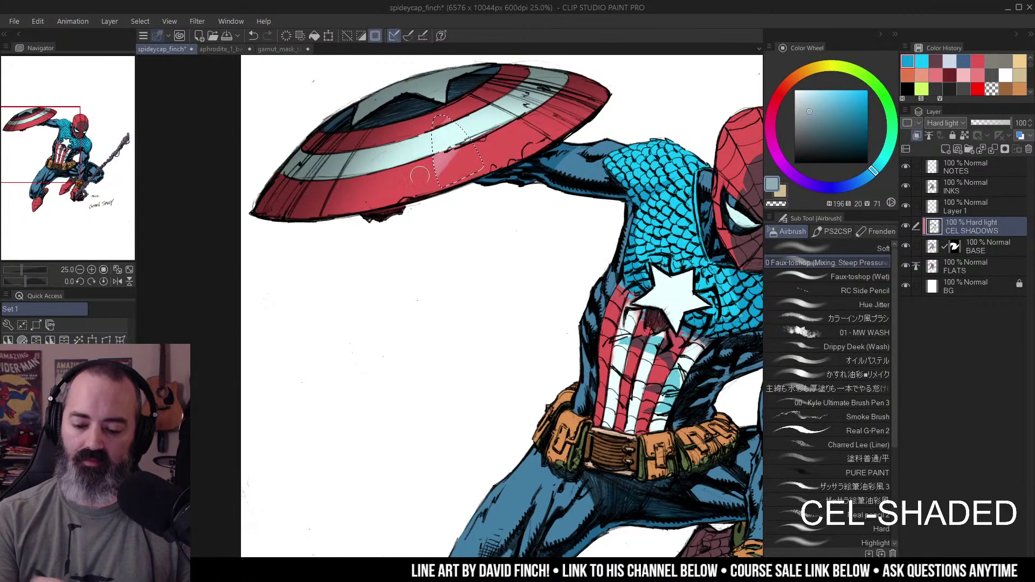
{"action": "left_click_drag", "start_coordinate": [455, 167], "coordinate": [485, 119]}
{"action": "key", "text": "ctrl+d"}
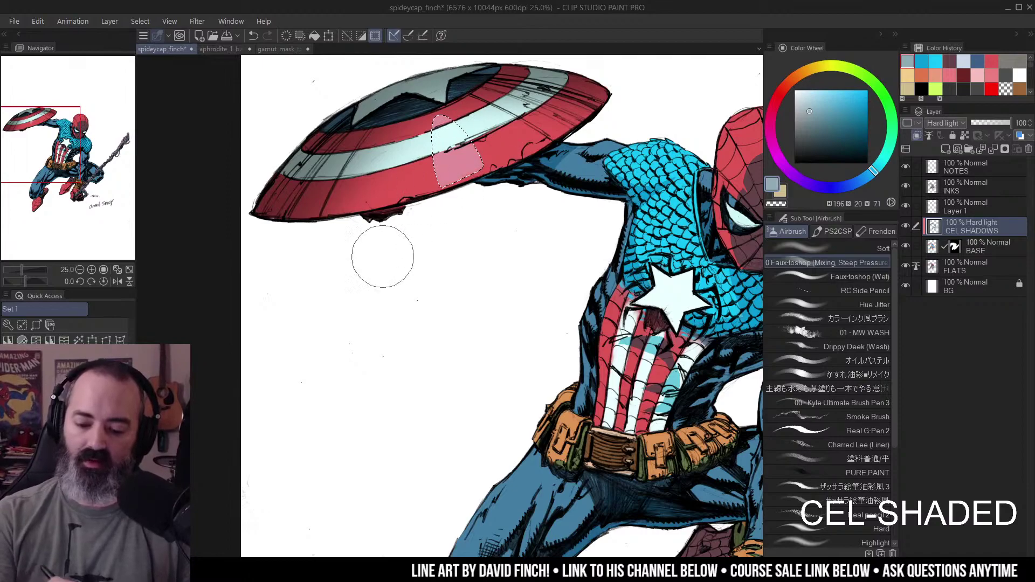
- Try a lasso outline along the raised upper arm beside the scale shirt, and discard the selection
{"action": "key", "text": "m"}
{"action": "mouse_move", "coordinate": [564, 238]}
{"action": "left_mouse_down"}
{"action": "mouse_move", "coordinate": [622, 246]}
{"action": "mouse_move", "coordinate": [554, 220]}
{"action": "left_mouse_up"}
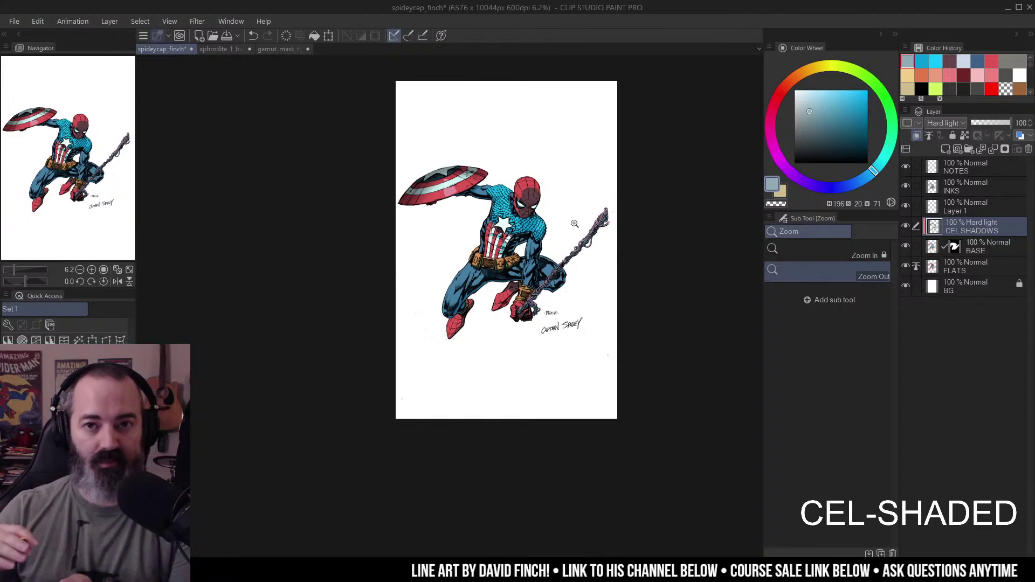
{"action": "left_click", "coordinate": [575, 223]}
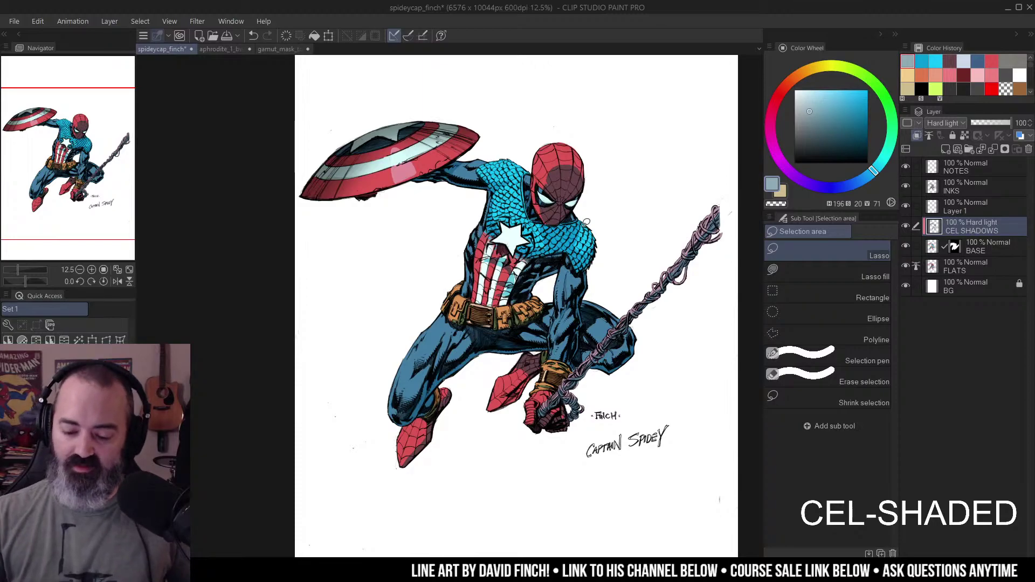
{"action": "key", "text": "ctrl+space"}
{"action": "left_click", "coordinate": [560, 212]}
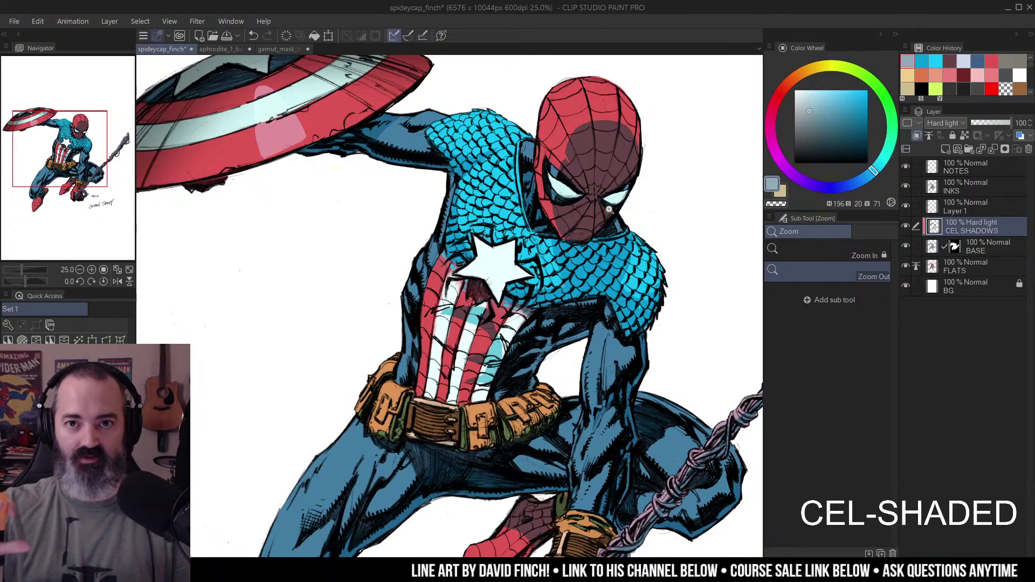
{"action": "left_click_drag", "start_coordinate": [568, 221], "coordinate": [563, 235]}
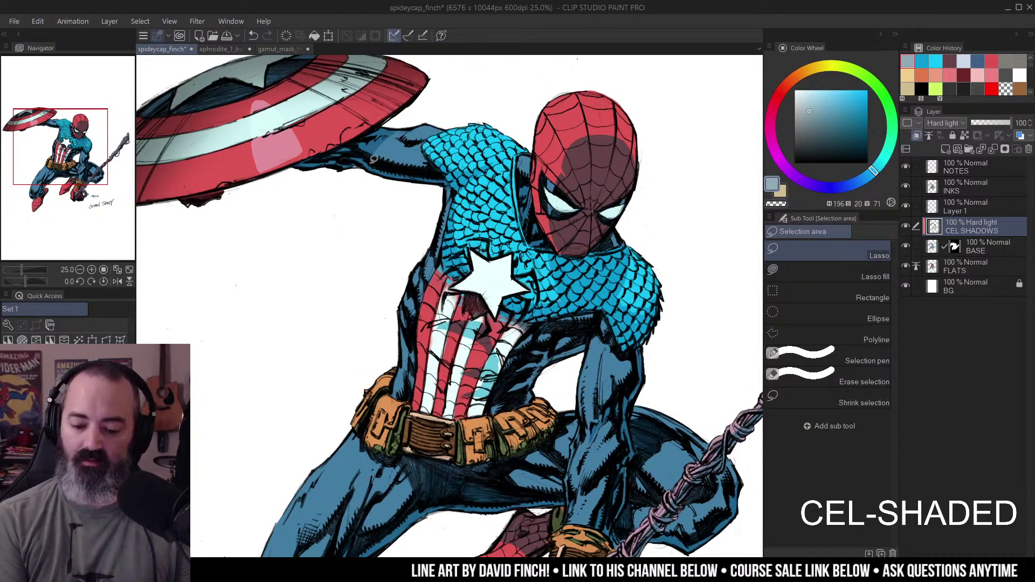
{"action": "left_click_drag", "start_coordinate": [370, 160], "coordinate": [440, 167]}
{"action": "key", "text": "ctrl+d"}
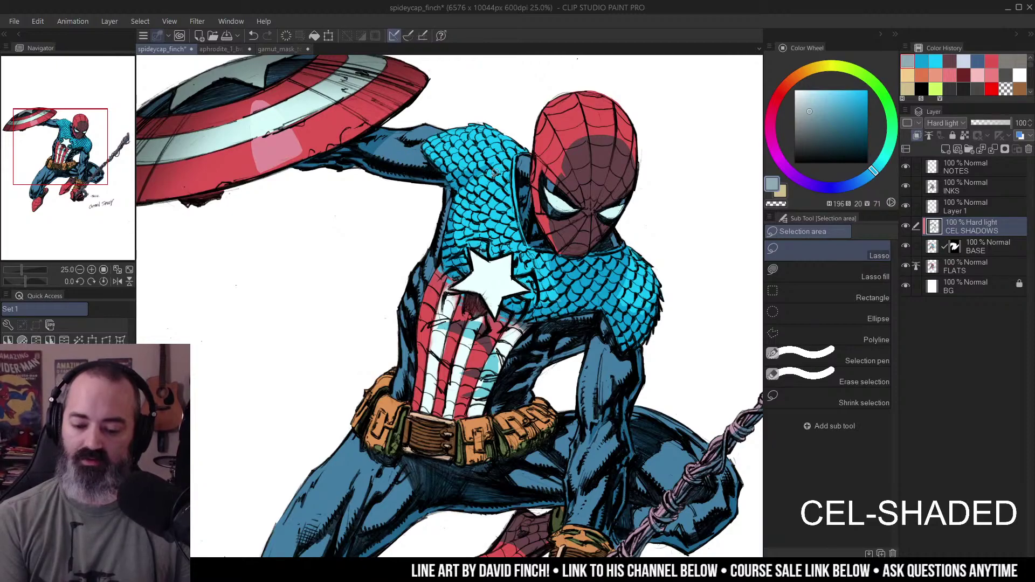
- Try lasso outlines on the mask and on the lowered arm below the scale sleeve, discarding each selection
{"action": "scroll", "coordinate": [539, 269], "scroll_direction": "down", "scroll_amount": 2}
{"action": "mouse_move", "coordinate": [613, 308]}
{"action": "left_mouse_down"}
{"action": "mouse_move", "coordinate": [631, 295]}
{"action": "mouse_move", "coordinate": [601, 238]}
{"action": "mouse_move", "coordinate": [580, 225]}
{"action": "mouse_move", "coordinate": [638, 276]}
{"action": "left_mouse_up"}
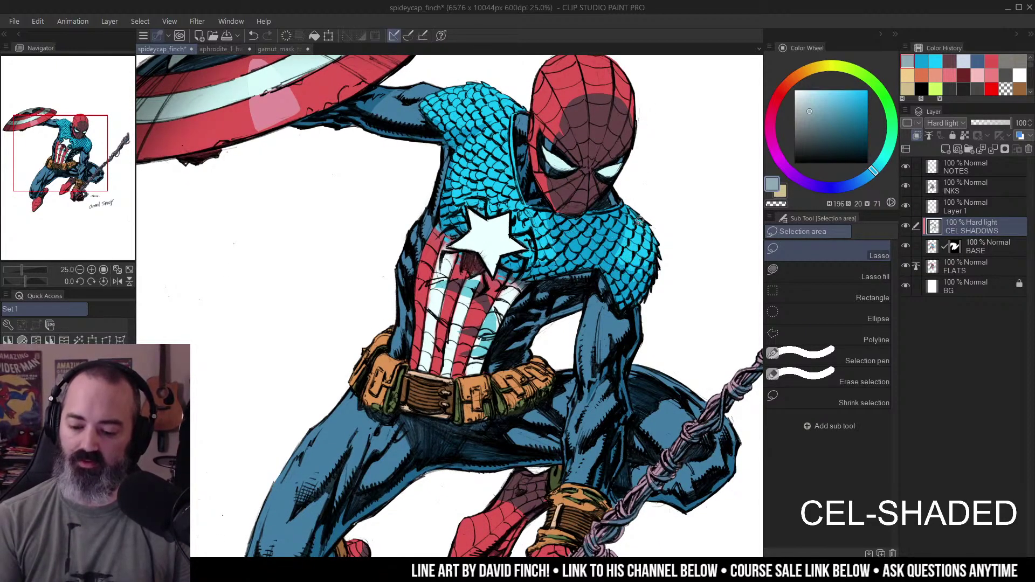
{"action": "mouse_move", "coordinate": [601, 70]}
{"action": "left_mouse_down"}
{"action": "mouse_move", "coordinate": [573, 201]}
{"action": "mouse_move", "coordinate": [609, 165]}
{"action": "left_mouse_up"}
{"action": "key", "text": "ctrl+d"}
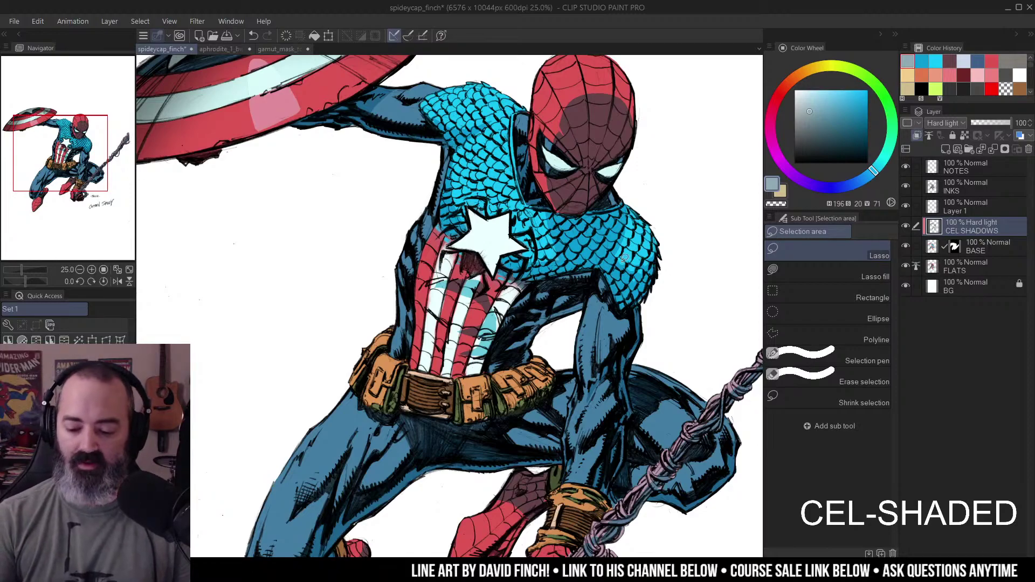
{"action": "left_click_drag", "start_coordinate": [615, 298], "coordinate": [627, 303]}
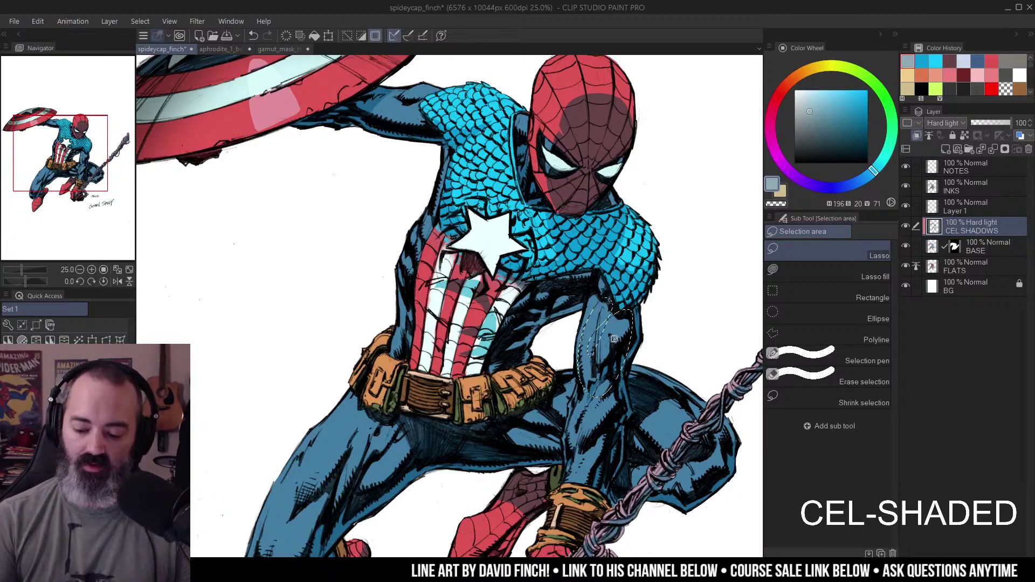
{"action": "key", "text": "ctrl+d"}
- Hide the CEL SHADOWS layer and add a new blank Normal layer above it
{"action": "left_click_drag", "start_coordinate": [626, 223], "coordinate": [603, 253]}
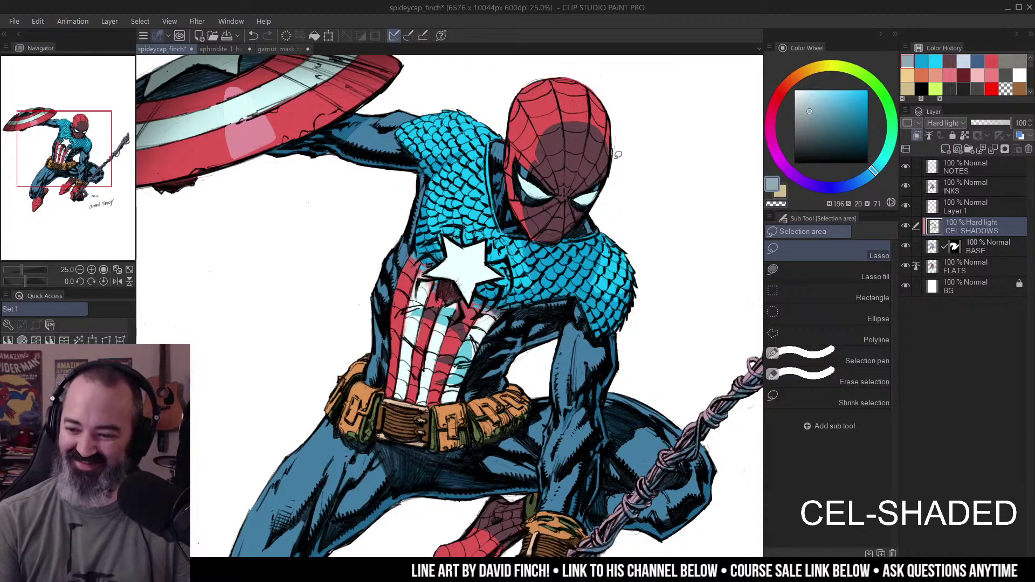
{"action": "mouse_move", "coordinate": [588, 263]}
{"action": "left_mouse_down"}
{"action": "mouse_move", "coordinate": [495, 161]}
{"action": "mouse_move", "coordinate": [414, 199]}
{"action": "mouse_move", "coordinate": [596, 298]}
{"action": "mouse_move", "coordinate": [638, 272]}
{"action": "left_mouse_up"}
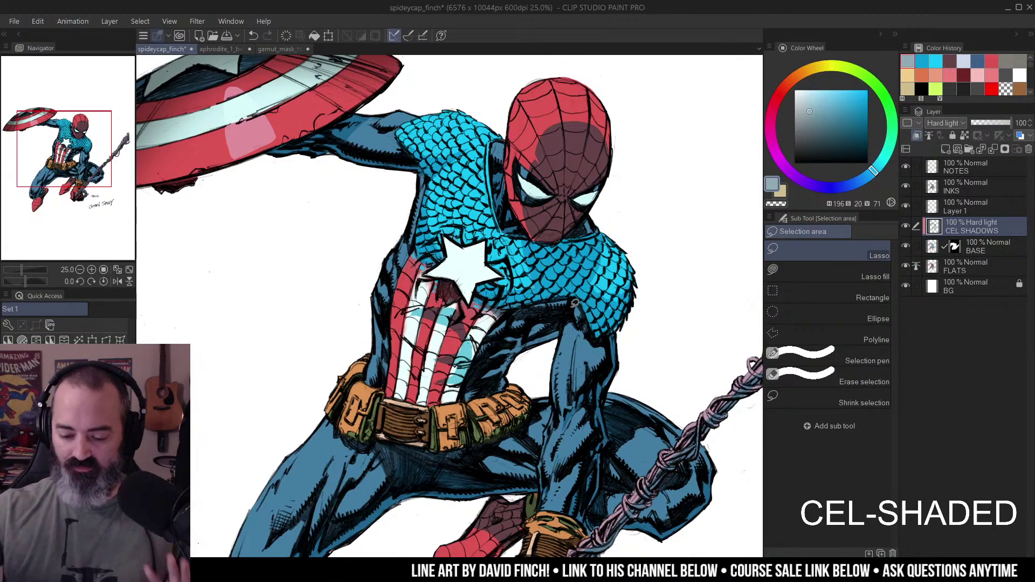
{"action": "key", "text": "alt+space"}
{"action": "left_click", "coordinate": [577, 227]}
{"action": "left_click_drag", "start_coordinate": [598, 215], "coordinate": [558, 183]}
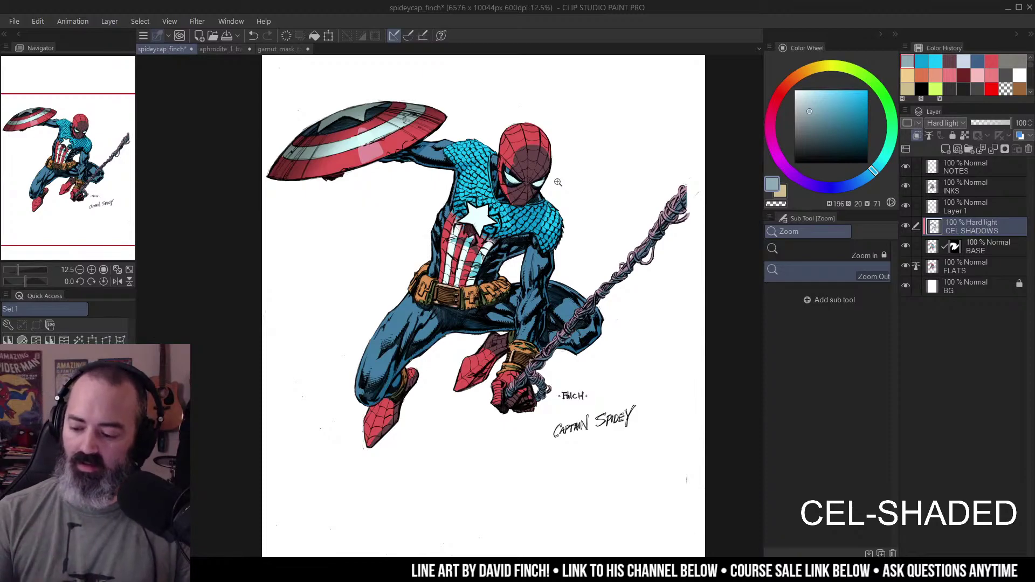
{"action": "left_click", "coordinate": [906, 226]}
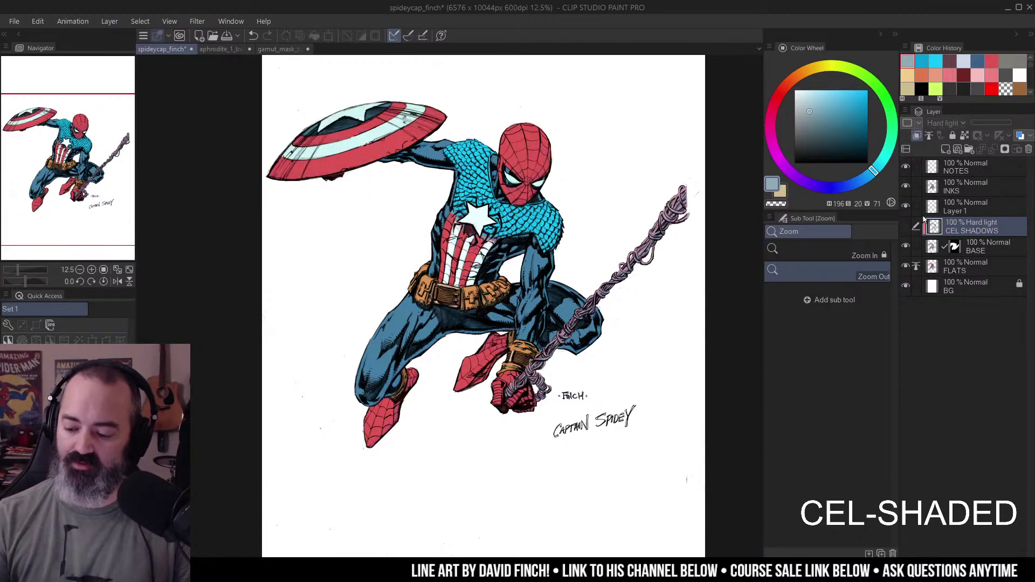
{"action": "left_click", "coordinate": [552, 188]}
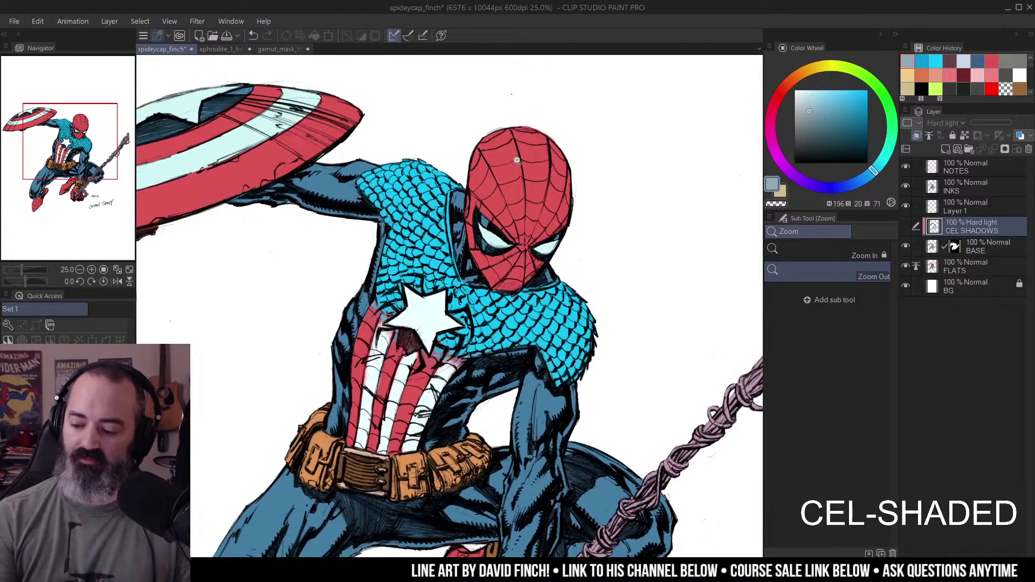
{"action": "key", "text": "m"}
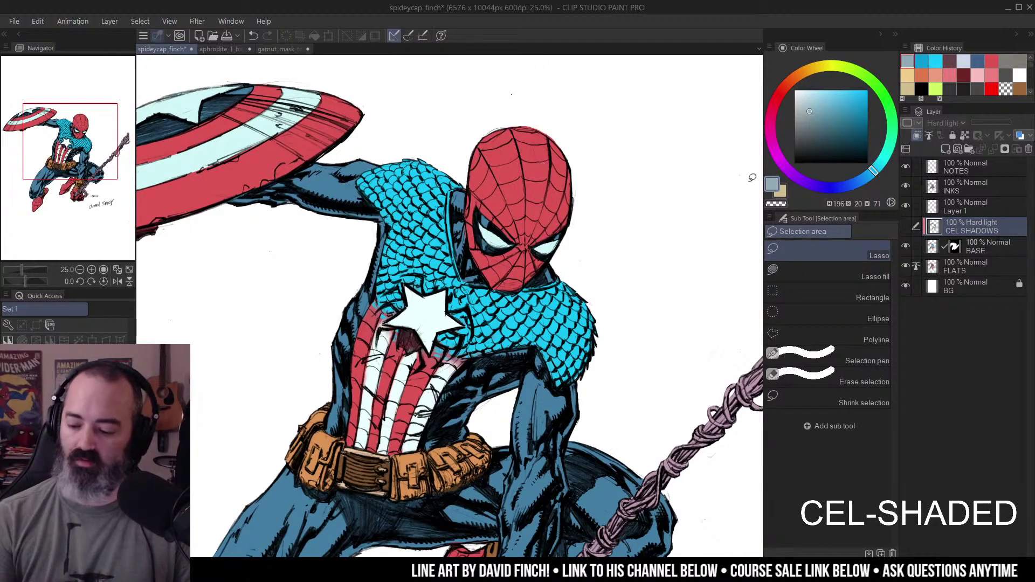
{"action": "left_click", "coordinate": [946, 149]}
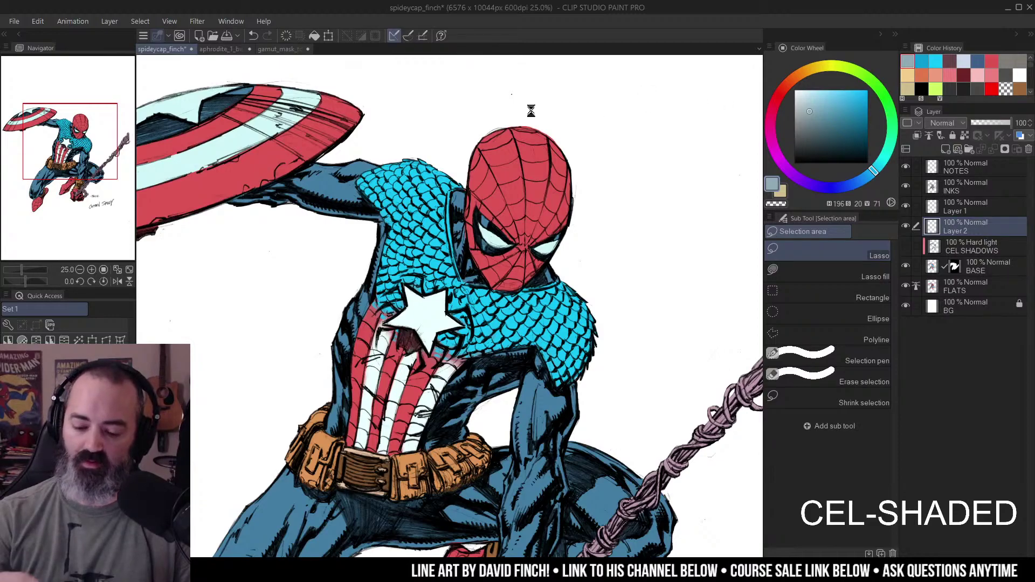
{"action": "left_click_drag", "start_coordinate": [600, 182], "coordinate": [608, 158]}
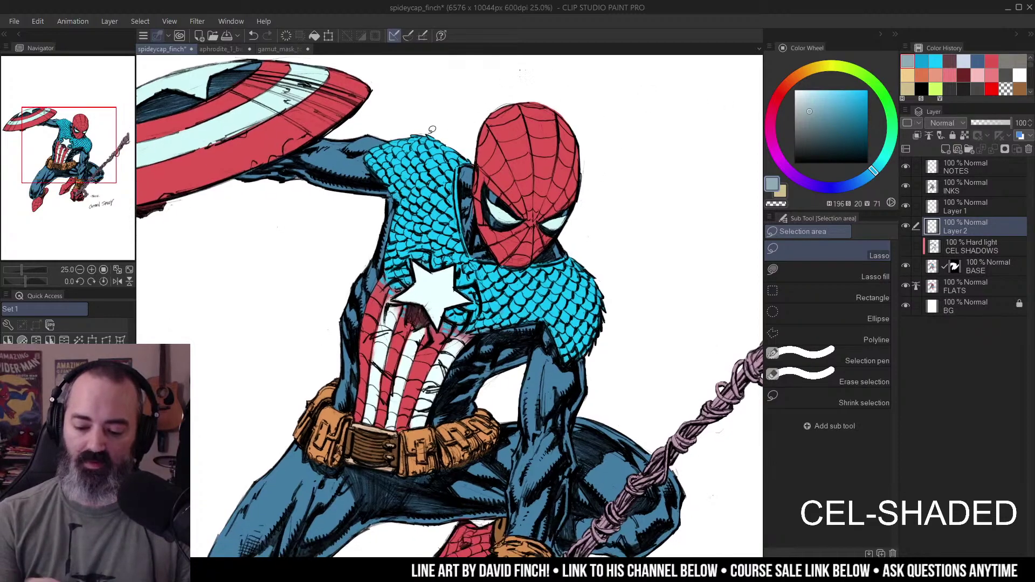
- Try a loose lasso selection across the raised shoulder and the mask, and deselect it
{"action": "mouse_move", "coordinate": [414, 188]}
{"action": "left_mouse_down"}
{"action": "mouse_move", "coordinate": [409, 111]}
{"action": "mouse_move", "coordinate": [555, 134]}
{"action": "left_mouse_up"}
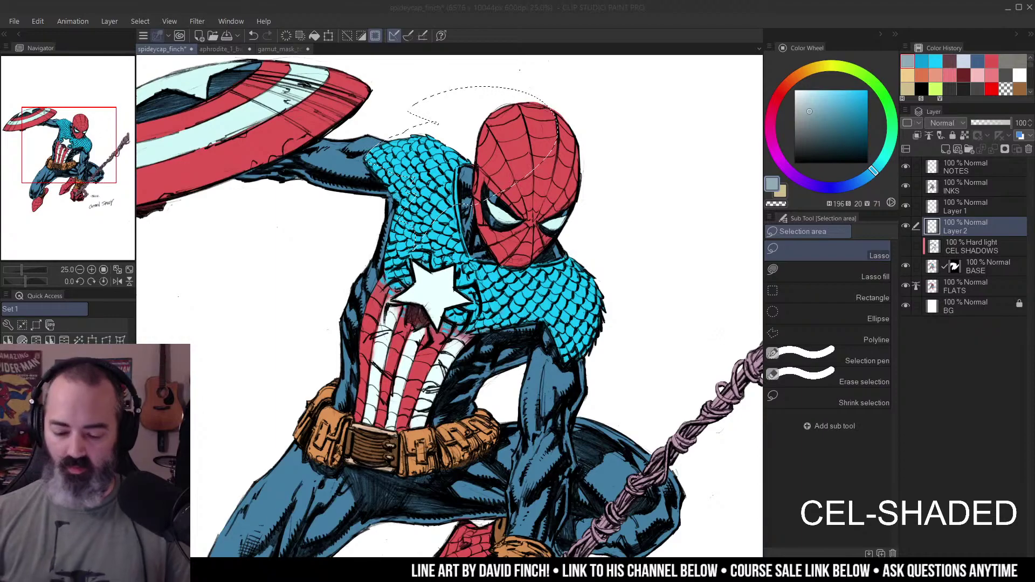
{"action": "left_click", "coordinate": [450, 160]}
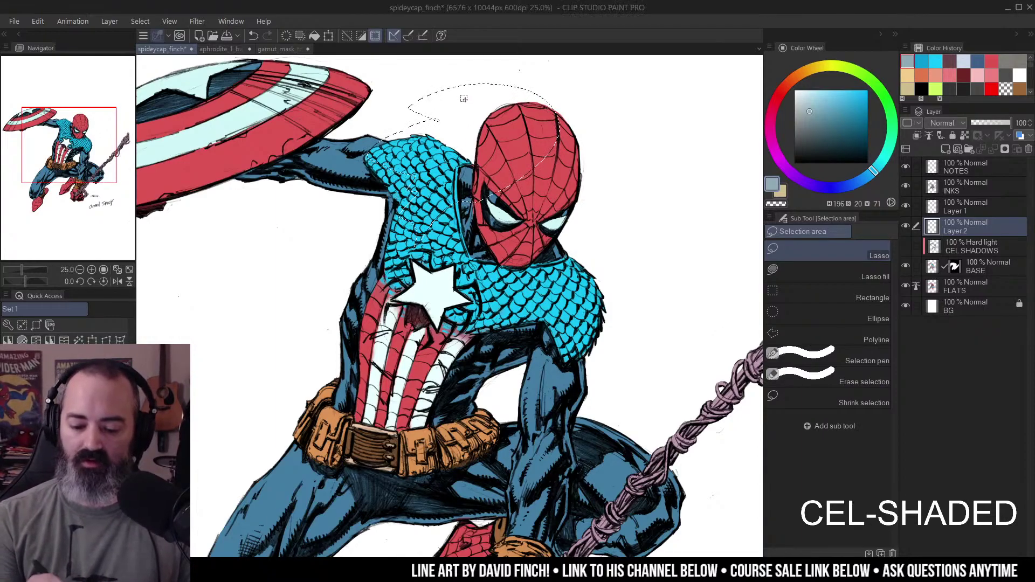
{"action": "key", "text": "ctrl+d"}
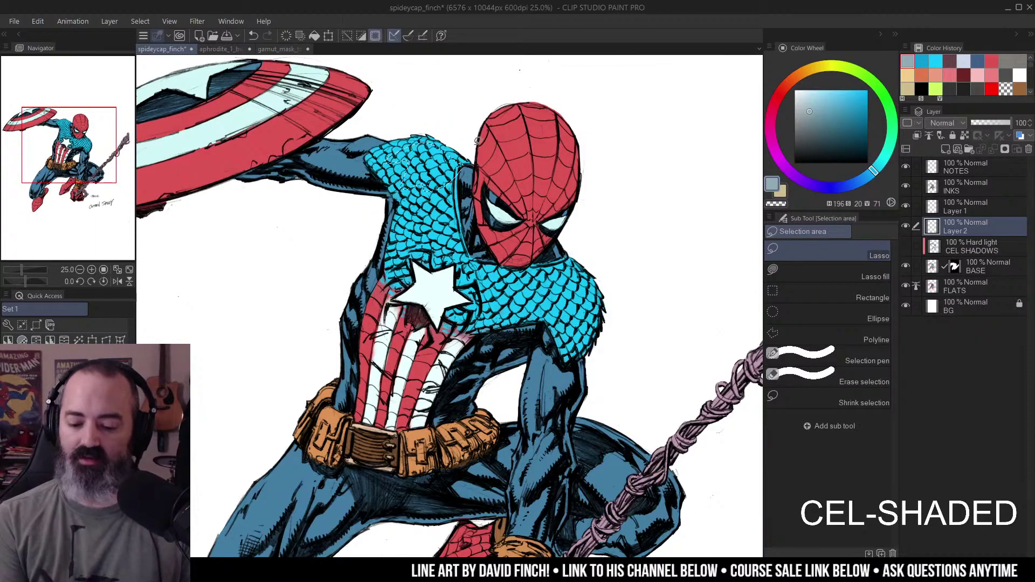
- Lasso the shoulder beside the mask, limit it to the scale colour using Auto select on FLATS only, return to Layer 2, and deselect
{"action": "left_click_drag", "start_coordinate": [412, 134], "coordinate": [410, 199]}
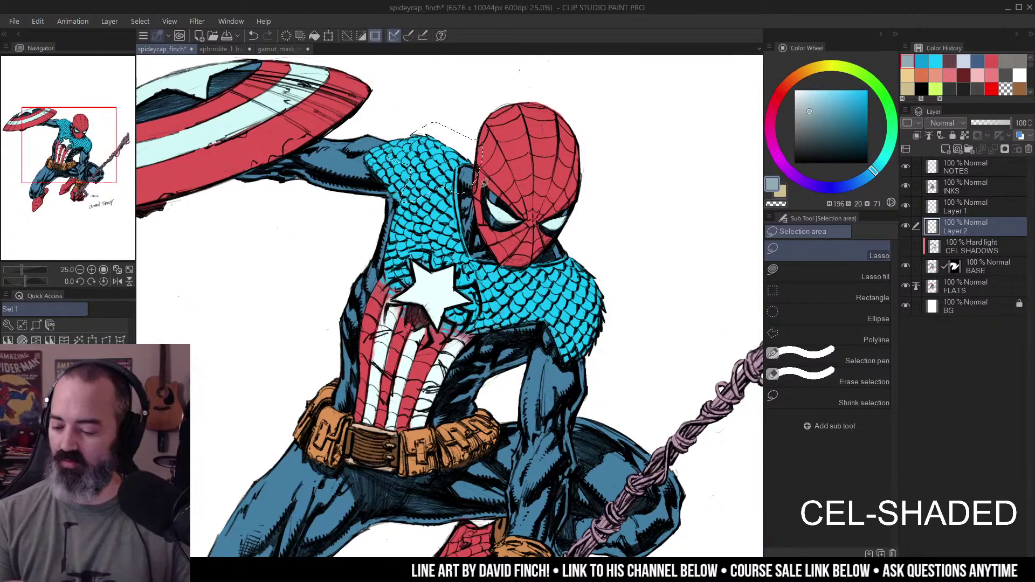
{"action": "left_click", "coordinate": [949, 285]}
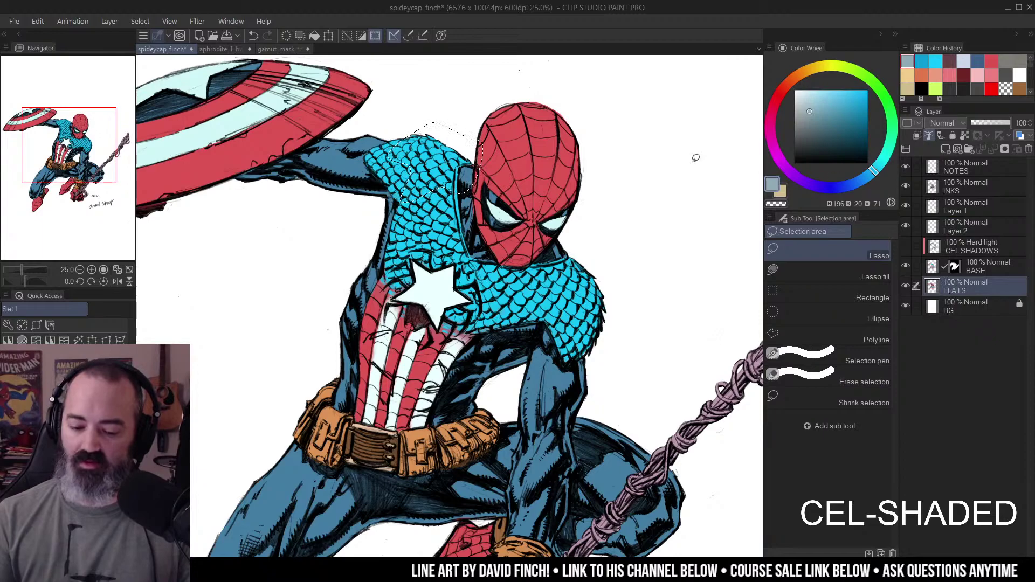
{"action": "key", "text": "w"}
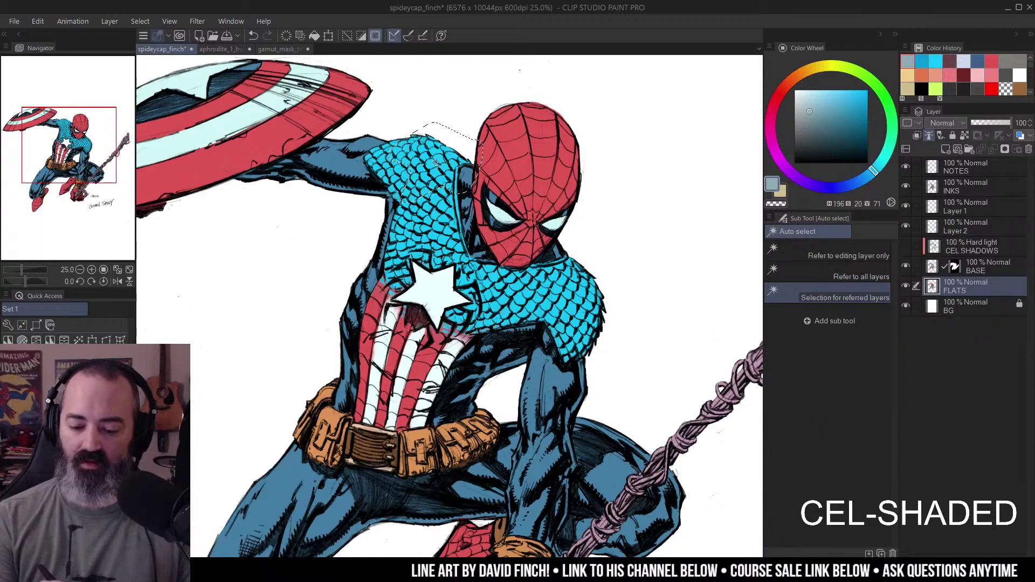
{"action": "left_click", "coordinate": [829, 251]}
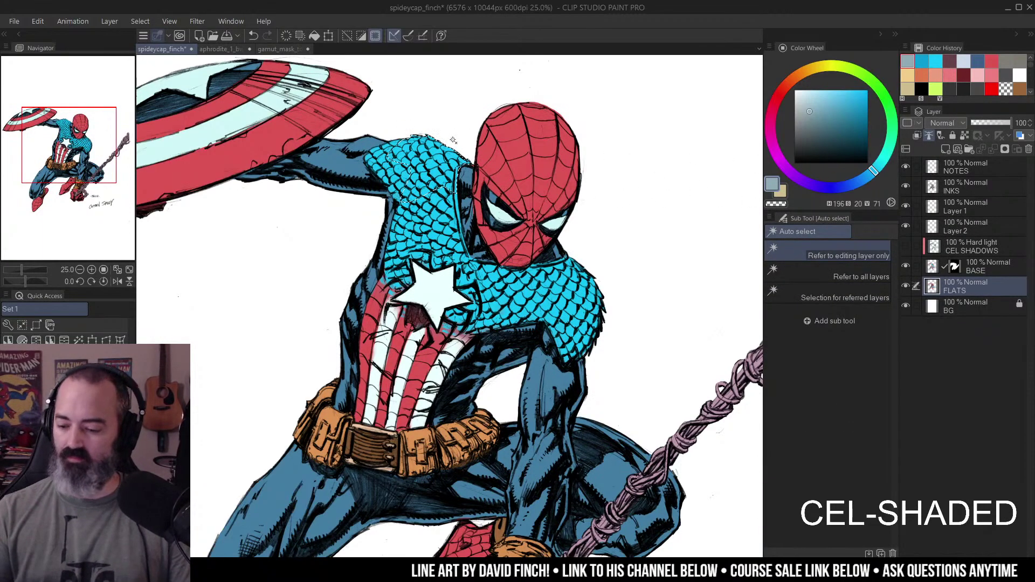
{"action": "left_click", "coordinate": [941, 227]}
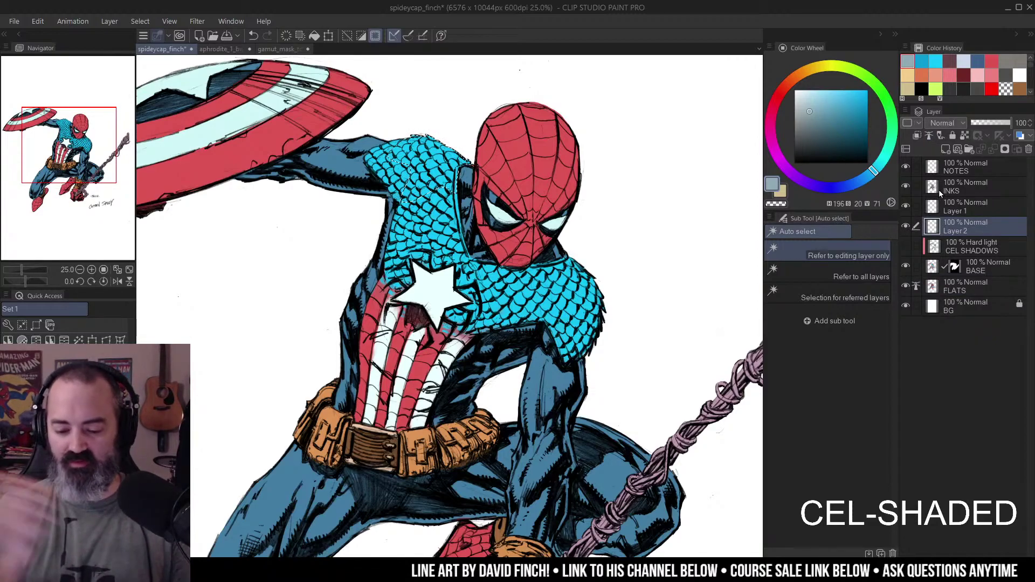
{"action": "key", "text": "m"}
{"action": "key", "text": "ctrl+d"}
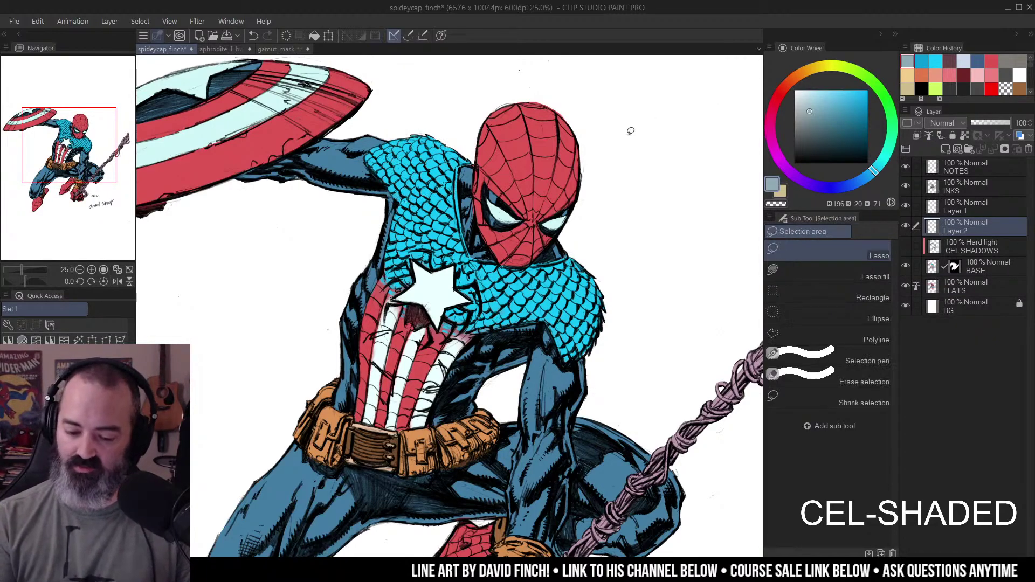
- Lasso across the raised shoulder and mask, try limiting it using Auto select's Selection for referred layers from FLATS and Layer 2, and deselect
{"action": "left_click_drag", "start_coordinate": [385, 159], "coordinate": [419, 203]}
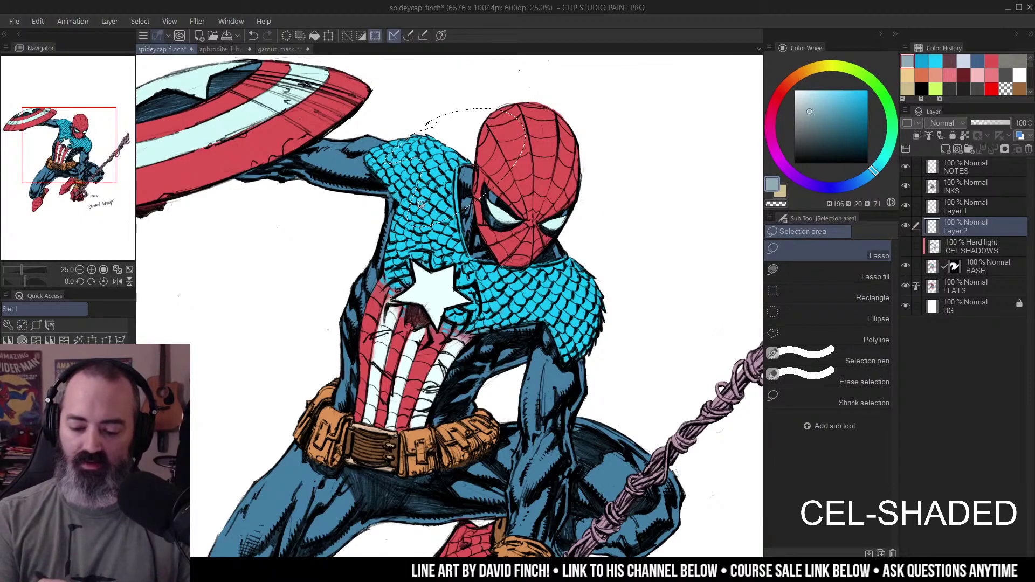
{"action": "key", "text": "w"}
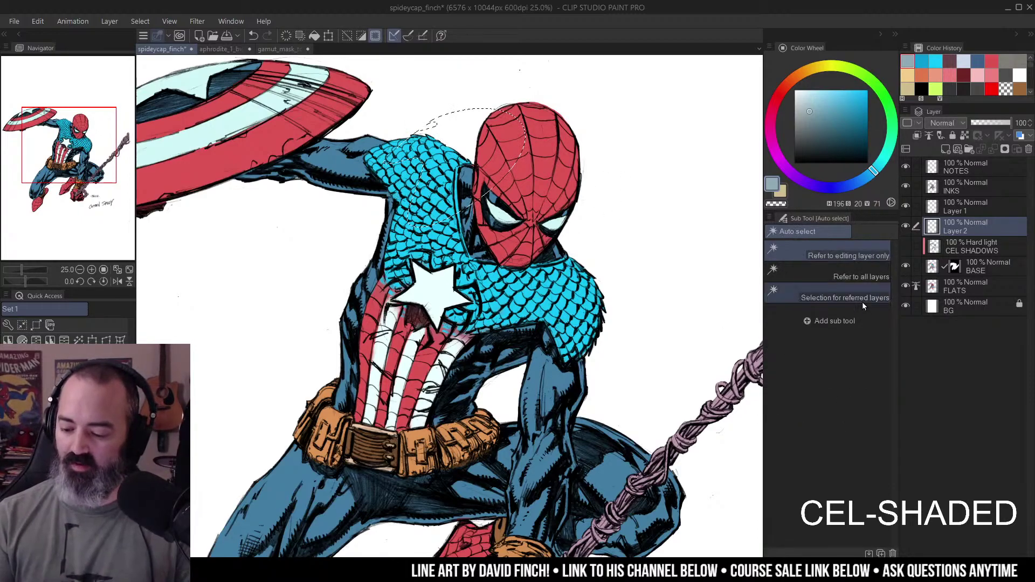
{"action": "left_click", "coordinate": [869, 288]}
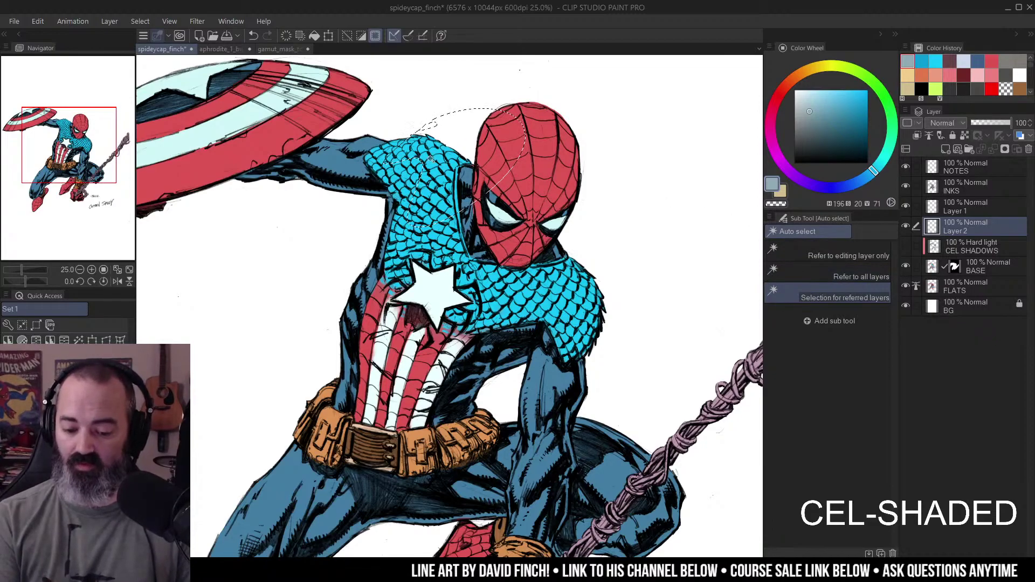
{"action": "left_click", "coordinate": [972, 285]}
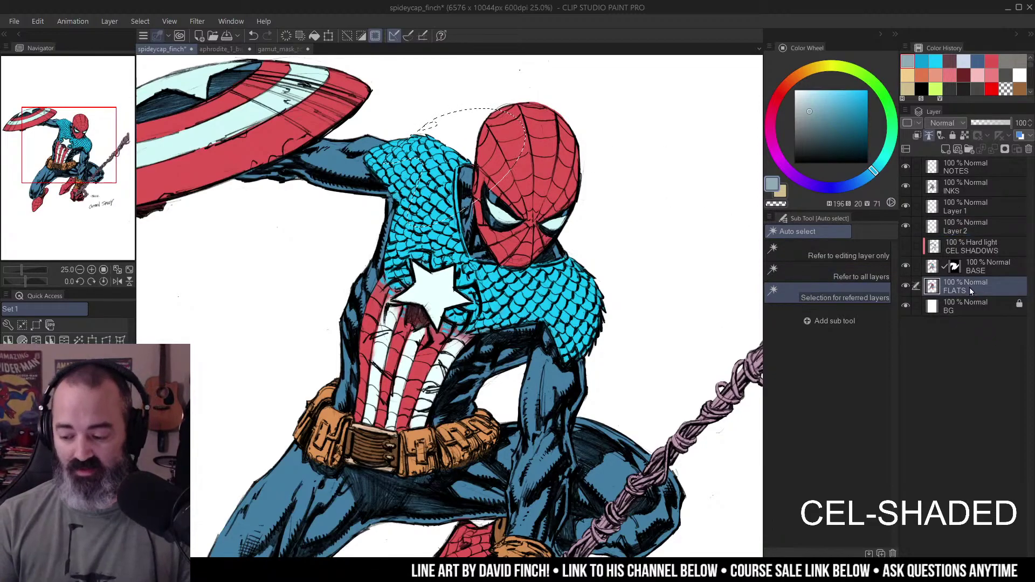
{"action": "left_click", "coordinate": [962, 229]}
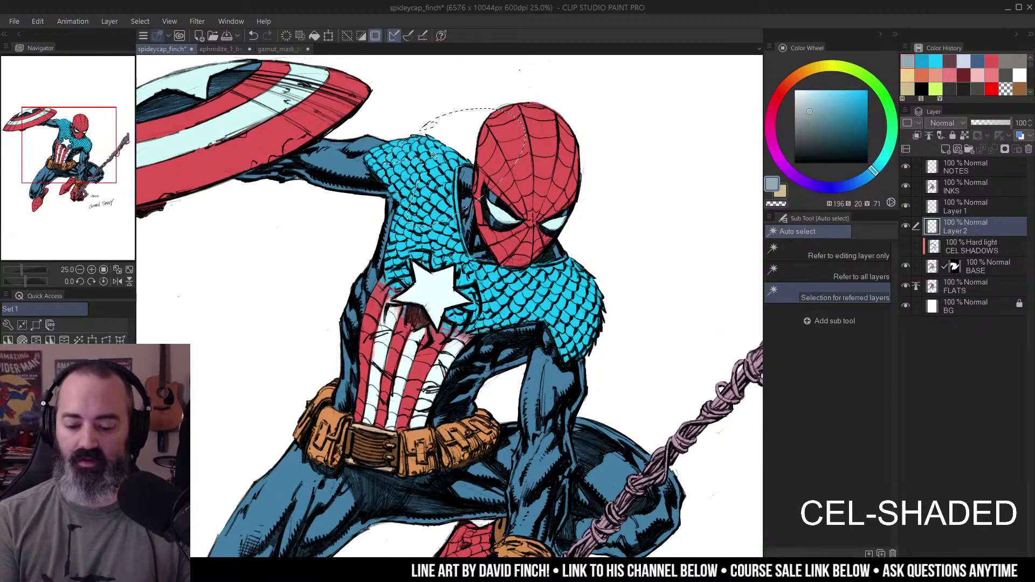
{"action": "key", "text": "ctrl+z"}
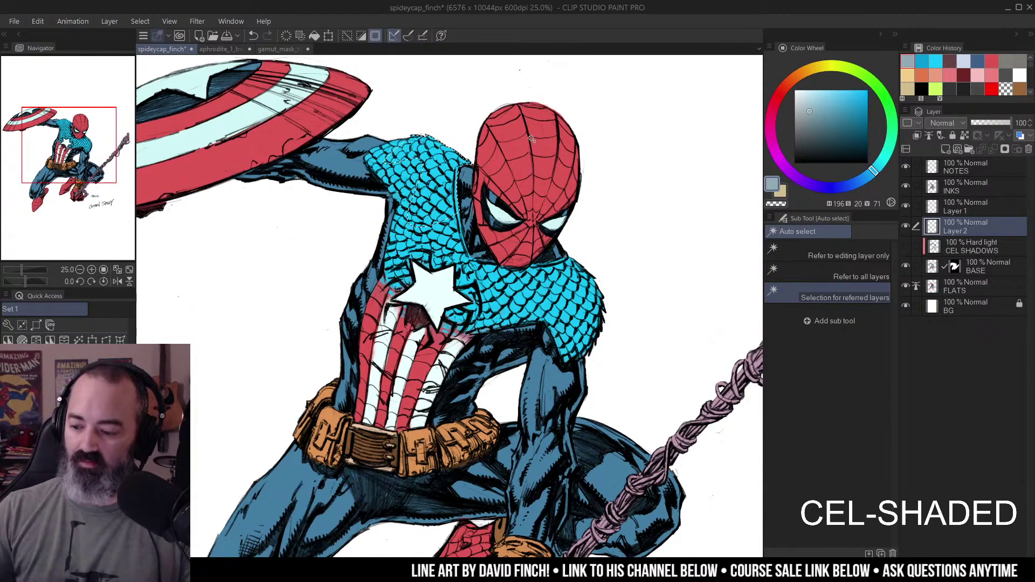
{"action": "key", "text": "m"}
{"action": "key", "text": "ctrl+d"}
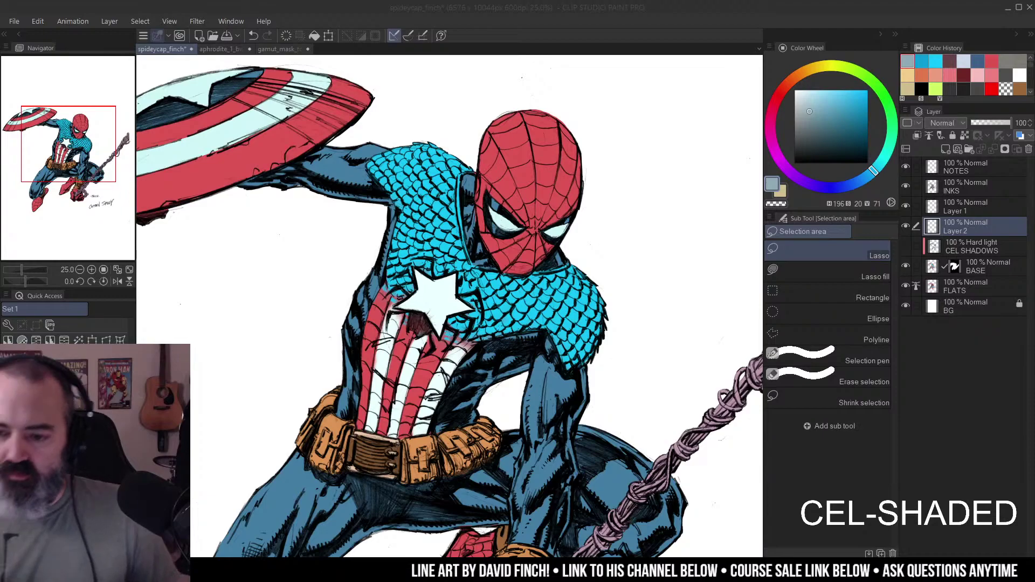
- Delete the blank Layer 2 above CEL SHADOWS
{"action": "left_click", "coordinate": [597, 216], "text": "ctrl+alt"}
{"action": "key", "text": "m"}
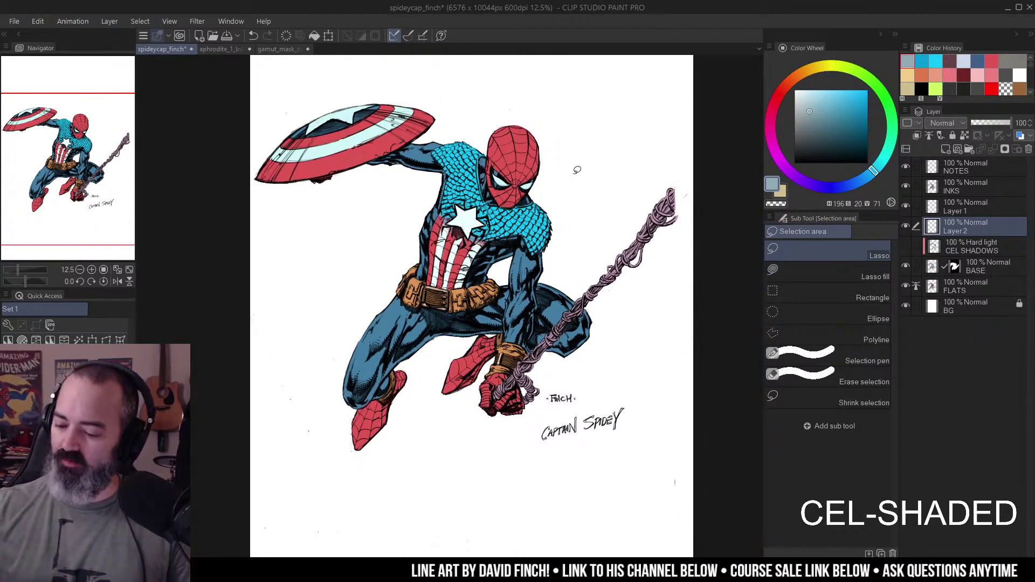
{"action": "right_click", "coordinate": [963, 224]}
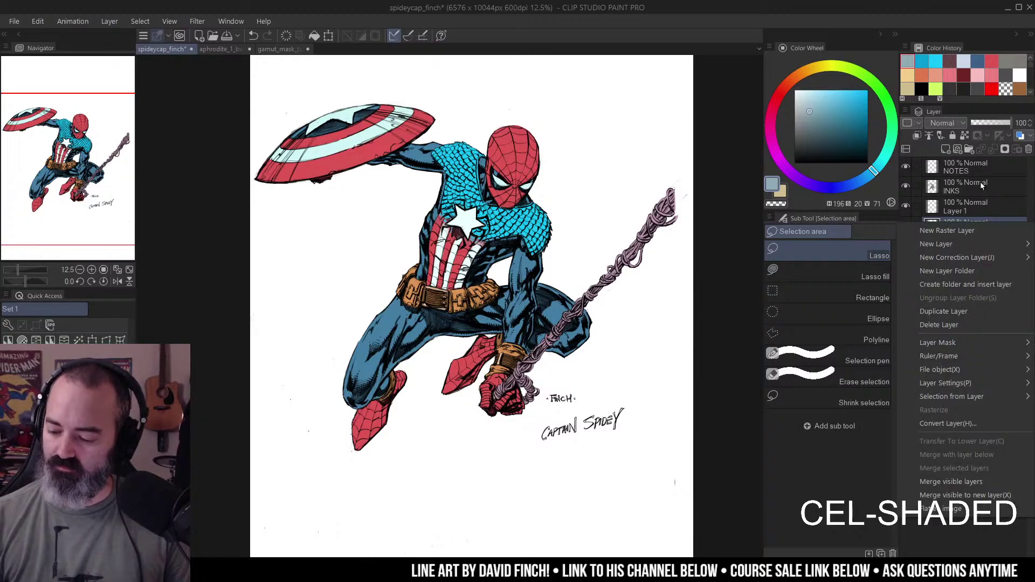
{"action": "left_click", "coordinate": [946, 322]}
{"action": "left_click_drag", "start_coordinate": [643, 201], "coordinate": [622, 220]}
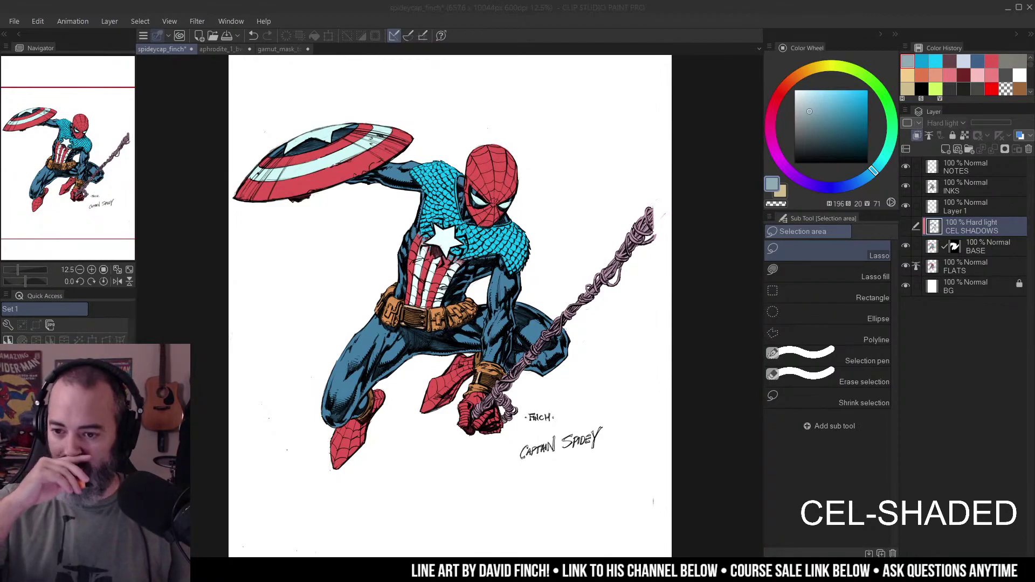
{"action": "left_click_drag", "start_coordinate": [589, 179], "coordinate": [597, 156]}
{"action": "left_click_drag", "start_coordinate": [546, 194], "coordinate": [555, 197]}
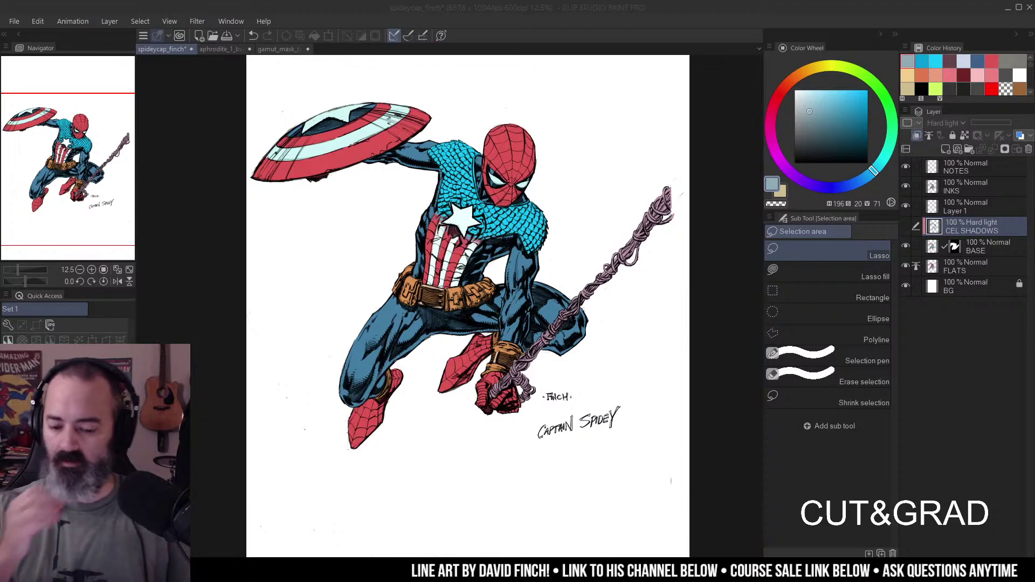
{"action": "mouse_move", "coordinate": [609, 171]}
{"action": "left_mouse_down"}
{"action": "mouse_move", "coordinate": [611, 194]}
{"action": "mouse_move", "coordinate": [600, 167]}
{"action": "left_mouse_up"}
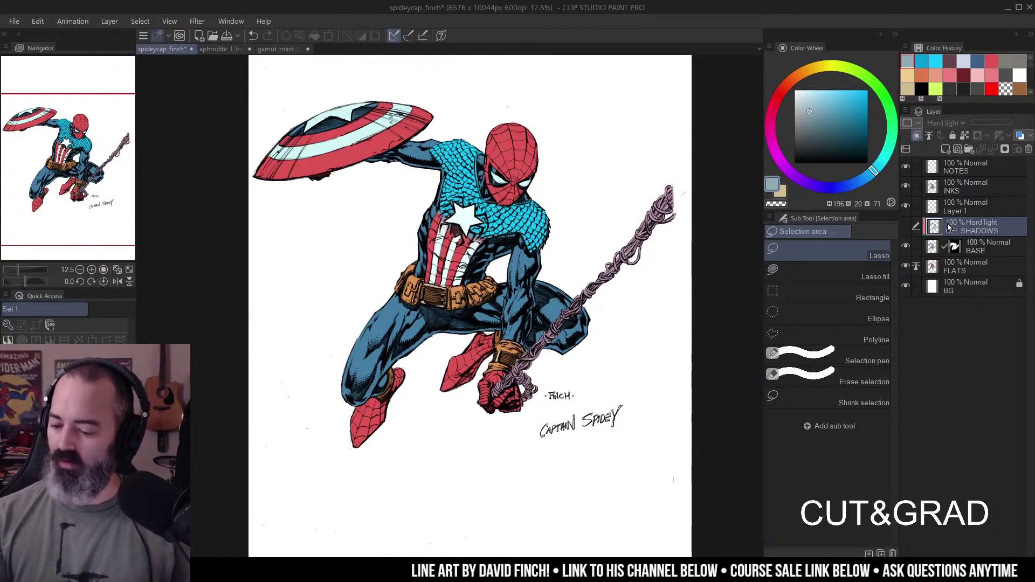
- Move the CEL SHADOWS layer below BG, and replace Layer 1 with a Hard light layer named HL above BASE
{"action": "left_click_drag", "start_coordinate": [973, 231], "coordinate": [960, 329]}
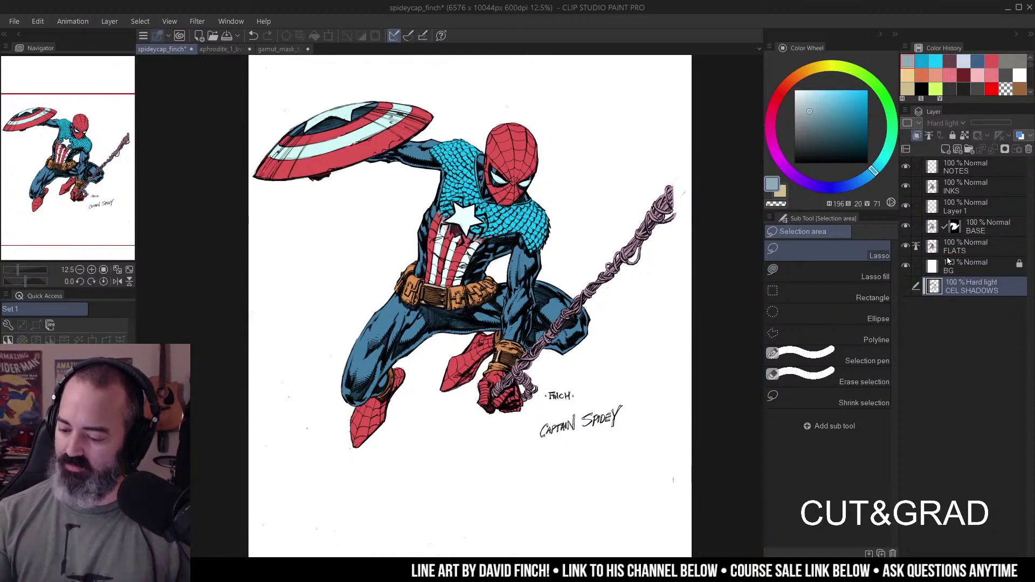
{"action": "left_click", "coordinate": [939, 209]}
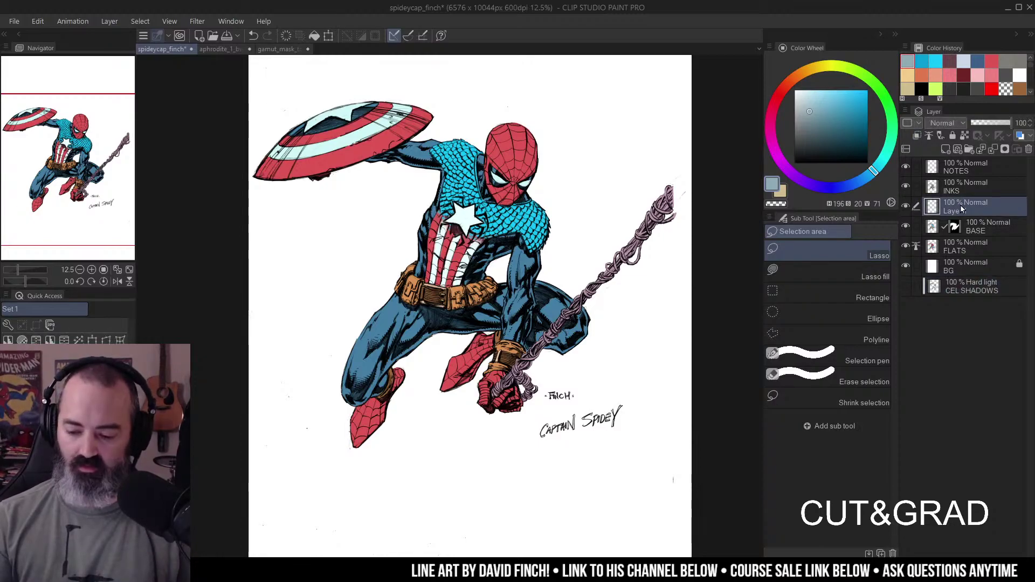
{"action": "right_click", "coordinate": [958, 209]}
{"action": "left_click", "coordinate": [971, 310]}
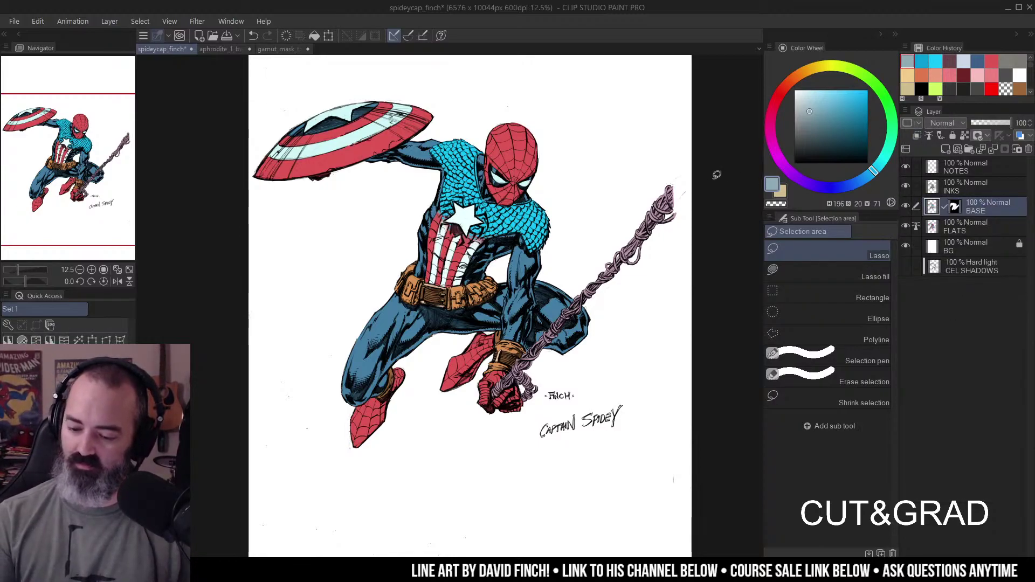
{"action": "scroll", "coordinate": [721, 174], "scroll_direction": "up", "scroll_amount": 1}
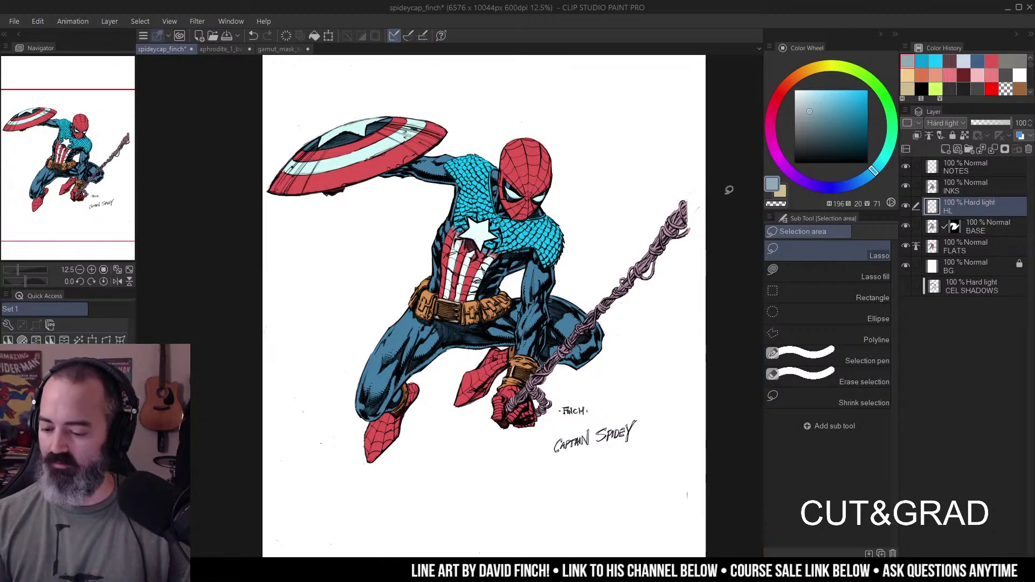
- Try loose lasso outlines across the forehead of the mask on the HL layer, and deselect
{"action": "key", "text": "slash"}
{"action": "left_click", "coordinate": [591, 157]}
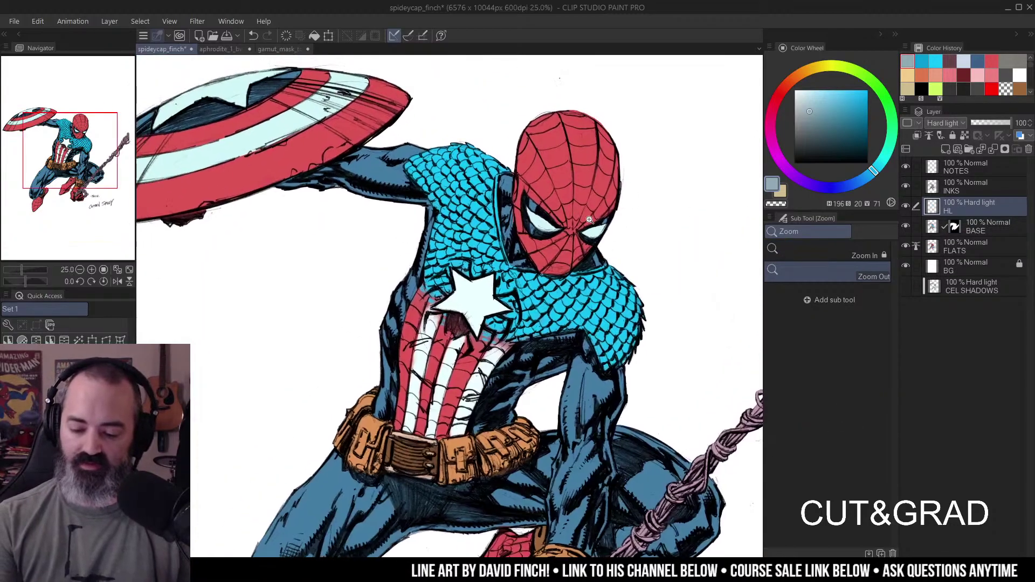
{"action": "key", "text": "m"}
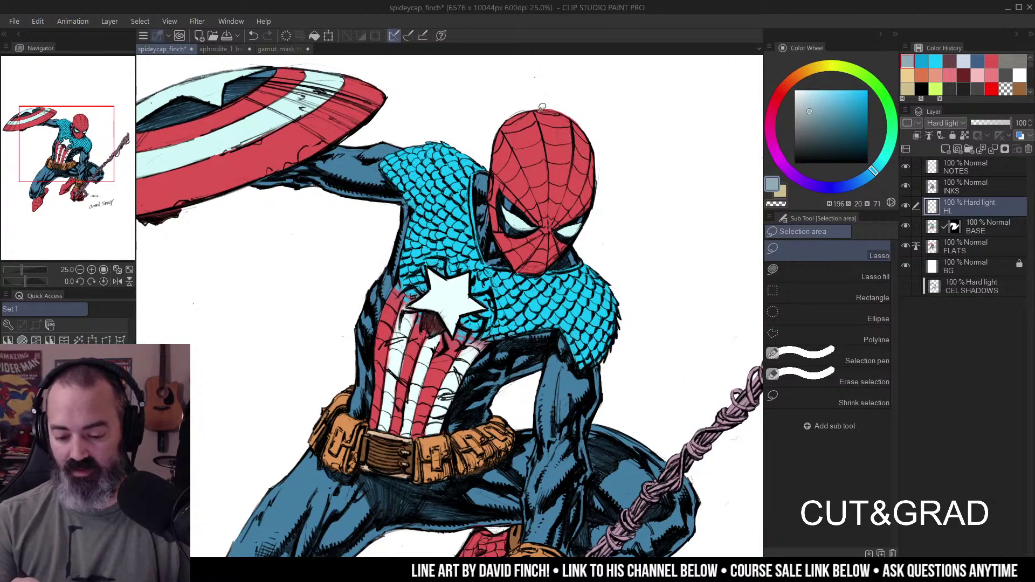
{"action": "mouse_move", "coordinate": [538, 141]}
{"action": "left_mouse_down"}
{"action": "mouse_move", "coordinate": [561, 122]}
{"action": "mouse_move", "coordinate": [504, 162]}
{"action": "mouse_move", "coordinate": [597, 123]}
{"action": "left_mouse_up"}
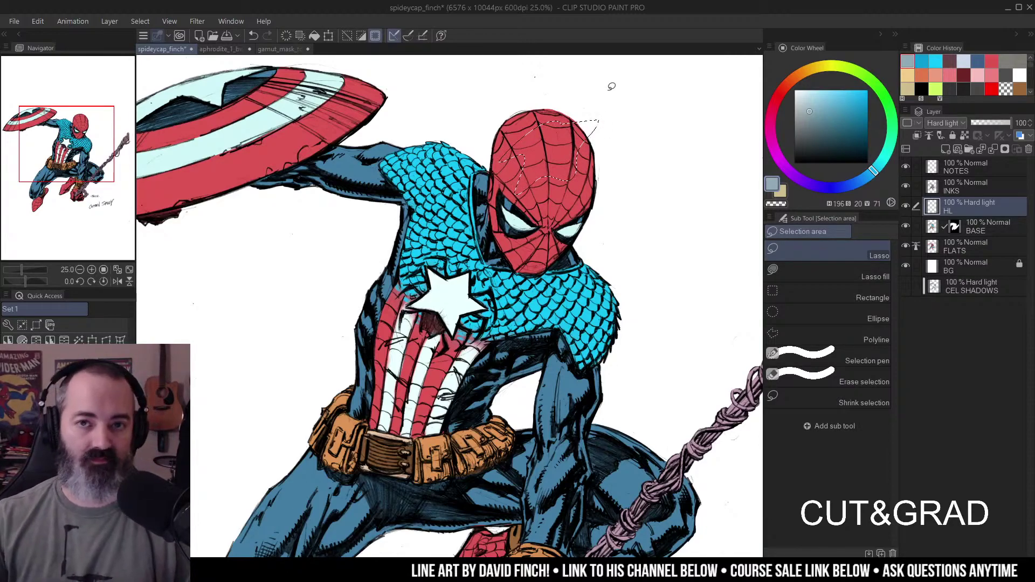
{"action": "left_click_drag", "start_coordinate": [547, 131], "coordinate": [553, 136]}
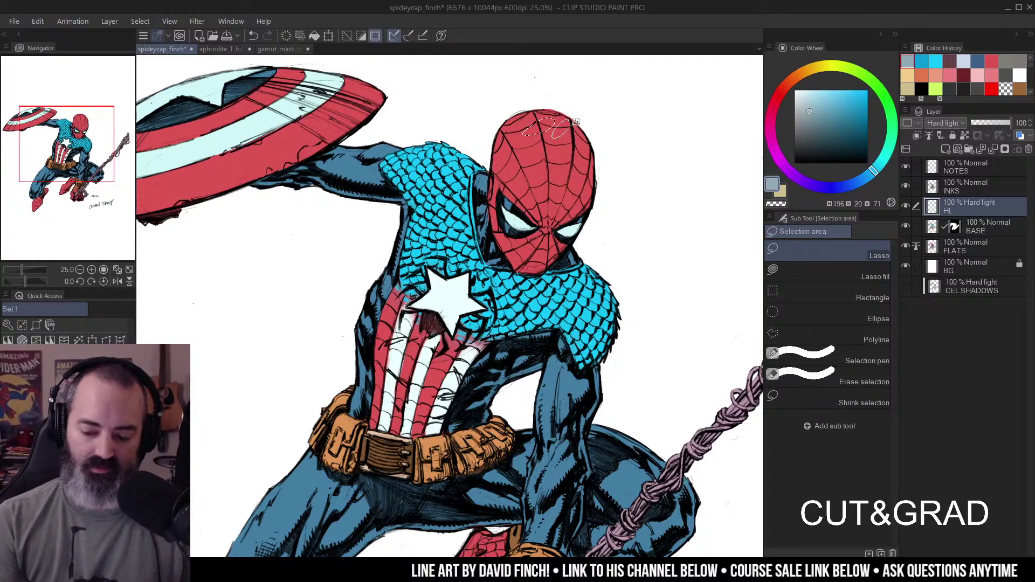
{"action": "left_click", "coordinate": [583, 119]}
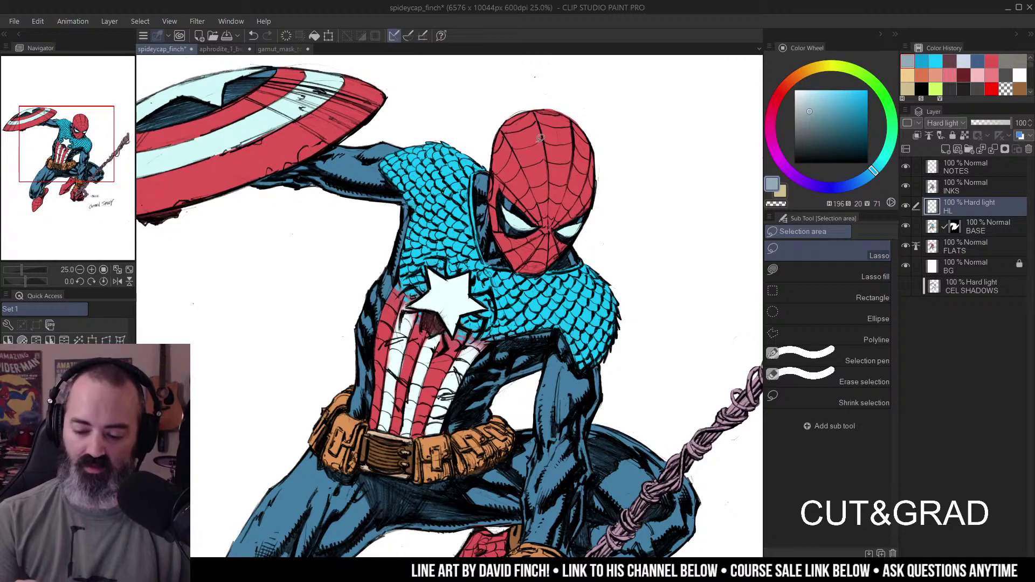
- Lasso the upper part of the mask, brush a highlight into it with the Soft airbrush, deselect, and undo the deselection
{"action": "mouse_move", "coordinate": [537, 128]}
{"action": "left_mouse_down"}
{"action": "mouse_move", "coordinate": [539, 113]}
{"action": "mouse_move", "coordinate": [588, 129]}
{"action": "mouse_move", "coordinate": [566, 115]}
{"action": "mouse_move", "coordinate": [561, 162]}
{"action": "left_mouse_up"}
{"action": "key", "text": "b"}
{"action": "left_click", "coordinate": [862, 248]}
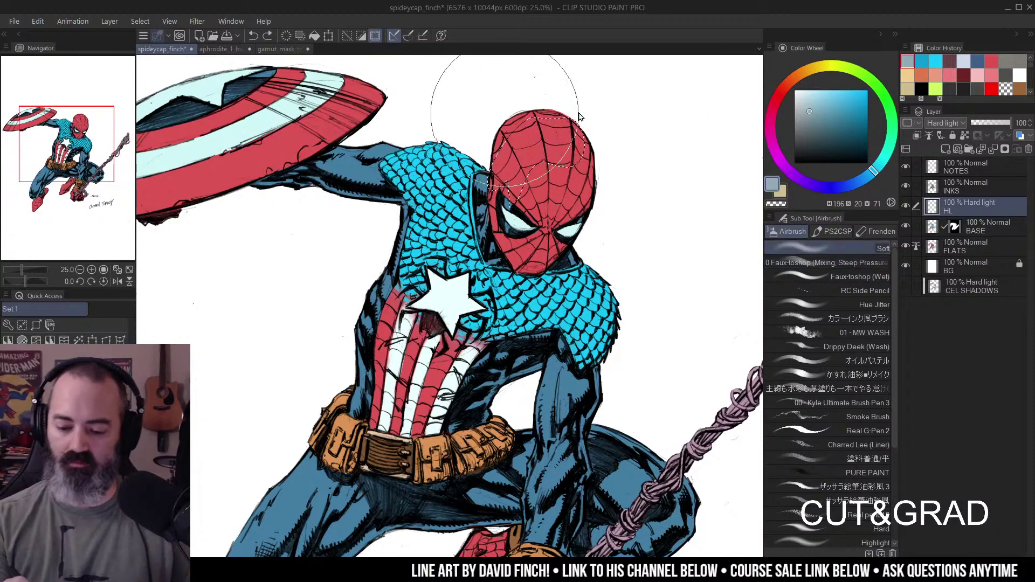
{"action": "key", "text": "m"}
{"action": "key", "text": "ctrl+d"}
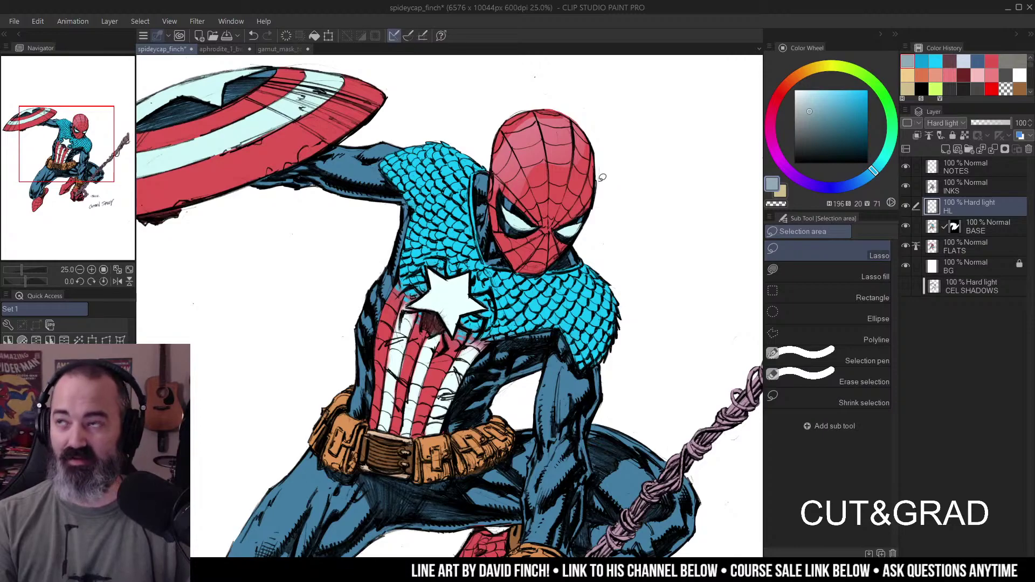
{"action": "key", "text": "ctrl+z"}
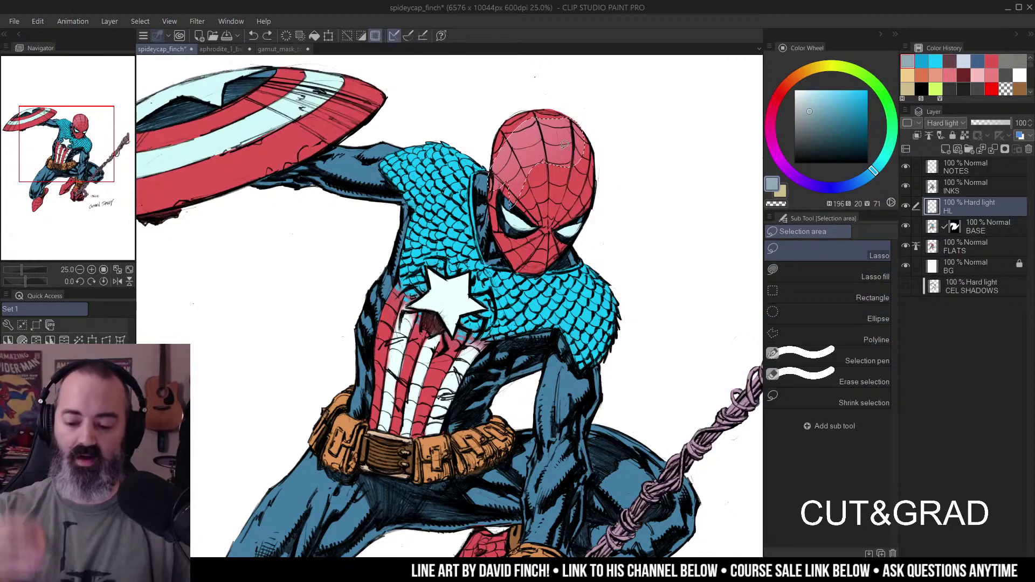
- Clear the lasso selection on the red mask
{"action": "key", "text": "ctrl+d"}
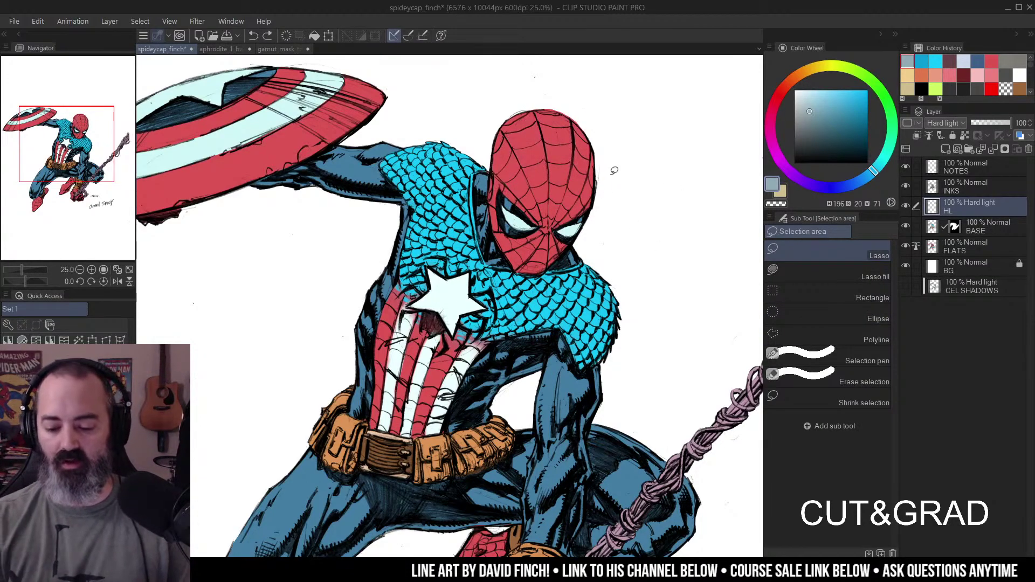
{"action": "left_click", "coordinate": [606, 184], "text": "ctrl+alt"}
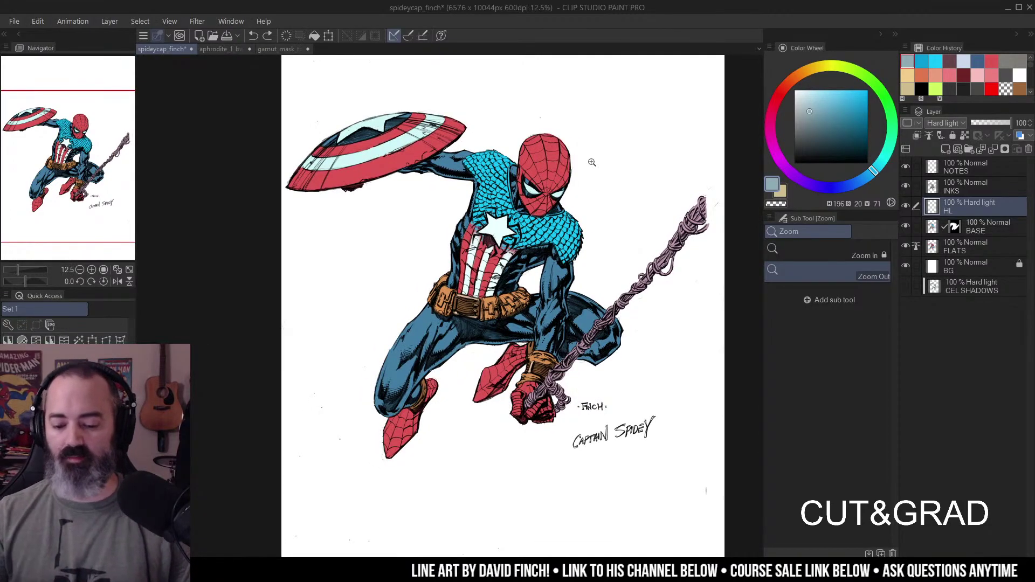
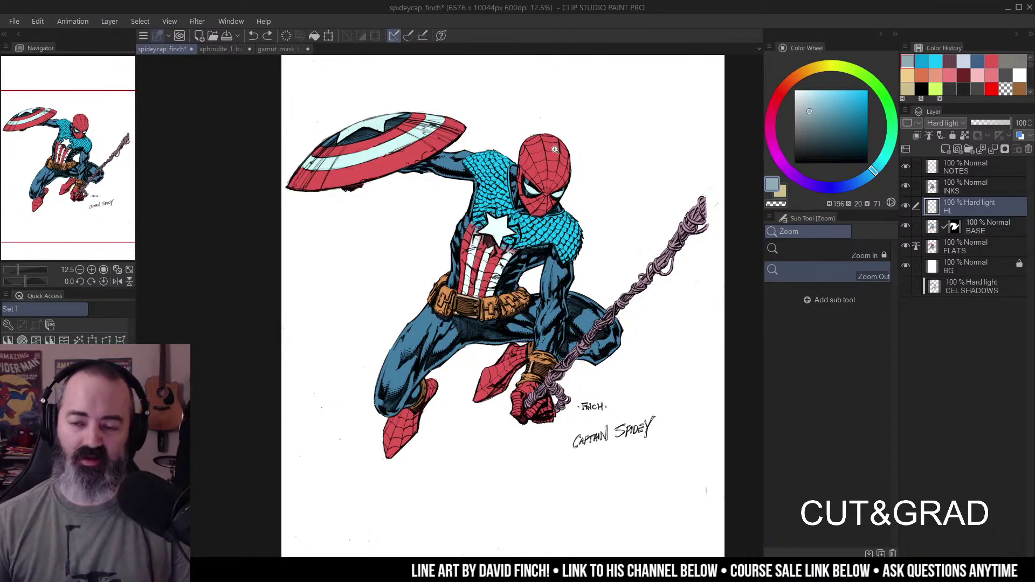
{"action": "left_click", "coordinate": [537, 211]}
{"action": "key", "text": "m"}
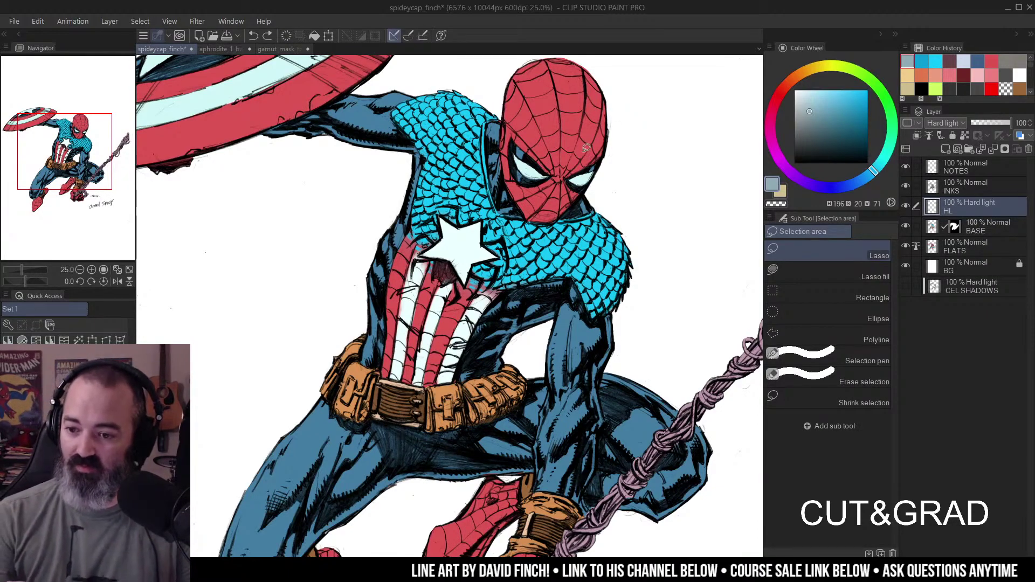
{"action": "left_click_drag", "start_coordinate": [593, 158], "coordinate": [586, 147]}
{"action": "left_click_drag", "start_coordinate": [607, 190], "coordinate": [618, 211]}
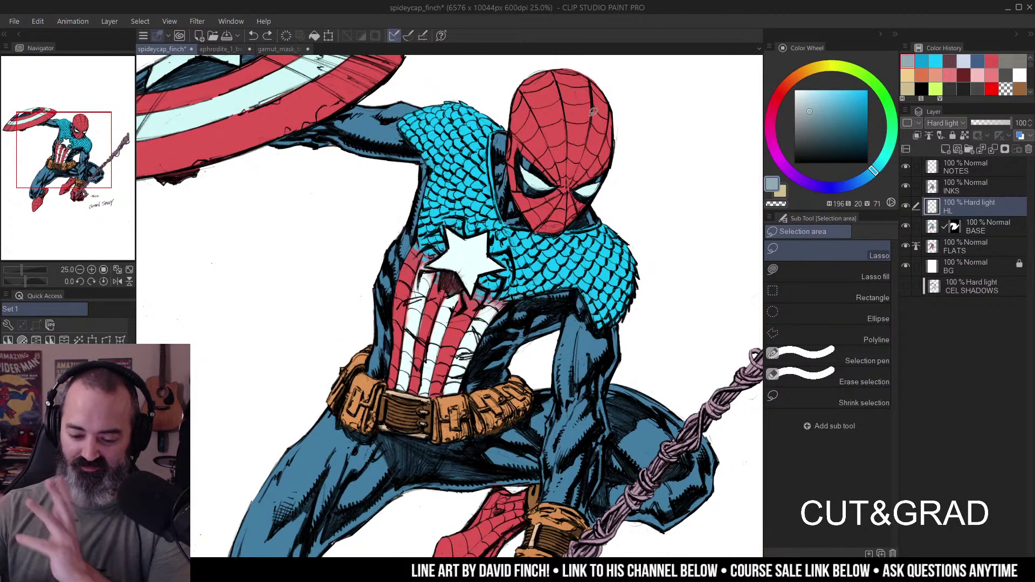
{"action": "left_click", "coordinate": [584, 205], "text": "ctrl+alt"}
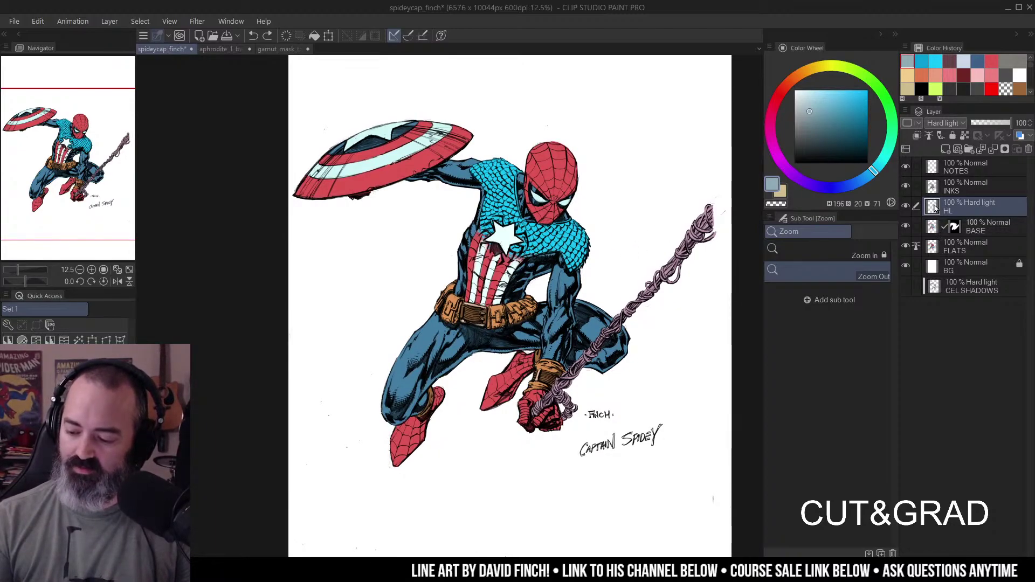
- Choose a muted dark rose drawing colour with hue 349, saturation 36 and value 40
{"action": "left_click", "coordinate": [818, 130]}
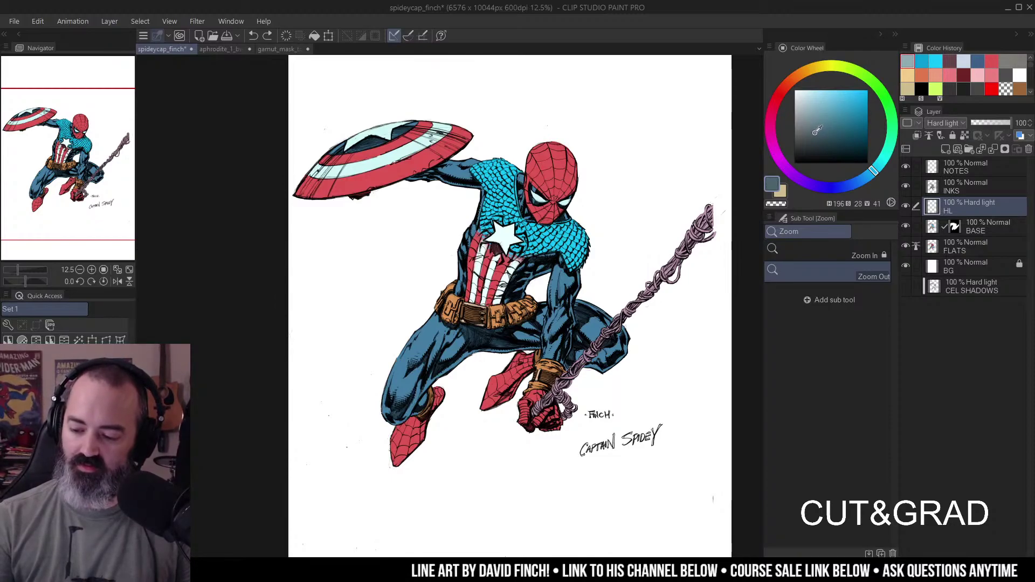
{"action": "left_click", "coordinate": [820, 132]}
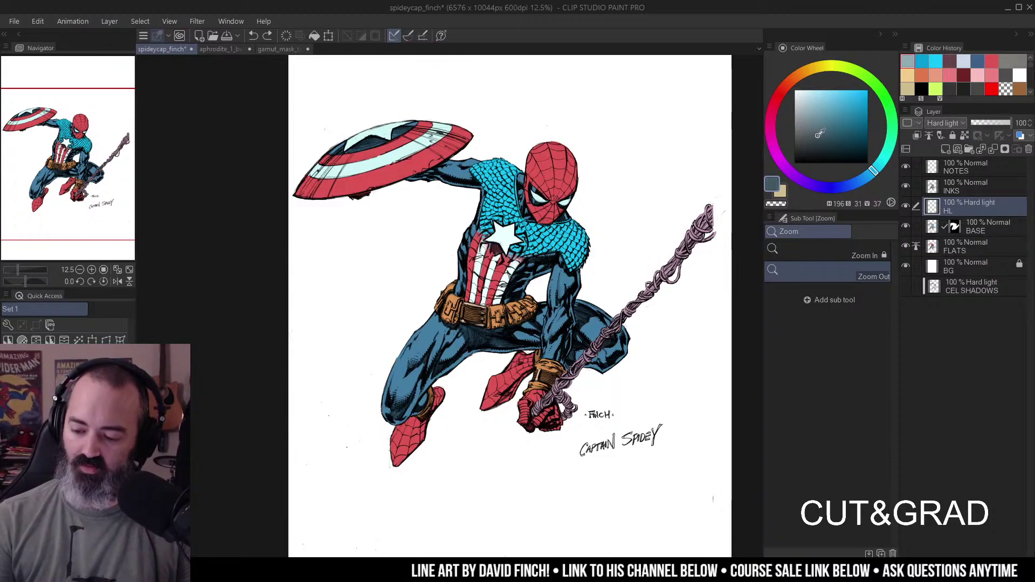
{"action": "left_click", "coordinate": [822, 136]}
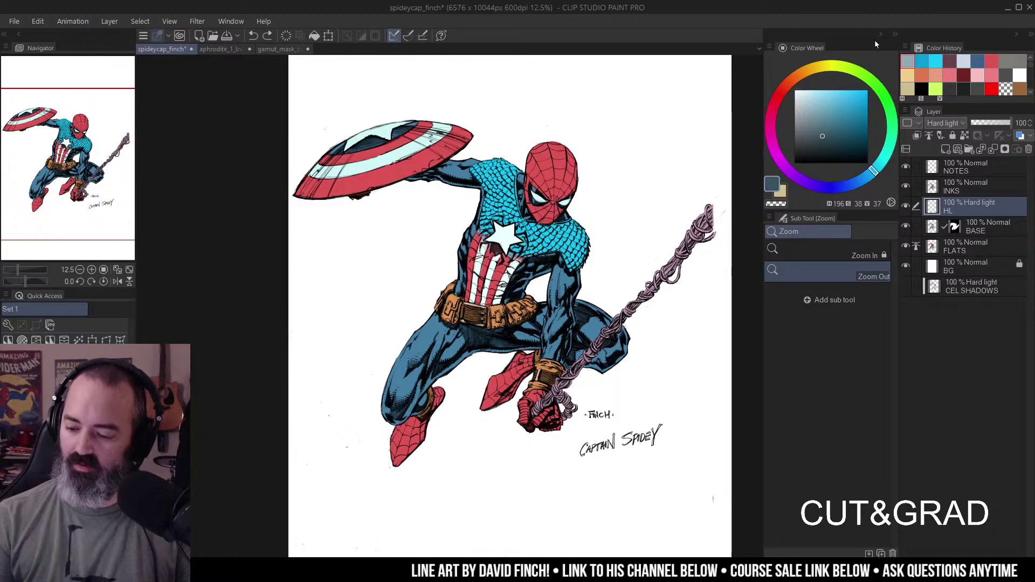
{"action": "left_click", "coordinate": [775, 112]}
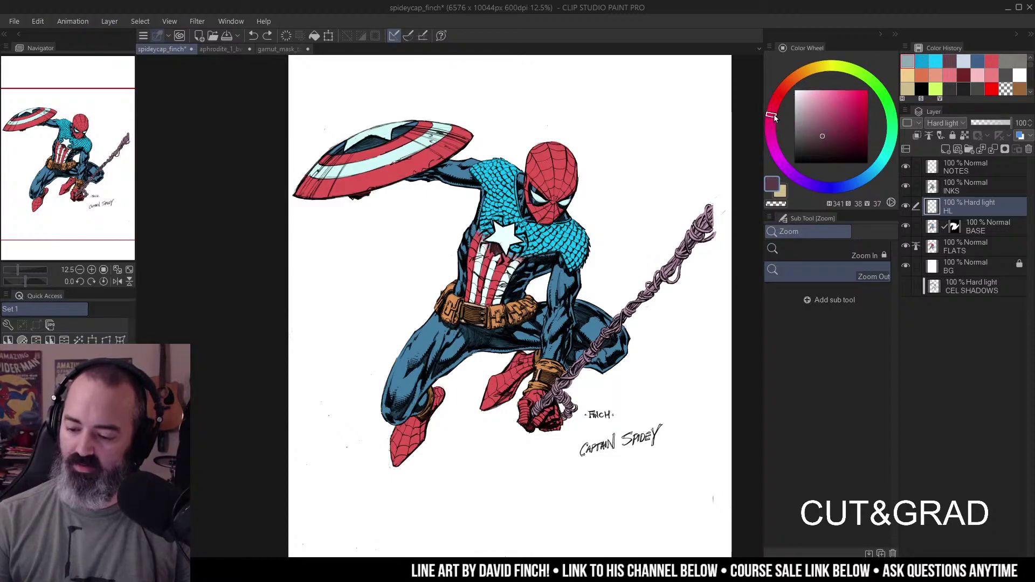
{"action": "left_click_drag", "start_coordinate": [775, 112], "coordinate": [774, 107]}
{"action": "left_click", "coordinate": [820, 133]}
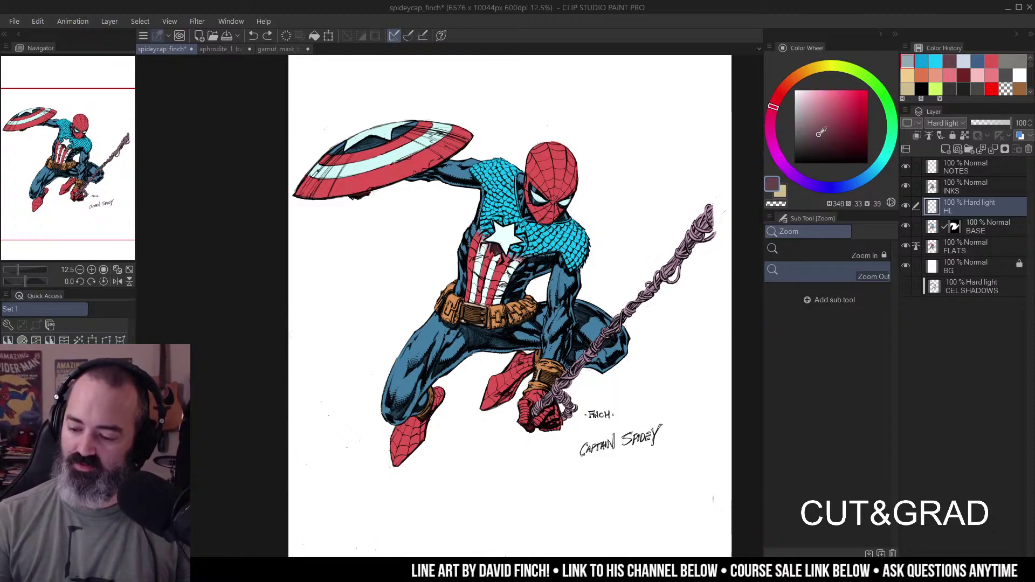
{"action": "left_click", "coordinate": [819, 134]}
{"action": "left_click", "coordinate": [821, 133]}
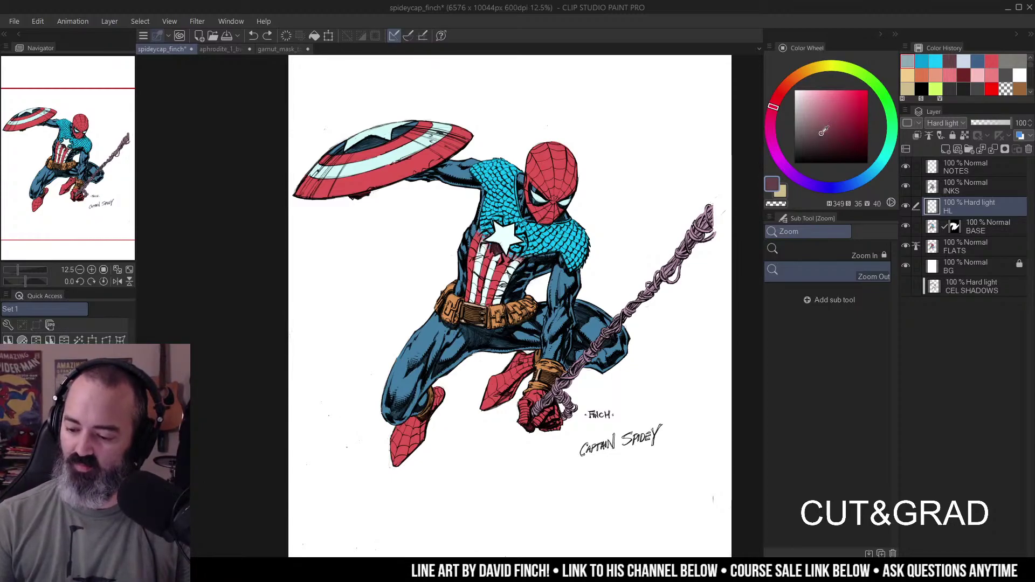
- Fill the HL layer with the dark rose colour and clip it to the layer below
{"action": "key", "text": "g"}
{"action": "left_click", "coordinate": [549, 261]}
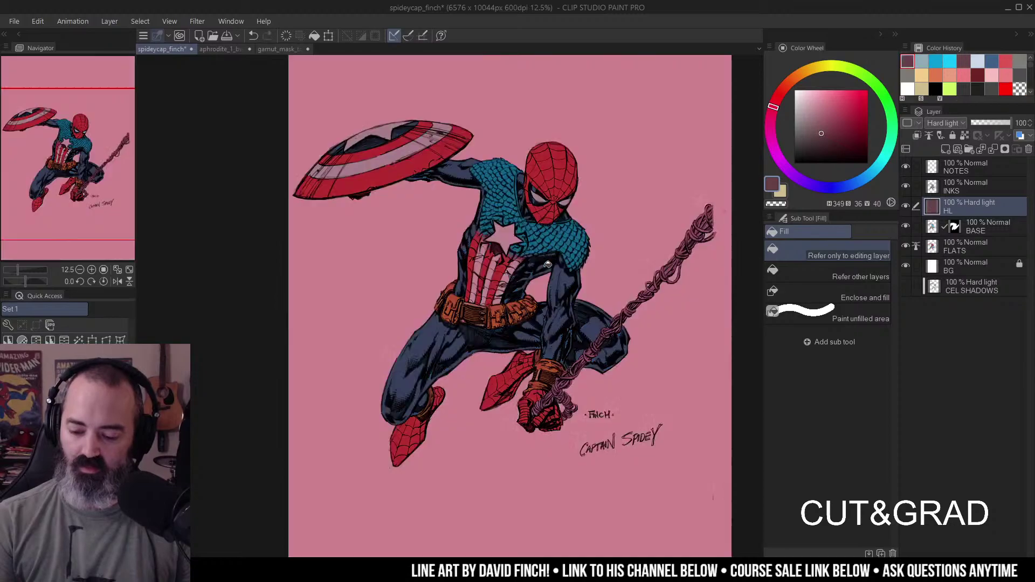
{"action": "key", "text": "ctrl+z"}
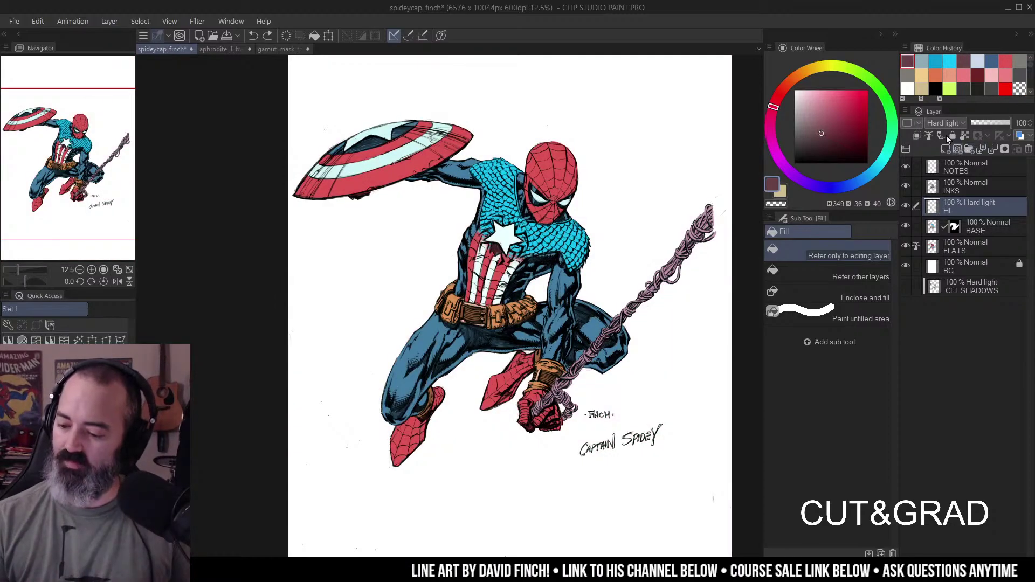
{"action": "key", "text": "ctrl+y"}
{"action": "left_click", "coordinate": [917, 135]}
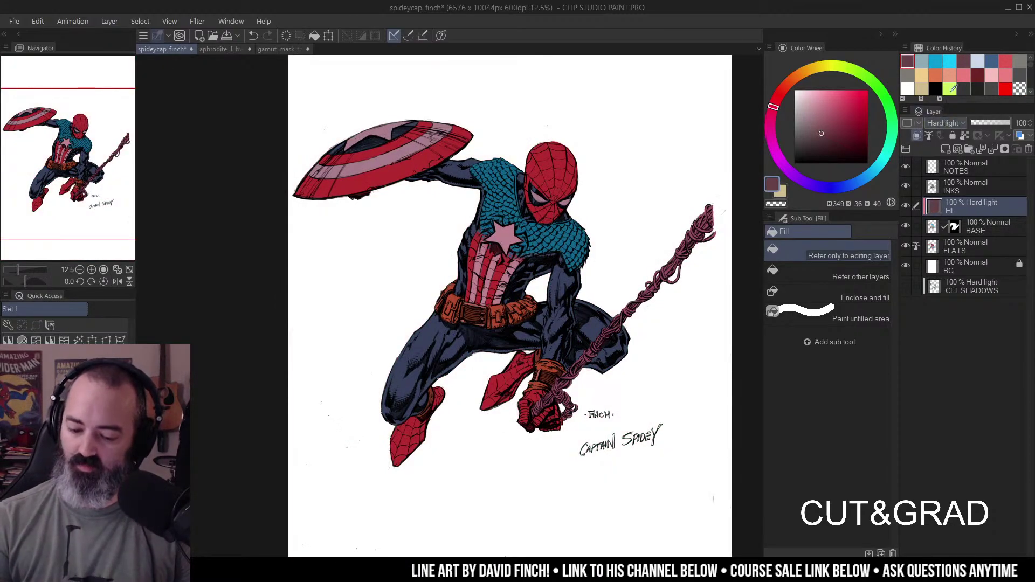
- Adjust the HL layer's fill with Hue/Saturation/Luminosity to hue -2, saturation -29 and luminosity 7
{"action": "key", "text": "ctrl+u"}
{"action": "left_click_drag", "start_coordinate": [729, 232], "coordinate": [732, 236]}
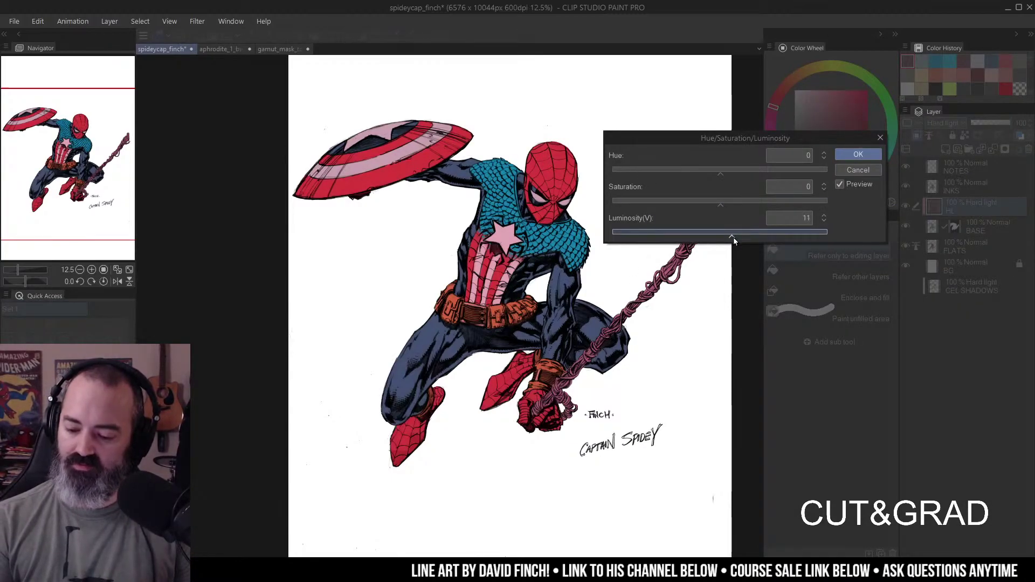
{"action": "left_click_drag", "start_coordinate": [721, 172], "coordinate": [689, 206]}
{"action": "mouse_move", "coordinate": [732, 236]}
{"action": "left_mouse_down"}
{"action": "mouse_move", "coordinate": [722, 243]}
{"action": "mouse_move", "coordinate": [734, 237]}
{"action": "left_mouse_up"}
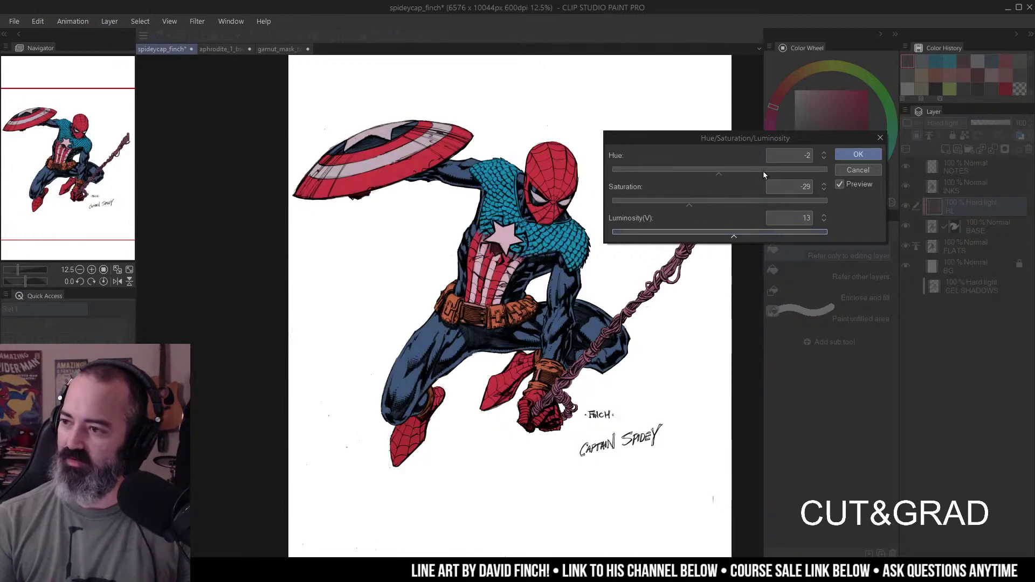
{"action": "left_click_drag", "start_coordinate": [734, 237], "coordinate": [728, 239]}
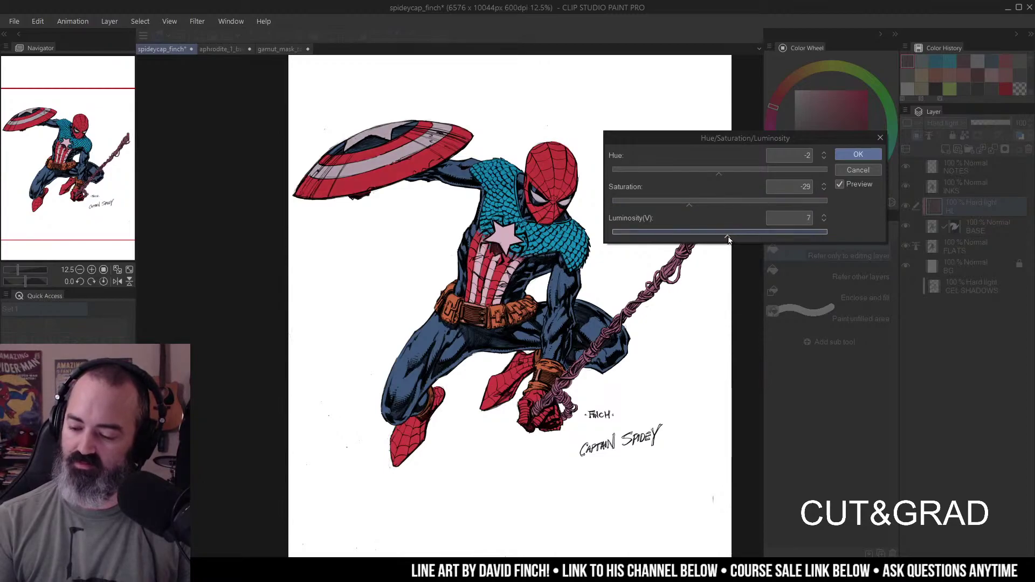
{"action": "left_click", "coordinate": [858, 154]}
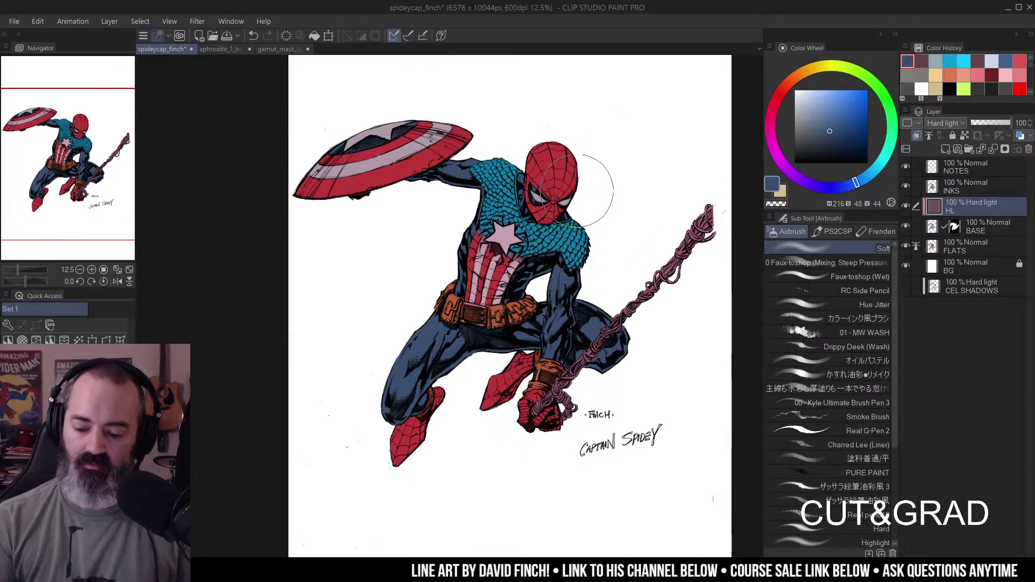
- Add a new Hard light layer above the tinted HL layer and choose a pale yellow with hue 59, saturation 14 and value 90
{"action": "left_click", "coordinate": [944, 150]}
{"action": "left_click", "coordinate": [828, 69]}
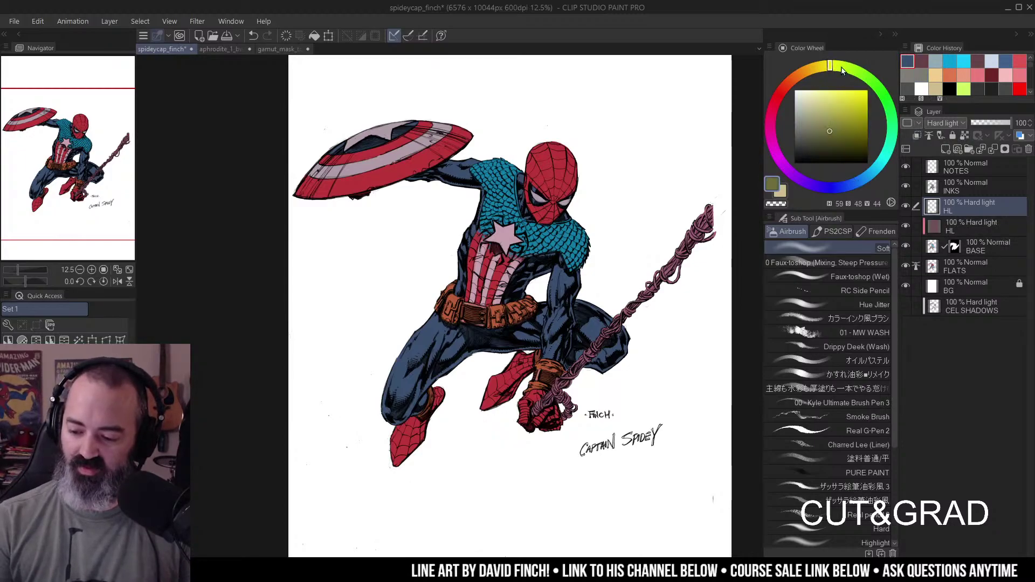
{"action": "key", "text": "p"}
{"action": "left_click", "coordinate": [805, 97]}
- Paint pale yellow highlights on the forehead of the mask and the shoulder scales with the RC Side Pencil brush
{"action": "key", "text": "p"}
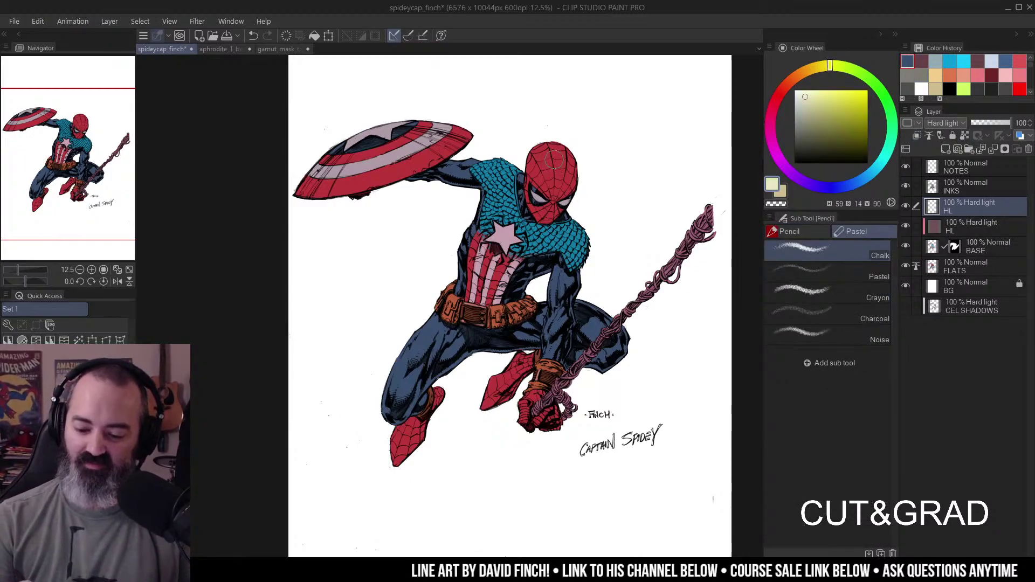
{"action": "key", "text": "b"}
{"action": "left_click", "coordinate": [860, 277]}
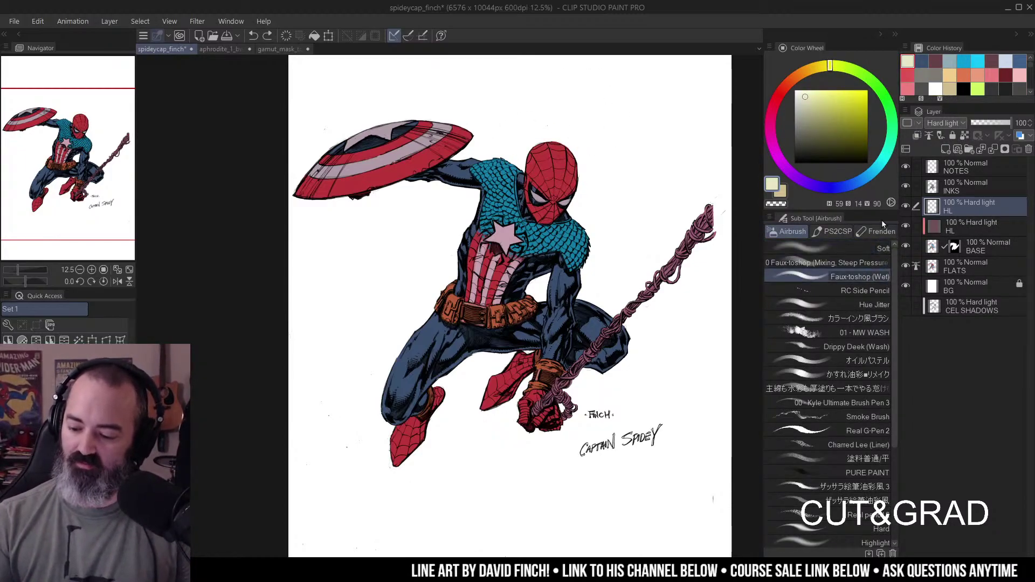
{"action": "left_click", "coordinate": [860, 290]}
{"action": "left_click_drag", "start_coordinate": [547, 145], "coordinate": [537, 183]}
{"action": "mouse_move", "coordinate": [496, 159]}
{"action": "left_mouse_down"}
{"action": "mouse_move", "coordinate": [497, 199]}
{"action": "mouse_move", "coordinate": [507, 158]}
{"action": "left_mouse_up"}
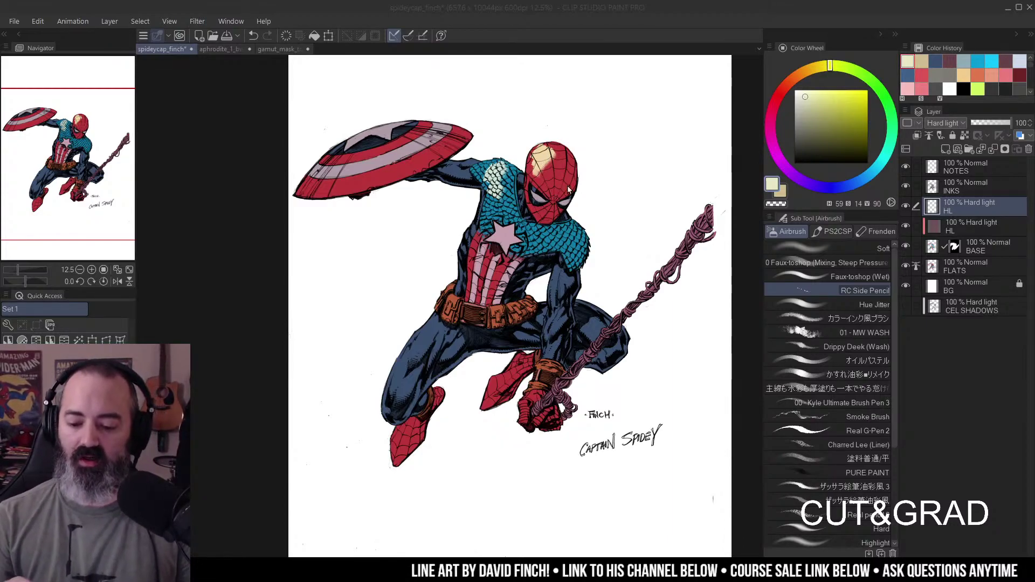
- Sample the blue of the bent leg, try darker and more saturated variants of it, and sample the leg's blue again
{"action": "left_click", "coordinate": [433, 328], "text": "alt"}
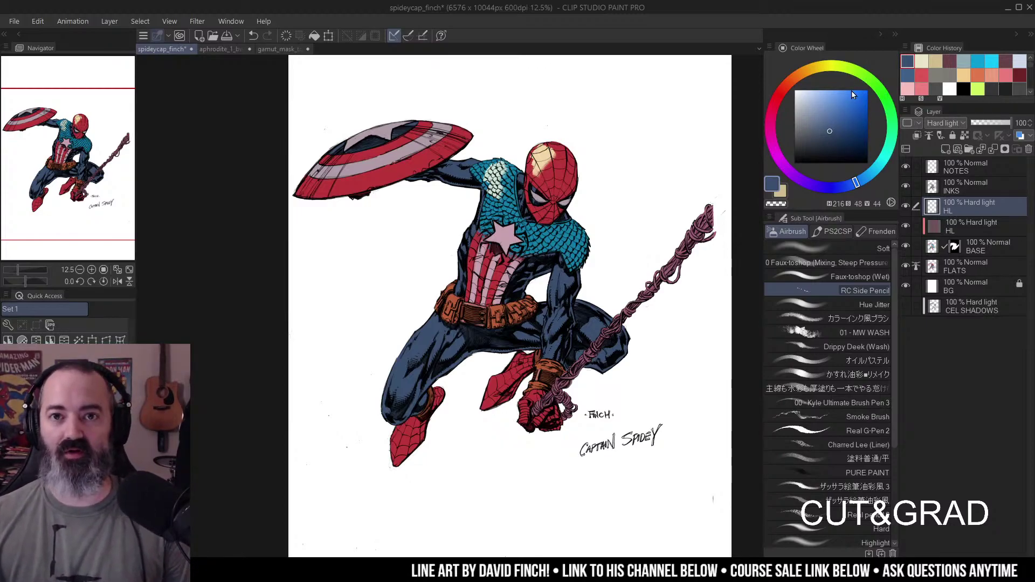
{"action": "left_click", "coordinate": [832, 151]}
{"action": "left_click_drag", "start_coordinate": [831, 151], "coordinate": [835, 149]}
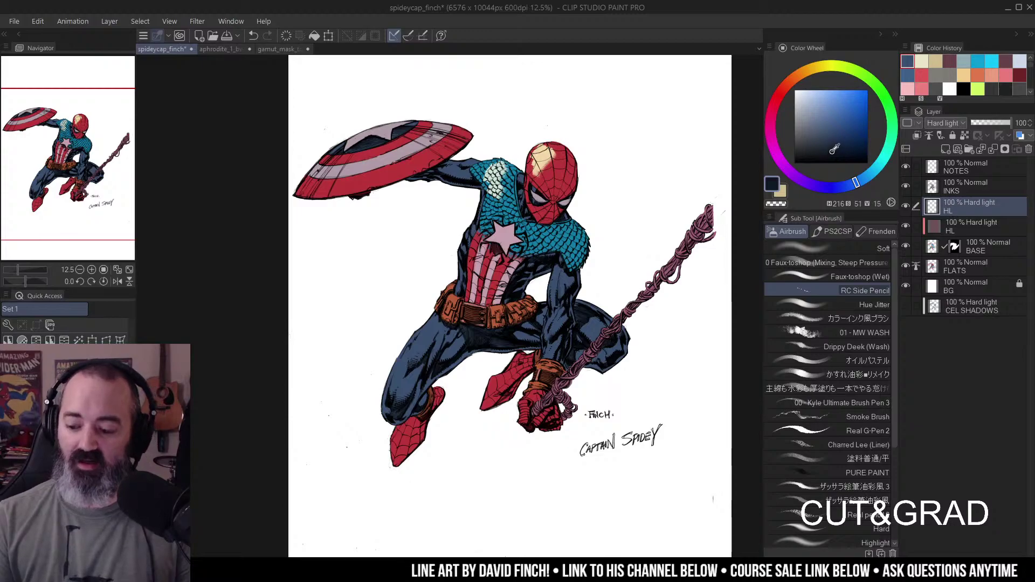
{"action": "left_click", "coordinate": [835, 94]}
{"action": "mouse_move", "coordinate": [835, 94]}
{"action": "left_mouse_down"}
{"action": "mouse_move", "coordinate": [836, 160]}
{"action": "mouse_move", "coordinate": [850, 74]}
{"action": "mouse_move", "coordinate": [841, 150]}
{"action": "mouse_move", "coordinate": [863, 149]}
{"action": "mouse_move", "coordinate": [802, 152]}
{"action": "mouse_move", "coordinate": [868, 149]}
{"action": "mouse_move", "coordinate": [798, 148]}
{"action": "mouse_move", "coordinate": [843, 154]}
{"action": "mouse_move", "coordinate": [867, 144]}
{"action": "mouse_move", "coordinate": [802, 154]}
{"action": "mouse_move", "coordinate": [861, 136]}
{"action": "mouse_move", "coordinate": [862, 148]}
{"action": "left_mouse_up"}
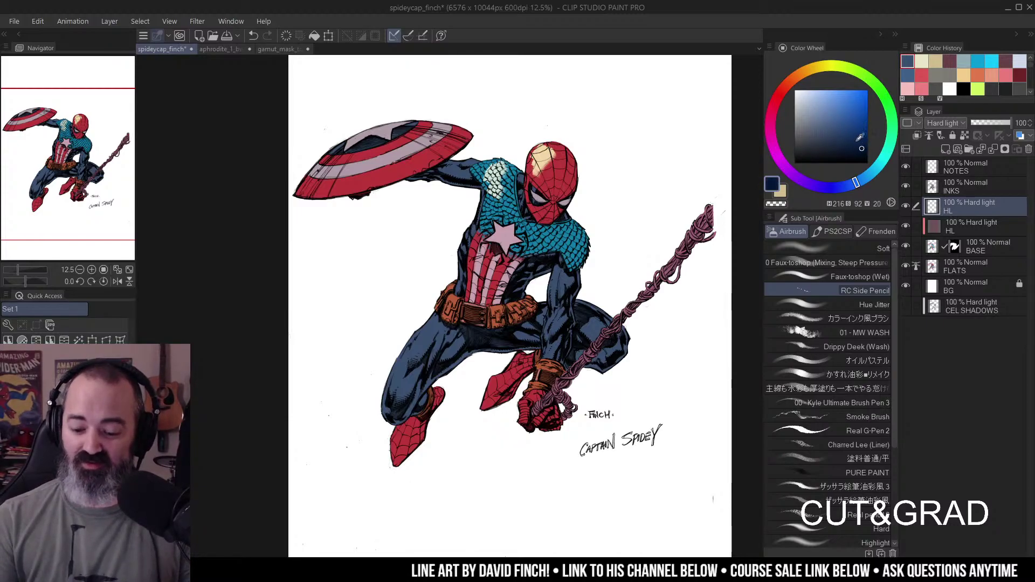
{"action": "left_click", "coordinate": [426, 335], "text": "alt"}
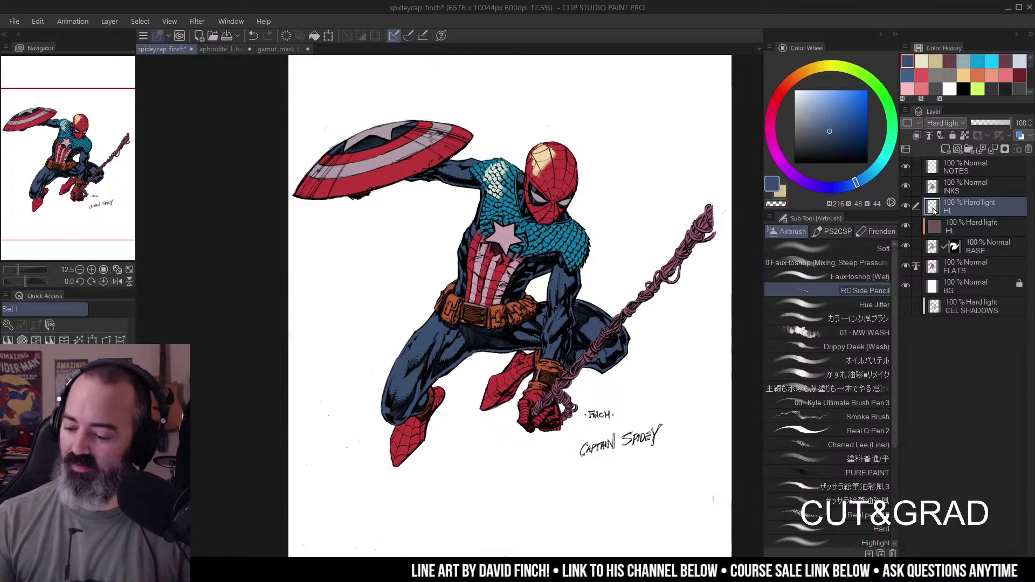
- Remove the painted yellow highlights from the upper HL layer, keeping the layer visible
{"action": "left_click", "coordinate": [907, 206]}
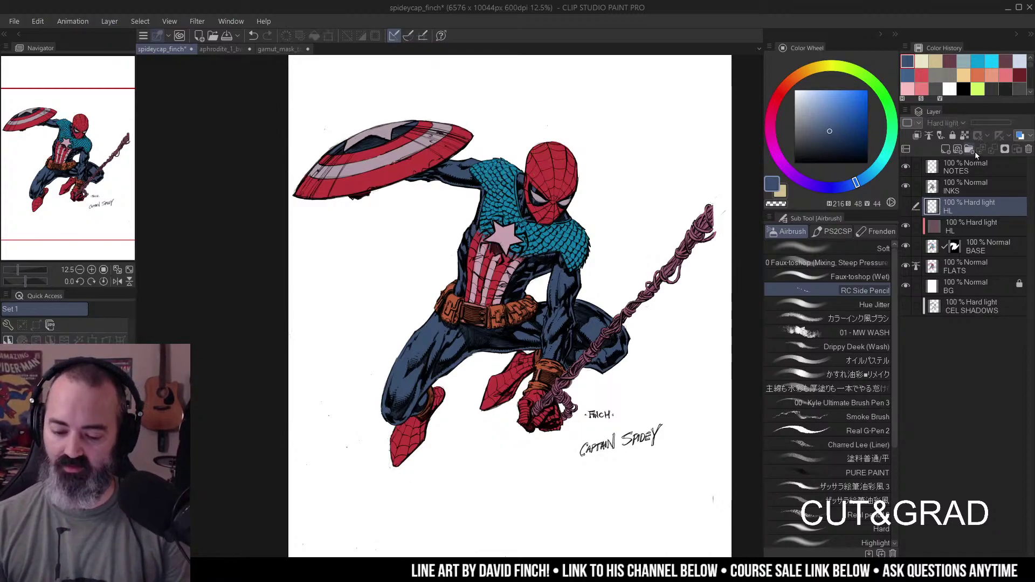
{"action": "right_click", "coordinate": [958, 205]}
{"action": "key", "text": "Escape"}
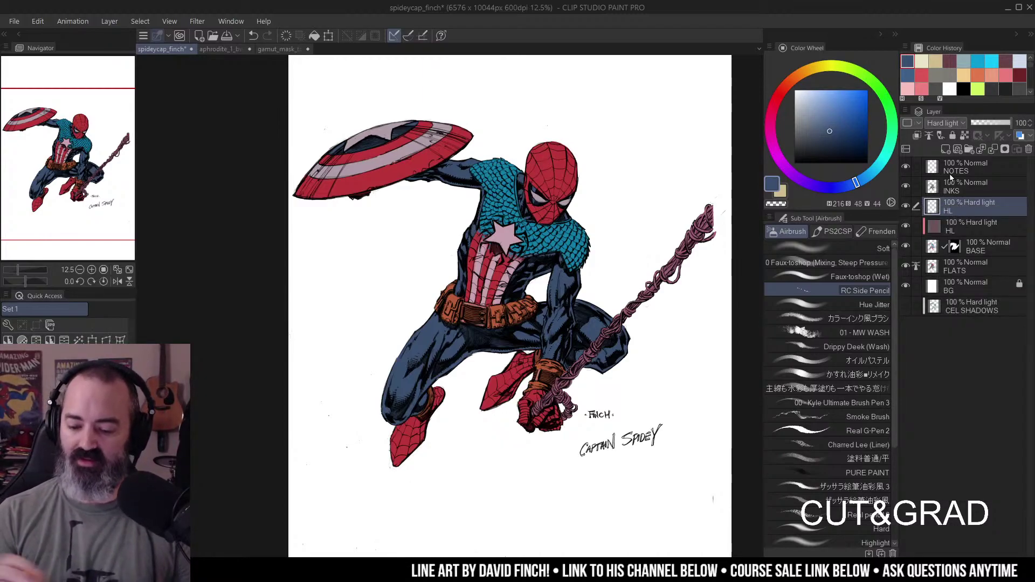
- Switch to the Lasso and choose a soft light blue with hue 196, saturation 42 and value 79
{"action": "key", "text": "m"}
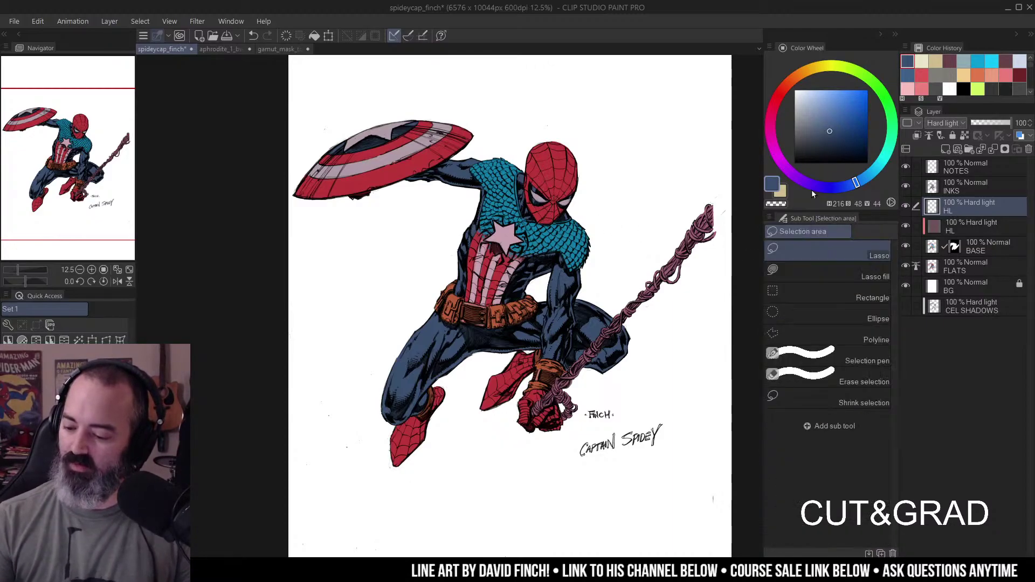
{"action": "left_click", "coordinate": [879, 165]}
{"action": "left_click", "coordinate": [817, 98]}
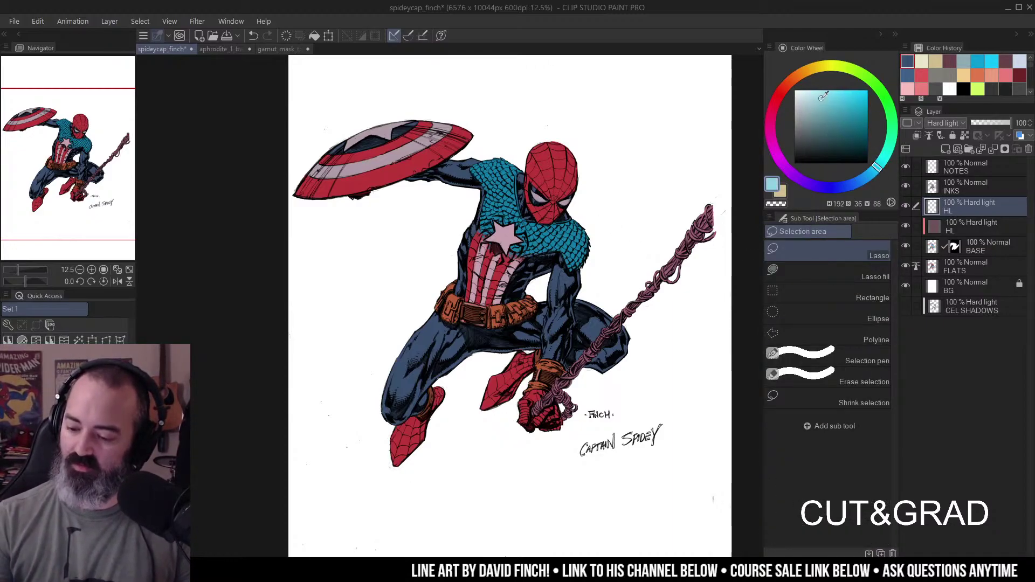
{"action": "left_click_drag", "start_coordinate": [814, 101], "coordinate": [823, 105]}
{"action": "left_click", "coordinate": [873, 172]}
{"action": "left_click", "coordinate": [827, 103]}
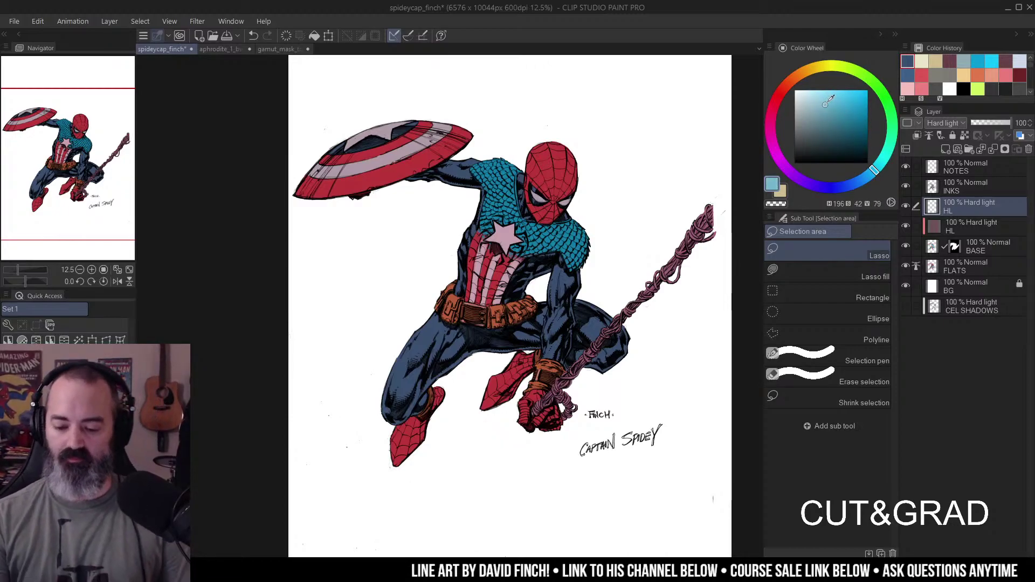
- Lasso a curved highlight area over the crown and along one side of the mask on the upper HL layer
{"action": "key", "text": "ctrl+space"}
{"action": "left_click", "coordinate": [552, 190]}
{"action": "left_click_drag", "start_coordinate": [582, 178], "coordinate": [612, 210]}
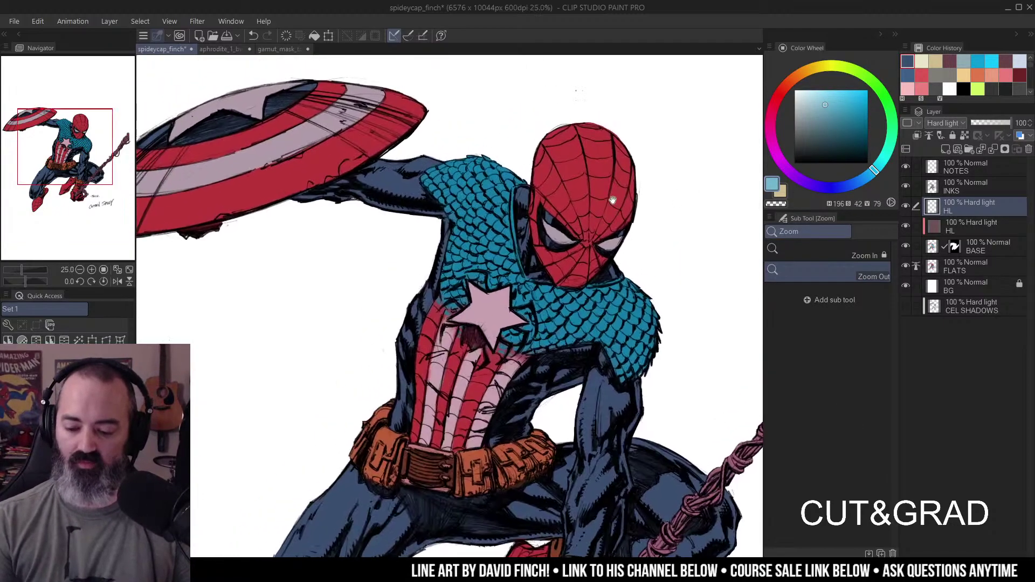
{"action": "left_click_drag", "start_coordinate": [656, 110], "coordinate": [632, 100]}
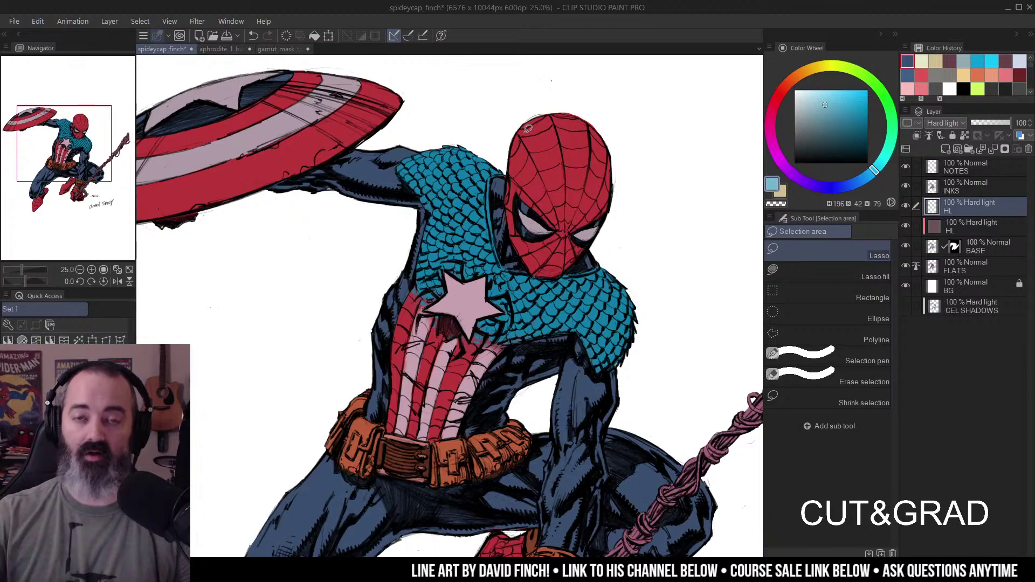
{"action": "mouse_move", "coordinate": [543, 101]}
{"action": "left_mouse_down"}
{"action": "mouse_move", "coordinate": [561, 96]}
{"action": "mouse_move", "coordinate": [625, 160]}
{"action": "mouse_move", "coordinate": [564, 142]}
{"action": "mouse_move", "coordinate": [531, 164]}
{"action": "mouse_move", "coordinate": [521, 237]}
{"action": "mouse_move", "coordinate": [509, 111]}
{"action": "mouse_move", "coordinate": [593, 81]}
{"action": "left_mouse_up"}
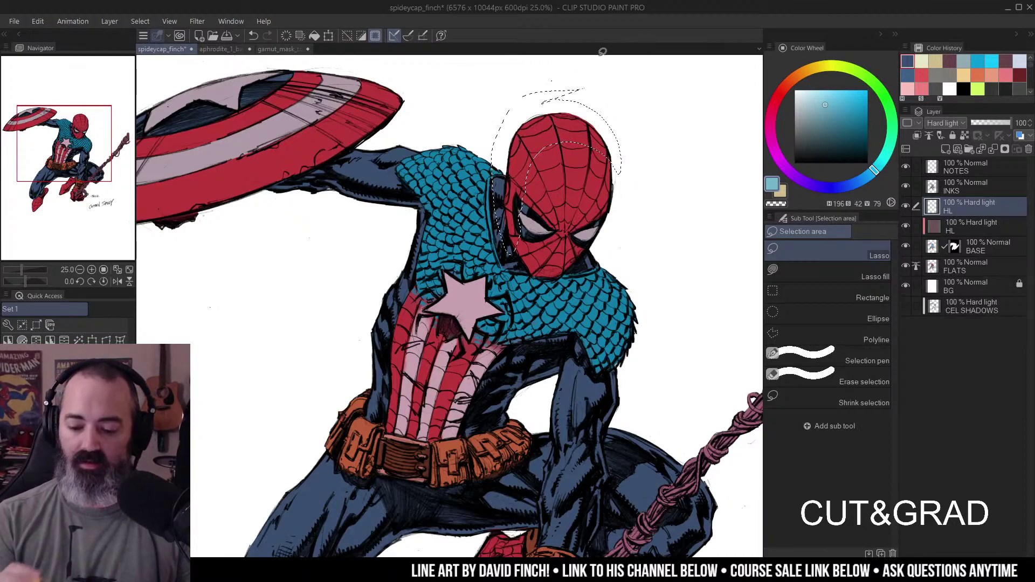
- Limit the lassoed highlight selection to the red mask with Auto select, and check it against the whole figure
{"action": "key", "text": "w"}
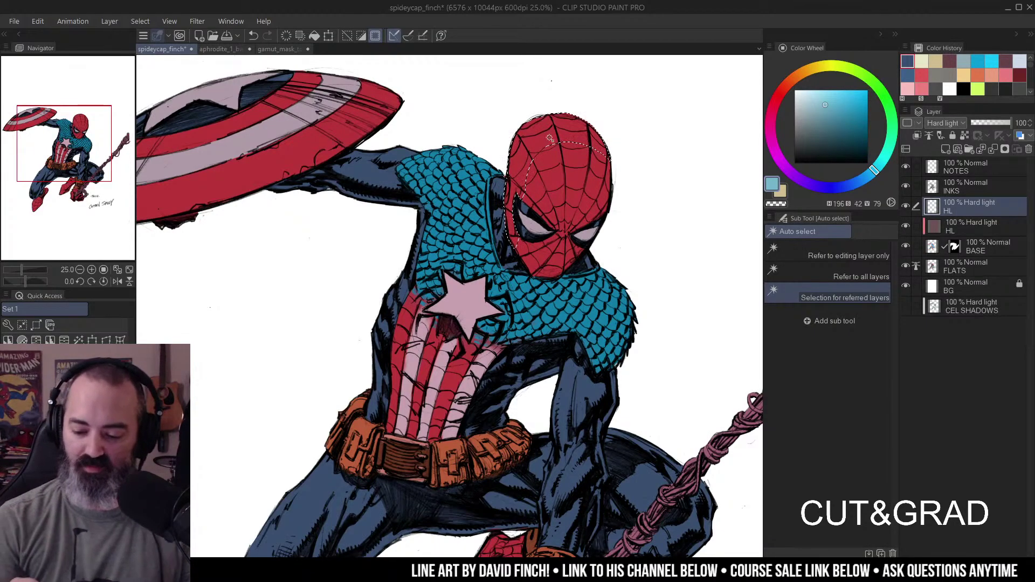
{"action": "left_click", "coordinate": [568, 196], "text": "ctrl+alt"}
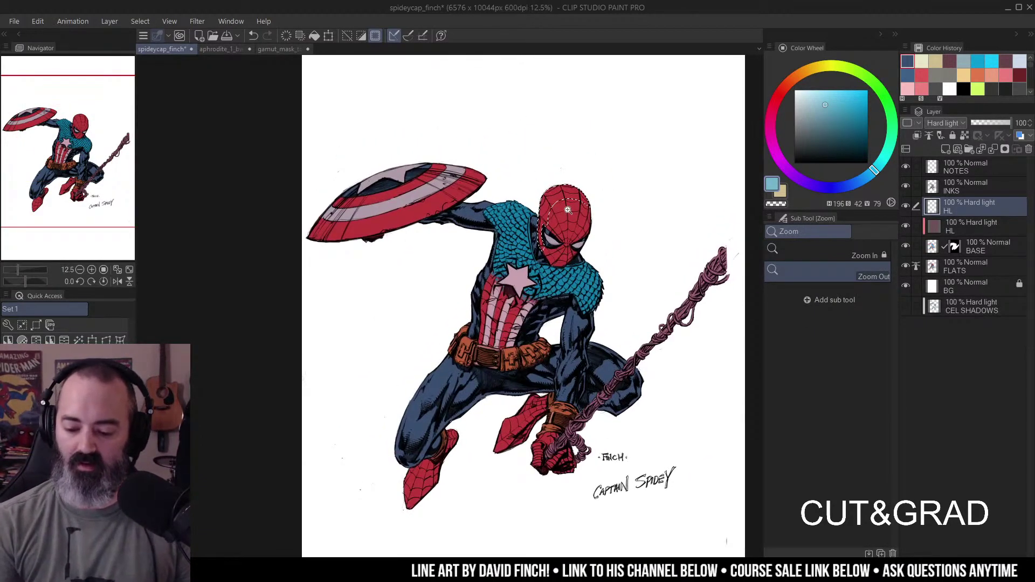
{"action": "left_click", "coordinate": [568, 210]}
{"action": "left_click_drag", "start_coordinate": [606, 188], "coordinate": [571, 177]}
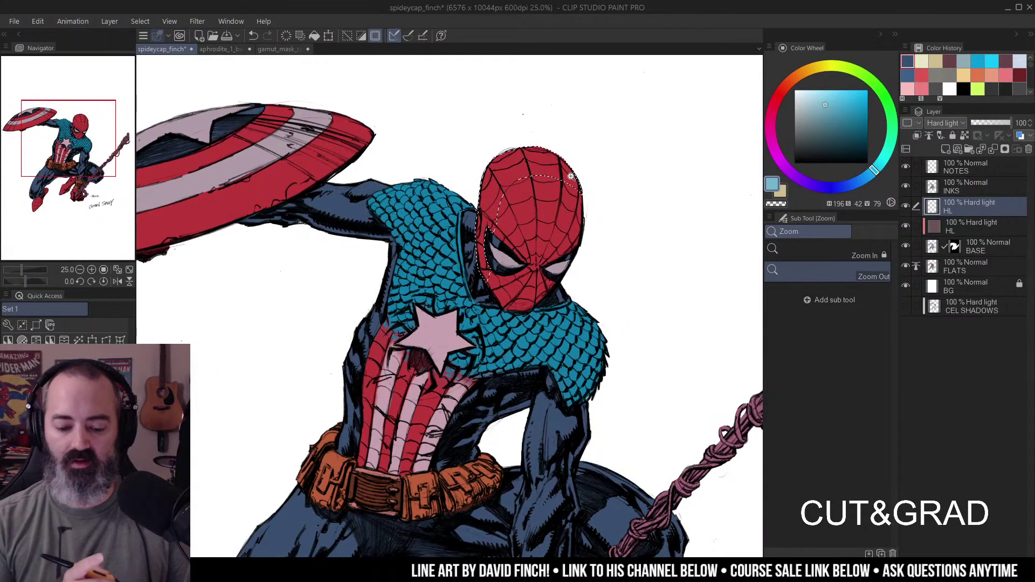
- Drop the highlight selection on the mask and restore it, twice in a row
{"action": "key", "text": "ctrl+d"}
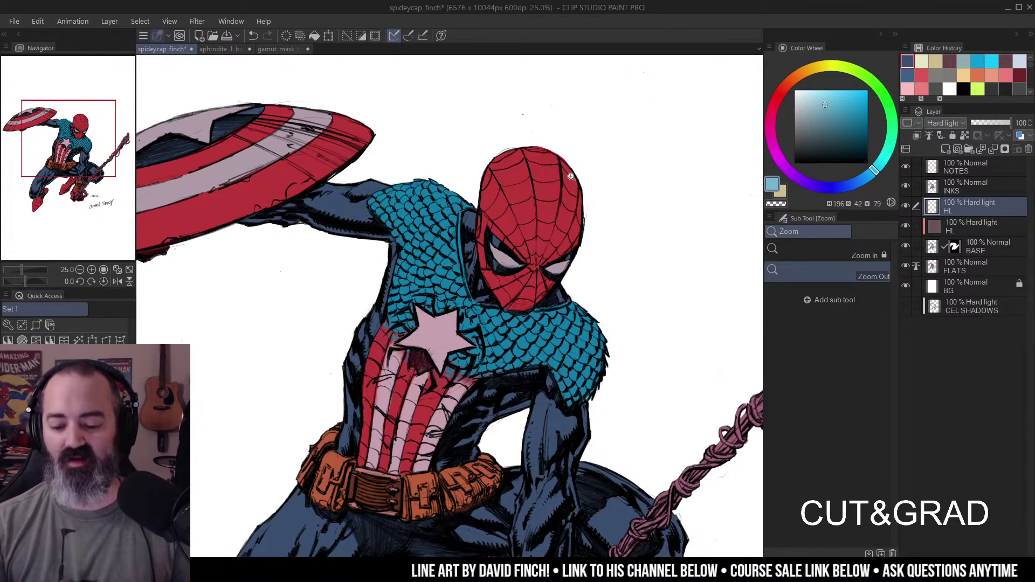
{"action": "key", "text": "ctrl+z"}
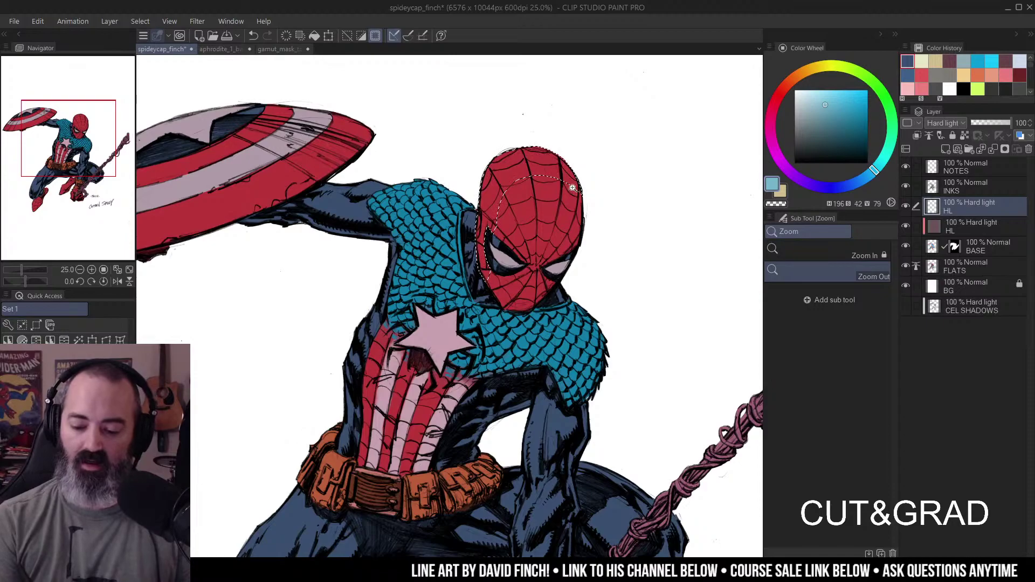
{"action": "key", "text": "ctrl+d"}
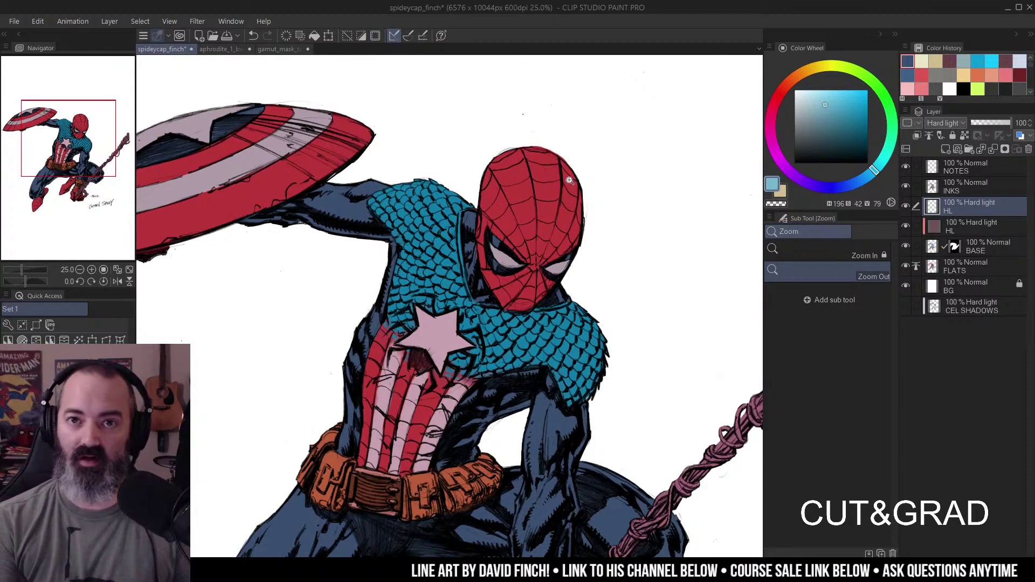
{"action": "key", "text": "ctrl+z"}
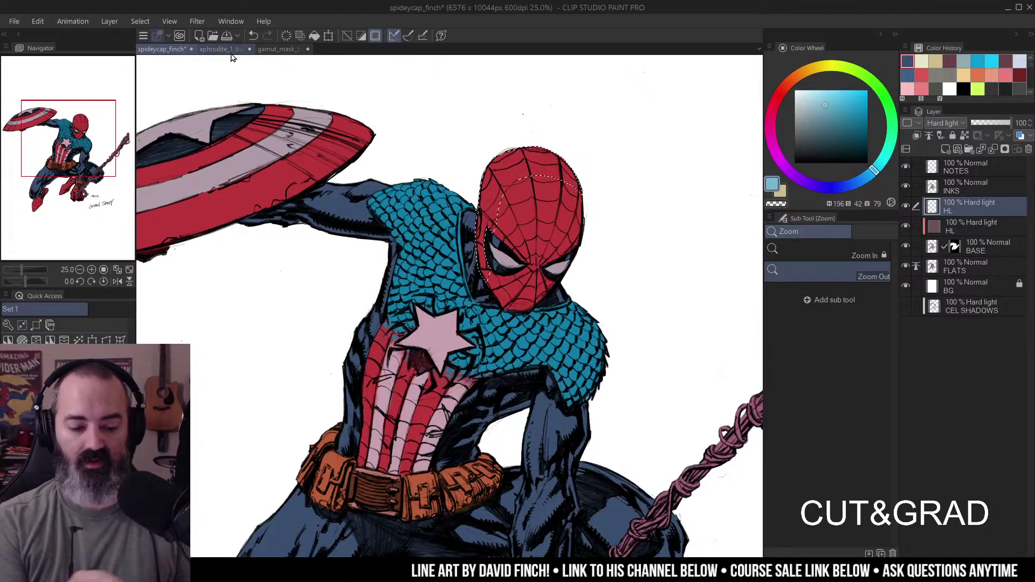
- Hide the selection border while keeping the mask selection active, and show the border again
{"action": "left_click", "coordinate": [167, 22]}
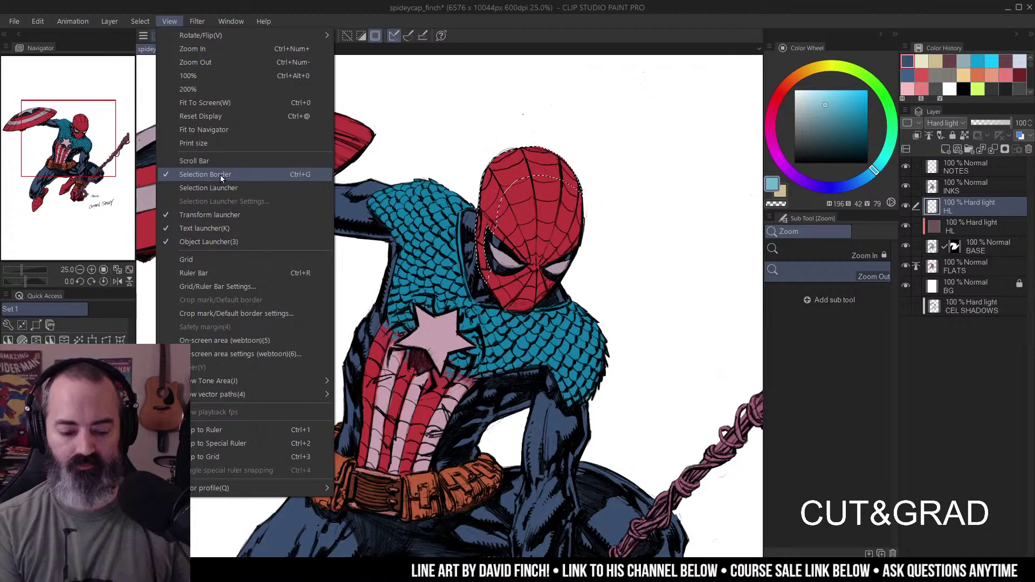
{"action": "left_click", "coordinate": [305, 176]}
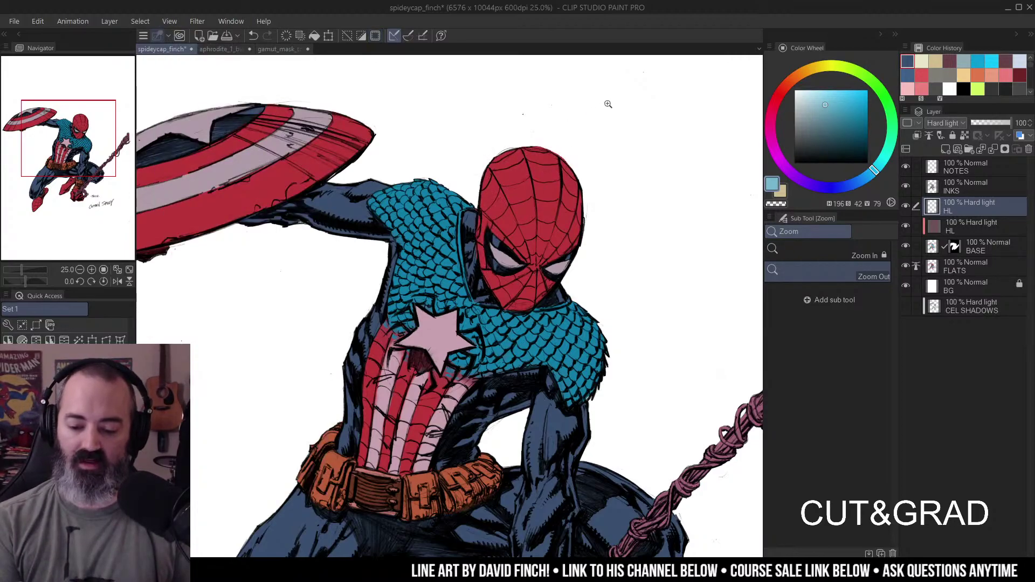
{"action": "key", "text": "ctrl+u"}
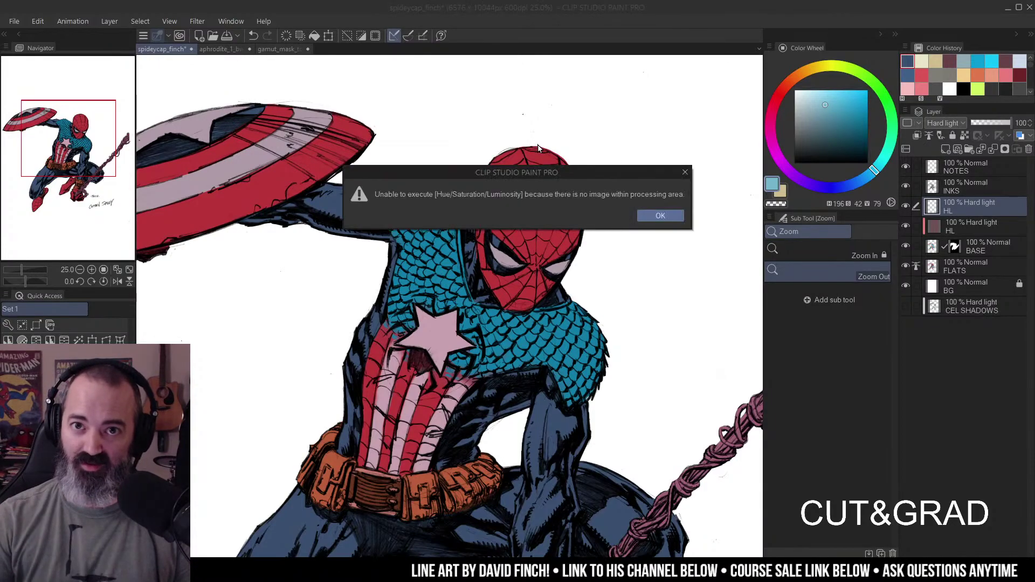
{"action": "left_click", "coordinate": [660, 216]}
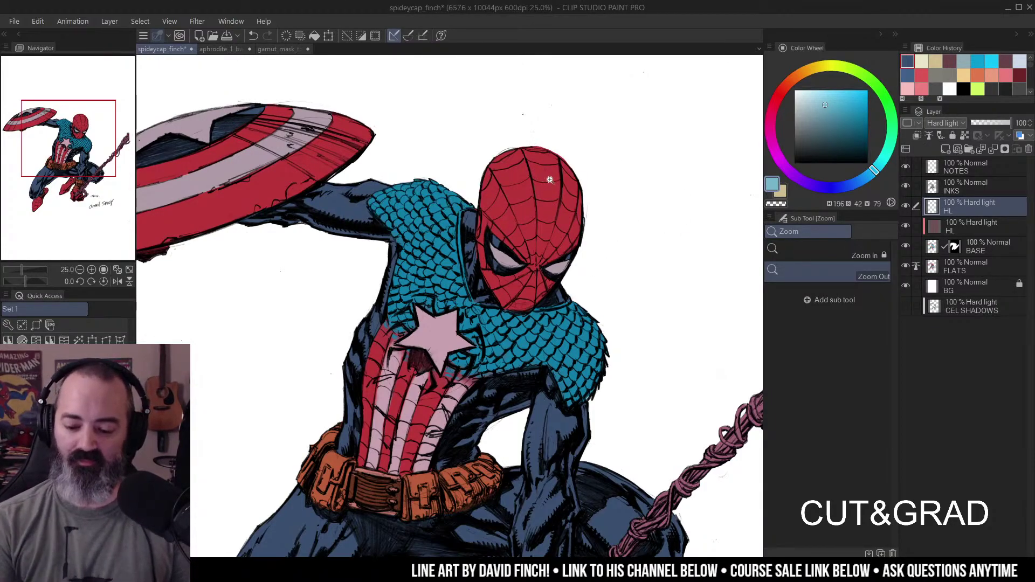
{"action": "key", "text": "ctrl+shift+h"}
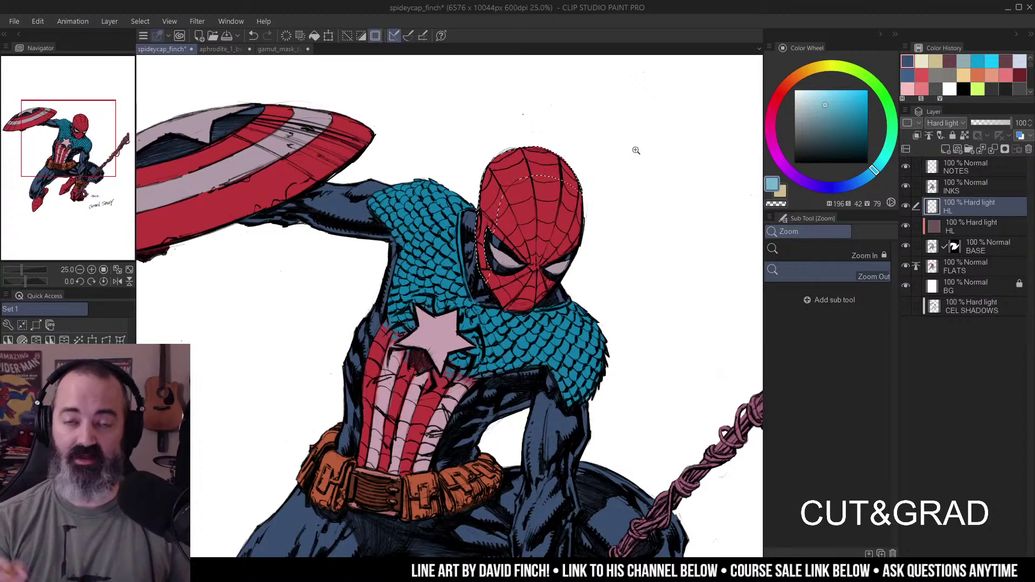
- Airbrush a Soft highlight inside the mask selection in light blue with hue 196, saturation 37 and value 93
{"action": "left_click_drag", "start_coordinate": [573, 157], "coordinate": [578, 205]}
{"action": "key", "text": "b"}
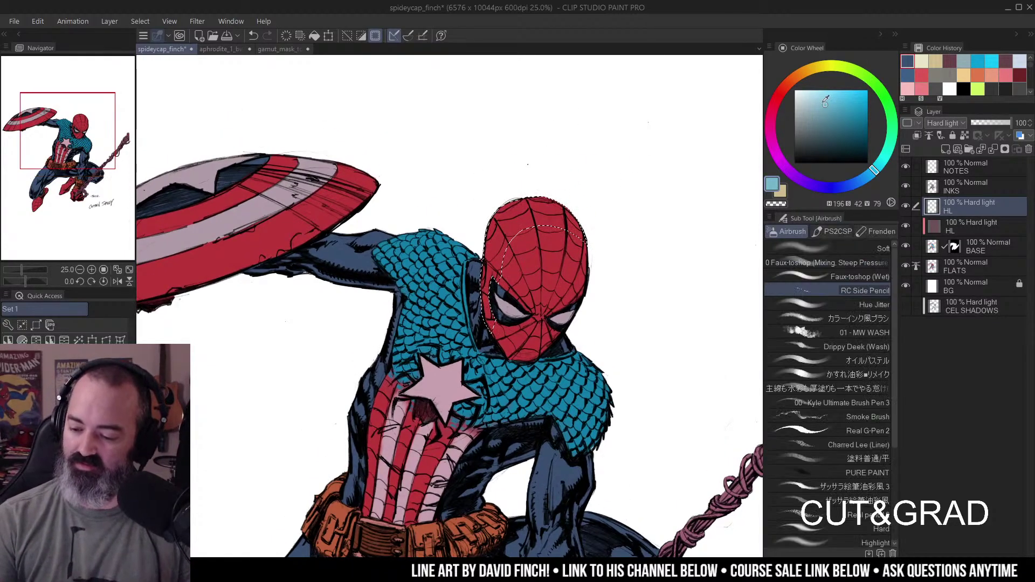
{"action": "left_click", "coordinate": [824, 92]}
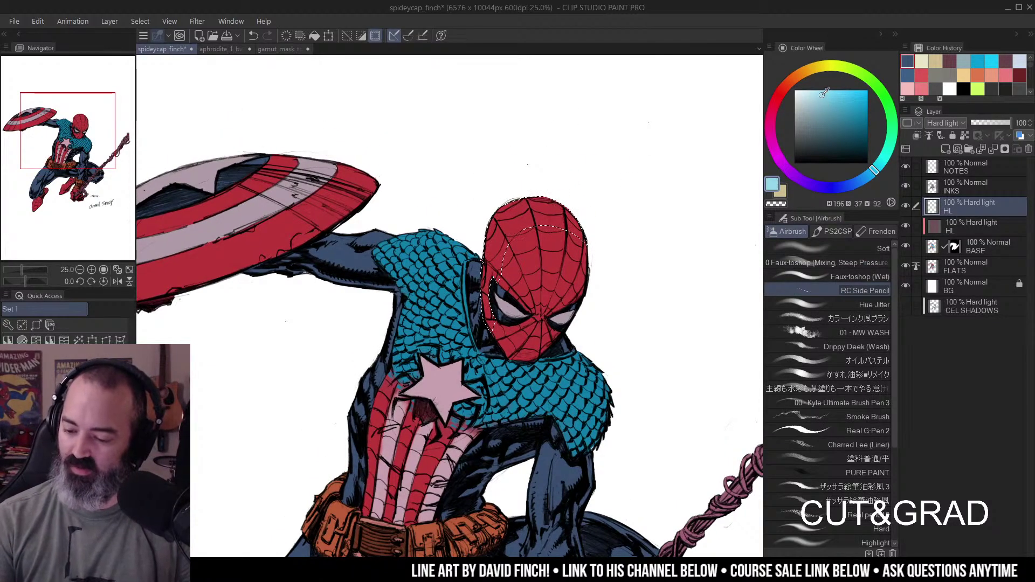
{"action": "left_click", "coordinate": [872, 247]}
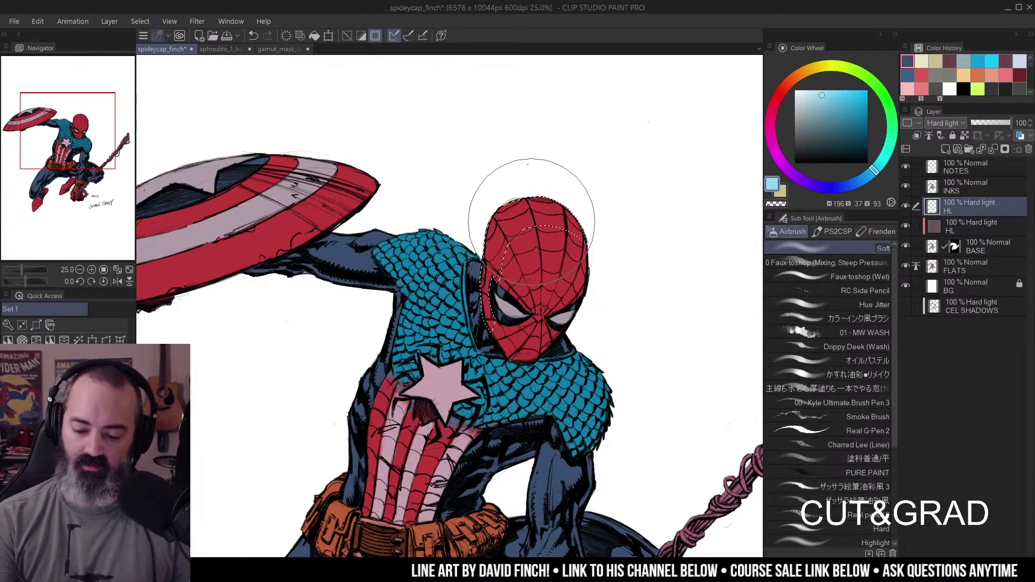
{"action": "left_click_drag", "start_coordinate": [532, 223], "coordinate": [515, 194]}
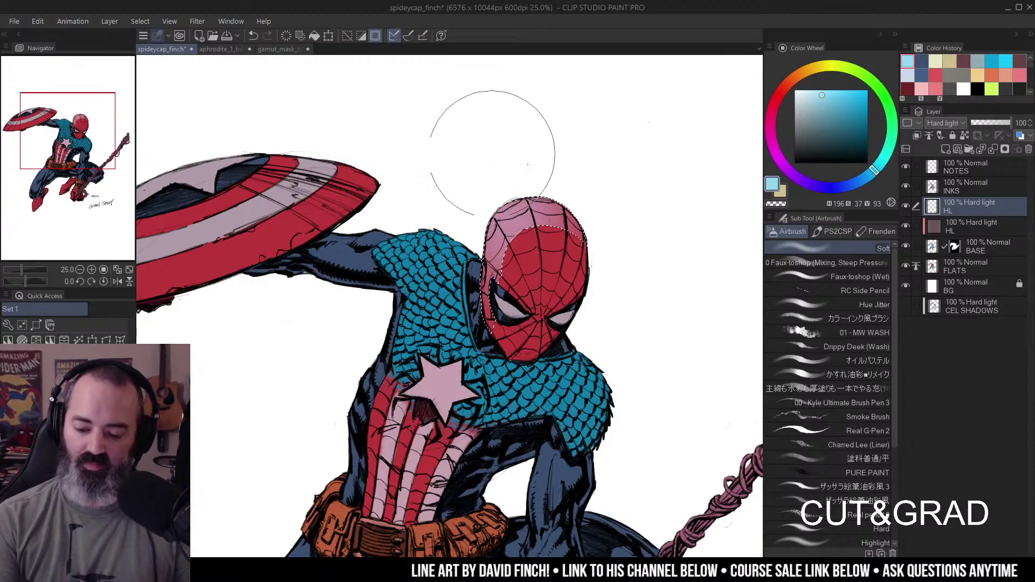
- Deselect the mask highlight, try spraying light blue over the whole mask without a selection, and undo that spray
{"action": "key", "text": "ctrl+d"}
{"action": "key", "text": "m"}
{"action": "key", "text": "ctrl+minus"}
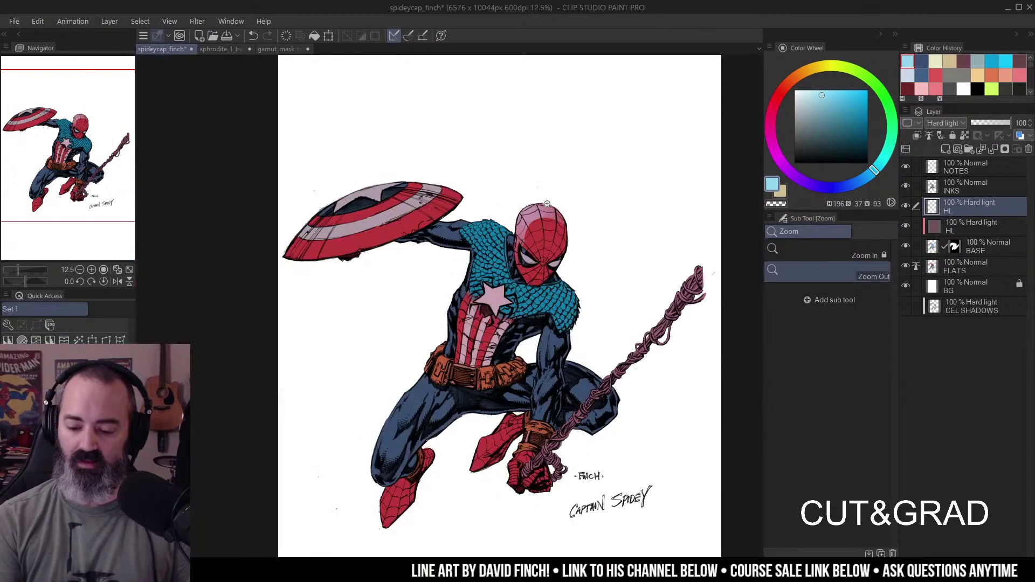
{"action": "key", "text": "b"}
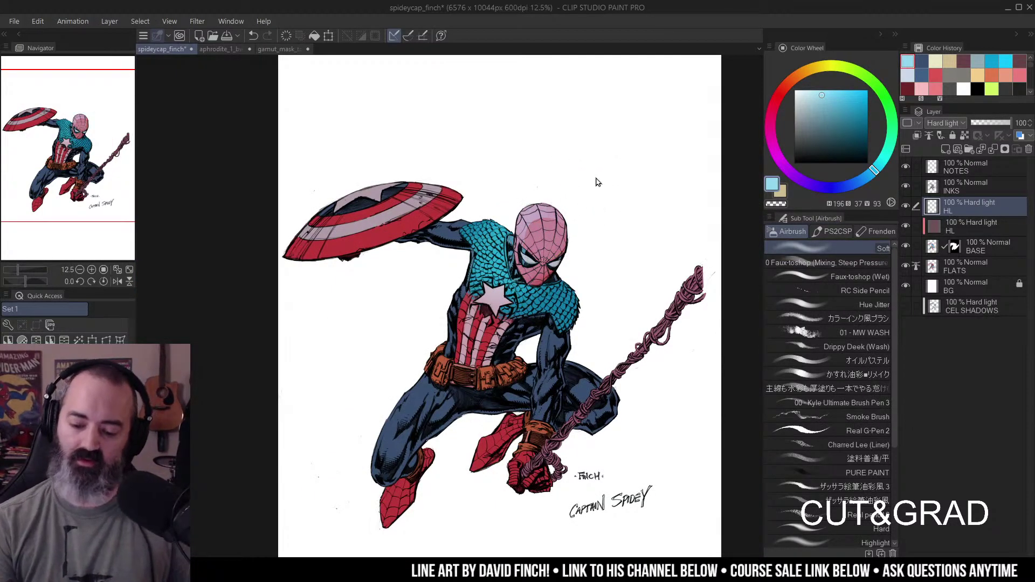
{"action": "key", "text": "ctrl+z"}
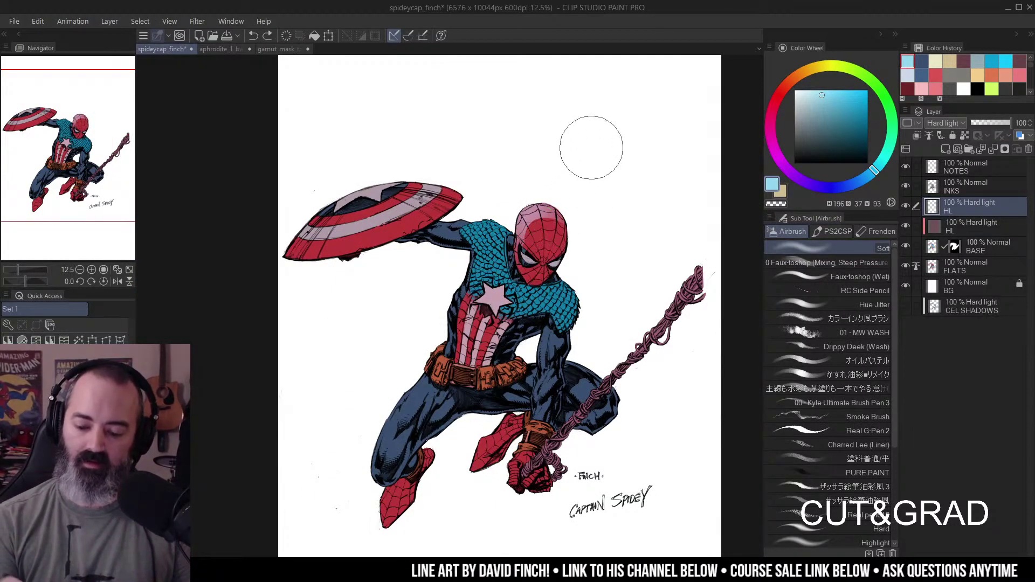
- Undo the airbrushed highlight on the mask and clear the selection around it
{"action": "key", "text": "ctrl+z"}
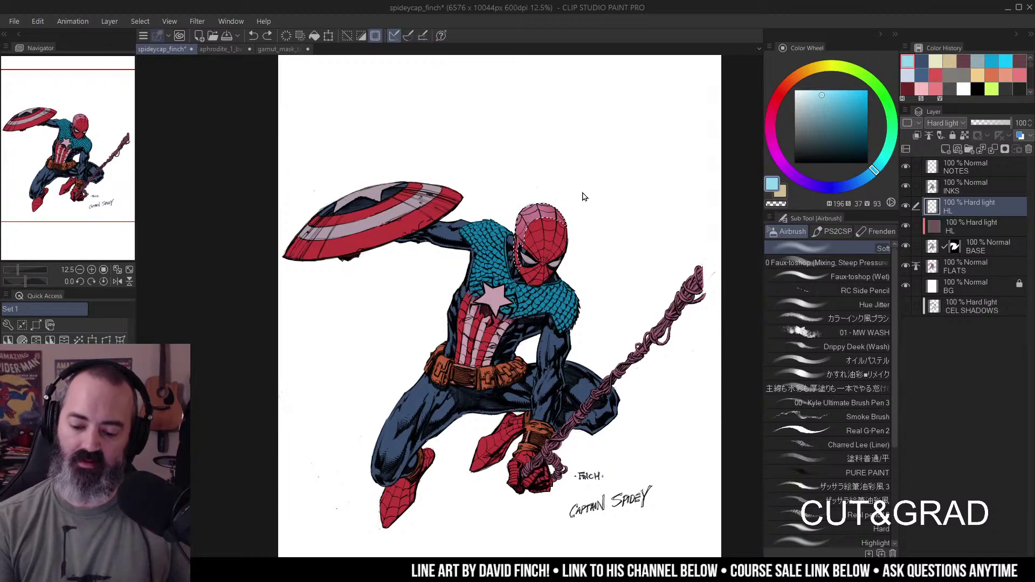
{"action": "key", "text": "m"}
{"action": "key", "text": "ctrl+plus"}
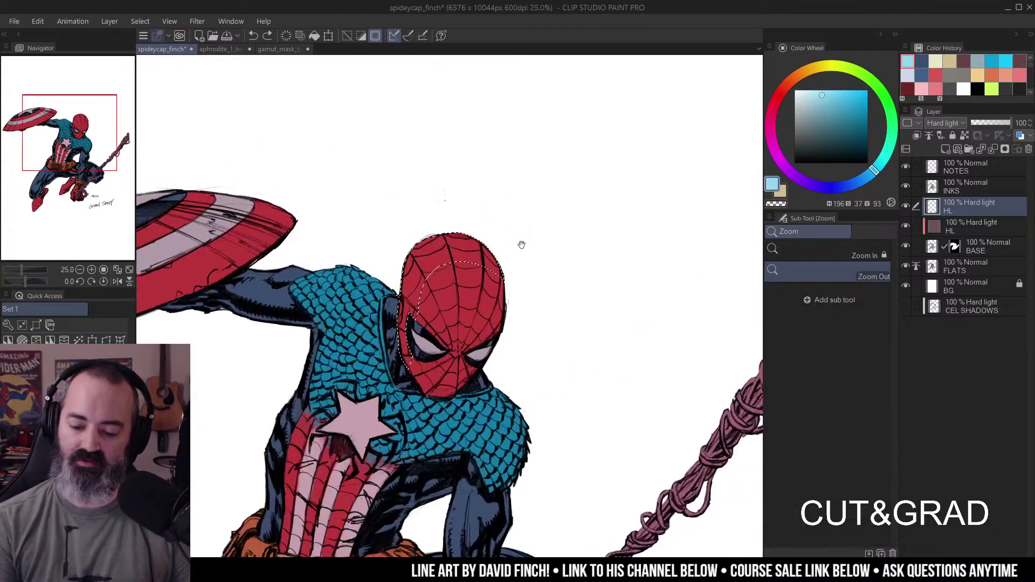
{"action": "key", "text": "ctrl+d"}
- Lasso a curved, pointed demo shape on the blank canvas above the head and choose dark grey-blue with hue 196, saturation 11, value 17
{"action": "left_click_drag", "start_coordinate": [551, 200], "coordinate": [580, 204]}
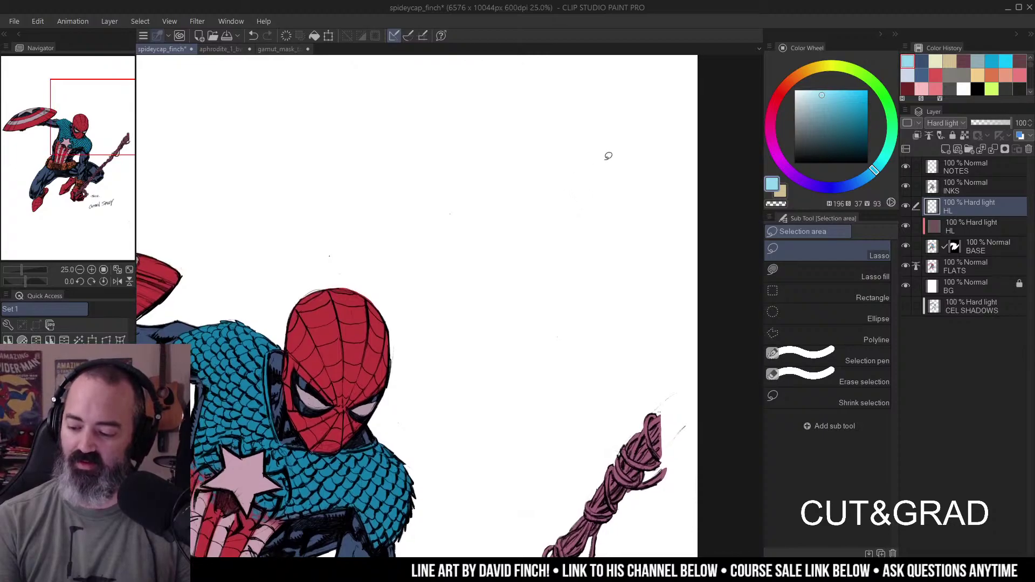
{"action": "left_click_drag", "start_coordinate": [519, 176], "coordinate": [525, 213]}
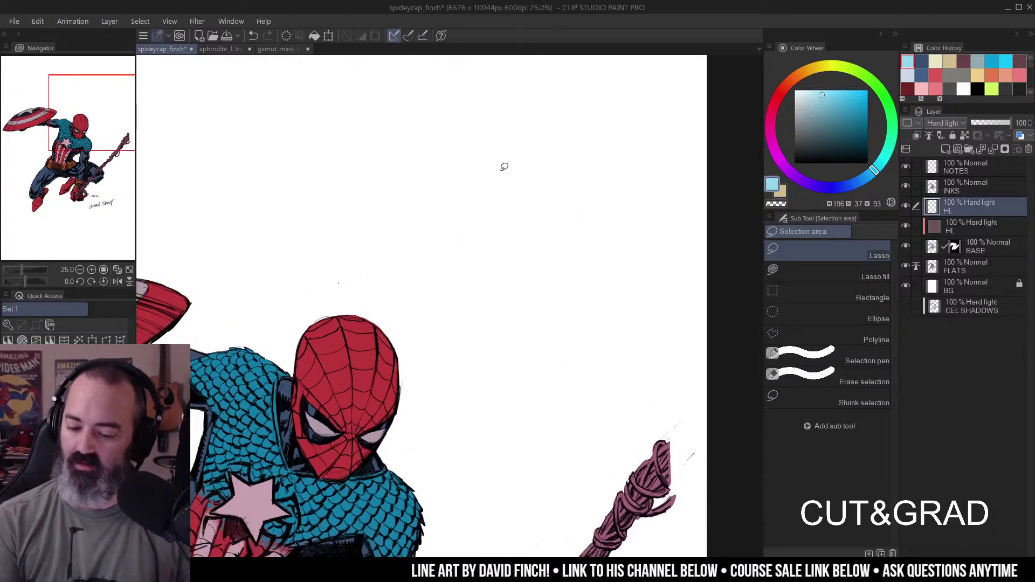
{"action": "mouse_move", "coordinate": [417, 178]}
{"action": "left_mouse_down"}
{"action": "mouse_move", "coordinate": [526, 129]}
{"action": "mouse_move", "coordinate": [477, 178]}
{"action": "mouse_move", "coordinate": [381, 190]}
{"action": "left_mouse_up"}
{"action": "left_click", "coordinate": [803, 150]}
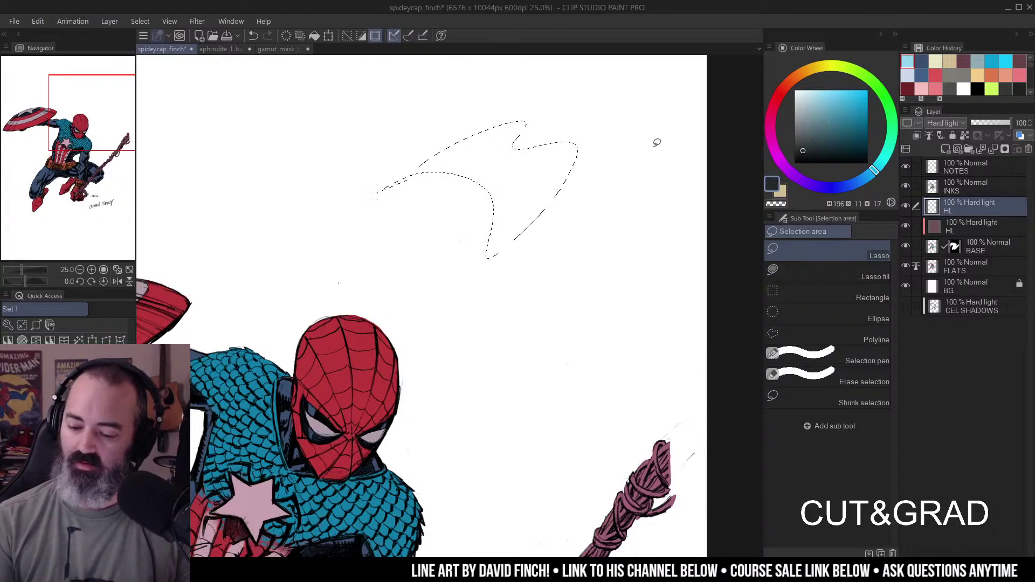
- Fill the lassoed demo shape with broad Soft airbrush strokes in the dark grey-blue, and deselect it
{"action": "key", "text": "b"}
{"action": "scroll", "coordinate": [593, 137], "scroll_direction": "up", "scroll_amount": 2}
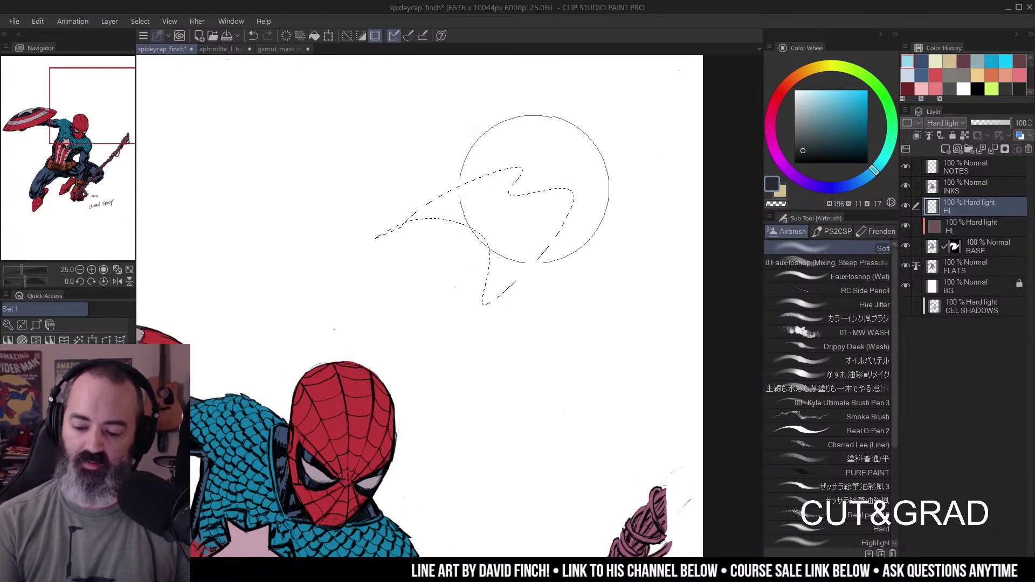
{"action": "left_click_drag", "start_coordinate": [690, 139], "coordinate": [245, 399]}
{"action": "mouse_move", "coordinate": [184, 391]}
{"action": "left_mouse_down"}
{"action": "mouse_move", "coordinate": [381, 243]}
{"action": "mouse_move", "coordinate": [624, 185]}
{"action": "left_mouse_up"}
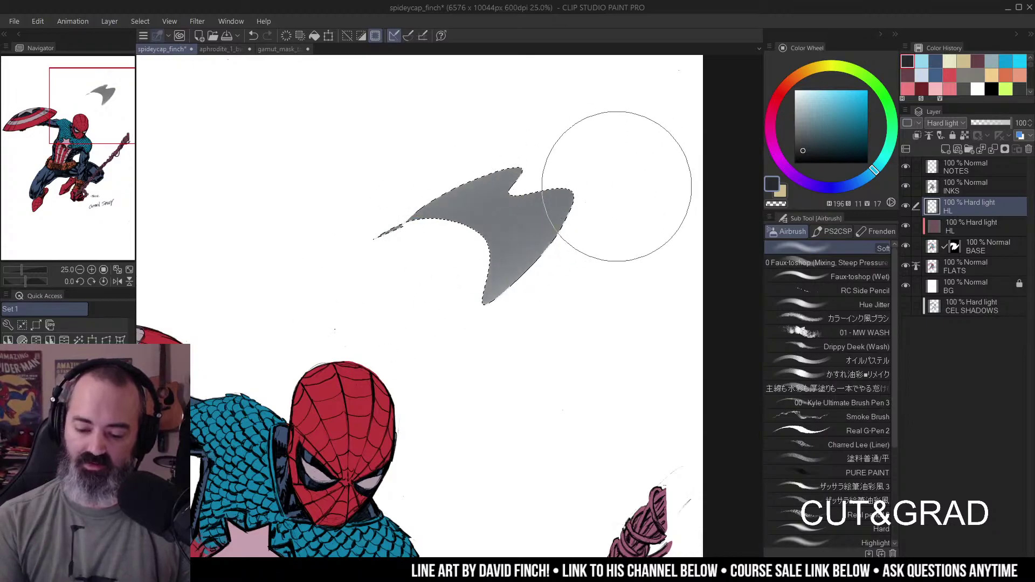
{"action": "key", "text": "ctrl+d"}
{"action": "key", "text": "m"}
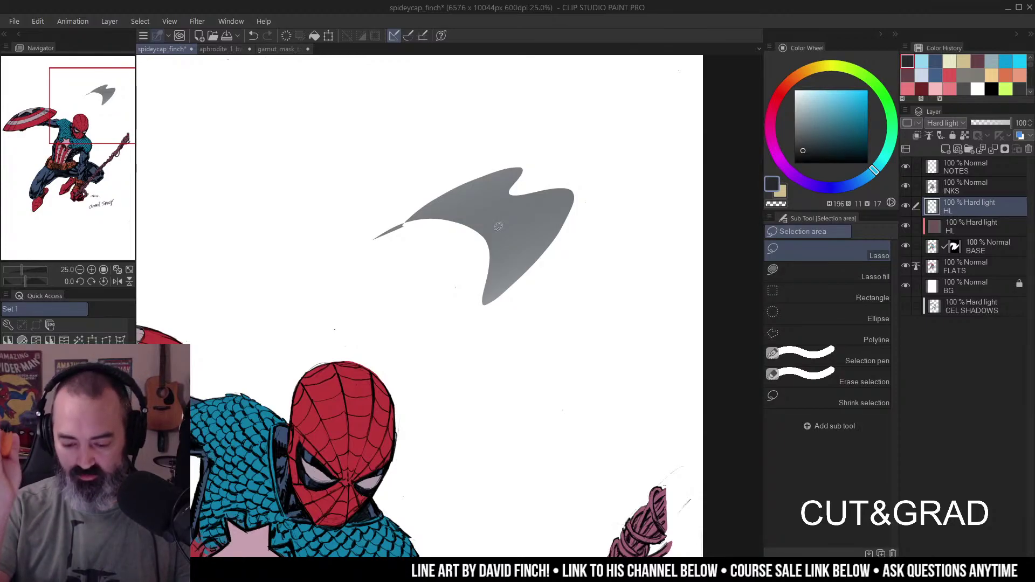
- Restore the demo shape's selection and clear the broad grey fill inside it
{"action": "key", "text": "ctrl+z"}
{"action": "key", "text": "ctrl+z"}
{"action": "left_click_drag", "start_coordinate": [582, 179], "coordinate": [522, 209]}
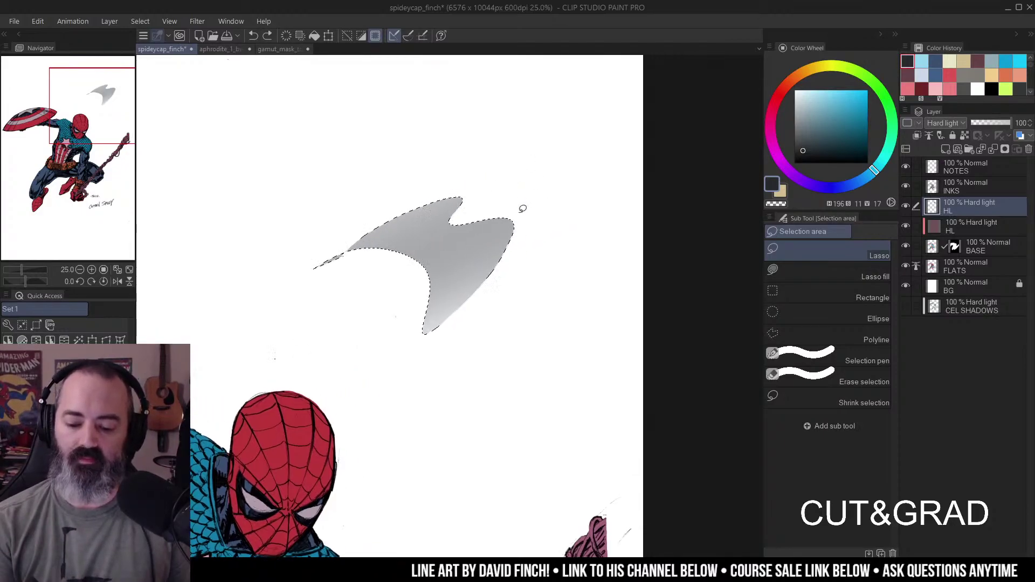
{"action": "key", "text": "Delete"}
- Airbrush a smooth gradient inside the demo shape, dark along its upper edge and fading towards its lower tips, and deselect it
{"action": "key", "text": "b"}
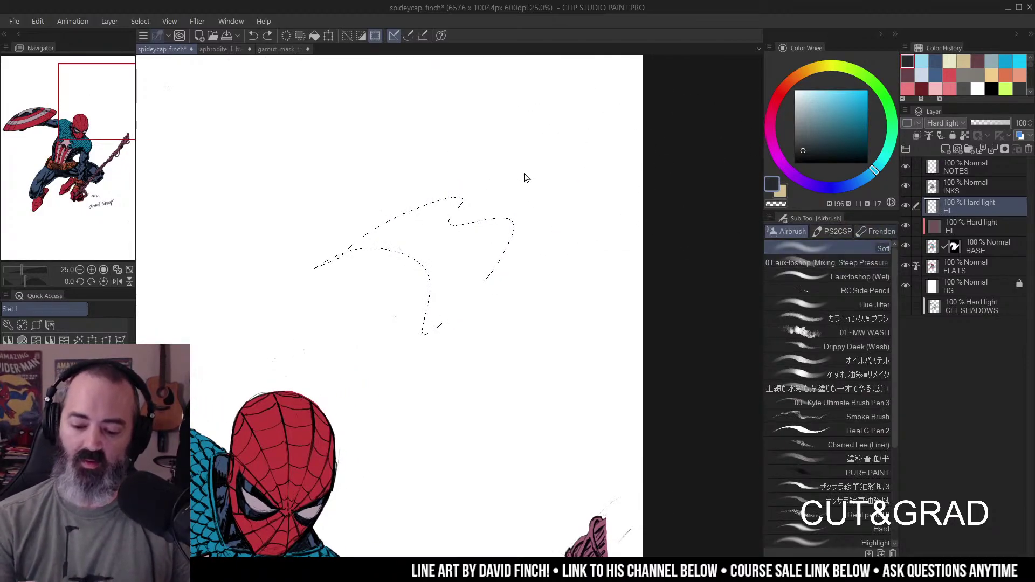
{"action": "mouse_move", "coordinate": [369, 160]}
{"action": "left_mouse_down"}
{"action": "mouse_move", "coordinate": [409, 156]}
{"action": "mouse_move", "coordinate": [486, 171]}
{"action": "mouse_move", "coordinate": [552, 214]}
{"action": "mouse_move", "coordinate": [600, 282]}
{"action": "mouse_move", "coordinate": [527, 174]}
{"action": "mouse_move", "coordinate": [404, 148]}
{"action": "left_mouse_up"}
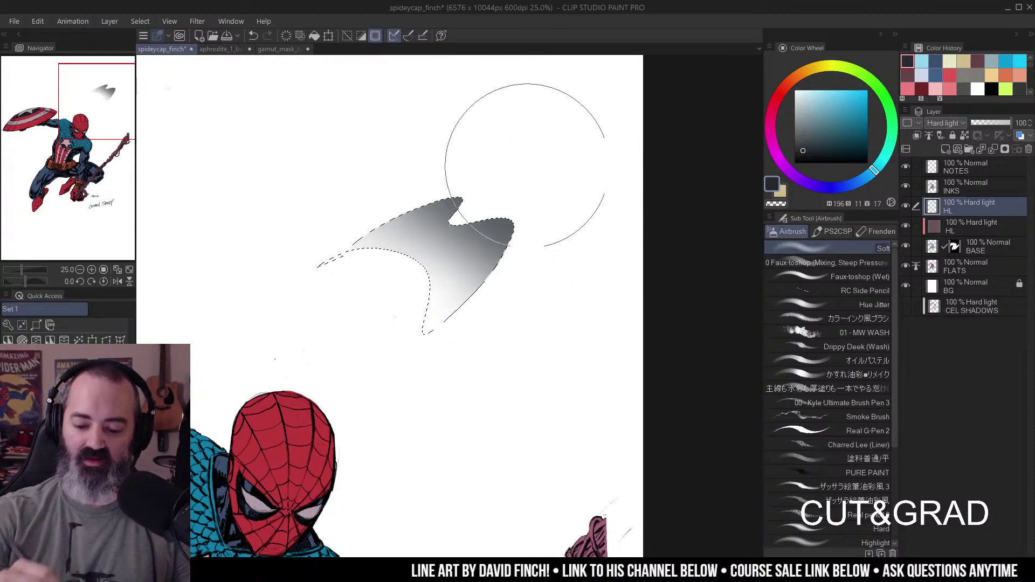
{"action": "key", "text": "m"}
{"action": "key", "text": "ctrl+d"}
{"action": "key", "text": "b"}
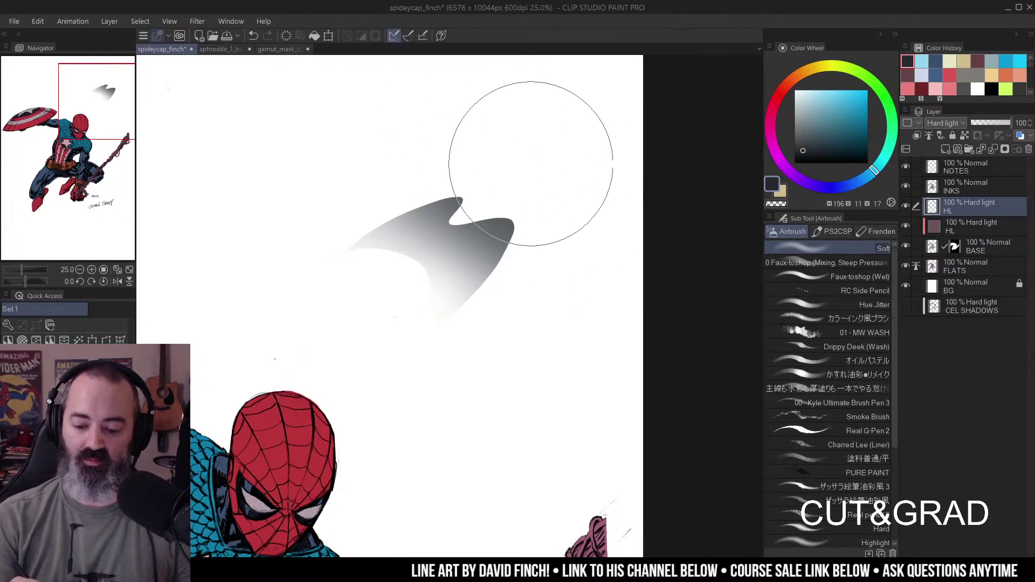
- Bring back the demo shape's selection and clear the smooth gradient, keeping the selection active
{"action": "key", "text": "ctrl+z"}
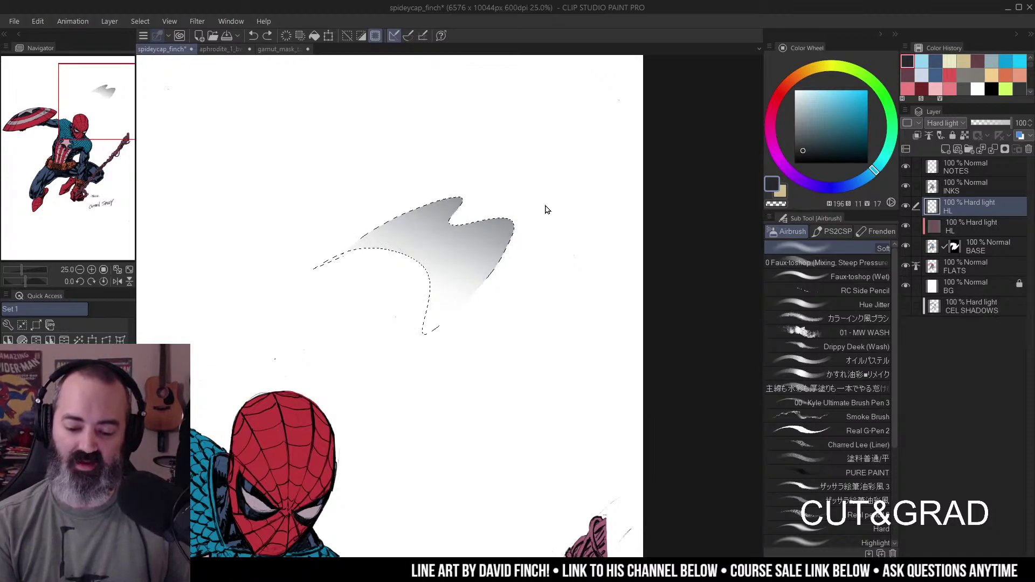
{"action": "key", "text": "Delete"}
{"action": "key", "text": "ctrl+d"}
{"action": "key", "text": "ctrl+z"}
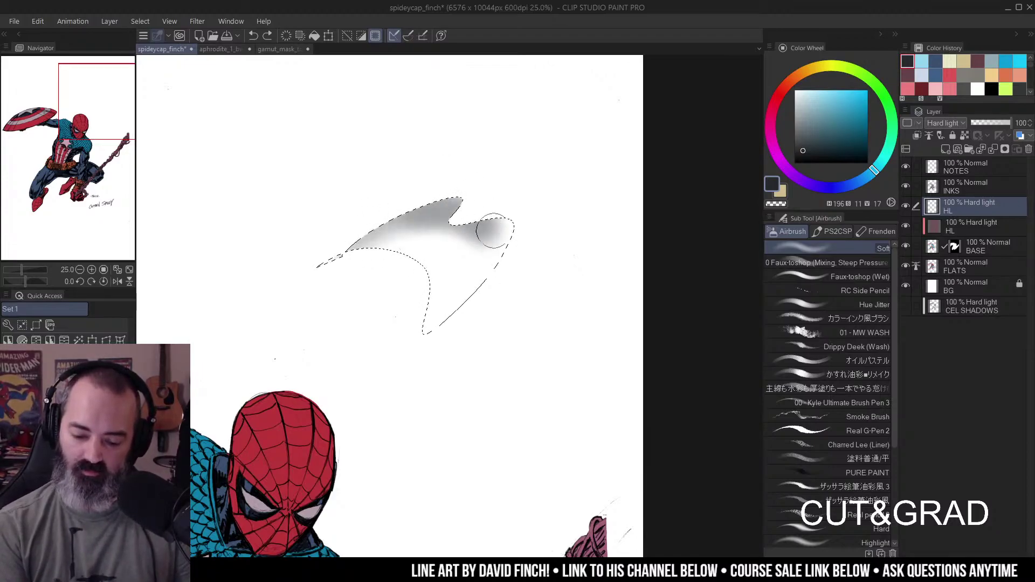
- Try spraying uneven patches inside the demo shape with a smaller Soft airbrush, and undo those strokes
{"action": "mouse_move", "coordinate": [486, 225]}
{"action": "left_mouse_down"}
{"action": "mouse_move", "coordinate": [458, 197]}
{"action": "mouse_move", "coordinate": [434, 221]}
{"action": "left_mouse_up"}
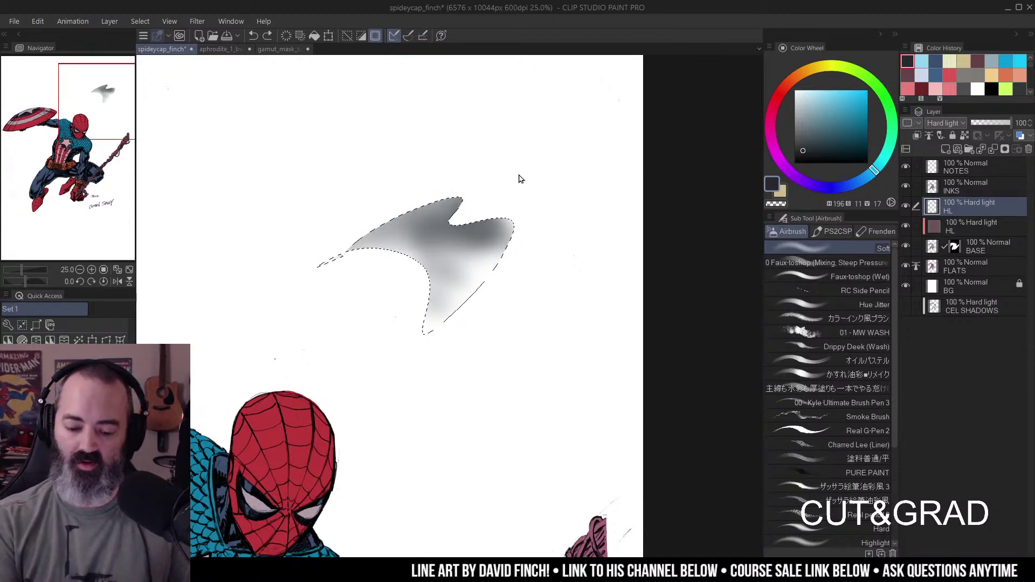
{"action": "key", "text": "ctrl+z"}
{"action": "key", "text": "ctrl+z"}
{"action": "key", "text": "ctrl+z"}
{"action": "key", "text": "ctrl+z"}
{"action": "key", "text": "ctrl+z"}
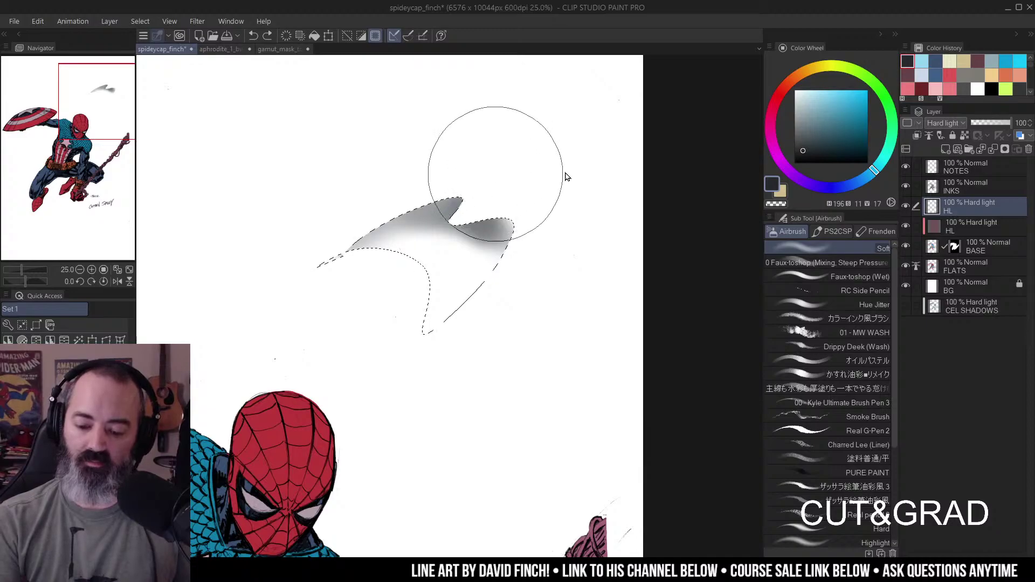
- Airbrush an even dark gradient along the demo shape's upper edge with the large Soft airbrush, and deselect it
{"action": "key", "text": "ctrl+z"}
{"action": "mouse_move", "coordinate": [426, 161]}
{"action": "left_mouse_down"}
{"action": "mouse_move", "coordinate": [554, 152]}
{"action": "mouse_move", "coordinate": [564, 186]}
{"action": "mouse_move", "coordinate": [550, 206]}
{"action": "mouse_move", "coordinate": [500, 134]}
{"action": "left_mouse_up"}
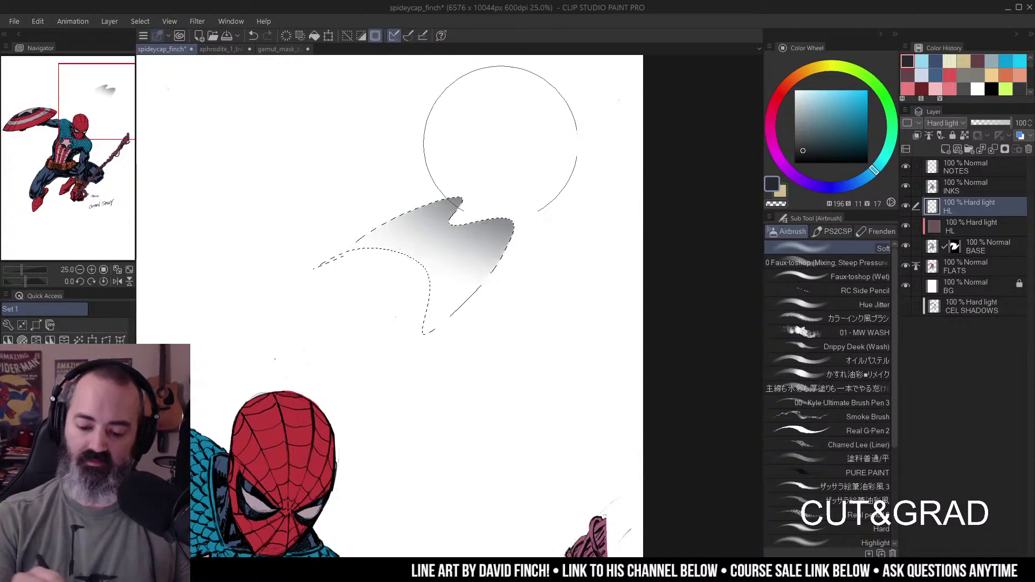
{"action": "key", "text": "ctrl+d"}
{"action": "key", "text": "m"}
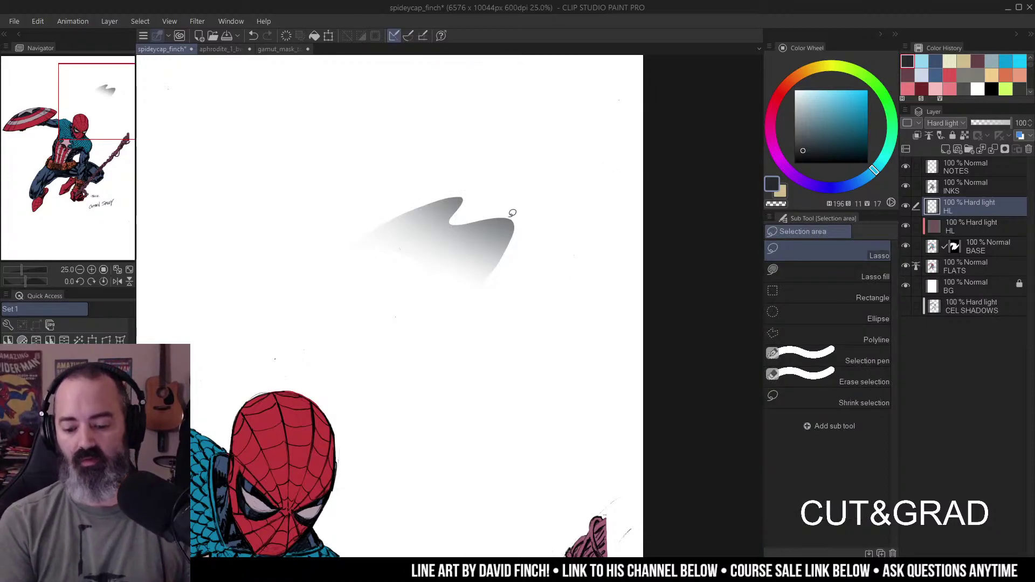
{"action": "mouse_move", "coordinate": [483, 217]}
{"action": "left_mouse_down"}
{"action": "mouse_move", "coordinate": [426, 251]}
{"action": "mouse_move", "coordinate": [282, 400]}
{"action": "left_mouse_up"}
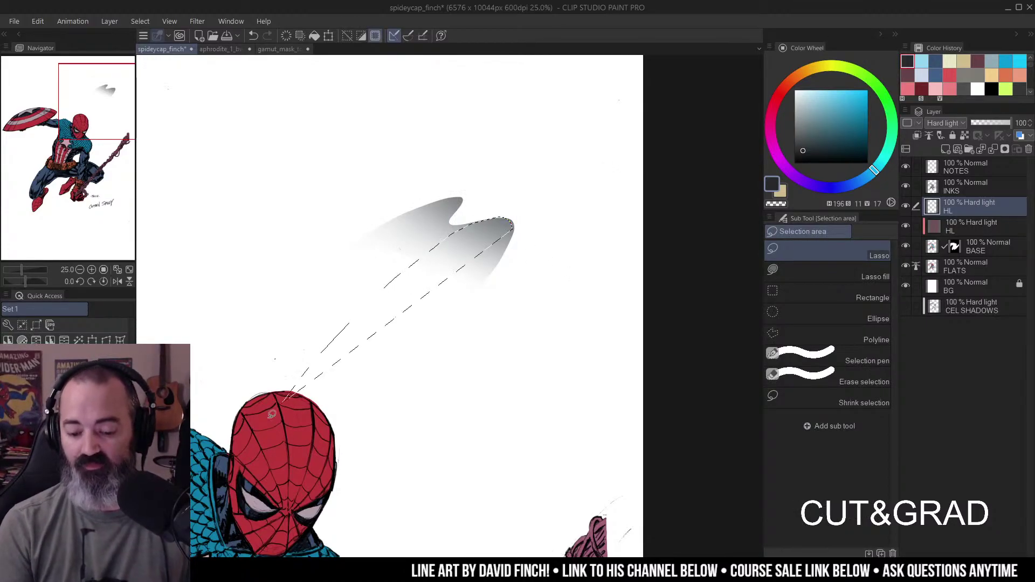
{"action": "key", "text": "ctrl+d"}
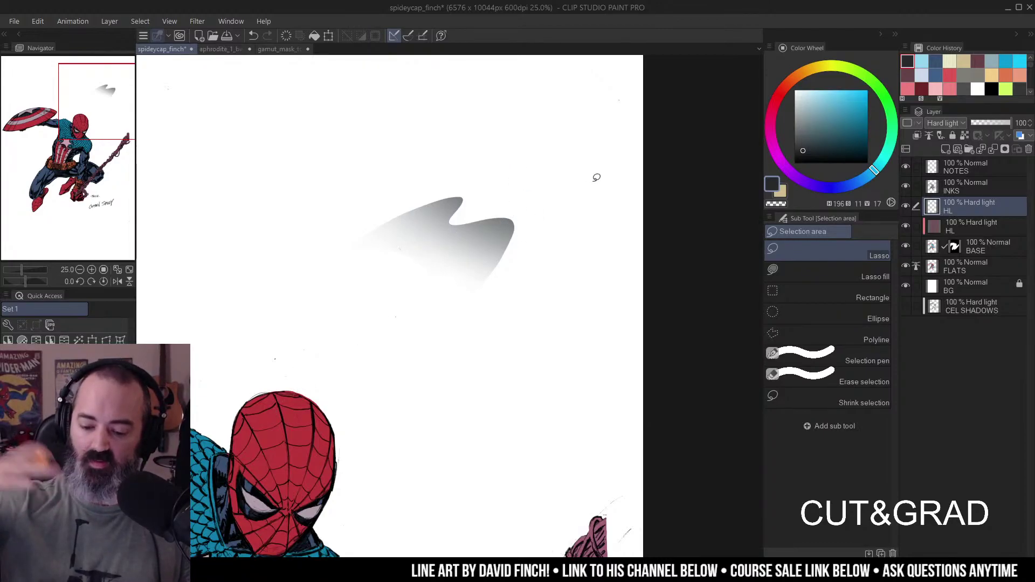
- Lasso around the whole demo gradient on the blank canvas, clear it, and deselect
{"action": "mouse_move", "coordinate": [354, 200]}
{"action": "left_mouse_down"}
{"action": "mouse_move", "coordinate": [487, 142]}
{"action": "mouse_move", "coordinate": [280, 304]}
{"action": "left_mouse_up"}
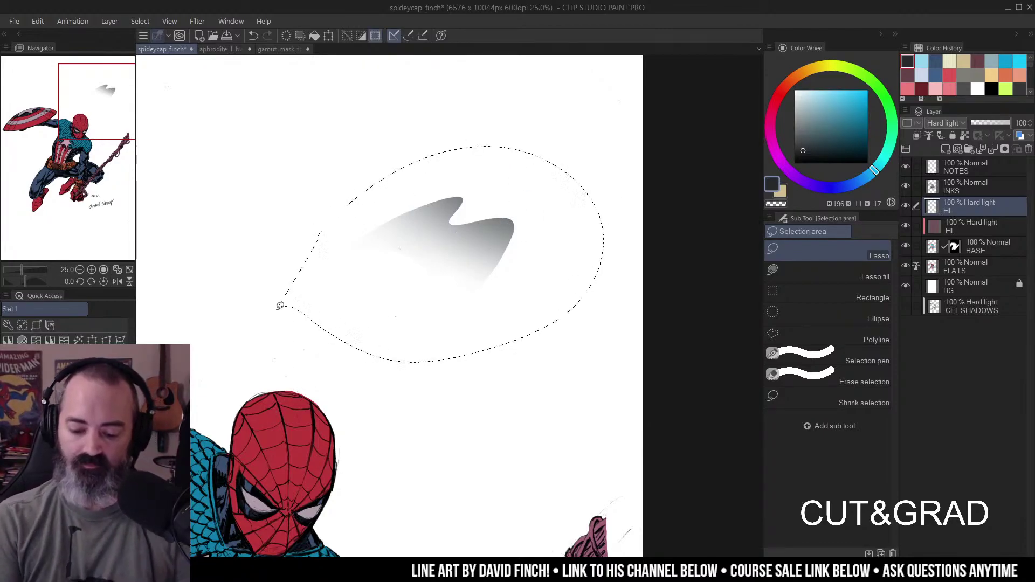
{"action": "key", "text": "Delete"}
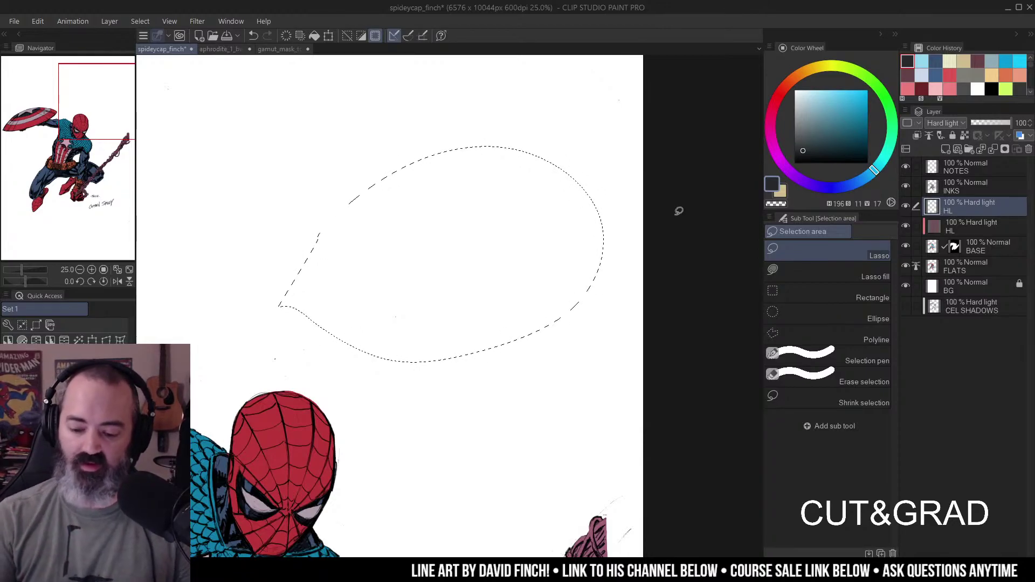
{"action": "key", "text": "ctrl+d"}
- Select a curved highlight area over the upper part of the red mask, and switch to the Soft airbrush
{"action": "key", "text": "ctrl+minus"}
{"action": "left_click_drag", "start_coordinate": [670, 172], "coordinate": [650, 197]}
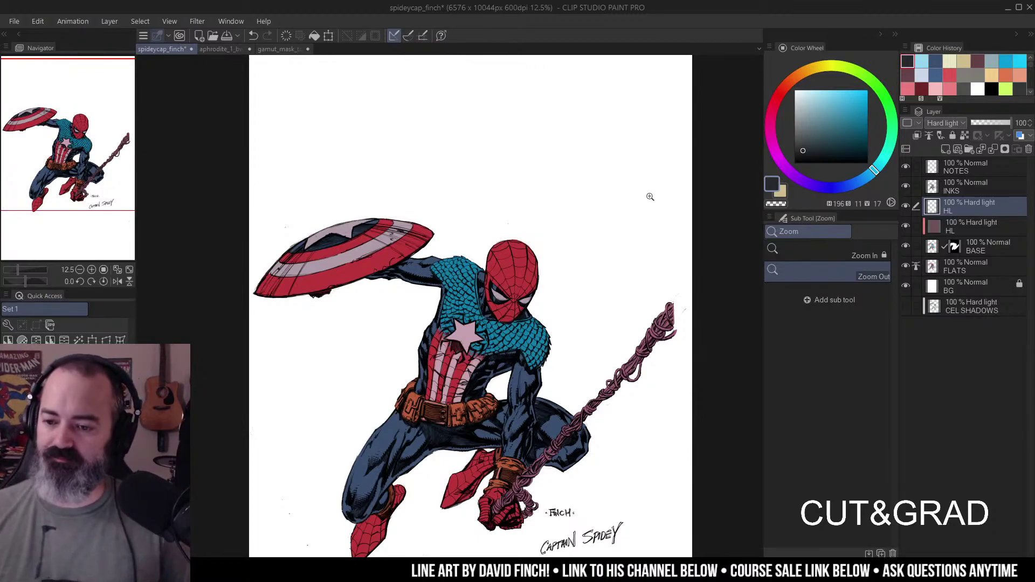
{"action": "key", "text": "m"}
{"action": "mouse_move", "coordinate": [650, 197]}
{"action": "left_mouse_down"}
{"action": "mouse_move", "coordinate": [591, 231]}
{"action": "mouse_move", "coordinate": [596, 150]}
{"action": "left_mouse_up"}
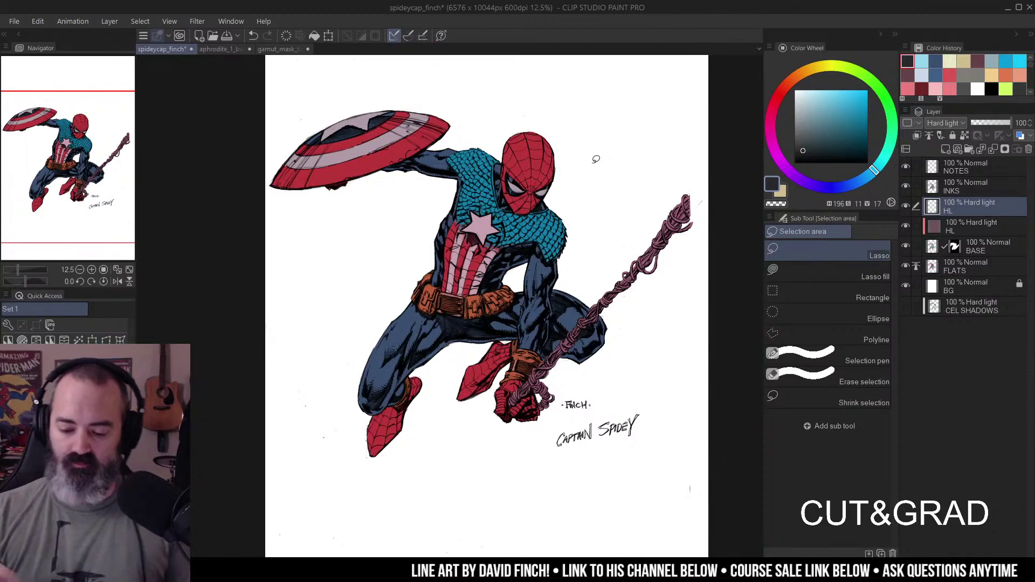
{"action": "left_click", "coordinate": [596, 159], "text": "ctrl"}
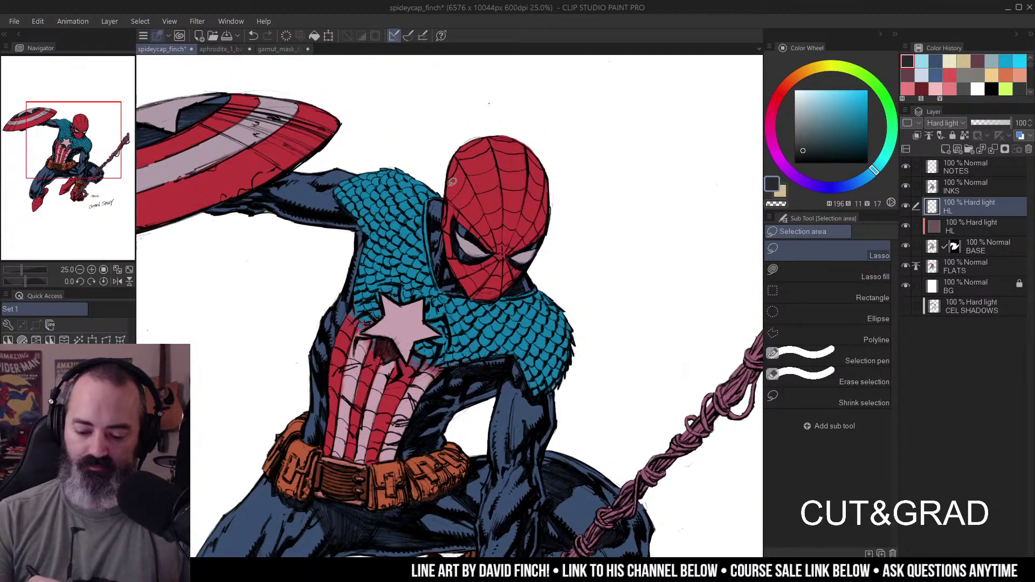
{"action": "mouse_move", "coordinate": [448, 180]}
{"action": "left_mouse_down"}
{"action": "mouse_move", "coordinate": [449, 229]}
{"action": "mouse_move", "coordinate": [467, 226]}
{"action": "mouse_move", "coordinate": [488, 176]}
{"action": "mouse_move", "coordinate": [511, 172]}
{"action": "mouse_move", "coordinate": [541, 191]}
{"action": "mouse_move", "coordinate": [544, 236]}
{"action": "mouse_move", "coordinate": [547, 126]}
{"action": "mouse_move", "coordinate": [447, 178]}
{"action": "left_mouse_up"}
{"action": "key", "text": "w"}
{"action": "key", "text": "ctrl+d"}
{"action": "key", "text": "b"}
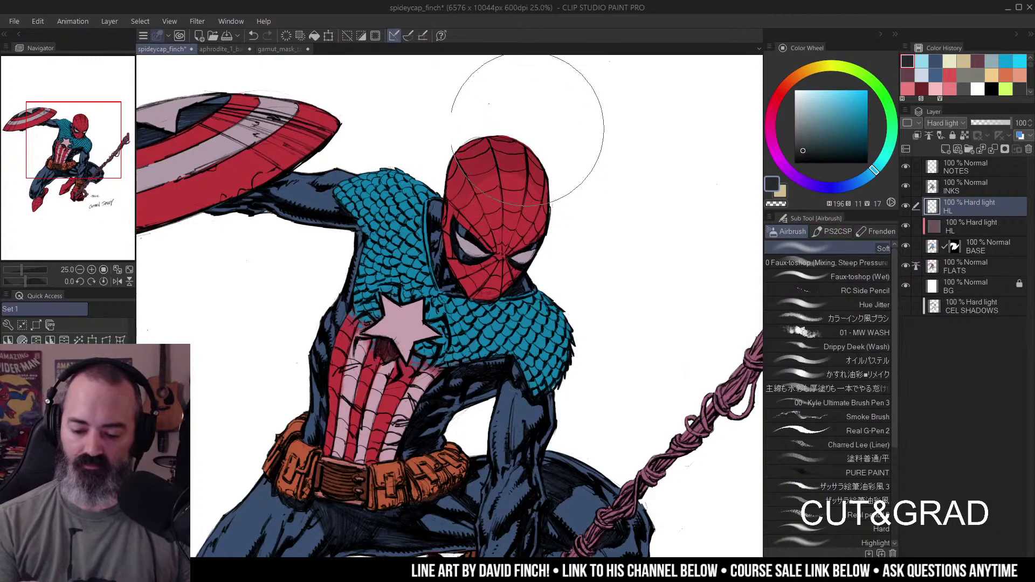
- Choose a light blue and airbrush a soft highlight gradient into the mask's selected area, then remove the selection
{"action": "left_click", "coordinate": [822, 95]}
{"action": "mouse_move", "coordinate": [473, 116]}
{"action": "left_mouse_down"}
{"action": "mouse_move", "coordinate": [509, 154]}
{"action": "mouse_move", "coordinate": [425, 162]}
{"action": "mouse_move", "coordinate": [467, 148]}
{"action": "mouse_move", "coordinate": [410, 130]}
{"action": "mouse_move", "coordinate": [499, 130]}
{"action": "left_mouse_up"}
{"action": "key", "text": "ctrl+space"}
{"action": "left_click", "coordinate": [498, 130]}
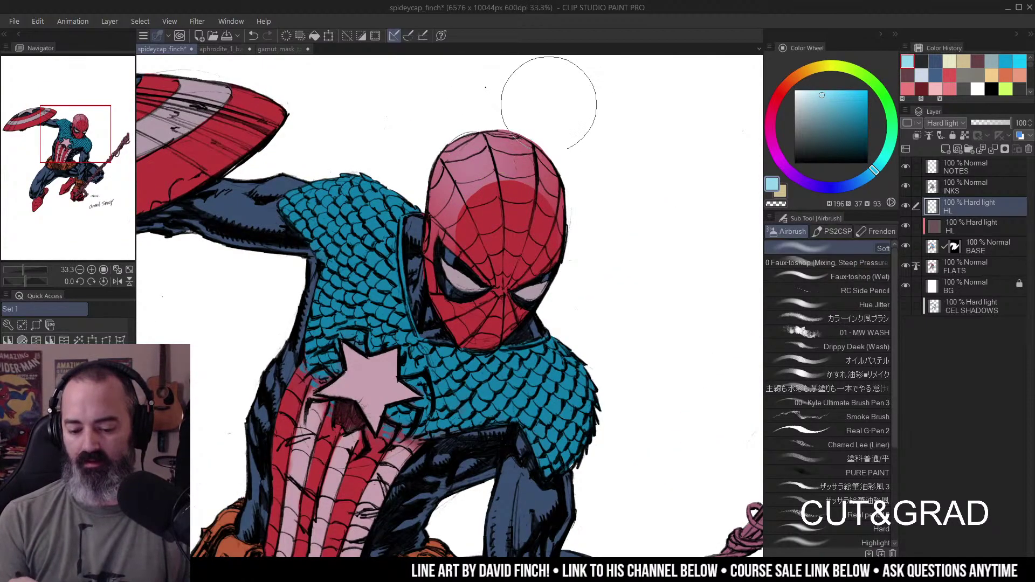
{"action": "key", "text": "m"}
{"action": "key", "text": "ctrl+d"}
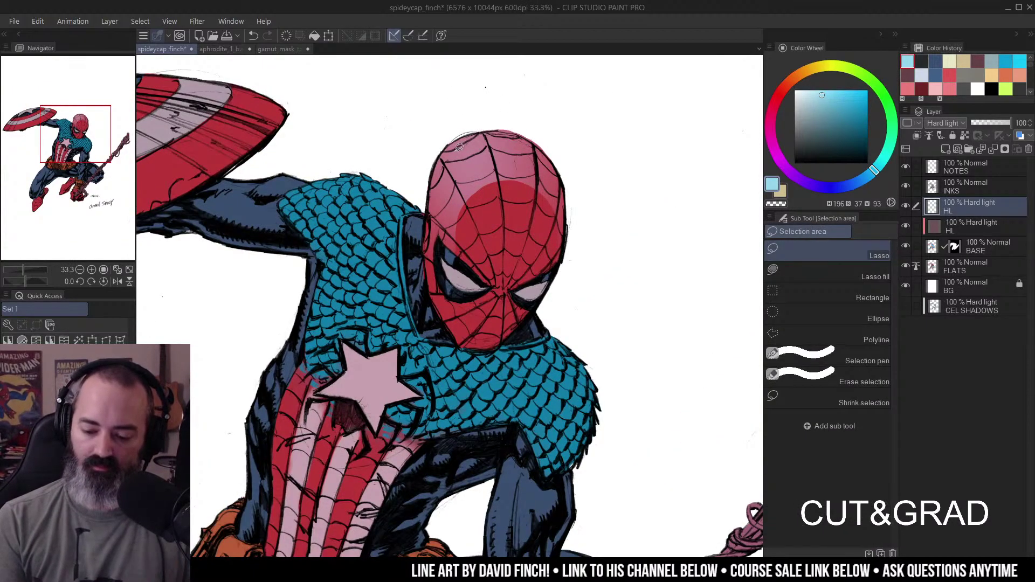
- Lasso a smaller shape on the mask's crown, airbrush a second light blue highlight gradient inside it, and deselect
{"action": "left_click_drag", "start_coordinate": [492, 132], "coordinate": [532, 167]}
{"action": "key", "text": "ctrl+d"}
{"action": "left_click_drag", "start_coordinate": [441, 177], "coordinate": [441, 178]}
{"action": "key", "text": "b"}
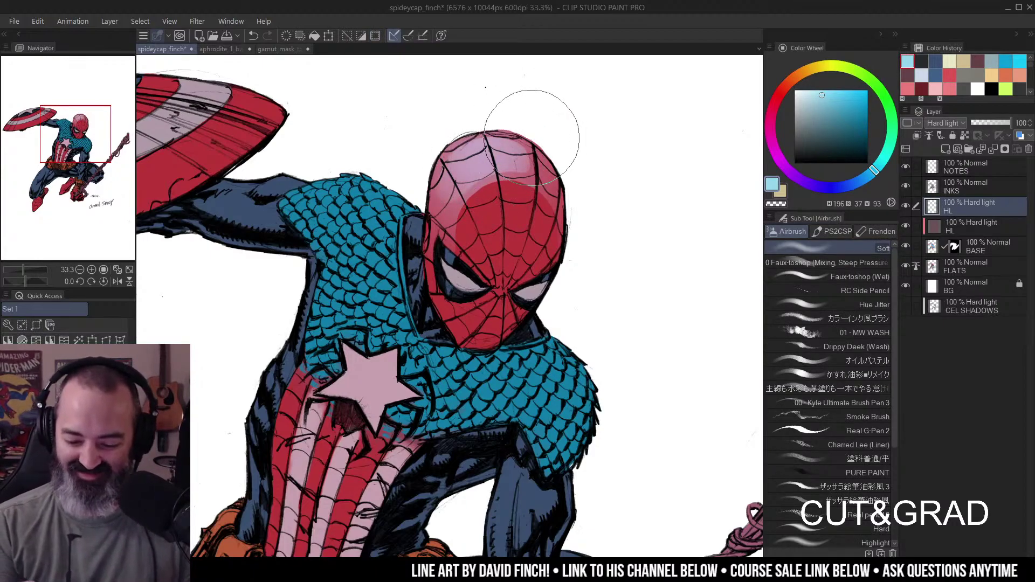
{"action": "key", "text": "ctrl+0"}
{"action": "left_click", "coordinate": [557, 133]}
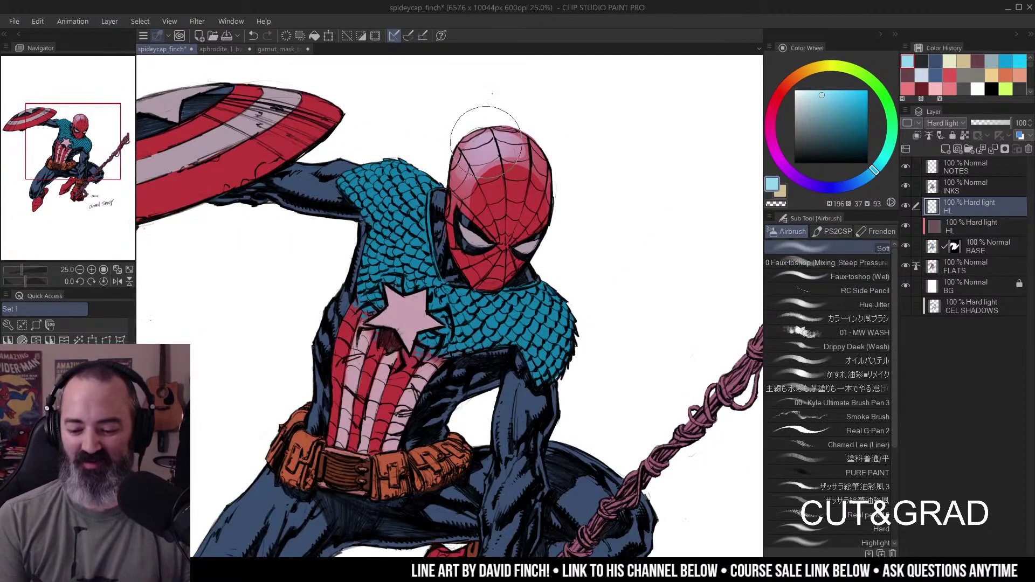
{"action": "key", "text": "m"}
{"action": "key", "text": "ctrl+d"}
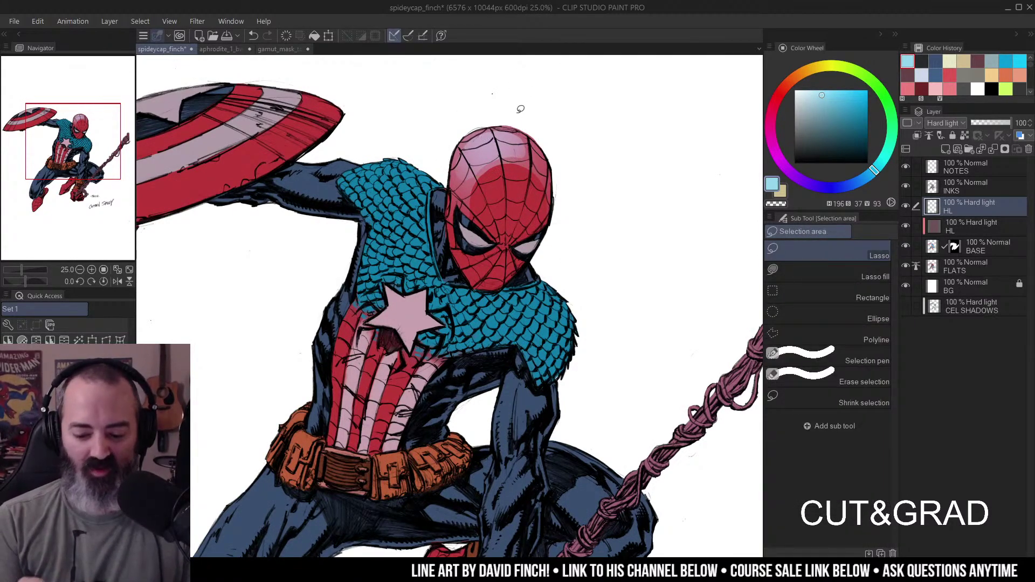
{"action": "scroll", "coordinate": [498, 139], "scroll_direction": "up", "scroll_amount": 1}
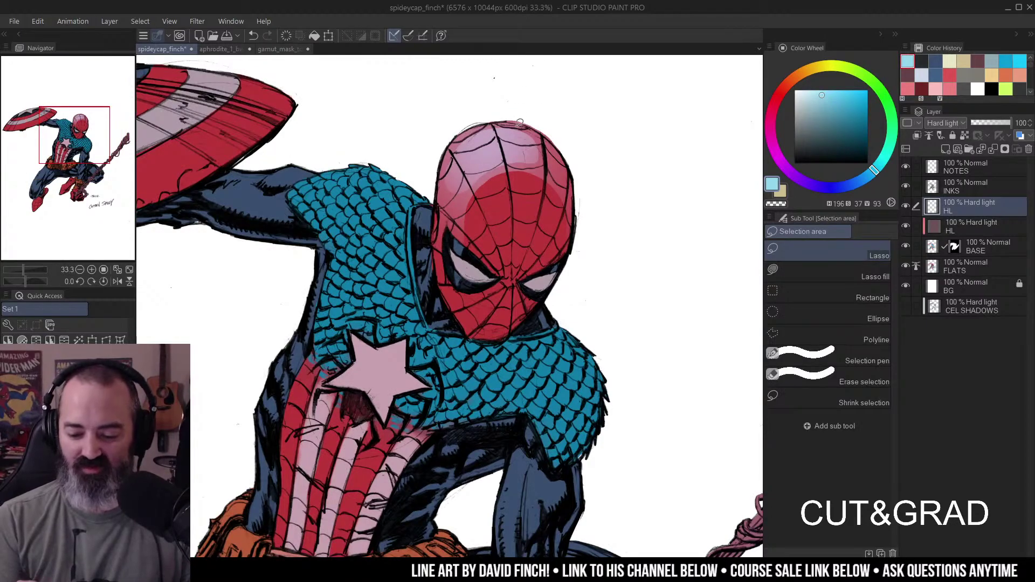
{"action": "left_click_drag", "start_coordinate": [494, 136], "coordinate": [541, 107]}
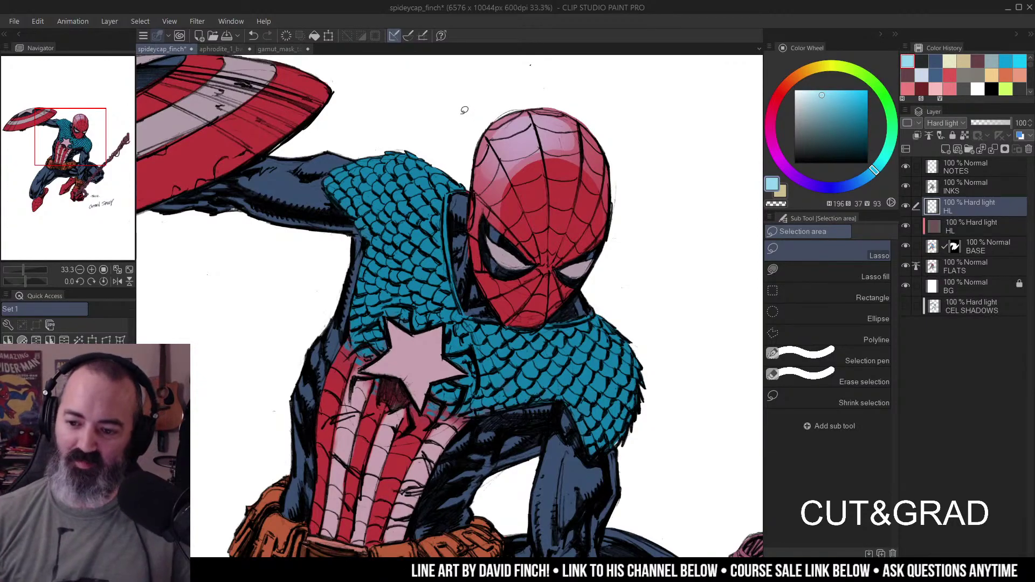
{"action": "left_click_drag", "start_coordinate": [547, 122], "coordinate": [574, 95]}
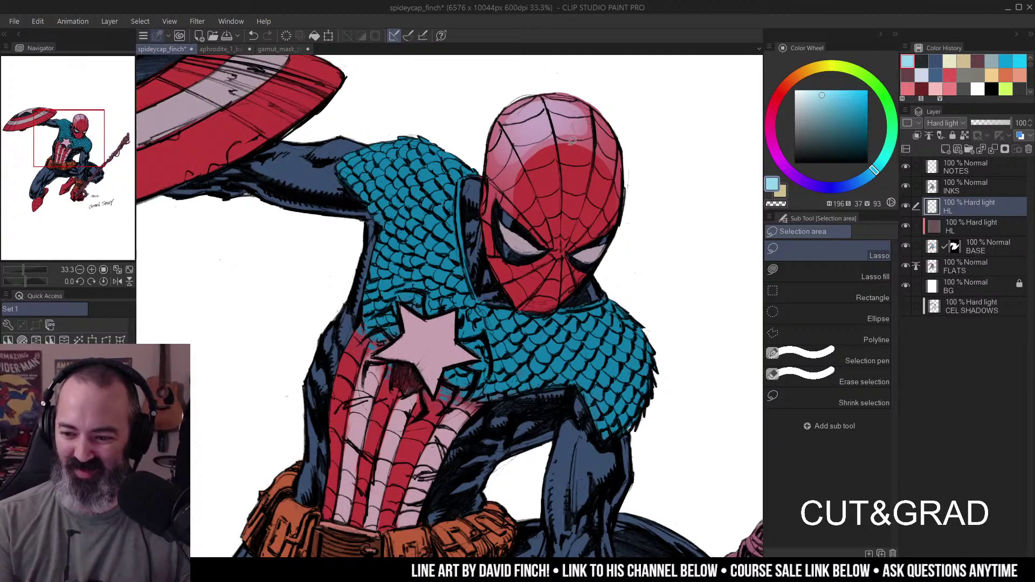
{"action": "left_click_drag", "start_coordinate": [561, 110], "coordinate": [575, 115]}
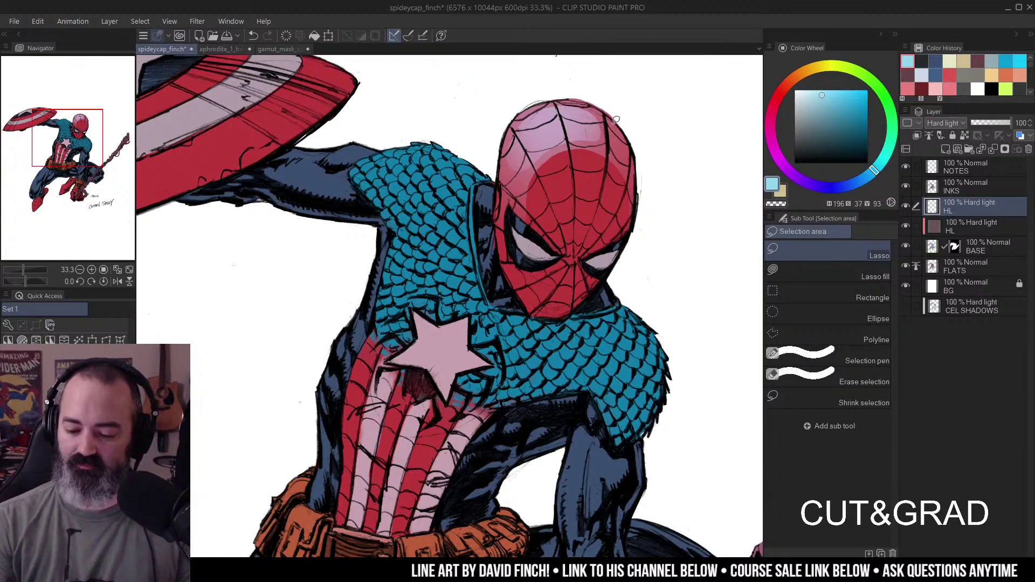
- Lasso highlight areas across the scaled shoulders and chest, trim them around the face, and restrict the selection to the teal scales
{"action": "left_click", "coordinate": [599, 129], "text": "ctrl+alt"}
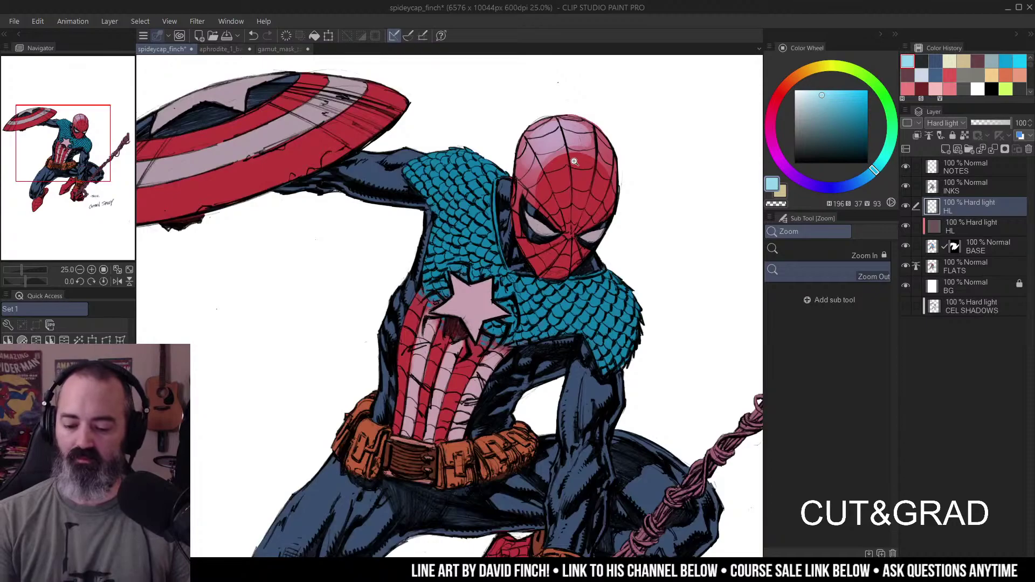
{"action": "left_click_drag", "start_coordinate": [600, 171], "coordinate": [590, 152]}
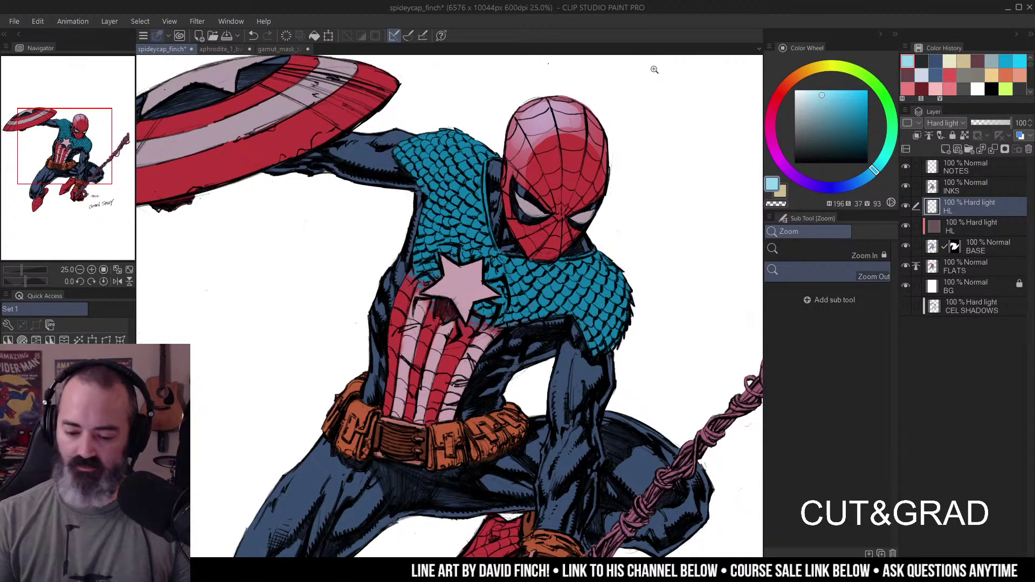
{"action": "left_click_drag", "start_coordinate": [655, 70], "coordinate": [706, 81]}
{"action": "mouse_move", "coordinate": [516, 130]}
{"action": "left_mouse_down"}
{"action": "mouse_move", "coordinate": [451, 154]}
{"action": "mouse_move", "coordinate": [463, 172]}
{"action": "left_mouse_up"}
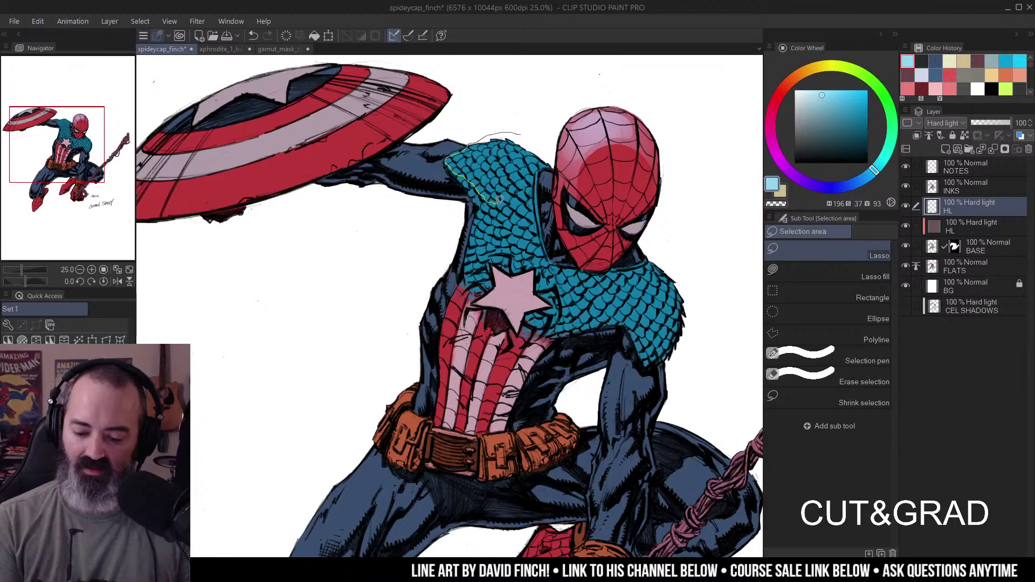
{"action": "left_click_drag", "start_coordinate": [551, 172], "coordinate": [526, 131]}
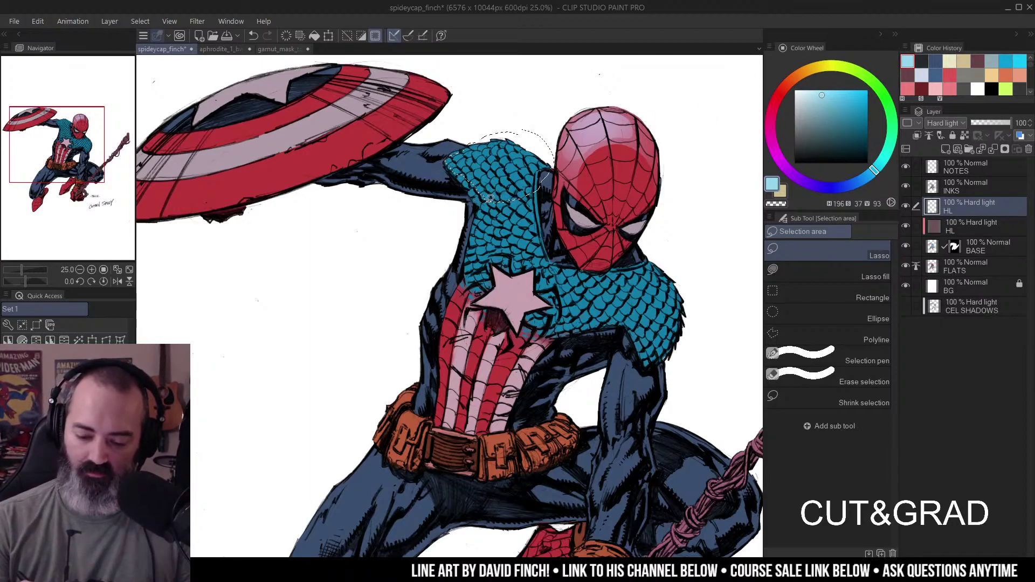
{"action": "mouse_move", "coordinate": [481, 222]}
{"action": "left_mouse_down"}
{"action": "mouse_move", "coordinate": [488, 276]}
{"action": "mouse_move", "coordinate": [523, 290]}
{"action": "mouse_move", "coordinate": [539, 330]}
{"action": "mouse_move", "coordinate": [620, 324]}
{"action": "mouse_move", "coordinate": [702, 245]}
{"action": "mouse_move", "coordinate": [560, 160]}
{"action": "left_mouse_up"}
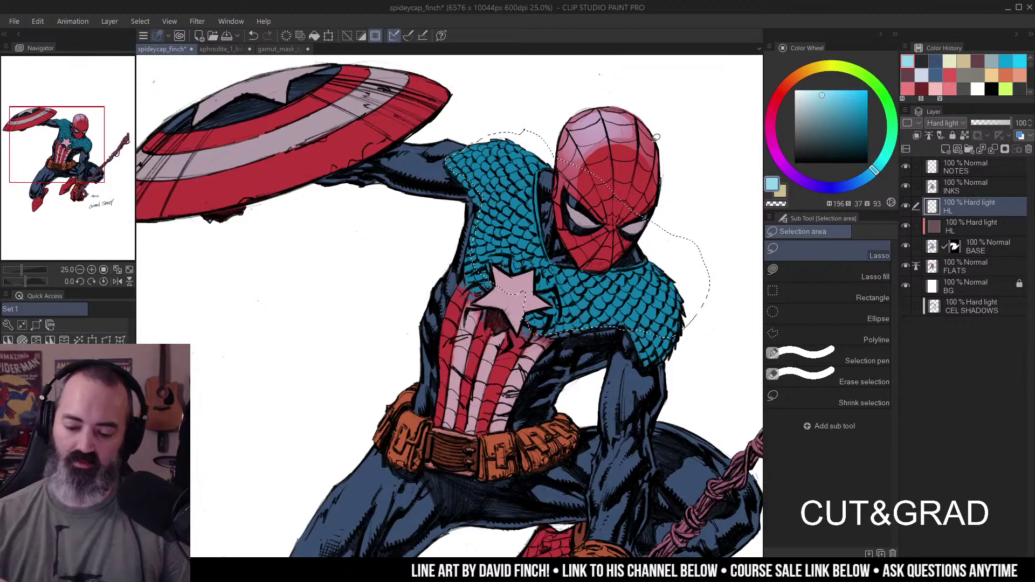
{"action": "mouse_move", "coordinate": [557, 222]}
{"action": "left_mouse_down"}
{"action": "mouse_move", "coordinate": [577, 276]}
{"action": "mouse_move", "coordinate": [614, 309]}
{"action": "mouse_move", "coordinate": [652, 205]}
{"action": "mouse_move", "coordinate": [651, 153]}
{"action": "left_mouse_up"}
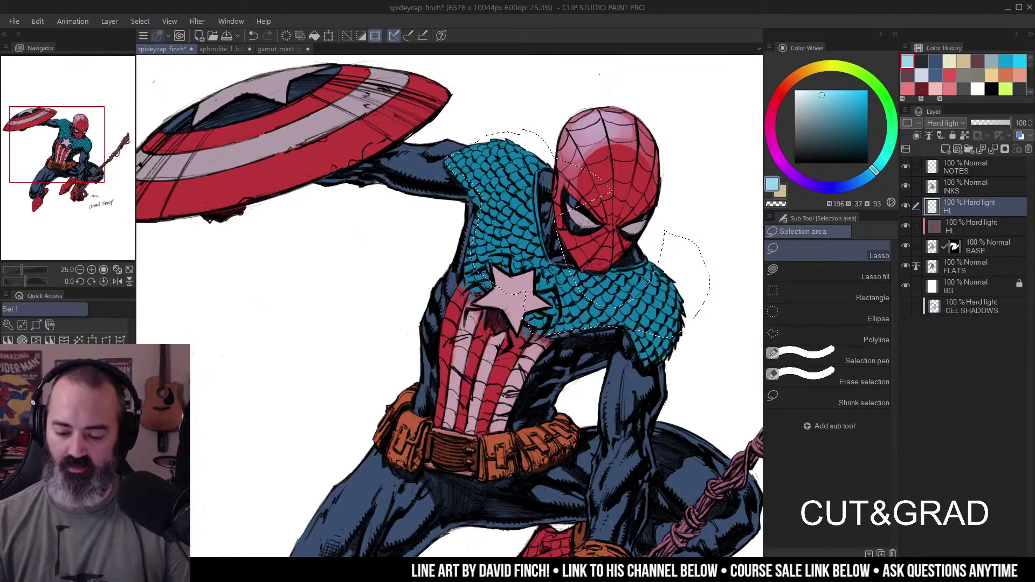
{"action": "key", "text": "ctrl+d"}
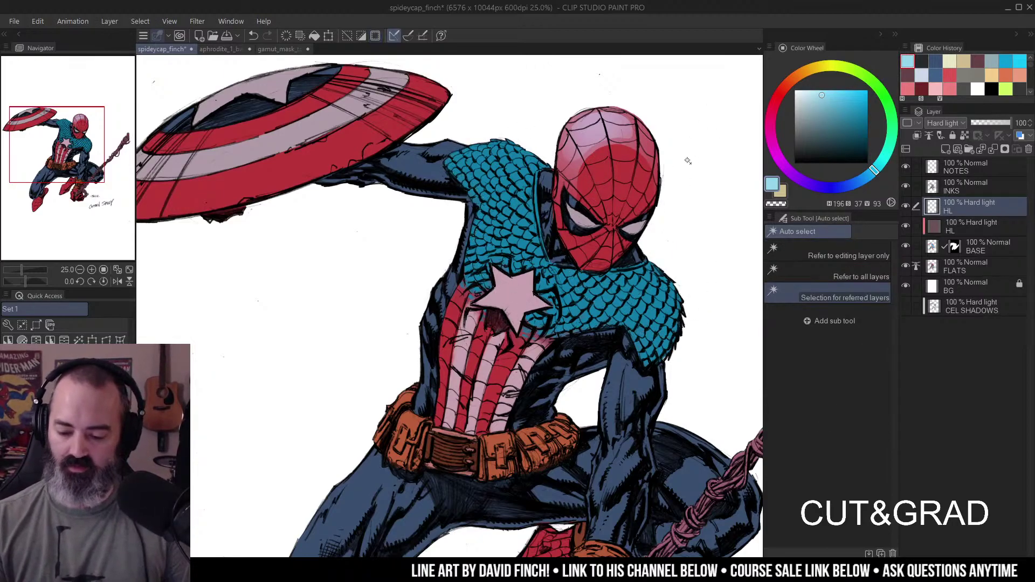
- Airbrush light blue gradients over the selected teal scales with the large Soft airbrush, then deselect
{"action": "key", "text": "b"}
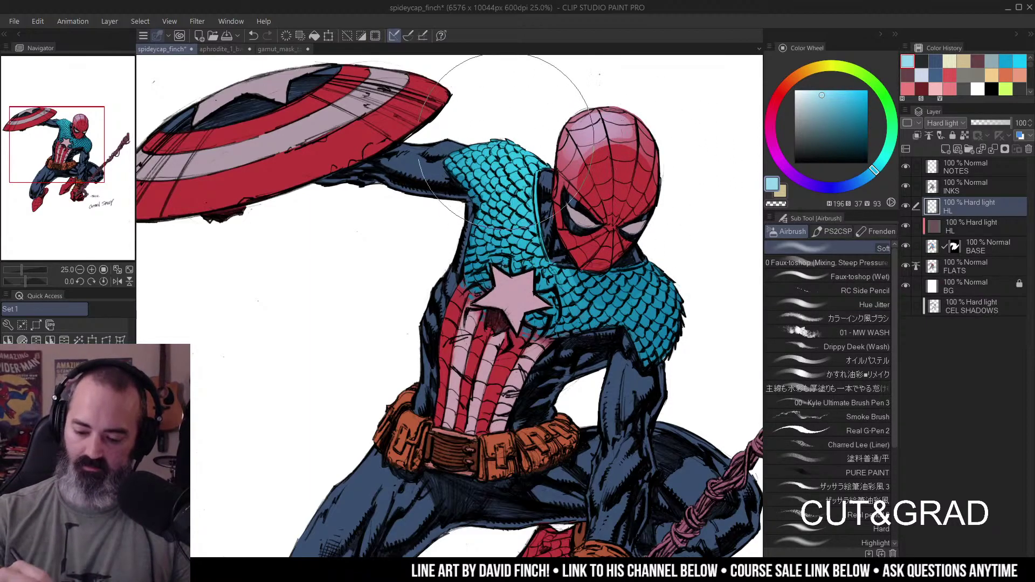
{"action": "scroll", "coordinate": [636, 140], "scroll_direction": "down", "scroll_amount": 4}
{"action": "scroll", "coordinate": [660, 144], "scroll_direction": "up", "scroll_amount": 4}
{"action": "scroll", "coordinate": [661, 144], "scroll_direction": "down", "scroll_amount": 3}
{"action": "key", "text": "m"}
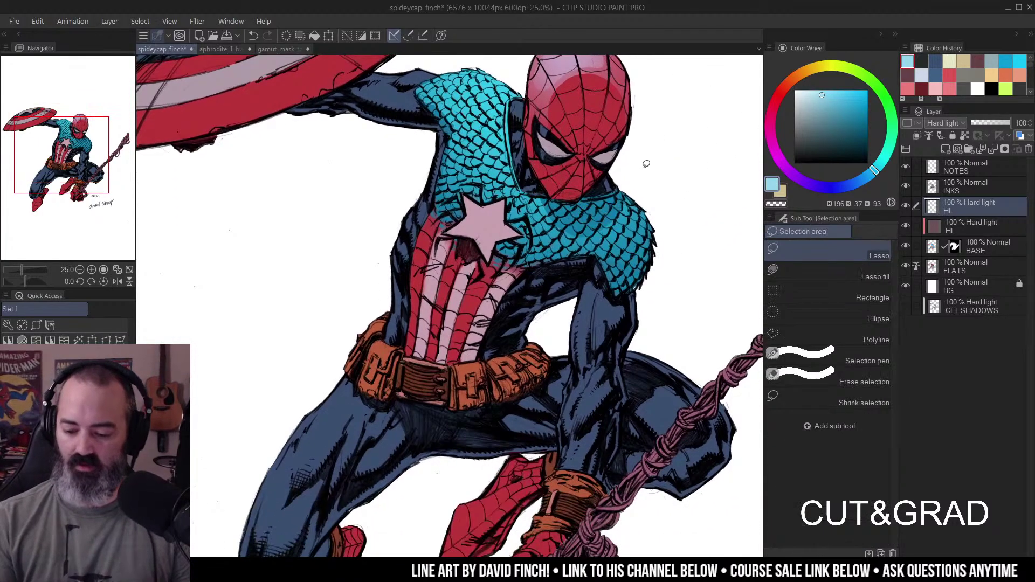
{"action": "scroll", "coordinate": [617, 229], "scroll_direction": "up", "scroll_amount": 2}
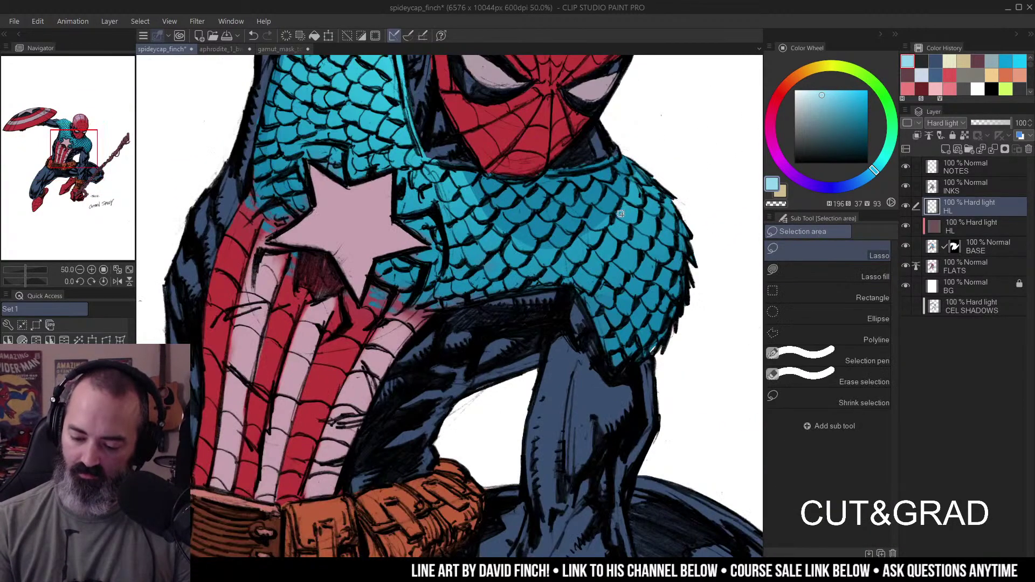
{"action": "key", "text": "ctrl+d"}
- Lasso small highlight shapes on individual scales of the front shoulder and airbrush them with the light blue
{"action": "left_click_drag", "start_coordinate": [642, 206], "coordinate": [627, 216]}
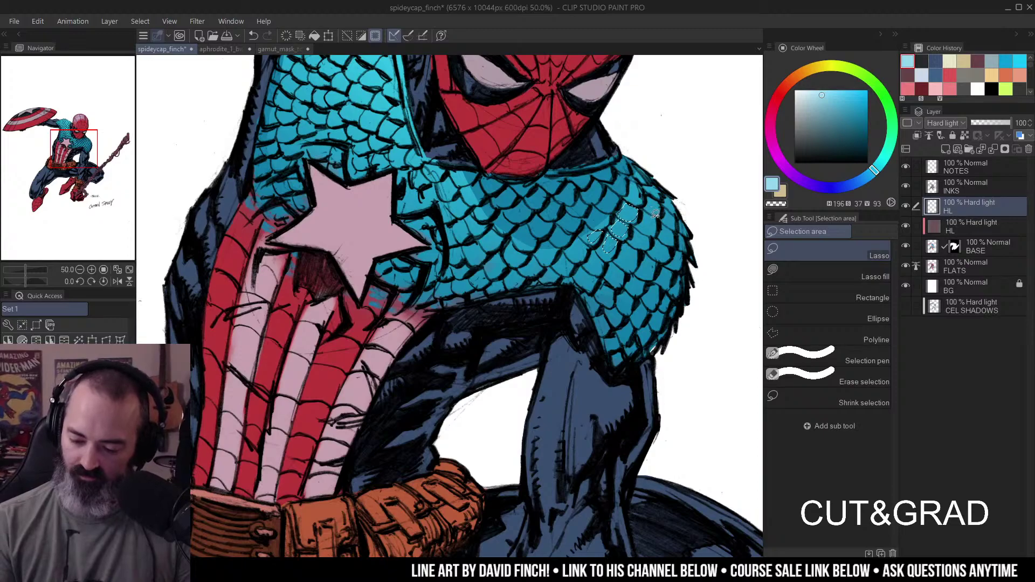
{"action": "left_click_drag", "start_coordinate": [636, 192], "coordinate": [634, 198]}
{"action": "mouse_move", "coordinate": [634, 235]}
{"action": "left_mouse_down"}
{"action": "mouse_move", "coordinate": [626, 264]}
{"action": "mouse_move", "coordinate": [615, 236]}
{"action": "mouse_move", "coordinate": [592, 262]}
{"action": "mouse_move", "coordinate": [634, 267]}
{"action": "mouse_move", "coordinate": [619, 273]}
{"action": "mouse_move", "coordinate": [665, 240]}
{"action": "mouse_move", "coordinate": [676, 196]}
{"action": "mouse_move", "coordinate": [652, 202]}
{"action": "mouse_move", "coordinate": [636, 278]}
{"action": "mouse_move", "coordinate": [666, 263]}
{"action": "mouse_move", "coordinate": [664, 271]}
{"action": "mouse_move", "coordinate": [630, 291]}
{"action": "left_mouse_up"}
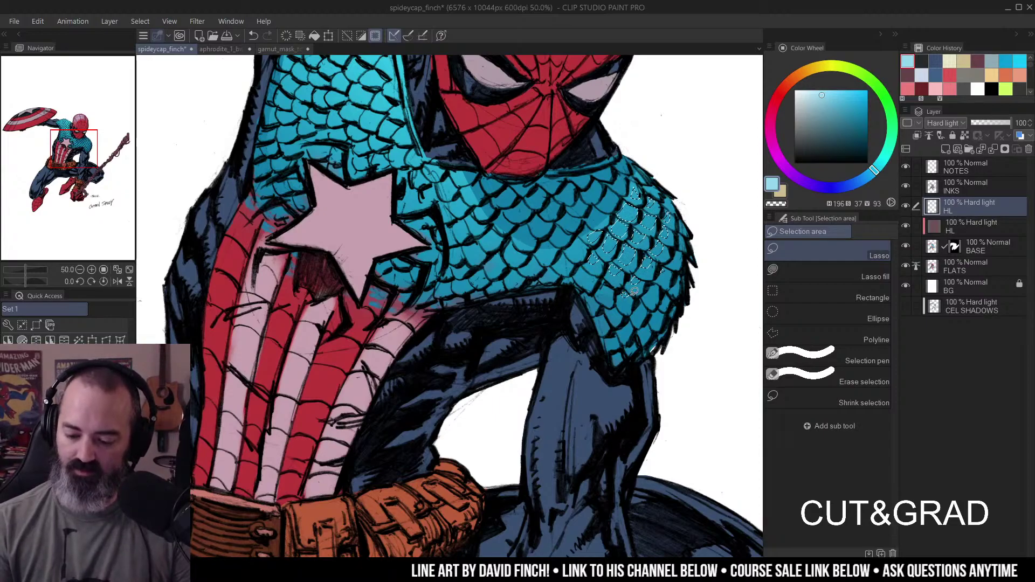
{"action": "key", "text": "b"}
{"action": "left_click", "coordinate": [590, 221], "text": "alt"}
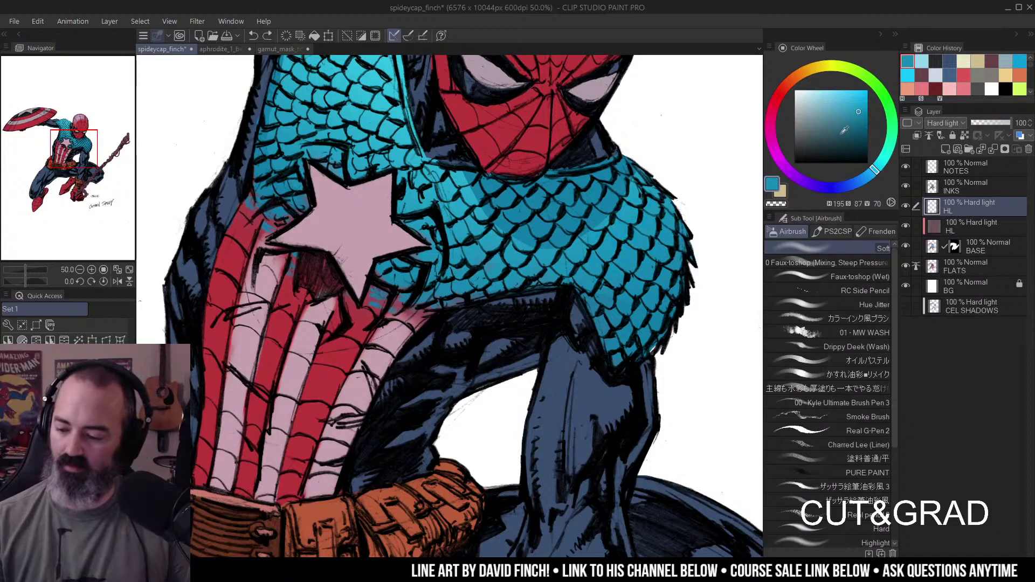
{"action": "left_click", "coordinate": [604, 213], "text": "alt"}
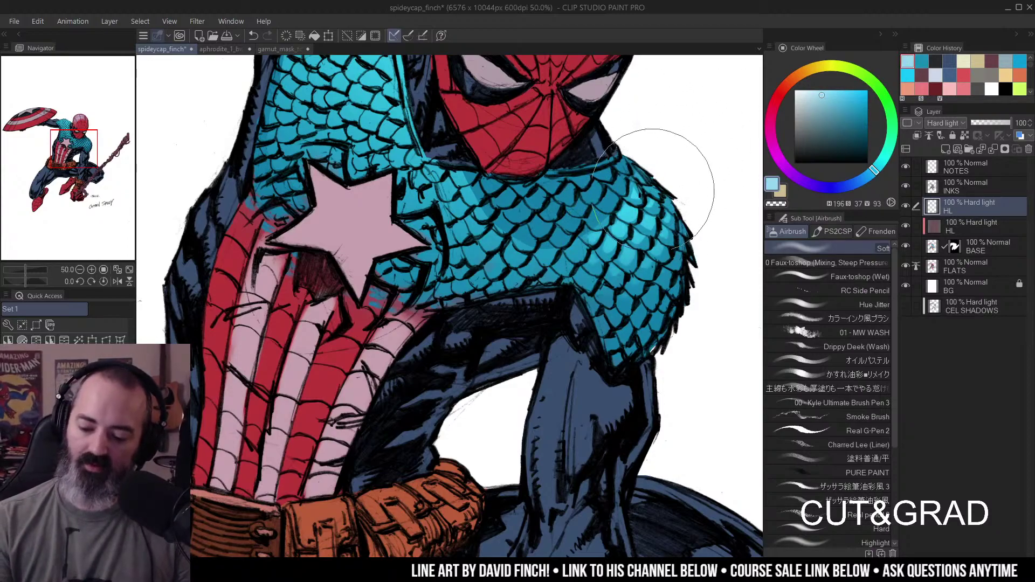
- Lasso another small highlight on a scale of the front shoulder, fill it with the light blue, and deselect
{"action": "left_click", "coordinate": [653, 207], "text": "ctrl"}
{"action": "left_click", "coordinate": [653, 207], "text": "ctrl"}
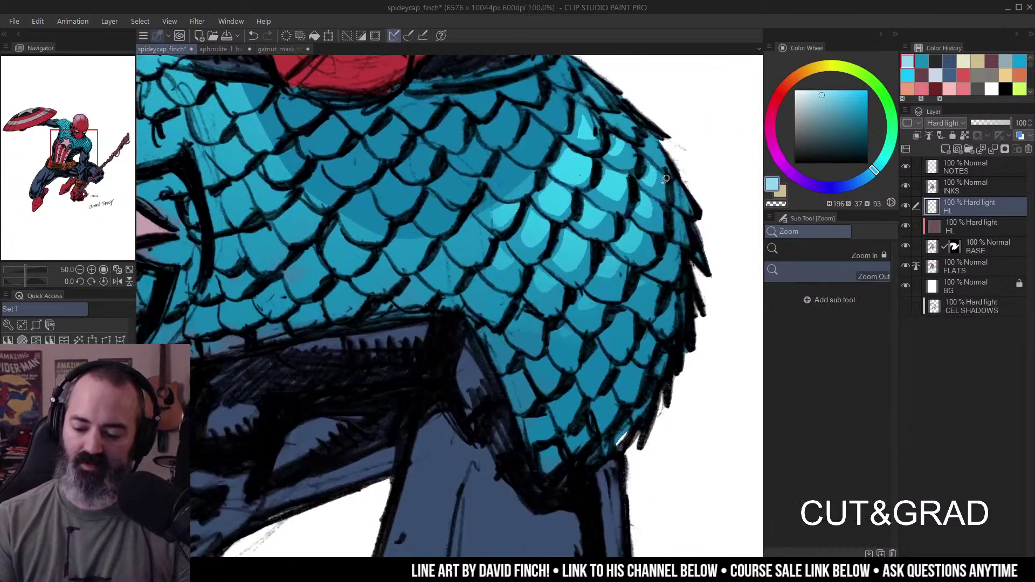
{"action": "key", "text": "m"}
{"action": "mouse_move", "coordinate": [560, 176]}
{"action": "left_mouse_down"}
{"action": "mouse_move", "coordinate": [586, 215]}
{"action": "mouse_move", "coordinate": [547, 204]}
{"action": "left_mouse_up"}
{"action": "key", "text": "alt+Delete"}
{"action": "key", "text": "ctrl+d"}
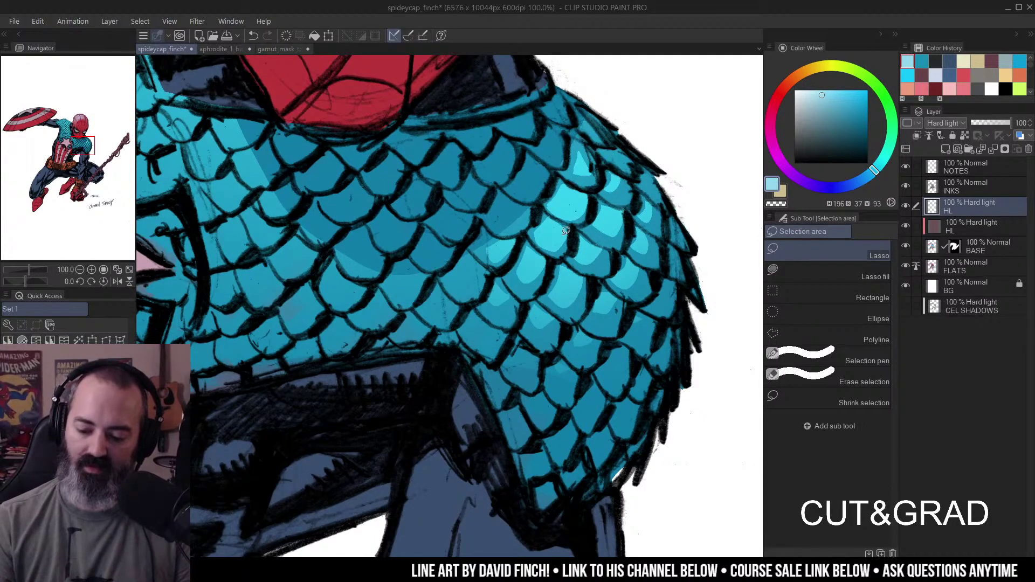
- Lasso more small highlight shapes on the front shoulder's scales, airbrush them with the light blue, and deselect
{"action": "mouse_move", "coordinate": [621, 345]}
{"action": "left_mouse_down"}
{"action": "mouse_move", "coordinate": [614, 354]}
{"action": "mouse_move", "coordinate": [624, 347]}
{"action": "left_mouse_up"}
{"action": "mouse_move", "coordinate": [651, 313]}
{"action": "left_mouse_down"}
{"action": "mouse_move", "coordinate": [693, 235]}
{"action": "mouse_move", "coordinate": [678, 266]}
{"action": "mouse_move", "coordinate": [680, 244]}
{"action": "left_mouse_up"}
{"action": "left_click_drag", "start_coordinate": [496, 330], "coordinate": [508, 330]}
{"action": "key", "text": "ctrl+h"}
{"action": "key", "text": "b"}
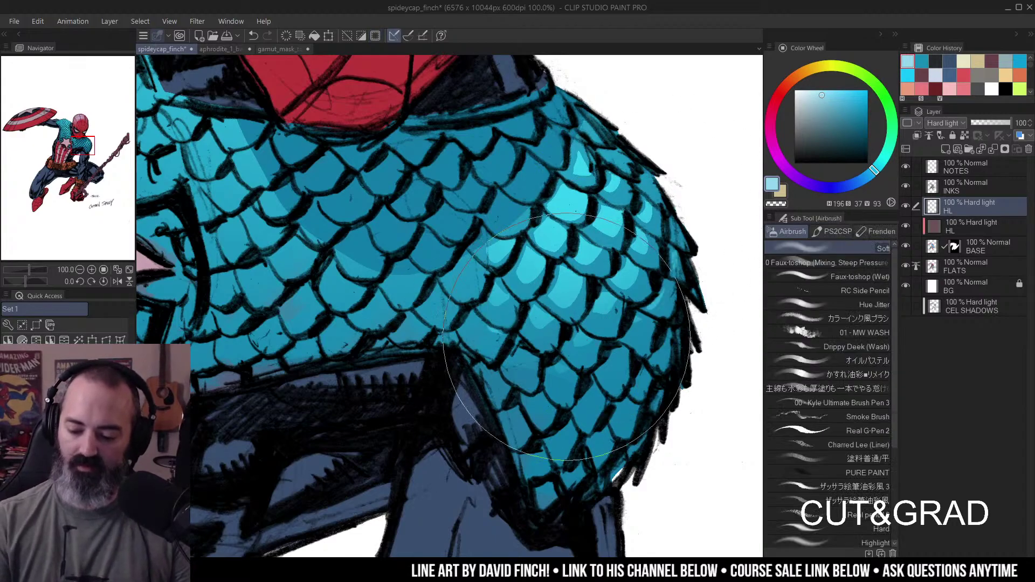
{"action": "key", "text": "ctrl+d"}
{"action": "key", "text": "m"}
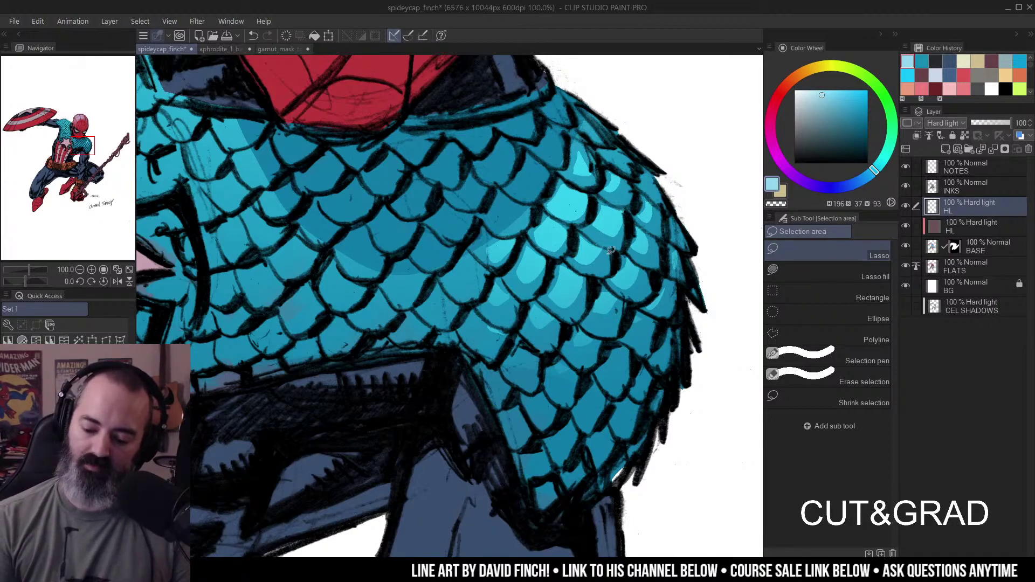
- Lasso small highlight areas on the scales along the collar beside the mask and airbrush them with the light blue
{"action": "scroll", "coordinate": [556, 244], "scroll_direction": "down", "scroll_amount": 3}
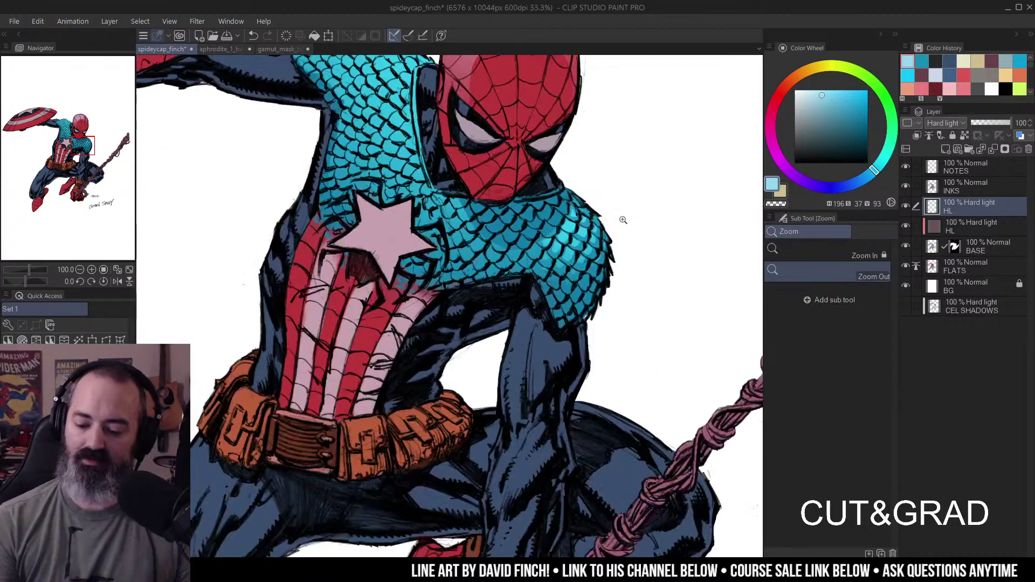
{"action": "scroll", "coordinate": [486, 174], "scroll_direction": "up", "scroll_amount": 2}
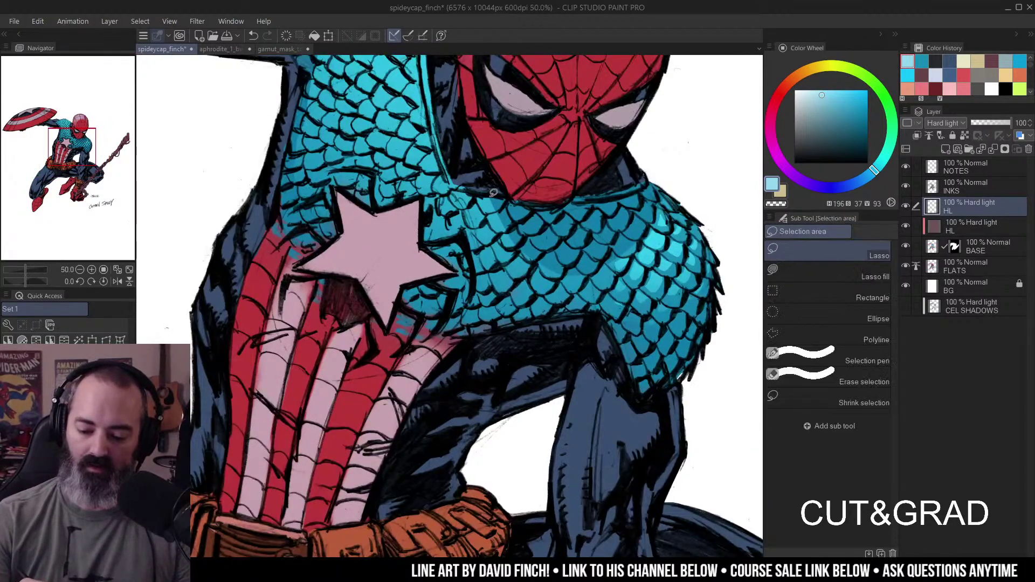
{"action": "left_click_drag", "start_coordinate": [487, 194], "coordinate": [483, 204]}
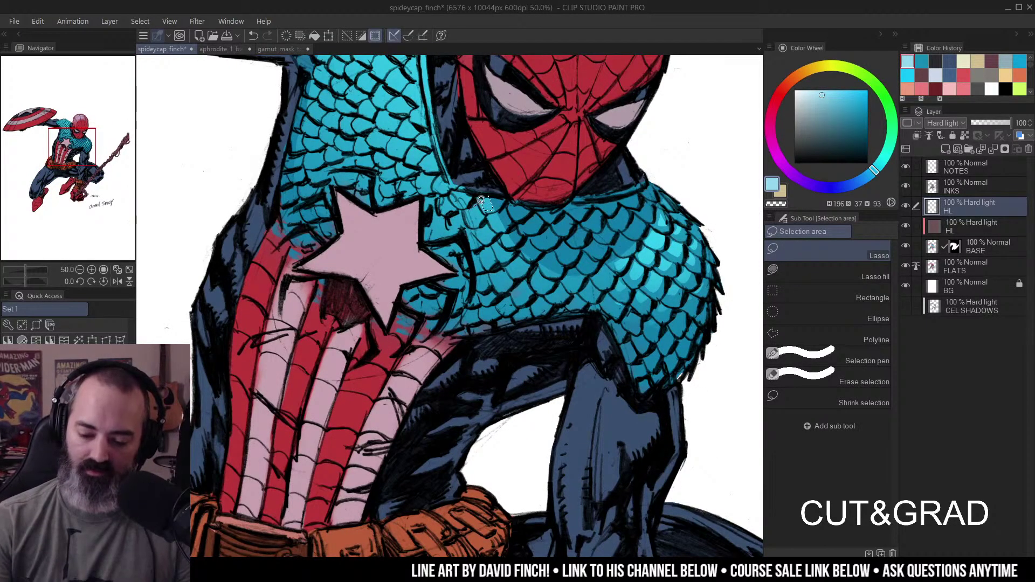
{"action": "mouse_move", "coordinate": [488, 227]}
{"action": "left_mouse_down"}
{"action": "mouse_move", "coordinate": [478, 237]}
{"action": "mouse_move", "coordinate": [492, 242]}
{"action": "mouse_move", "coordinate": [488, 226]}
{"action": "left_mouse_up"}
{"action": "mouse_move", "coordinate": [426, 108]}
{"action": "left_mouse_down"}
{"action": "mouse_move", "coordinate": [485, 181]}
{"action": "mouse_move", "coordinate": [475, 213]}
{"action": "mouse_move", "coordinate": [489, 222]}
{"action": "mouse_move", "coordinate": [486, 204]}
{"action": "left_mouse_up"}
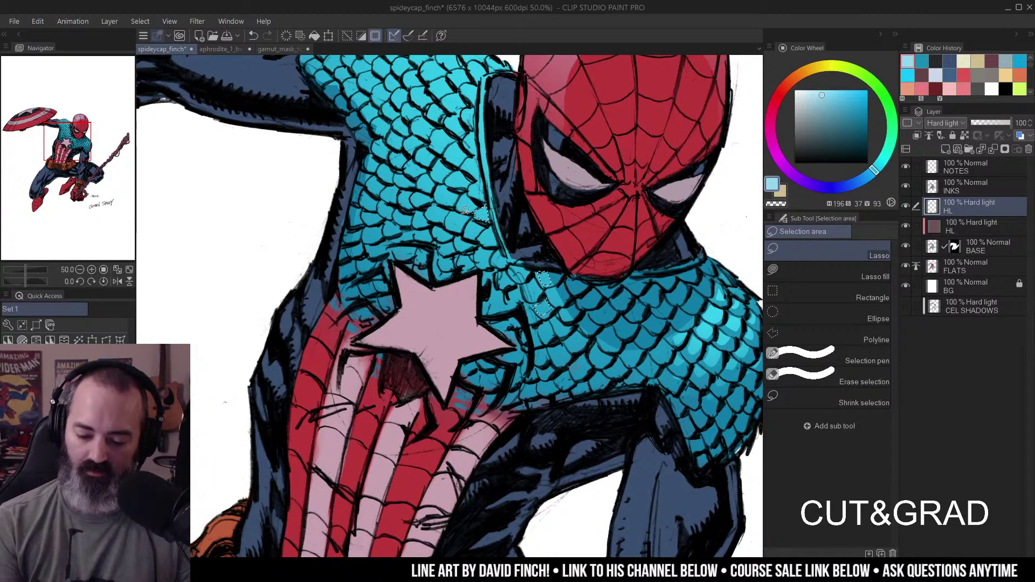
{"action": "left_click_drag", "start_coordinate": [423, 176], "coordinate": [474, 242]}
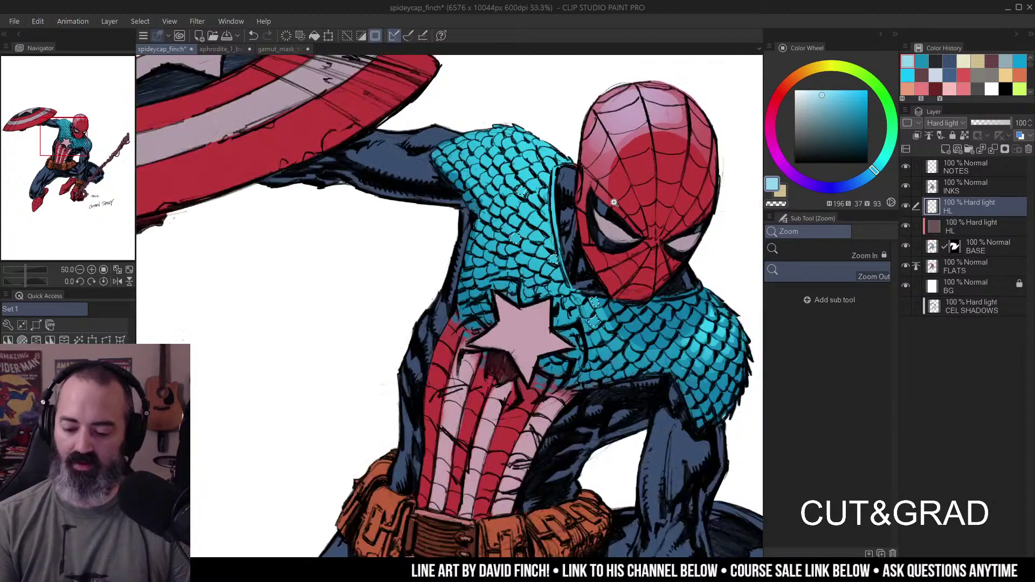
{"action": "key", "text": "ctrl+space"}
{"action": "left_click_drag", "start_coordinate": [604, 210], "coordinate": [557, 209]}
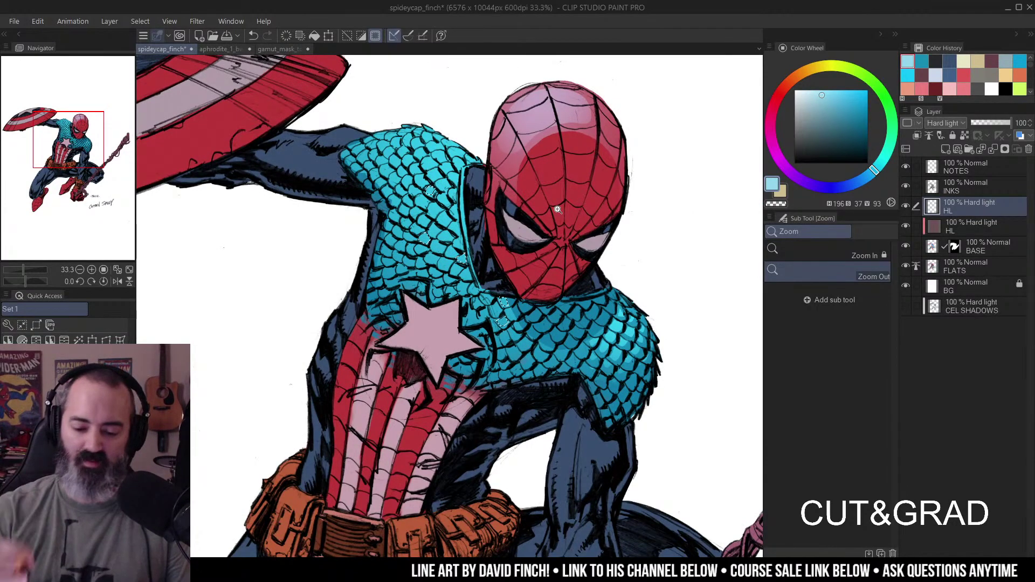
{"action": "key", "text": "b"}
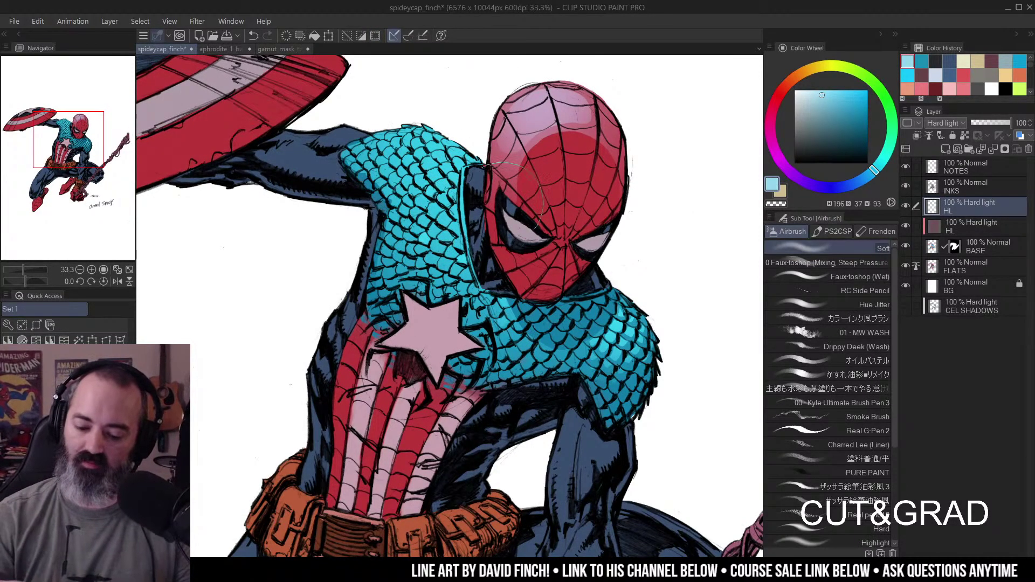
- Lasso highlight shapes on the upper scales of the rear shoulder and airbrush them with a paler blue, HSV 196, 23, 94
{"action": "key", "text": "m"}
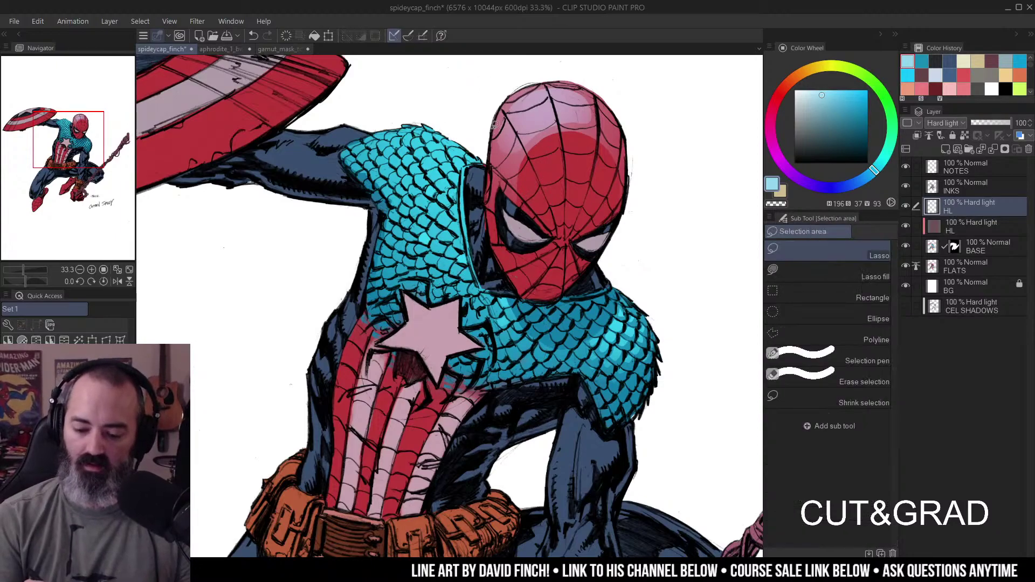
{"action": "left_click_drag", "start_coordinate": [493, 132], "coordinate": [565, 126]}
{"action": "left_click", "coordinate": [503, 145], "text": "ctrl"}
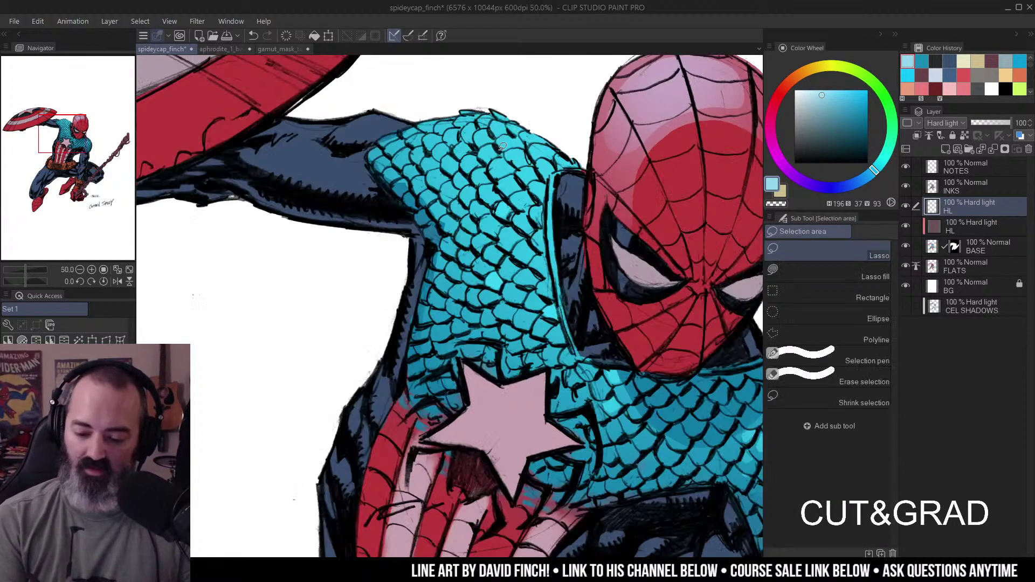
{"action": "mouse_move", "coordinate": [483, 152]}
{"action": "left_mouse_down"}
{"action": "mouse_move", "coordinate": [505, 144]}
{"action": "mouse_move", "coordinate": [494, 162]}
{"action": "mouse_move", "coordinate": [512, 169]}
{"action": "mouse_move", "coordinate": [479, 178]}
{"action": "mouse_move", "coordinate": [490, 158]}
{"action": "mouse_move", "coordinate": [465, 159]}
{"action": "mouse_move", "coordinate": [492, 158]}
{"action": "mouse_move", "coordinate": [442, 140]}
{"action": "left_mouse_up"}
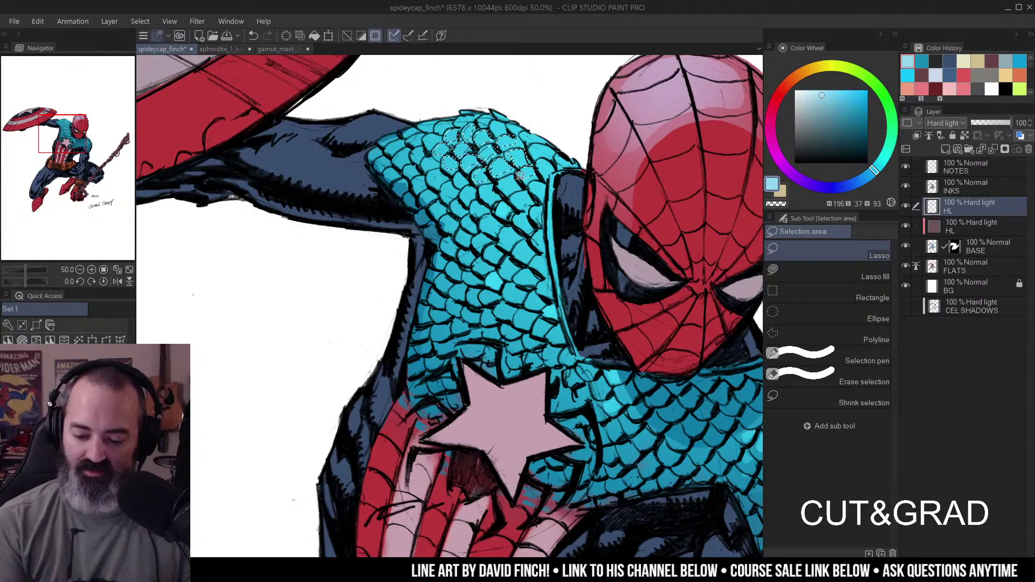
{"action": "left_click_drag", "start_coordinate": [546, 152], "coordinate": [551, 161]}
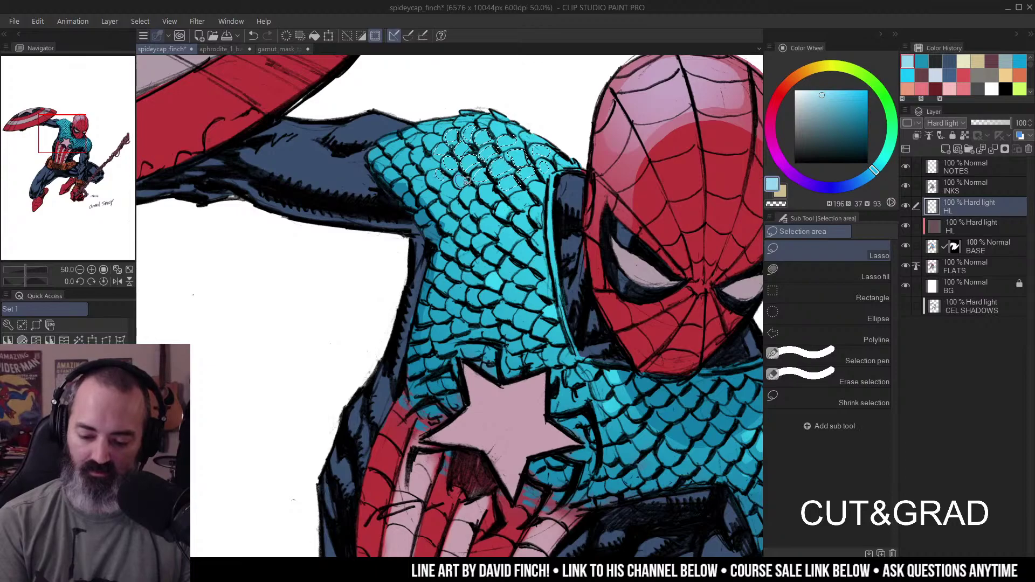
{"action": "scroll", "coordinate": [471, 188], "scroll_direction": "down", "scroll_amount": 5}
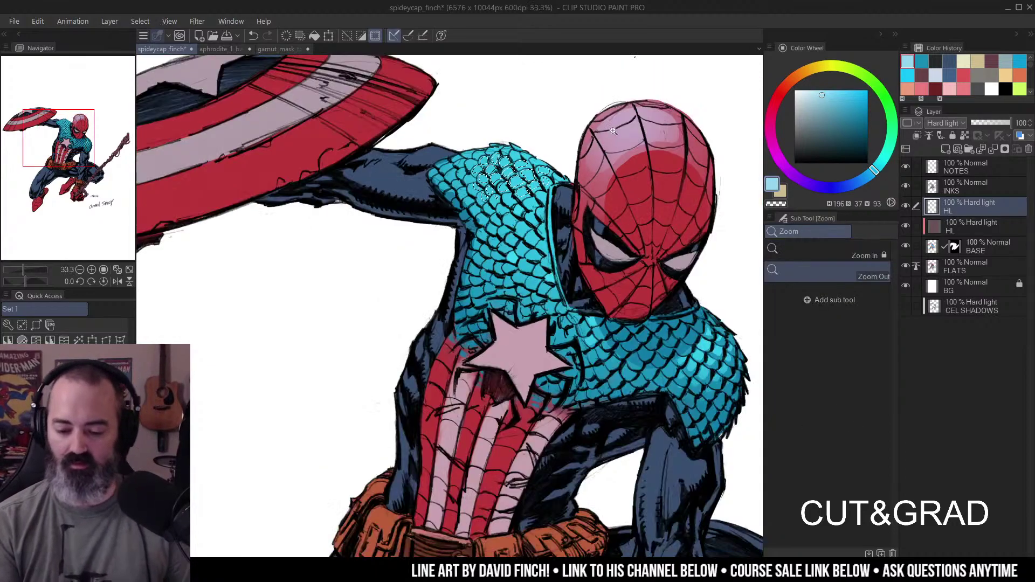
{"action": "scroll", "coordinate": [471, 160], "scroll_direction": "up", "scroll_amount": 5}
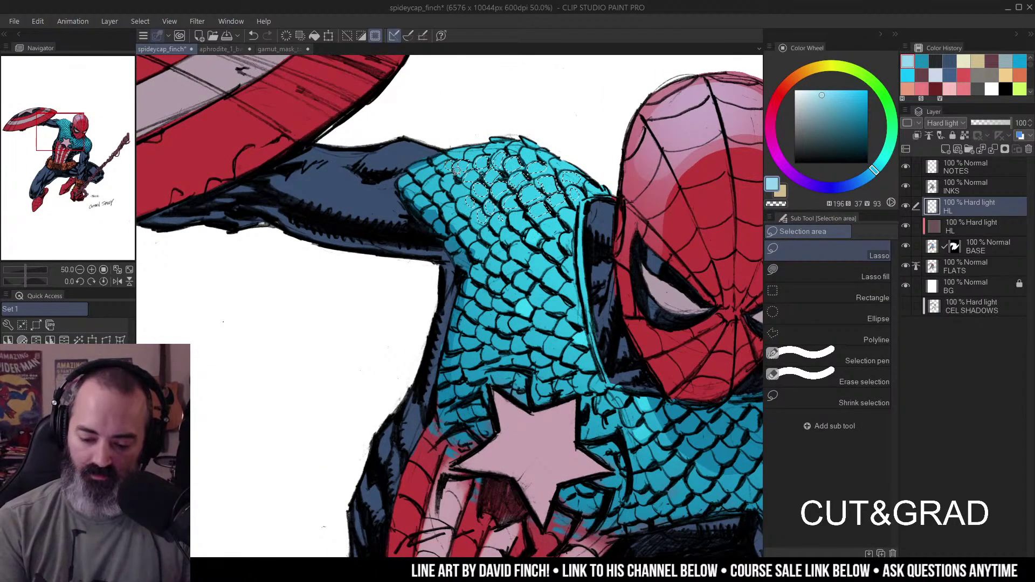
{"action": "key", "text": "ctrl+d"}
{"action": "scroll", "coordinate": [438, 176], "scroll_direction": "down", "scroll_amount": 2}
{"action": "key", "text": "b"}
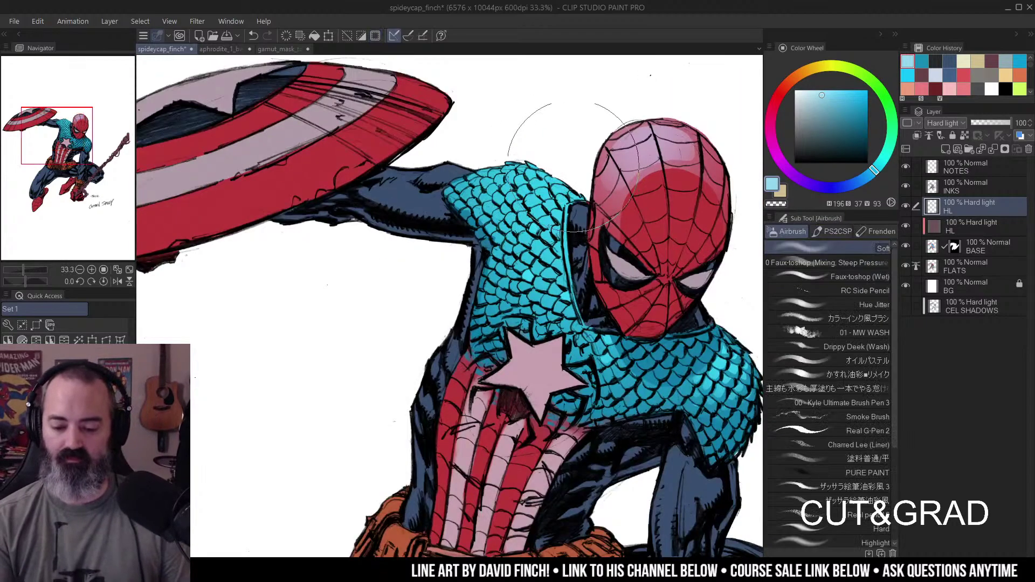
{"action": "left_click", "coordinate": [517, 178], "text": "alt"}
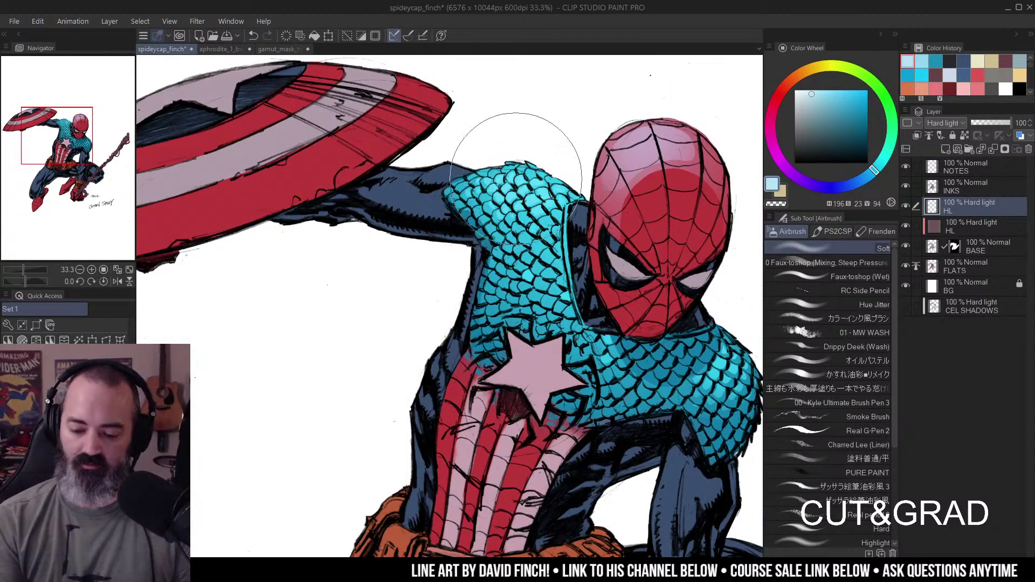
- Examine the highlight shading on the scaled shoulders and mask, both up close and across the whole figure
{"action": "key", "text": "ctrl+space"}
{"action": "scroll", "coordinate": [570, 183], "scroll_direction": "down", "scroll_amount": 1}
{"action": "scroll", "coordinate": [598, 216], "scroll_direction": "down", "scroll_amount": 2}
{"action": "scroll", "coordinate": [599, 215], "scroll_direction": "up", "scroll_amount": 2}
{"action": "left_click_drag", "start_coordinate": [631, 218], "coordinate": [638, 259]}
{"action": "key", "text": "m"}
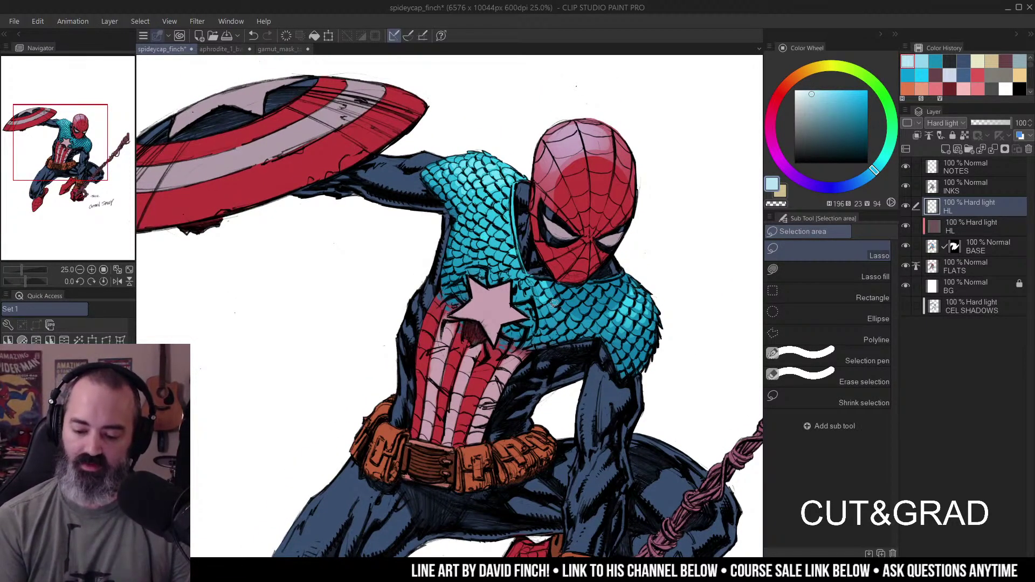
{"action": "left_click_drag", "start_coordinate": [613, 277], "coordinate": [595, 247]}
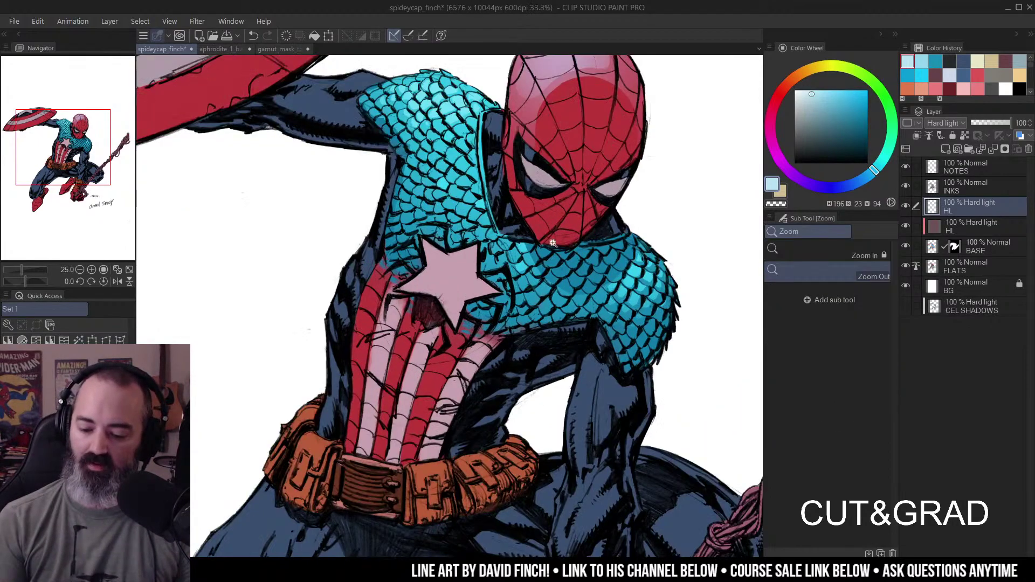
{"action": "left_click", "coordinate": [542, 265], "text": "ctrl"}
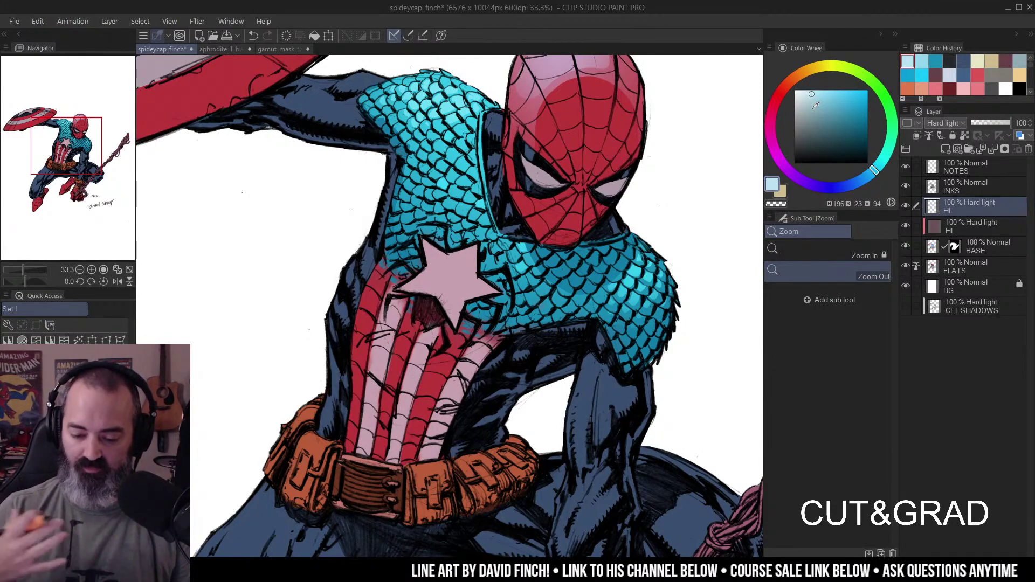
{"action": "scroll", "coordinate": [603, 228], "scroll_direction": "down", "scroll_amount": 3}
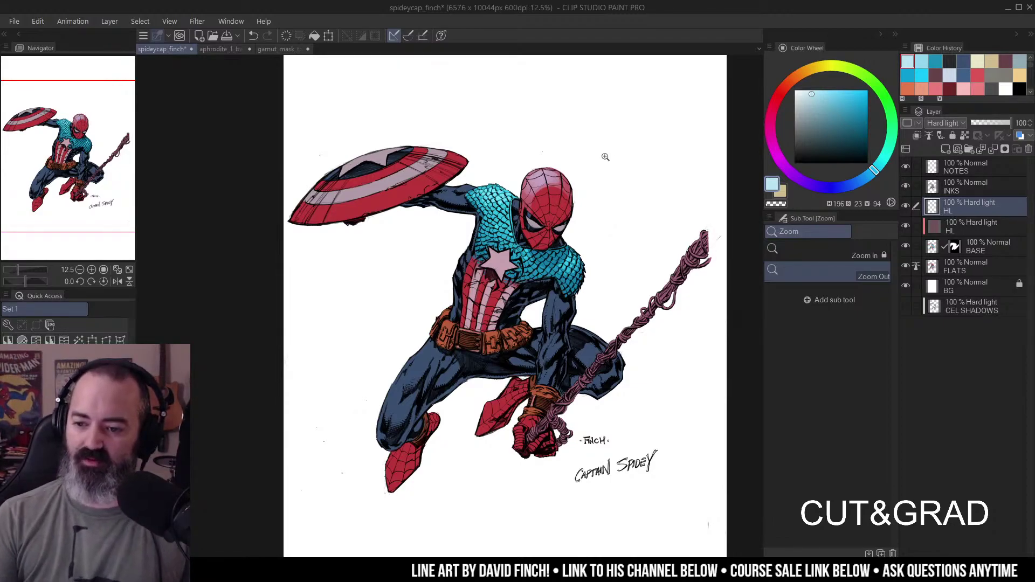
{"action": "key", "text": "m"}
{"action": "scroll", "coordinate": [588, 197], "scroll_direction": "up", "scroll_amount": 3}
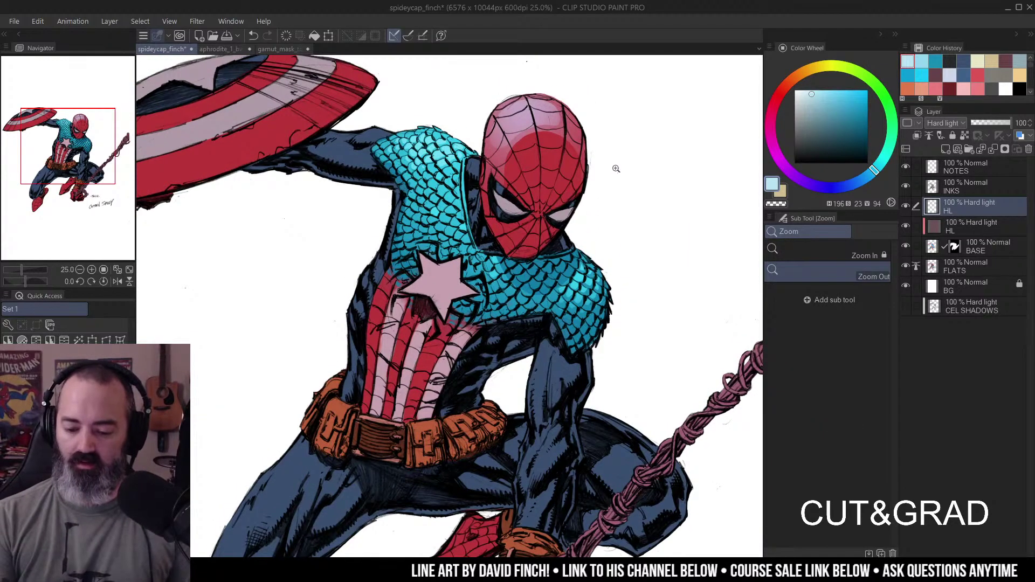
{"action": "scroll", "coordinate": [555, 218], "scroll_direction": "up", "scroll_amount": 1}
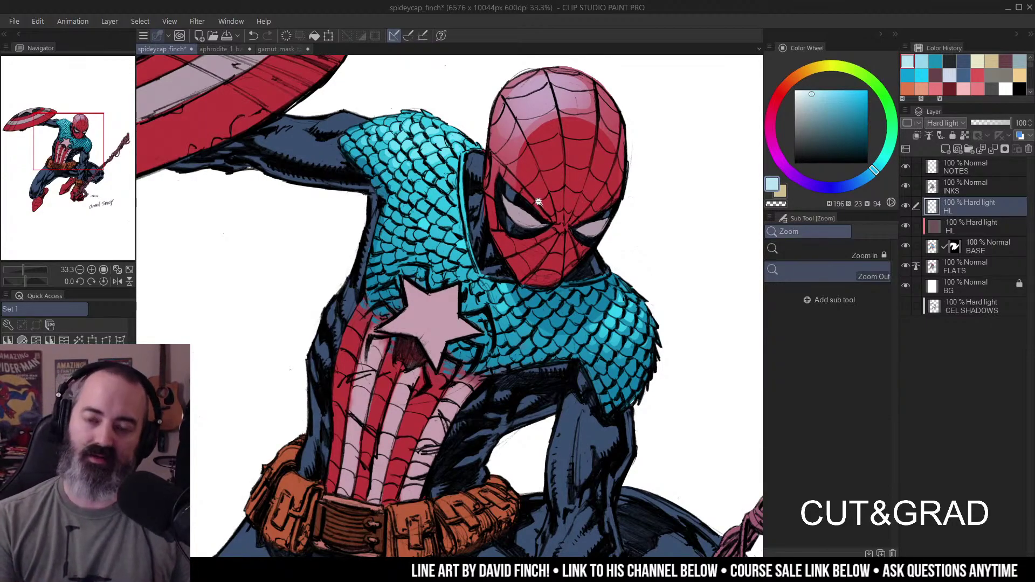
{"action": "scroll", "coordinate": [562, 195], "scroll_direction": "down", "scroll_amount": 1}
{"action": "scroll", "coordinate": [573, 209], "scroll_direction": "down", "scroll_amount": 2}
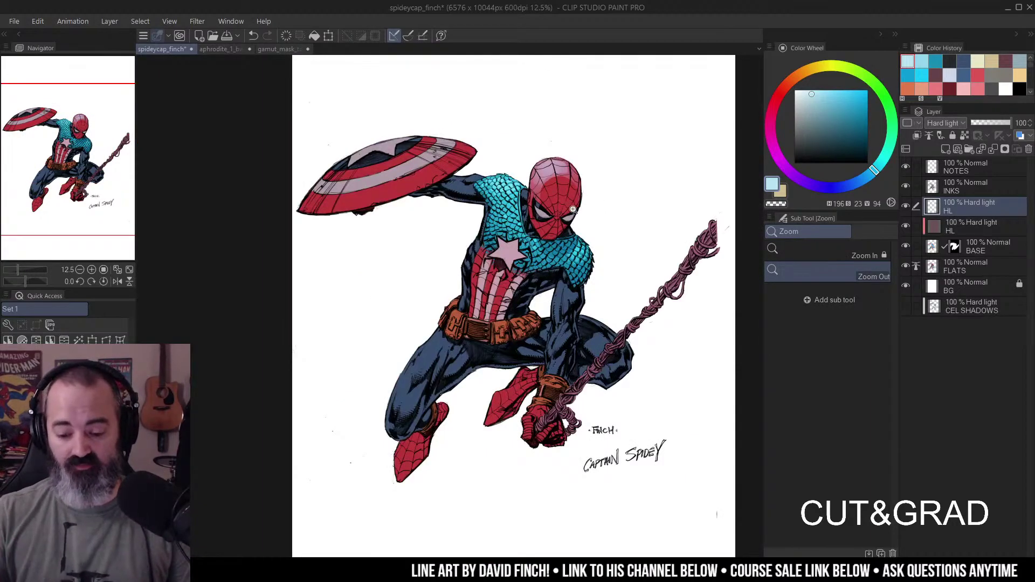
- Auto-select the shield's coloured rings, airbrush a soft pale blue gradient across their lower middle, and deselect
{"action": "scroll", "coordinate": [450, 180], "scroll_direction": "up", "scroll_amount": 2}
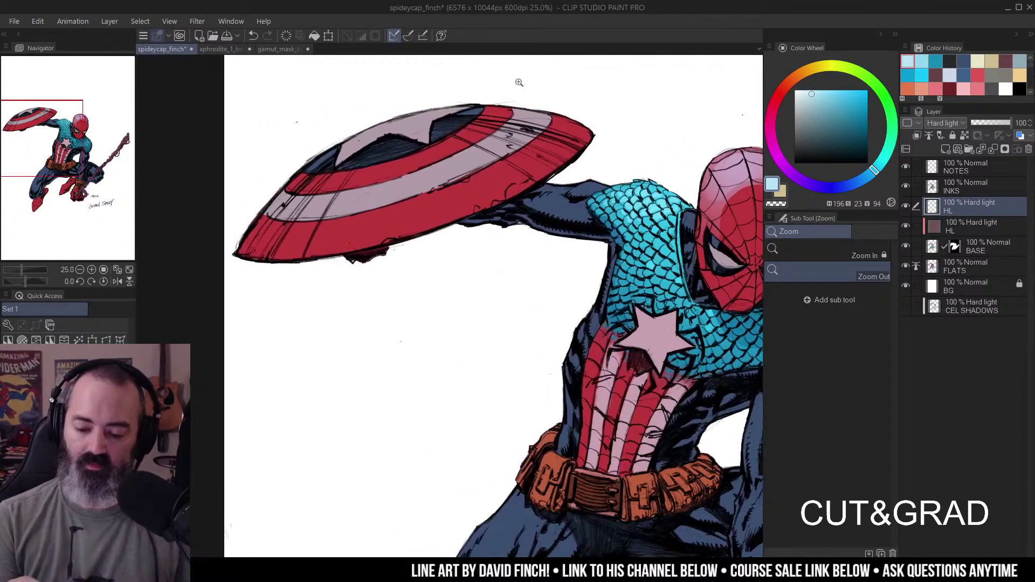
{"action": "key", "text": "w"}
{"action": "left_click", "coordinate": [434, 155]}
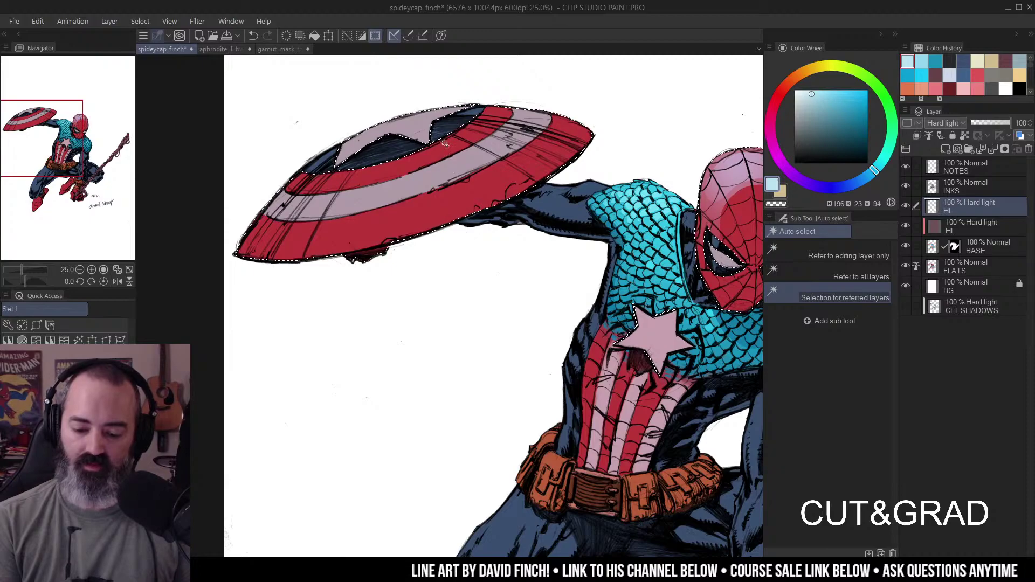
{"action": "key", "text": "ctrl+d"}
{"action": "key", "text": "b"}
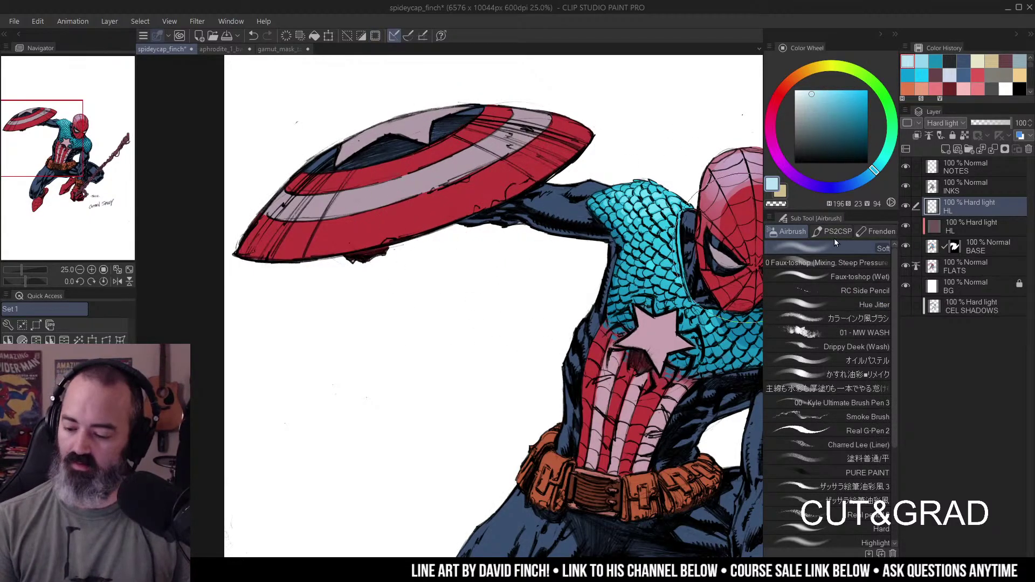
{"action": "mouse_move", "coordinate": [496, 289]}
{"action": "left_mouse_down"}
{"action": "mouse_move", "coordinate": [371, 249]}
{"action": "mouse_move", "coordinate": [442, 194]}
{"action": "mouse_move", "coordinate": [399, 161]}
{"action": "mouse_move", "coordinate": [421, 216]}
{"action": "mouse_move", "coordinate": [392, 252]}
{"action": "mouse_move", "coordinate": [458, 194]}
{"action": "mouse_move", "coordinate": [447, 248]}
{"action": "mouse_move", "coordinate": [355, 185]}
{"action": "left_mouse_up"}
{"action": "key", "text": "m"}
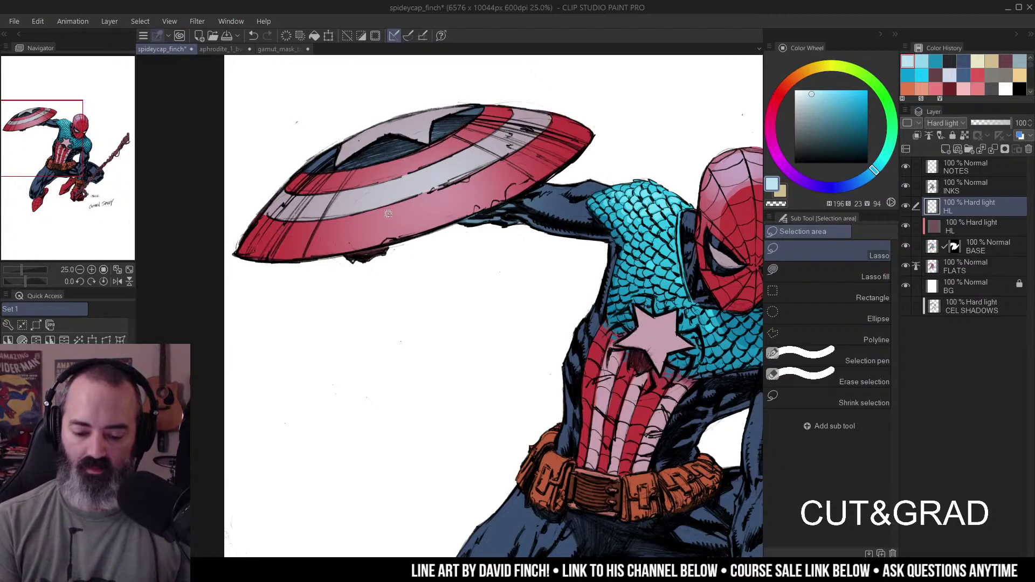
{"action": "key", "text": "ctrl+d"}
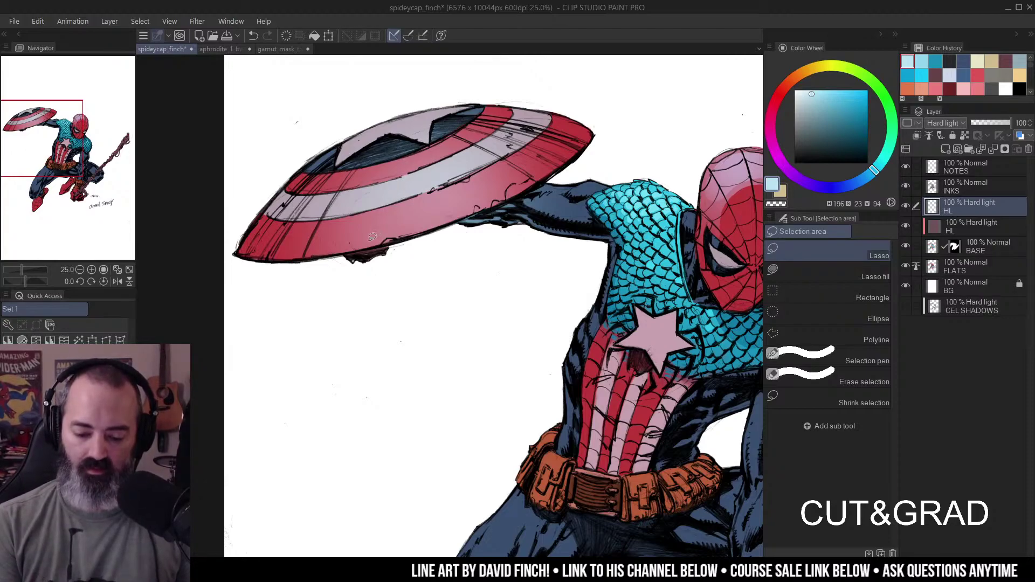
- Lasso wedge-shaped reflection bands at both ends of the shield and trim the background out of the selection
{"action": "left_click_drag", "start_coordinate": [356, 175], "coordinate": [379, 172]}
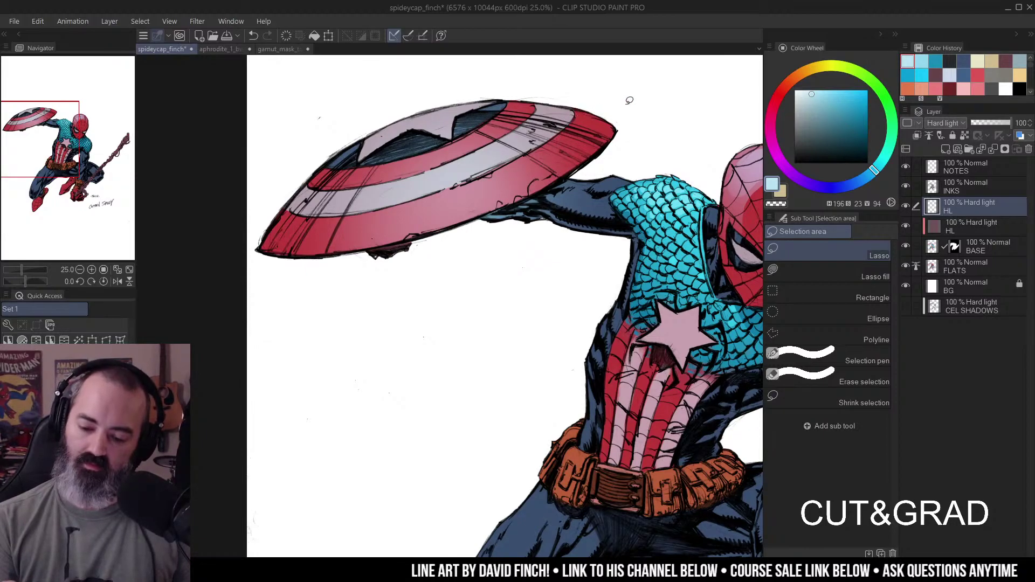
{"action": "left_click_drag", "start_coordinate": [516, 150], "coordinate": [570, 140]}
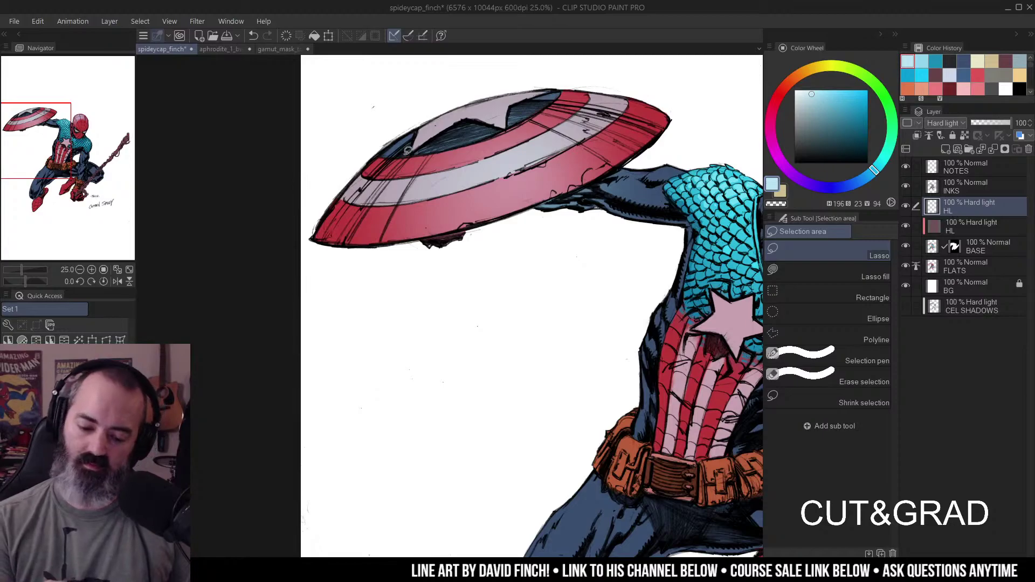
{"action": "mouse_move", "coordinate": [393, 151]}
{"action": "left_mouse_down"}
{"action": "mouse_move", "coordinate": [321, 248]}
{"action": "mouse_move", "coordinate": [385, 249]}
{"action": "mouse_move", "coordinate": [402, 192]}
{"action": "mouse_move", "coordinate": [436, 148]}
{"action": "mouse_move", "coordinate": [390, 154]}
{"action": "left_mouse_up"}
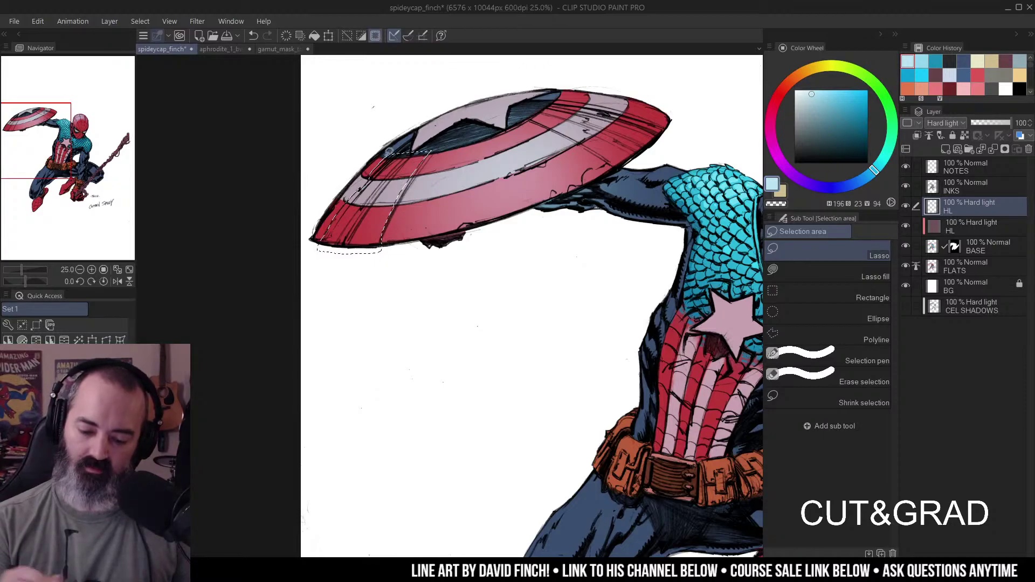
{"action": "mouse_move", "coordinate": [565, 87]}
{"action": "left_mouse_down"}
{"action": "mouse_move", "coordinate": [535, 113]}
{"action": "mouse_move", "coordinate": [620, 165]}
{"action": "mouse_move", "coordinate": [662, 86]}
{"action": "left_mouse_up"}
{"action": "key", "text": "w"}
{"action": "left_click", "coordinate": [693, 108], "text": "alt"}
- Airbrush the selected shield bands with a darker grey-blue, HSV 196, 26, 39
{"action": "key", "text": "ctrl+d"}
{"action": "key", "text": "b"}
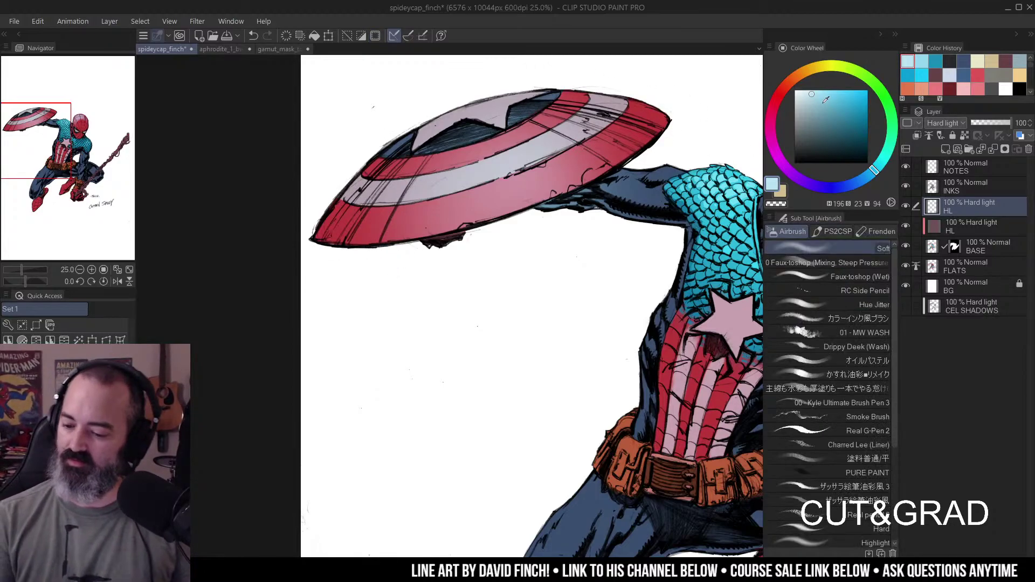
{"action": "left_click", "coordinate": [581, 179], "text": "alt"}
{"action": "left_click_drag", "start_coordinate": [345, 226], "coordinate": [421, 161]}
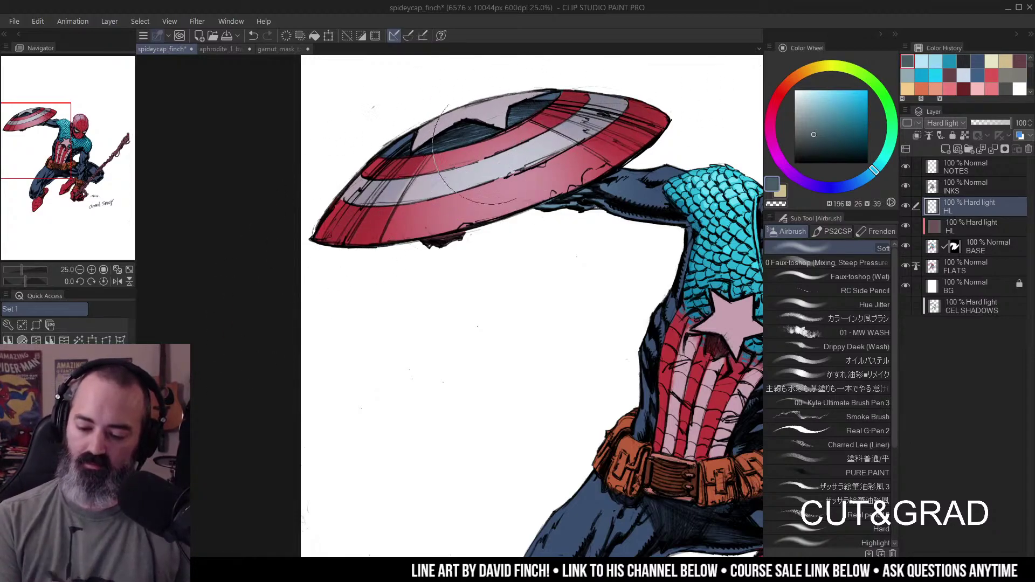
- Lasso diagonal reflection bands across the middle of the shield and airbrush them with pale blue, HSV 196, 27, 88
{"action": "key", "text": "m"}
{"action": "mouse_move", "coordinate": [486, 139]}
{"action": "left_mouse_down"}
{"action": "mouse_move", "coordinate": [453, 226]}
{"action": "mouse_move", "coordinate": [530, 200]}
{"action": "mouse_move", "coordinate": [512, 203]}
{"action": "mouse_move", "coordinate": [508, 169]}
{"action": "mouse_move", "coordinate": [526, 121]}
{"action": "left_mouse_up"}
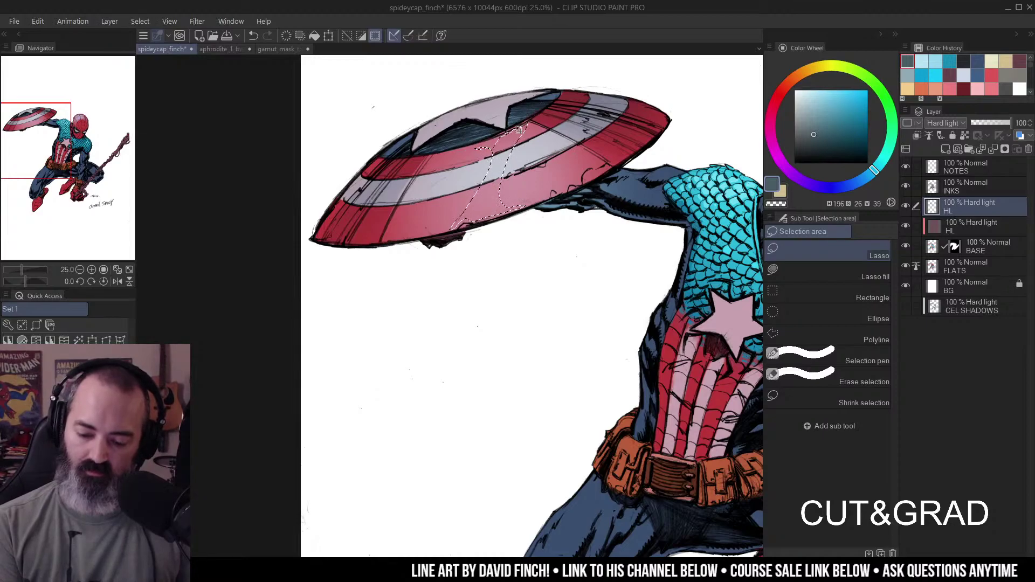
{"action": "key", "text": "ctrl+z"}
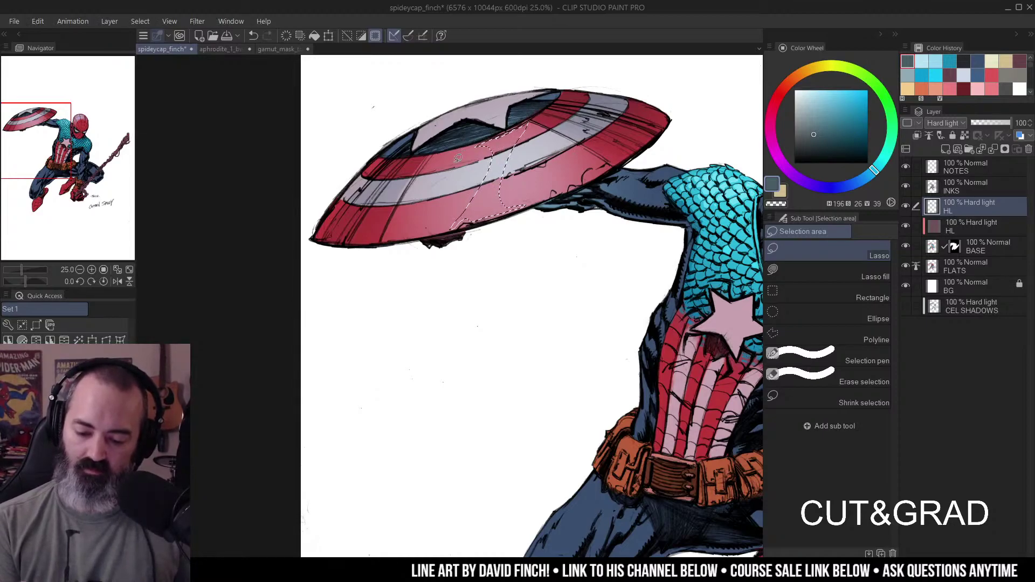
{"action": "key", "text": "ctrl+d"}
{"action": "left_click", "coordinate": [815, 98]}
{"action": "key", "text": "b"}
{"action": "mouse_move", "coordinate": [480, 195]}
{"action": "left_mouse_down"}
{"action": "mouse_move", "coordinate": [517, 129]}
{"action": "mouse_move", "coordinate": [561, 86]}
{"action": "mouse_move", "coordinate": [512, 119]}
{"action": "left_mouse_up"}
{"action": "key", "text": "/"}
{"action": "scroll", "coordinate": [638, 284], "scroll_direction": "down", "scroll_amount": 5}
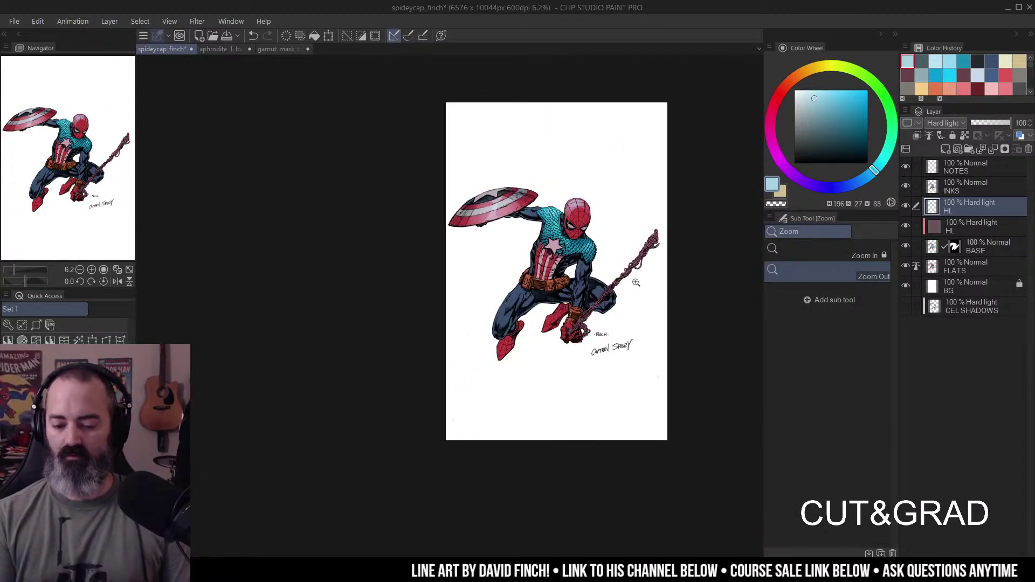
- Auto-select the chest star and airbrush a soft pale blue highlight over it
{"action": "scroll", "coordinate": [564, 207], "scroll_direction": "up", "scroll_amount": 4}
{"action": "key", "text": "m"}
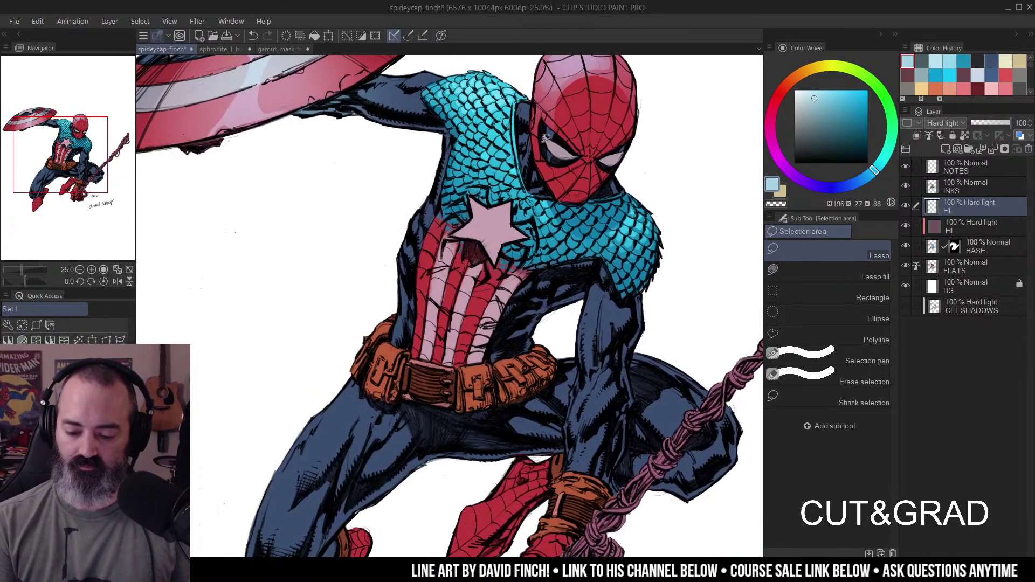
{"action": "key", "text": "w"}
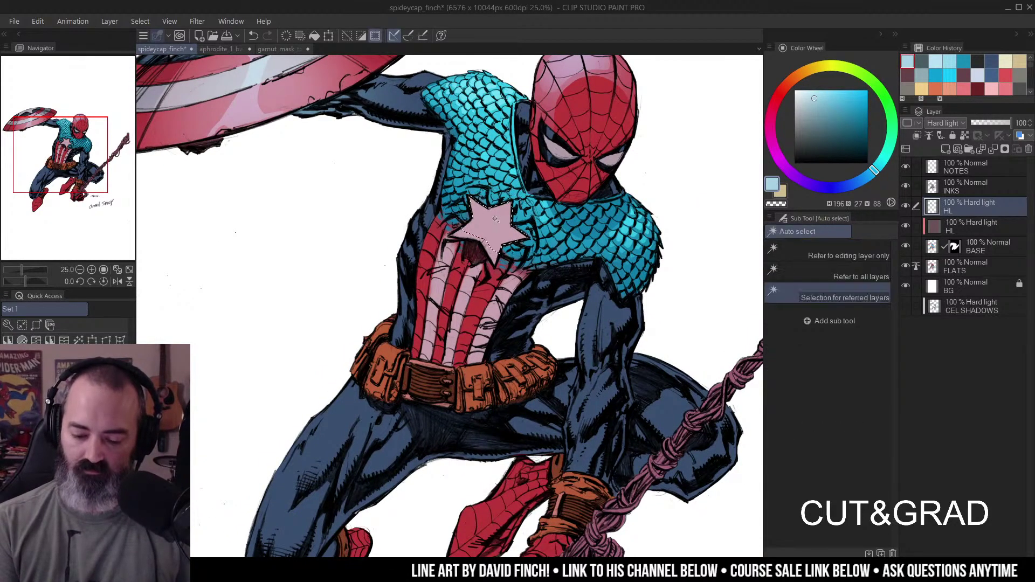
{"action": "key", "text": "b"}
{"action": "key", "text": "/"}
{"action": "scroll", "coordinate": [598, 217], "scroll_direction": "down", "scroll_amount": 3}
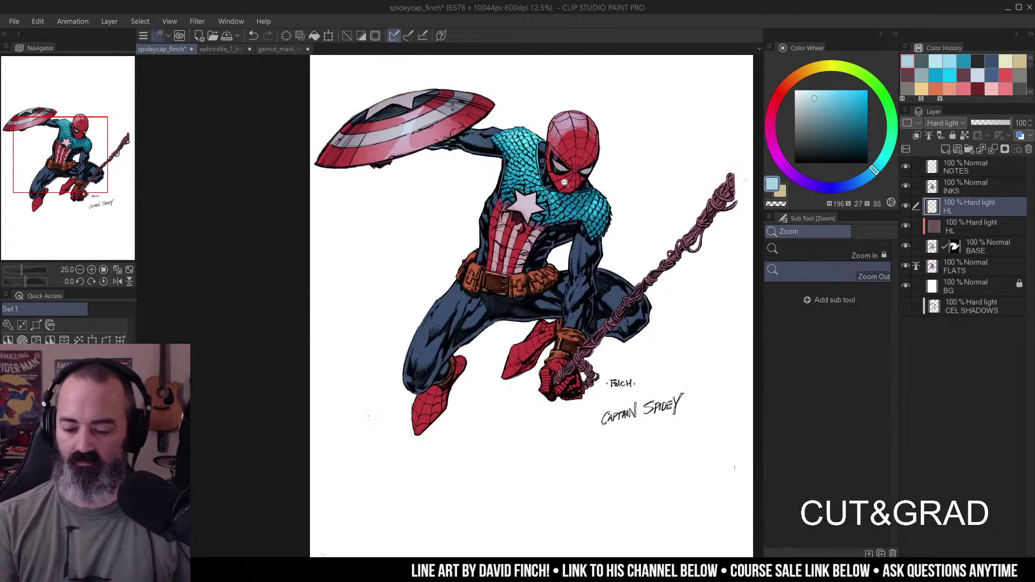
{"action": "left_click_drag", "start_coordinate": [597, 218], "coordinate": [590, 203]}
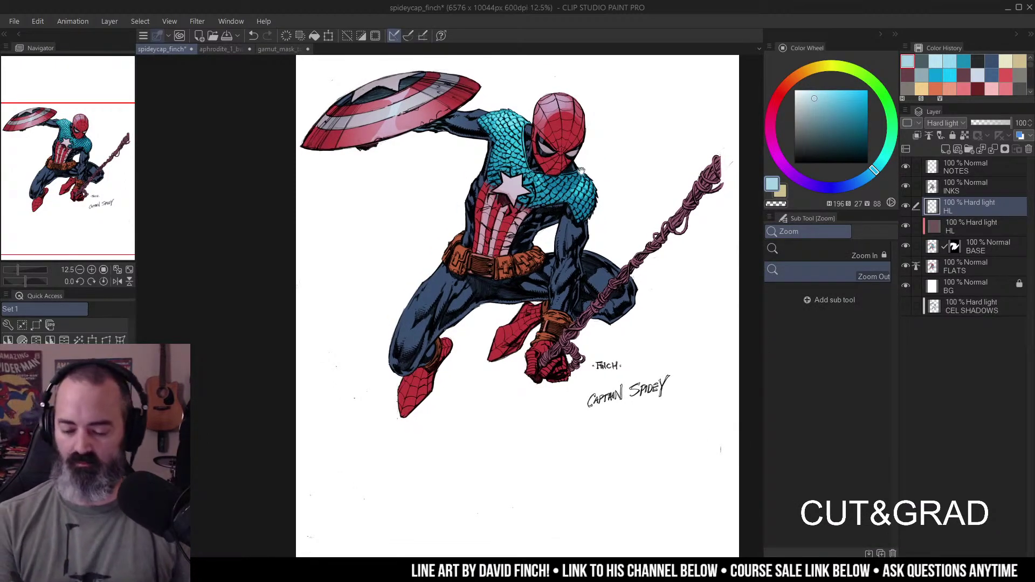
{"action": "left_click_drag", "start_coordinate": [580, 165], "coordinate": [573, 144]}
- Auto-select the dark blue areas of the suit and hide the selection outline
{"action": "scroll", "coordinate": [581, 200], "scroll_direction": "up", "scroll_amount": 3}
{"action": "key", "text": "m"}
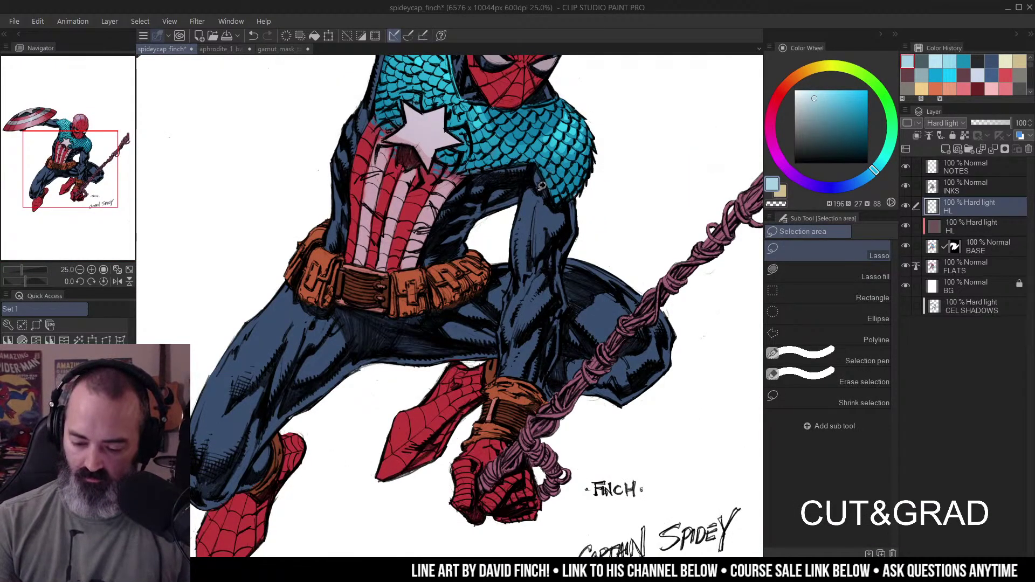
{"action": "mouse_move", "coordinate": [524, 207]}
{"action": "left_mouse_down"}
{"action": "mouse_move", "coordinate": [520, 268]}
{"action": "mouse_move", "coordinate": [560, 208]}
{"action": "mouse_move", "coordinate": [546, 185]}
{"action": "mouse_move", "coordinate": [558, 199]}
{"action": "mouse_move", "coordinate": [533, 294]}
{"action": "mouse_move", "coordinate": [586, 198]}
{"action": "left_mouse_up"}
{"action": "key", "text": "ctrl+d"}
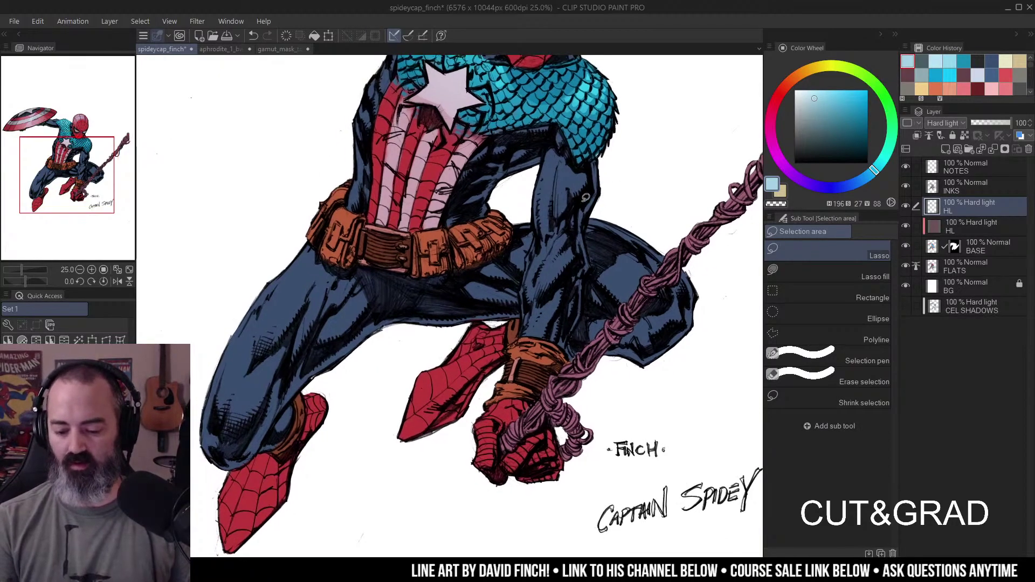
{"action": "key", "text": "w"}
{"action": "left_click_drag", "start_coordinate": [574, 141], "coordinate": [592, 224]}
{"action": "left_click", "coordinate": [592, 224]}
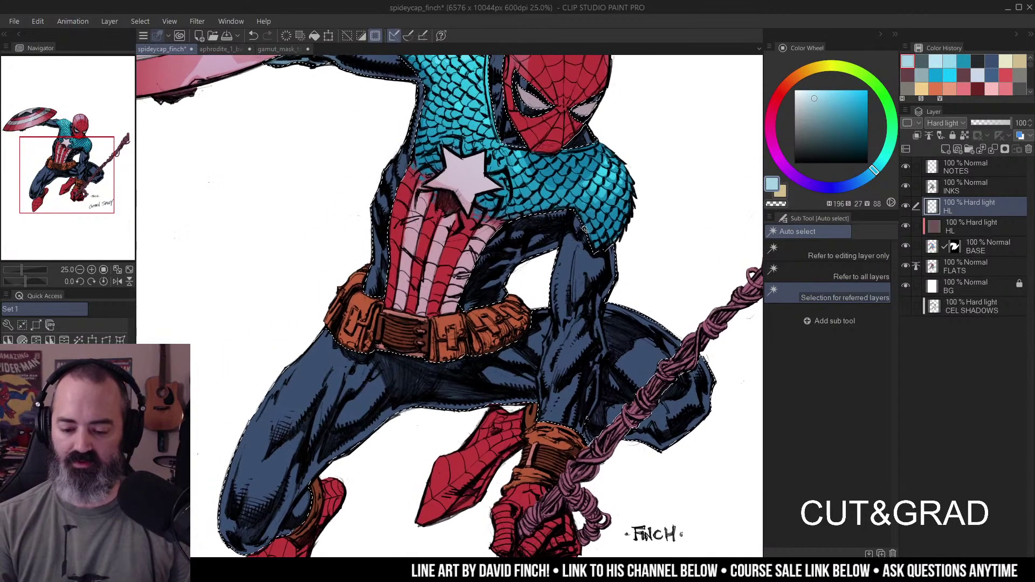
{"action": "left_click", "coordinate": [591, 224], "text": "ctrl+alt"}
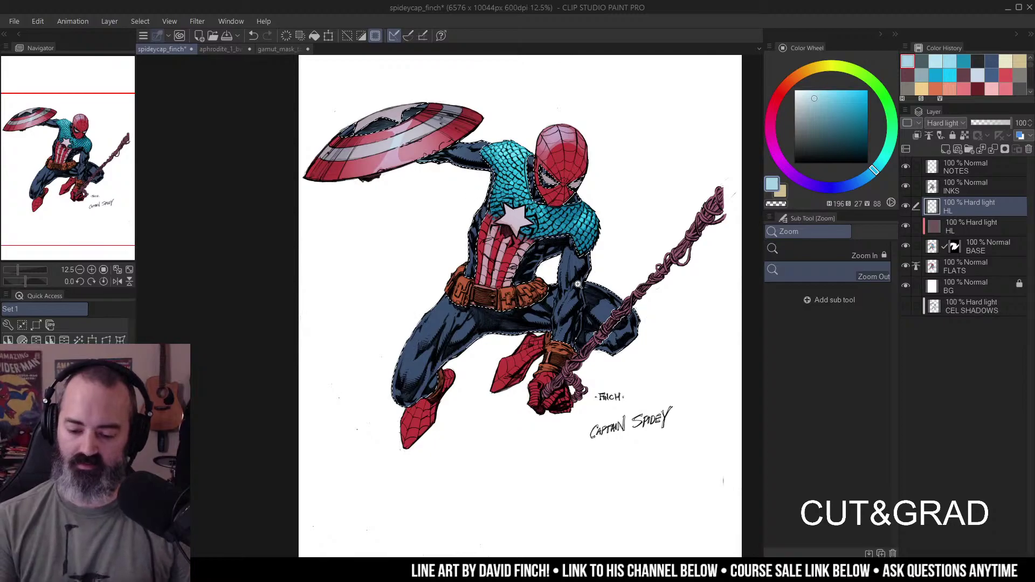
{"action": "left_click", "coordinate": [577, 284]}
{"action": "key", "text": "ctrl+shift+h"}
- Airbrush a soft pale blue gradient down the planted front arm and soften it with transparent colour
{"action": "key", "text": "b"}
{"action": "left_click_drag", "start_coordinate": [516, 194], "coordinate": [501, 181]}
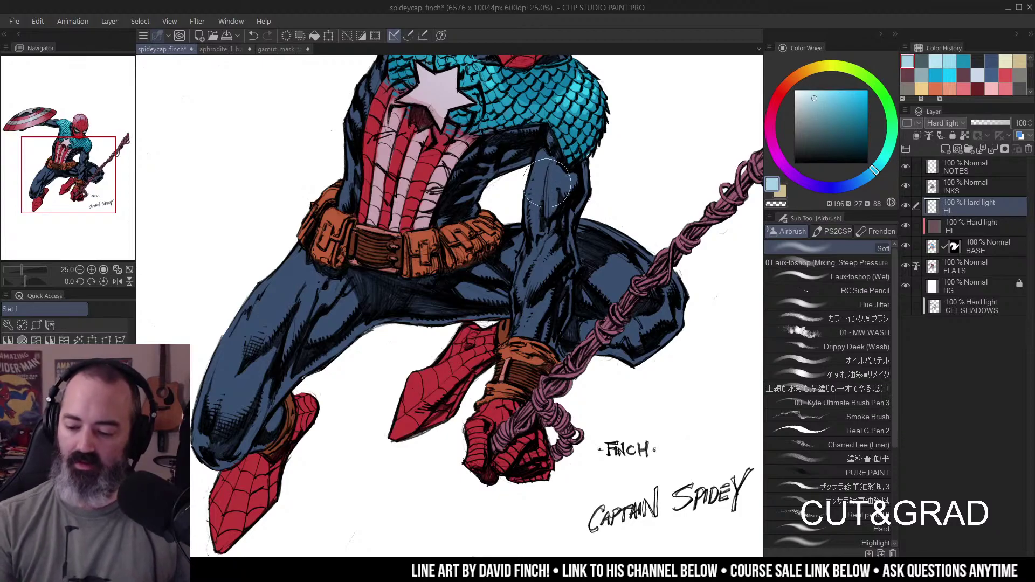
{"action": "mouse_move", "coordinate": [534, 164]}
{"action": "left_mouse_down"}
{"action": "mouse_move", "coordinate": [560, 155]}
{"action": "mouse_move", "coordinate": [552, 209]}
{"action": "mouse_move", "coordinate": [580, 120]}
{"action": "mouse_move", "coordinate": [562, 162]}
{"action": "mouse_move", "coordinate": [562, 146]}
{"action": "mouse_move", "coordinate": [555, 216]}
{"action": "mouse_move", "coordinate": [557, 158]}
{"action": "mouse_move", "coordinate": [527, 374]}
{"action": "mouse_move", "coordinate": [508, 320]}
{"action": "left_mouse_up"}
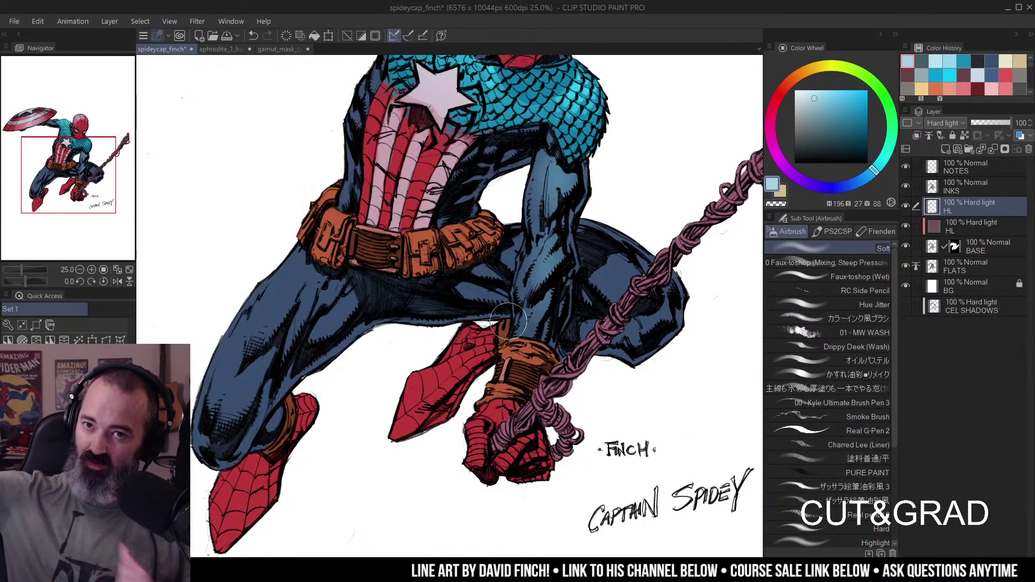
{"action": "key", "text": "x"}
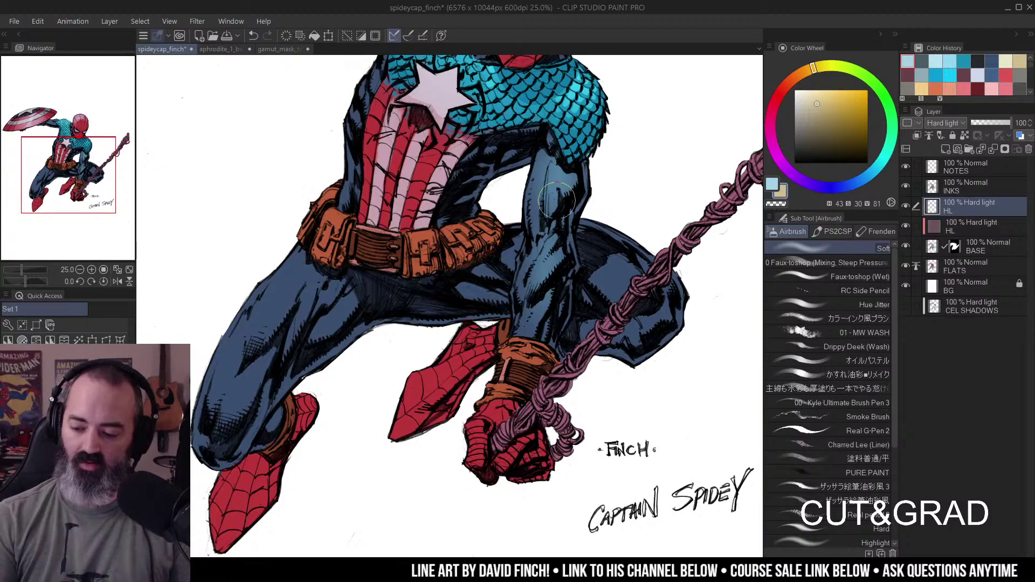
{"action": "left_click_drag", "start_coordinate": [562, 197], "coordinate": [556, 191]}
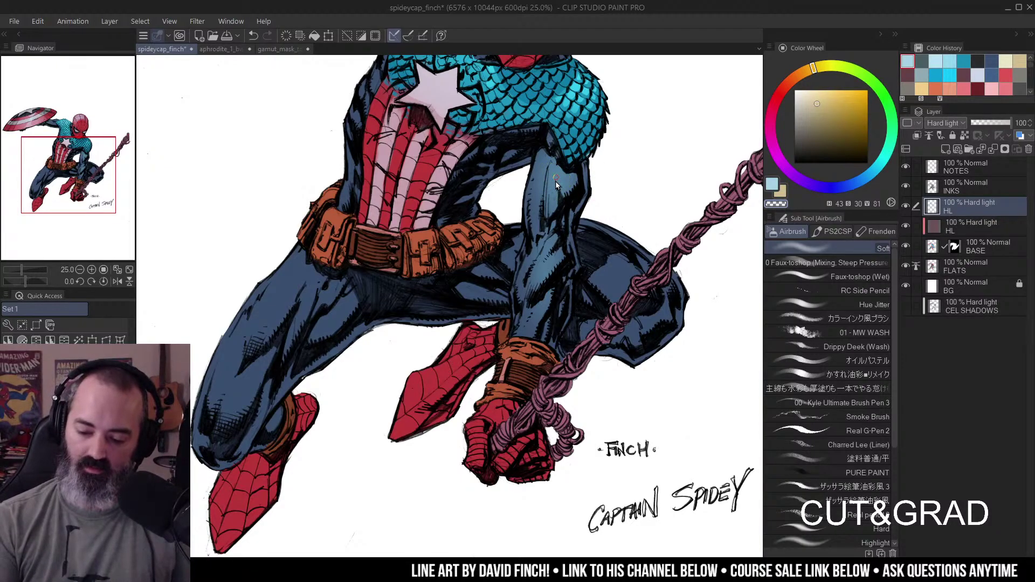
- Lasso muscle-shaped highlight areas along the upper arm, elbow and forearm of the planted front arm
{"action": "key", "text": "m"}
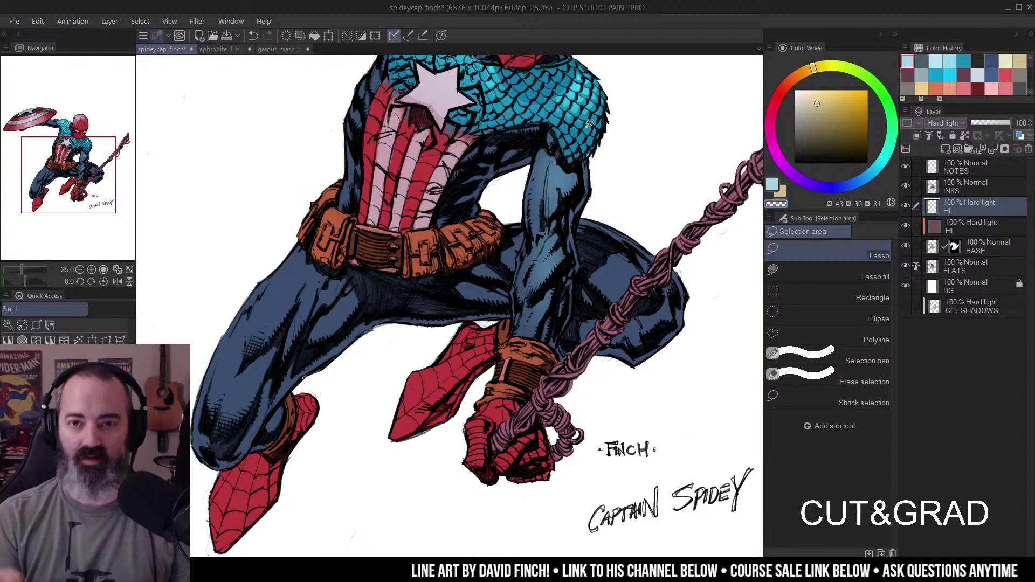
{"action": "key", "text": "ctrl+d"}
{"action": "mouse_move", "coordinate": [546, 151]}
{"action": "left_mouse_down"}
{"action": "mouse_move", "coordinate": [540, 199]}
{"action": "mouse_move", "coordinate": [552, 171]}
{"action": "mouse_move", "coordinate": [551, 204]}
{"action": "mouse_move", "coordinate": [558, 179]}
{"action": "mouse_move", "coordinate": [537, 181]}
{"action": "mouse_move", "coordinate": [540, 217]}
{"action": "mouse_move", "coordinate": [549, 156]}
{"action": "left_mouse_up"}
{"action": "key", "text": "ctrl+d"}
{"action": "key", "text": "ctrl+d"}
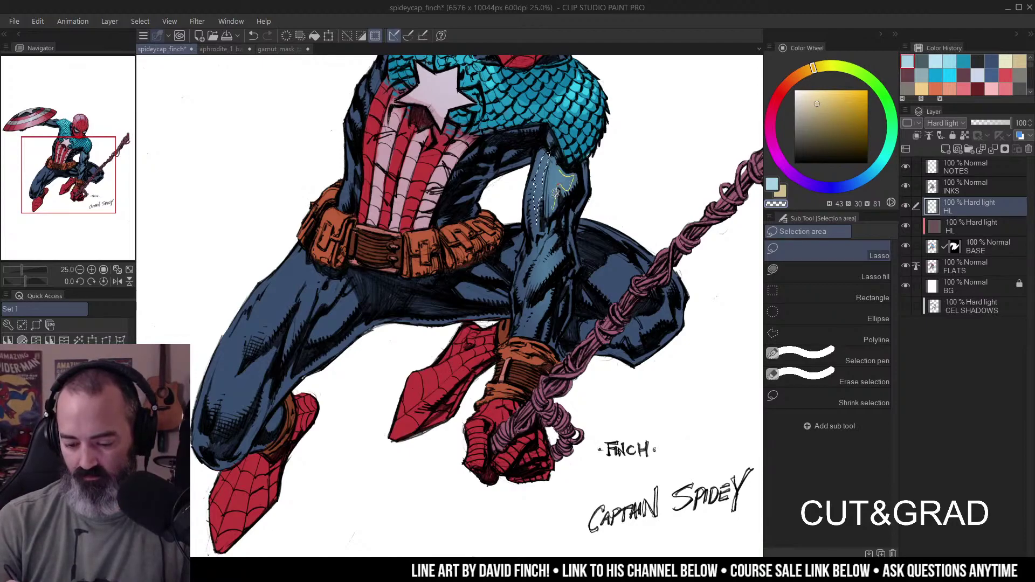
{"action": "mouse_move", "coordinate": [561, 159]}
{"action": "left_mouse_down"}
{"action": "mouse_move", "coordinate": [557, 138]}
{"action": "mouse_move", "coordinate": [560, 201]}
{"action": "mouse_move", "coordinate": [546, 172]}
{"action": "mouse_move", "coordinate": [550, 135]}
{"action": "left_mouse_up"}
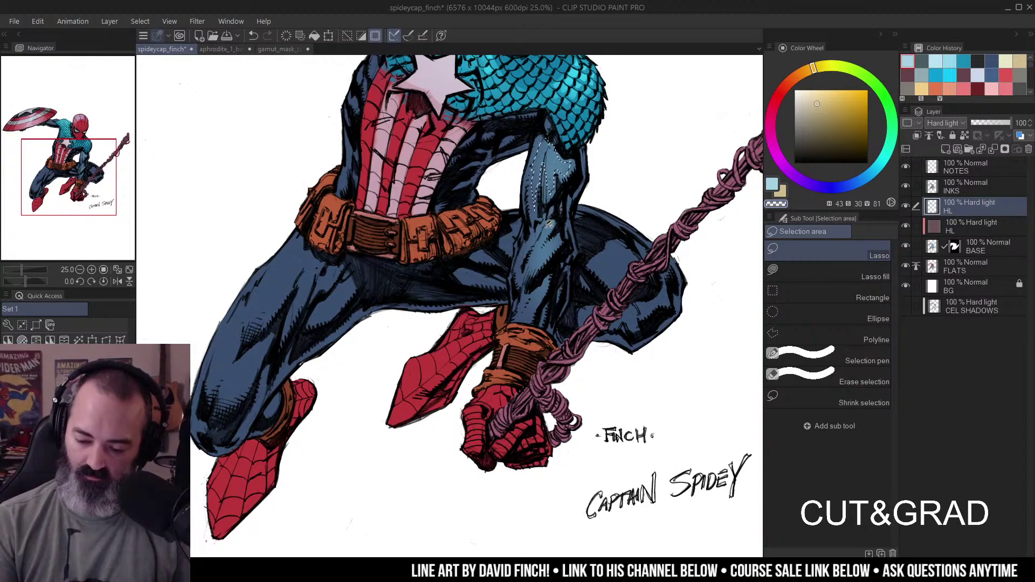
{"action": "mouse_move", "coordinate": [543, 238]}
{"action": "left_mouse_down"}
{"action": "mouse_move", "coordinate": [560, 231]}
{"action": "mouse_move", "coordinate": [528, 268]}
{"action": "mouse_move", "coordinate": [537, 236]}
{"action": "left_mouse_up"}
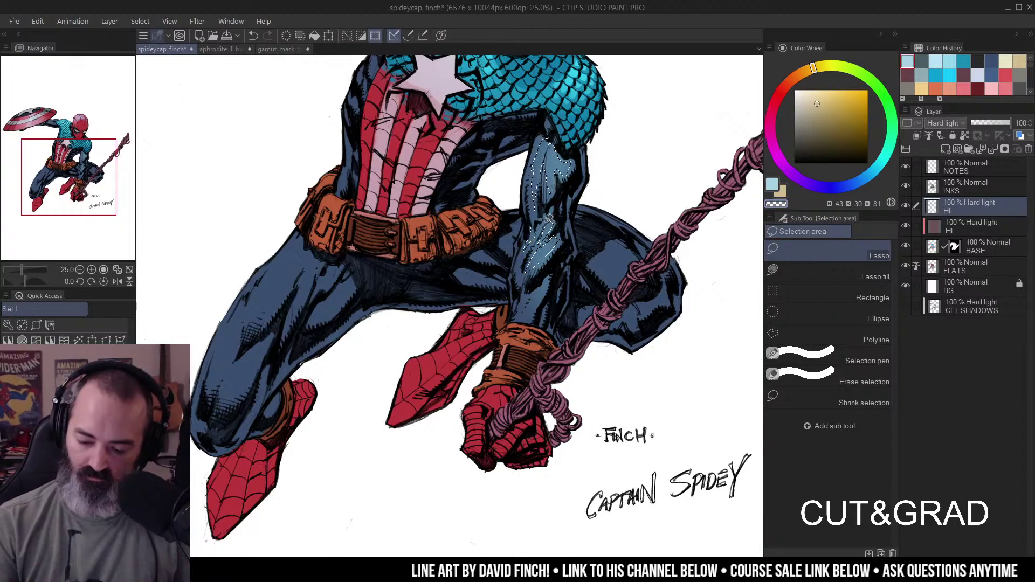
{"action": "mouse_move", "coordinate": [549, 275]}
{"action": "left_mouse_down"}
{"action": "mouse_move", "coordinate": [533, 310]}
{"action": "mouse_move", "coordinate": [551, 273]}
{"action": "left_mouse_up"}
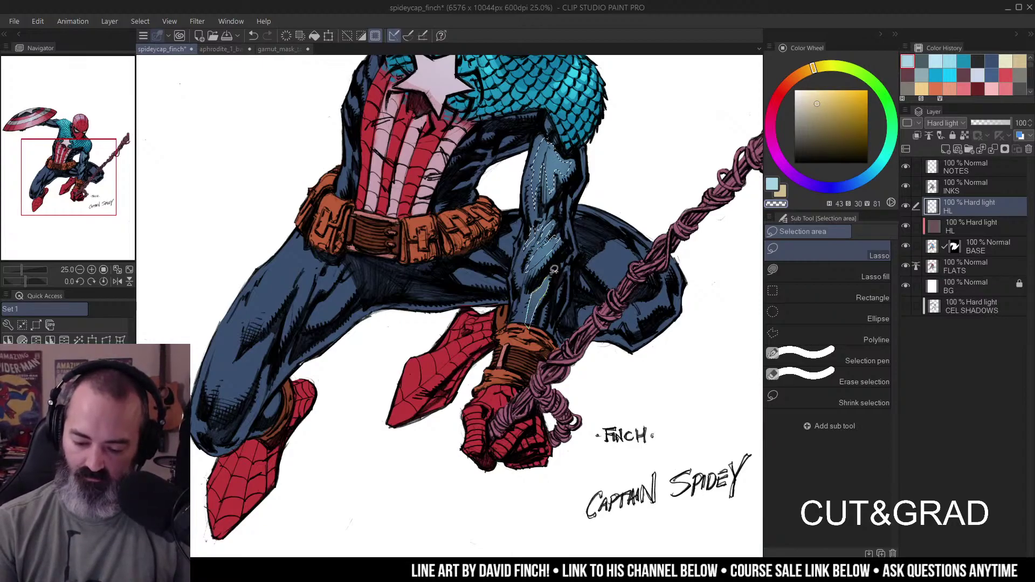
- Airbrush the lassoed arm muscles with a brighter highlight in pale blue, HSV 196, 27, 88
{"action": "key", "text": "w"}
{"action": "key", "text": "ctrl+d"}
{"action": "key", "text": "b"}
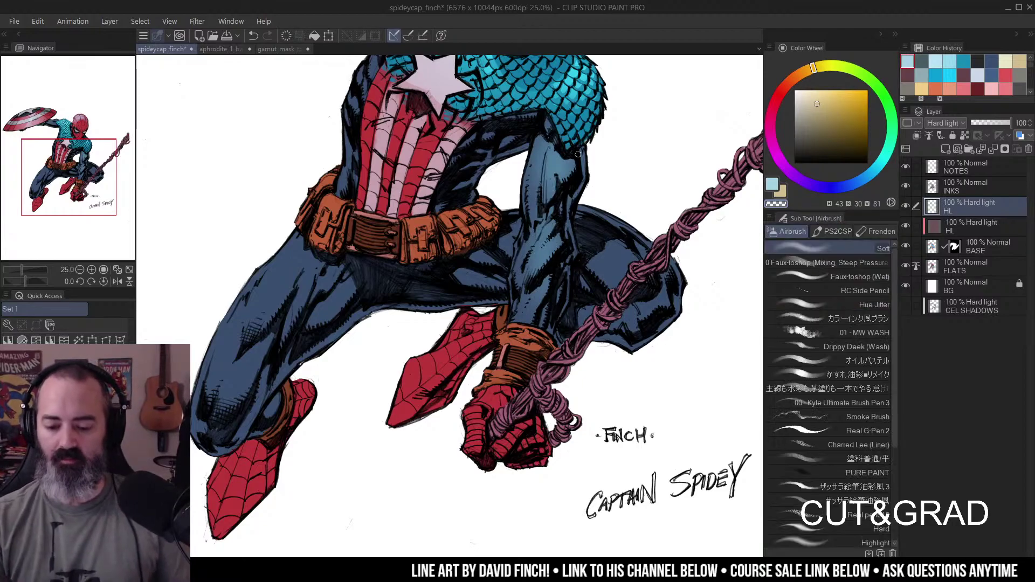
{"action": "left_click", "coordinate": [560, 161], "text": "alt"}
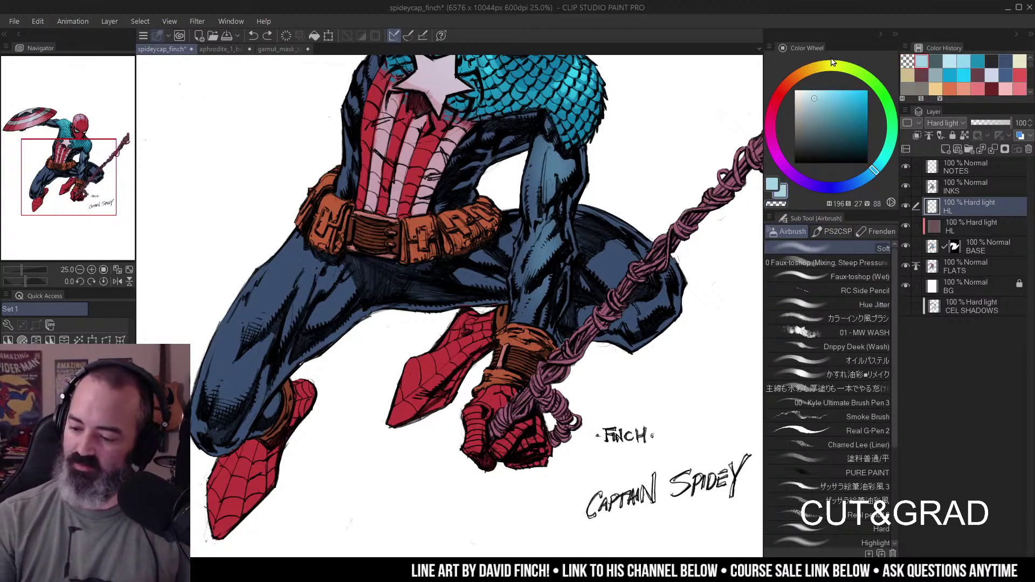
{"action": "key", "text": "ctrl+z"}
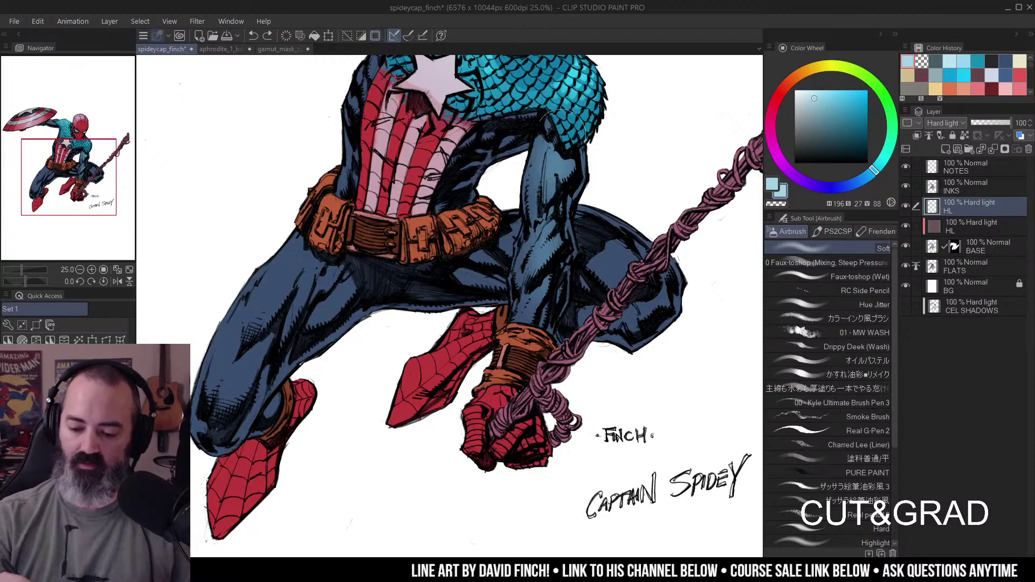
{"action": "left_click_drag", "start_coordinate": [564, 157], "coordinate": [545, 248]}
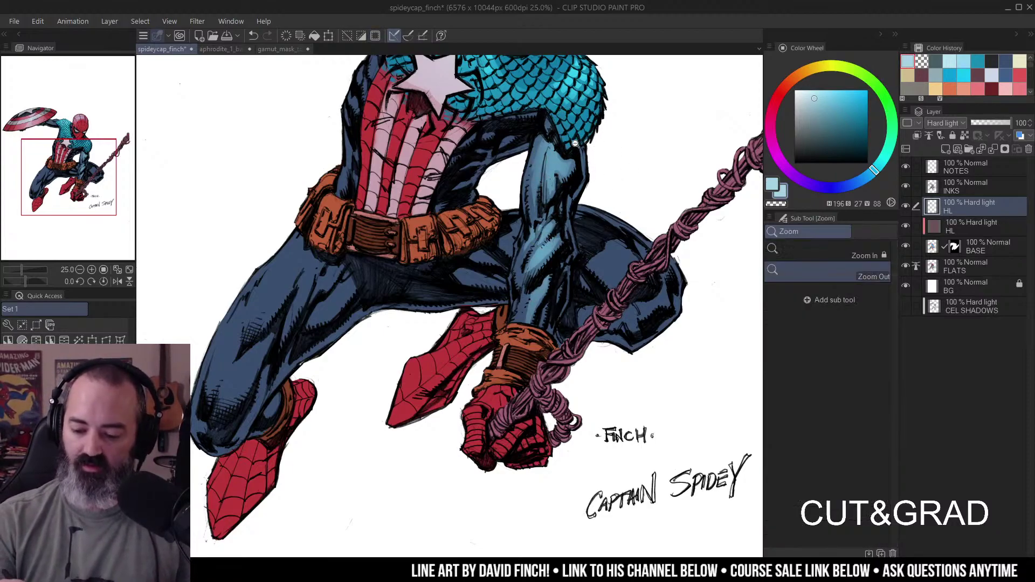
{"action": "left_click", "coordinate": [592, 187], "text": "ctrl+alt"}
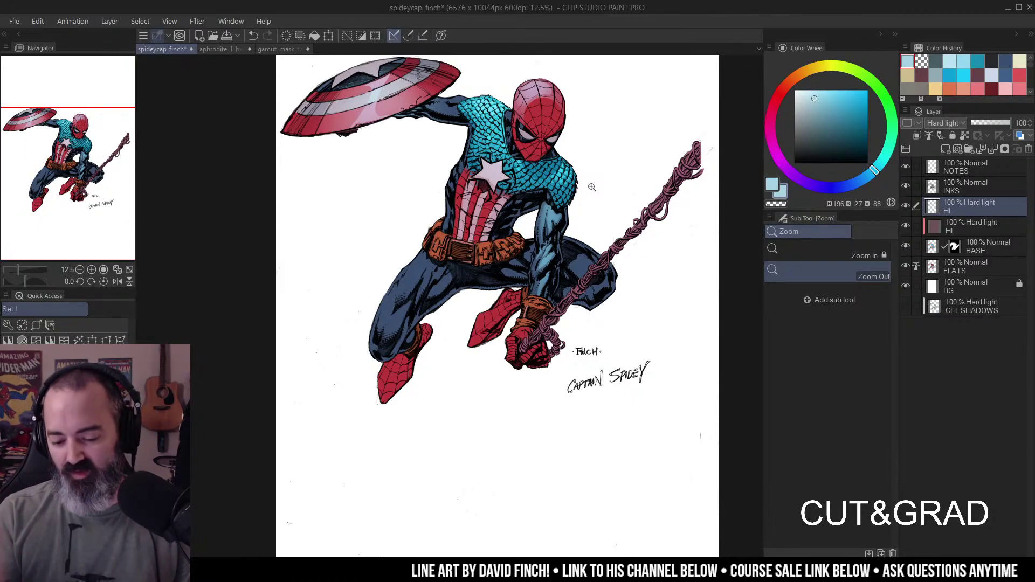
- Lasso the upper contour of the raised shield arm and airbrush a pale blue highlight within it
{"action": "left_click", "coordinate": [513, 127]}
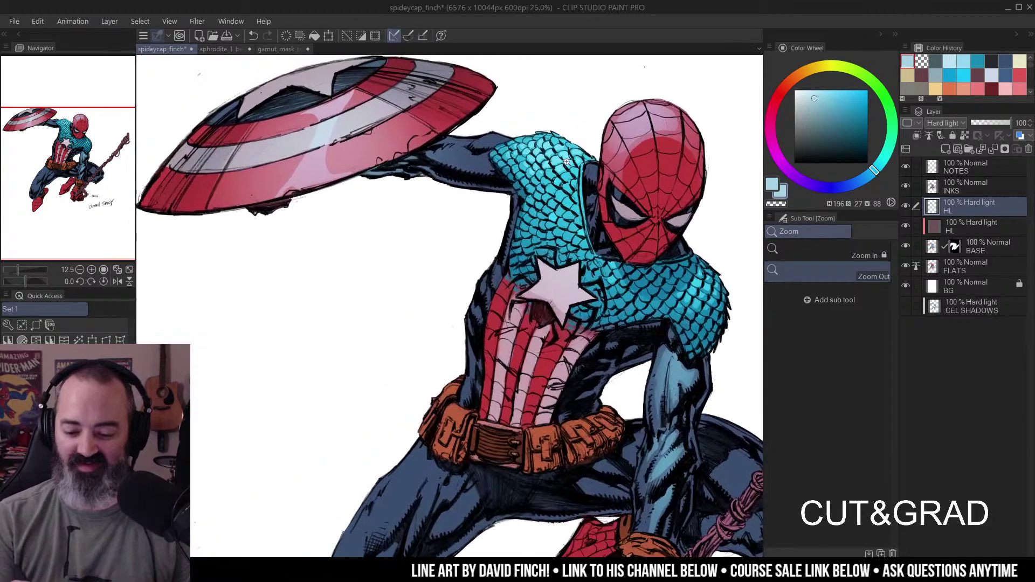
{"action": "key", "text": "m"}
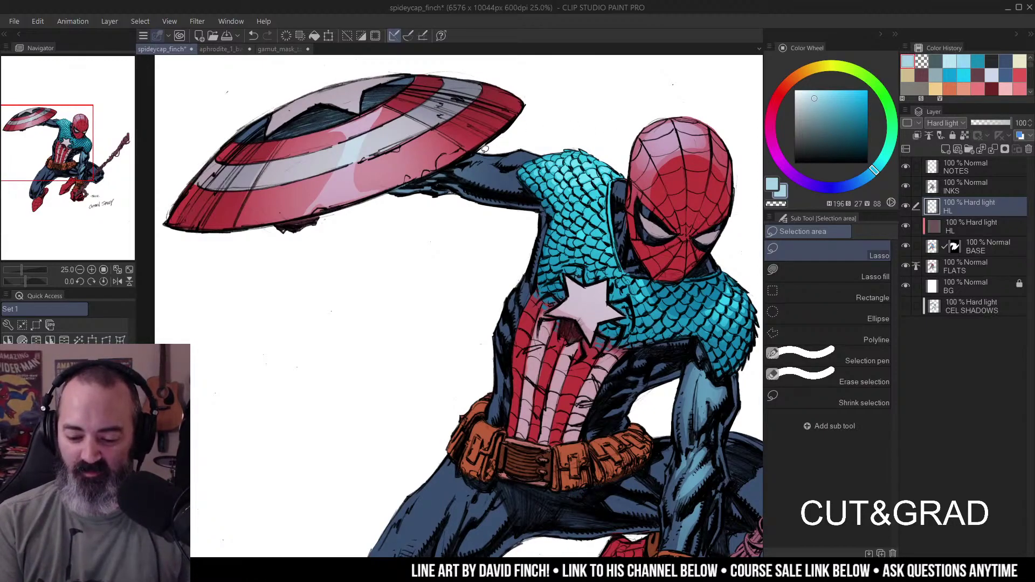
{"action": "key", "text": "ctrl+d"}
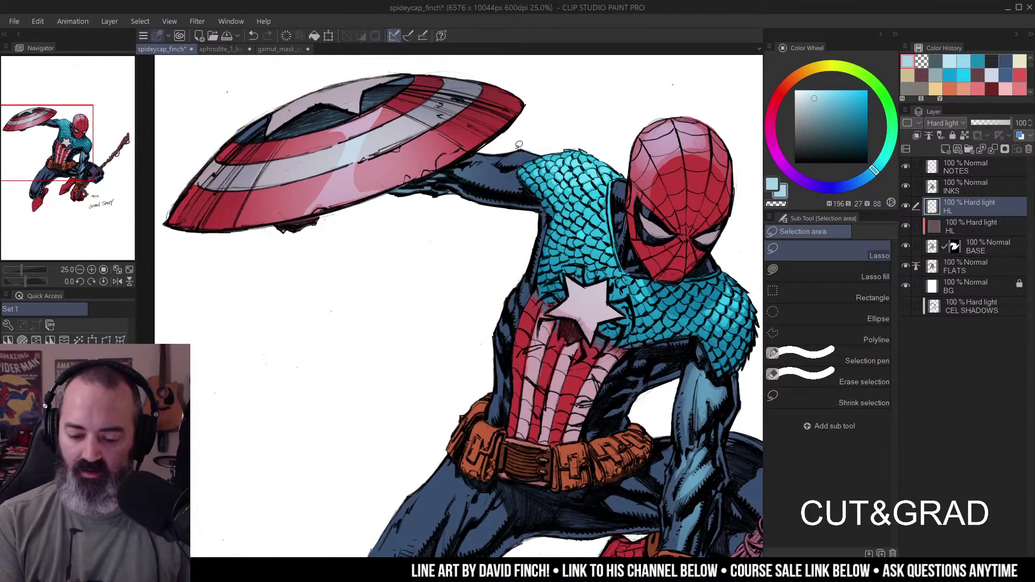
{"action": "left_click_drag", "start_coordinate": [546, 156], "coordinate": [529, 167]}
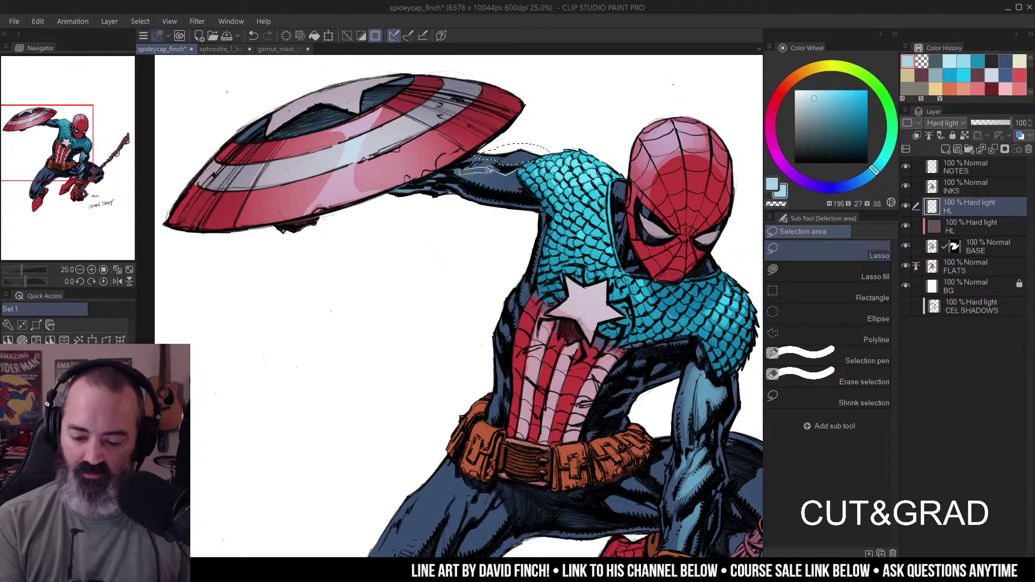
{"action": "key", "text": "g"}
{"action": "key", "text": "b"}
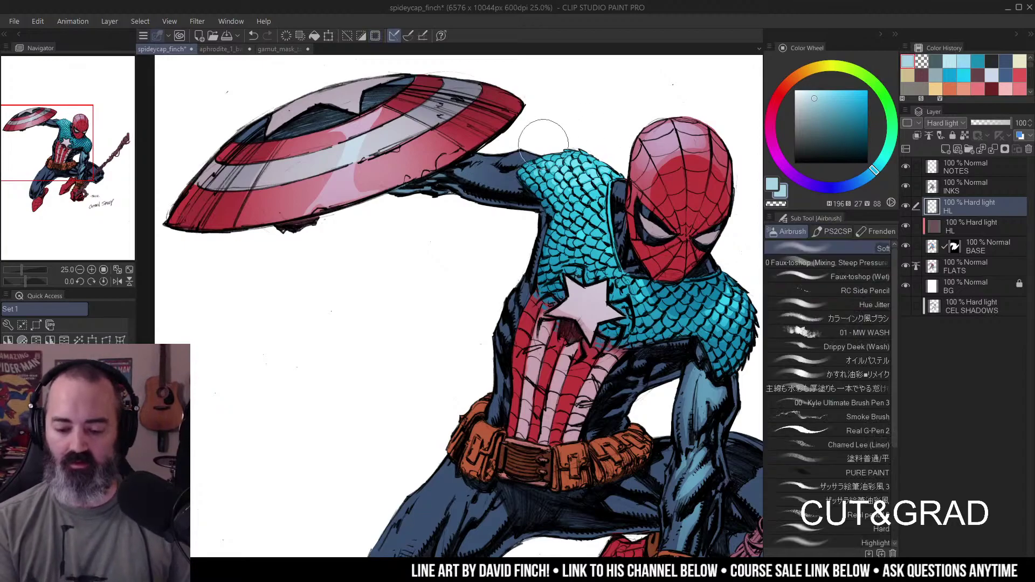
{"action": "key", "text": "alt+space"}
{"action": "left_click", "coordinate": [567, 160]}
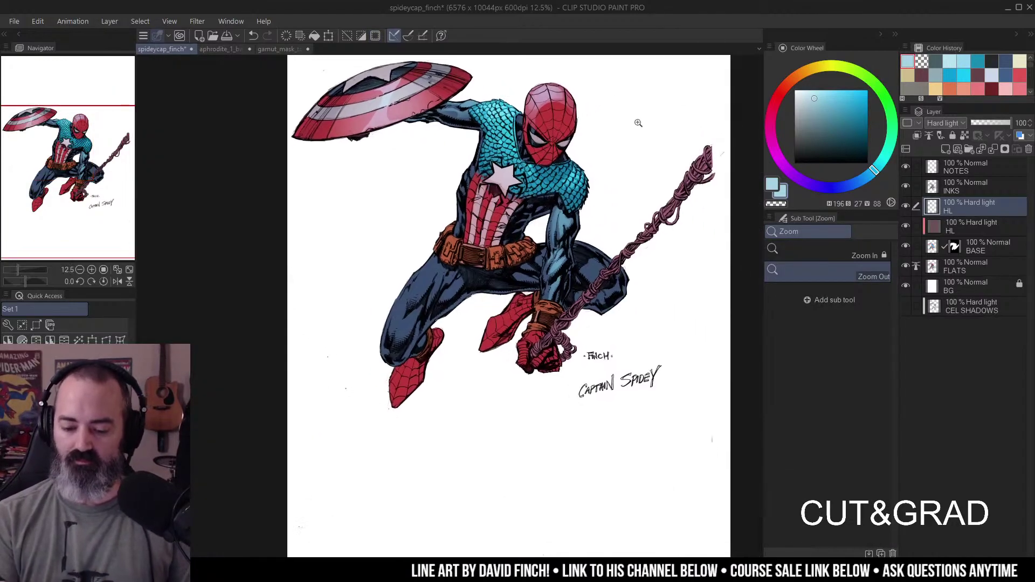
- Lasso the blue flank beside the chest stripes on the shield-arm side, airbrush a pale blue highlight there, and deselect
{"action": "left_click", "coordinate": [540, 177]}
{"action": "key", "text": "space"}
{"action": "left_click_drag", "start_coordinate": [533, 135], "coordinate": [534, 213]}
{"action": "key", "text": "ctrl+d"}
{"action": "key", "text": "m"}
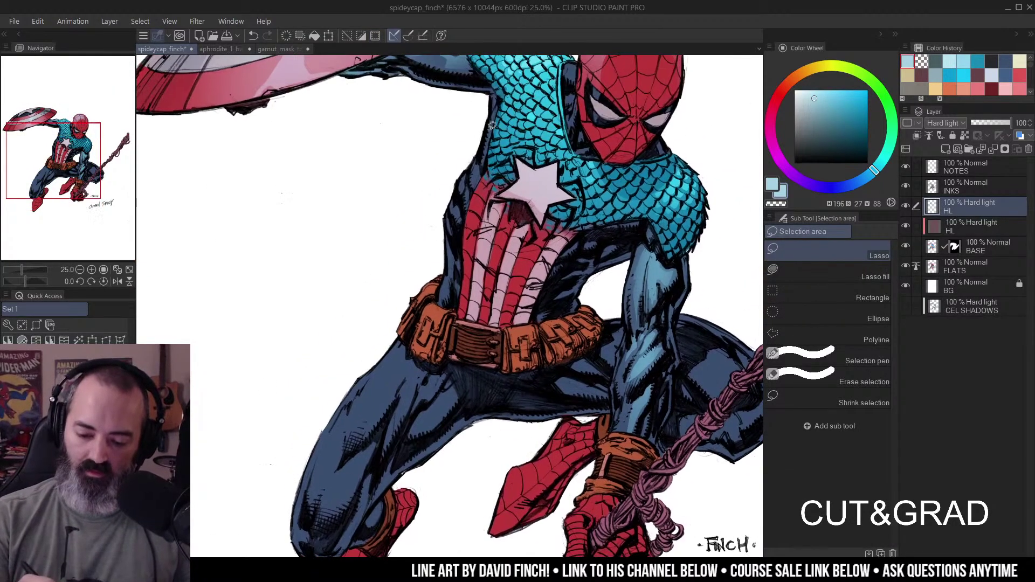
{"action": "mouse_move", "coordinate": [494, 165]}
{"action": "left_mouse_down"}
{"action": "mouse_move", "coordinate": [454, 246]}
{"action": "mouse_move", "coordinate": [450, 234]}
{"action": "mouse_move", "coordinate": [444, 303]}
{"action": "mouse_move", "coordinate": [449, 240]}
{"action": "left_mouse_up"}
{"action": "key", "text": "w"}
{"action": "key", "text": "b"}
{"action": "key", "text": "ctrl+d"}
{"action": "key", "text": "m"}
{"action": "left_click", "coordinate": [596, 190], "text": "alt"}
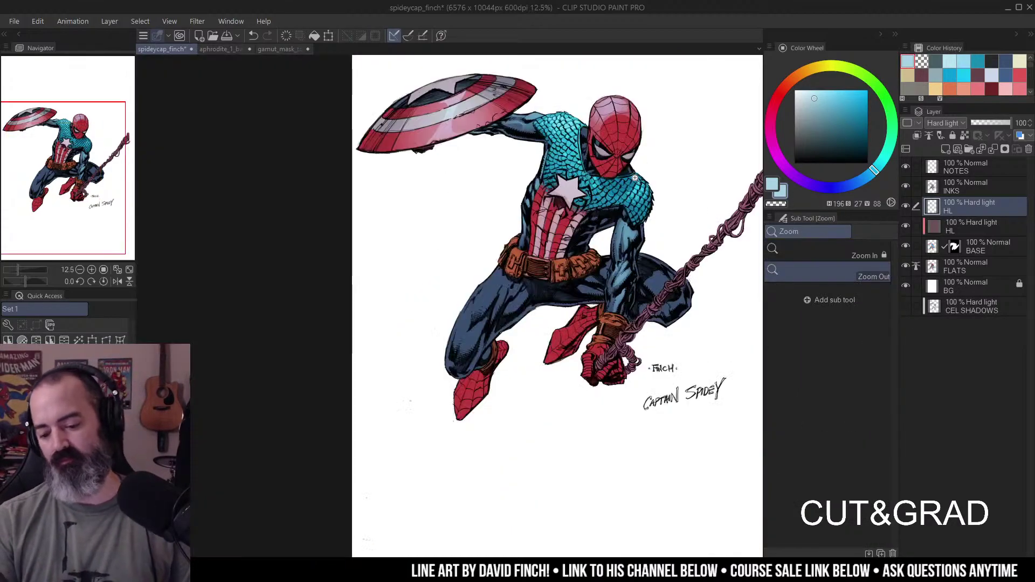
- Lasso another highlight shape on the blue torso and airbrush it with the same pale blue
{"action": "left_click", "coordinate": [641, 234], "text": "ctrl"}
{"action": "mouse_move", "coordinate": [533, 193]}
{"action": "left_mouse_down"}
{"action": "mouse_move", "coordinate": [526, 208]}
{"action": "mouse_move", "coordinate": [573, 186]}
{"action": "mouse_move", "coordinate": [571, 200]}
{"action": "mouse_move", "coordinate": [542, 200]}
{"action": "mouse_move", "coordinate": [550, 219]}
{"action": "mouse_move", "coordinate": [534, 237]}
{"action": "mouse_move", "coordinate": [546, 215]}
{"action": "left_mouse_up"}
{"action": "key", "text": "b"}
{"action": "key", "text": "ctrl+d"}
{"action": "key", "text": "ctrl+alt+space"}
{"action": "left_click", "coordinate": [573, 168]}
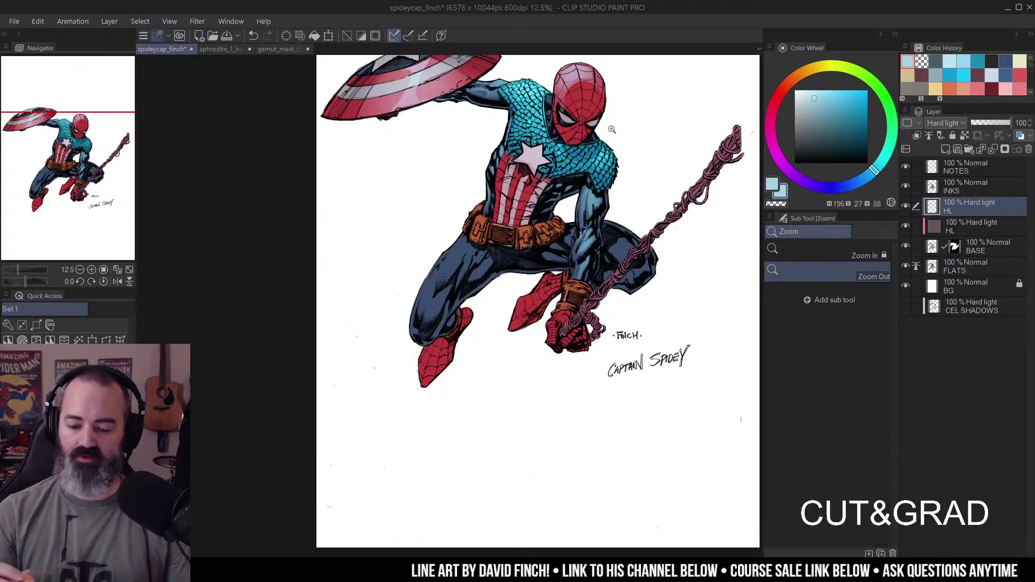
{"action": "left_click", "coordinate": [553, 185]}
{"action": "scroll", "coordinate": [594, 89], "scroll_direction": "up", "scroll_amount": 2}
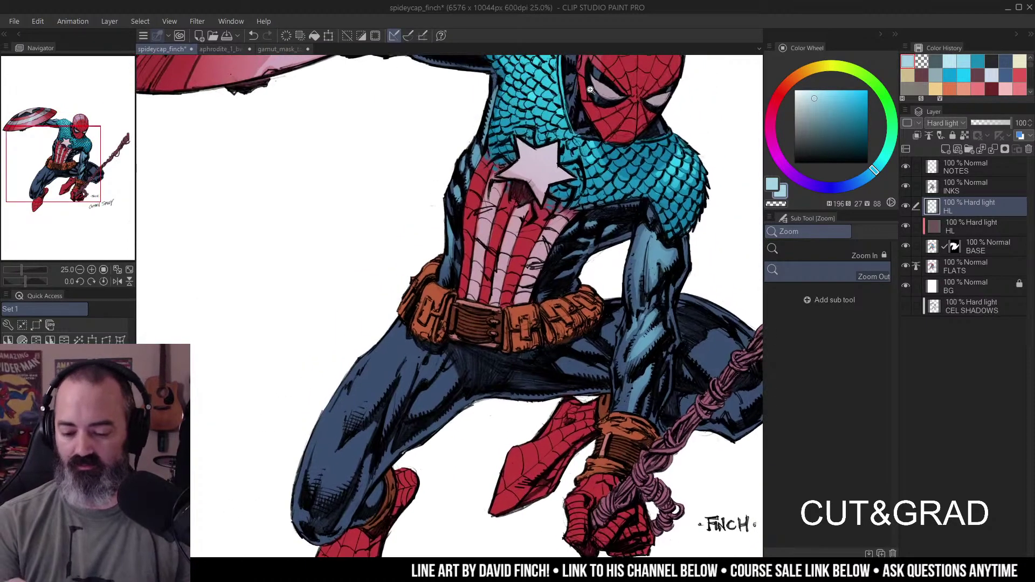
- Lasso a highlight shape on the chest star and airbrush it with the pale blue, HSV 196, 27, 88
{"action": "key", "text": "m"}
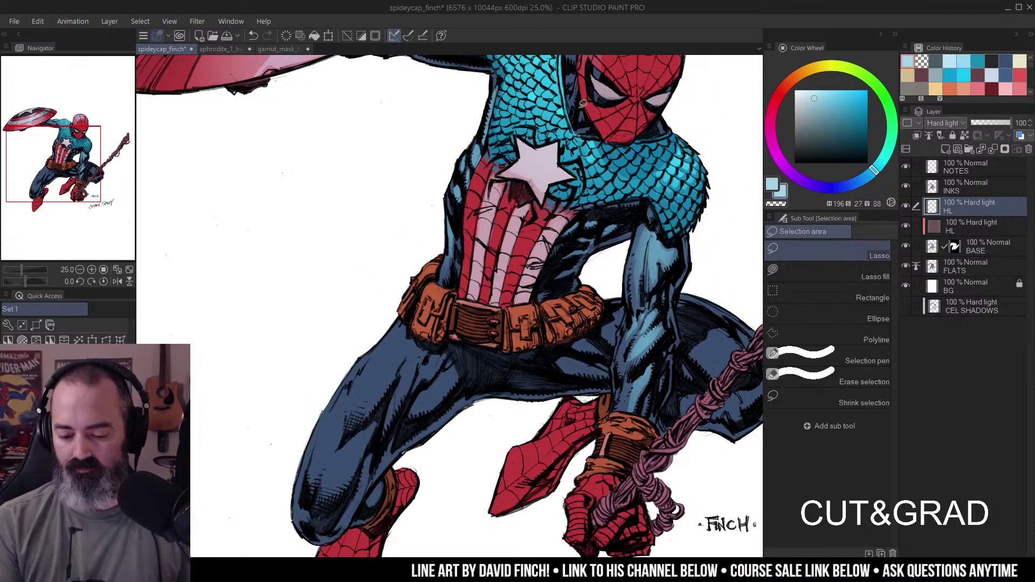
{"action": "mouse_move", "coordinate": [530, 170]}
{"action": "left_mouse_down"}
{"action": "mouse_move", "coordinate": [479, 180]}
{"action": "mouse_move", "coordinate": [567, 215]}
{"action": "mouse_move", "coordinate": [537, 224]}
{"action": "mouse_move", "coordinate": [479, 207]}
{"action": "mouse_move", "coordinate": [488, 173]}
{"action": "mouse_move", "coordinate": [543, 238]}
{"action": "mouse_move", "coordinate": [531, 232]}
{"action": "mouse_move", "coordinate": [518, 256]}
{"action": "mouse_move", "coordinate": [497, 185]}
{"action": "left_mouse_up"}
{"action": "key", "text": "ctrl+h"}
{"action": "key", "text": "b"}
{"action": "left_click", "coordinate": [582, 160], "text": "alt"}
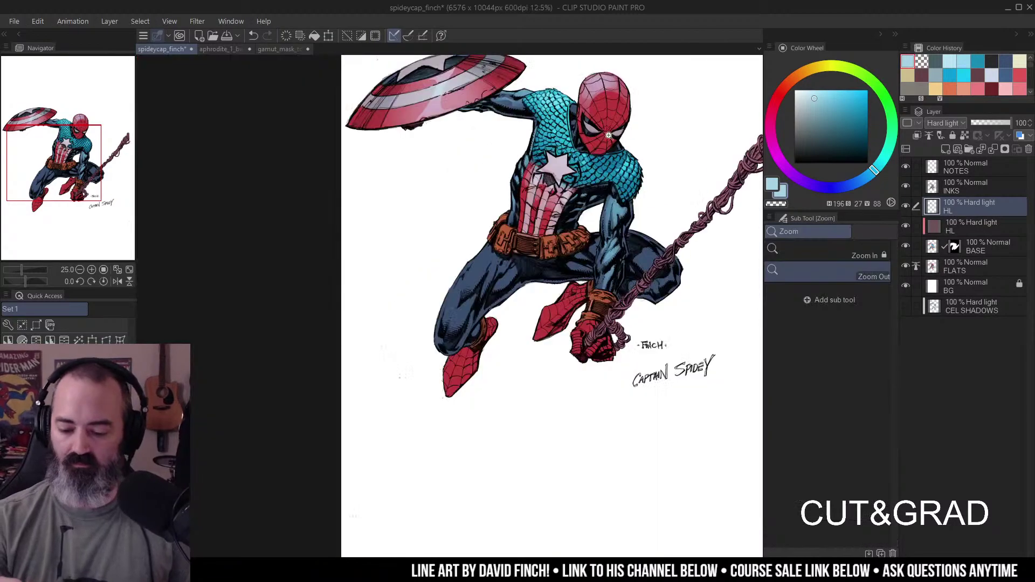
- Lasso highlight shapes on the faces of the orange belt pouches on both sides of the buckle
{"action": "left_click_drag", "start_coordinate": [607, 134], "coordinate": [568, 172]}
{"action": "mouse_move", "coordinate": [570, 297]}
{"action": "left_mouse_down"}
{"action": "mouse_move", "coordinate": [621, 212]}
{"action": "mouse_move", "coordinate": [619, 178]}
{"action": "mouse_move", "coordinate": [628, 179]}
{"action": "left_mouse_up"}
{"action": "left_click", "coordinate": [568, 207], "text": "ctrl"}
{"action": "left_click_drag", "start_coordinate": [599, 144], "coordinate": [542, 203]}
{"action": "left_click", "coordinate": [569, 200], "text": "ctrl"}
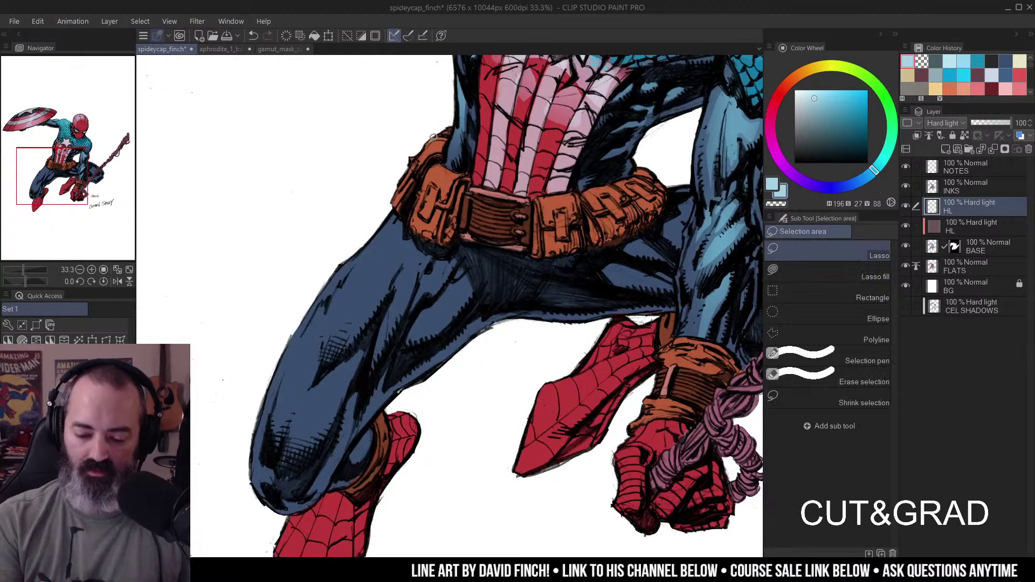
{"action": "mouse_move", "coordinate": [434, 145]}
{"action": "left_mouse_down"}
{"action": "mouse_move", "coordinate": [448, 149]}
{"action": "mouse_move", "coordinate": [436, 161]}
{"action": "left_mouse_up"}
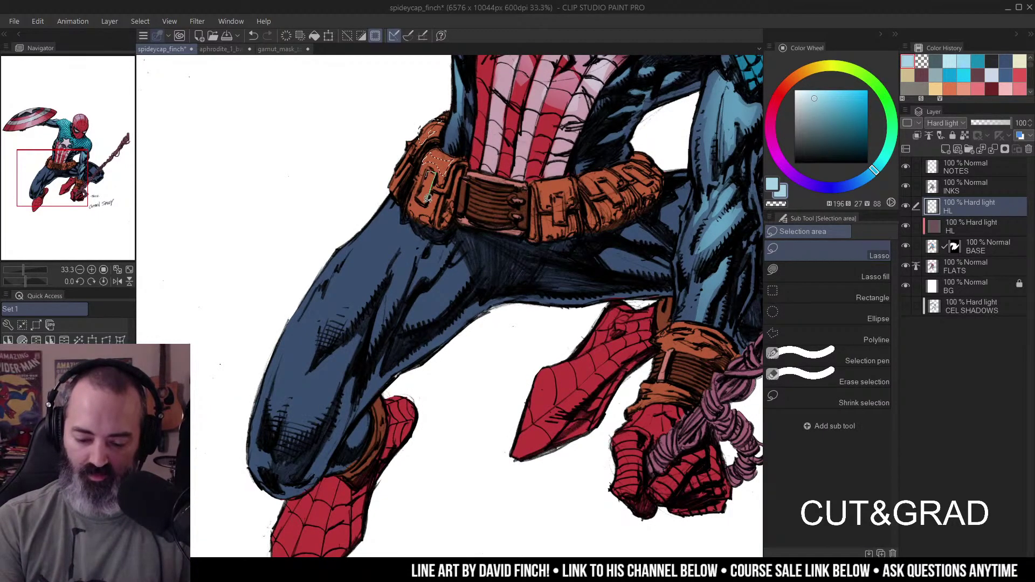
{"action": "left_click_drag", "start_coordinate": [429, 169], "coordinate": [420, 199]}
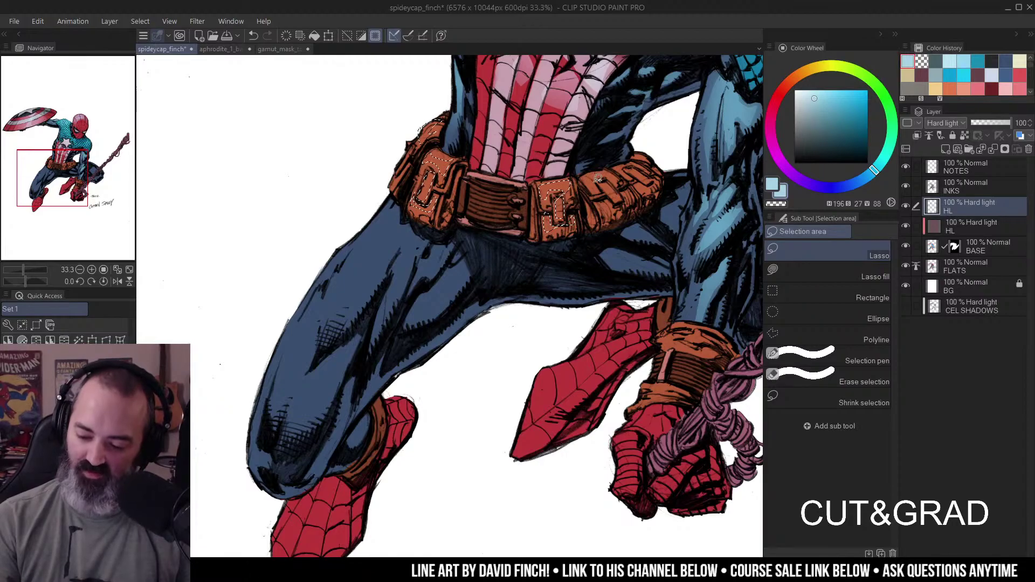
{"action": "mouse_move", "coordinate": [605, 177]}
{"action": "left_mouse_down"}
{"action": "mouse_move", "coordinate": [617, 181]}
{"action": "mouse_move", "coordinate": [603, 206]}
{"action": "mouse_move", "coordinate": [630, 204]}
{"action": "mouse_move", "coordinate": [641, 159]}
{"action": "mouse_move", "coordinate": [620, 162]}
{"action": "mouse_move", "coordinate": [650, 168]}
{"action": "mouse_move", "coordinate": [649, 184]}
{"action": "mouse_move", "coordinate": [639, 172]}
{"action": "left_mouse_up"}
- Restrict the lassoed pouch shapes to the orange belt colour and airbrush a pale blue highlight over them
{"action": "key", "text": "w"}
{"action": "scroll", "coordinate": [591, 213], "scroll_direction": "down", "scroll_amount": 2}
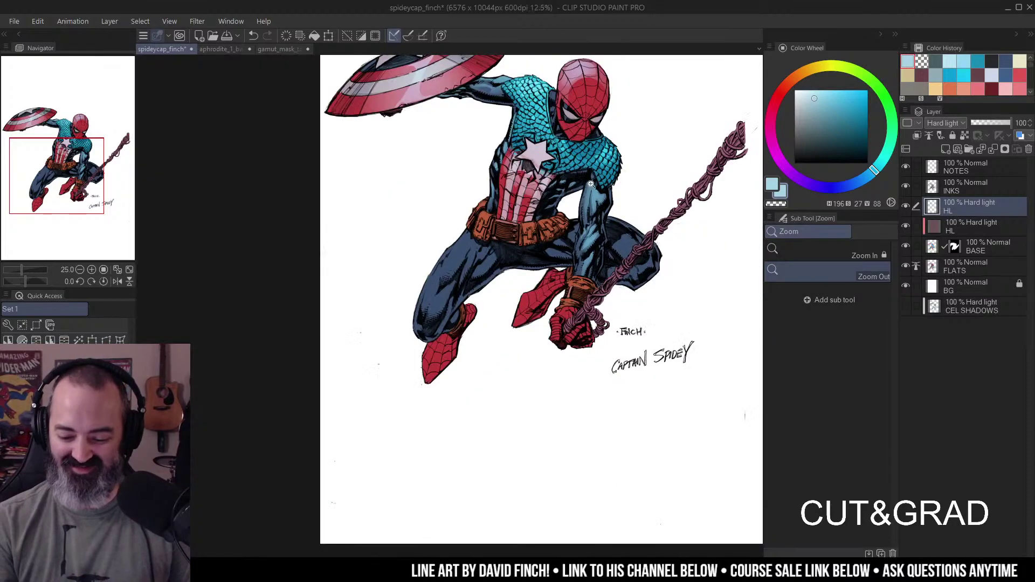
{"action": "key", "text": "b"}
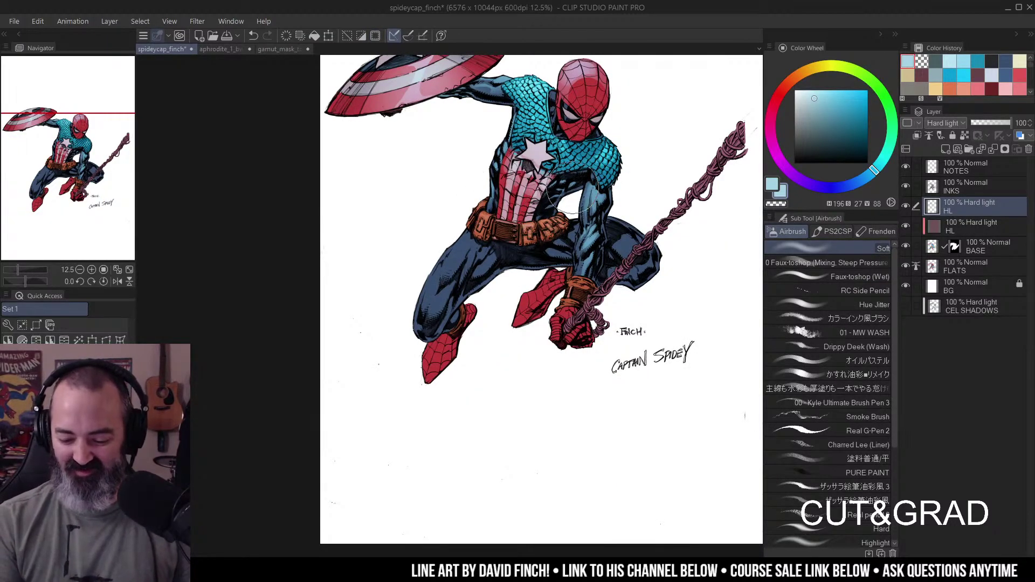
{"action": "left_click_drag", "start_coordinate": [620, 191], "coordinate": [578, 220]}
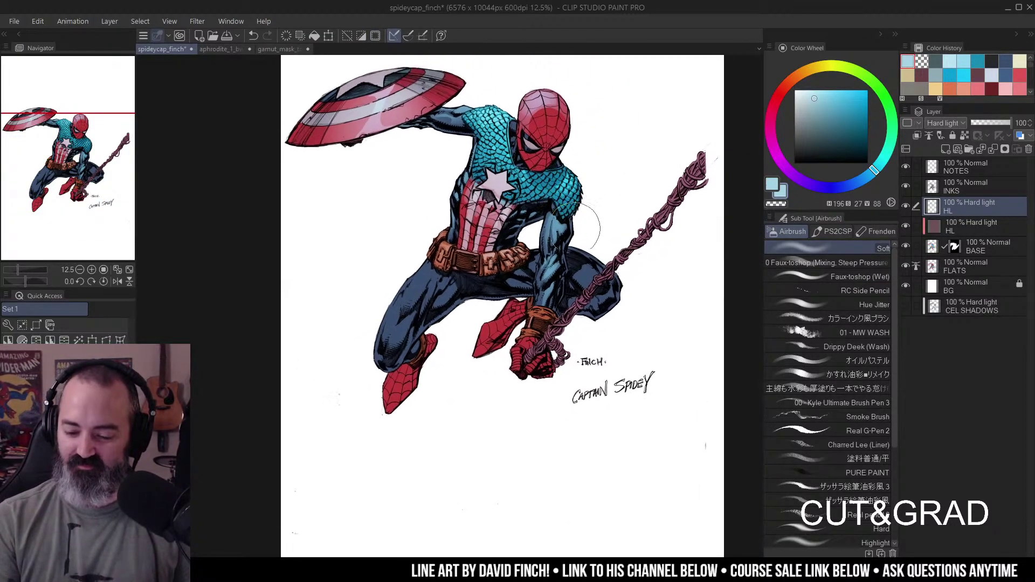
- Lasso the blue front leg from hip to knee and airbrush a soft highlight over it in pale blue, HSV 196, 27, 88
{"action": "scroll", "coordinate": [585, 192], "scroll_direction": "up", "scroll_amount": 2}
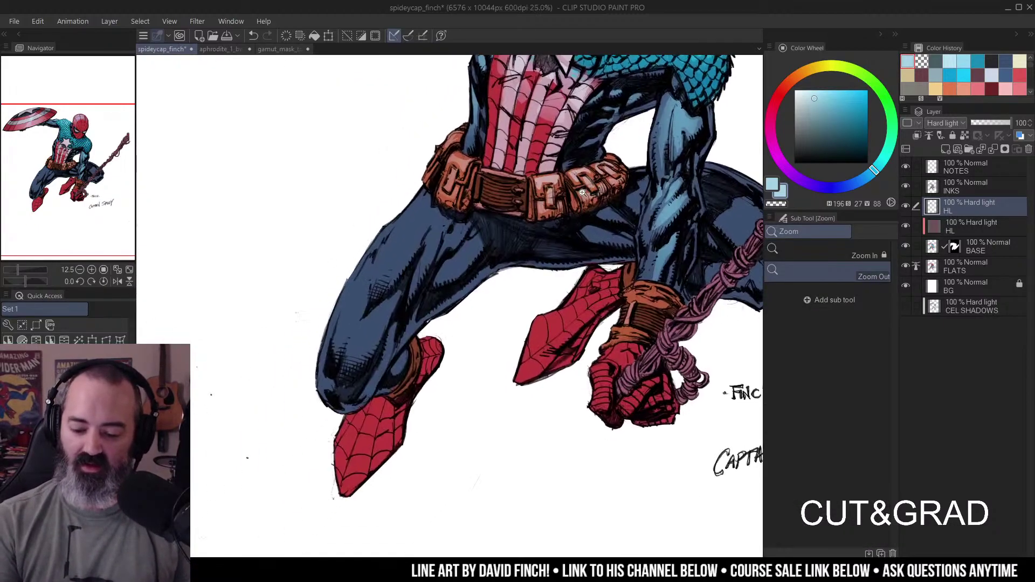
{"action": "left_click_drag", "start_coordinate": [515, 204], "coordinate": [562, 188]}
{"action": "key", "text": "m"}
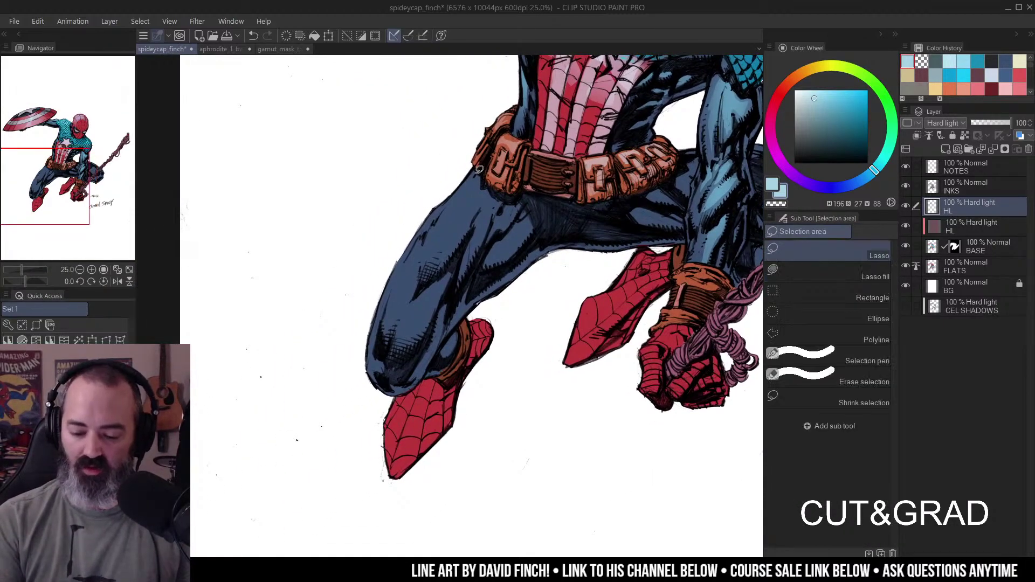
{"action": "mouse_move", "coordinate": [473, 159]}
{"action": "left_mouse_down"}
{"action": "mouse_move", "coordinate": [388, 255]}
{"action": "mouse_move", "coordinate": [368, 383]}
{"action": "mouse_move", "coordinate": [391, 384]}
{"action": "mouse_move", "coordinate": [412, 367]}
{"action": "mouse_move", "coordinate": [449, 296]}
{"action": "mouse_move", "coordinate": [545, 227]}
{"action": "mouse_move", "coordinate": [526, 189]}
{"action": "mouse_move", "coordinate": [507, 193]}
{"action": "mouse_move", "coordinate": [473, 159]}
{"action": "left_mouse_up"}
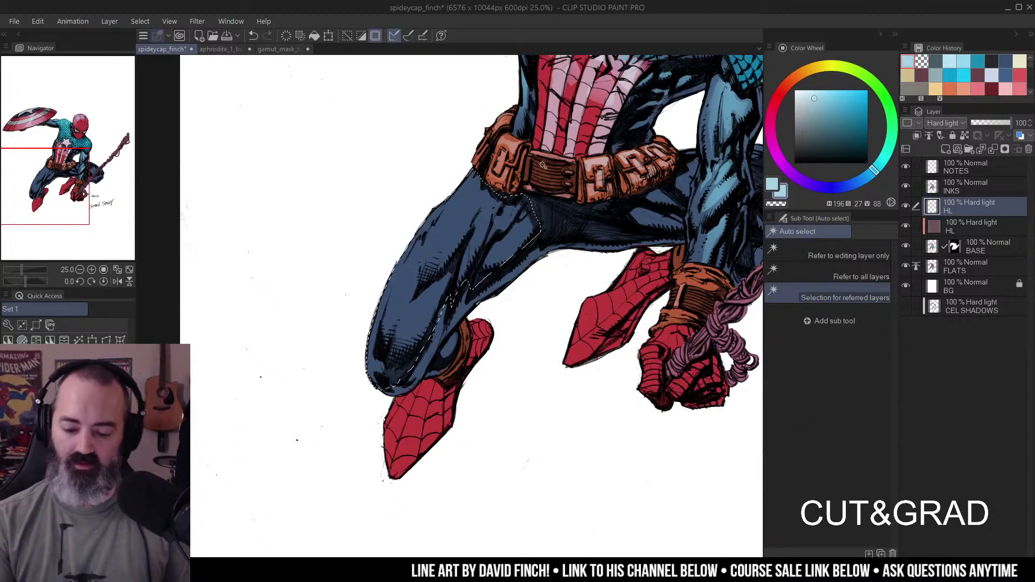
{"action": "key", "text": "b"}
{"action": "left_click", "coordinate": [491, 216], "text": "alt"}
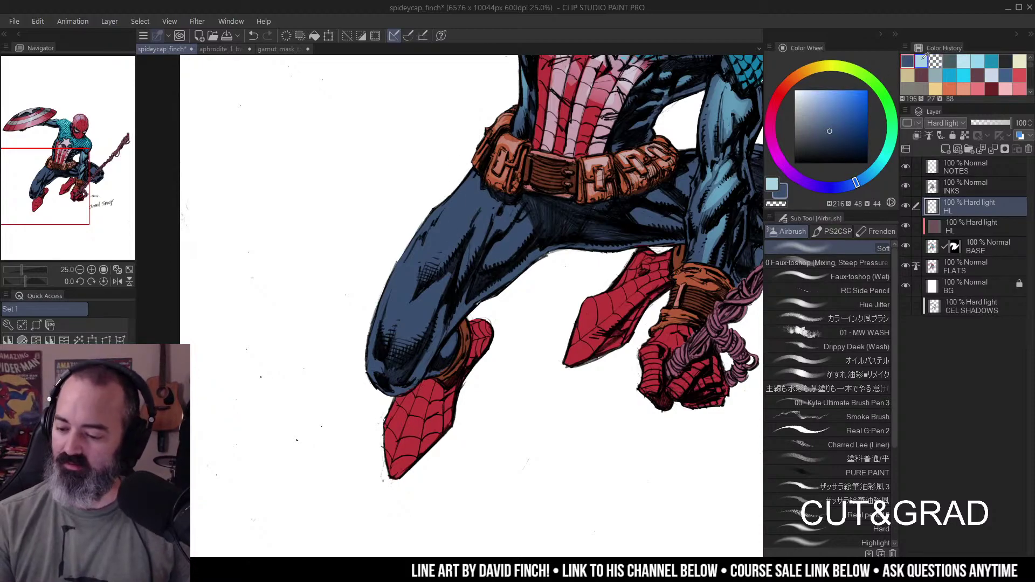
{"action": "left_click", "coordinate": [922, 61]}
{"action": "left_click_drag", "start_coordinate": [485, 178], "coordinate": [377, 339]}
- Lasso brighter highlight shapes along the muscles of the front thigh and down towards the knee
{"action": "key", "text": "m"}
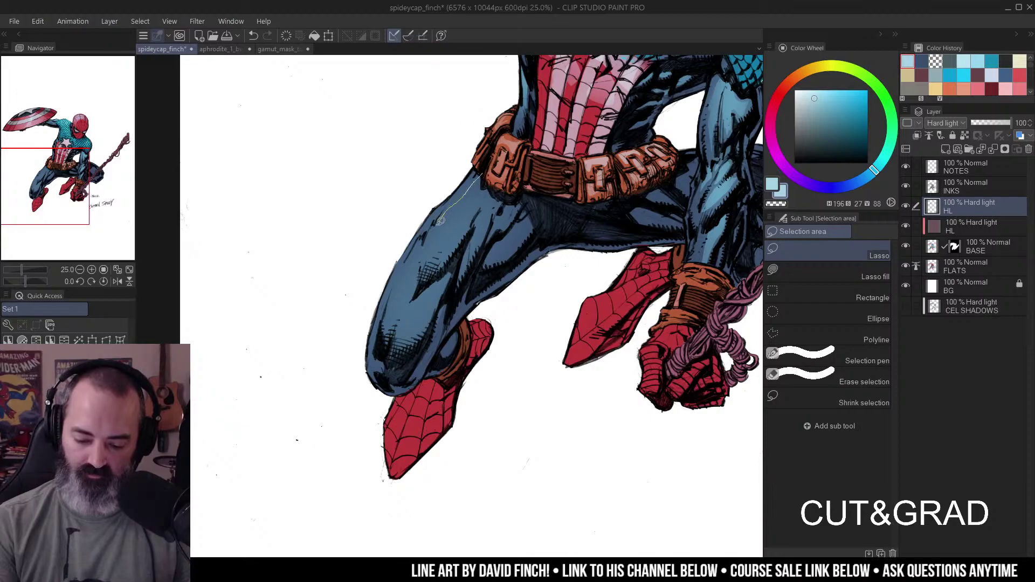
{"action": "mouse_move", "coordinate": [455, 215]}
{"action": "left_mouse_down"}
{"action": "mouse_move", "coordinate": [447, 226]}
{"action": "mouse_move", "coordinate": [474, 183]}
{"action": "left_mouse_up"}
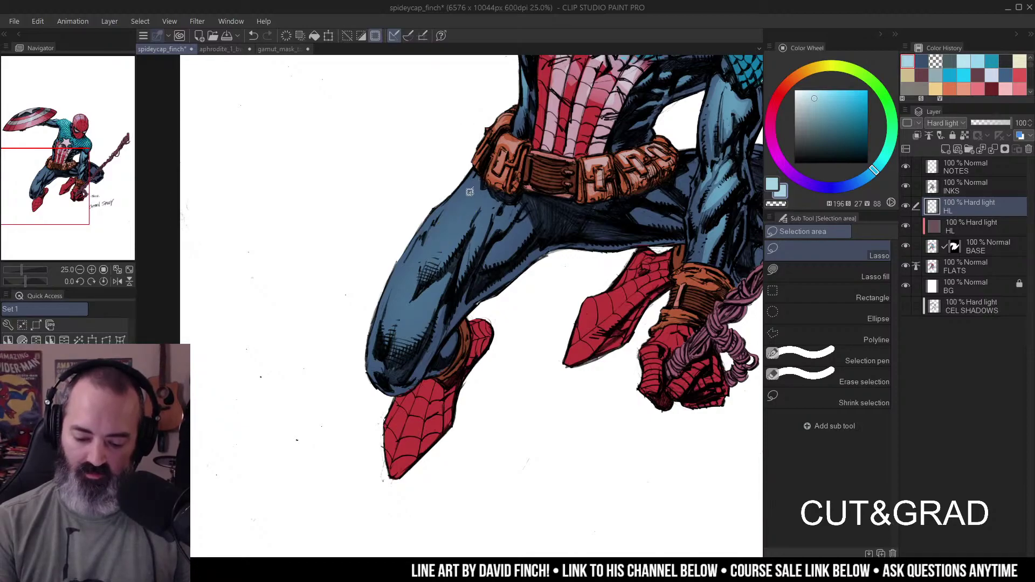
{"action": "key", "text": "ctrl+d"}
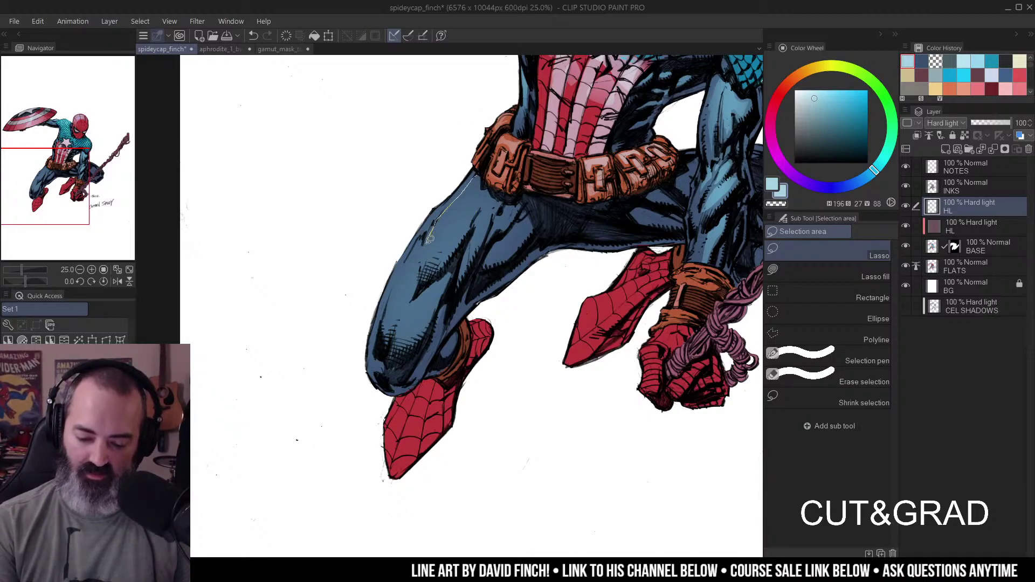
{"action": "left_click_drag", "start_coordinate": [447, 255], "coordinate": [495, 175]}
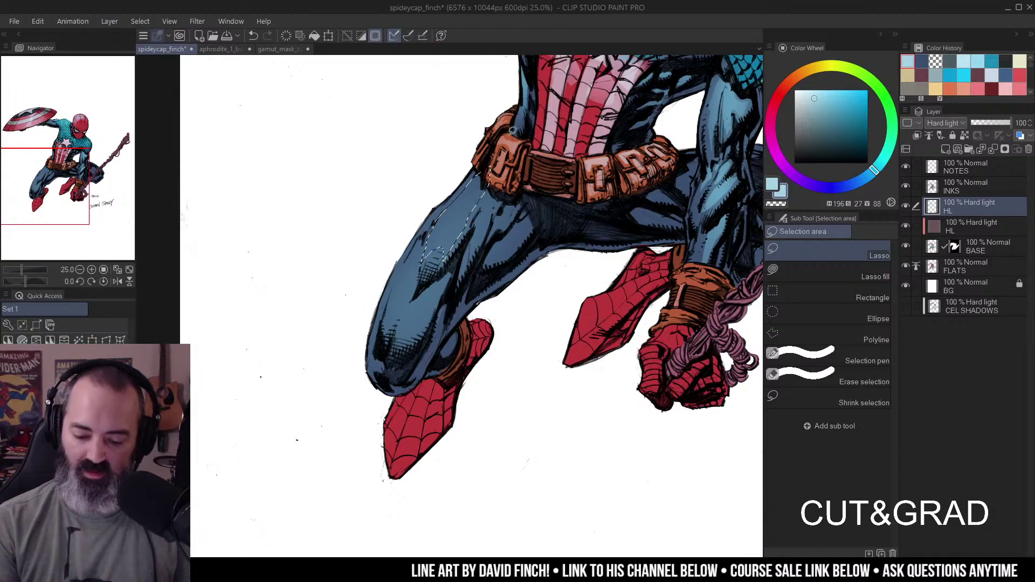
{"action": "left_click_drag", "start_coordinate": [477, 229], "coordinate": [499, 193]}
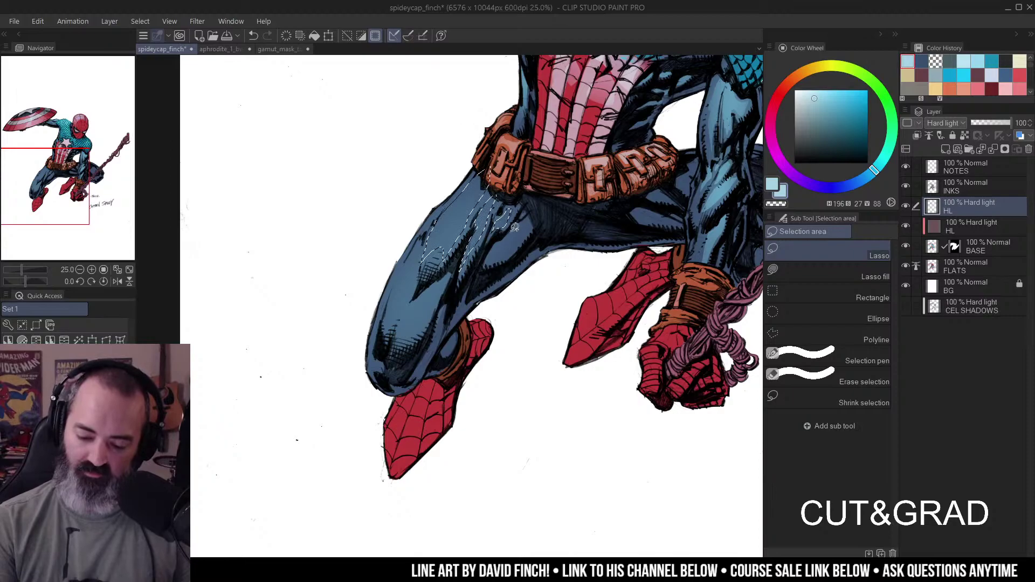
{"action": "mouse_move", "coordinate": [524, 218]}
{"action": "left_mouse_down"}
{"action": "mouse_move", "coordinate": [590, 150]}
{"action": "mouse_move", "coordinate": [558, 163]}
{"action": "mouse_move", "coordinate": [537, 193]}
{"action": "mouse_move", "coordinate": [574, 157]}
{"action": "left_mouse_up"}
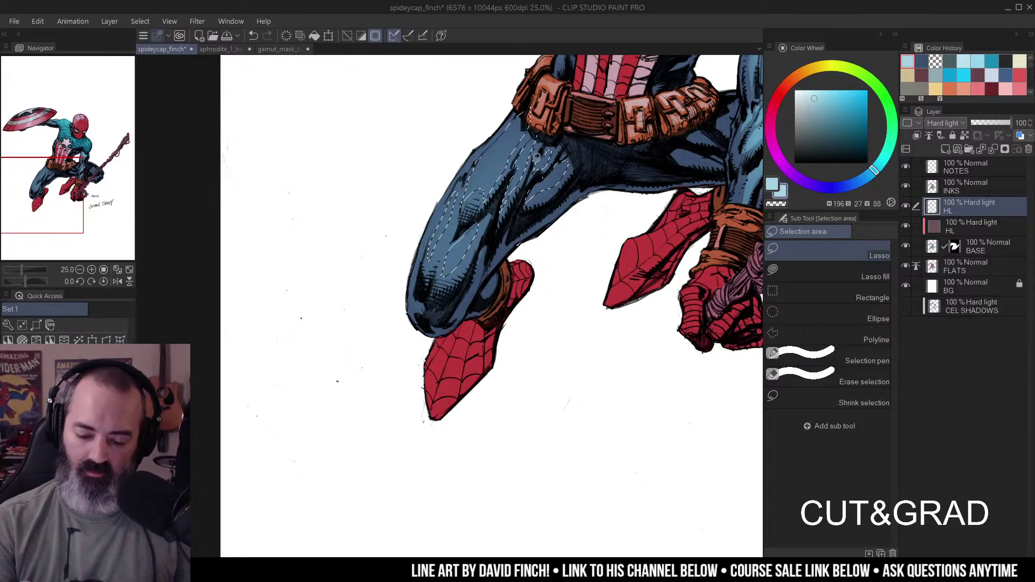
{"action": "scroll", "coordinate": [531, 148], "scroll_direction": "down", "scroll_amount": 3}
{"action": "scroll", "coordinate": [479, 185], "scroll_direction": "up", "scroll_amount": 3}
{"action": "mouse_move", "coordinate": [479, 188]}
{"action": "left_mouse_down"}
{"action": "mouse_move", "coordinate": [452, 241]}
{"action": "mouse_move", "coordinate": [479, 207]}
{"action": "mouse_move", "coordinate": [457, 264]}
{"action": "left_mouse_up"}
- Restrict the lassoed front-leg shapes to the blue suit colour and airbrush pale blue highlights within them
{"action": "key", "text": "w"}
{"action": "scroll", "coordinate": [501, 211], "scroll_direction": "down", "scroll_amount": 2}
{"action": "key", "text": "w"}
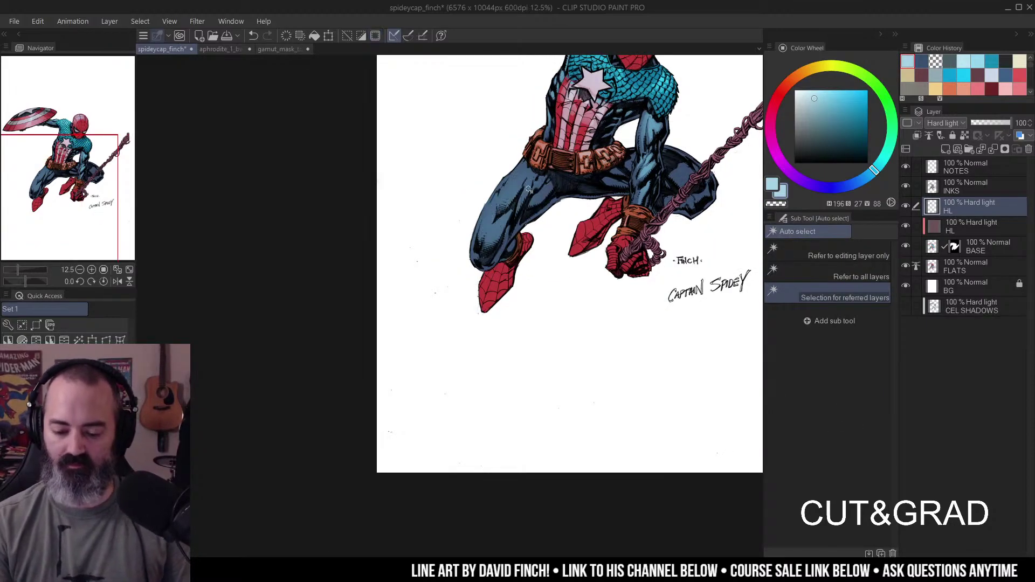
{"action": "key", "text": "b"}
{"action": "left_click_drag", "start_coordinate": [584, 187], "coordinate": [510, 214]}
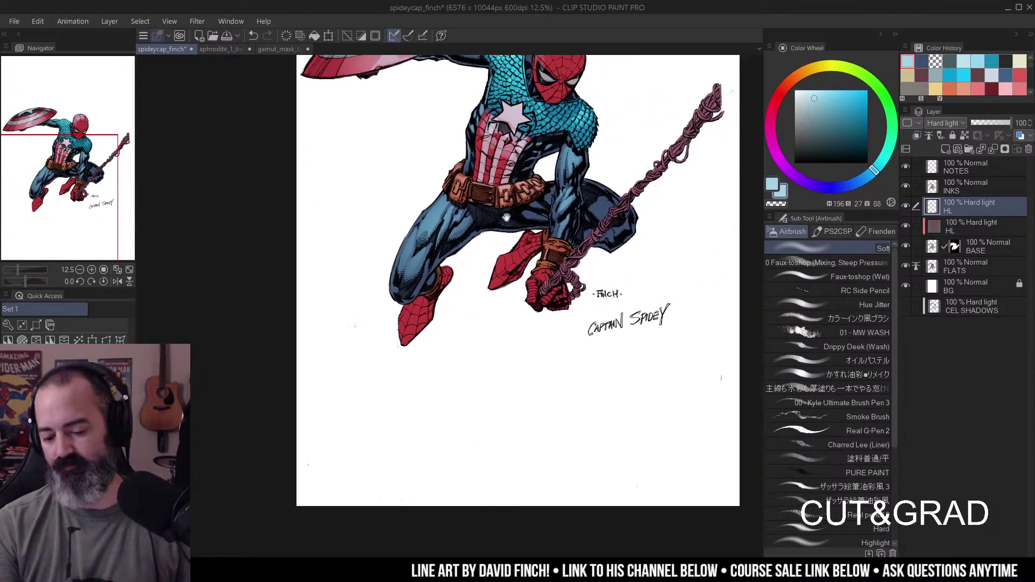
- Lasso highlight shapes on the thigh and knee of the rear leg behind the rope and airbrush them pale blue
{"action": "scroll", "coordinate": [612, 183], "scroll_direction": "up", "scroll_amount": 2}
{"action": "key", "text": "m"}
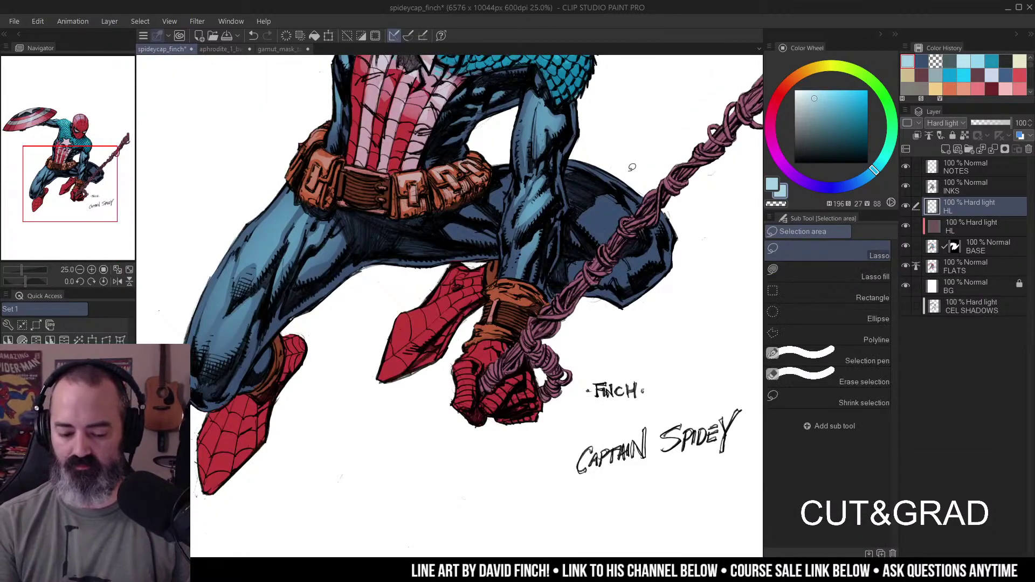
{"action": "mouse_move", "coordinate": [618, 192]}
{"action": "left_mouse_down"}
{"action": "mouse_move", "coordinate": [603, 202]}
{"action": "mouse_move", "coordinate": [593, 238]}
{"action": "mouse_move", "coordinate": [628, 221]}
{"action": "mouse_move", "coordinate": [615, 188]}
{"action": "left_mouse_up"}
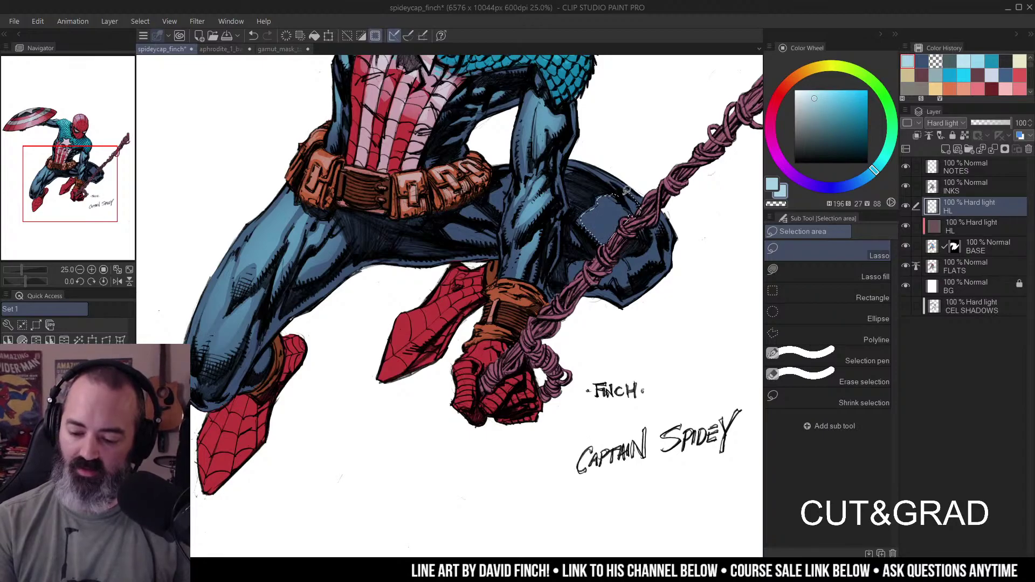
{"action": "mouse_move", "coordinate": [664, 228]}
{"action": "left_mouse_down"}
{"action": "mouse_move", "coordinate": [659, 261]}
{"action": "mouse_move", "coordinate": [626, 252]}
{"action": "mouse_move", "coordinate": [651, 226]}
{"action": "left_mouse_up"}
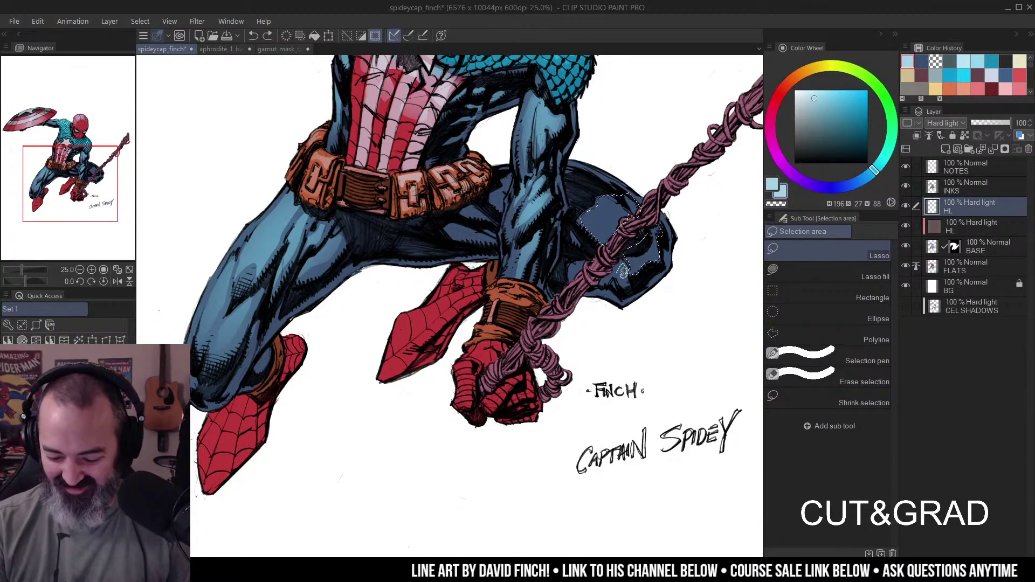
{"action": "left_click", "coordinate": [629, 203], "text": "ctrl+alt"}
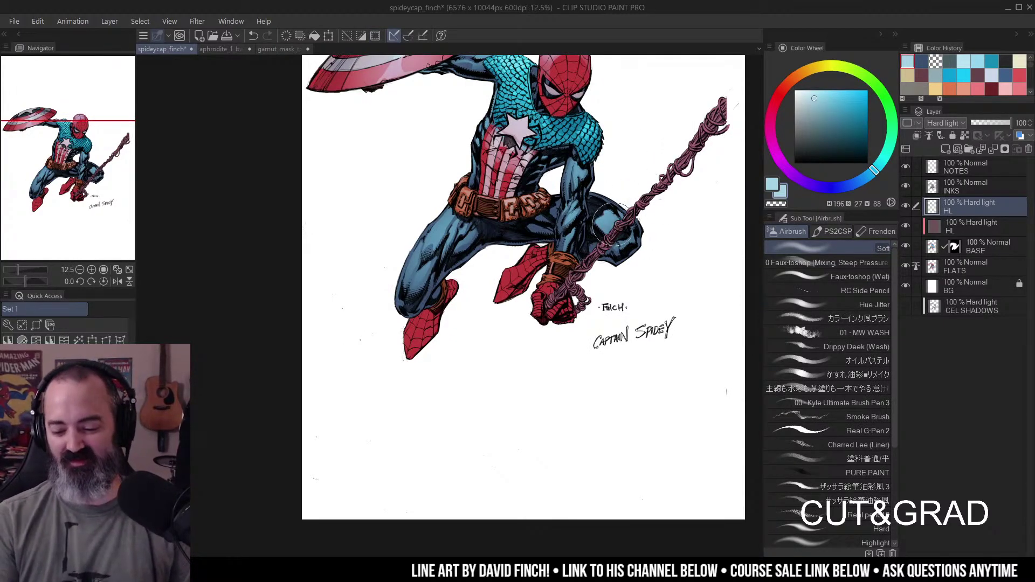
{"action": "left_click_drag", "start_coordinate": [596, 185], "coordinate": [552, 290]}
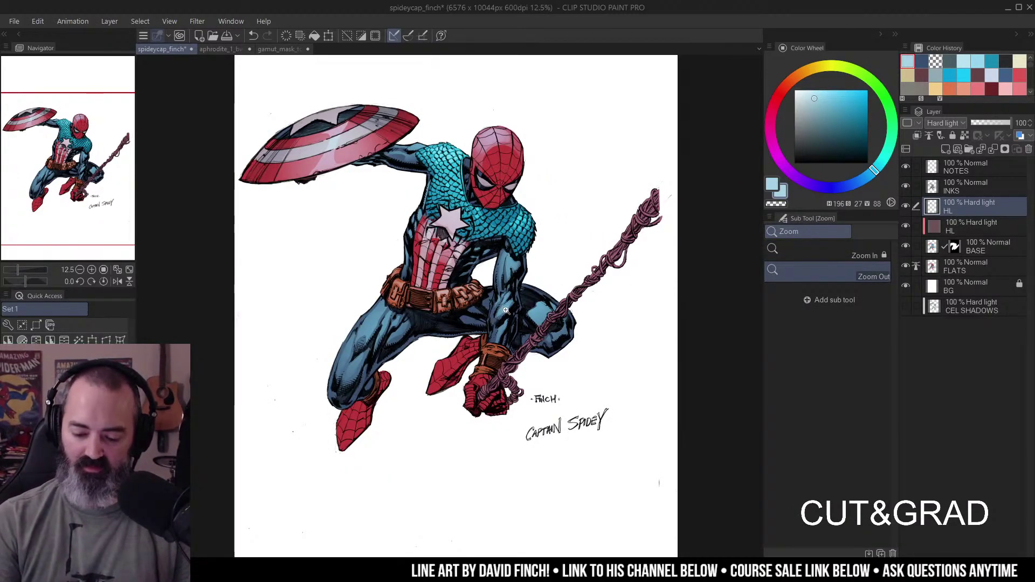
- Lasso the upper side of the rear red boot, restrict it to the red area and airbrush a pale blue highlight
{"action": "mouse_move", "coordinate": [555, 227]}
{"action": "left_mouse_down"}
{"action": "mouse_move", "coordinate": [591, 210]}
{"action": "mouse_move", "coordinate": [566, 250]}
{"action": "mouse_move", "coordinate": [534, 267]}
{"action": "mouse_move", "coordinate": [525, 294]}
{"action": "mouse_move", "coordinate": [593, 233]}
{"action": "mouse_move", "coordinate": [578, 230]}
{"action": "left_mouse_up"}
{"action": "key", "text": "m"}
{"action": "key", "text": "w"}
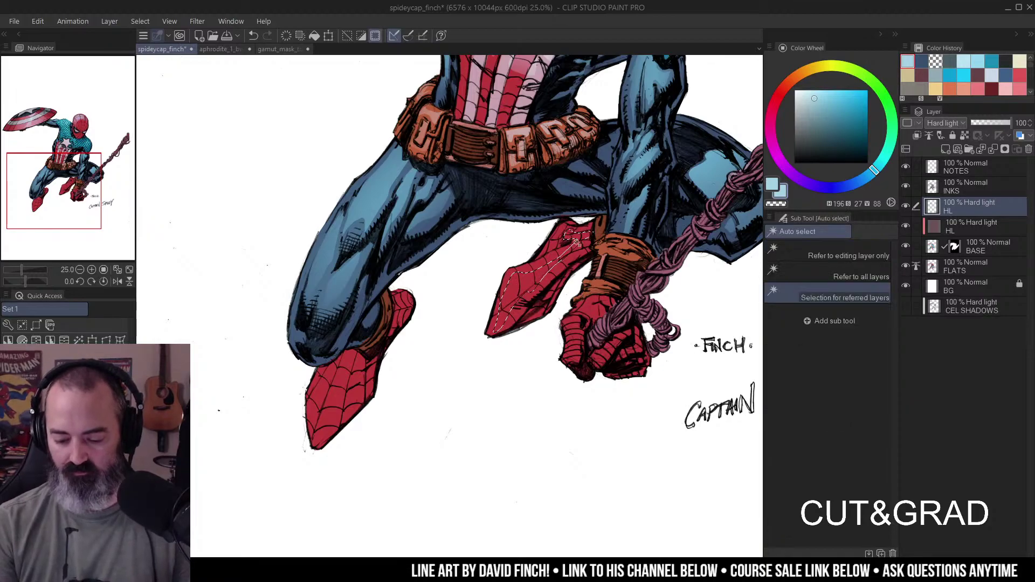
{"action": "key", "text": "b"}
{"action": "left_click_drag", "start_coordinate": [473, 347], "coordinate": [535, 262]}
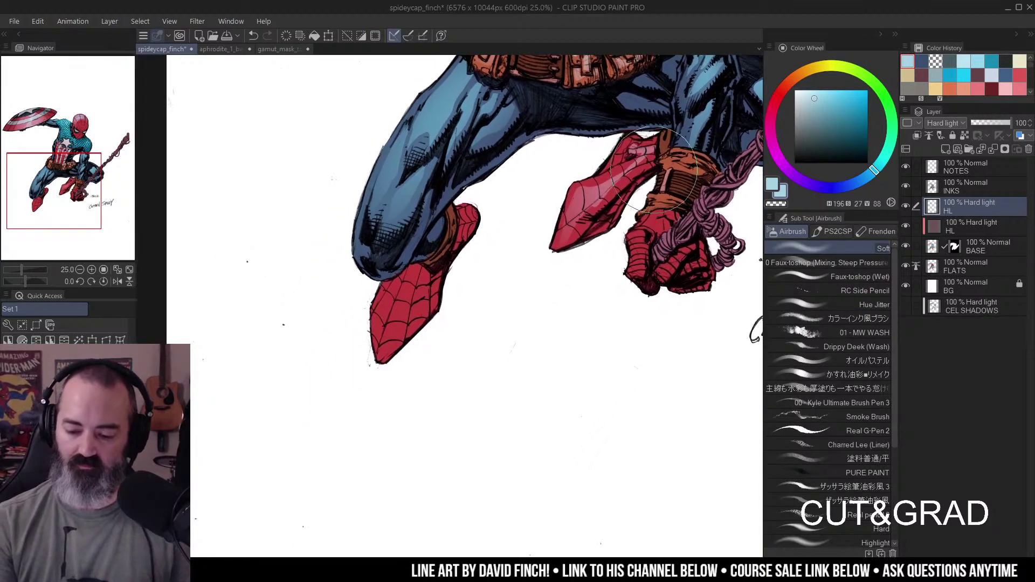
- Lasso a highlight shape on the front red boot, limit it to the red area, airbrush it pale blue and deselect
{"action": "key", "text": "m"}
{"action": "mouse_move", "coordinate": [420, 268]}
{"action": "left_mouse_down"}
{"action": "mouse_move", "coordinate": [434, 283]}
{"action": "mouse_move", "coordinate": [419, 313]}
{"action": "mouse_move", "coordinate": [367, 347]}
{"action": "mouse_move", "coordinate": [422, 257]}
{"action": "left_mouse_up"}
{"action": "key", "text": "w"}
{"action": "key", "text": "b"}
{"action": "left_click_drag", "start_coordinate": [358, 315], "coordinate": [399, 270]}
{"action": "key", "text": "m"}
{"action": "key", "text": "ctrl+d"}
{"action": "key", "text": "w"}
{"action": "key", "text": "m"}
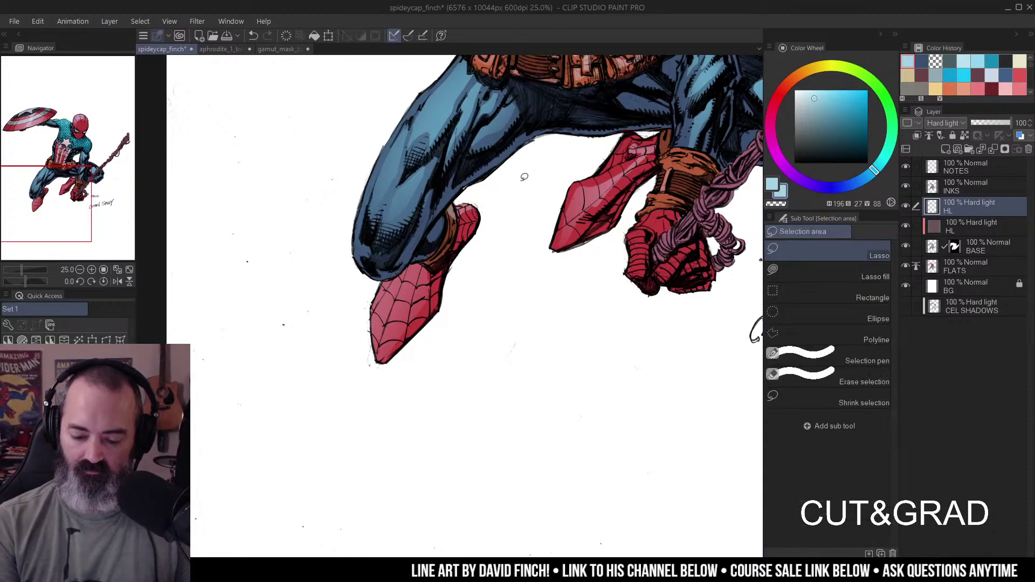
{"action": "key", "text": "/"}
{"action": "scroll", "coordinate": [542, 244], "scroll_direction": "down", "scroll_amount": 4}
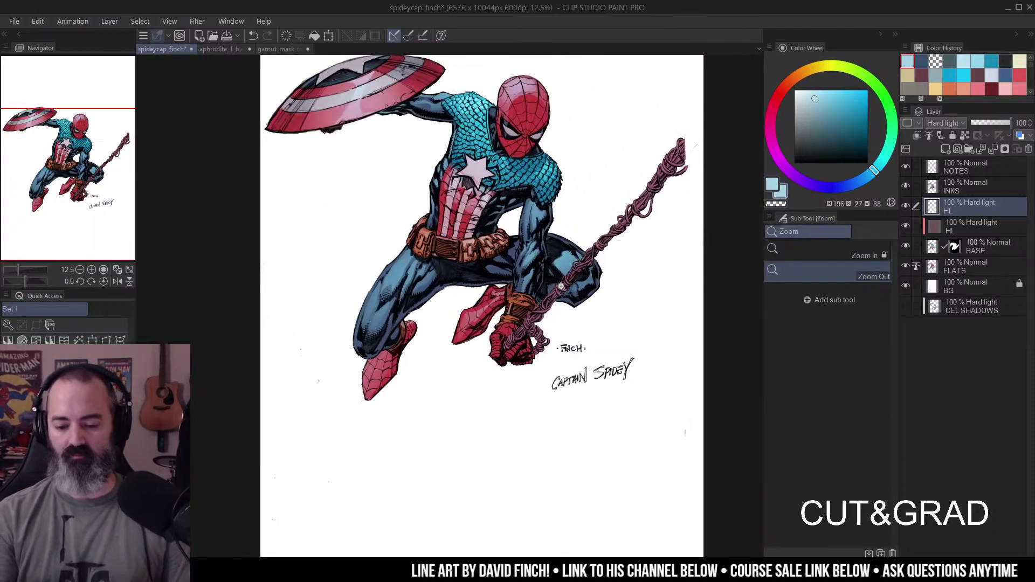
{"action": "key", "text": "m"}
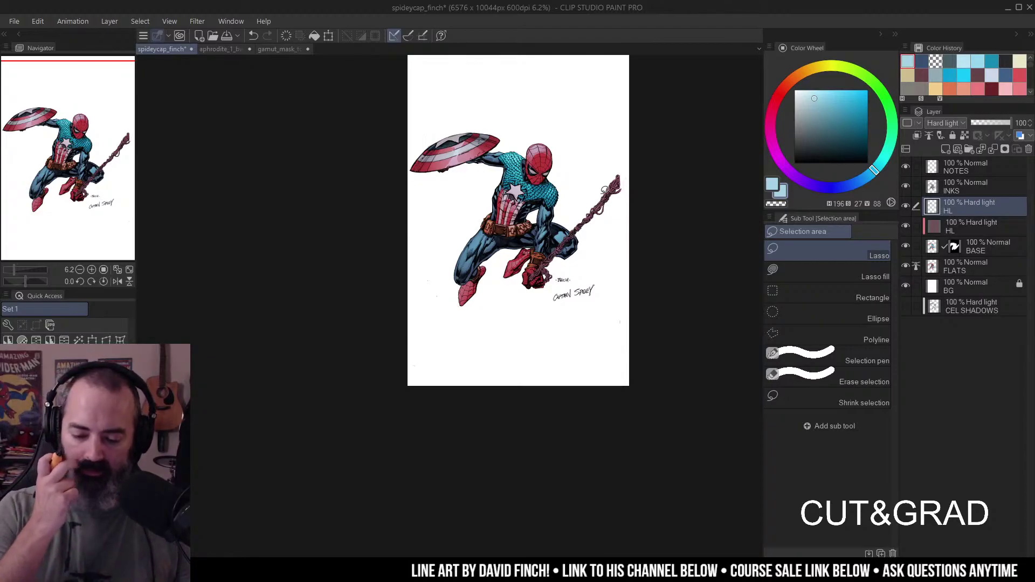
{"action": "left_click", "coordinate": [531, 174], "text": "ctrl"}
{"action": "left_click_drag", "start_coordinate": [540, 161], "coordinate": [534, 201]}
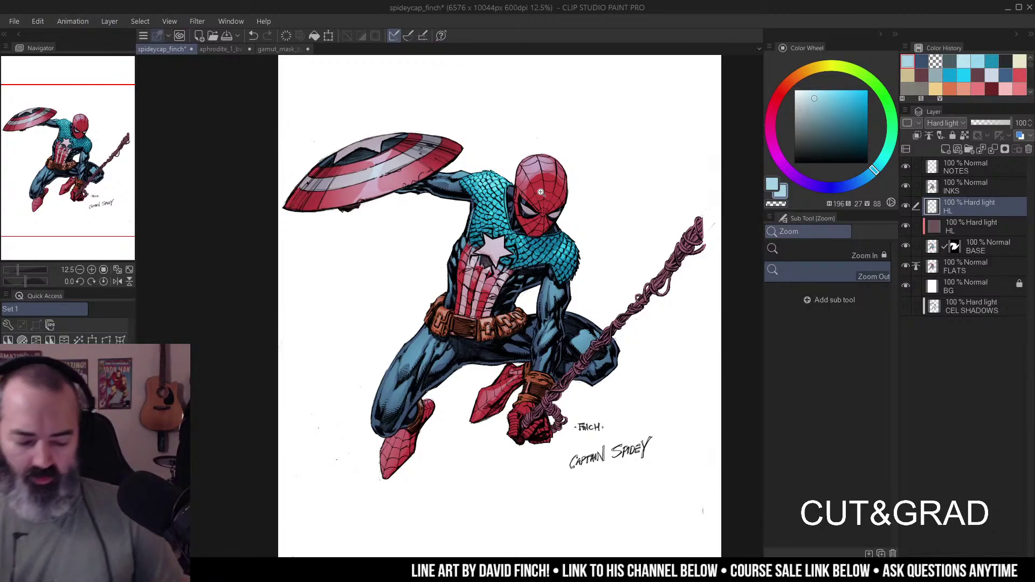
{"action": "left_click_drag", "start_coordinate": [568, 215], "coordinate": [585, 201]}
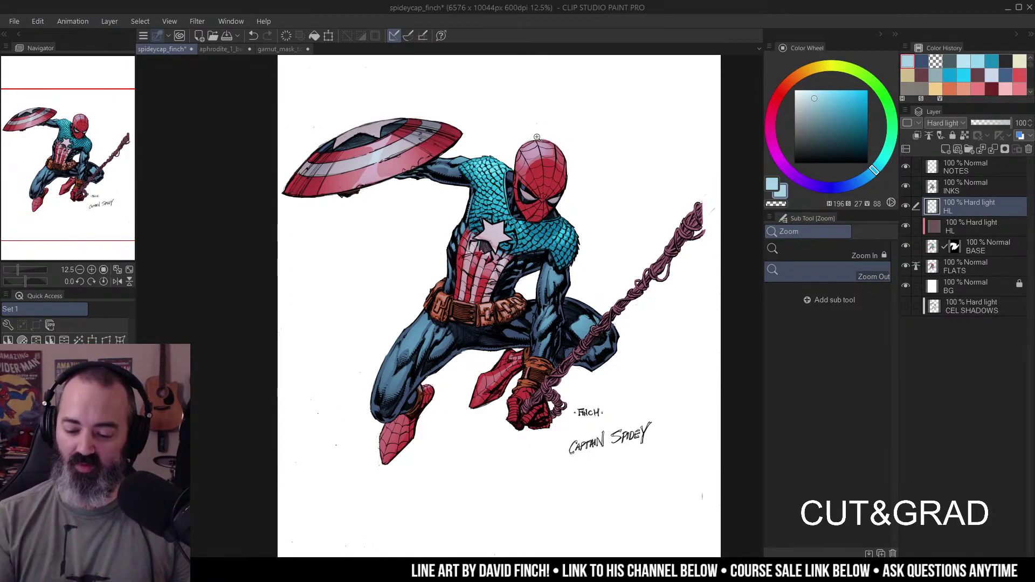
{"action": "left_click", "coordinate": [544, 159]}
{"action": "key", "text": "w"}
{"action": "left_click", "coordinate": [553, 173]}
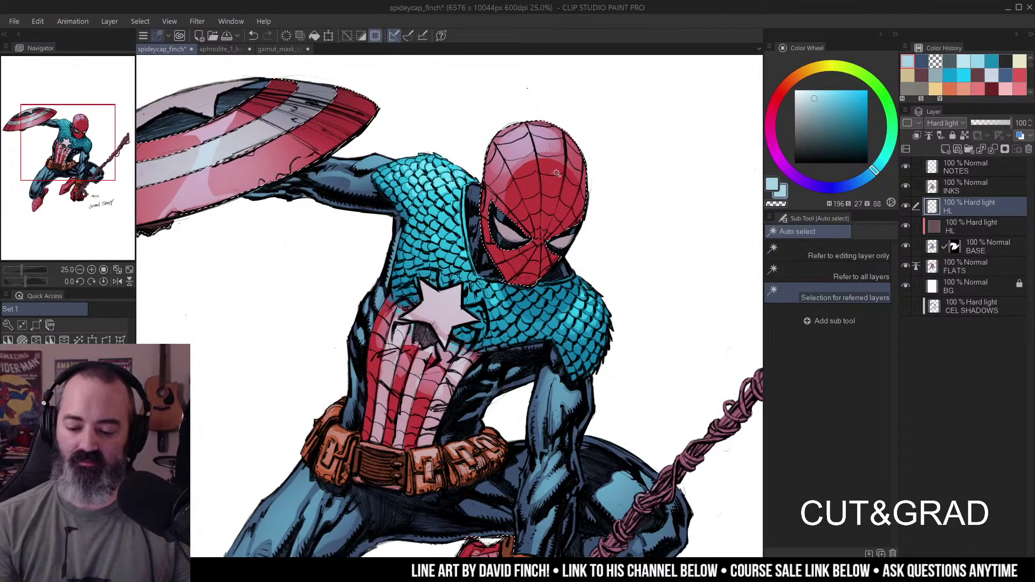
{"action": "left_click", "coordinate": [556, 173], "text": "ctrl+alt"}
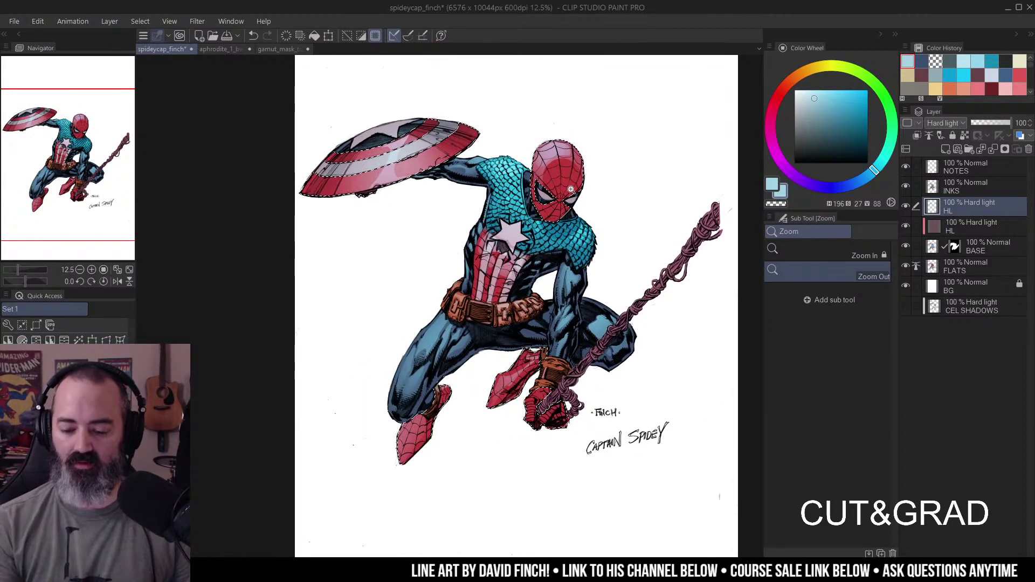
{"action": "key", "text": "ctrl+d"}
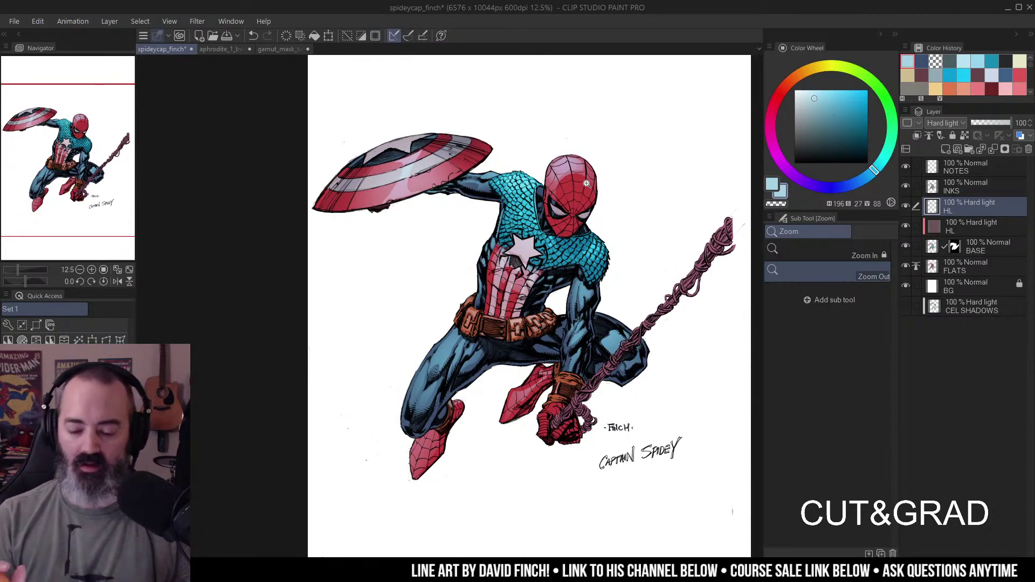
{"action": "key", "text": "w"}
{"action": "left_click", "coordinate": [593, 229]}
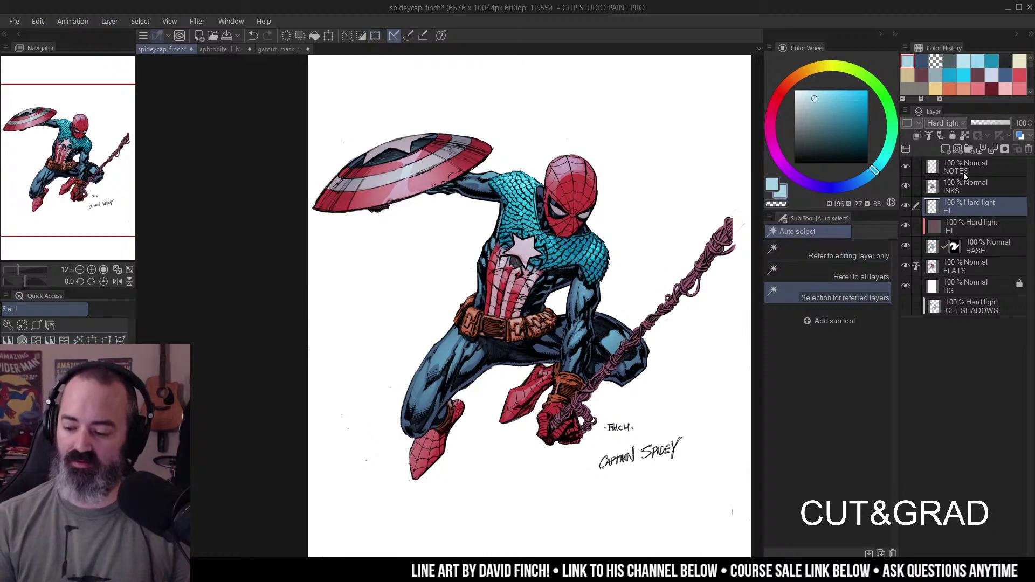
{"action": "key", "text": "ctrl+u"}
{"action": "left_click_drag", "start_coordinate": [766, 138], "coordinate": [805, 159]}
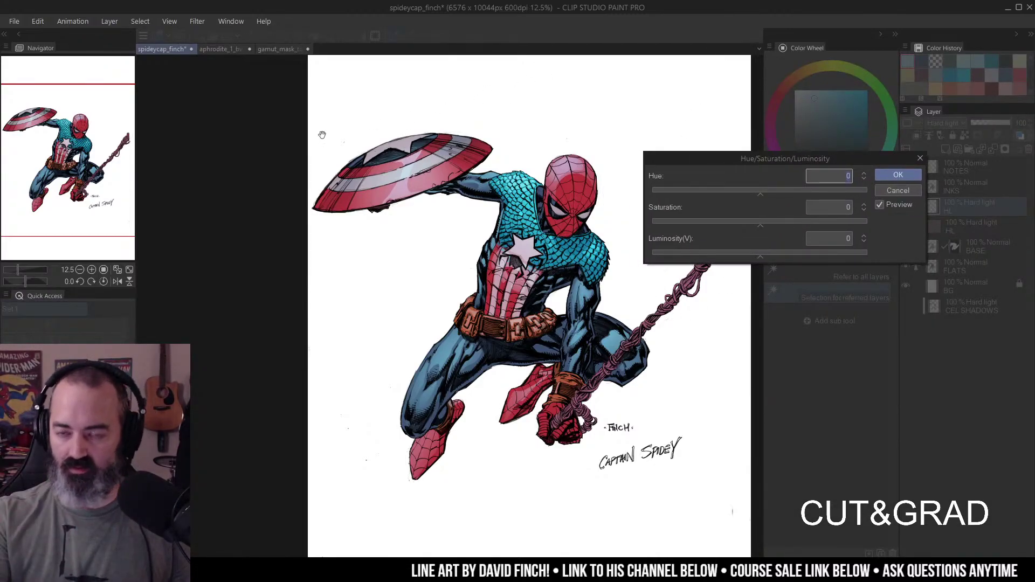
{"action": "left_click_drag", "start_coordinate": [765, 195], "coordinate": [782, 193]}
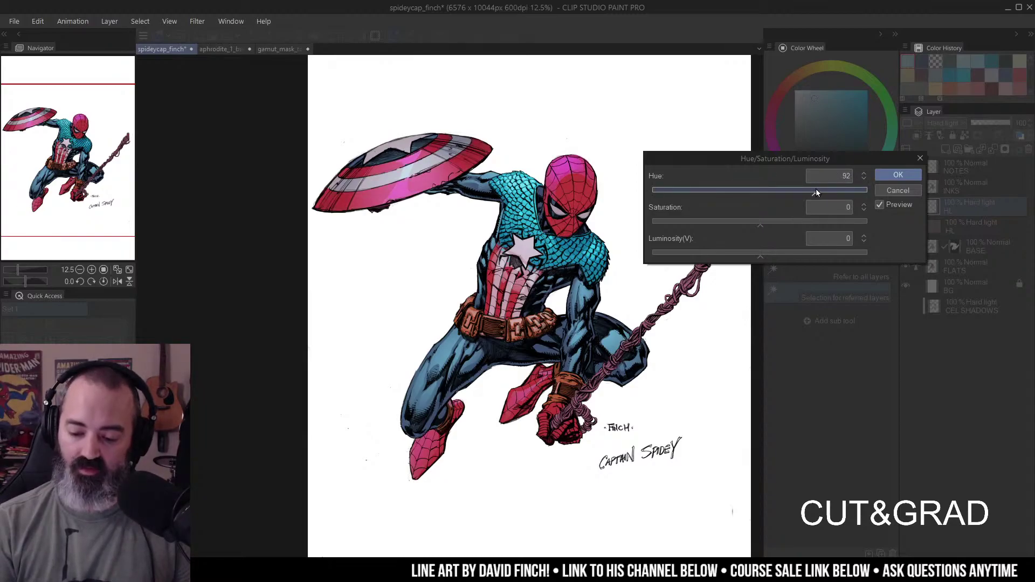
{"action": "left_click_drag", "start_coordinate": [764, 203], "coordinate": [720, 201]}
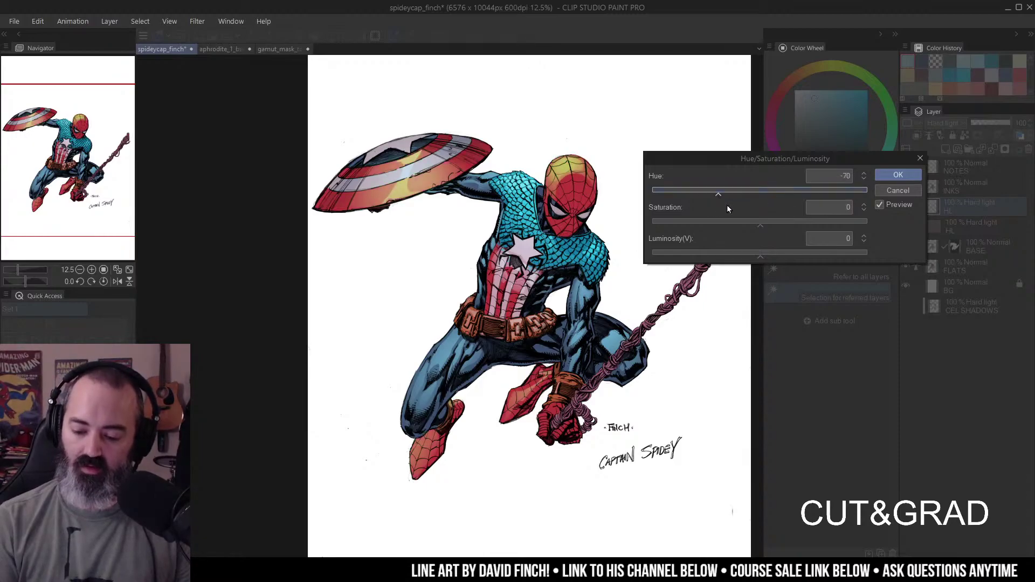
{"action": "left_click", "coordinate": [906, 189]}
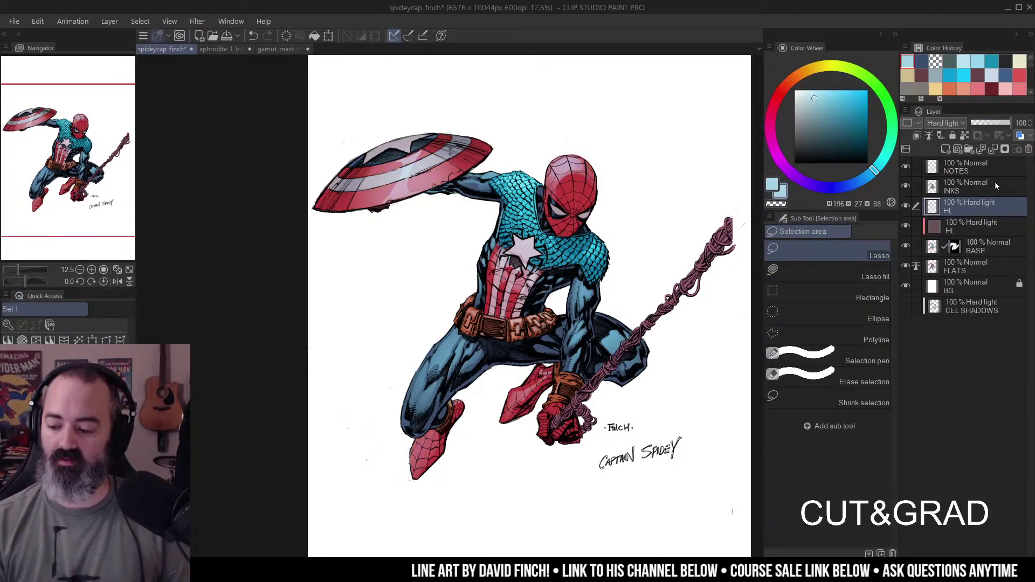
- Shift the hue of the whole upper HL highlight layer to -81 so the highlights turn warm yellow
{"action": "key", "text": "ctrl+u"}
{"action": "left_click", "coordinate": [800, 190]}
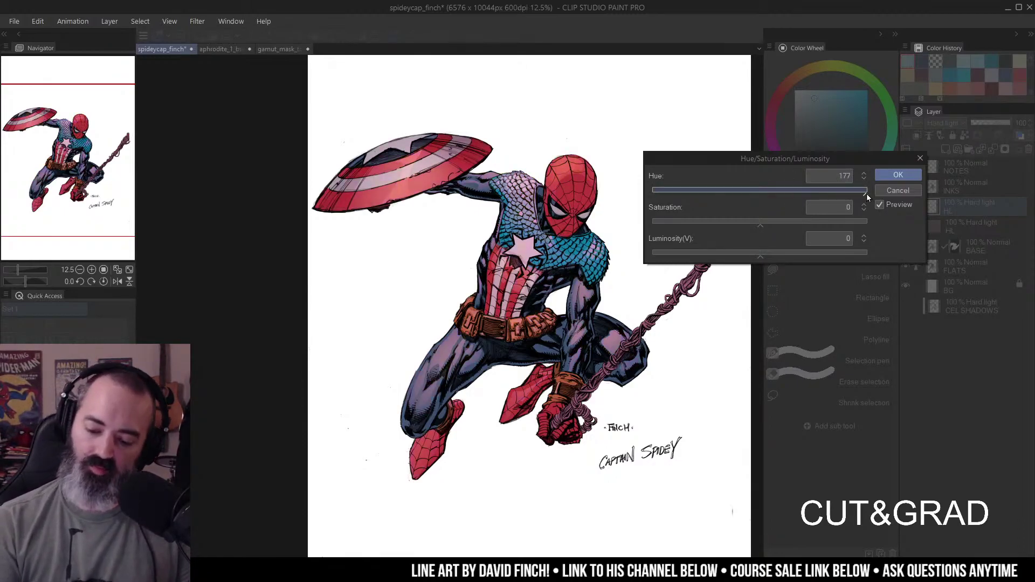
{"action": "left_click_drag", "start_coordinate": [857, 194], "coordinate": [713, 201]}
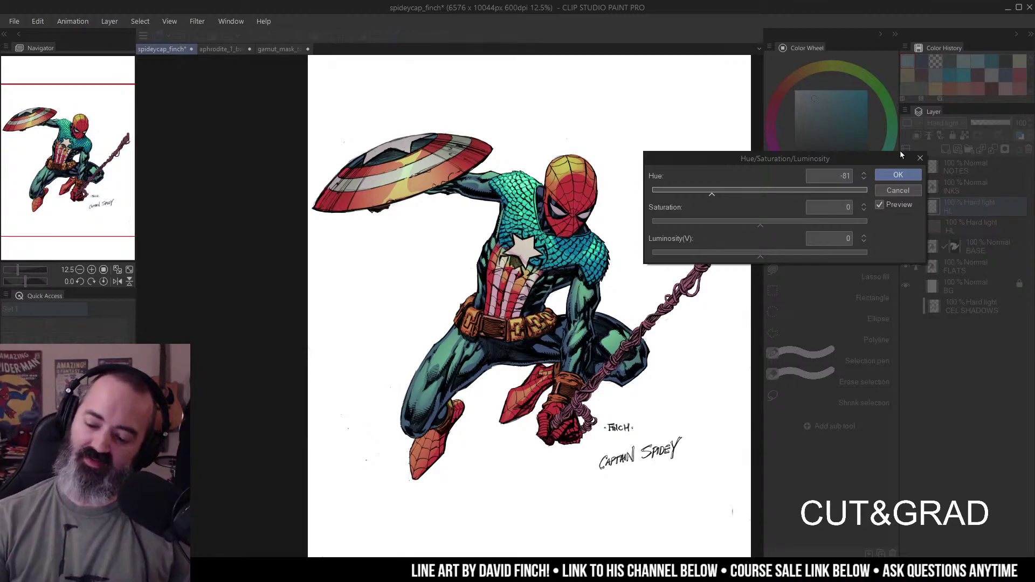
{"action": "left_click", "coordinate": [898, 173]}
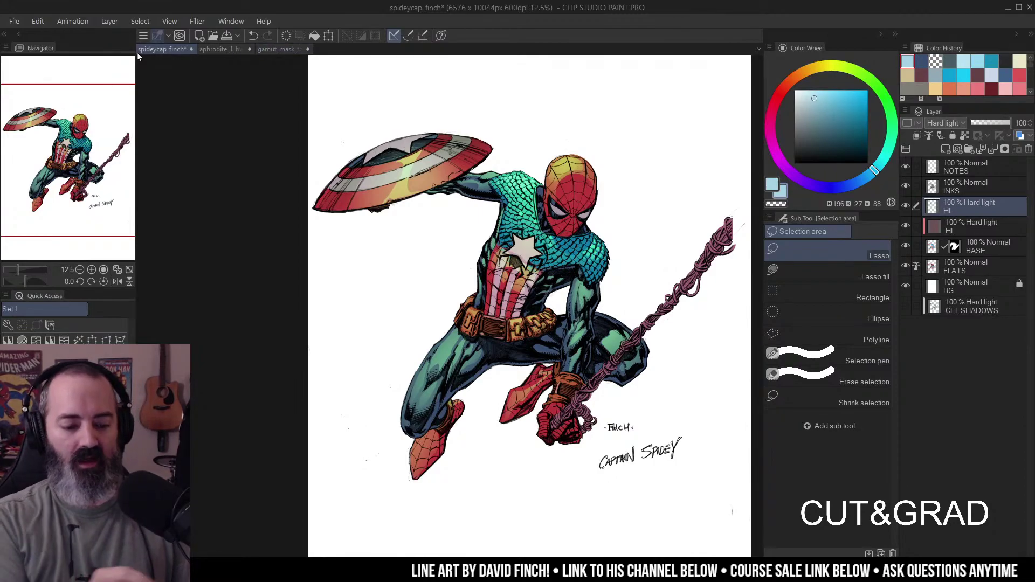
- Create a new blank illustration canvas of 7680 x 4320 px at 300 dpi with grey paper
{"action": "left_click", "coordinate": [14, 21]}
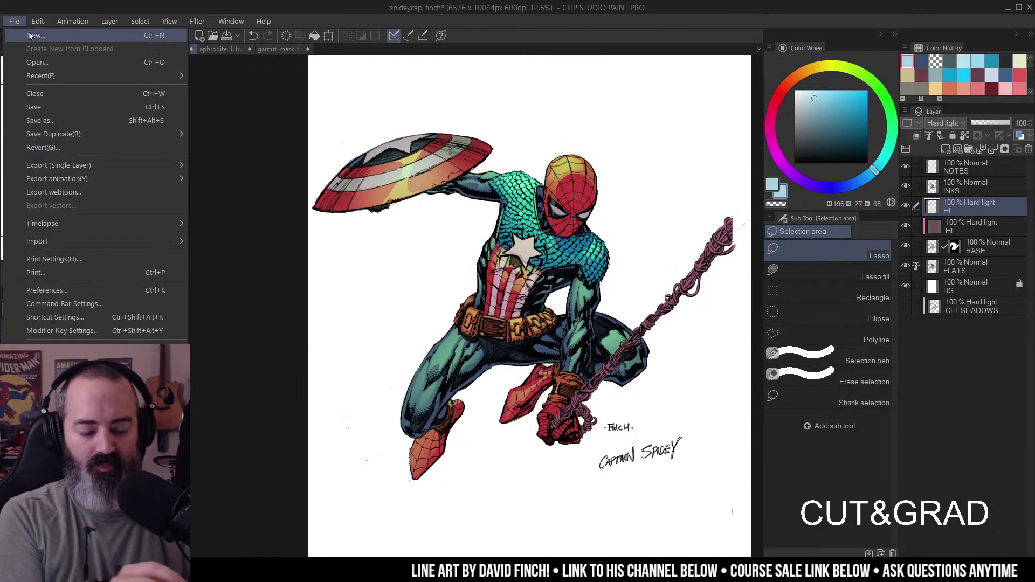
{"action": "left_click", "coordinate": [93, 36]}
{"action": "left_click", "coordinate": [600, 88]}
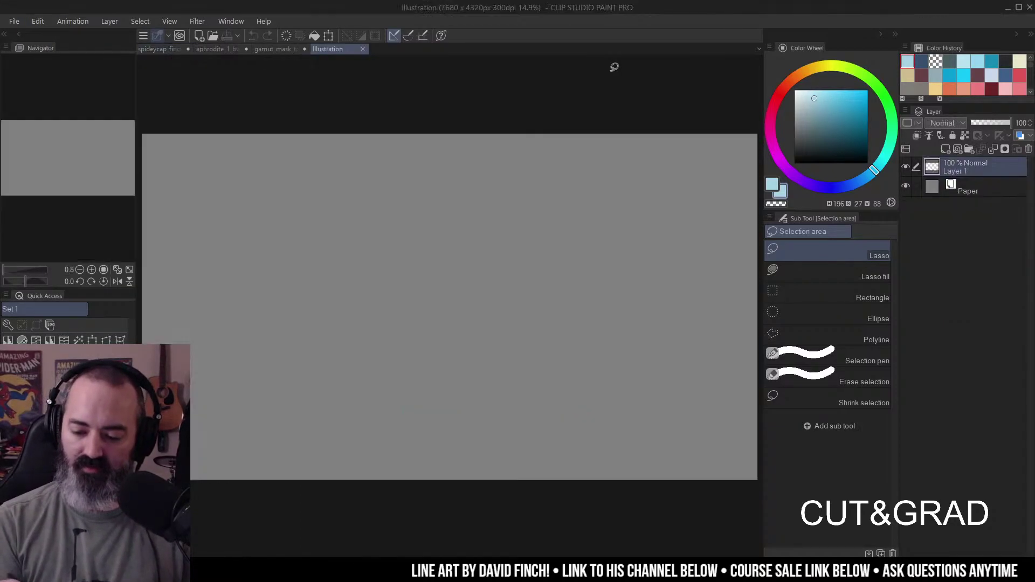
- Return to the spideycap_finch drawing, lasso the area beside the mask's eye, fill it on the lower HL layer and deselect
{"action": "left_click", "coordinate": [159, 49]}
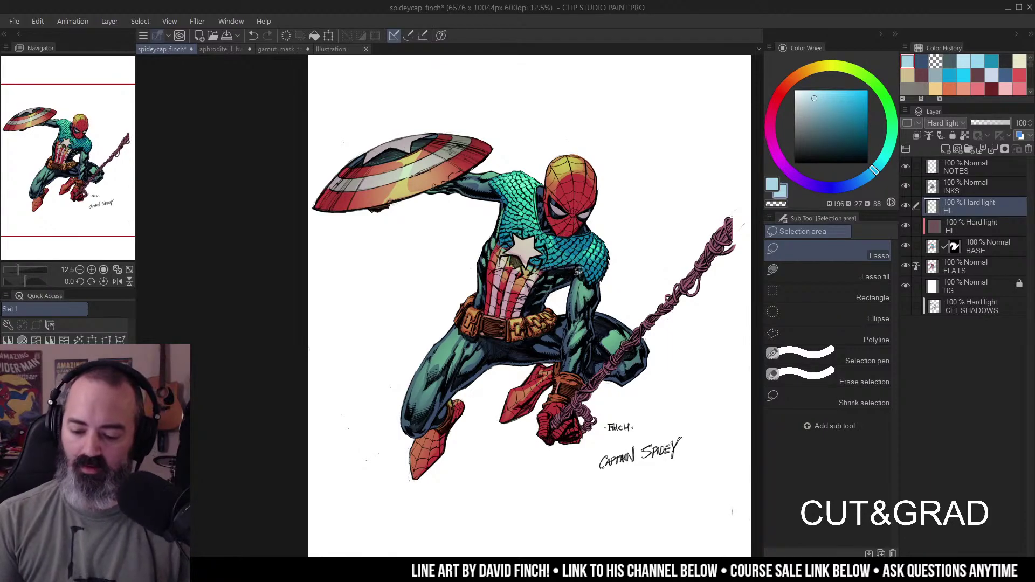
{"action": "scroll", "coordinate": [568, 223], "scroll_direction": "up", "scroll_amount": 3}
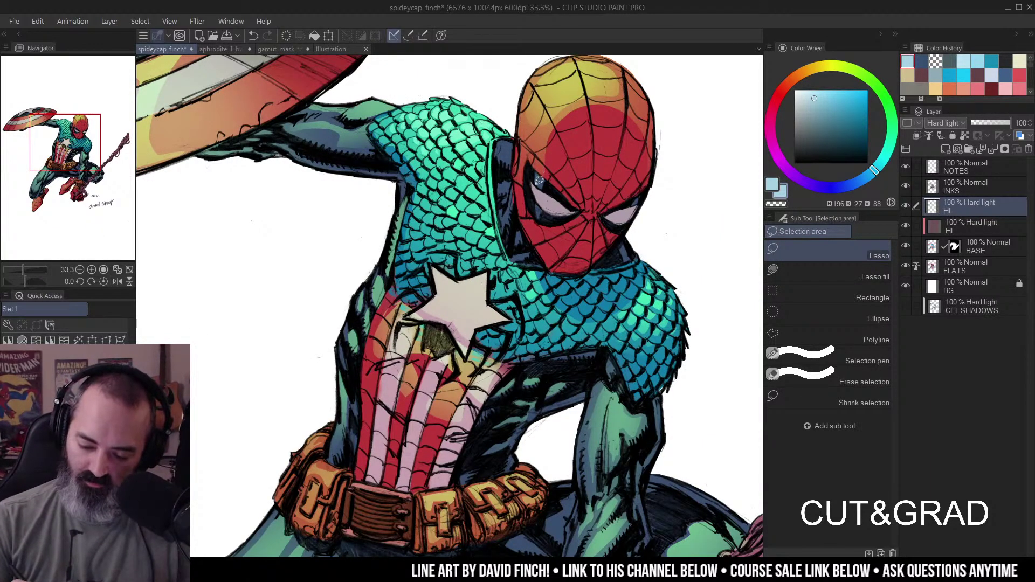
{"action": "key", "text": "ctrl+a"}
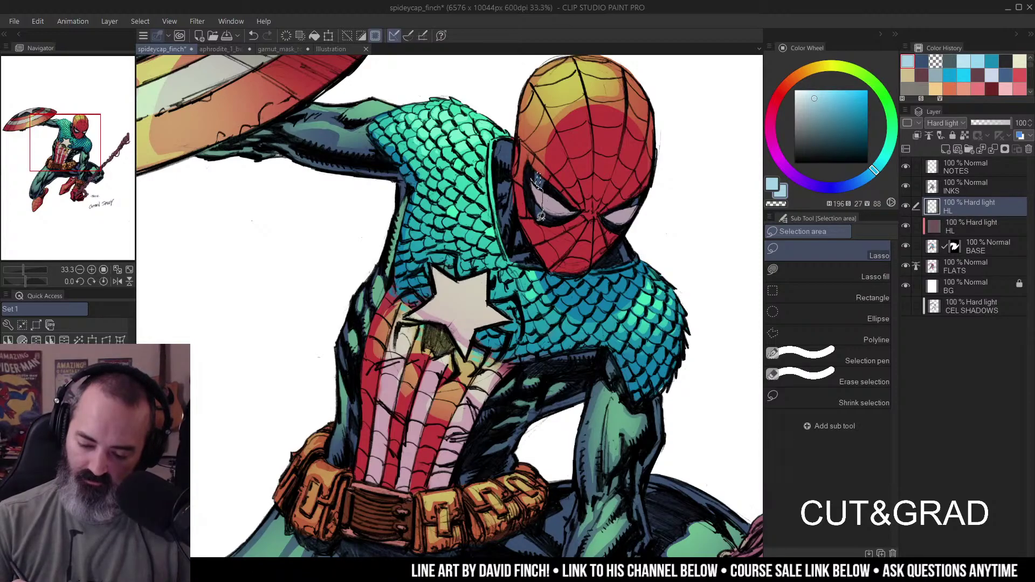
{"action": "mouse_move", "coordinate": [537, 167]}
{"action": "left_mouse_down"}
{"action": "mouse_move", "coordinate": [537, 182]}
{"action": "mouse_move", "coordinate": [533, 158]}
{"action": "left_mouse_up"}
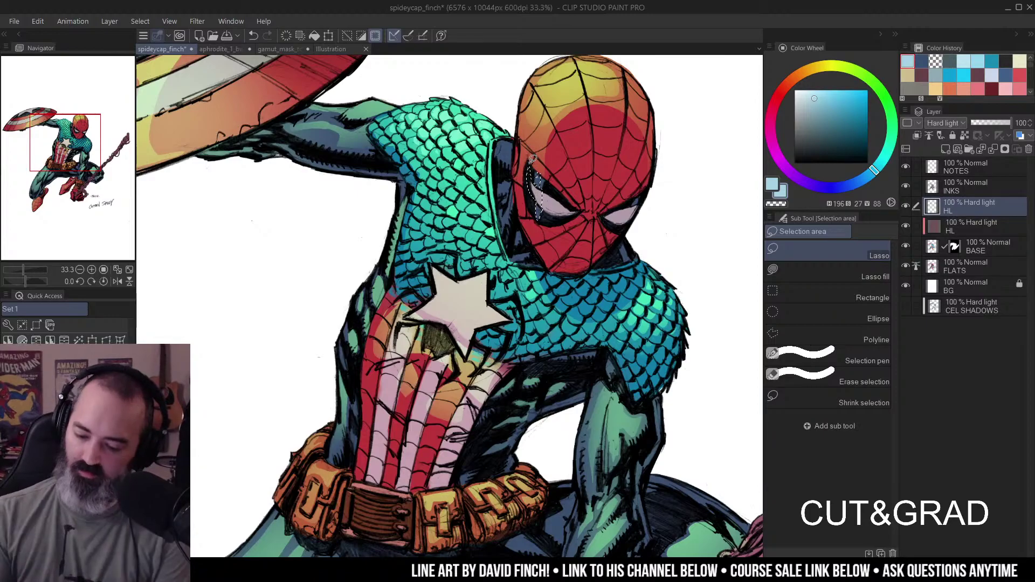
{"action": "left_click", "coordinate": [933, 219]}
{"action": "key", "text": "alt+BackSpace"}
{"action": "key", "text": "ctrl+d"}
{"action": "left_click", "coordinate": [709, 141], "text": "alt"}
{"action": "left_click_drag", "start_coordinate": [647, 188], "coordinate": [605, 186]}
{"action": "left_click", "coordinate": [630, 200], "text": "alt"}
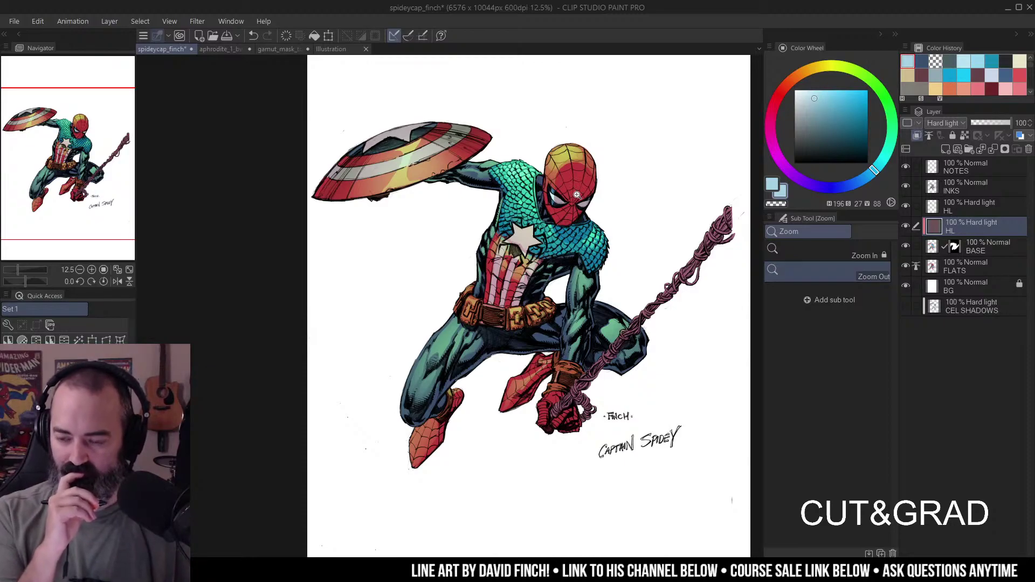
- Switch to the blank illustration canvas and set the painting colour to white
{"action": "left_click", "coordinate": [331, 49]}
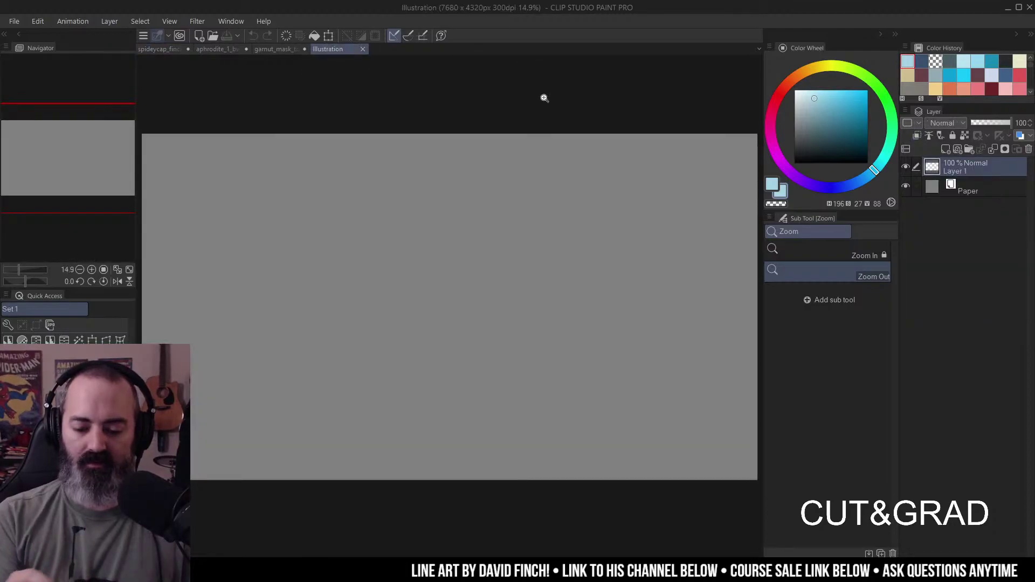
{"action": "left_click", "coordinate": [478, 192]}
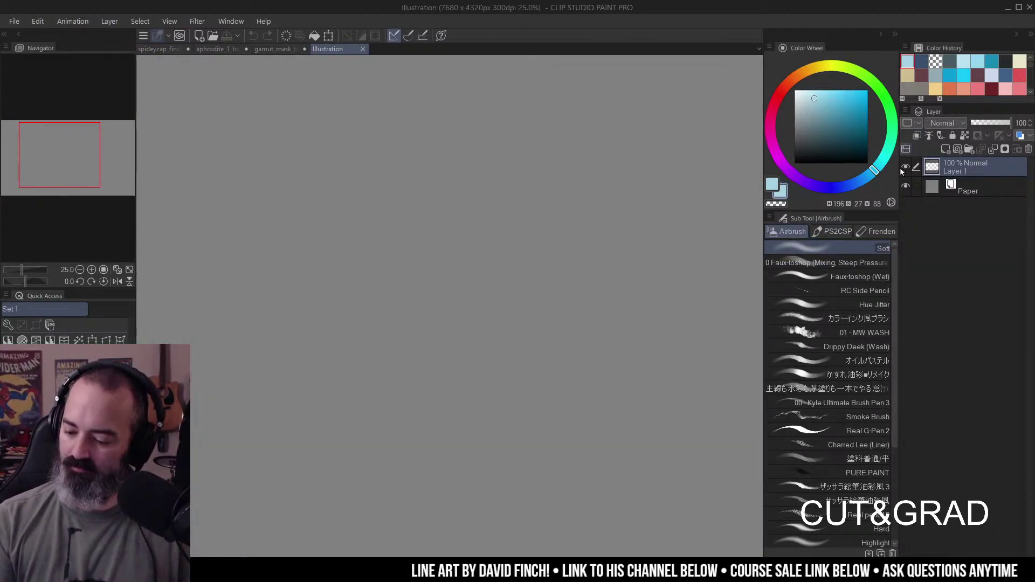
{"action": "key", "text": "p"}
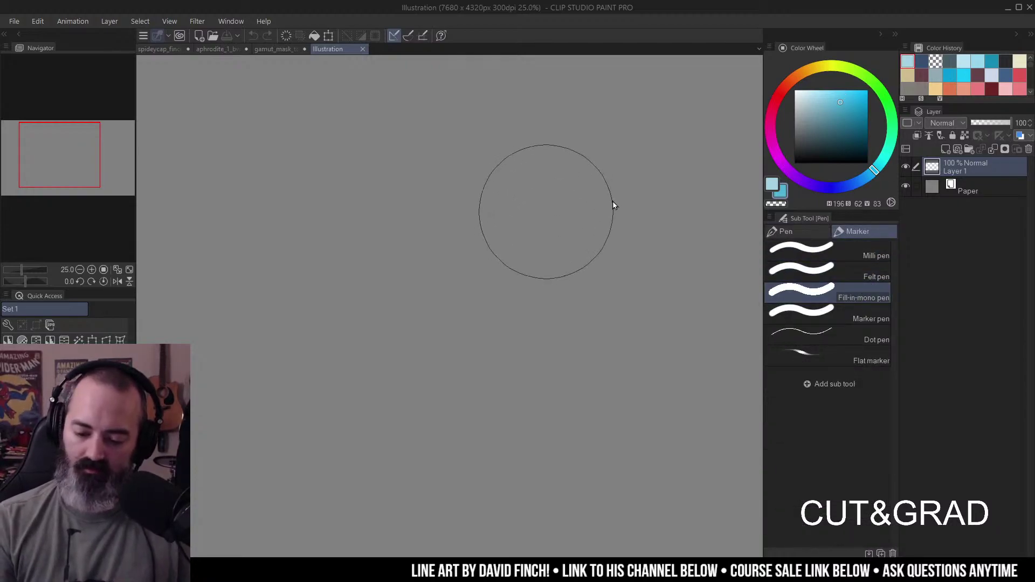
{"action": "key", "text": "p"}
{"action": "left_click_drag", "start_coordinate": [501, 224], "coordinate": [596, 223], "text": "ctrl+alt"}
{"action": "left_click", "coordinate": [497, 248]}
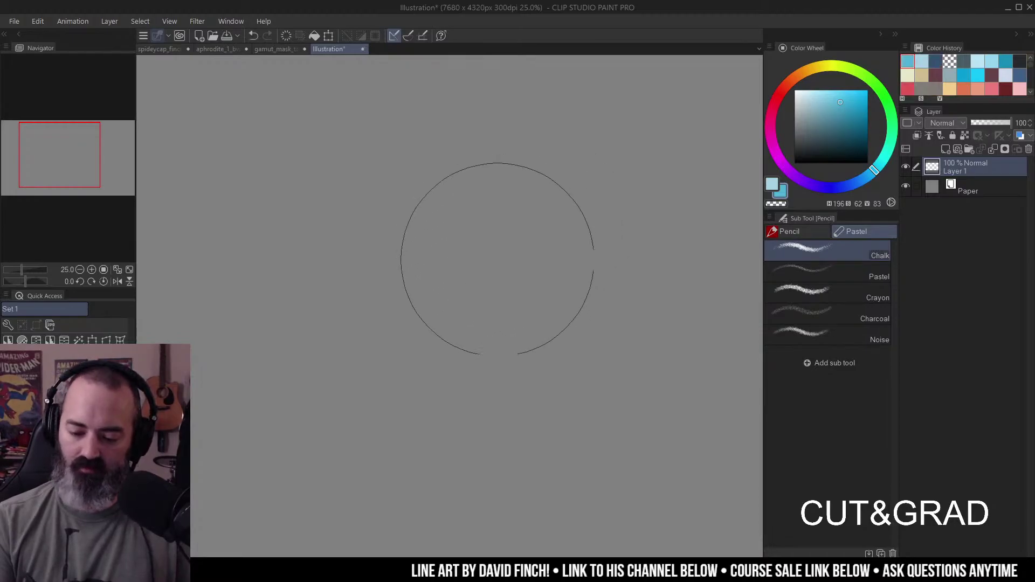
{"action": "left_click", "coordinate": [801, 95]}
{"action": "left_click_drag", "start_coordinate": [798, 91], "coordinate": [795, 89]}
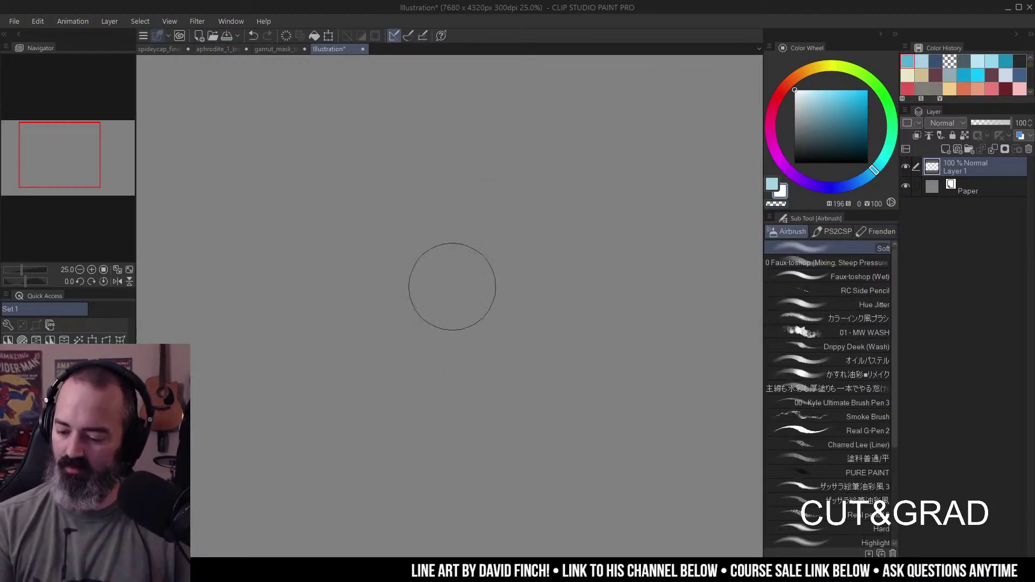
{"action": "key", "text": "b"}
{"action": "key", "text": "p"}
{"action": "key", "text": "p"}
{"action": "left_click_drag", "start_coordinate": [497, 292], "coordinate": [482, 291], "text": "ctrl+alt"}
{"action": "key", "text": "b"}
{"action": "key", "text": "p"}
{"action": "left_click", "coordinate": [481, 245]}
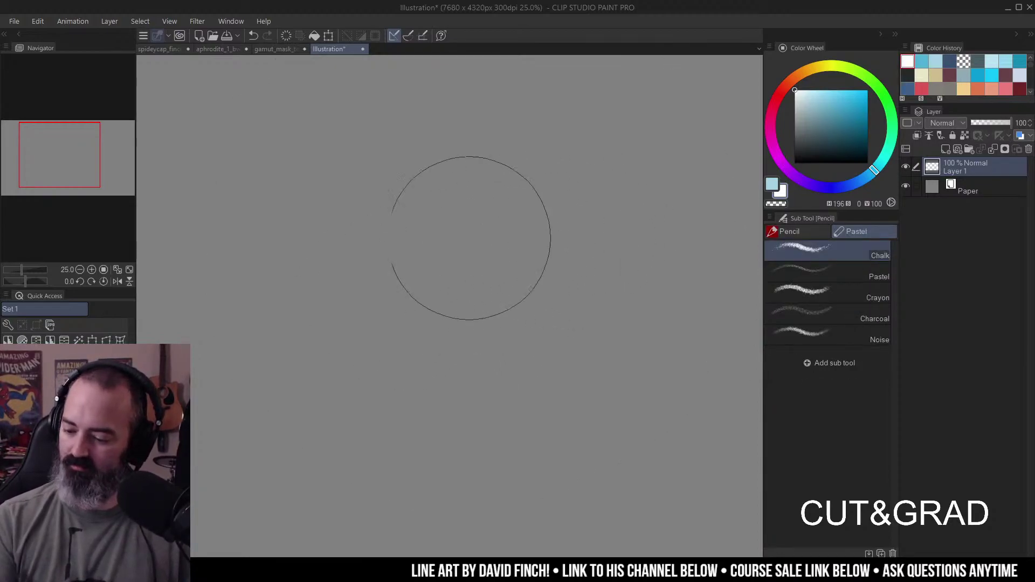
{"action": "left_click_drag", "start_coordinate": [453, 250], "coordinate": [490, 252]}
{"action": "key", "text": "ctrl+z"}
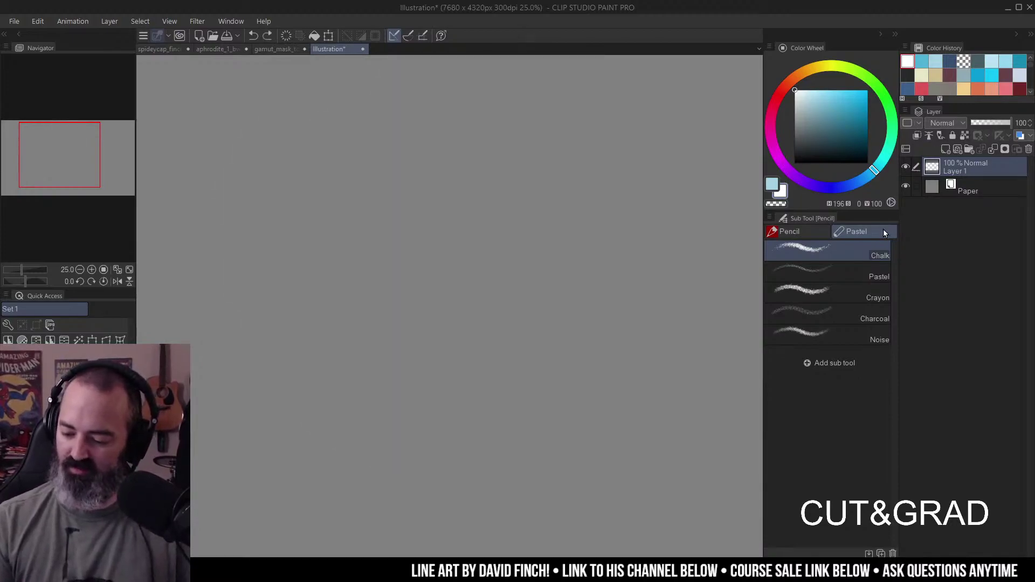
{"action": "key", "text": "p"}
{"action": "left_click", "coordinate": [498, 231]}
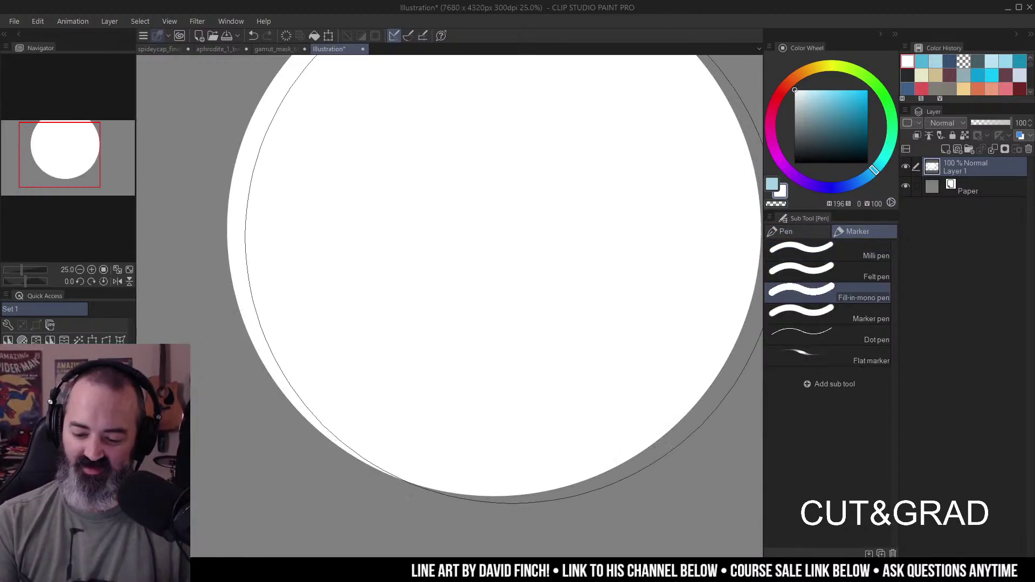
{"action": "key", "text": "ctrl+minus"}
{"action": "left_click", "coordinate": [589, 242]}
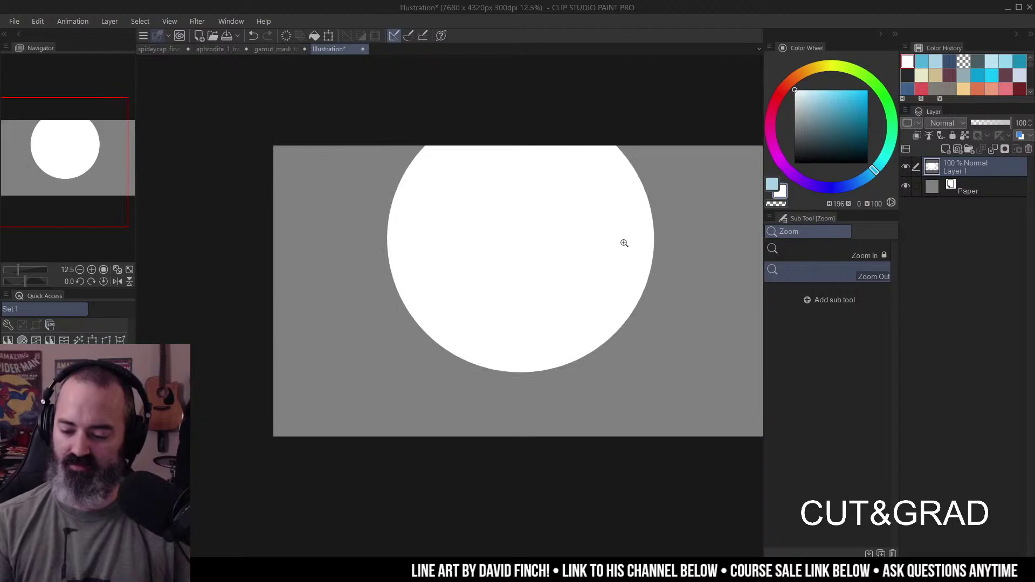
{"action": "key", "text": "ctrl+z"}
- Reduce the Fill-in-mono pen's size and stamp one solid white circle near the middle of the grey canvas
{"action": "key", "text": "p"}
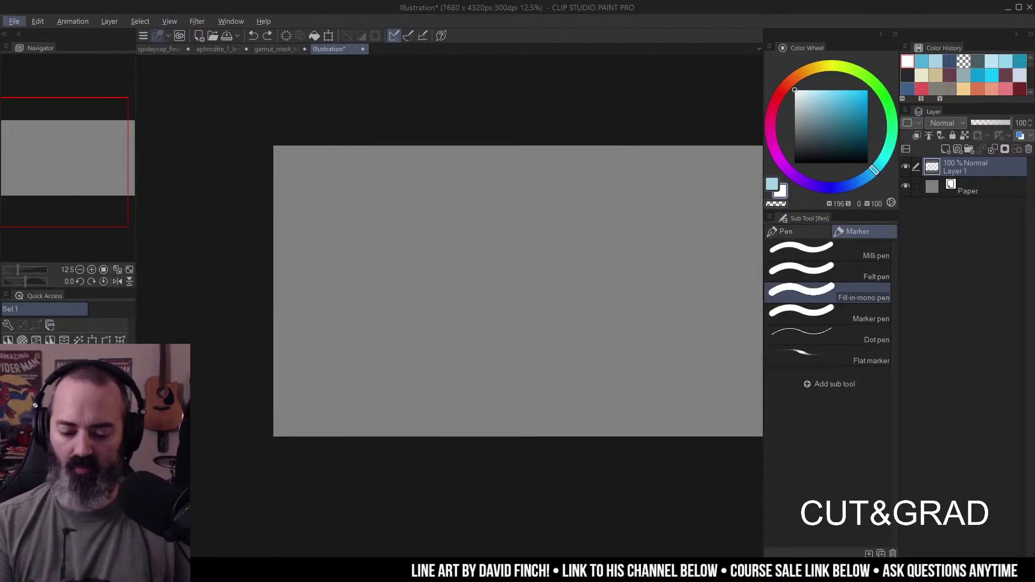
{"action": "left_click_drag", "start_coordinate": [449, 305], "coordinate": [515, 307]}
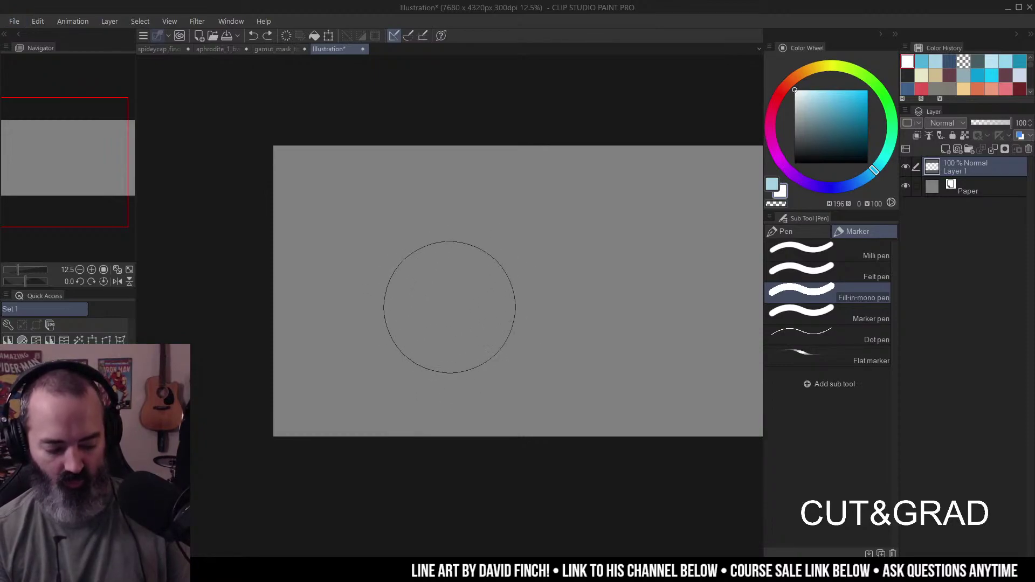
{"action": "left_click", "coordinate": [530, 282]}
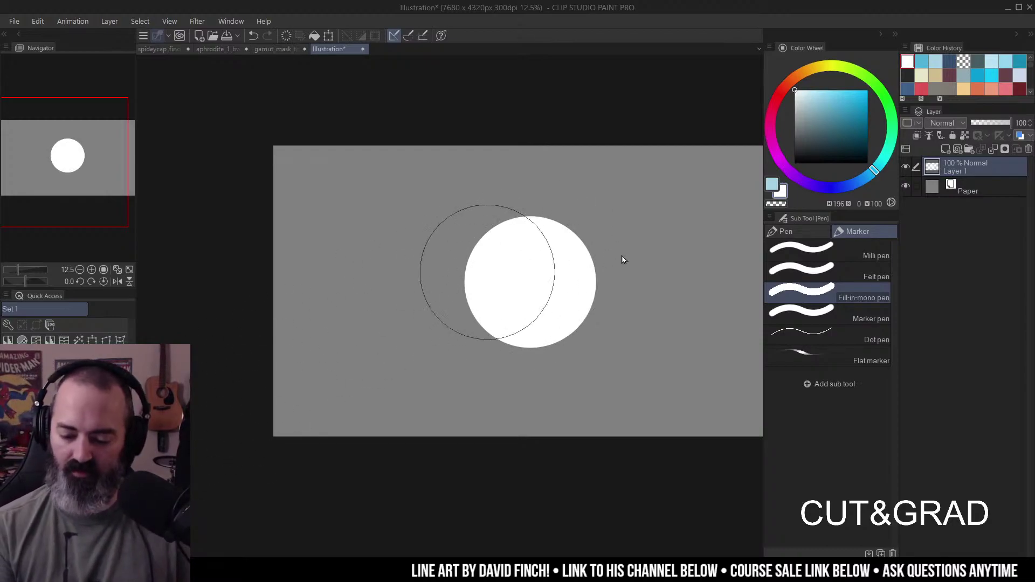
{"action": "key", "text": "b"}
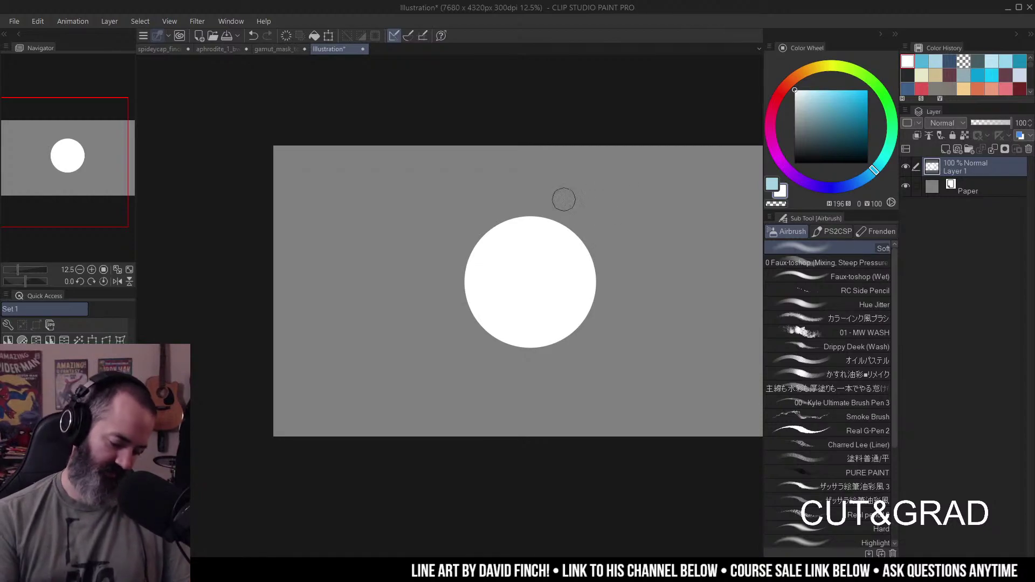
{"action": "mouse_move", "coordinate": [561, 249]}
{"action": "left_mouse_down"}
{"action": "mouse_move", "coordinate": [582, 259]}
{"action": "mouse_move", "coordinate": [647, 252]}
{"action": "mouse_move", "coordinate": [648, 231]}
{"action": "mouse_move", "coordinate": [636, 244]}
{"action": "mouse_move", "coordinate": [558, 253]}
{"action": "mouse_move", "coordinate": [599, 247]}
{"action": "mouse_move", "coordinate": [574, 232]}
{"action": "mouse_move", "coordinate": [617, 231]}
{"action": "left_mouse_up"}
{"action": "key", "text": "ctrl+z"}
- Add a new layer above the white circle and clip it to the circle's layer
{"action": "left_click", "coordinate": [565, 241], "text": "ctrl"}
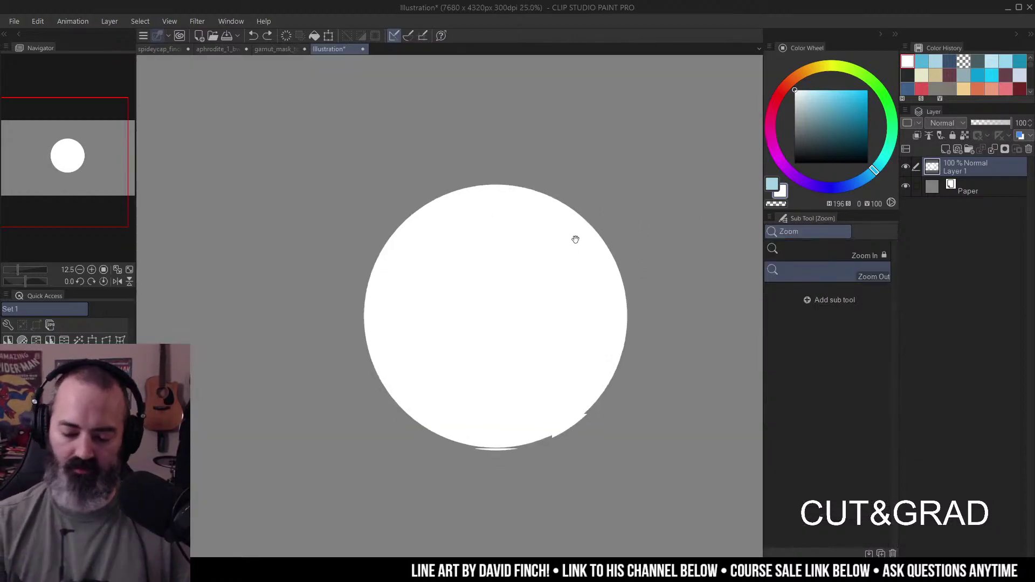
{"action": "key", "text": "m"}
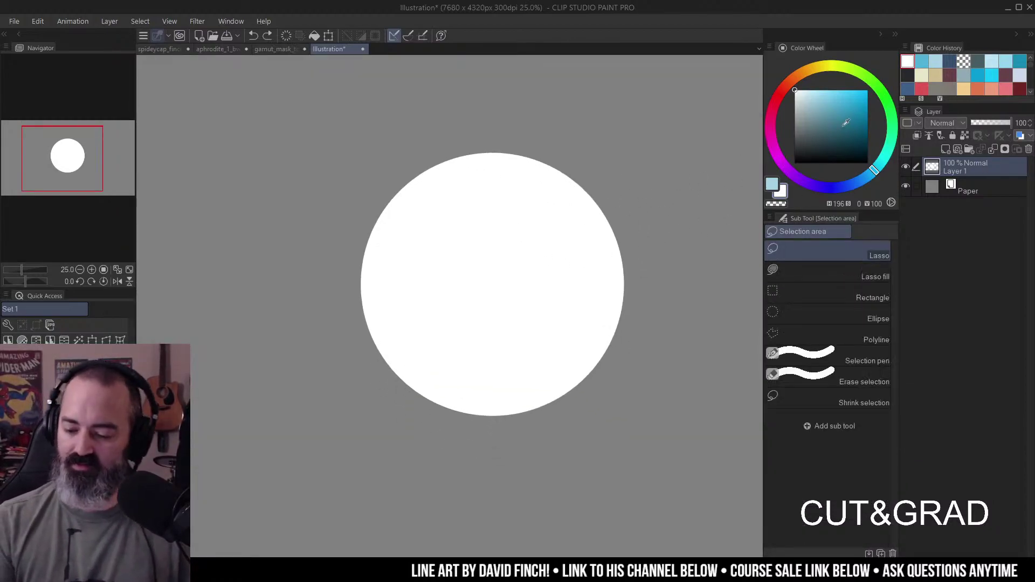
{"action": "key", "text": "w"}
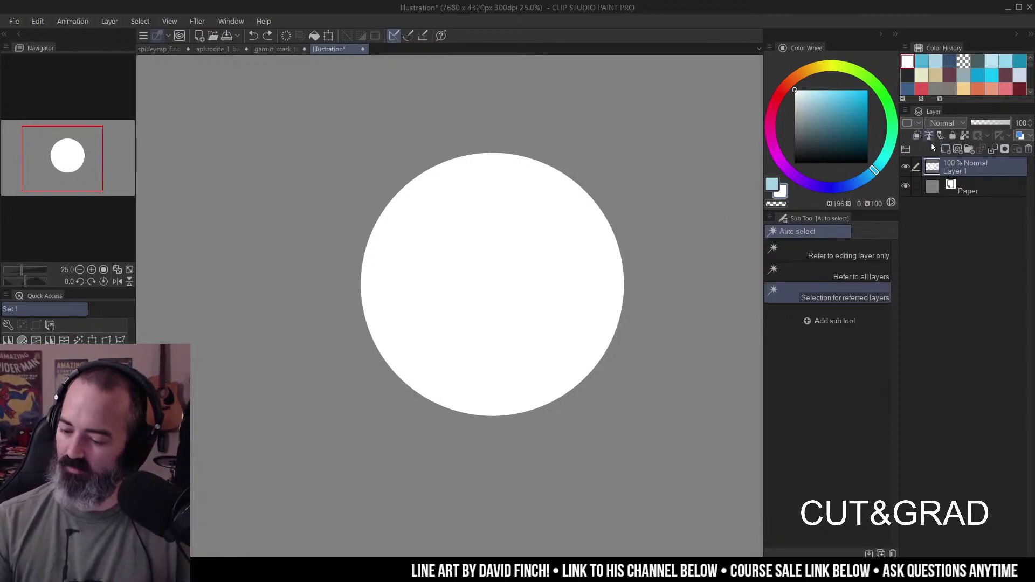
{"action": "left_click", "coordinate": [946, 149]}
- Airbrush soft dark grey shading on the clipped layer along the circle's lower and right edges to form a sphere
{"action": "left_click_drag", "start_coordinate": [818, 143], "coordinate": [790, 143]}
{"action": "key", "text": "b"}
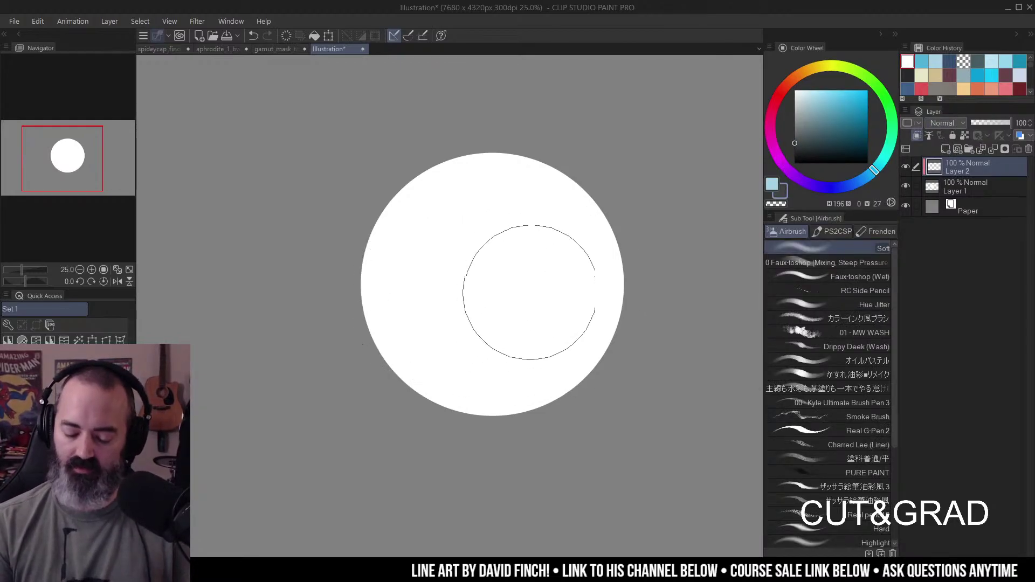
{"action": "left_click", "coordinate": [795, 143]}
{"action": "mouse_move", "coordinate": [435, 388]}
{"action": "left_mouse_down"}
{"action": "mouse_move", "coordinate": [597, 370]}
{"action": "mouse_move", "coordinate": [674, 259]}
{"action": "mouse_move", "coordinate": [374, 404]}
{"action": "mouse_move", "coordinate": [620, 341]}
{"action": "mouse_move", "coordinate": [654, 196]}
{"action": "mouse_move", "coordinate": [658, 236]}
{"action": "mouse_move", "coordinate": [381, 428]}
{"action": "mouse_move", "coordinate": [663, 292]}
{"action": "left_mouse_up"}
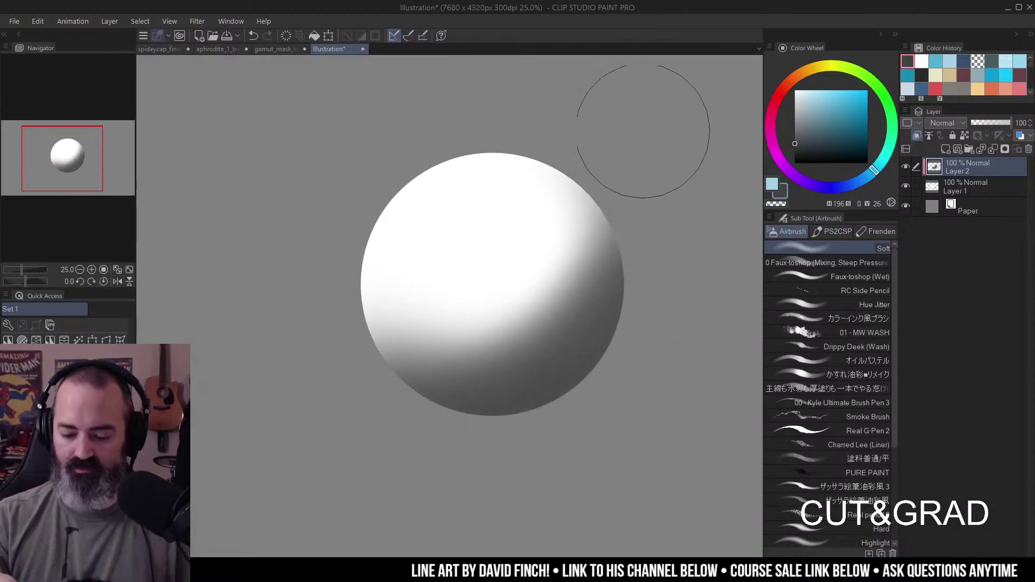
{"action": "mouse_move", "coordinate": [647, 185]}
{"action": "left_mouse_down"}
{"action": "mouse_move", "coordinate": [555, 415]}
{"action": "mouse_move", "coordinate": [644, 350]}
{"action": "mouse_move", "coordinate": [621, 124]}
{"action": "left_mouse_up"}
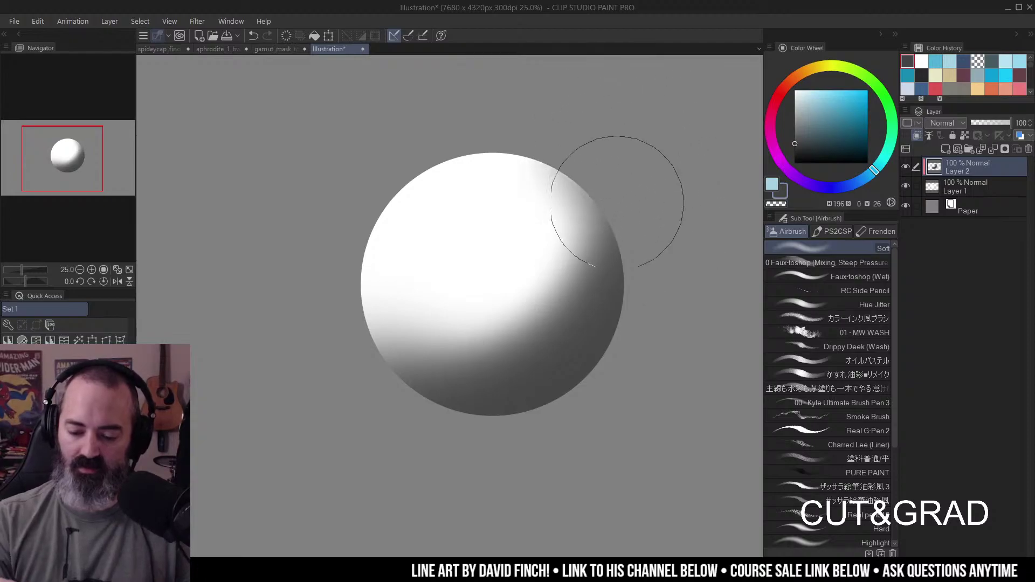
- Lower the luminosity of the base circle's layer to -32
{"action": "left_click", "coordinate": [947, 183]}
{"action": "key", "text": "ctrl+u"}
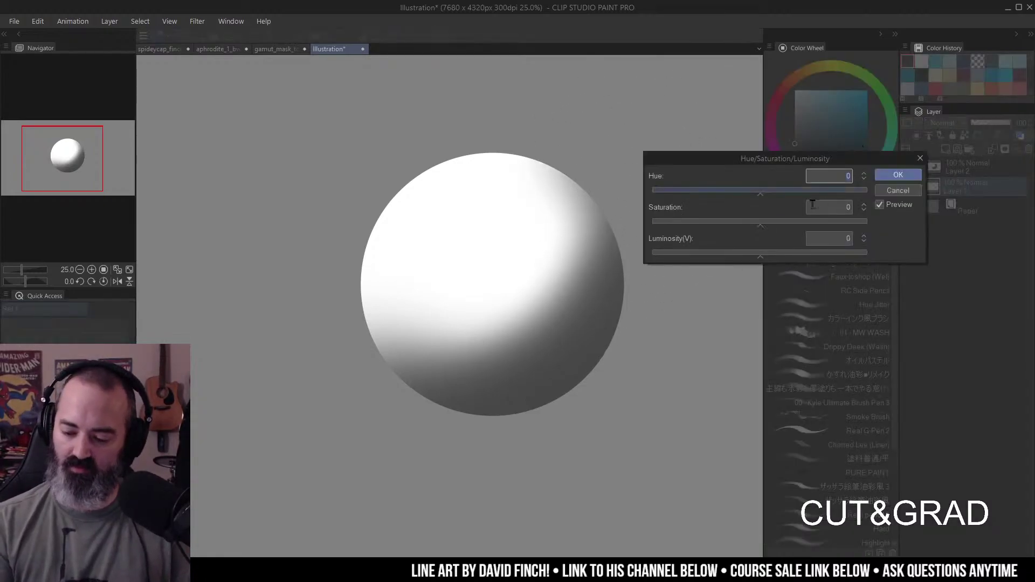
{"action": "left_click_drag", "start_coordinate": [742, 258], "coordinate": [727, 258]}
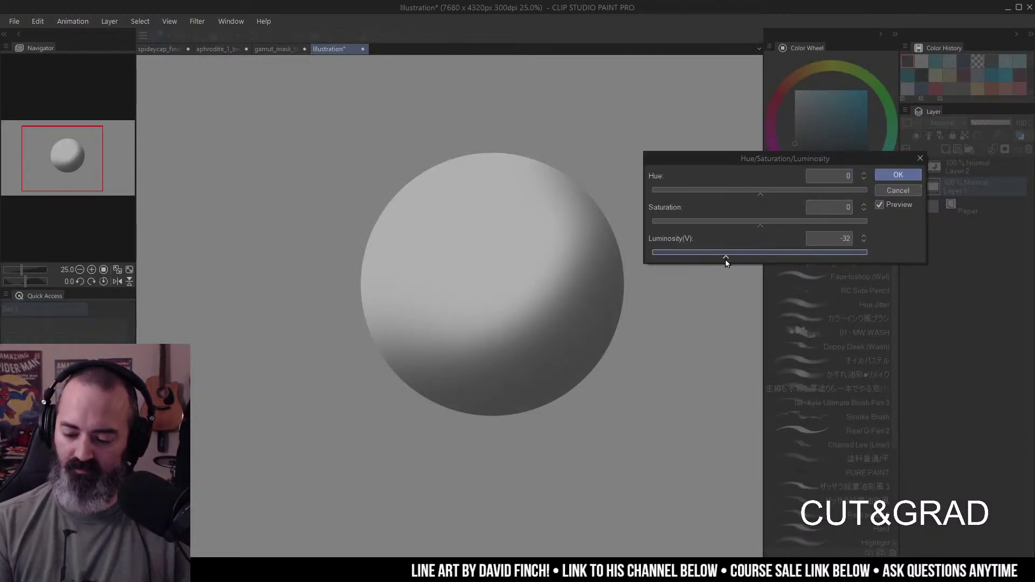
{"action": "key", "text": "Return"}
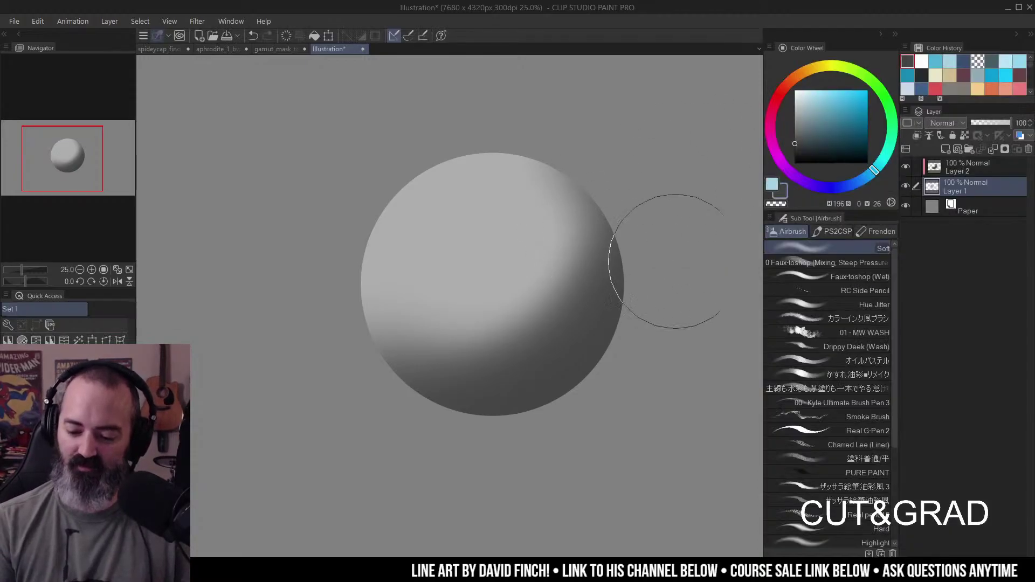
- On the clipped layer, airbrush progressively lighter greys over the sphere's lit upper-left area, and set the painting colour to white
{"action": "left_click", "coordinate": [936, 171]}
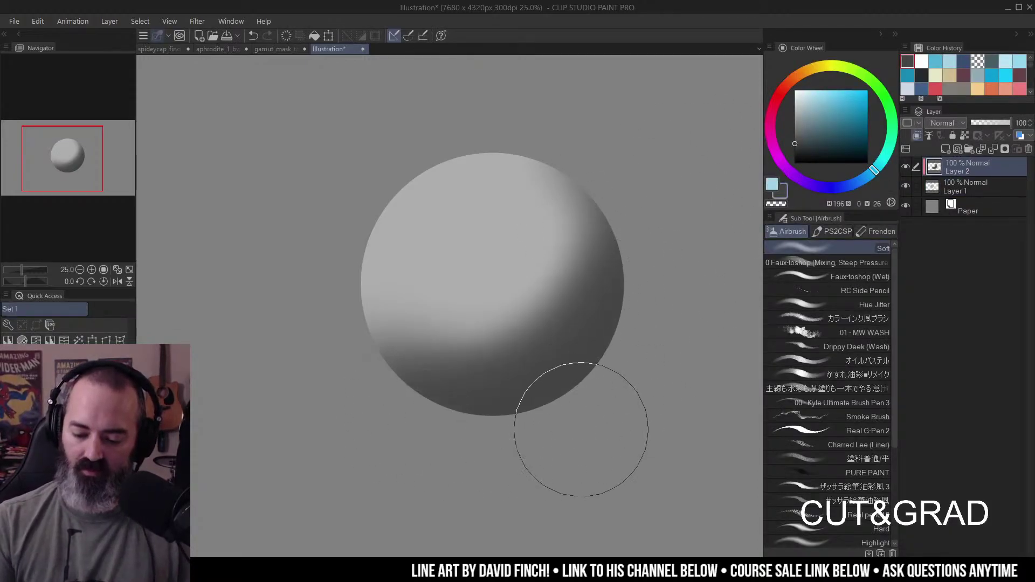
{"action": "key", "text": "bracketleft"}
{"action": "key", "text": "bracketleft"}
{"action": "key", "text": "bracketleft"}
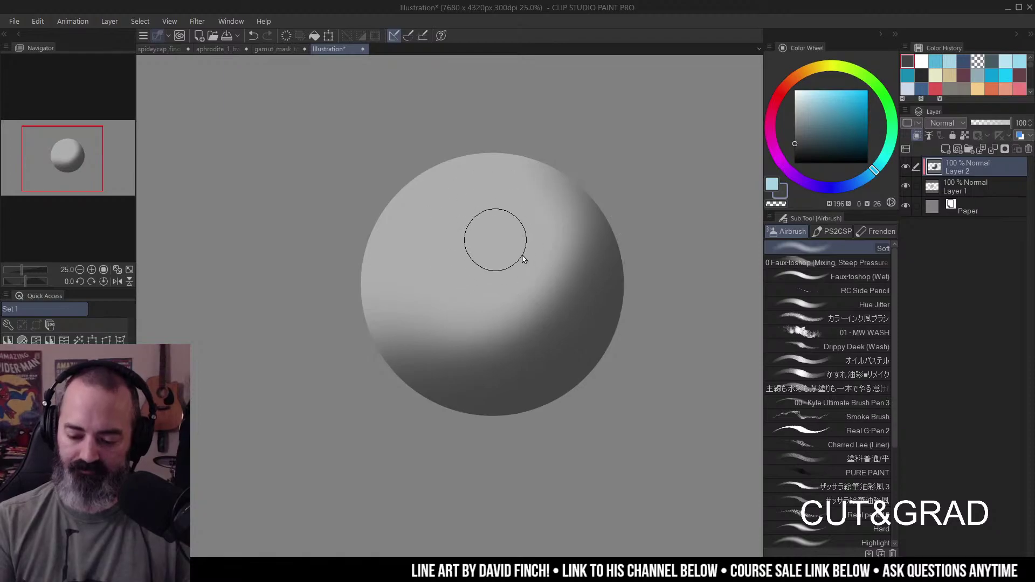
{"action": "left_click", "coordinate": [796, 108]}
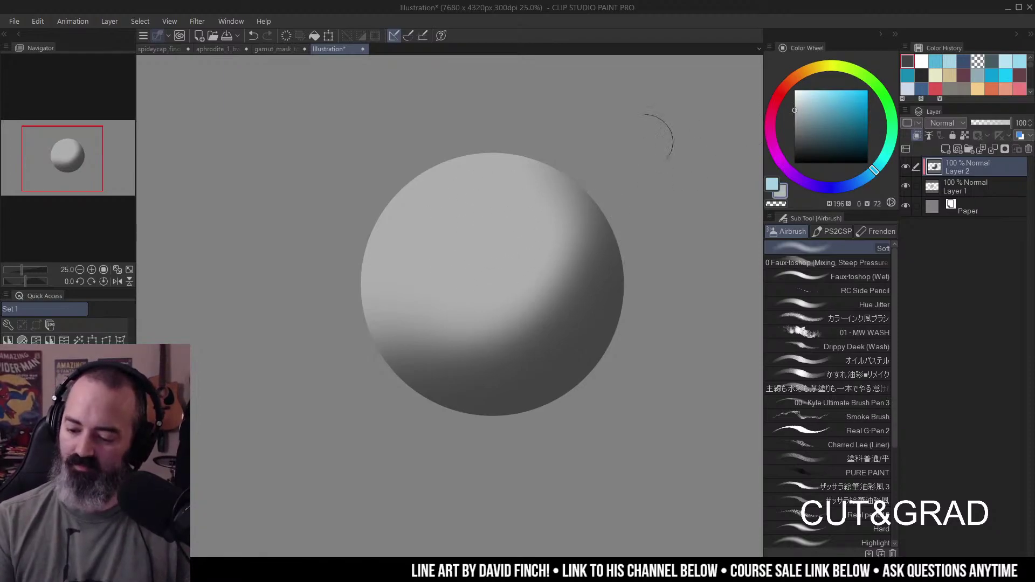
{"action": "key", "text": "bracketright"}
{"action": "key", "text": "bracketright"}
{"action": "key", "text": "bracketright"}
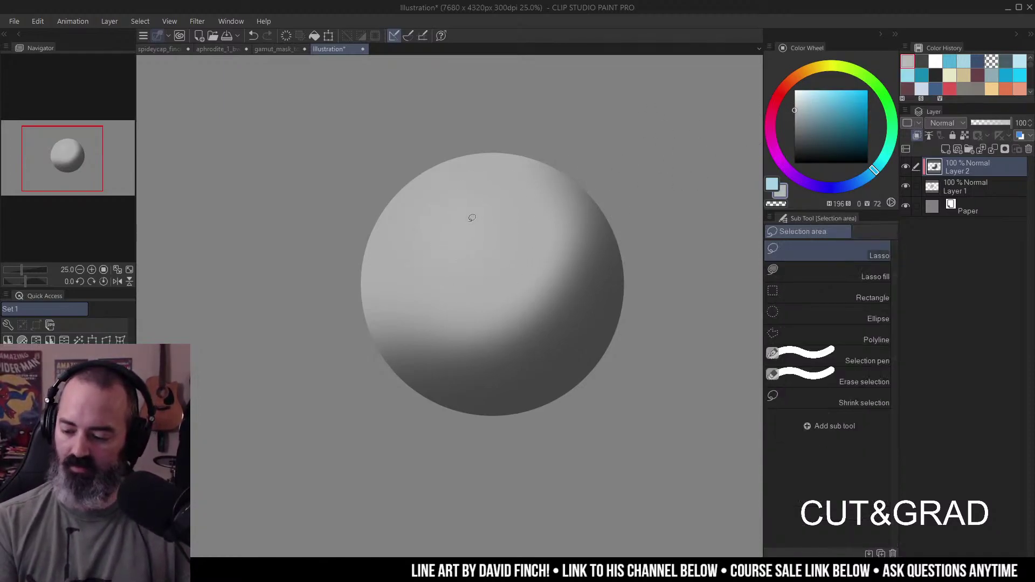
{"action": "left_click", "coordinate": [794, 105]}
{"action": "key", "text": "m"}
{"action": "key", "text": "b"}
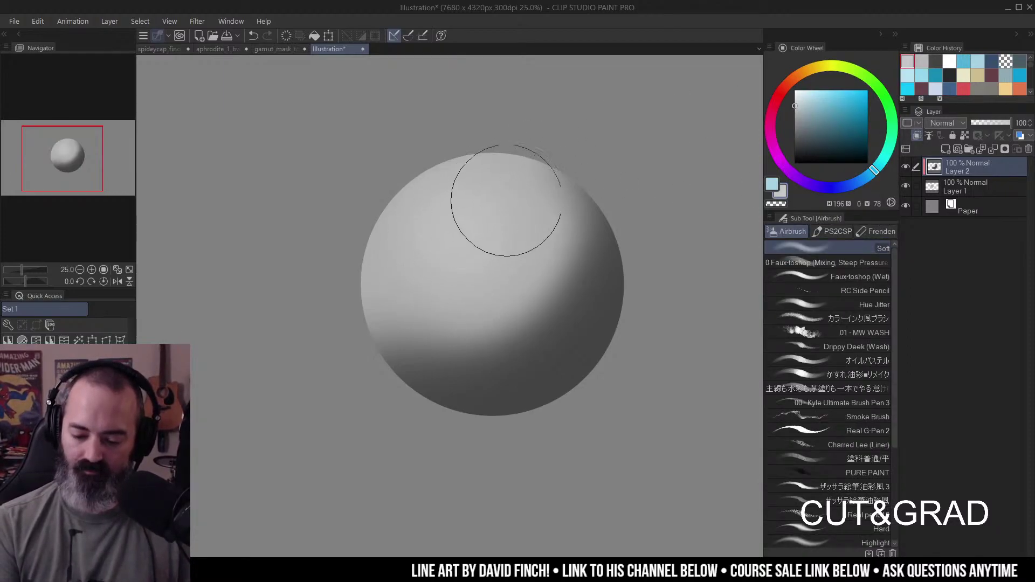
{"action": "left_click", "coordinate": [795, 90]}
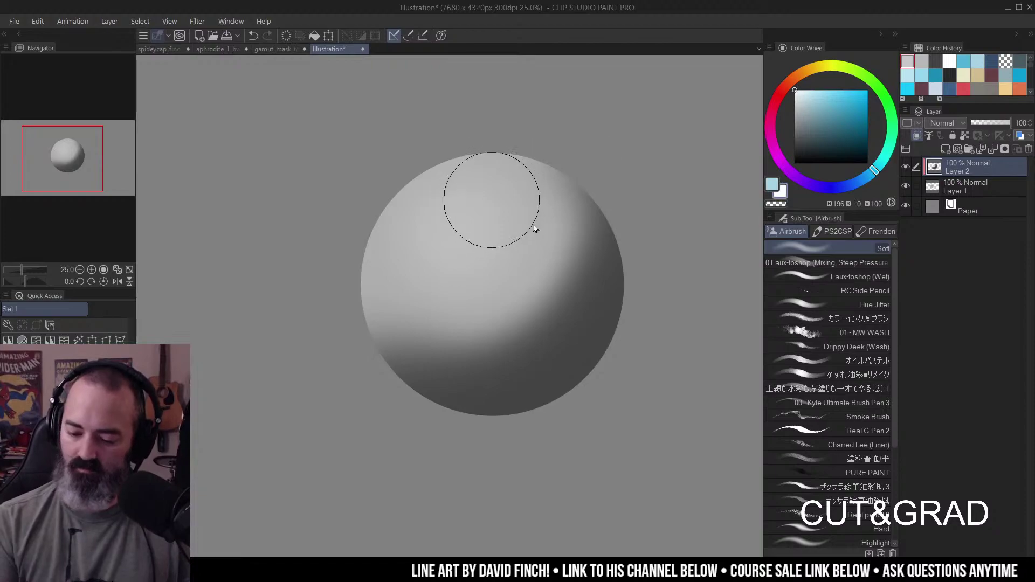
- Try airbrushing a broad white highlight over the sphere's upper-left area and undo the strokes
{"action": "left_click_drag", "start_coordinate": [473, 218], "coordinate": [473, 266]}
{"action": "key", "text": "ctrl+z"}
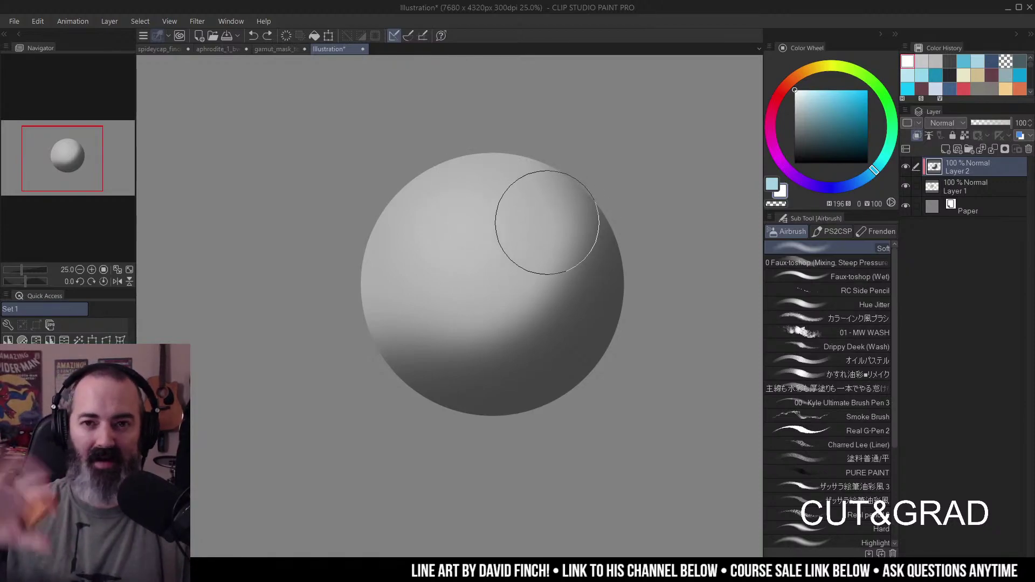
{"action": "mouse_move", "coordinate": [548, 222]}
{"action": "left_mouse_down"}
{"action": "mouse_move", "coordinate": [476, 218]}
{"action": "mouse_move", "coordinate": [451, 246]}
{"action": "mouse_move", "coordinate": [476, 222]}
{"action": "mouse_move", "coordinate": [451, 241]}
{"action": "mouse_move", "coordinate": [448, 211]}
{"action": "mouse_move", "coordinate": [464, 212]}
{"action": "mouse_move", "coordinate": [475, 193]}
{"action": "left_mouse_up"}
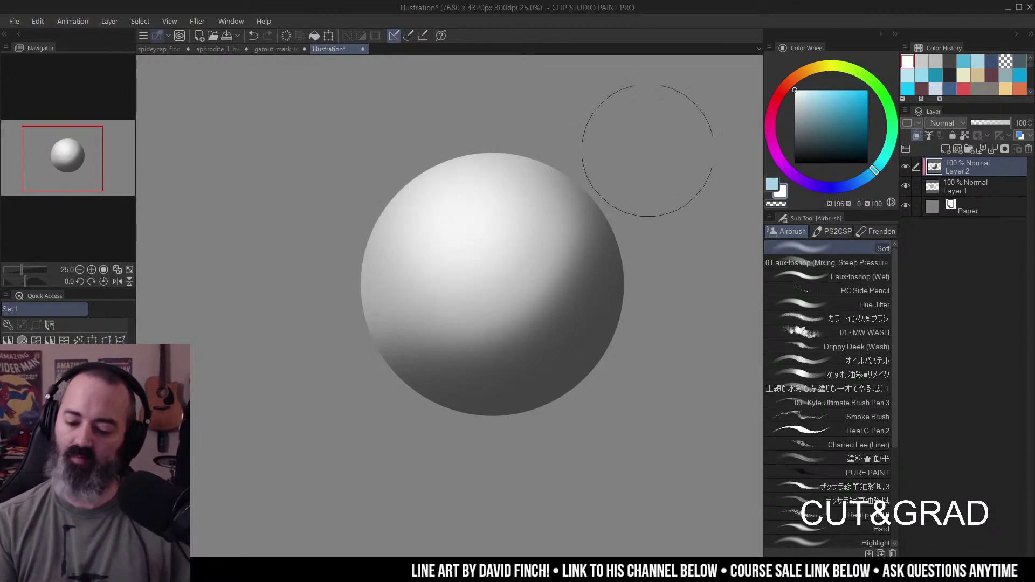
{"action": "key", "text": "ctrl+z"}
{"action": "key", "text": "ctrl+z"}
{"action": "key", "text": "ctrl+z"}
{"action": "key", "text": "ctrl+z"}
{"action": "key", "text": "ctrl+z"}
{"action": "key", "text": "ctrl+z"}
{"action": "key", "text": "ctrl+z"}
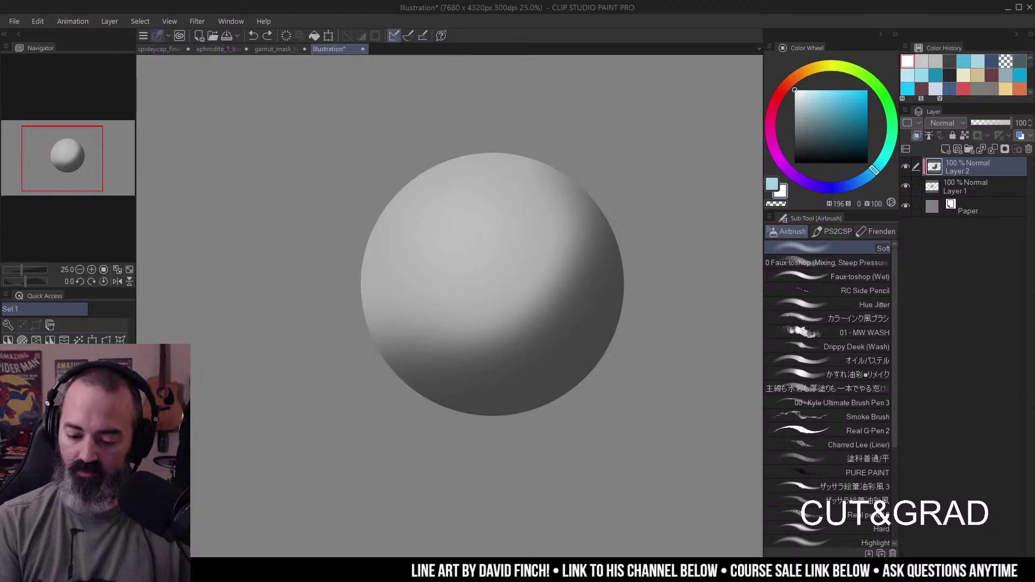
- Dab a small glowing white highlight on the sphere's upper left, and airbrush light grey reflected light along its lower-right edge
{"action": "left_click_drag", "start_coordinate": [448, 209], "coordinate": [452, 207]}
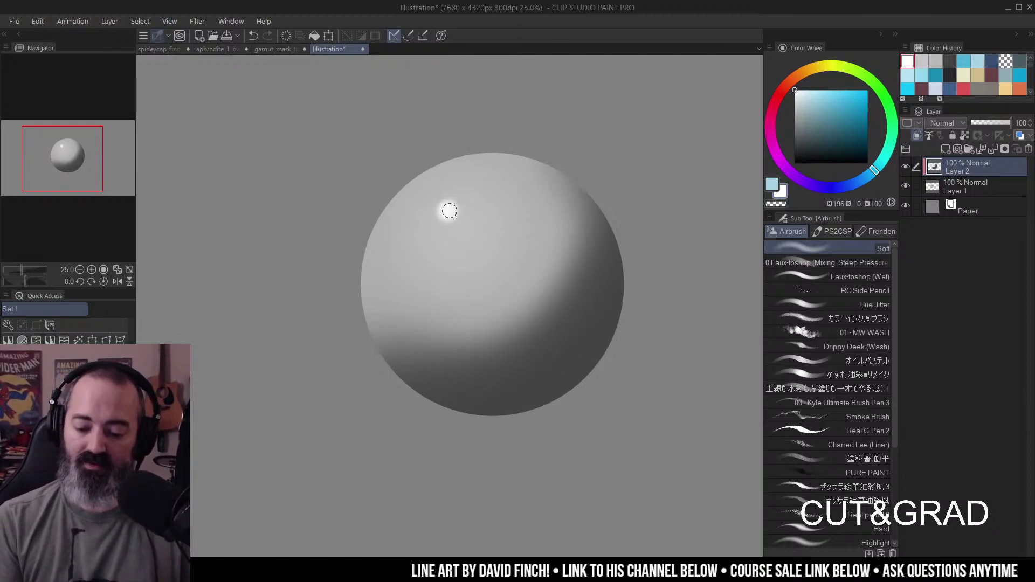
{"action": "mouse_move", "coordinate": [453, 174]}
{"action": "left_mouse_down"}
{"action": "mouse_move", "coordinate": [515, 267]}
{"action": "mouse_move", "coordinate": [524, 244]}
{"action": "left_mouse_up"}
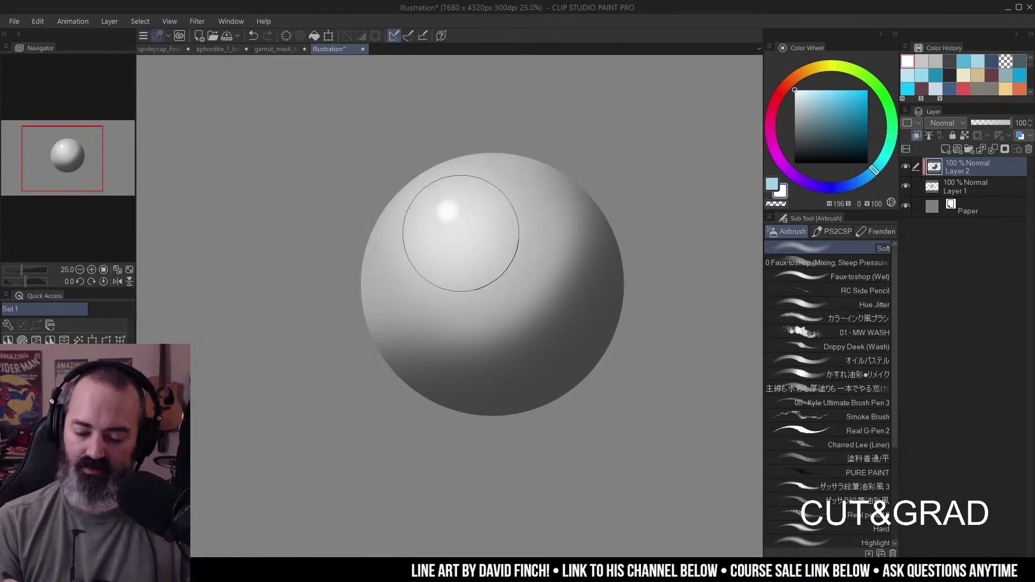
{"action": "left_click", "coordinate": [574, 220], "text": "ctrl+alt"}
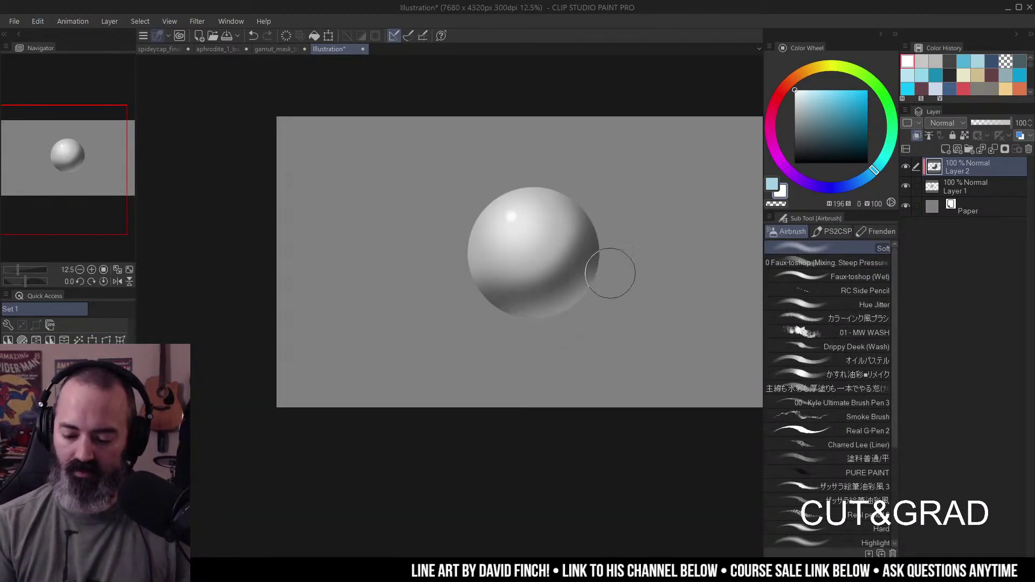
{"action": "left_click", "coordinate": [795, 105]}
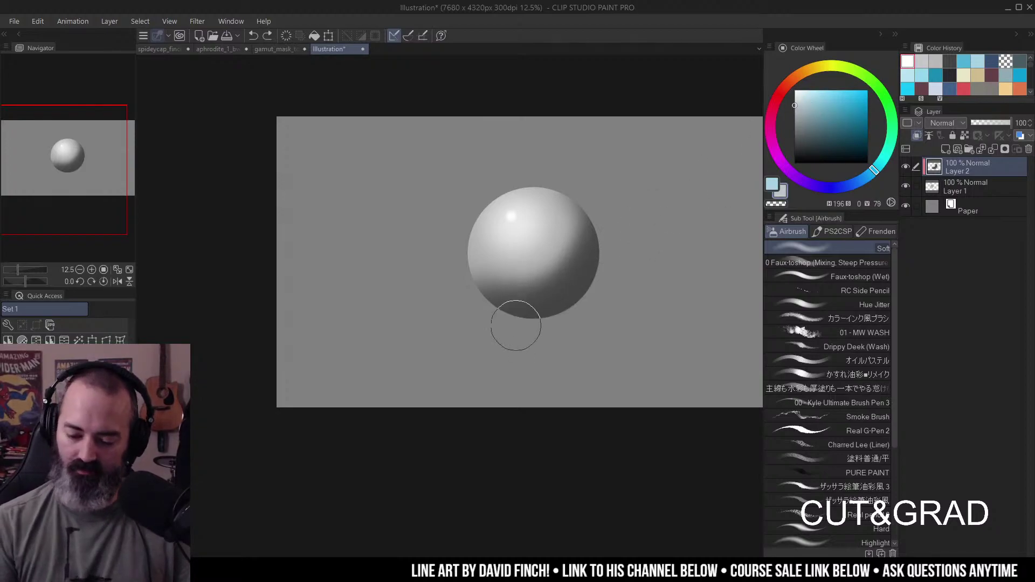
{"action": "left_click_drag", "start_coordinate": [607, 273], "coordinate": [507, 317]}
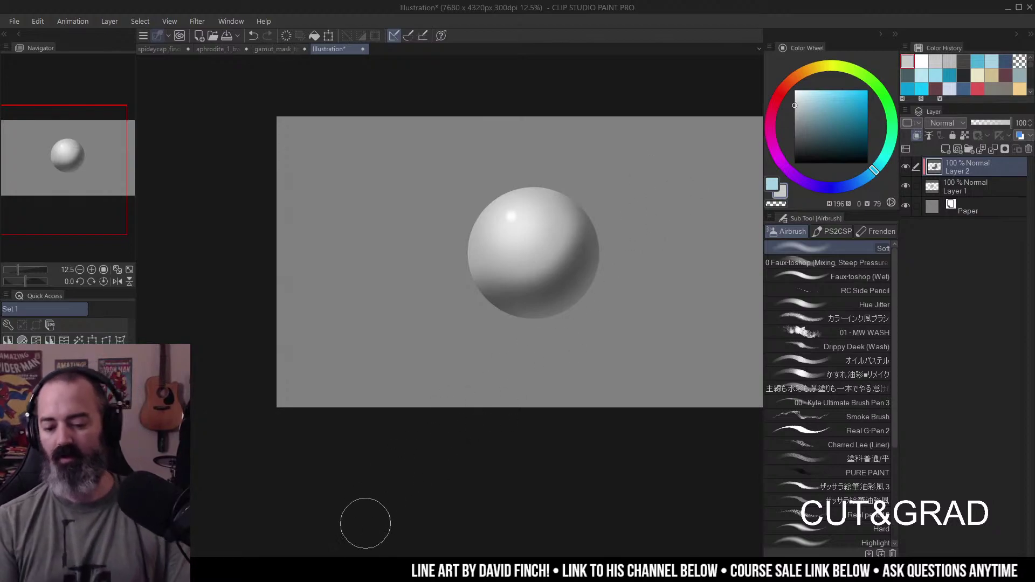
{"action": "key", "text": "m"}
{"action": "key", "text": "slash"}
{"action": "left_click", "coordinate": [575, 248]}
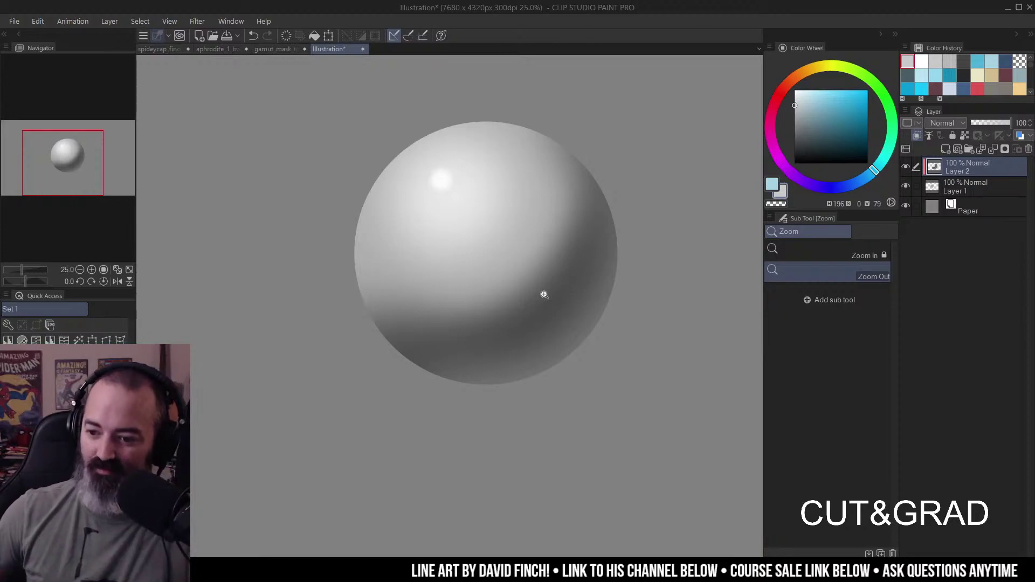
{"action": "key", "text": "m"}
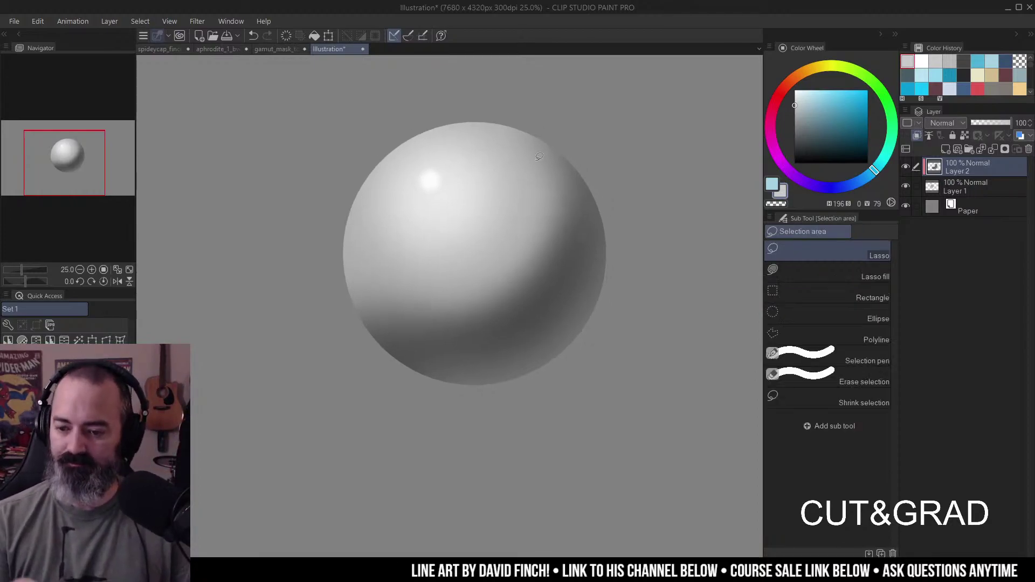
{"action": "left_click_drag", "start_coordinate": [539, 157], "coordinate": [518, 166]}
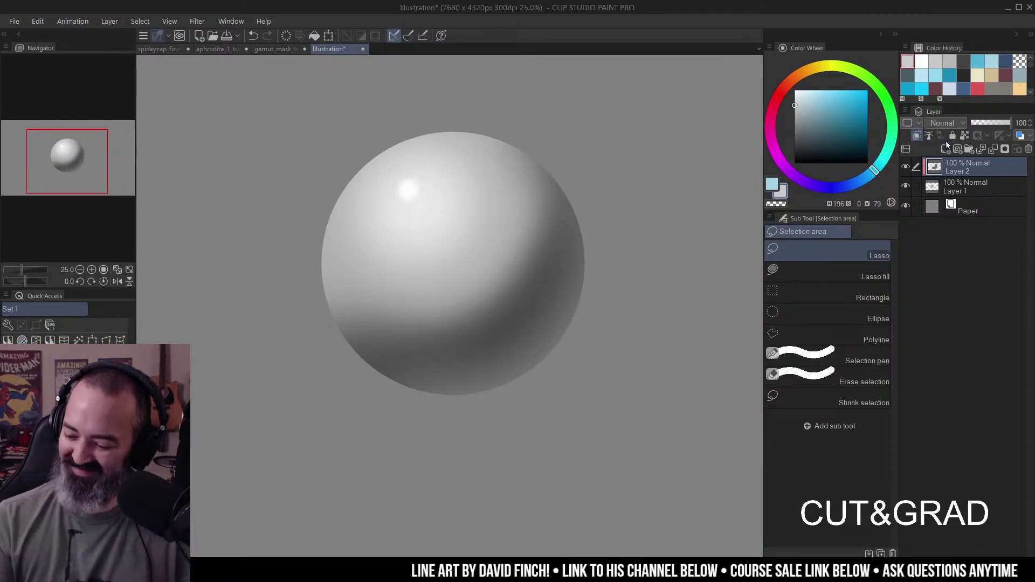
{"action": "left_click_drag", "start_coordinate": [589, 229], "coordinate": [473, 244]}
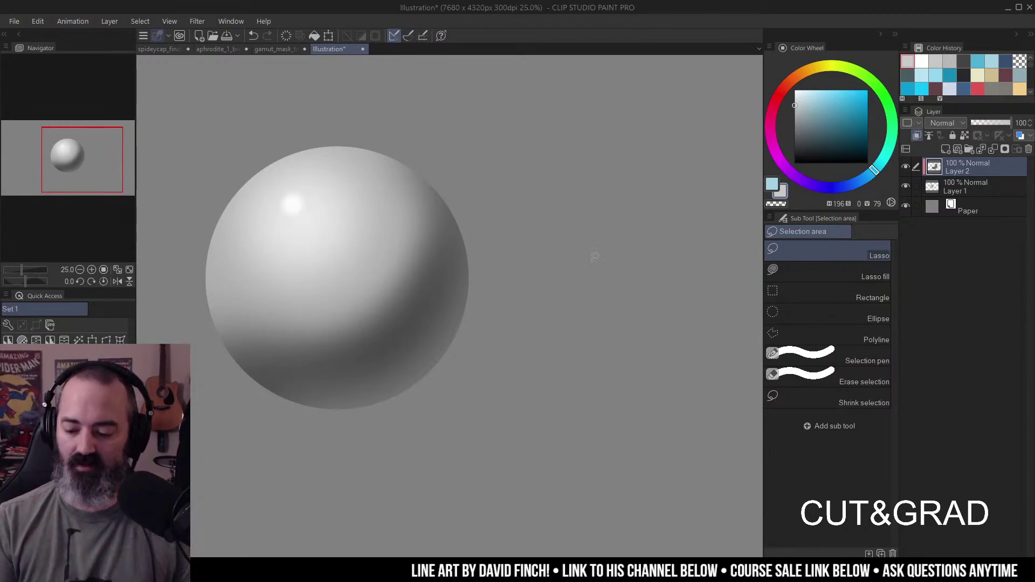
- Duplicate the base circle's layer and move the copy beside the original, on its left
{"action": "left_click", "coordinate": [934, 188]}
{"action": "scroll", "coordinate": [628, 257], "scroll_direction": "down", "scroll_amount": 2}
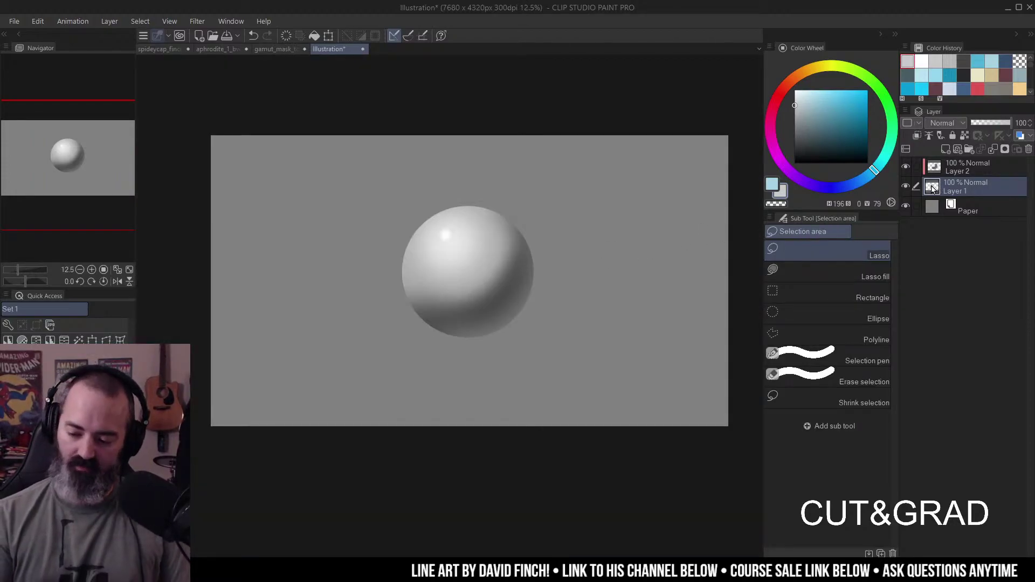
{"action": "key", "text": "ctrl+j"}
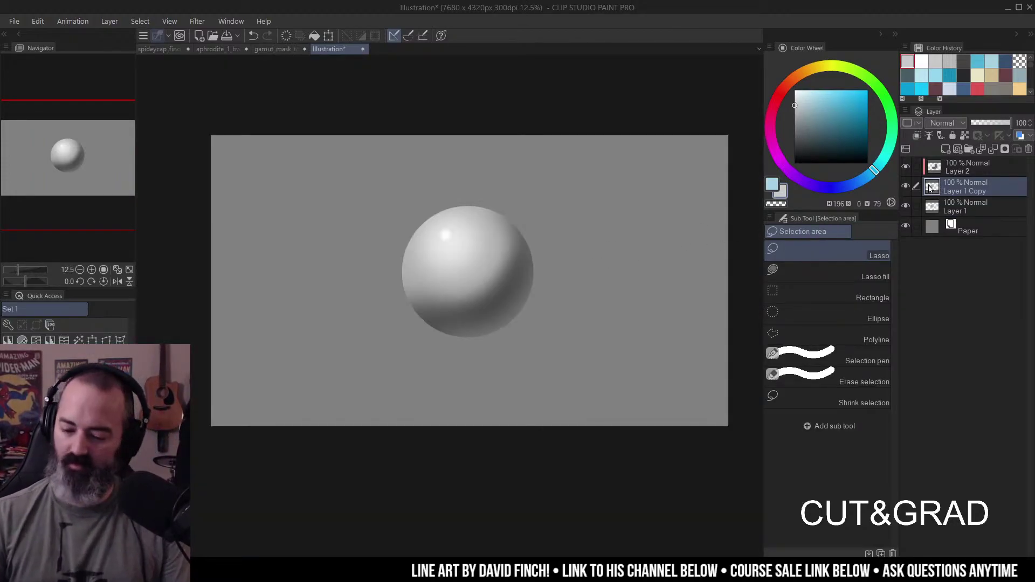
{"action": "key", "text": "ctrl+u"}
{"action": "key", "text": "Return"}
{"action": "key", "text": "ctrl+t"}
{"action": "left_click_drag", "start_coordinate": [488, 271], "coordinate": [320, 278]}
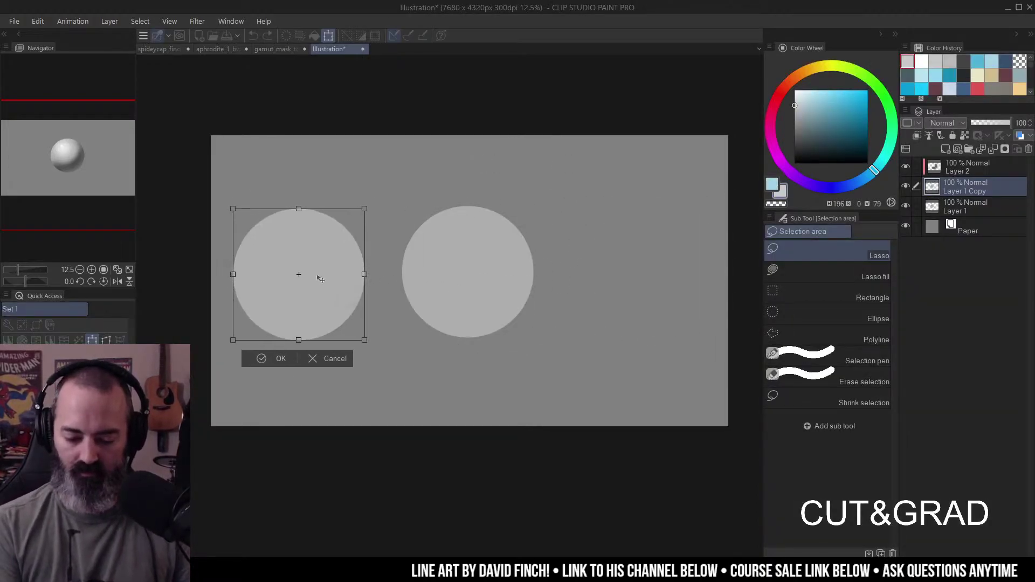
{"action": "left_click", "coordinate": [281, 359]}
- Move Layer 1 above its copy so the clipped shading layer applies to the original circle
{"action": "left_click", "coordinate": [438, 265]}
{"action": "left_click_drag", "start_coordinate": [437, 266], "coordinate": [608, 245]}
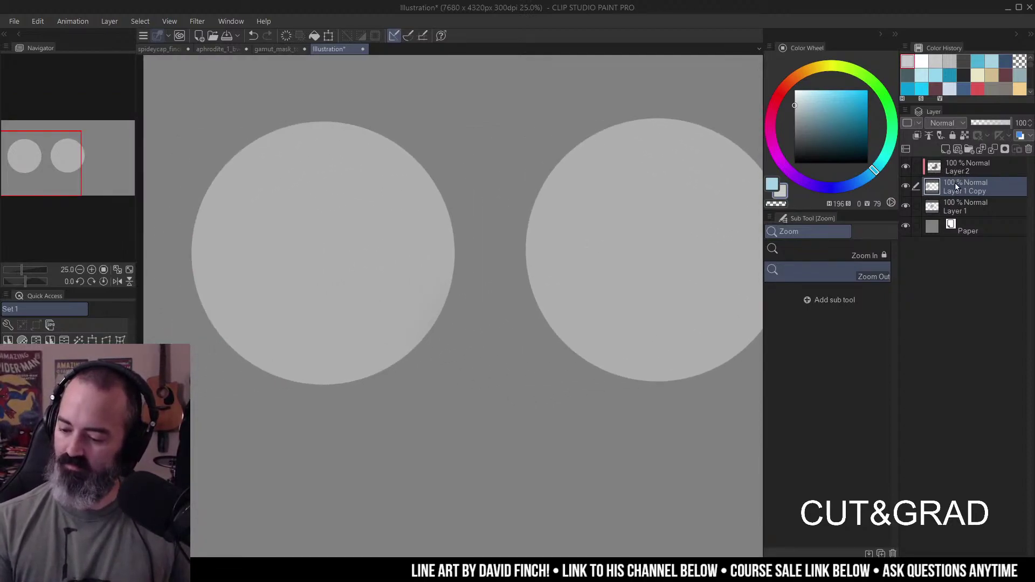
{"action": "left_click_drag", "start_coordinate": [953, 204], "coordinate": [974, 174]}
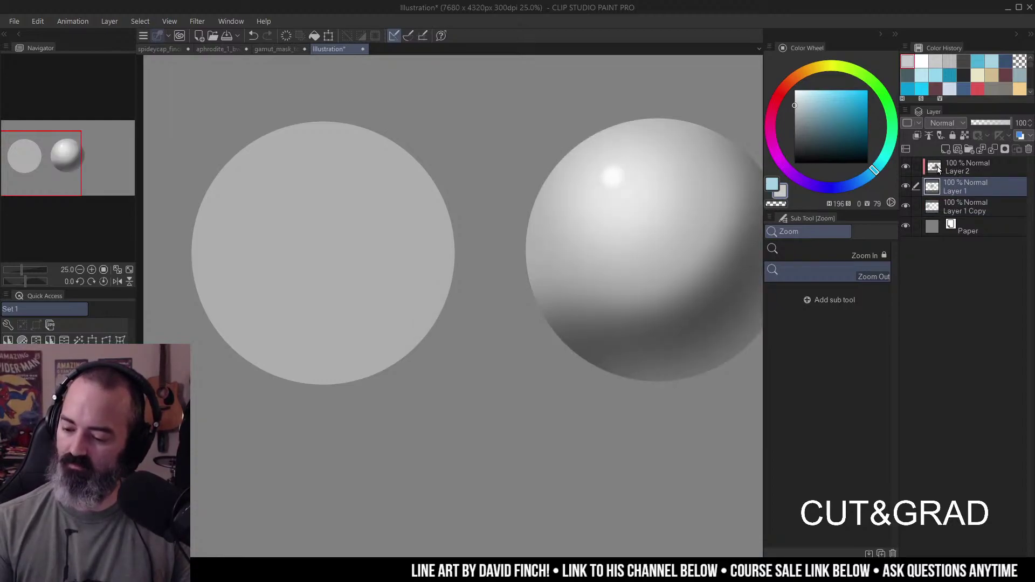
- On Layer 2, lasso a crescent across the plain circle's lower-right part and try airbrushing it dark grey
{"action": "left_click", "coordinate": [938, 171]}
{"action": "key", "text": "m"}
{"action": "scroll", "coordinate": [426, 216], "scroll_direction": "down", "scroll_amount": 2}
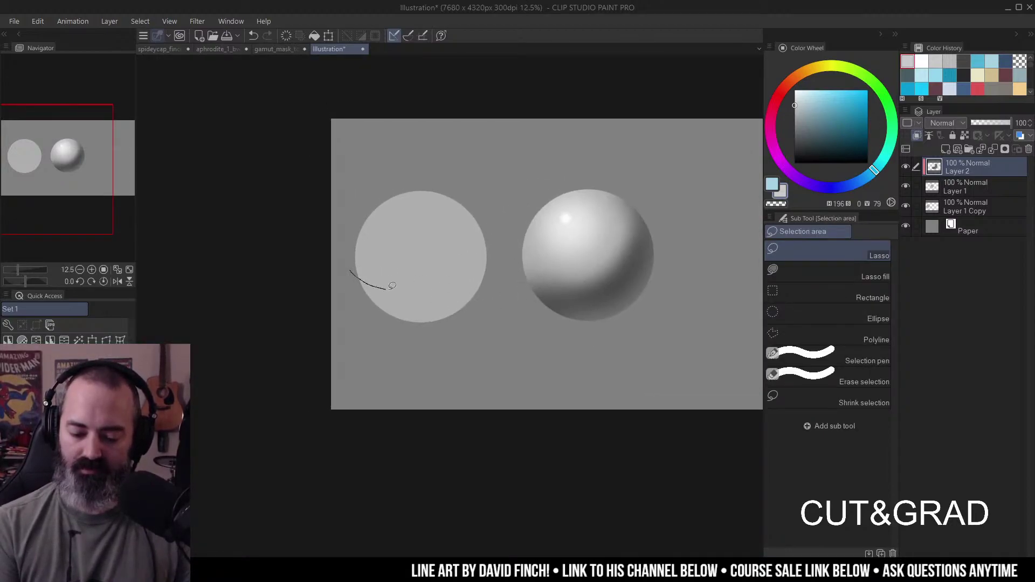
{"action": "left_click_drag", "start_coordinate": [376, 323], "coordinate": [346, 278]}
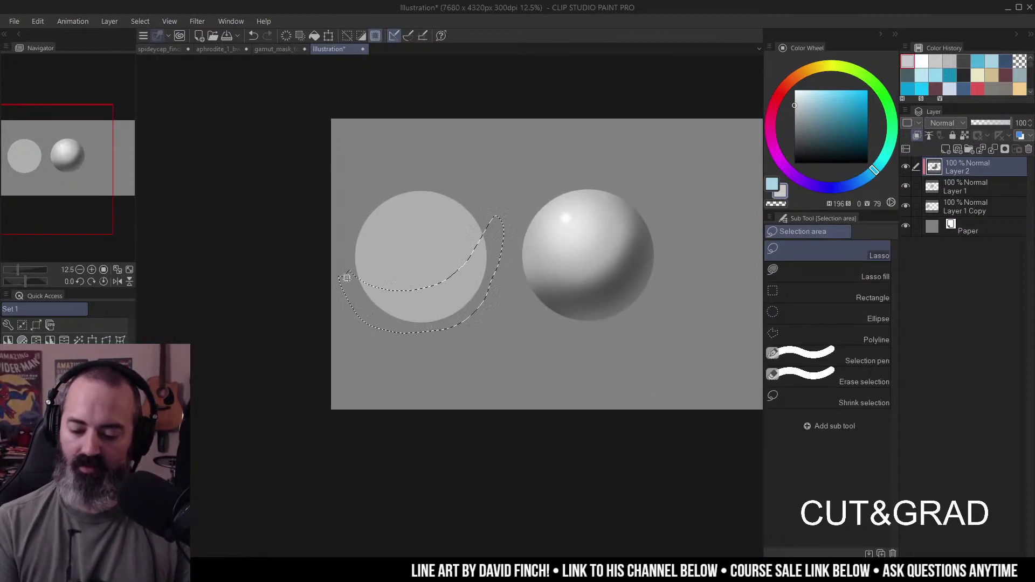
{"action": "left_click", "coordinate": [964, 61]}
{"action": "key", "text": "b"}
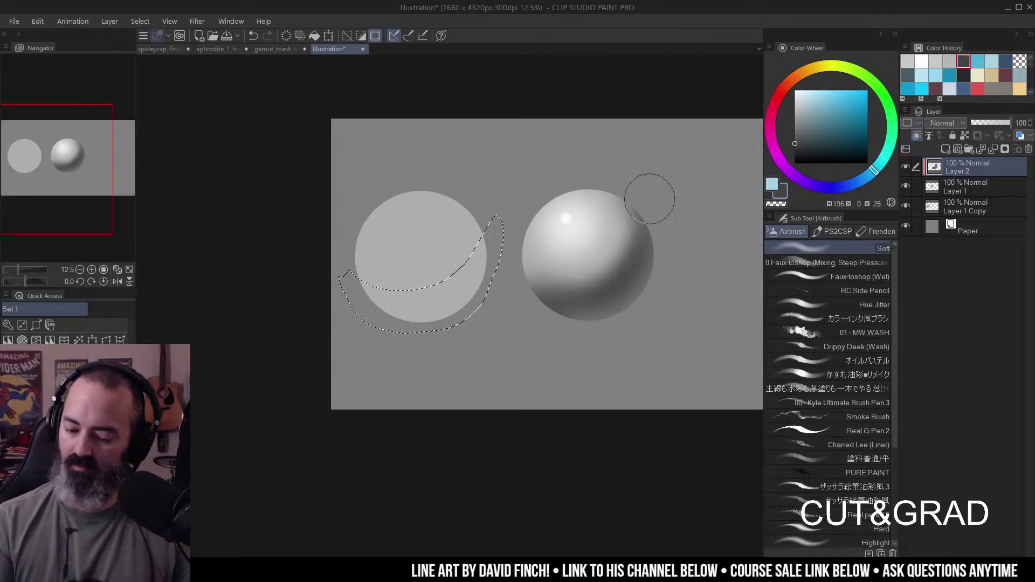
{"action": "mouse_move", "coordinate": [423, 330]}
{"action": "left_mouse_down"}
{"action": "mouse_move", "coordinate": [448, 314]}
{"action": "mouse_move", "coordinate": [540, 307]}
{"action": "left_mouse_up"}
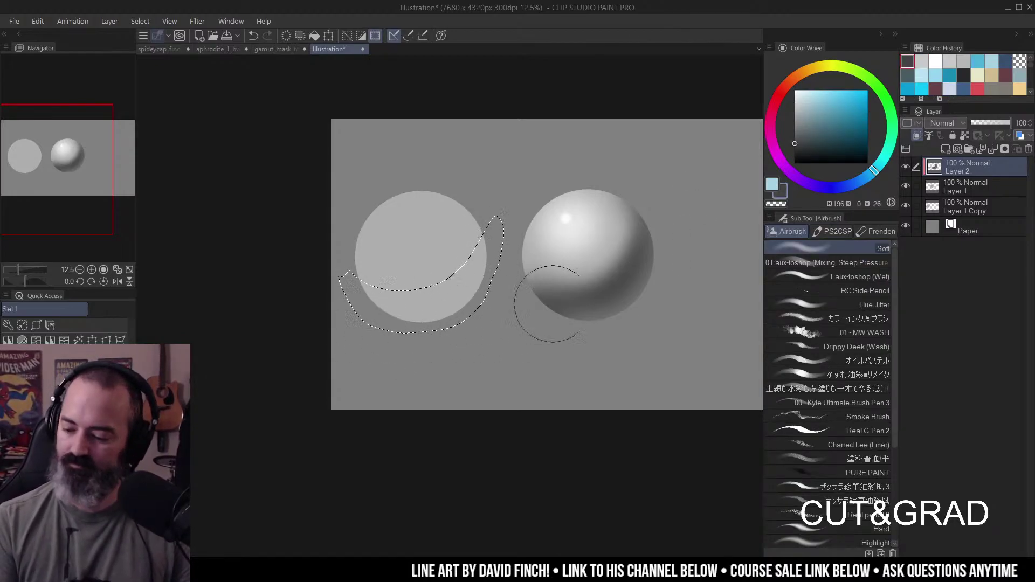
- Try airbrushing dark grey into the crescent selection on Layer 1 and undo the stroke
{"action": "left_click", "coordinate": [939, 186]}
{"action": "left_click_drag", "start_coordinate": [473, 308], "coordinate": [524, 299]}
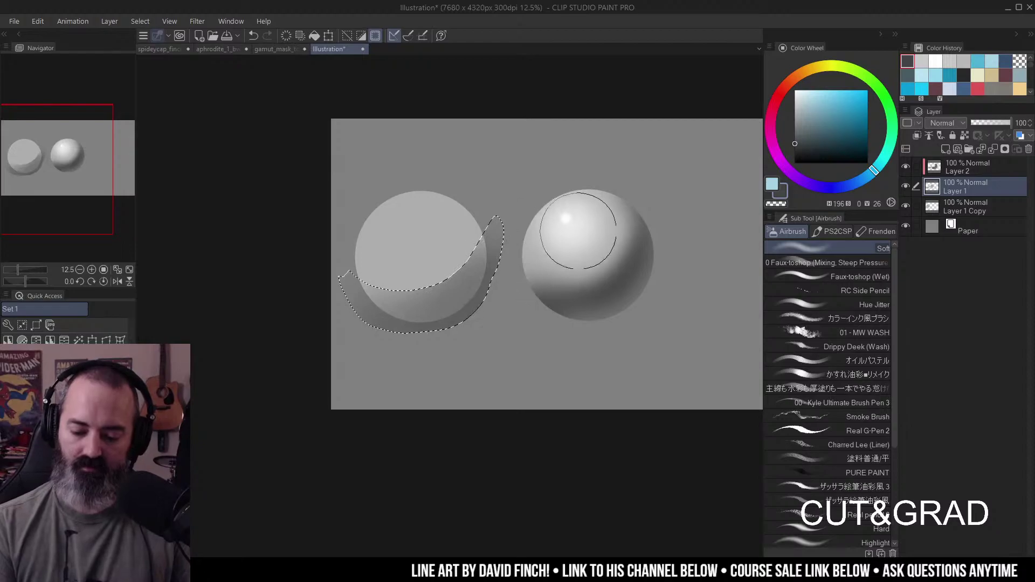
{"action": "key", "text": "ctrl+z"}
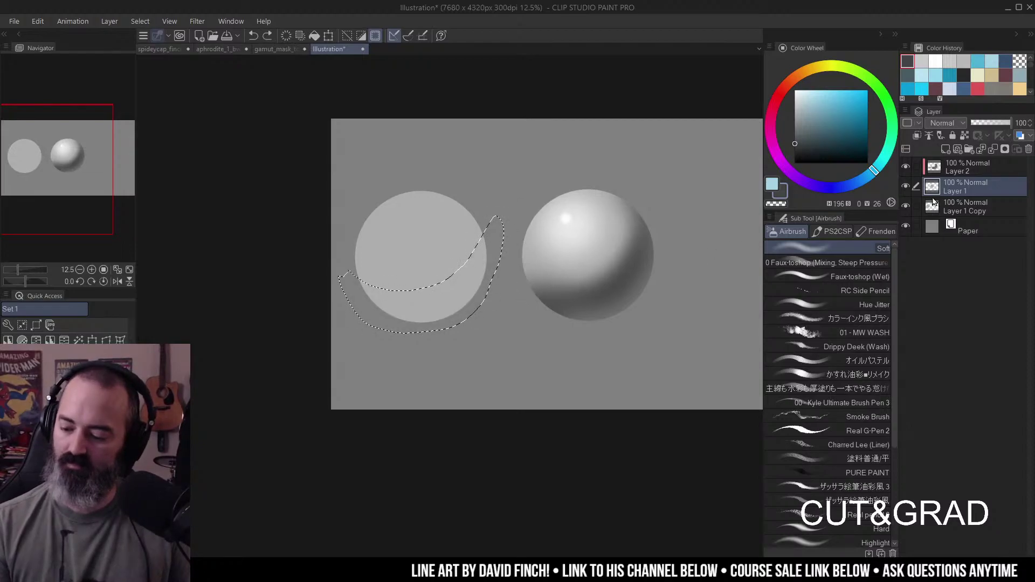
- Try merging Layer 1 with the layer below and airbrushing the crescent, and undo back to separate circle layers
{"action": "right_click", "coordinate": [964, 188]}
{"action": "left_click", "coordinate": [967, 413]}
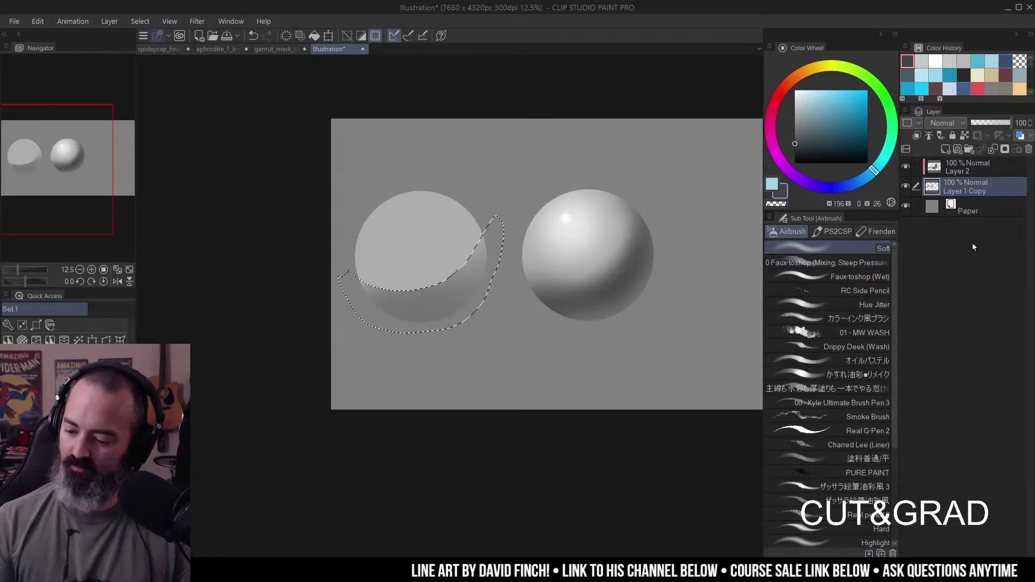
{"action": "left_click_drag", "start_coordinate": [480, 273], "coordinate": [421, 312]}
{"action": "key", "text": "ctrl+z"}
{"action": "key", "text": "ctrl+z"}
{"action": "key", "text": "ctrl+z"}
{"action": "key", "text": "ctrl+z"}
{"action": "key", "text": "ctrl+z"}
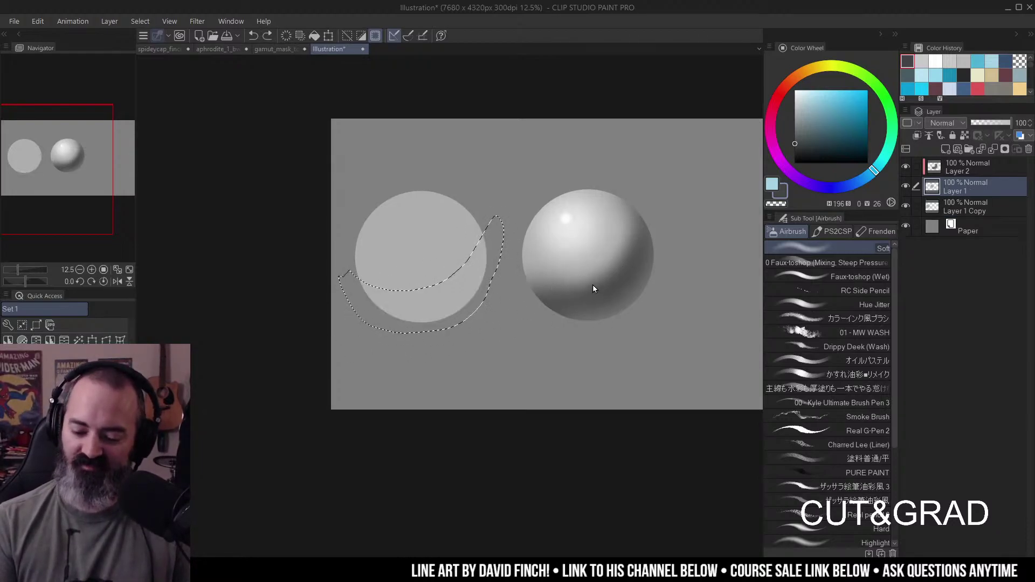
- Clear the crescent selection and isolate each of the two circle layers in turn to check their contents
{"action": "key", "text": "m"}
{"action": "key", "text": "ctrl+d"}
{"action": "left_click", "coordinate": [906, 186], "text": "alt"}
{"action": "left_click", "coordinate": [906, 186], "text": "alt"}
{"action": "left_click", "coordinate": [906, 205], "text": "alt"}
{"action": "left_click", "coordinate": [906, 206], "text": "alt"}
- Merge Layer 1 with the layer below and isolate the merged circle layer briefly to check its contents
{"action": "right_click", "coordinate": [958, 186]}
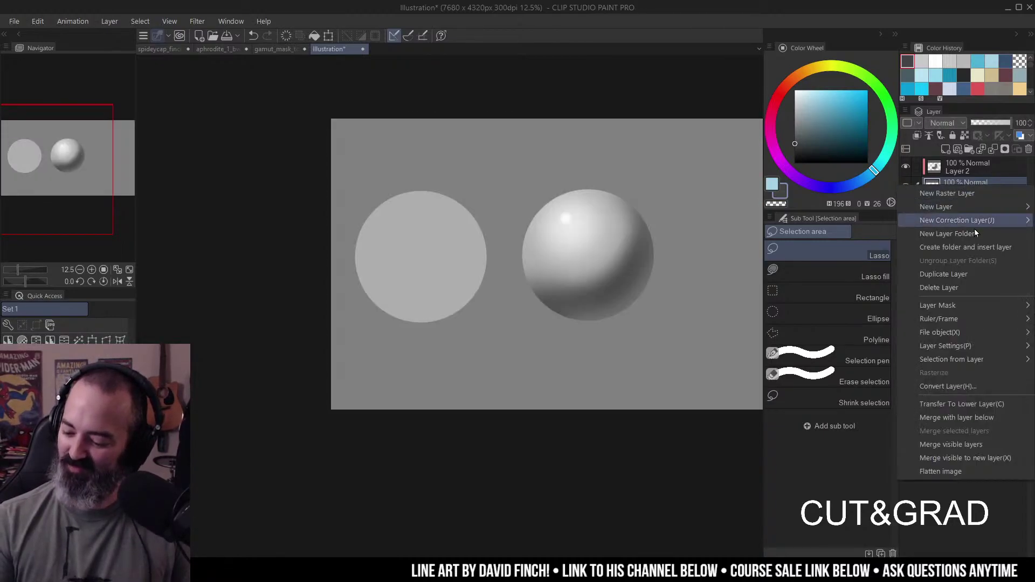
{"action": "left_click", "coordinate": [965, 404]}
{"action": "left_click", "coordinate": [906, 186], "text": "alt"}
{"action": "left_click", "coordinate": [906, 186], "text": "alt"}
- On Layer 2, try airbrushing dark grey along the plain circle's lower edge without a crescent selection, and undo the strokes
{"action": "left_click", "coordinate": [949, 161]}
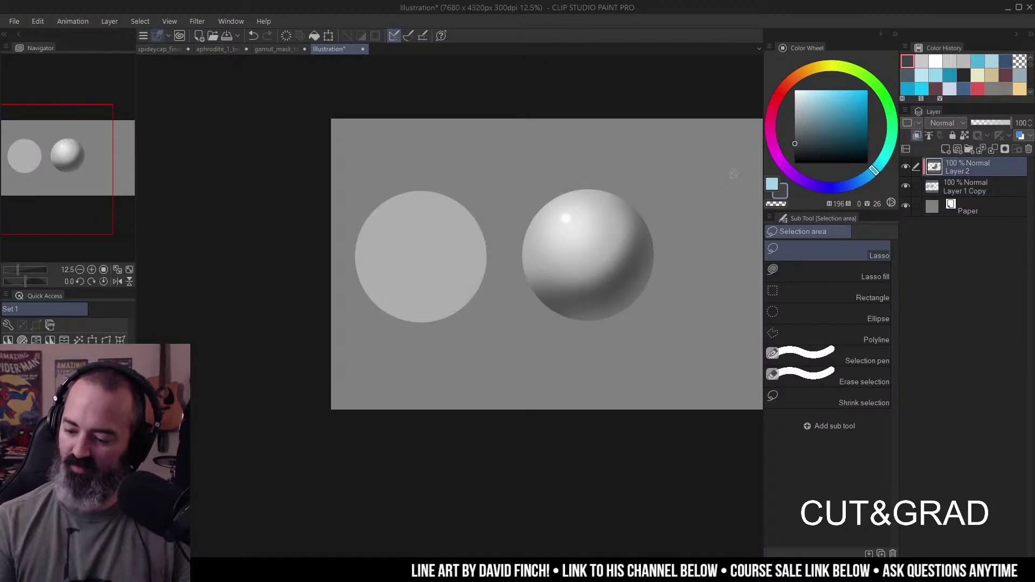
{"action": "key", "text": "b"}
{"action": "left_click_drag", "start_coordinate": [393, 307], "coordinate": [476, 300]}
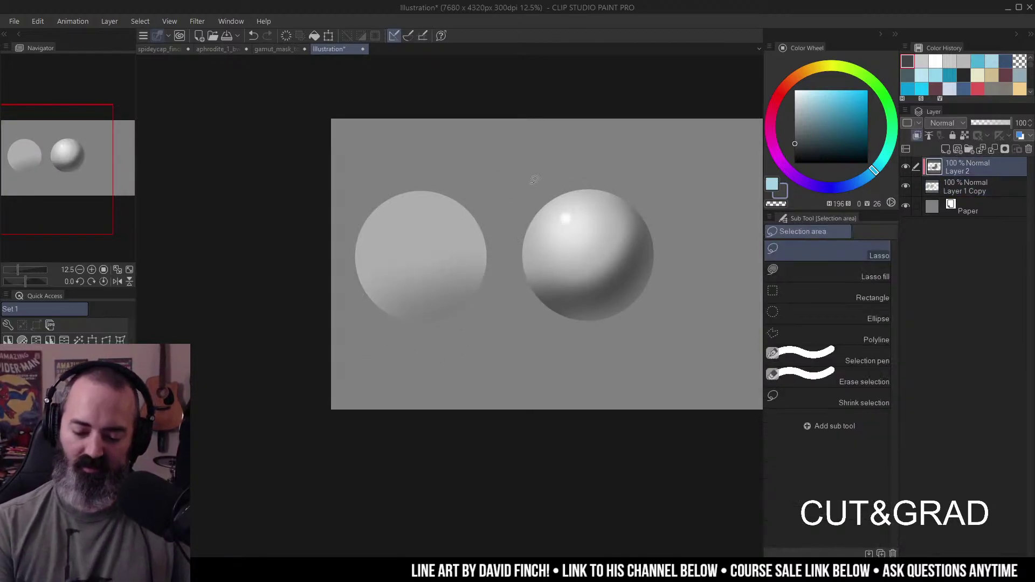
{"action": "key", "text": "ctrl+z"}
{"action": "mouse_move", "coordinate": [496, 186]}
{"action": "left_mouse_down"}
{"action": "mouse_move", "coordinate": [356, 342]}
{"action": "mouse_move", "coordinate": [469, 162]}
{"action": "left_mouse_up"}
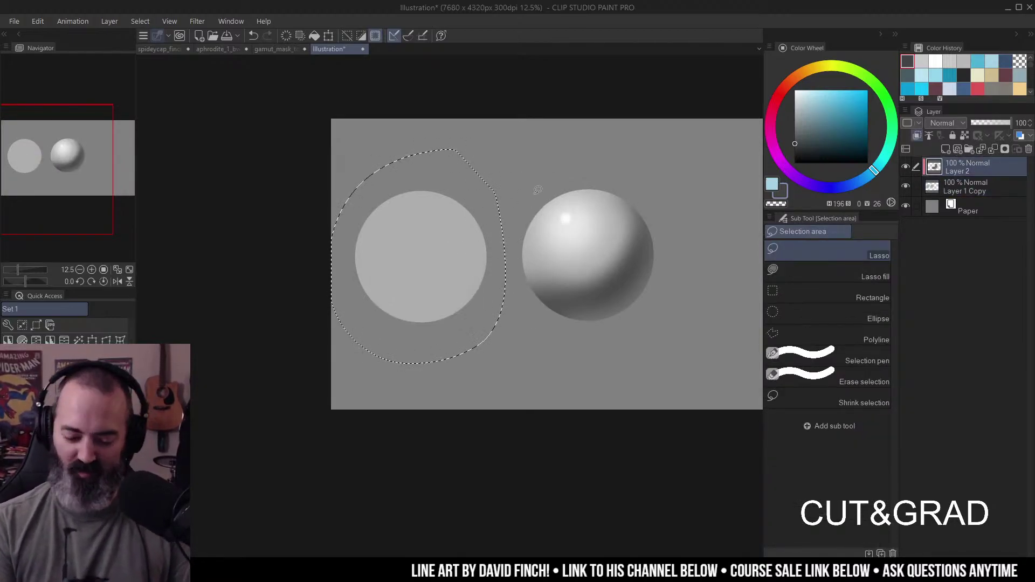
{"action": "key", "text": "ctrl+d"}
{"action": "key", "text": "b"}
{"action": "mouse_move", "coordinate": [399, 318]}
{"action": "left_mouse_down"}
{"action": "mouse_move", "coordinate": [441, 320]}
{"action": "mouse_move", "coordinate": [482, 300]}
{"action": "mouse_move", "coordinate": [410, 321]}
{"action": "left_mouse_up"}
{"action": "key", "text": "ctrl+z"}
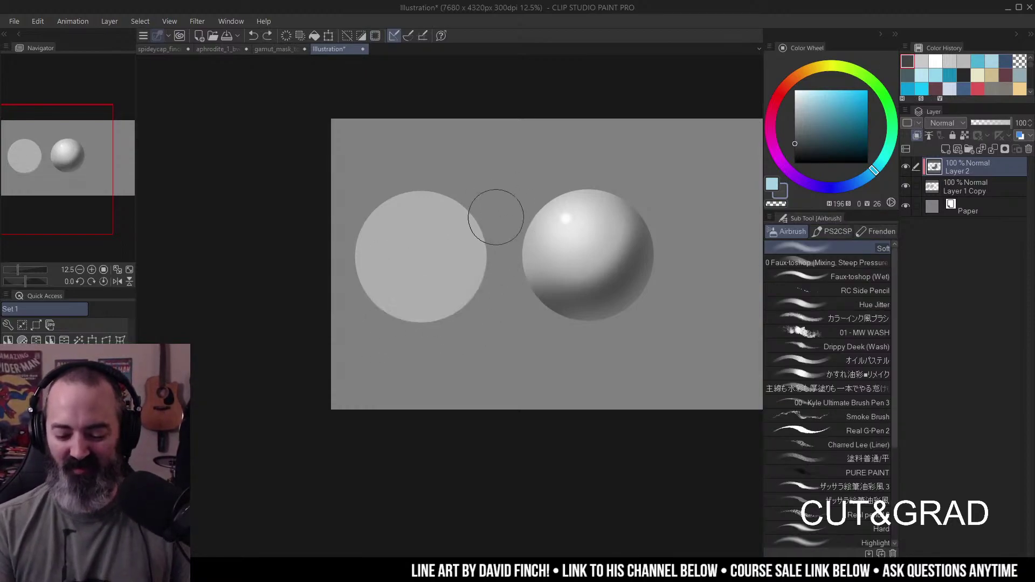
- Lasso a crescent over the plain circle's lower-right part, airbrush it dark grey as a hard-edged shadow, and clear the selection
{"action": "key", "text": "m"}
{"action": "mouse_move", "coordinate": [361, 291]}
{"action": "left_mouse_down"}
{"action": "mouse_move", "coordinate": [519, 186]}
{"action": "mouse_move", "coordinate": [397, 287]}
{"action": "mouse_move", "coordinate": [474, 241]}
{"action": "left_mouse_up"}
{"action": "mouse_move", "coordinate": [343, 295]}
{"action": "left_mouse_down"}
{"action": "mouse_move", "coordinate": [403, 296]}
{"action": "mouse_move", "coordinate": [442, 273]}
{"action": "mouse_move", "coordinate": [496, 215]}
{"action": "mouse_move", "coordinate": [485, 291]}
{"action": "mouse_move", "coordinate": [410, 340]}
{"action": "left_mouse_up"}
{"action": "key", "text": "b"}
{"action": "mouse_move", "coordinate": [485, 248]}
{"action": "left_mouse_down"}
{"action": "mouse_move", "coordinate": [404, 328]}
{"action": "mouse_move", "coordinate": [469, 345]}
{"action": "mouse_move", "coordinate": [485, 335]}
{"action": "left_mouse_up"}
{"action": "key", "text": "m"}
{"action": "key", "text": "ctrl+d"}
- Lasso a rounded light area on the upper-left of the cut-and-grad sphere, airbrush it a lighter grey, and deselect
{"action": "mouse_move", "coordinate": [391, 205]}
{"action": "left_mouse_down"}
{"action": "mouse_move", "coordinate": [384, 273]}
{"action": "mouse_move", "coordinate": [449, 245]}
{"action": "mouse_move", "coordinate": [406, 199]}
{"action": "mouse_move", "coordinate": [391, 203]}
{"action": "mouse_move", "coordinate": [415, 231]}
{"action": "mouse_move", "coordinate": [428, 219]}
{"action": "mouse_move", "coordinate": [397, 215]}
{"action": "left_mouse_up"}
{"action": "left_click", "coordinate": [794, 109]}
{"action": "key", "text": "b"}
{"action": "left_click", "coordinate": [795, 107]}
{"action": "key", "text": "ctrl+d"}
- Lasso a small spot inside the sphere's light area, airbrush it near-white as a specular highlight, and deselect
{"action": "key", "text": "m"}
{"action": "key", "text": "b"}
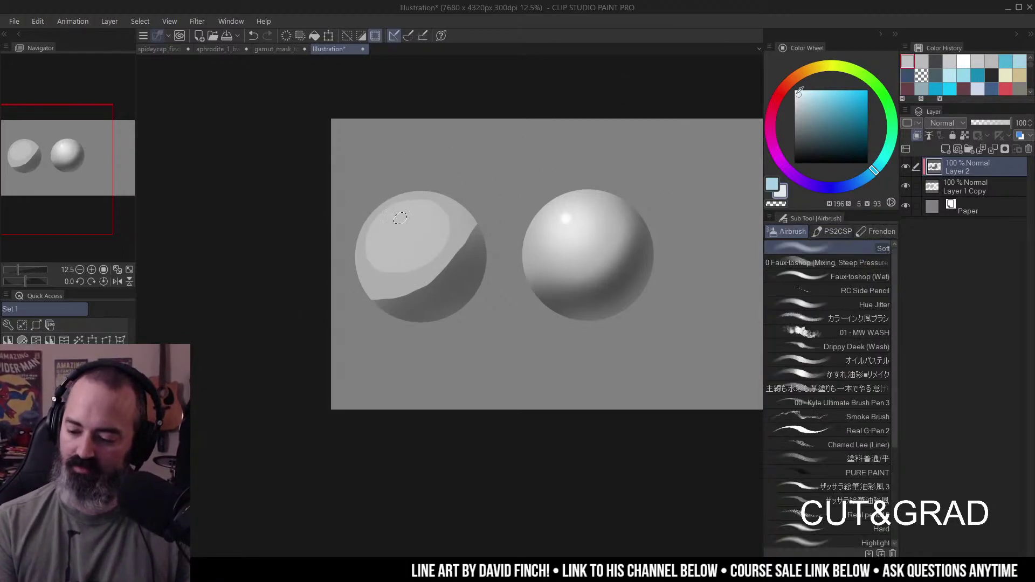
{"action": "left_click", "coordinate": [387, 233]}
{"action": "key", "text": "m"}
{"action": "key", "text": "ctrl+d"}
- Lasso around the soft sphere's light area and around part of the cut-and-grad sphere to compare their shapes, clearing each selection
{"action": "left_click", "coordinate": [552, 257], "text": "ctrl+alt"}
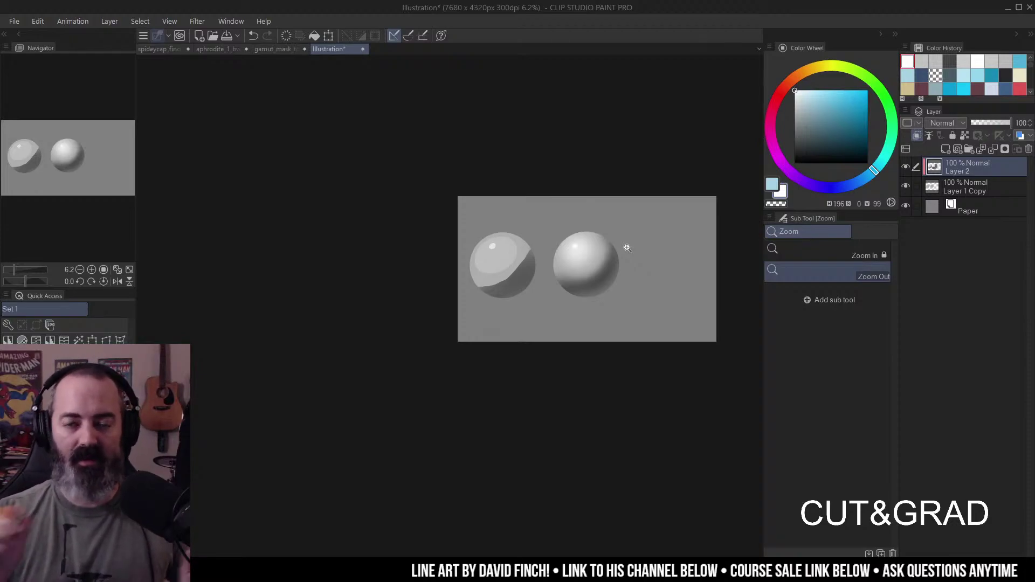
{"action": "left_click", "coordinate": [591, 251]}
{"action": "key", "text": "m"}
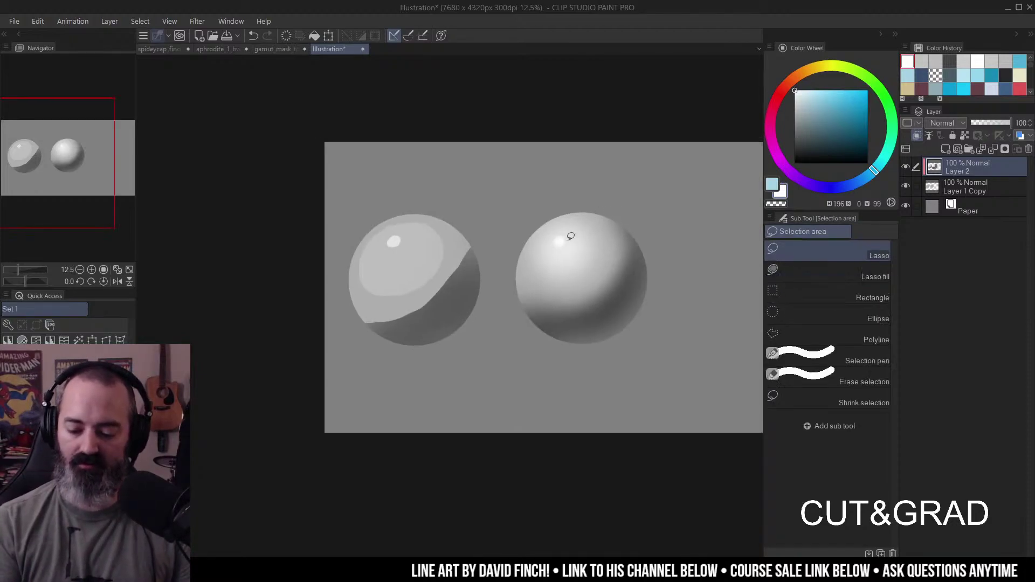
{"action": "mouse_move", "coordinate": [575, 218]}
{"action": "left_mouse_down"}
{"action": "mouse_move", "coordinate": [533, 240]}
{"action": "mouse_move", "coordinate": [575, 217]}
{"action": "left_mouse_up"}
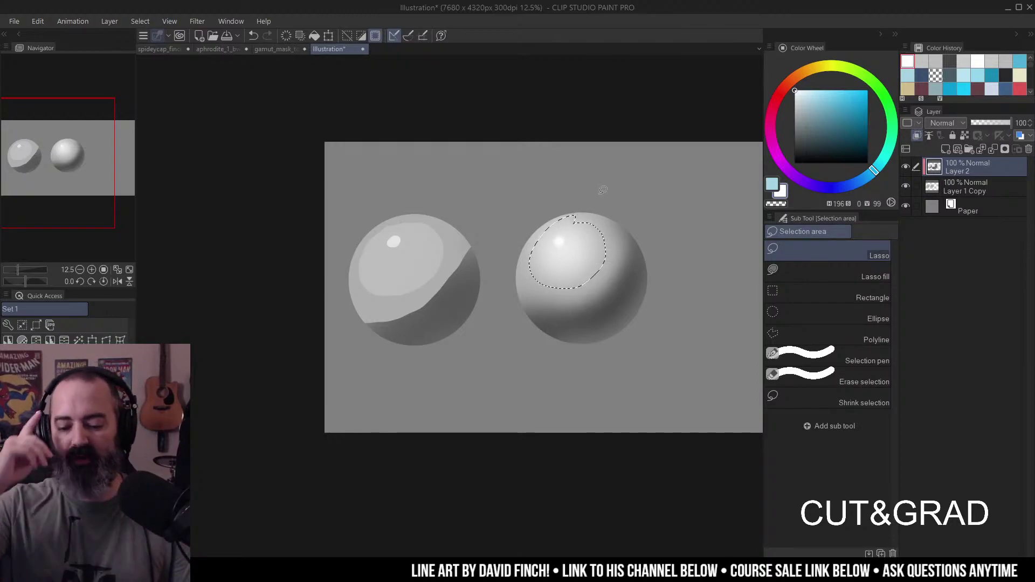
{"action": "key", "text": "ctrl+d"}
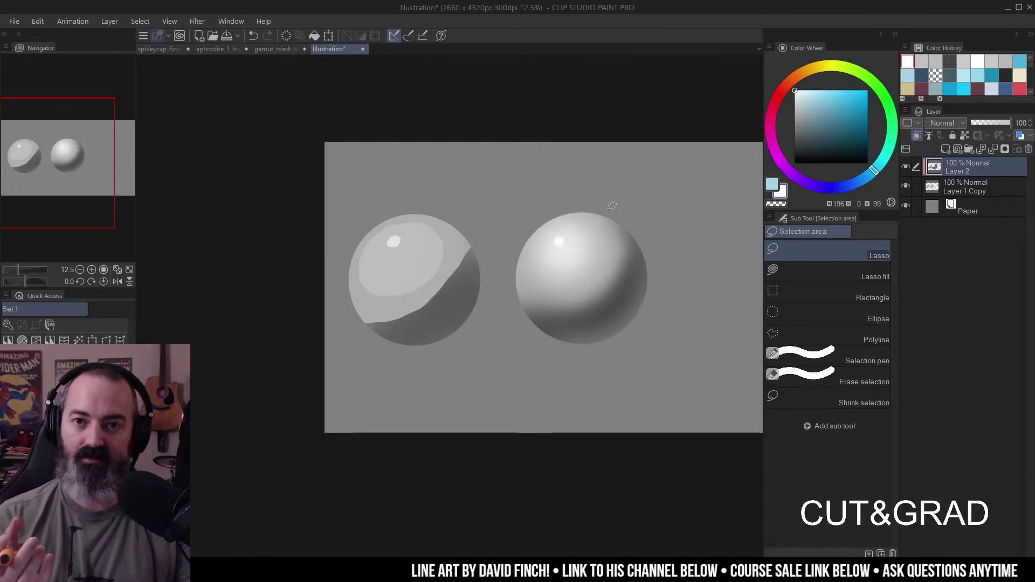
{"action": "mouse_move", "coordinate": [469, 275]}
{"action": "left_mouse_down"}
{"action": "mouse_move", "coordinate": [404, 354]}
{"action": "mouse_move", "coordinate": [440, 223]}
{"action": "left_mouse_up"}
{"action": "key", "text": "ctrl+d"}
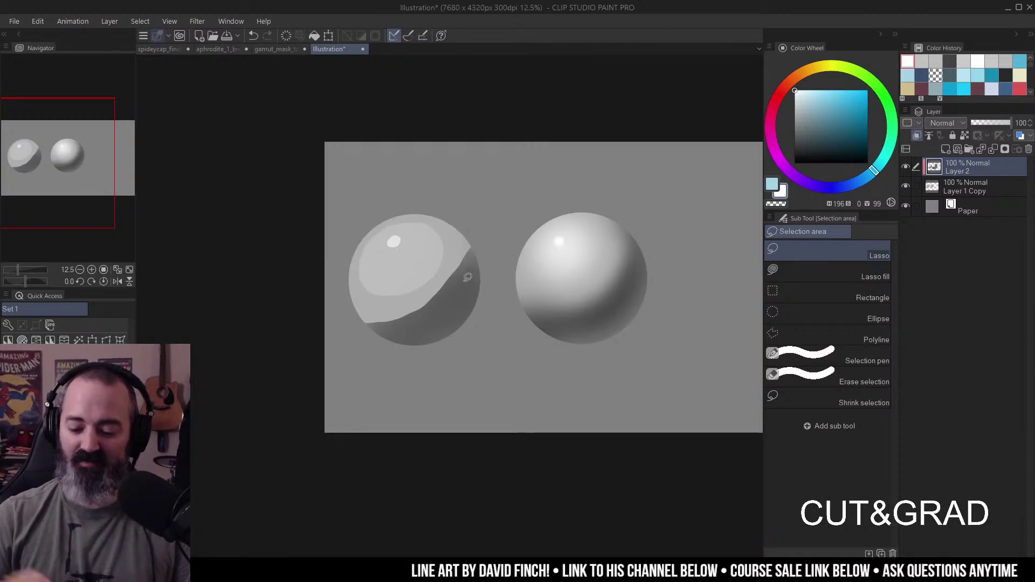
- Switch between the spideycap_finch artwork and the Illustration spheres to compare the cut-and-grad rendering on the figure's torso and legs
{"action": "left_click", "coordinate": [161, 49]}
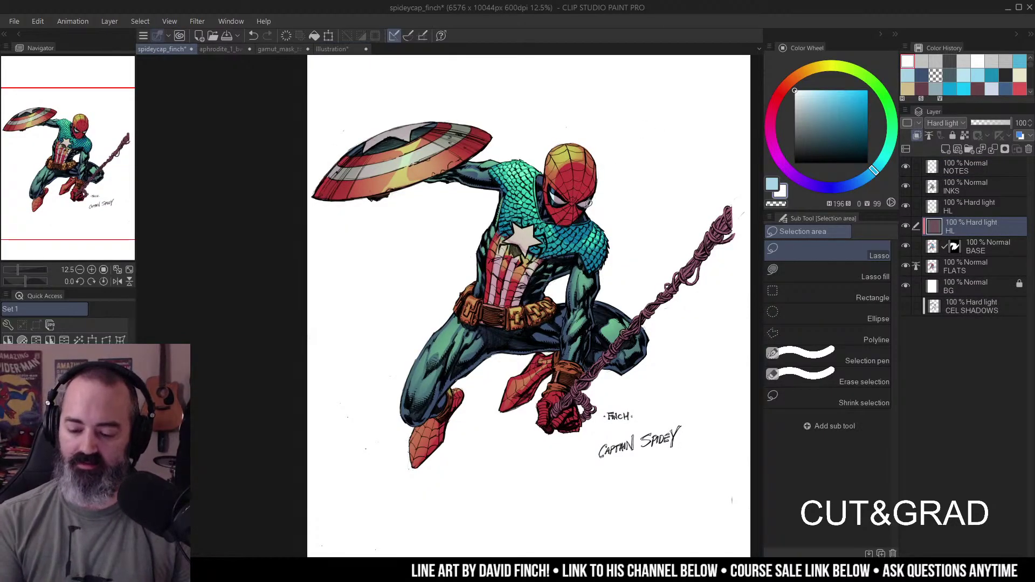
{"action": "key", "text": "ctrl+space"}
{"action": "left_click", "coordinate": [588, 200]}
{"action": "left_click_drag", "start_coordinate": [606, 326], "coordinate": [615, 248]}
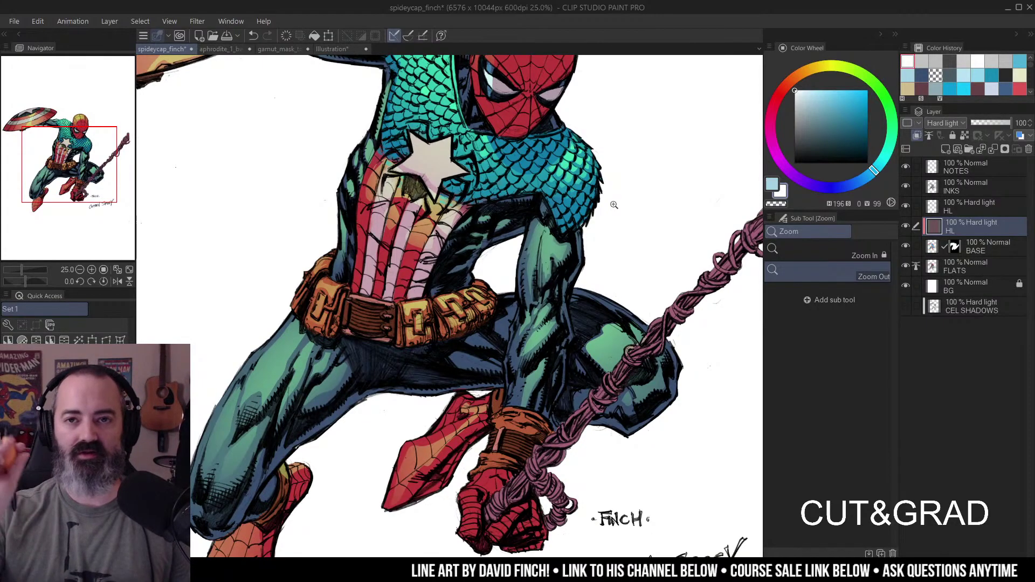
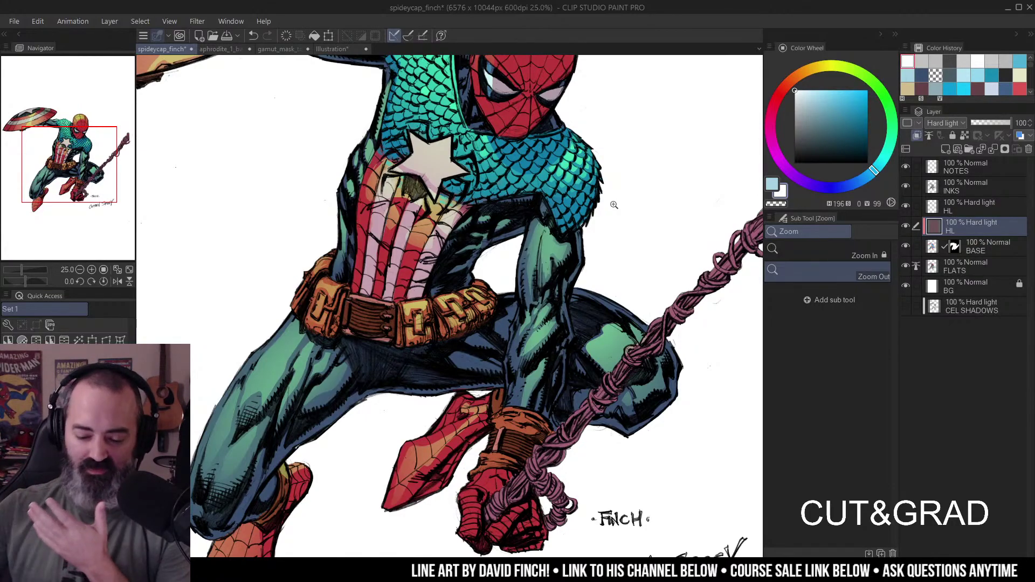
{"action": "left_click", "coordinate": [543, 229], "text": "alt"}
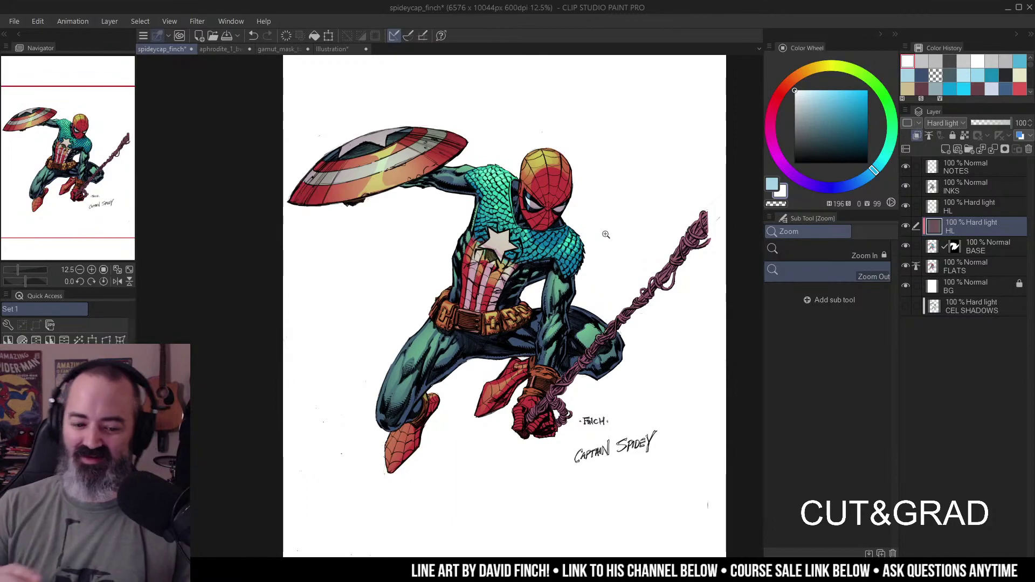
{"action": "left_click", "coordinate": [336, 49]}
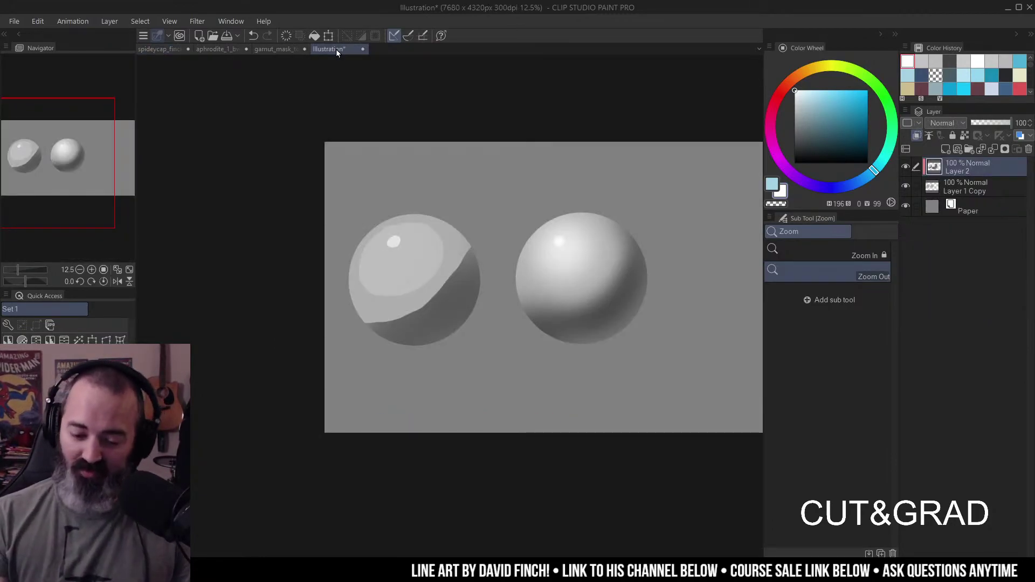
{"action": "left_click", "coordinate": [161, 49]}
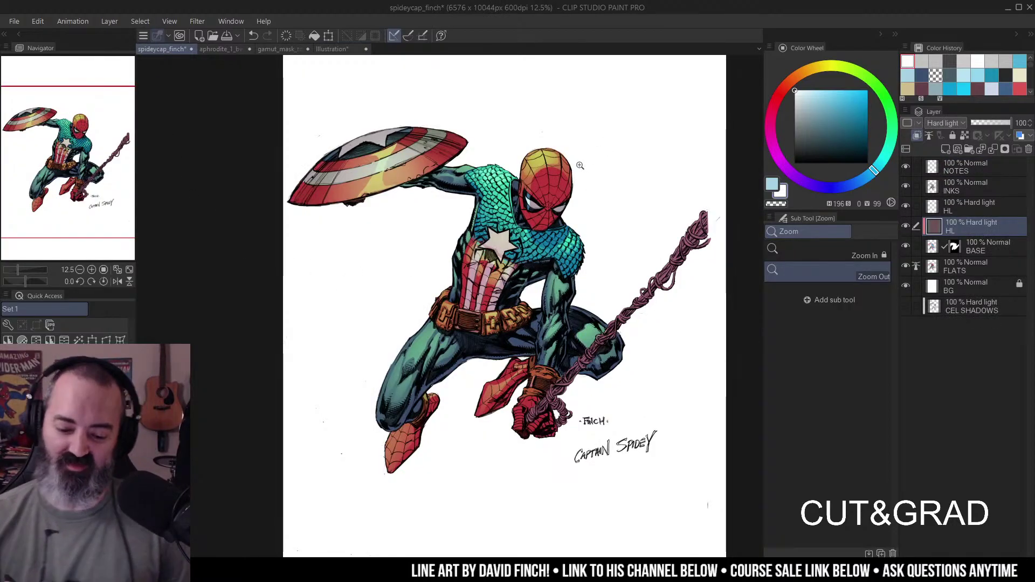
- On the upper HL layer, lasso a narrower core shape inside the shield's yellow highlight streak
{"action": "left_click", "coordinate": [345, 167]}
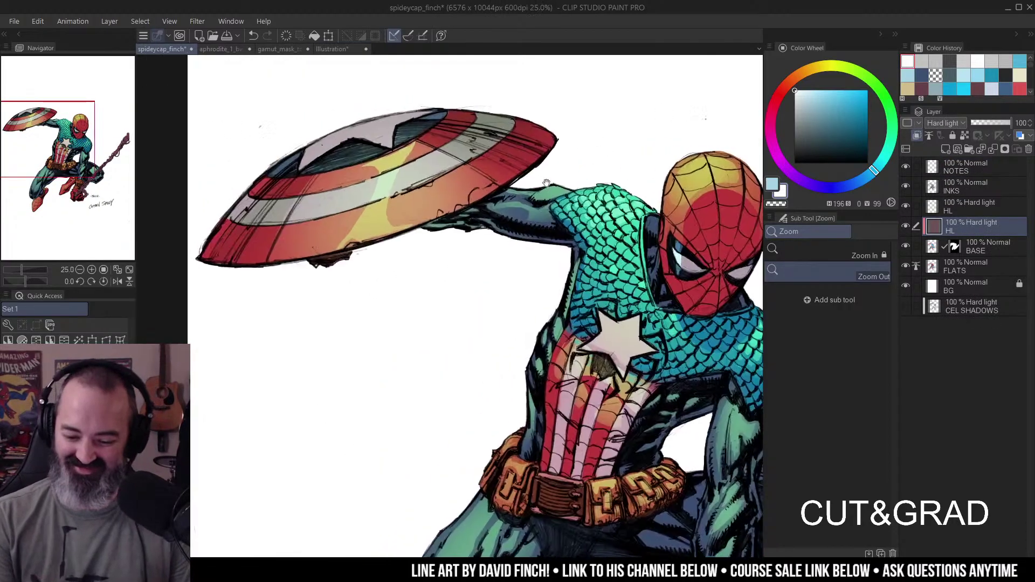
{"action": "left_click", "coordinate": [934, 205]}
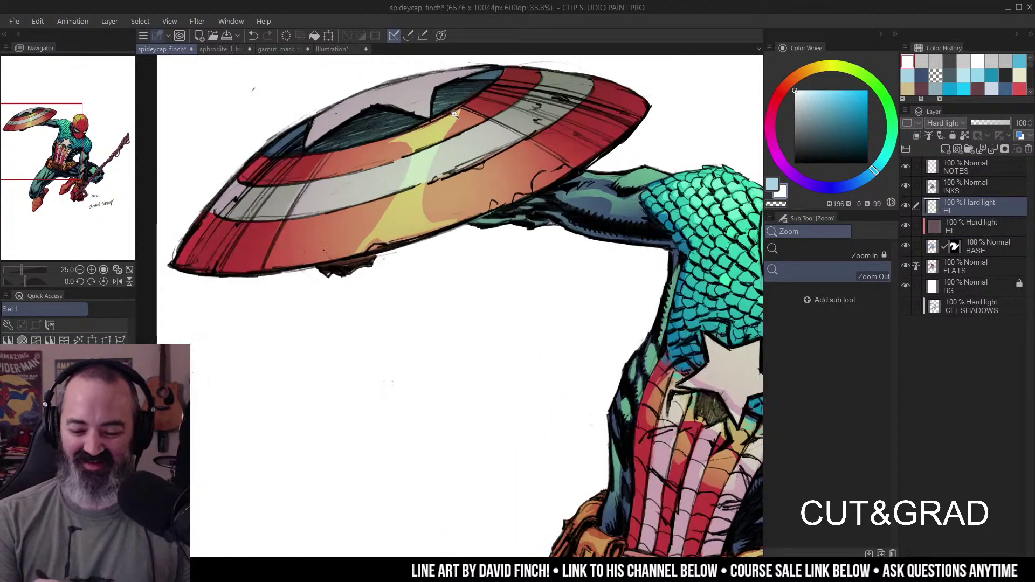
{"action": "left_click", "coordinate": [431, 135]}
{"action": "key", "text": "m"}
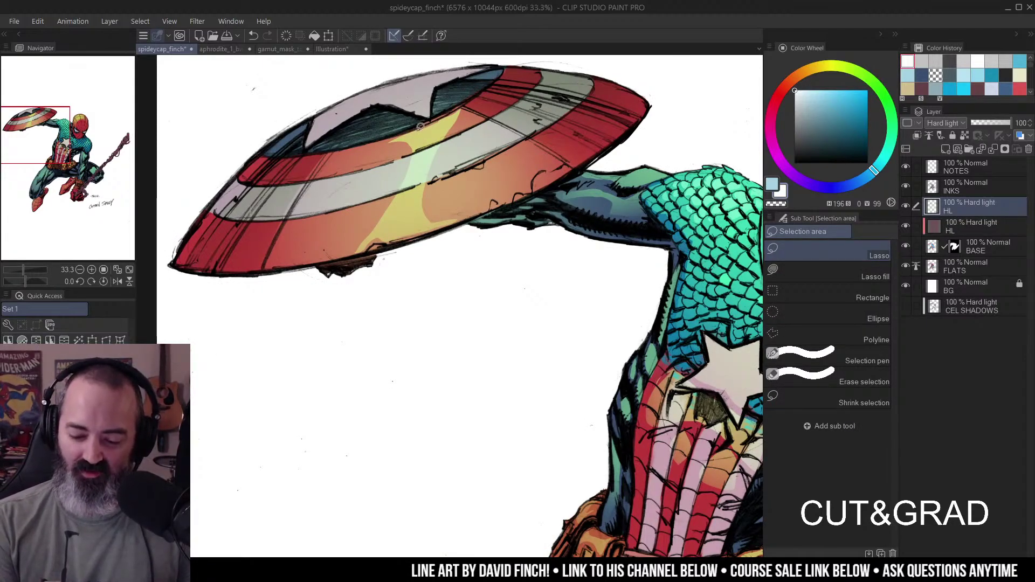
{"action": "scroll", "coordinate": [425, 122], "scroll_direction": "up", "scroll_amount": 1}
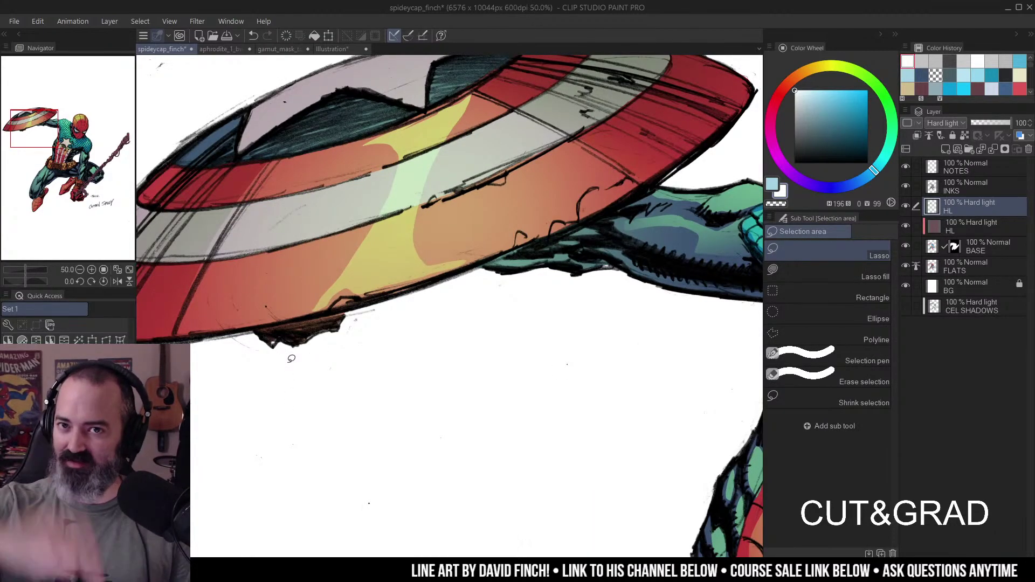
{"action": "mouse_move", "coordinate": [389, 136]}
{"action": "left_mouse_down"}
{"action": "mouse_move", "coordinate": [456, 101]}
{"action": "mouse_move", "coordinate": [406, 253]}
{"action": "mouse_move", "coordinate": [350, 285]}
{"action": "mouse_move", "coordinate": [423, 151]}
{"action": "mouse_move", "coordinate": [393, 132]}
{"action": "left_mouse_up"}
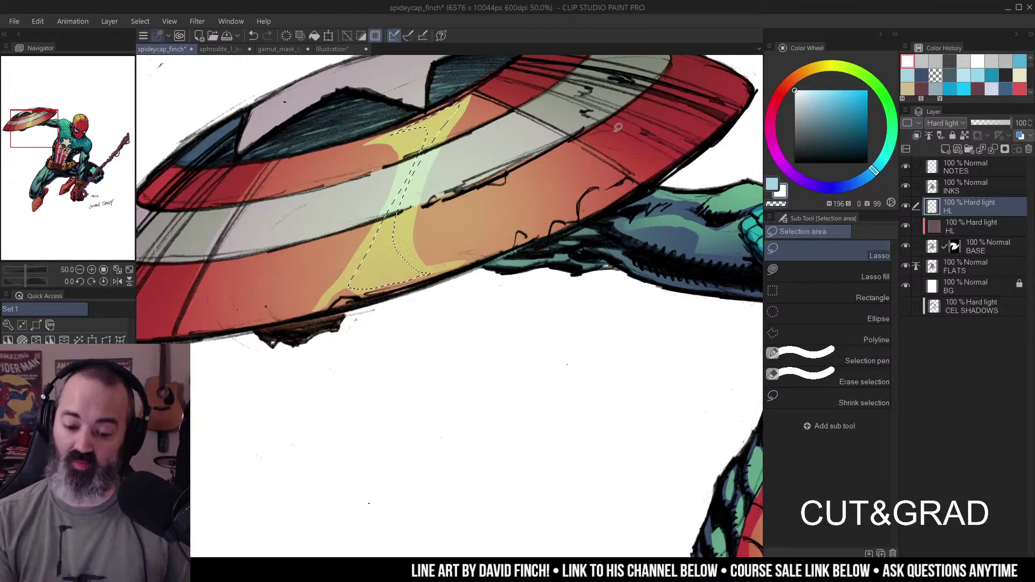
- Hide the selection border and sample the light green highlight colour from the isolated upper HL layer
{"action": "left_click", "coordinate": [577, 157], "text": "ctrl+alt"}
{"action": "key", "text": "ctrl+h"}
{"action": "key", "text": "b"}
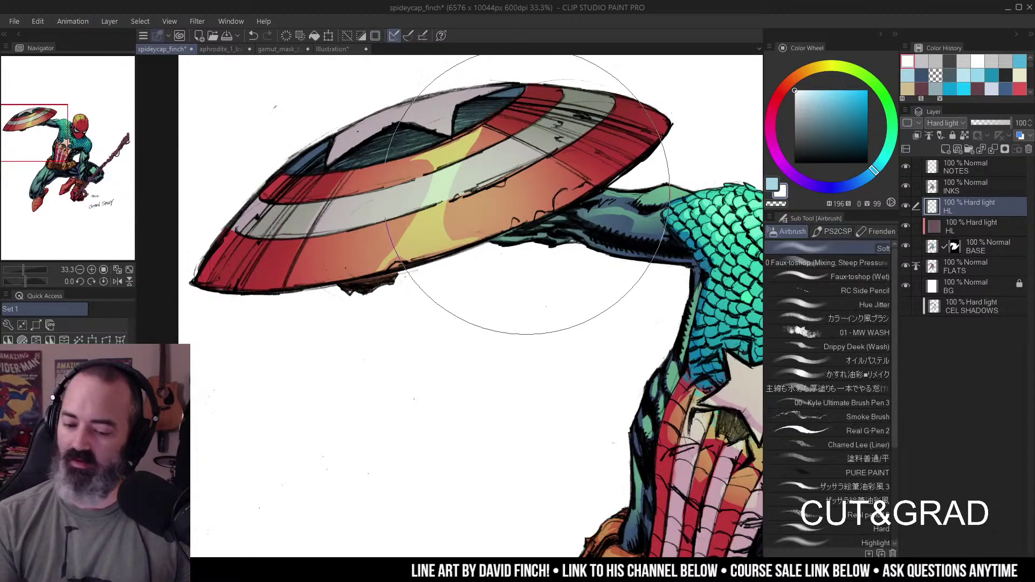
{"action": "left_click", "coordinate": [802, 95]}
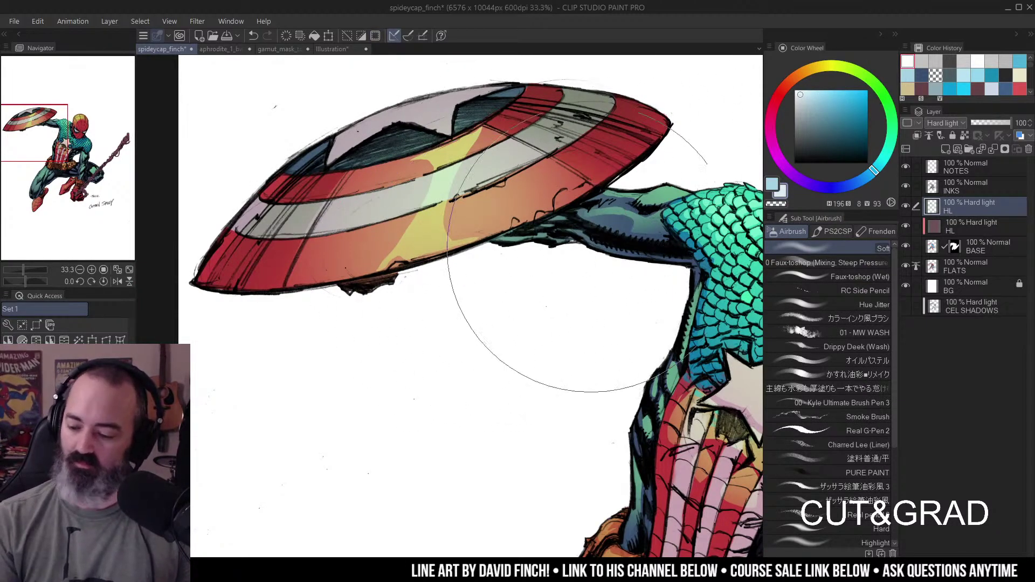
{"action": "left_click", "coordinate": [906, 206], "text": "alt"}
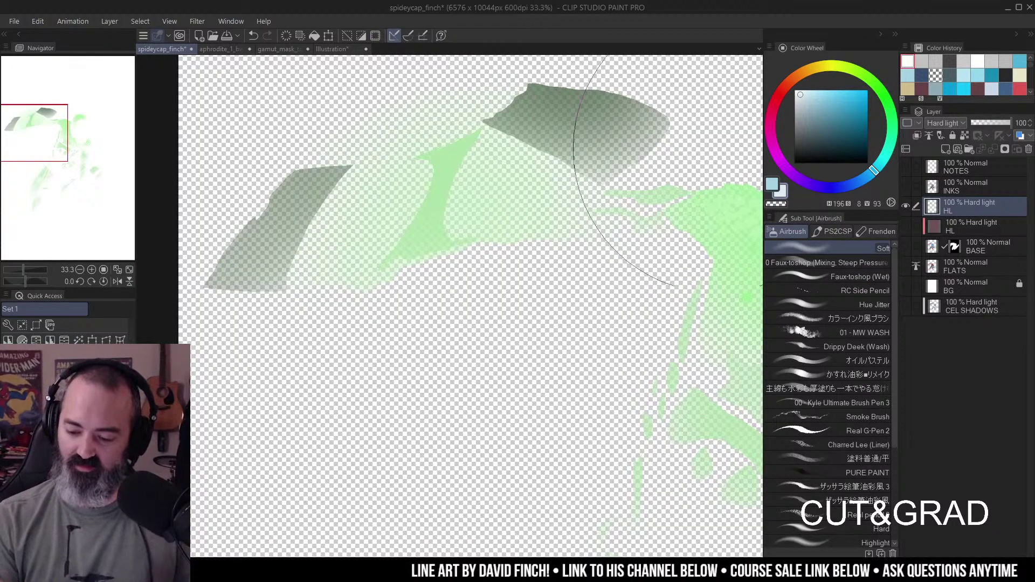
{"action": "left_click", "coordinate": [744, 210], "text": "alt"}
{"action": "left_click", "coordinate": [906, 206], "text": "alt"}
{"action": "key", "text": "ctrl+minus"}
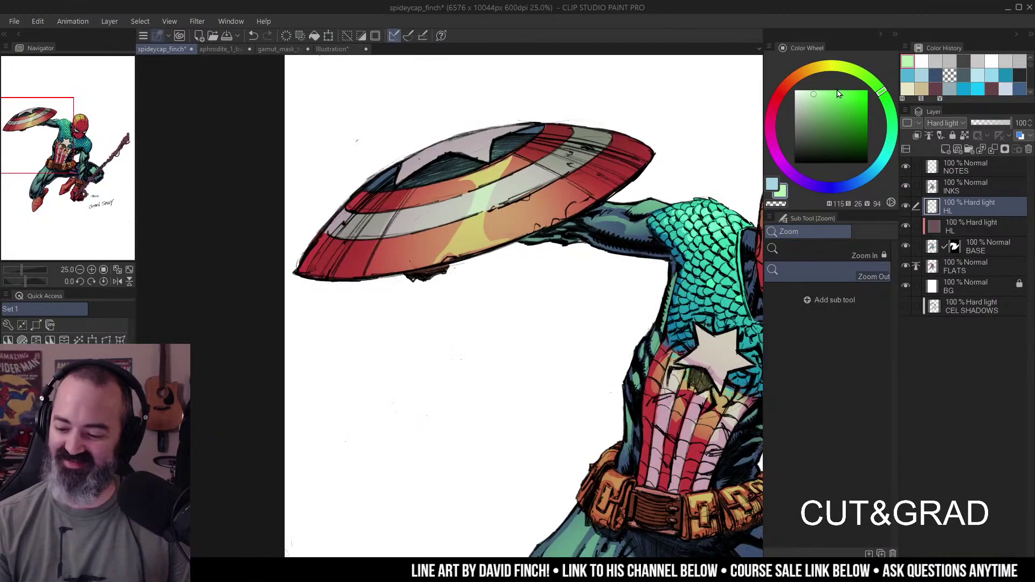
- Lighten the airbrush colour to H 115, S 13, V 100 and brush the selected core of the shield's highlight
{"action": "key", "text": "b"}
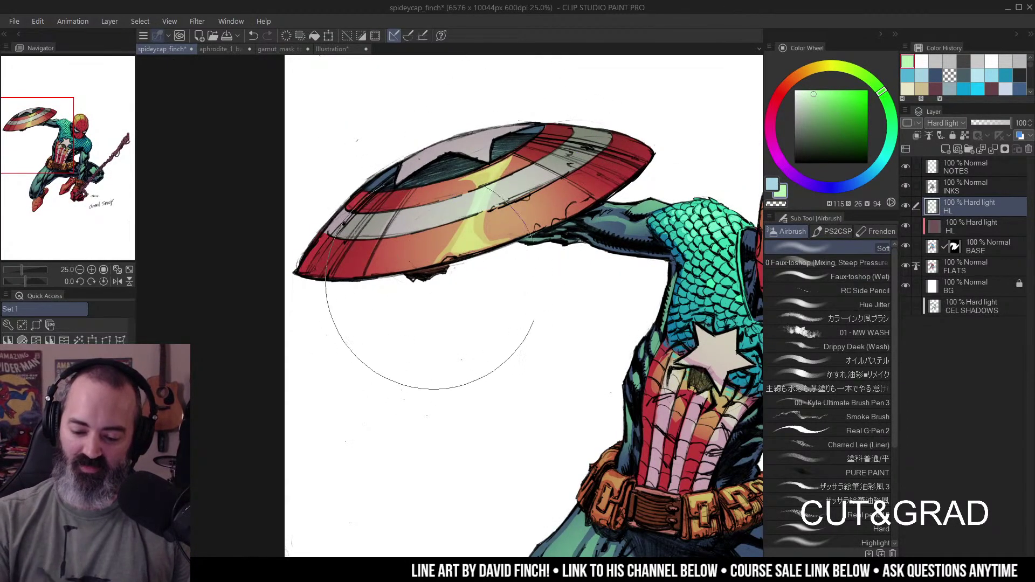
{"action": "left_click", "coordinate": [804, 90]}
{"action": "left_click_drag", "start_coordinate": [475, 226], "coordinate": [589, 120]}
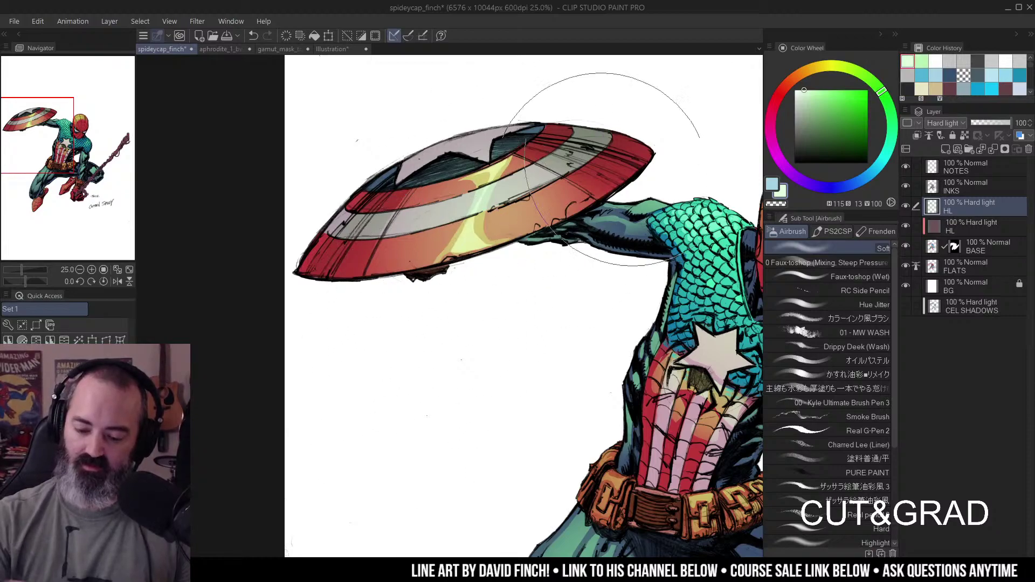
- Lasso a curved shape in the yellow highlight at the top of the mask, airbrush it pale green, and deselect
{"action": "key", "text": "ctrl+minus"}
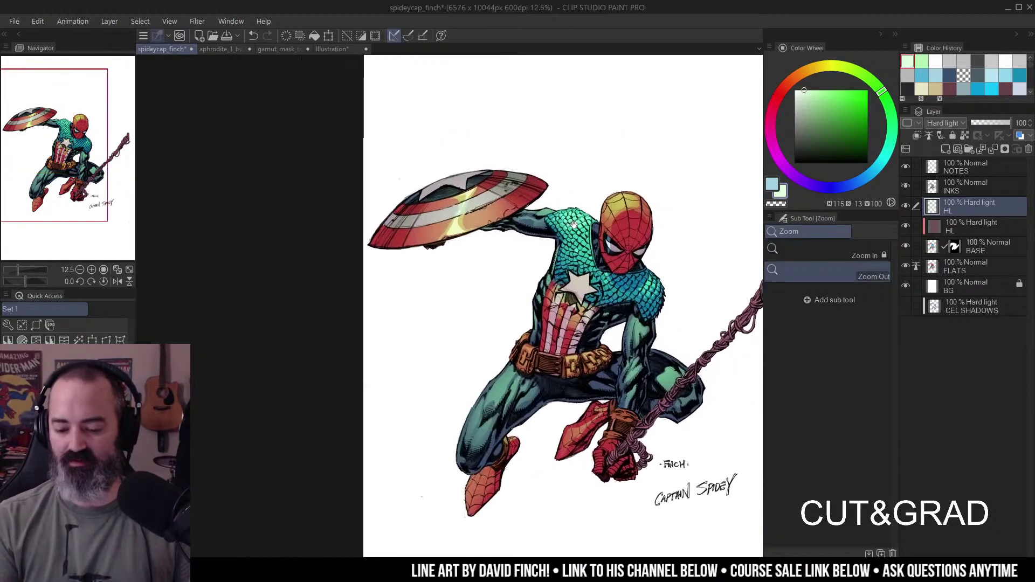
{"action": "left_click_drag", "start_coordinate": [575, 225], "coordinate": [650, 144]}
{"action": "key", "text": "m"}
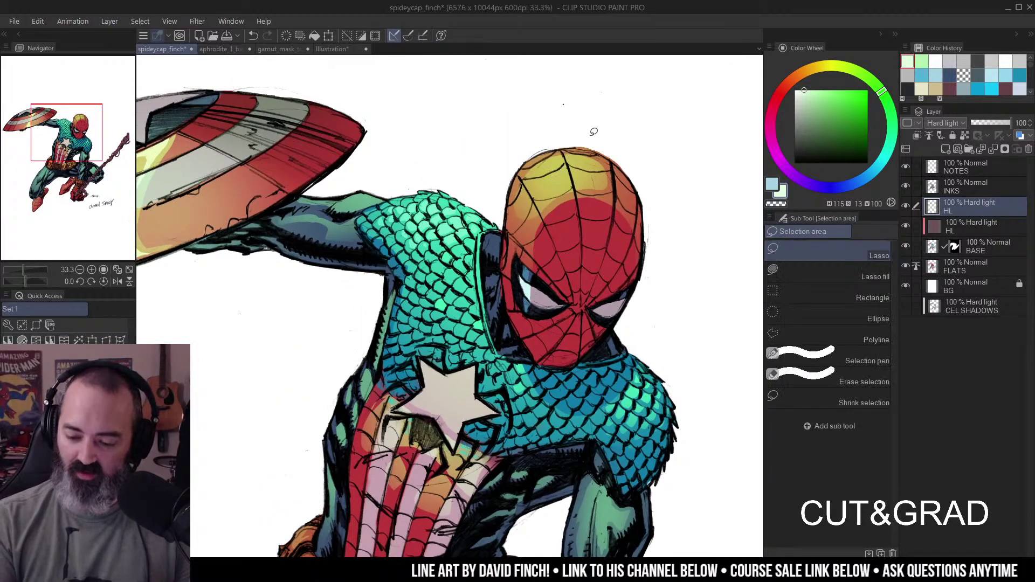
{"action": "mouse_move", "coordinate": [567, 166]}
{"action": "left_mouse_down"}
{"action": "mouse_move", "coordinate": [548, 174]}
{"action": "mouse_move", "coordinate": [570, 162]}
{"action": "mouse_move", "coordinate": [575, 179]}
{"action": "mouse_move", "coordinate": [534, 193]}
{"action": "left_mouse_up"}
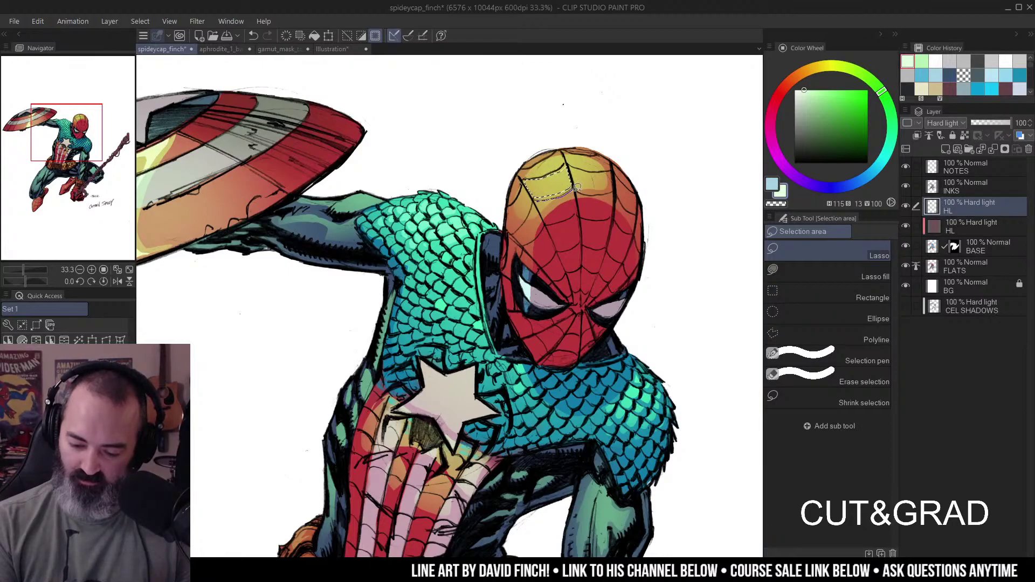
{"action": "key", "text": "b"}
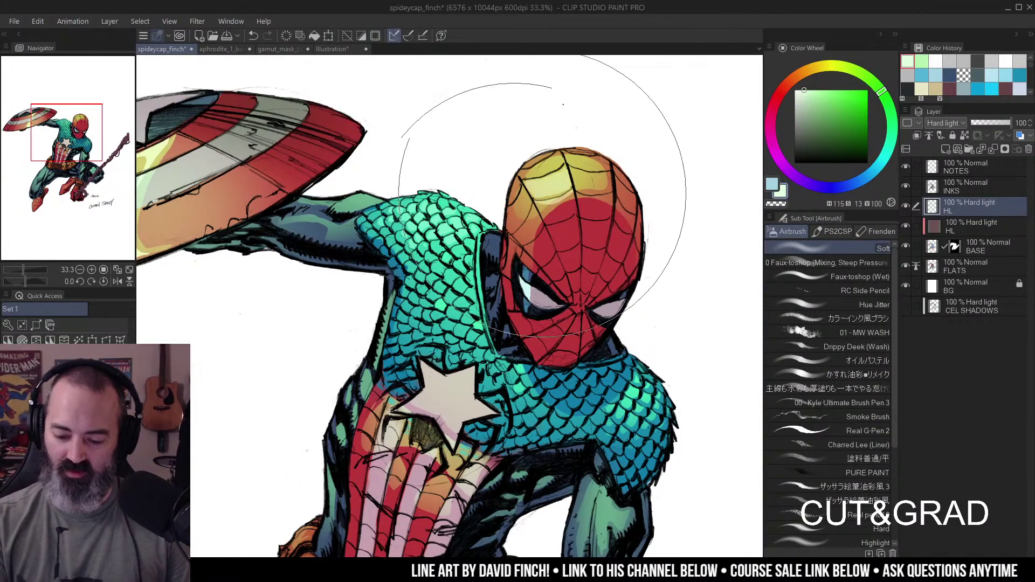
{"action": "left_click", "coordinate": [595, 274], "text": "alt"}
{"action": "left_click", "coordinate": [596, 274]}
- Lasso a small highlight shape in the yellow area at the mask's upper edge and airbrush it pale green
{"action": "key", "text": "m"}
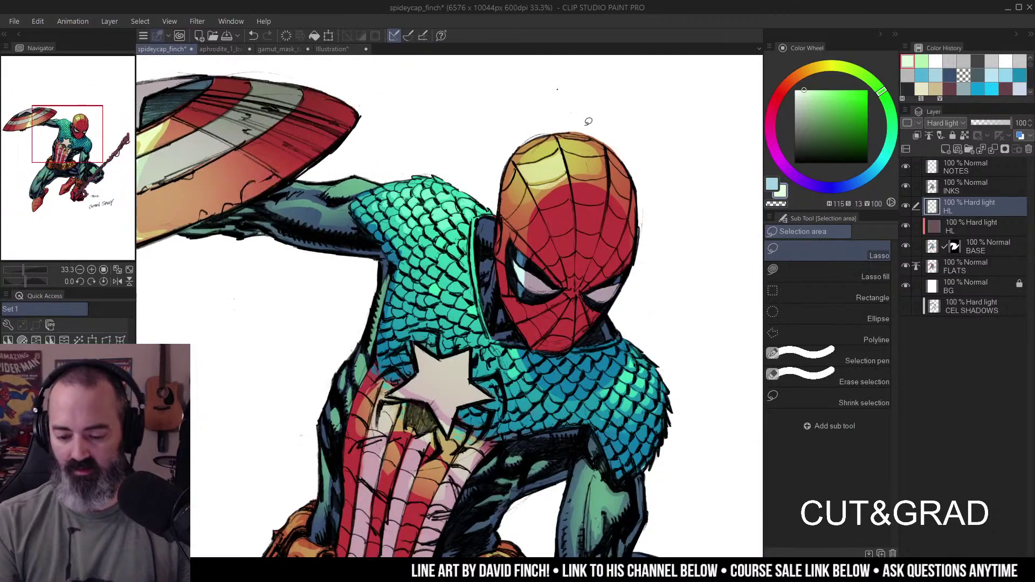
{"action": "mouse_move", "coordinate": [540, 155]}
{"action": "left_mouse_down"}
{"action": "mouse_move", "coordinate": [557, 134]}
{"action": "mouse_move", "coordinate": [526, 157]}
{"action": "left_mouse_up"}
{"action": "key", "text": "b"}
{"action": "key", "text": "m"}
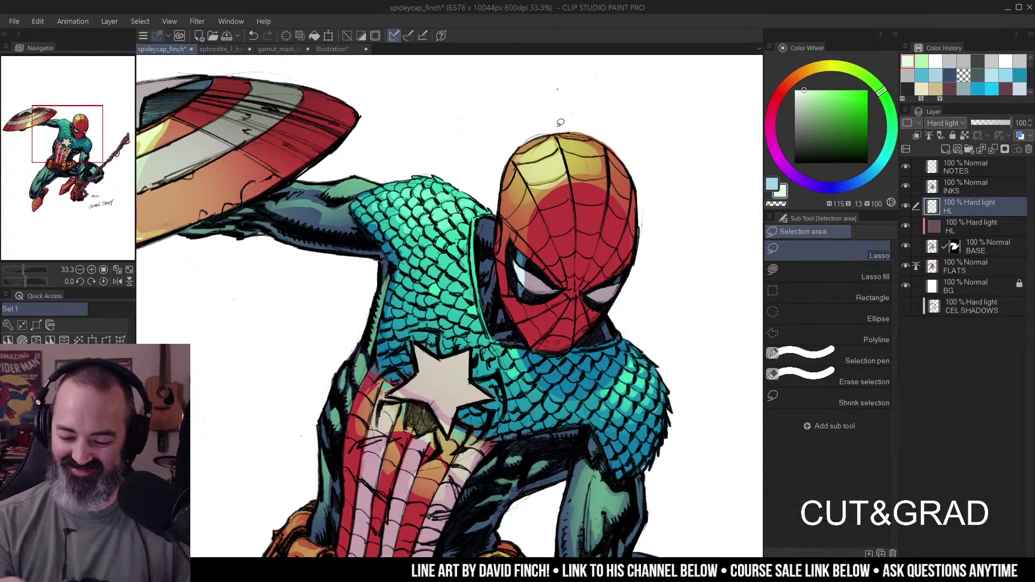
{"action": "key", "text": "b"}
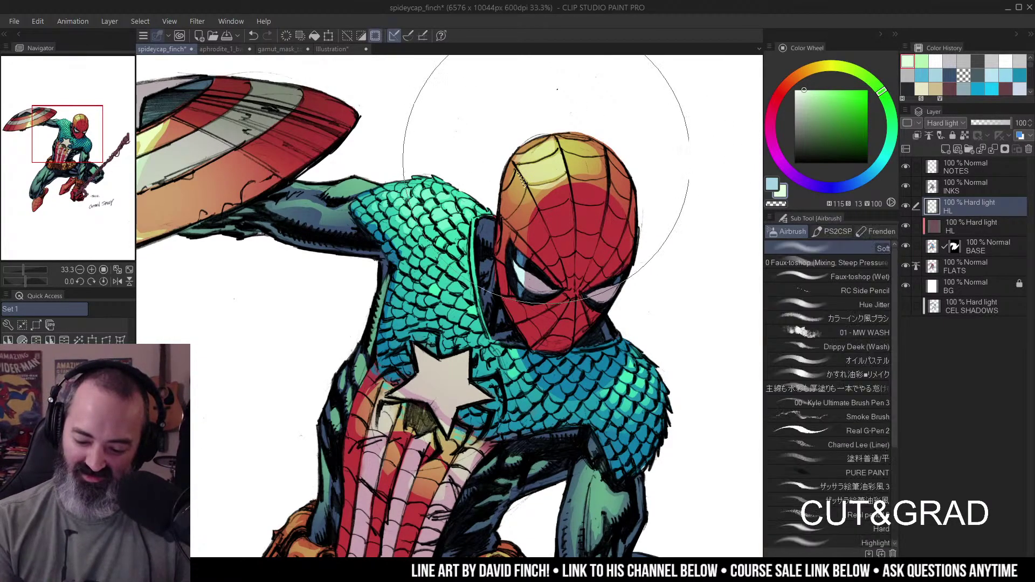
- Lasso a thin curved sliver along the upper edge of the mask's red forehead area and airbrush it pale green
{"action": "key", "text": "m"}
{"action": "mouse_move", "coordinate": [518, 170]}
{"action": "left_mouse_down"}
{"action": "mouse_move", "coordinate": [548, 209]}
{"action": "mouse_move", "coordinate": [571, 198]}
{"action": "mouse_move", "coordinate": [556, 208]}
{"action": "mouse_move", "coordinate": [567, 200]}
{"action": "mouse_move", "coordinate": [558, 197]}
{"action": "left_mouse_up"}
{"action": "key", "text": "b"}
{"action": "key", "text": "m"}
{"action": "key", "text": "b"}
{"action": "key", "text": "m"}
{"action": "left_click", "coordinate": [613, 188], "text": "alt"}
{"action": "left_click", "coordinate": [613, 188], "text": "alt"}
{"action": "left_click", "coordinate": [613, 189], "text": "alt"}
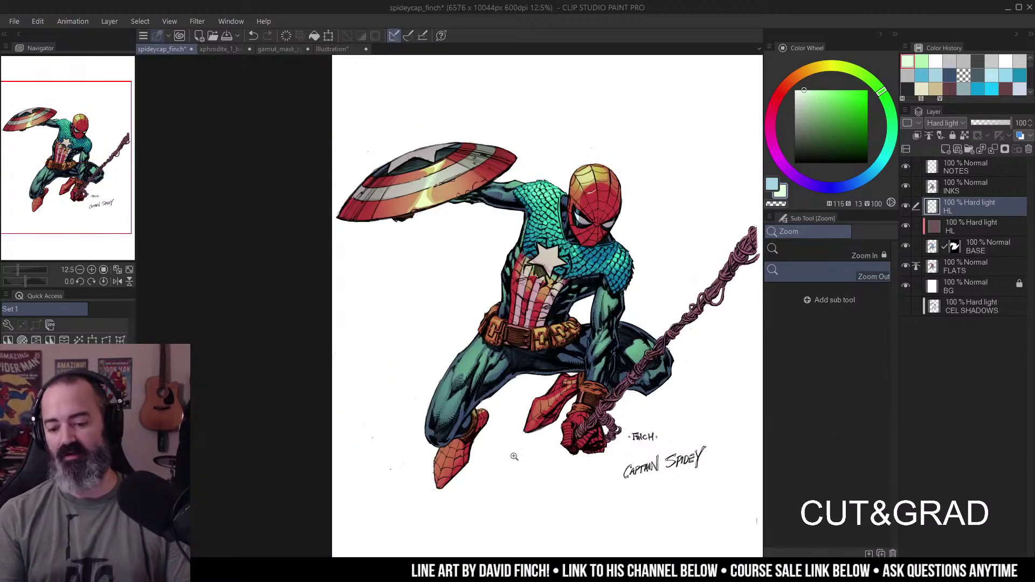
- Continue the thin forehead highlight past the mask's central web line with another lassoed, airbrushed sliver, and deselect
{"action": "left_click", "coordinate": [602, 191], "text": "ctrl"}
{"action": "left_click", "coordinate": [602, 191], "text": "ctrl"}
{"action": "left_click", "coordinate": [602, 192], "text": "ctrl"}
{"action": "key", "text": "b"}
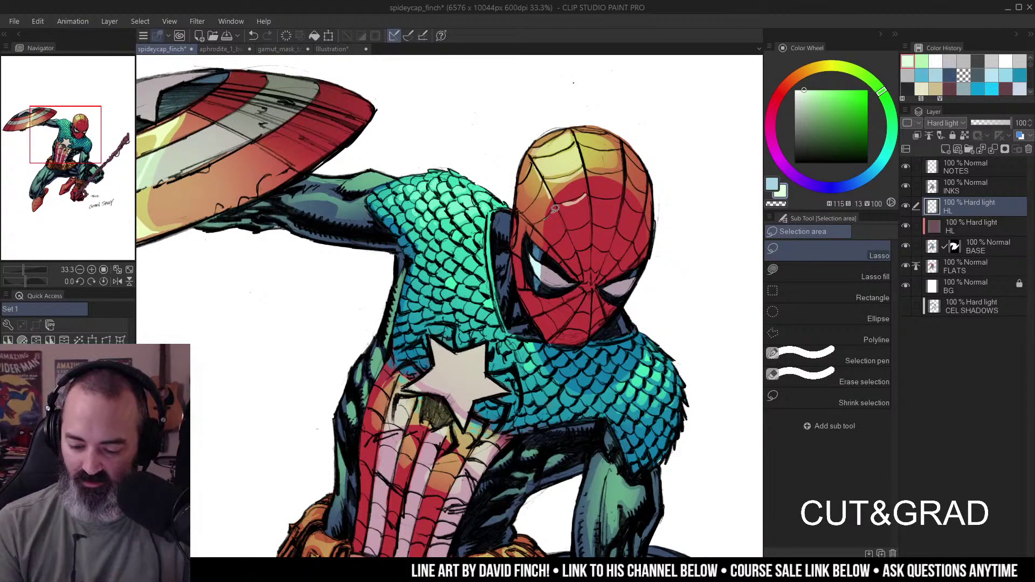
{"action": "key", "text": "m"}
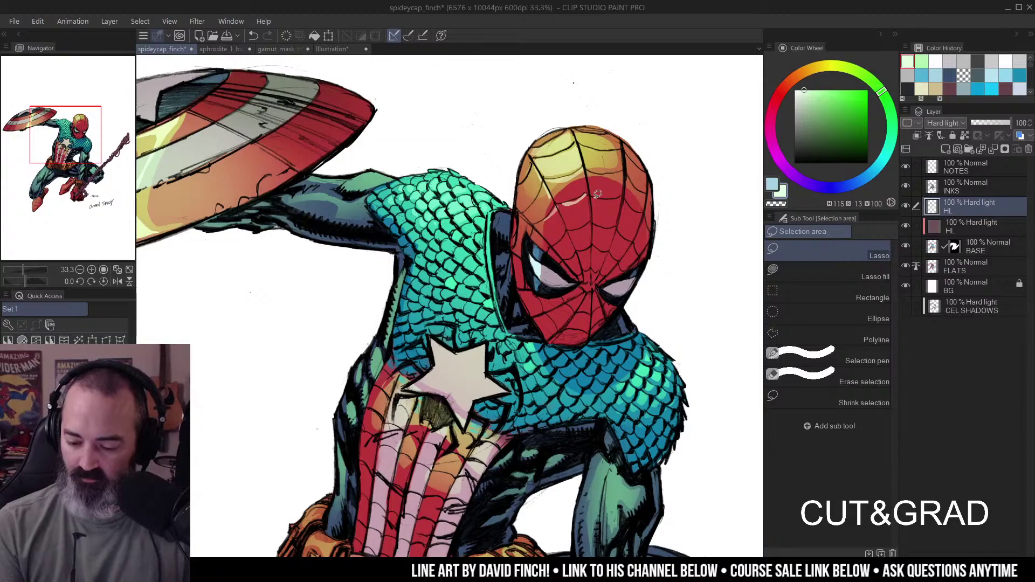
{"action": "key", "text": "ctrl+d"}
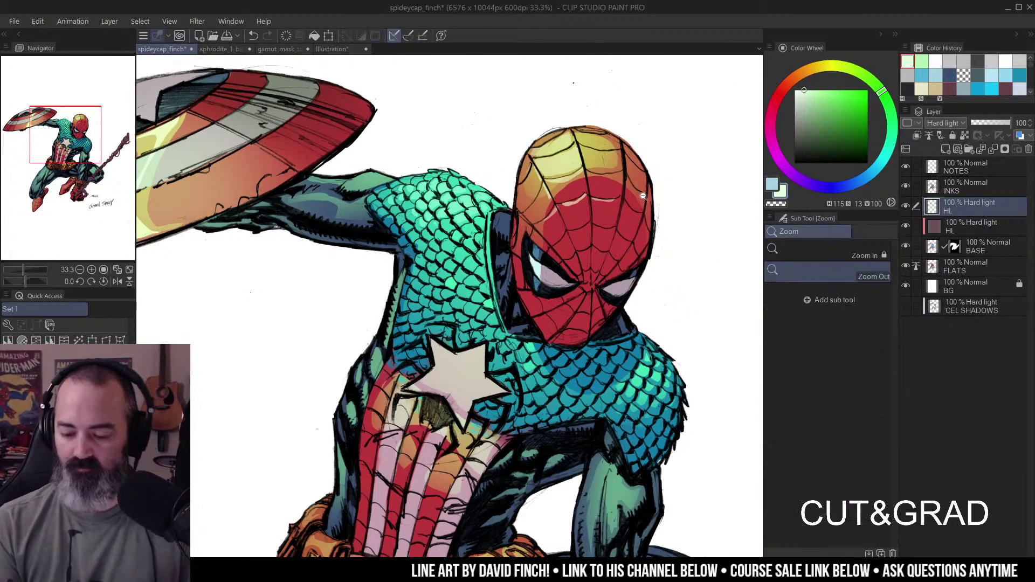
{"action": "left_click", "coordinate": [639, 197], "text": "alt"}
{"action": "left_click_drag", "start_coordinate": [653, 249], "coordinate": [573, 234]}
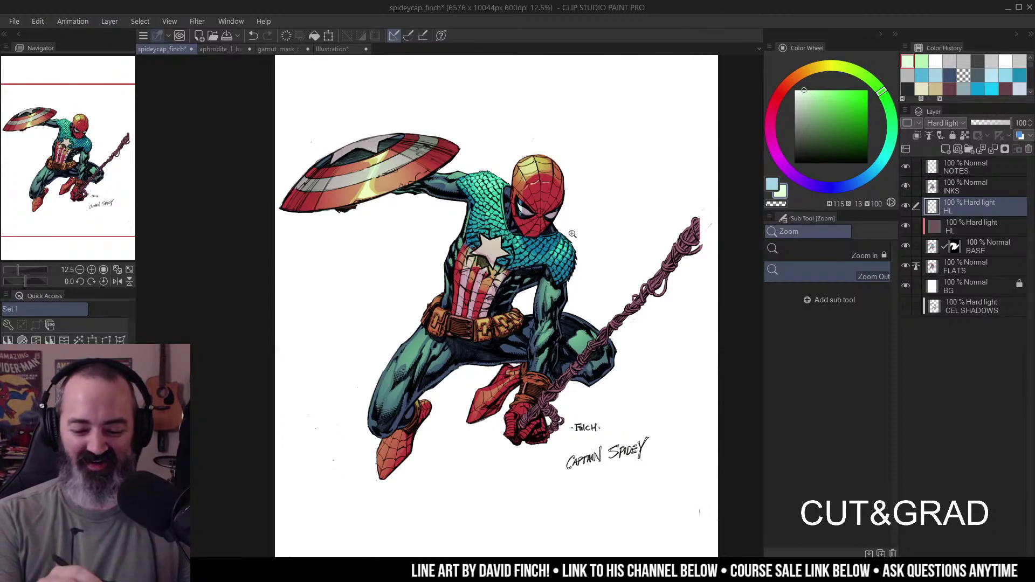
- Switch to the Illustration canvas, trace around the hard-edged sphere as a comparison, and return to the spideycap_finch drawing
{"action": "left_click", "coordinate": [331, 48]}
{"action": "key", "text": "m"}
{"action": "left_click_drag", "start_coordinate": [437, 205], "coordinate": [462, 320]}
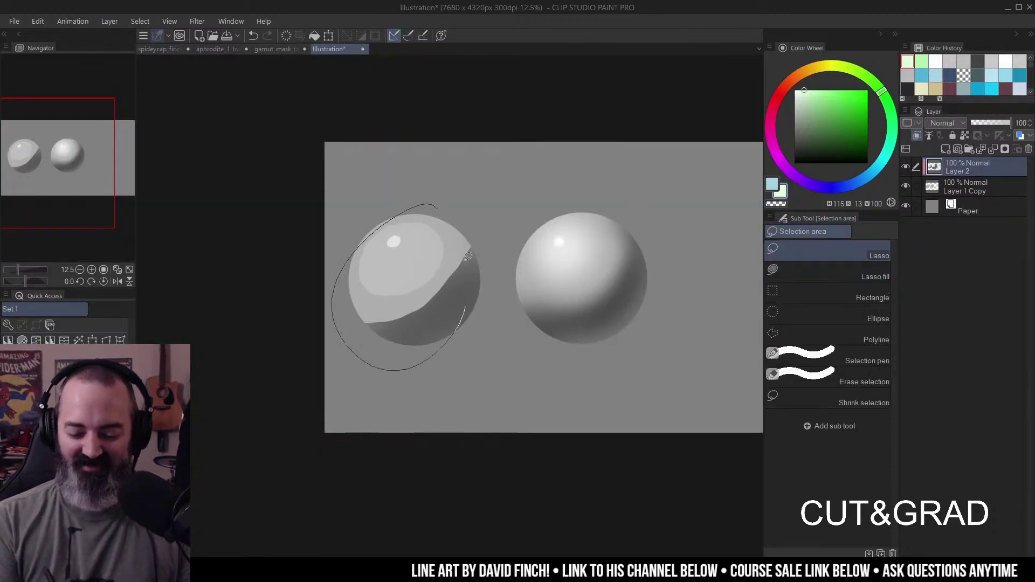
{"action": "left_click", "coordinate": [160, 49]}
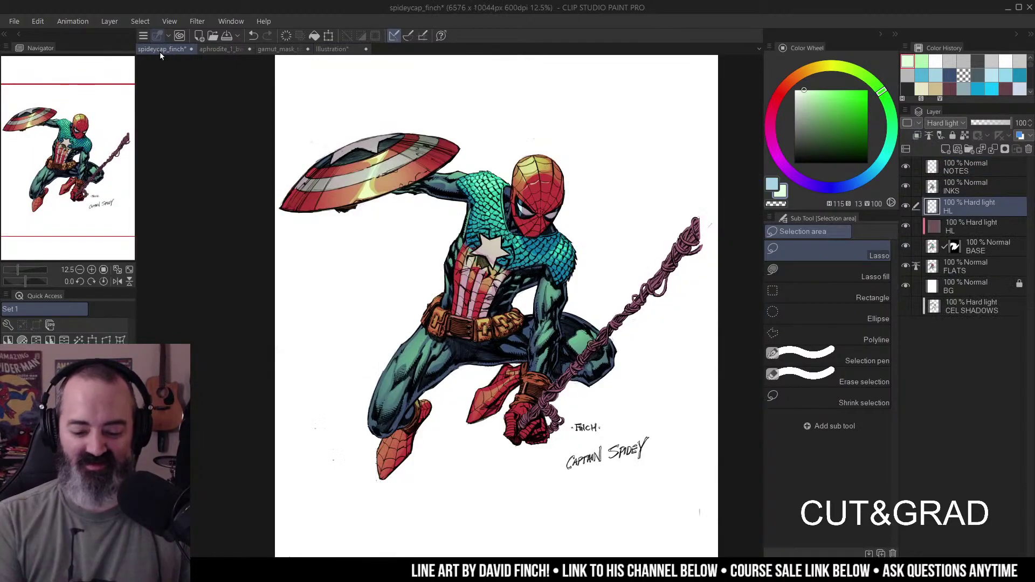
- Save the spideycap_finch drawing with its new highlights
{"action": "scroll", "coordinate": [607, 161], "scroll_direction": "down", "scroll_amount": 1}
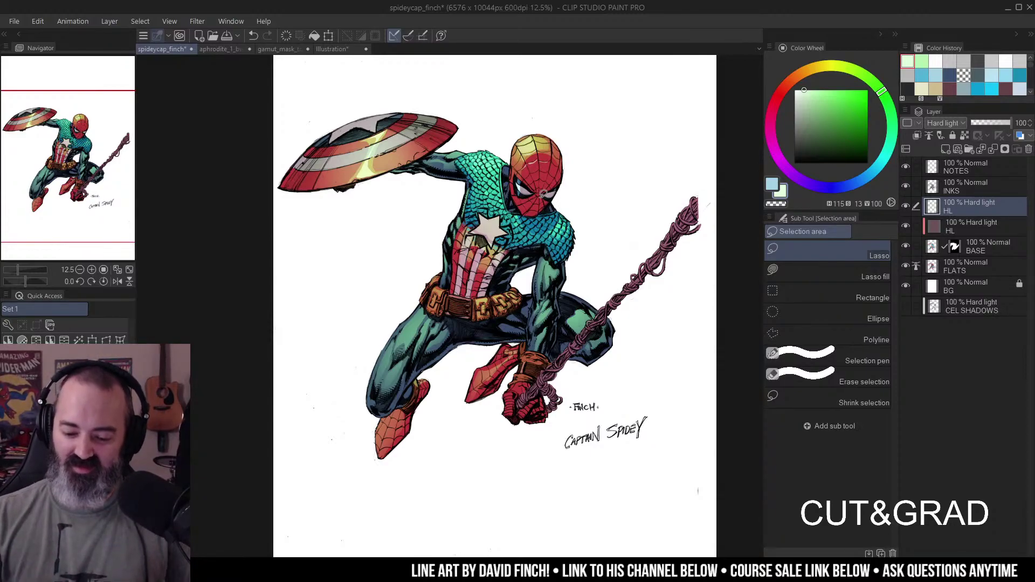
{"action": "left_click_drag", "start_coordinate": [592, 188], "coordinate": [600, 201]}
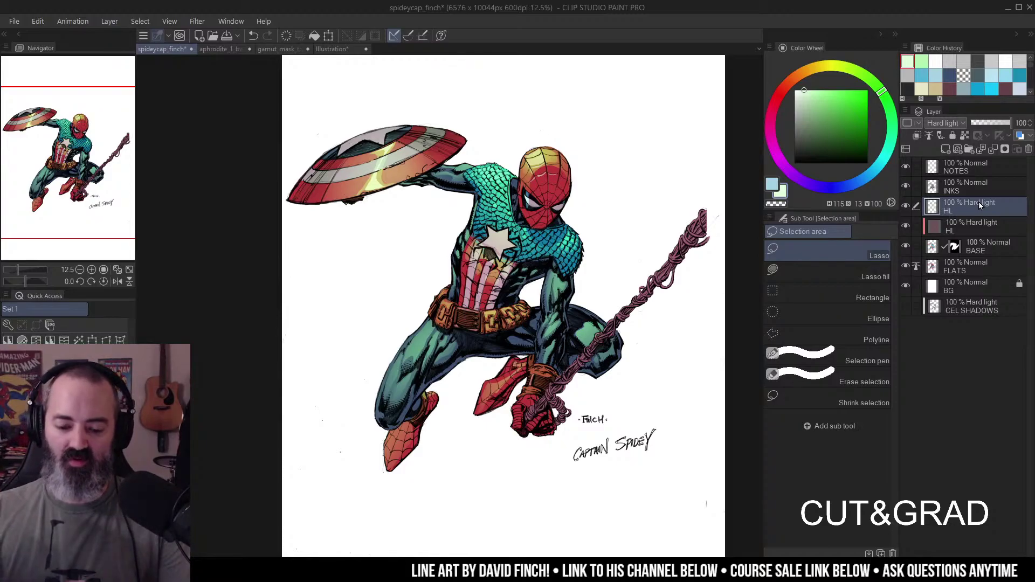
{"action": "key", "text": "ctrl+s"}
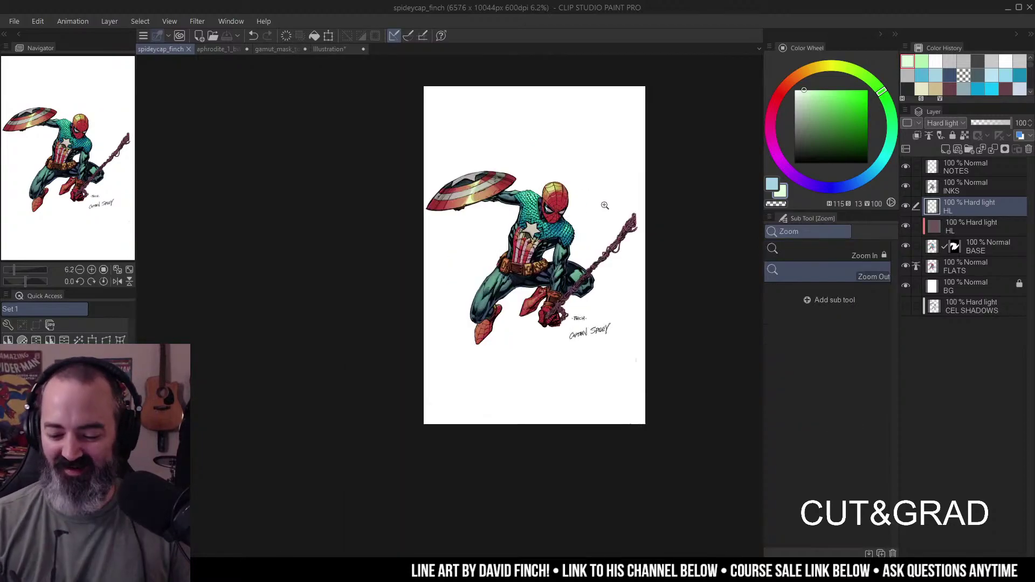
- Lasso narrow highlight shapes along the upper arm and forearm of the lowered arm and airbrush them pale green
{"action": "left_click", "coordinate": [564, 263], "text": "ctrl+alt"}
{"action": "left_click", "coordinate": [563, 262]}
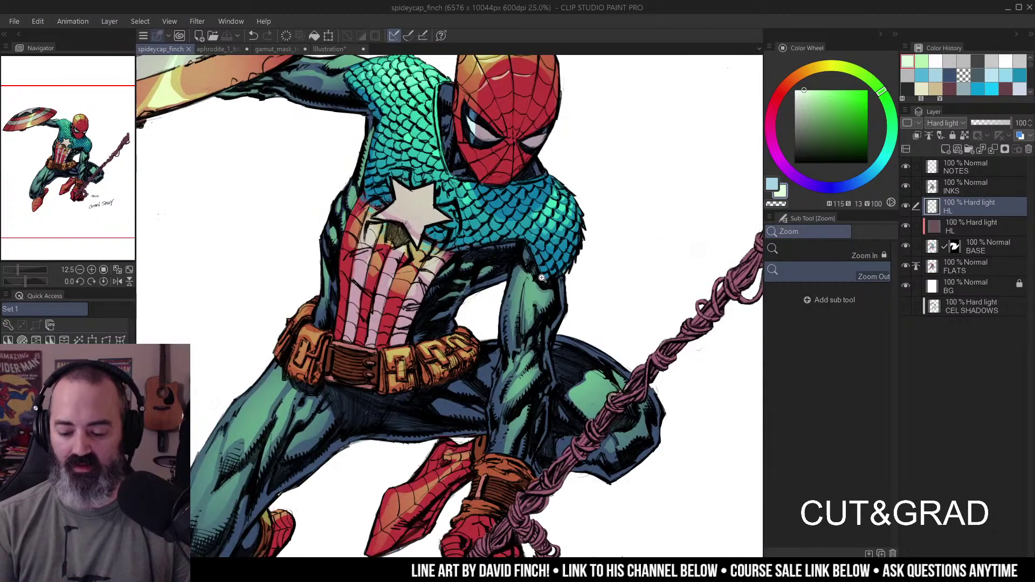
{"action": "left_click", "coordinate": [536, 233]}
{"action": "left_click_drag", "start_coordinate": [522, 153], "coordinate": [589, 214]}
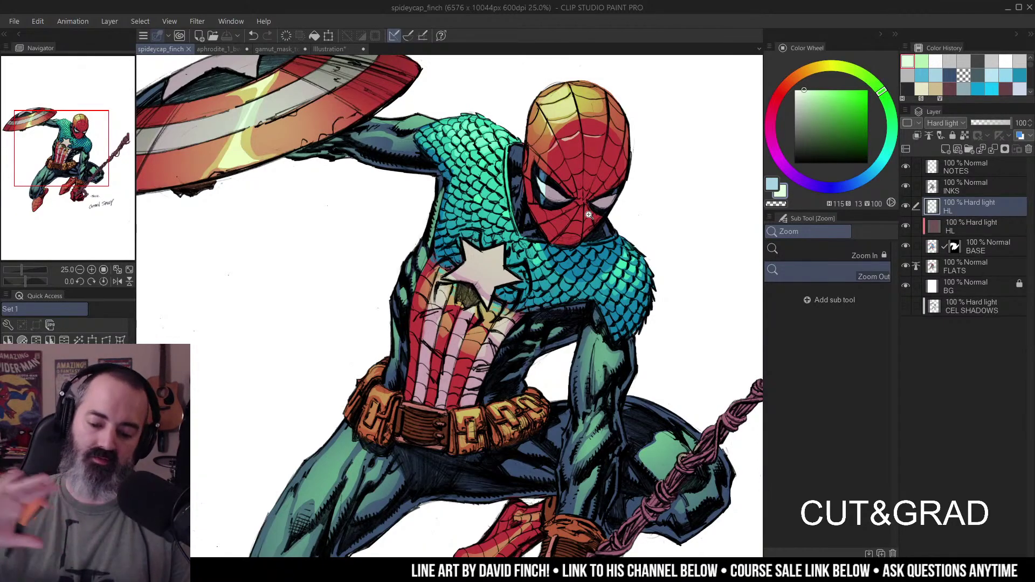
{"action": "scroll", "coordinate": [589, 214], "scroll_direction": "down", "scroll_amount": 5}
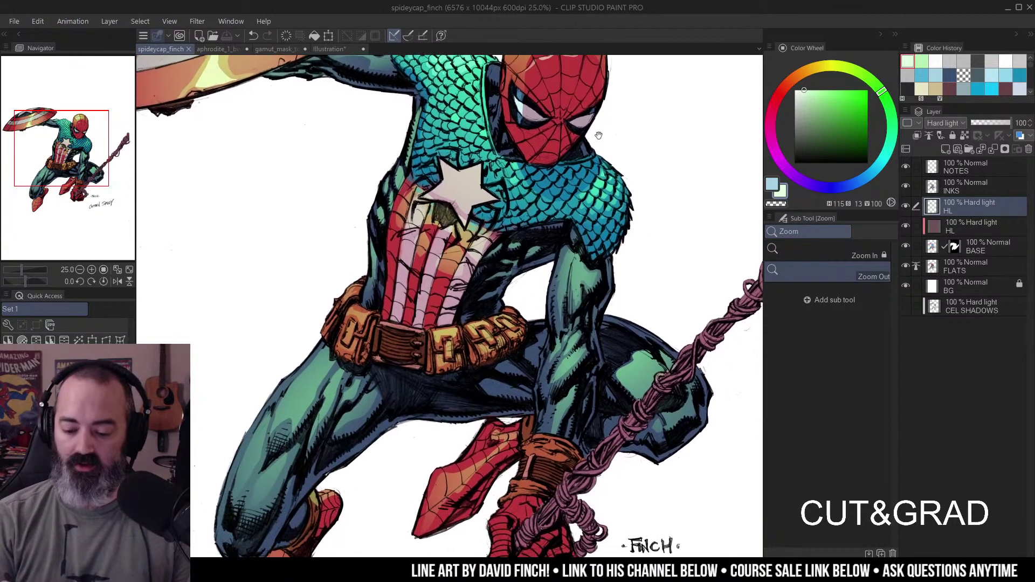
{"action": "key", "text": "m"}
{"action": "mouse_move", "coordinate": [572, 205]}
{"action": "left_mouse_down"}
{"action": "mouse_move", "coordinate": [561, 250]}
{"action": "mouse_move", "coordinate": [570, 200]}
{"action": "left_mouse_up"}
{"action": "key", "text": "ctrl+d"}
{"action": "mouse_move", "coordinate": [571, 194]}
{"action": "left_mouse_down"}
{"action": "mouse_move", "coordinate": [591, 219]}
{"action": "mouse_move", "coordinate": [578, 236]}
{"action": "mouse_move", "coordinate": [571, 205]}
{"action": "left_mouse_up"}
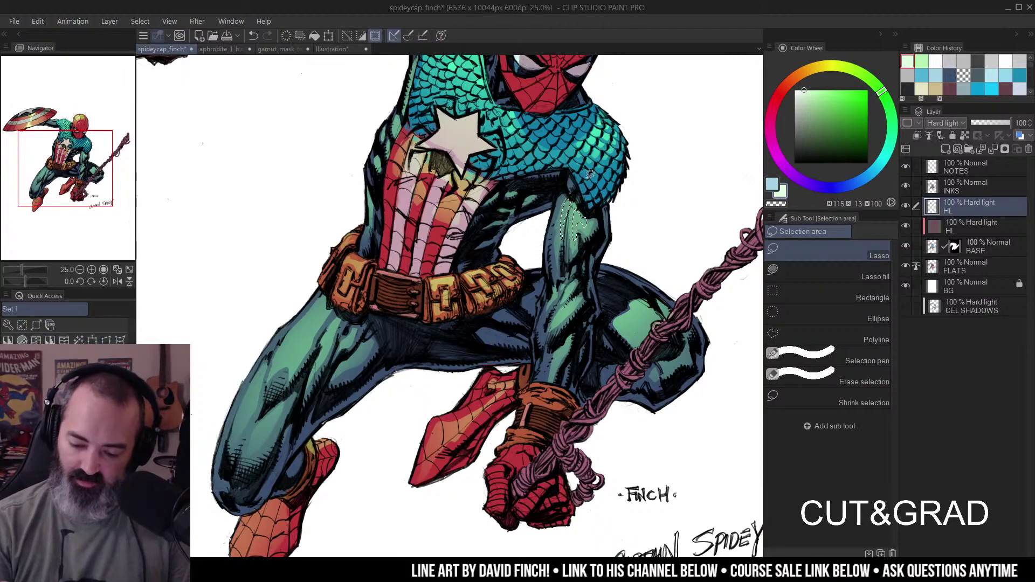
{"action": "mouse_move", "coordinate": [573, 291]}
{"action": "left_mouse_down"}
{"action": "mouse_move", "coordinate": [573, 337]}
{"action": "mouse_move", "coordinate": [572, 302]}
{"action": "left_mouse_up"}
{"action": "key", "text": "b"}
{"action": "scroll", "coordinate": [635, 205], "scroll_direction": "down", "scroll_amount": 4}
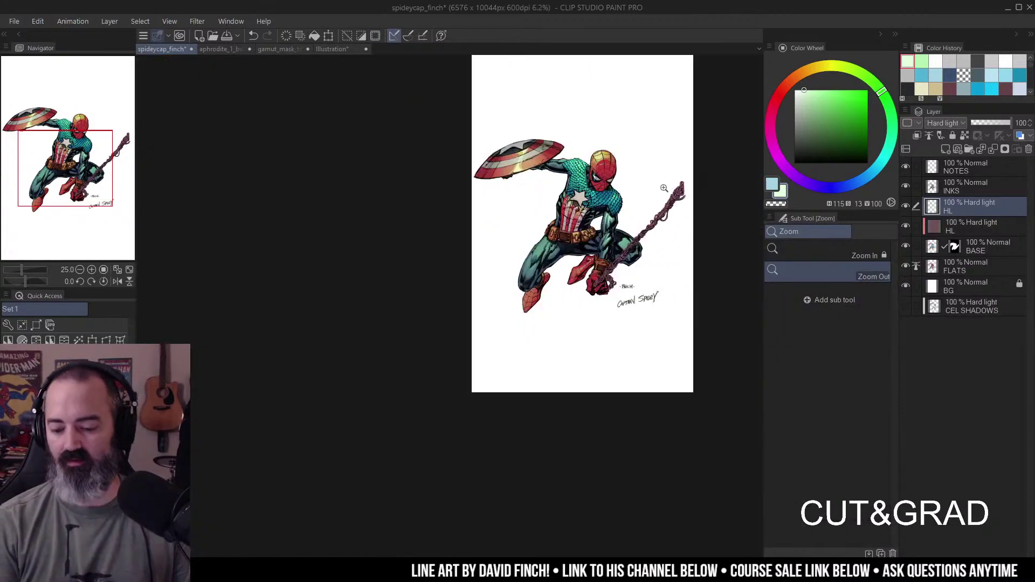
- Lasso a narrow highlight shape on the upper part of the shield arm and airbrush it pale green
{"action": "scroll", "coordinate": [637, 189], "scroll_direction": "up", "scroll_amount": 4}
{"action": "left_click_drag", "start_coordinate": [640, 170], "coordinate": [653, 216]}
{"action": "key", "text": "m"}
{"action": "mouse_move", "coordinate": [398, 152]}
{"action": "left_mouse_down"}
{"action": "mouse_move", "coordinate": [355, 155]}
{"action": "mouse_move", "coordinate": [375, 169]}
{"action": "mouse_move", "coordinate": [397, 162]}
{"action": "left_mouse_up"}
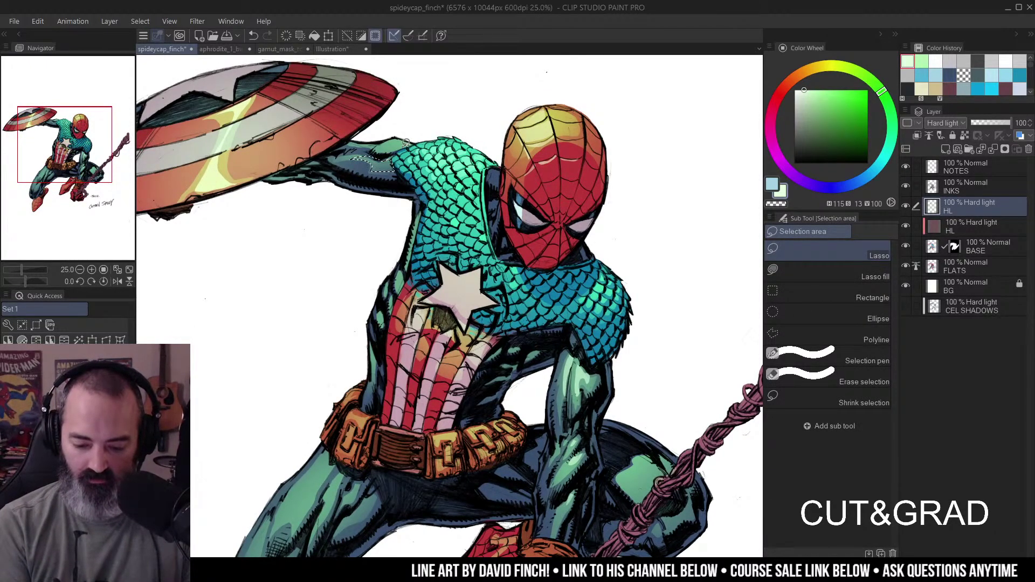
{"action": "key", "text": "b"}
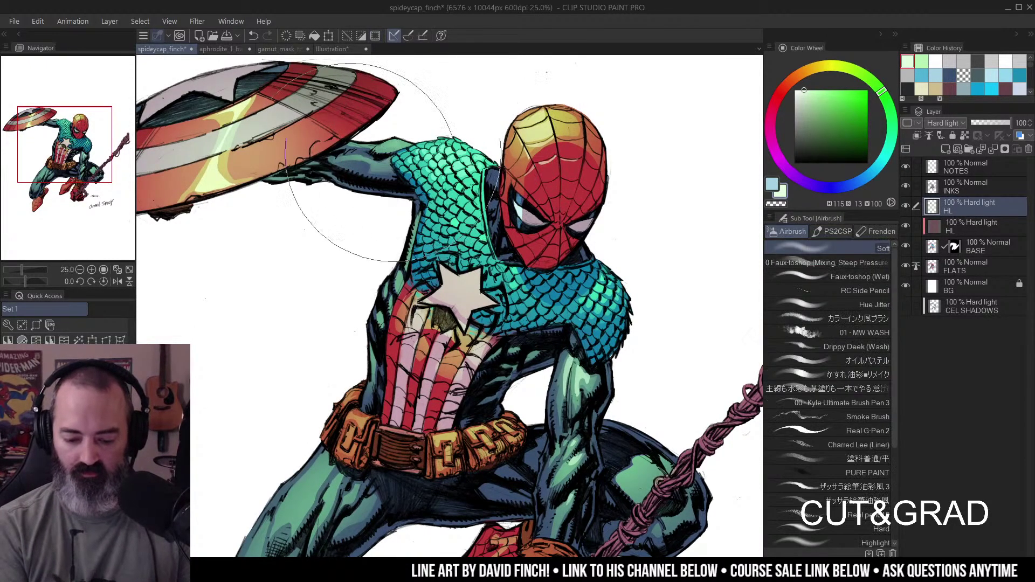
{"action": "scroll", "coordinate": [615, 243], "scroll_direction": "down", "scroll_amount": 2}
{"action": "left_click_drag", "start_coordinate": [614, 275], "coordinate": [614, 199]}
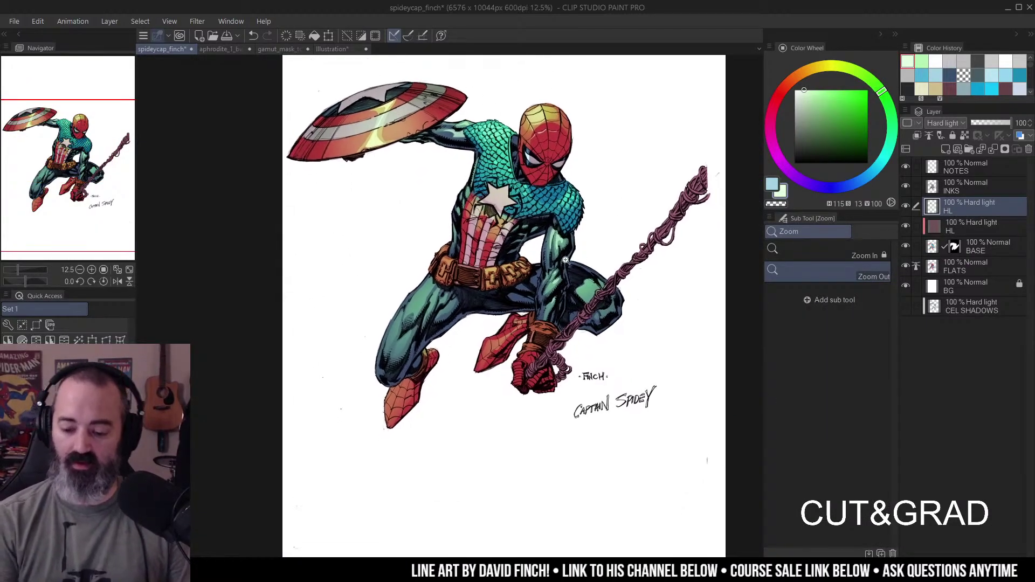
{"action": "left_click", "coordinate": [566, 236]}
{"action": "scroll", "coordinate": [621, 239], "scroll_direction": "down", "scroll_amount": 2}
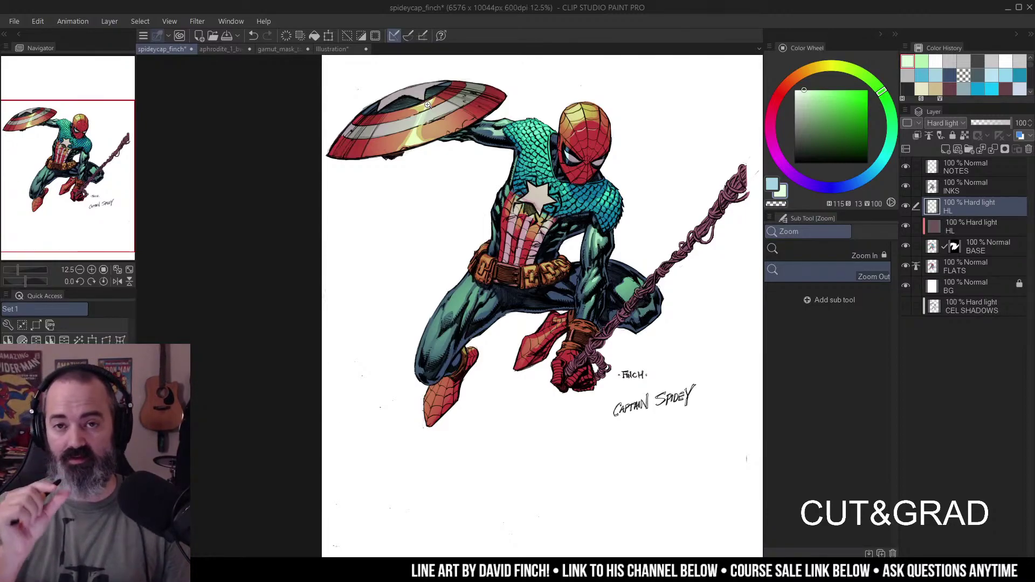
- Lasso thin streaks along the thigh and knee of the bent front leg and airbrush them light blue, H 196, S 27, V 88
{"action": "scroll", "coordinate": [427, 104], "scroll_direction": "up", "scroll_amount": 3}
{"action": "mouse_move", "coordinate": [426, 366]}
{"action": "left_mouse_down"}
{"action": "mouse_move", "coordinate": [430, 239]}
{"action": "mouse_move", "coordinate": [398, 294]}
{"action": "mouse_move", "coordinate": [439, 237]}
{"action": "mouse_move", "coordinate": [441, 211]}
{"action": "mouse_move", "coordinate": [399, 267]}
{"action": "mouse_move", "coordinate": [445, 205]}
{"action": "left_mouse_up"}
{"action": "key", "text": "m"}
{"action": "key", "text": "ctrl+d"}
{"action": "key", "text": "ctrl+d"}
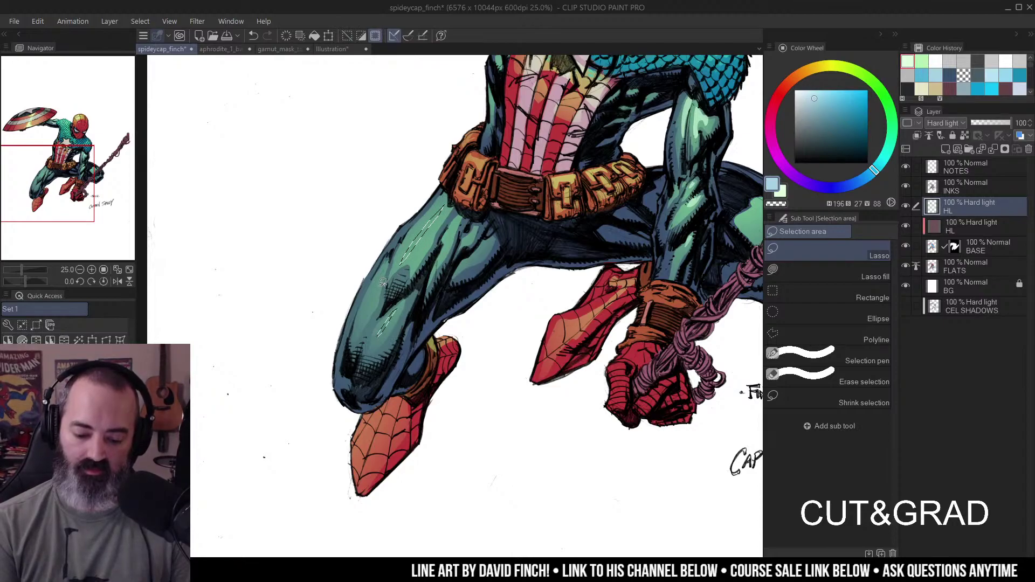
{"action": "key", "text": "ctrl+d"}
{"action": "key", "text": "b"}
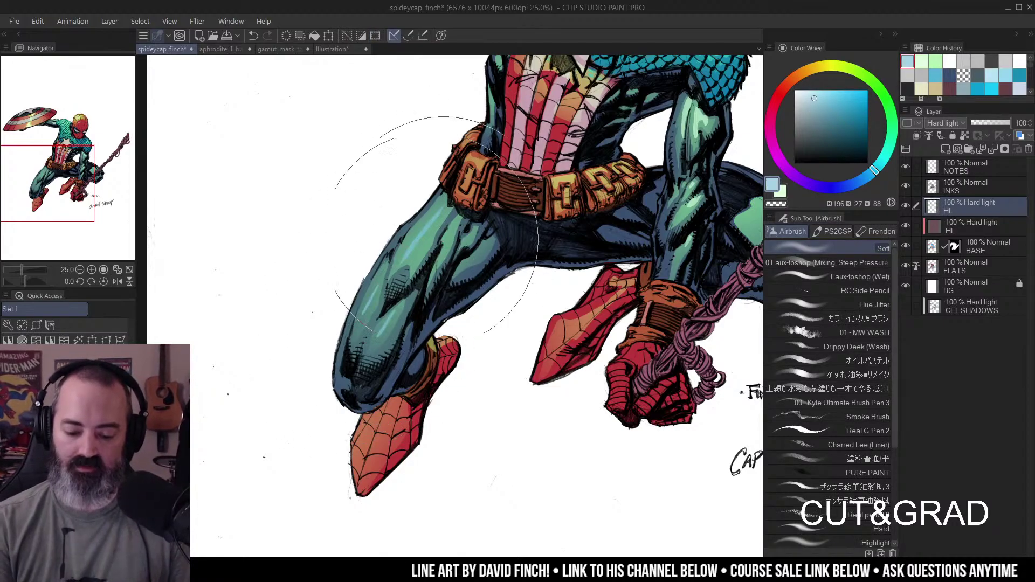
{"action": "scroll", "coordinate": [609, 236], "scroll_direction": "down", "scroll_amount": 4}
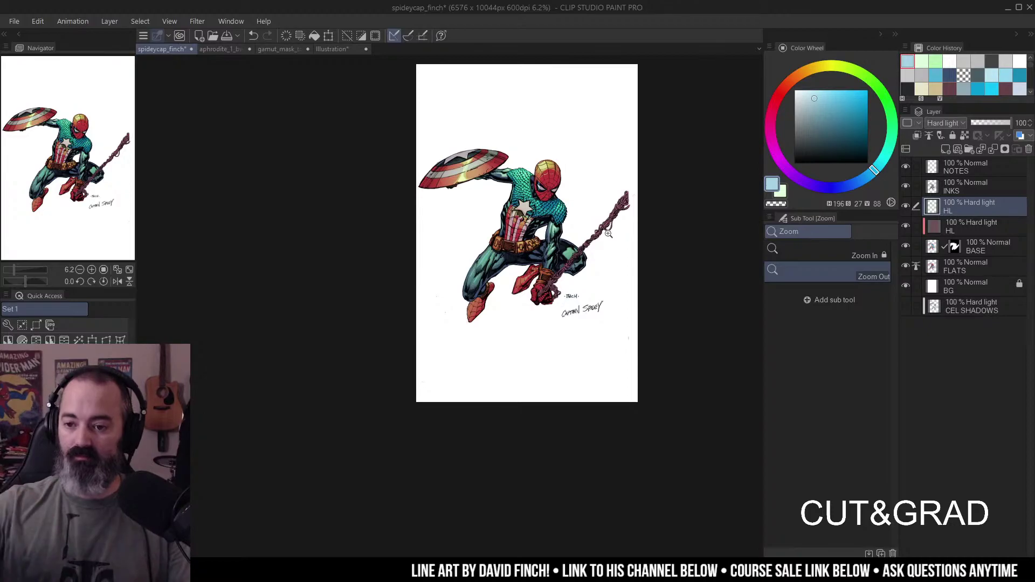
{"action": "key", "text": "m"}
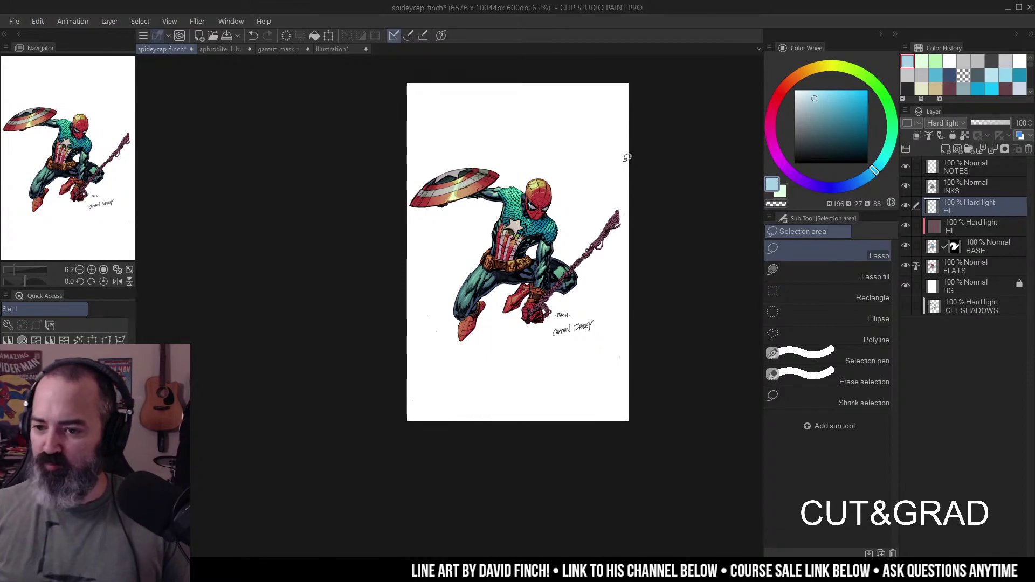
{"action": "left_click_drag", "start_coordinate": [644, 153], "coordinate": [628, 134]}
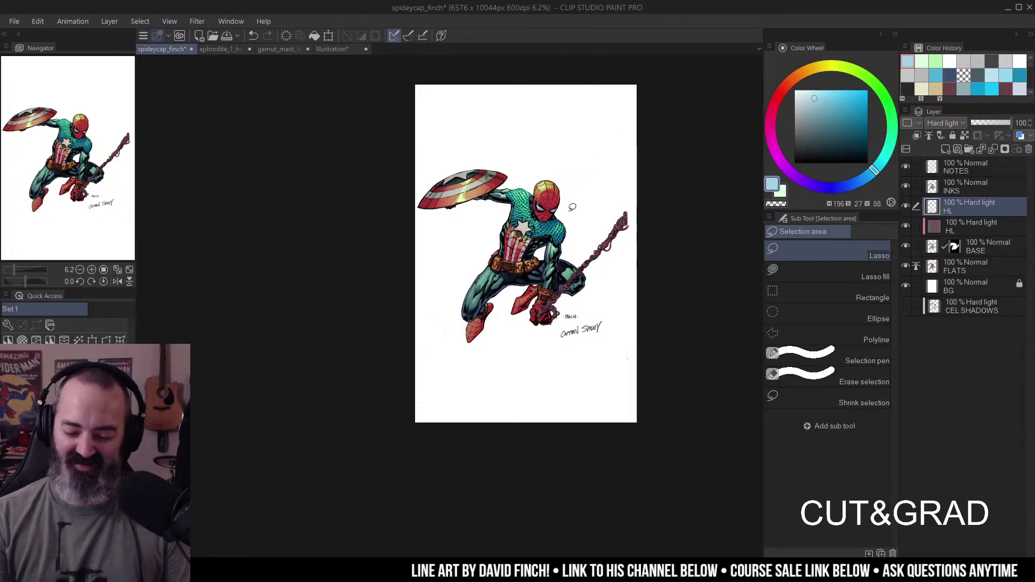
{"action": "key", "text": "/"}
{"action": "left_click", "coordinate": [576, 223]}
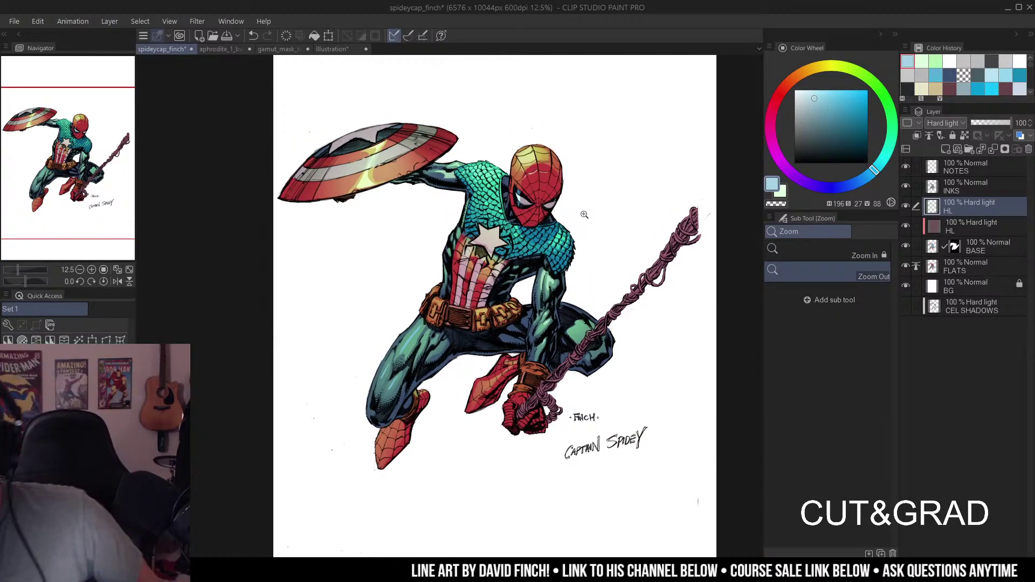
{"action": "key", "text": "m"}
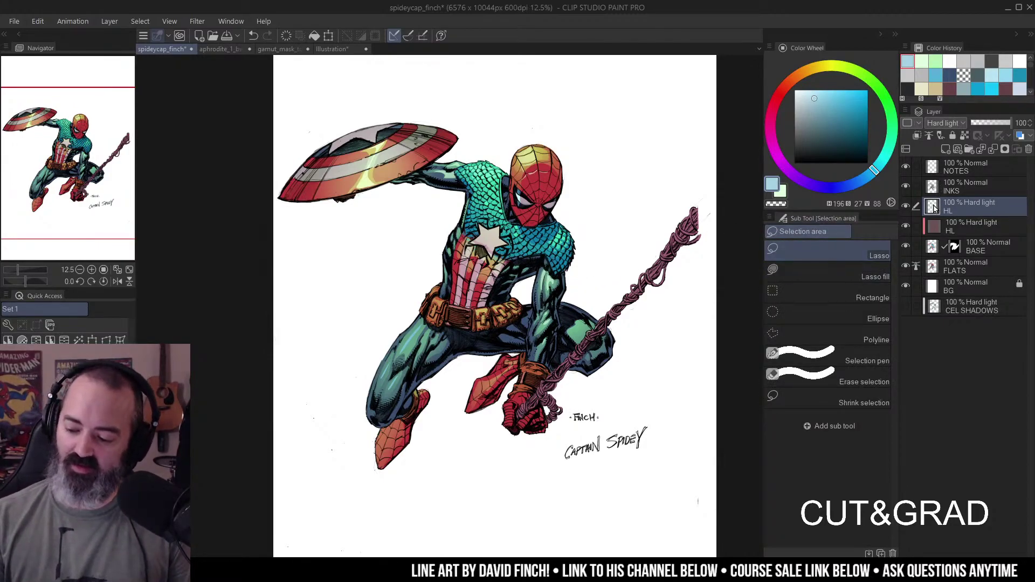
- Try a range of hue shifts on the upper HL layer, from 135 through -34, -180, -61 and -144 to 12
{"action": "key", "text": "ctrl+u"}
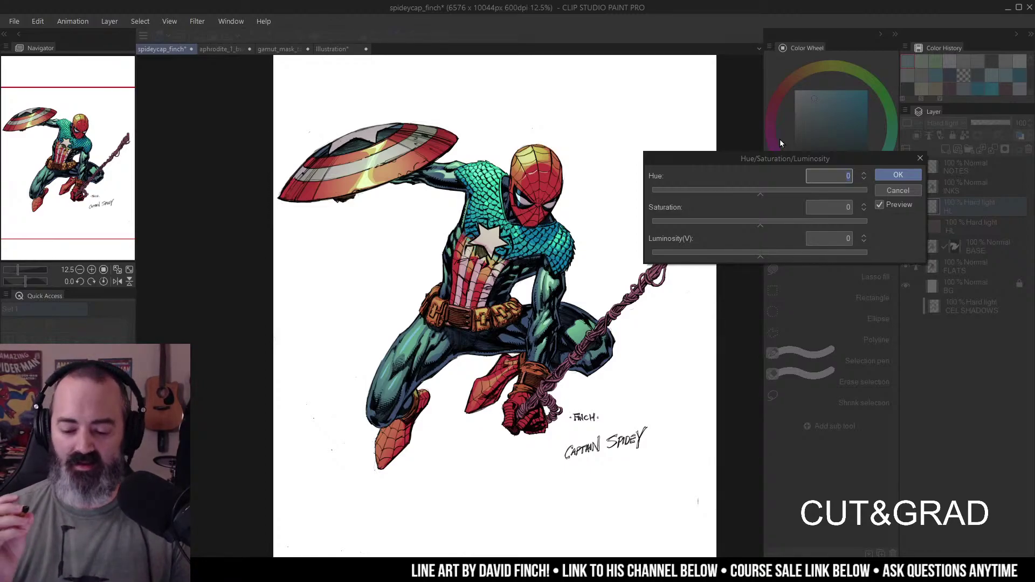
{"action": "left_click", "coordinate": [917, 175]}
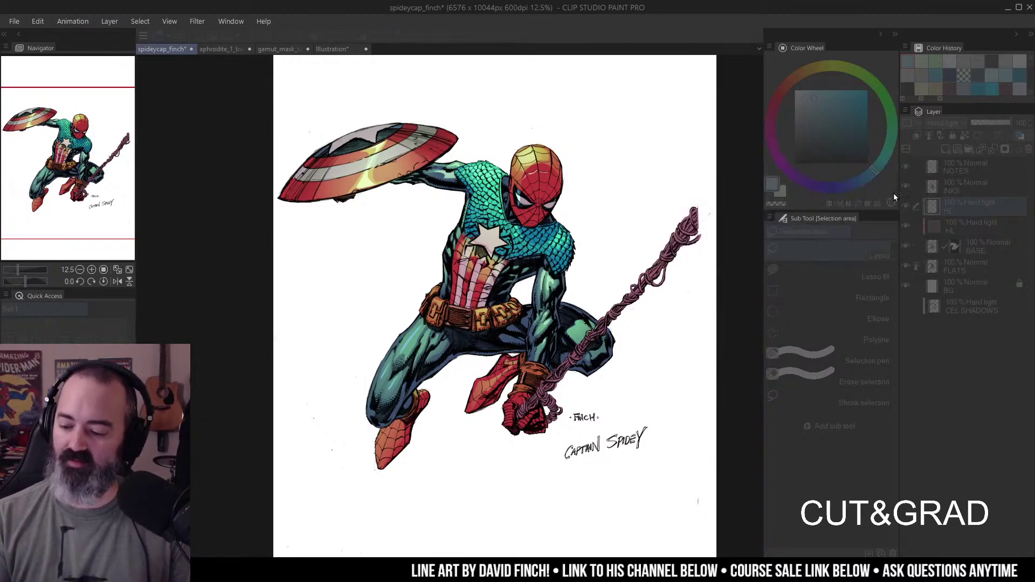
{"action": "key", "text": "ctrl+u"}
{"action": "left_click_drag", "start_coordinate": [764, 189], "coordinate": [786, 191]}
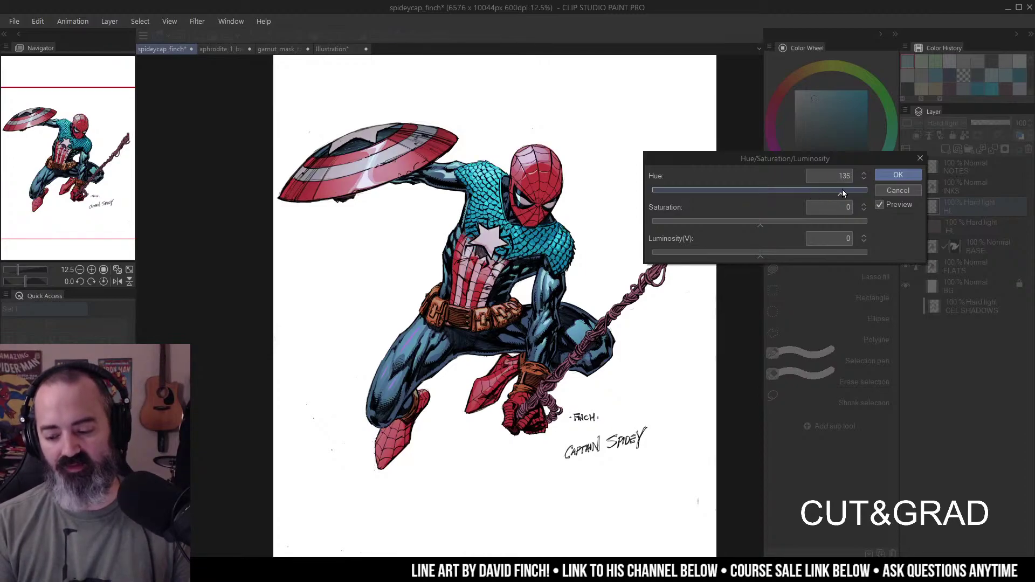
{"action": "left_click_drag", "start_coordinate": [843, 189], "coordinate": [843, 190]}
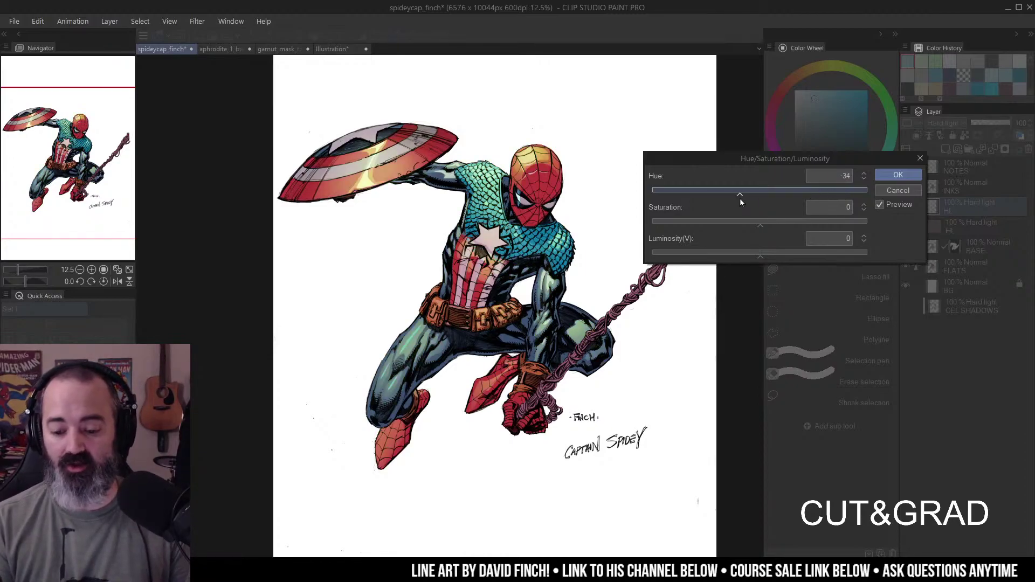
{"action": "left_click_drag", "start_coordinate": [740, 199], "coordinate": [659, 188]}
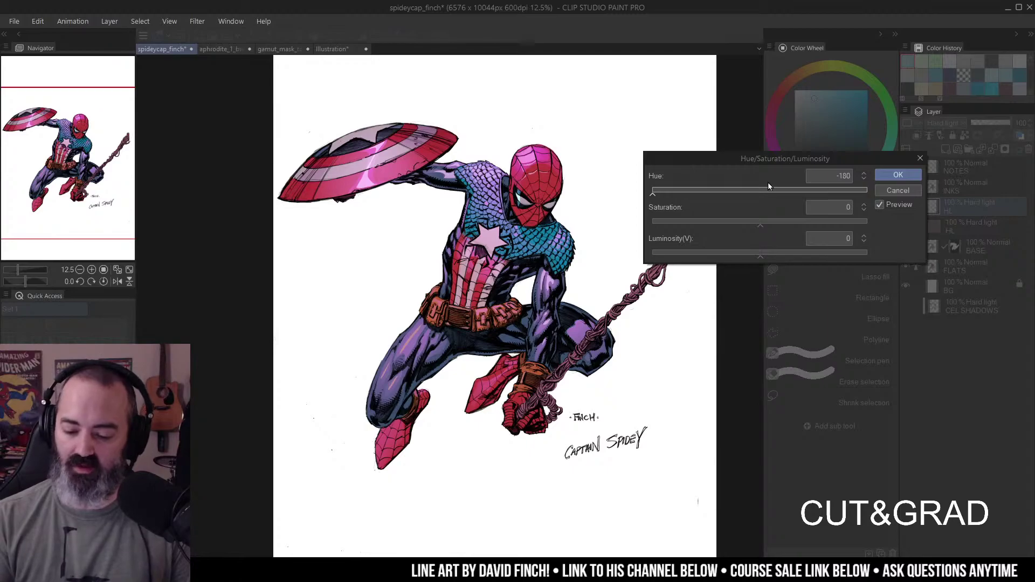
{"action": "mouse_move", "coordinate": [707, 193]}
{"action": "left_mouse_down"}
{"action": "mouse_move", "coordinate": [693, 192]}
{"action": "mouse_move", "coordinate": [722, 190]}
{"action": "left_mouse_up"}
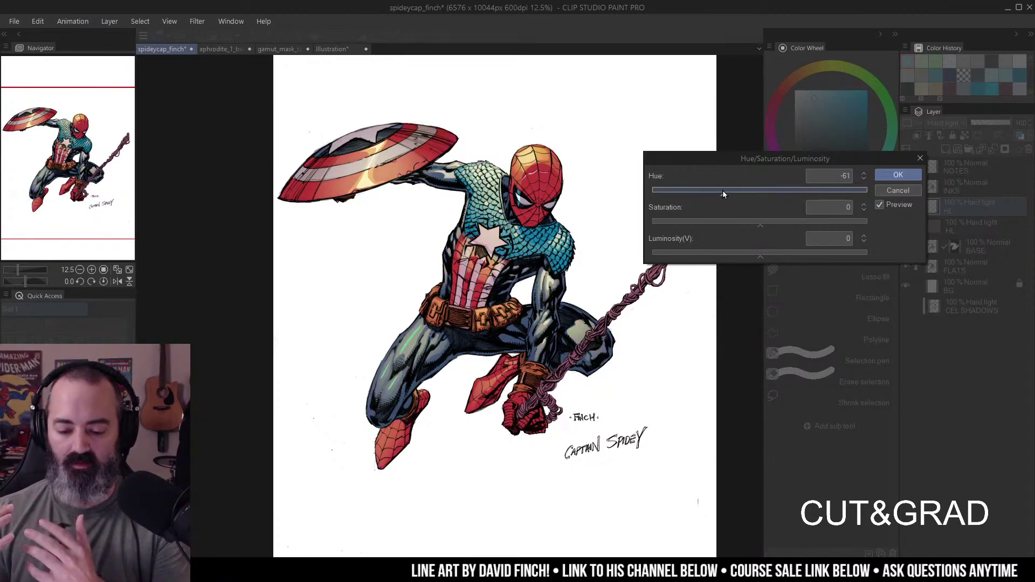
{"action": "left_click_drag", "start_coordinate": [722, 190], "coordinate": [675, 197]}
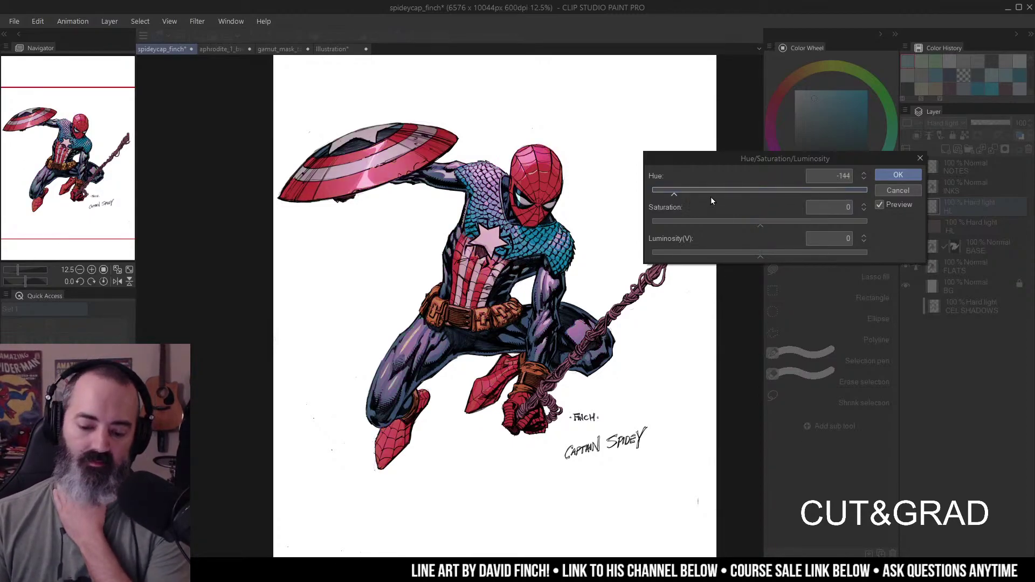
{"action": "left_click_drag", "start_coordinate": [738, 187], "coordinate": [779, 185]}
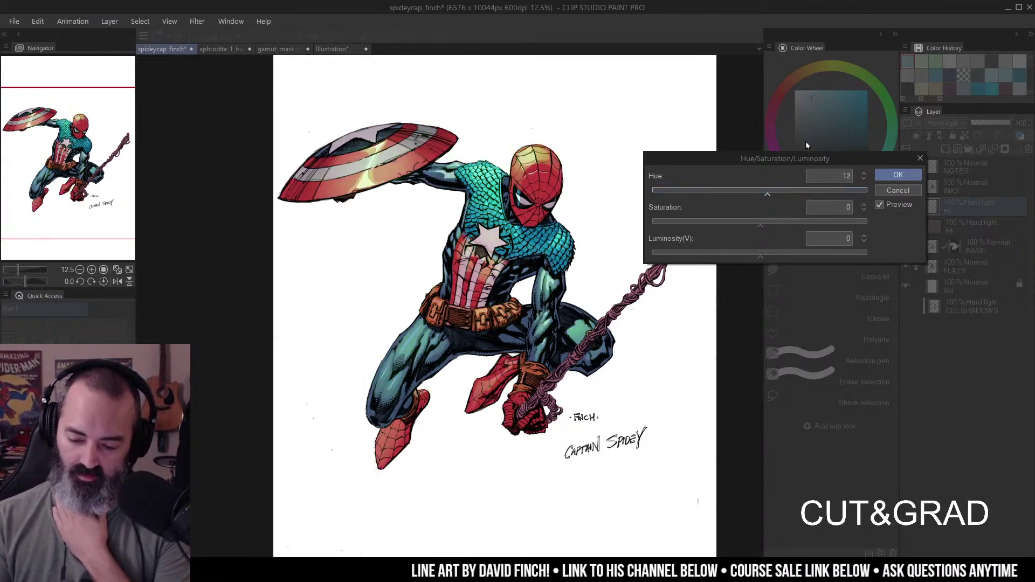
- Try saturation 23 and -52 with luminosity -5 and hues 55 and -38 on the upper HL layer, and cancel the adjustment
{"action": "left_click_drag", "start_coordinate": [791, 220], "coordinate": [787, 222]}
{"action": "left_click_drag", "start_coordinate": [758, 256], "coordinate": [755, 258]}
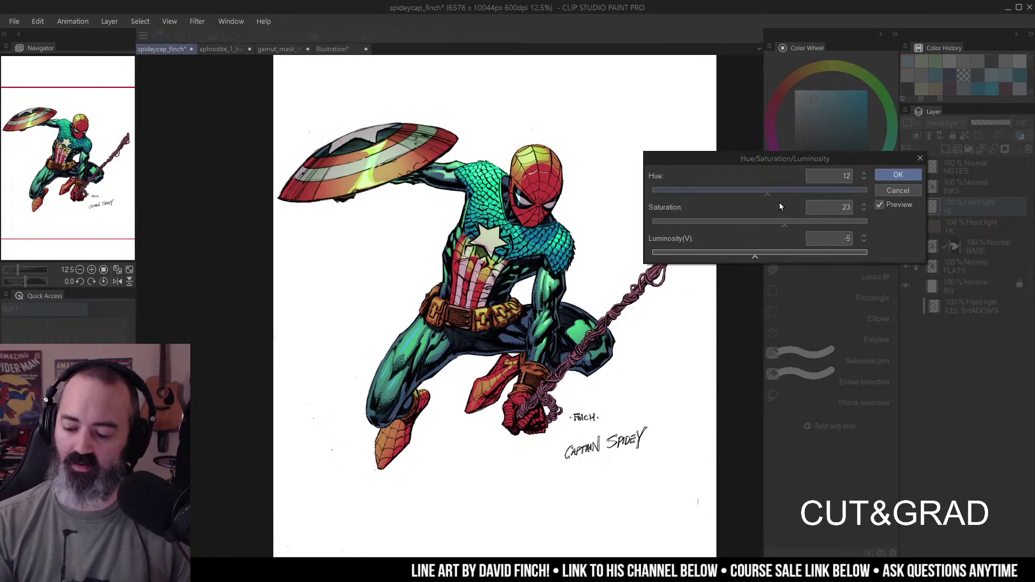
{"action": "left_click_drag", "start_coordinate": [784, 224], "coordinate": [711, 225]}
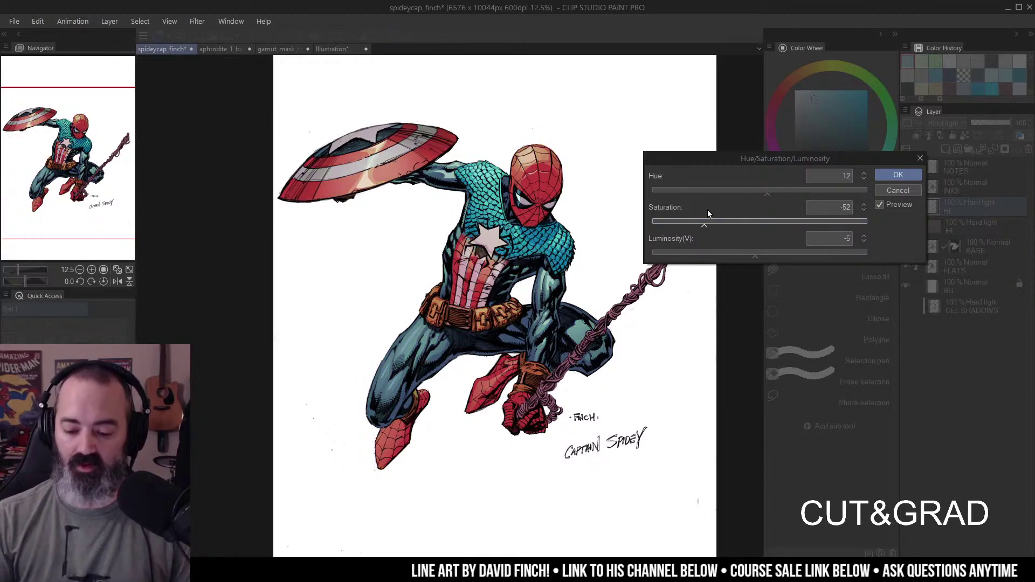
{"action": "left_click_drag", "start_coordinate": [772, 193], "coordinate": [794, 194]}
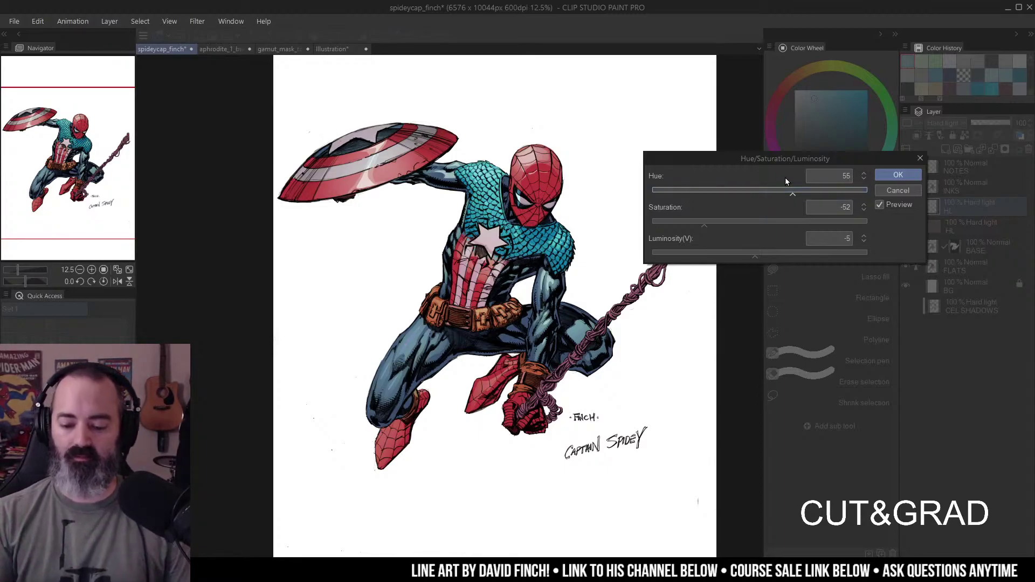
{"action": "left_click_drag", "start_coordinate": [737, 198], "coordinate": [738, 198]}
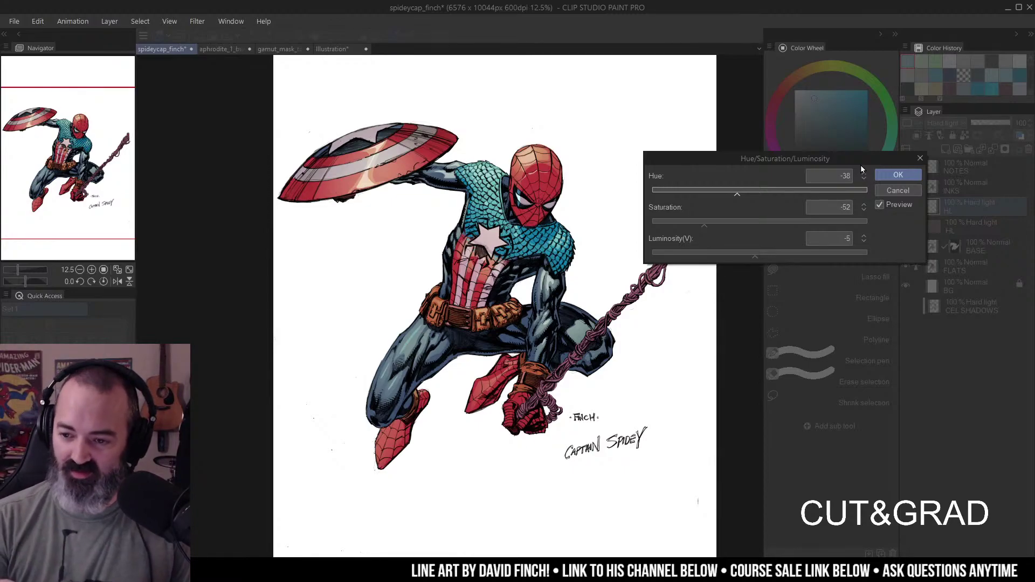
{"action": "left_click", "coordinate": [899, 191]}
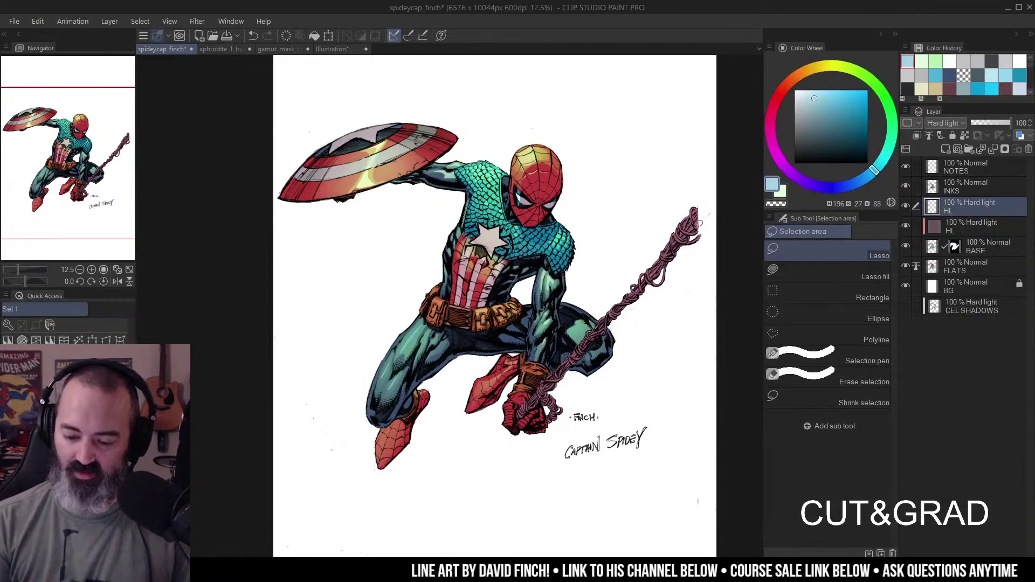
- Toggle the visibility of the two HL layers to compare the figure with and without each set of highlights
{"action": "left_click_drag", "start_coordinate": [683, 213], "coordinate": [692, 219]}
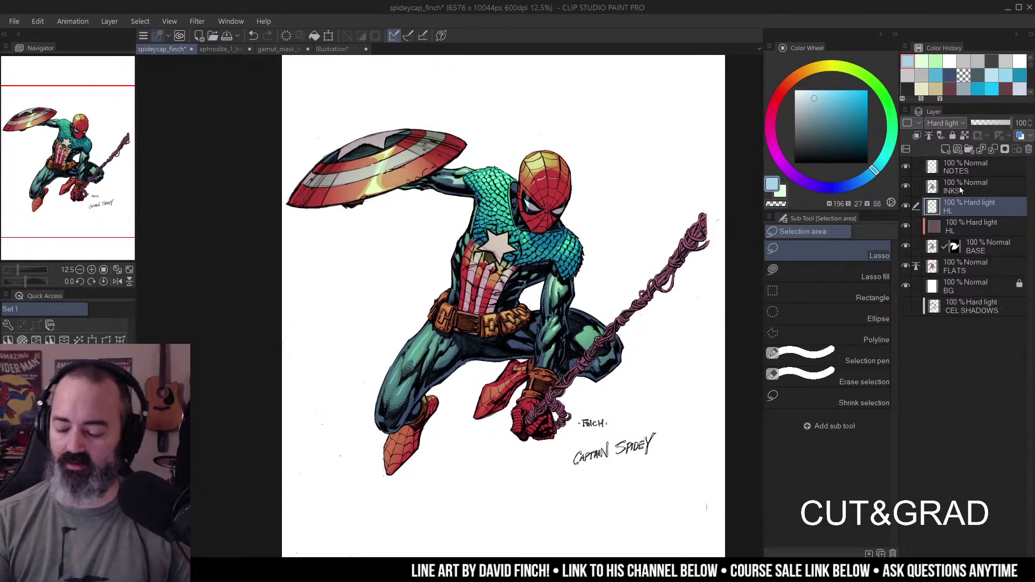
{"action": "left_click", "coordinate": [935, 230]}
{"action": "left_click", "coordinate": [942, 204]}
{"action": "left_click", "coordinate": [907, 205]}
{"action": "left_click", "coordinate": [908, 205]}
{"action": "left_click", "coordinate": [907, 206]}
{"action": "left_click", "coordinate": [907, 225]}
{"action": "left_click", "coordinate": [907, 225]}
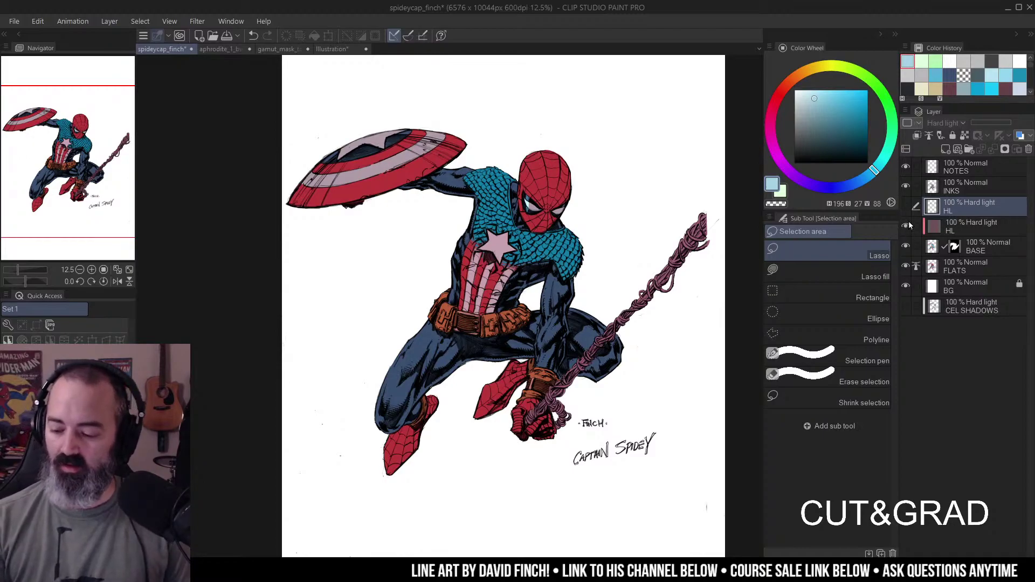
{"action": "left_click", "coordinate": [906, 206]}
- Shift the hue of the lower, clipped HL layer by 162 and view that layer on its own
{"action": "left_click", "coordinate": [942, 219]}
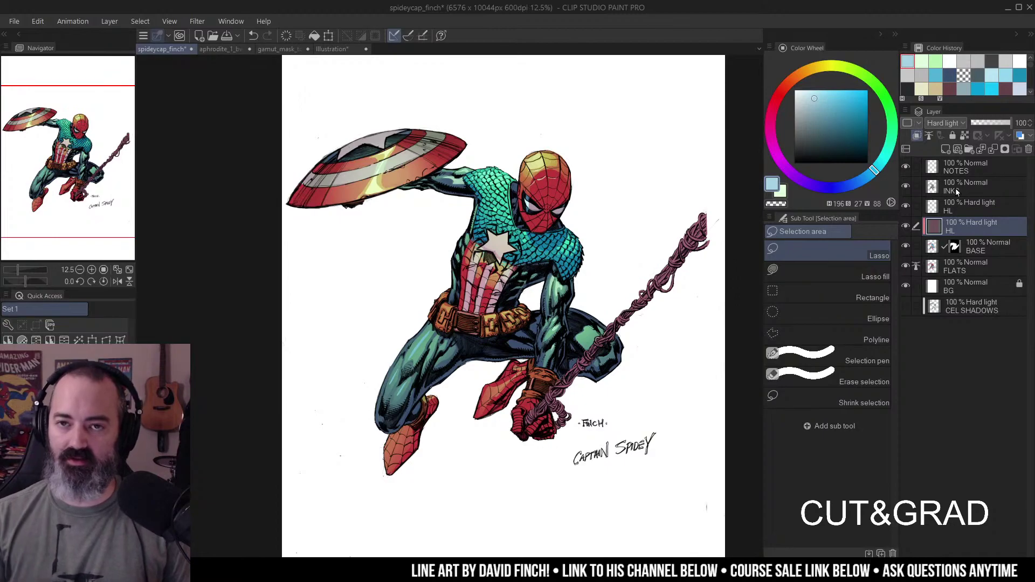
{"action": "key", "text": "ctrl+u"}
{"action": "left_click_drag", "start_coordinate": [779, 189], "coordinate": [829, 192]}
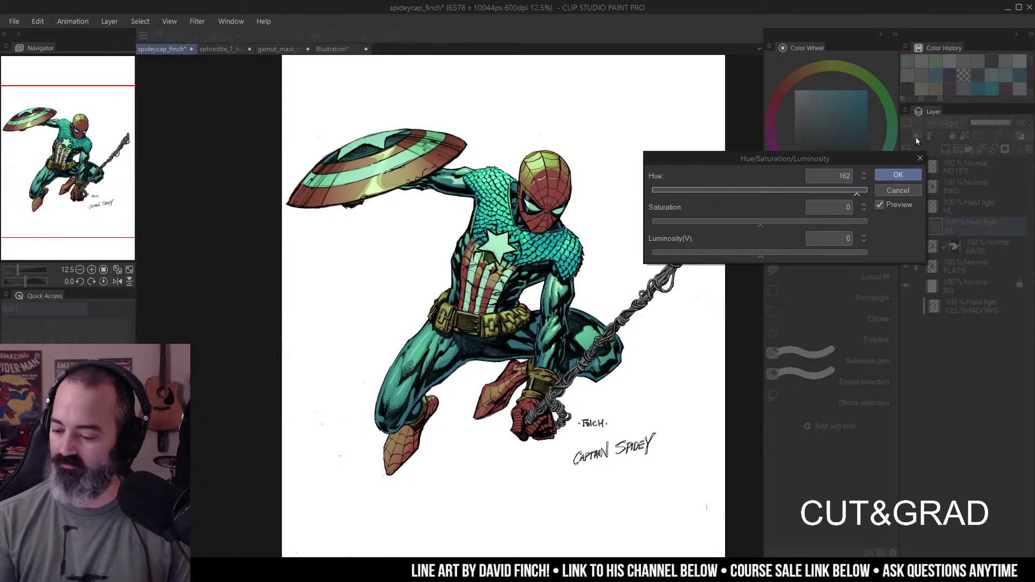
{"action": "left_click", "coordinate": [895, 174]}
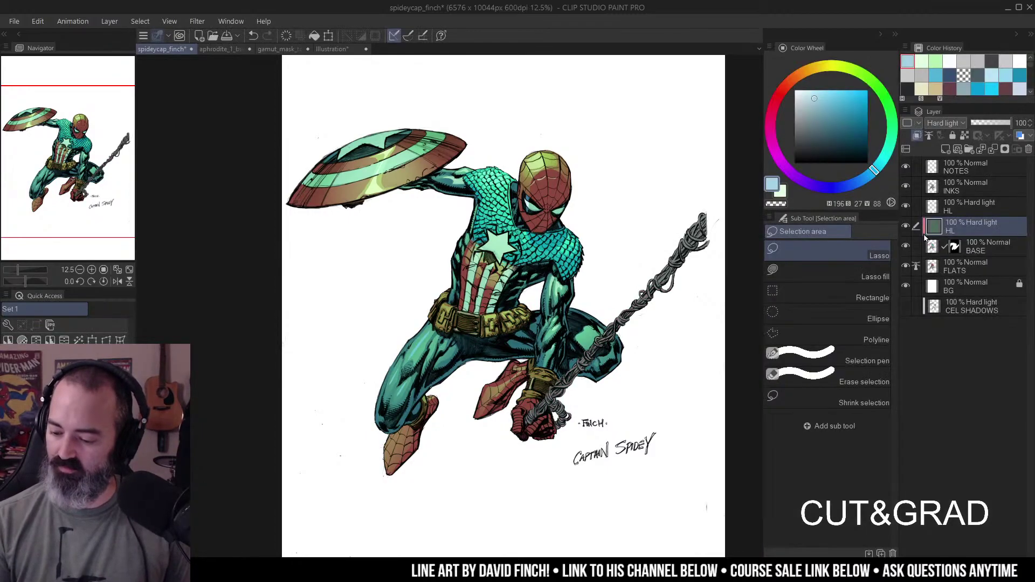
{"action": "left_click", "coordinate": [908, 227], "text": "alt"}
{"action": "left_click", "coordinate": [908, 227], "text": "alt"}
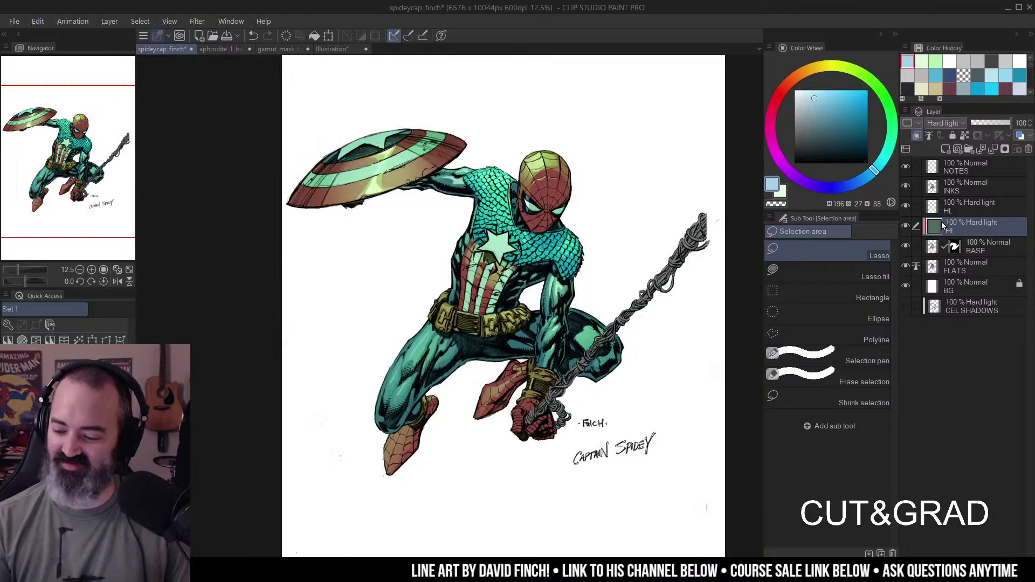
- Shift the hue of the upper HL layer by 58 after trying -133 and -28
{"action": "left_click", "coordinate": [949, 207]}
{"action": "key", "text": "ctrl+u"}
{"action": "left_click_drag", "start_coordinate": [768, 172], "coordinate": [826, 170]}
{"action": "left_click_drag", "start_coordinate": [713, 183], "coordinate": [677, 183]}
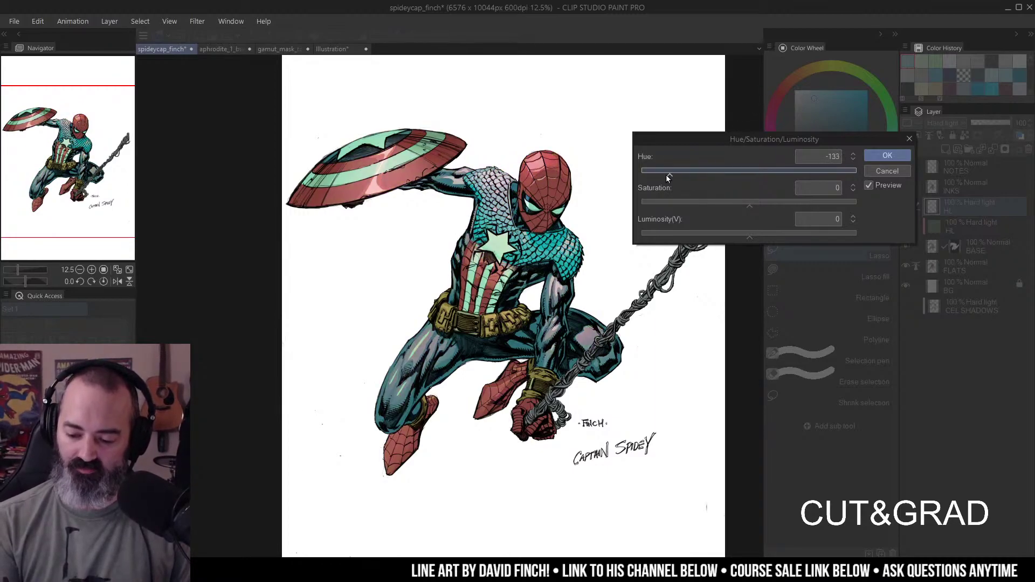
{"action": "left_click", "coordinate": [734, 174]}
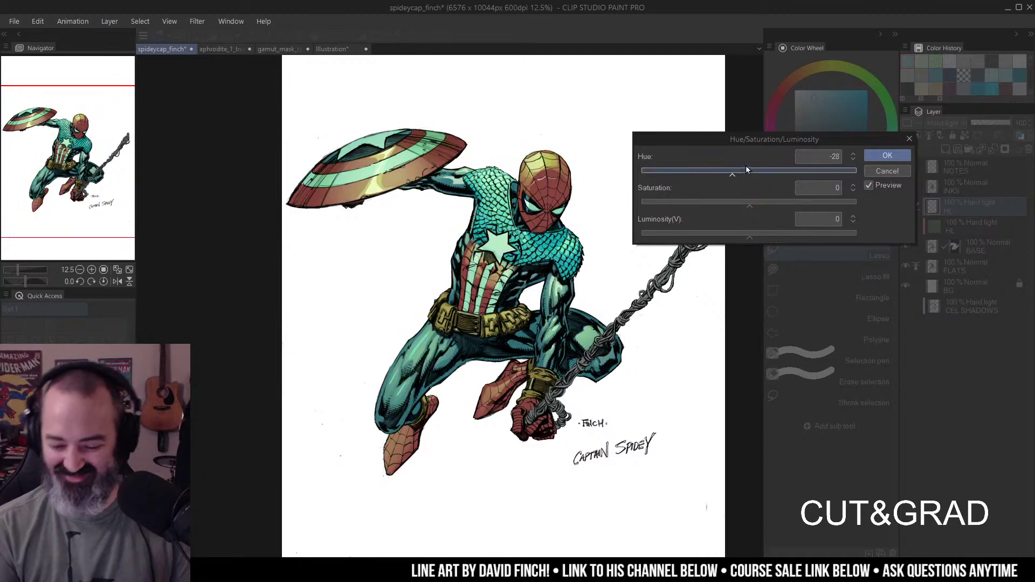
{"action": "left_click", "coordinate": [784, 172]}
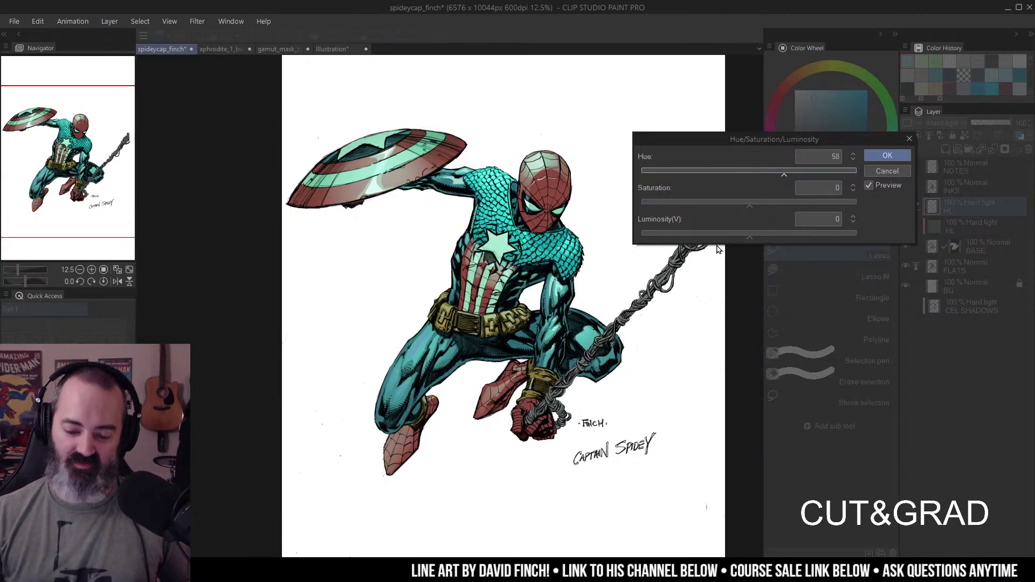
{"action": "left_click", "coordinate": [885, 154]}
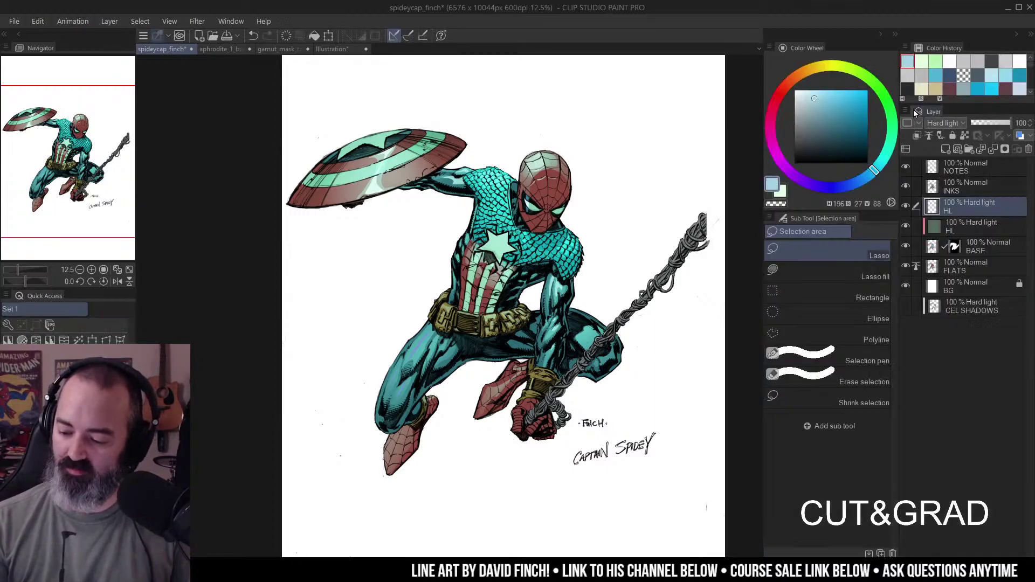
{"action": "left_click_drag", "start_coordinate": [640, 164], "coordinate": [628, 156]}
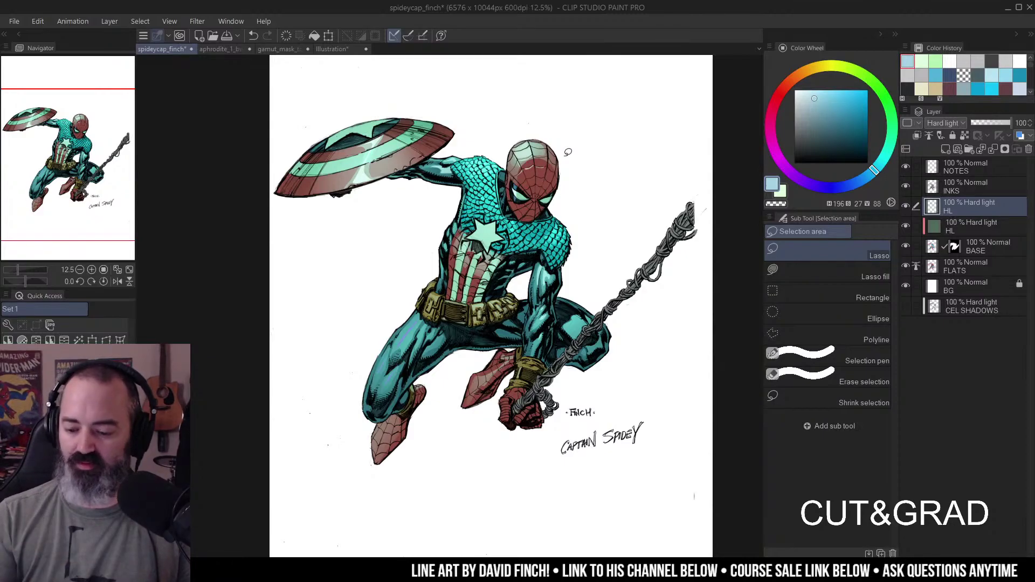
- Isolate the INKS layer, briefly check CEL SHADOWS with it, and examine the line art over the white BG layer
{"action": "scroll", "coordinate": [670, 163], "scroll_direction": "up", "scroll_amount": 1}
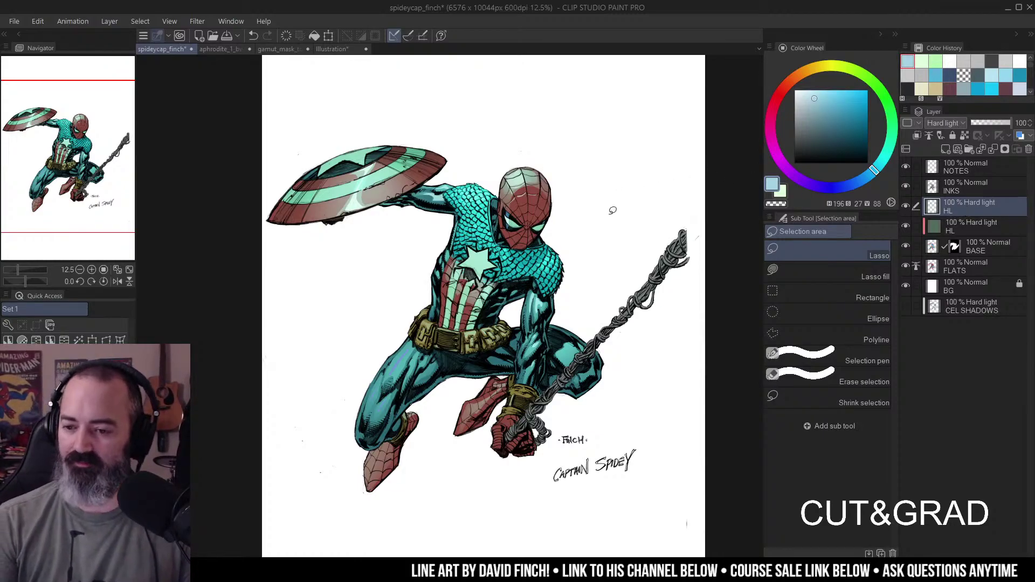
{"action": "left_click_drag", "start_coordinate": [628, 220], "coordinate": [629, 193]}
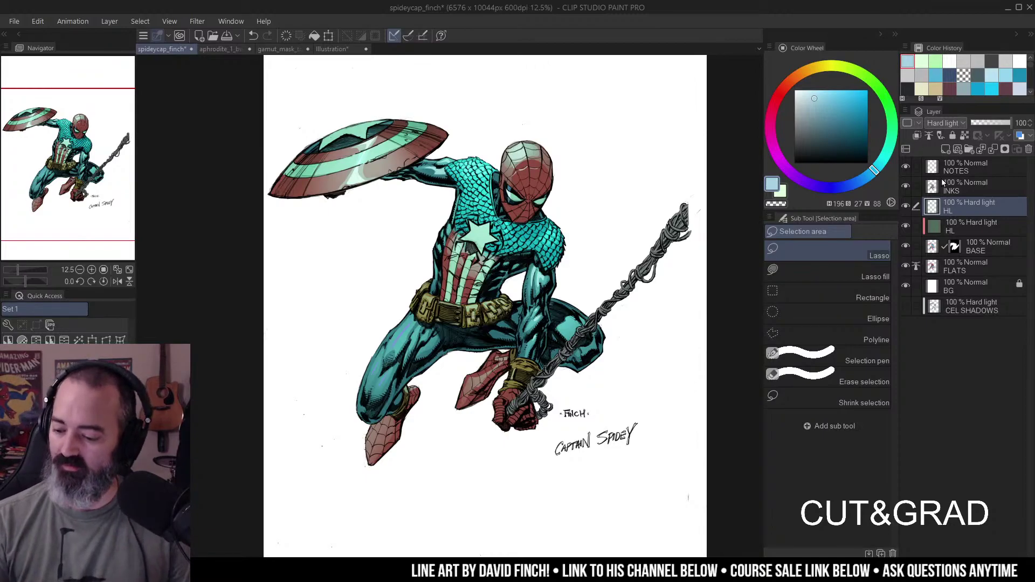
{"action": "left_click", "coordinate": [905, 187], "text": "alt"}
{"action": "left_click", "coordinate": [906, 305]}
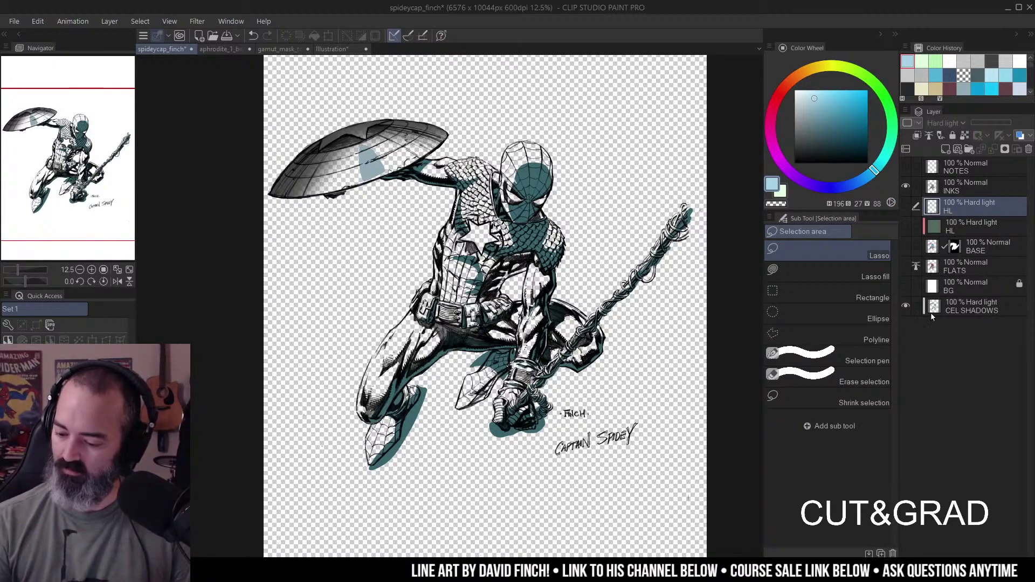
{"action": "left_click", "coordinate": [906, 306]}
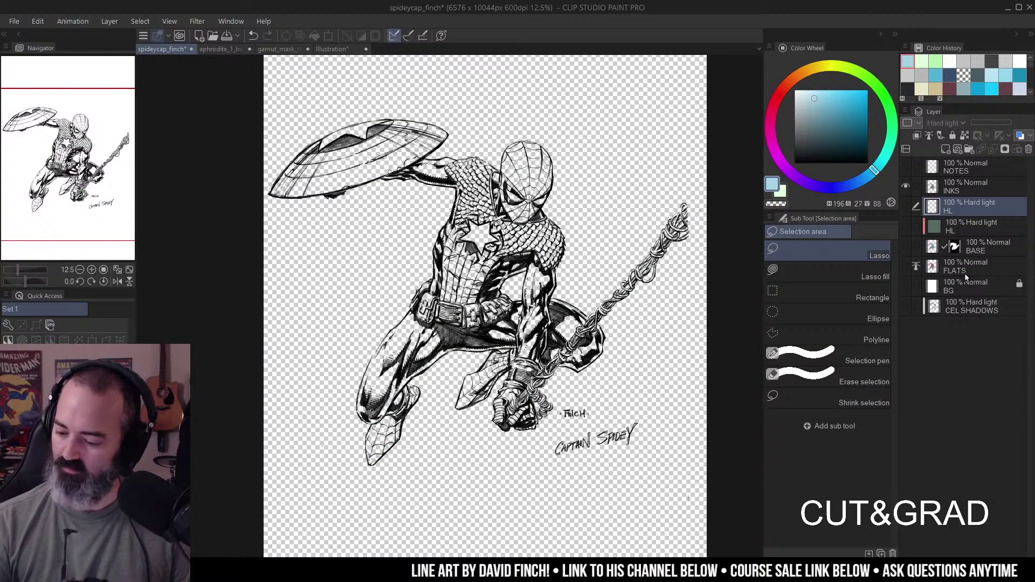
{"action": "left_click", "coordinate": [906, 286]}
{"action": "key", "text": "ctrl+space"}
{"action": "left_click", "coordinate": [575, 244]}
{"action": "left_click_drag", "start_coordinate": [592, 240], "coordinate": [677, 293]}
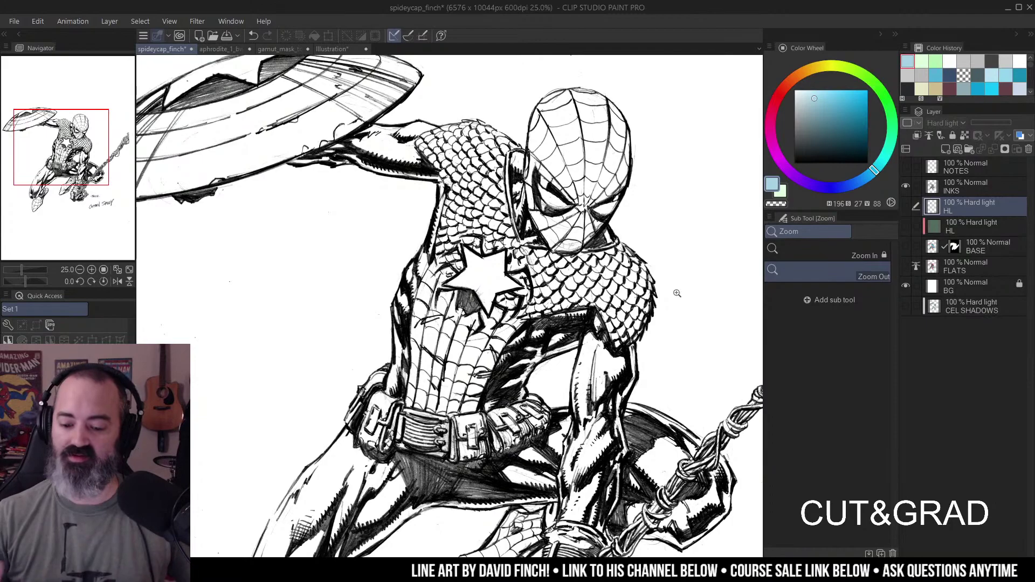
{"action": "scroll", "coordinate": [587, 194], "scroll_direction": "down", "scroll_amount": 3}
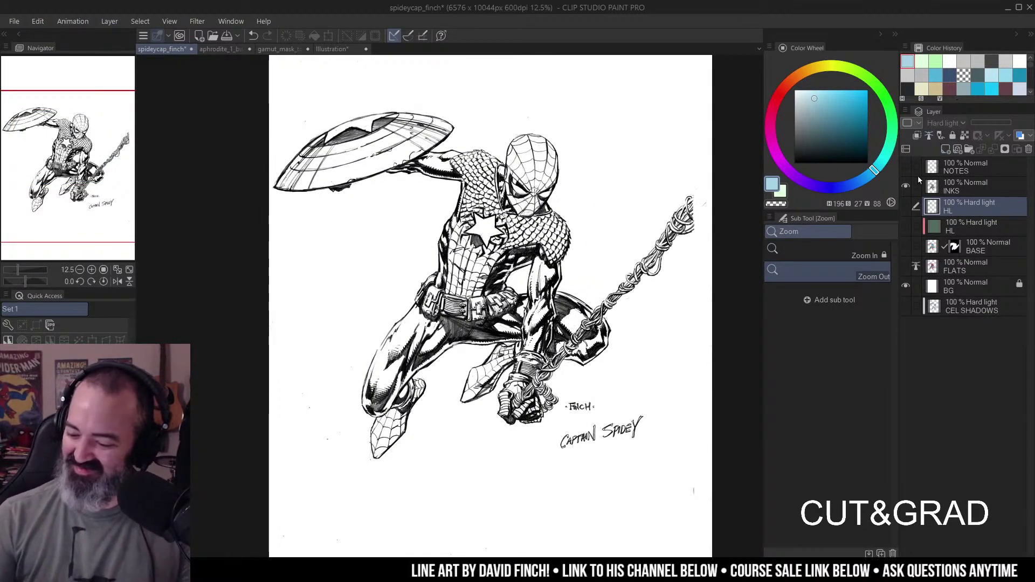
- Turn the visibility of all layers back on, including CEL SHADOWS
{"action": "left_click_drag", "start_coordinate": [906, 167], "coordinate": [906, 294]}
{"action": "left_click", "coordinate": [906, 305]}
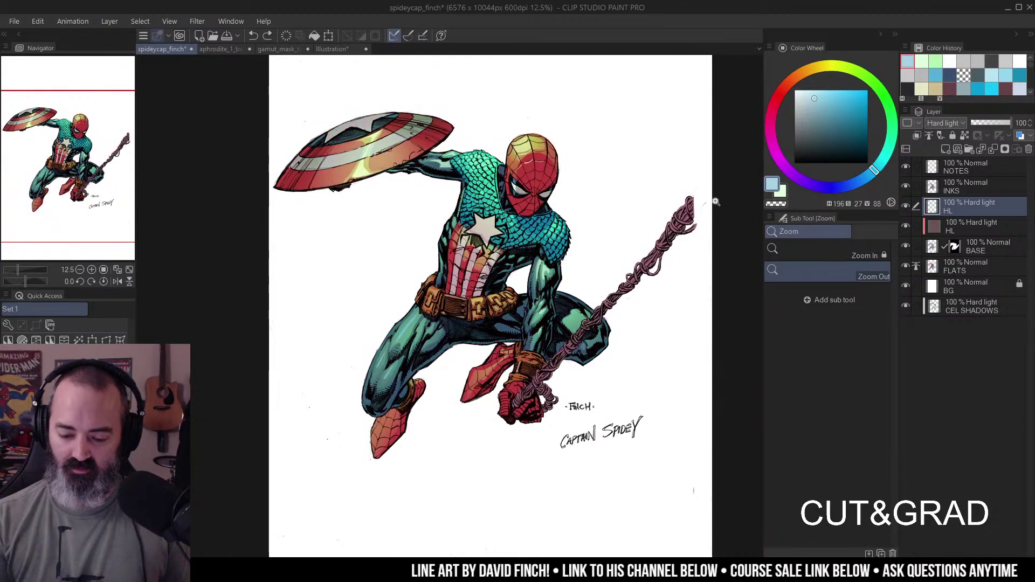
{"action": "left_click_drag", "start_coordinate": [706, 218], "coordinate": [690, 216]}
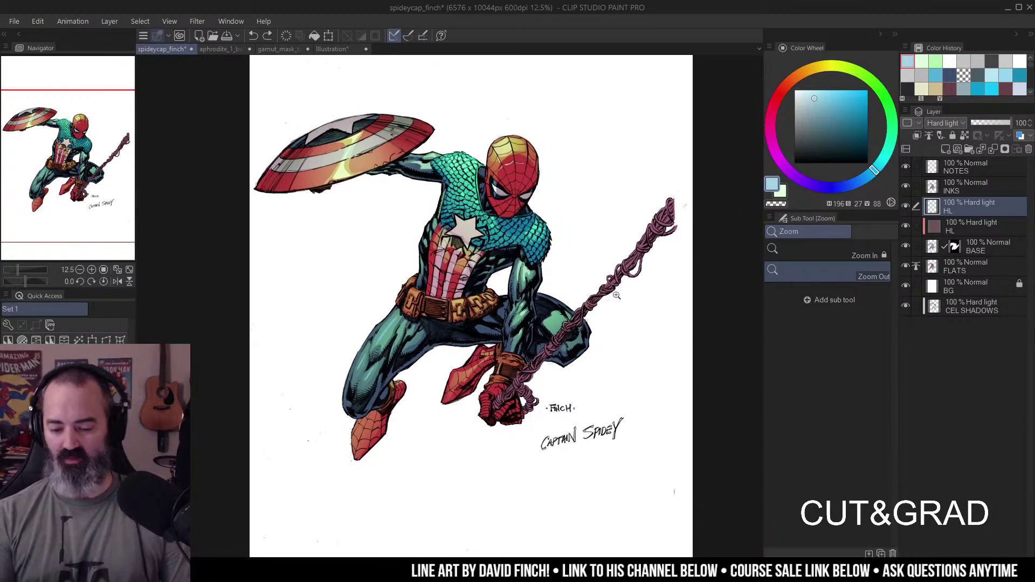
- Group the two HL layers into a folder named CUT&GRAD
{"action": "key", "text": "m"}
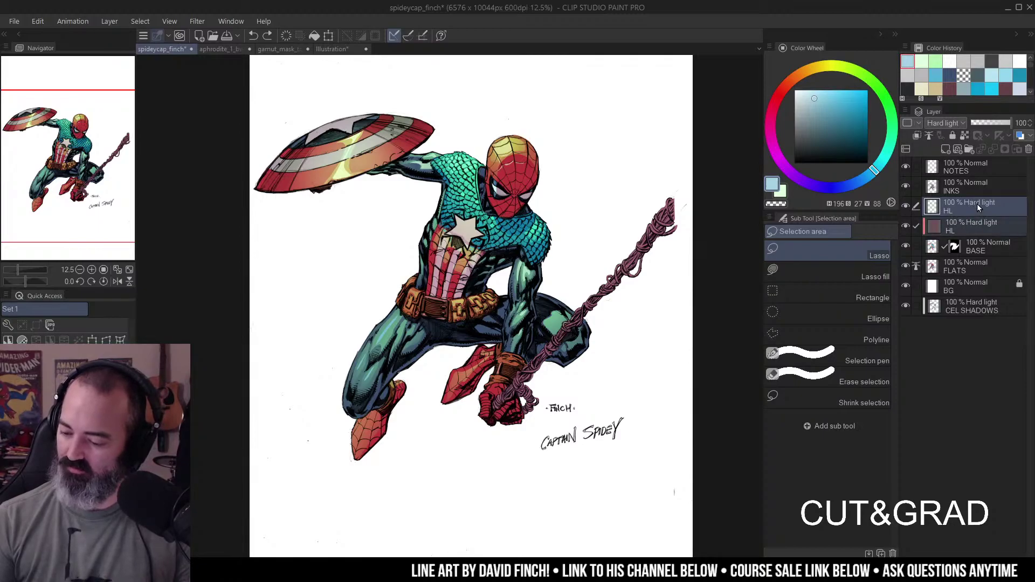
{"action": "right_click", "coordinate": [976, 203]}
{"action": "left_click", "coordinate": [973, 250]}
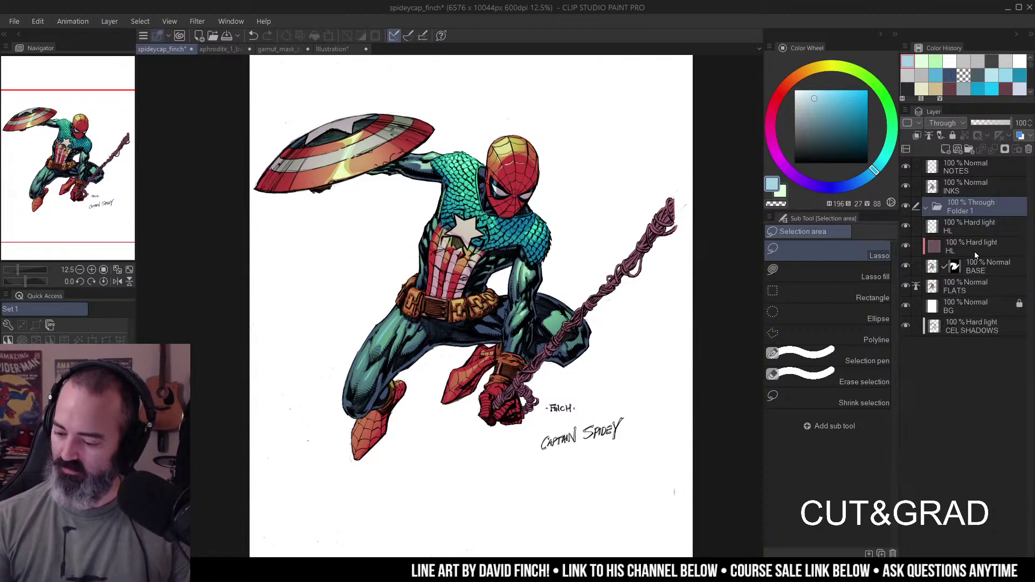
{"action": "double_click", "coordinate": [968, 210]}
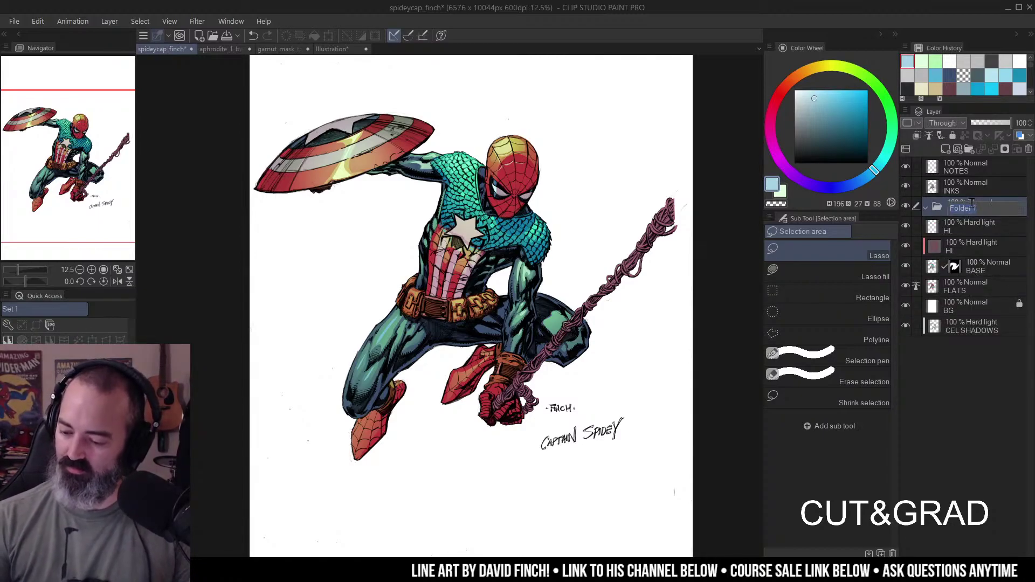
{"action": "type", "text": "c"}
{"action": "key", "text": "BackSpace"}
{"action": "key", "text": "BackSpace"}
{"action": "type", "text": "CUT&GRAD"}
{"action": "key", "text": "Return"}
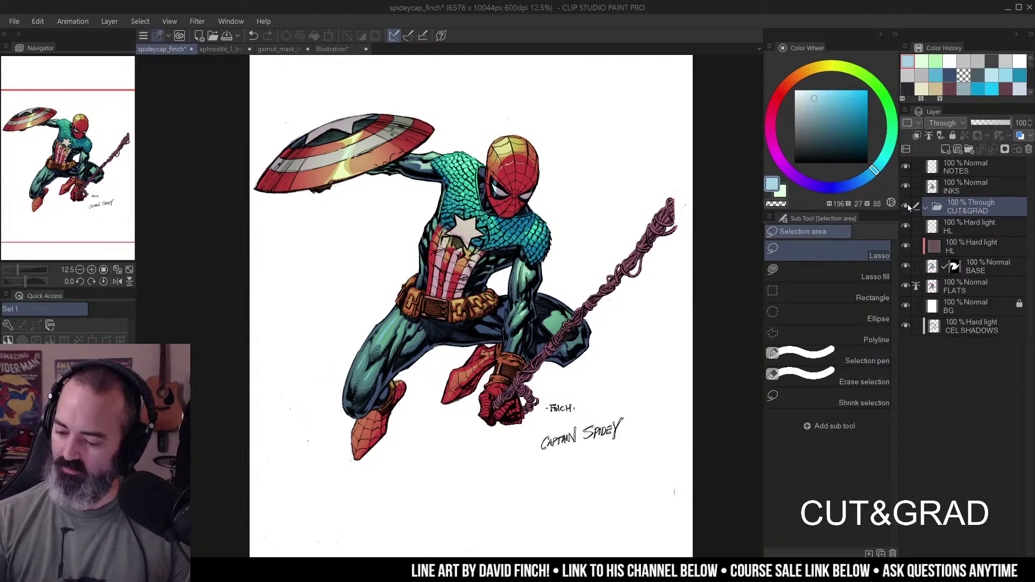
{"action": "mouse_move", "coordinate": [965, 226]}
{"action": "left_mouse_down"}
{"action": "mouse_move", "coordinate": [966, 206]}
{"action": "mouse_move", "coordinate": [967, 223]}
{"action": "left_mouse_up"}
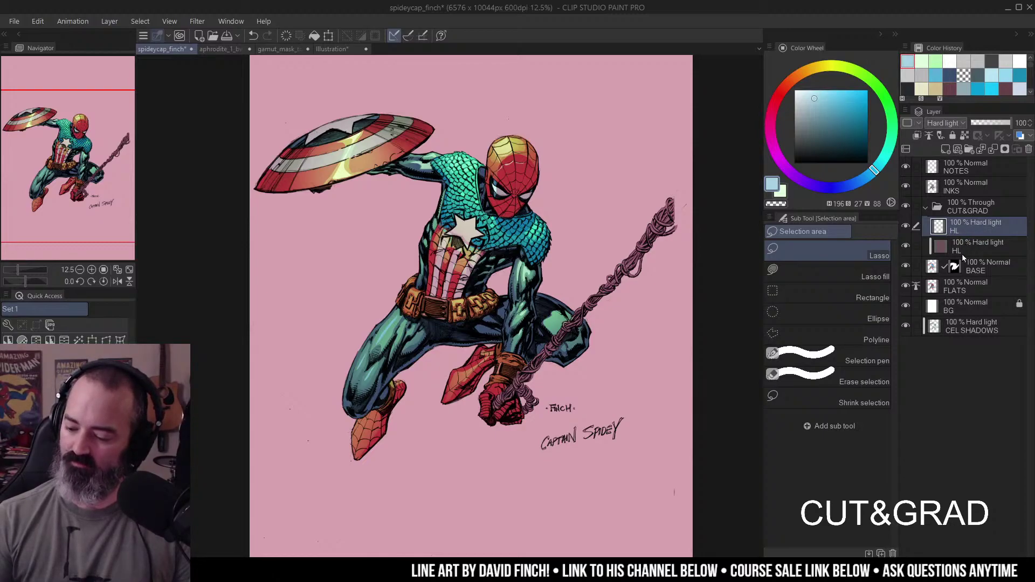
- Auto-select the area around the figure on the FLATS layer, delete it from the lower HL layer, and deselect
{"action": "left_click", "coordinate": [940, 294]}
{"action": "key", "text": "w"}
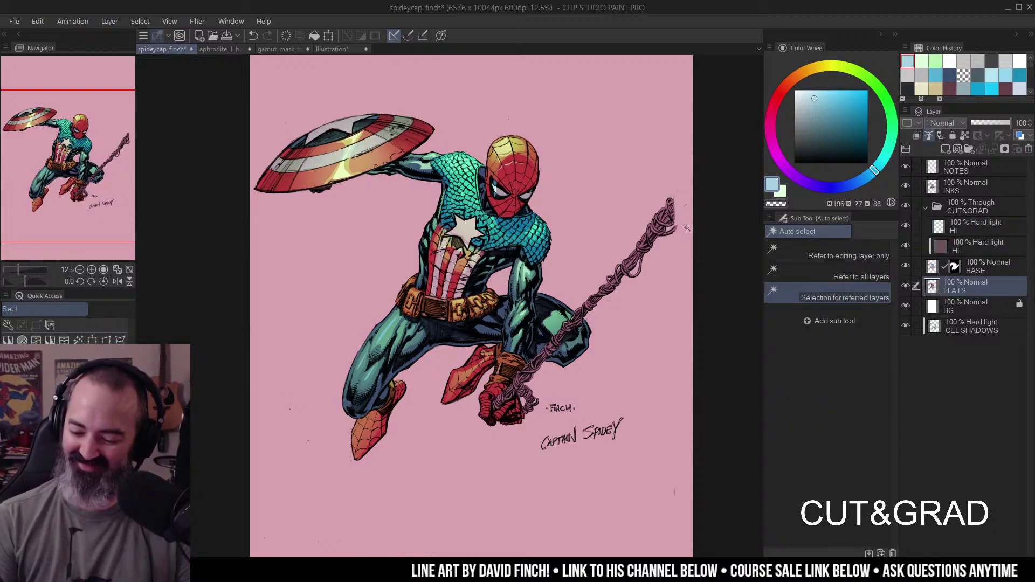
{"action": "left_click", "coordinate": [841, 255]}
{"action": "left_click", "coordinate": [631, 243]}
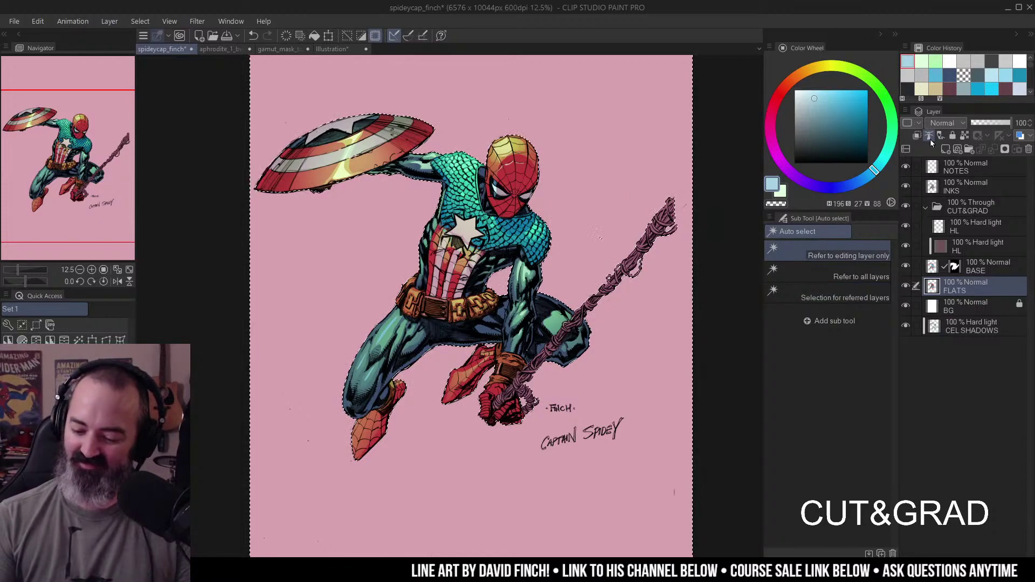
{"action": "left_click", "coordinate": [961, 240]}
{"action": "key", "text": "Delete"}
{"action": "key", "text": "ctrl+d"}
{"action": "key", "text": "m"}
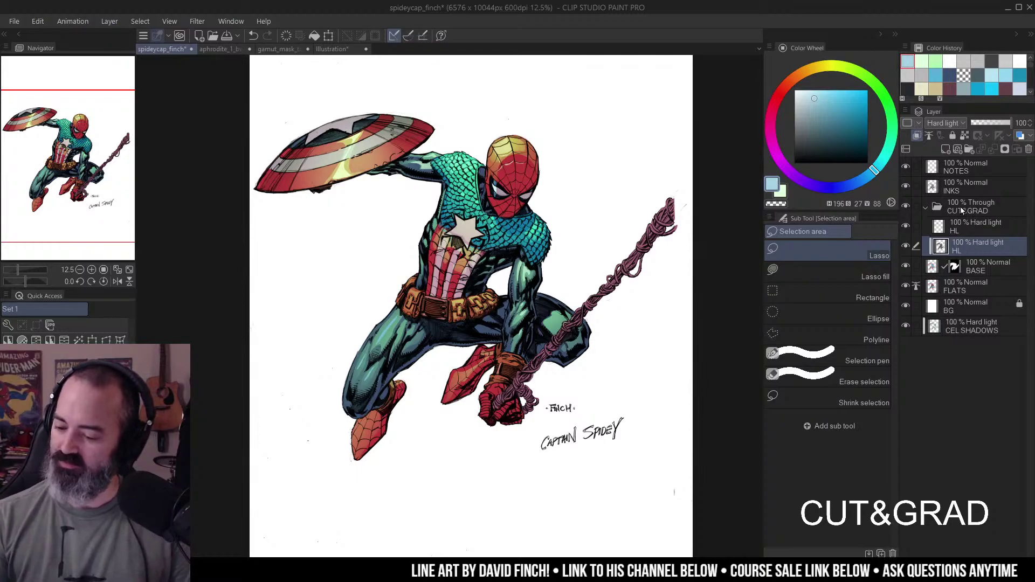
- Collapse the CUT&GRAD folder, move it below CEL SHADOWS at the end of the layer stack, and make the BASE layer active
{"action": "left_click", "coordinate": [929, 207]}
{"action": "left_click", "coordinate": [907, 206]}
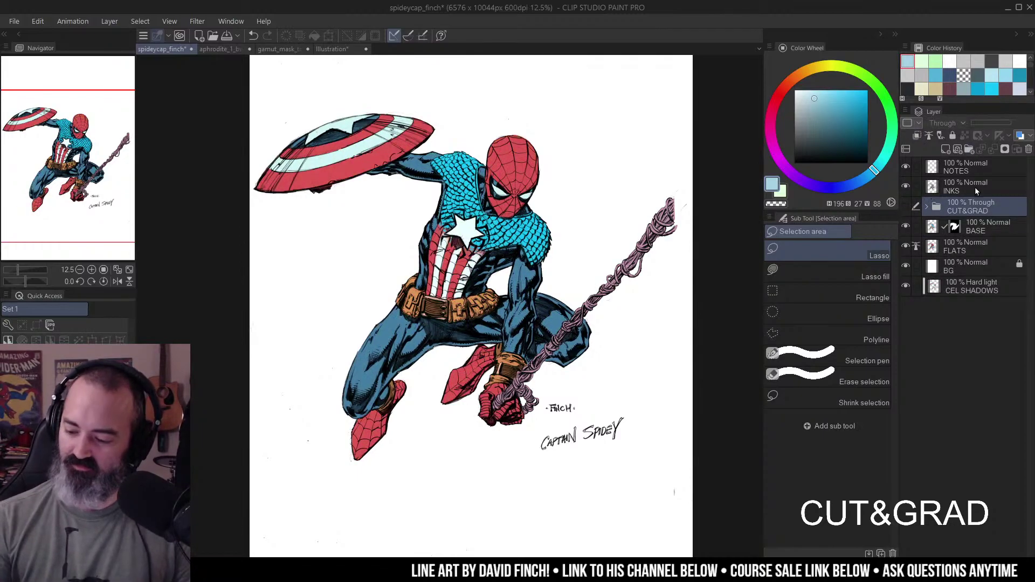
{"action": "left_click_drag", "start_coordinate": [976, 228], "coordinate": [972, 312]}
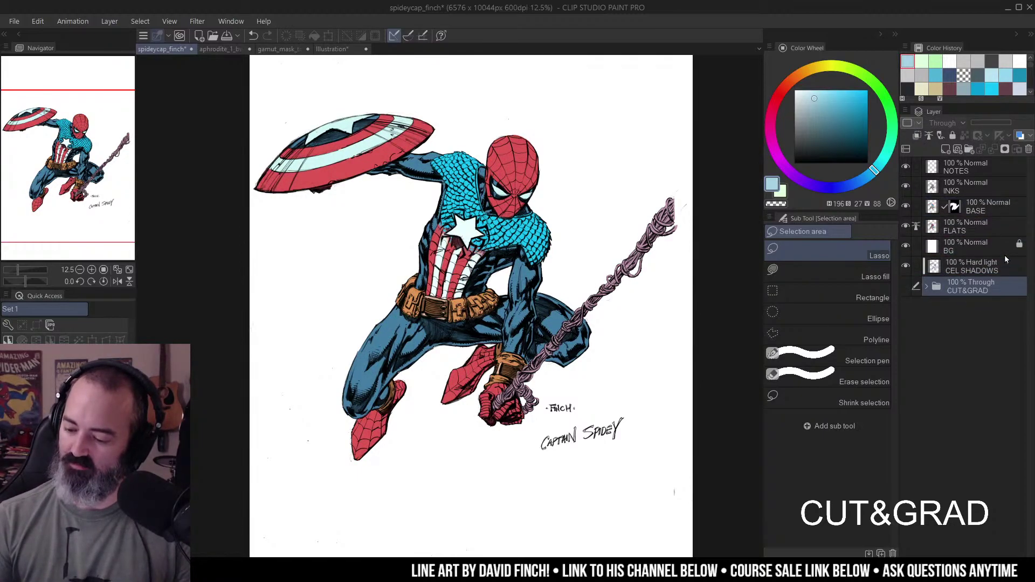
{"action": "left_click", "coordinate": [907, 289]}
{"action": "left_click", "coordinate": [975, 268]}
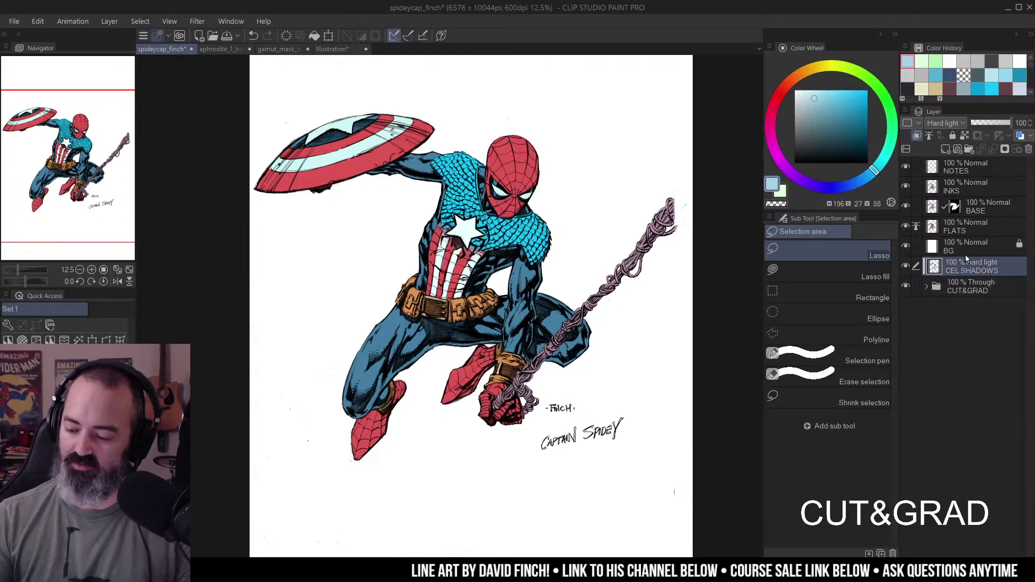
{"action": "left_click", "coordinate": [968, 248]}
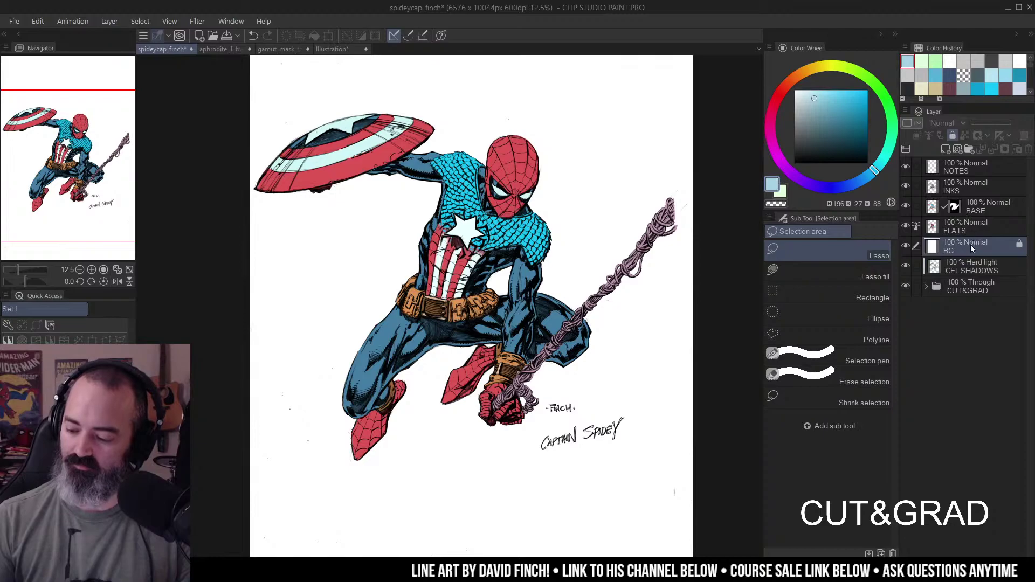
{"action": "left_click", "coordinate": [934, 212]}
{"action": "left_click_drag", "start_coordinate": [685, 206], "coordinate": [678, 191]}
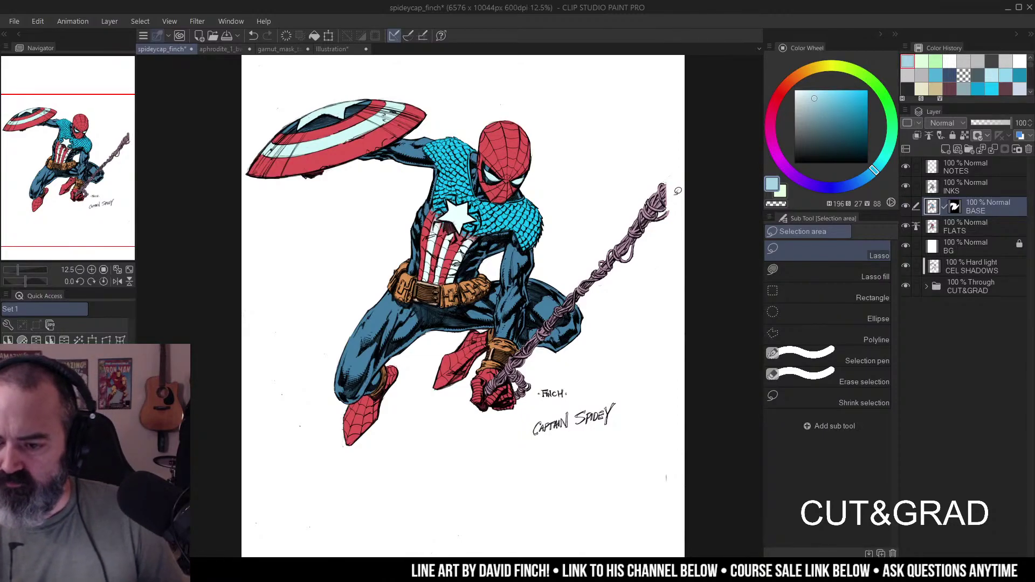
{"action": "left_click_drag", "start_coordinate": [595, 201], "coordinate": [600, 170]}
{"action": "left_click_drag", "start_coordinate": [613, 218], "coordinate": [638, 280]}
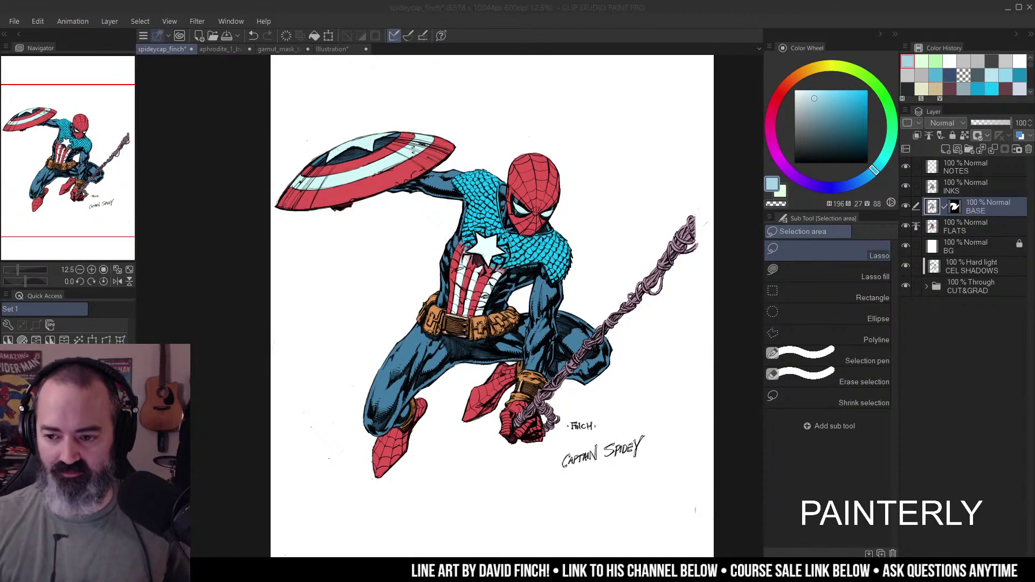
{"action": "left_click_drag", "start_coordinate": [571, 166], "coordinate": [564, 139]}
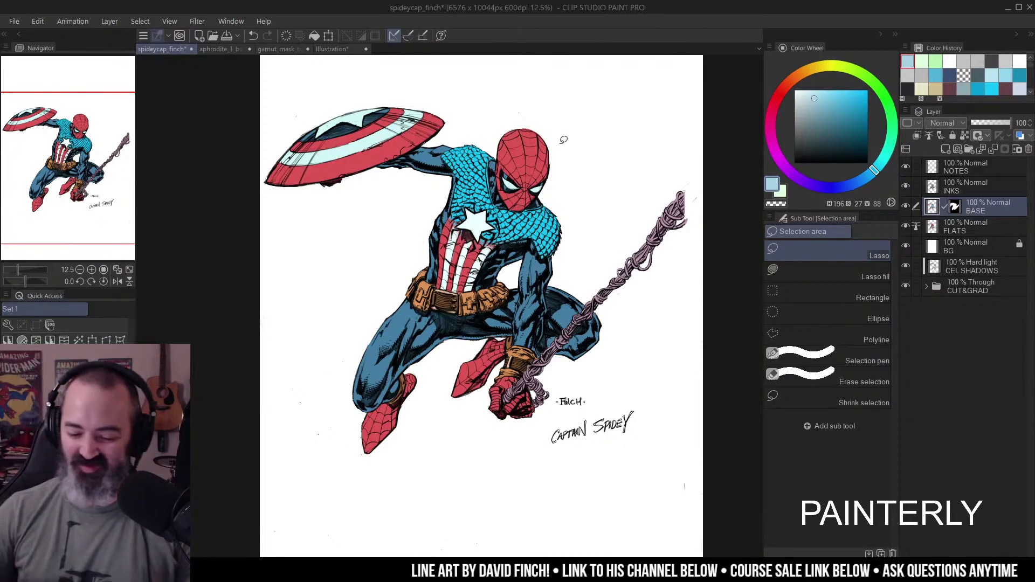
{"action": "left_click_drag", "start_coordinate": [553, 190], "coordinate": [577, 213]}
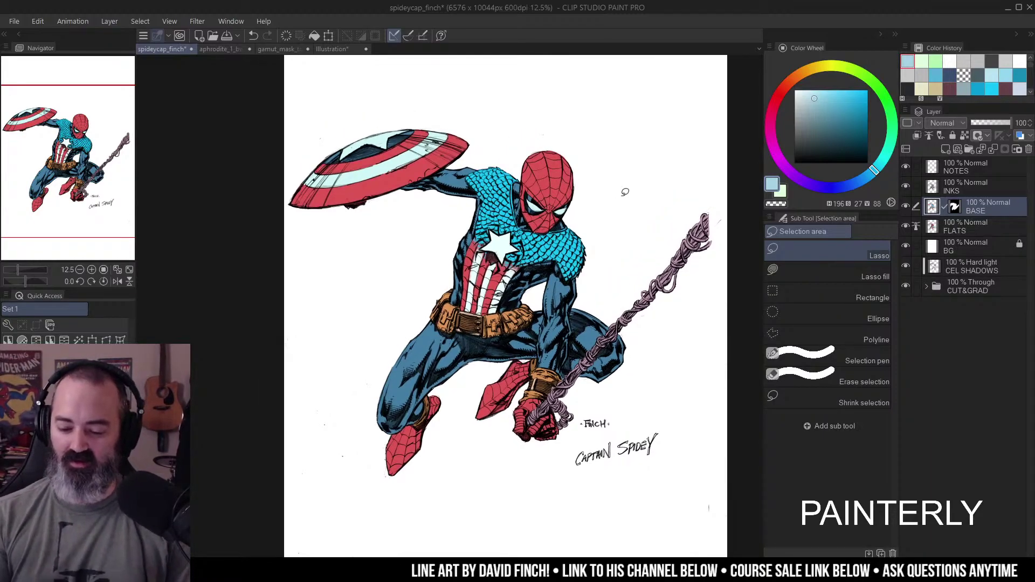
- Add a new Hard light layer named HL directly above the BASE layer
{"action": "key", "text": "ctrl+space"}
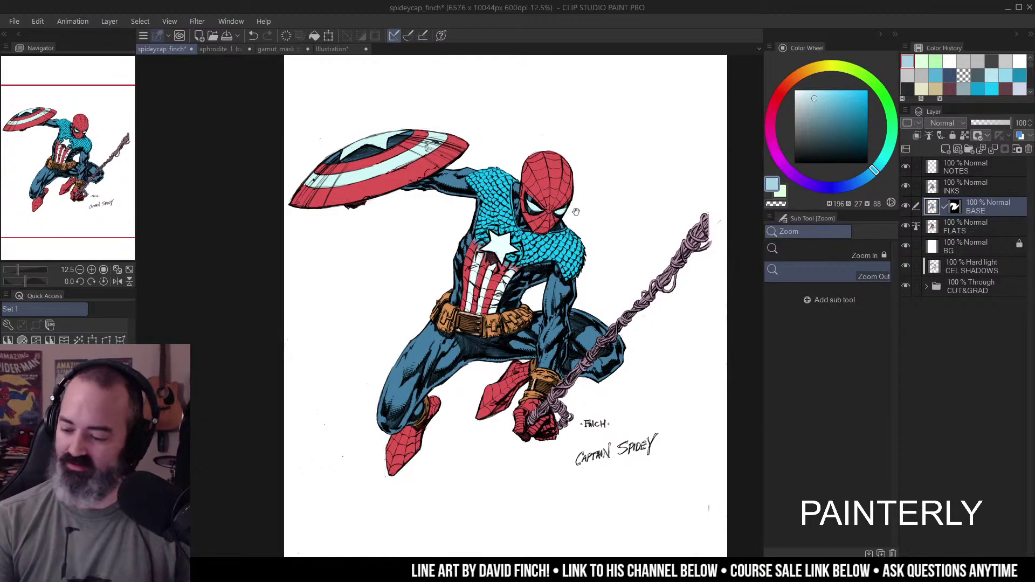
{"action": "left_click", "coordinate": [981, 149]}
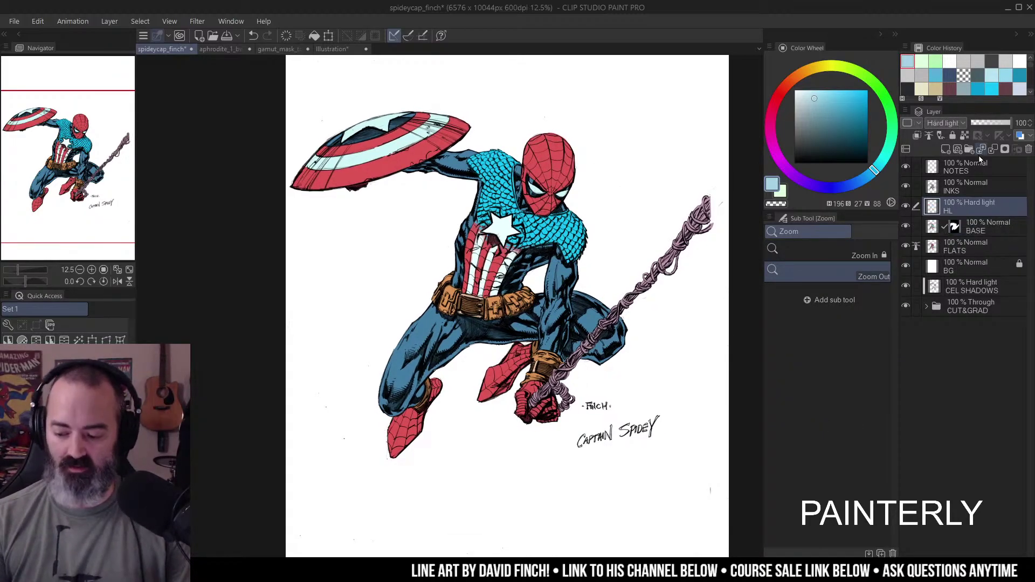
{"action": "left_click_drag", "start_coordinate": [567, 205], "coordinate": [575, 214]}
{"action": "left_click", "coordinate": [575, 214]}
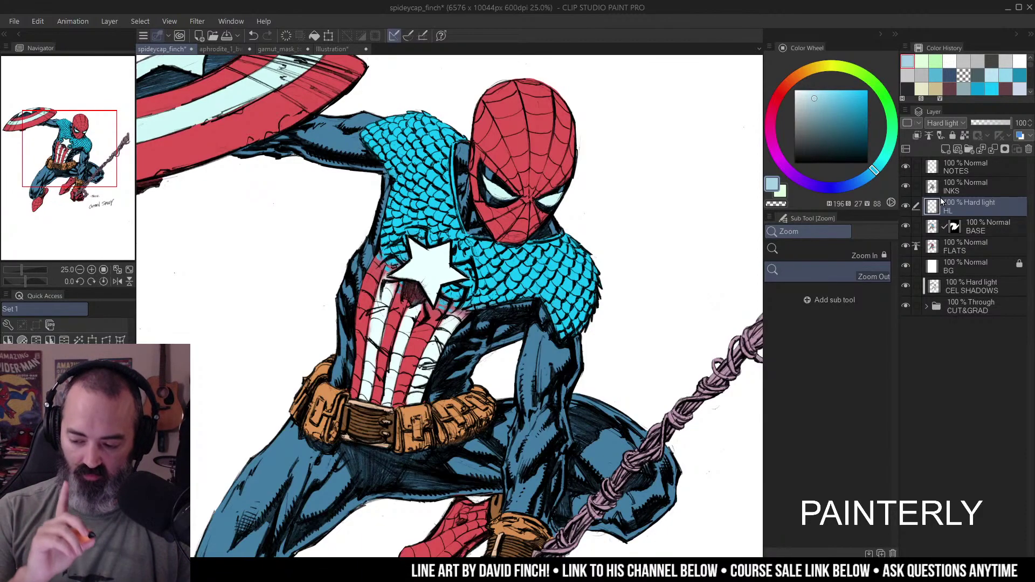
- Fill the new HL layer with a bluish grey of saturation 6 and value 51, and toggle the layer to compare
{"action": "left_click", "coordinate": [802, 123]}
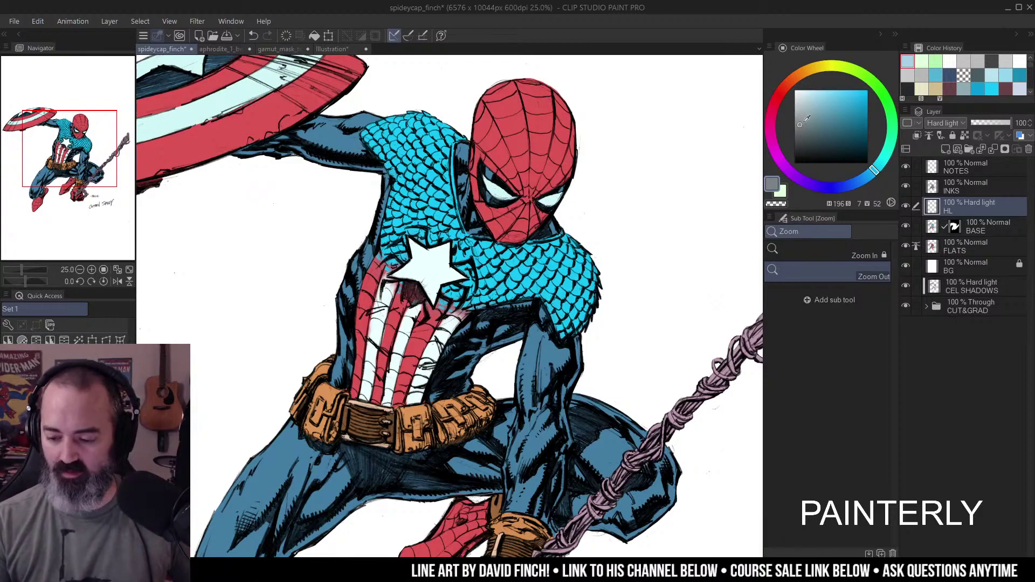
{"action": "left_click", "coordinate": [799, 126]}
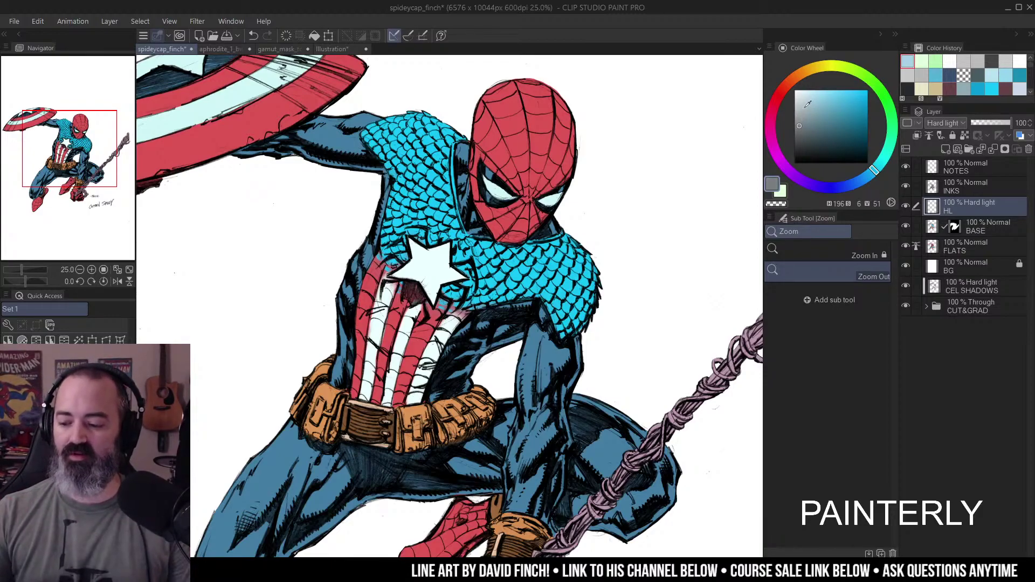
{"action": "key", "text": "m"}
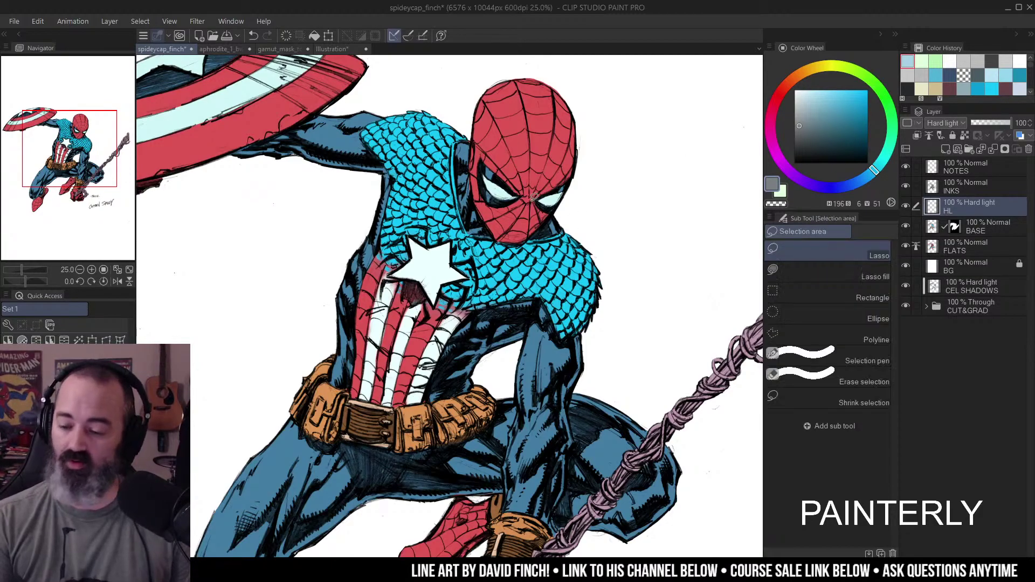
{"action": "key", "text": "g"}
{"action": "left_click", "coordinate": [517, 238]}
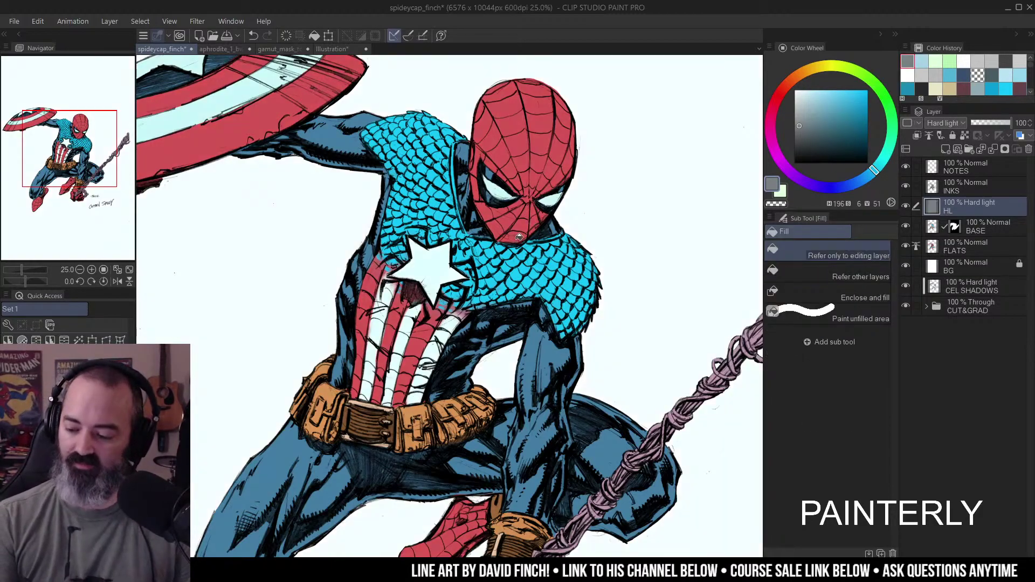
{"action": "left_click", "coordinate": [907, 209]}
{"action": "left_click", "coordinate": [906, 207]}
- Refill the HL layer with a neutral grey of saturation 0 and value 51, and compare the artwork with and without it
{"action": "left_click", "coordinate": [797, 124]}
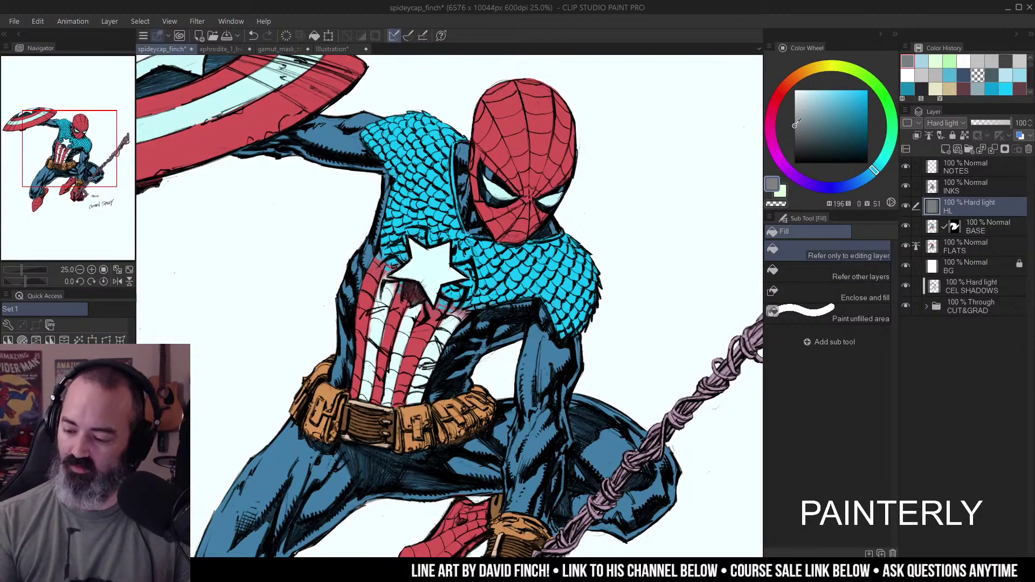
{"action": "left_click", "coordinate": [908, 208]}
{"action": "left_click", "coordinate": [908, 208]}
{"action": "left_click", "coordinate": [907, 209]}
{"action": "left_click", "coordinate": [907, 209]}
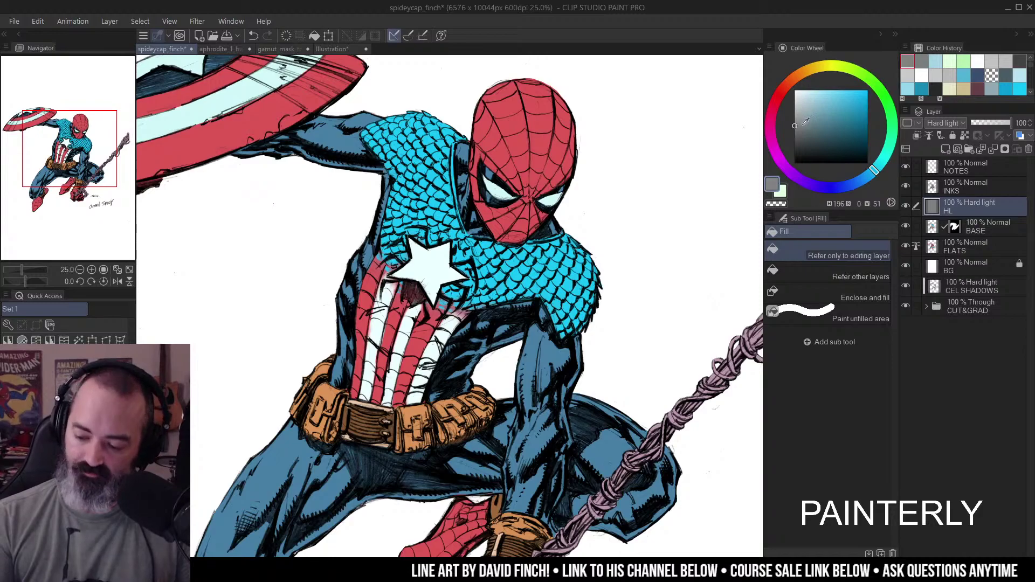
{"action": "left_click_drag", "start_coordinate": [806, 122], "coordinate": [814, 123]}
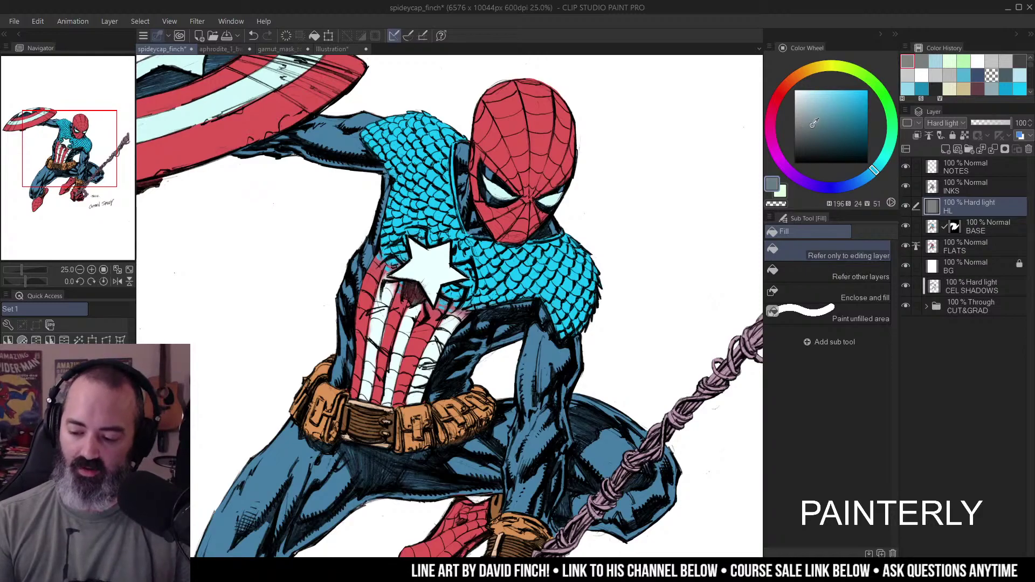
{"action": "key", "text": "ctrl+u"}
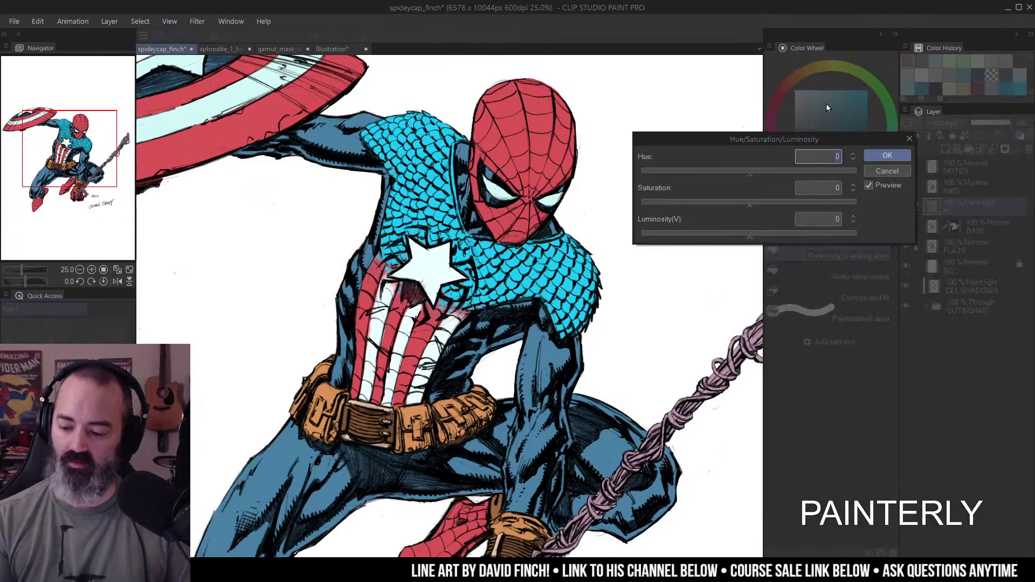
{"action": "left_click", "coordinate": [783, 203]}
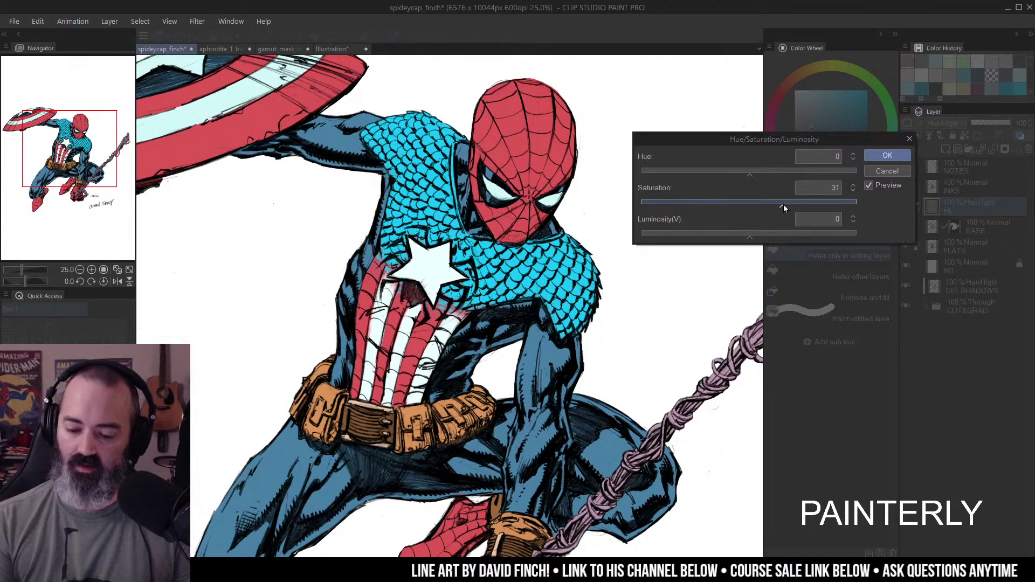
{"action": "left_click", "coordinate": [887, 171]}
{"action": "key", "text": "m"}
{"action": "key", "text": "ctrl+u"}
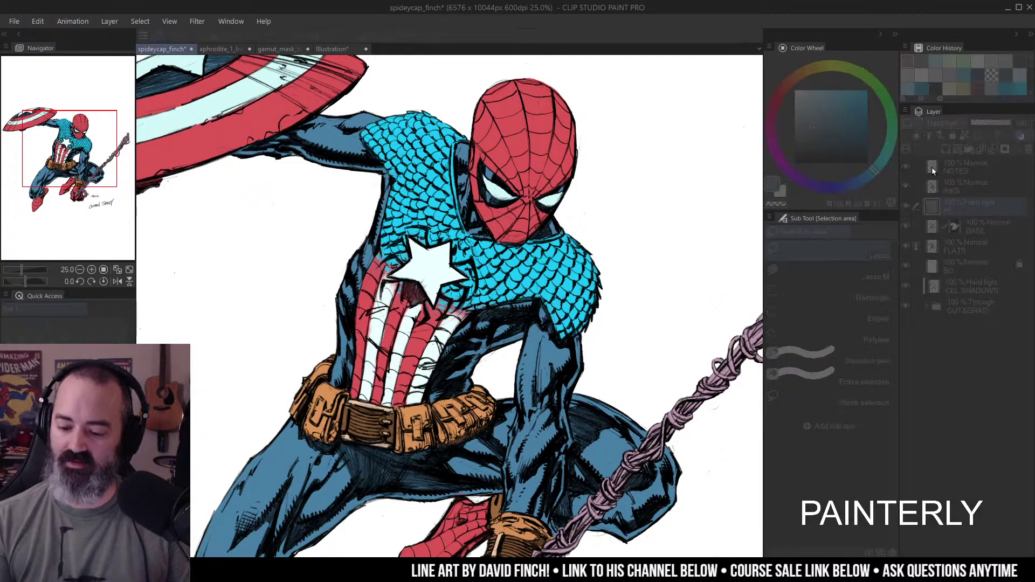
{"action": "left_click", "coordinate": [794, 202]}
{"action": "left_click_drag", "start_coordinate": [796, 204], "coordinate": [792, 204]}
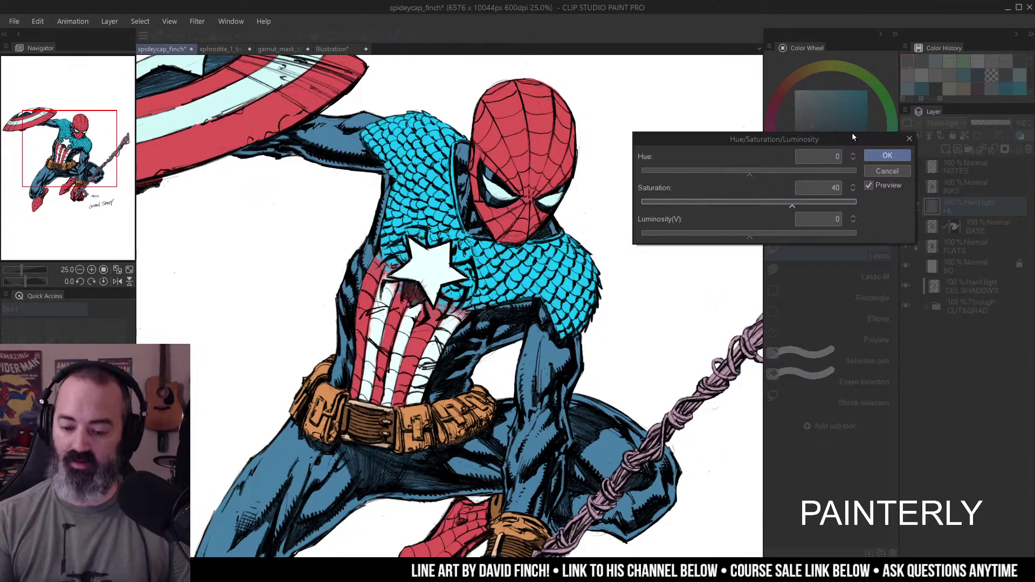
{"action": "left_click", "coordinate": [890, 170]}
- Fill the HL layer with a bluish grey of hue 196, saturation 10 and value 50
{"action": "left_click_drag", "start_coordinate": [812, 119], "coordinate": [801, 126]}
{"action": "key", "text": "g"}
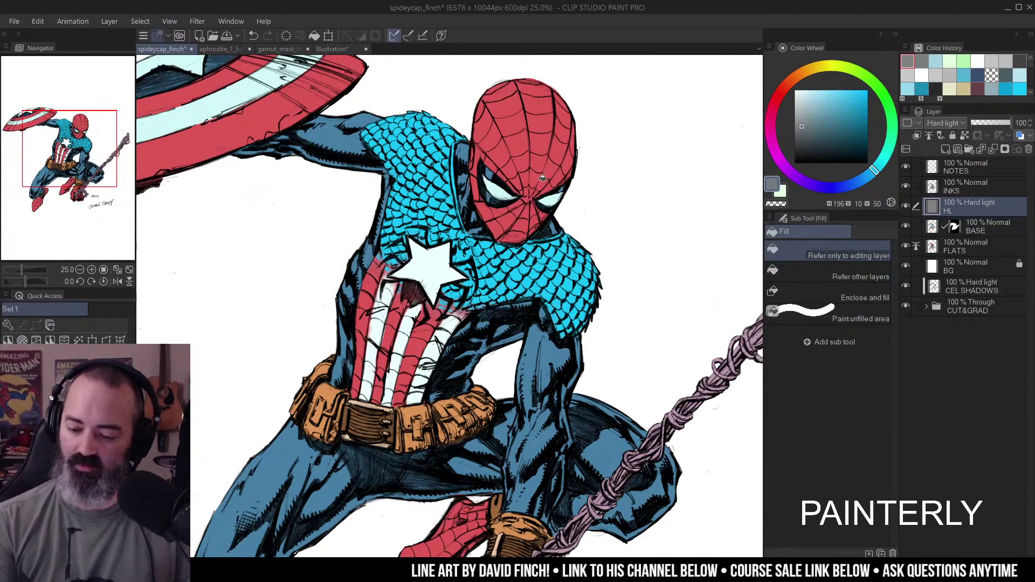
{"action": "left_click", "coordinate": [551, 179]}
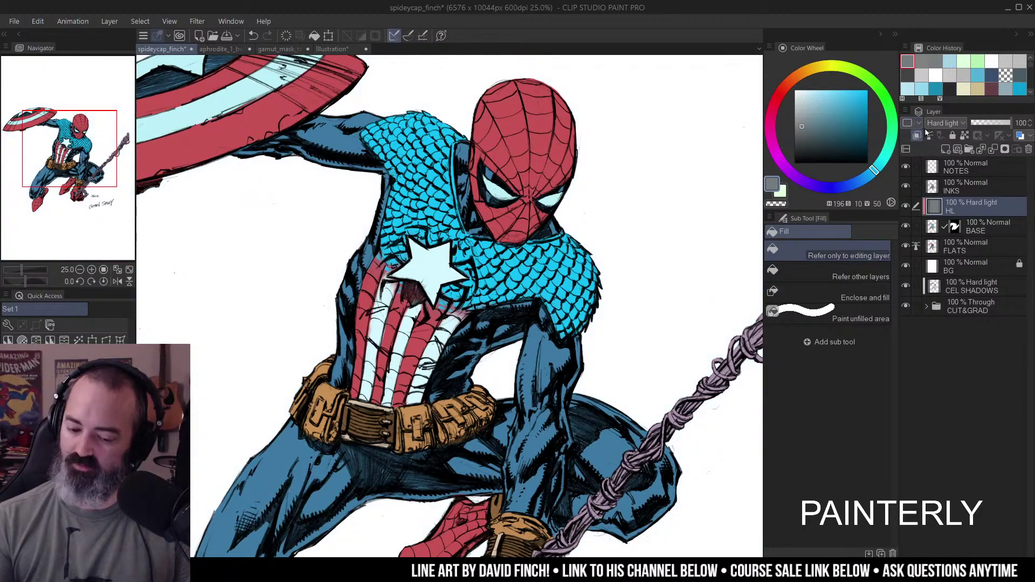
- Raise the HL layer's saturation by 34 with Hue/Saturation/Luminosity and sample the shifted mask colour from the head
{"action": "key", "text": "ctrl+u"}
{"action": "left_click_drag", "start_coordinate": [766, 206], "coordinate": [787, 206]}
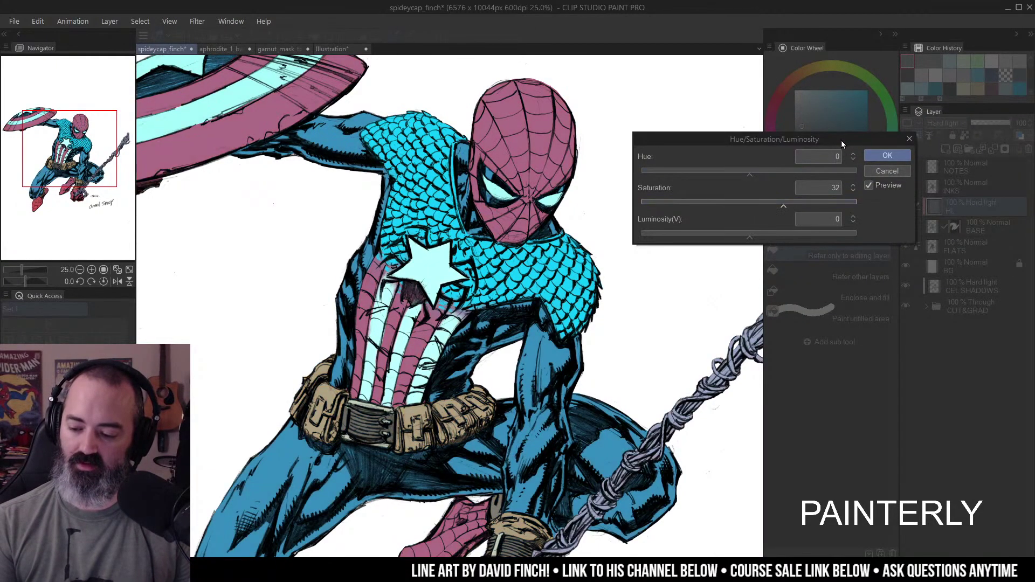
{"action": "left_click_drag", "start_coordinate": [841, 140], "coordinate": [812, 205]}
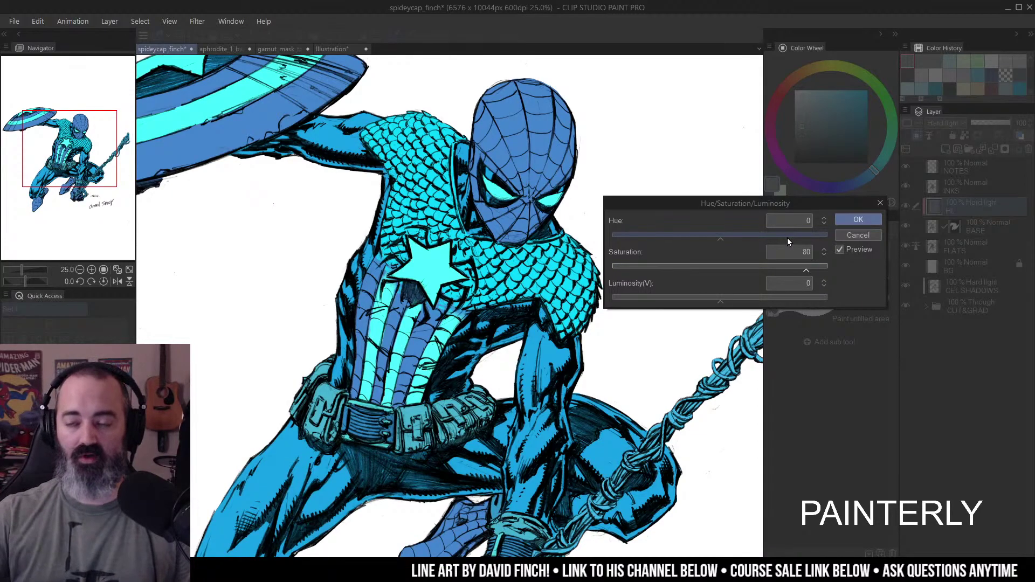
{"action": "left_click_drag", "start_coordinate": [806, 268], "coordinate": [757, 271]}
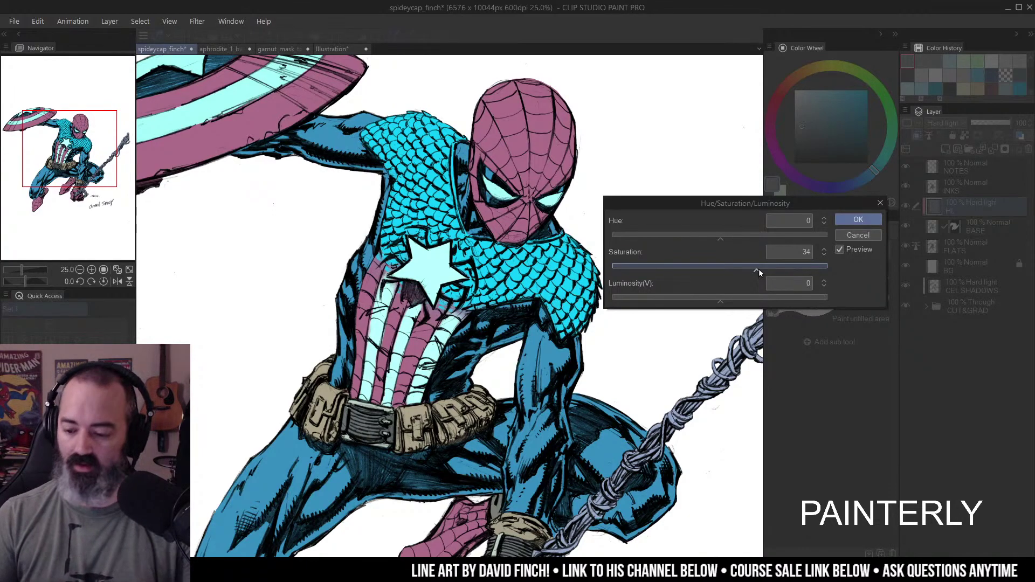
{"action": "left_click", "coordinate": [858, 220]}
{"action": "left_click", "coordinate": [536, 136], "text": "alt"}
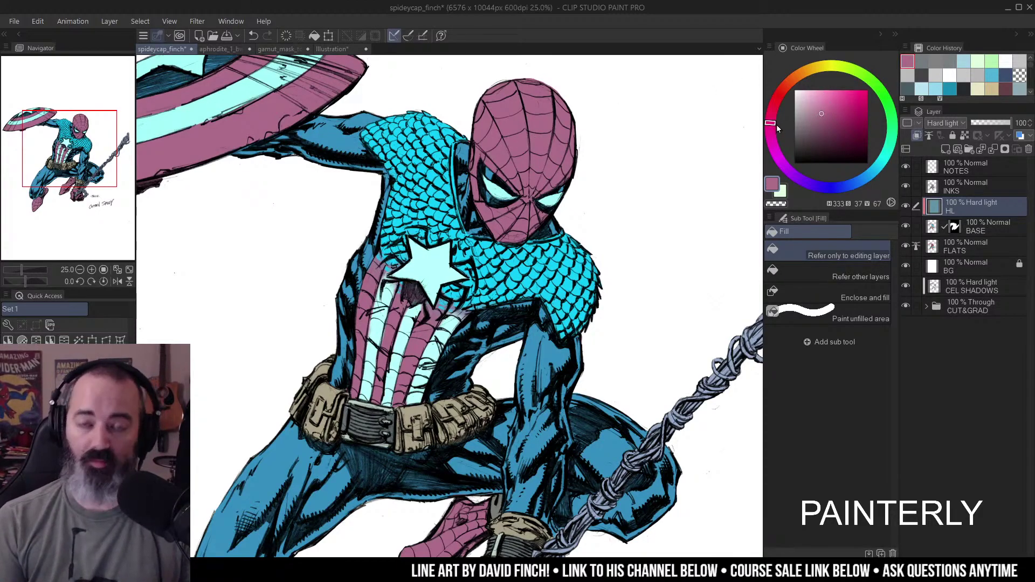
- Switch to the gamut mask colour wheel document and undo the old white markings on it
{"action": "left_click", "coordinate": [286, 50]}
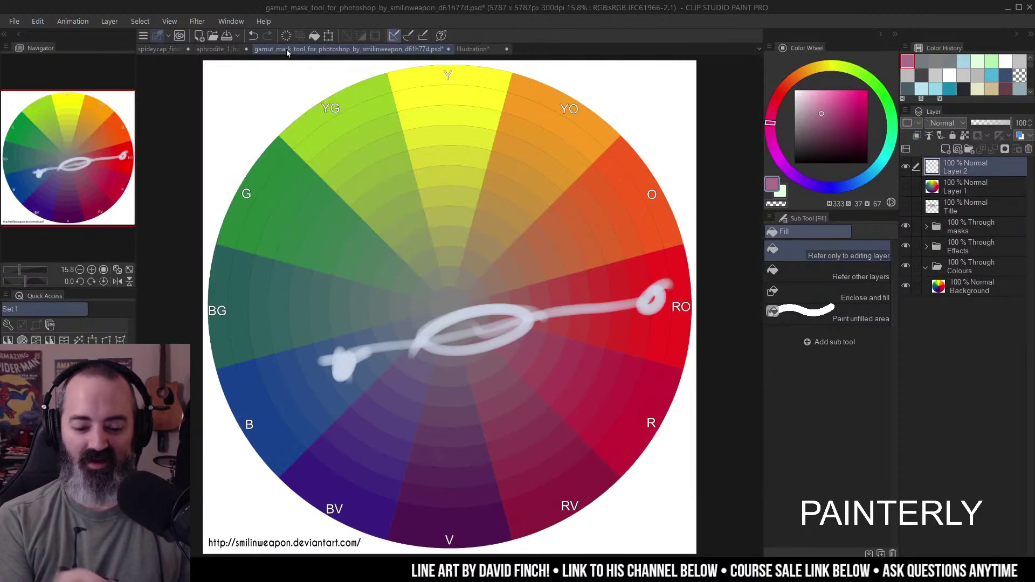
{"action": "left_click", "coordinate": [650, 256]}
{"action": "key", "text": "ctrl+z"}
{"action": "key", "text": "ctrl+z"}
{"action": "key", "text": "ctrl+z"}
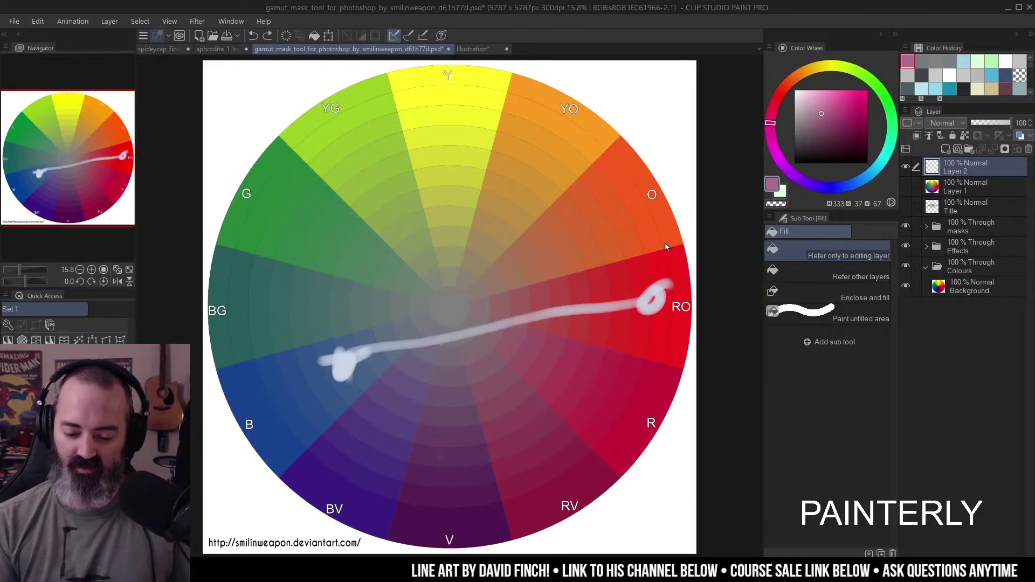
{"action": "key", "text": "ctrl+z"}
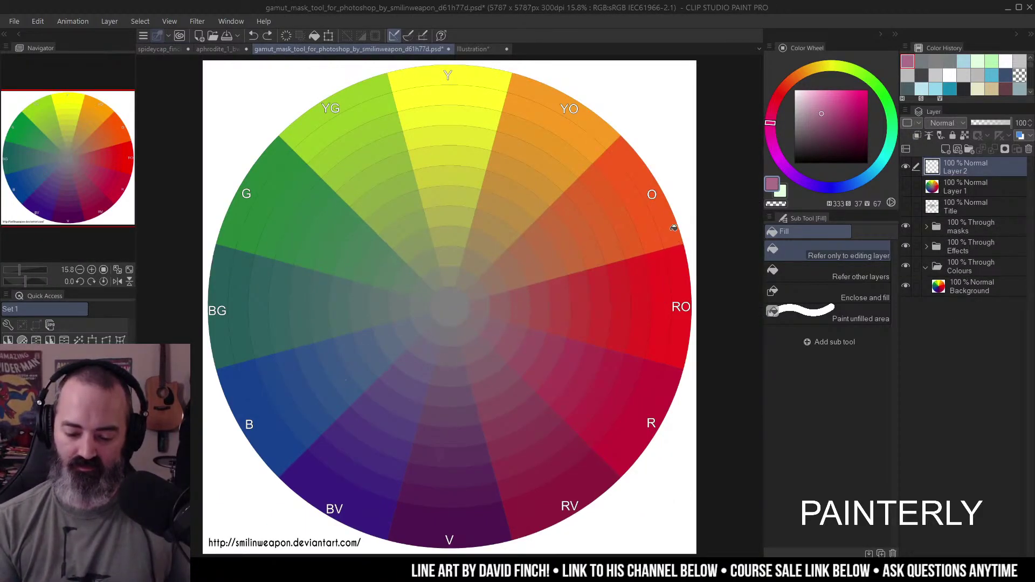
- Circle the outer RO segment of the colour wheel in white with the RC Side Pencil brush
{"action": "key", "text": "b"}
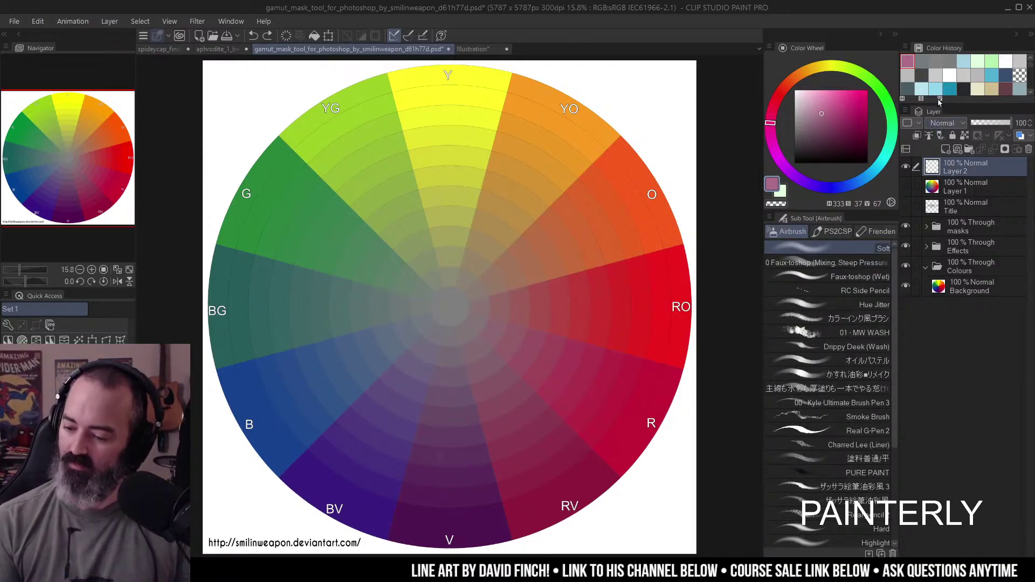
{"action": "left_click", "coordinate": [1006, 60]}
{"action": "left_click", "coordinate": [863, 291]}
{"action": "left_click_drag", "start_coordinate": [650, 277], "coordinate": [631, 316]}
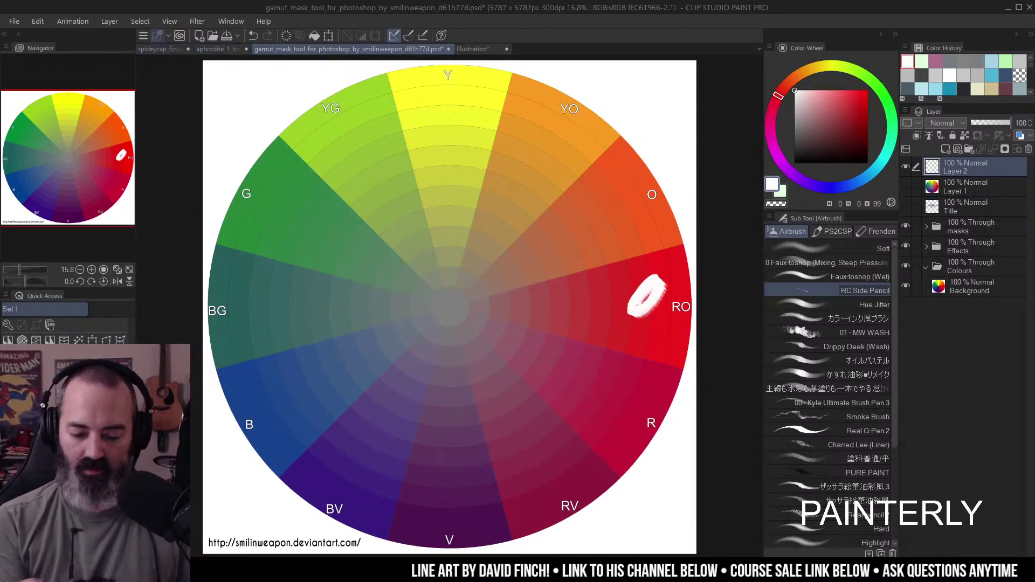
- Check the other open documents, and on the colour wheel mark the blue segment, connect it to the RO mark and sketch an ellipse around the middle
{"action": "left_click", "coordinate": [181, 50]}
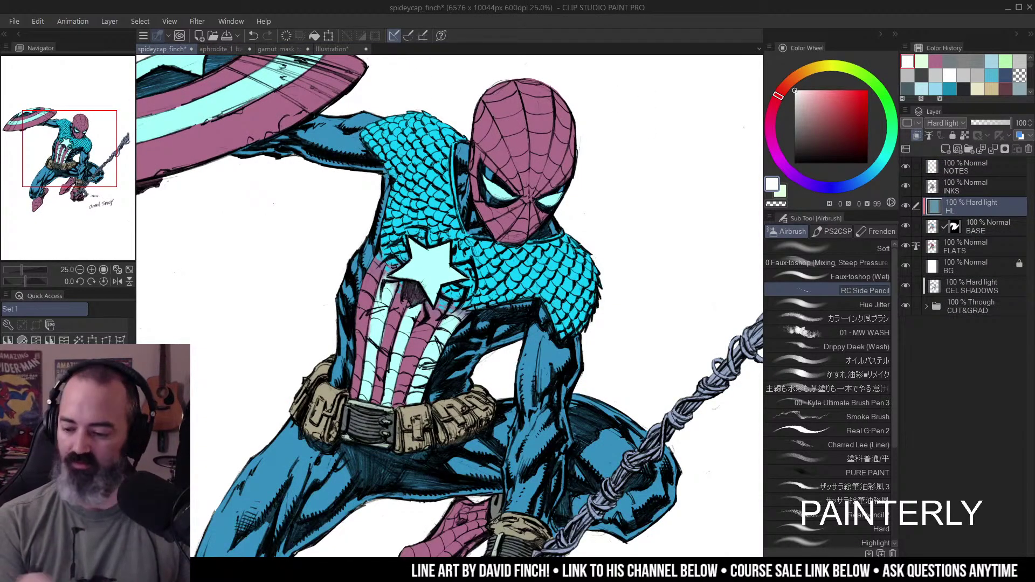
{"action": "left_click", "coordinate": [346, 49]}
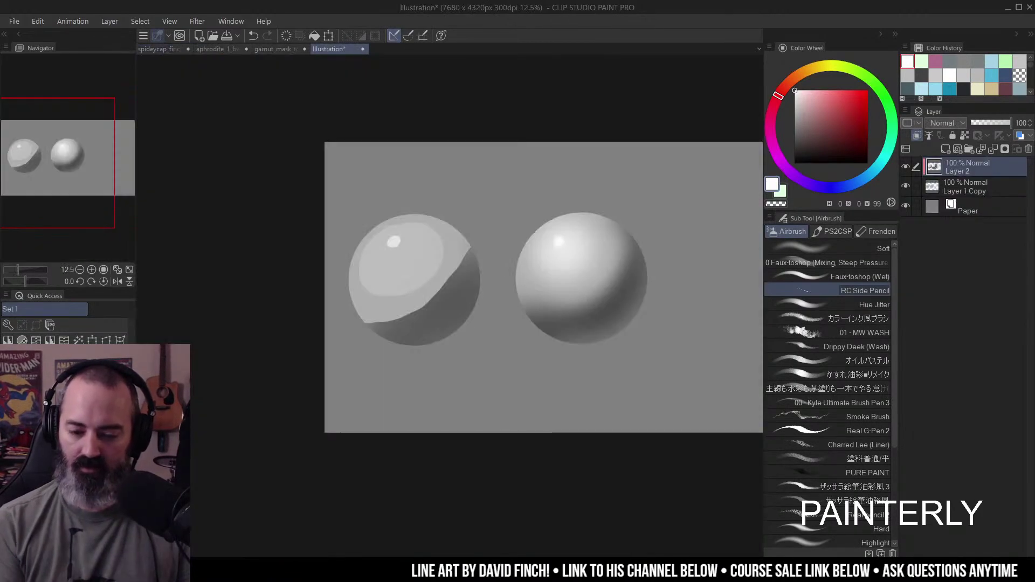
{"action": "left_click", "coordinate": [226, 51]}
{"action": "left_click", "coordinate": [286, 50]}
{"action": "mouse_move", "coordinate": [327, 377]}
{"action": "left_mouse_down"}
{"action": "mouse_move", "coordinate": [321, 407]}
{"action": "mouse_move", "coordinate": [332, 371]}
{"action": "left_mouse_up"}
{"action": "left_click_drag", "start_coordinate": [636, 292], "coordinate": [304, 410]}
{"action": "mouse_move", "coordinate": [520, 330]}
{"action": "left_mouse_down"}
{"action": "mouse_move", "coordinate": [418, 381]}
{"action": "mouse_move", "coordinate": [477, 330]}
{"action": "mouse_move", "coordinate": [523, 334]}
{"action": "left_mouse_up"}
{"action": "mouse_move", "coordinate": [442, 313]}
{"action": "left_mouse_down"}
{"action": "mouse_move", "coordinate": [391, 371]}
{"action": "mouse_move", "coordinate": [456, 385]}
{"action": "left_mouse_up"}
- Try another line from the RO mark toward the wheel's blue edge, undo it, and stroke from the mark to the ellipse
{"action": "mouse_move", "coordinate": [647, 283]}
{"action": "left_mouse_down"}
{"action": "mouse_move", "coordinate": [582, 318]}
{"action": "mouse_move", "coordinate": [275, 426]}
{"action": "left_mouse_up"}
{"action": "key", "text": "ctrl+z"}
{"action": "key", "text": "ctrl+z"}
{"action": "key", "text": "ctrl+z"}
{"action": "key", "text": "ctrl+z"}
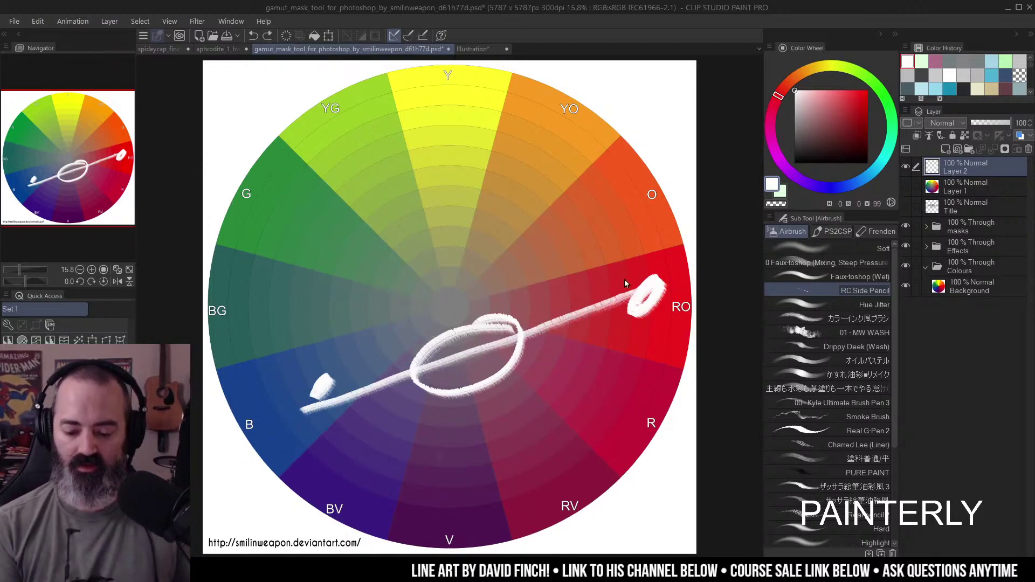
{"action": "left_click_drag", "start_coordinate": [646, 292], "coordinate": [450, 365]}
- Return to the spideycap_finch artwork, view the whole figure and undo the HL layer's saturation change
{"action": "left_click", "coordinate": [162, 49]}
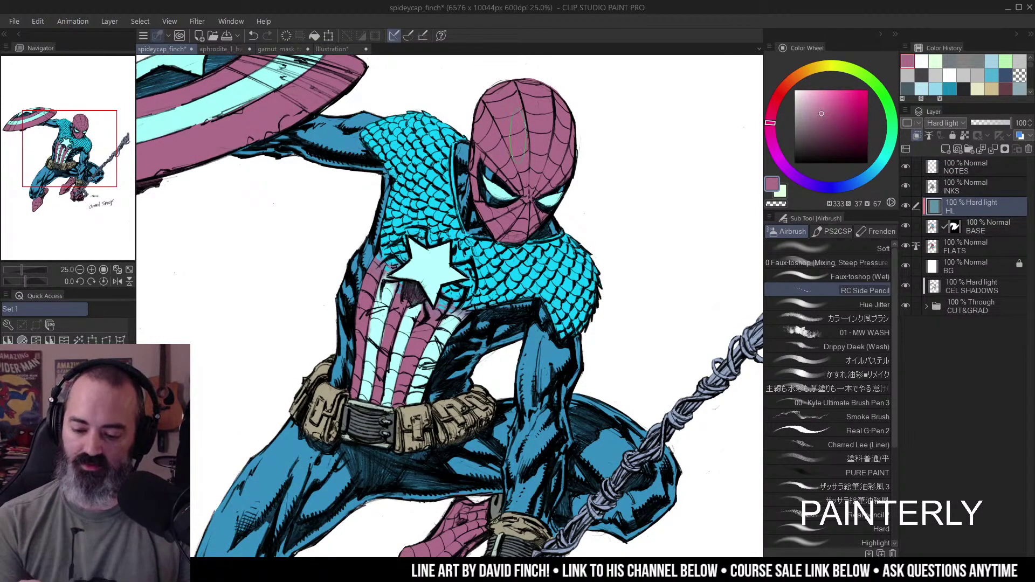
{"action": "left_click", "coordinate": [526, 230], "text": "alt"}
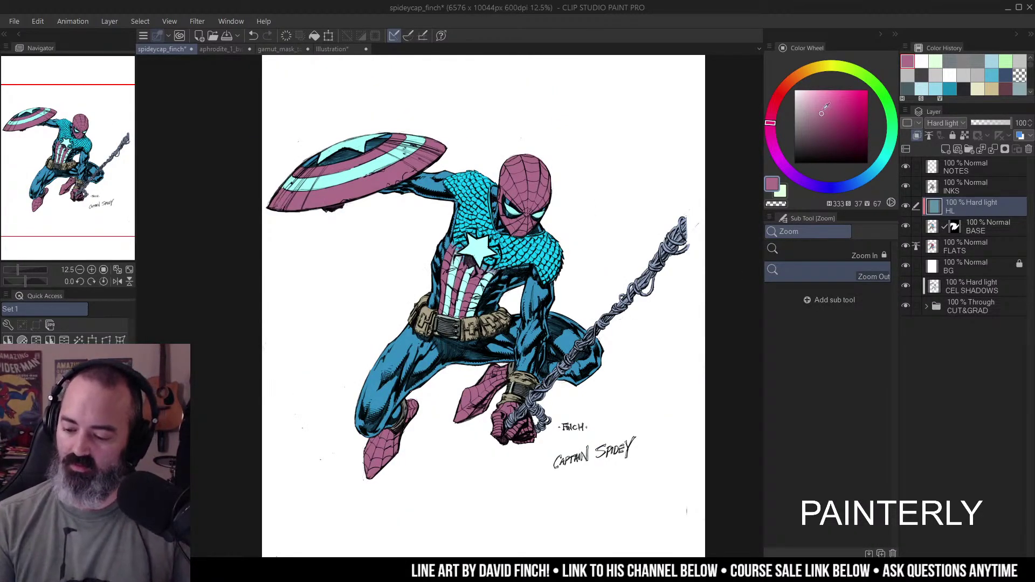
{"action": "key", "text": "ctrl+z"}
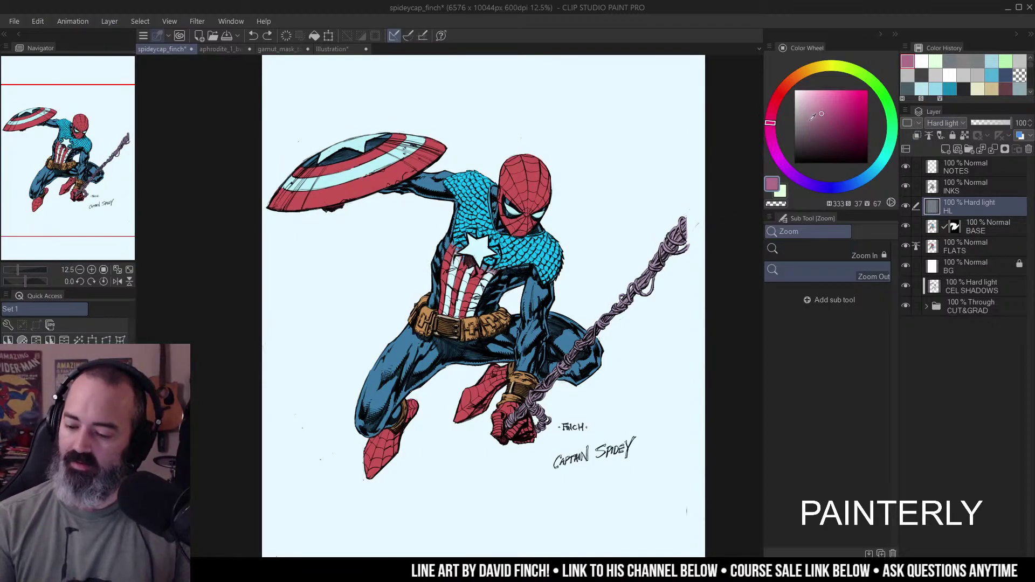
- Try filling the HL layer with a pink of hue 333, saturation 42 and value 82, and undo the fill
{"action": "left_click", "coordinate": [826, 102]}
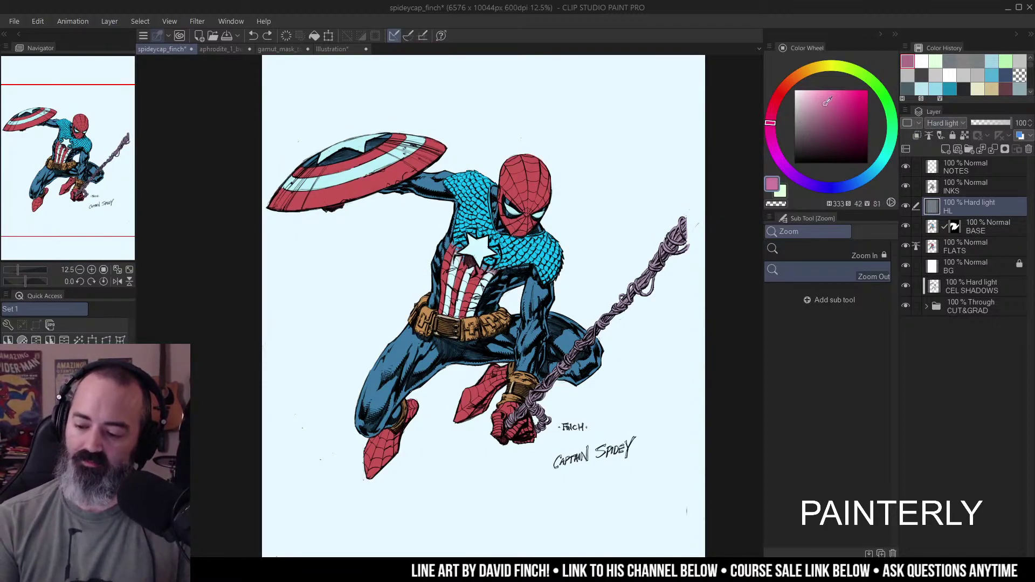
{"action": "key", "text": "p"}
{"action": "key", "text": "alt+BackSpace"}
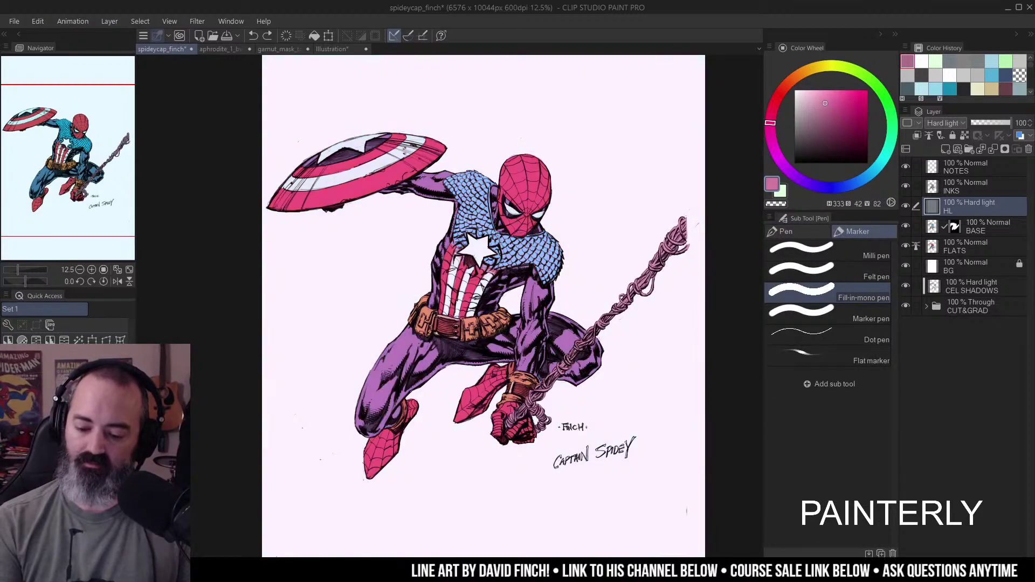
{"action": "key", "text": "ctrl+z"}
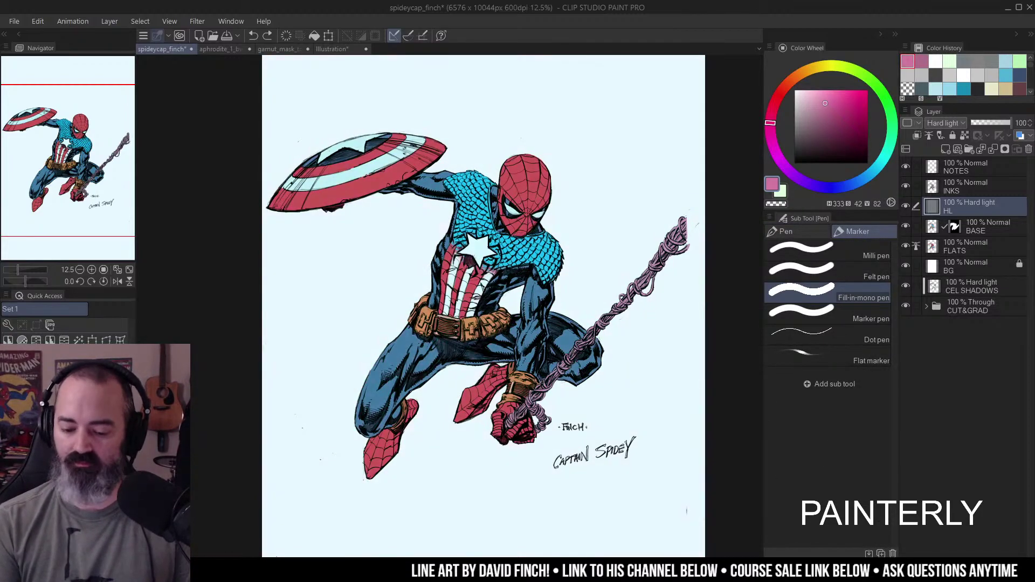
- Try painting bright pink highlights of saturation 41 and value 97 on the head with RC Side Pencil, and undo them
{"action": "key", "text": "b"}
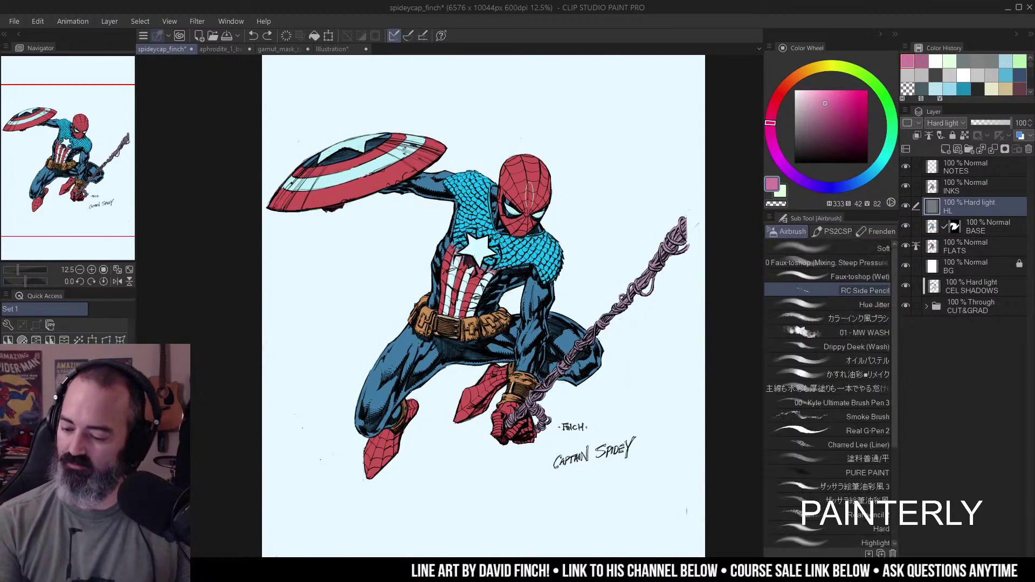
{"action": "mouse_move", "coordinate": [540, 175]}
{"action": "left_mouse_down"}
{"action": "mouse_move", "coordinate": [508, 191]}
{"action": "mouse_move", "coordinate": [543, 160]}
{"action": "mouse_move", "coordinate": [560, 172]}
{"action": "mouse_move", "coordinate": [551, 199]}
{"action": "left_mouse_up"}
{"action": "key", "text": "ctrl+space"}
{"action": "left_click", "coordinate": [534, 183]}
{"action": "left_click_drag", "start_coordinate": [828, 114], "coordinate": [825, 92]}
{"action": "mouse_move", "coordinate": [507, 108]}
{"action": "left_mouse_down"}
{"action": "mouse_move", "coordinate": [469, 194]}
{"action": "mouse_move", "coordinate": [480, 135]}
{"action": "mouse_move", "coordinate": [512, 205]}
{"action": "left_mouse_up"}
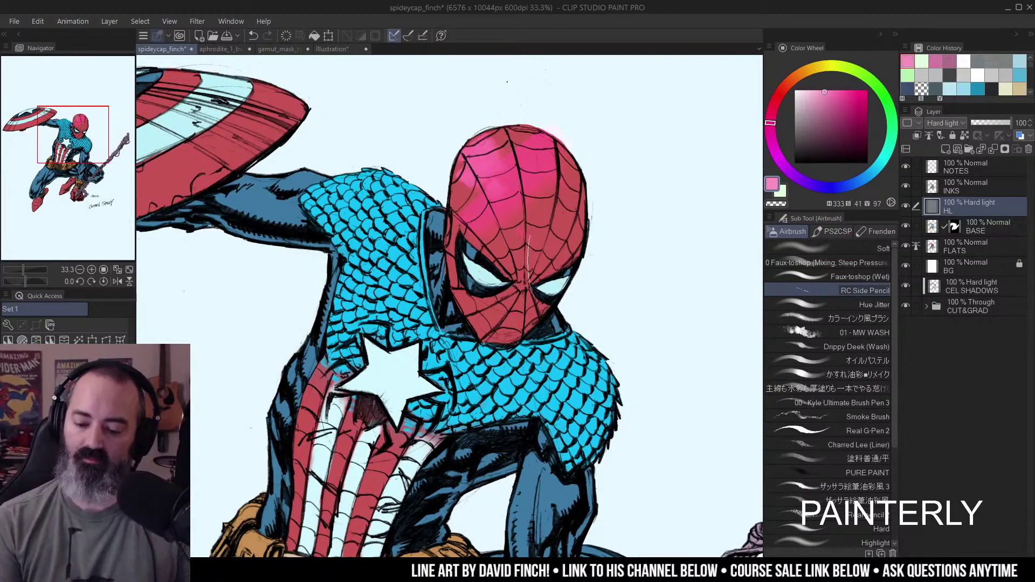
{"action": "key", "text": "ctrl+z"}
{"action": "key", "text": "ctrl+z"}
- Try painting the head with a darker pink and a mid pink of saturation 42 and value 69, and undo the strokes
{"action": "mouse_move", "coordinate": [827, 111]}
{"action": "left_mouse_down"}
{"action": "mouse_move", "coordinate": [826, 141]}
{"action": "mouse_move", "coordinate": [836, 122]}
{"action": "mouse_move", "coordinate": [825, 136]}
{"action": "left_mouse_up"}
{"action": "key", "text": "m"}
{"action": "key", "text": "b"}
{"action": "mouse_move", "coordinate": [526, 151]}
{"action": "left_mouse_down"}
{"action": "mouse_move", "coordinate": [502, 226]}
{"action": "mouse_move", "coordinate": [513, 245]}
{"action": "mouse_move", "coordinate": [531, 178]}
{"action": "mouse_move", "coordinate": [536, 216]}
{"action": "left_mouse_up"}
{"action": "left_click", "coordinate": [825, 112]}
{"action": "mouse_move", "coordinate": [507, 129]}
{"action": "left_mouse_down"}
{"action": "mouse_move", "coordinate": [509, 199]}
{"action": "mouse_move", "coordinate": [491, 162]}
{"action": "mouse_move", "coordinate": [488, 192]}
{"action": "mouse_move", "coordinate": [503, 167]}
{"action": "mouse_move", "coordinate": [488, 227]}
{"action": "mouse_move", "coordinate": [510, 145]}
{"action": "mouse_move", "coordinate": [478, 183]}
{"action": "mouse_move", "coordinate": [504, 216]}
{"action": "left_mouse_up"}
{"action": "key", "text": "ctrl+z"}
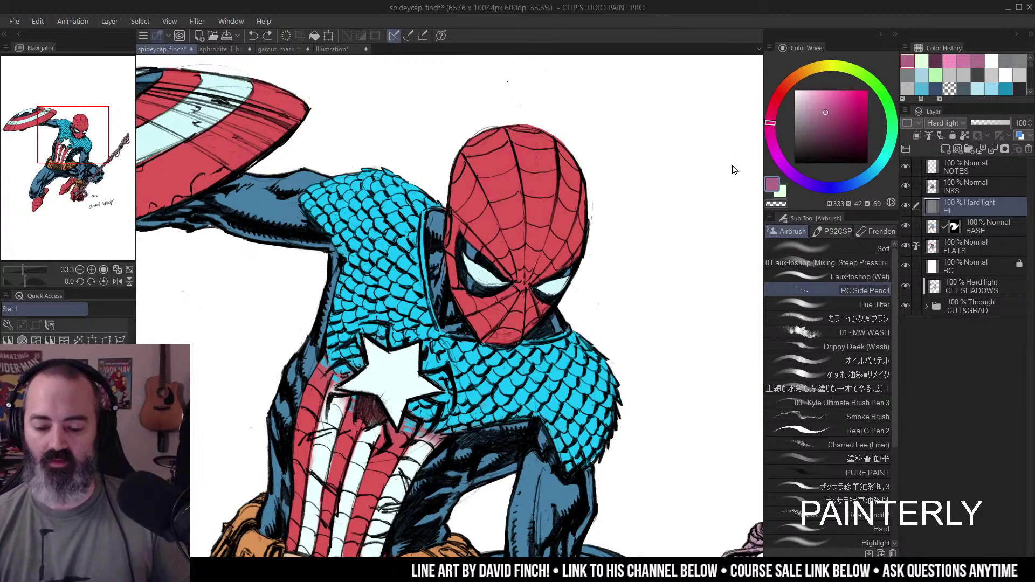
- Try different values and hues on the colour wheel, ending on hue 259, saturation 44 and value 0
{"action": "left_click", "coordinate": [607, 180], "text": "ctrl+alt"}
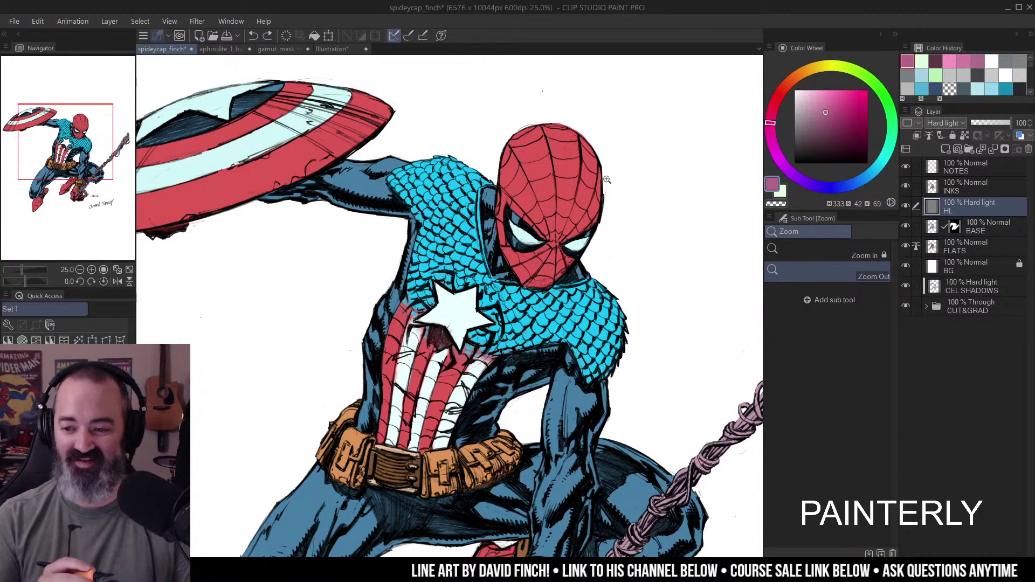
{"action": "left_click_drag", "start_coordinate": [811, 124], "coordinate": [869, 121]}
{"action": "left_click", "coordinate": [829, 91]}
{"action": "left_click", "coordinate": [827, 172]}
{"action": "left_click", "coordinate": [779, 96]}
{"action": "left_click_drag", "start_coordinate": [780, 95], "coordinate": [802, 214]}
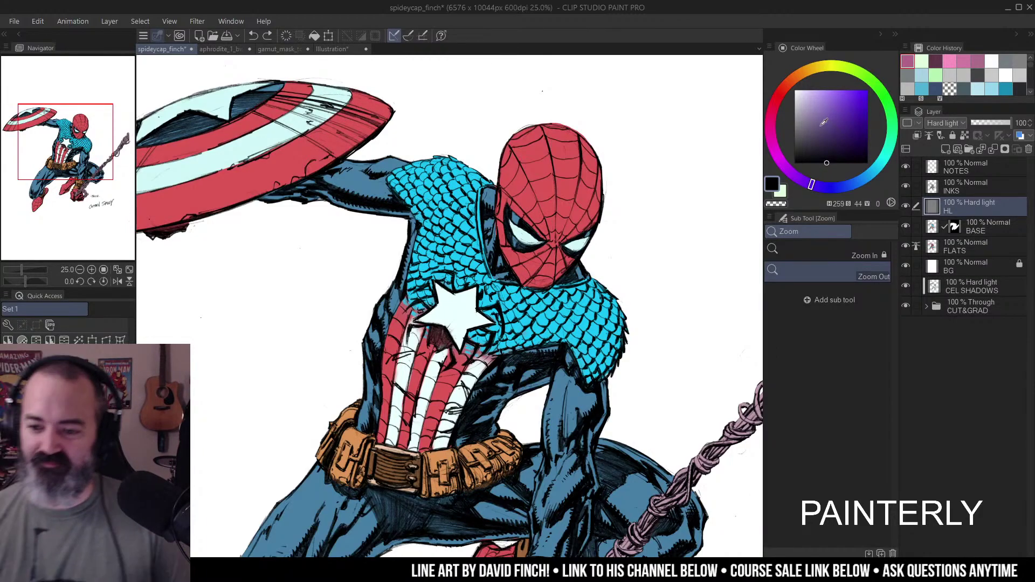
- Select the whole canvas, clear everything from the HL layer and activate the Lasso selection tool
{"action": "left_click", "coordinate": [547, 212], "text": "alt"}
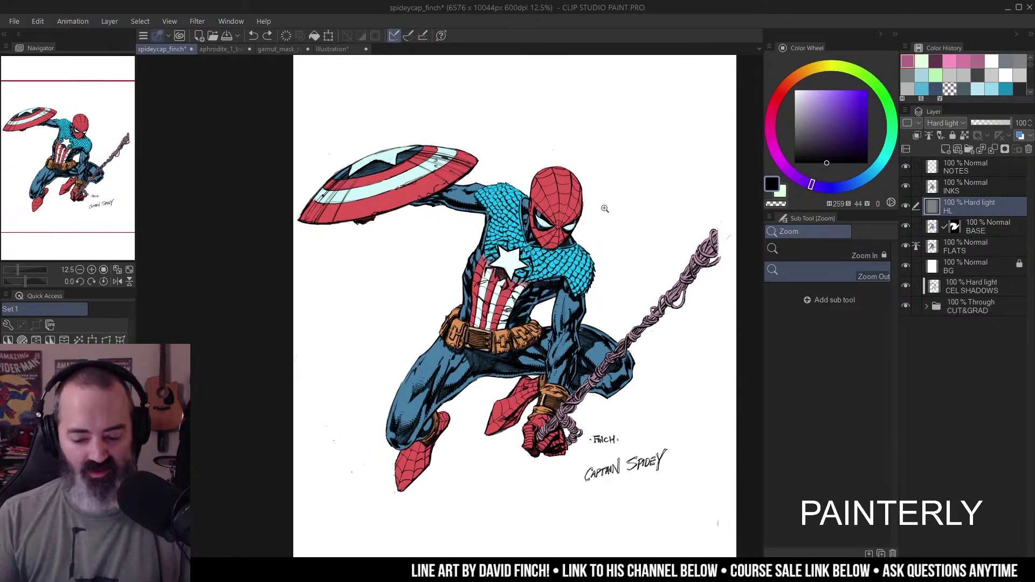
{"action": "left_click_drag", "start_coordinate": [566, 226], "coordinate": [545, 212]}
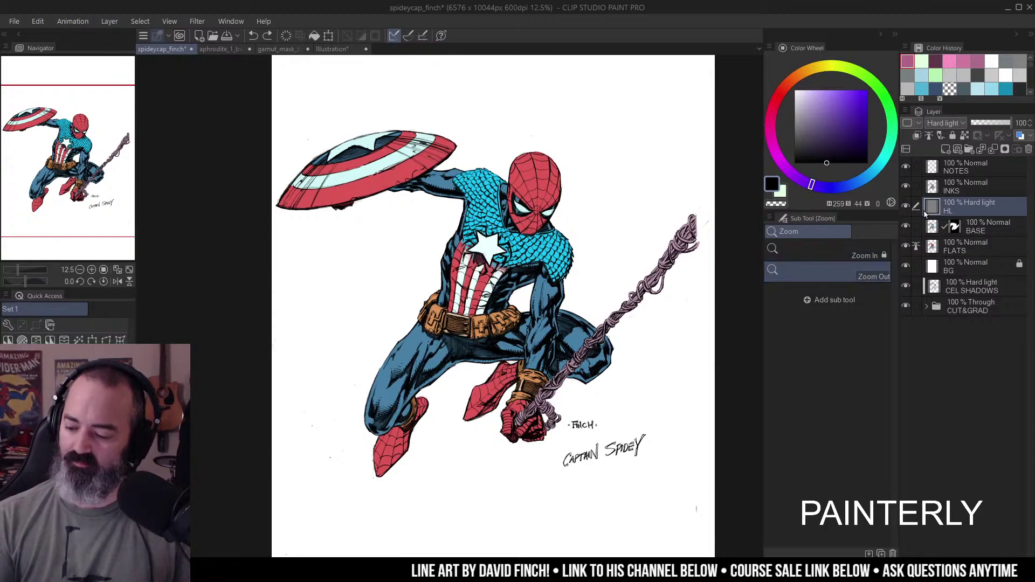
{"action": "right_click", "coordinate": [958, 204]}
{"action": "key", "text": "Escape"}
{"action": "key", "text": "ctrl+a"}
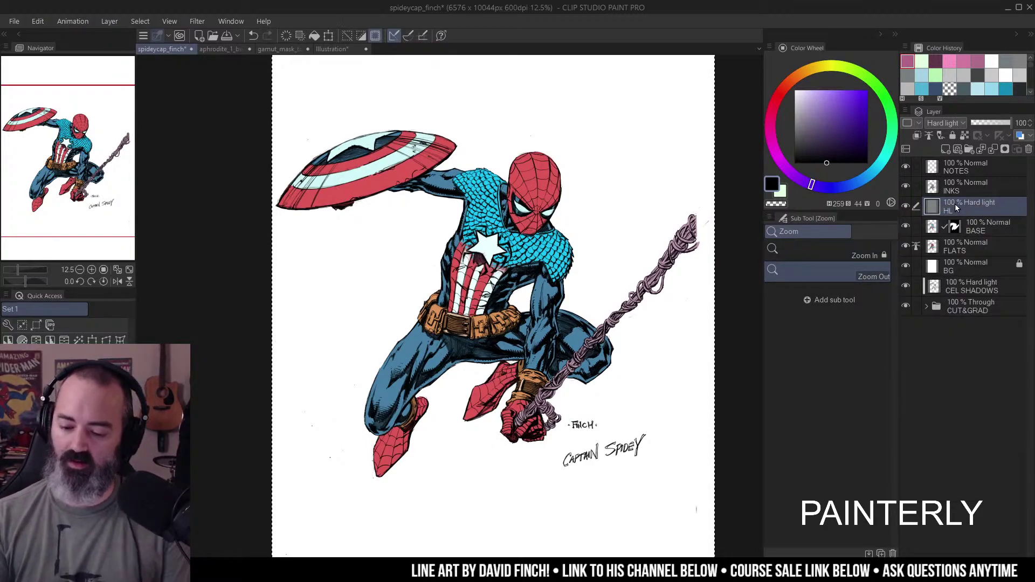
{"action": "key", "text": "Delete"}
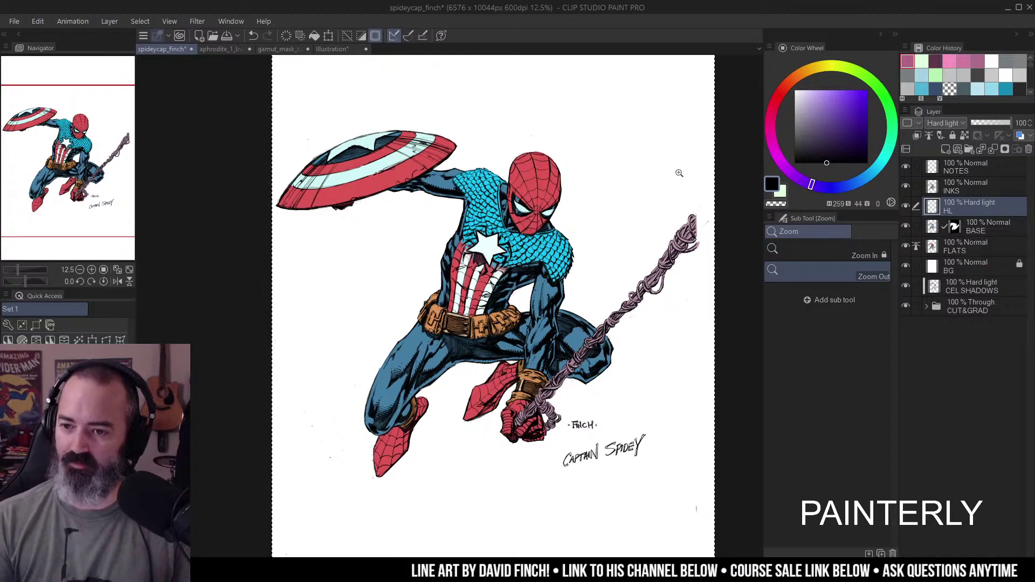
{"action": "key", "text": "m"}
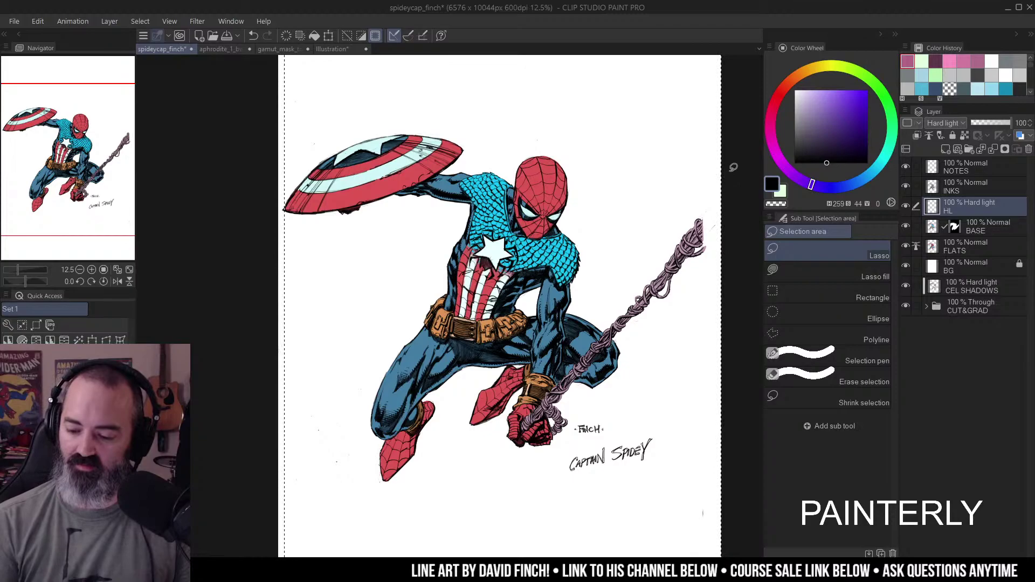
- Deselect the canvas and activate the Auto select tool set to refer to the editing layer only
{"action": "key", "text": "w"}
{"action": "left_click_drag", "start_coordinate": [627, 179], "coordinate": [618, 166]}
{"action": "key", "text": "m"}
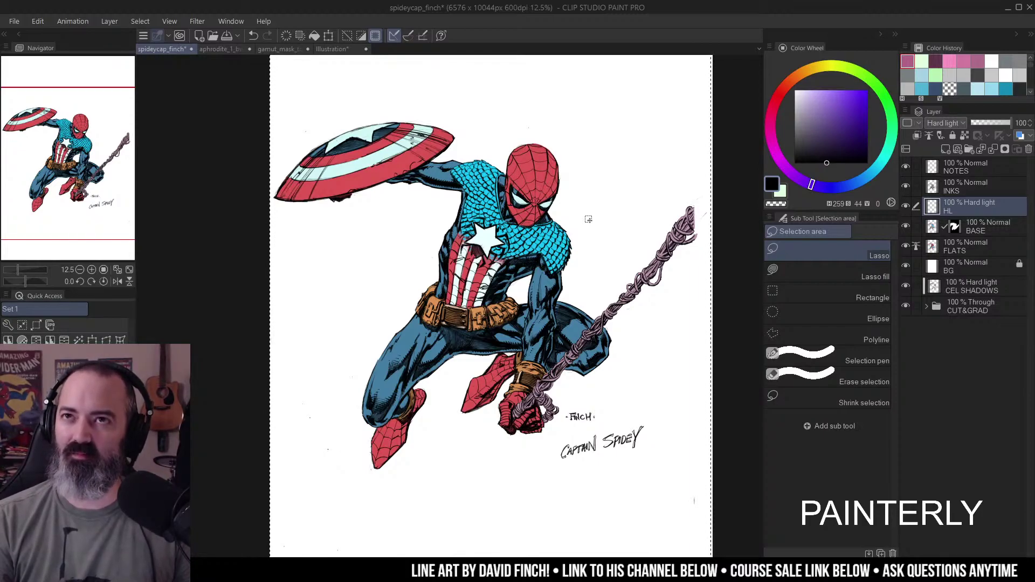
{"action": "key", "text": "ctrl+d"}
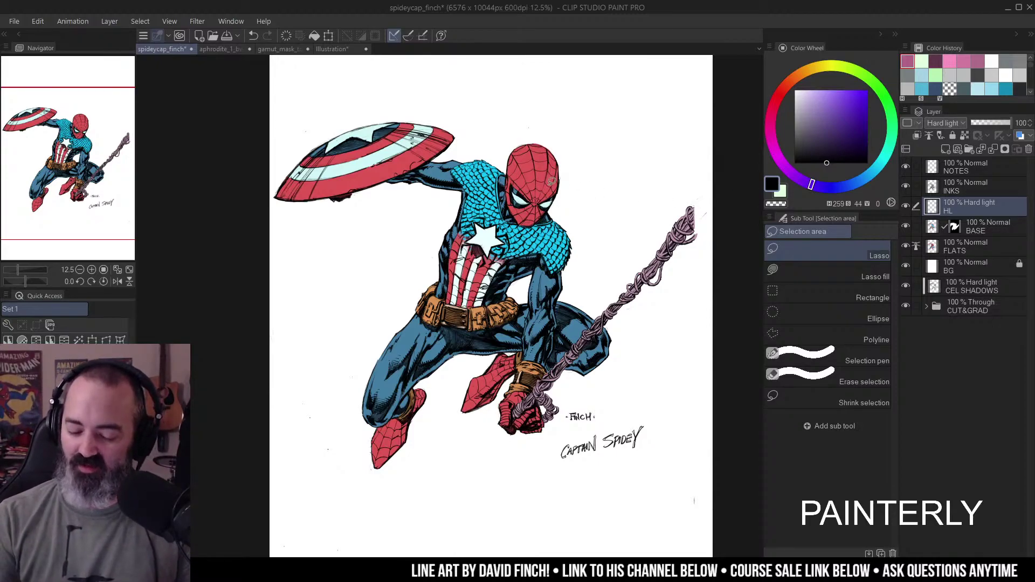
{"action": "key", "text": "w"}
{"action": "left_click", "coordinate": [538, 185]}
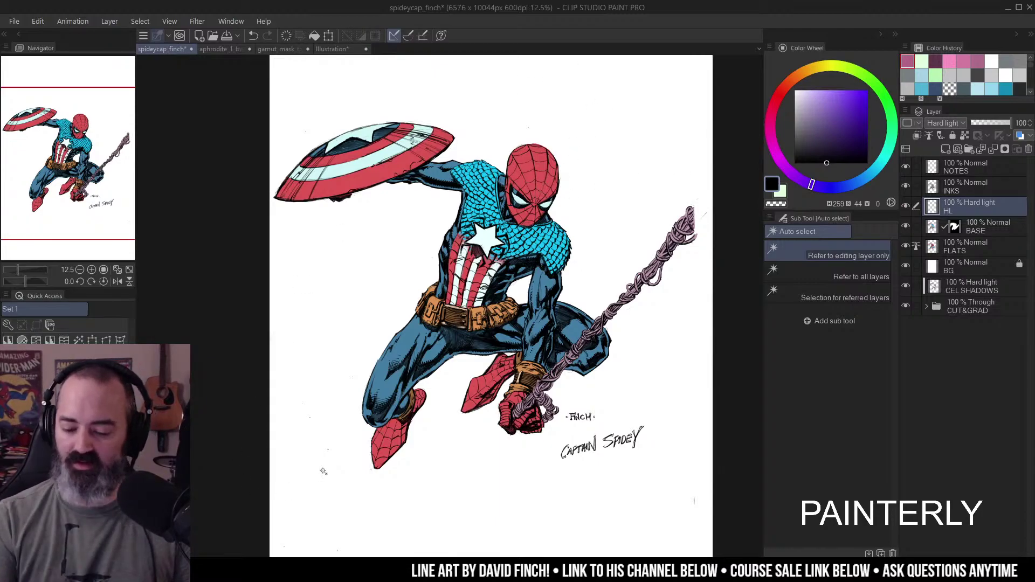
{"action": "left_click_drag", "start_coordinate": [572, 234], "coordinate": [587, 247]}
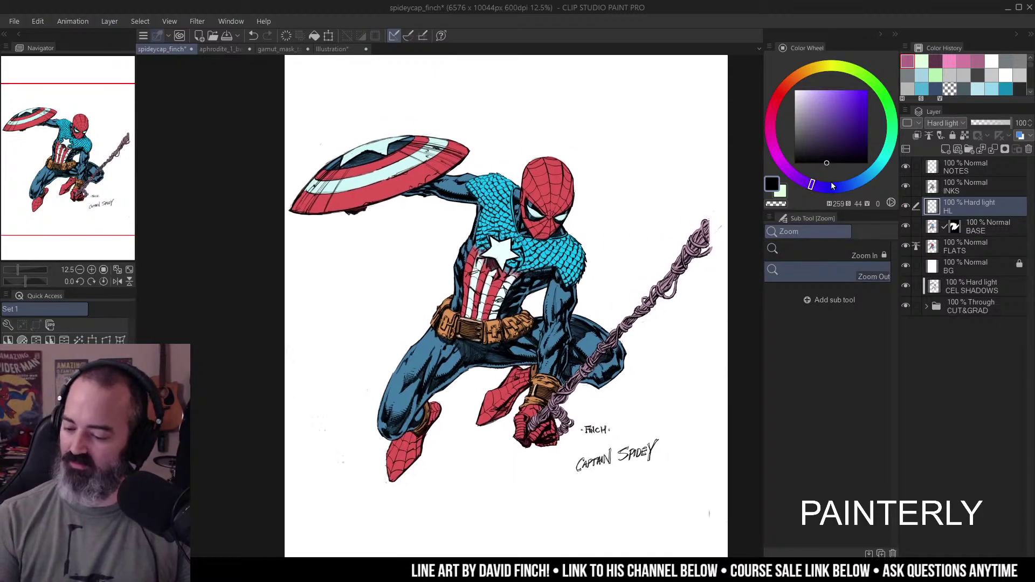
- Set the paint colour to a muted blue of hue 201, saturation 22 and value 35
{"action": "left_click", "coordinate": [821, 120]}
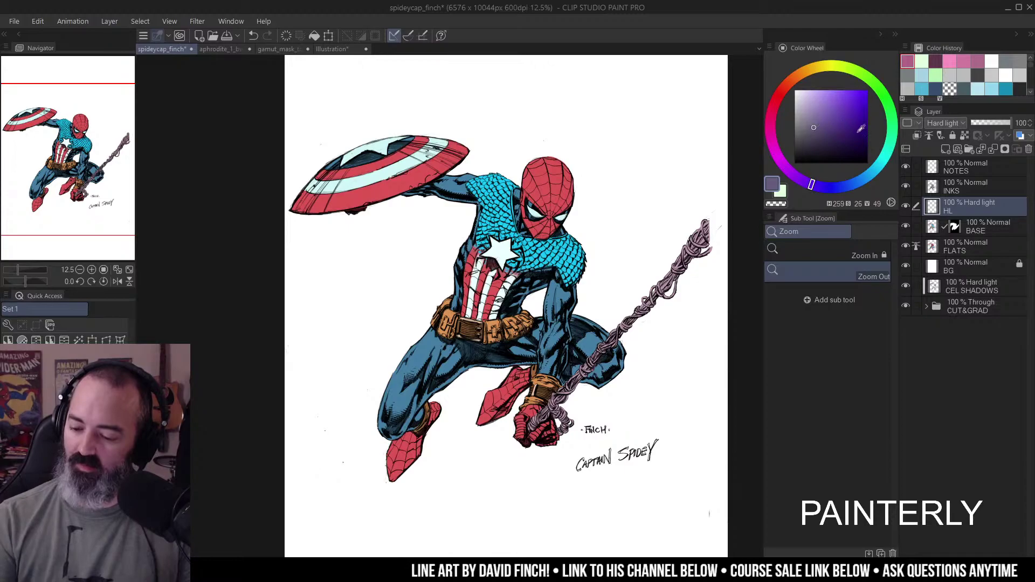
{"action": "scroll", "coordinate": [621, 202], "scroll_direction": "up", "scroll_amount": 2}
{"action": "scroll", "coordinate": [634, 213], "scroll_direction": "down", "scroll_amount": 2}
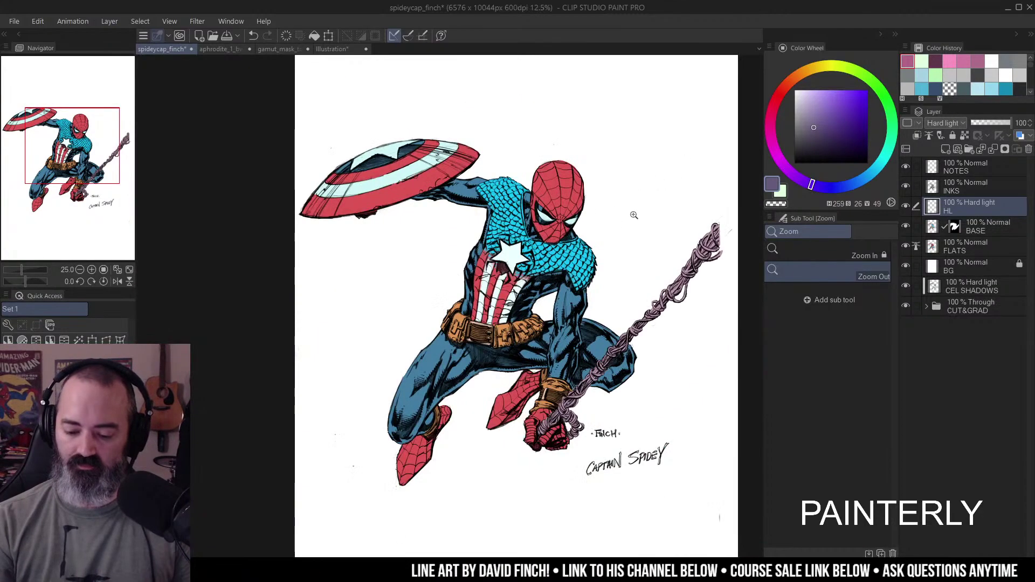
{"action": "left_click_drag", "start_coordinate": [628, 227], "coordinate": [618, 218]}
{"action": "left_click", "coordinate": [815, 134]}
{"action": "left_click_drag", "start_coordinate": [845, 182], "coordinate": [870, 174]}
{"action": "left_click", "coordinate": [811, 133]}
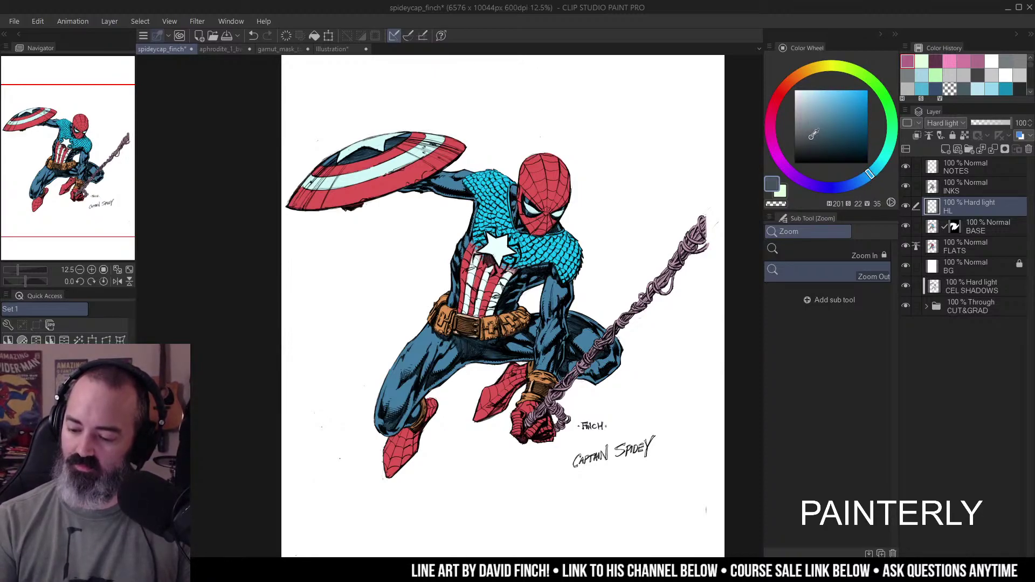
- Choose the Faux-toshop (Mixing, Steep Pressure) airbrush, try shading the head and undo the stroke
{"action": "key", "text": "b"}
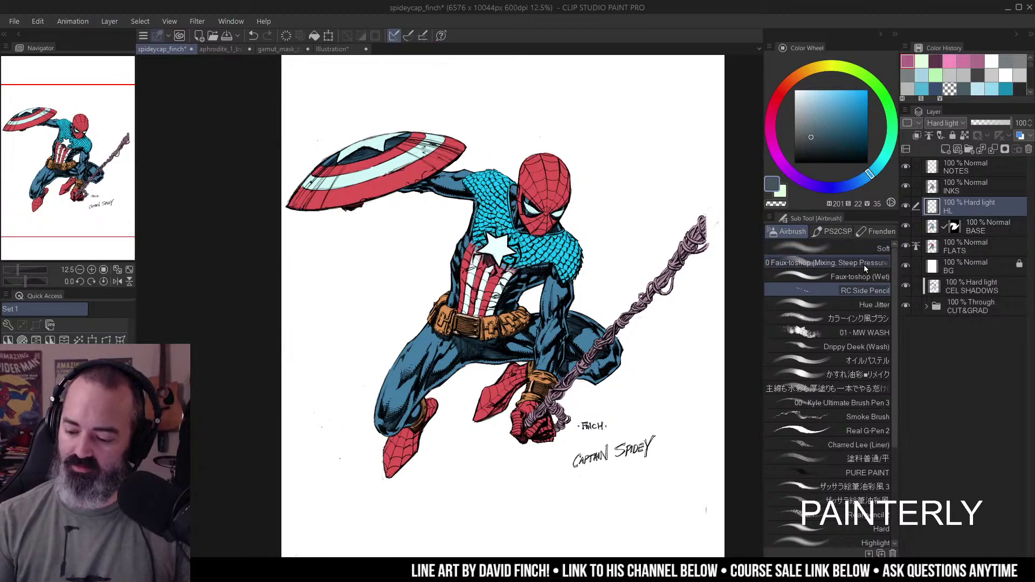
{"action": "left_click", "coordinate": [577, 228]}
{"action": "key", "text": "b"}
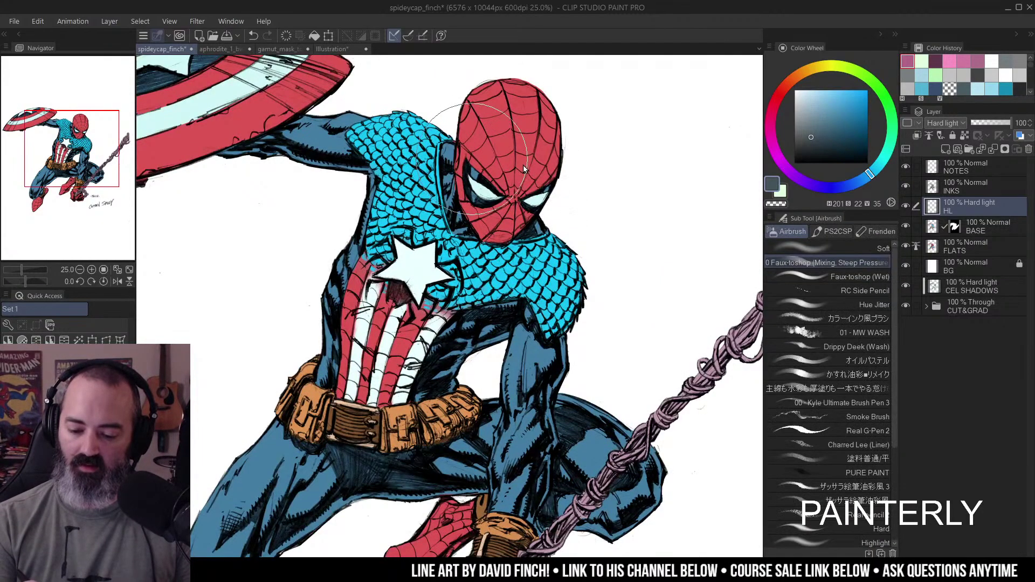
{"action": "mouse_move", "coordinate": [517, 216]}
{"action": "left_mouse_down"}
{"action": "mouse_move", "coordinate": [502, 145]}
{"action": "mouse_move", "coordinate": [551, 129]}
{"action": "left_mouse_up"}
{"action": "key", "text": "ctrl+z"}
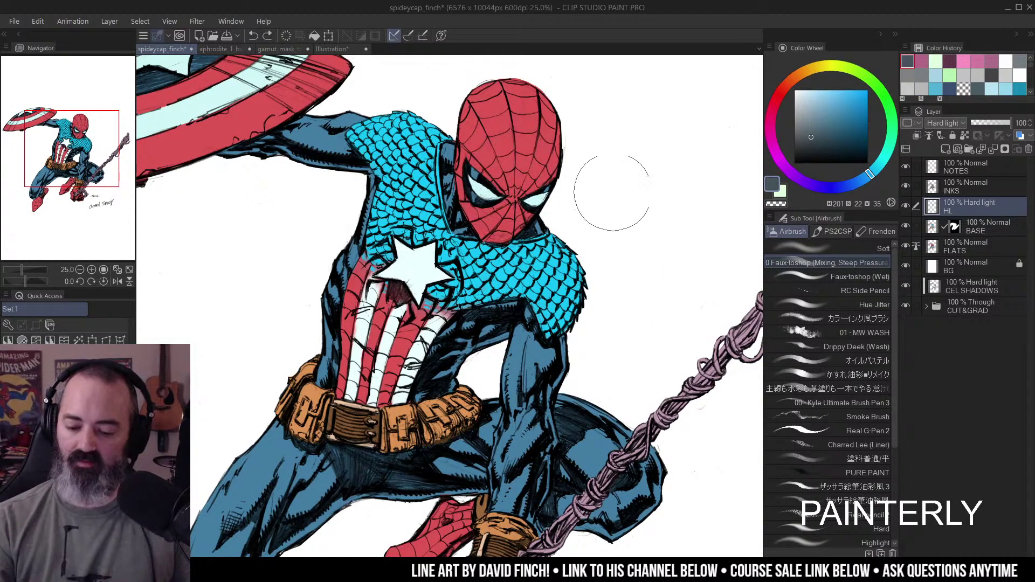
- Try shading the head with a muted red of hue 7, saturation 28 and value 37 and with a muted blue, undoing the strokes
{"action": "left_click", "coordinate": [783, 93]}
{"action": "left_click_drag", "start_coordinate": [518, 216], "coordinate": [512, 140]}
{"action": "key", "text": "ctrl+z"}
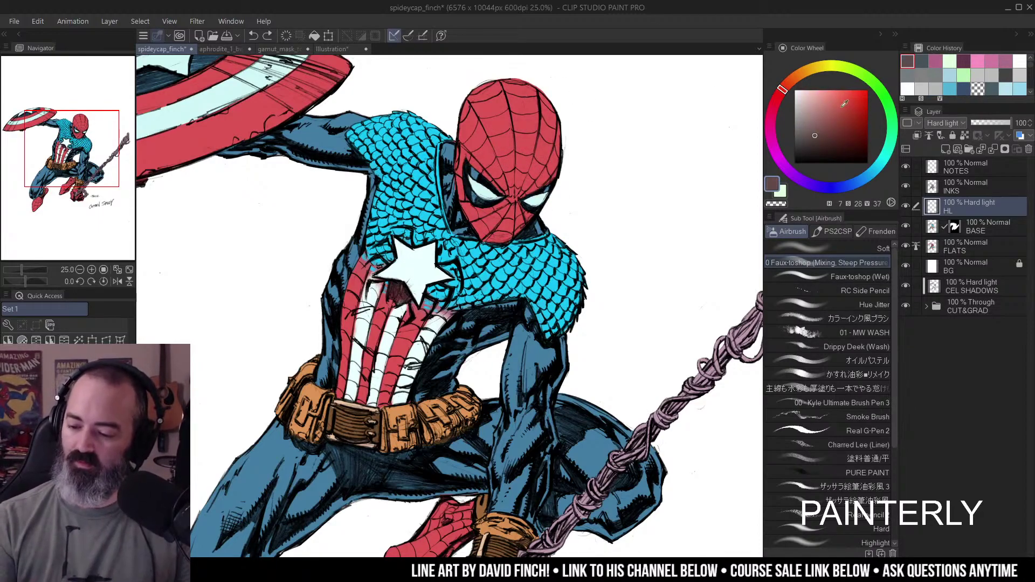
{"action": "left_click", "coordinate": [871, 173]}
{"action": "mouse_move", "coordinate": [501, 194]}
{"action": "left_mouse_down"}
{"action": "mouse_move", "coordinate": [518, 124]}
{"action": "mouse_move", "coordinate": [485, 161]}
{"action": "mouse_move", "coordinate": [539, 135]}
{"action": "mouse_move", "coordinate": [510, 205]}
{"action": "left_mouse_up"}
{"action": "key", "text": "ctrl+z"}
{"action": "key", "text": "ctrl+z"}
- Set the paint colour to saturation 28 and value 44, try hues 200 and 253 on the head and undo both strokes
{"action": "left_click", "coordinate": [818, 127]}
{"action": "left_click_drag", "start_coordinate": [515, 124], "coordinate": [560, 226]}
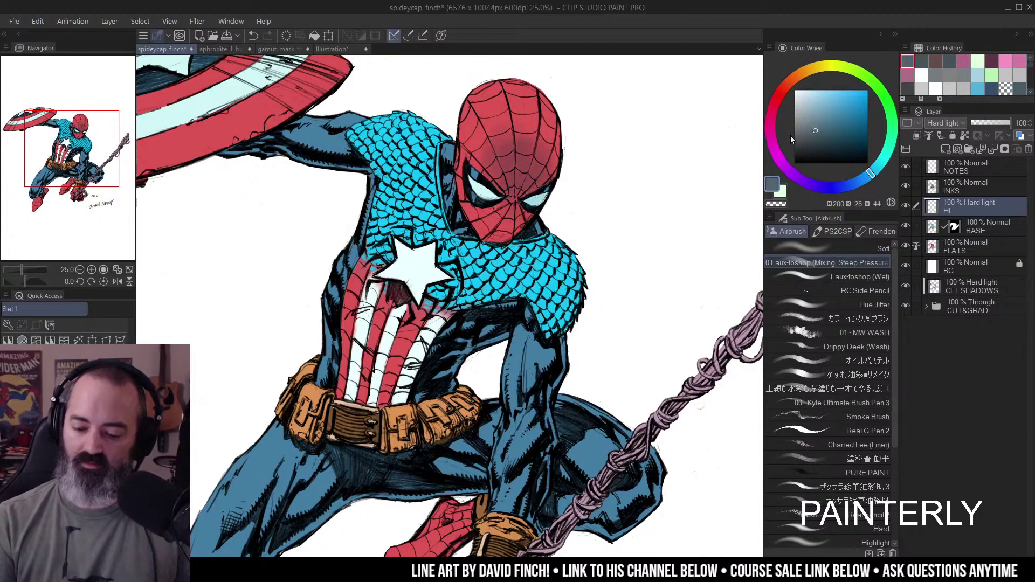
{"action": "key", "text": "ctrl+z"}
{"action": "left_click_drag", "start_coordinate": [846, 185], "coordinate": [820, 198]}
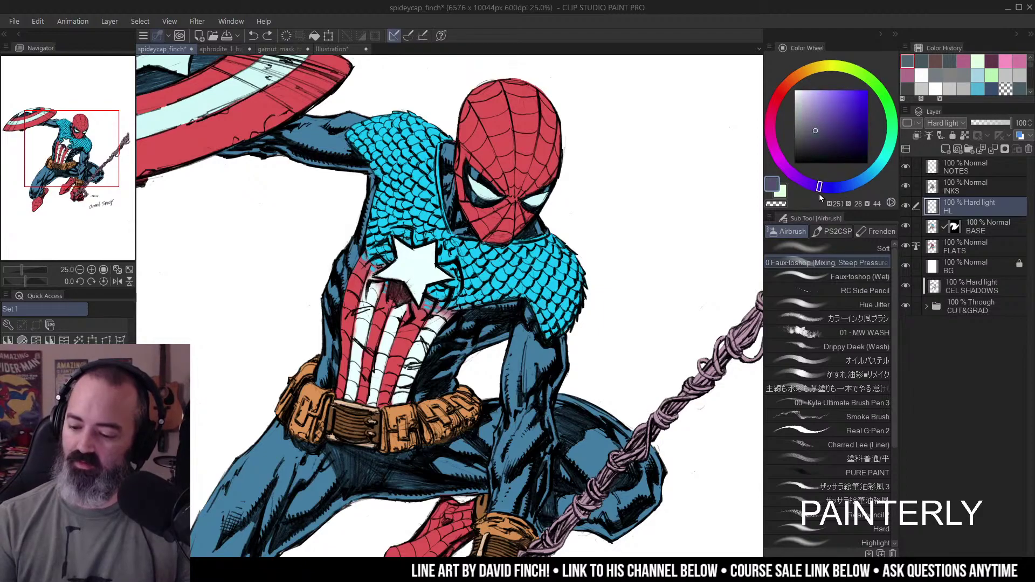
{"action": "mouse_move", "coordinate": [517, 103]}
{"action": "left_mouse_down"}
{"action": "mouse_move", "coordinate": [463, 178]}
{"action": "mouse_move", "coordinate": [485, 227]}
{"action": "left_mouse_up"}
{"action": "key", "text": "ctrl+z"}
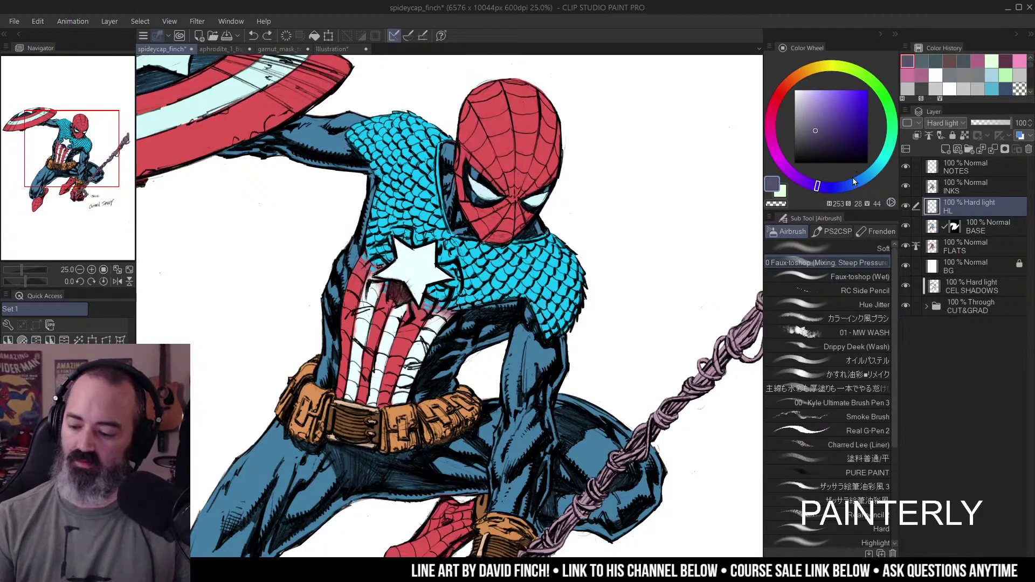
- Set the paint colour's hue to 221, try shading the head with it and undo the strokes
{"action": "left_click", "coordinate": [853, 186]}
{"action": "mouse_move", "coordinate": [518, 122]}
{"action": "left_mouse_down"}
{"action": "mouse_move", "coordinate": [469, 195]}
{"action": "mouse_move", "coordinate": [479, 243]}
{"action": "left_mouse_up"}
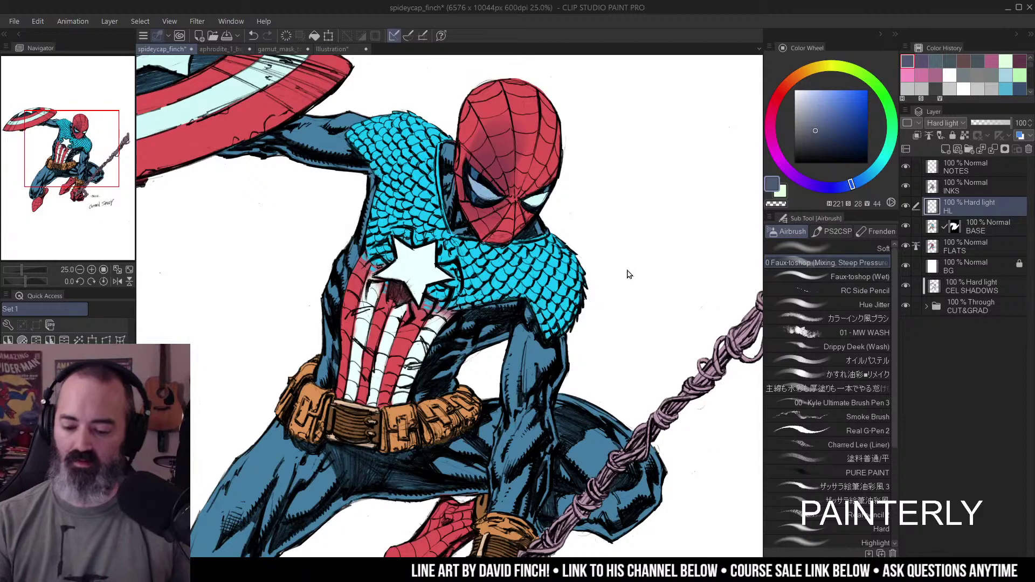
{"action": "key", "text": "ctrl+z"}
{"action": "mouse_move", "coordinate": [539, 121]}
{"action": "left_mouse_down"}
{"action": "mouse_move", "coordinate": [496, 173]}
{"action": "mouse_move", "coordinate": [498, 215]}
{"action": "left_mouse_up"}
{"action": "key", "text": "alt+space"}
{"action": "left_click", "coordinate": [540, 277]}
{"action": "key", "text": "ctrl+z"}
- Select the red costume areas with Auto select using Selection for referred layers
{"action": "left_click", "coordinate": [539, 342]}
{"action": "left_click_drag", "start_coordinate": [569, 229], "coordinate": [595, 176]}
{"action": "key", "text": "w"}
{"action": "left_click", "coordinate": [555, 156]}
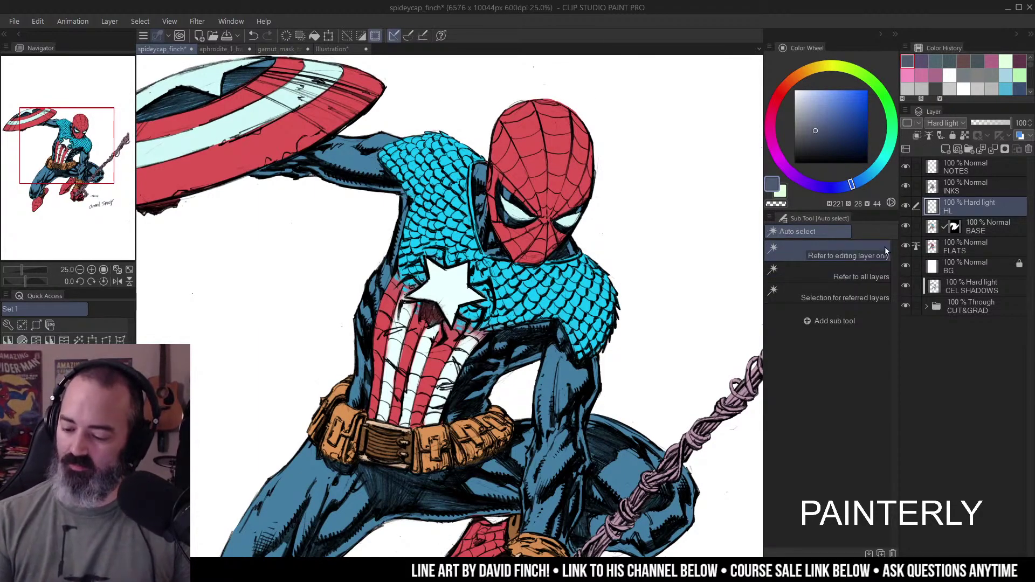
{"action": "key", "text": "slash"}
{"action": "key", "text": "ctrl+minus"}
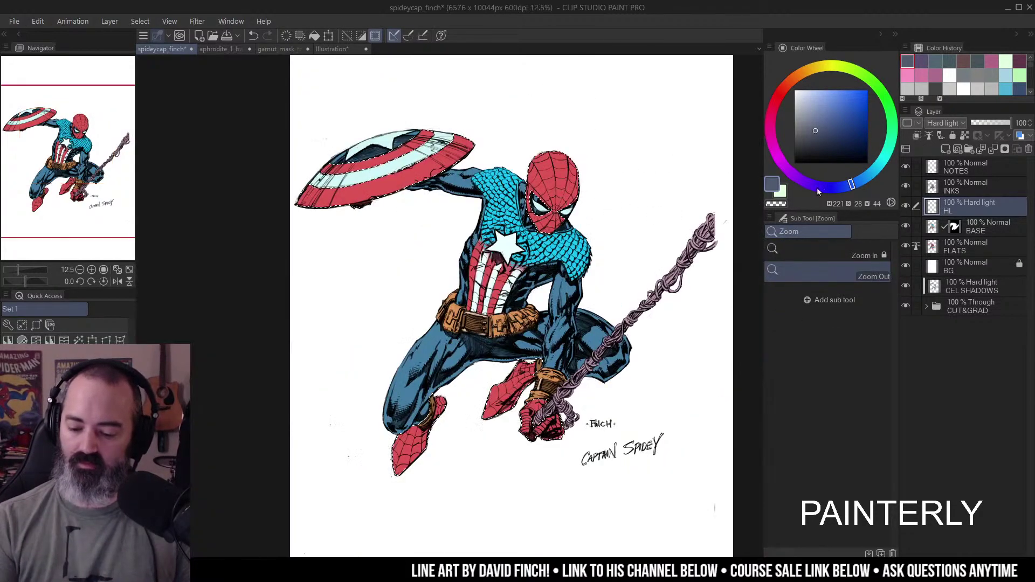
{"action": "key", "text": "w"}
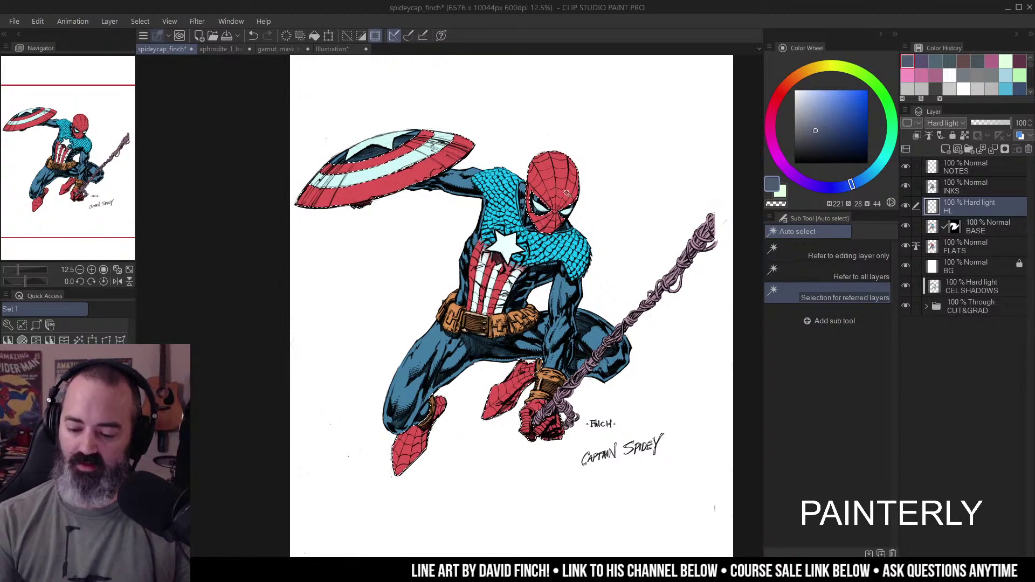
{"action": "scroll", "coordinate": [568, 193], "scroll_direction": "up", "scroll_amount": 2}
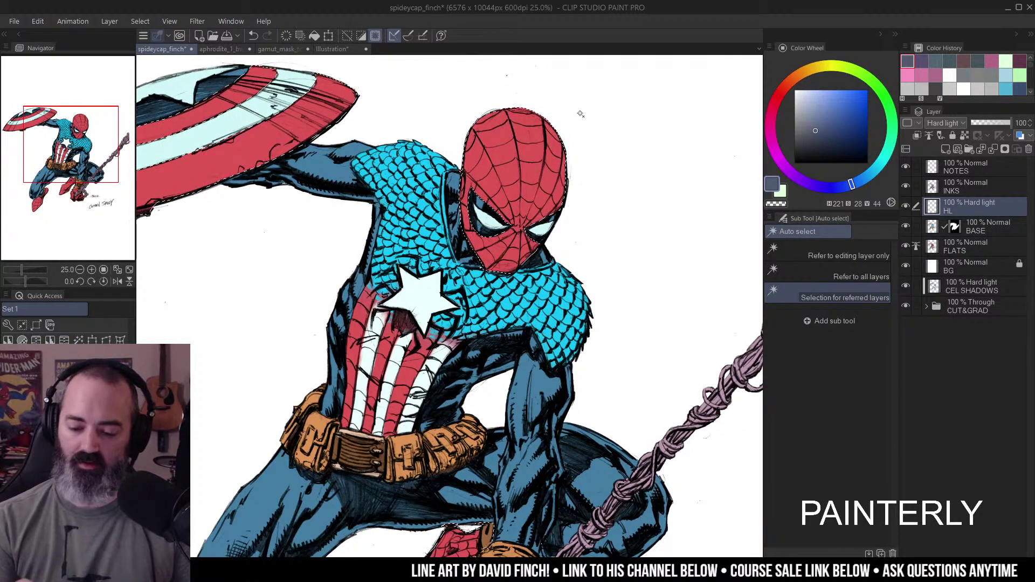
- Hide the selection border and shade the whole red head with the muted blue using the Faux-toshop airbrush
{"action": "key", "text": "ctrl+d"}
{"action": "key", "text": "b"}
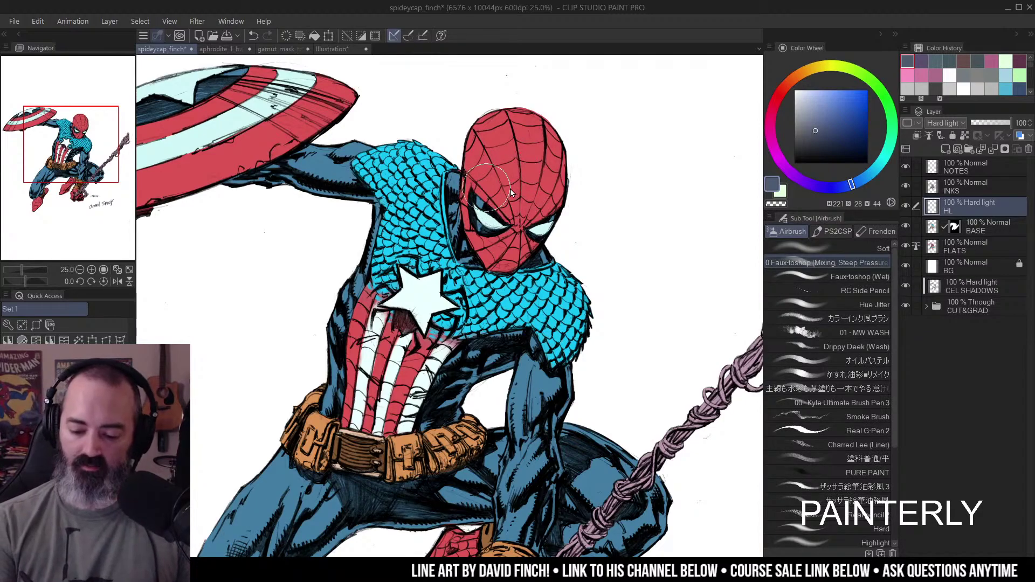
{"action": "mouse_move", "coordinate": [533, 125]}
{"action": "left_mouse_down"}
{"action": "mouse_move", "coordinate": [543, 154]}
{"action": "mouse_move", "coordinate": [539, 138]}
{"action": "mouse_move", "coordinate": [519, 149]}
{"action": "mouse_move", "coordinate": [518, 167]}
{"action": "mouse_move", "coordinate": [529, 128]}
{"action": "mouse_move", "coordinate": [518, 178]}
{"action": "mouse_move", "coordinate": [531, 128]}
{"action": "mouse_move", "coordinate": [512, 166]}
{"action": "mouse_move", "coordinate": [532, 174]}
{"action": "mouse_move", "coordinate": [514, 231]}
{"action": "mouse_move", "coordinate": [531, 162]}
{"action": "mouse_move", "coordinate": [473, 146]}
{"action": "left_mouse_up"}
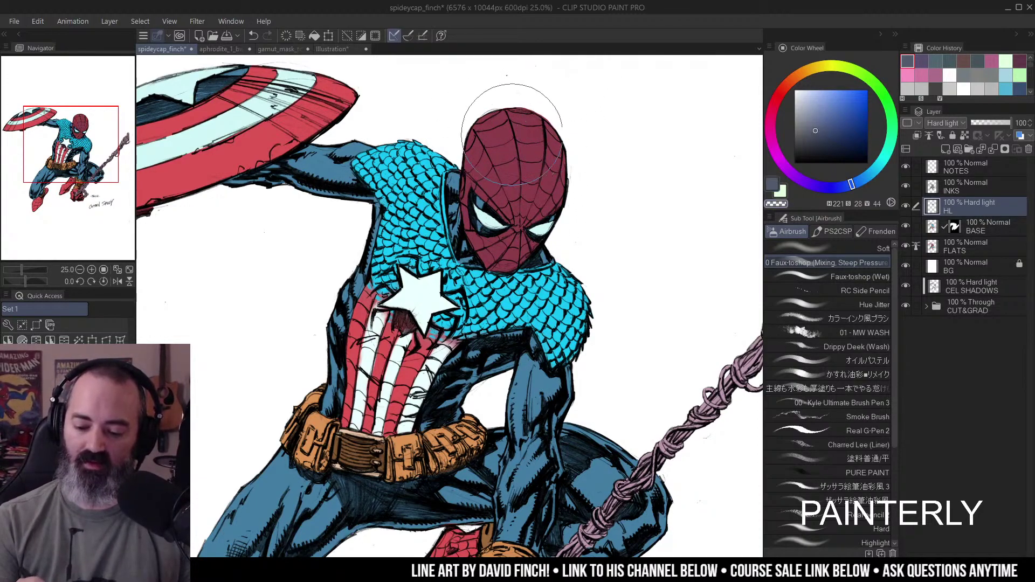
- Sample the shaded head colour and erase the shading from the head's lit areas with the transparent colour
{"action": "left_click", "coordinate": [512, 135], "text": "alt"}
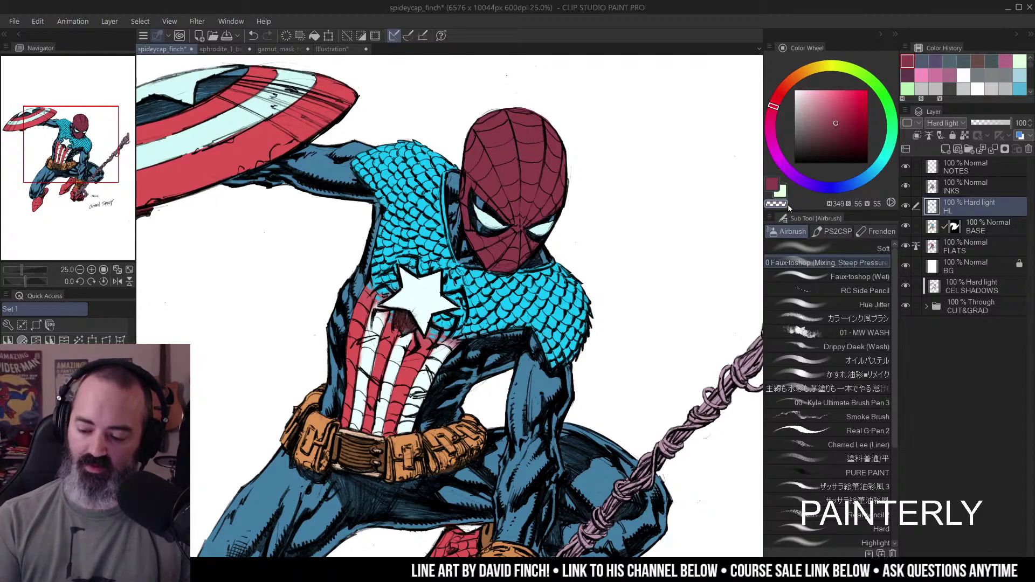
{"action": "mouse_move", "coordinate": [489, 139]}
{"action": "left_mouse_down"}
{"action": "mouse_move", "coordinate": [496, 147]}
{"action": "mouse_move", "coordinate": [483, 111]}
{"action": "mouse_move", "coordinate": [501, 116]}
{"action": "mouse_move", "coordinate": [464, 178]}
{"action": "left_mouse_up"}
{"action": "mouse_move", "coordinate": [472, 127]}
{"action": "left_mouse_down"}
{"action": "mouse_move", "coordinate": [507, 116]}
{"action": "mouse_move", "coordinate": [480, 132]}
{"action": "mouse_move", "coordinate": [517, 120]}
{"action": "mouse_move", "coordinate": [550, 137]}
{"action": "mouse_move", "coordinate": [465, 159]}
{"action": "mouse_move", "coordinate": [461, 181]}
{"action": "mouse_move", "coordinate": [477, 197]}
{"action": "mouse_move", "coordinate": [464, 192]}
{"action": "mouse_move", "coordinate": [463, 237]}
{"action": "mouse_move", "coordinate": [502, 238]}
{"action": "mouse_move", "coordinate": [494, 221]}
{"action": "mouse_move", "coordinate": [508, 235]}
{"action": "mouse_move", "coordinate": [486, 258]}
{"action": "left_mouse_up"}
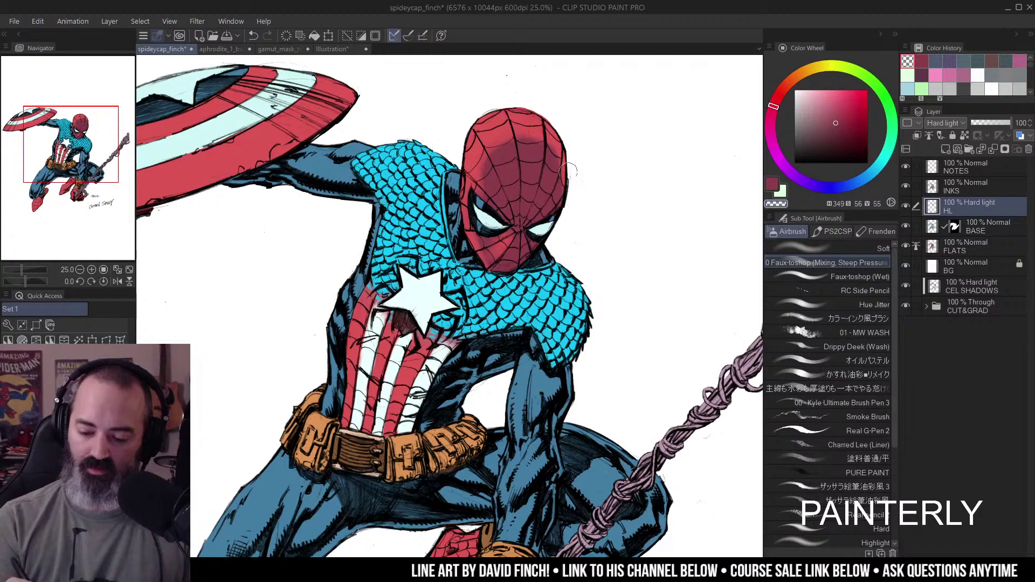
{"action": "key", "text": "ctrl+space"}
{"action": "mouse_move", "coordinate": [582, 132]}
{"action": "left_mouse_down"}
{"action": "mouse_move", "coordinate": [557, 157]}
{"action": "mouse_move", "coordinate": [564, 175]}
{"action": "mouse_move", "coordinate": [536, 109]}
{"action": "left_mouse_up"}
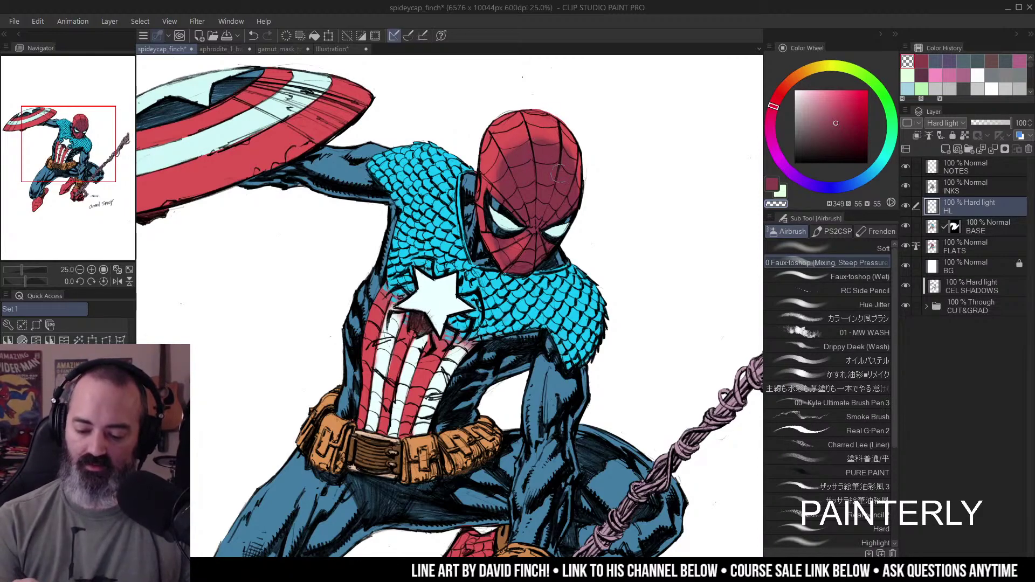
- Paint the neck area beside the face with the sampled maroon of hue 349, saturation 56 and value 55
{"action": "scroll", "coordinate": [548, 174], "scroll_direction": "down", "scroll_amount": 1}
{"action": "key", "text": "space"}
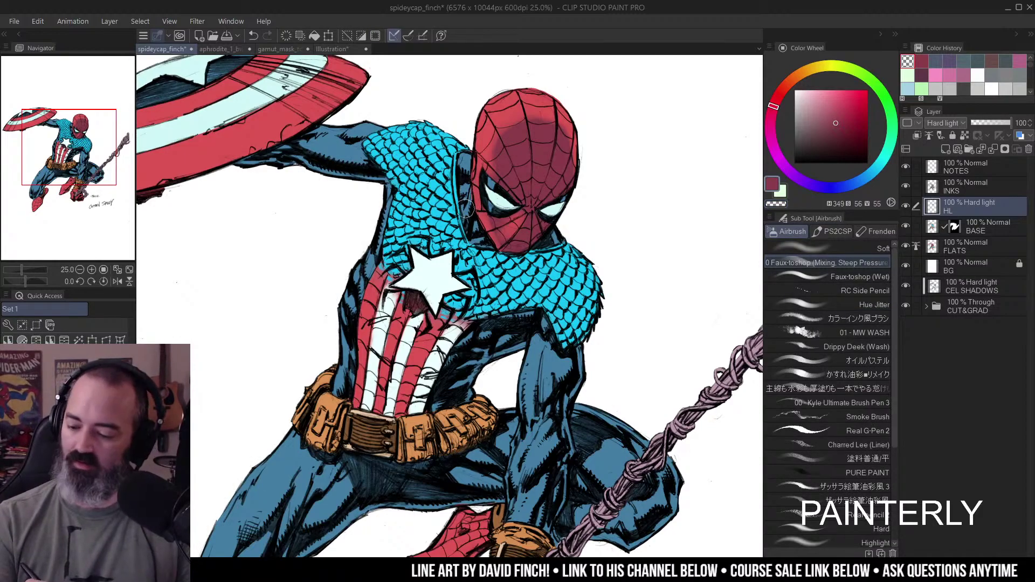
{"action": "mouse_move", "coordinate": [467, 187]}
{"action": "left_mouse_down"}
{"action": "mouse_move", "coordinate": [472, 228]}
{"action": "mouse_move", "coordinate": [484, 238]}
{"action": "mouse_move", "coordinate": [468, 190]}
{"action": "left_mouse_up"}
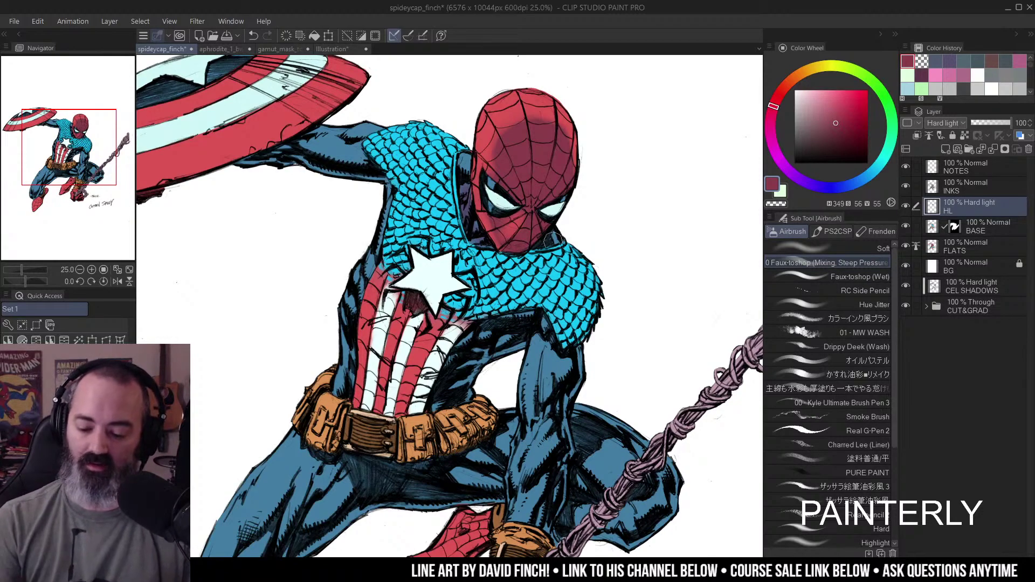
{"action": "scroll", "coordinate": [606, 205], "scroll_direction": "down", "scroll_amount": 2}
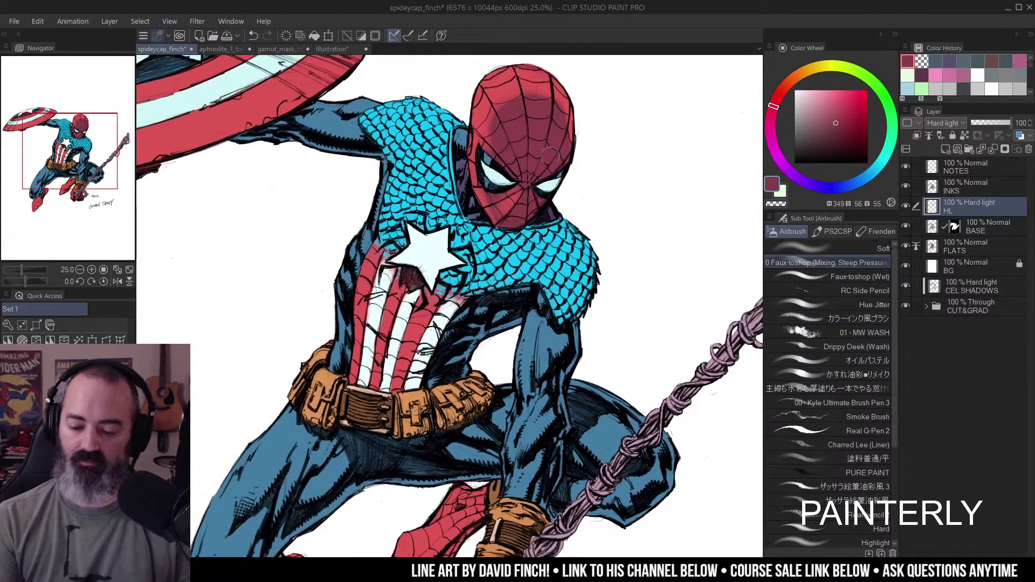
- Shift the neck shading's hue by -102 and lower its saturation with Hue/Saturation/Luminosity, keeping the airbrush active
{"action": "key", "text": "w"}
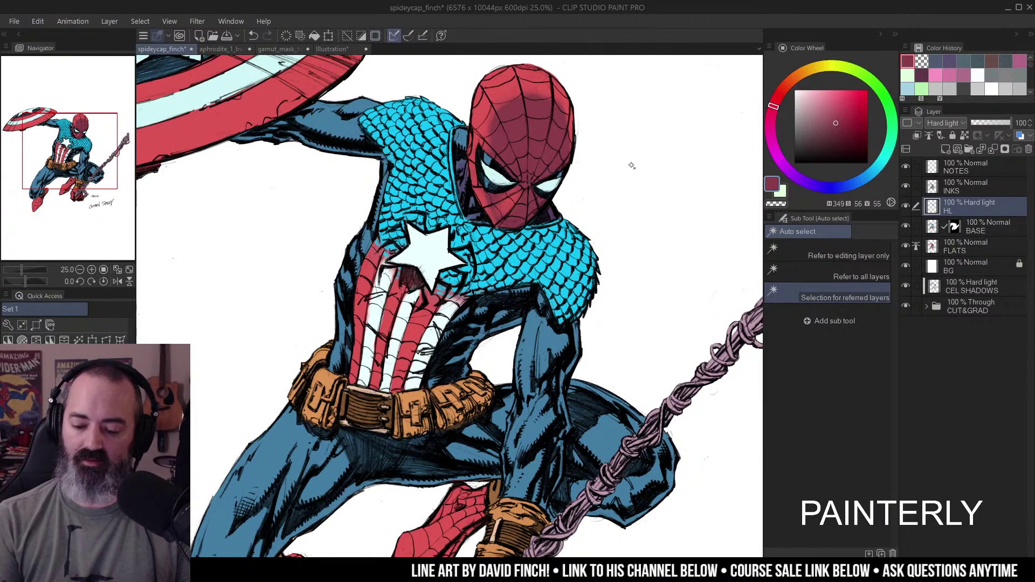
{"action": "key", "text": "ctrl+u"}
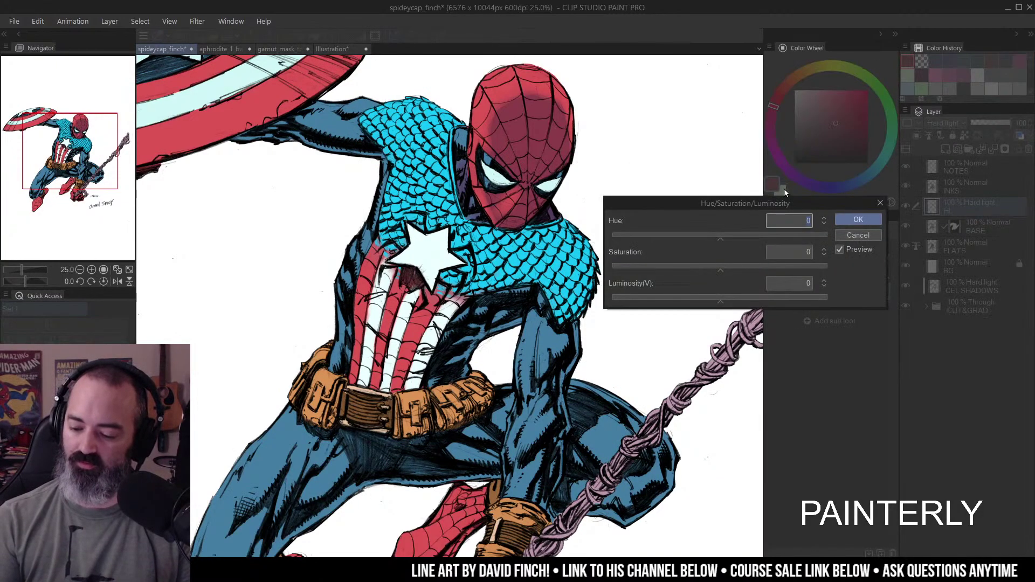
{"action": "left_click_drag", "start_coordinate": [726, 237], "coordinate": [659, 251]}
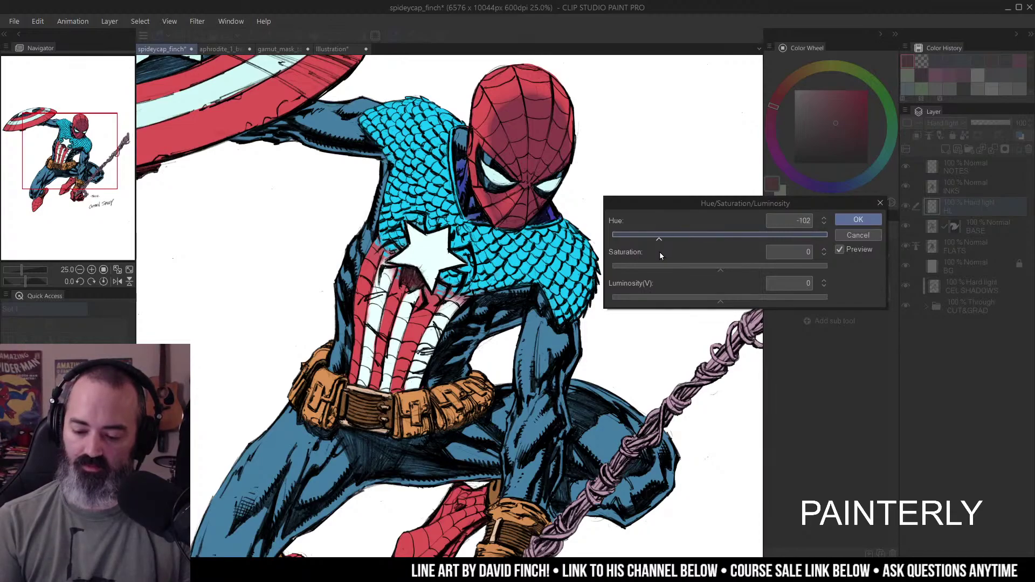
{"action": "left_click_drag", "start_coordinate": [720, 265], "coordinate": [726, 299]}
{"action": "left_click", "coordinate": [706, 269]}
{"action": "left_click", "coordinate": [850, 221]}
{"action": "key", "text": "b"}
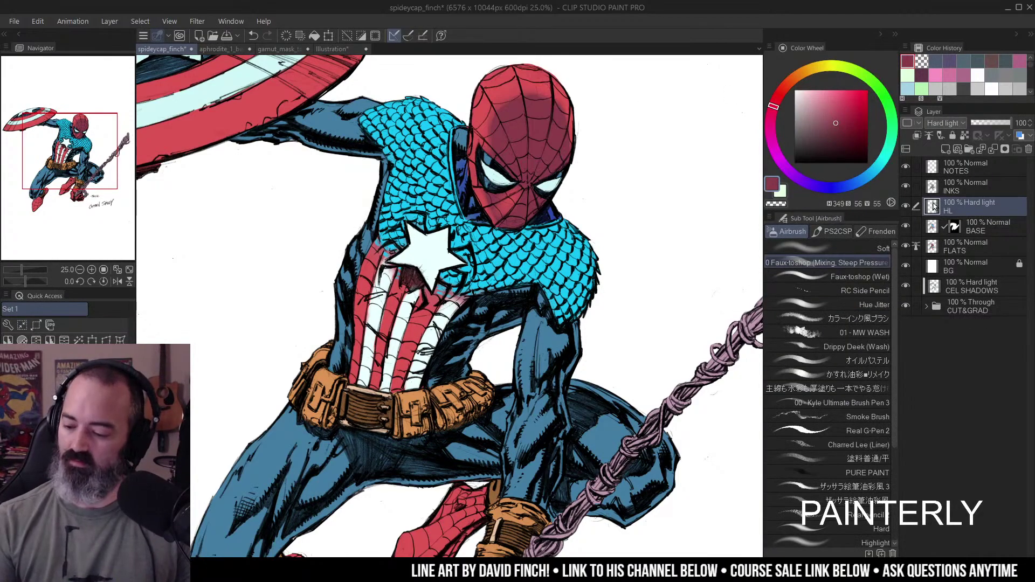
- Isolate the HL layer, sample the purple from the neck shading and show the other layers again
{"action": "left_click", "coordinate": [906, 205], "text": "alt"}
{"action": "left_click", "coordinate": [459, 170], "text": "alt"}
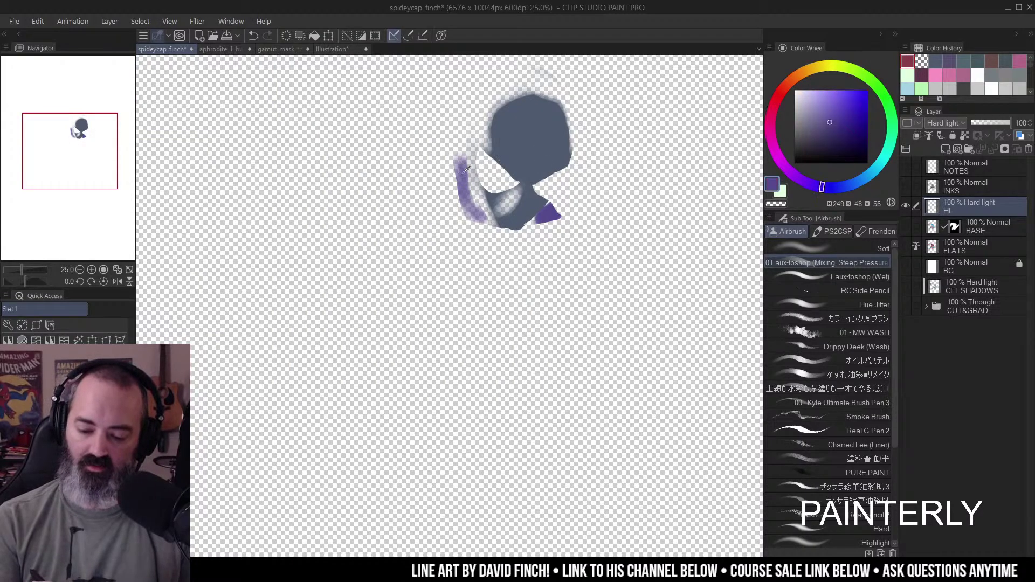
{"action": "left_click", "coordinate": [906, 206], "text": "alt"}
- Select the blue suit areas with Auto select and hide the selection border
{"action": "left_click_drag", "start_coordinate": [606, 218], "coordinate": [597, 187]}
{"action": "key", "text": "w"}
{"action": "left_click", "coordinate": [597, 187]}
{"action": "key", "text": "z"}
{"action": "left_click", "coordinate": [570, 257], "text": "alt"}
{"action": "left_click", "coordinate": [570, 258]}
{"action": "key", "text": "ctrl+d"}
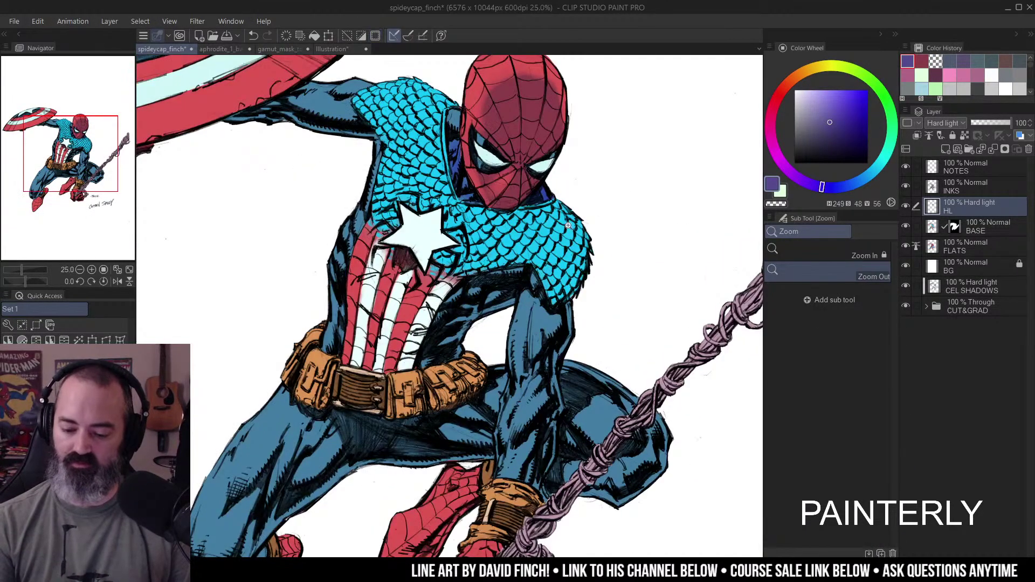
- Airbrush purple shadows of hue 249, saturation 48 and value 56 along the blue sleeve of the lowered arm
{"action": "key", "text": "b"}
{"action": "mouse_move", "coordinate": [555, 313]}
{"action": "left_mouse_down"}
{"action": "mouse_move", "coordinate": [558, 326]}
{"action": "mouse_move", "coordinate": [534, 348]}
{"action": "mouse_move", "coordinate": [526, 332]}
{"action": "left_mouse_up"}
{"action": "mouse_move", "coordinate": [520, 368]}
{"action": "left_mouse_down"}
{"action": "mouse_move", "coordinate": [579, 232]}
{"action": "mouse_move", "coordinate": [541, 281]}
{"action": "mouse_move", "coordinate": [556, 290]}
{"action": "mouse_move", "coordinate": [541, 300]}
{"action": "mouse_move", "coordinate": [535, 354]}
{"action": "mouse_move", "coordinate": [553, 326]}
{"action": "mouse_move", "coordinate": [530, 403]}
{"action": "mouse_move", "coordinate": [548, 385]}
{"action": "mouse_move", "coordinate": [542, 355]}
{"action": "left_mouse_up"}
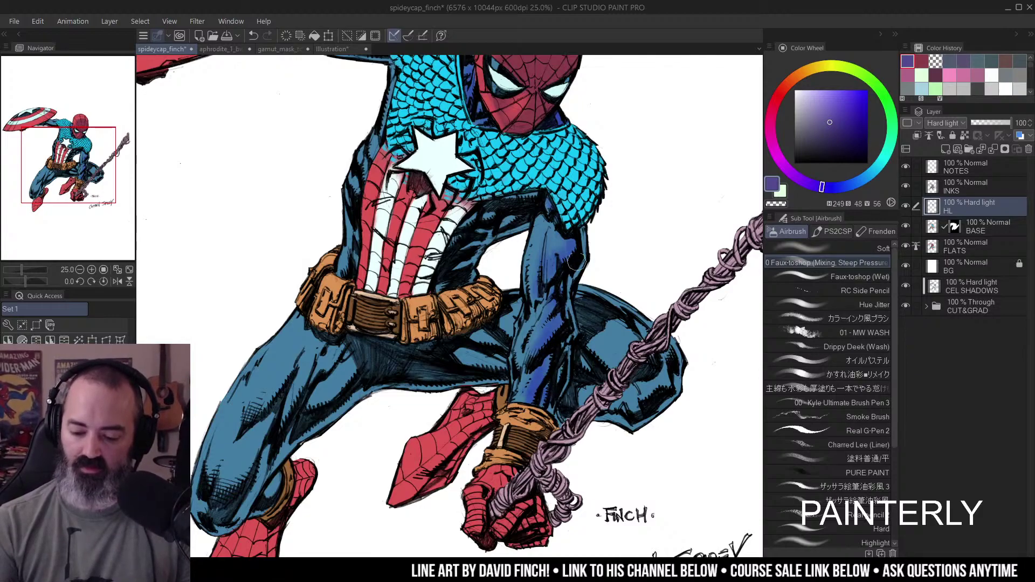
{"action": "left_click_drag", "start_coordinate": [501, 323], "coordinate": [532, 285]}
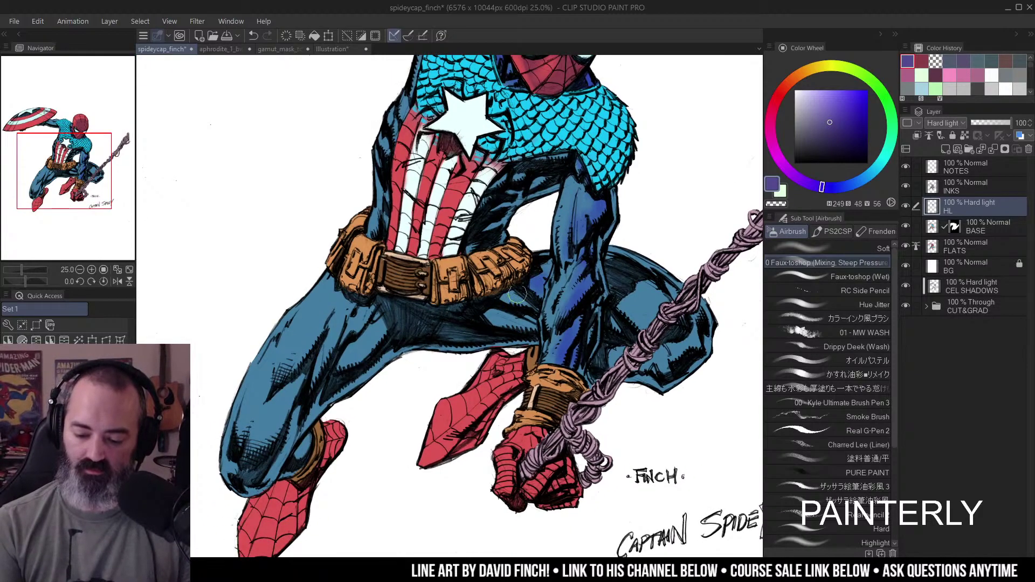
- Airbrush purple shadows within the blue suit selection on the bent front thigh and the leg beneath the belt
{"action": "mouse_move", "coordinate": [356, 305]}
{"action": "left_mouse_down"}
{"action": "mouse_move", "coordinate": [464, 240]}
{"action": "mouse_move", "coordinate": [453, 291]}
{"action": "mouse_move", "coordinate": [415, 313]}
{"action": "mouse_move", "coordinate": [367, 374]}
{"action": "left_mouse_up"}
{"action": "mouse_move", "coordinate": [439, 264]}
{"action": "left_mouse_down"}
{"action": "mouse_move", "coordinate": [464, 220]}
{"action": "mouse_move", "coordinate": [470, 265]}
{"action": "mouse_move", "coordinate": [496, 228]}
{"action": "mouse_move", "coordinate": [479, 273]}
{"action": "mouse_move", "coordinate": [401, 355]}
{"action": "mouse_move", "coordinate": [483, 272]}
{"action": "left_mouse_up"}
{"action": "key", "text": "alt+space"}
{"action": "left_click", "coordinate": [484, 286]}
{"action": "left_click_drag", "start_coordinate": [631, 167], "coordinate": [603, 201]}
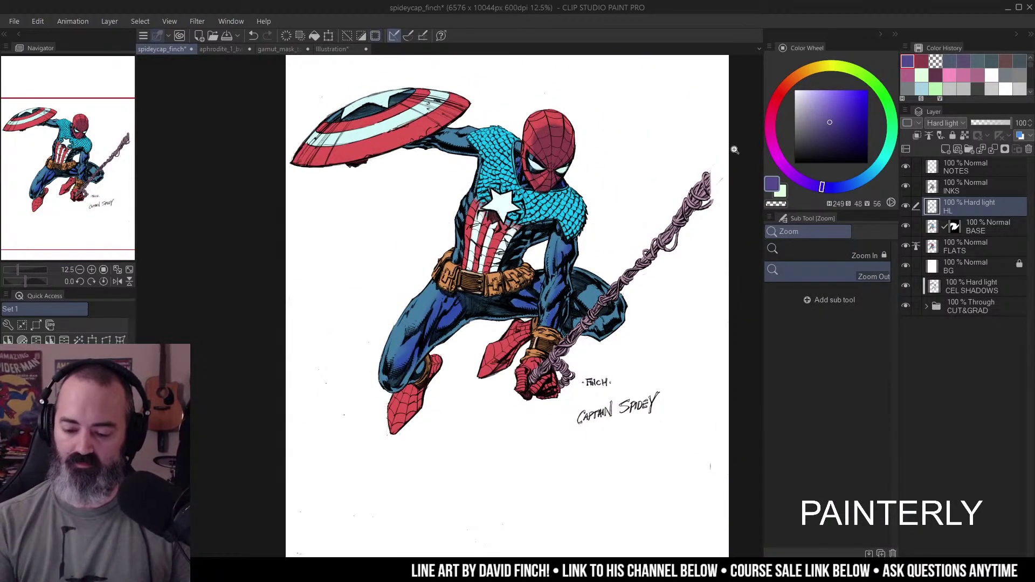
- Set the saturation of the blue suit's purple shading to -37 with Hue/Saturation/Luminosity
{"action": "key", "text": "ctrl+u"}
{"action": "left_click_drag", "start_coordinate": [718, 271], "coordinate": [690, 275]}
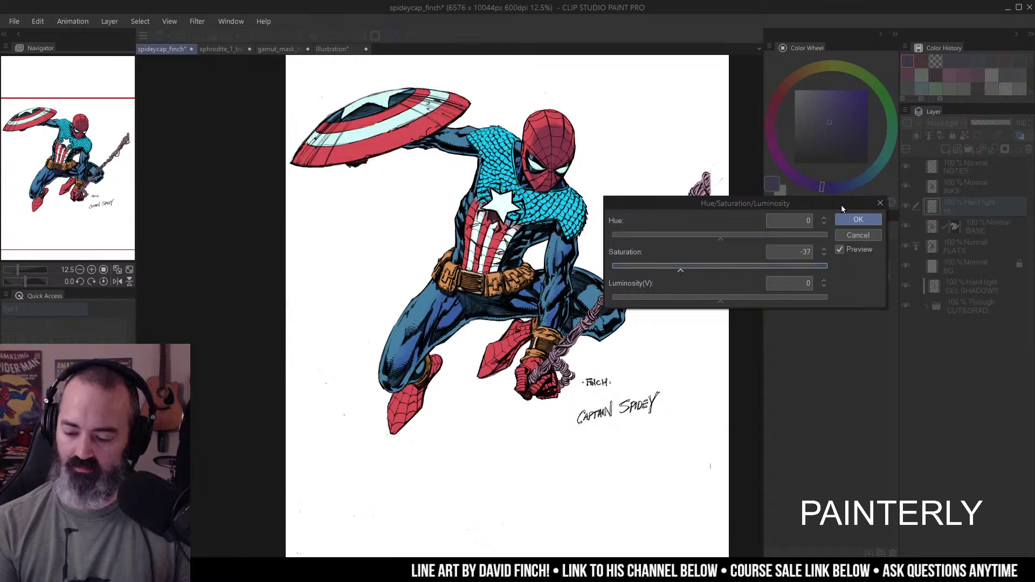
{"action": "key", "text": "Return"}
- Airbrush blue-grey shadows of hue 221, saturation 29 and value 42 on the light-blue scale armour across the shoulders and upper chest
{"action": "left_click", "coordinate": [569, 217]}
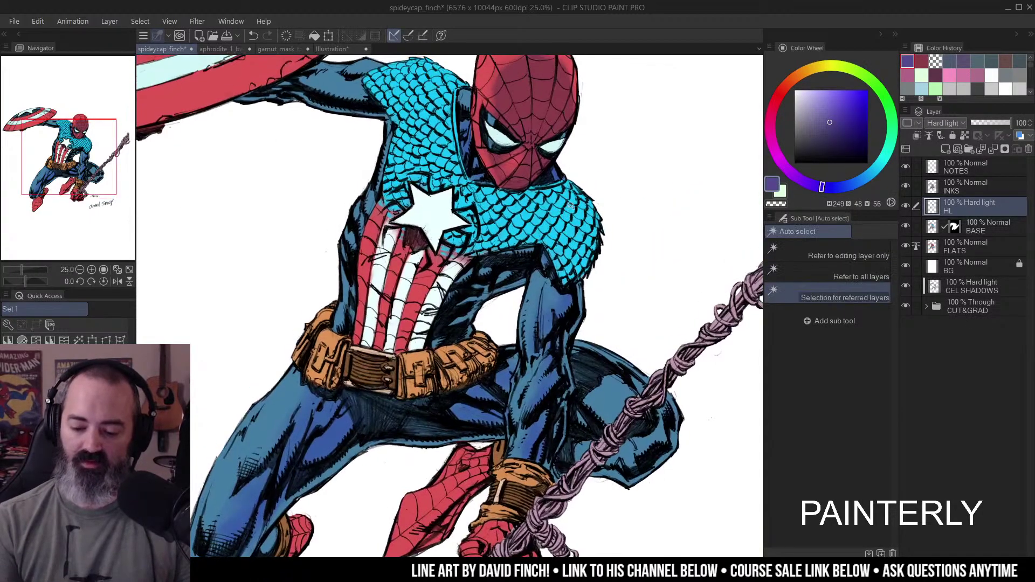
{"action": "key", "text": "b"}
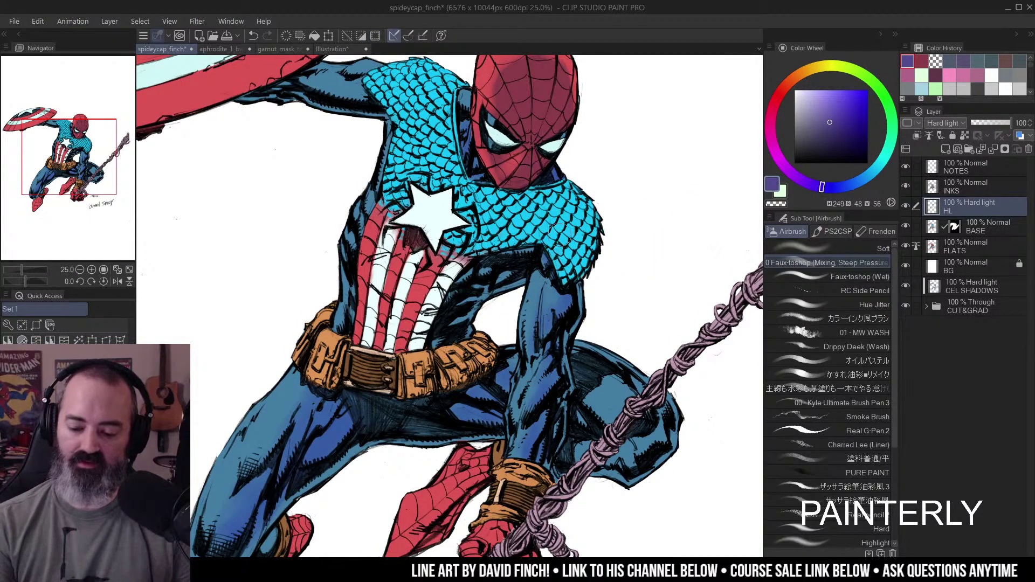
{"action": "left_click_drag", "start_coordinate": [558, 246], "coordinate": [578, 253]}
{"action": "key", "text": "ctrl+z"}
{"action": "left_click", "coordinate": [813, 130]}
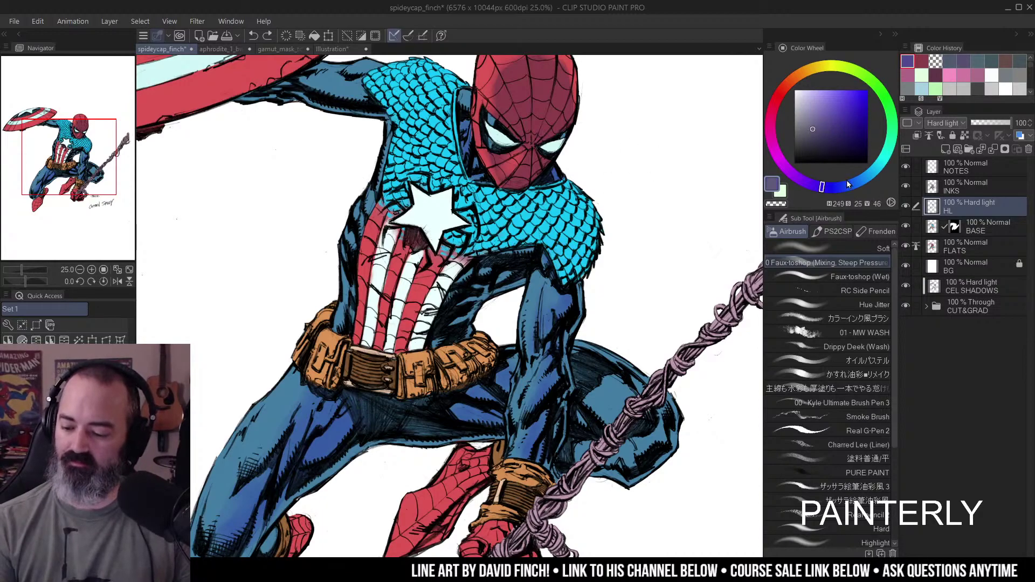
{"action": "left_click", "coordinate": [850, 184]}
{"action": "mouse_move", "coordinate": [550, 237]}
{"action": "left_mouse_down"}
{"action": "mouse_move", "coordinate": [593, 248]}
{"action": "mouse_move", "coordinate": [563, 269]}
{"action": "mouse_move", "coordinate": [598, 243]}
{"action": "mouse_move", "coordinate": [577, 232]}
{"action": "mouse_move", "coordinate": [596, 218]}
{"action": "mouse_move", "coordinate": [486, 253]}
{"action": "mouse_move", "coordinate": [533, 241]}
{"action": "left_mouse_up"}
{"action": "key", "text": "ctrl+z"}
{"action": "mouse_move", "coordinate": [524, 192]}
{"action": "left_mouse_down"}
{"action": "mouse_move", "coordinate": [499, 186]}
{"action": "mouse_move", "coordinate": [564, 177]}
{"action": "mouse_move", "coordinate": [546, 186]}
{"action": "mouse_move", "coordinate": [565, 167]}
{"action": "mouse_move", "coordinate": [546, 188]}
{"action": "mouse_move", "coordinate": [583, 185]}
{"action": "left_mouse_up"}
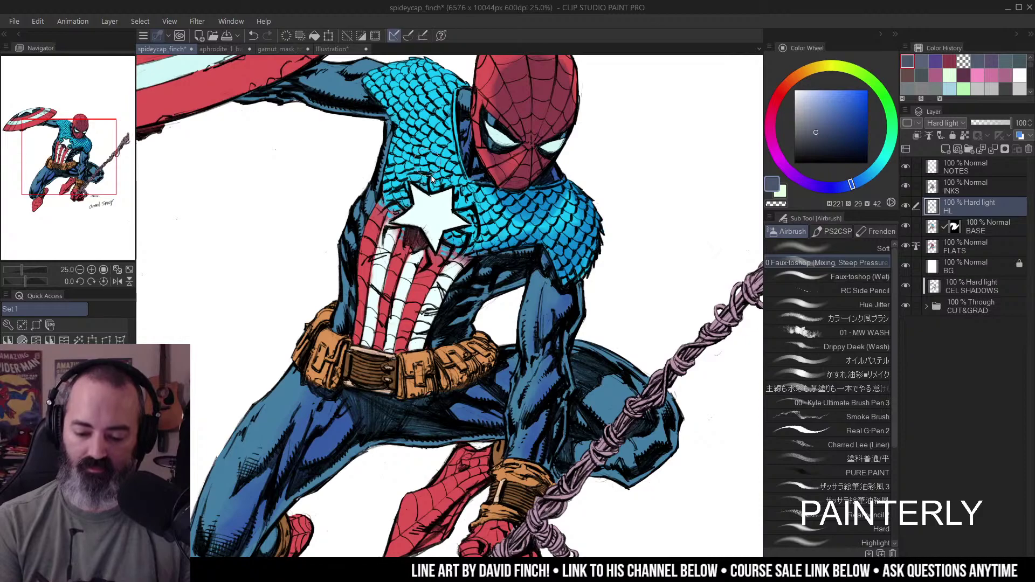
{"action": "left_click_drag", "start_coordinate": [437, 213], "coordinate": [447, 248]}
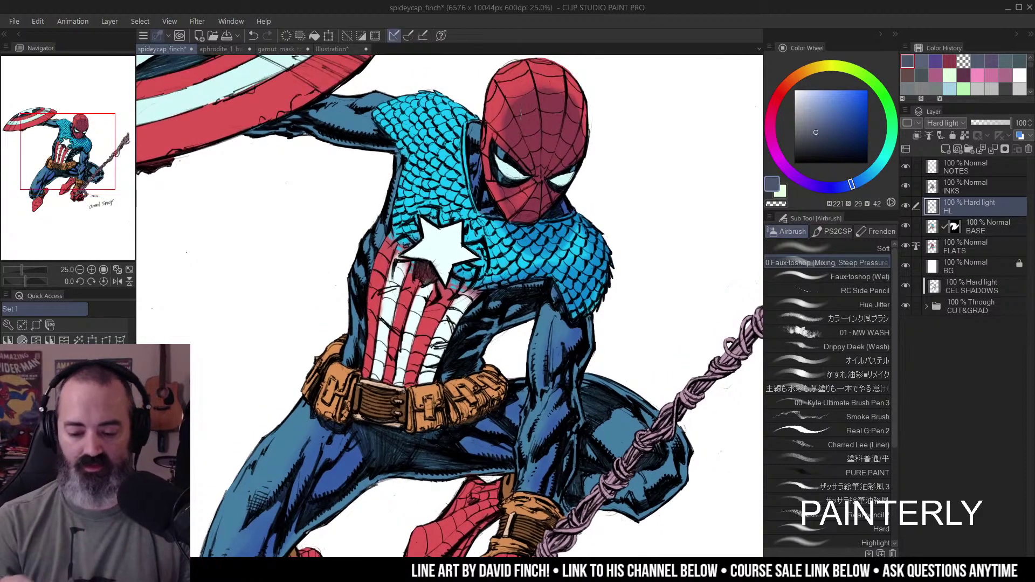
{"action": "left_click_drag", "start_coordinate": [377, 120], "coordinate": [407, 144]}
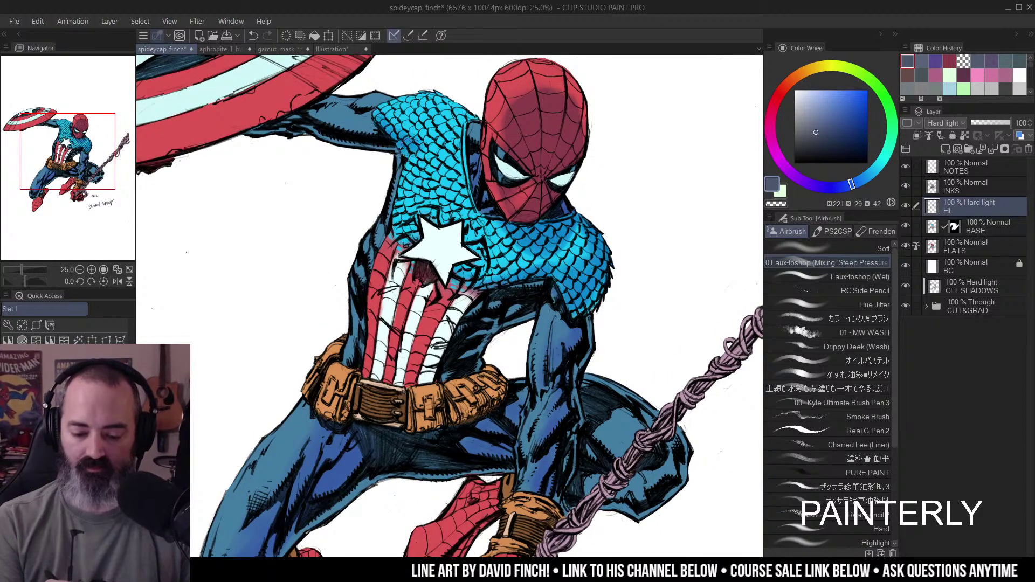
- Select the dark blue suit areas and airbrush blue-grey shadows on the raised arm, the torso side and the rear leg
{"action": "key", "text": "alt"}
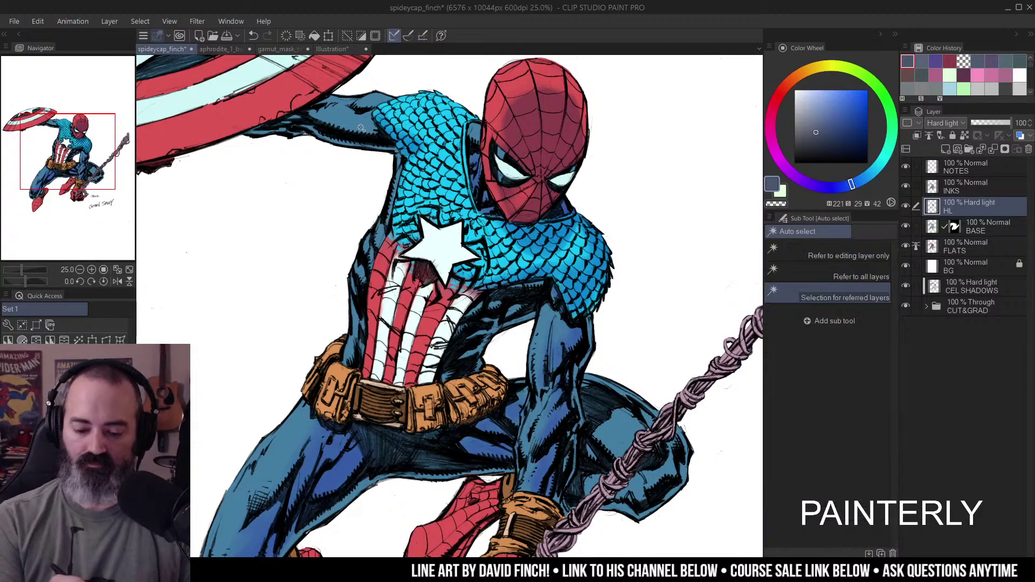
{"action": "mouse_move", "coordinate": [294, 128]}
{"action": "left_mouse_down"}
{"action": "mouse_move", "coordinate": [385, 148]}
{"action": "mouse_move", "coordinate": [353, 152]}
{"action": "mouse_move", "coordinate": [393, 213]}
{"action": "mouse_move", "coordinate": [393, 233]}
{"action": "mouse_move", "coordinate": [394, 187]}
{"action": "mouse_move", "coordinate": [397, 231]}
{"action": "left_mouse_up"}
{"action": "mouse_move", "coordinate": [497, 275]}
{"action": "left_mouse_down"}
{"action": "mouse_move", "coordinate": [539, 248]}
{"action": "mouse_move", "coordinate": [498, 292]}
{"action": "left_mouse_up"}
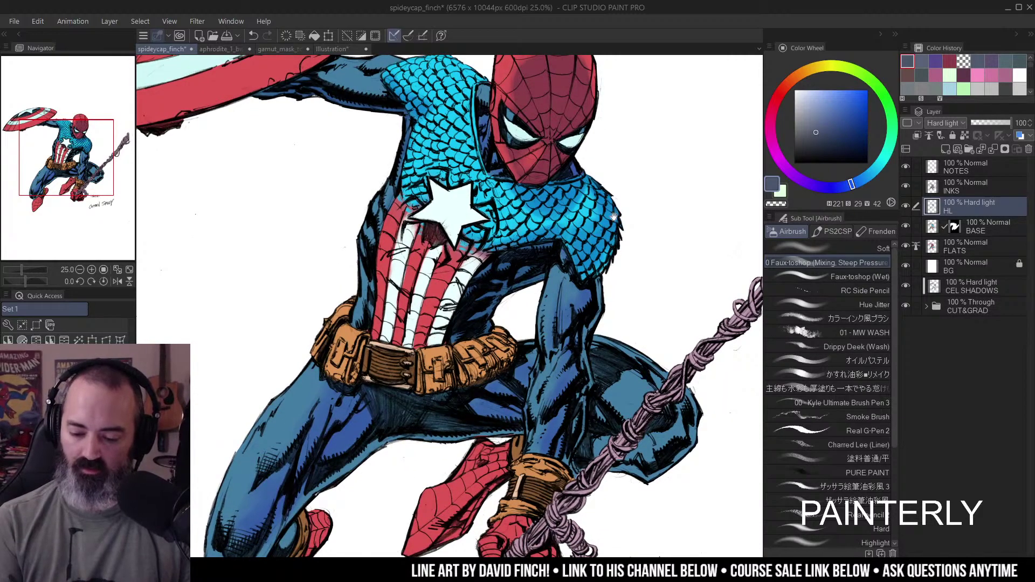
{"action": "left_click_drag", "start_coordinate": [612, 214], "coordinate": [607, 149]}
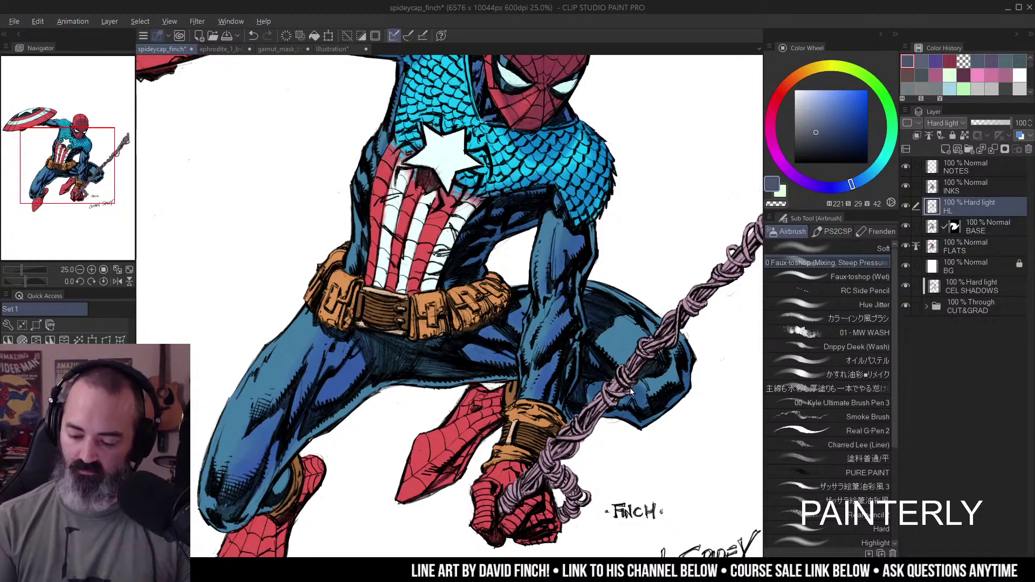
{"action": "mouse_move", "coordinate": [658, 399]}
{"action": "left_mouse_down"}
{"action": "mouse_move", "coordinate": [693, 334]}
{"action": "mouse_move", "coordinate": [714, 321]}
{"action": "left_mouse_up"}
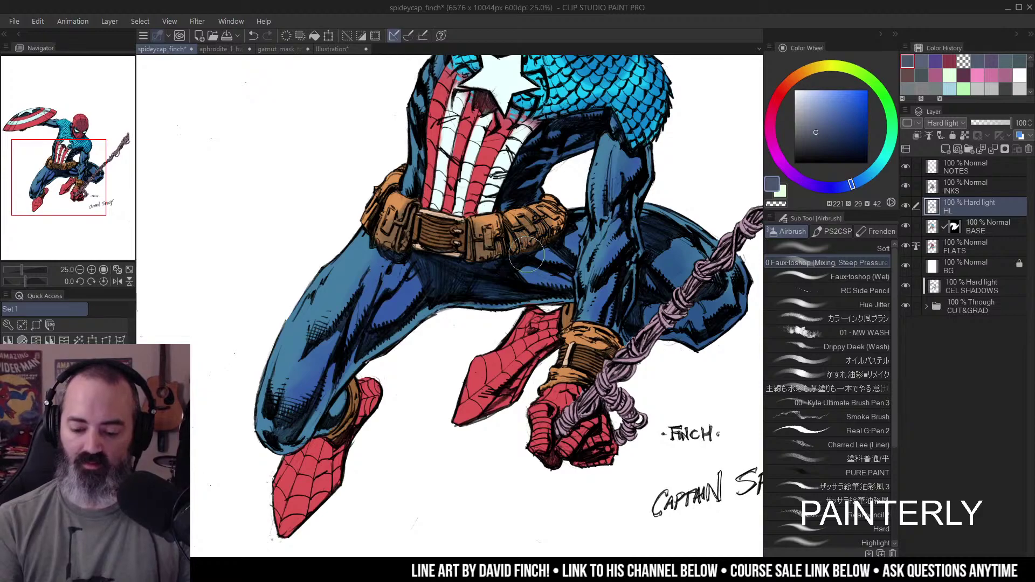
- Shift the hue of the belt shading towards purple with Hue/Saturation/Luminosity
{"action": "key", "text": "ctrl+h"}
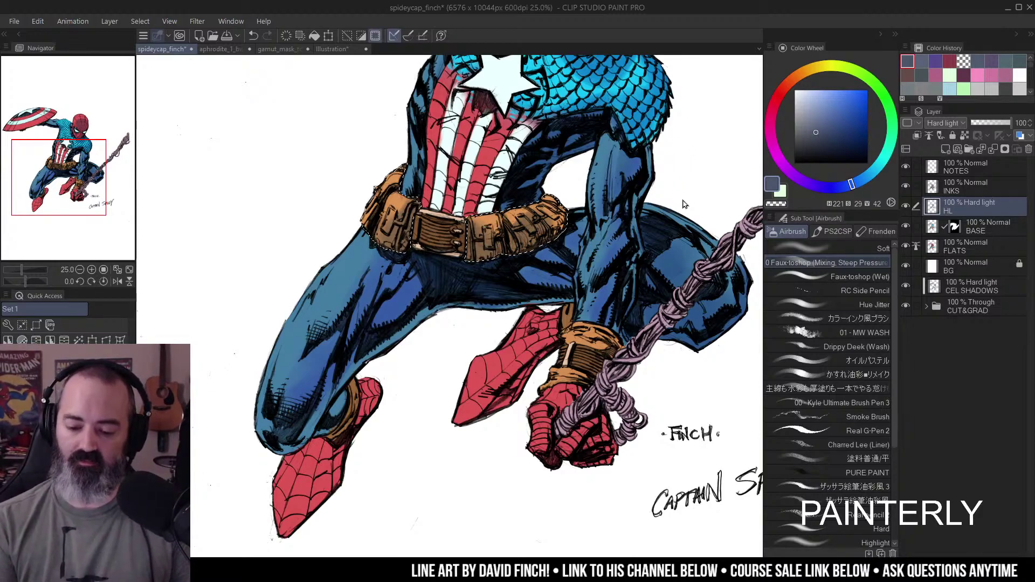
{"action": "key", "text": "ctrl+u"}
{"action": "left_click_drag", "start_coordinate": [725, 237], "coordinate": [740, 237]}
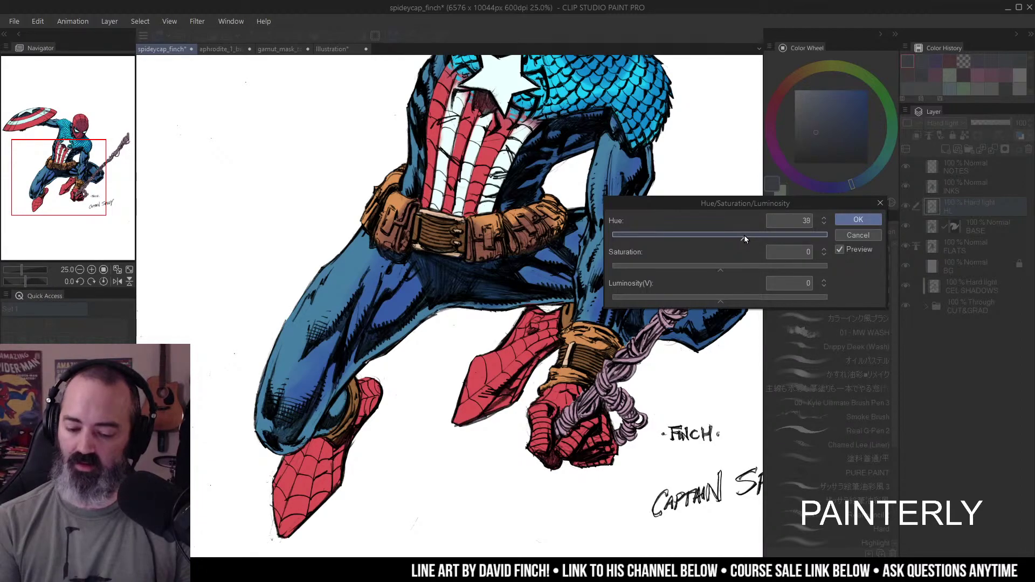
{"action": "left_click", "coordinate": [858, 219]}
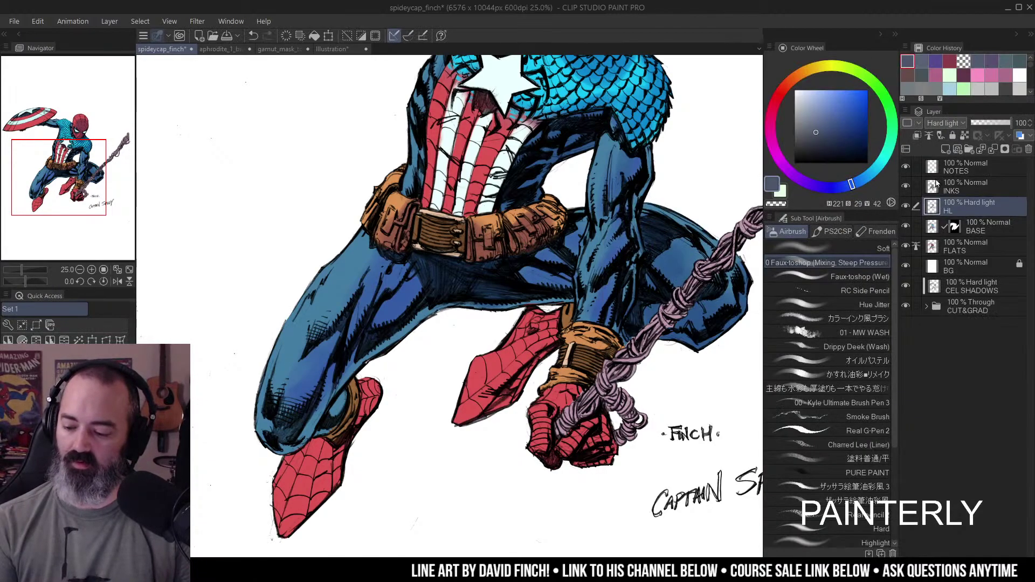
- Sample the purple from the belt shading on the isolated HL layer and airbrush shadows on the belt pouches with all layers shown
{"action": "left_click", "coordinate": [907, 207], "text": "alt"}
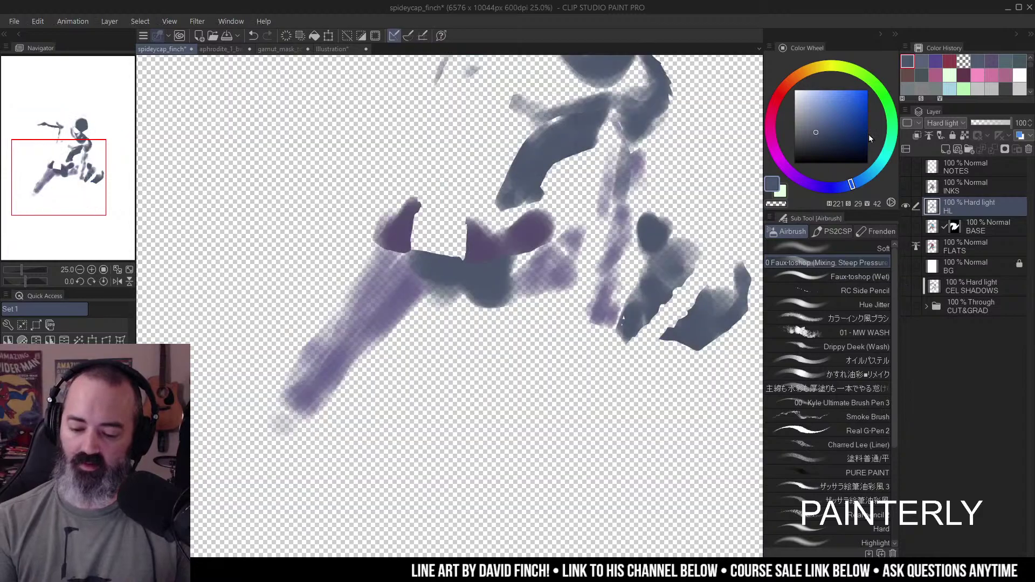
{"action": "left_click", "coordinate": [530, 222], "text": "alt"}
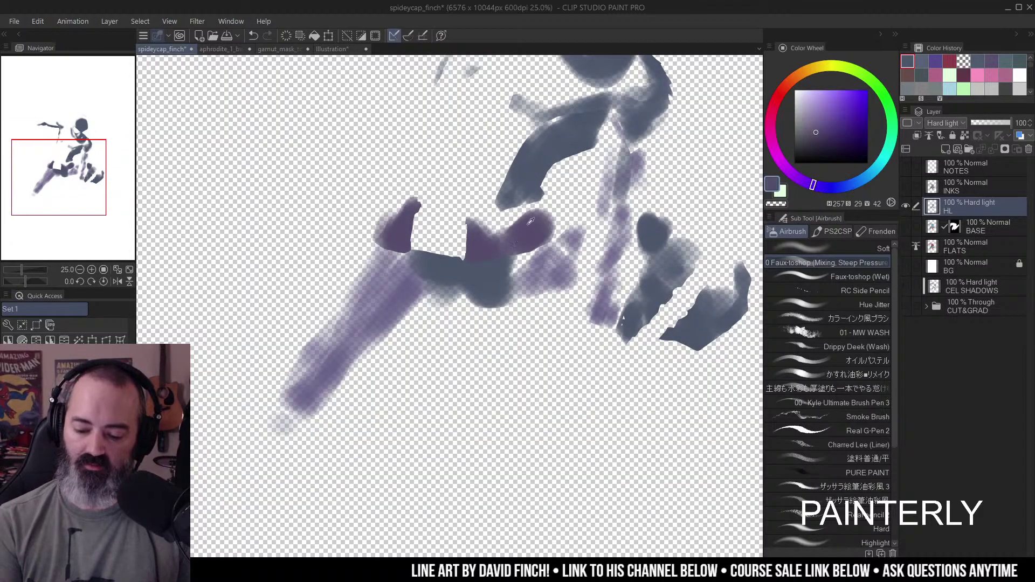
{"action": "left_click", "coordinate": [907, 207], "text": "alt"}
{"action": "scroll", "coordinate": [539, 216], "scroll_direction": "up", "scroll_amount": 1}
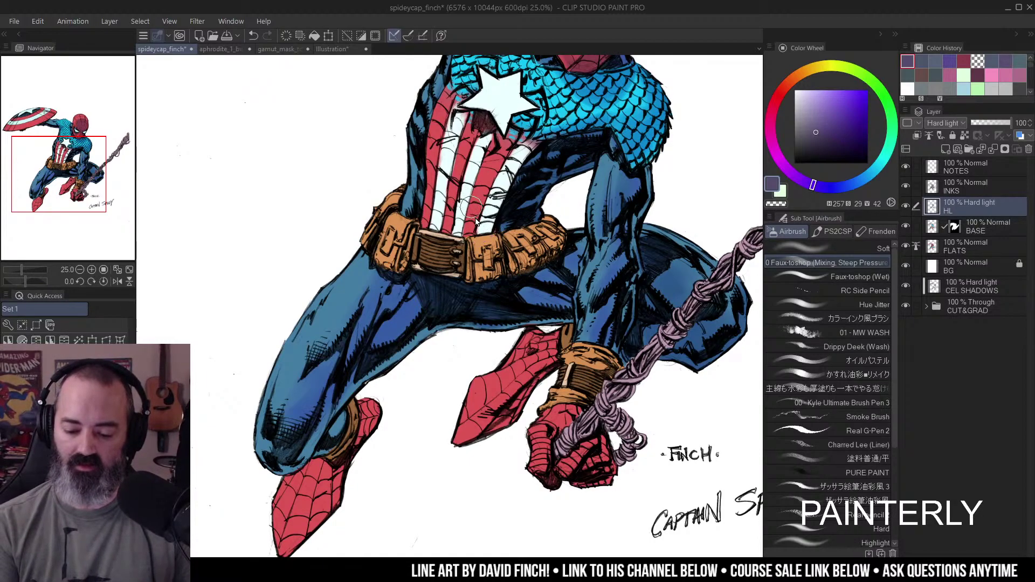
{"action": "left_click_drag", "start_coordinate": [385, 265], "coordinate": [405, 265]}
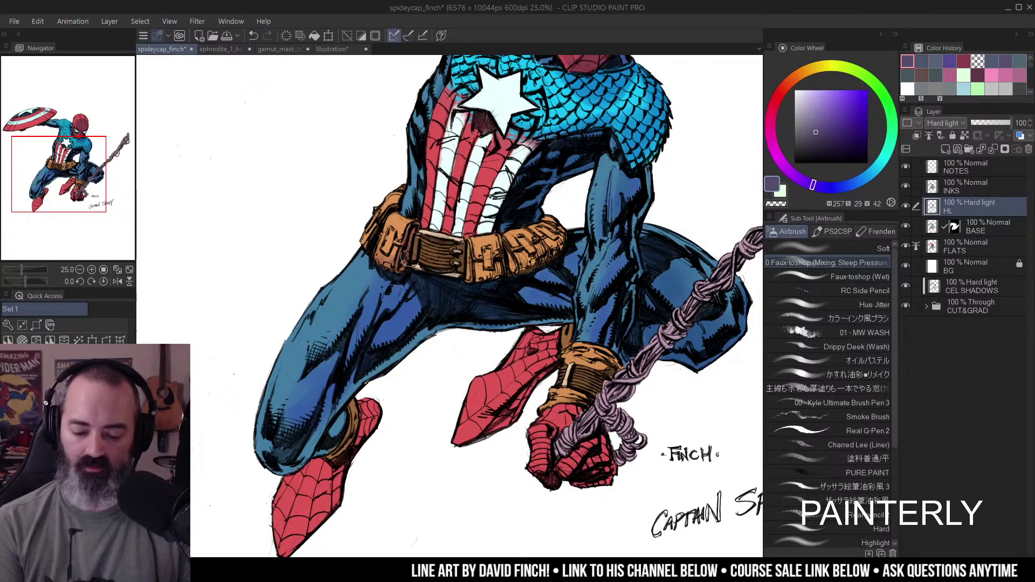
{"action": "mouse_move", "coordinate": [469, 254]}
{"action": "left_mouse_down"}
{"action": "mouse_move", "coordinate": [475, 280]}
{"action": "mouse_move", "coordinate": [503, 277]}
{"action": "mouse_move", "coordinate": [513, 253]}
{"action": "mouse_move", "coordinate": [526, 271]}
{"action": "mouse_move", "coordinate": [568, 250]}
{"action": "mouse_move", "coordinate": [546, 223]}
{"action": "mouse_move", "coordinate": [550, 212]}
{"action": "mouse_move", "coordinate": [572, 211]}
{"action": "mouse_move", "coordinate": [550, 226]}
{"action": "mouse_move", "coordinate": [547, 212]}
{"action": "mouse_move", "coordinate": [566, 230]}
{"action": "left_mouse_up"}
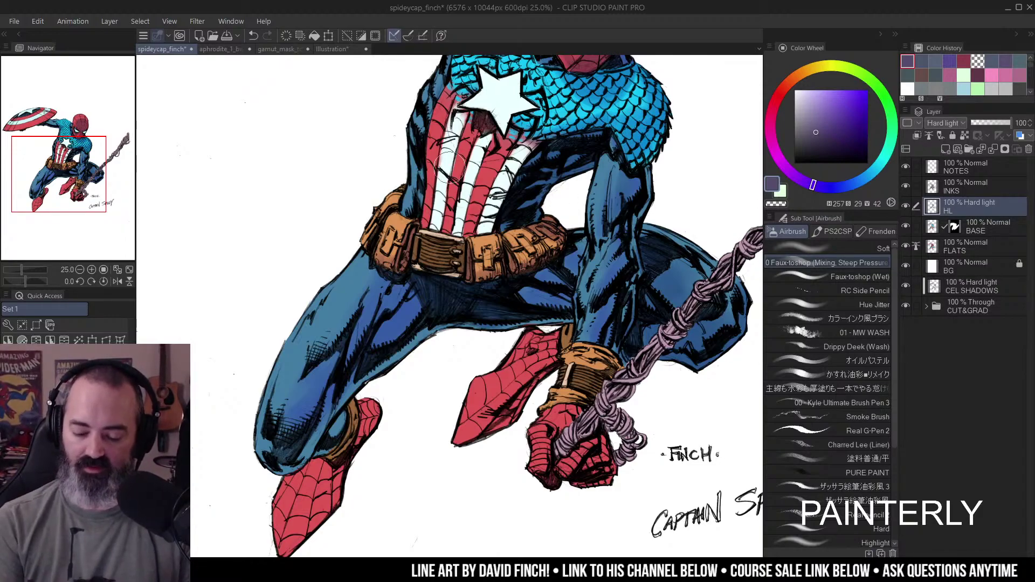
- Airbrush purple shadows on the brown wrist cuff of the lowered arm, refining them with the transparent colour
{"action": "left_click_drag", "start_coordinate": [449, 166], "coordinate": [426, 78]}
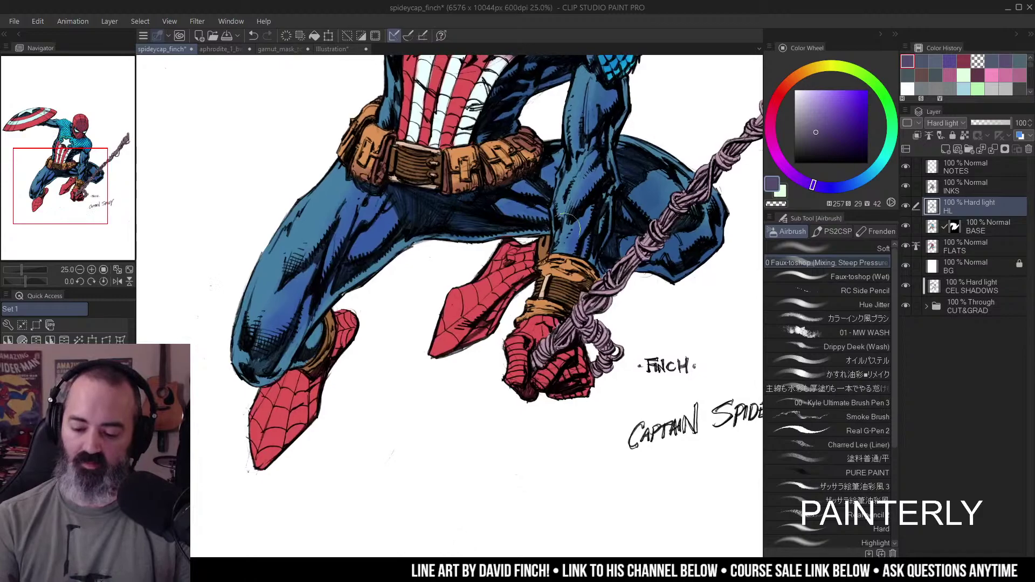
{"action": "key", "text": "c"}
{"action": "mouse_move", "coordinate": [585, 272]}
{"action": "left_mouse_down"}
{"action": "mouse_move", "coordinate": [559, 272]}
{"action": "mouse_move", "coordinate": [589, 286]}
{"action": "mouse_move", "coordinate": [559, 275]}
{"action": "mouse_move", "coordinate": [596, 279]}
{"action": "mouse_move", "coordinate": [551, 316]}
{"action": "left_mouse_up"}
{"action": "key", "text": "c"}
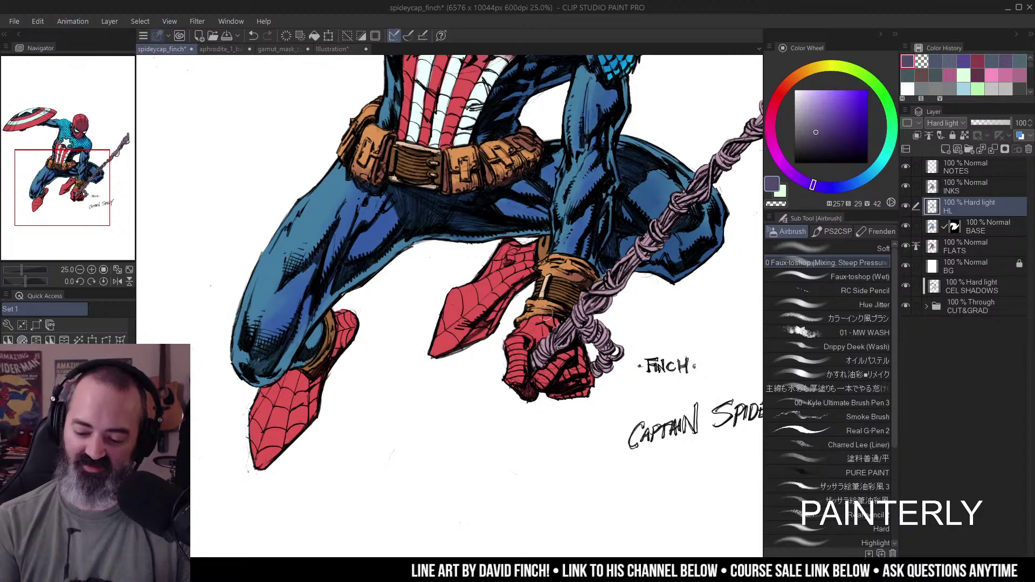
{"action": "key", "text": "ctrl+space"}
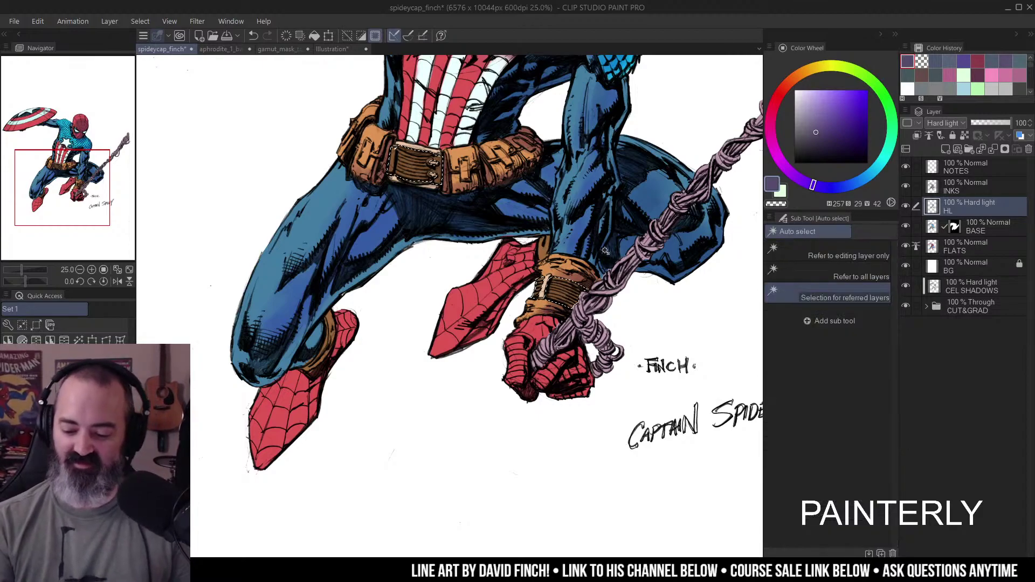
{"action": "key", "text": "ctrl+space"}
{"action": "left_click", "coordinate": [589, 265]}
{"action": "mouse_move", "coordinate": [630, 191]}
{"action": "left_mouse_down"}
{"action": "mouse_move", "coordinate": [606, 225]}
{"action": "mouse_move", "coordinate": [616, 213]}
{"action": "mouse_move", "coordinate": [604, 192]}
{"action": "left_mouse_up"}
- Isolate the HL layer, sample the blue-grey from the head shading and show the other layers again
{"action": "left_click", "coordinate": [906, 206], "text": "alt"}
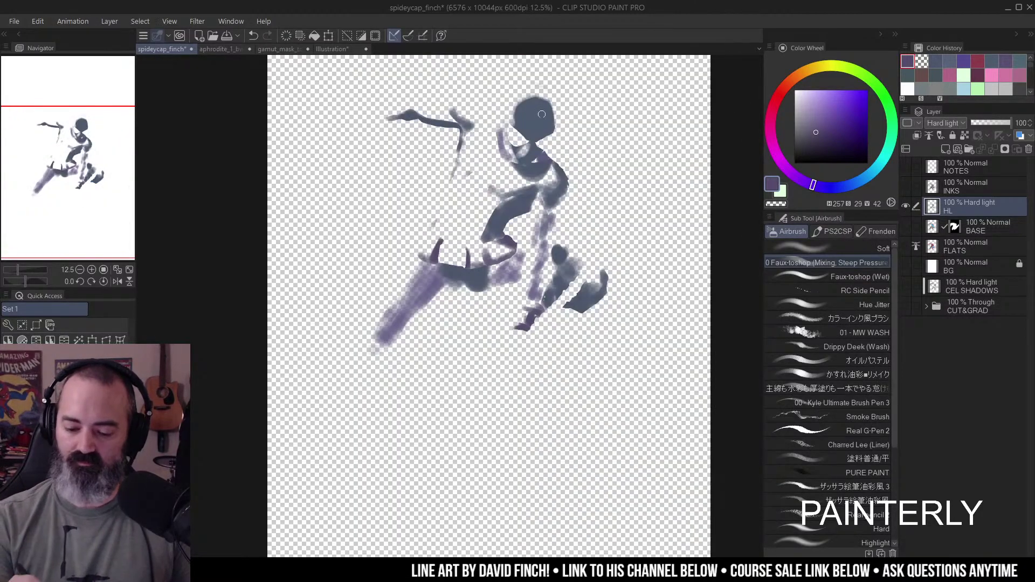
{"action": "left_click", "coordinate": [543, 110], "text": "alt"}
{"action": "left_click", "coordinate": [906, 206], "text": "alt"}
{"action": "key", "text": "w"}
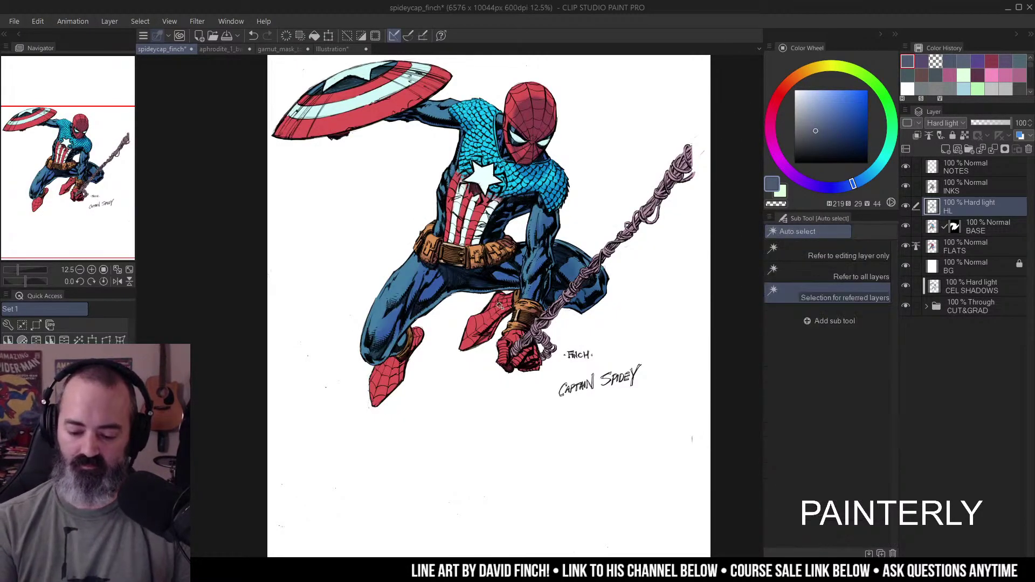
- Select the red costume areas and airbrush blue-grey shadows of hue 219, saturation 29 and value 44 on the front boot
{"action": "left_click_drag", "start_coordinate": [512, 295], "coordinate": [548, 245]}
{"action": "key", "text": "ctrl+d"}
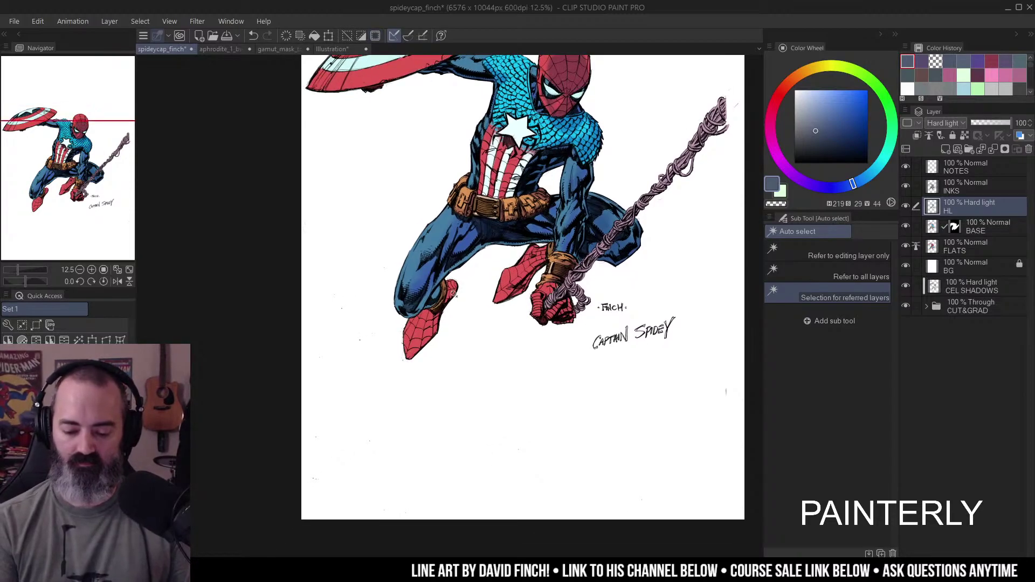
{"action": "left_click", "coordinate": [453, 292], "text": "ctrl"}
{"action": "key", "text": "b"}
{"action": "mouse_move", "coordinate": [436, 279]}
{"action": "left_mouse_down"}
{"action": "mouse_move", "coordinate": [459, 284]}
{"action": "mouse_move", "coordinate": [386, 409]}
{"action": "mouse_move", "coordinate": [427, 327]}
{"action": "left_mouse_up"}
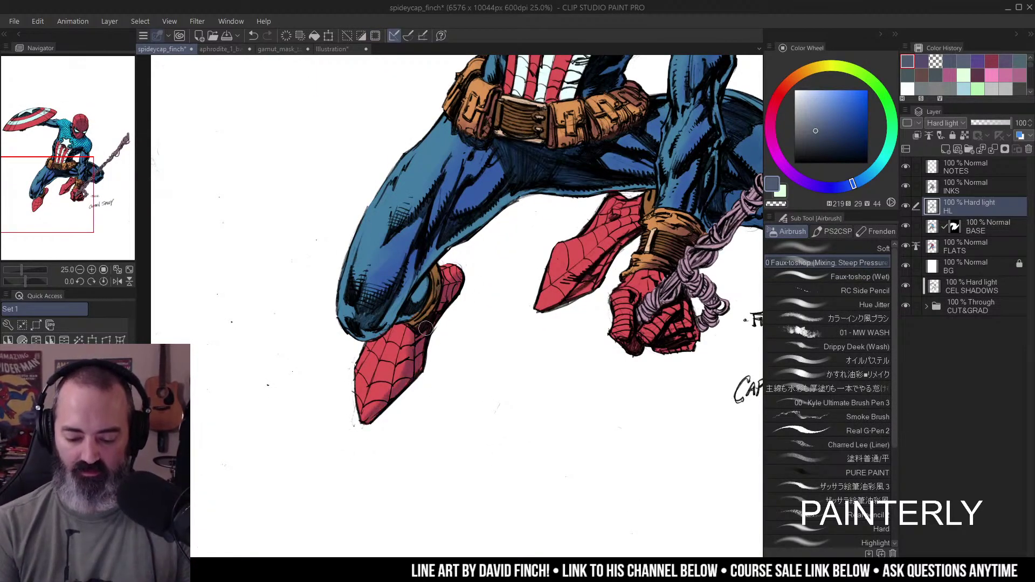
{"action": "left_click_drag", "start_coordinate": [625, 226], "coordinate": [587, 248]}
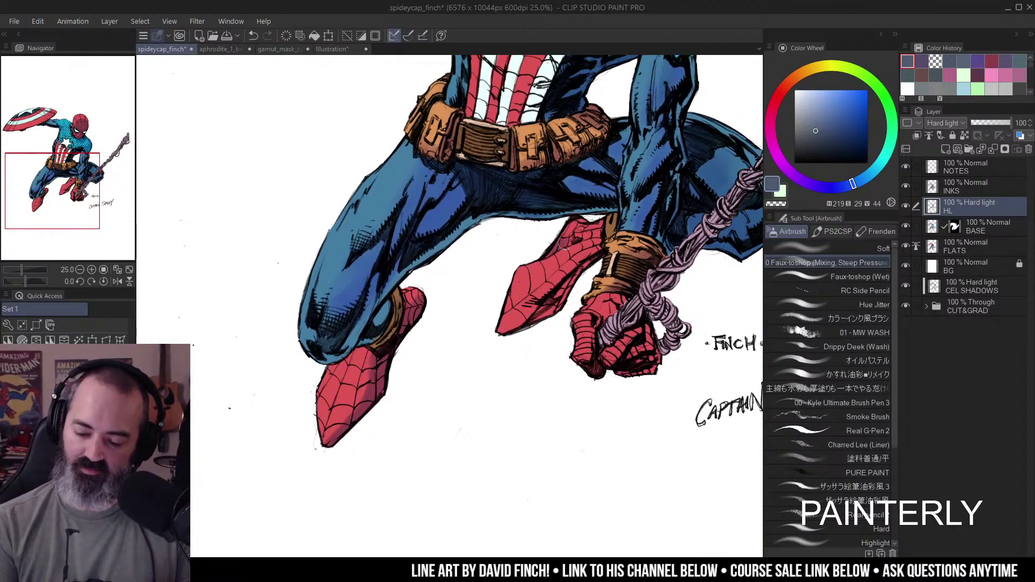
- Airbrush blue-grey shadows on the rear boot and the red gloved hand, softening them with the transparent colour
{"action": "mouse_move", "coordinate": [587, 224]}
{"action": "left_mouse_down"}
{"action": "mouse_move", "coordinate": [603, 255]}
{"action": "mouse_move", "coordinate": [561, 309]}
{"action": "mouse_move", "coordinate": [619, 247]}
{"action": "mouse_move", "coordinate": [597, 209]}
{"action": "mouse_move", "coordinate": [629, 198]}
{"action": "mouse_move", "coordinate": [634, 267]}
{"action": "mouse_move", "coordinate": [585, 290]}
{"action": "mouse_move", "coordinate": [593, 314]}
{"action": "left_mouse_up"}
{"action": "key", "text": "c"}
{"action": "left_click_drag", "start_coordinate": [628, 272], "coordinate": [582, 318]}
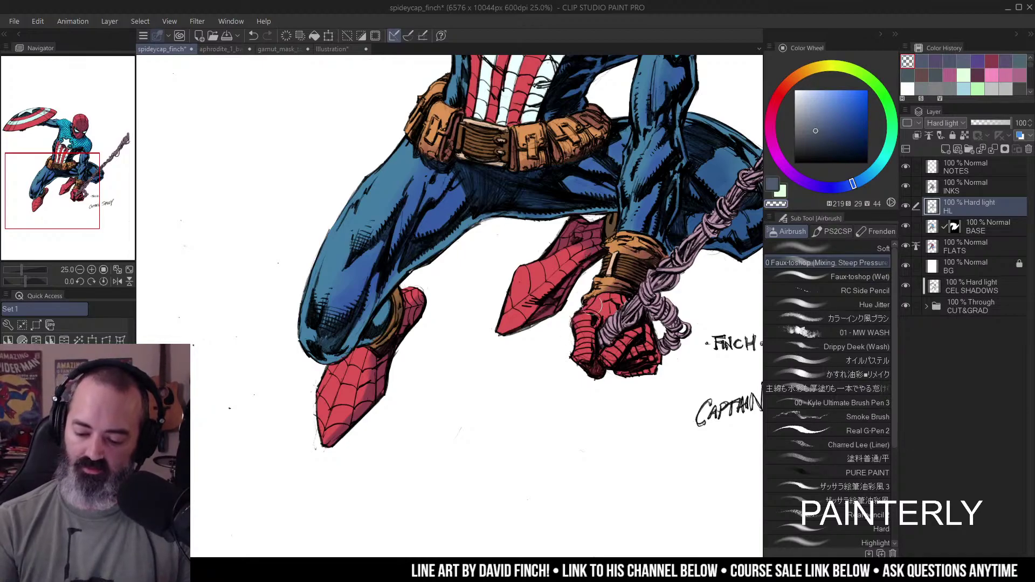
{"action": "key", "text": "c"}
{"action": "mouse_move", "coordinate": [620, 348]}
{"action": "left_mouse_down"}
{"action": "mouse_move", "coordinate": [603, 364]}
{"action": "mouse_move", "coordinate": [622, 349]}
{"action": "mouse_move", "coordinate": [652, 349]}
{"action": "mouse_move", "coordinate": [605, 356]}
{"action": "mouse_move", "coordinate": [630, 378]}
{"action": "mouse_move", "coordinate": [615, 342]}
{"action": "mouse_move", "coordinate": [651, 293]}
{"action": "mouse_move", "coordinate": [598, 336]}
{"action": "mouse_move", "coordinate": [626, 311]}
{"action": "mouse_move", "coordinate": [629, 334]}
{"action": "left_mouse_up"}
{"action": "left_click", "coordinate": [631, 258], "text": "alt"}
{"action": "left_click_drag", "start_coordinate": [642, 215], "coordinate": [615, 240]}
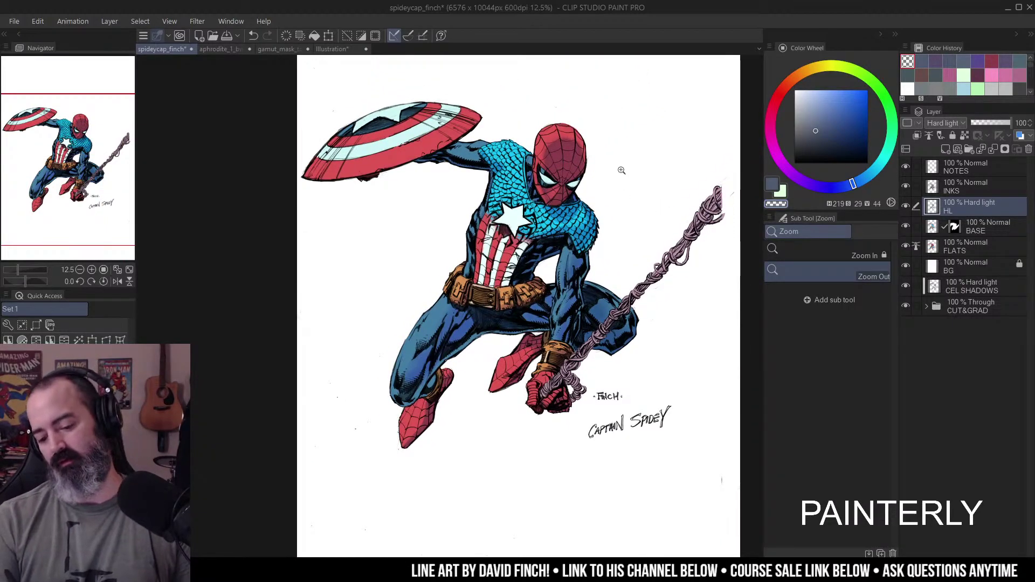
- Reshape the blue-grey shadow on the red mask by airbrushing parts of it away with the transparent colour
{"action": "left_click", "coordinate": [574, 143]}
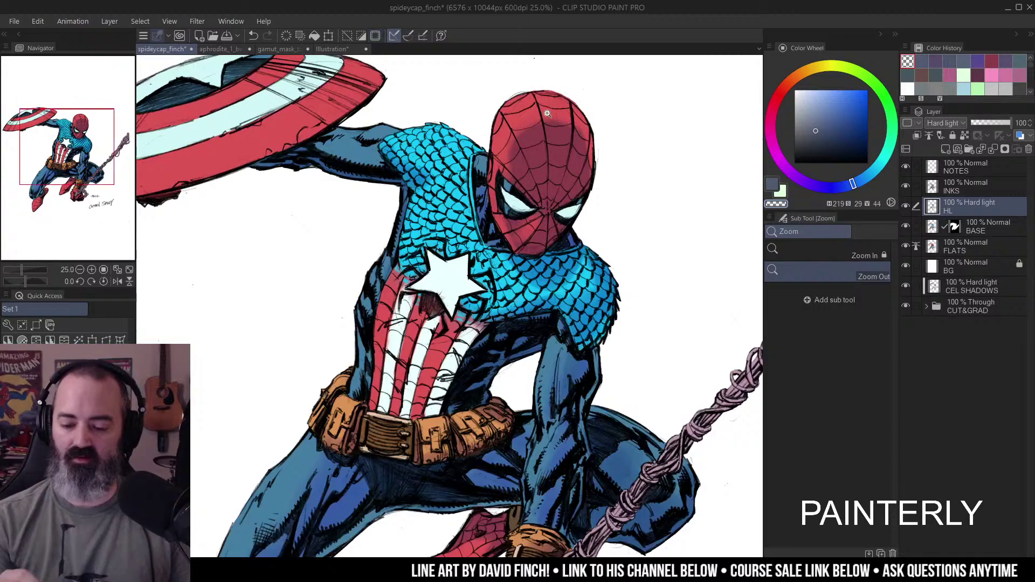
{"action": "key", "text": "b"}
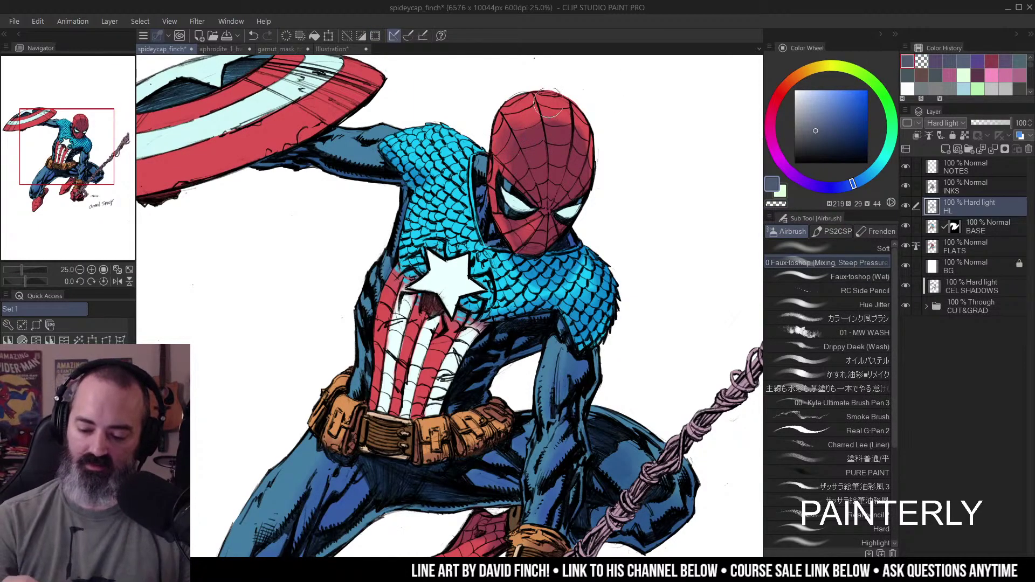
{"action": "key", "text": "c"}
{"action": "mouse_move", "coordinate": [510, 146]}
{"action": "left_mouse_down"}
{"action": "mouse_move", "coordinate": [556, 123]}
{"action": "mouse_move", "coordinate": [584, 136]}
{"action": "mouse_move", "coordinate": [554, 113]}
{"action": "mouse_move", "coordinate": [583, 134]}
{"action": "mouse_move", "coordinate": [568, 118]}
{"action": "mouse_move", "coordinate": [532, 123]}
{"action": "mouse_move", "coordinate": [568, 124]}
{"action": "mouse_move", "coordinate": [534, 133]}
{"action": "mouse_move", "coordinate": [514, 155]}
{"action": "mouse_move", "coordinate": [551, 122]}
{"action": "mouse_move", "coordinate": [593, 131]}
{"action": "mouse_move", "coordinate": [594, 158]}
{"action": "mouse_move", "coordinate": [585, 137]}
{"action": "mouse_move", "coordinate": [593, 197]}
{"action": "mouse_move", "coordinate": [621, 179]}
{"action": "left_mouse_up"}
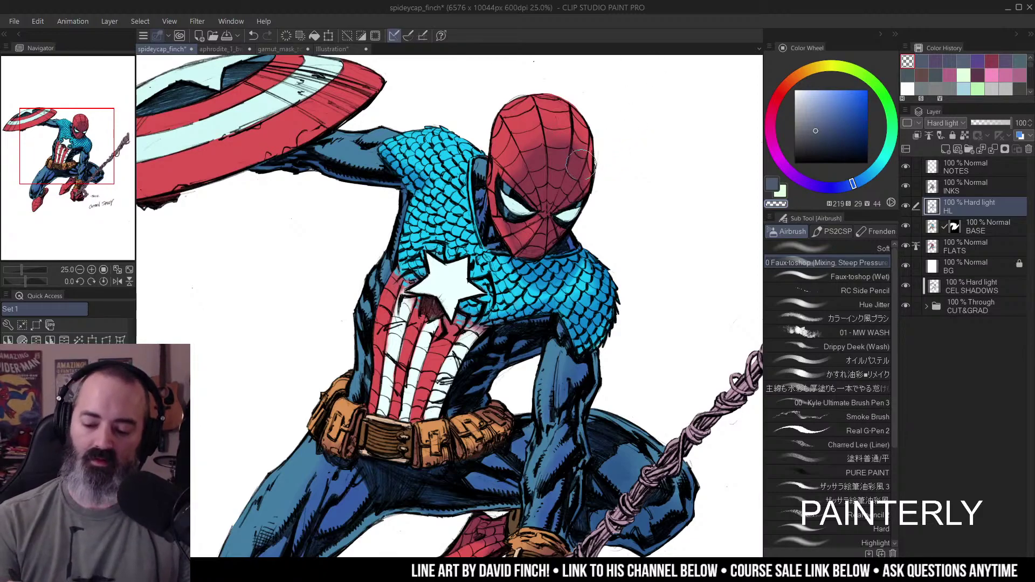
{"action": "left_click_drag", "start_coordinate": [620, 168], "coordinate": [636, 152]}
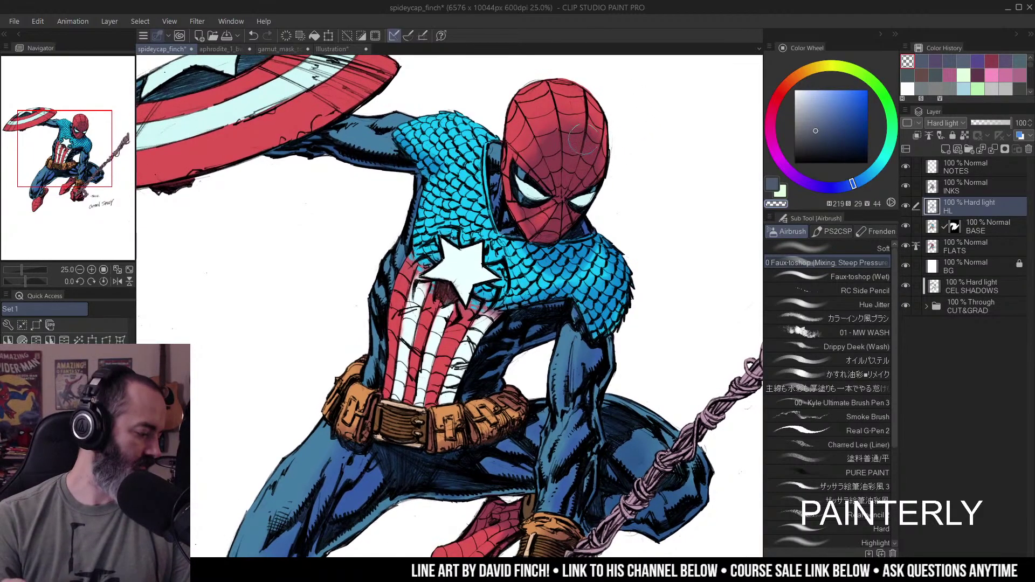
{"action": "left_click", "coordinate": [594, 186], "text": "ctrl+alt"}
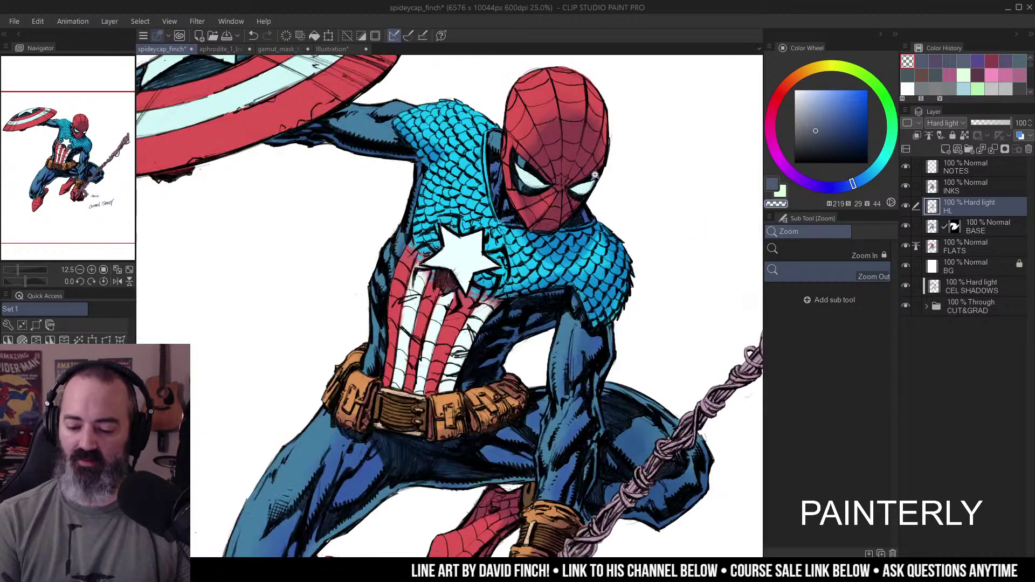
- Clear the selection and add a second Hard light layer named HL above the existing HL layer
{"action": "left_click", "coordinate": [585, 198]}
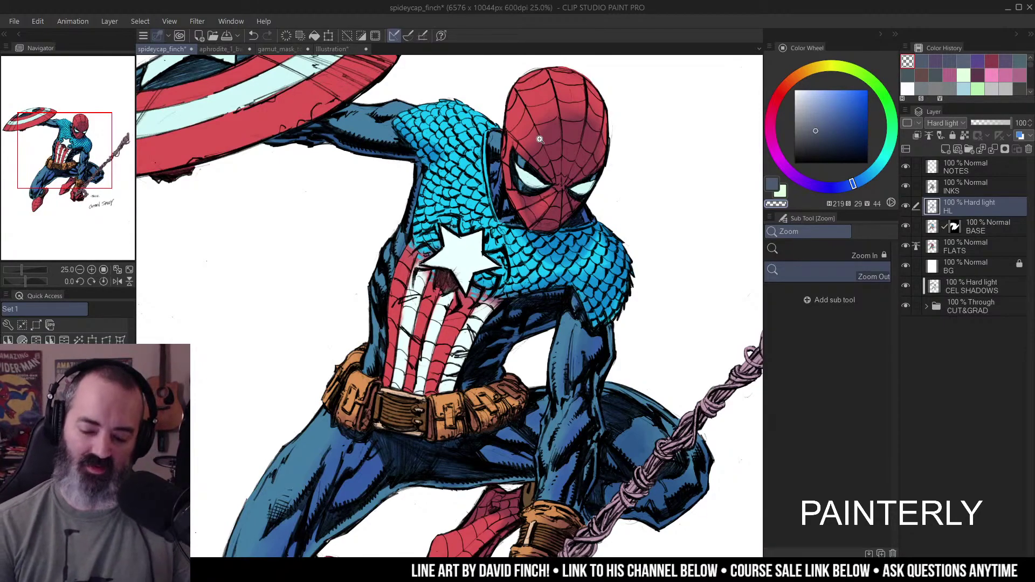
{"action": "key", "text": "m"}
{"action": "mouse_move", "coordinate": [617, 173]}
{"action": "left_mouse_down"}
{"action": "mouse_move", "coordinate": [630, 157]}
{"action": "mouse_move", "coordinate": [593, 154]}
{"action": "mouse_move", "coordinate": [579, 179]}
{"action": "left_mouse_up"}
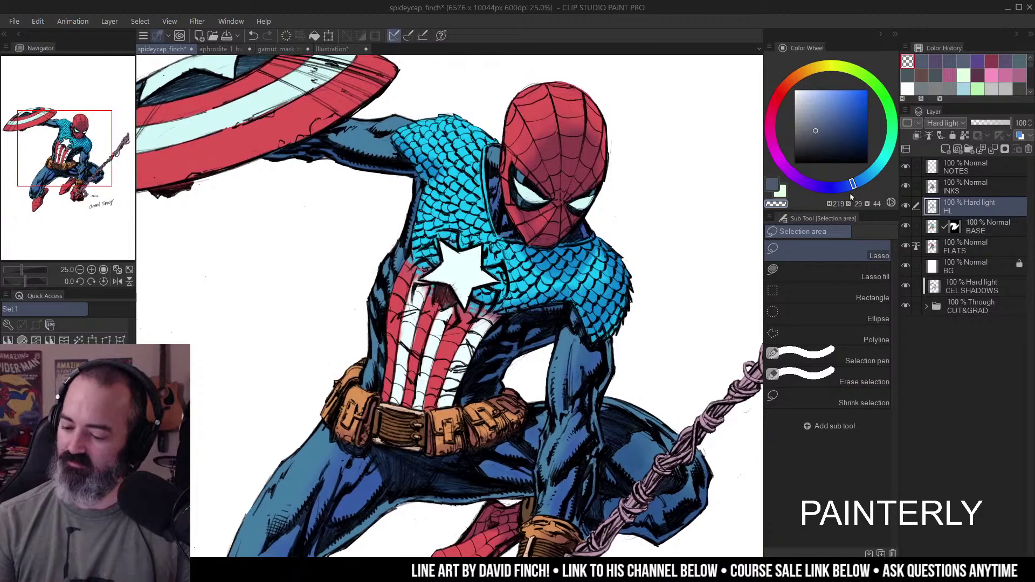
{"action": "key", "text": "ctrl+c"}
{"action": "key", "text": "ctrl+v"}
{"action": "key", "text": "w"}
{"action": "key", "text": "ctrl+minus"}
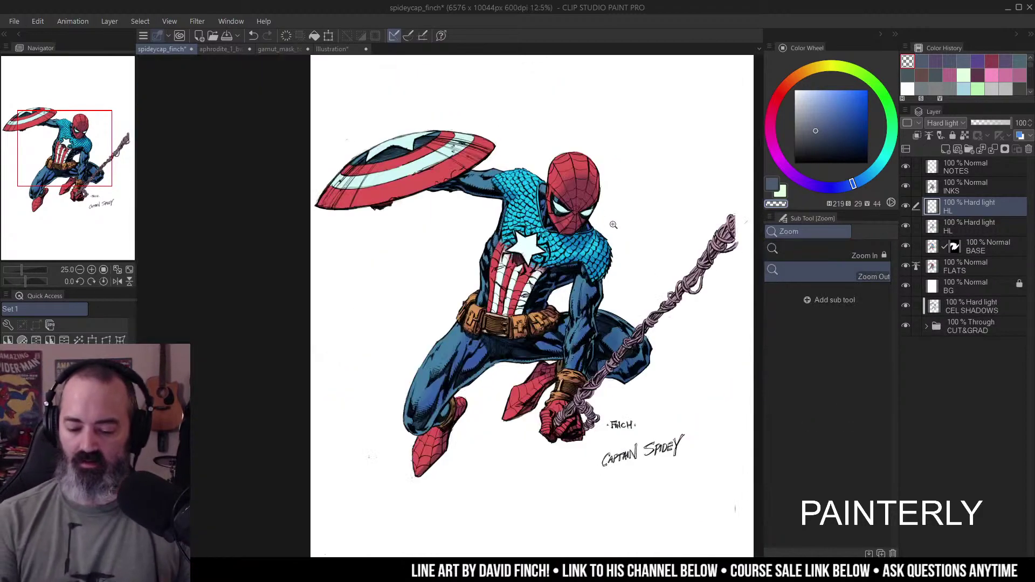
- Drop the costume selection and airbrush soft blue-grey shadows across the red and white stripes below the chest star
{"action": "key", "text": "period"}
{"action": "left_click", "coordinate": [539, 272]}
{"action": "key", "text": "/"}
{"action": "left_click", "coordinate": [573, 283]}
{"action": "key", "text": "w"}
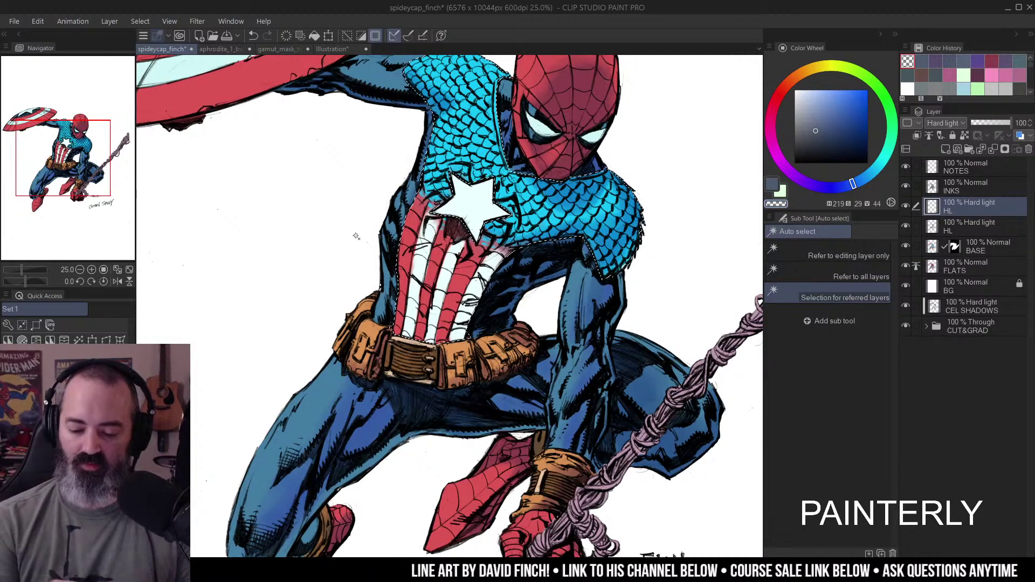
{"action": "key", "text": "ctrl+d"}
{"action": "key", "text": "b"}
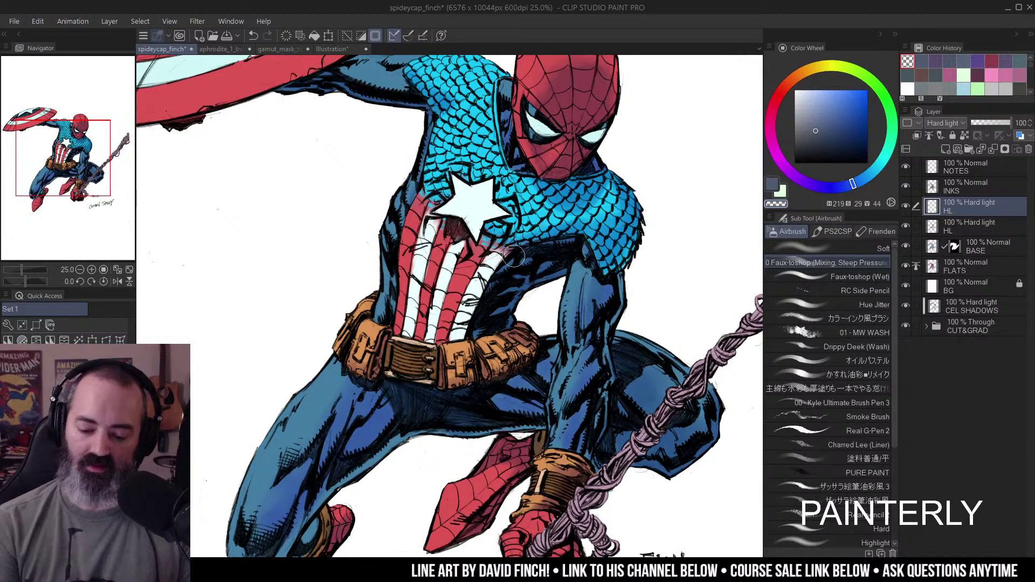
{"action": "mouse_move", "coordinate": [482, 243]}
{"action": "left_mouse_down"}
{"action": "mouse_move", "coordinate": [475, 274]}
{"action": "mouse_move", "coordinate": [471, 262]}
{"action": "mouse_move", "coordinate": [464, 269]}
{"action": "mouse_move", "coordinate": [472, 247]}
{"action": "mouse_move", "coordinate": [452, 245]}
{"action": "mouse_move", "coordinate": [477, 287]}
{"action": "mouse_move", "coordinate": [512, 253]}
{"action": "mouse_move", "coordinate": [436, 250]}
{"action": "mouse_move", "coordinate": [469, 244]}
{"action": "mouse_move", "coordinate": [461, 259]}
{"action": "mouse_move", "coordinate": [472, 284]}
{"action": "mouse_move", "coordinate": [464, 276]}
{"action": "mouse_move", "coordinate": [469, 289]}
{"action": "mouse_move", "coordinate": [452, 299]}
{"action": "mouse_move", "coordinate": [469, 316]}
{"action": "mouse_move", "coordinate": [460, 332]}
{"action": "mouse_move", "coordinate": [480, 314]}
{"action": "mouse_move", "coordinate": [483, 283]}
{"action": "mouse_move", "coordinate": [504, 257]}
{"action": "mouse_move", "coordinate": [468, 329]}
{"action": "mouse_move", "coordinate": [435, 350]}
{"action": "mouse_move", "coordinate": [482, 317]}
{"action": "left_mouse_up"}
{"action": "key", "text": "w"}
{"action": "key", "text": "ctrl+d"}
{"action": "key", "text": "c"}
{"action": "key", "text": "b"}
{"action": "key", "text": "c"}
{"action": "left_click_drag", "start_coordinate": [496, 271], "coordinate": [451, 350]}
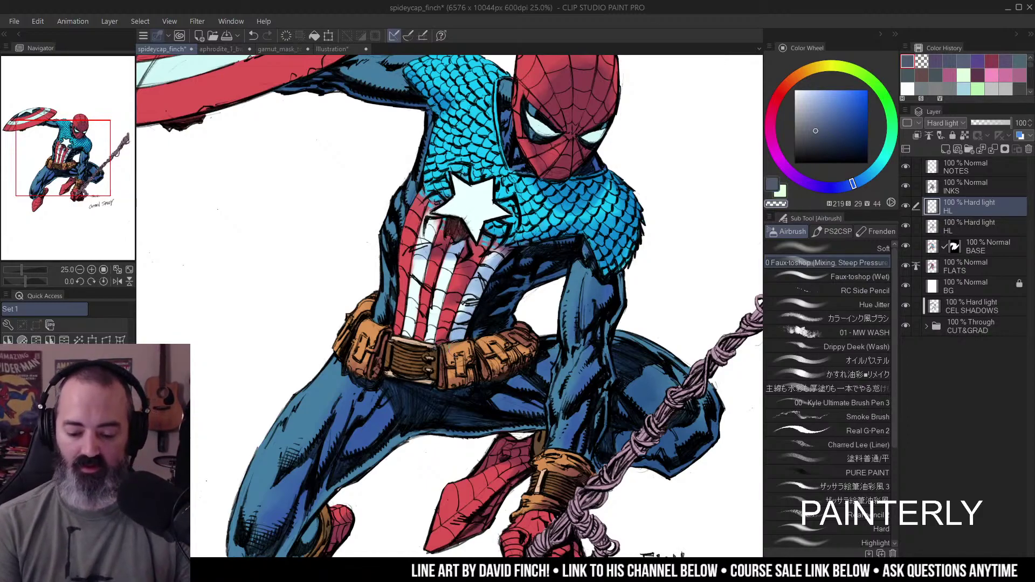
{"action": "left_click", "coordinate": [502, 313], "text": "alt"}
{"action": "left_click", "coordinate": [502, 307], "text": "ctrl"}
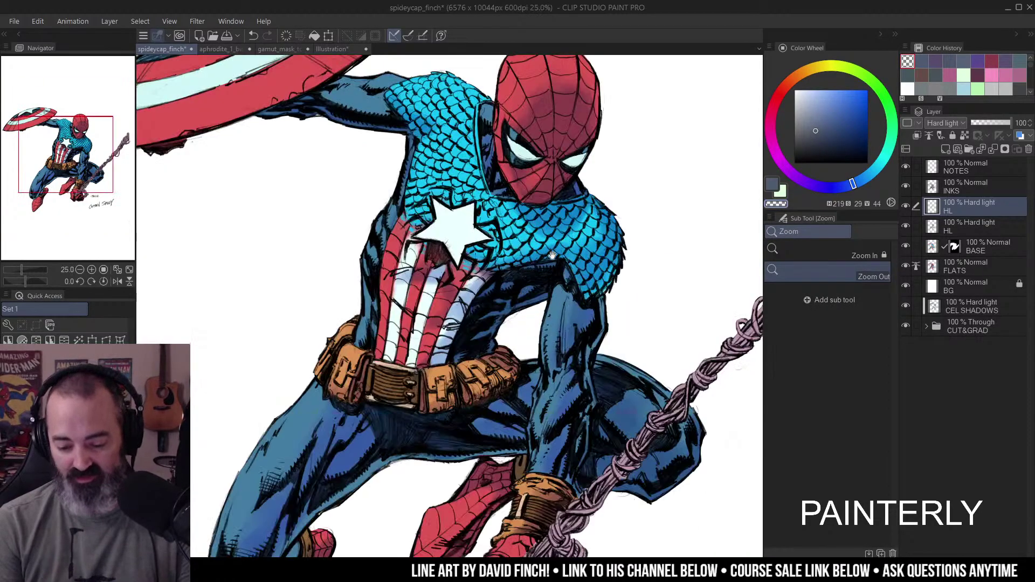
- Select the blue costume areas and airbrush blue-grey shadows on the raised arm behind the shield
{"action": "left_click_drag", "start_coordinate": [611, 126], "coordinate": [597, 169]}
{"action": "left_click_drag", "start_coordinate": [526, 164], "coordinate": [623, 188]}
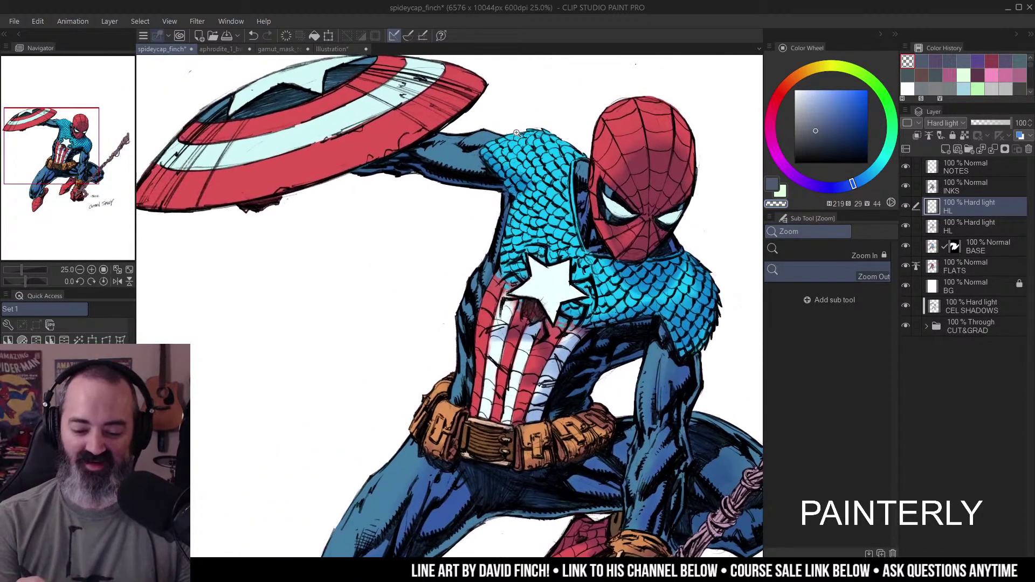
{"action": "key", "text": "w"}
{"action": "key", "text": "b"}
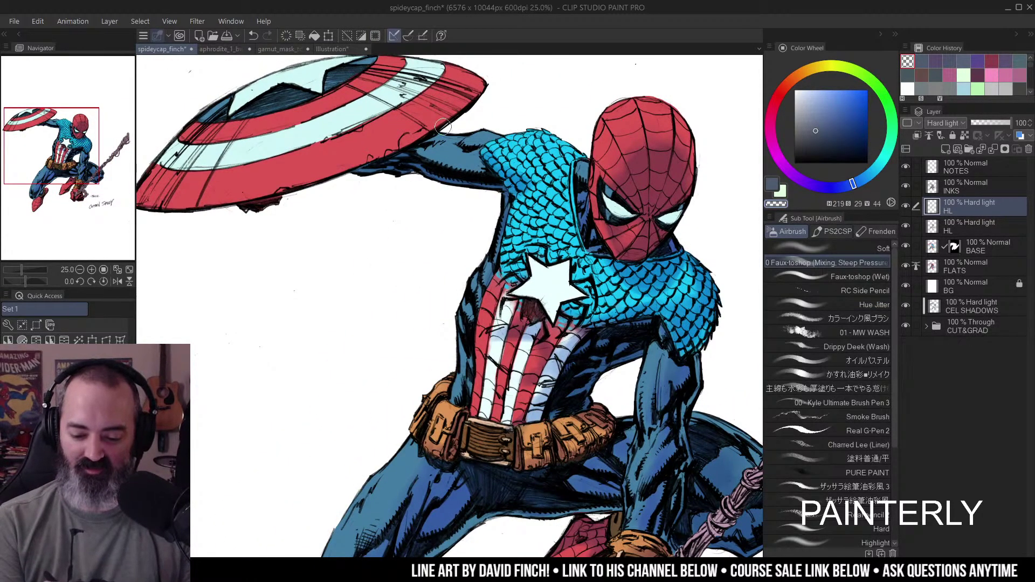
{"action": "key", "text": "c"}
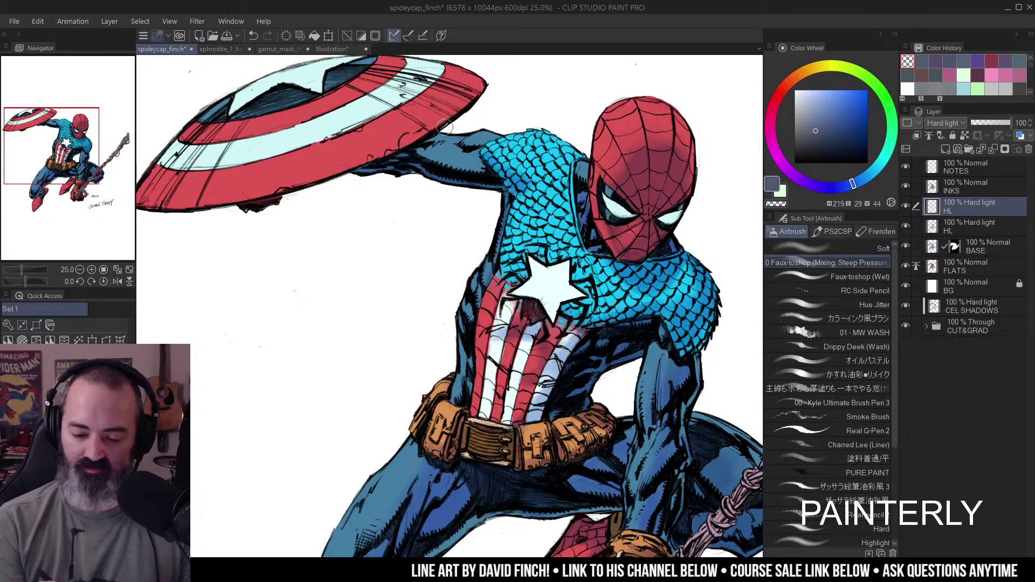
{"action": "left_click_drag", "start_coordinate": [412, 161], "coordinate": [495, 196]}
{"action": "left_click", "coordinate": [518, 172], "text": "alt"}
{"action": "left_click_drag", "start_coordinate": [623, 220], "coordinate": [599, 212]}
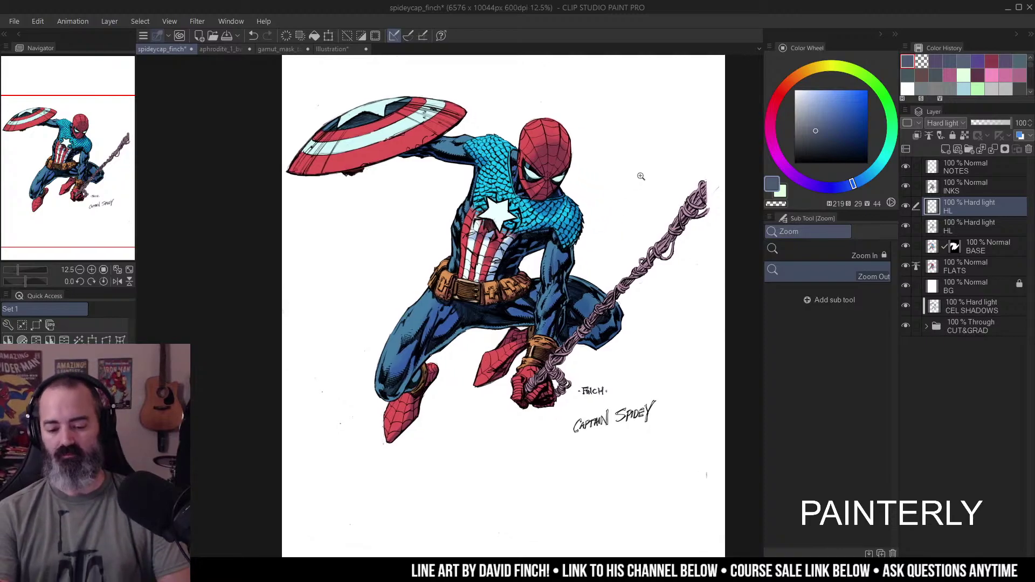
{"action": "left_click", "coordinate": [559, 187]}
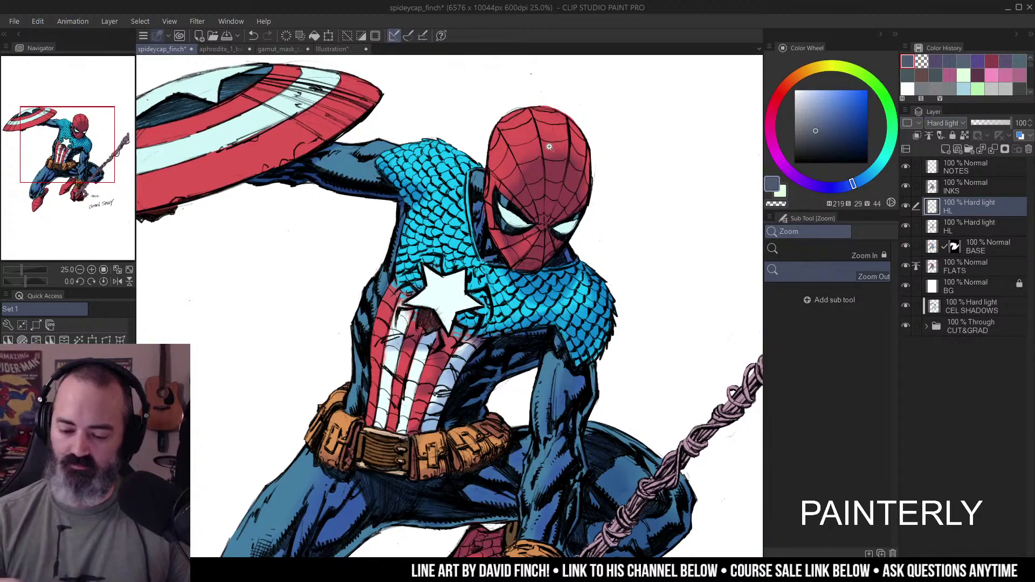
- Merge the new HL layer with the HL layer below, isolating it before and after to check the shading
{"action": "left_click", "coordinate": [910, 208], "text": "alt"}
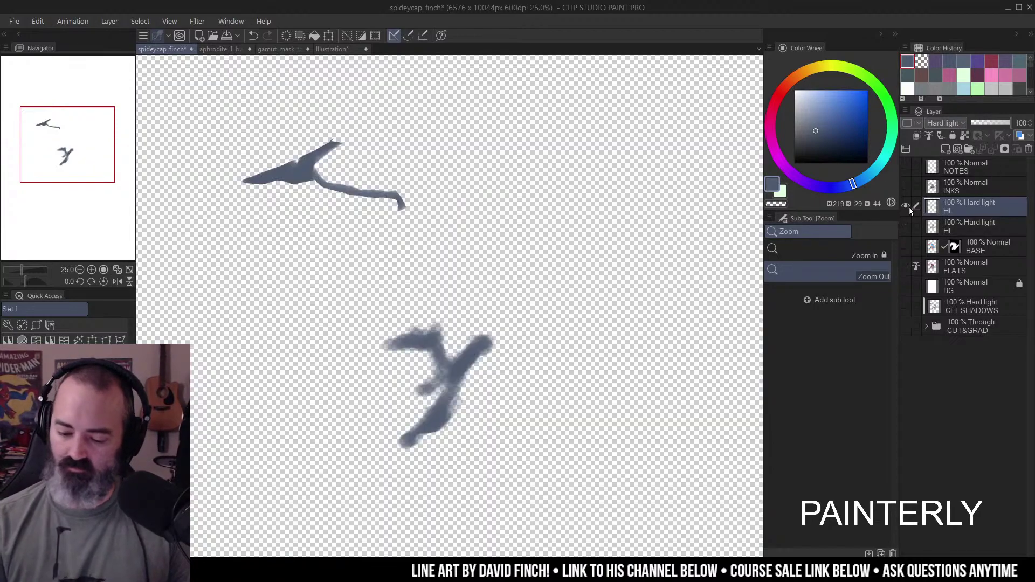
{"action": "left_click", "coordinate": [909, 209], "text": "alt"}
{"action": "right_click", "coordinate": [975, 206]}
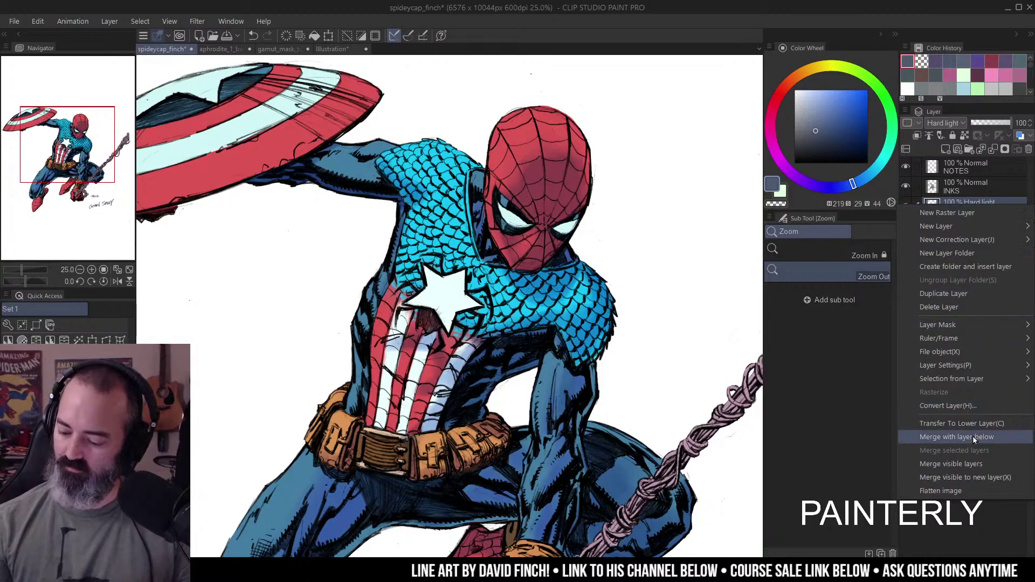
{"action": "left_click", "coordinate": [988, 327]}
{"action": "left_click", "coordinate": [908, 207], "text": "alt"}
{"action": "left_click", "coordinate": [660, 245], "text": "alt"}
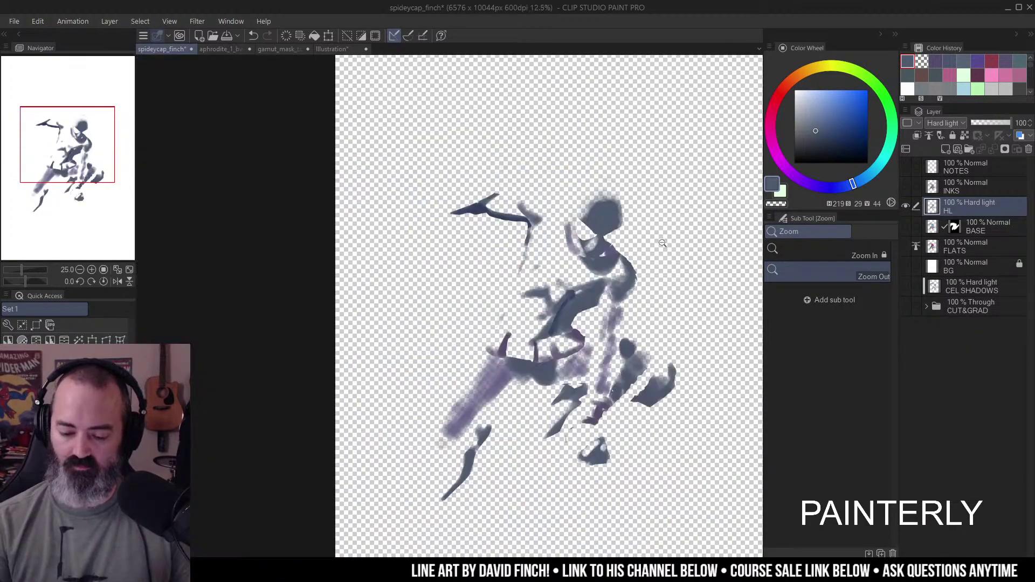
{"action": "left_click", "coordinate": [696, 251]}
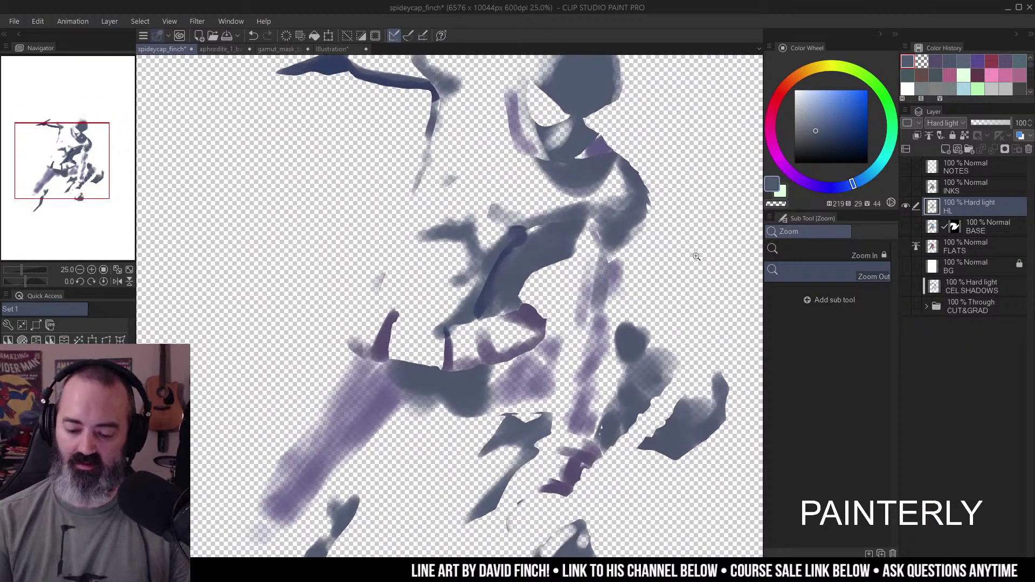
{"action": "left_click", "coordinate": [908, 207], "text": "alt"}
{"action": "left_click", "coordinate": [624, 202], "text": "alt"}
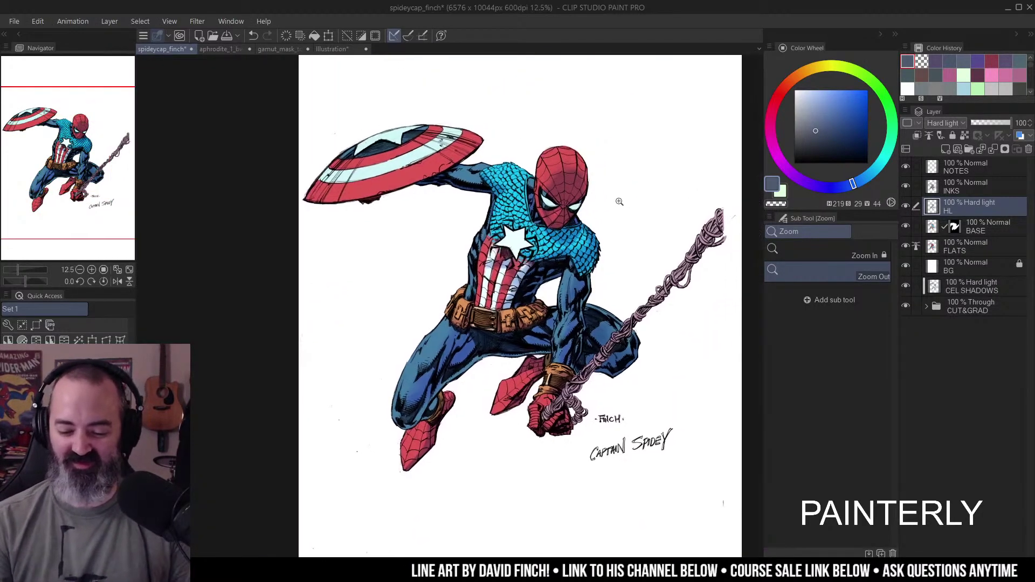
- Airbrush blue-grey shadows over the upper part of the shield, across its star and the far side of the rings
{"action": "key", "text": "w"}
{"action": "left_click", "coordinate": [441, 151]}
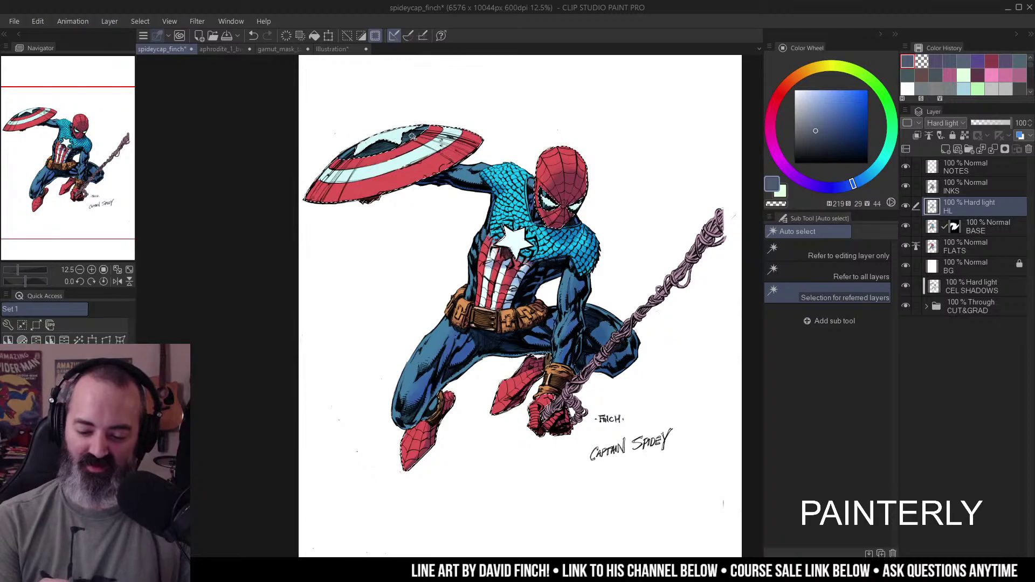
{"action": "key", "text": "b"}
{"action": "mouse_move", "coordinate": [352, 152]}
{"action": "left_mouse_down"}
{"action": "mouse_move", "coordinate": [300, 202]}
{"action": "mouse_move", "coordinate": [326, 214]}
{"action": "mouse_move", "coordinate": [394, 120]}
{"action": "mouse_move", "coordinate": [440, 128]}
{"action": "mouse_move", "coordinate": [382, 134]}
{"action": "mouse_move", "coordinate": [425, 125]}
{"action": "left_mouse_up"}
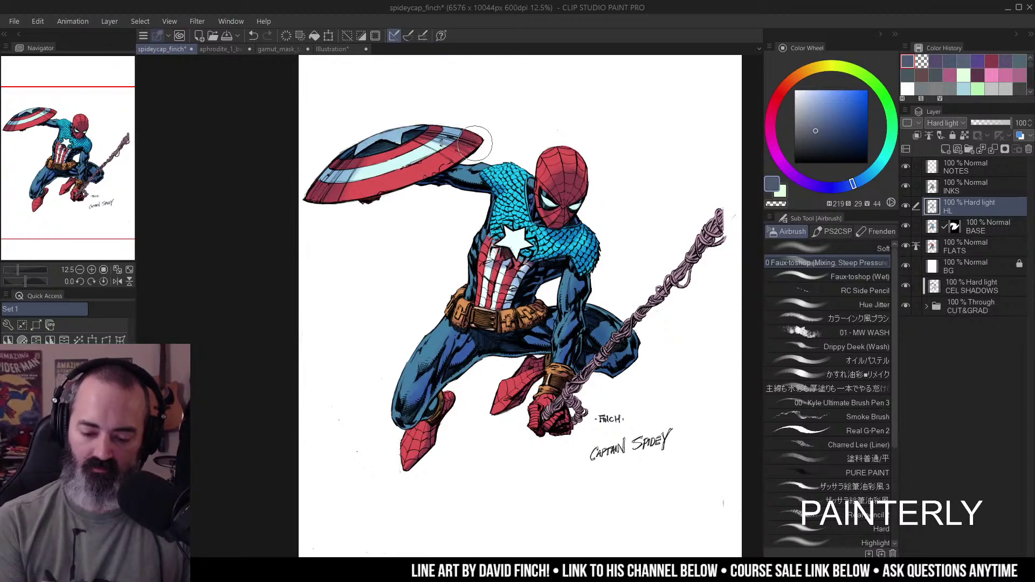
{"action": "left_click_drag", "start_coordinate": [610, 166], "coordinate": [588, 164]}
{"action": "key", "text": "/"}
{"action": "left_click", "coordinate": [614, 126]}
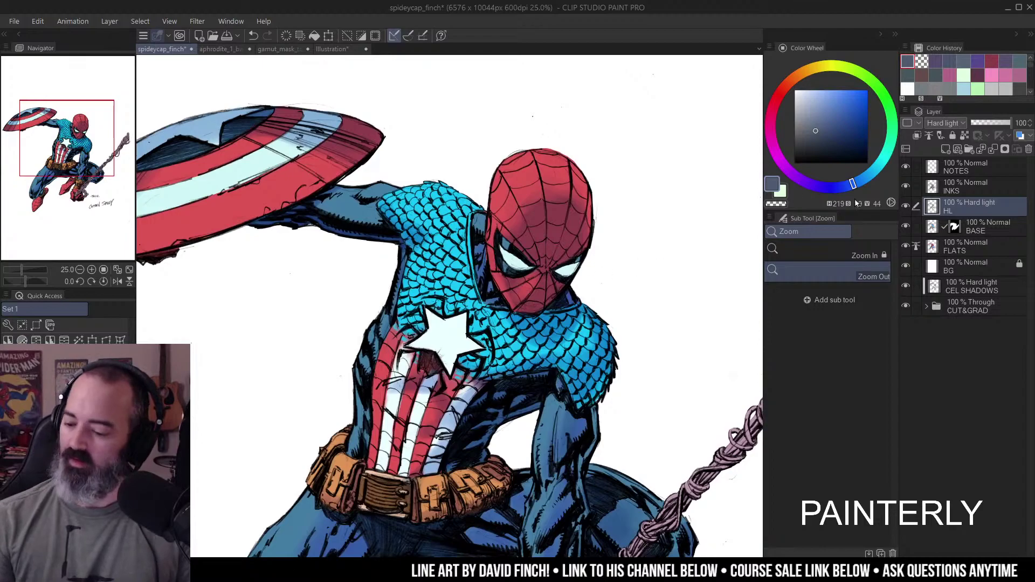
- Select the purple web rope and airbrush blue-grey shadows along its length from the gloved hand to the far end
{"action": "left_click", "coordinate": [613, 250], "text": "alt"}
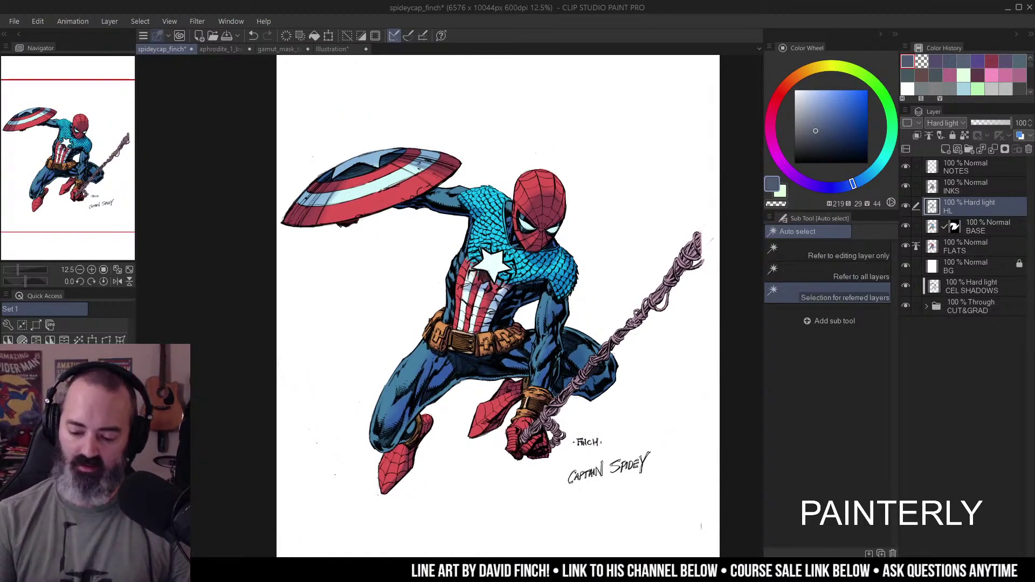
{"action": "key", "text": "b"}
{"action": "scroll", "coordinate": [570, 401], "scroll_direction": "up", "scroll_amount": 3}
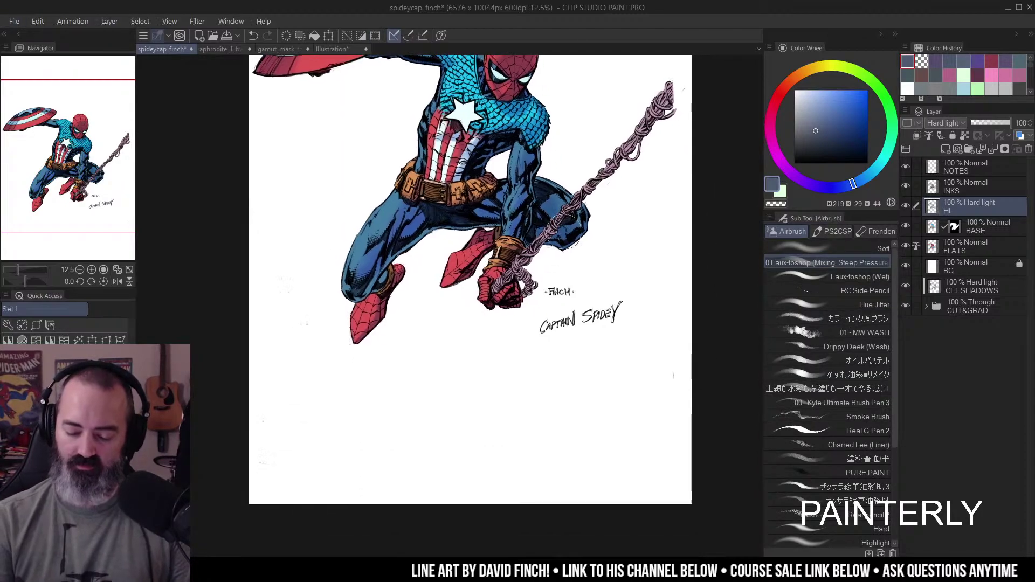
{"action": "mouse_move", "coordinate": [500, 276]}
{"action": "left_mouse_down"}
{"action": "mouse_move", "coordinate": [475, 273]}
{"action": "mouse_move", "coordinate": [465, 292]}
{"action": "mouse_move", "coordinate": [476, 277]}
{"action": "mouse_move", "coordinate": [501, 330]}
{"action": "left_mouse_up"}
{"action": "left_click_drag", "start_coordinate": [553, 223], "coordinate": [528, 280]}
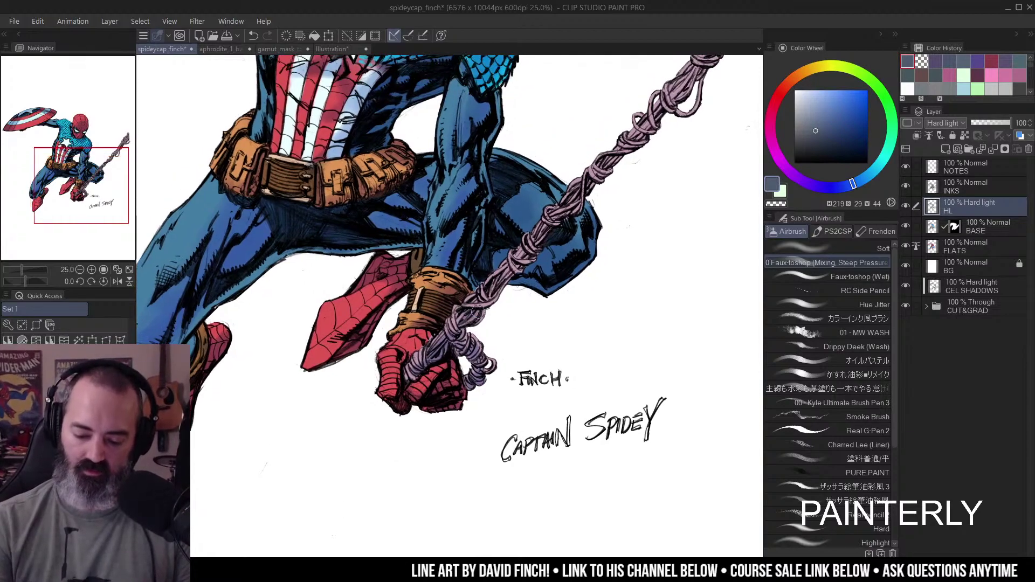
{"action": "mouse_move", "coordinate": [542, 235]}
{"action": "left_mouse_down"}
{"action": "mouse_move", "coordinate": [524, 288]}
{"action": "mouse_move", "coordinate": [496, 300]}
{"action": "left_mouse_up"}
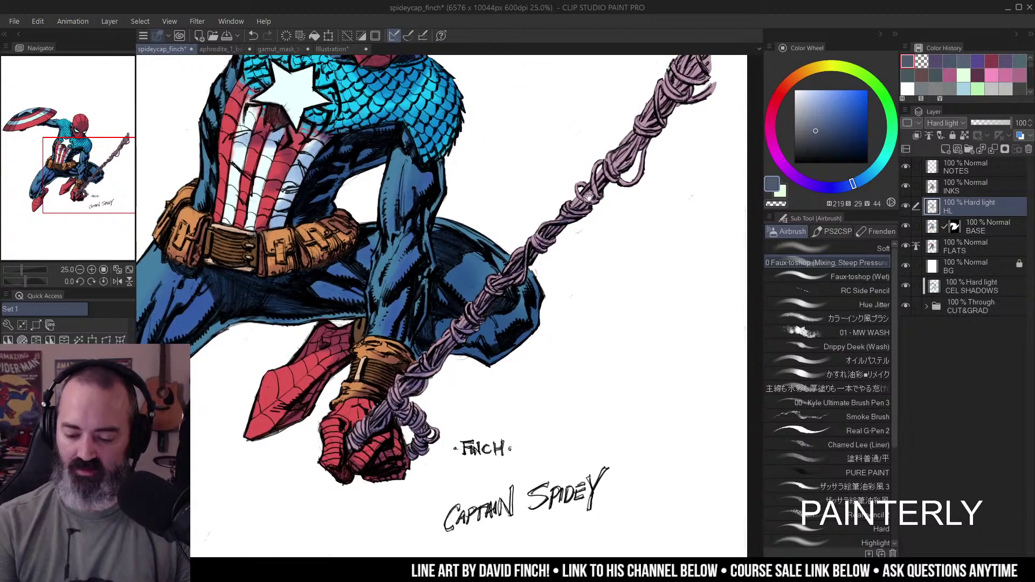
{"action": "left_click_drag", "start_coordinate": [577, 209], "coordinate": [532, 276]}
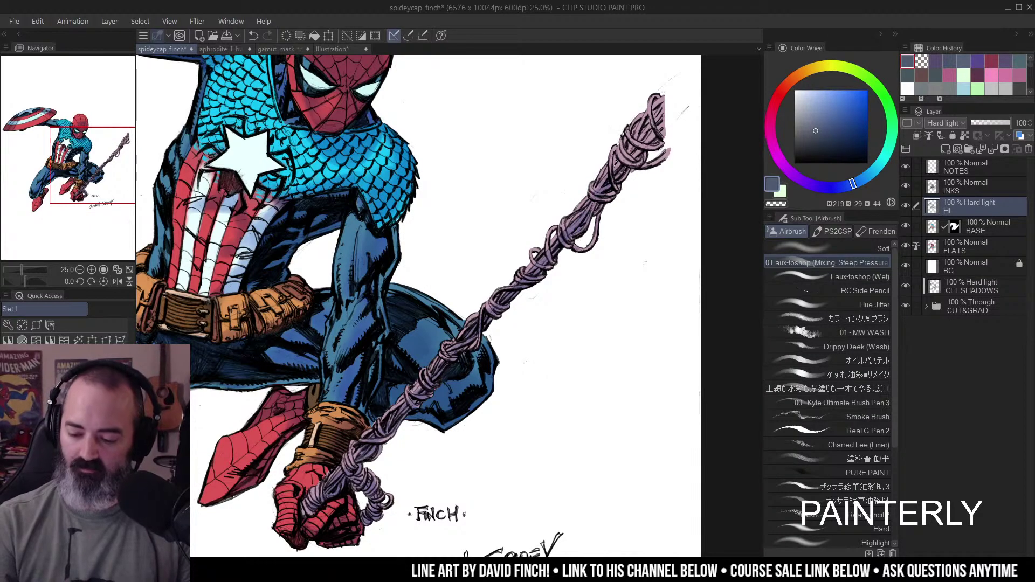
{"action": "left_click_drag", "start_coordinate": [601, 189], "coordinate": [555, 259]}
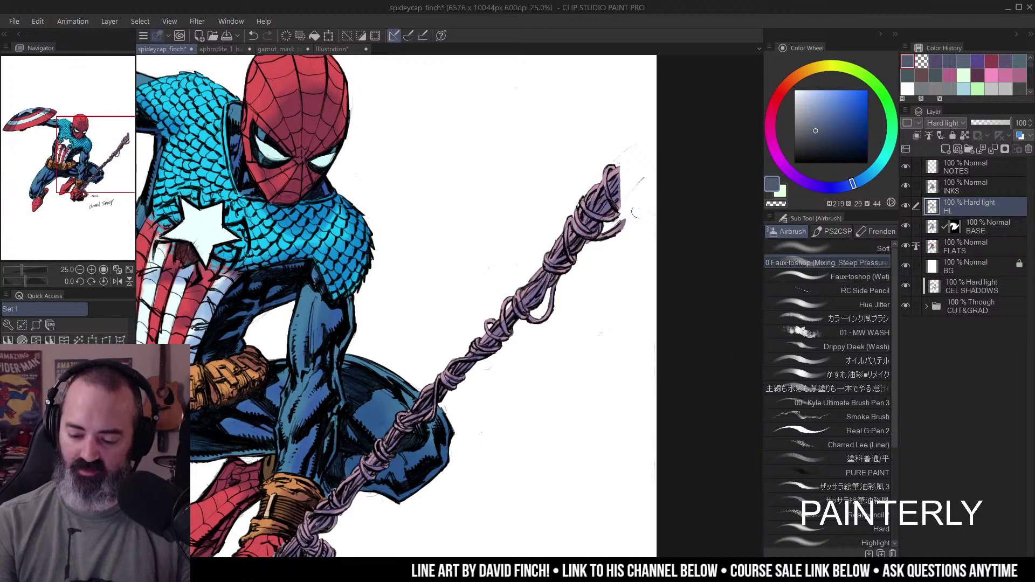
{"action": "left_click", "coordinate": [572, 248], "text": "alt"}
{"action": "left_click_drag", "start_coordinate": [555, 251], "coordinate": [637, 245]}
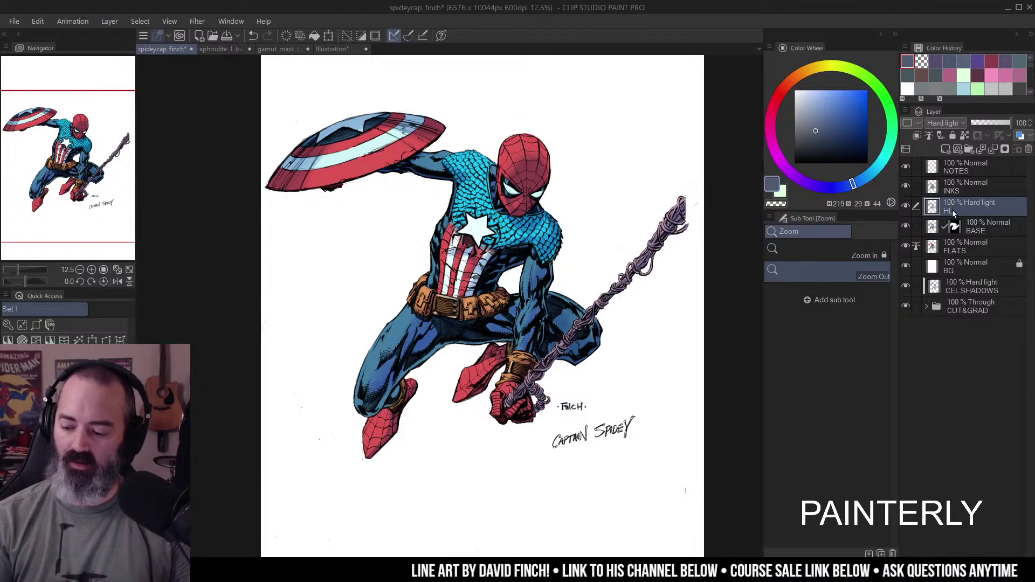
- Rename the merged HL layer as SHADOWS and add a new Hard light layer named HL above it
{"action": "double_click", "coordinate": [949, 211]}
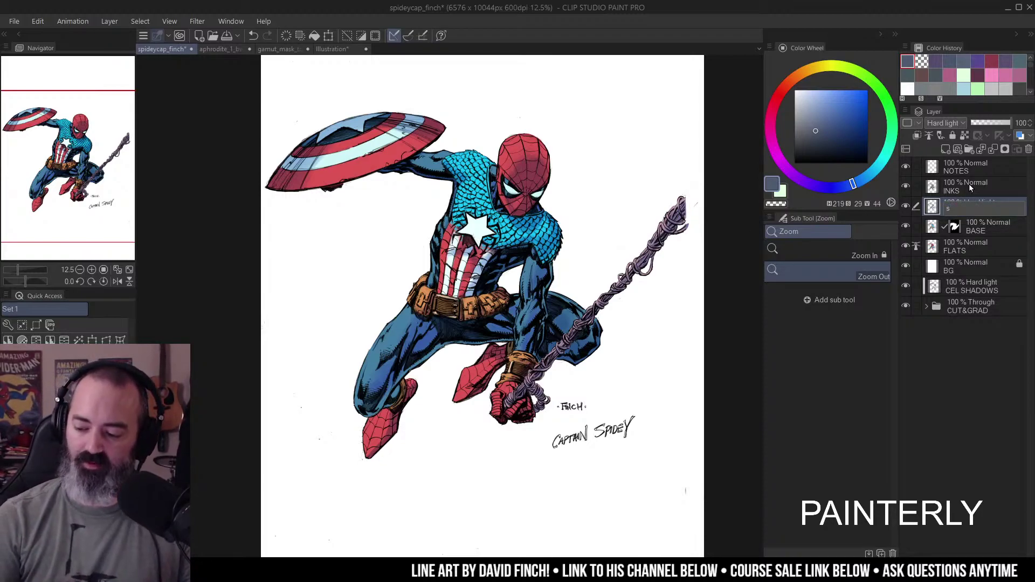
{"action": "type", "text": "SHADOWS"}
{"action": "key", "text": "Return"}
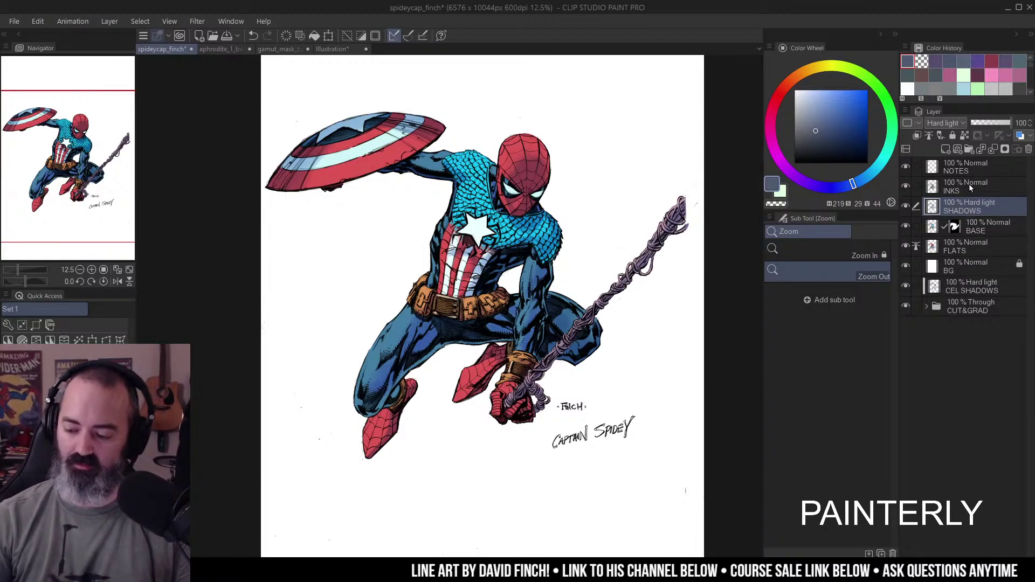
{"action": "left_click", "coordinate": [817, 110]}
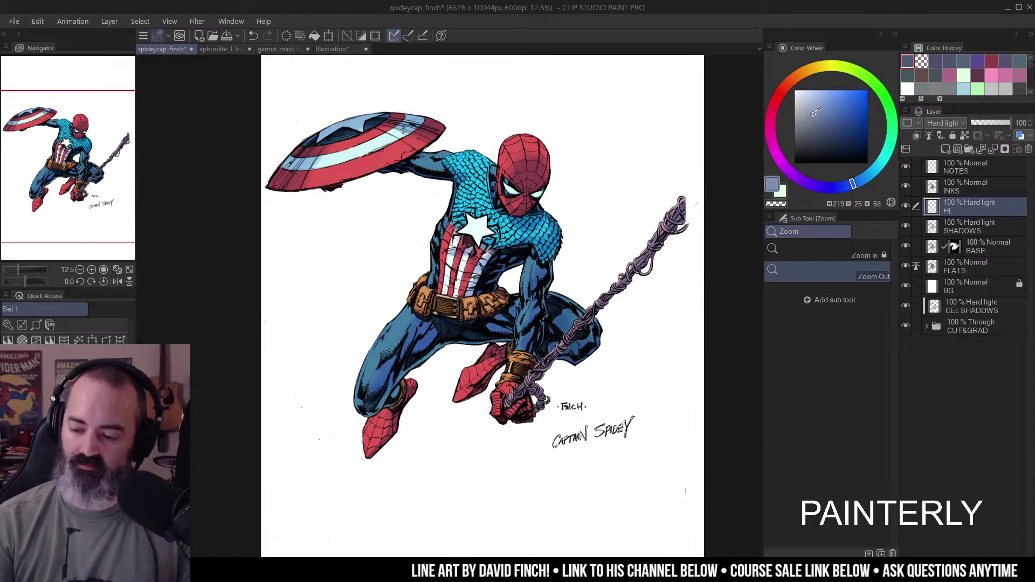
{"action": "key", "text": "ctrl+v"}
{"action": "key", "text": "ctrl+v"}
{"action": "key", "text": "ctrl+v"}
{"action": "key", "text": "ctrl+v"}
{"action": "key", "text": "ctrl+v"}
{"action": "key", "text": "ctrl+v"}
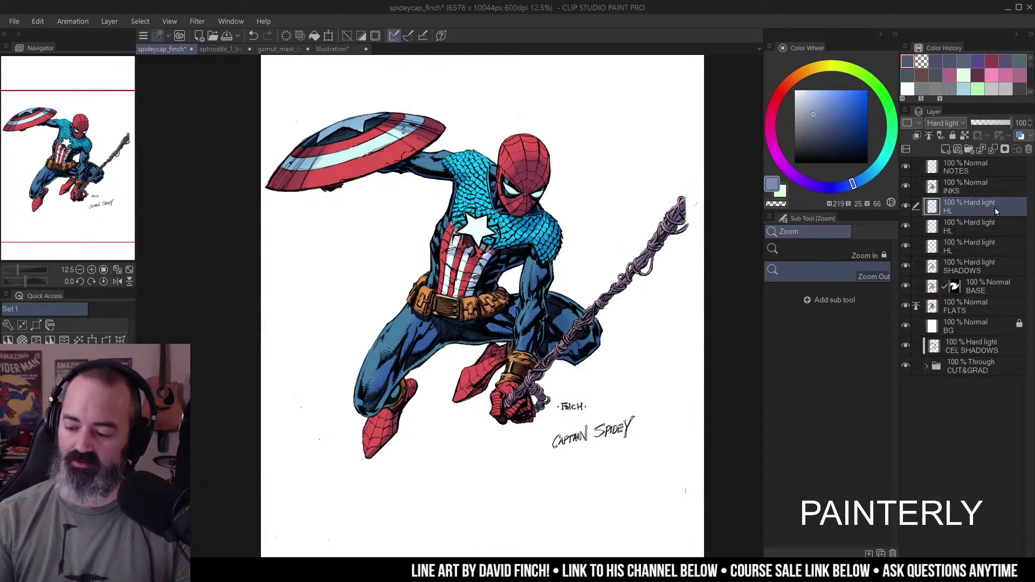
{"action": "key", "text": "ctrl+shift+n"}
{"action": "key", "text": "ctrl+z"}
{"action": "key", "text": "ctrl+z"}
{"action": "key", "text": "ctrl+z"}
{"action": "key", "text": "ctrl+z"}
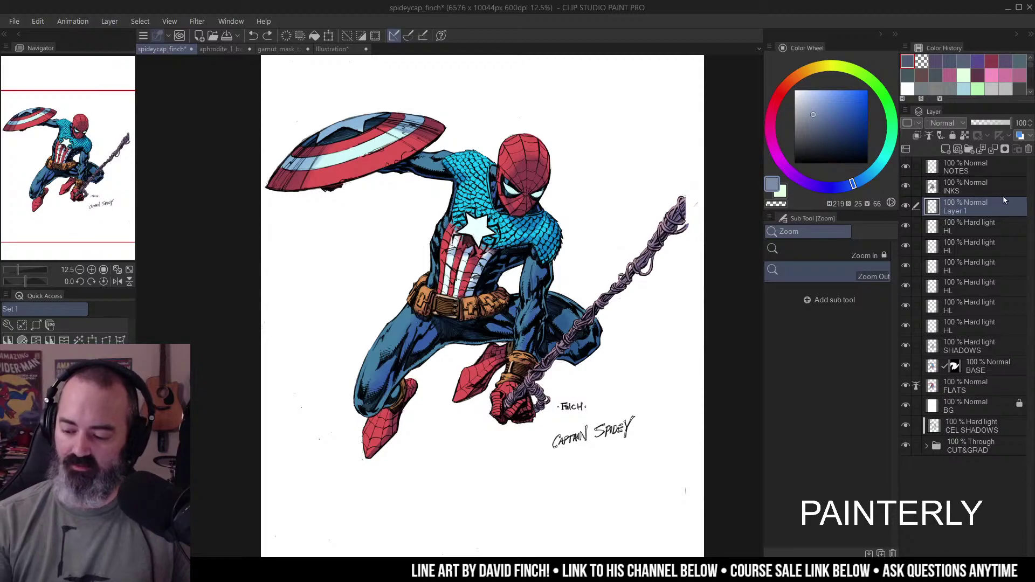
{"action": "key", "text": "ctrl+z"}
{"action": "key", "text": "ctrl+z"}
{"action": "key", "text": "ctrl+z"}
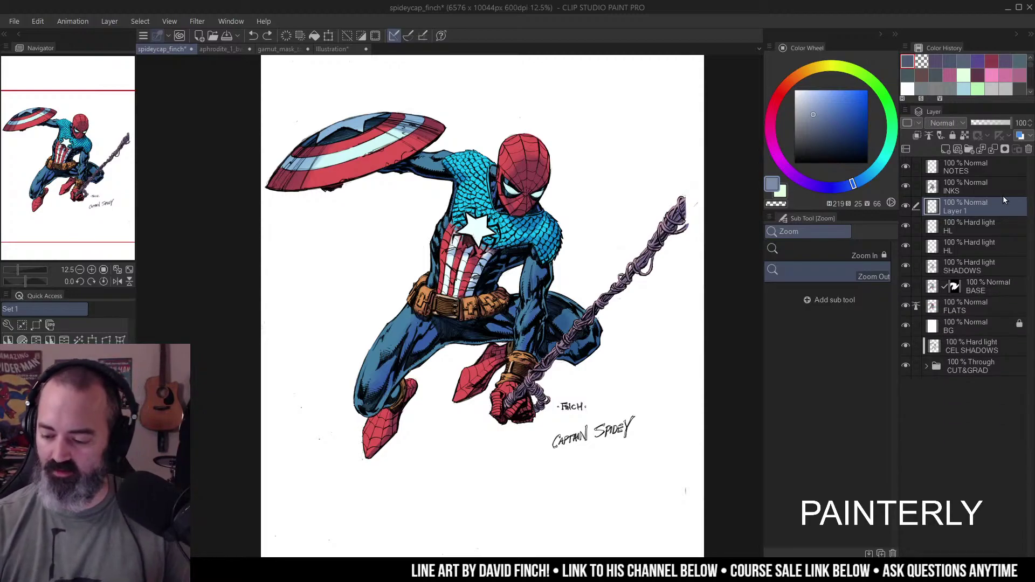
{"action": "key", "text": "ctrl+z"}
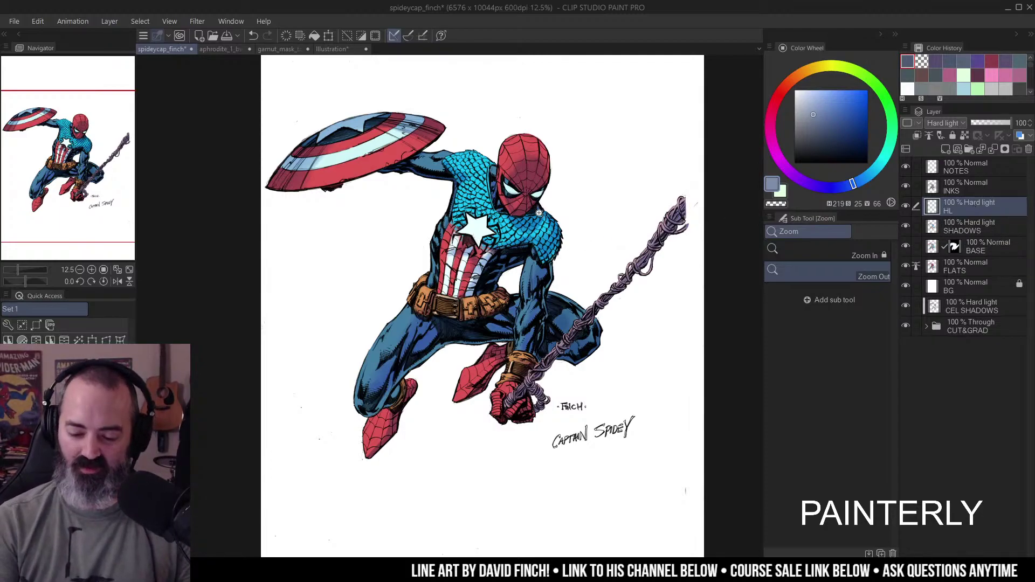
- Mix a muted red highlight colour at hue 6, saturation 56, value 76 and switch to the Airbrush
{"action": "left_click", "coordinate": [519, 183]}
{"action": "left_click", "coordinate": [813, 107]}
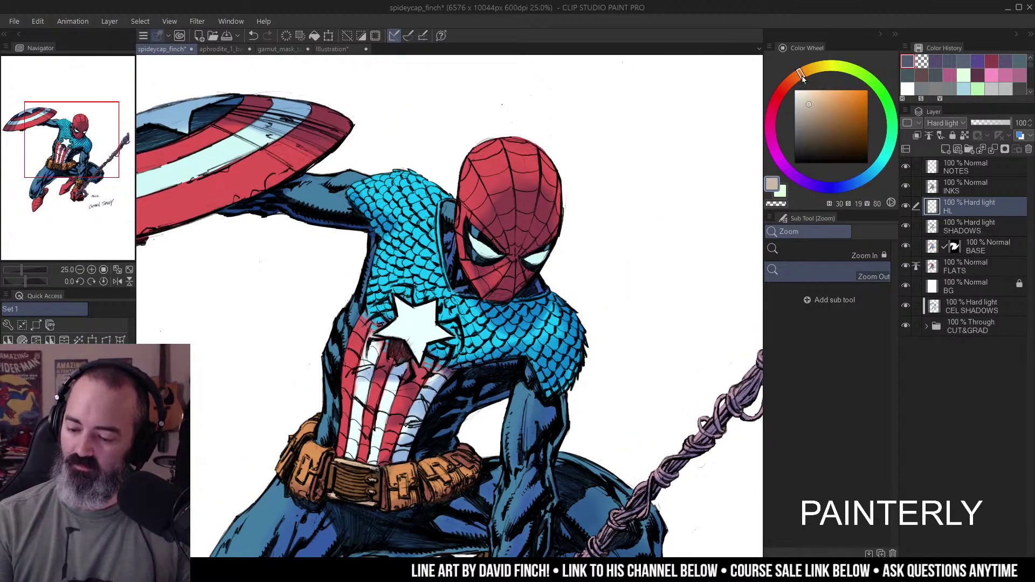
{"action": "left_click", "coordinate": [784, 92]}
{"action": "left_click", "coordinate": [780, 95]}
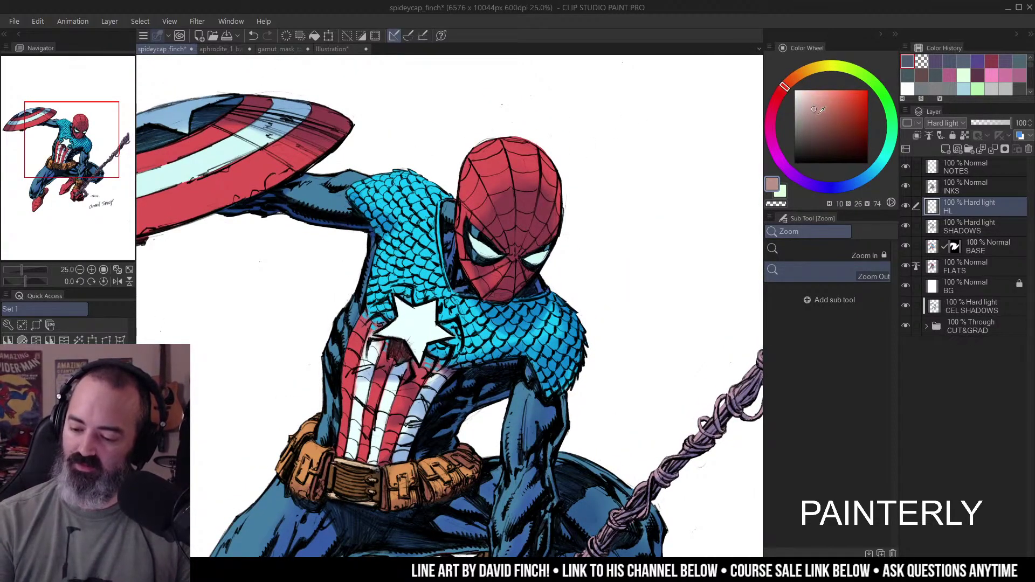
{"action": "left_click", "coordinate": [839, 100]}
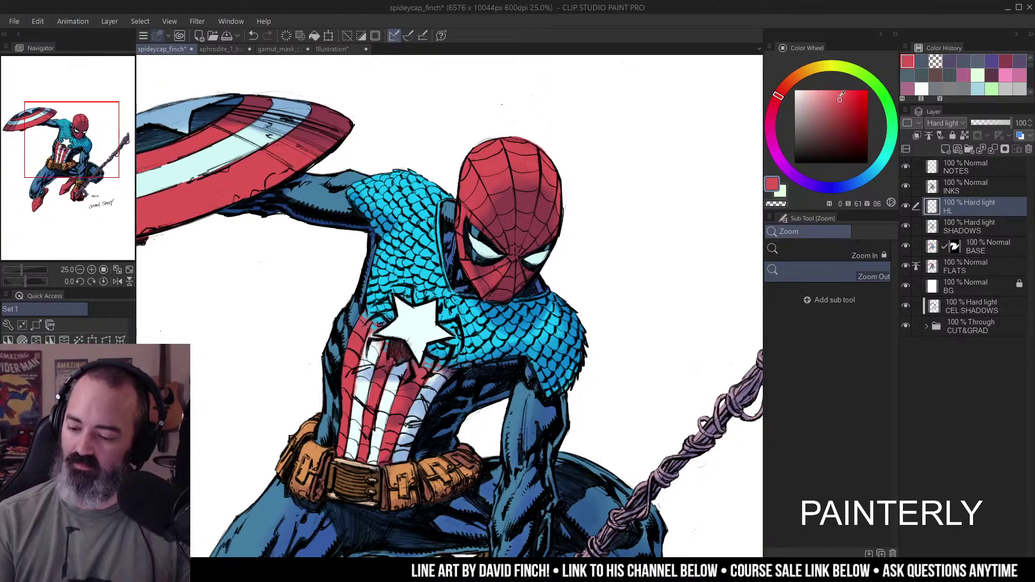
{"action": "left_click", "coordinate": [784, 90]}
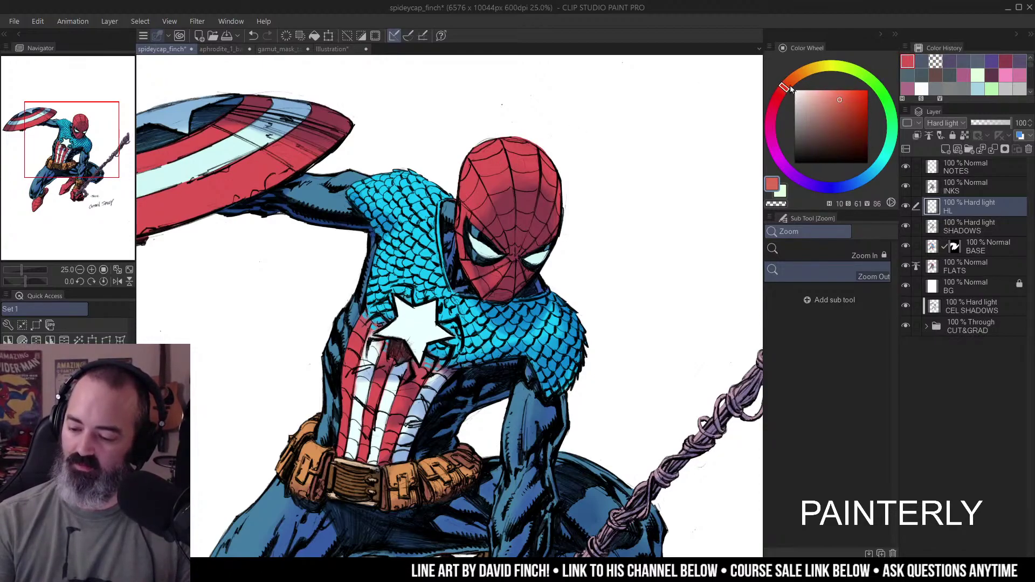
{"action": "left_click", "coordinate": [783, 91]}
{"action": "left_click", "coordinate": [838, 105]}
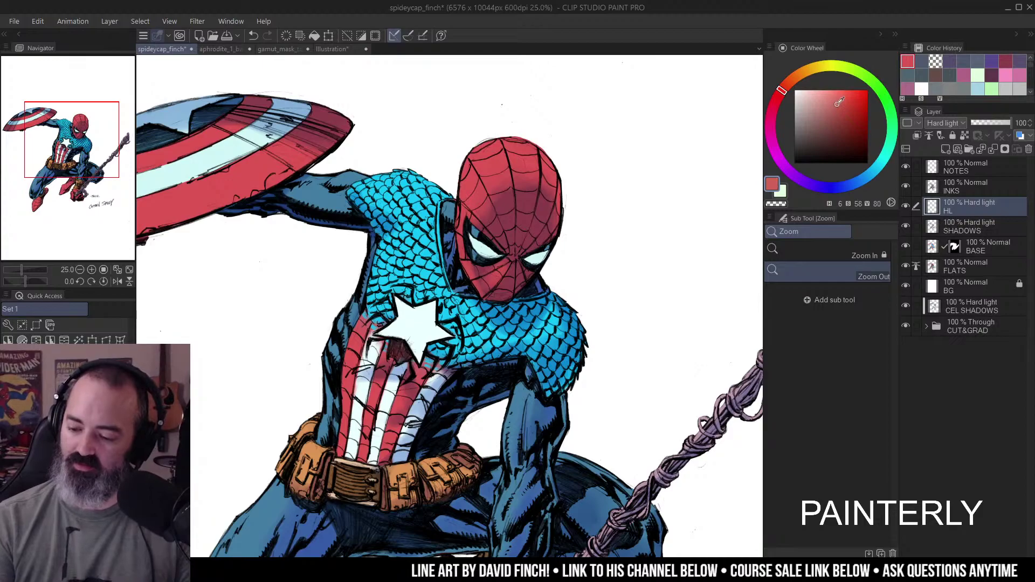
{"action": "left_click", "coordinate": [836, 107]}
{"action": "key", "text": "b"}
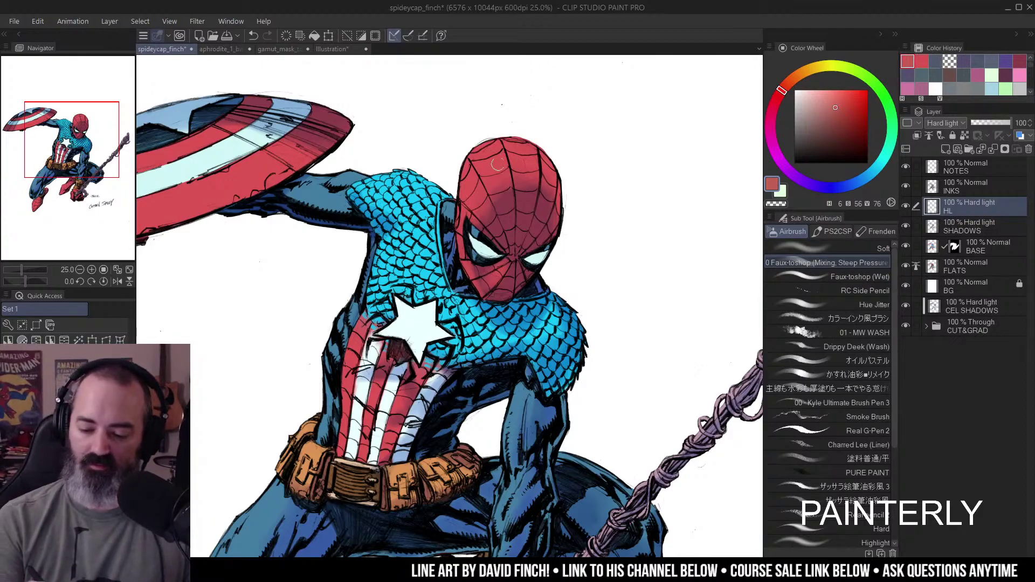
- Try airbrushing highlights on the mask's forehead with a lighter red at hue 6, saturation 41, value 89, and undo the stroke
{"action": "key", "text": "c"}
{"action": "left_click_drag", "start_coordinate": [501, 155], "coordinate": [491, 156]}
{"action": "key", "text": "c"}
{"action": "key", "text": "c"}
{"action": "key", "text": "c"}
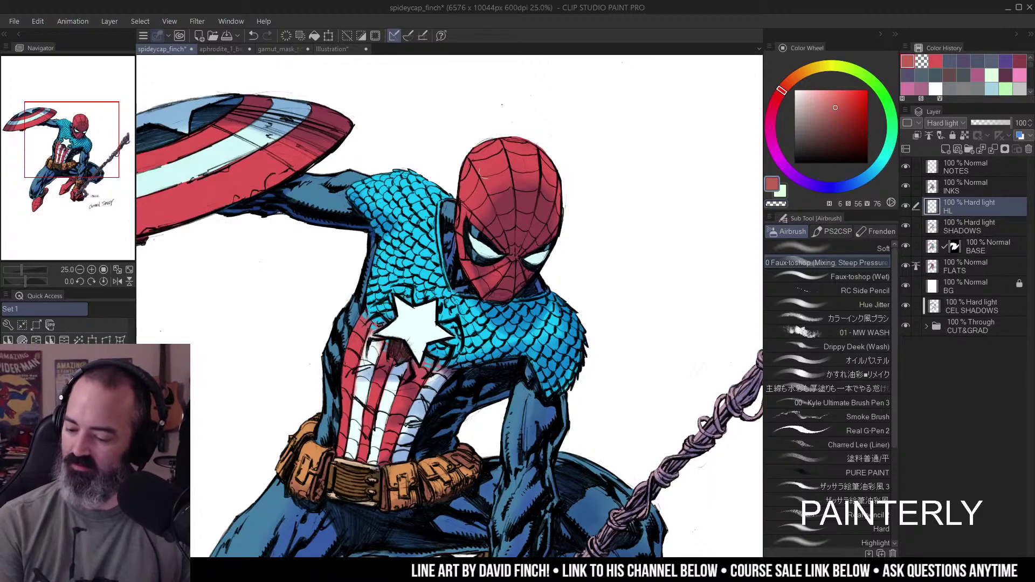
{"action": "left_click", "coordinate": [509, 167], "text": "alt"}
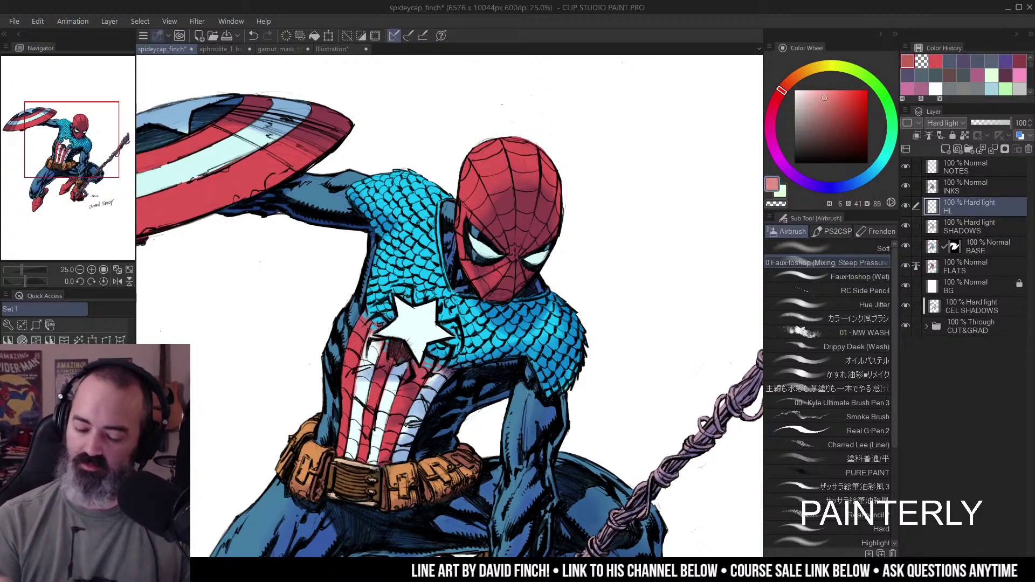
{"action": "key", "text": "ctrl+d"}
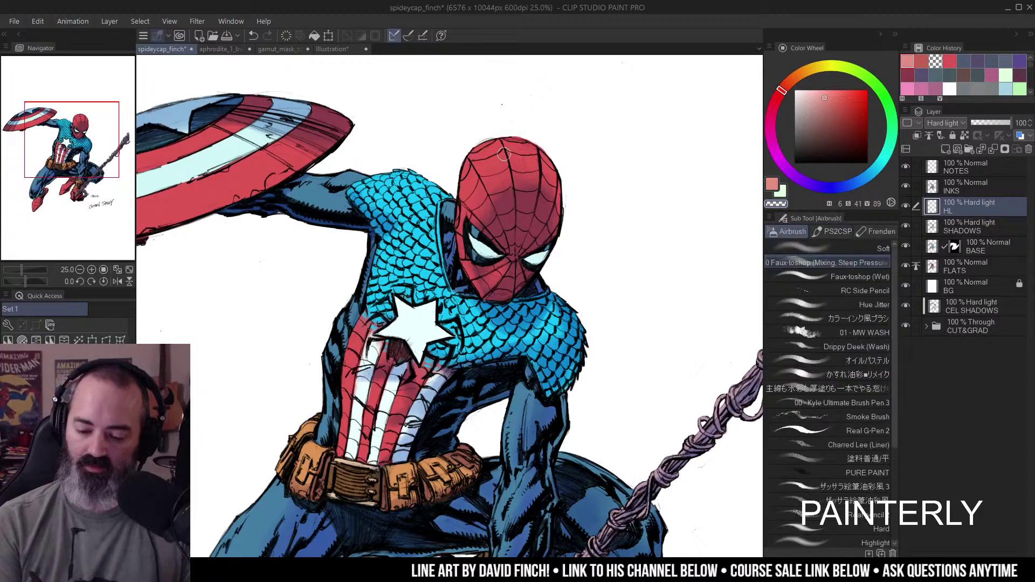
{"action": "left_click_drag", "start_coordinate": [484, 178], "coordinate": [498, 156]}
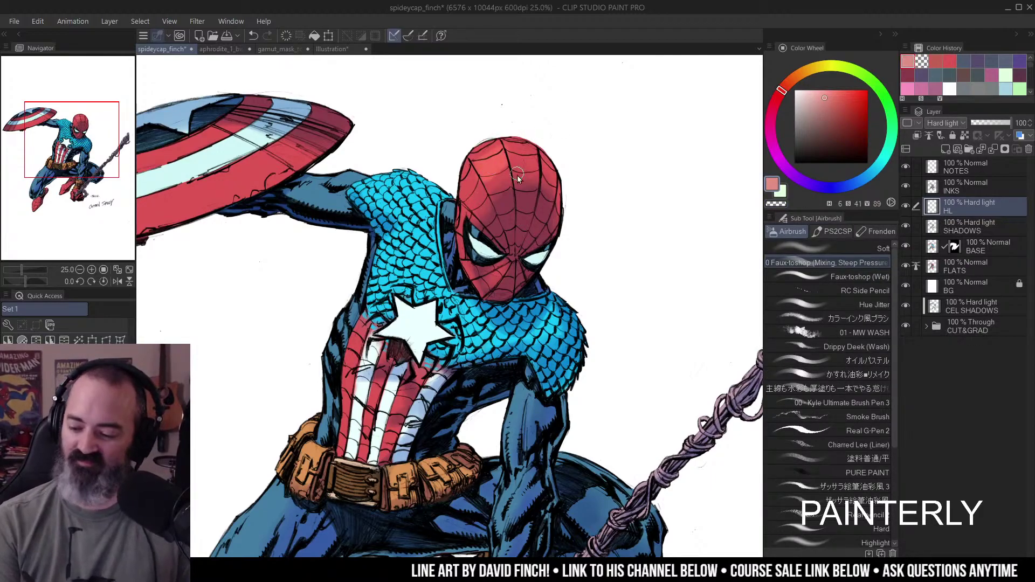
{"action": "key", "text": "ctrl+z"}
- Lighten the colour to hue 6, saturation 35, value 96 and airbrush pink highlights over the mask's forehead and face
{"action": "left_click", "coordinate": [821, 92]}
{"action": "left_click_drag", "start_coordinate": [496, 160], "coordinate": [483, 183]}
{"action": "key", "text": "ctrl+z"}
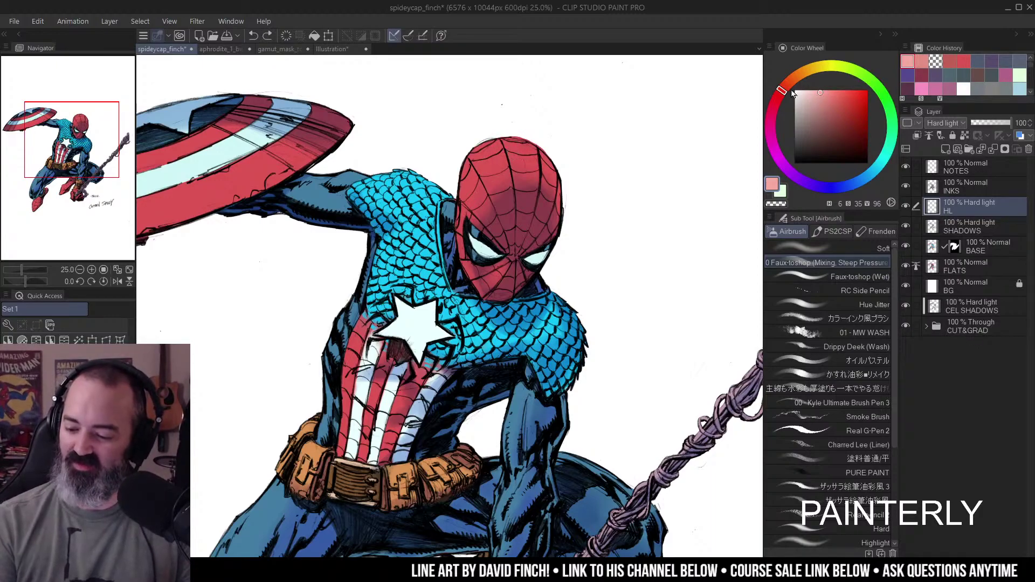
{"action": "mouse_move", "coordinate": [494, 153]}
{"action": "left_mouse_down"}
{"action": "mouse_move", "coordinate": [525, 141]}
{"action": "mouse_move", "coordinate": [474, 191]}
{"action": "mouse_move", "coordinate": [502, 153]}
{"action": "mouse_move", "coordinate": [528, 162]}
{"action": "mouse_move", "coordinate": [487, 161]}
{"action": "mouse_move", "coordinate": [479, 191]}
{"action": "mouse_move", "coordinate": [517, 161]}
{"action": "left_mouse_up"}
{"action": "key", "text": "/"}
{"action": "left_click", "coordinate": [923, 60]}
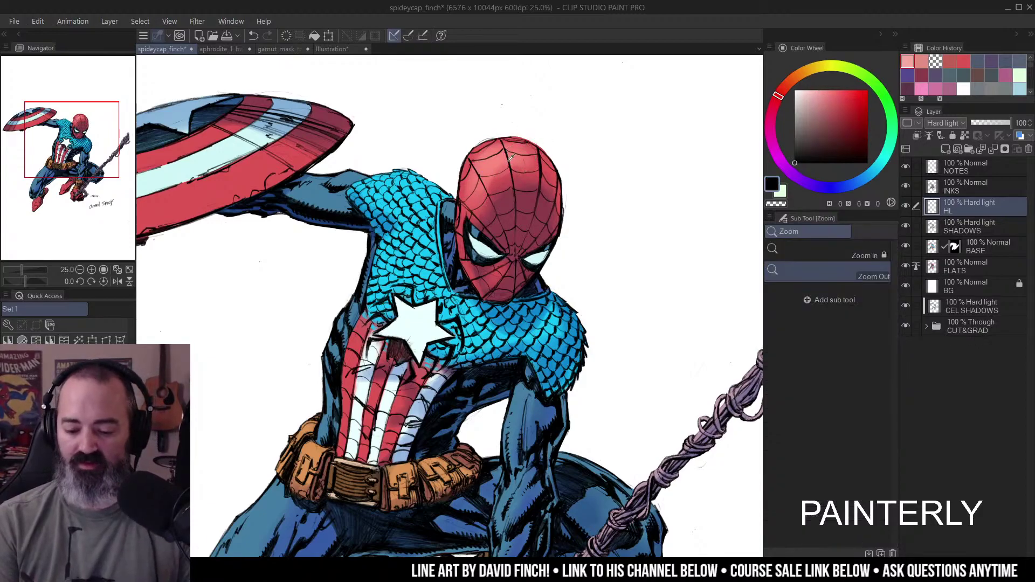
{"action": "left_click", "coordinate": [922, 61]}
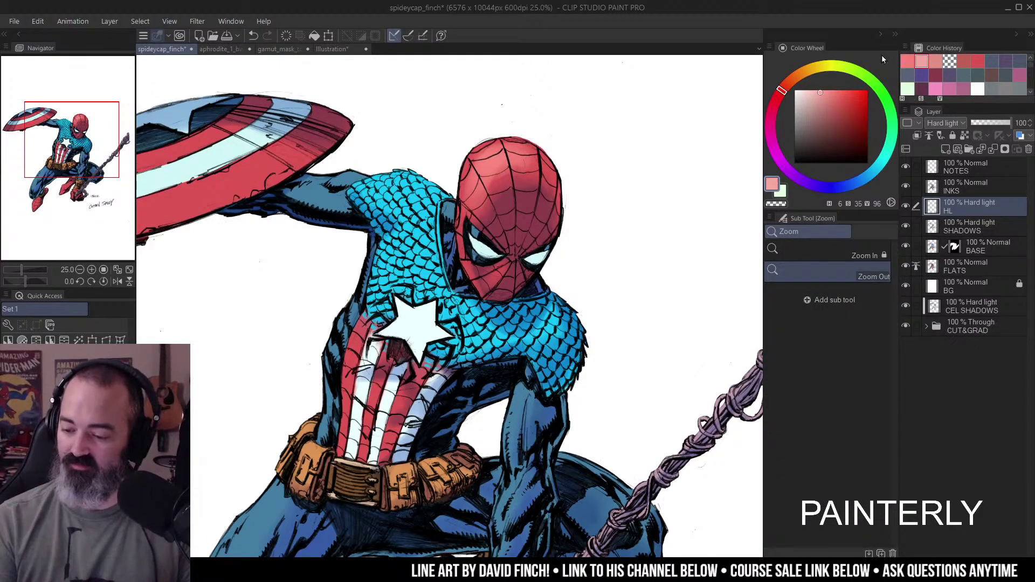
{"action": "left_click", "coordinate": [497, 165]}
{"action": "left_click_drag", "start_coordinate": [501, 163], "coordinate": [504, 169]}
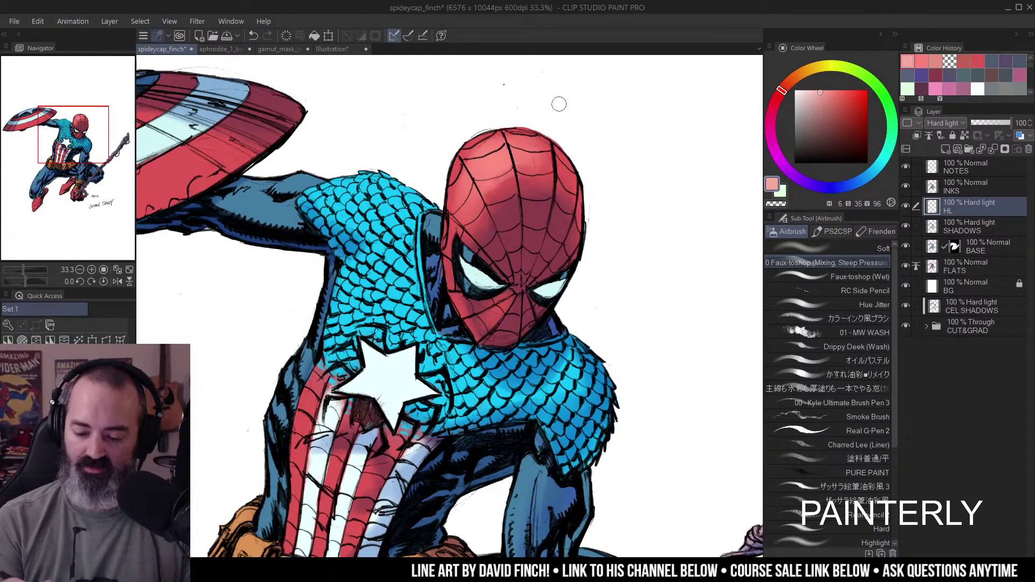
{"action": "left_click_drag", "start_coordinate": [559, 105], "coordinate": [574, 66]}
{"action": "mouse_move", "coordinate": [469, 242]}
{"action": "left_mouse_down"}
{"action": "mouse_move", "coordinate": [477, 265]}
{"action": "mouse_move", "coordinate": [521, 257]}
{"action": "left_mouse_up"}
{"action": "left_click_drag", "start_coordinate": [590, 183], "coordinate": [621, 181]}
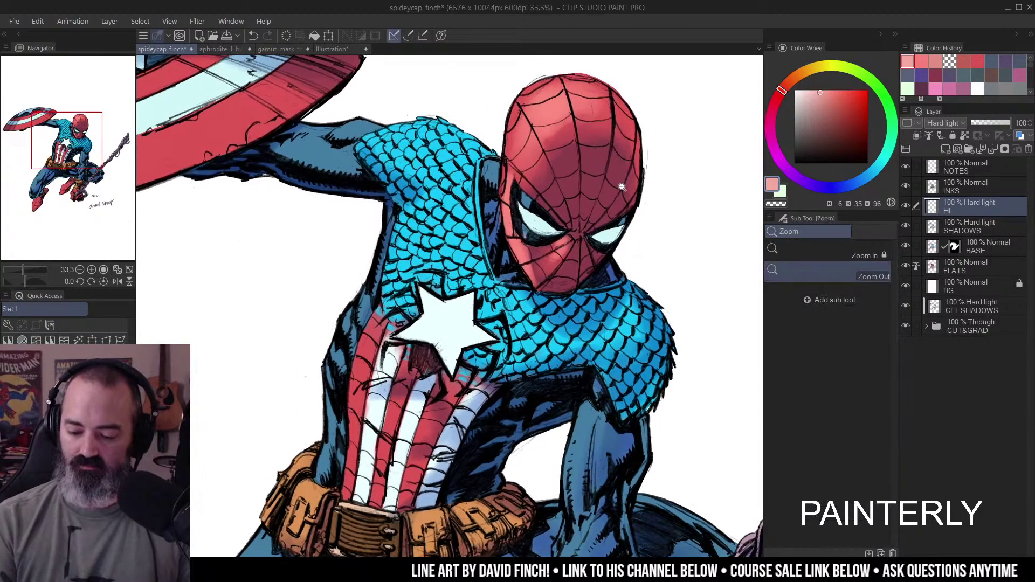
- Airbrush the same pink highlights onto the red gloved fist and the red boots
{"action": "scroll", "coordinate": [629, 178], "scroll_direction": "down", "scroll_amount": 1}
{"action": "left_click_drag", "start_coordinate": [640, 143], "coordinate": [628, 217]}
{"action": "mouse_move", "coordinate": [475, 553]}
{"action": "left_mouse_down"}
{"action": "mouse_move", "coordinate": [469, 291]}
{"action": "mouse_move", "coordinate": [491, 273]}
{"action": "mouse_move", "coordinate": [434, 305]}
{"action": "mouse_move", "coordinate": [485, 280]}
{"action": "left_mouse_up"}
{"action": "mouse_move", "coordinate": [526, 333]}
{"action": "left_mouse_down"}
{"action": "mouse_move", "coordinate": [532, 293]}
{"action": "mouse_move", "coordinate": [523, 284]}
{"action": "mouse_move", "coordinate": [503, 304]}
{"action": "mouse_move", "coordinate": [504, 332]}
{"action": "left_mouse_up"}
{"action": "mouse_move", "coordinate": [534, 286]}
{"action": "left_mouse_down"}
{"action": "mouse_move", "coordinate": [550, 323]}
{"action": "mouse_move", "coordinate": [545, 306]}
{"action": "left_mouse_up"}
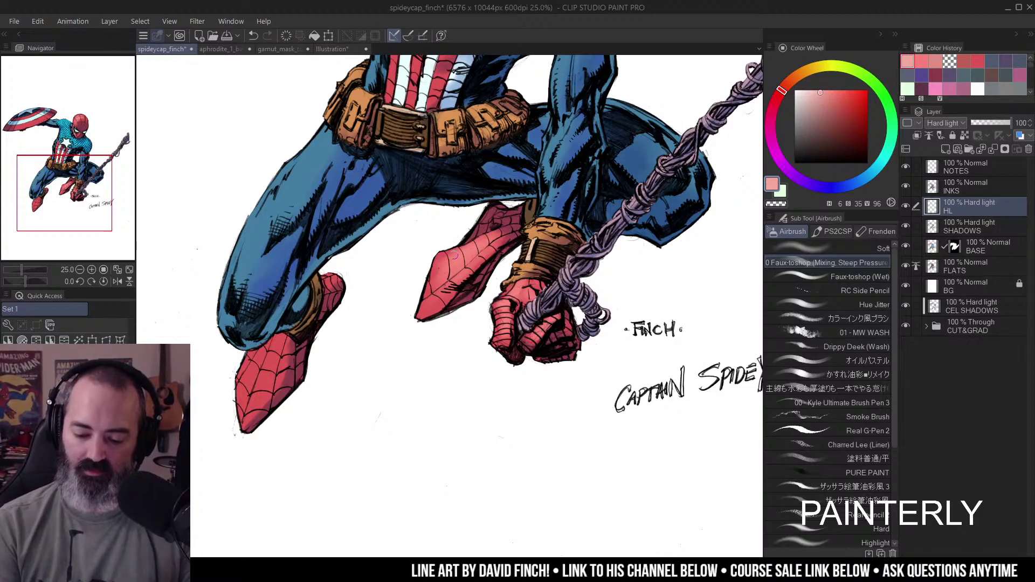
{"action": "left_click_drag", "start_coordinate": [532, 206], "coordinate": [624, 182]}
{"action": "left_click_drag", "start_coordinate": [420, 255], "coordinate": [501, 182]}
{"action": "mouse_move", "coordinate": [452, 263]}
{"action": "left_mouse_down"}
{"action": "mouse_move", "coordinate": [418, 282]}
{"action": "mouse_move", "coordinate": [430, 283]}
{"action": "mouse_move", "coordinate": [428, 301]}
{"action": "mouse_move", "coordinate": [408, 318]}
{"action": "left_mouse_up"}
{"action": "scroll", "coordinate": [607, 178], "scroll_direction": "down", "scroll_amount": 3}
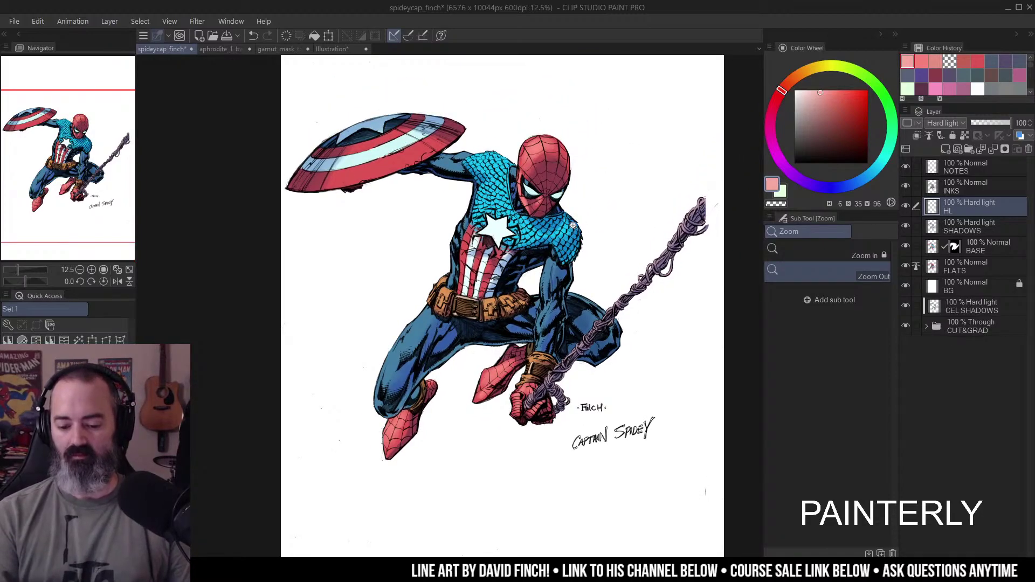
{"action": "scroll", "coordinate": [575, 224], "scroll_direction": "up", "scroll_amount": 2}
{"action": "key", "text": "w"}
{"action": "left_click", "coordinate": [556, 291]}
{"action": "scroll", "coordinate": [566, 281], "scroll_direction": "down", "scroll_amount": 2}
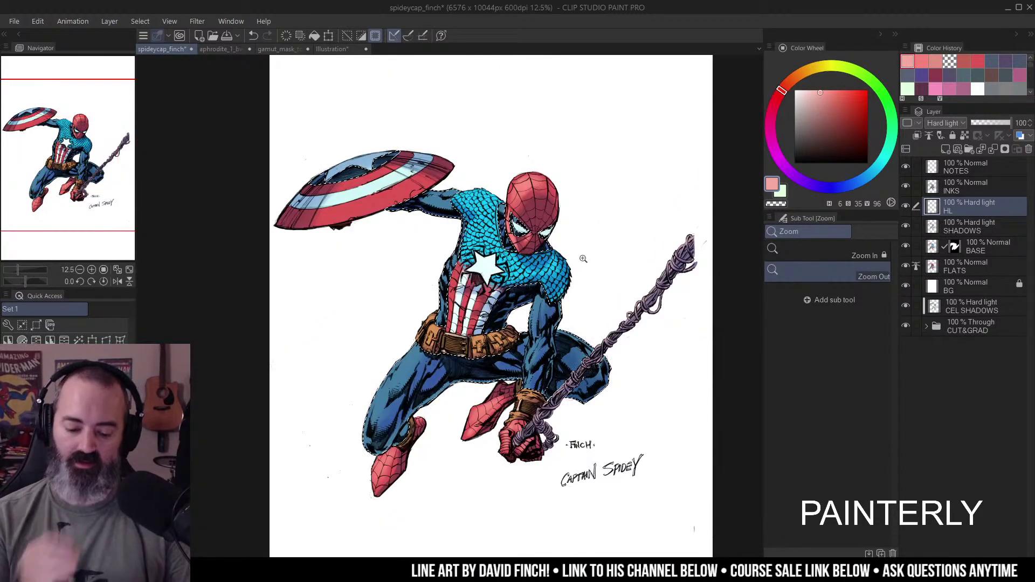
{"action": "scroll", "coordinate": [583, 259], "scroll_direction": "up", "scroll_amount": 3}
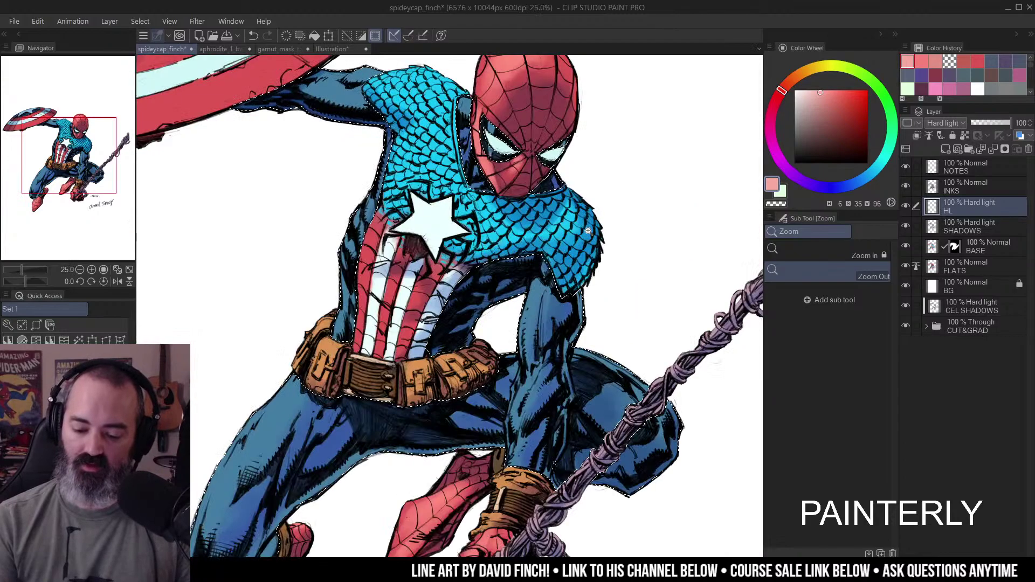
{"action": "scroll", "coordinate": [614, 247], "scroll_direction": "down", "scroll_amount": 2}
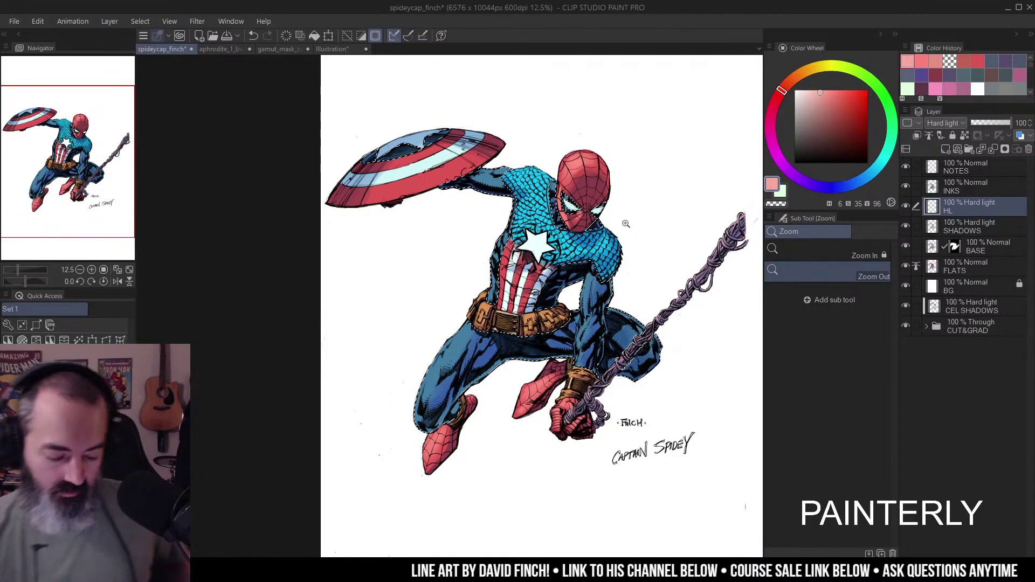
{"action": "left_click_drag", "start_coordinate": [605, 217], "coordinate": [576, 212]}
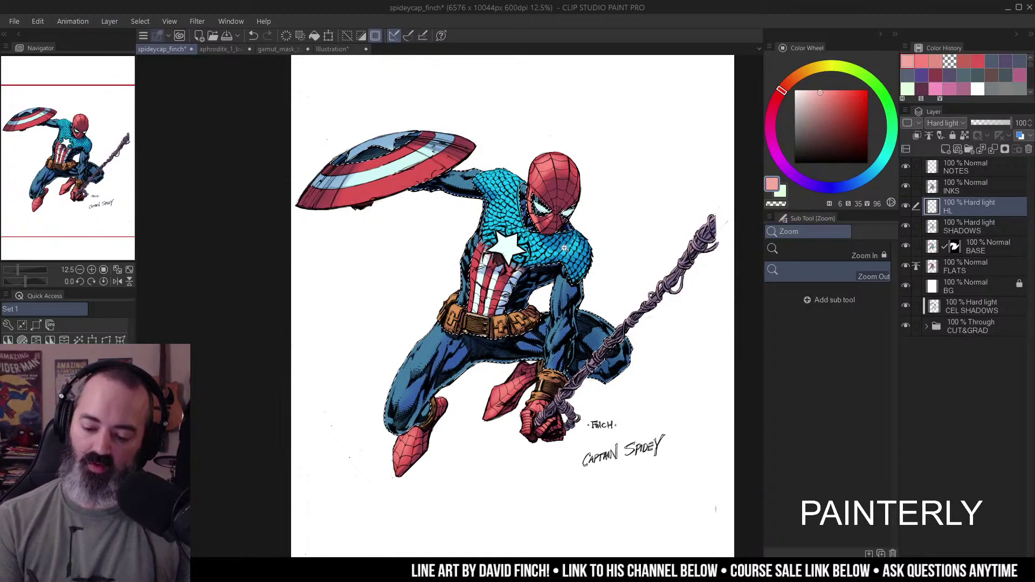
{"action": "left_click", "coordinate": [547, 168]}
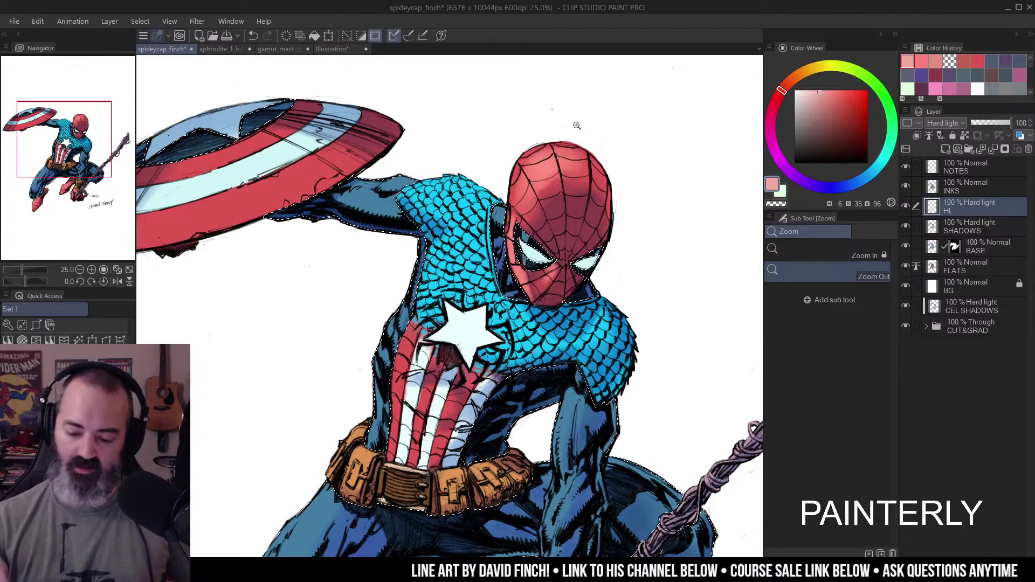
{"action": "scroll", "coordinate": [577, 125], "scroll_direction": "down", "scroll_amount": 3}
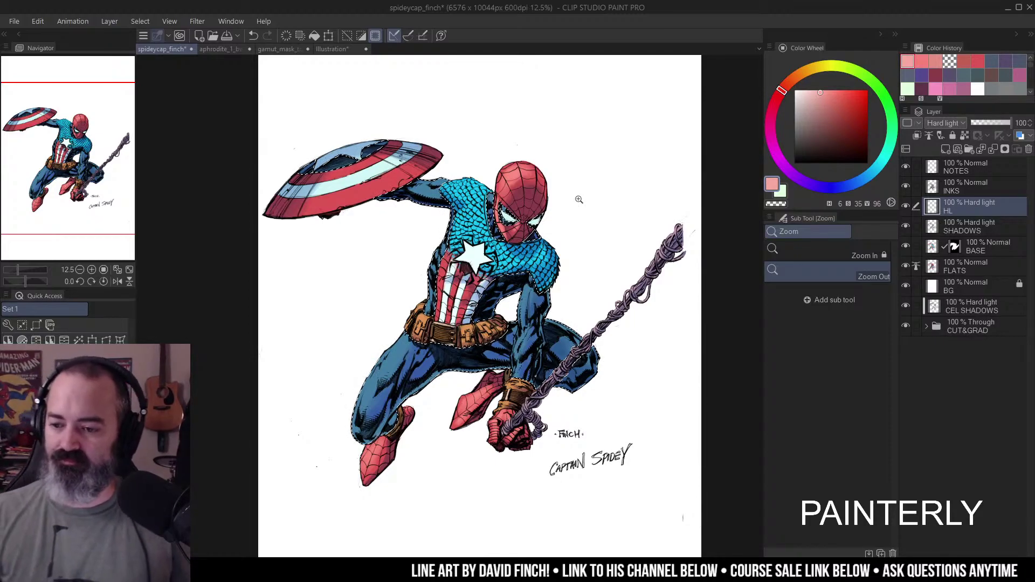
{"action": "key", "text": "m"}
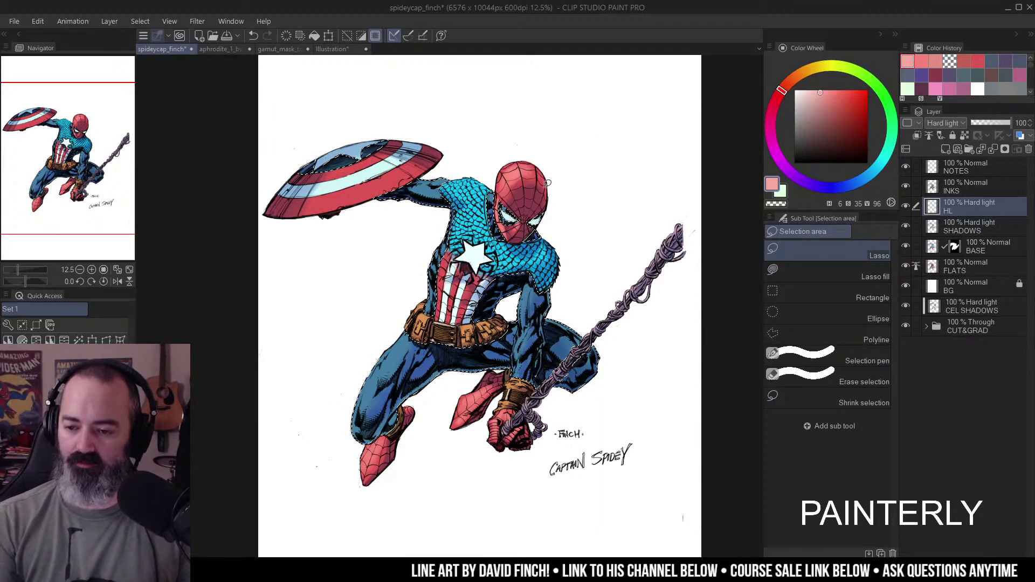
{"action": "key", "text": "ctrl+d"}
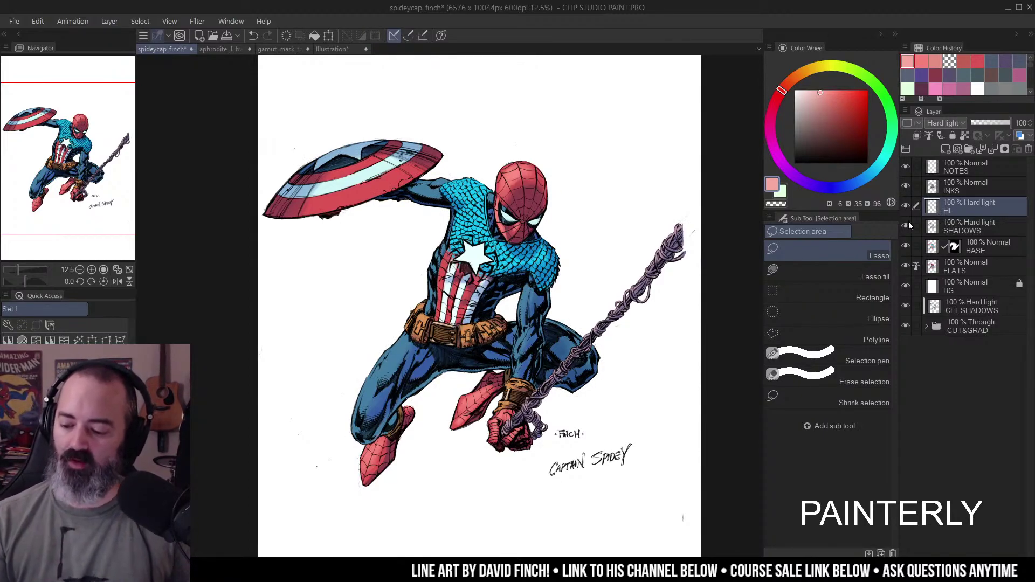
- Isolate the SHADOWS and HL layers in turn to check them, and rename the HL layer as LIGHT
{"action": "key", "text": "alt"}
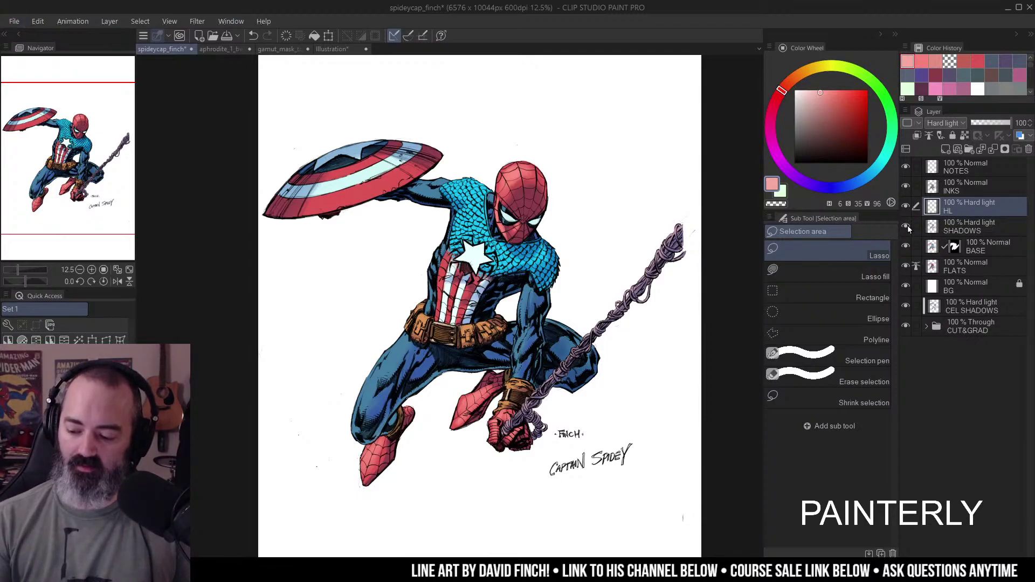
{"action": "left_click", "coordinate": [908, 226], "text": "alt"}
{"action": "left_click", "coordinate": [908, 227], "text": "alt"}
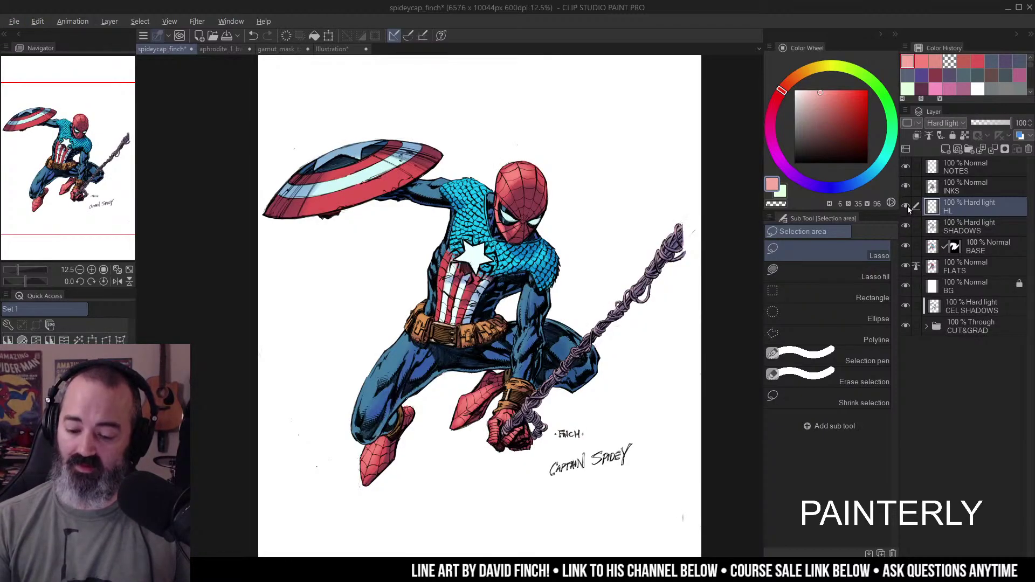
{"action": "left_click", "coordinate": [909, 205], "text": "alt"}
{"action": "left_click", "coordinate": [908, 206], "text": "alt"}
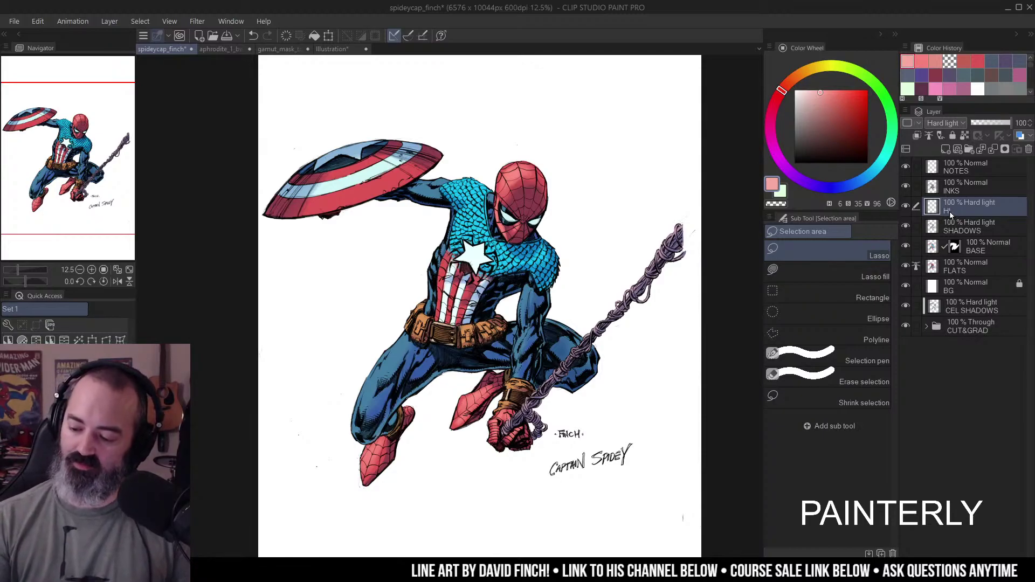
{"action": "key", "text": "Return"}
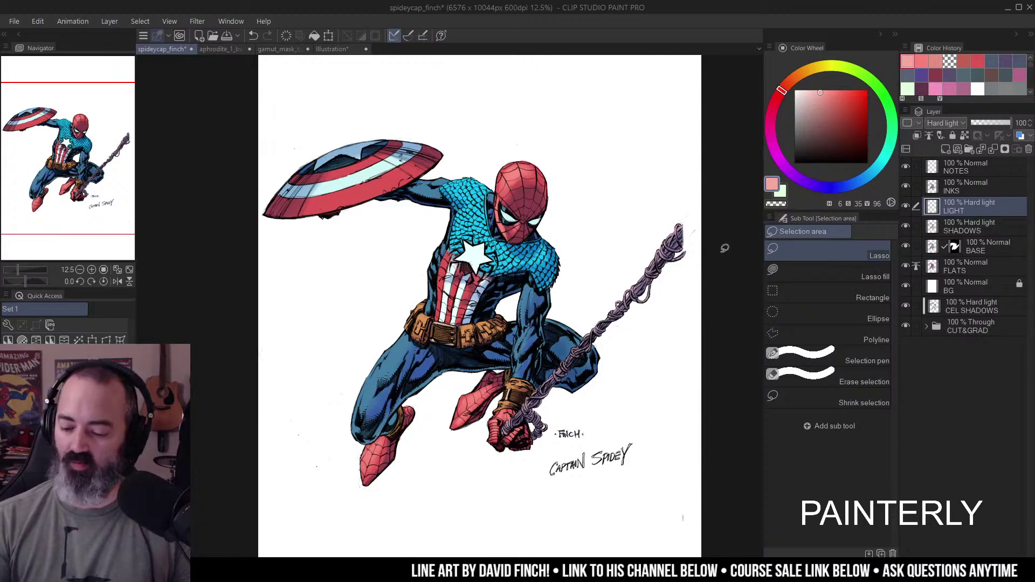
- Try a Hue/Saturation/Luminosity adjustment on the SHADOWS layer with hue -15, saturation 49 and luminosity -2, and cancel it
{"action": "left_click", "coordinate": [963, 226]}
{"action": "key", "text": "ctrl+u"}
{"action": "left_click_drag", "start_coordinate": [732, 238], "coordinate": [806, 238]}
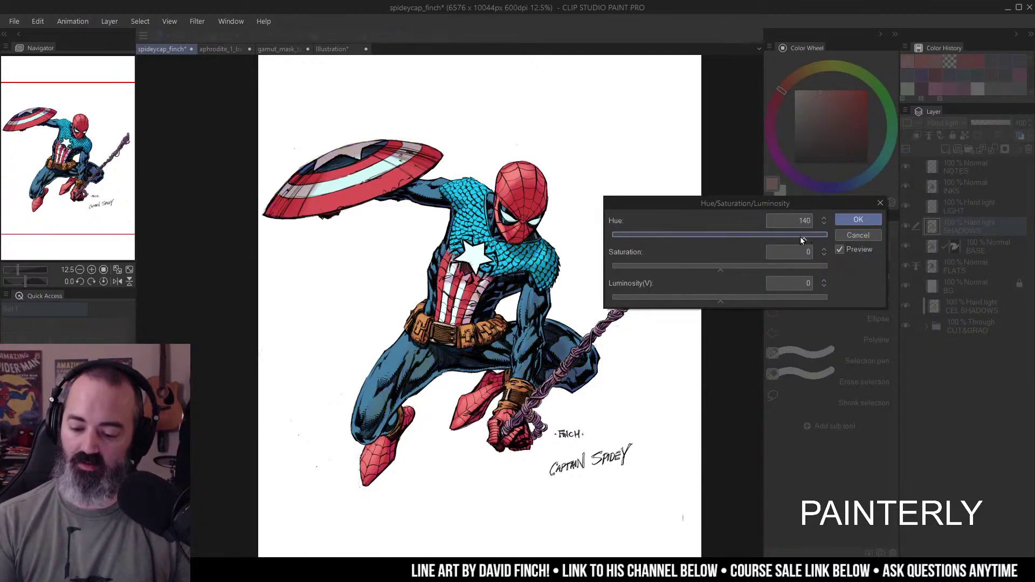
{"action": "left_click_drag", "start_coordinate": [682, 249], "coordinate": [647, 255]}
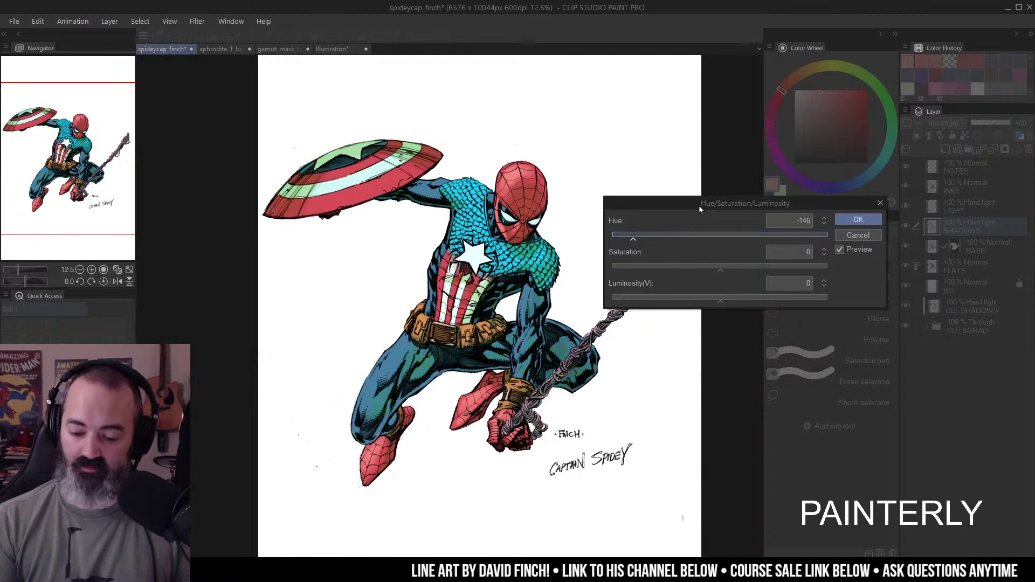
{"action": "left_click_drag", "start_coordinate": [736, 233], "coordinate": [772, 266]}
{"action": "left_click_drag", "start_coordinate": [725, 297], "coordinate": [683, 303]}
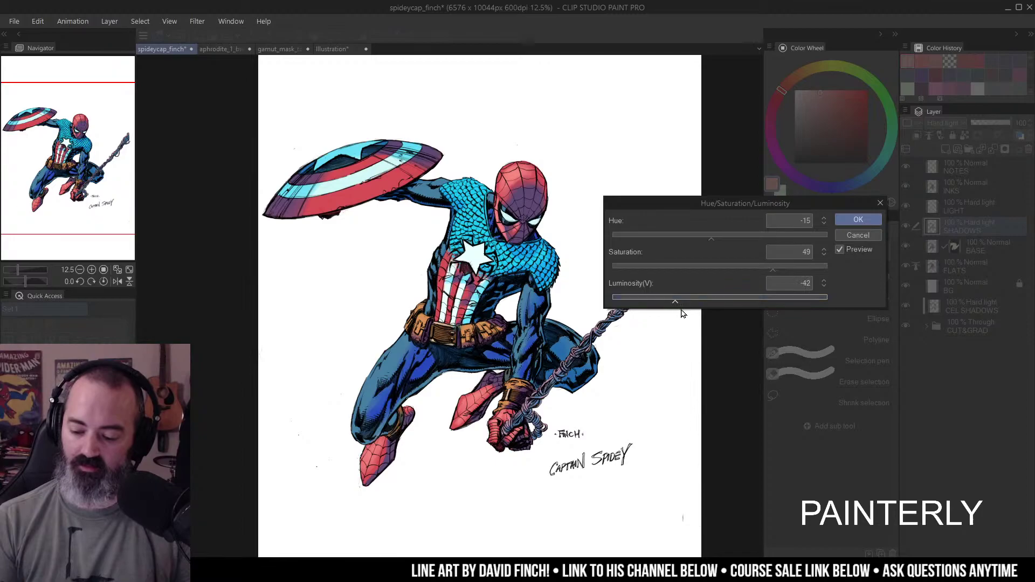
{"action": "left_click_drag", "start_coordinate": [778, 296], "coordinate": [671, 302]}
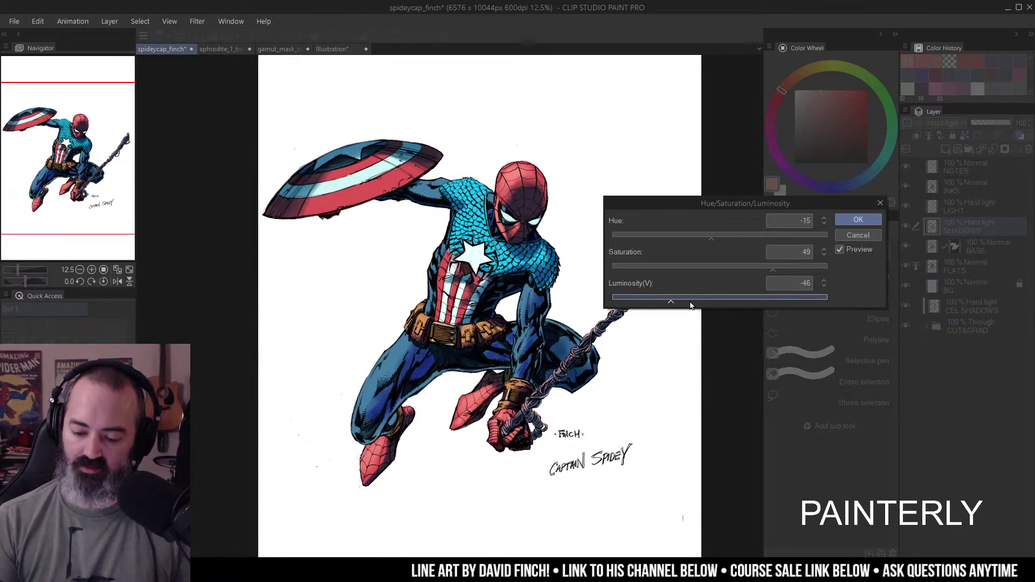
{"action": "left_click_drag", "start_coordinate": [699, 298], "coordinate": [721, 300]}
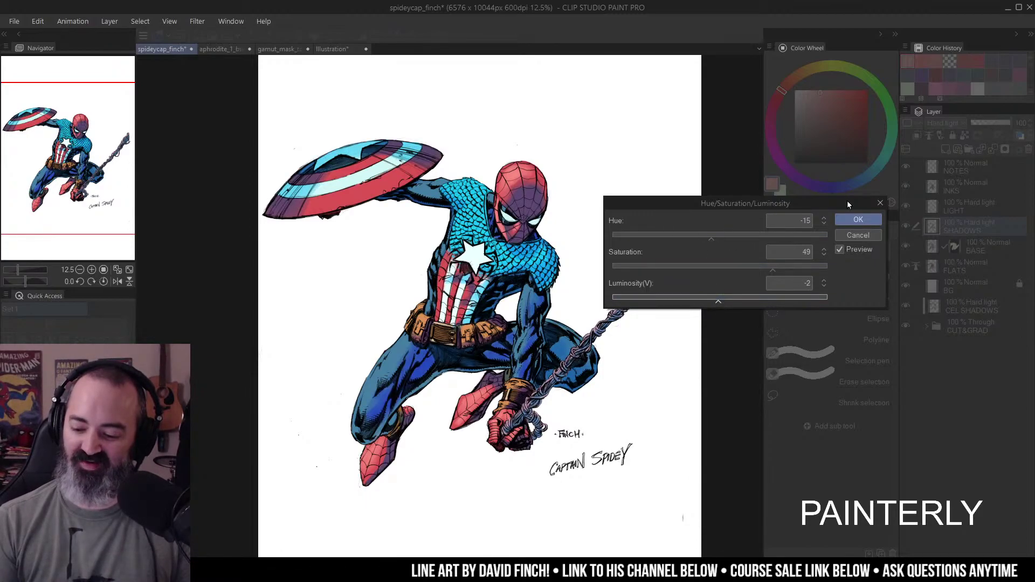
{"action": "left_click", "coordinate": [858, 235]}
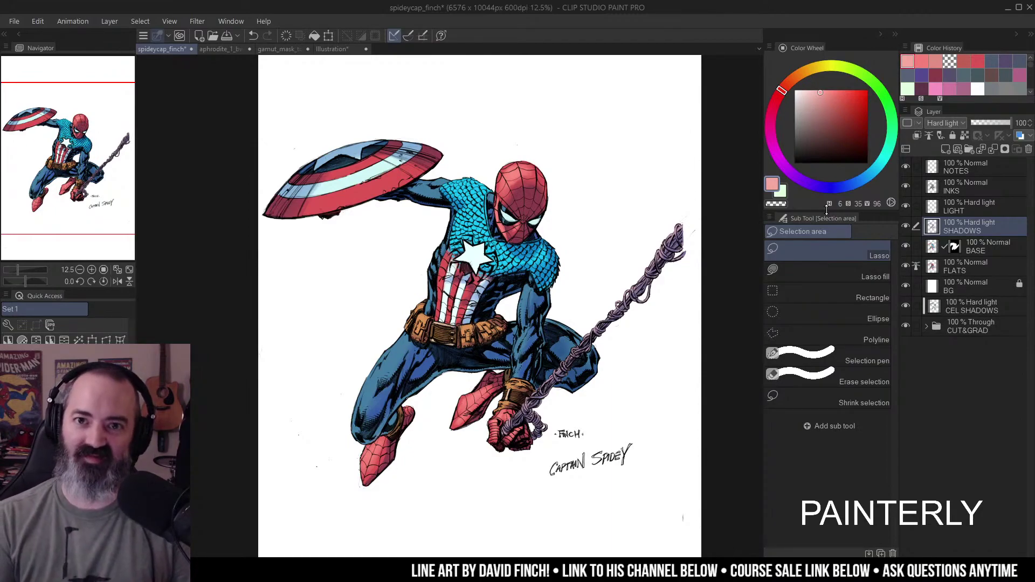
- Try a Hue/Saturation/Luminosity adjustment on the LIGHT layer with hue 152, and cancel it
{"action": "left_click", "coordinate": [941, 207]}
{"action": "key", "text": "ctrl+u"}
{"action": "left_click_drag", "start_coordinate": [764, 233], "coordinate": [778, 240]}
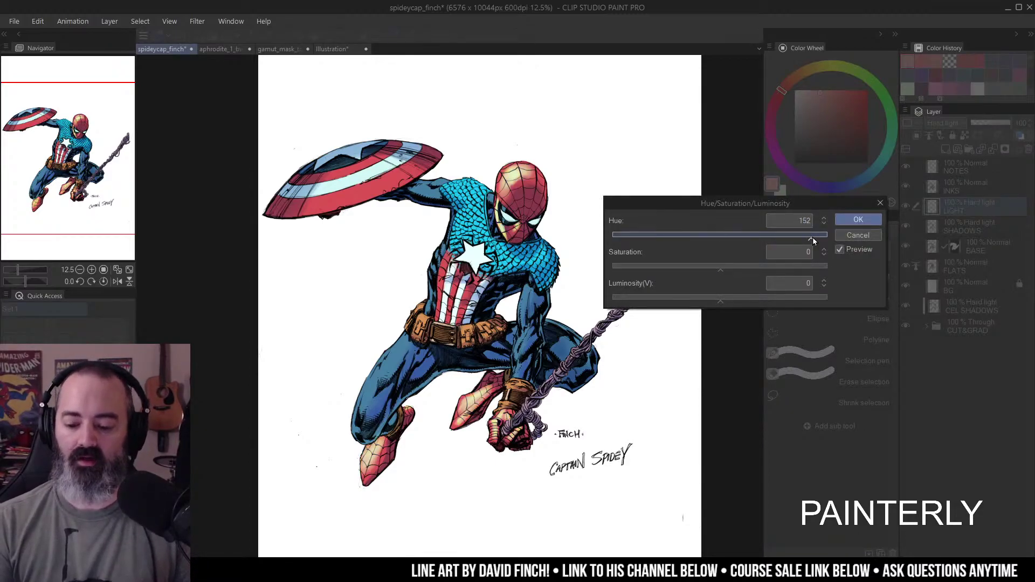
{"action": "left_click", "coordinate": [876, 235]}
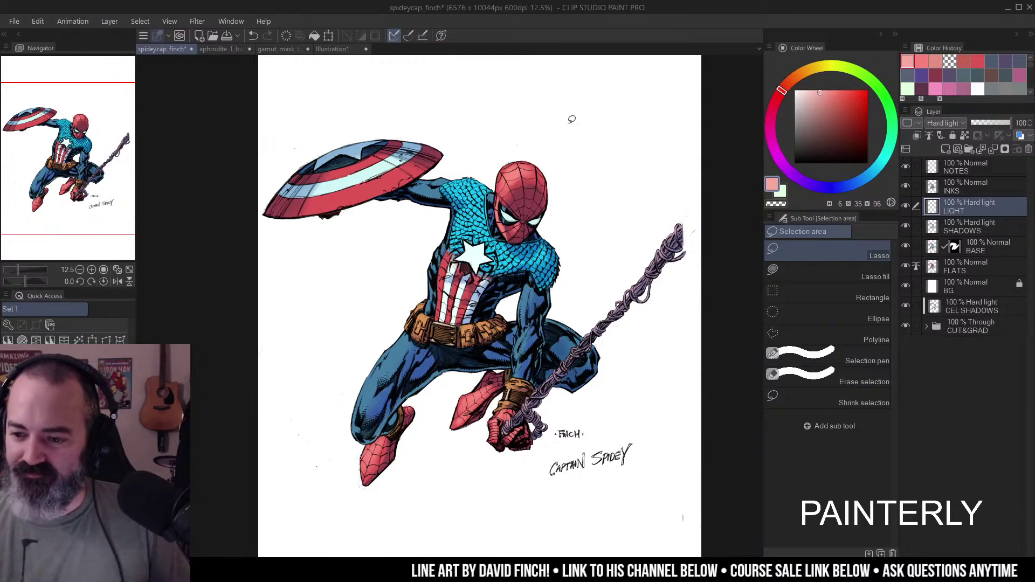
- Set the colour to hue 6, saturation 32, value 19 and airbrush a diagonal test stroke across the torso on the LIGHT layer
{"action": "scroll", "coordinate": [593, 207], "scroll_direction": "down", "scroll_amount": 1}
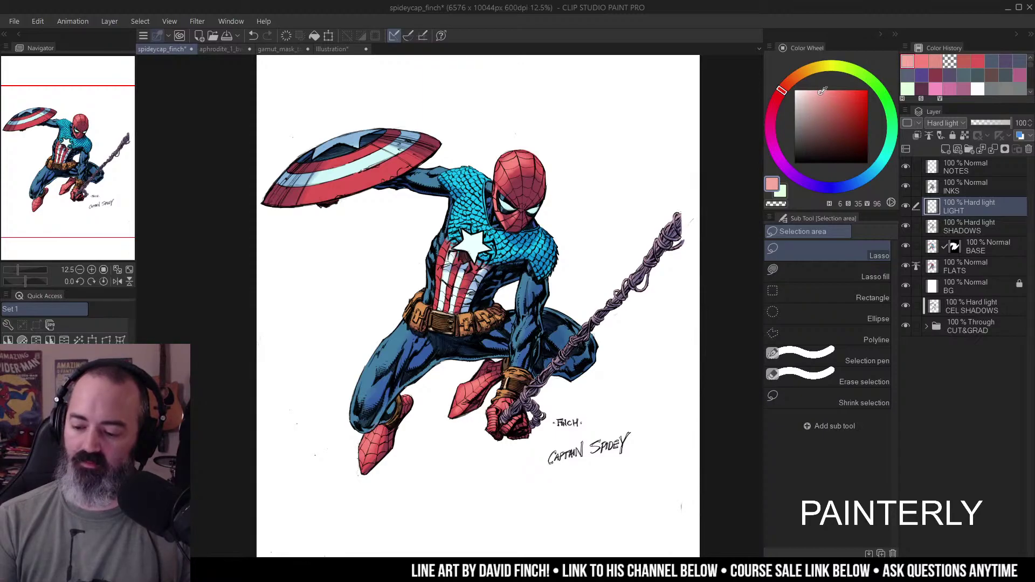
{"action": "left_click", "coordinate": [818, 95]}
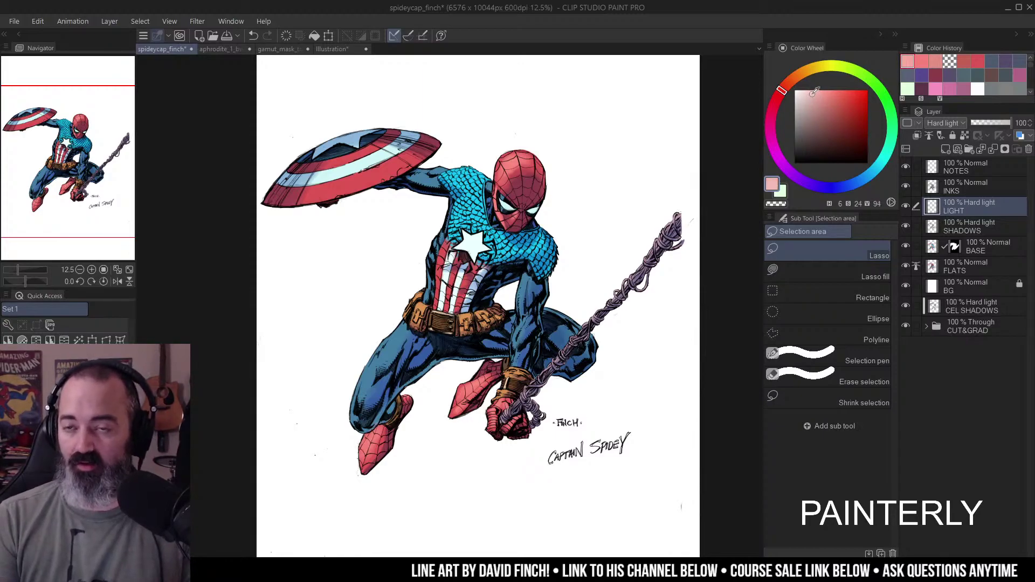
{"action": "left_click", "coordinate": [815, 95]}
{"action": "left_click", "coordinate": [812, 102]}
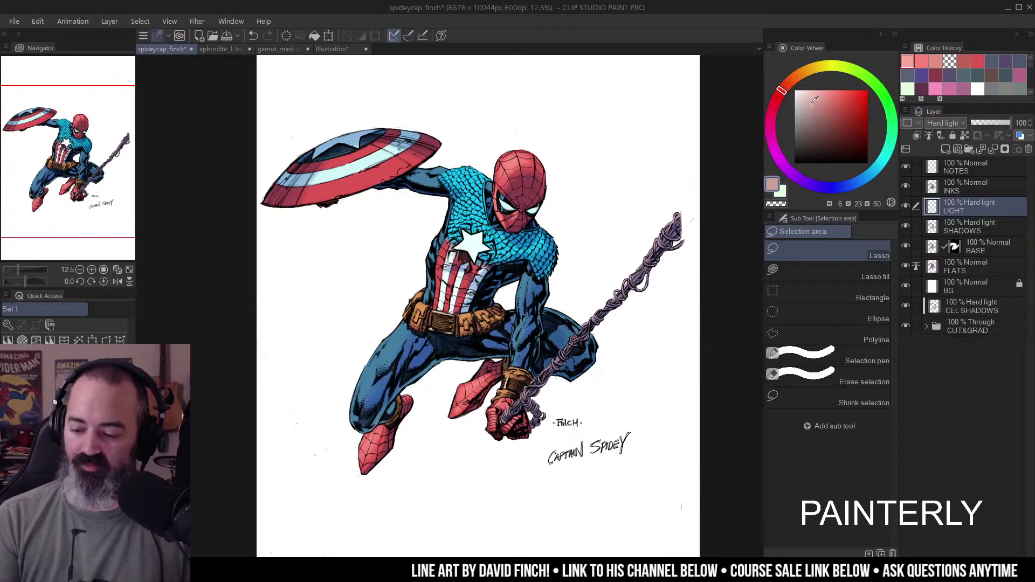
{"action": "mouse_move", "coordinate": [825, 124]}
{"action": "left_mouse_down"}
{"action": "mouse_move", "coordinate": [809, 127]}
{"action": "mouse_move", "coordinate": [860, 126]}
{"action": "mouse_move", "coordinate": [819, 152]}
{"action": "left_mouse_up"}
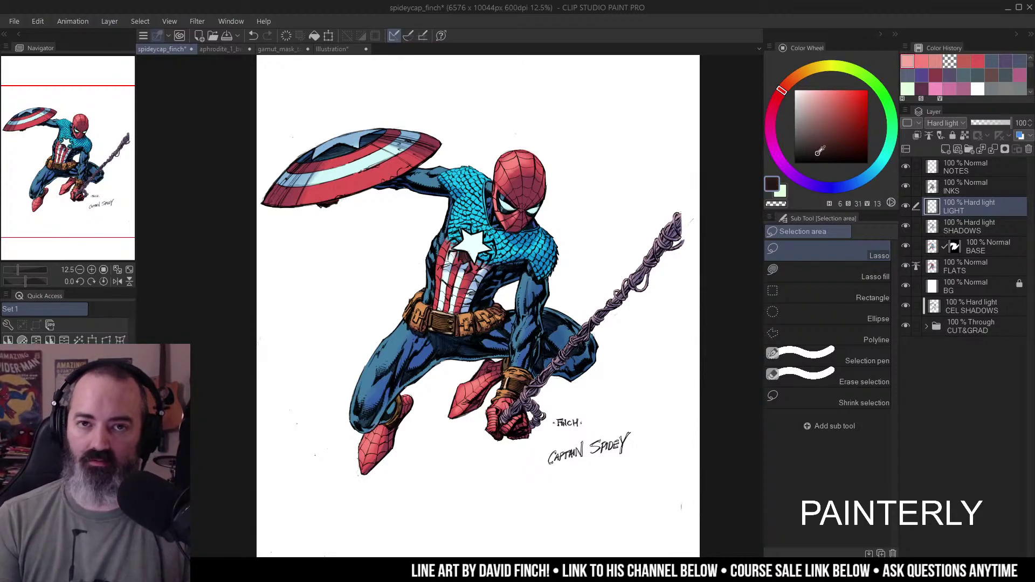
{"action": "left_click_drag", "start_coordinate": [819, 151], "coordinate": [818, 149]}
{"action": "key", "text": "b"}
{"action": "mouse_move", "coordinate": [574, 226]}
{"action": "left_mouse_down"}
{"action": "mouse_move", "coordinate": [385, 316]}
{"action": "mouse_move", "coordinate": [600, 213]}
{"action": "mouse_move", "coordinate": [393, 315]}
{"action": "left_mouse_up"}
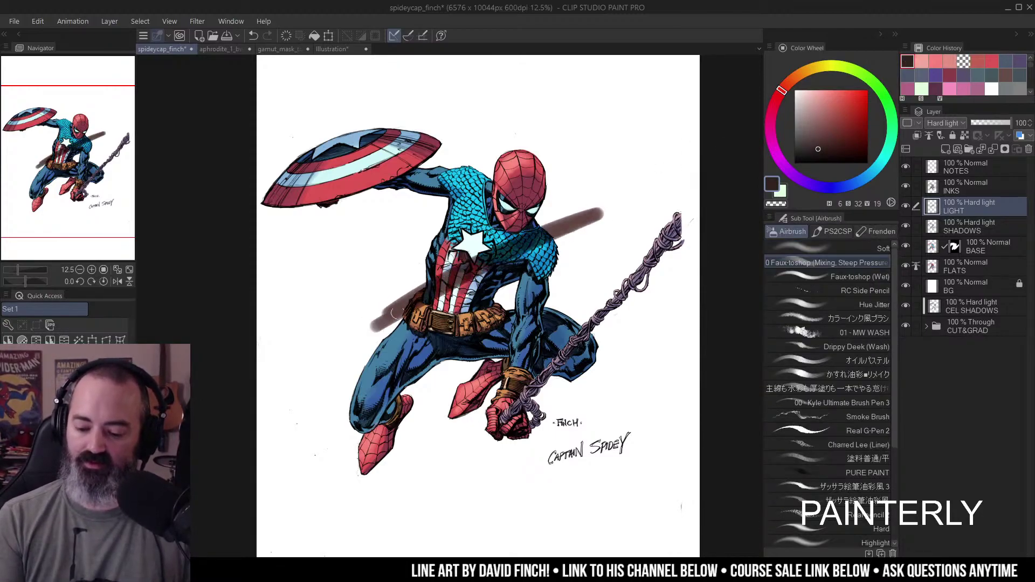
- Airbrush test strokes in muted pink (hue 6, saturation 28, value 81) over the torso and bright red (6, 70, 99) beside the mask
{"action": "left_click", "coordinate": [816, 104]}
{"action": "left_click_drag", "start_coordinate": [535, 240], "coordinate": [388, 312]}
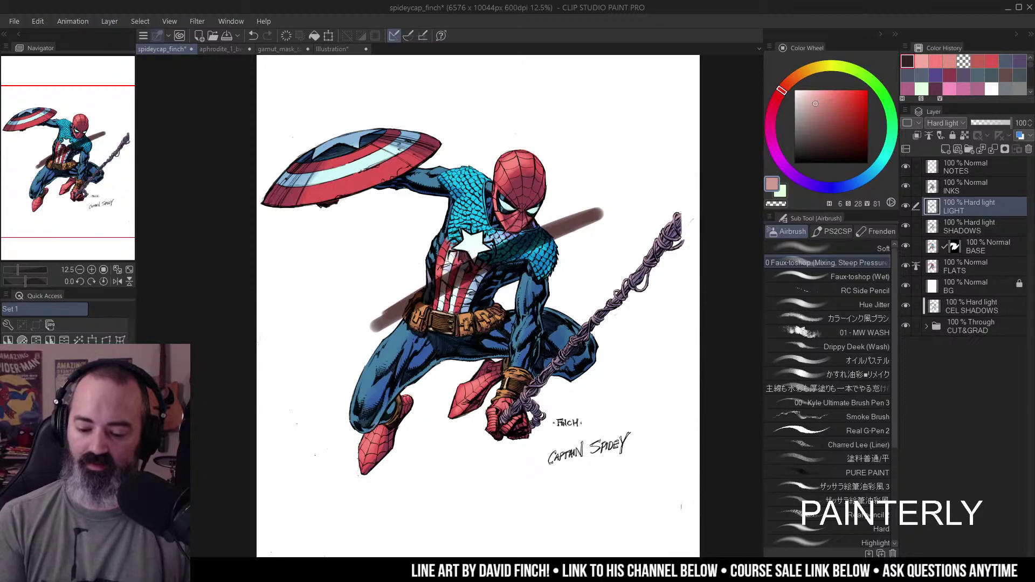
{"action": "left_click", "coordinate": [845, 91]}
{"action": "left_click_drag", "start_coordinate": [585, 178], "coordinate": [546, 196]}
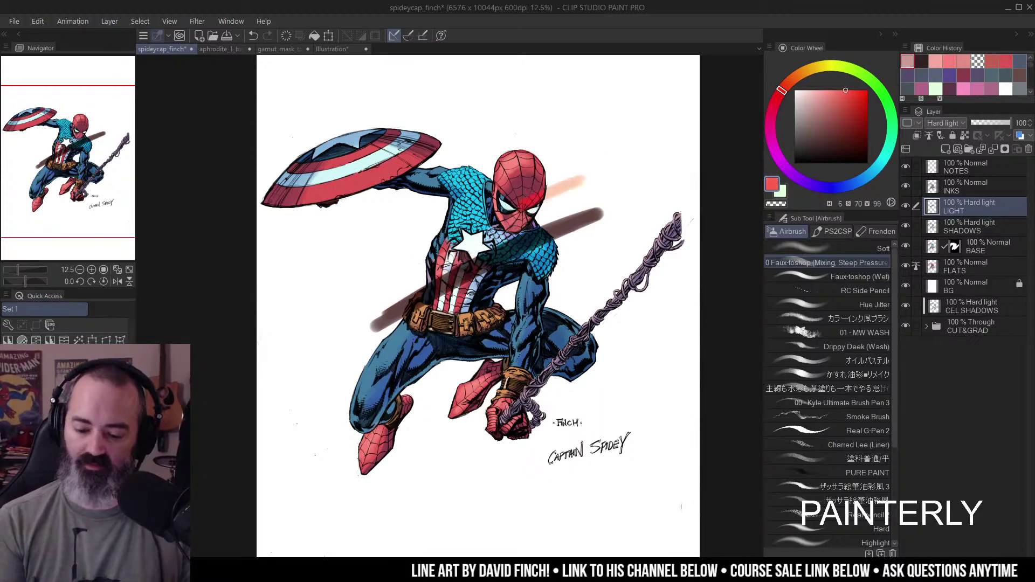
- Undo all the airbrushed test strokes on the LIGHT layer
{"action": "key", "text": "ctrl+z"}
{"action": "key", "text": "ctrl+z"}
{"action": "key", "text": "ctrl+y"}
{"action": "key", "text": "ctrl+z"}
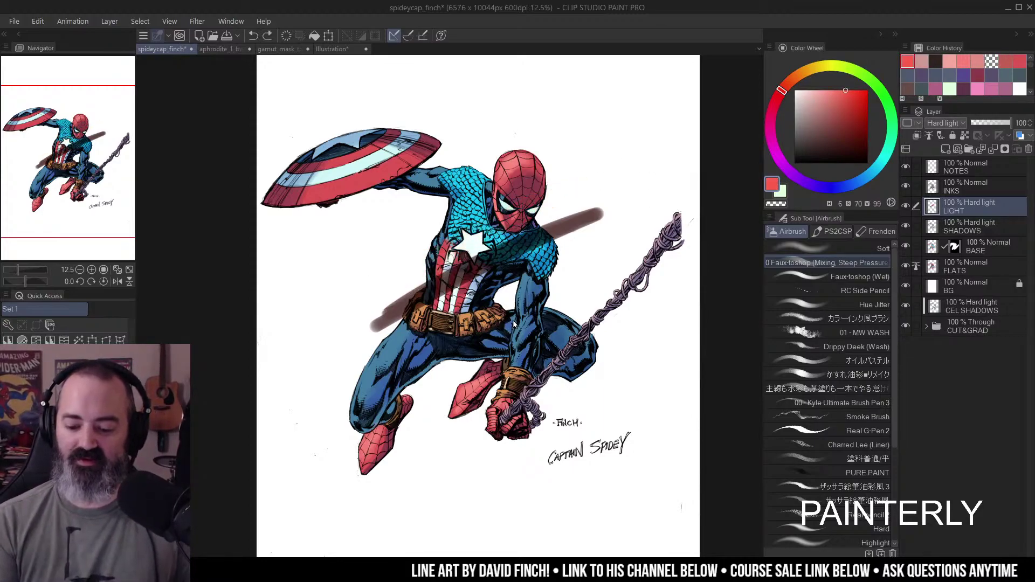
{"action": "key", "text": "ctrl+z"}
- Compare light and saturated reds, and set the airbrush colour to hue 6, saturation 97, value 88
{"action": "mouse_move", "coordinate": [814, 128]}
{"action": "left_mouse_down"}
{"action": "mouse_move", "coordinate": [820, 112]}
{"action": "mouse_move", "coordinate": [820, 142]}
{"action": "mouse_move", "coordinate": [822, 116]}
{"action": "mouse_move", "coordinate": [861, 97]}
{"action": "left_mouse_up"}
{"action": "left_click", "coordinate": [512, 200]}
{"action": "key", "text": "b"}
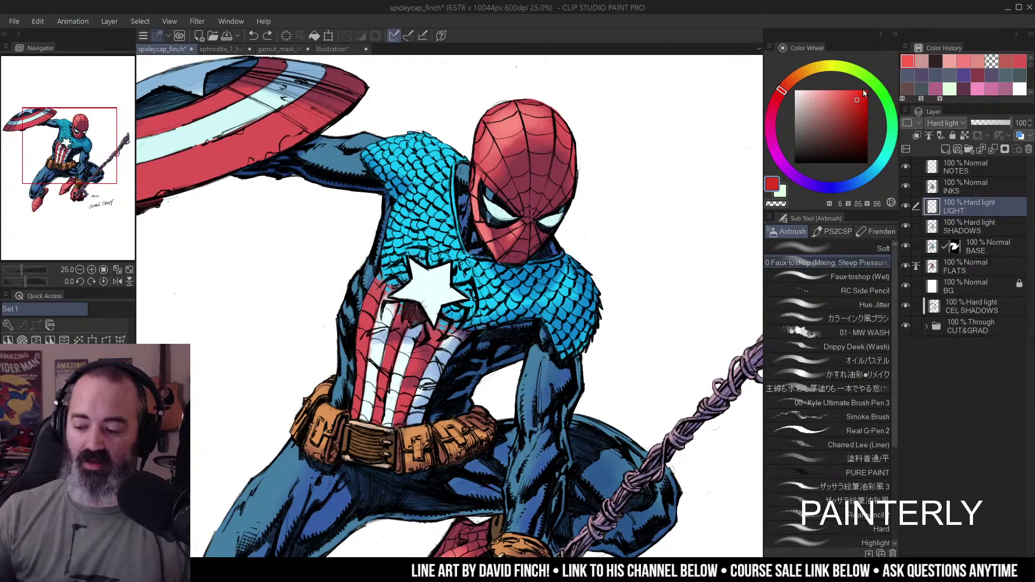
{"action": "left_click", "coordinate": [816, 98]}
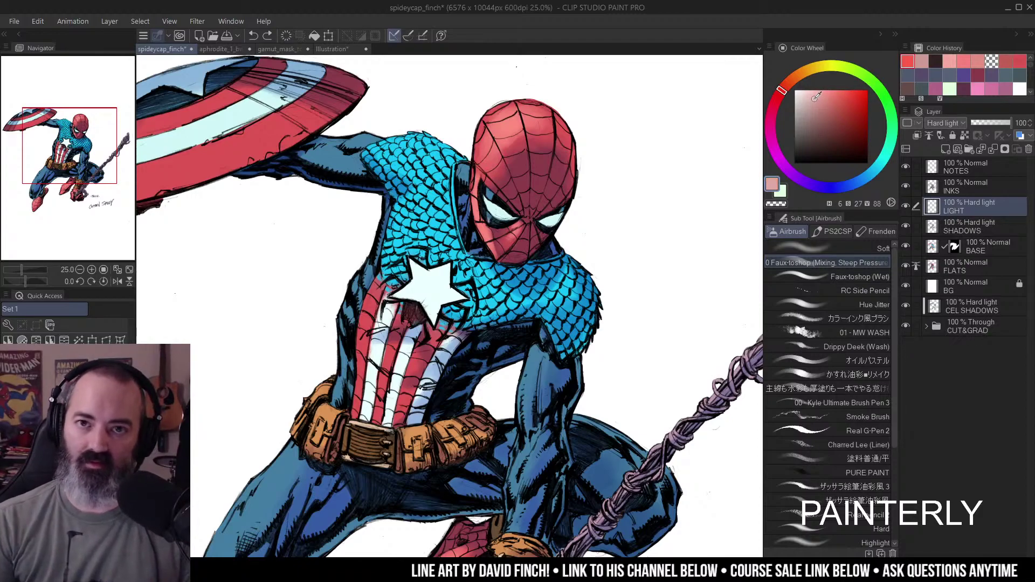
{"action": "left_click", "coordinate": [867, 95]}
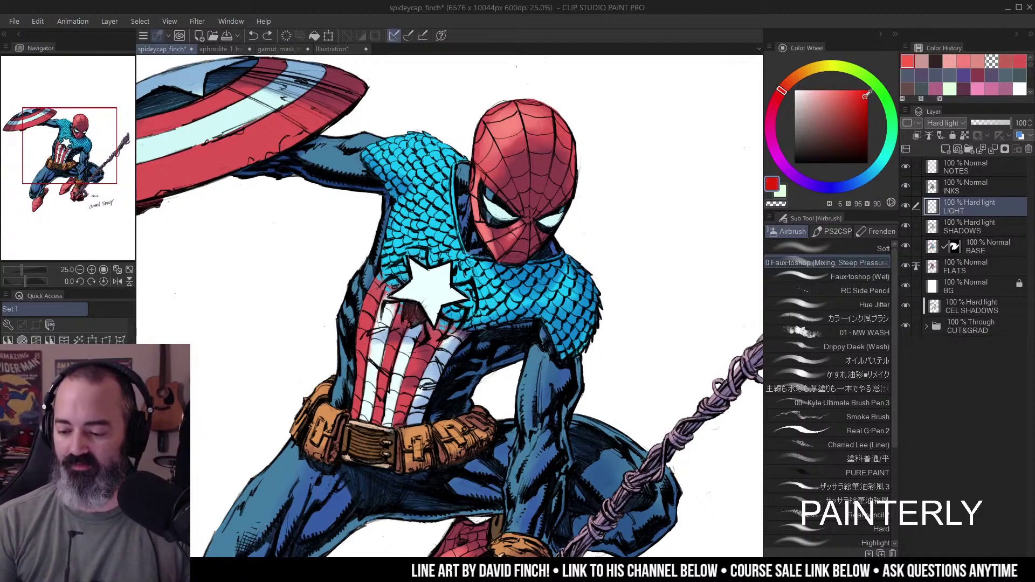
{"action": "left_click", "coordinate": [866, 98]}
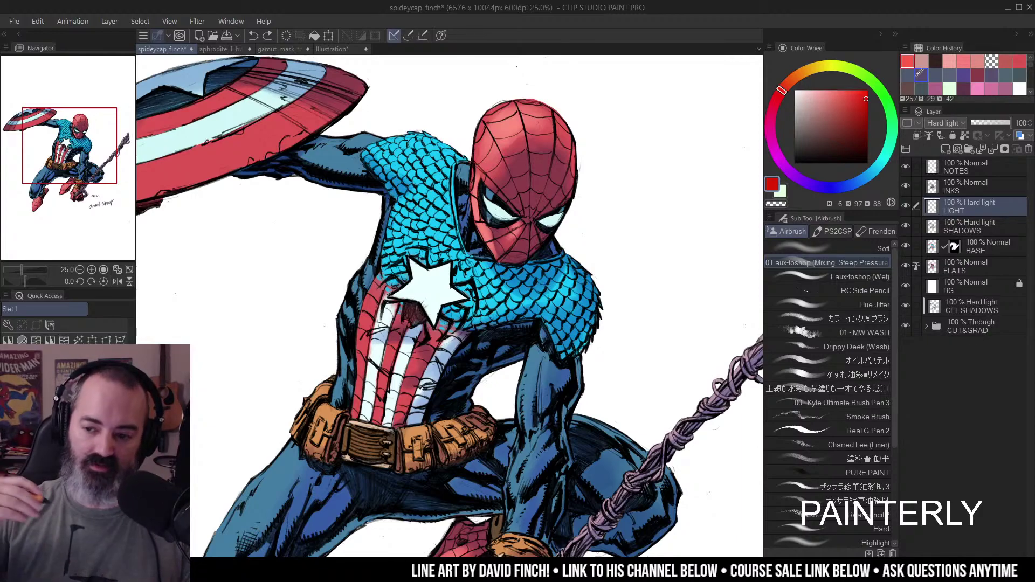
{"action": "key", "text": "m"}
{"action": "left_click_drag", "start_coordinate": [662, 168], "coordinate": [673, 120]}
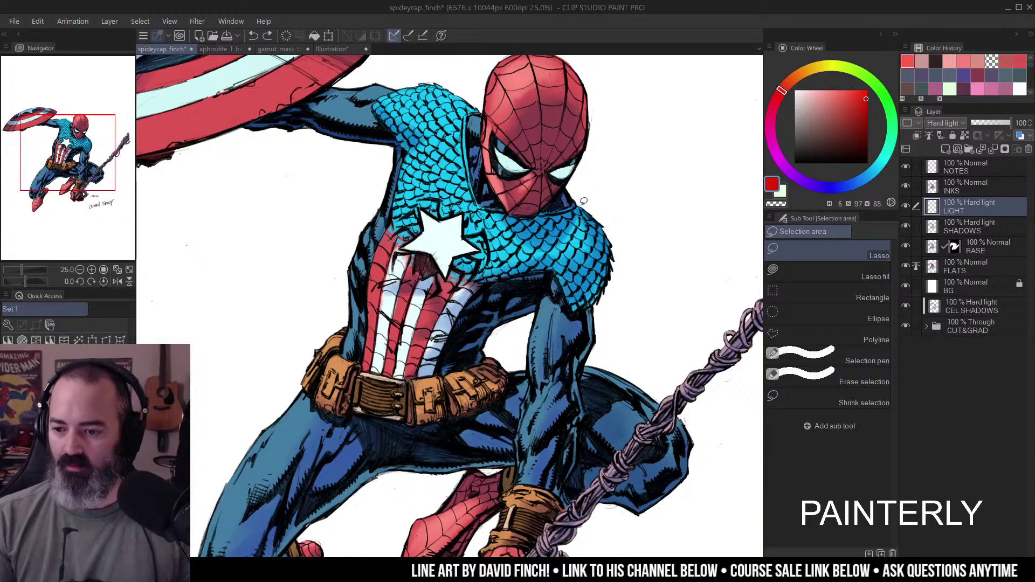
{"action": "left_click", "coordinate": [615, 189], "text": "ctrl+alt"}
{"action": "left_click_drag", "start_coordinate": [634, 201], "coordinate": [615, 199]}
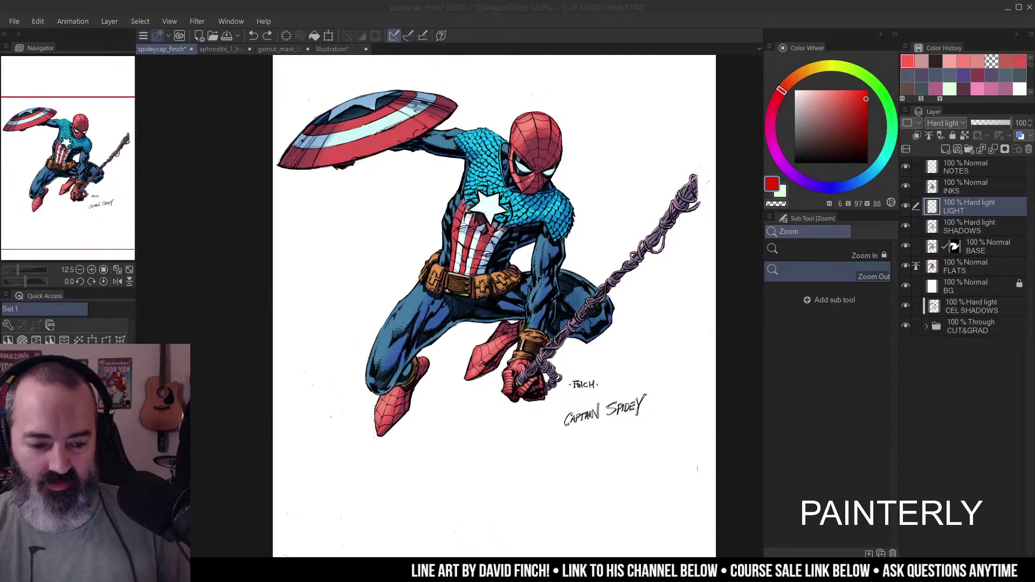
{"action": "key", "text": "super+e"}
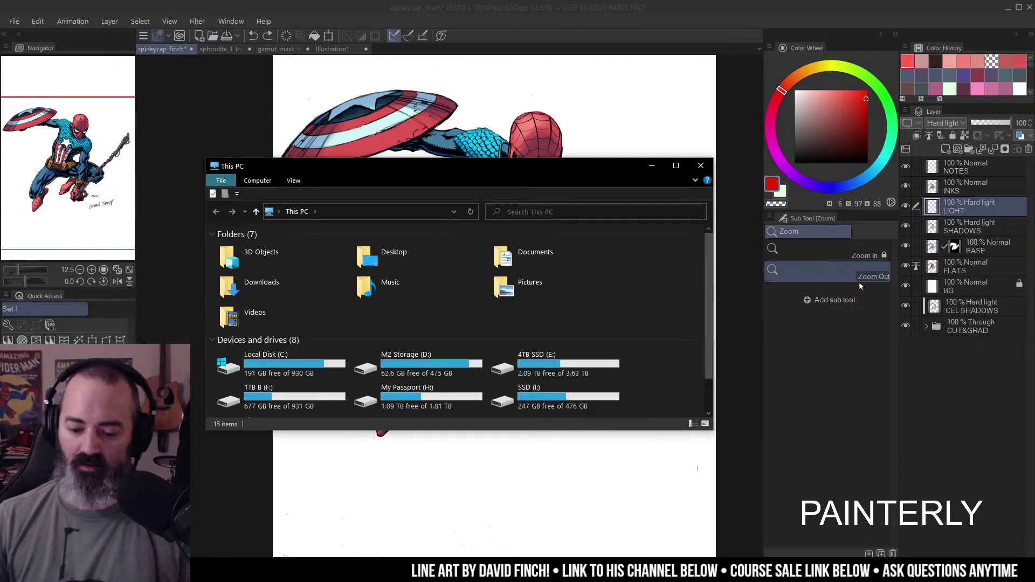
{"action": "left_click_drag", "start_coordinate": [546, 172], "coordinate": [1034, 178]}
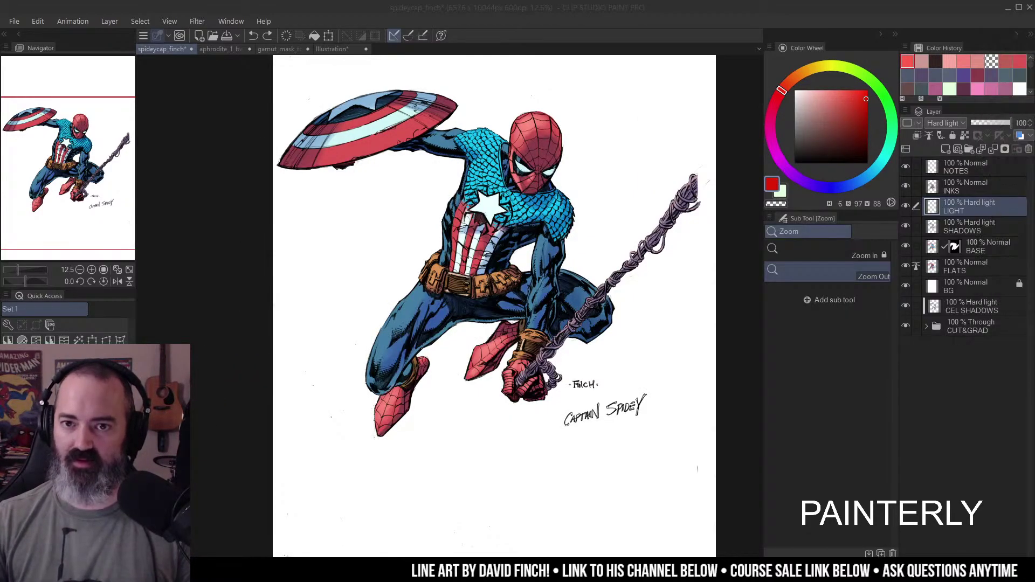
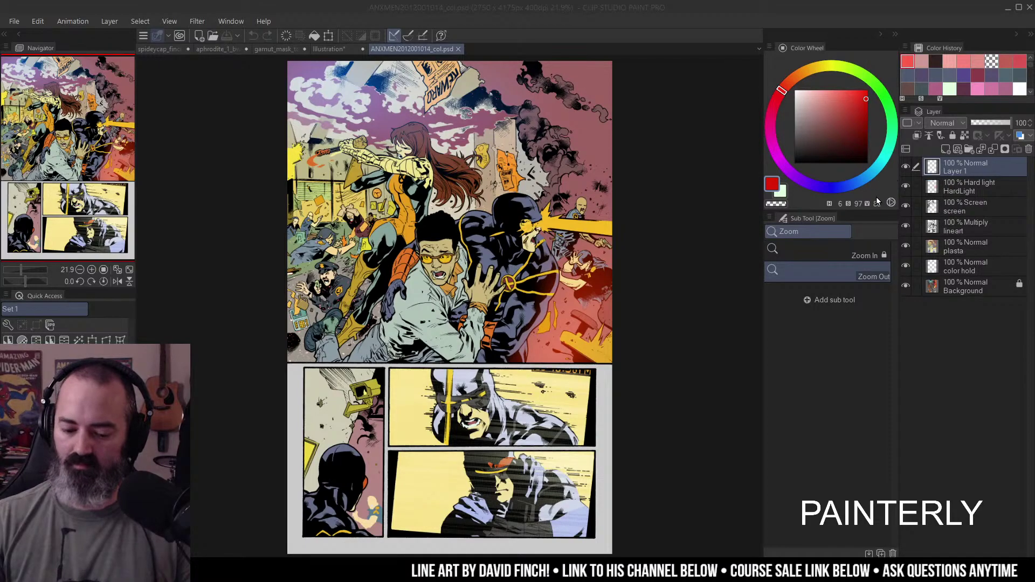
- Toggle the plasta layer's visibility to compare the flat colours with the rendered page, and leave it hidden
{"action": "left_click", "coordinate": [906, 247]}
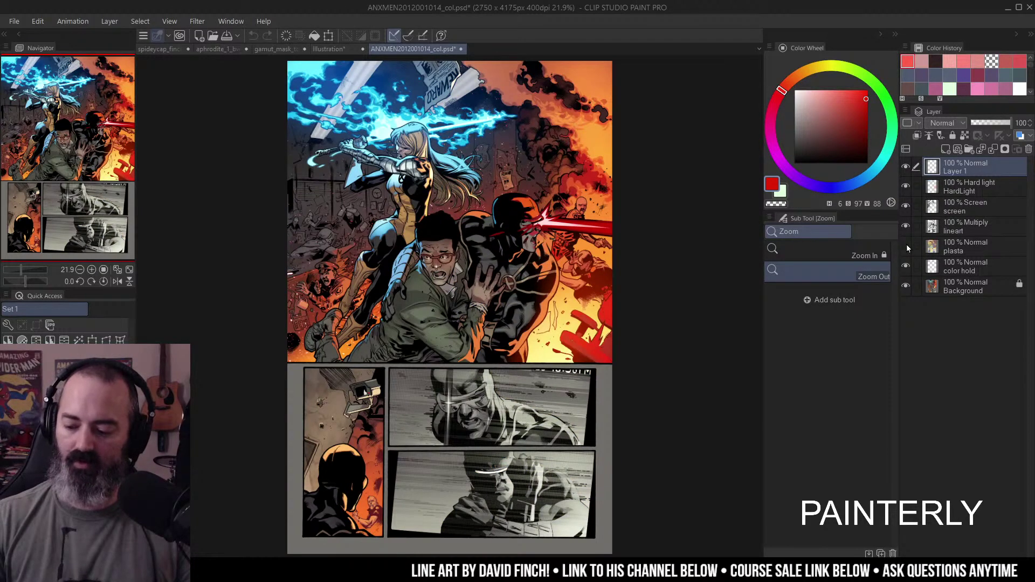
{"action": "left_click", "coordinate": [907, 246]}
{"action": "left_click", "coordinate": [594, 176]}
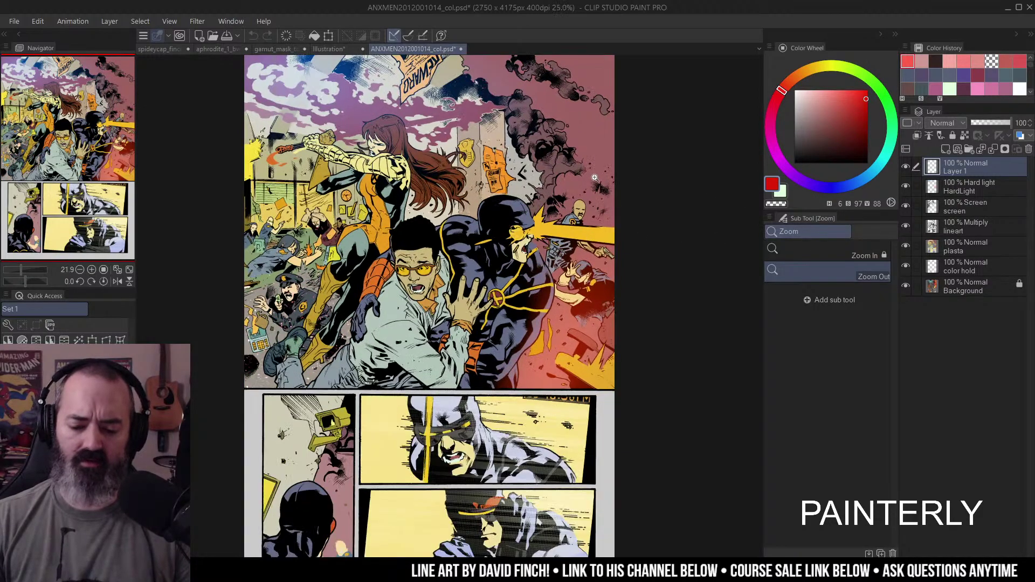
{"action": "left_click_drag", "start_coordinate": [559, 249], "coordinate": [654, 148]}
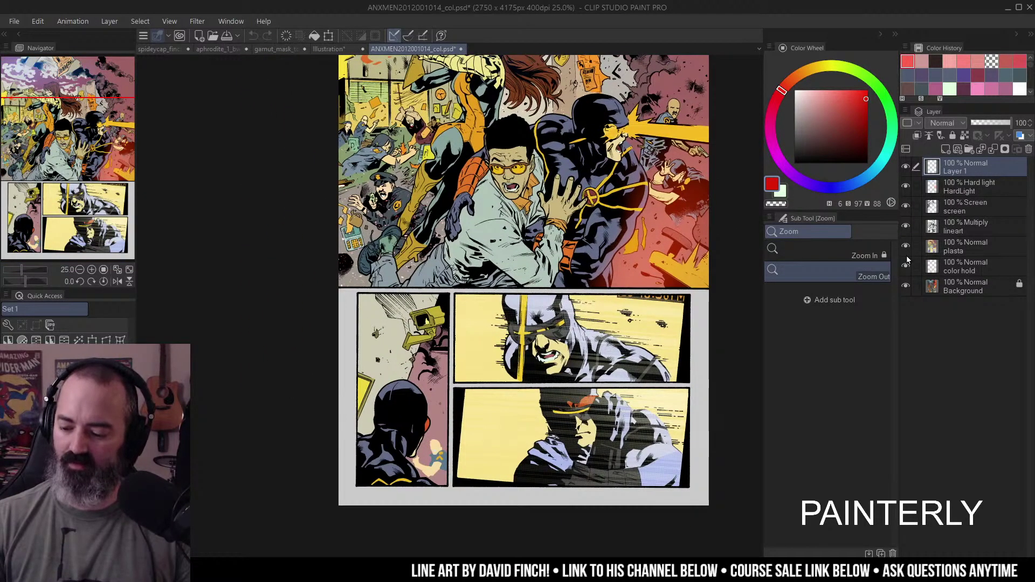
{"action": "left_click", "coordinate": [906, 246]}
{"action": "left_click_drag", "start_coordinate": [595, 163], "coordinate": [553, 259]}
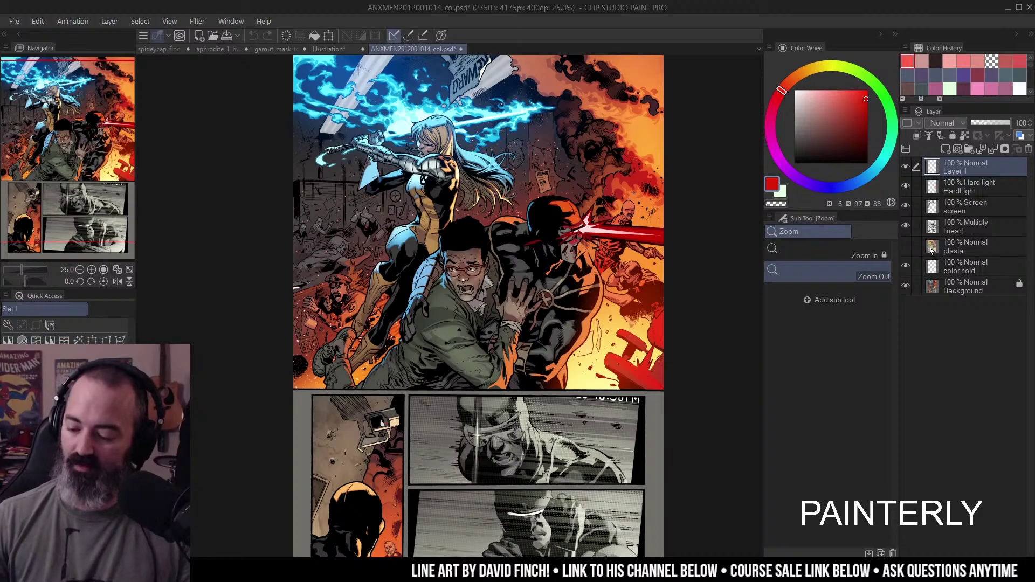
{"action": "left_click", "coordinate": [910, 247]}
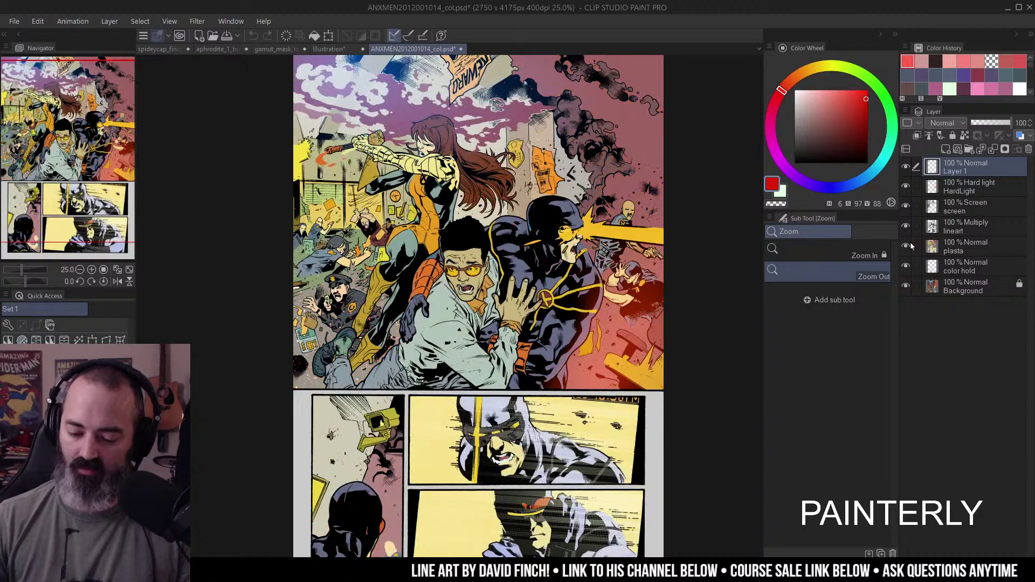
{"action": "left_click", "coordinate": [910, 246]}
- Examine what the lineart, Background, HardLight and Layer 1 layers contribute by toggling or isolating each one in turn
{"action": "left_click", "coordinate": [907, 225]}
{"action": "left_click", "coordinate": [907, 225]}
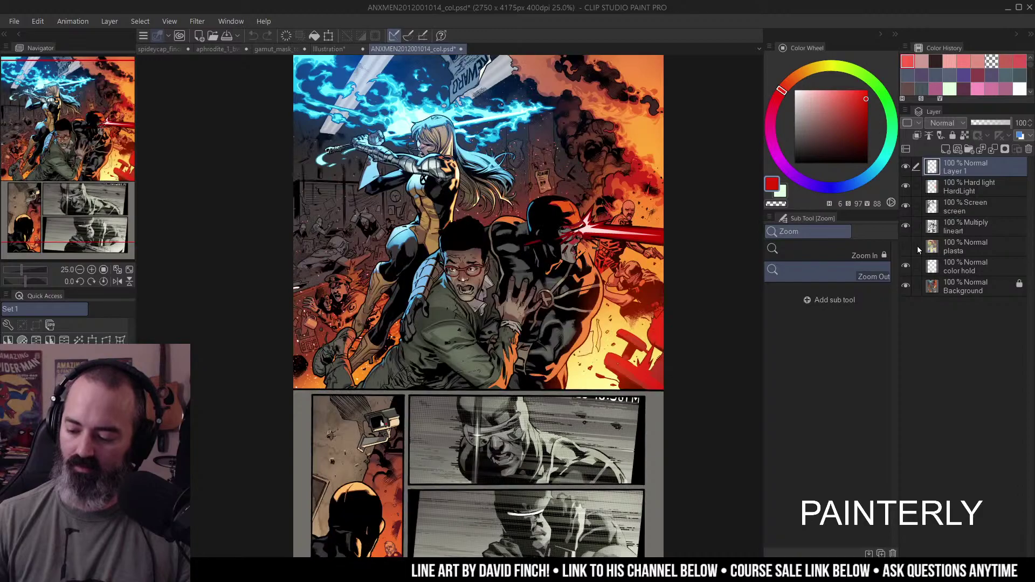
{"action": "left_click", "coordinate": [907, 287], "text": "alt"}
{"action": "left_click", "coordinate": [907, 287], "text": "alt"}
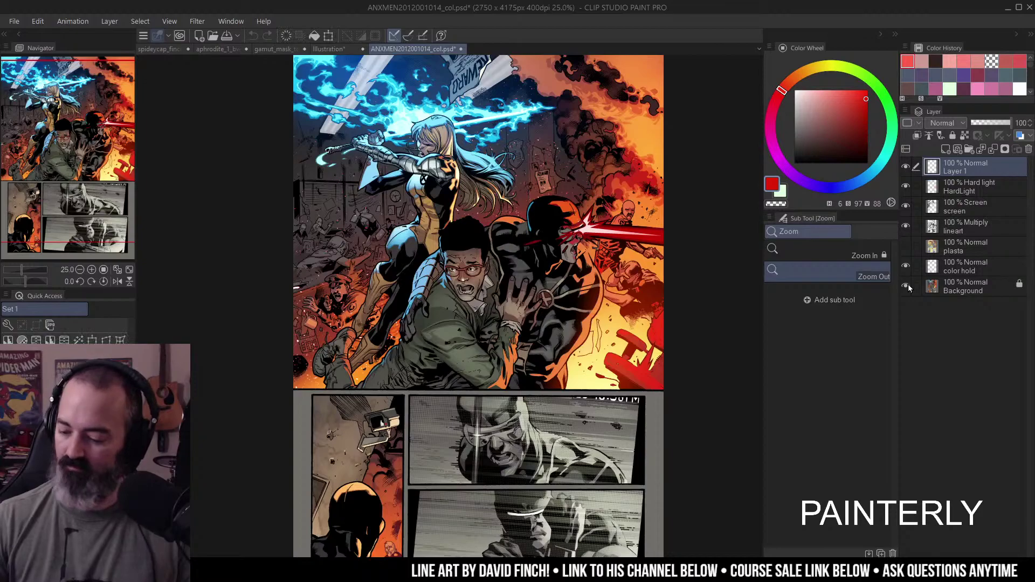
{"action": "left_click", "coordinate": [906, 187]}
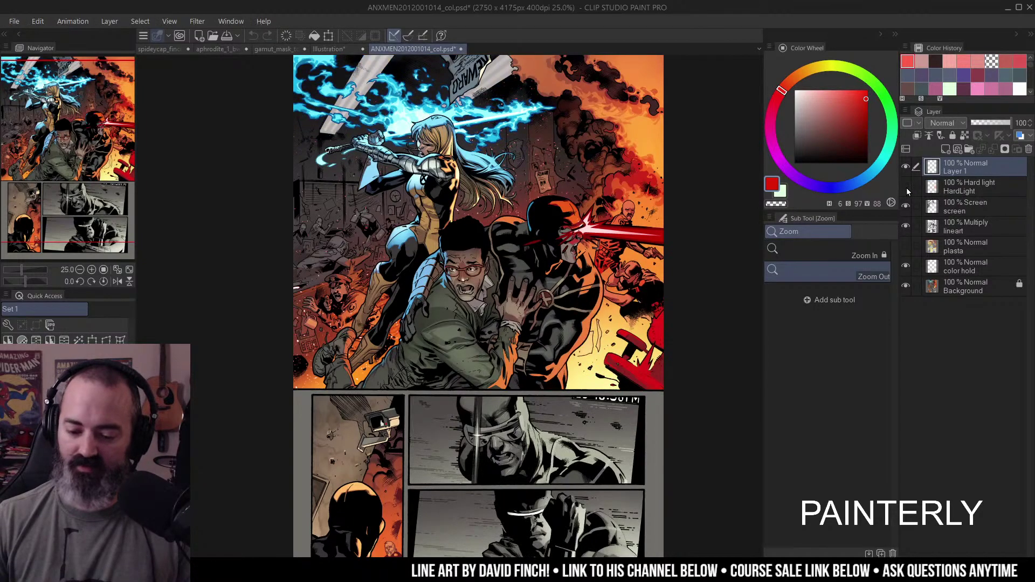
{"action": "left_click", "coordinate": [906, 187]}
{"action": "left_click", "coordinate": [906, 167]}
{"action": "left_click", "coordinate": [906, 166]}
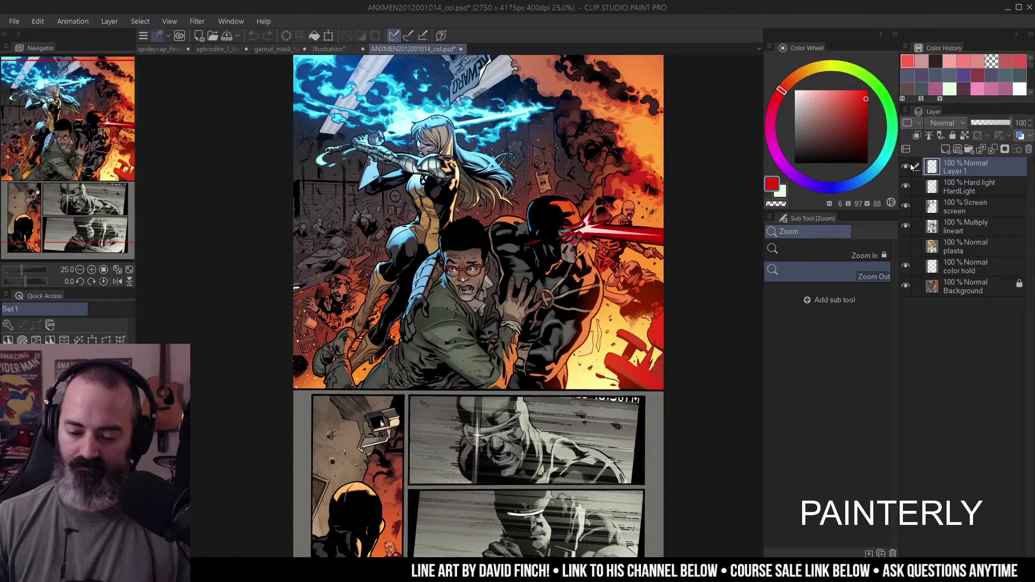
{"action": "right_click", "coordinate": [964, 169]}
{"action": "left_click", "coordinate": [959, 268]}
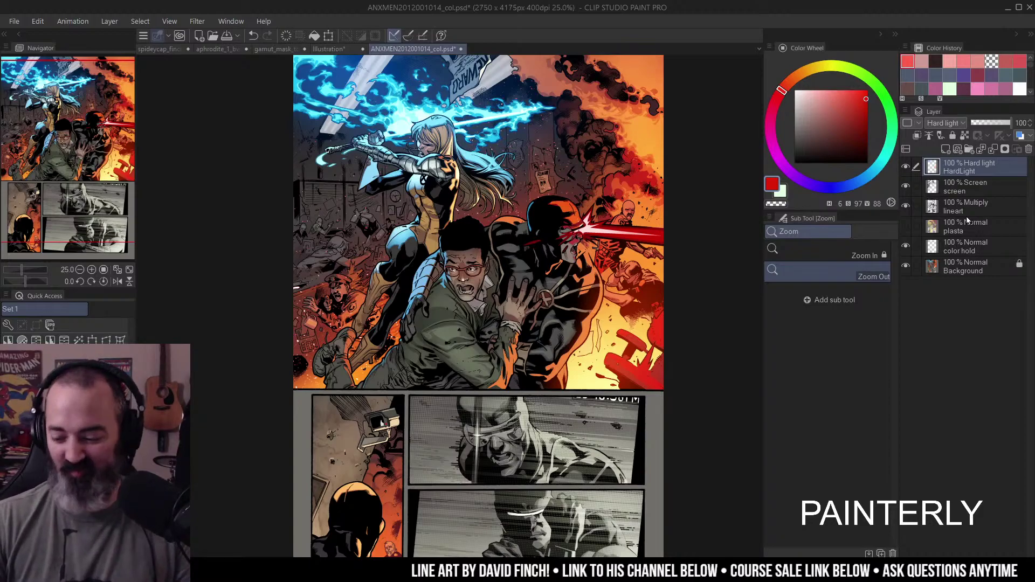
{"action": "left_click", "coordinate": [949, 265]}
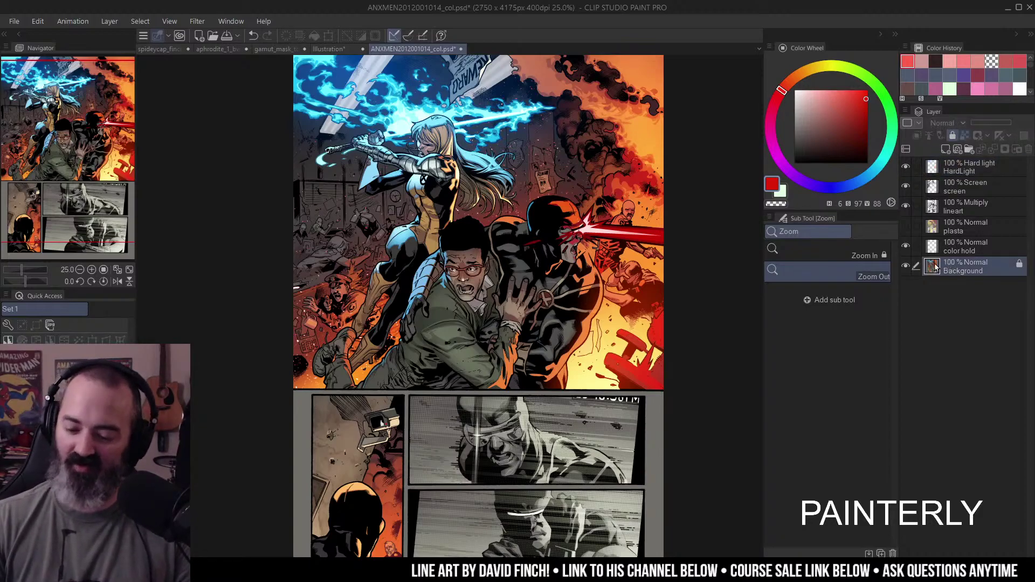
{"action": "left_click", "coordinate": [461, 49]}
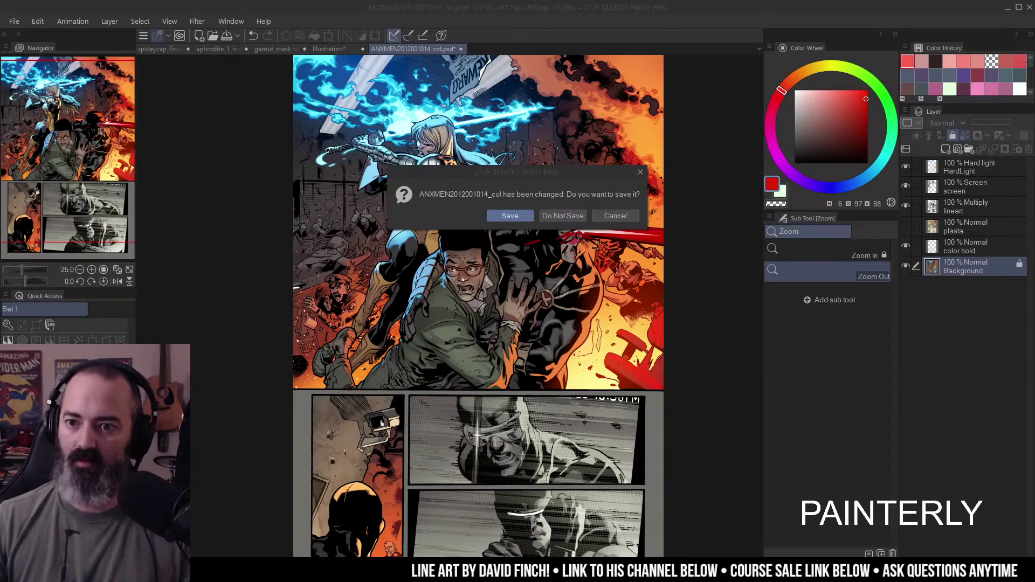
{"action": "left_click", "coordinate": [563, 213]}
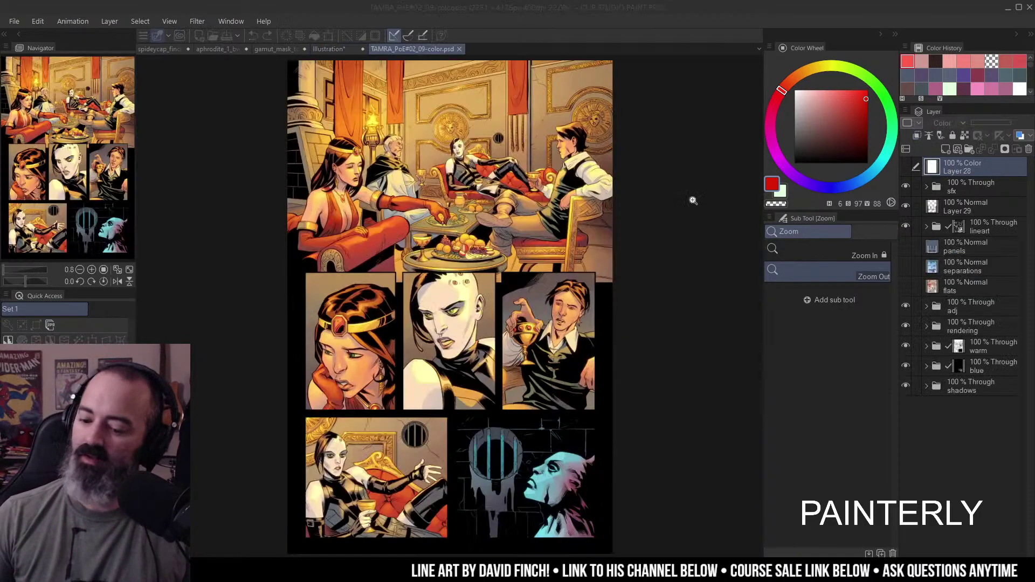
- Expand the lineart, adj, rendering and warm folders of TAMRA_PoE#02_09-color.psd to examine how its layers are built up
{"action": "left_click", "coordinate": [928, 226]}
{"action": "left_click", "coordinate": [926, 368]}
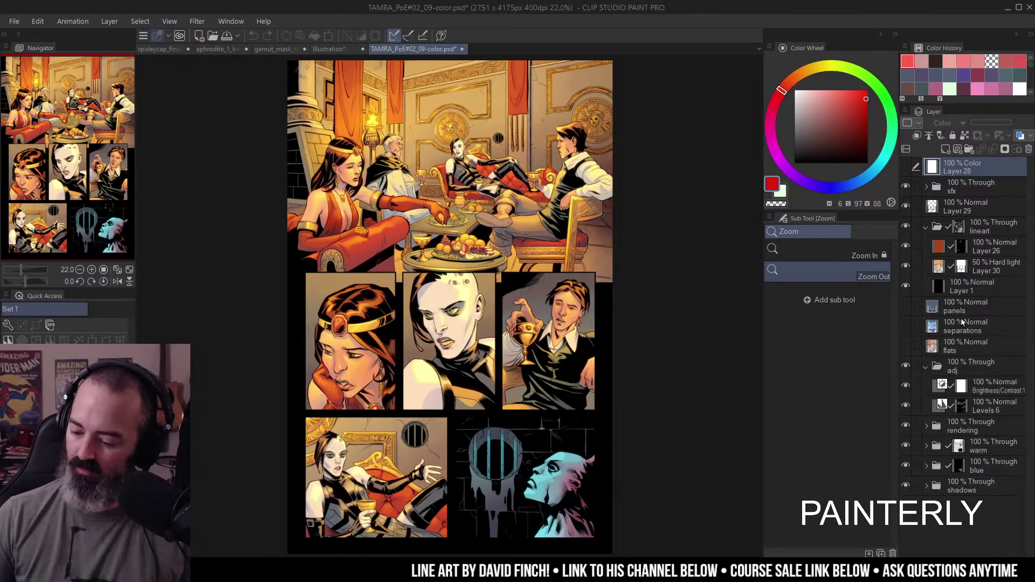
{"action": "left_click", "coordinate": [926, 426]}
{"action": "scroll", "coordinate": [936, 481], "scroll_direction": "down", "scroll_amount": 3}
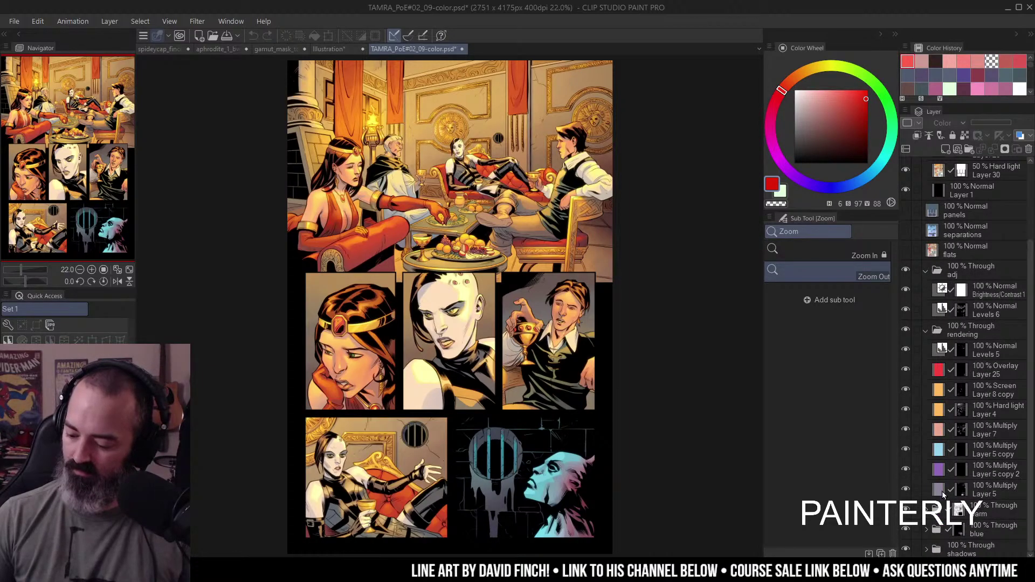
{"action": "left_click", "coordinate": [927, 509]}
{"action": "scroll", "coordinate": [976, 376], "scroll_direction": "down", "scroll_amount": 3}
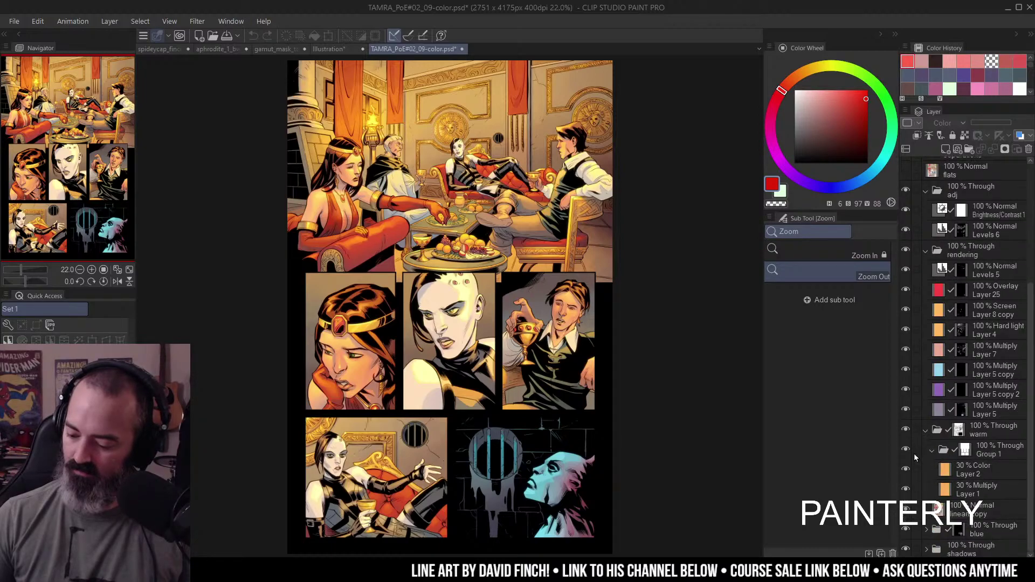
- Expand the blue and shadows folders and examine the whole layer stack, from the sfx and lineart groups down to shadows
{"action": "left_click", "coordinate": [928, 530]}
{"action": "scroll", "coordinate": [978, 377], "scroll_direction": "down", "scroll_amount": 3}
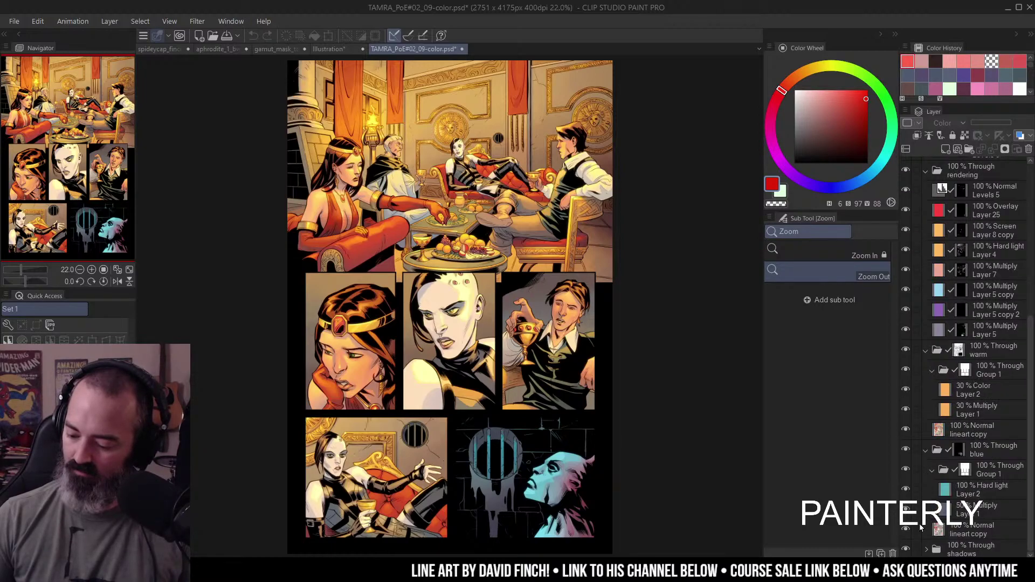
{"action": "left_click", "coordinate": [930, 548]}
{"action": "left_click", "coordinate": [926, 547]}
{"action": "scroll", "coordinate": [980, 377], "scroll_direction": "down", "scroll_amount": 3}
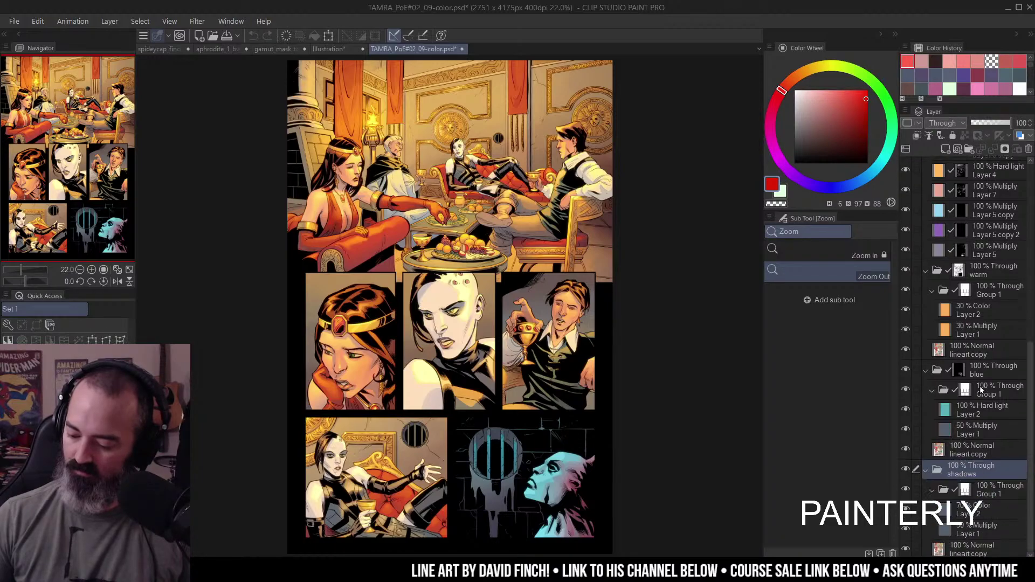
{"action": "left_click", "coordinate": [931, 490]}
{"action": "scroll", "coordinate": [973, 302], "scroll_direction": "up", "scroll_amount": 10}
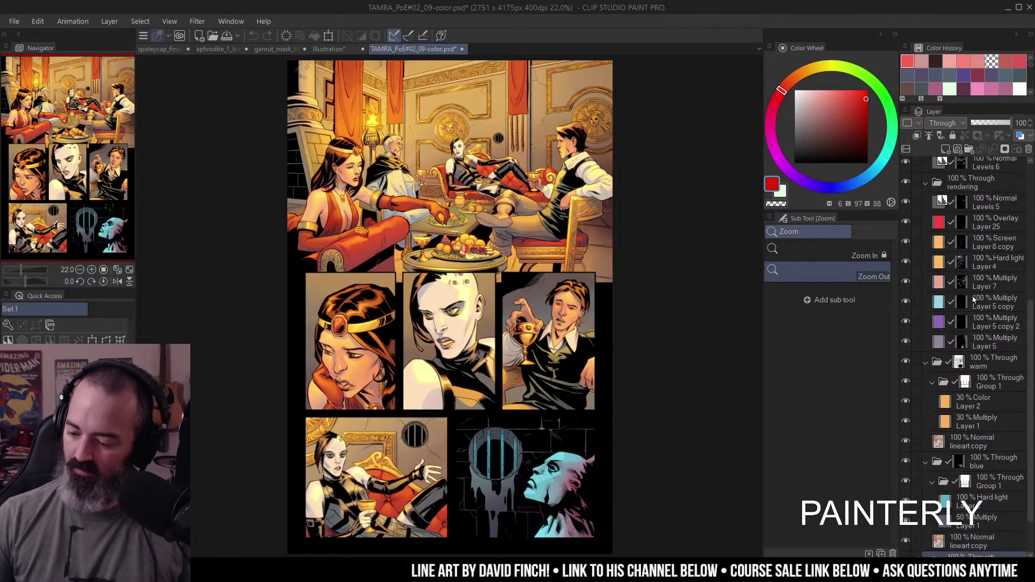
{"action": "left_click", "coordinate": [926, 186]}
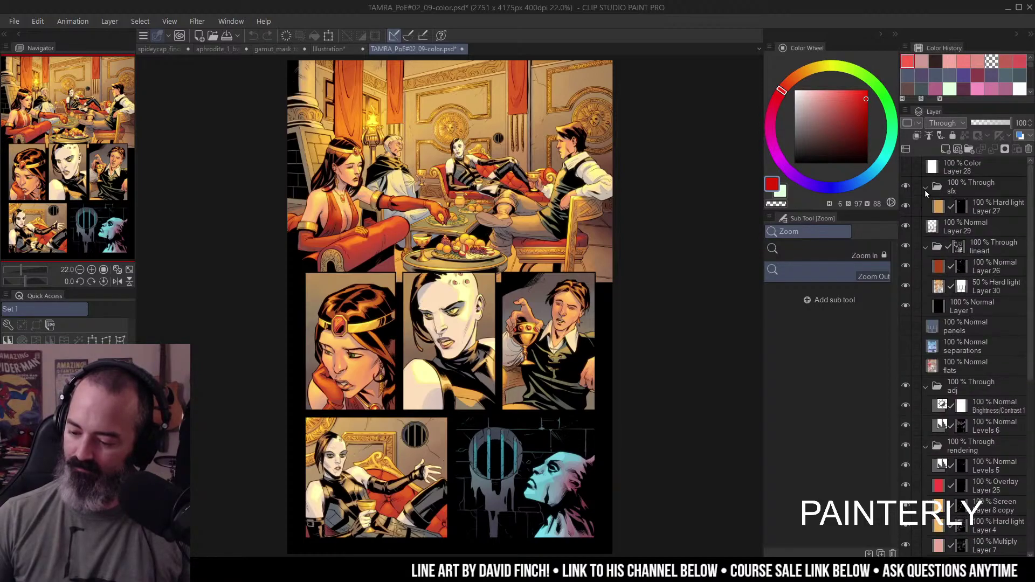
{"action": "left_click", "coordinate": [945, 253]}
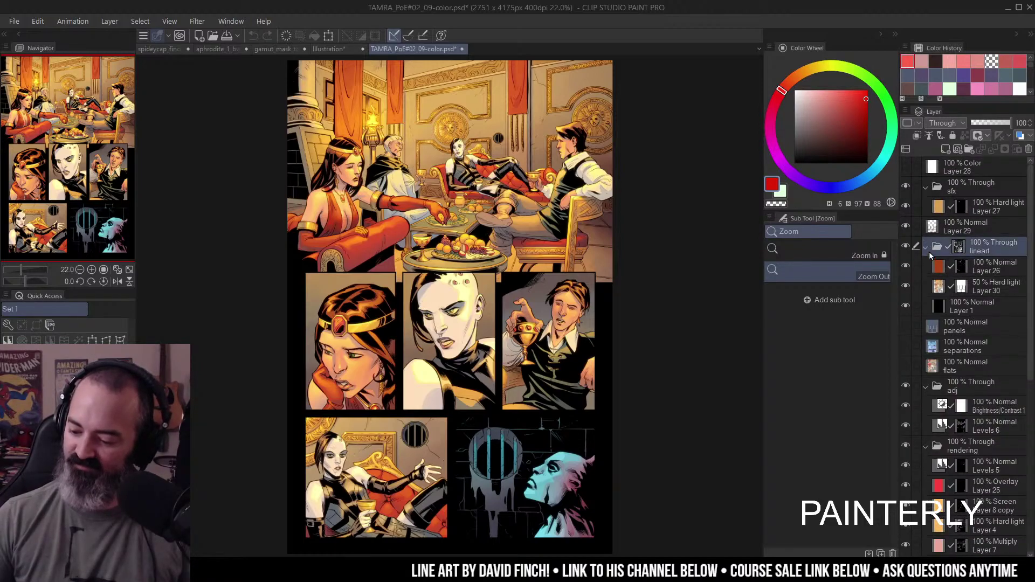
{"action": "scroll", "coordinate": [982, 237], "scroll_direction": "down", "scroll_amount": 5}
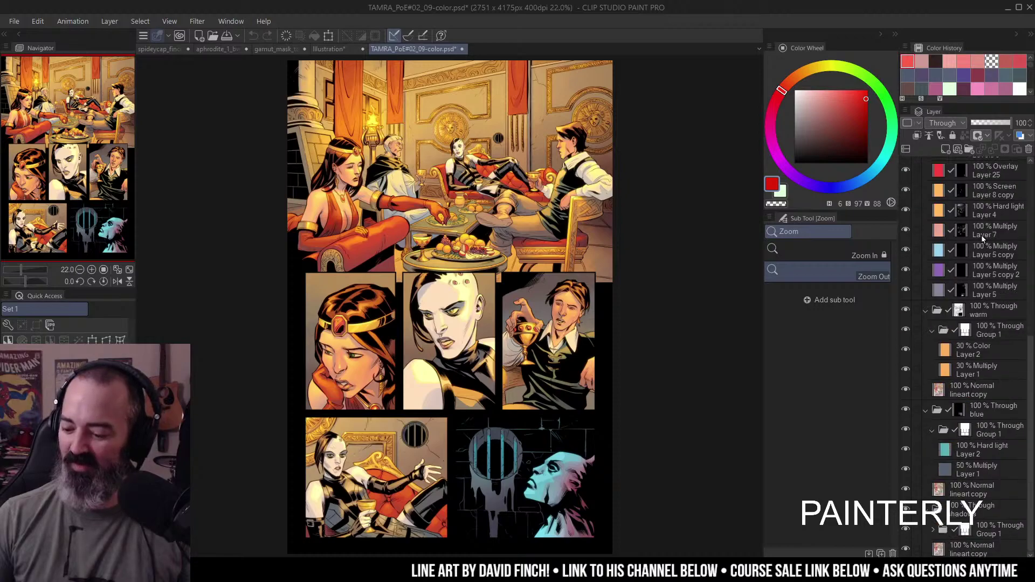
{"action": "scroll", "coordinate": [981, 235], "scroll_direction": "up", "scroll_amount": 5}
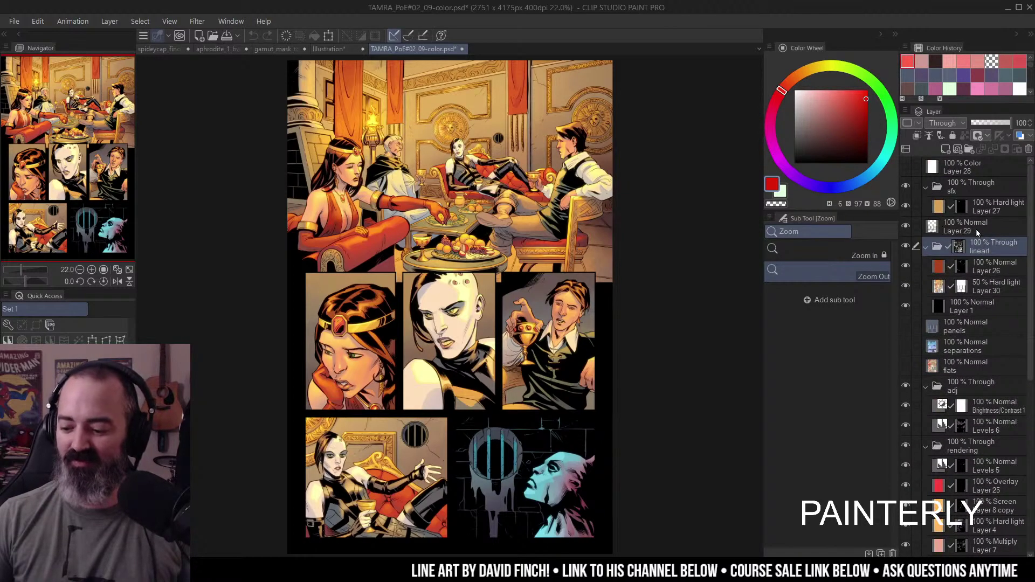
- Close TAMRA_PoE#02_09-color.psd without saving the changes and return to the spideycap_finch artwork
{"action": "left_click", "coordinate": [462, 49]}
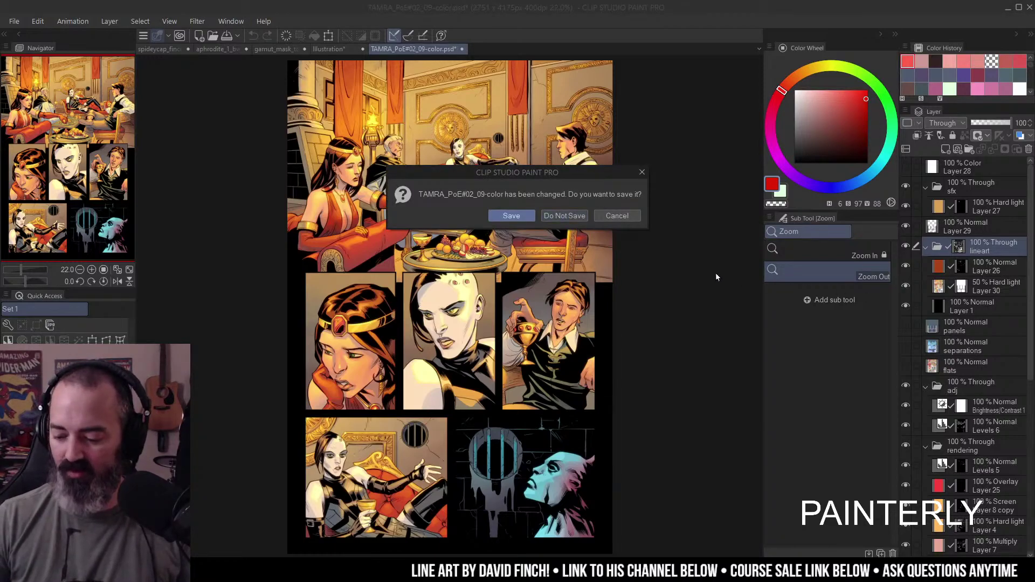
{"action": "left_click", "coordinate": [576, 216]}
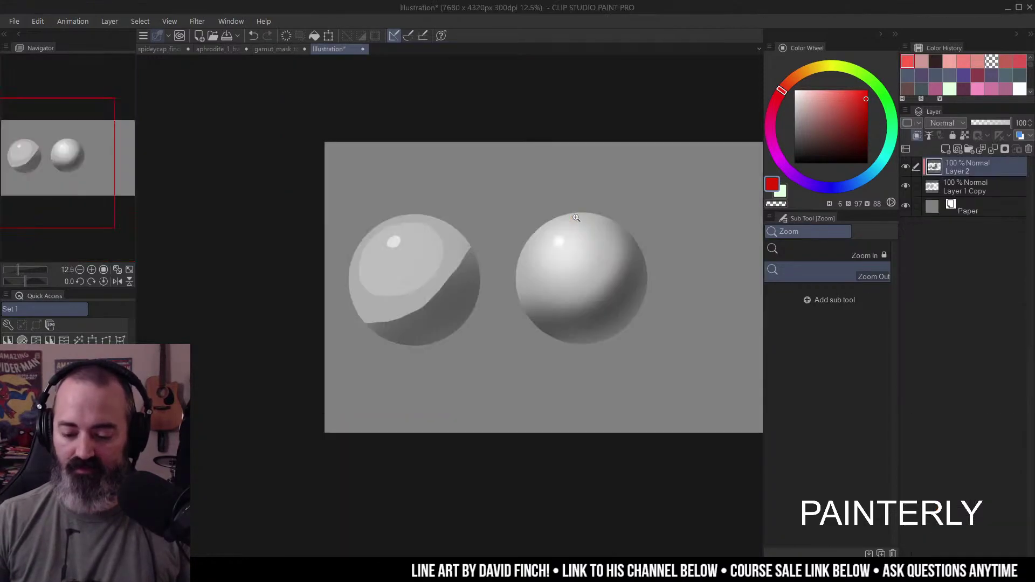
{"action": "left_click", "coordinate": [163, 47]}
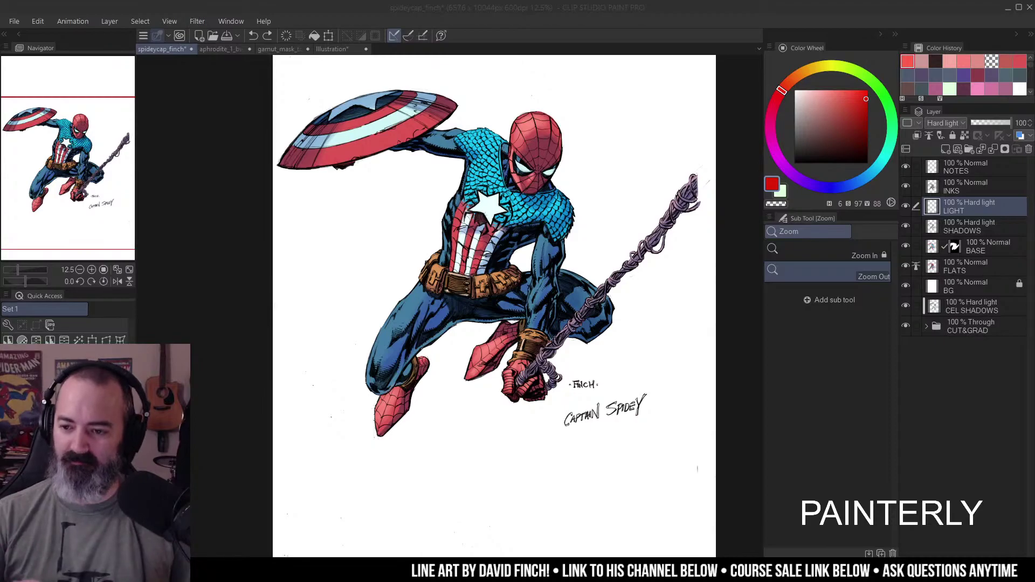
{"action": "left_click", "coordinate": [592, 189]}
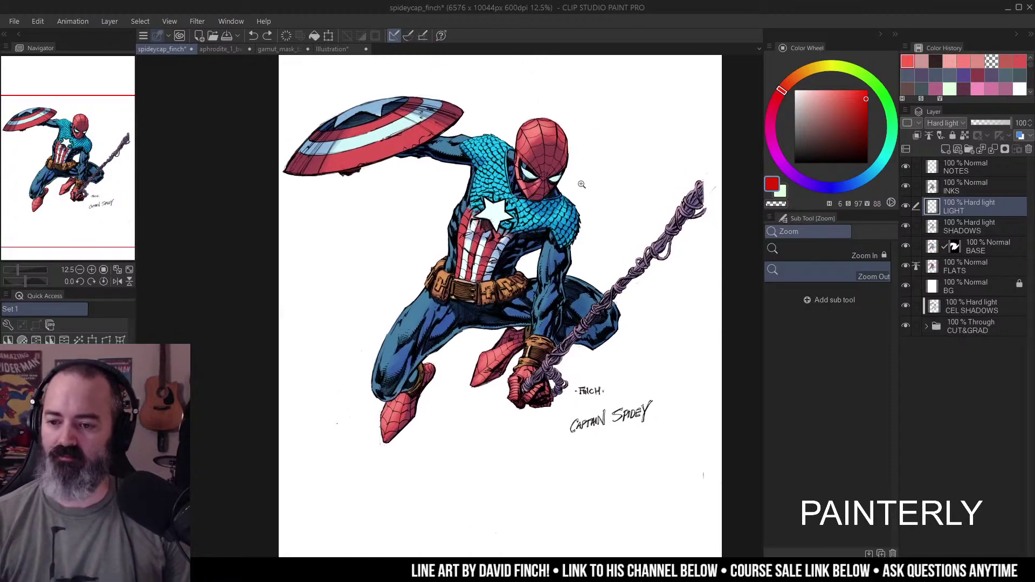
{"action": "scroll", "coordinate": [591, 195], "scroll_direction": "down", "scroll_amount": 1}
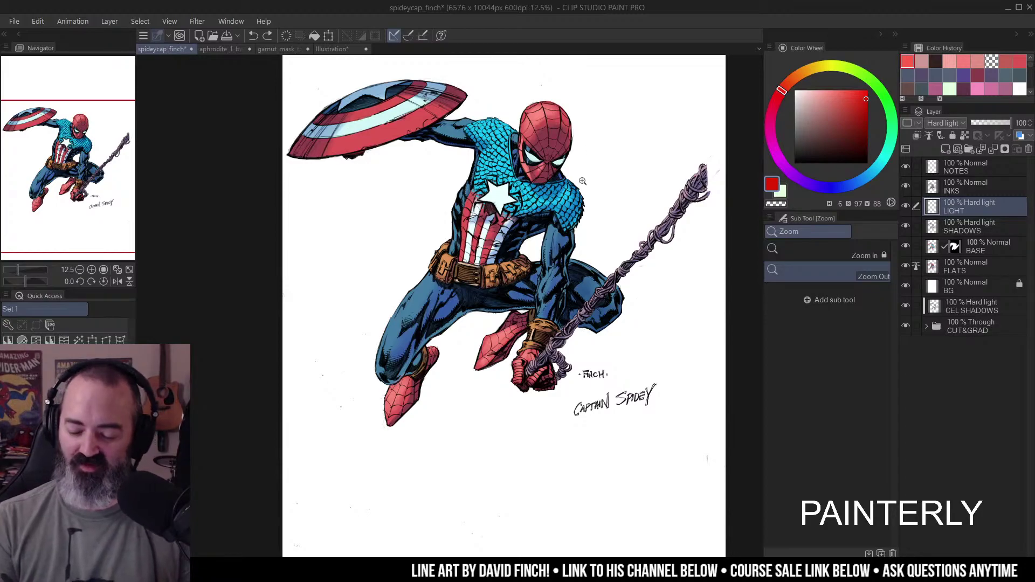
{"action": "scroll", "coordinate": [576, 203], "scroll_direction": "up", "scroll_amount": 1}
{"action": "left_click", "coordinate": [547, 169]}
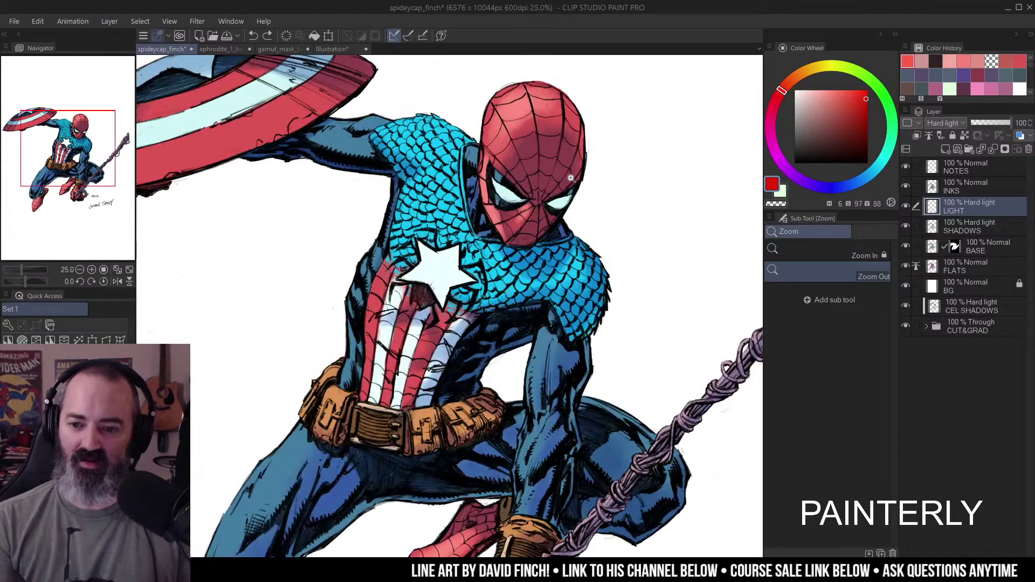
{"action": "key", "text": "w"}
{"action": "left_click", "coordinate": [548, 157]}
{"action": "left_click", "coordinate": [548, 158], "text": "alt"}
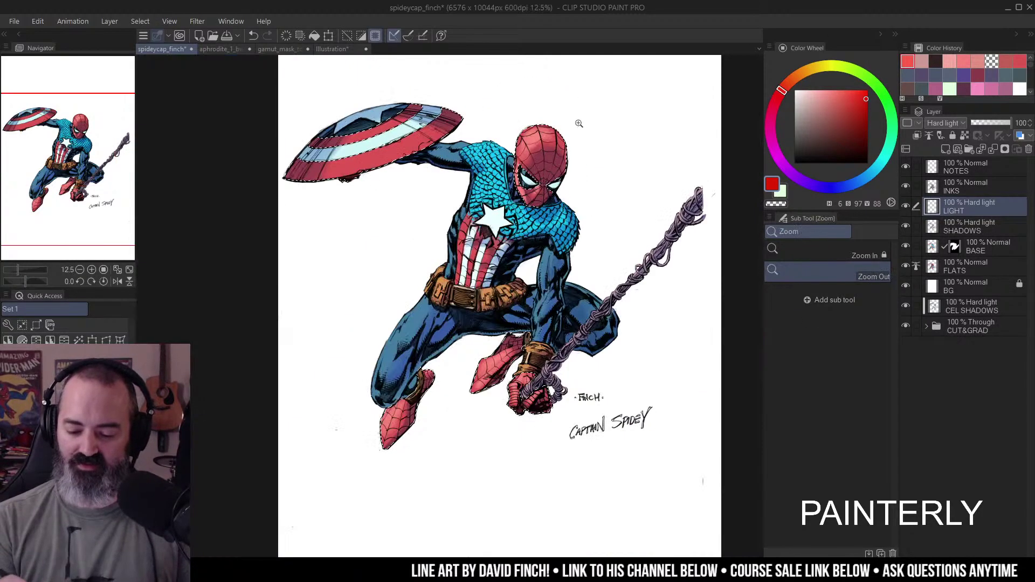
{"action": "left_click_drag", "start_coordinate": [551, 160], "coordinate": [547, 195]}
{"action": "left_click", "coordinate": [549, 196], "text": "ctrl"}
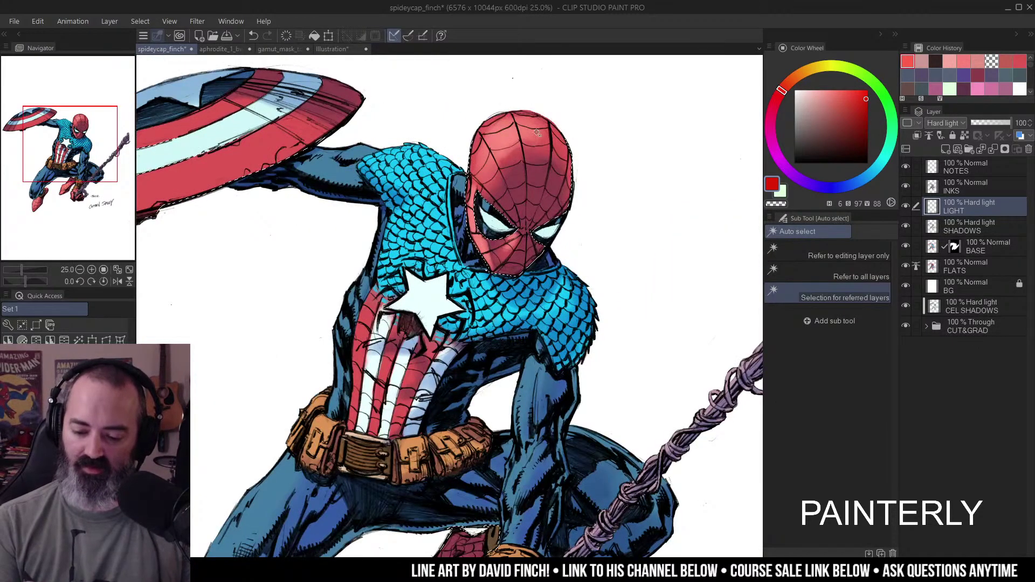
{"action": "key", "text": "slash"}
{"action": "key", "text": "ctrl+d"}
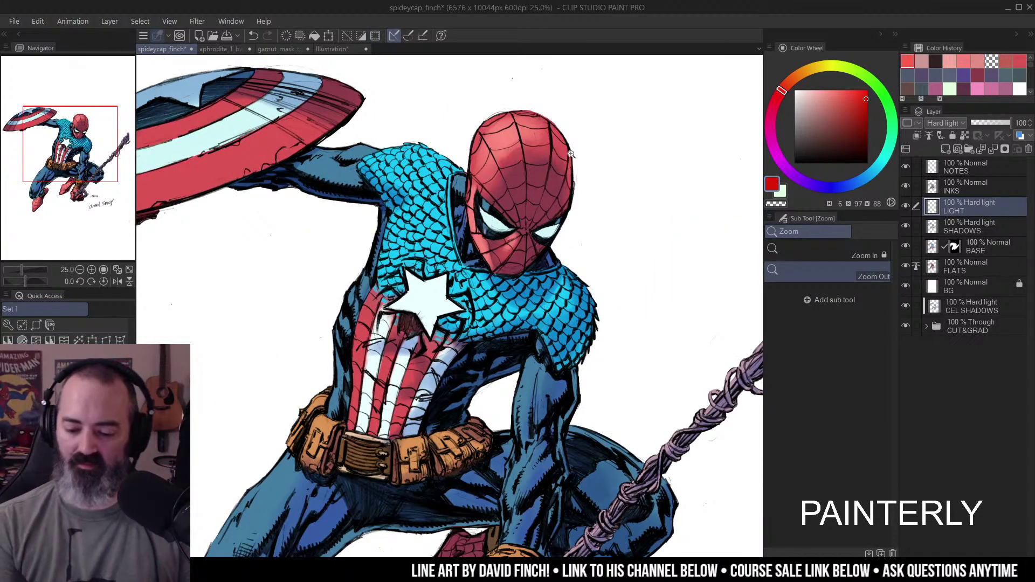
{"action": "key", "text": "w"}
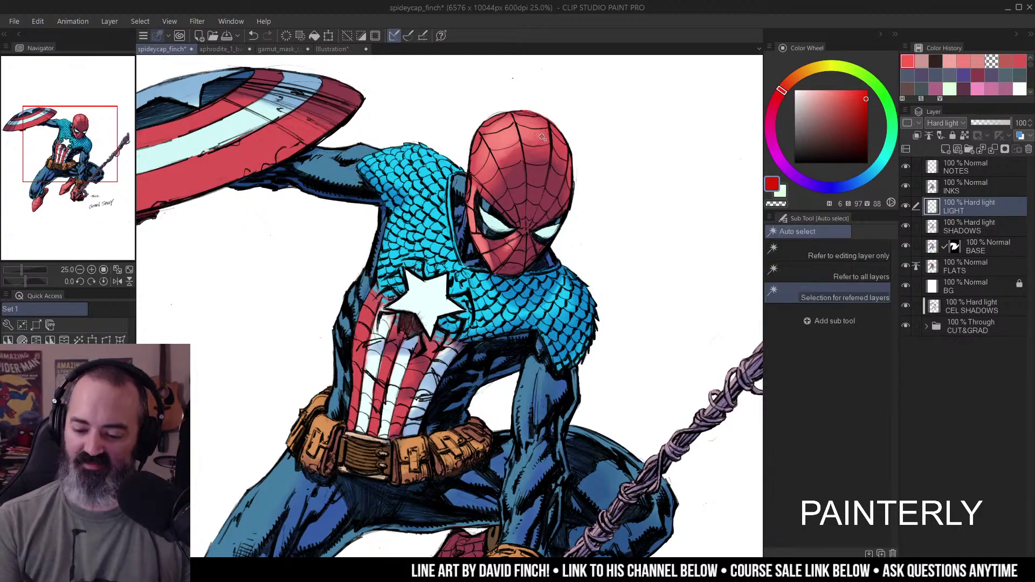
- Airbrush a pale peach highlight (H 18, S 28, V 93) onto the forehead of the red mask on the LIGHT layer
{"action": "key", "text": "b"}
{"action": "mouse_move", "coordinate": [860, 97]}
{"action": "left_mouse_down"}
{"action": "mouse_move", "coordinate": [816, 96]}
{"action": "mouse_move", "coordinate": [790, 81]}
{"action": "left_mouse_up"}
{"action": "mouse_move", "coordinate": [520, 114]}
{"action": "left_mouse_down"}
{"action": "mouse_move", "coordinate": [496, 140]}
{"action": "mouse_move", "coordinate": [510, 134]}
{"action": "mouse_move", "coordinate": [494, 135]}
{"action": "mouse_move", "coordinate": [505, 135]}
{"action": "mouse_move", "coordinate": [491, 156]}
{"action": "left_mouse_up"}
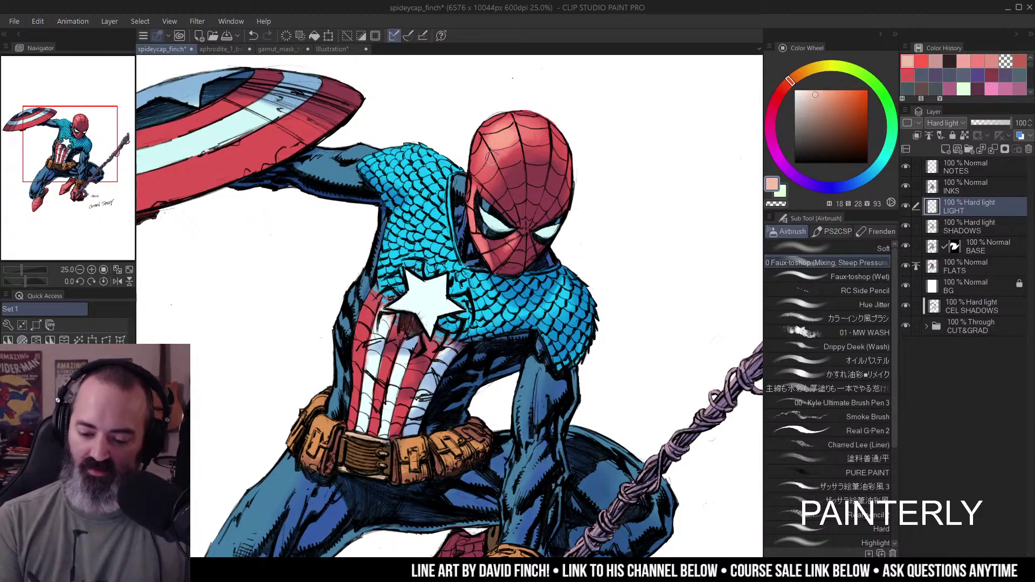
- Brighten the core of the mask's forehead highlight with a lighter peach (H 18, S 19, V 100)
{"action": "key", "text": "m"}
{"action": "left_click", "coordinate": [811, 88]}
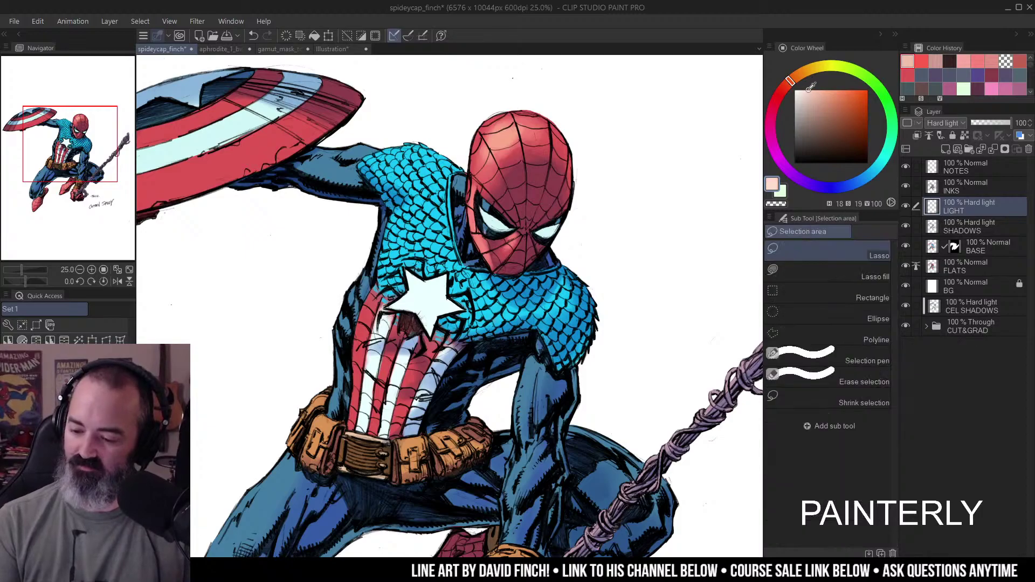
{"action": "key", "text": "b"}
{"action": "left_click_drag", "start_coordinate": [497, 139], "coordinate": [498, 132]}
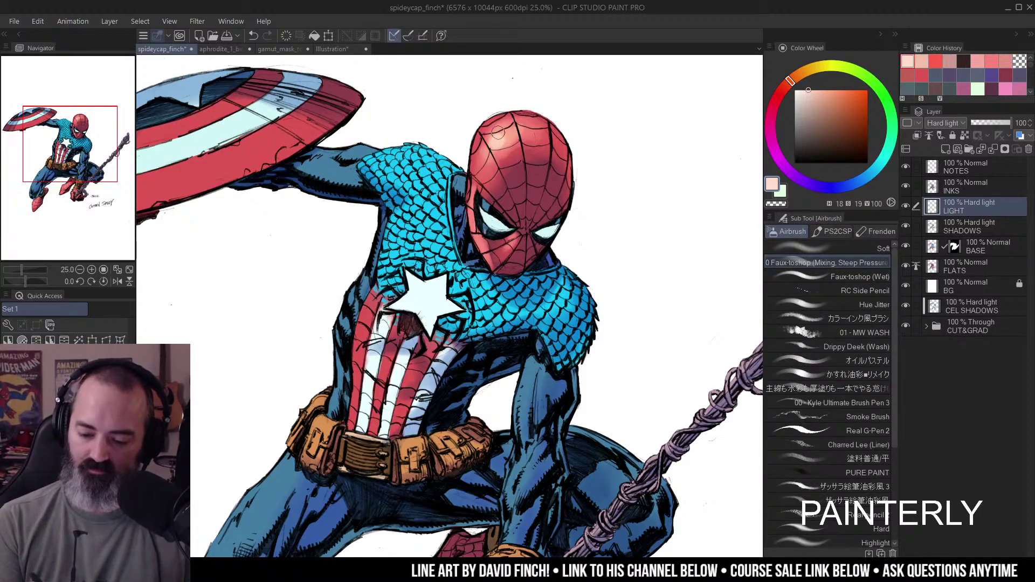
{"action": "left_click", "coordinate": [536, 132], "text": "ctrl+alt"}
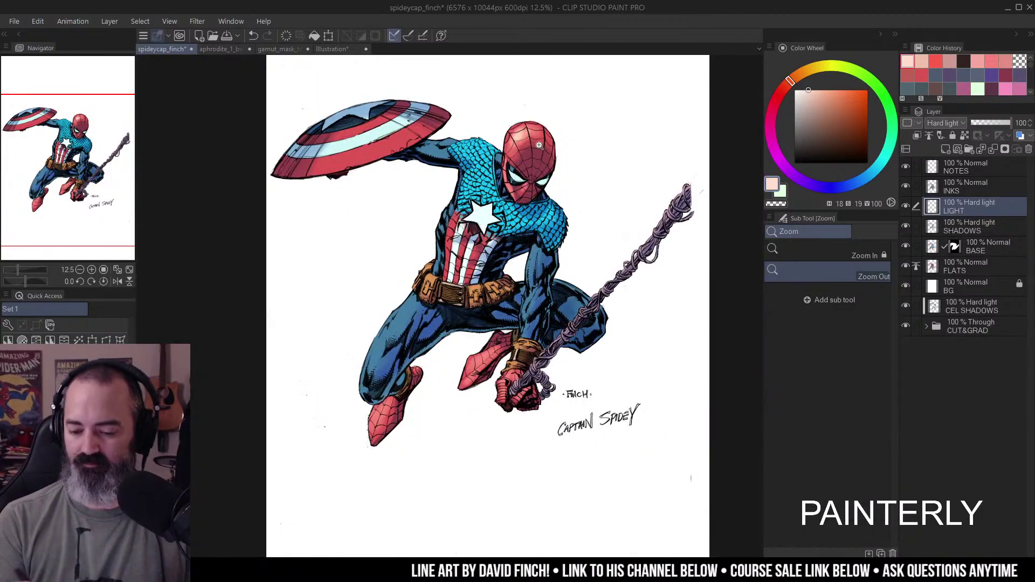
{"action": "left_click", "coordinate": [540, 143], "text": "ctrl"}
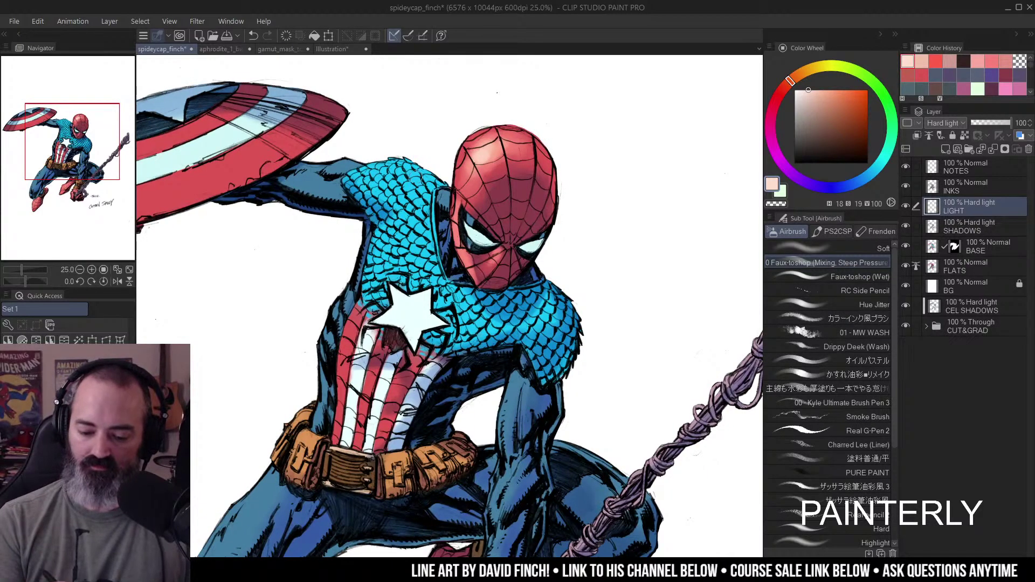
- Airbrush pale blue highlights (H 193, S 23, V 91) over the scales on the shoulder of the shield arm
{"action": "left_click", "coordinate": [502, 302], "text": "alt"}
{"action": "left_click", "coordinate": [822, 95]}
{"action": "left_click_drag", "start_coordinate": [378, 179], "coordinate": [411, 162]}
{"action": "left_click_drag", "start_coordinate": [822, 96], "coordinate": [863, 93]}
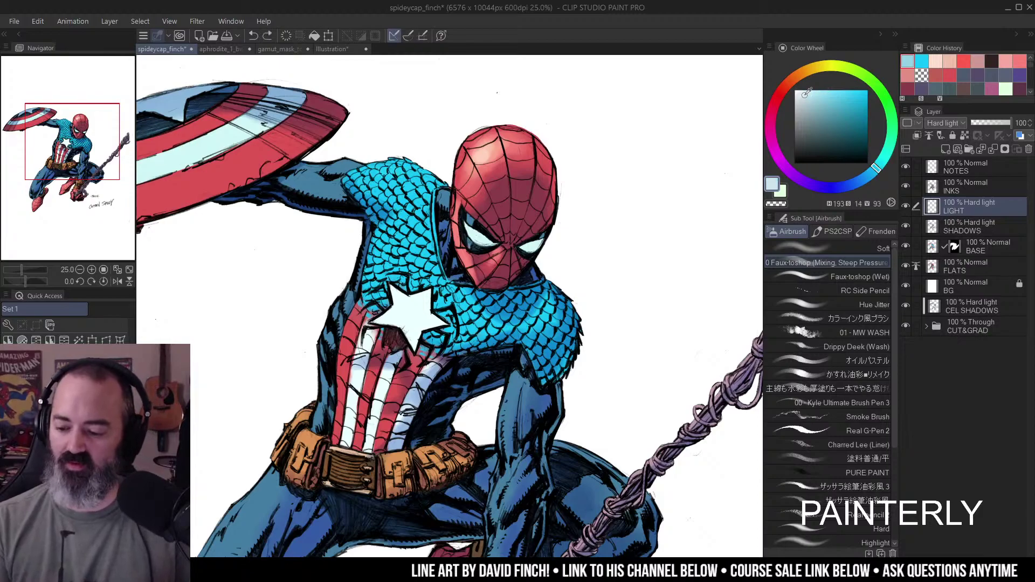
{"action": "left_click", "coordinate": [405, 176]}
{"action": "left_click", "coordinate": [812, 96]}
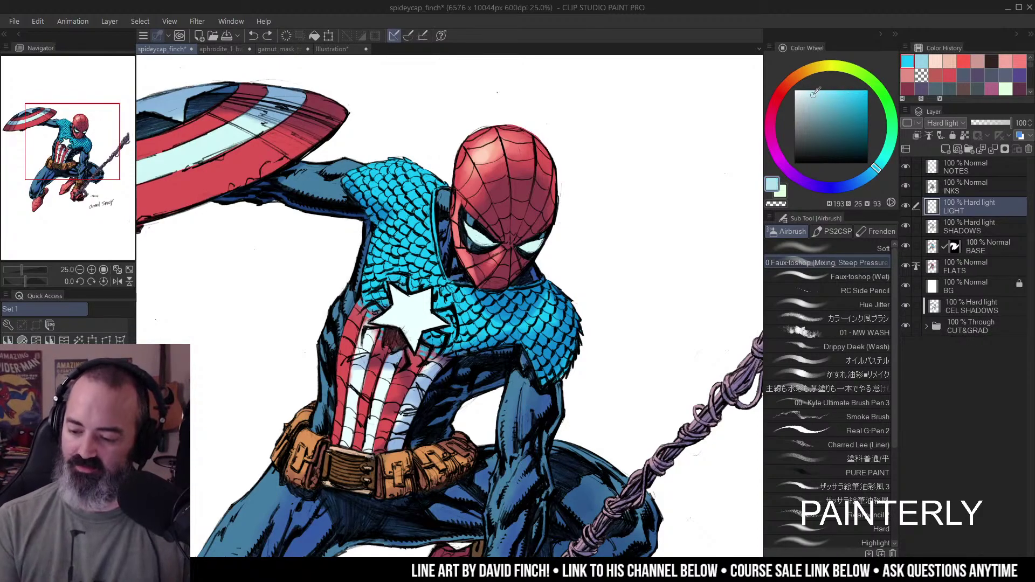
{"action": "mouse_move", "coordinate": [387, 165]}
{"action": "left_mouse_down"}
{"action": "mouse_move", "coordinate": [399, 176]}
{"action": "mouse_move", "coordinate": [378, 186]}
{"action": "mouse_move", "coordinate": [423, 194]}
{"action": "mouse_move", "coordinate": [420, 202]}
{"action": "mouse_move", "coordinate": [401, 197]}
{"action": "mouse_move", "coordinate": [423, 178]}
{"action": "mouse_move", "coordinate": [413, 197]}
{"action": "left_mouse_up"}
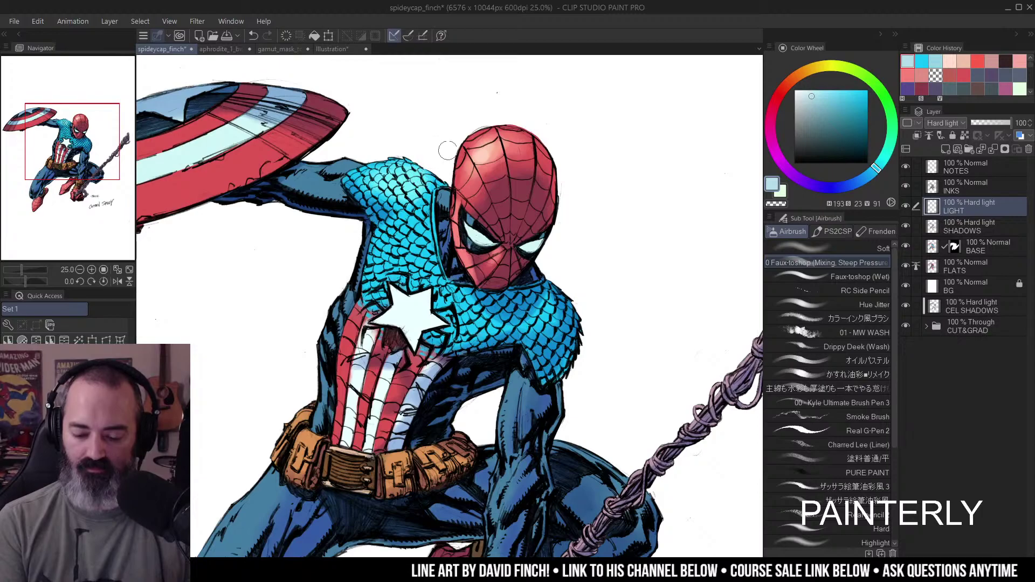
- Lasso a small patch of scales beside the neck, airbrush it in the same pale blue, and clear the selection
{"action": "key", "text": "m"}
{"action": "scroll", "coordinate": [420, 172], "scroll_direction": "up", "scroll_amount": 1}
{"action": "mouse_move", "coordinate": [440, 175]}
{"action": "left_mouse_down"}
{"action": "mouse_move", "coordinate": [425, 181]}
{"action": "mouse_move", "coordinate": [439, 177]}
{"action": "left_mouse_up"}
{"action": "key", "text": "b"}
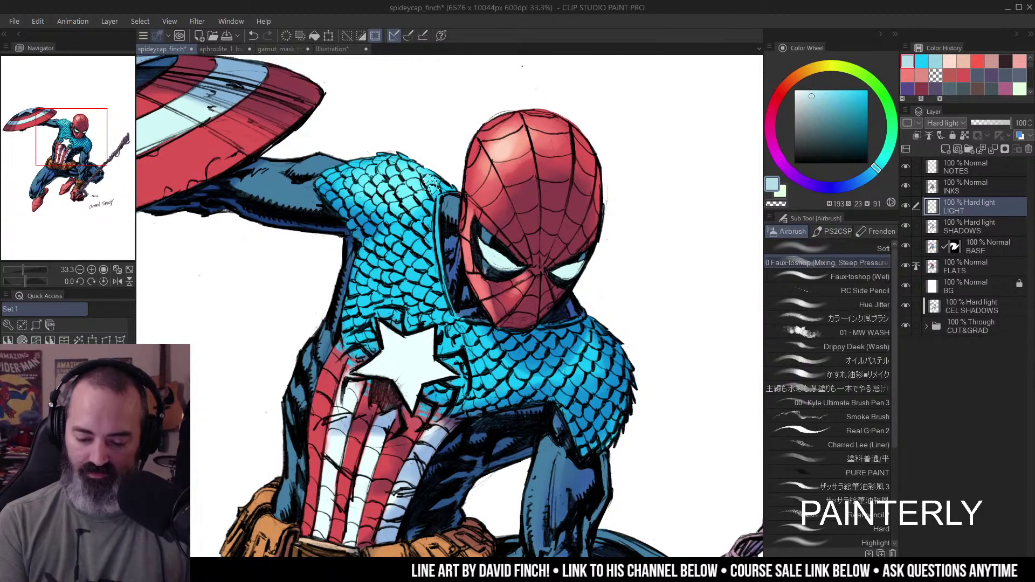
{"action": "key", "text": "ctrl+d"}
{"action": "key", "text": "/"}
{"action": "left_click", "coordinate": [453, 214], "text": "alt"}
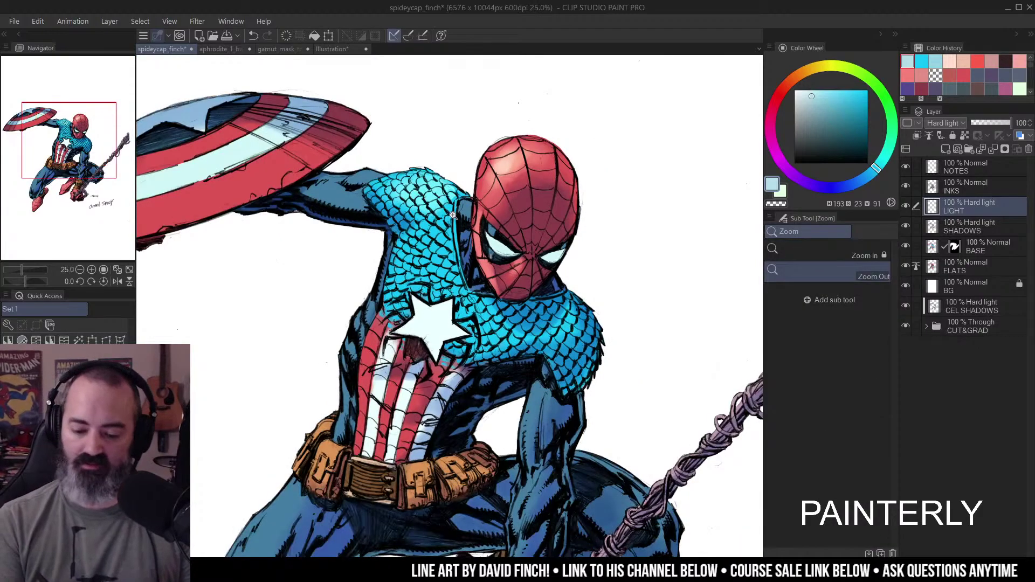
- Airbrush pale blue highlights down the chest scales between the neck and the white star
{"action": "key", "text": "b"}
{"action": "mouse_move", "coordinate": [436, 239]}
{"action": "left_mouse_down"}
{"action": "mouse_move", "coordinate": [424, 258]}
{"action": "mouse_move", "coordinate": [442, 265]}
{"action": "left_mouse_up"}
{"action": "left_click_drag", "start_coordinate": [438, 220], "coordinate": [477, 318]}
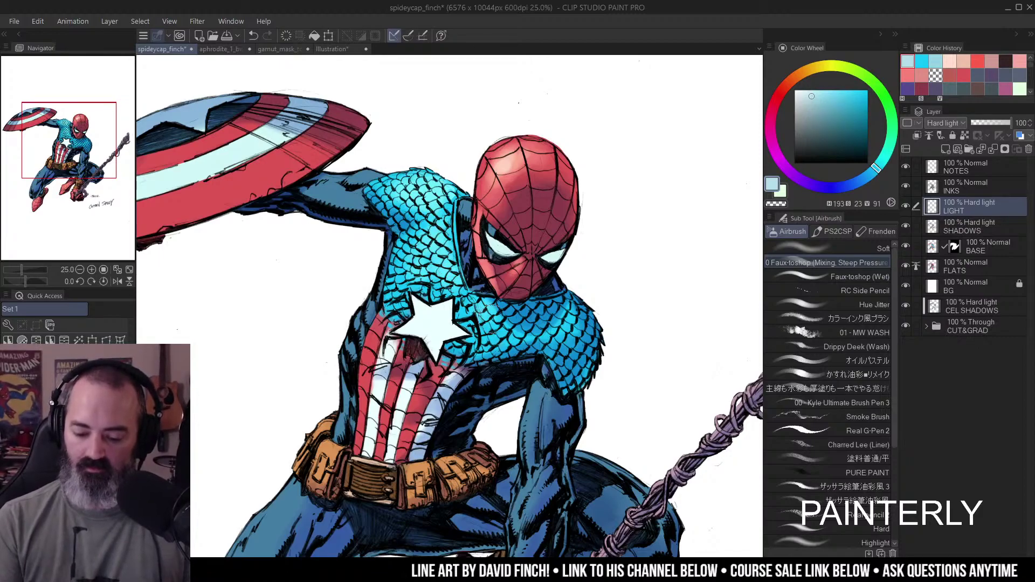
- Lasso a patch of scales on the shoulder opposite the shield arm and airbrush pale blue highlights inside it
{"action": "scroll", "coordinate": [591, 281], "scroll_direction": "down", "scroll_amount": 2}
{"action": "left_click", "coordinate": [587, 243], "text": "ctrl"}
{"action": "key", "text": "m"}
{"action": "mouse_move", "coordinate": [572, 253]}
{"action": "left_mouse_down"}
{"action": "mouse_move", "coordinate": [561, 264]}
{"action": "mouse_move", "coordinate": [585, 250]}
{"action": "mouse_move", "coordinate": [564, 270]}
{"action": "mouse_move", "coordinate": [568, 284]}
{"action": "mouse_move", "coordinate": [544, 289]}
{"action": "mouse_move", "coordinate": [582, 281]}
{"action": "left_mouse_up"}
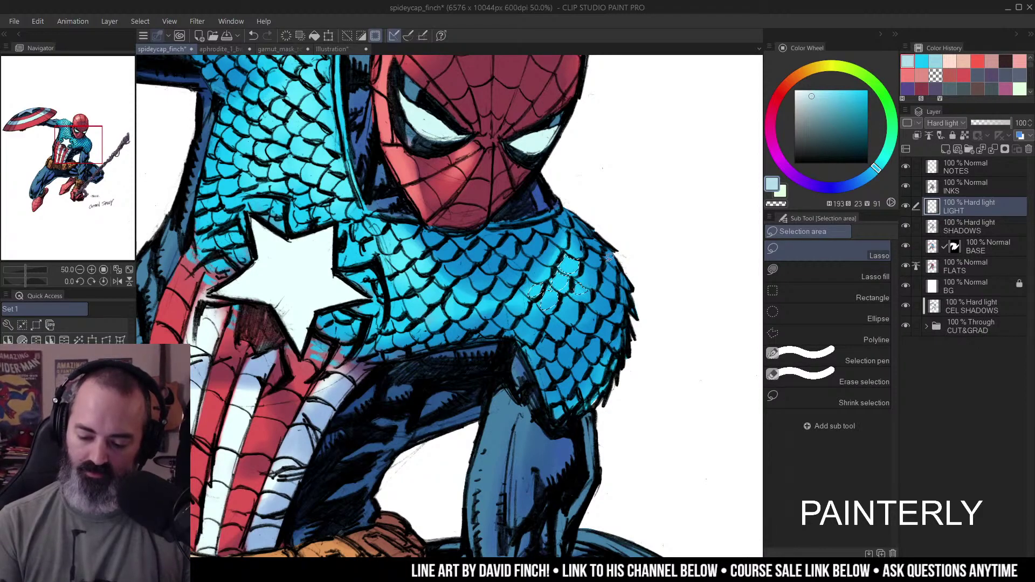
{"action": "left_click", "coordinate": [582, 280], "text": "ctrl+alt"}
{"action": "key", "text": "b"}
{"action": "left_click", "coordinate": [615, 224], "text": "alt"}
{"action": "left_click", "coordinate": [620, 222], "text": "alt"}
{"action": "left_click", "coordinate": [606, 215], "text": "ctrl"}
{"action": "left_click", "coordinate": [604, 203], "text": "alt"}
{"action": "left_click_drag", "start_coordinate": [625, 162], "coordinate": [608, 177]}
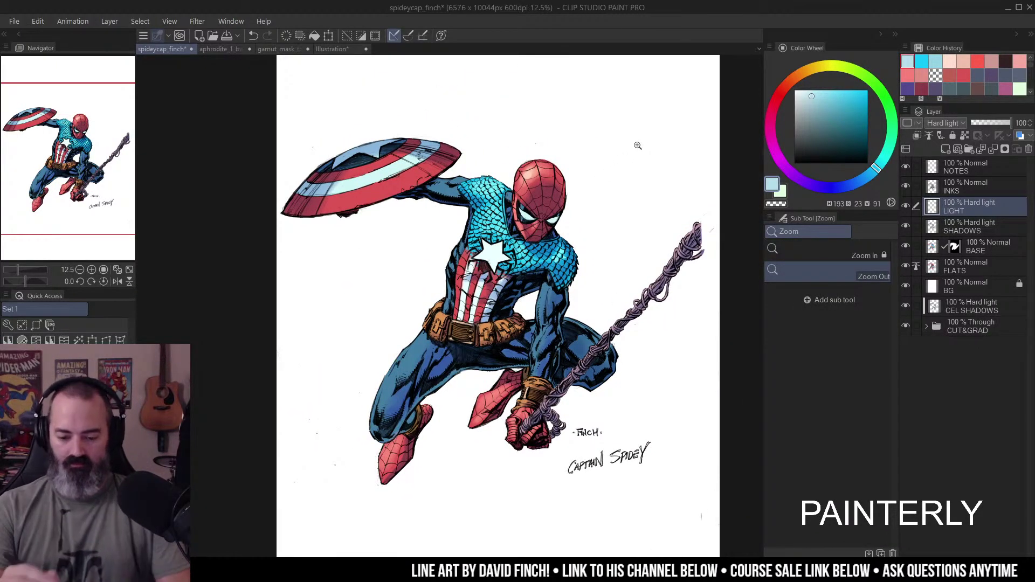
- Airbrush pale blue highlights along the lowered blue arm, from the upper arm down to the forearm, undoing unwanted strokes
{"action": "left_click", "coordinate": [563, 239]}
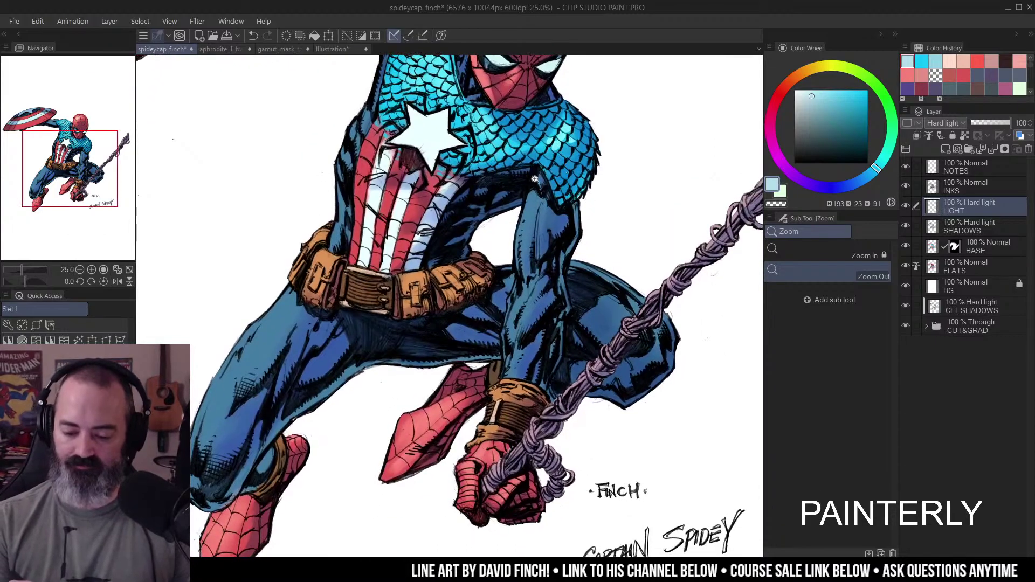
{"action": "key", "text": "b"}
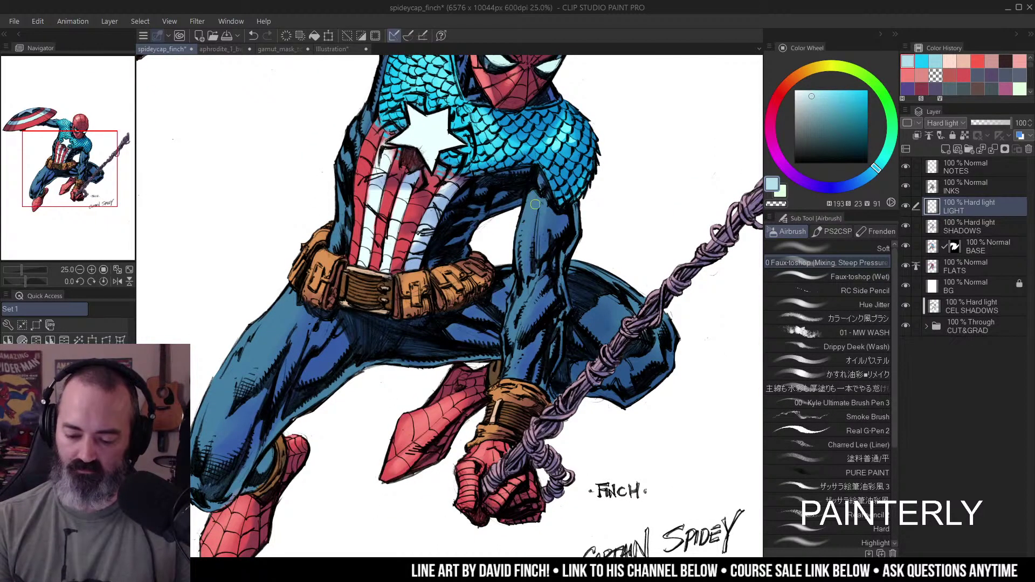
{"action": "key", "text": "m"}
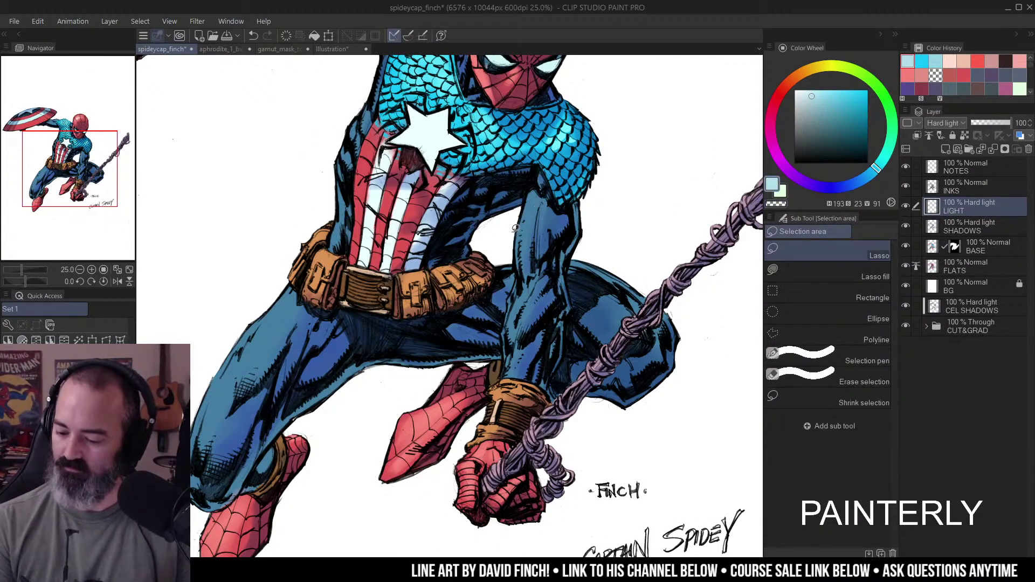
{"action": "key", "text": "b"}
{"action": "mouse_move", "coordinate": [531, 213]}
{"action": "left_mouse_down"}
{"action": "mouse_move", "coordinate": [526, 248]}
{"action": "mouse_move", "coordinate": [537, 216]}
{"action": "mouse_move", "coordinate": [542, 227]}
{"action": "mouse_move", "coordinate": [550, 216]}
{"action": "mouse_move", "coordinate": [530, 252]}
{"action": "mouse_move", "coordinate": [534, 305]}
{"action": "left_mouse_up"}
{"action": "mouse_move", "coordinate": [534, 305]}
{"action": "left_mouse_down"}
{"action": "mouse_move", "coordinate": [555, 256]}
{"action": "mouse_move", "coordinate": [539, 274]}
{"action": "left_mouse_up"}
{"action": "key", "text": "ctrl+z"}
{"action": "key", "text": "ctrl+z"}
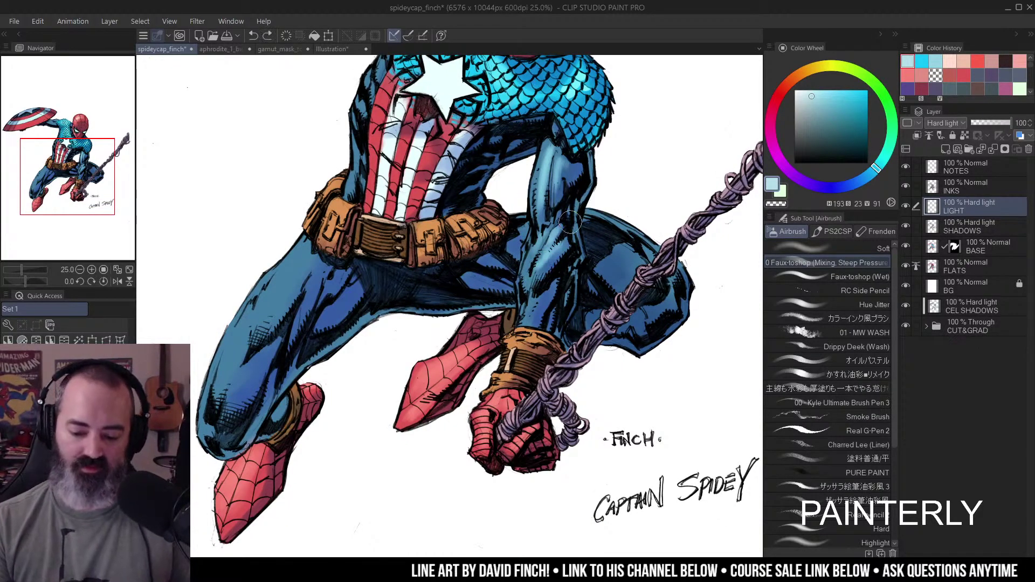
{"action": "mouse_move", "coordinate": [555, 234]}
{"action": "left_mouse_down"}
{"action": "mouse_move", "coordinate": [542, 267]}
{"action": "mouse_move", "coordinate": [567, 225]}
{"action": "mouse_move", "coordinate": [539, 247]}
{"action": "mouse_move", "coordinate": [561, 233]}
{"action": "left_mouse_up"}
{"action": "left_click_drag", "start_coordinate": [552, 279], "coordinate": [532, 330]}
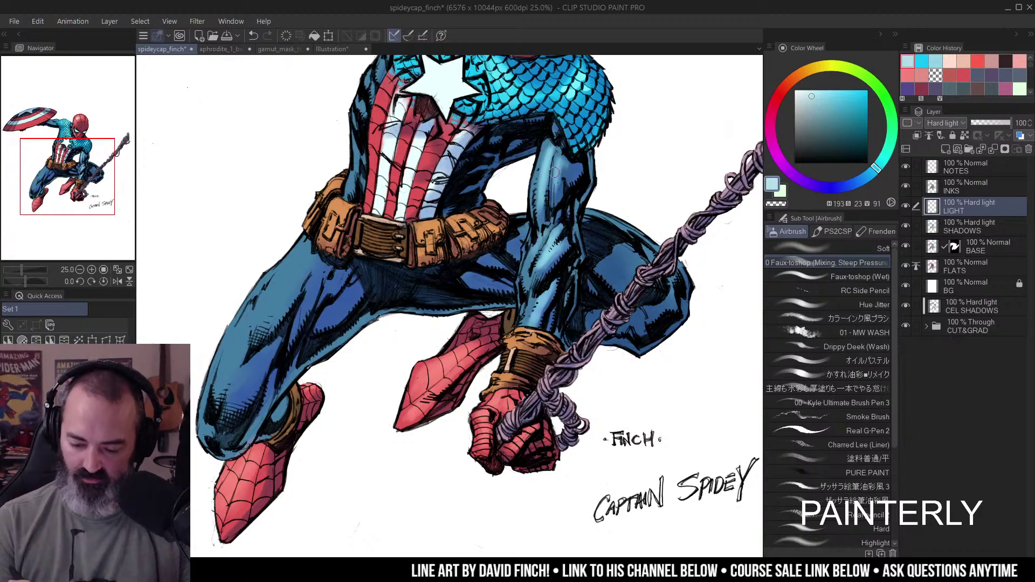
- Airbrush pale blue highlights down the torso's side below the shield arm and sampled darker teal ones on the ribs beneath the chest scales
{"action": "mouse_move", "coordinate": [573, 170]}
{"action": "left_mouse_down"}
{"action": "mouse_move", "coordinate": [638, 141]}
{"action": "mouse_move", "coordinate": [644, 240]}
{"action": "left_mouse_up"}
{"action": "left_click_drag", "start_coordinate": [455, 114], "coordinate": [452, 145]}
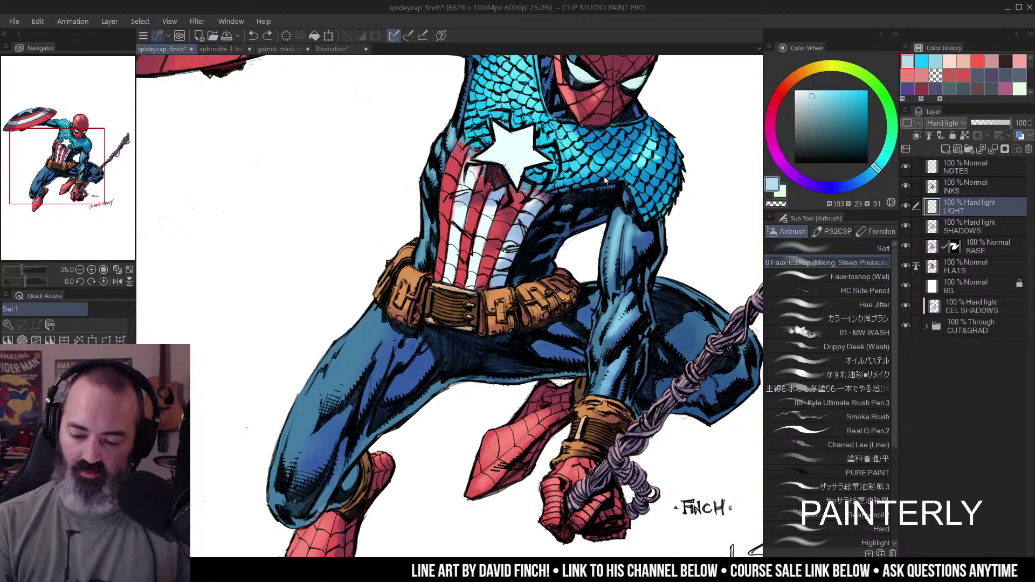
{"action": "left_click", "coordinate": [593, 210], "text": "alt"}
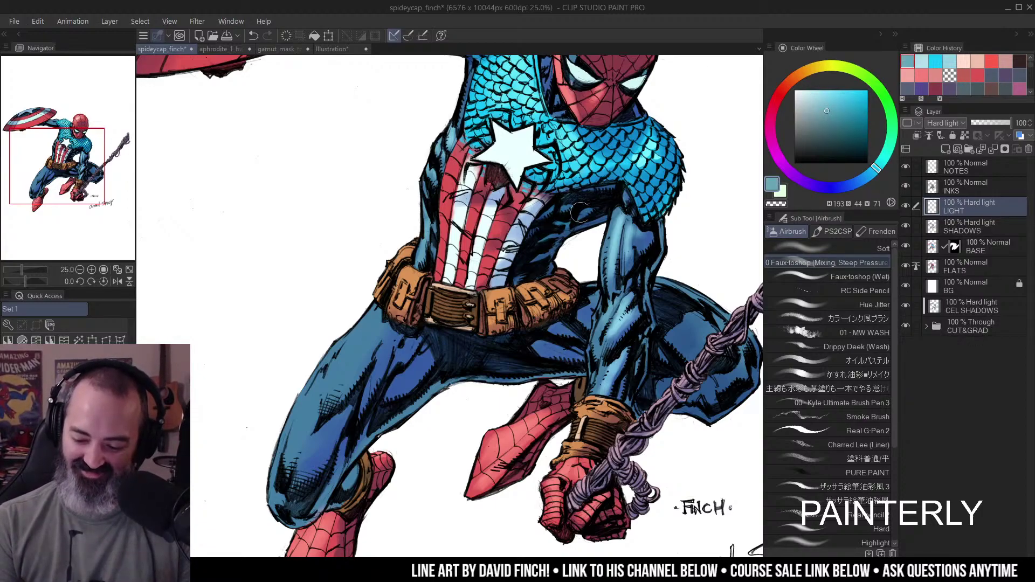
{"action": "left_click_drag", "start_coordinate": [588, 208], "coordinate": [620, 108]}
- Airbrush highlights along the bent front leg, from the hip to the knee and inner thigh, using the pale blue from the color history
{"action": "left_click", "coordinate": [922, 61]}
{"action": "mouse_move", "coordinate": [426, 221]}
{"action": "left_mouse_down"}
{"action": "mouse_move", "coordinate": [367, 286]}
{"action": "mouse_move", "coordinate": [377, 274]}
{"action": "mouse_move", "coordinate": [335, 382]}
{"action": "mouse_move", "coordinate": [356, 324]}
{"action": "mouse_move", "coordinate": [335, 339]}
{"action": "mouse_move", "coordinate": [345, 302]}
{"action": "mouse_move", "coordinate": [330, 348]}
{"action": "mouse_move", "coordinate": [415, 224]}
{"action": "mouse_move", "coordinate": [426, 248]}
{"action": "mouse_move", "coordinate": [429, 237]}
{"action": "mouse_move", "coordinate": [425, 253]}
{"action": "mouse_move", "coordinate": [437, 232]}
{"action": "mouse_move", "coordinate": [402, 291]}
{"action": "left_mouse_up"}
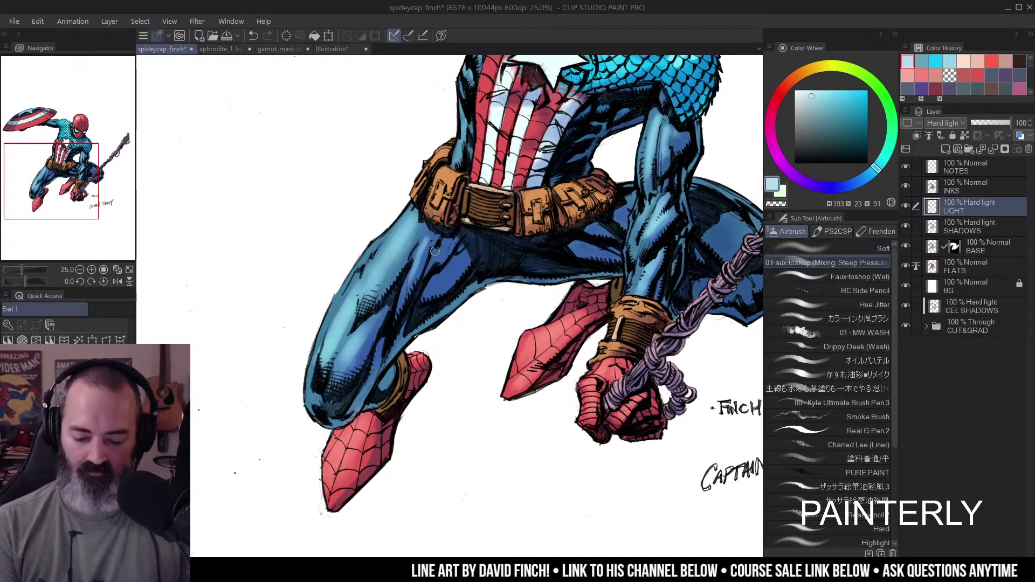
{"action": "mouse_move", "coordinate": [426, 248]}
{"action": "left_mouse_down"}
{"action": "mouse_move", "coordinate": [434, 259]}
{"action": "mouse_move", "coordinate": [445, 248]}
{"action": "mouse_move", "coordinate": [439, 283]}
{"action": "mouse_move", "coordinate": [462, 260]}
{"action": "mouse_move", "coordinate": [431, 287]}
{"action": "left_mouse_up"}
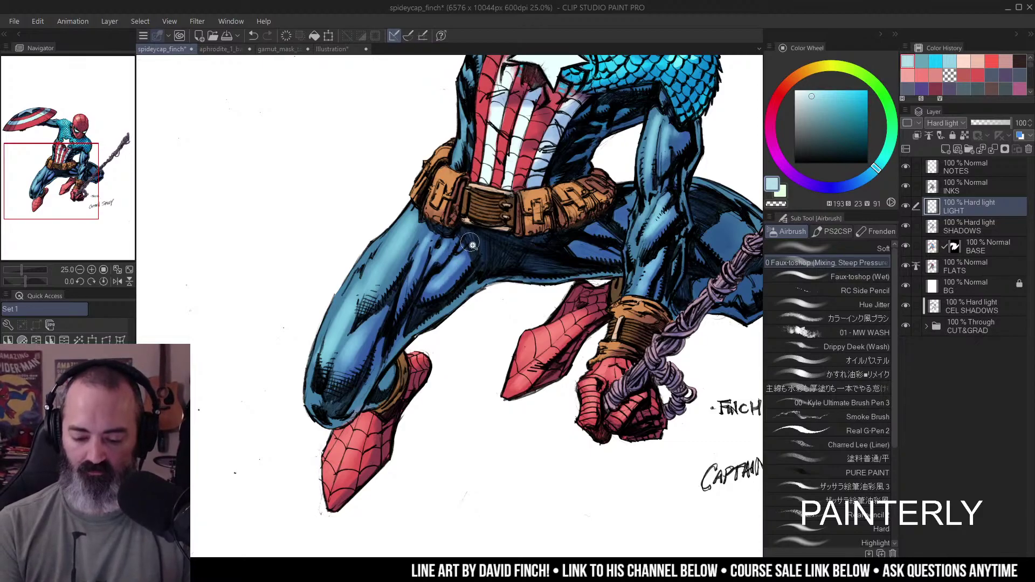
{"action": "scroll", "coordinate": [480, 244], "scroll_direction": "down", "scroll_amount": 5}
{"action": "scroll", "coordinate": [480, 244], "scroll_direction": "up", "scroll_amount": 3}
{"action": "key", "text": "j"}
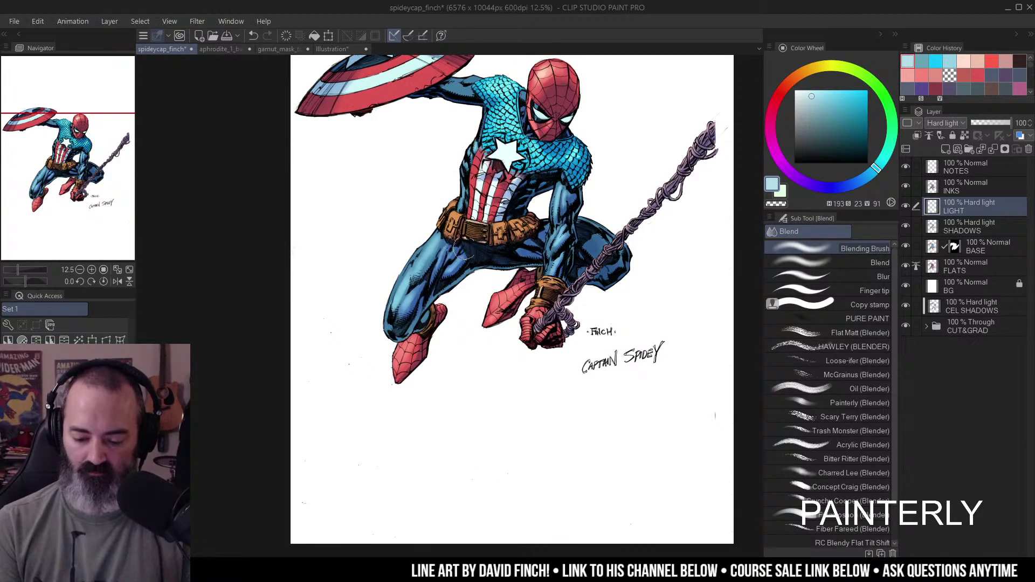
{"action": "left_click_drag", "start_coordinate": [452, 277], "coordinate": [475, 253]}
{"action": "key", "text": "/"}
{"action": "scroll", "coordinate": [539, 270], "scroll_direction": "up", "scroll_amount": 3}
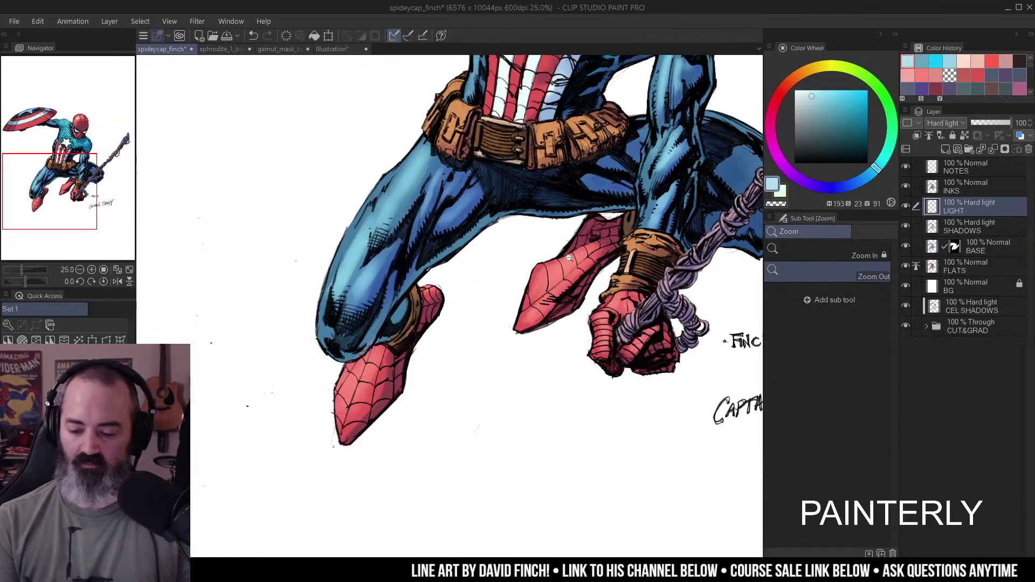
- Airbrush pale blue highlights on the far bent leg behind the lowered arm and the twisted web rope
{"action": "scroll", "coordinate": [616, 226], "scroll_direction": "down", "scroll_amount": 3}
{"action": "scroll", "coordinate": [661, 214], "scroll_direction": "up", "scroll_amount": 3}
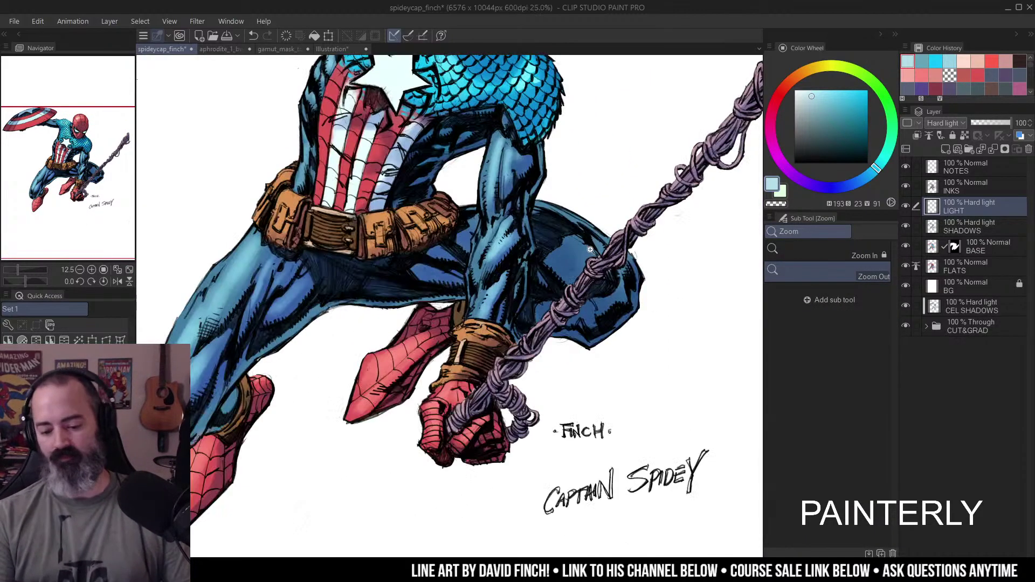
{"action": "key", "text": "b"}
{"action": "mouse_move", "coordinate": [576, 248]}
{"action": "left_mouse_down"}
{"action": "mouse_move", "coordinate": [552, 256]}
{"action": "mouse_move", "coordinate": [594, 238]}
{"action": "mouse_move", "coordinate": [561, 270]}
{"action": "mouse_move", "coordinate": [595, 237]}
{"action": "mouse_move", "coordinate": [566, 232]}
{"action": "mouse_move", "coordinate": [539, 205]}
{"action": "mouse_move", "coordinate": [608, 248]}
{"action": "mouse_move", "coordinate": [607, 294]}
{"action": "mouse_move", "coordinate": [615, 296]}
{"action": "mouse_move", "coordinate": [621, 256]}
{"action": "mouse_move", "coordinate": [636, 273]}
{"action": "mouse_move", "coordinate": [485, 200]}
{"action": "mouse_move", "coordinate": [475, 211]}
{"action": "mouse_move", "coordinate": [504, 201]}
{"action": "mouse_move", "coordinate": [517, 164]}
{"action": "mouse_move", "coordinate": [494, 198]}
{"action": "mouse_move", "coordinate": [475, 204]}
{"action": "left_mouse_up"}
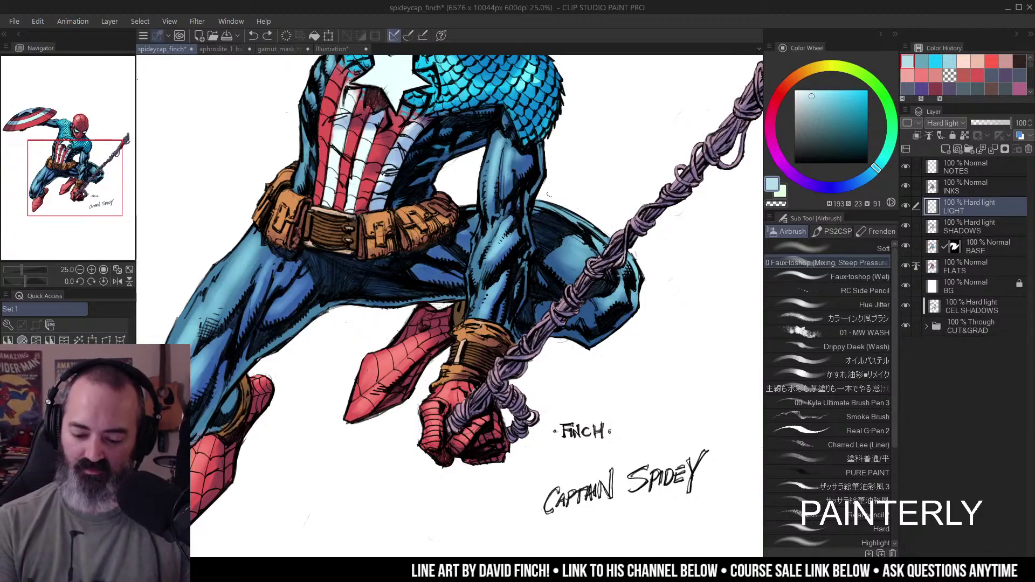
{"action": "left_click_drag", "start_coordinate": [625, 257], "coordinate": [630, 161]}
{"action": "key", "text": "b"}
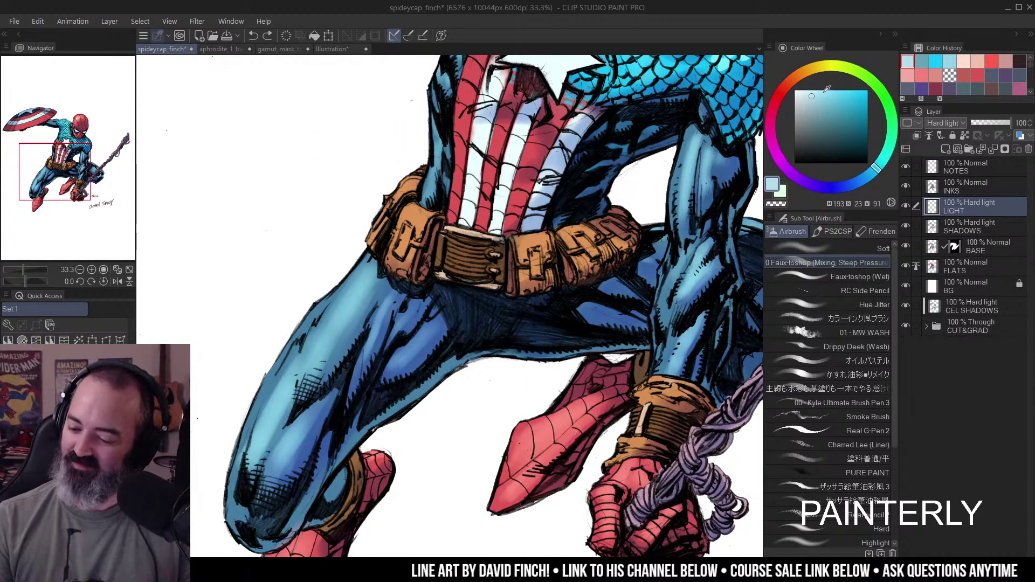
- Choose a pale yellow with hue 44, saturation 23 and value 91, and airbrush highlights on the brown belt pouches
{"action": "left_click", "coordinate": [824, 75]}
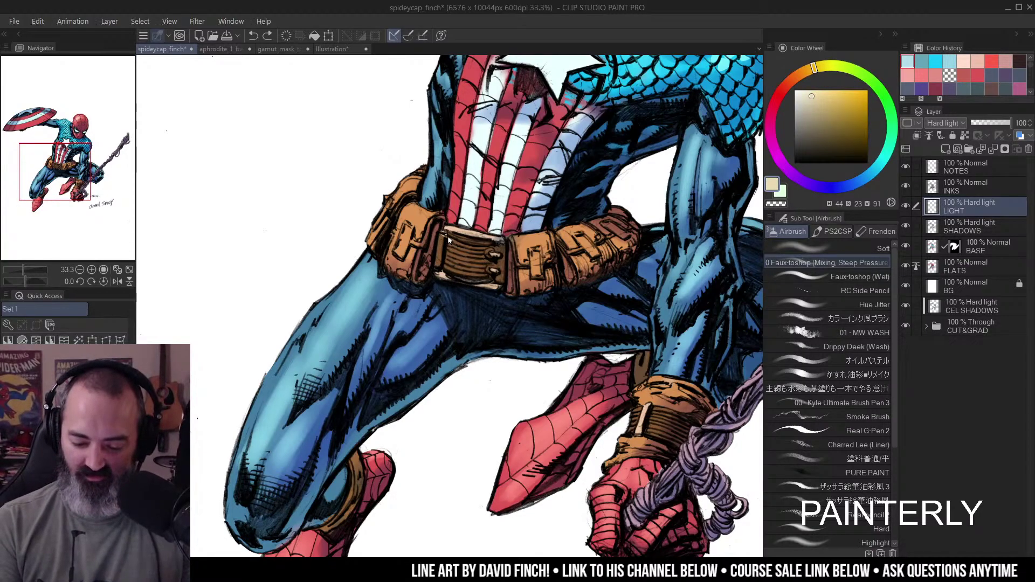
{"action": "left_click", "coordinate": [406, 214]}
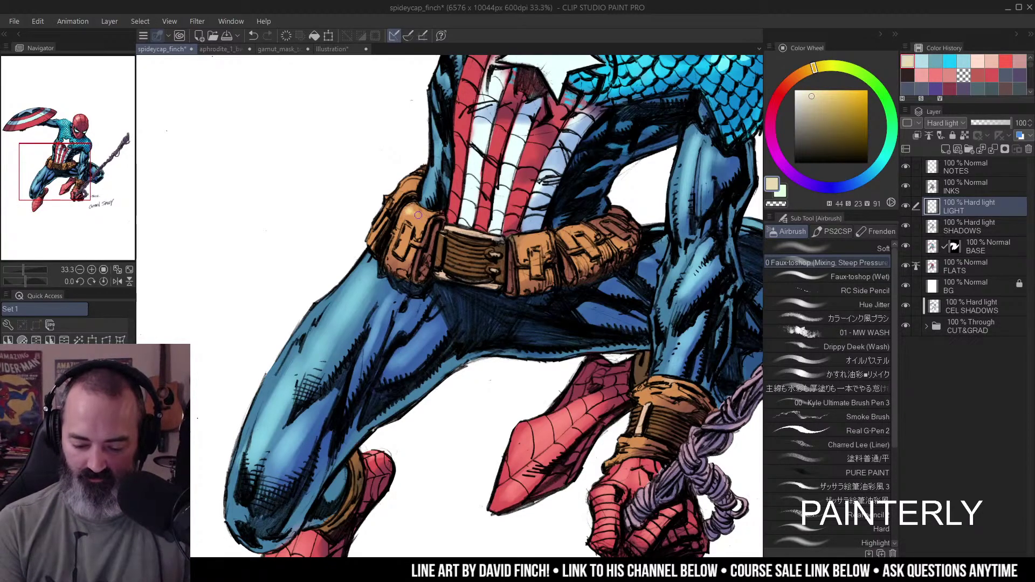
{"action": "mouse_move", "coordinate": [418, 216]}
{"action": "left_mouse_down"}
{"action": "mouse_move", "coordinate": [409, 212]}
{"action": "mouse_move", "coordinate": [397, 255]}
{"action": "left_mouse_up"}
{"action": "left_click_drag", "start_coordinate": [405, 188], "coordinate": [407, 182]}
{"action": "left_click_drag", "start_coordinate": [519, 245], "coordinate": [547, 238]}
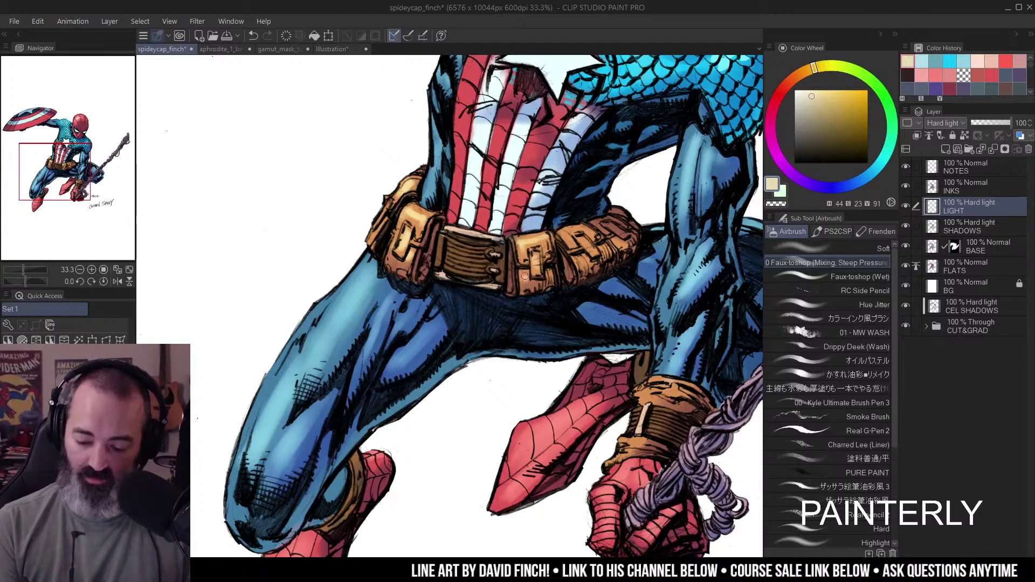
{"action": "left_click_drag", "start_coordinate": [526, 278], "coordinate": [591, 220]}
{"action": "scroll", "coordinate": [591, 219], "scroll_direction": "down", "scroll_amount": 1}
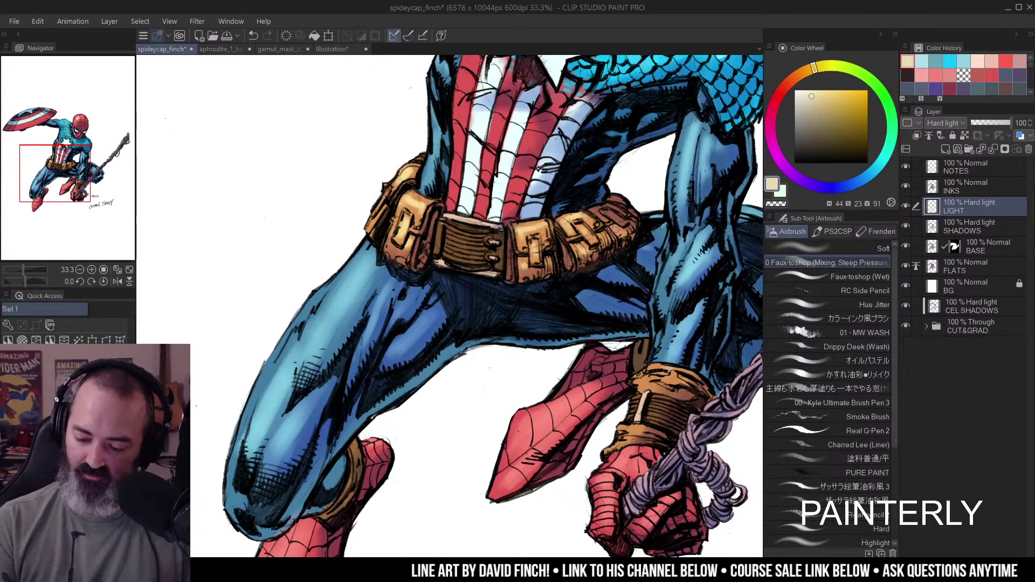
- Airbrush pale yellow highlights on the brown wrist cuff of the lowered arm
{"action": "left_click", "coordinate": [590, 250], "text": "ctrl+alt"}
{"action": "key", "text": "ctrl+0"}
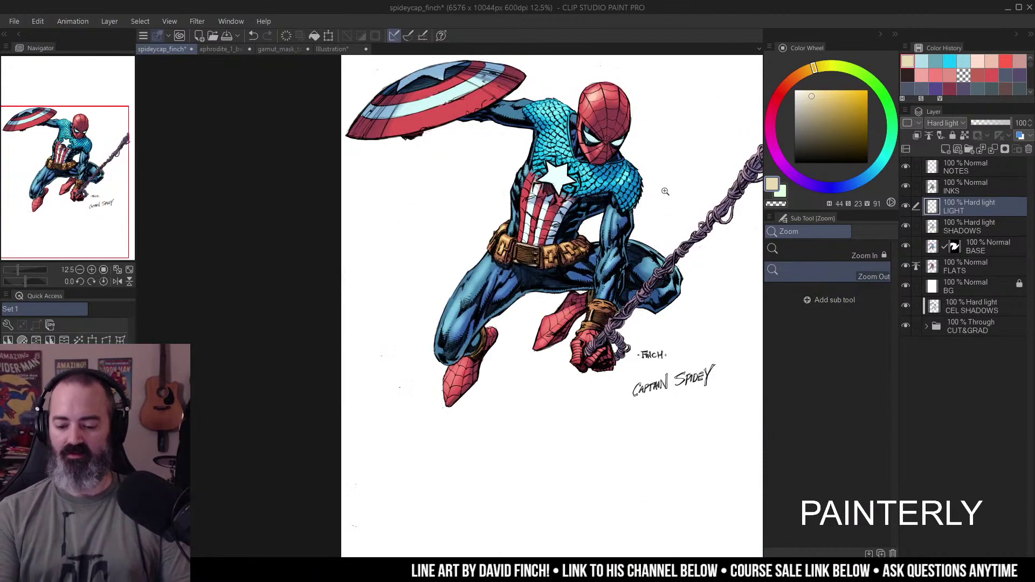
{"action": "left_click", "coordinate": [590, 250]}
{"action": "key", "text": "b"}
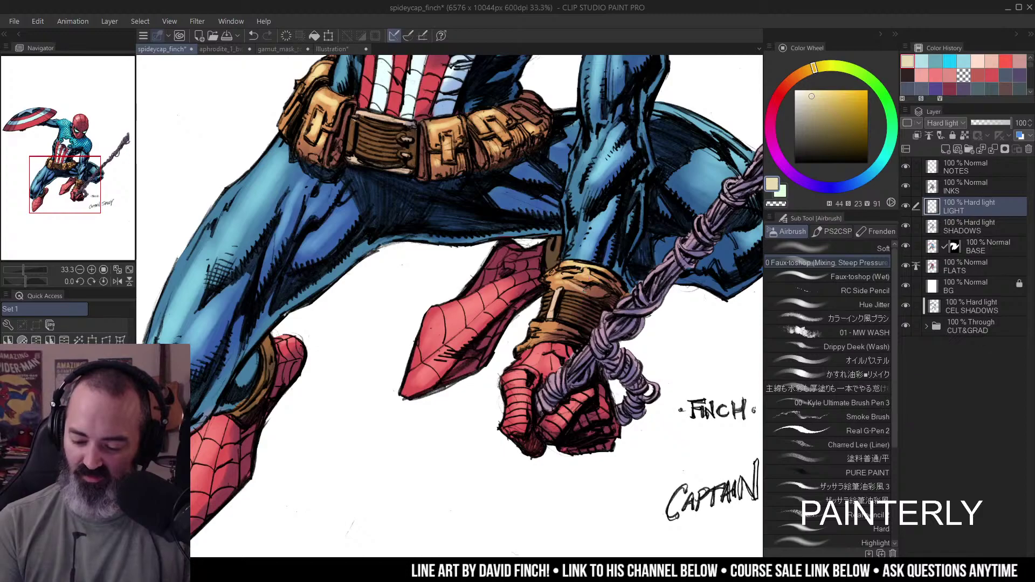
{"action": "left_click_drag", "start_coordinate": [629, 275], "coordinate": [636, 245]}
{"action": "left_click_drag", "start_coordinate": [576, 294], "coordinate": [558, 298]}
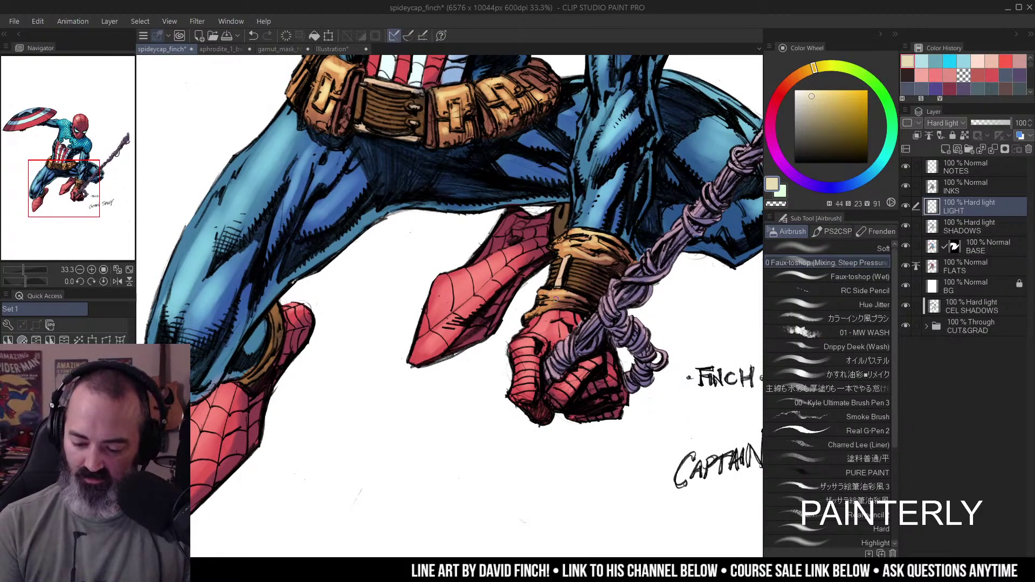
{"action": "left_click", "coordinate": [595, 280], "text": "alt"}
{"action": "left_click_drag", "start_coordinate": [658, 141], "coordinate": [630, 275]}
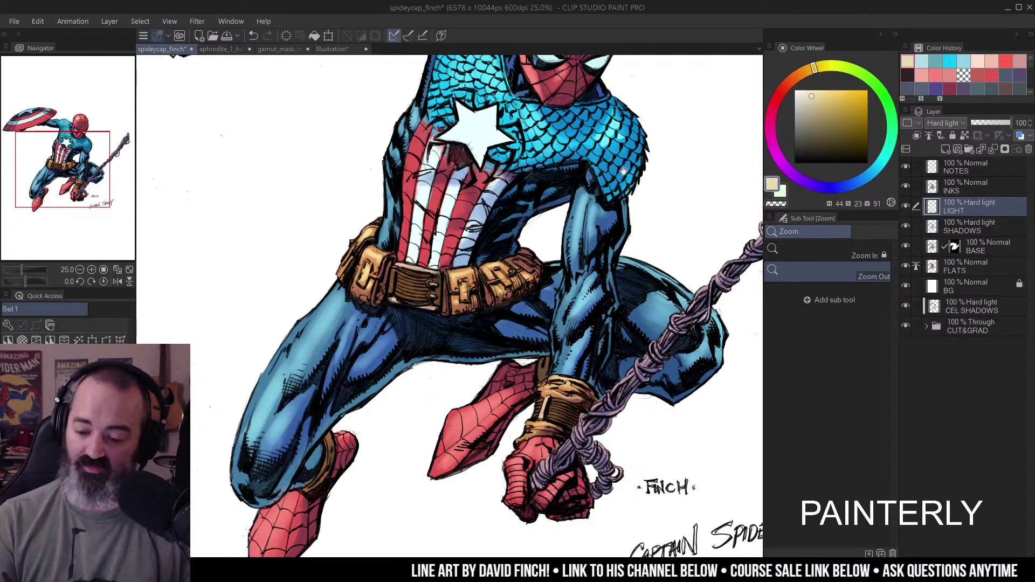
{"action": "scroll", "coordinate": [604, 135], "scroll_direction": "down", "scroll_amount": 2}
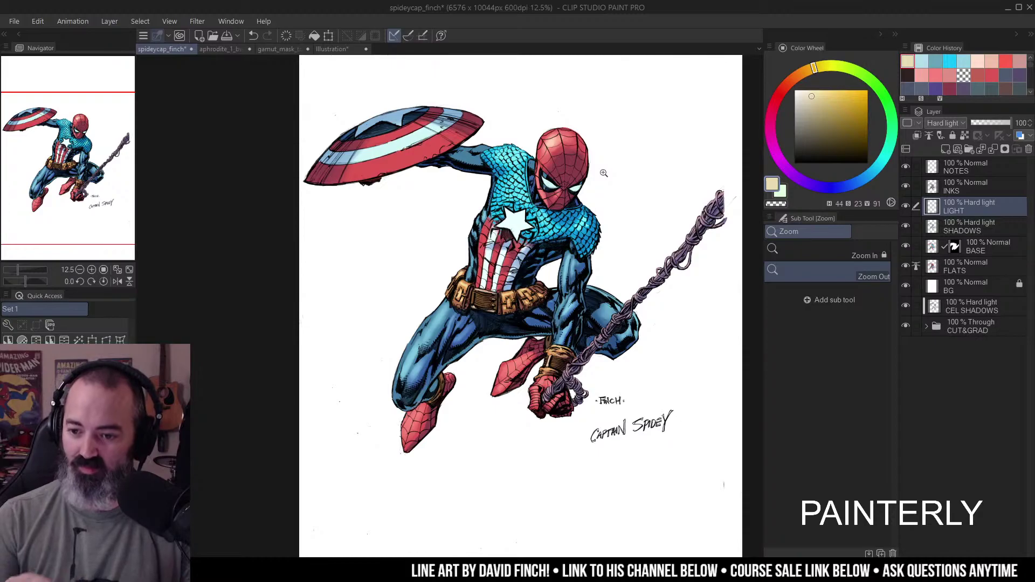
{"action": "left_click_drag", "start_coordinate": [604, 173], "coordinate": [570, 182]}
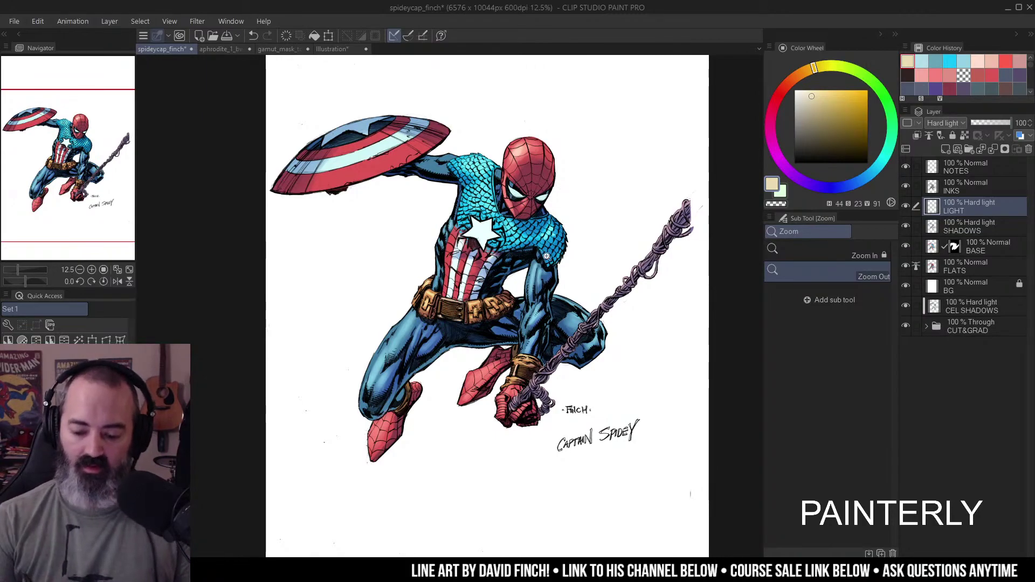
{"action": "left_click", "coordinate": [471, 169]}
{"action": "key", "text": "w"}
{"action": "left_click", "coordinate": [479, 152]}
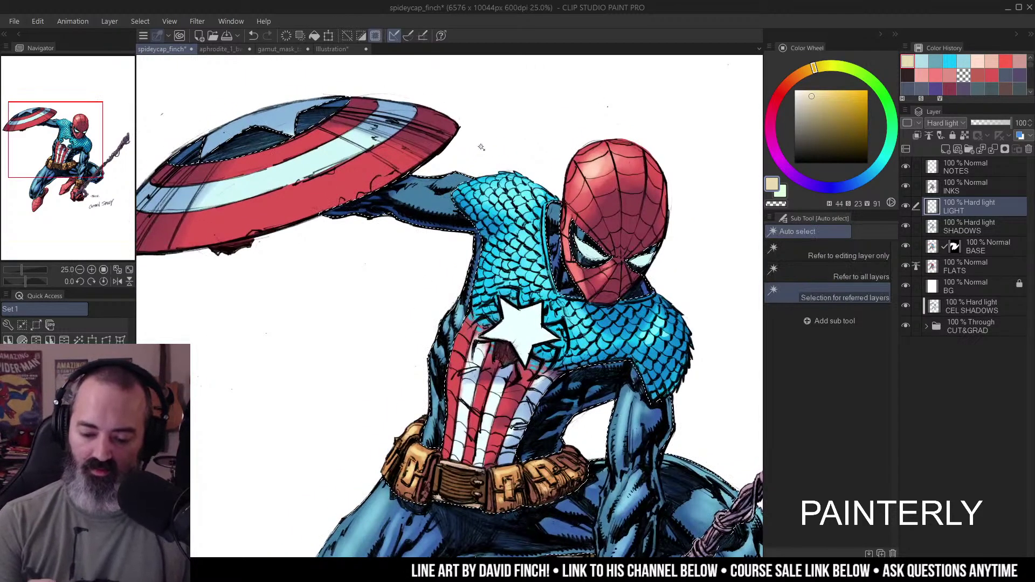
{"action": "key", "text": "ctrl+d"}
{"action": "left_click_drag", "start_coordinate": [549, 165], "coordinate": [531, 156]}
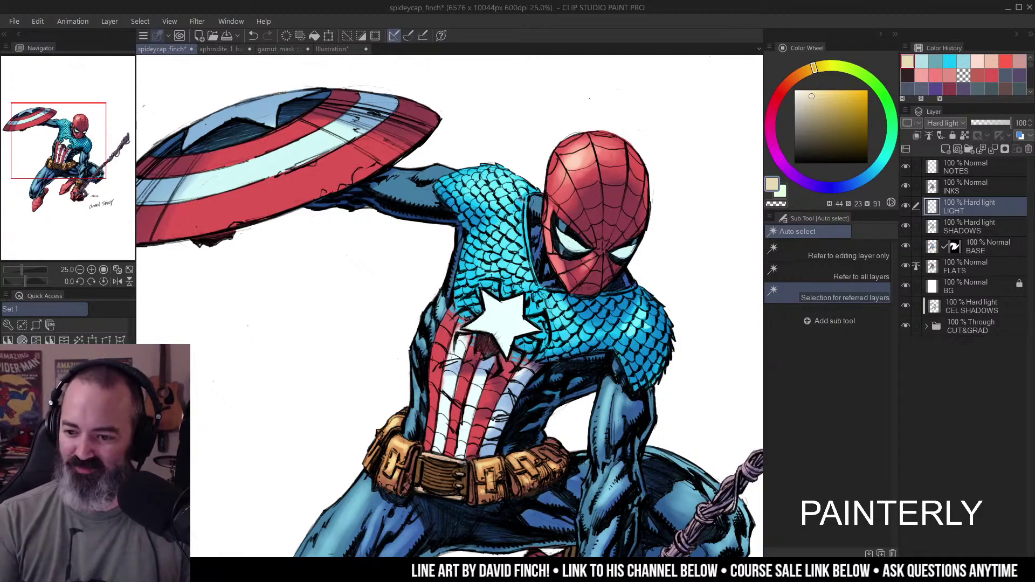
{"action": "key", "text": "b"}
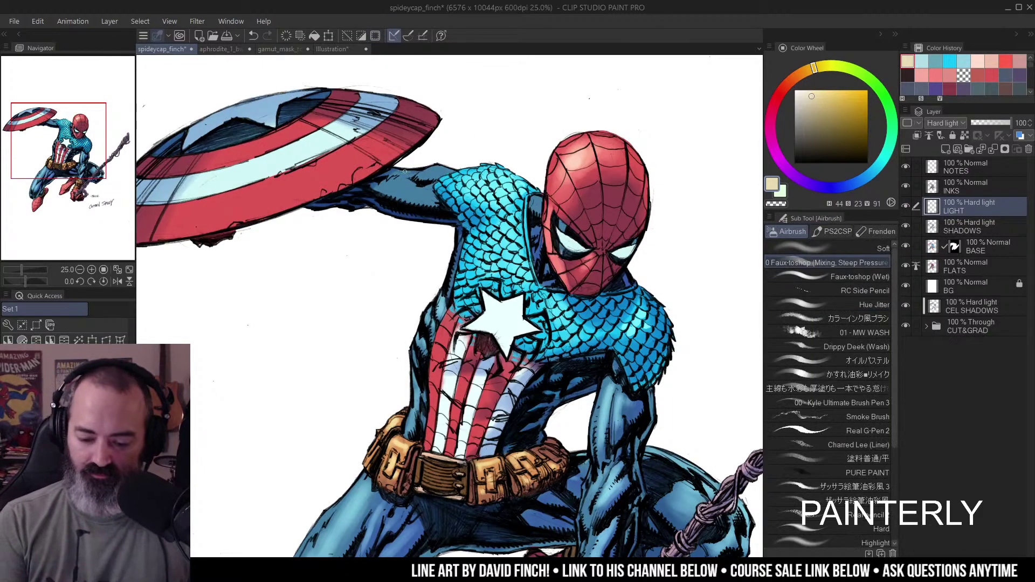
{"action": "left_click_drag", "start_coordinate": [403, 173], "coordinate": [457, 170]}
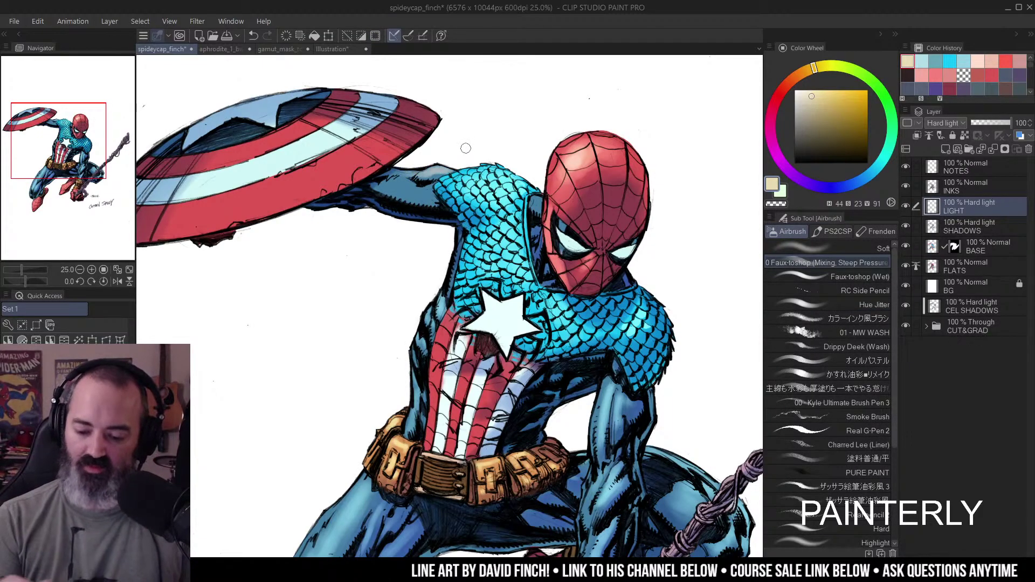
{"action": "key", "text": "ctrl+z"}
- Isolate the LIGHT layer to sample its pale blue, show all layers again, and airbrush a highlight along the upper shield arm
{"action": "left_click", "coordinate": [906, 205], "text": "alt"}
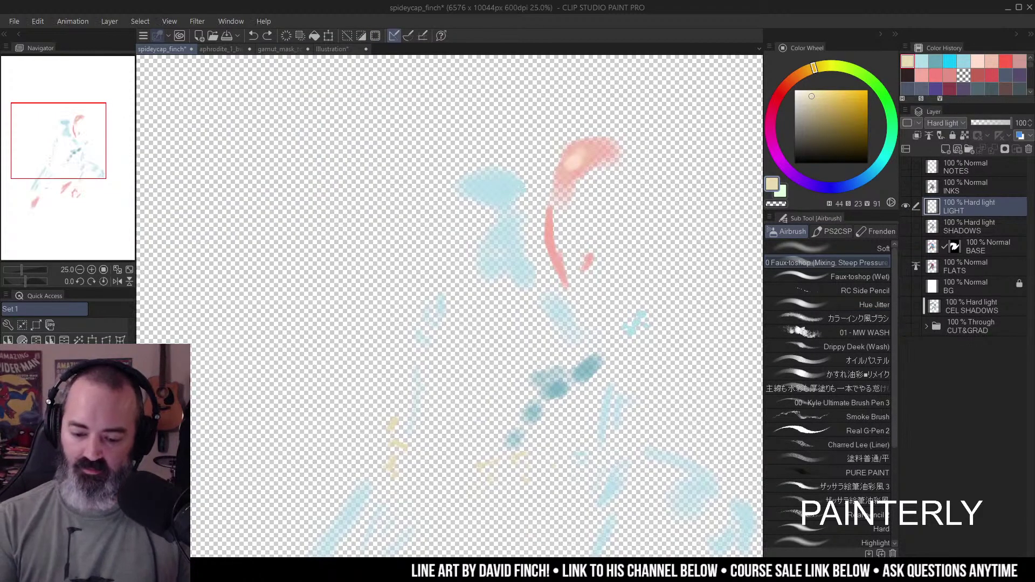
{"action": "left_click", "coordinate": [504, 180], "text": "alt"}
{"action": "left_click", "coordinate": [907, 206], "text": "alt"}
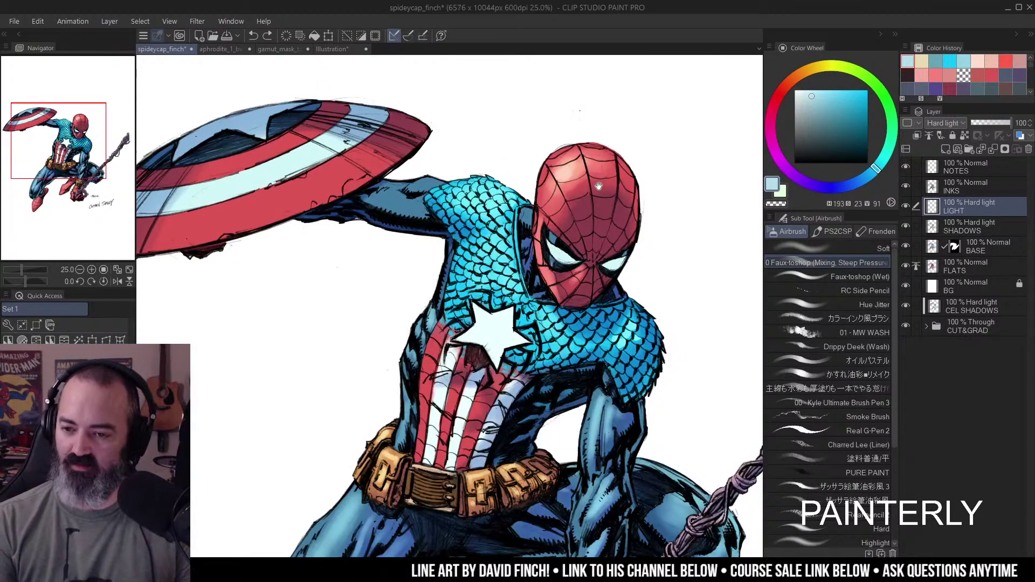
{"action": "left_click_drag", "start_coordinate": [416, 176], "coordinate": [445, 173]}
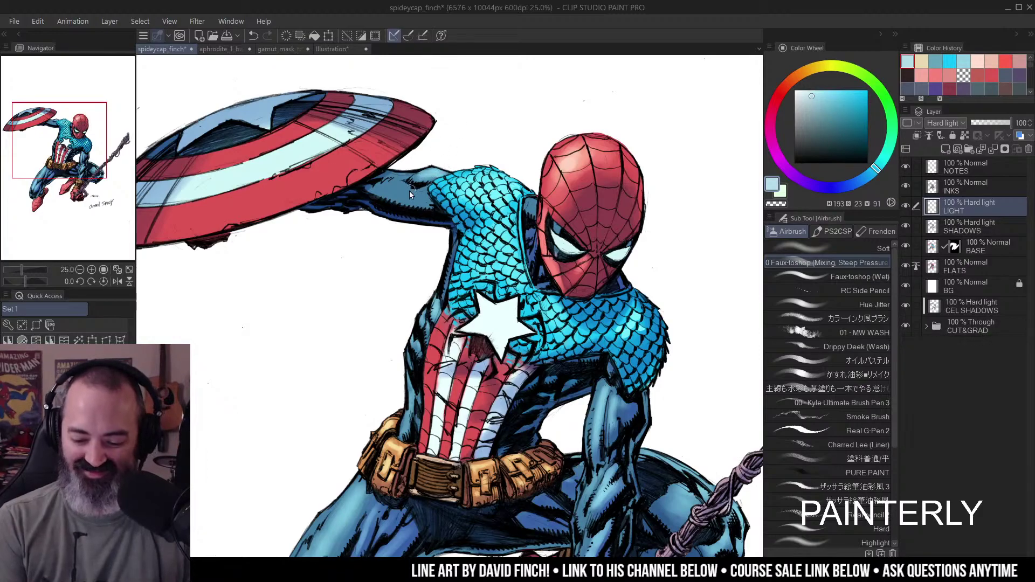
- Lasso small patches of scales on the shoulder beside the shield arm, brighten them in pale blue, and clear the selection
{"action": "key", "text": "ctrl+space"}
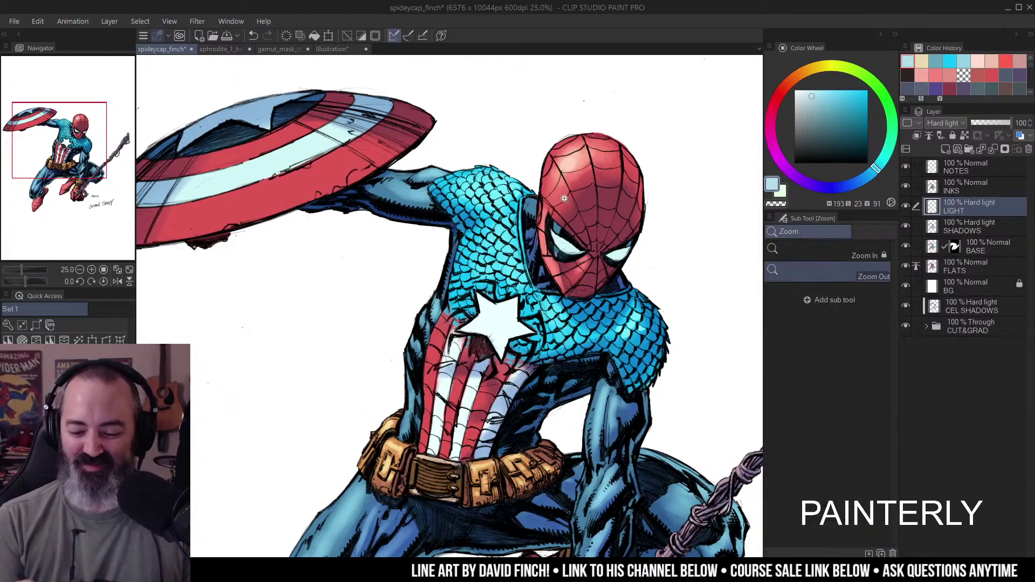
{"action": "scroll", "coordinate": [491, 151], "scroll_direction": "down", "scroll_amount": 3}
{"action": "scroll", "coordinate": [492, 151], "scroll_direction": "up", "scroll_amount": 2}
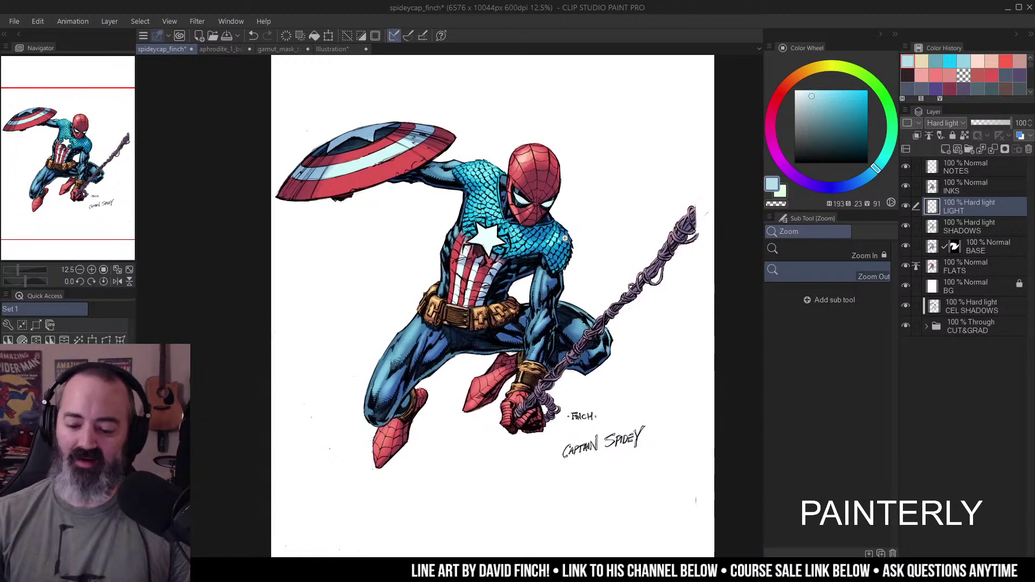
{"action": "scroll", "coordinate": [491, 170], "scroll_direction": "up", "scroll_amount": 3}
{"action": "key", "text": "m"}
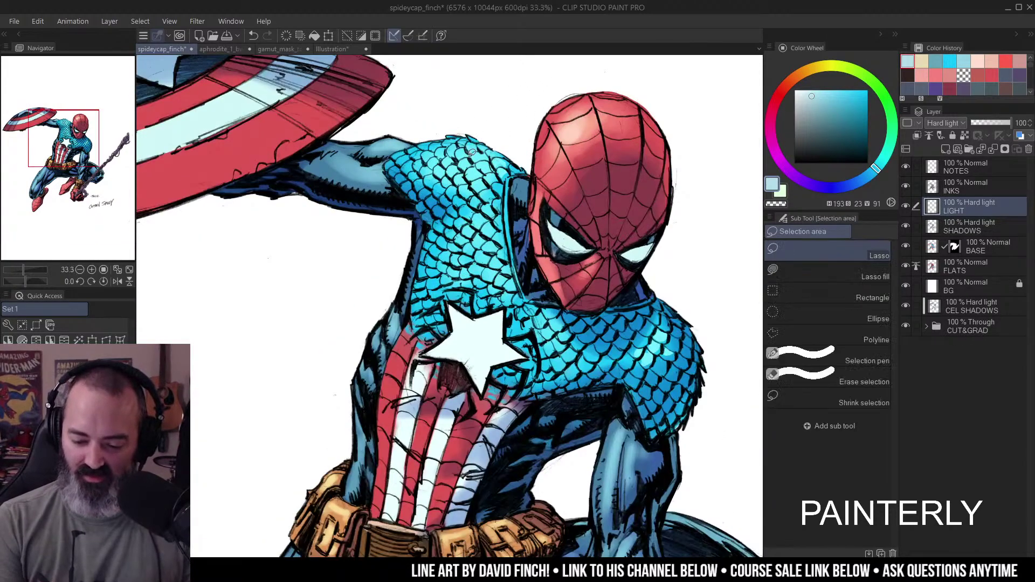
{"action": "left_click_drag", "start_coordinate": [459, 154], "coordinate": [460, 148]}
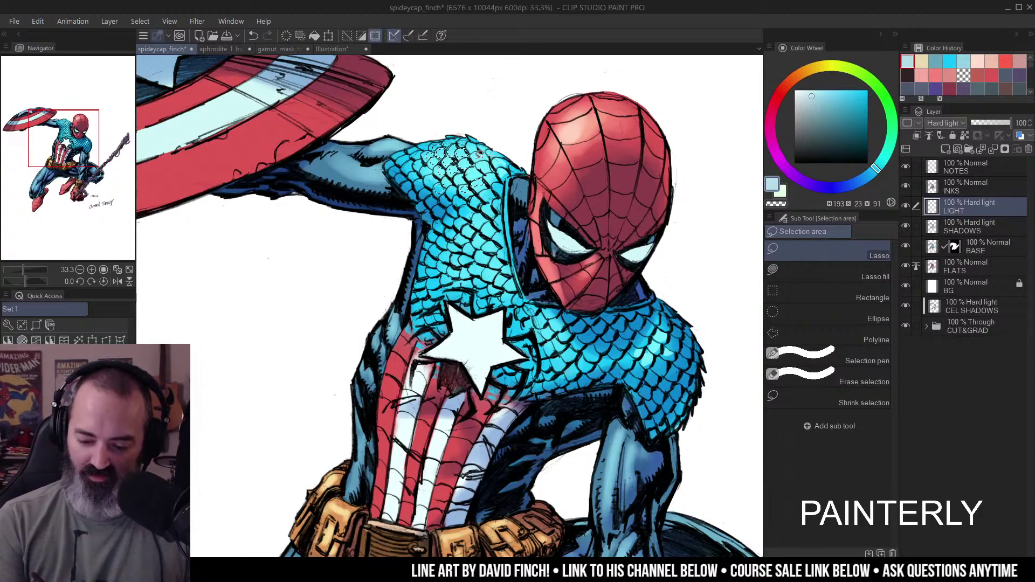
{"action": "left_click", "coordinate": [478, 167], "text": "ctrl+alt"}
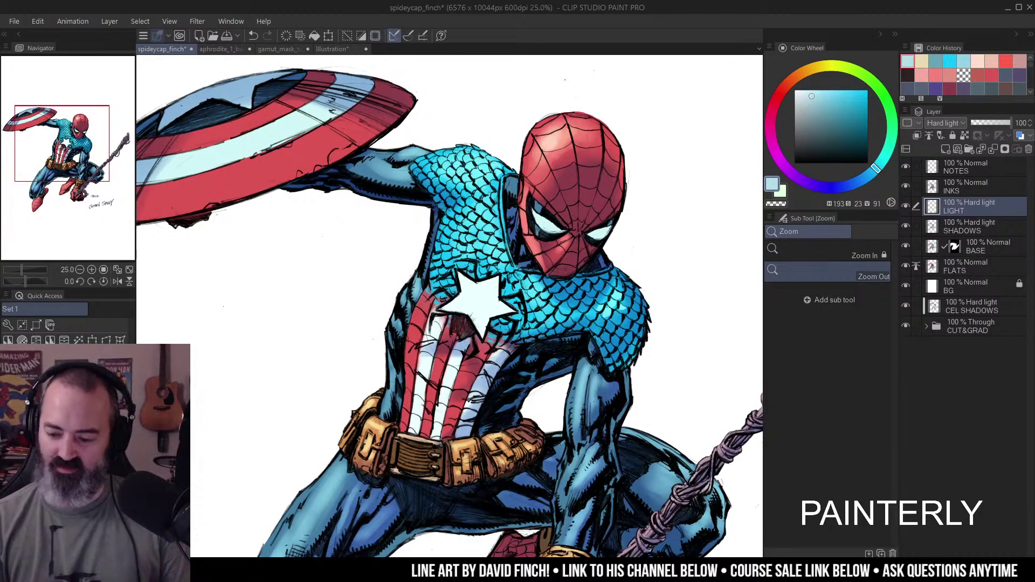
- Set the airbrush to a paler blue with hue 193, saturation 11 and value 94, and check the whole figure
{"action": "key", "text": "b"}
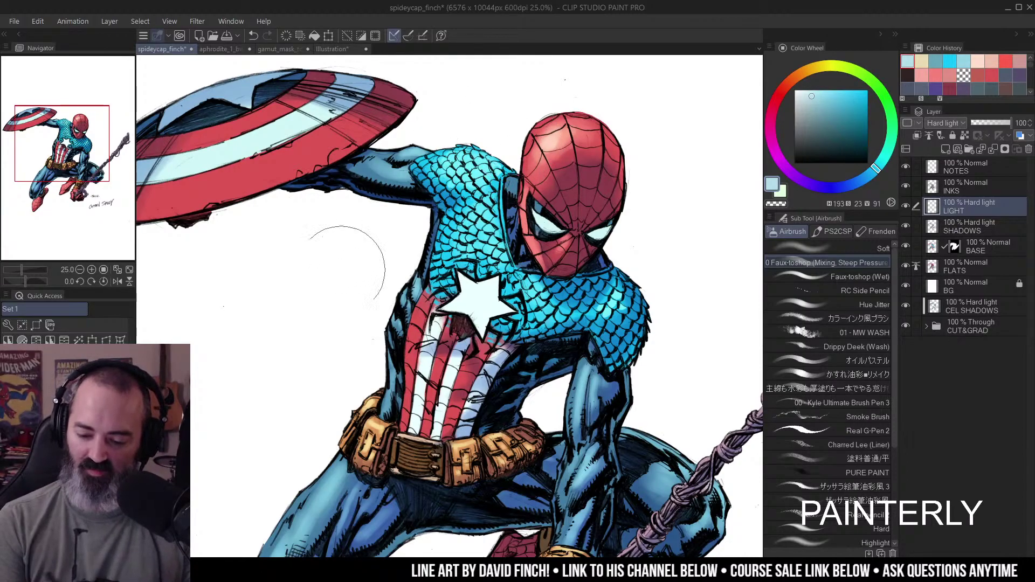
{"action": "left_click", "coordinate": [803, 94]}
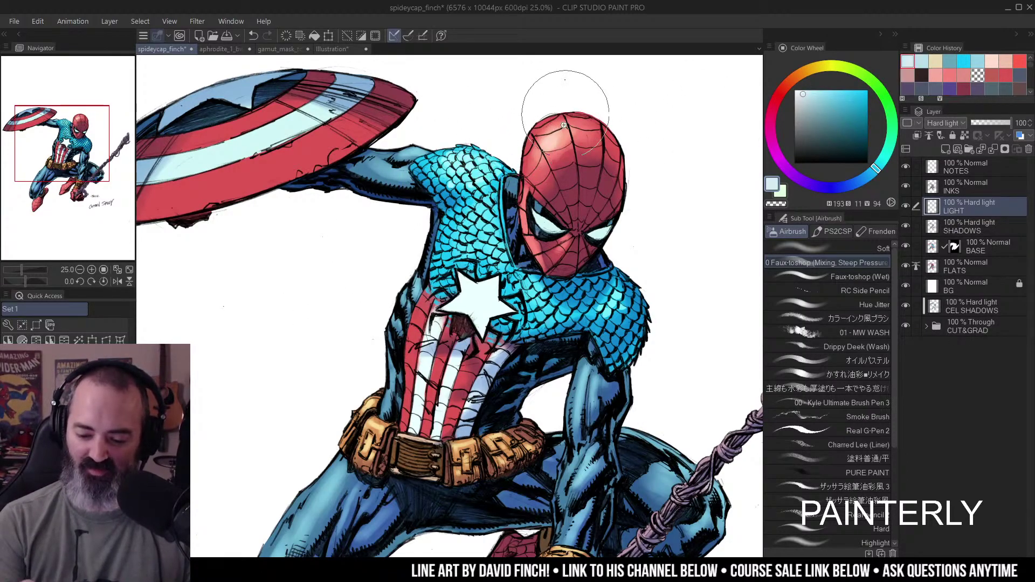
{"action": "left_click", "coordinate": [579, 171], "text": "ctrl+alt"}
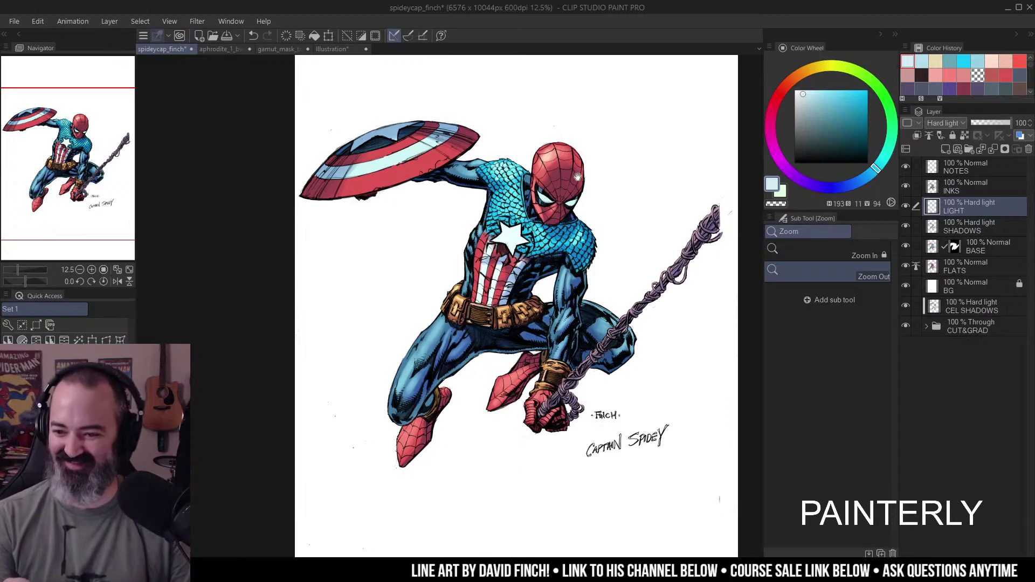
{"action": "left_click_drag", "start_coordinate": [579, 170], "coordinate": [558, 160]}
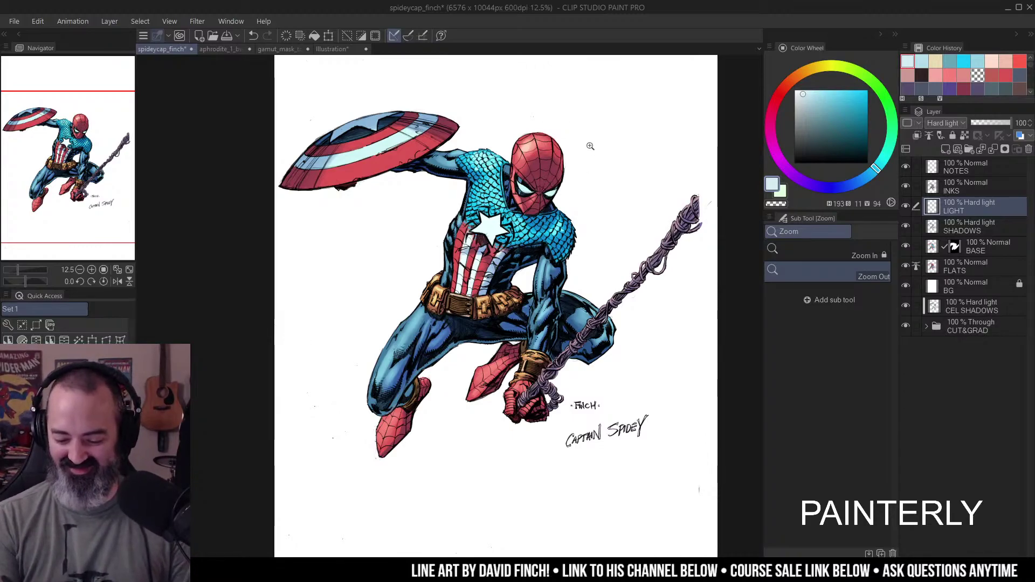
{"action": "scroll", "coordinate": [543, 243], "scroll_direction": "down", "scroll_amount": 1}
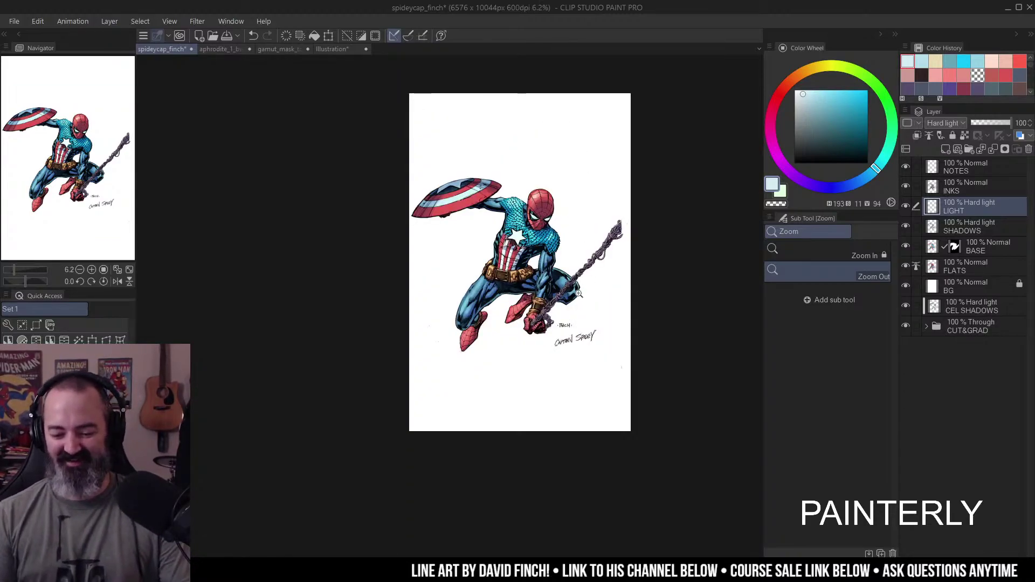
{"action": "scroll", "coordinate": [523, 224], "scroll_direction": "up", "scroll_amount": 2}
{"action": "scroll", "coordinate": [620, 221], "scroll_direction": "down", "scroll_amount": 1}
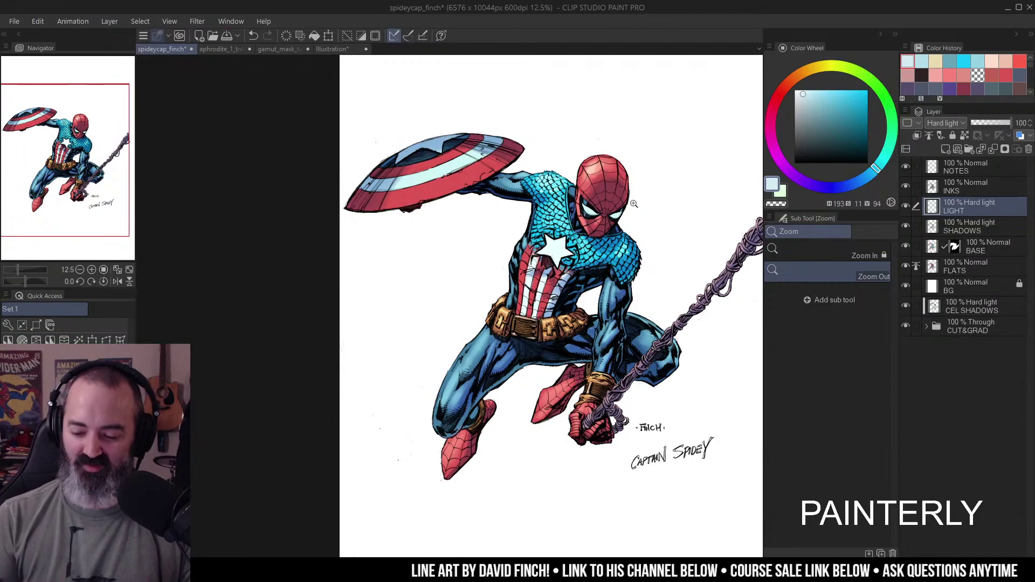
{"action": "key", "text": "w"}
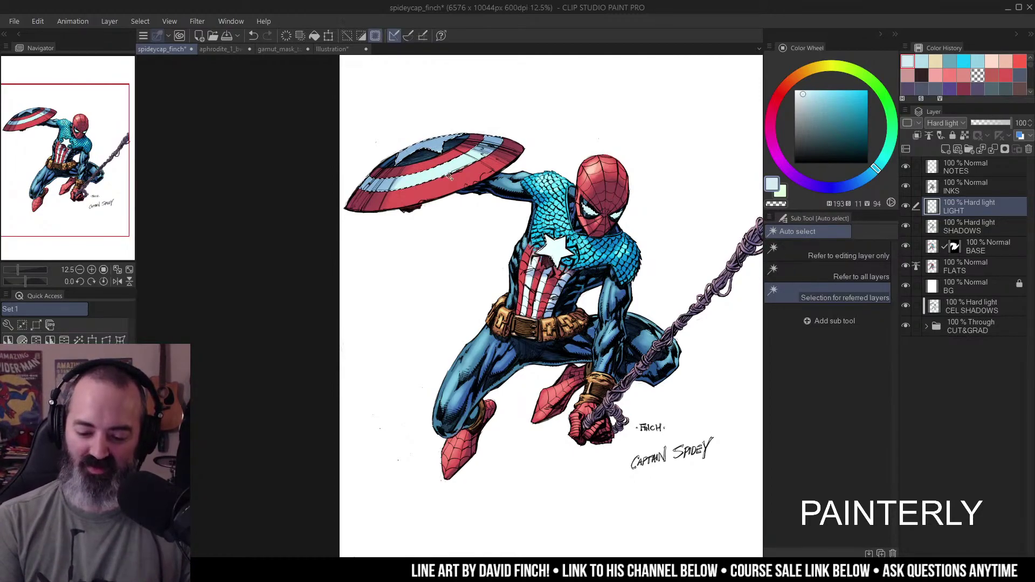
{"action": "left_click", "coordinate": [456, 152]}
{"action": "key", "text": "ctrl+d"}
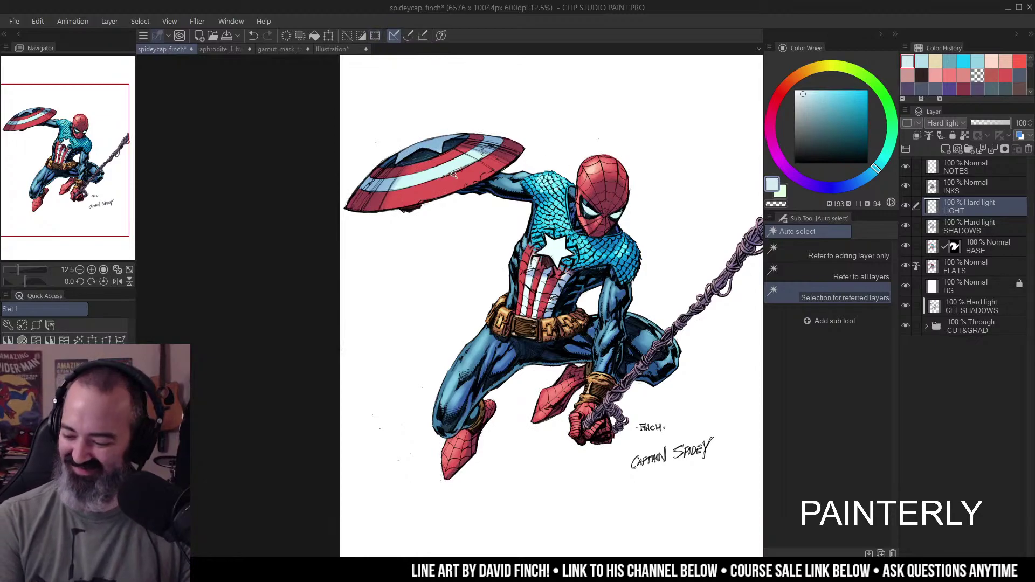
- Enlarge the airbrush and paint a pale blue highlight across the lower red band of the shield
{"action": "scroll", "coordinate": [455, 175], "scroll_direction": "up", "scroll_amount": 2}
{"action": "key", "text": "b"}
{"action": "key", "text": "bracketright"}
{"action": "key", "text": "bracketright"}
{"action": "key", "text": "bracketright"}
{"action": "mouse_move", "coordinate": [412, 143]}
{"action": "left_mouse_down"}
{"action": "mouse_move", "coordinate": [446, 221]}
{"action": "mouse_move", "coordinate": [458, 200]}
{"action": "mouse_move", "coordinate": [437, 175]}
{"action": "mouse_move", "coordinate": [435, 213]}
{"action": "mouse_move", "coordinate": [399, 165]}
{"action": "mouse_move", "coordinate": [437, 208]}
{"action": "left_mouse_up"}
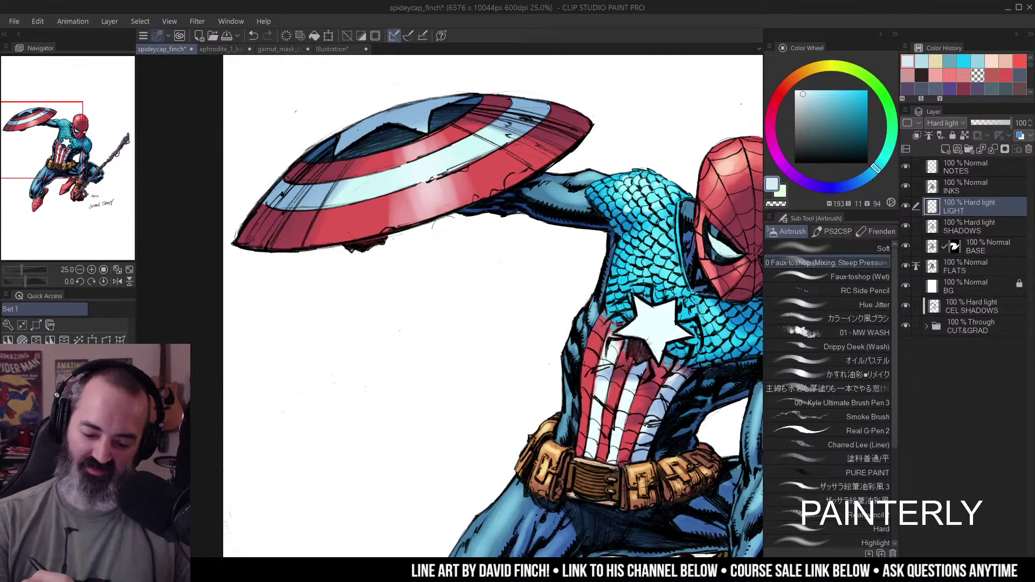
- Widen the pale highlight on the shield's outer red band toward the side nearest the arm
{"action": "key", "text": "slash"}
{"action": "scroll", "coordinate": [466, 162], "scroll_direction": "down", "scroll_amount": 2}
{"action": "scroll", "coordinate": [634, 211], "scroll_direction": "down", "scroll_amount": 1}
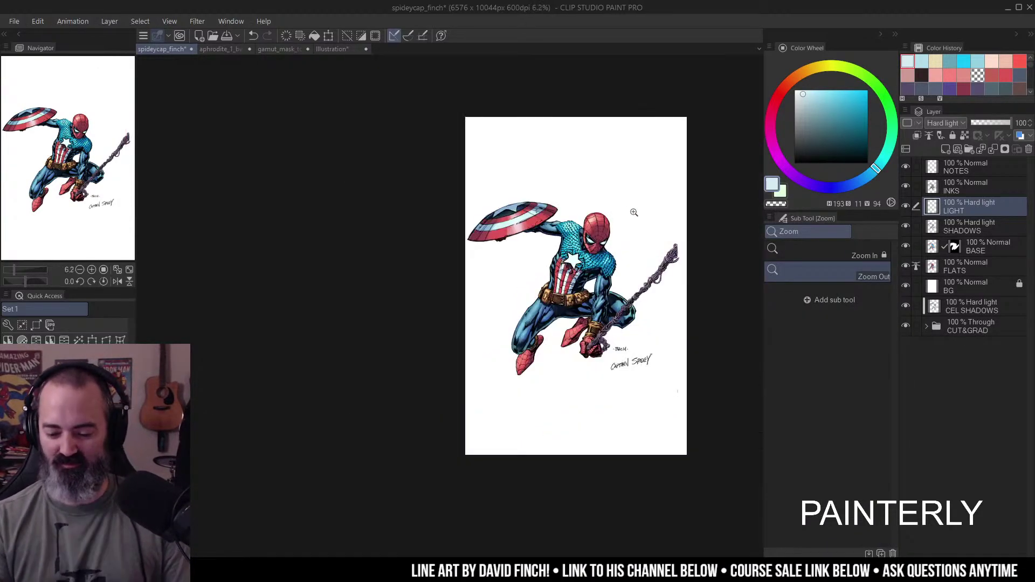
{"action": "left_click", "coordinate": [554, 230]}
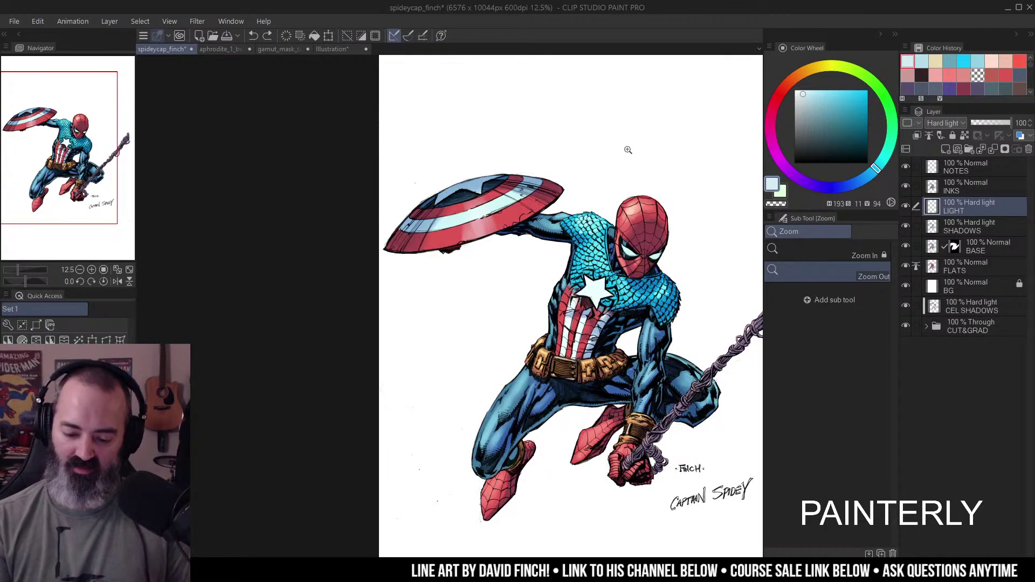
{"action": "key", "text": "b"}
{"action": "mouse_move", "coordinate": [483, 192]}
{"action": "left_mouse_down"}
{"action": "mouse_move", "coordinate": [518, 215]}
{"action": "mouse_move", "coordinate": [497, 226]}
{"action": "mouse_move", "coordinate": [479, 173]}
{"action": "mouse_move", "coordinate": [518, 213]}
{"action": "mouse_move", "coordinate": [503, 213]}
{"action": "mouse_move", "coordinate": [495, 197]}
{"action": "mouse_move", "coordinate": [553, 235]}
{"action": "mouse_move", "coordinate": [494, 213]}
{"action": "left_mouse_up"}
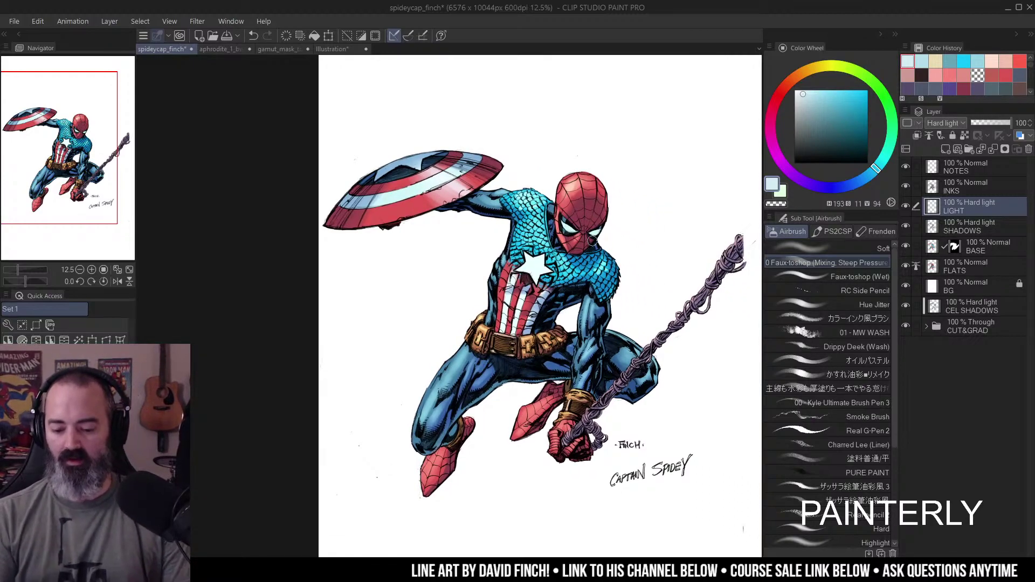
{"action": "left_click_drag", "start_coordinate": [609, 217], "coordinate": [580, 182]}
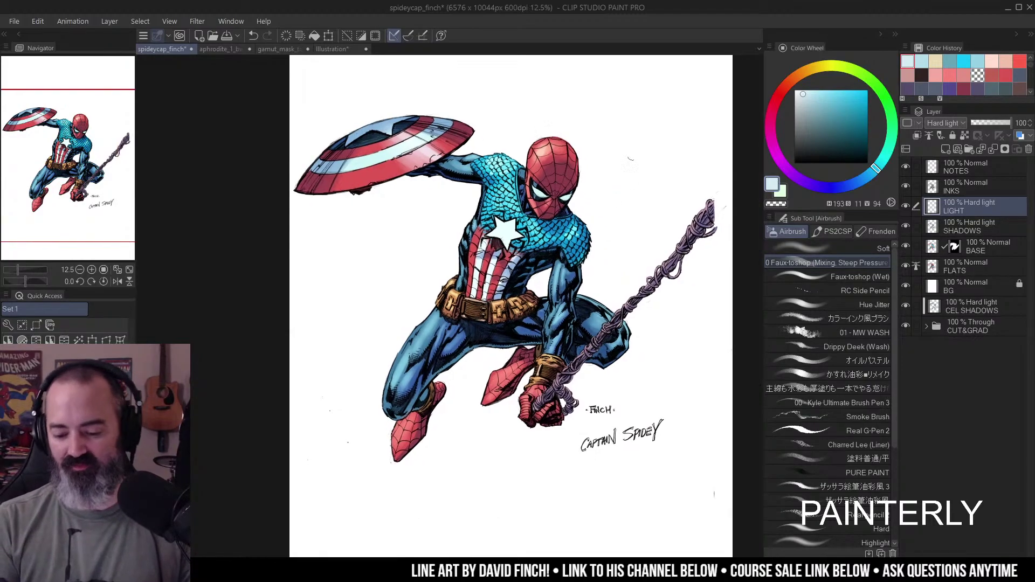
- Airbrush a soft pale blue highlight on the upper shield arm next to the scaled shoulder
{"action": "key", "text": "ctrl+space"}
{"action": "left_click", "coordinate": [521, 135]}
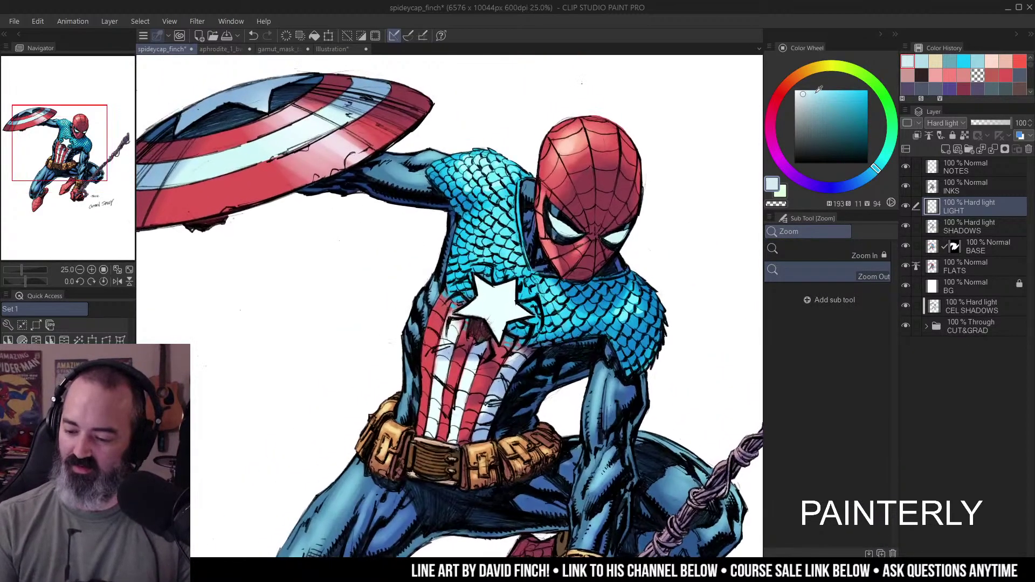
{"action": "left_click", "coordinate": [526, 124]}
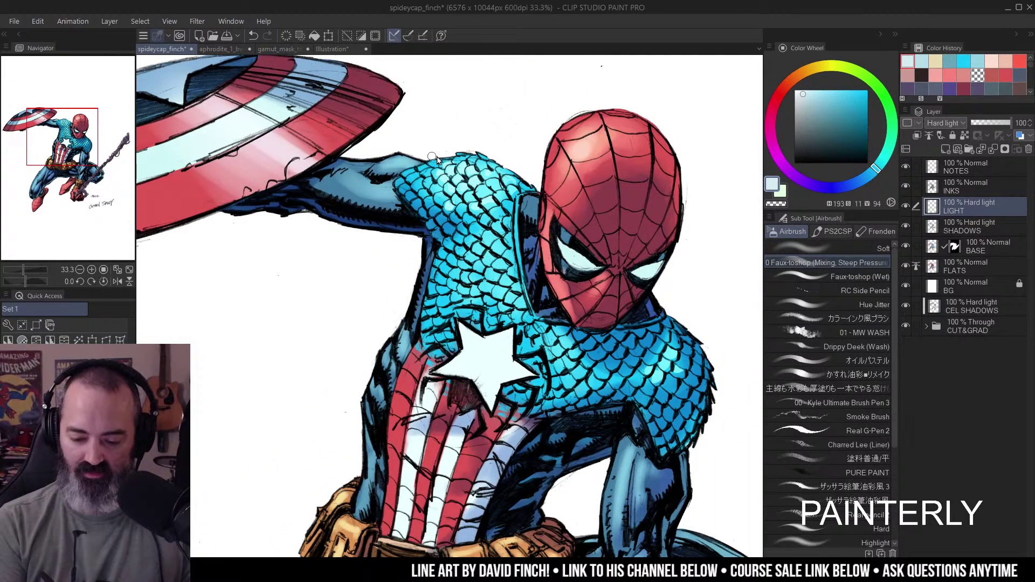
{"action": "key", "text": "w"}
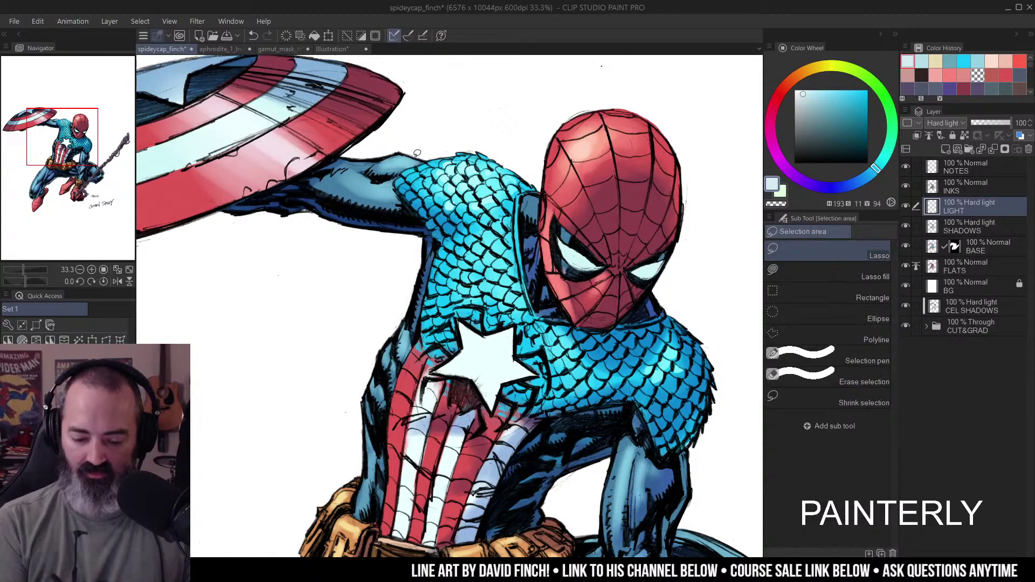
{"action": "left_click", "coordinate": [644, 217], "text": "ctrl+alt"}
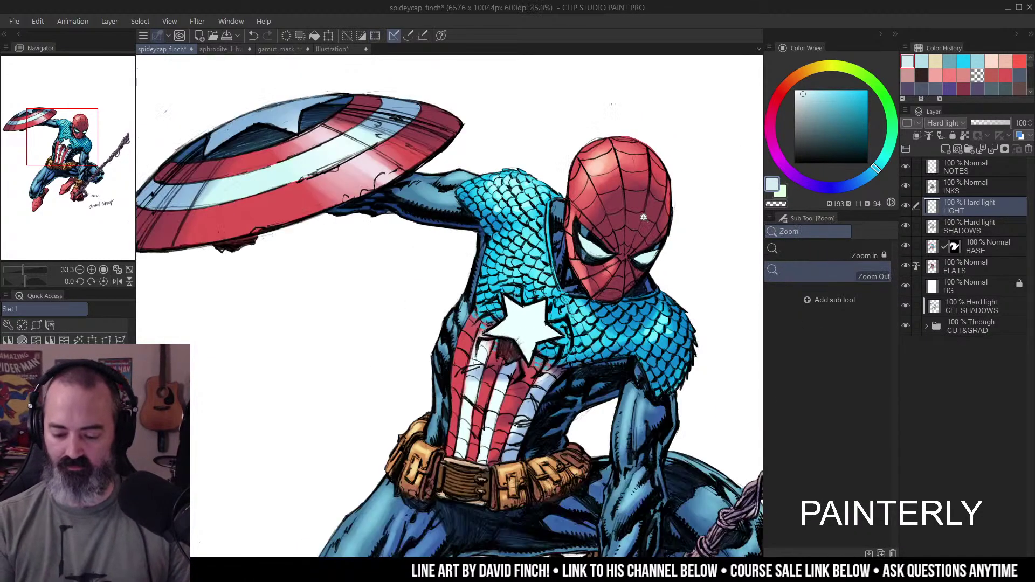
{"action": "key", "text": "alt"}
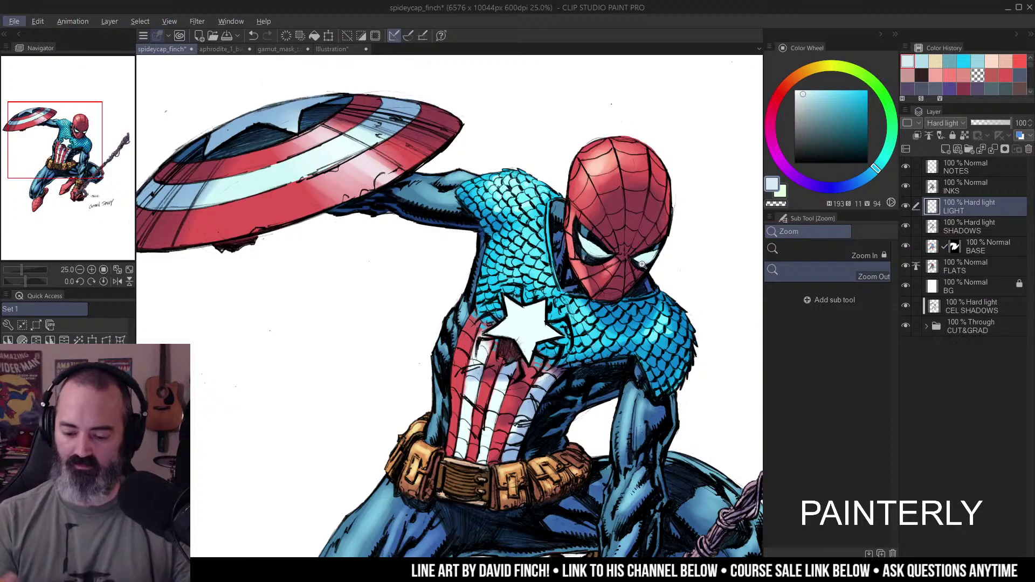
{"action": "key", "text": "Down"}
{"action": "key", "text": "Escape"}
{"action": "key", "text": "b"}
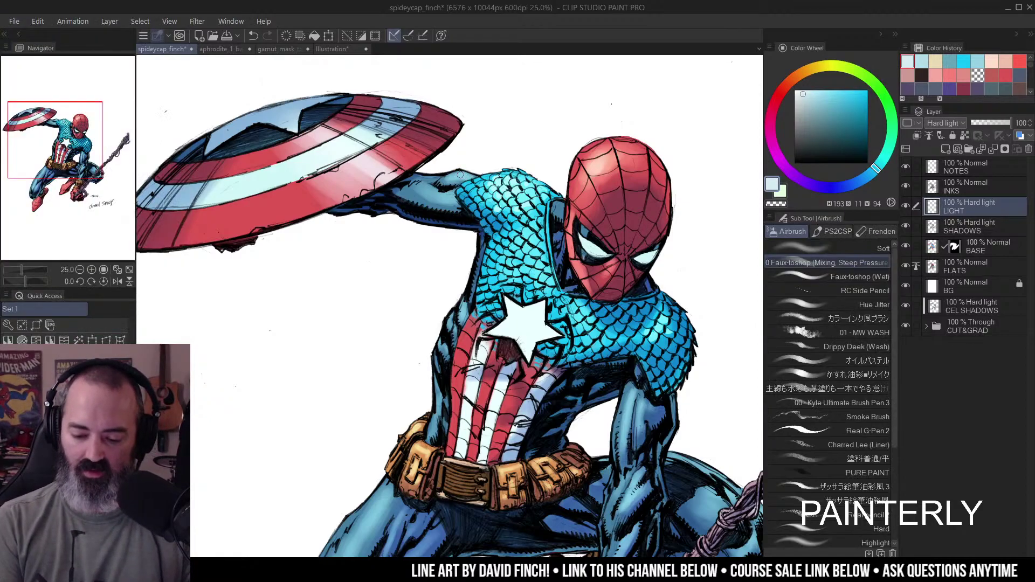
{"action": "left_click_drag", "start_coordinate": [431, 187], "coordinate": [461, 197]}
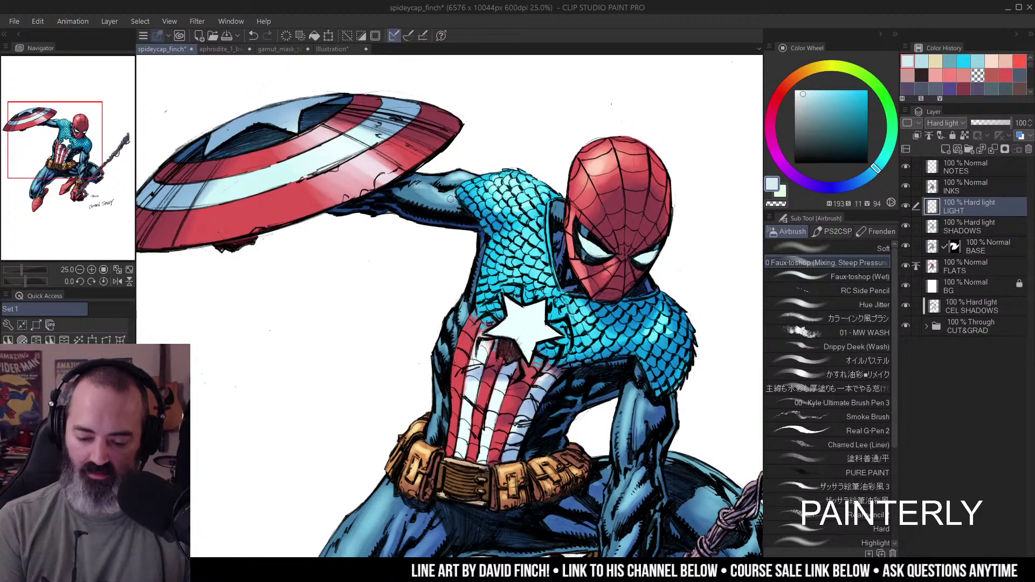
{"action": "mouse_move", "coordinate": [637, 394]}
{"action": "left_mouse_down"}
{"action": "mouse_move", "coordinate": [605, 305]}
{"action": "mouse_move", "coordinate": [610, 322]}
{"action": "left_mouse_up"}
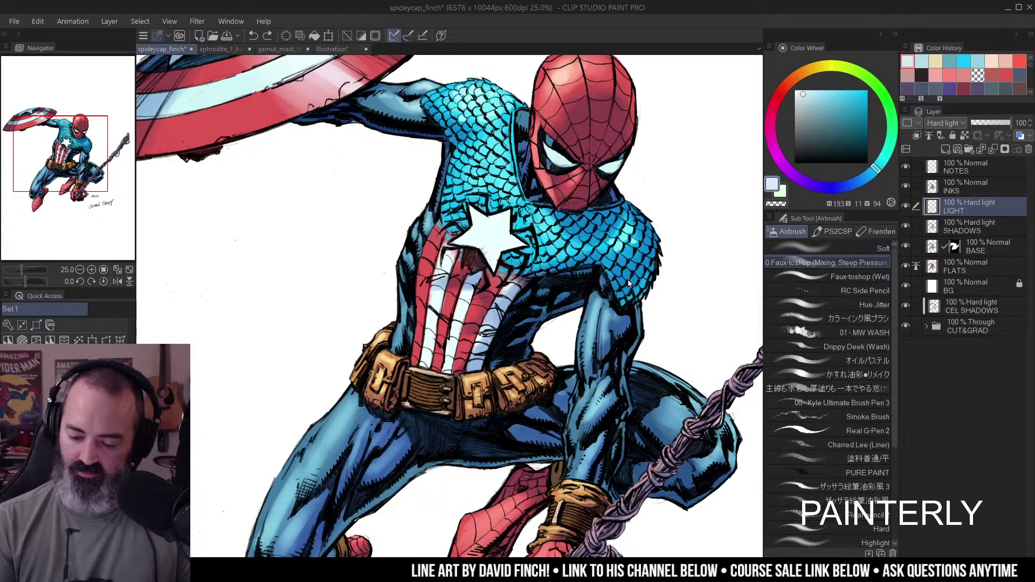
- Review the balance of highlights on the shield, torso and arms across the whole figure
{"action": "scroll", "coordinate": [631, 283], "scroll_direction": "down", "scroll_amount": 4}
{"action": "mouse_move", "coordinate": [601, 282]}
{"action": "left_mouse_down"}
{"action": "mouse_move", "coordinate": [580, 320]}
{"action": "mouse_move", "coordinate": [585, 348]}
{"action": "left_mouse_up"}
{"action": "left_click", "coordinate": [567, 304], "text": "ctrl+alt"}
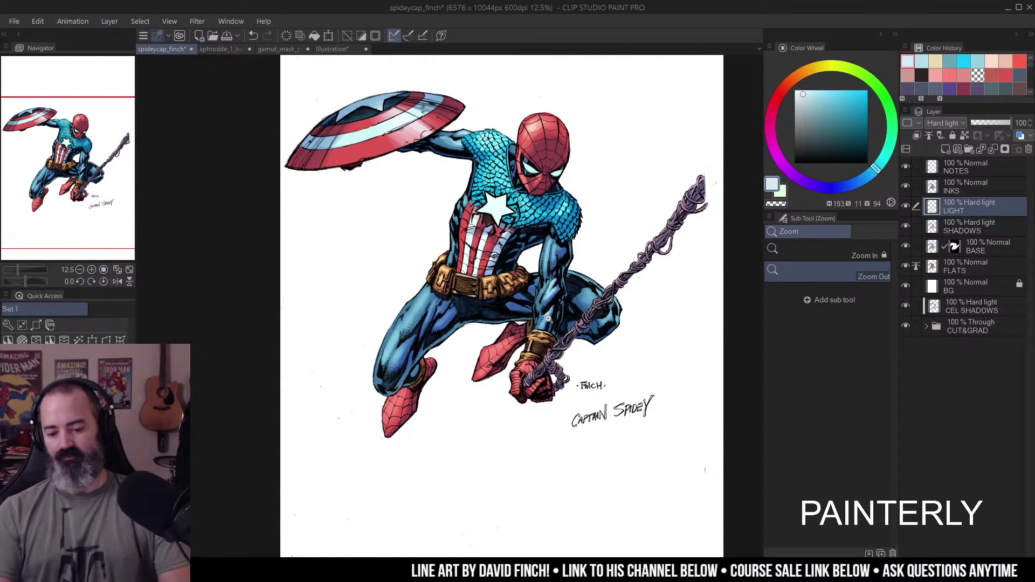
{"action": "left_click_drag", "start_coordinate": [595, 225], "coordinate": [563, 235]}
{"action": "left_click", "coordinate": [578, 224]}
{"action": "left_click", "coordinate": [635, 234], "text": "alt"}
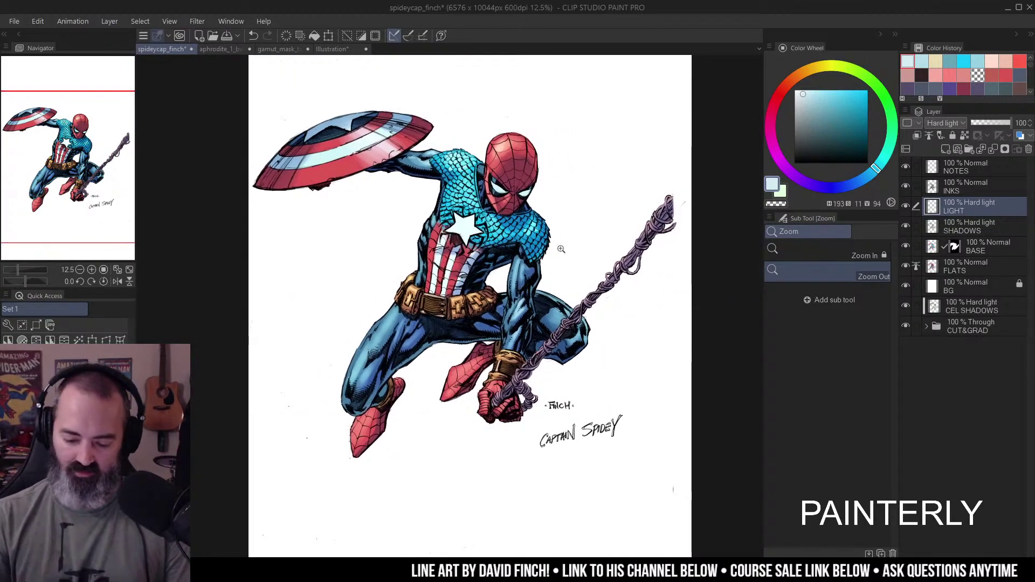
- Set the airbrush to hue 193, saturation 15 and value 95, and paint a thin rim light along the lowered arm's outer edge
{"action": "left_click", "coordinate": [539, 275]}
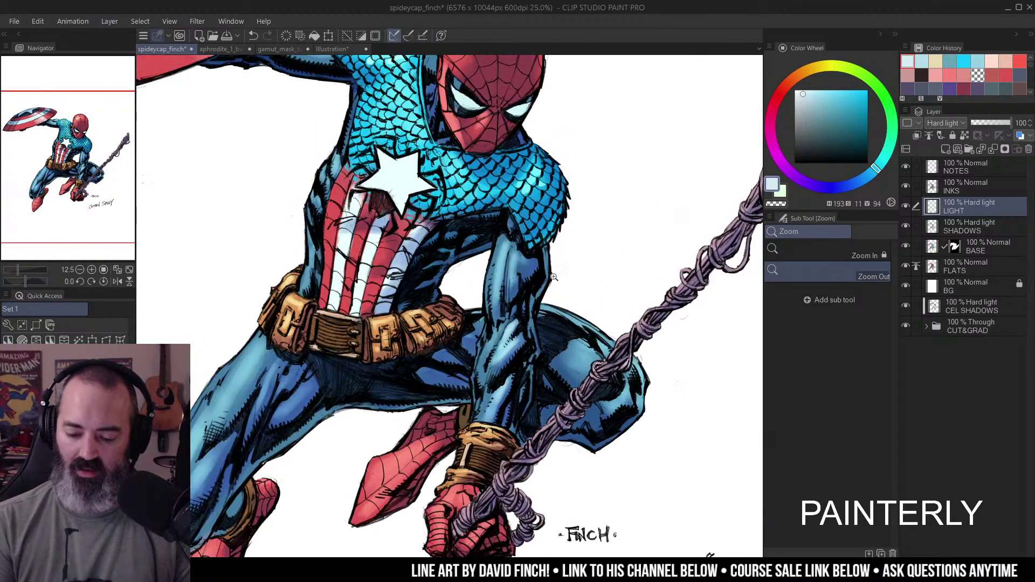
{"action": "left_click", "coordinate": [562, 224]}
{"action": "key", "text": "m"}
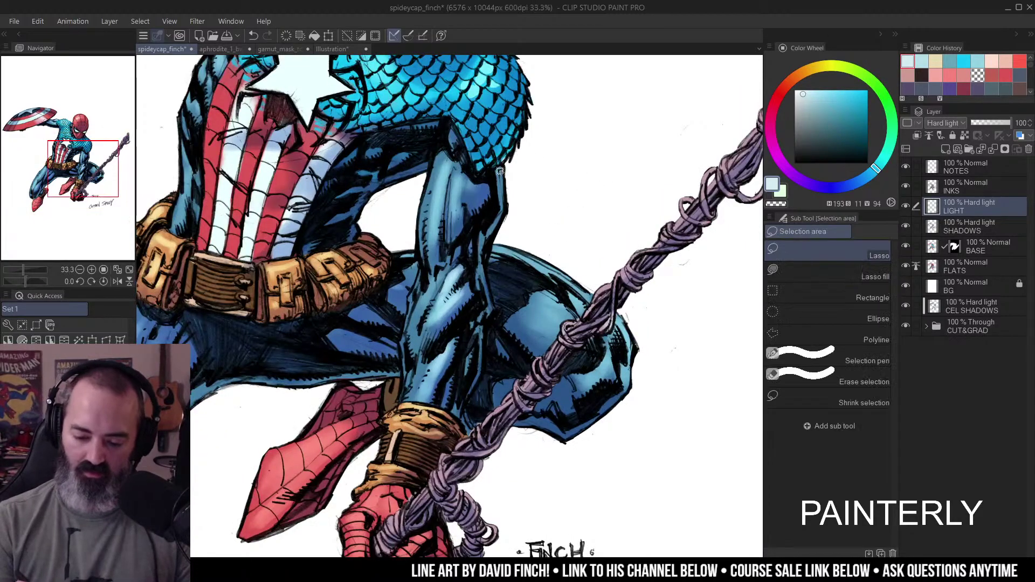
{"action": "key", "text": "b"}
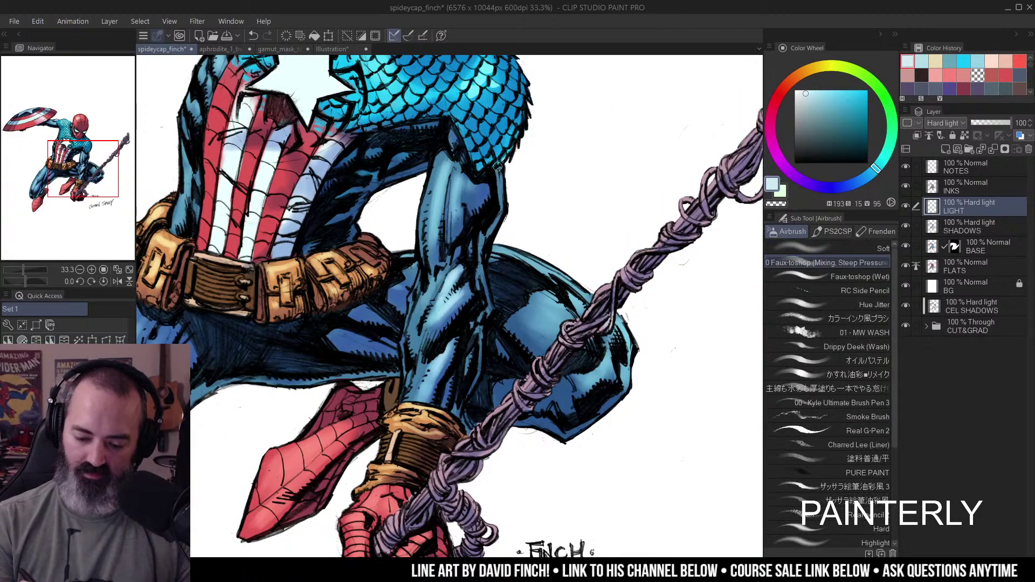
{"action": "mouse_move", "coordinate": [498, 175]}
{"action": "left_mouse_down"}
{"action": "mouse_move", "coordinate": [501, 209]}
{"action": "mouse_move", "coordinate": [478, 246]}
{"action": "mouse_move", "coordinate": [476, 282]}
{"action": "mouse_move", "coordinate": [481, 268]}
{"action": "mouse_move", "coordinate": [490, 306]}
{"action": "mouse_move", "coordinate": [455, 401]}
{"action": "left_mouse_up"}
{"action": "left_click", "coordinate": [519, 232], "text": "alt"}
{"action": "left_click", "coordinate": [526, 215], "text": "ctrl"}
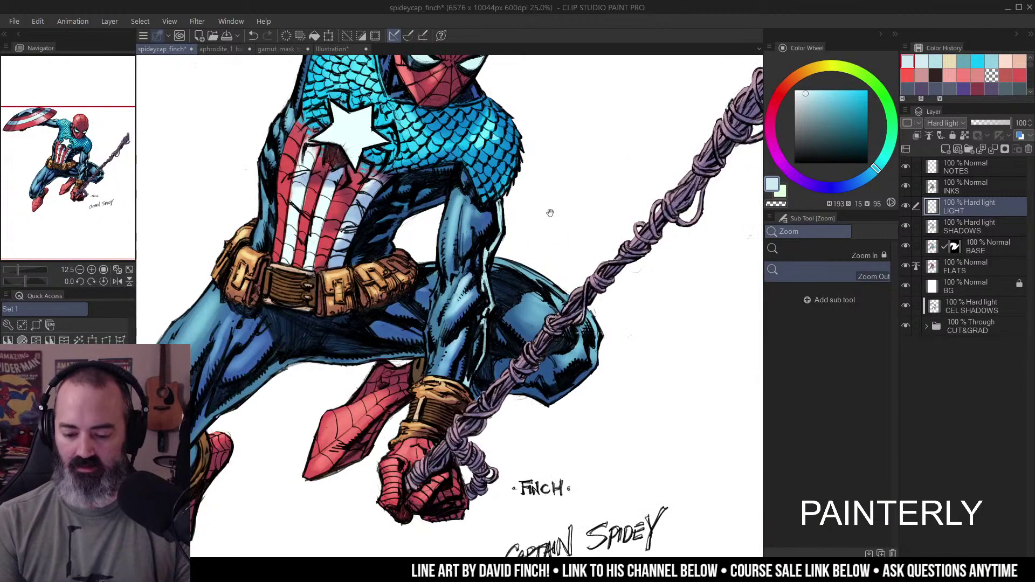
- Paint matching pale blue rim lights around the bent leg behind the staff and along the underside of the front thigh
{"action": "left_click_drag", "start_coordinate": [498, 202], "coordinate": [541, 204]}
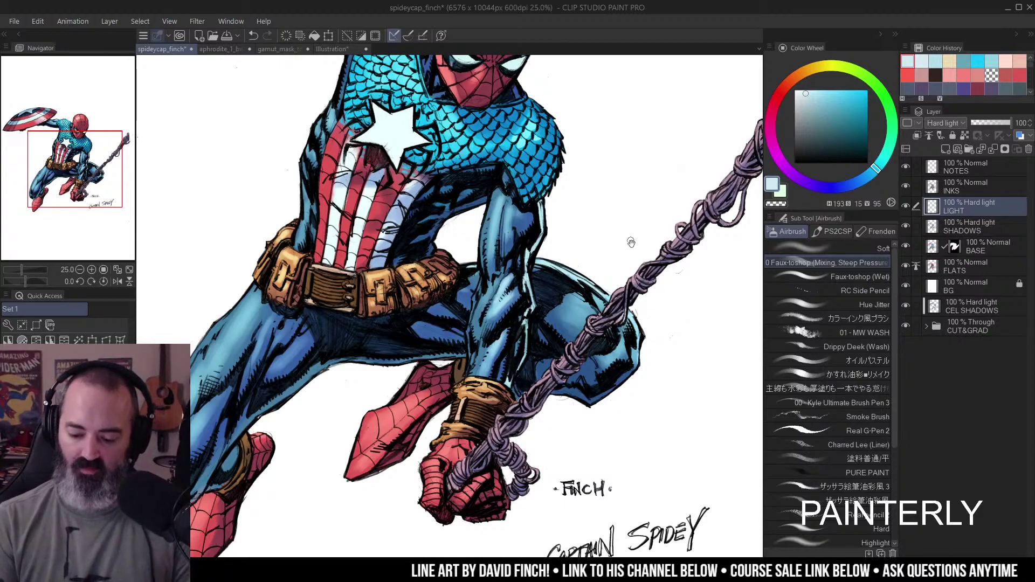
{"action": "left_click_drag", "start_coordinate": [631, 238], "coordinate": [665, 184]}
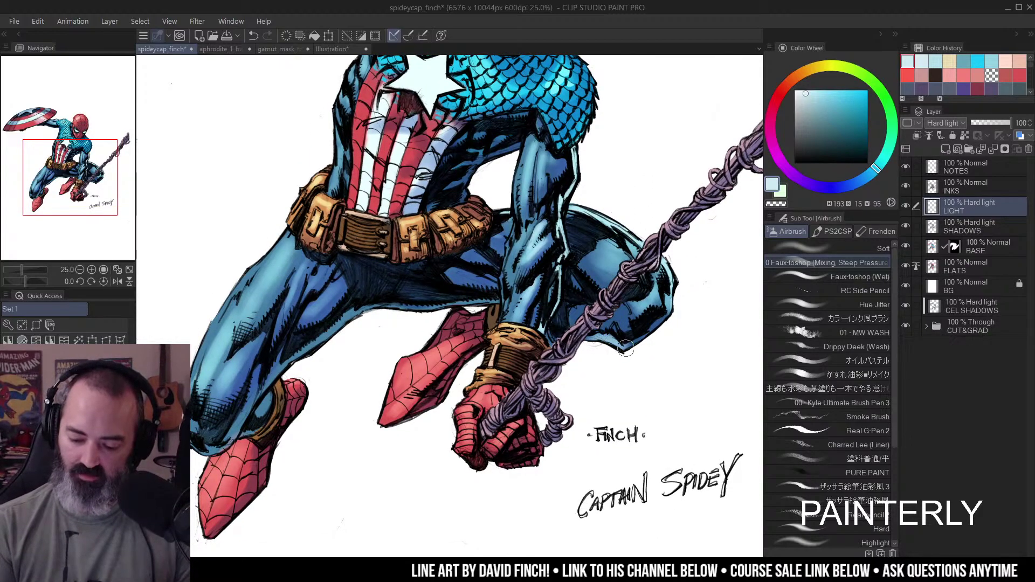
{"action": "left_click_drag", "start_coordinate": [682, 300], "coordinate": [769, 278]}
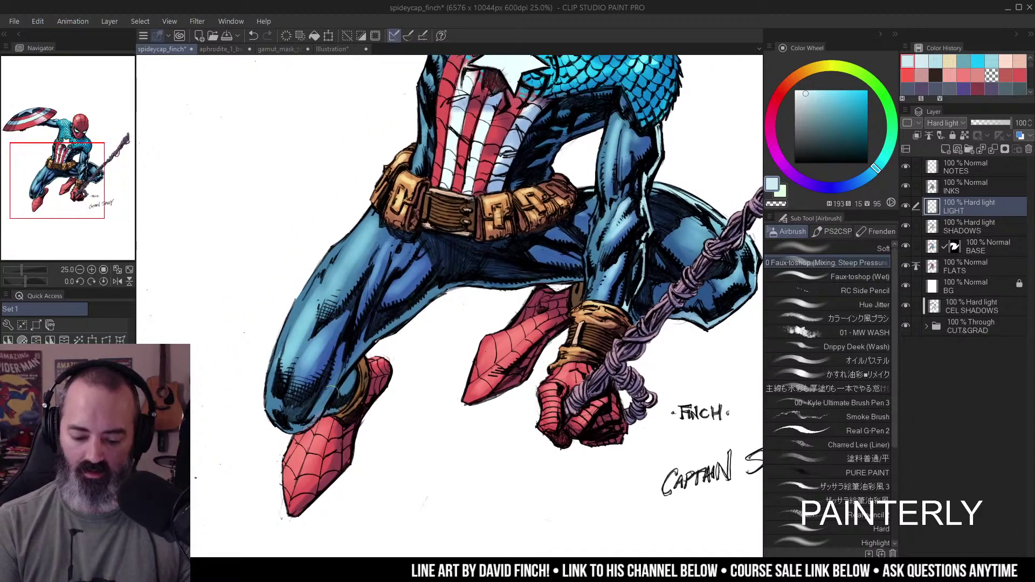
{"action": "mouse_move", "coordinate": [332, 388]}
{"action": "left_mouse_down"}
{"action": "mouse_move", "coordinate": [337, 361]}
{"action": "mouse_move", "coordinate": [447, 285]}
{"action": "mouse_move", "coordinate": [590, 279]}
{"action": "left_mouse_up"}
{"action": "left_click_drag", "start_coordinate": [519, 292], "coordinate": [631, 241]}
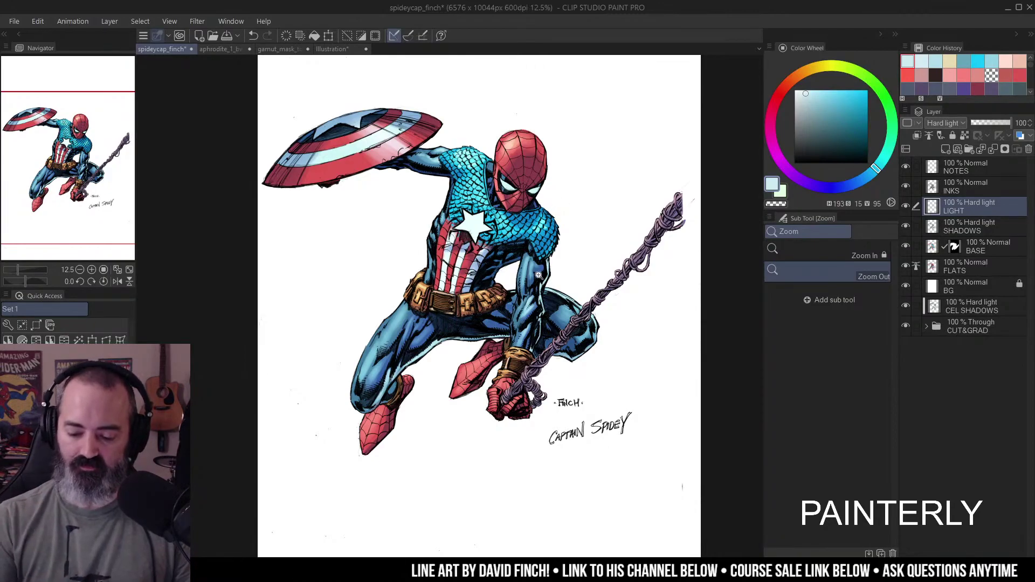
- Examine the rim lighting on the lowered arm and legs up close and in the full figure
{"action": "left_click", "coordinate": [541, 294]}
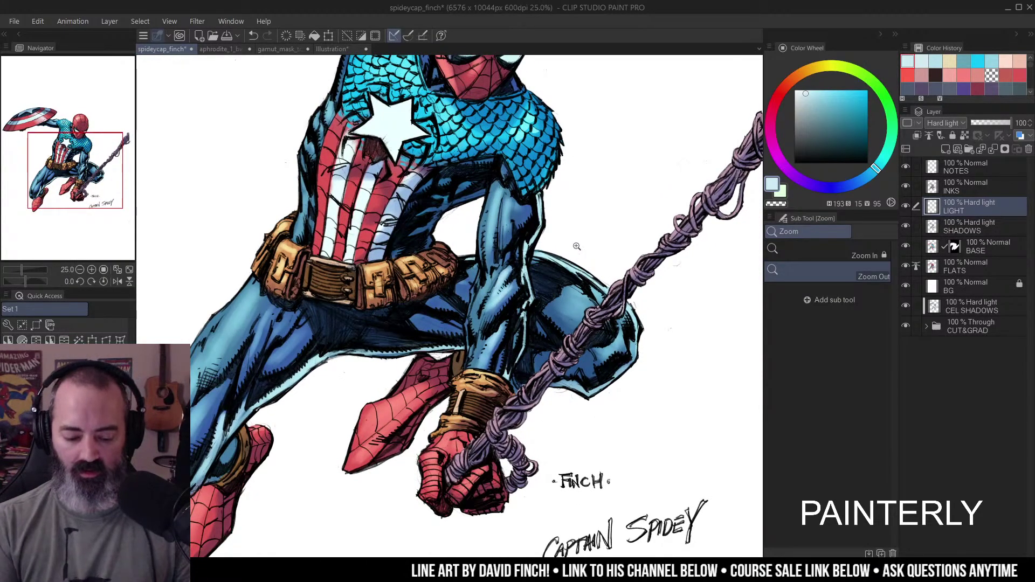
{"action": "scroll", "coordinate": [597, 228], "scroll_direction": "up", "scroll_amount": 2}
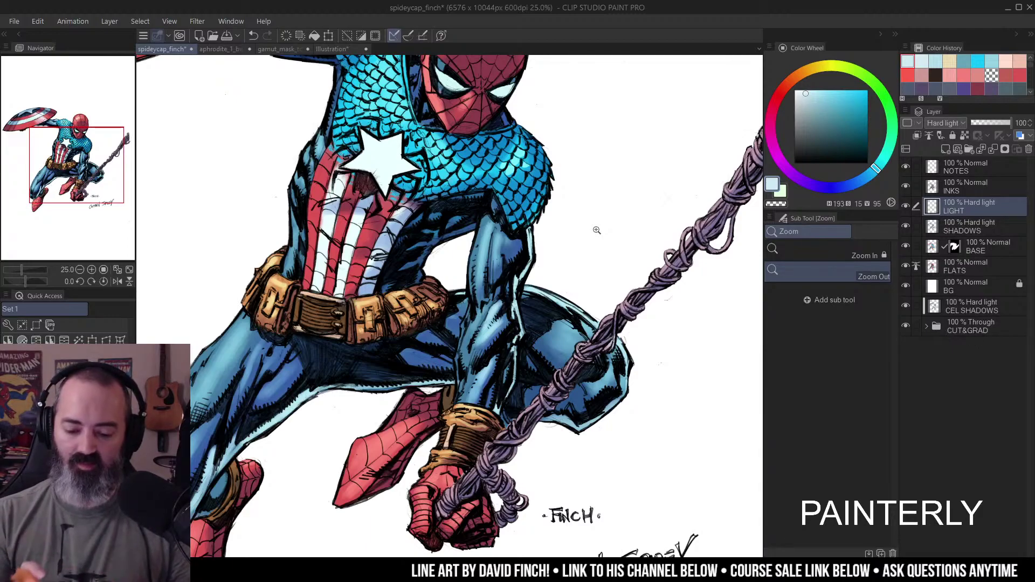
{"action": "left_click", "coordinate": [448, 234]}
{"action": "key", "text": "b"}
{"action": "key", "text": "slash"}
{"action": "left_click", "coordinate": [564, 242], "text": "alt"}
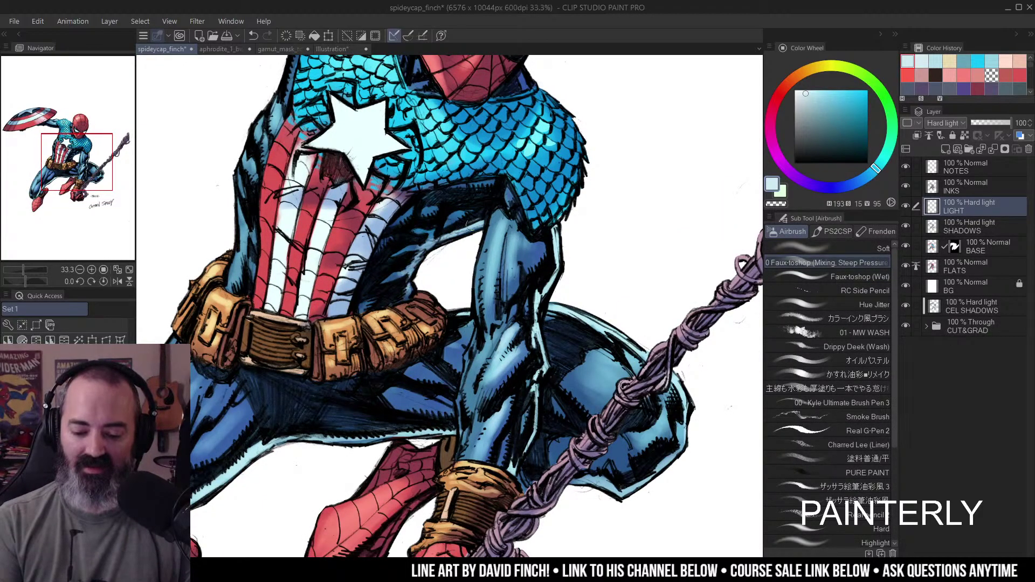
{"action": "left_click", "coordinate": [565, 242], "text": "alt"}
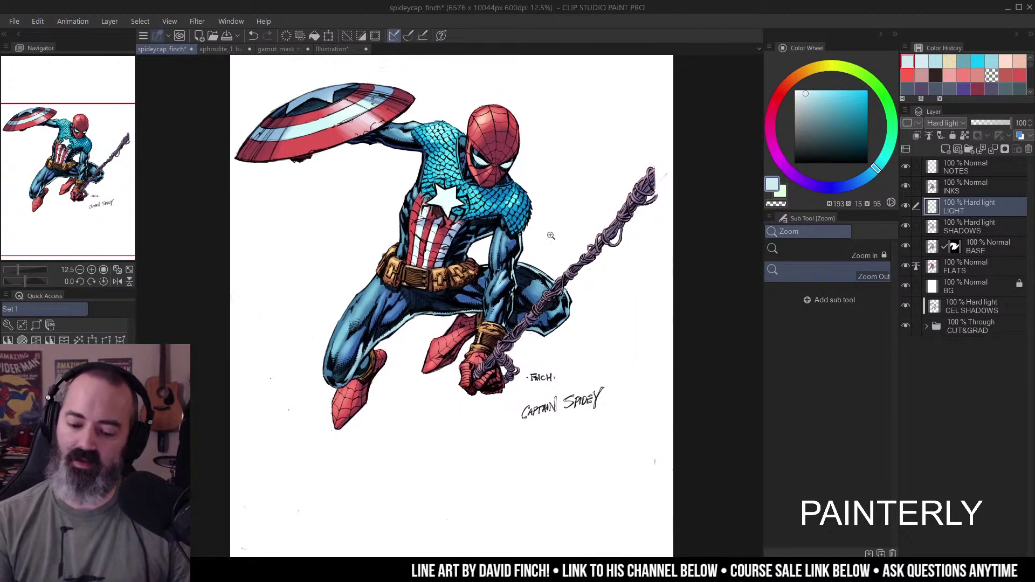
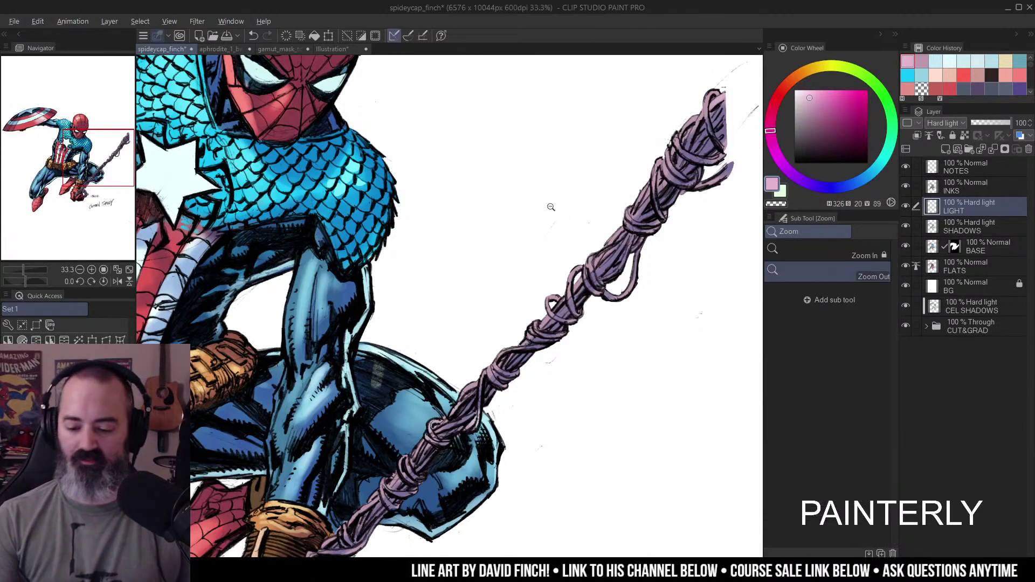
- Check the staff and rim lighting against the whole figure, and activate the Lasso selection tool
{"action": "scroll", "coordinate": [551, 202], "scroll_direction": "down", "scroll_amount": 3}
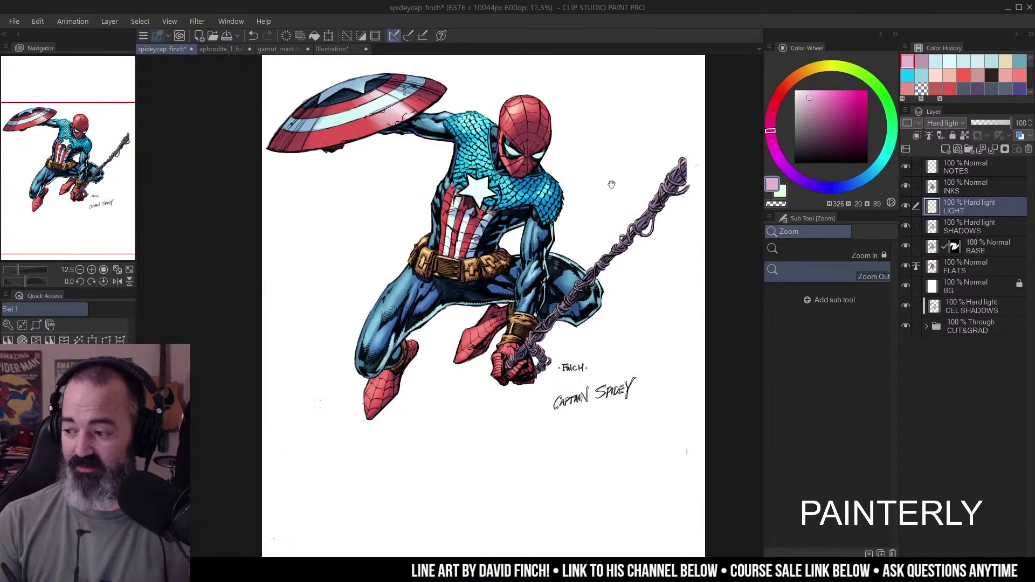
{"action": "left_click_drag", "start_coordinate": [611, 184], "coordinate": [585, 227]}
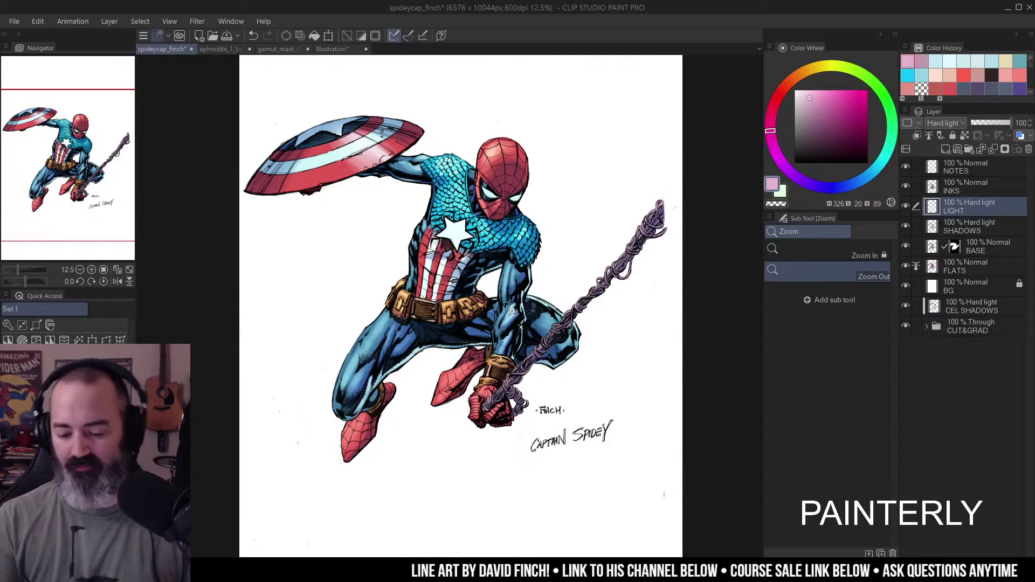
{"action": "left_click_drag", "start_coordinate": [545, 253], "coordinate": [528, 247]}
{"action": "key", "text": "m"}
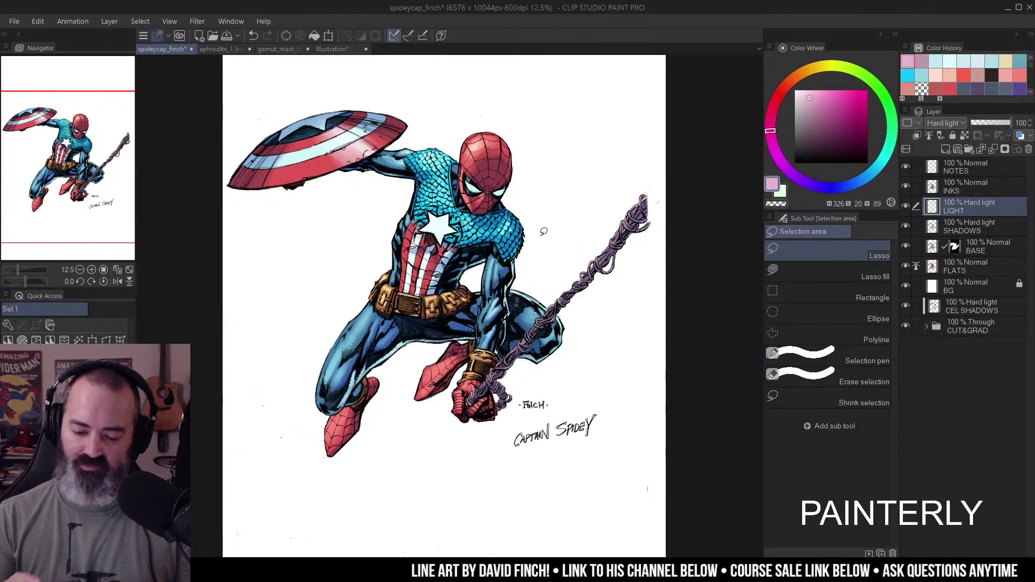
- Compare the head and upper-body rendering up close with the look of the full figure
{"action": "key", "text": "ctrl+space"}
{"action": "mouse_move", "coordinate": [543, 231]}
{"action": "left_mouse_down"}
{"action": "mouse_move", "coordinate": [513, 226]}
{"action": "mouse_move", "coordinate": [544, 218]}
{"action": "left_mouse_up"}
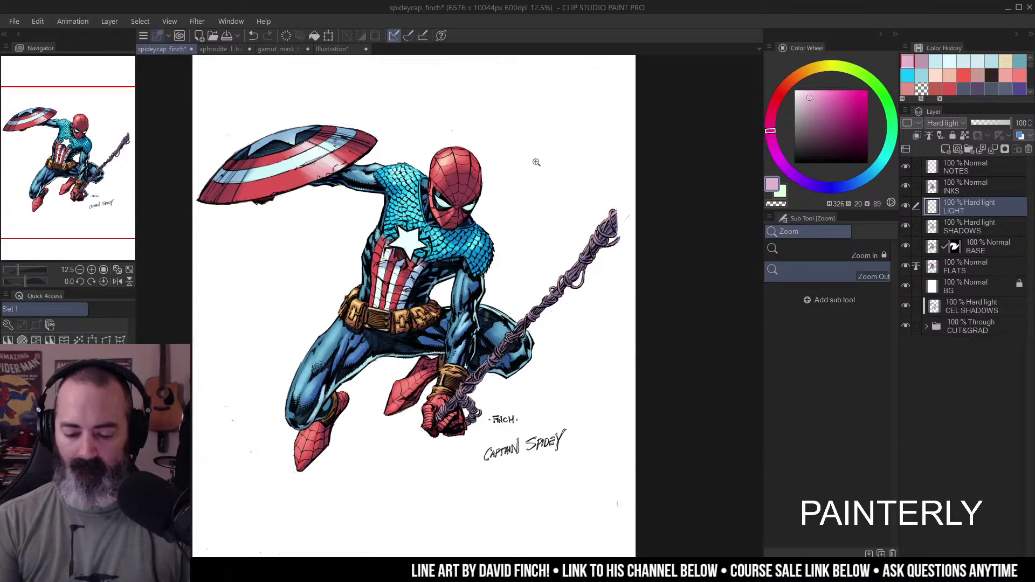
{"action": "left_click", "coordinate": [470, 170]}
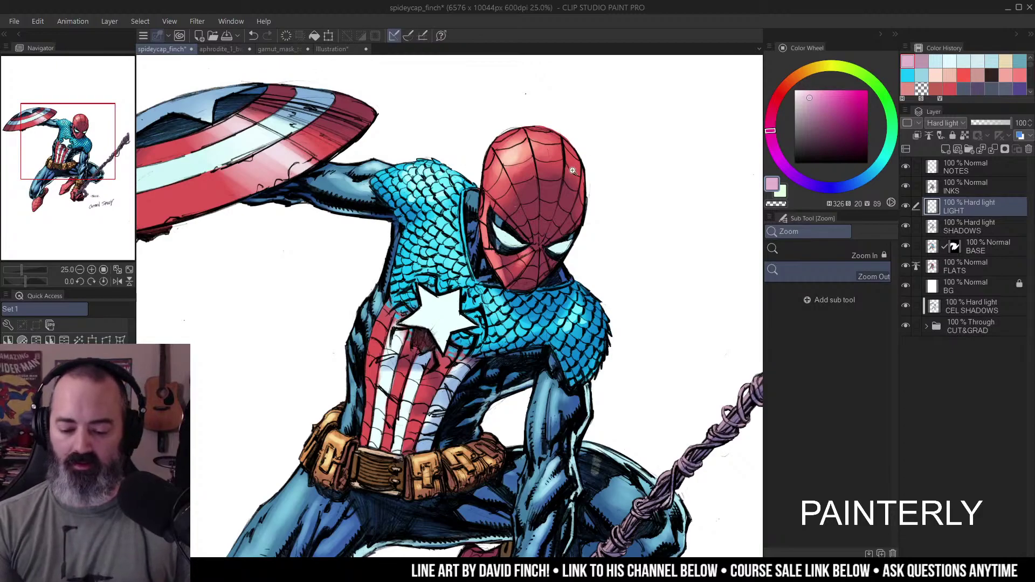
{"action": "left_click", "coordinate": [553, 174], "text": "alt"}
{"action": "scroll", "coordinate": [571, 140], "scroll_direction": "down", "scroll_amount": 2}
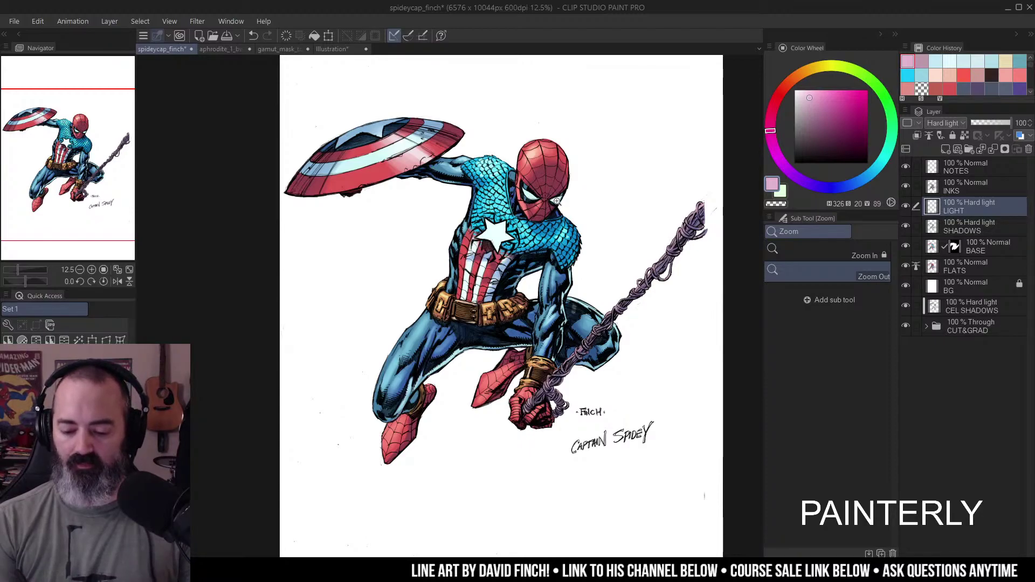
{"action": "left_click", "coordinate": [556, 201]}
{"action": "left_click", "coordinate": [570, 164], "text": "alt"}
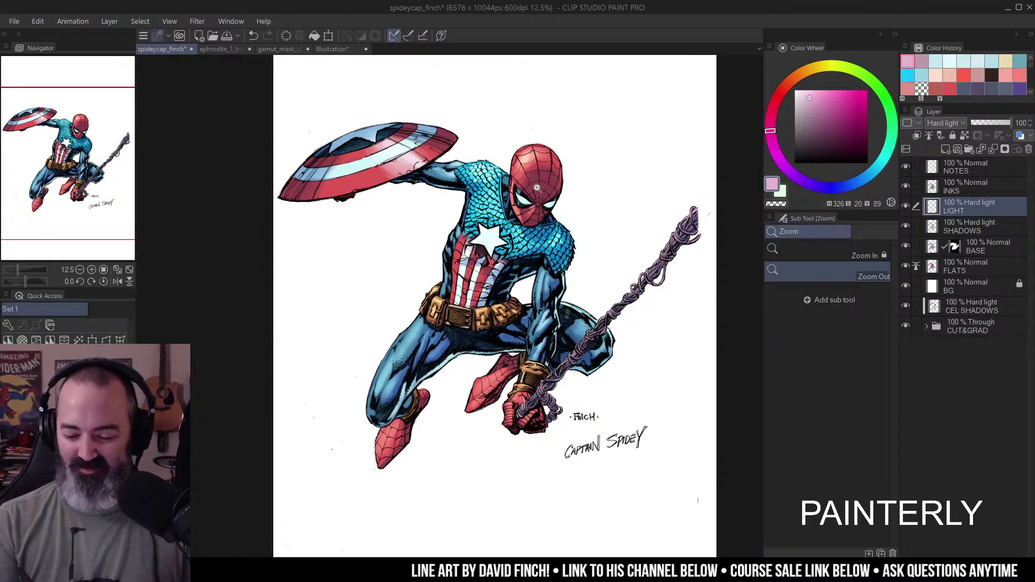
- Airbrush shadow over the mask's white eye lenses on the SHADOWS layer, using hue 212, saturation 20 and value 41
{"action": "scroll", "coordinate": [541, 201], "scroll_direction": "up", "scroll_amount": 2}
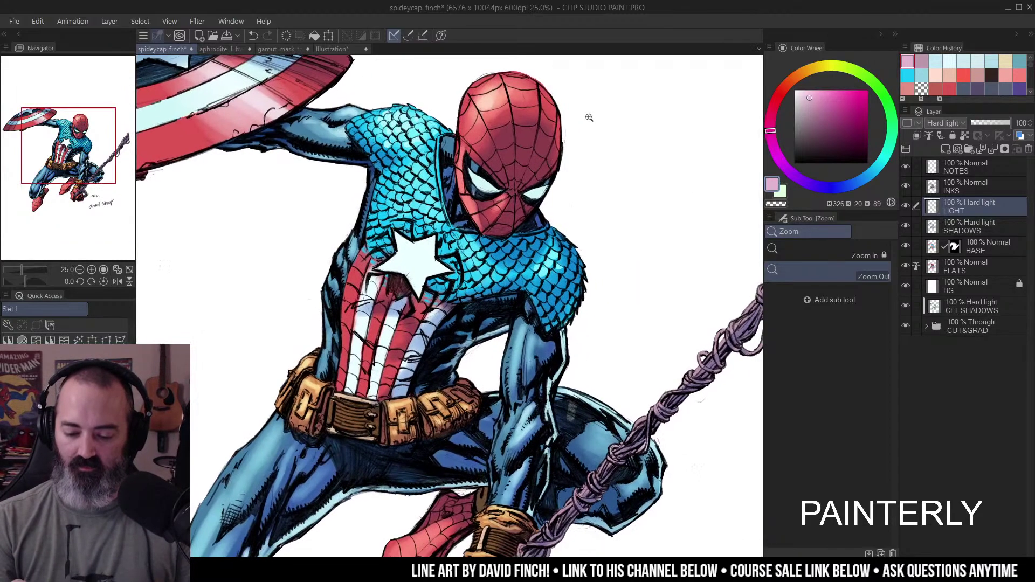
{"action": "key", "text": "b"}
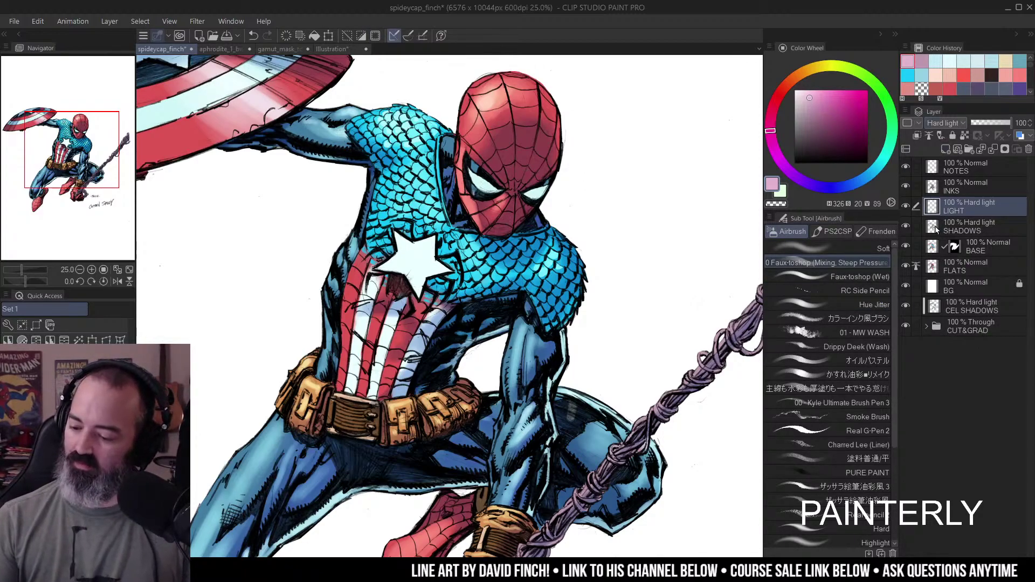
{"action": "left_click", "coordinate": [935, 230]}
{"action": "left_click_drag", "start_coordinate": [814, 122], "coordinate": [809, 132]}
{"action": "left_click", "coordinate": [860, 181]}
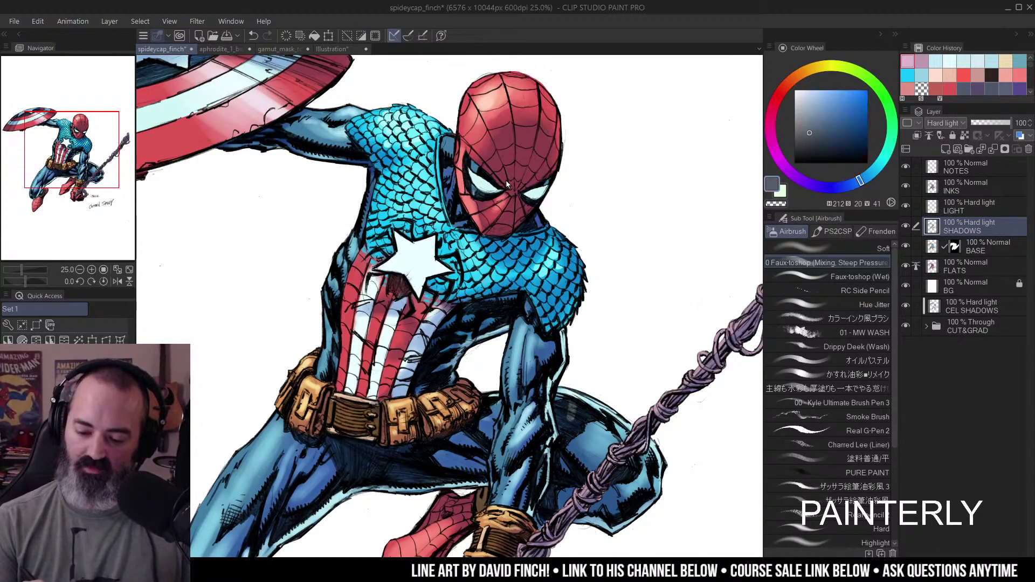
{"action": "mouse_move", "coordinate": [492, 187]}
{"action": "left_mouse_down"}
{"action": "mouse_move", "coordinate": [539, 188]}
{"action": "mouse_move", "coordinate": [516, 186]}
{"action": "left_mouse_up"}
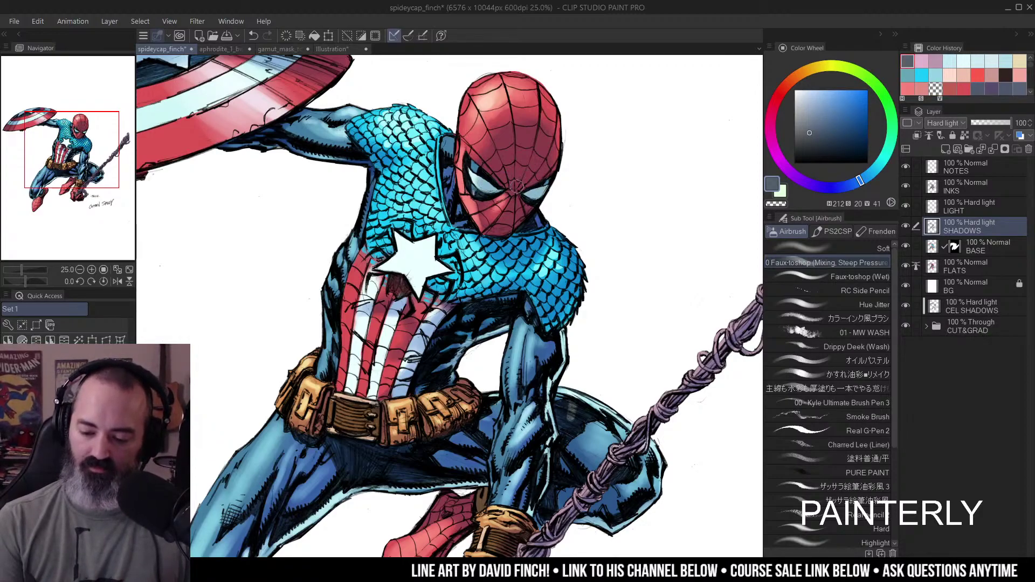
{"action": "scroll", "coordinate": [516, 186], "scroll_direction": "up", "scroll_amount": 1}
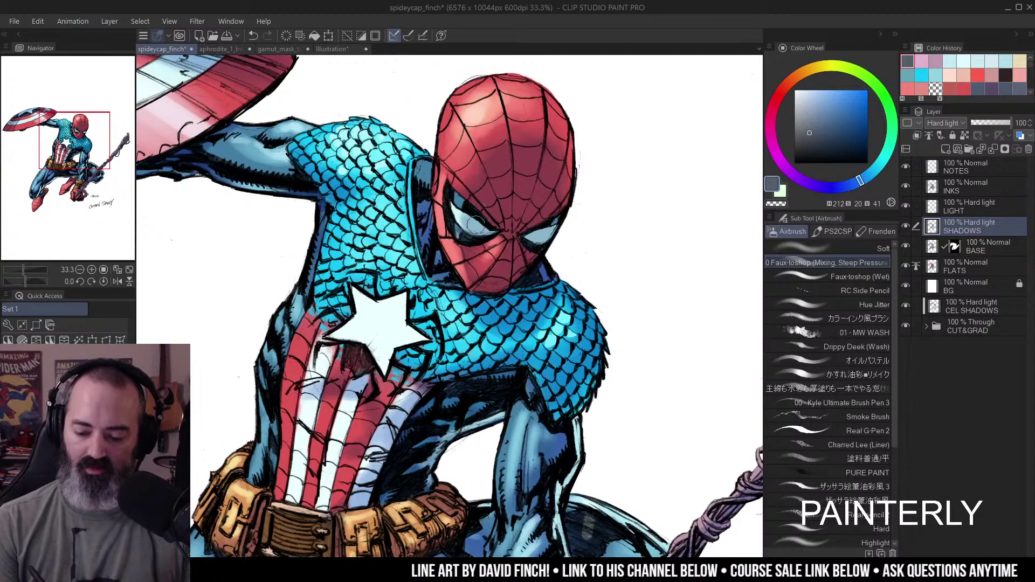
{"action": "key", "text": "ctrl+space"}
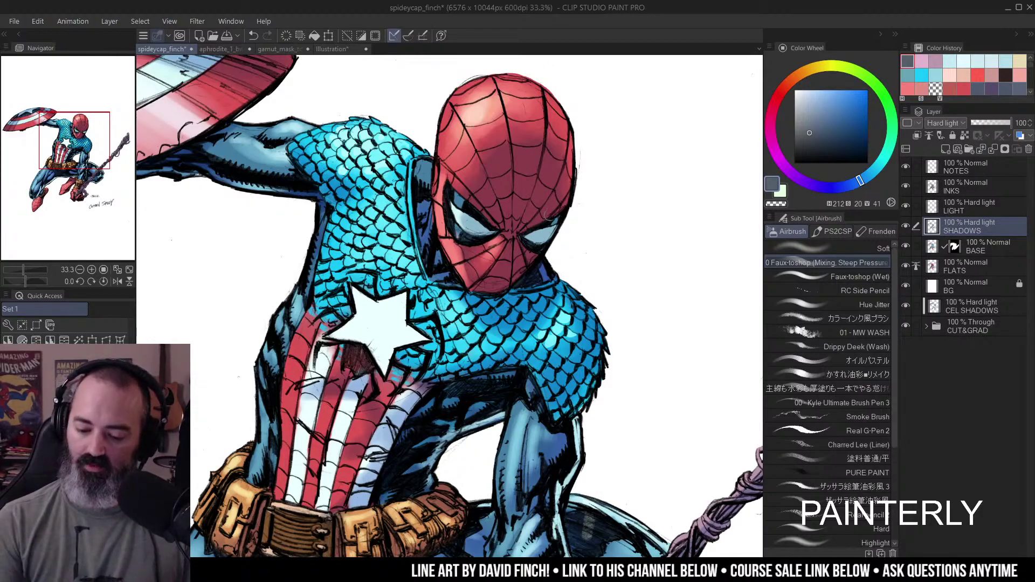
{"action": "left_click_drag", "start_coordinate": [550, 200], "coordinate": [598, 195]}
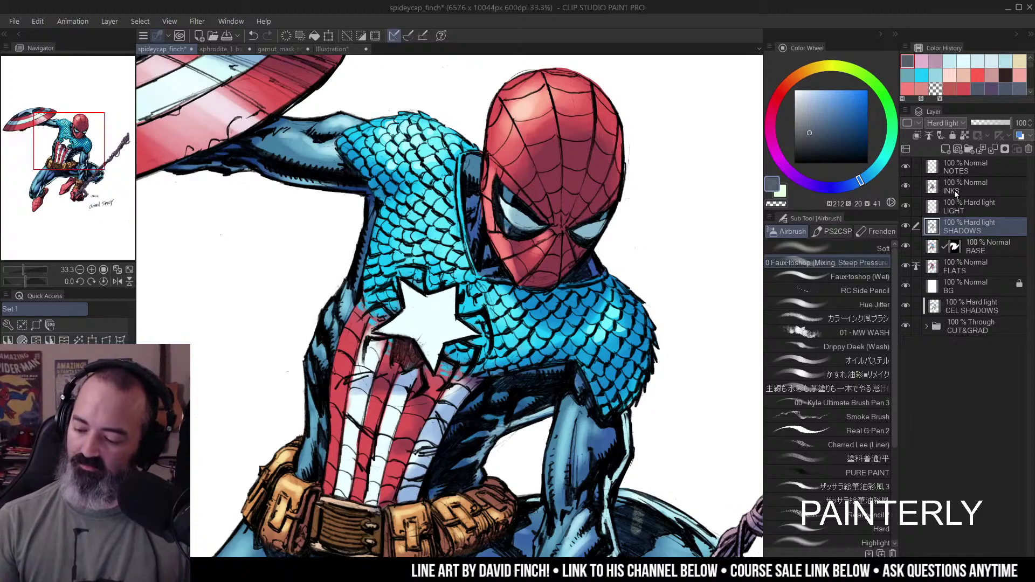
- Activate the LIGHT layer and view the SHADOWS and LIGHT layers each in isolation, restoring all layers after each
{"action": "left_click", "coordinate": [937, 206]}
{"action": "left_click_drag", "start_coordinate": [636, 178], "coordinate": [639, 211]}
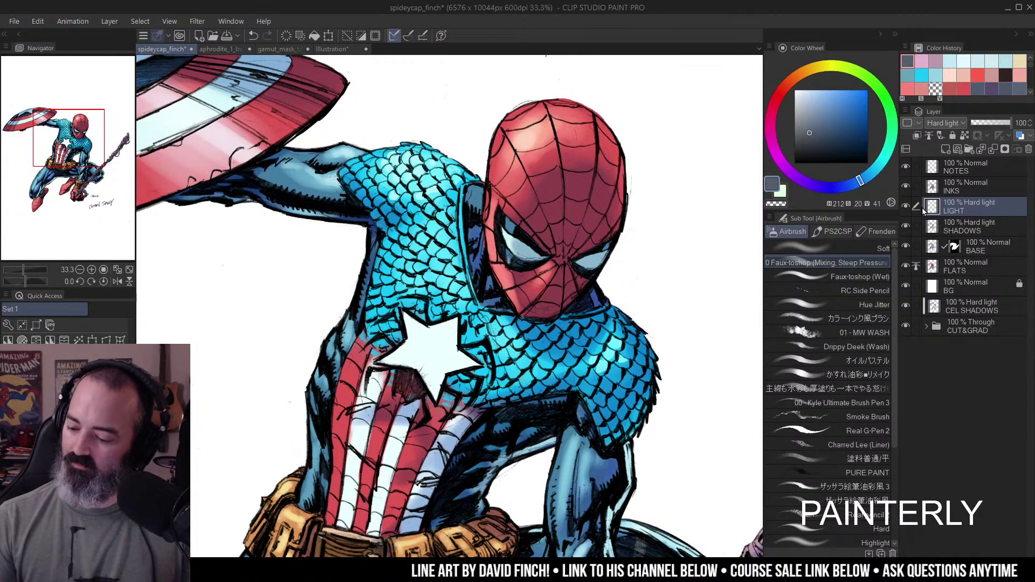
{"action": "left_click", "coordinate": [908, 225], "text": "alt"}
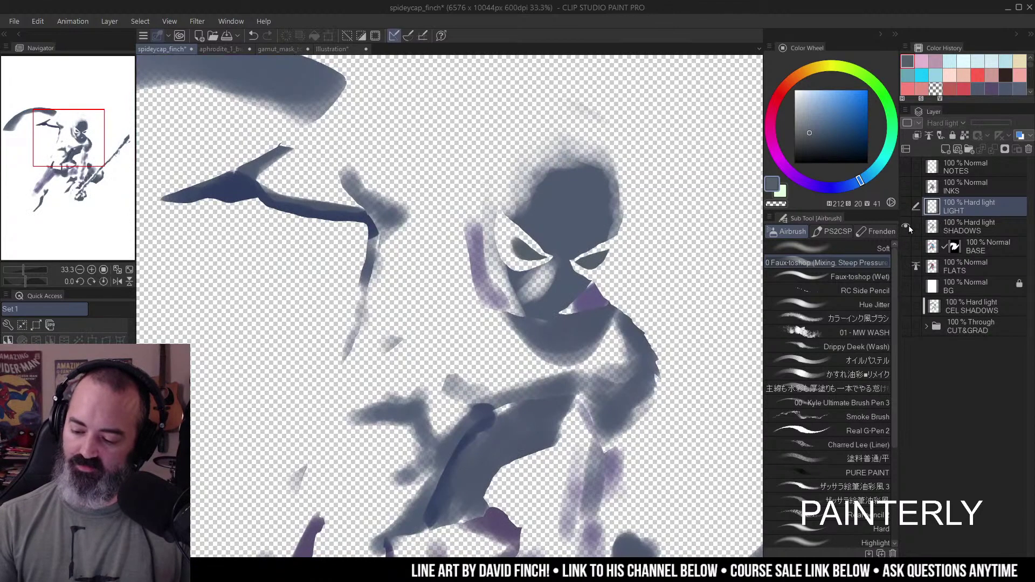
{"action": "left_click", "coordinate": [908, 225], "text": "alt"}
{"action": "left_click", "coordinate": [907, 209], "text": "alt"}
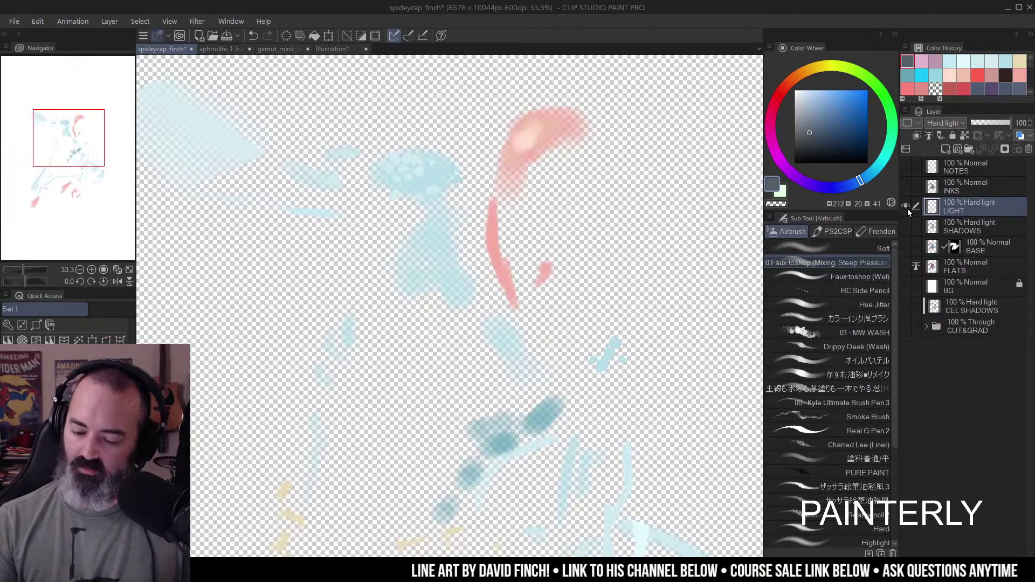
{"action": "left_click", "coordinate": [909, 210], "text": "alt"}
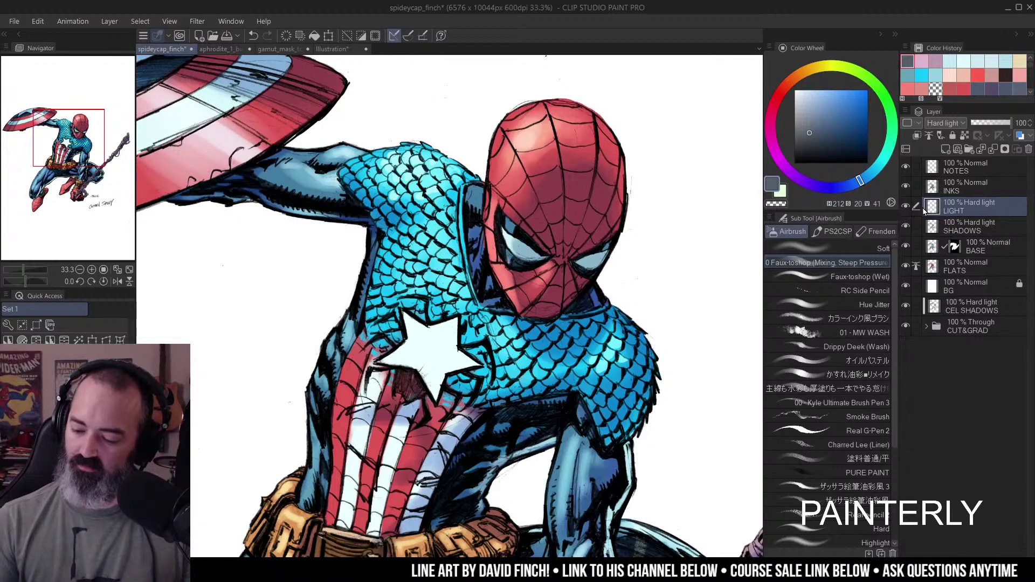
- Toggle the LIGHT layer's visibility to compare, and erase a small patch of light on Spider-Man's mask using the transparent colour
{"action": "left_click", "coordinate": [908, 208]}
{"action": "left_click", "coordinate": [908, 209]}
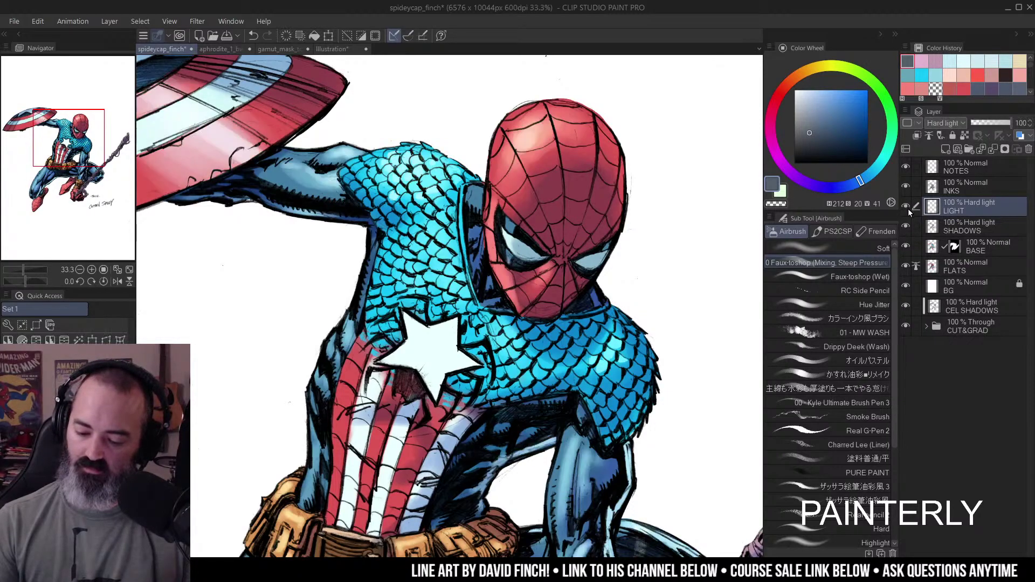
{"action": "left_click", "coordinate": [776, 203]}
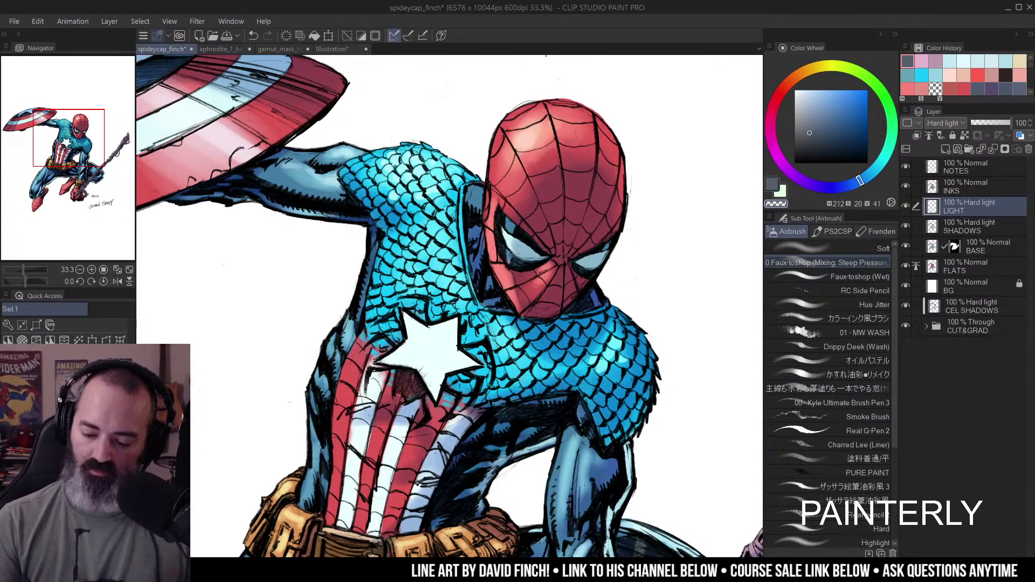
{"action": "left_click_drag", "start_coordinate": [509, 260], "coordinate": [507, 257]}
- Examine the lighting across the whole figure and on the mask and upper body, leaving no area selected
{"action": "left_click", "coordinate": [540, 262], "text": "alt"}
{"action": "left_click", "coordinate": [539, 263], "text": "alt"}
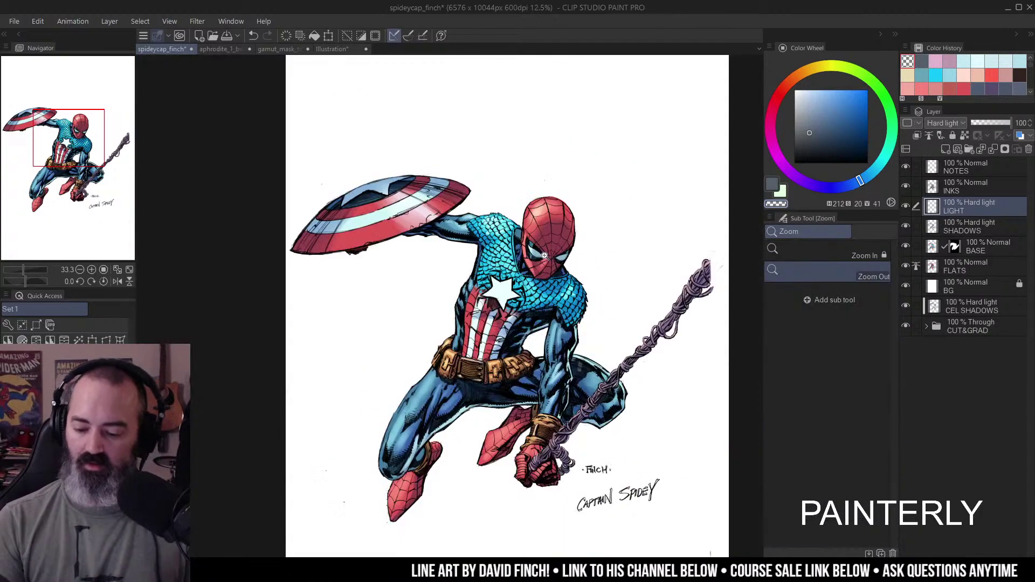
{"action": "left_click", "coordinate": [582, 280], "text": "ctrl"}
{"action": "left_click_drag", "start_coordinate": [571, 247], "coordinate": [569, 188]}
{"action": "left_click", "coordinate": [570, 217], "text": "alt"}
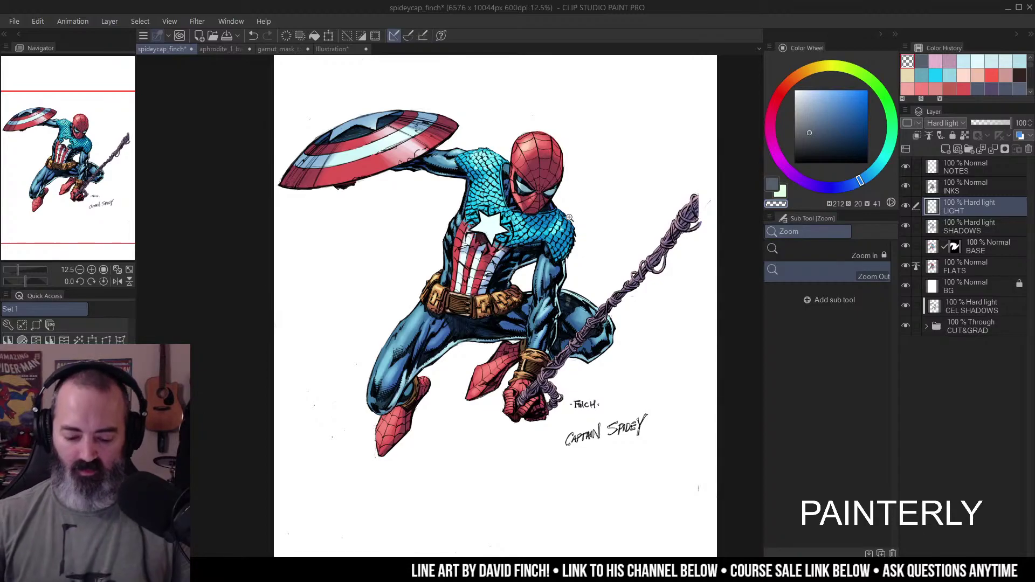
{"action": "left_click", "coordinate": [535, 188]}
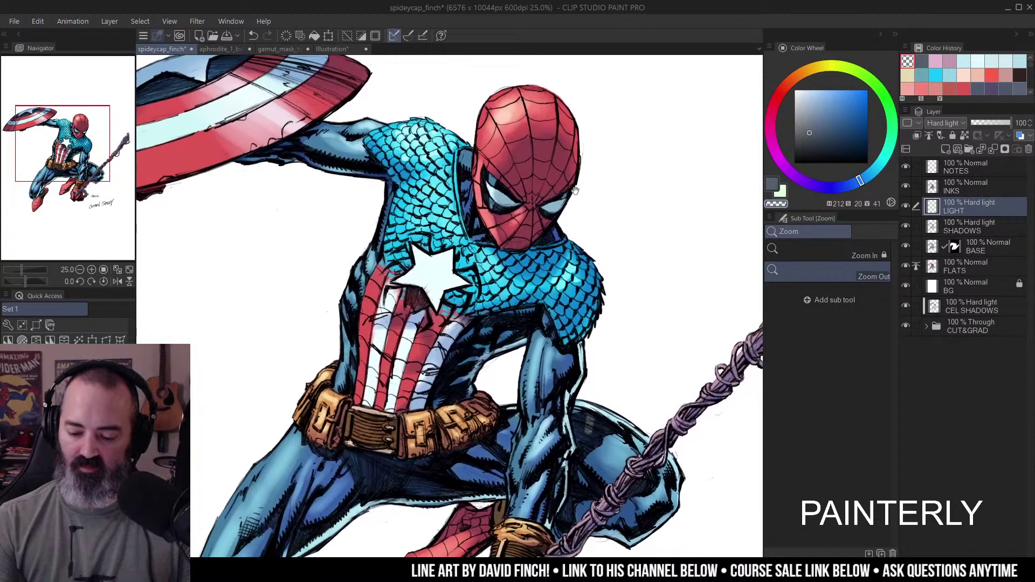
{"action": "left_click_drag", "start_coordinate": [600, 221], "coordinate": [593, 187]}
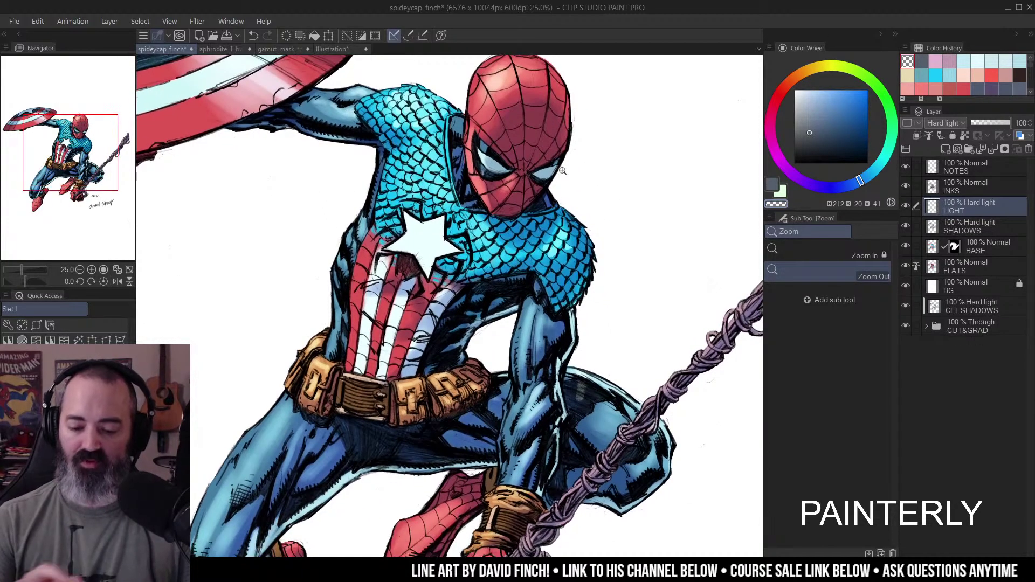
{"action": "key", "text": "w"}
{"action": "left_click", "coordinate": [556, 224]}
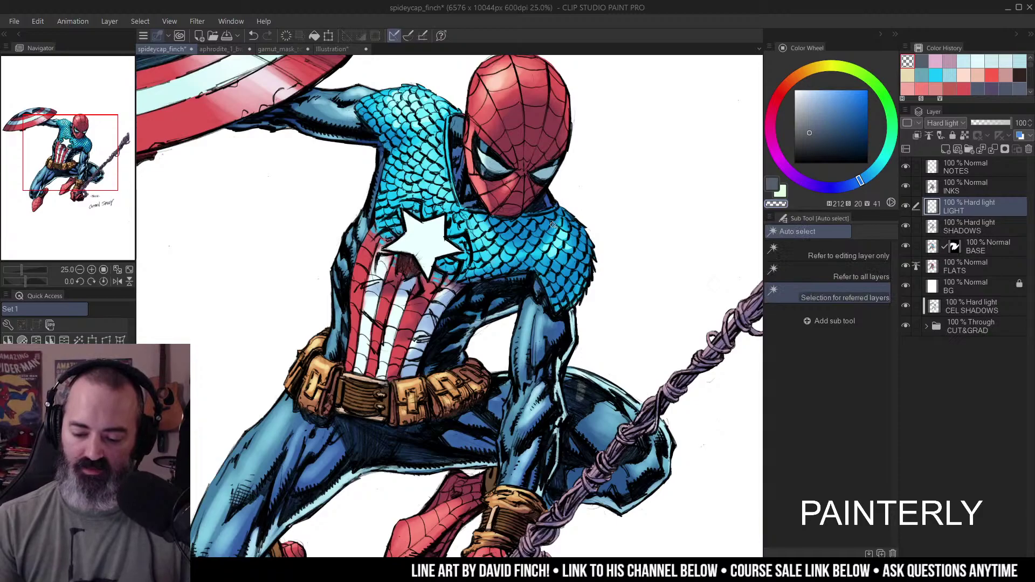
{"action": "key", "text": "ctrl+d"}
{"action": "left_click_drag", "start_coordinate": [624, 160], "coordinate": [614, 177]}
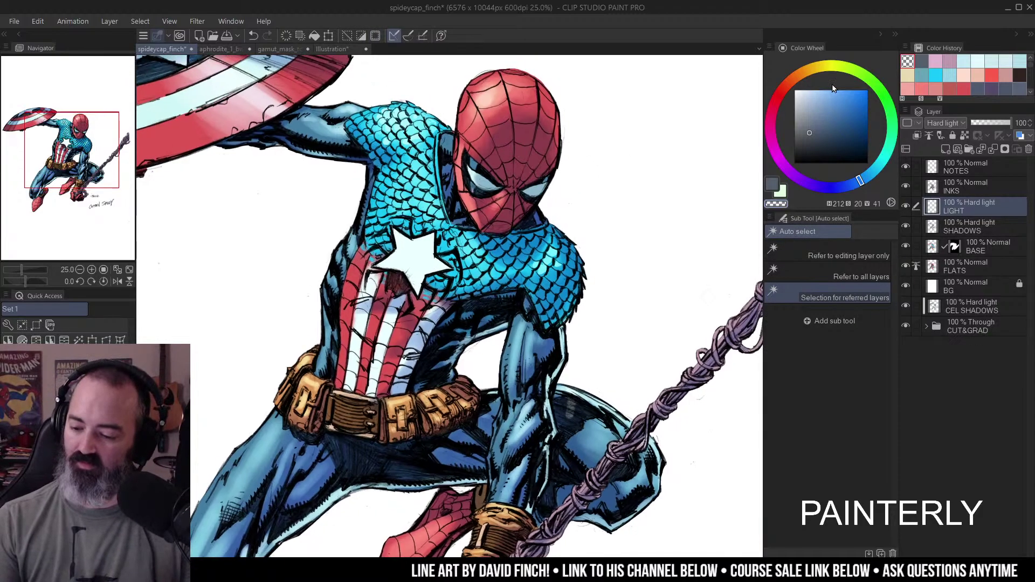
- Isolate the SHADOWS layer, sample its blue-grey shade (H 221, S 29, V 42) for the airbrush, and show all layers again
{"action": "key", "text": "b"}
{"action": "left_click", "coordinate": [905, 226], "text": "alt"}
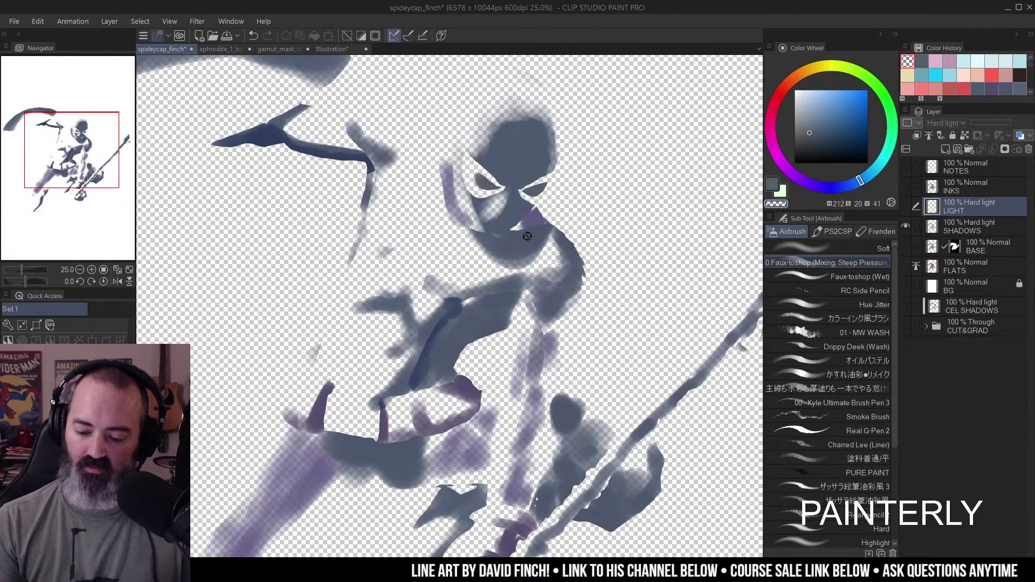
{"action": "left_click", "coordinate": [906, 226], "text": "alt"}
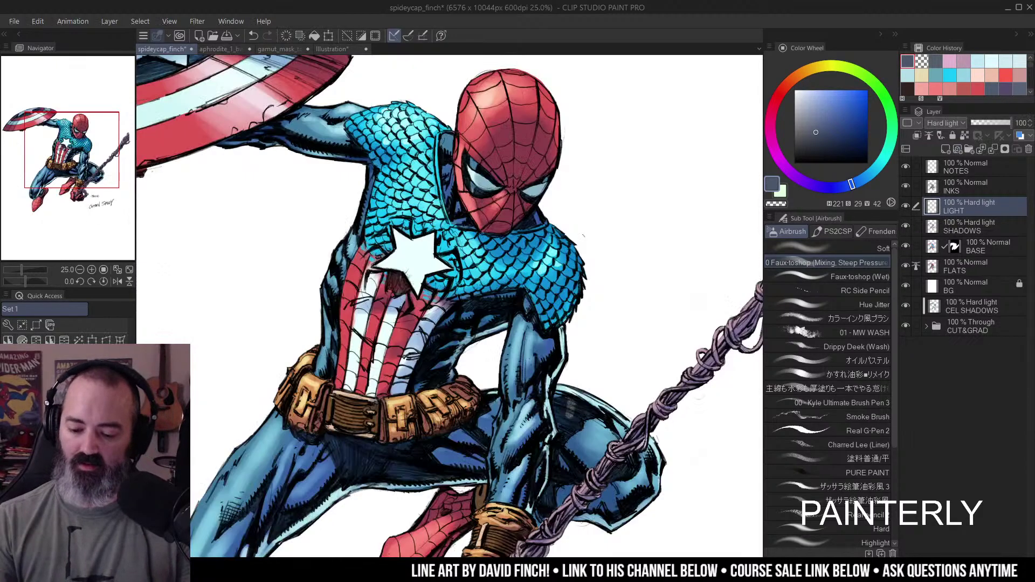
- Create a Hard light layer named AO between the SHADOWS and BASE layers
{"action": "left_click", "coordinate": [939, 230]}
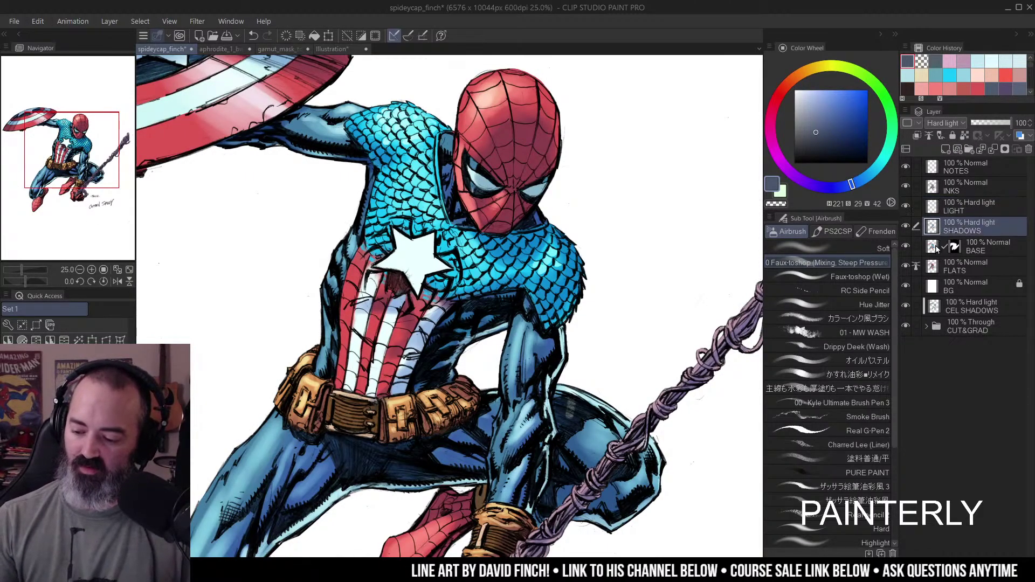
{"action": "left_click", "coordinate": [937, 249]}
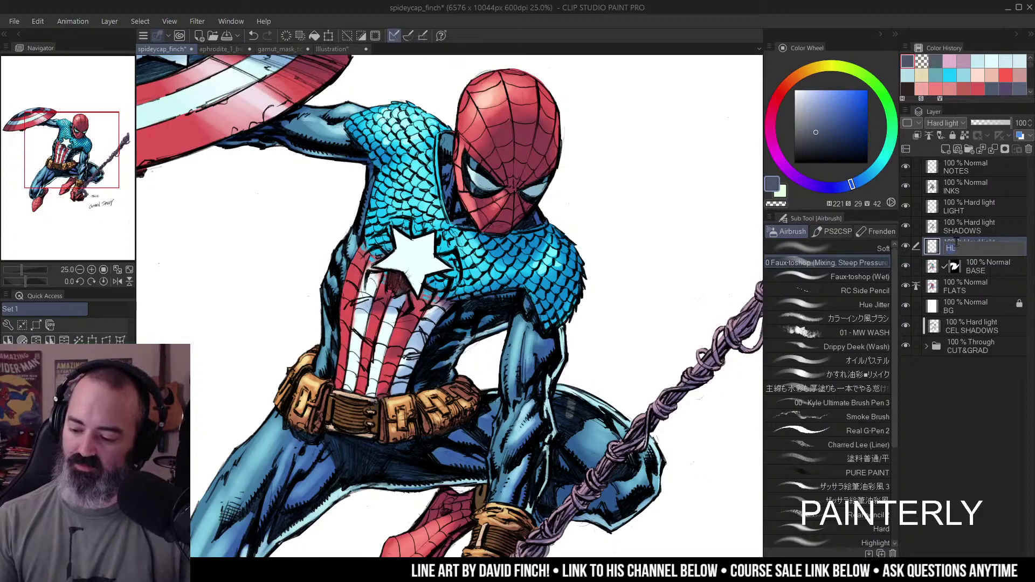
{"action": "type", "text": "AO"}
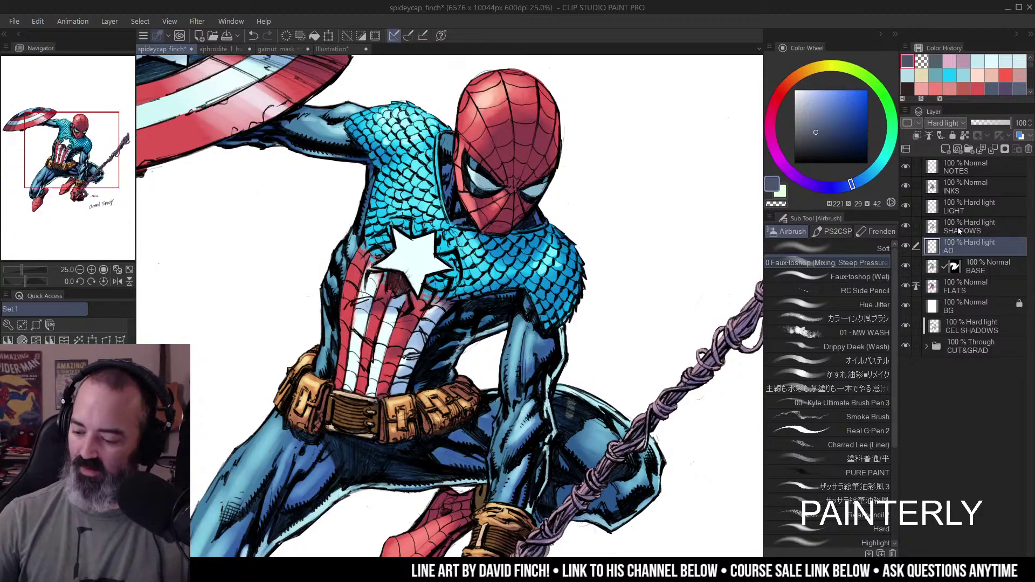
- Airbrush ambient occlusion shading beneath the mask on the chest and shoulder scales, comparing the last stroke with undo and redo
{"action": "mouse_move", "coordinate": [597, 175]}
{"action": "left_mouse_down"}
{"action": "mouse_move", "coordinate": [599, 162]}
{"action": "mouse_move", "coordinate": [574, 162]}
{"action": "mouse_move", "coordinate": [611, 162]}
{"action": "left_mouse_up"}
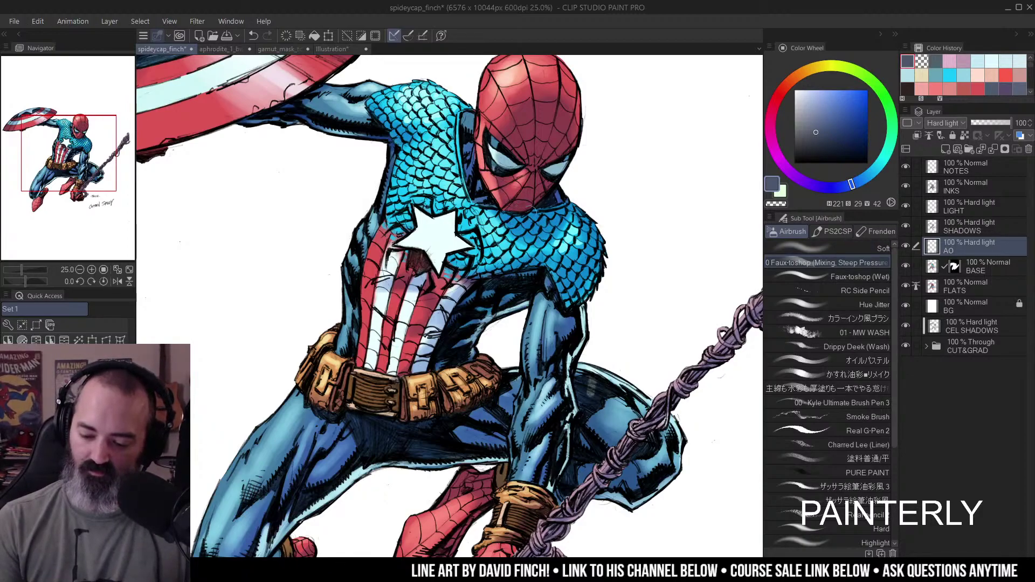
{"action": "mouse_move", "coordinate": [509, 216]}
{"action": "left_mouse_down"}
{"action": "mouse_move", "coordinate": [544, 221]}
{"action": "mouse_move", "coordinate": [516, 228]}
{"action": "mouse_move", "coordinate": [554, 219]}
{"action": "mouse_move", "coordinate": [503, 212]}
{"action": "mouse_move", "coordinate": [544, 225]}
{"action": "mouse_move", "coordinate": [546, 198]}
{"action": "mouse_move", "coordinate": [579, 195]}
{"action": "mouse_move", "coordinate": [599, 231]}
{"action": "mouse_move", "coordinate": [597, 274]}
{"action": "mouse_move", "coordinate": [565, 297]}
{"action": "mouse_move", "coordinate": [576, 298]}
{"action": "mouse_move", "coordinate": [561, 287]}
{"action": "mouse_move", "coordinate": [563, 272]}
{"action": "mouse_move", "coordinate": [589, 284]}
{"action": "mouse_move", "coordinate": [532, 261]}
{"action": "mouse_move", "coordinate": [471, 273]}
{"action": "mouse_move", "coordinate": [512, 261]}
{"action": "left_mouse_up"}
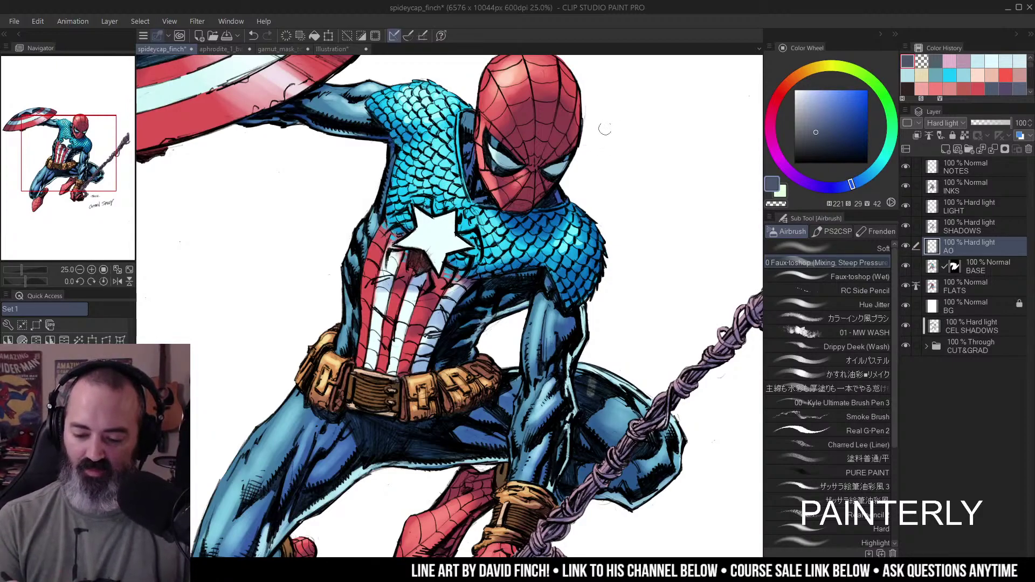
{"action": "left_click_drag", "start_coordinate": [602, 156], "coordinate": [571, 215]}
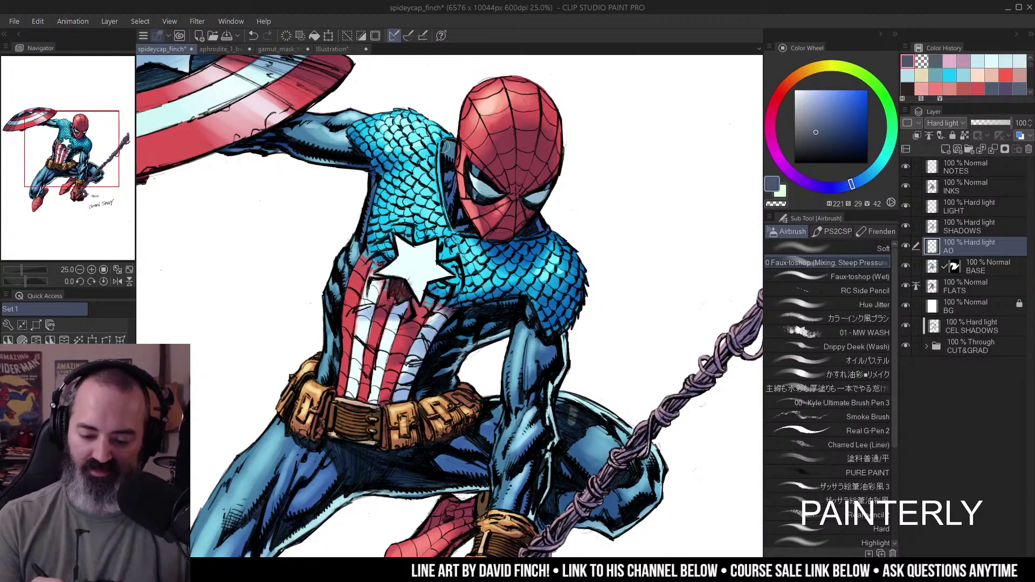
{"action": "left_click_drag", "start_coordinate": [363, 237], "coordinate": [396, 212]}
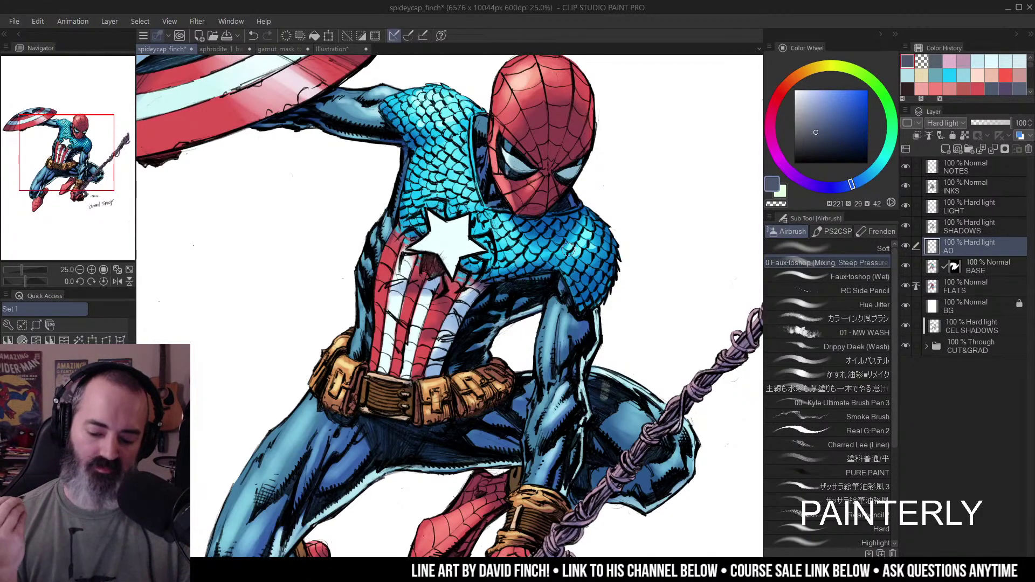
{"action": "mouse_move", "coordinate": [581, 187]}
{"action": "left_mouse_down"}
{"action": "mouse_move", "coordinate": [568, 128]}
{"action": "mouse_move", "coordinate": [573, 159]}
{"action": "left_mouse_up"}
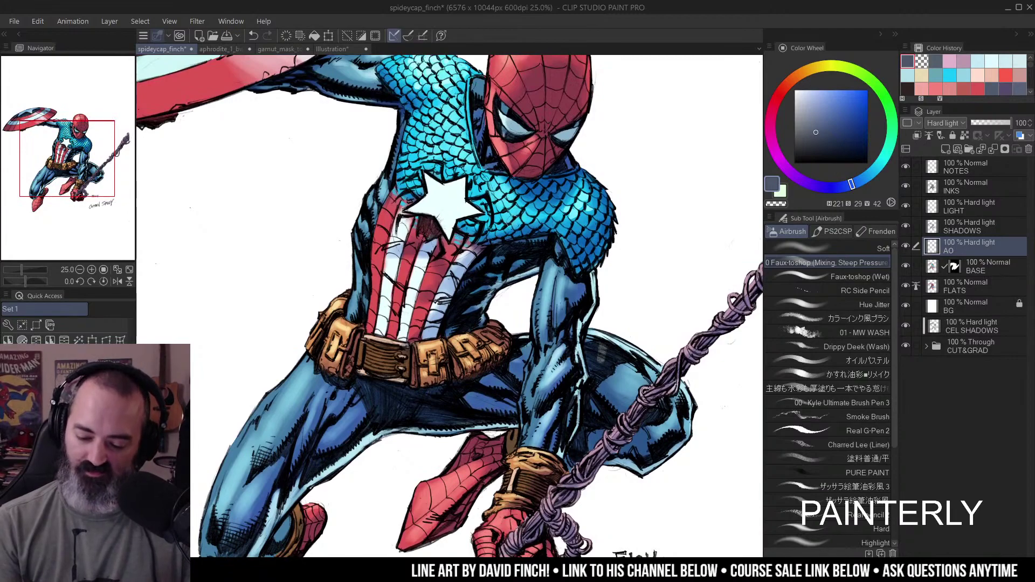
{"action": "left_click_drag", "start_coordinate": [513, 236], "coordinate": [512, 184]}
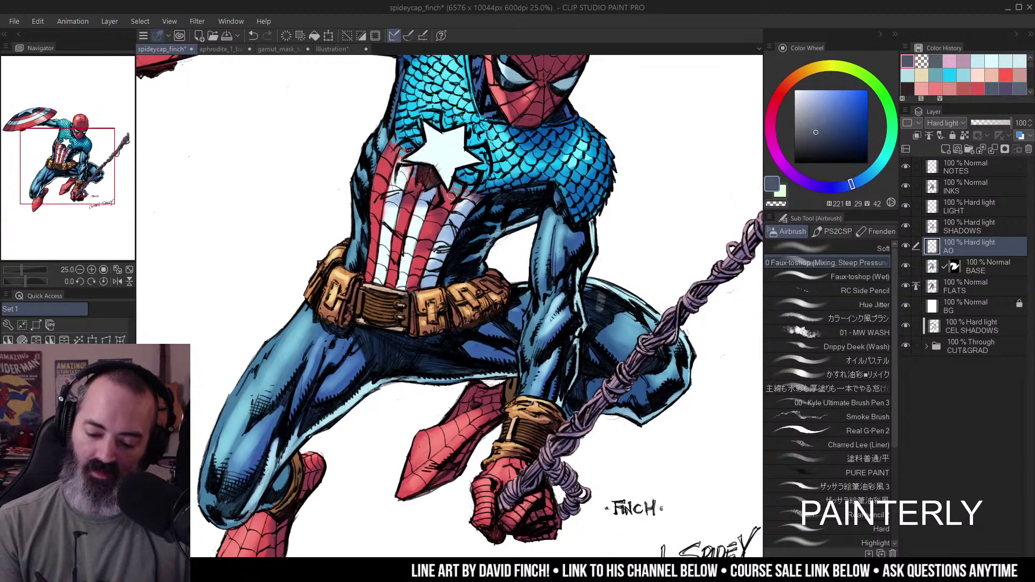
{"action": "key", "text": "ctrl+z"}
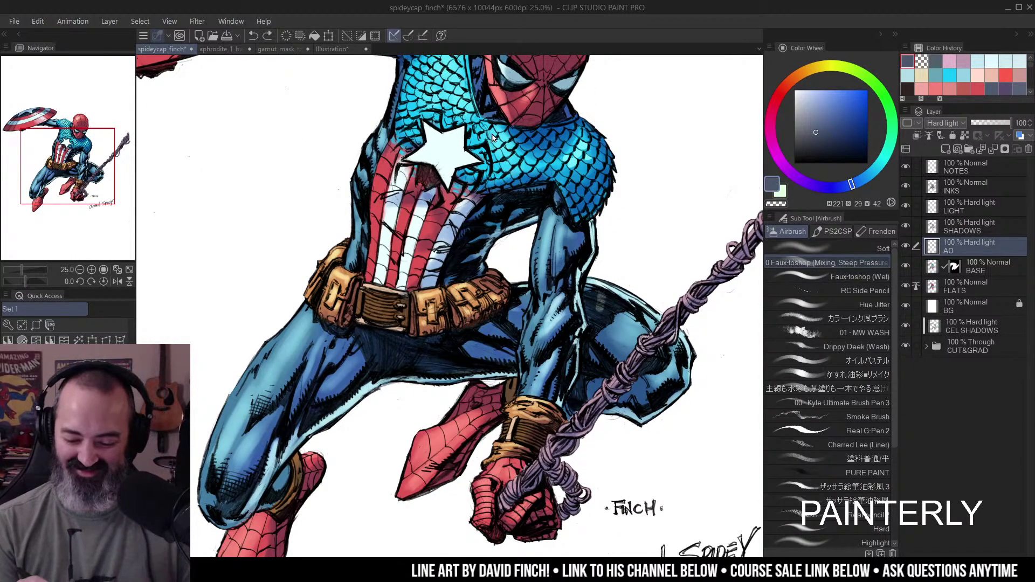
{"action": "key", "text": "ctrl+y"}
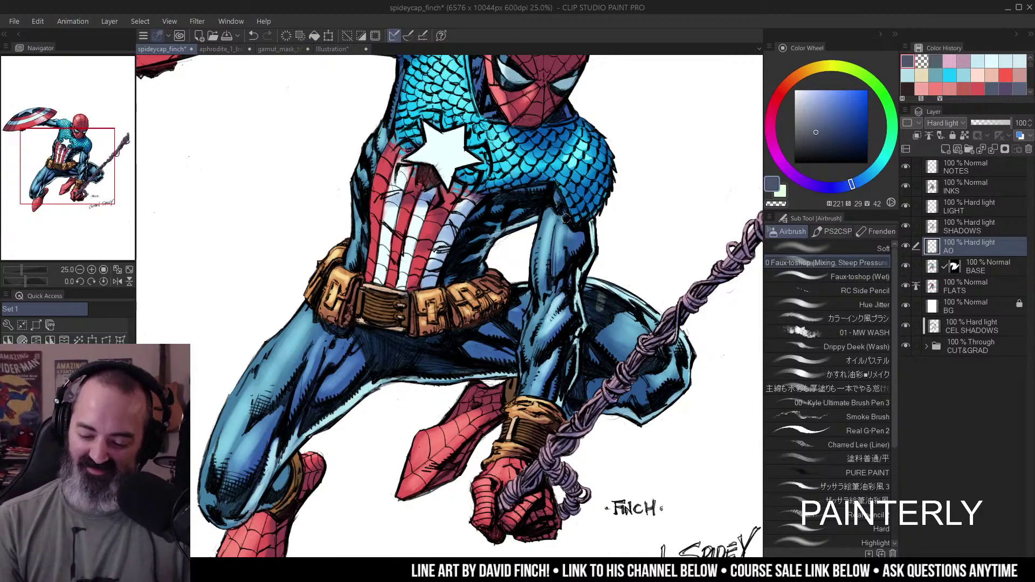
- Select the blue suit area with its selection border hidden, and set the airbrush colour to H 221, S 19, V 36
{"action": "key", "text": "m"}
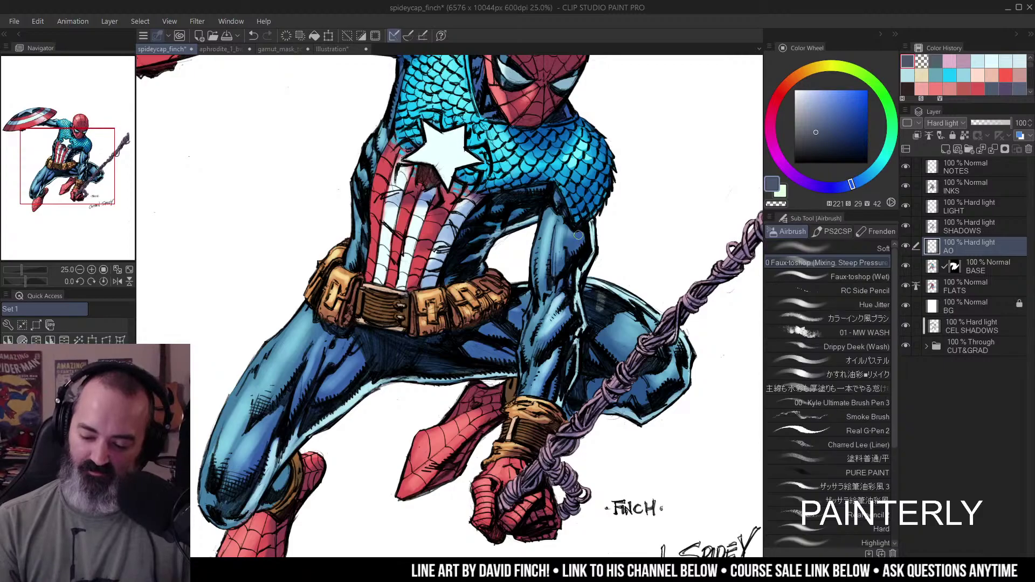
{"action": "key", "text": "w"}
{"action": "left_click", "coordinate": [595, 207]}
{"action": "key", "text": "b"}
{"action": "key", "text": "w"}
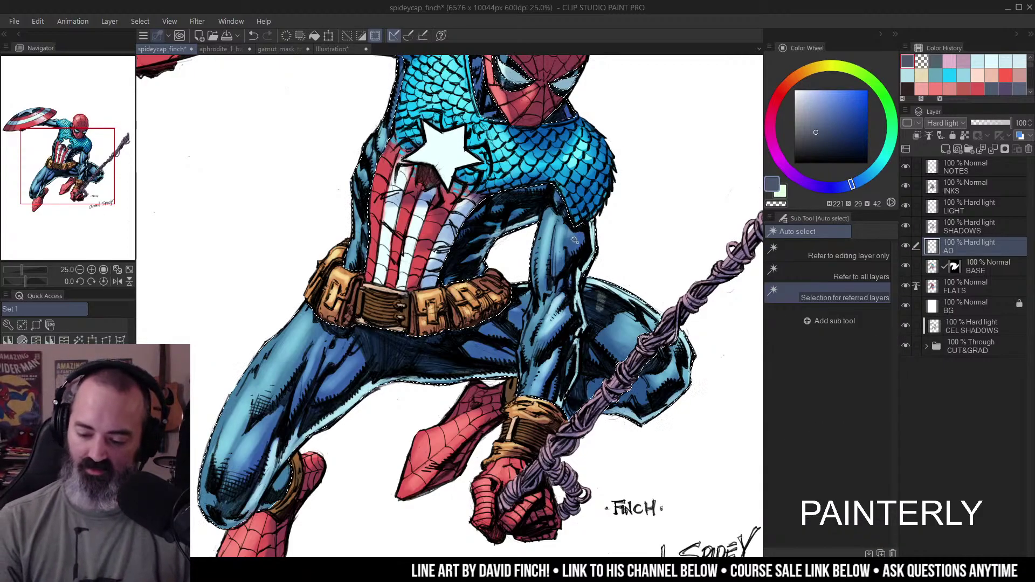
{"action": "key", "text": "b"}
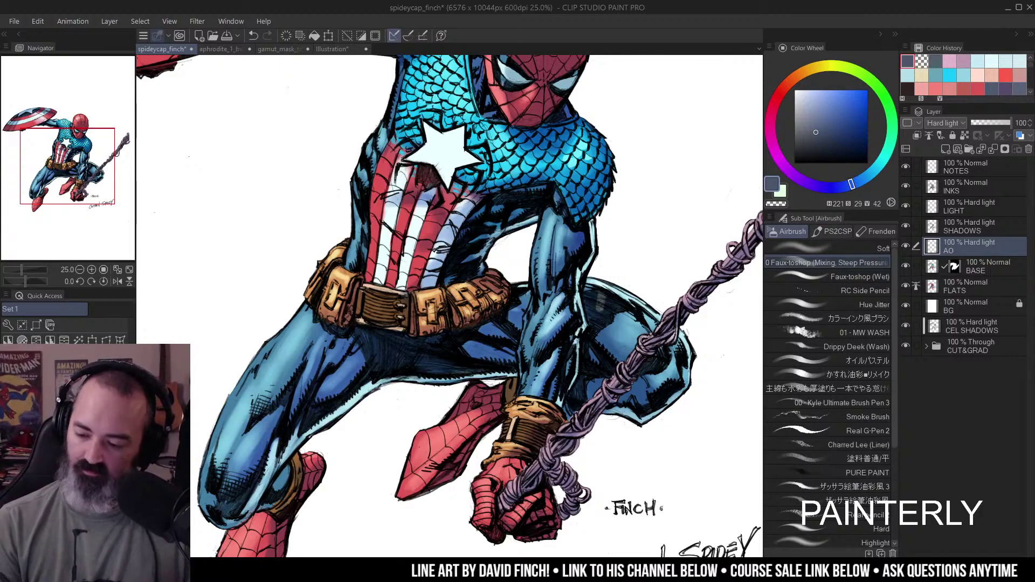
{"action": "left_click", "coordinate": [808, 136]}
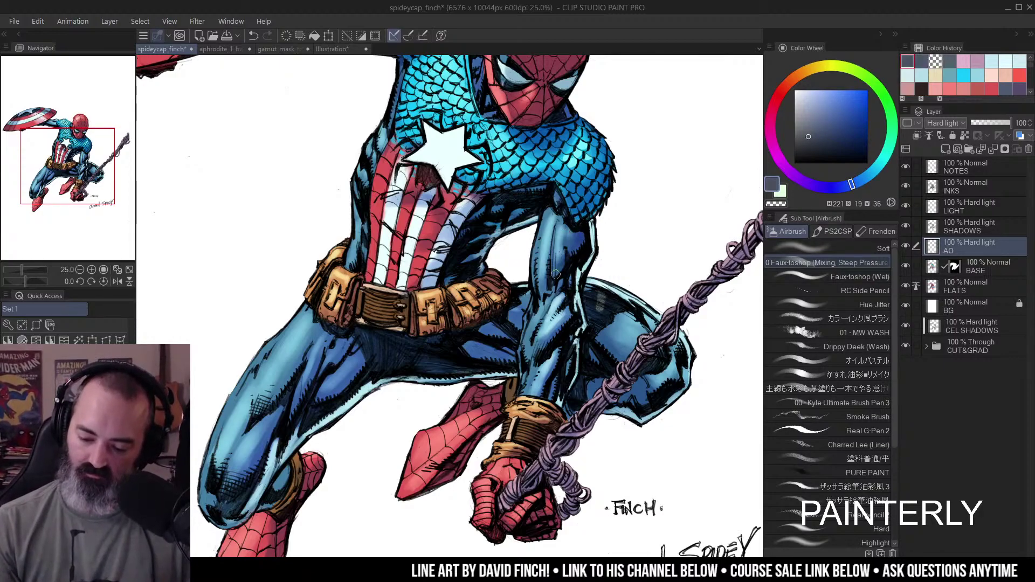
- Airbrush occlusion shading on the AO layer over the blue thighs beneath the utility belt
{"action": "mouse_move", "coordinate": [555, 274]}
{"action": "left_mouse_down"}
{"action": "mouse_move", "coordinate": [549, 215]}
{"action": "mouse_move", "coordinate": [538, 251]}
{"action": "mouse_move", "coordinate": [547, 253]}
{"action": "mouse_move", "coordinate": [612, 225]}
{"action": "left_mouse_up"}
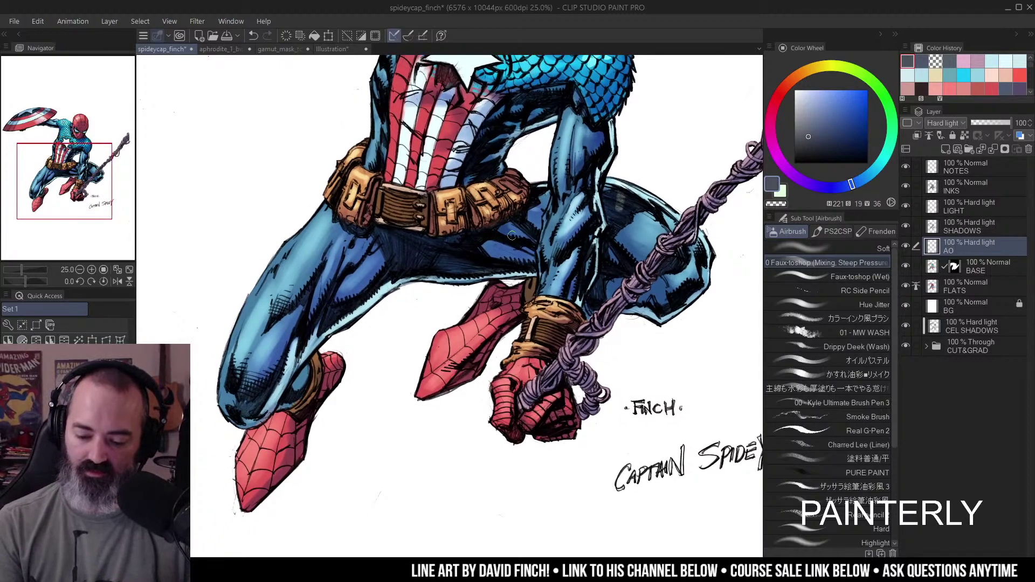
{"action": "mouse_move", "coordinate": [531, 215]}
{"action": "left_mouse_down"}
{"action": "mouse_move", "coordinate": [532, 223]}
{"action": "mouse_move", "coordinate": [535, 209]}
{"action": "left_mouse_up"}
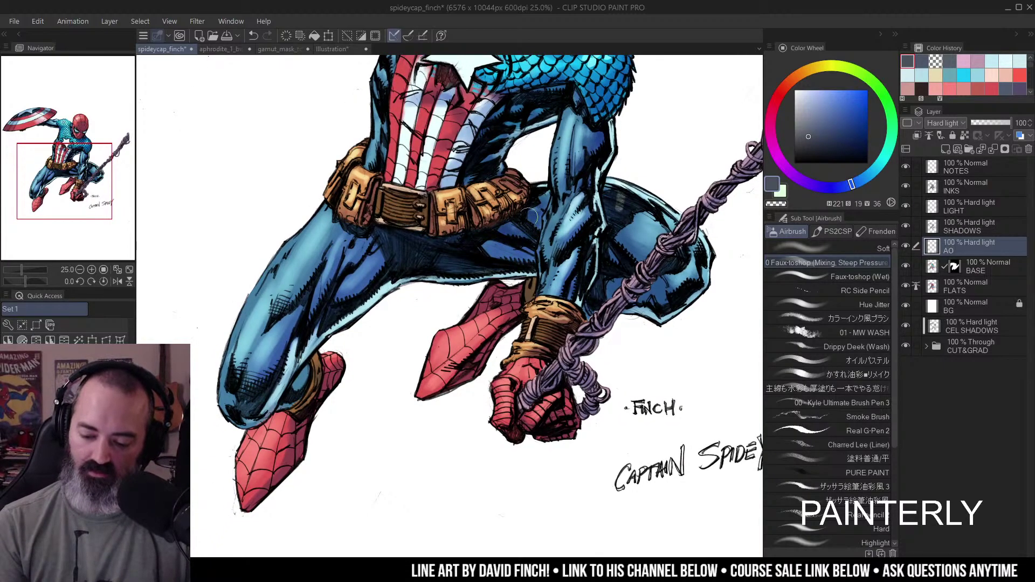
{"action": "left_click_drag", "start_coordinate": [483, 252], "coordinate": [516, 253]}
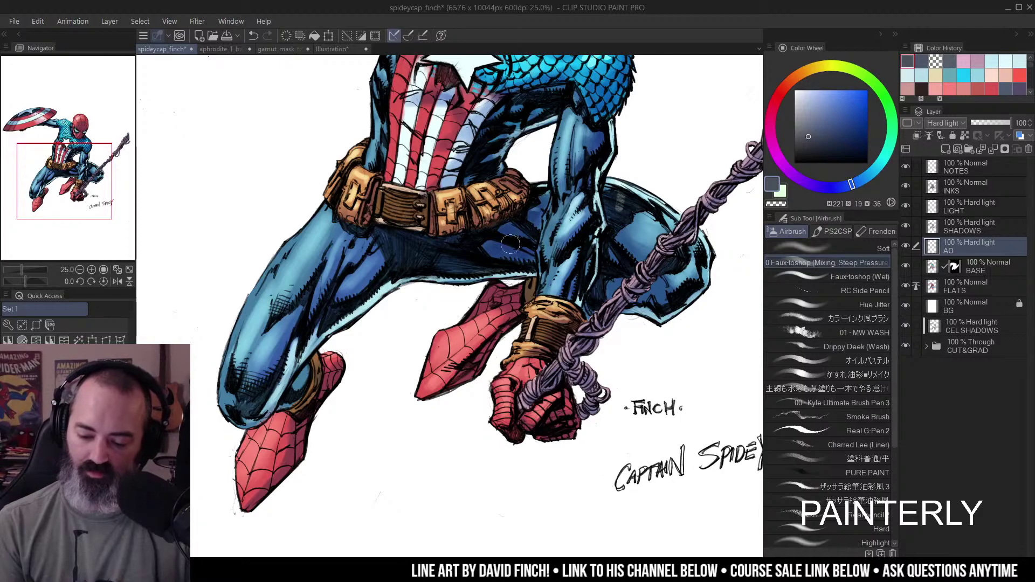
{"action": "mouse_move", "coordinate": [456, 244]}
{"action": "left_mouse_down"}
{"action": "mouse_move", "coordinate": [534, 229]}
{"action": "mouse_move", "coordinate": [491, 221]}
{"action": "mouse_move", "coordinate": [492, 206]}
{"action": "mouse_move", "coordinate": [458, 215]}
{"action": "mouse_move", "coordinate": [469, 227]}
{"action": "mouse_move", "coordinate": [446, 250]}
{"action": "mouse_move", "coordinate": [457, 268]}
{"action": "mouse_move", "coordinate": [469, 258]}
{"action": "mouse_move", "coordinate": [441, 284]}
{"action": "mouse_move", "coordinate": [447, 220]}
{"action": "mouse_move", "coordinate": [423, 275]}
{"action": "mouse_move", "coordinate": [440, 213]}
{"action": "mouse_move", "coordinate": [434, 223]}
{"action": "left_mouse_up"}
{"action": "left_click_drag", "start_coordinate": [389, 283], "coordinate": [423, 226]}
{"action": "mouse_move", "coordinate": [414, 269]}
{"action": "left_mouse_down"}
{"action": "mouse_move", "coordinate": [429, 237]}
{"action": "mouse_move", "coordinate": [390, 297]}
{"action": "mouse_move", "coordinate": [379, 295]}
{"action": "mouse_move", "coordinate": [435, 222]}
{"action": "left_mouse_up"}
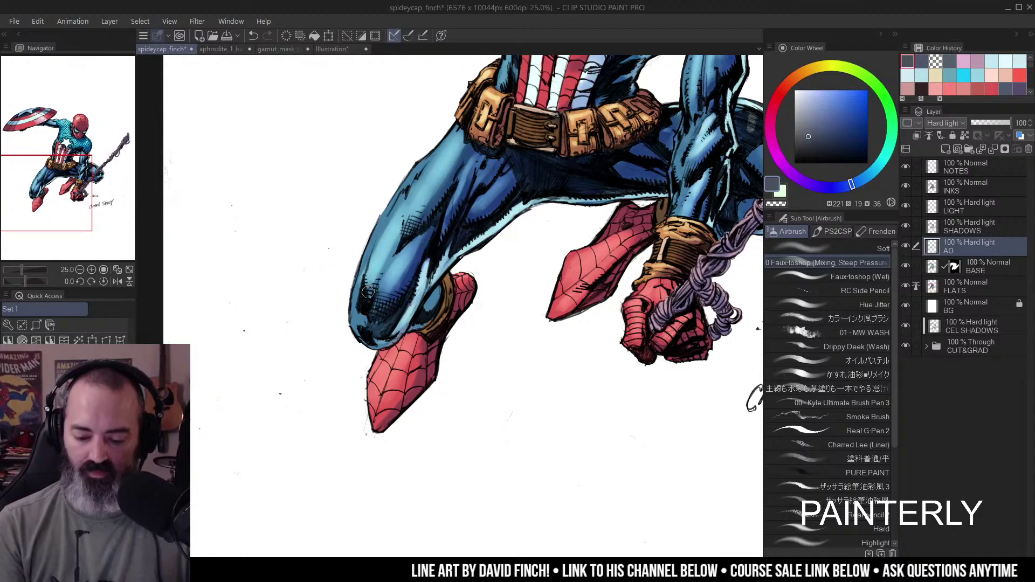
- Airbrush occlusion shading around the knee of the bent blue leg and along the suit below the belt
{"action": "mouse_move", "coordinate": [369, 292]}
{"action": "left_mouse_down"}
{"action": "mouse_move", "coordinate": [386, 249]}
{"action": "mouse_move", "coordinate": [375, 243]}
{"action": "left_mouse_up"}
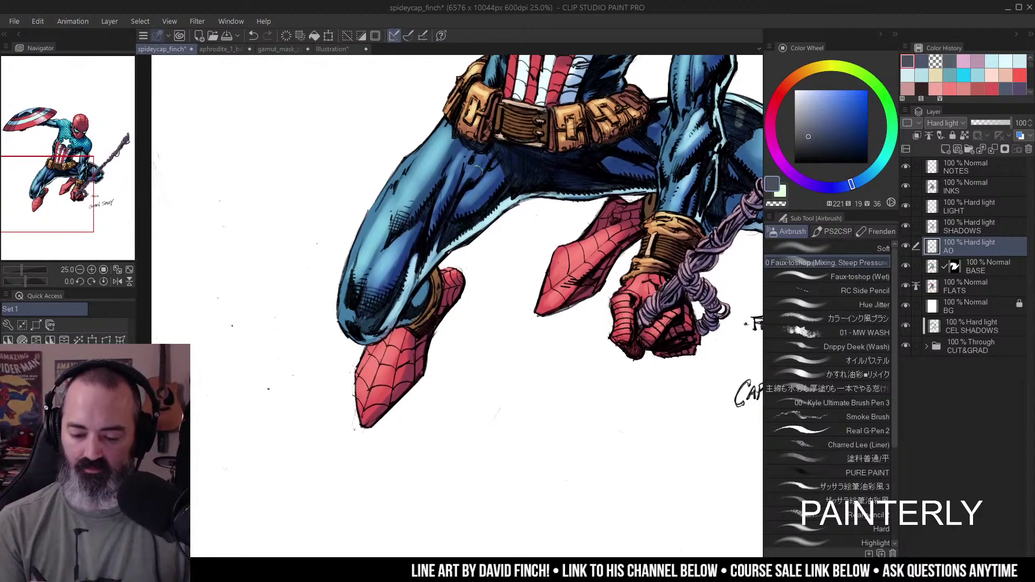
{"action": "left_click_drag", "start_coordinate": [478, 170], "coordinate": [442, 149]}
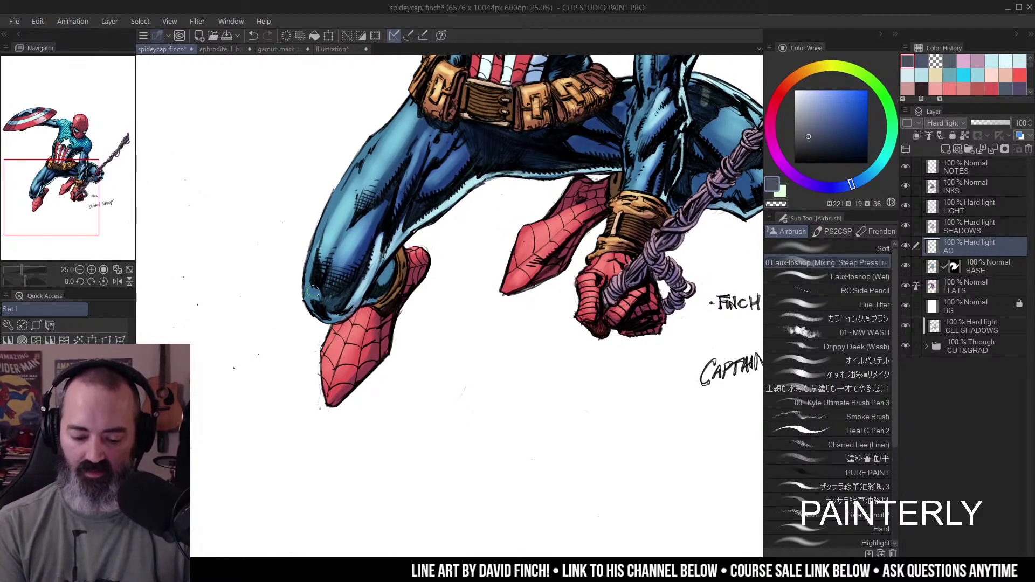
{"action": "mouse_move", "coordinate": [313, 292]}
{"action": "left_mouse_down"}
{"action": "mouse_move", "coordinate": [330, 300]}
{"action": "mouse_move", "coordinate": [351, 287]}
{"action": "mouse_move", "coordinate": [340, 300]}
{"action": "left_mouse_up"}
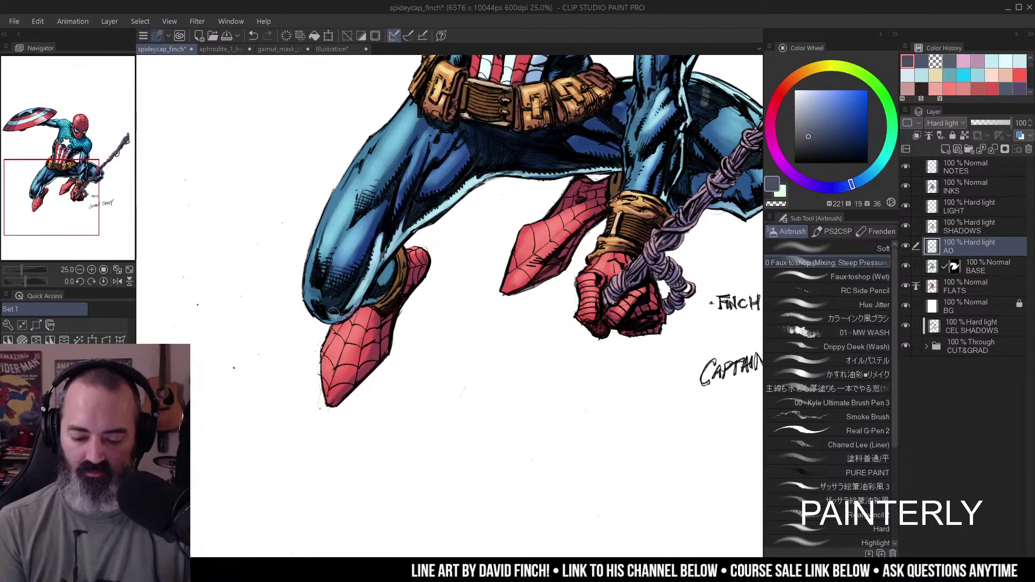
{"action": "left_click_drag", "start_coordinate": [483, 155], "coordinate": [461, 228]}
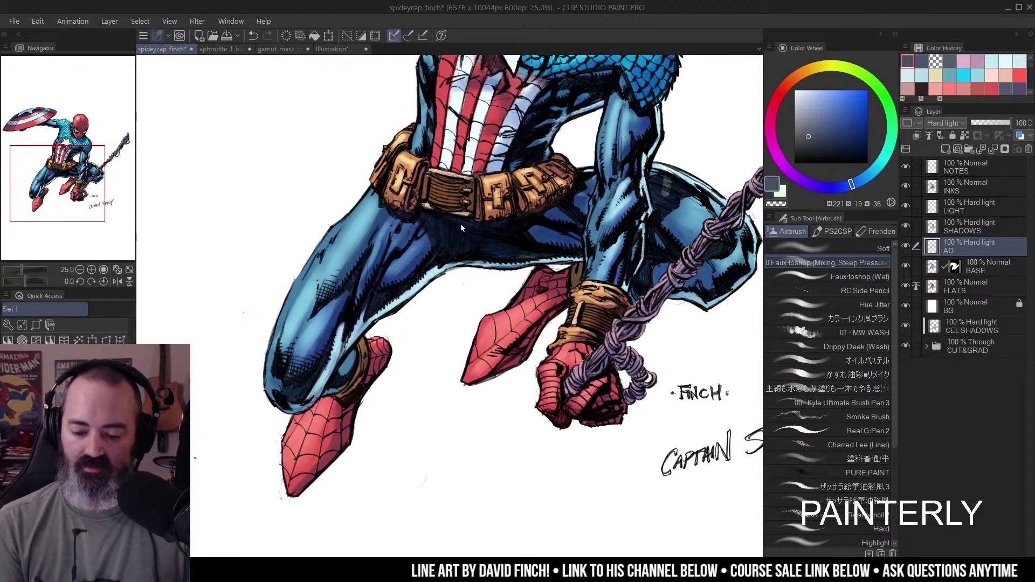
{"action": "left_click_drag", "start_coordinate": [549, 207], "coordinate": [606, 189]}
{"action": "left_click_drag", "start_coordinate": [436, 316], "coordinate": [492, 246]}
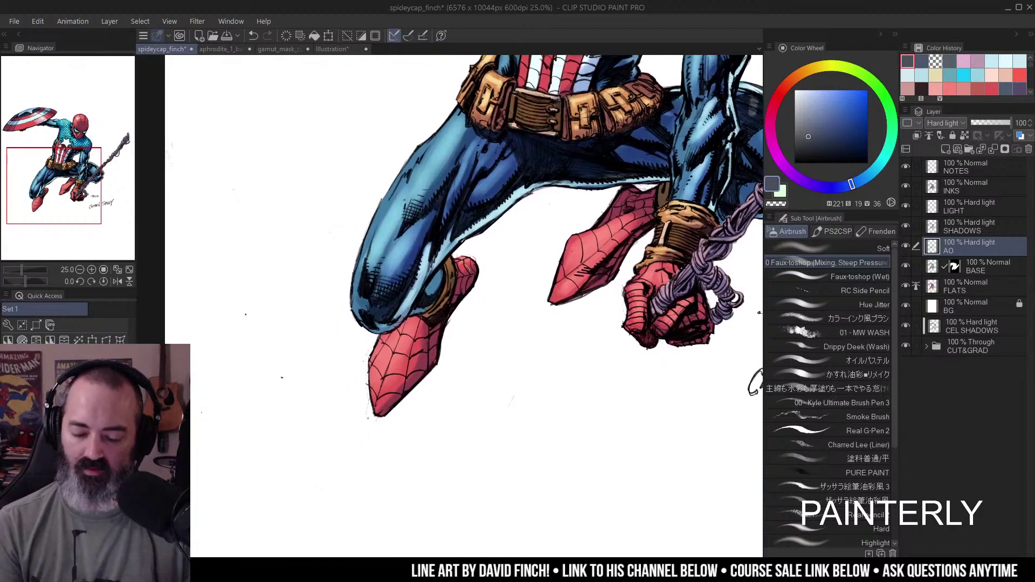
- Select the red boot area below the bent knee, hide the selection border, and return to the airbrush
{"action": "key", "text": "w"}
{"action": "left_click", "coordinate": [462, 282]}
{"action": "key", "text": "ctrl+h"}
{"action": "key", "text": "b"}
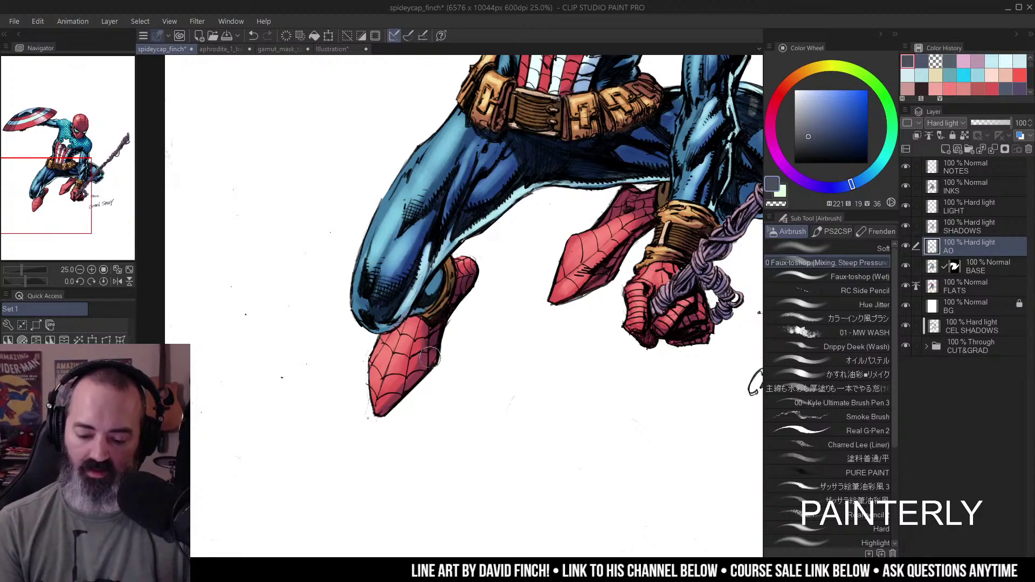
- Airbrush occlusion shading on the AO layer over both red boots and the red glove gripping the rope
{"action": "mouse_move", "coordinate": [448, 323]}
{"action": "left_mouse_down"}
{"action": "mouse_move", "coordinate": [467, 268]}
{"action": "mouse_move", "coordinate": [428, 345]}
{"action": "left_mouse_up"}
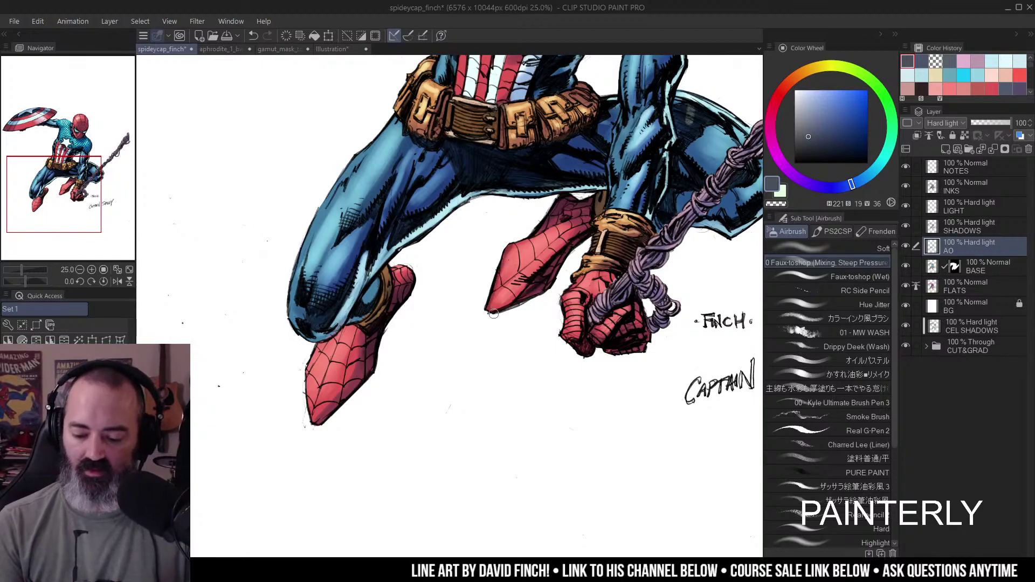
{"action": "left_click_drag", "start_coordinate": [539, 232], "coordinate": [521, 216]}
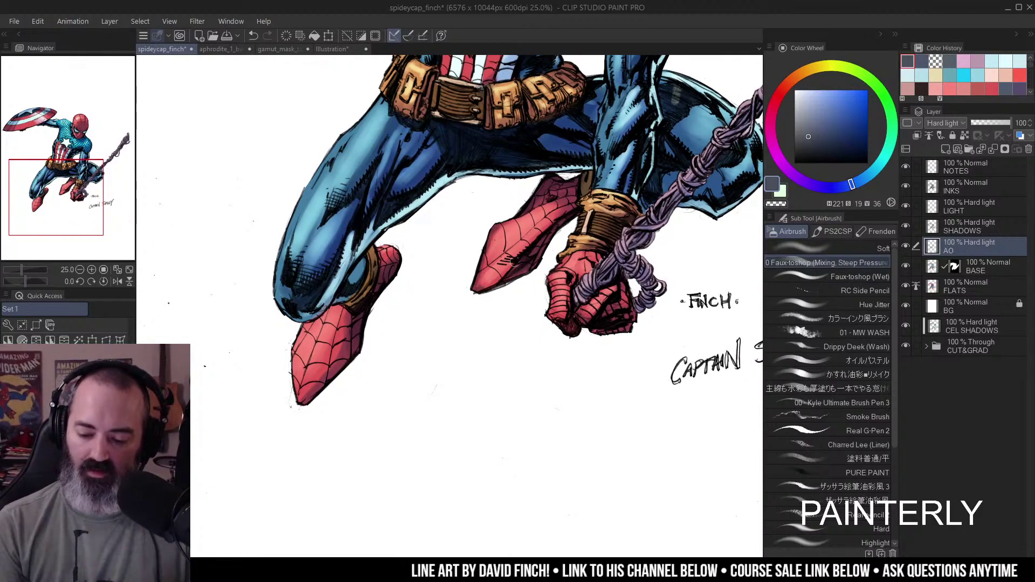
{"action": "left_click_drag", "start_coordinate": [514, 262], "coordinate": [550, 232]}
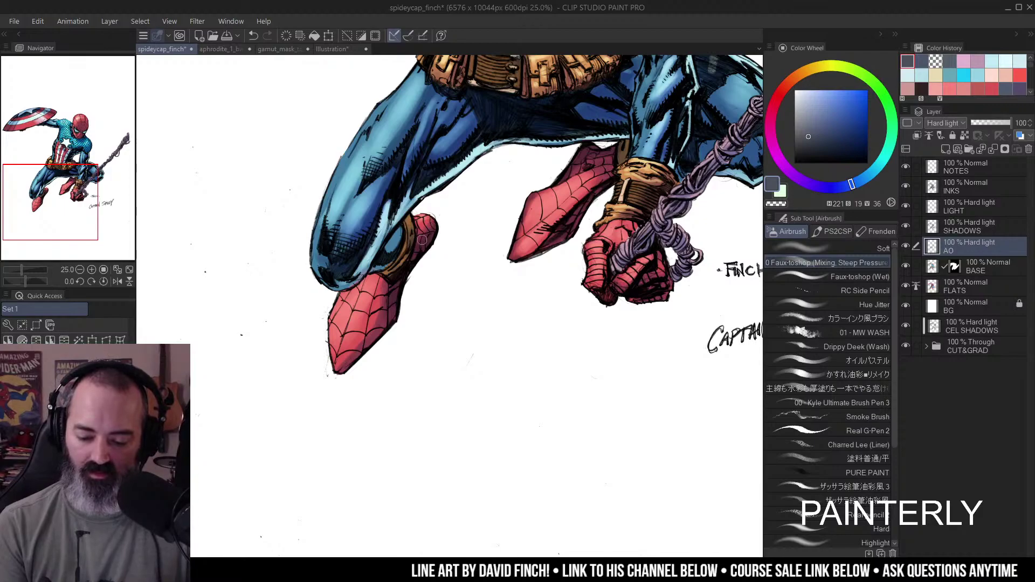
{"action": "left_click_drag", "start_coordinate": [679, 225], "coordinate": [580, 238]}
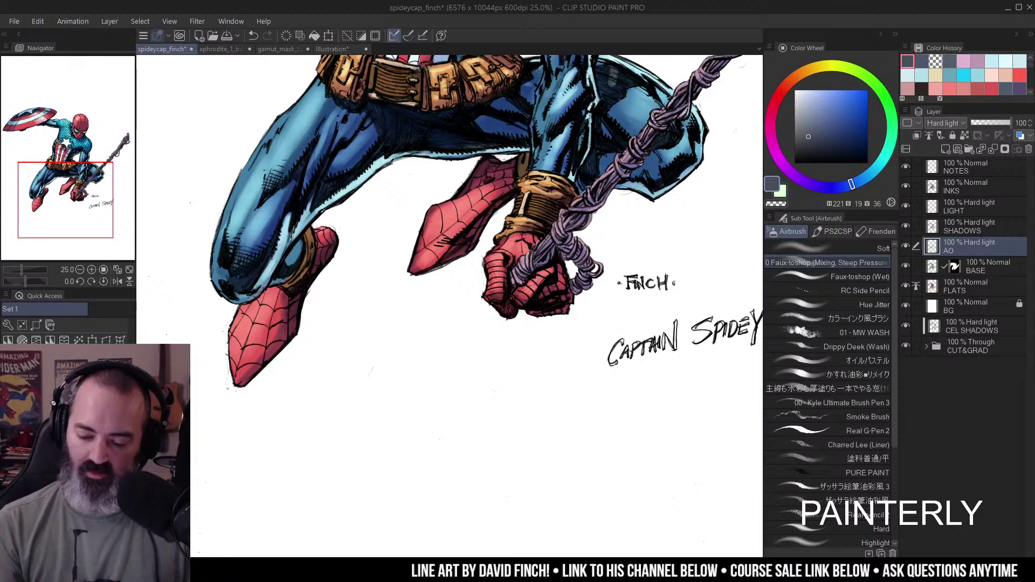
{"action": "left_click_drag", "start_coordinate": [571, 225], "coordinate": [564, 225]}
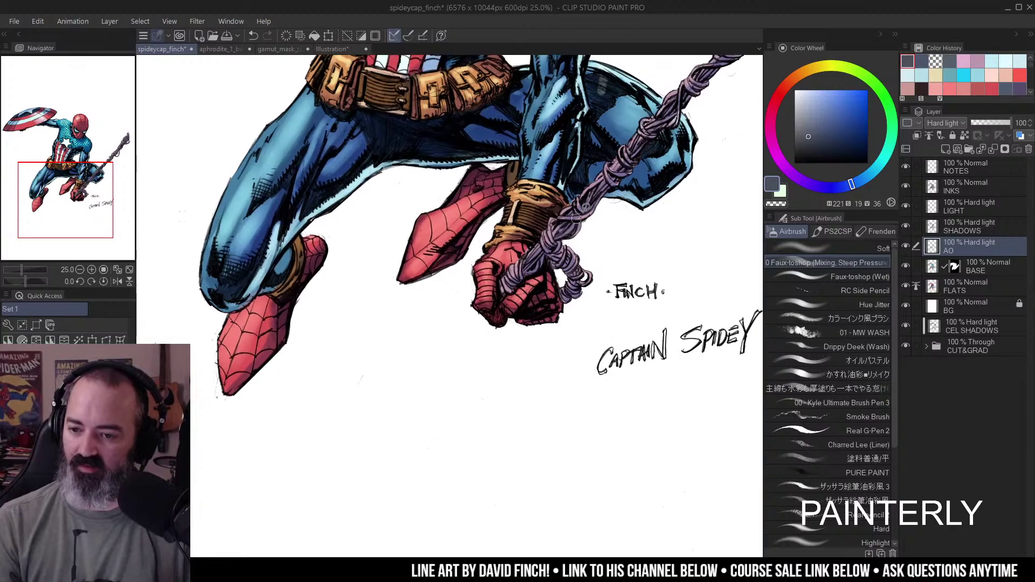
- Clear the selection around the red boots and glove
{"action": "key", "text": "m"}
{"action": "left_click_drag", "start_coordinate": [585, 183], "coordinate": [596, 229]}
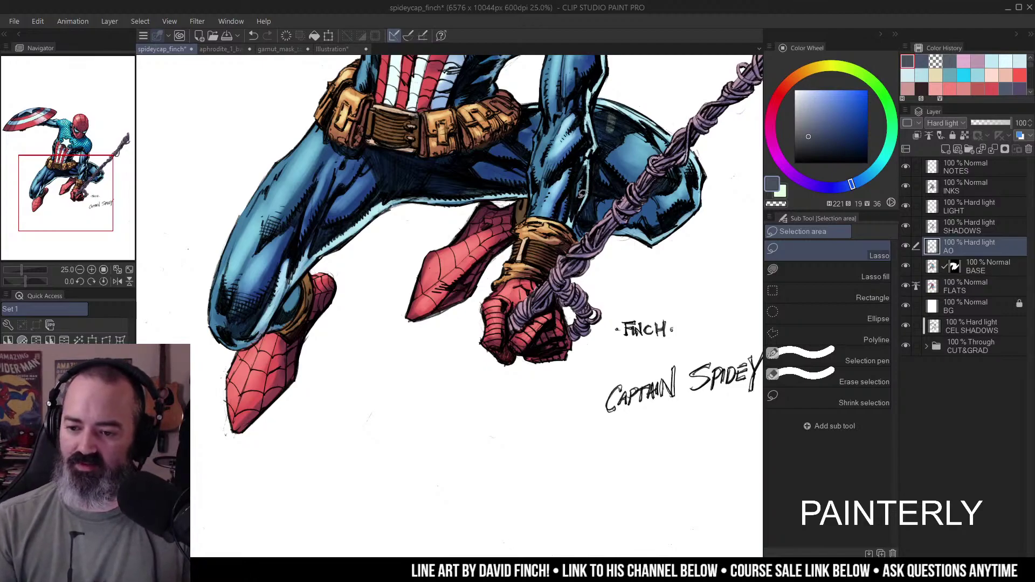
{"action": "left_click_drag", "start_coordinate": [580, 193], "coordinate": [587, 221]}
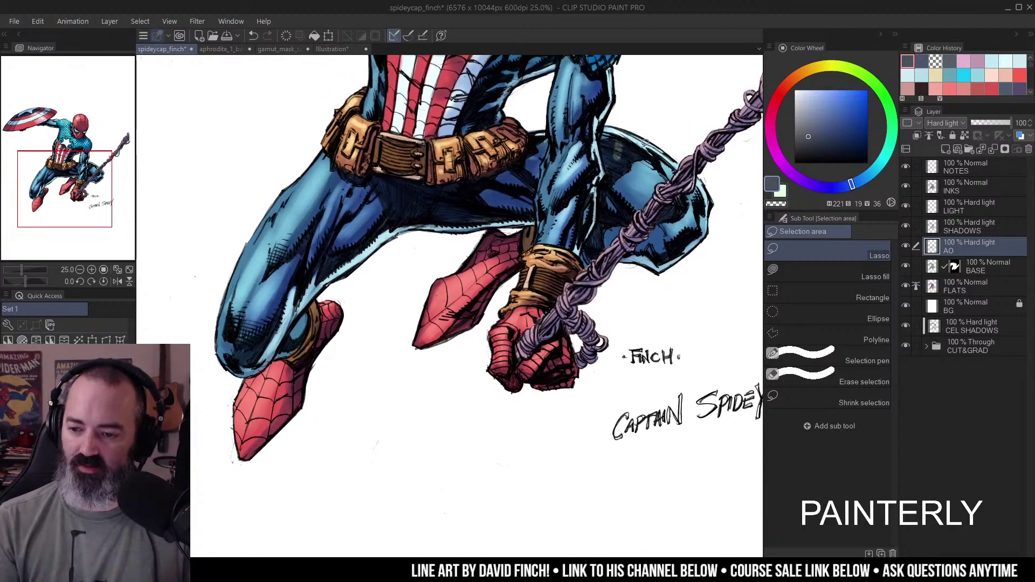
{"action": "scroll", "coordinate": [614, 174], "scroll_direction": "down", "scroll_amount": 2}
{"action": "scroll", "coordinate": [614, 175], "scroll_direction": "left", "scroll_amount": 2}
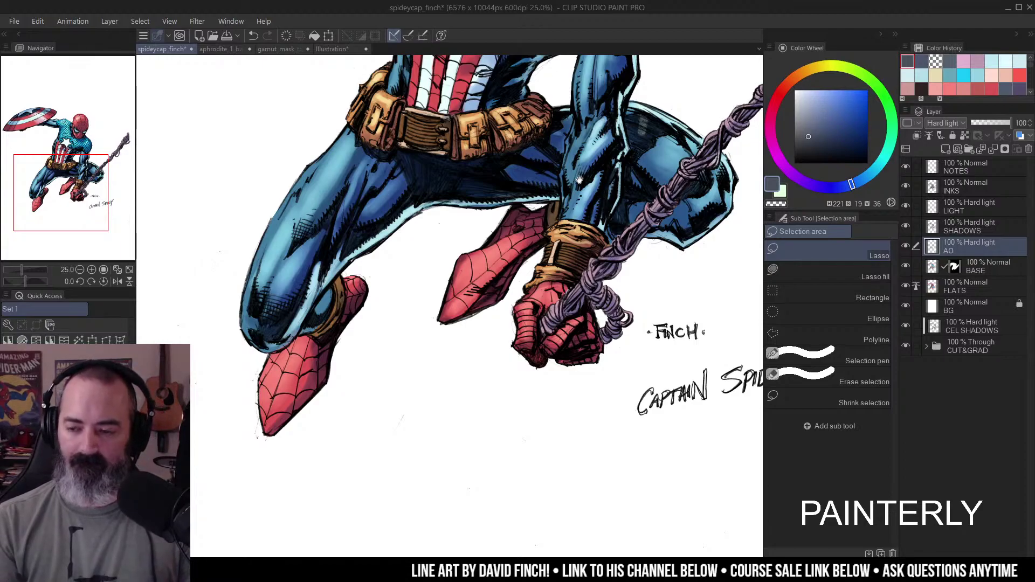
{"action": "scroll", "coordinate": [606, 183], "scroll_direction": "up", "scroll_amount": 1}
{"action": "scroll", "coordinate": [606, 183], "scroll_direction": "left", "scroll_amount": 2}
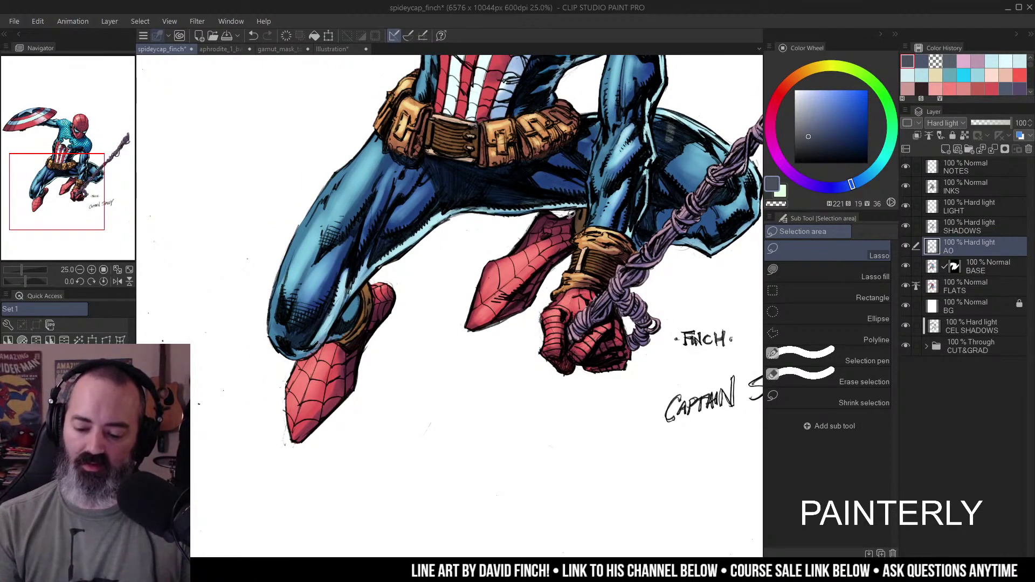
- Clean up the AO shading around the lower fist with the transparent airbrush, and shade the blue leg behind the forearm
{"action": "key", "text": "b"}
{"action": "scroll", "coordinate": [560, 227], "scroll_direction": "down", "scroll_amount": 2}
{"action": "scroll", "coordinate": [560, 227], "scroll_direction": "left", "scroll_amount": 2}
{"action": "scroll", "coordinate": [664, 219], "scroll_direction": "right", "scroll_amount": 4}
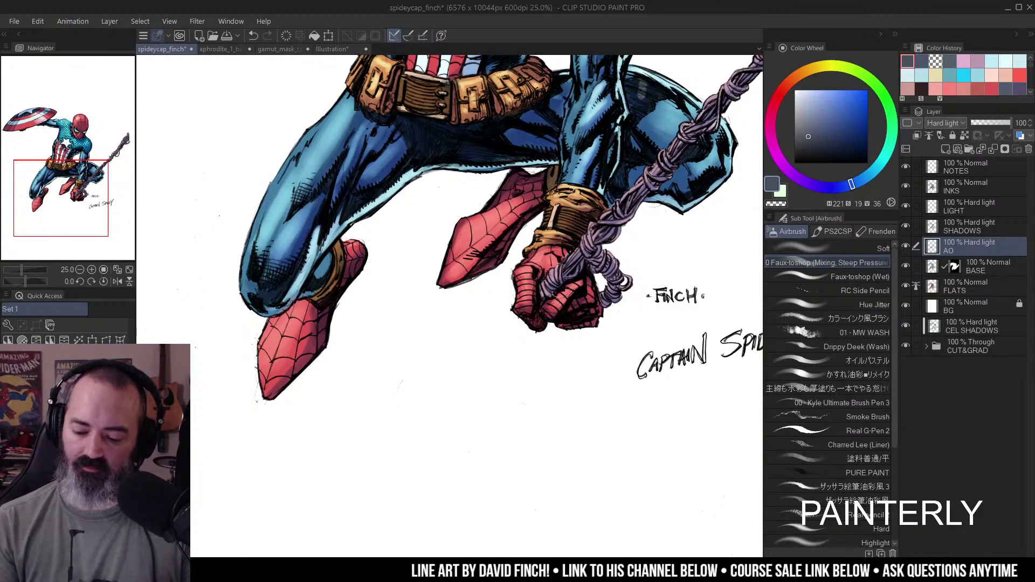
{"action": "key", "text": "c"}
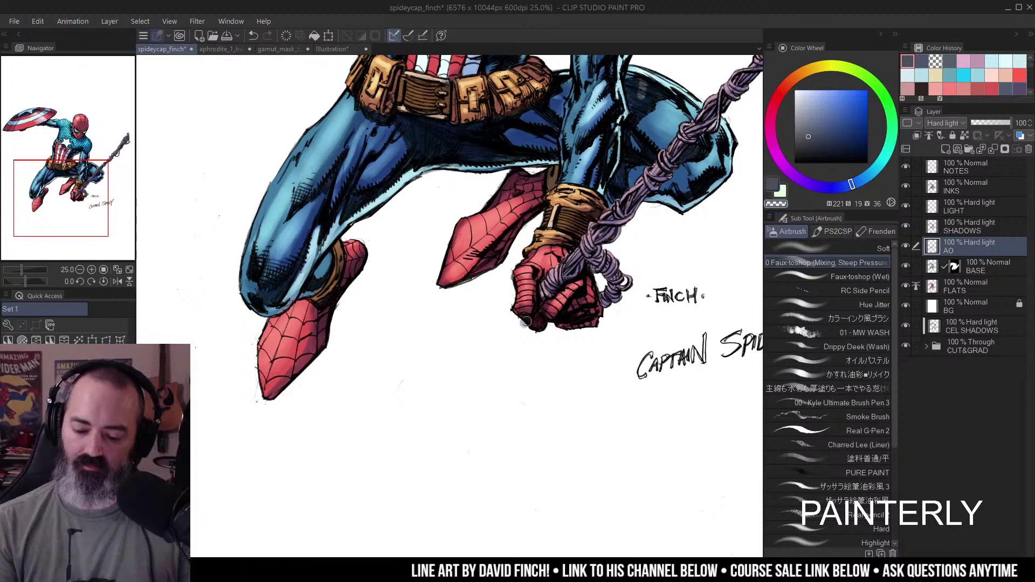
{"action": "left_click_drag", "start_coordinate": [585, 251], "coordinate": [599, 264]}
{"action": "scroll", "coordinate": [599, 264], "scroll_direction": "up", "scroll_amount": 4}
{"action": "scroll", "coordinate": [598, 265], "scroll_direction": "right", "scroll_amount": 5}
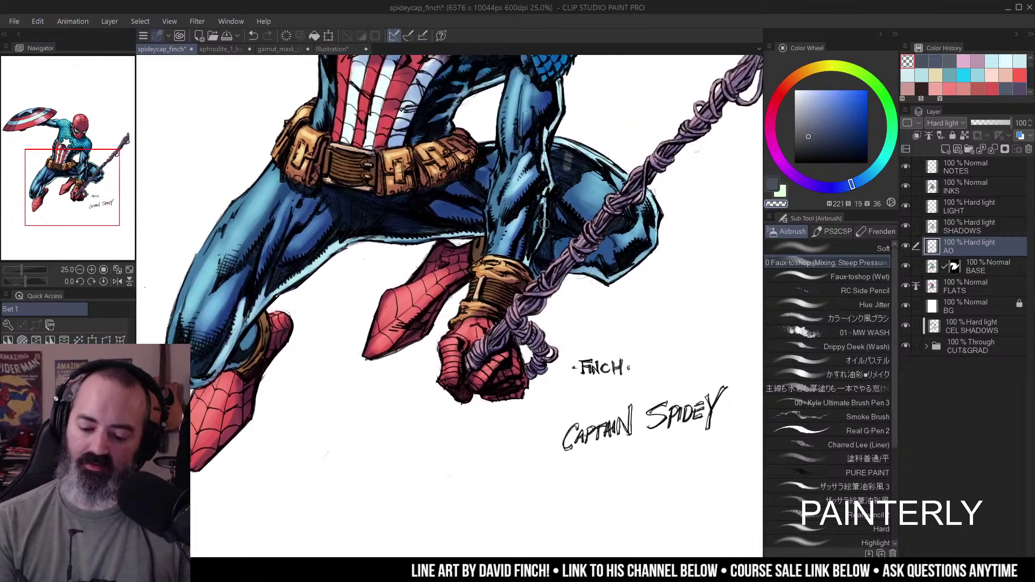
{"action": "key", "text": "c"}
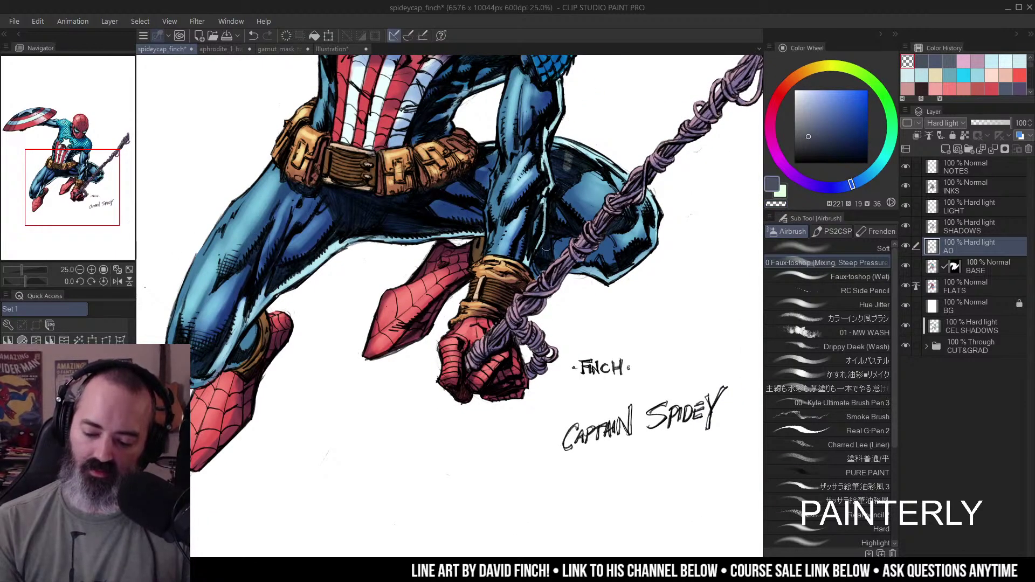
{"action": "left_click_drag", "start_coordinate": [538, 266], "coordinate": [540, 275]}
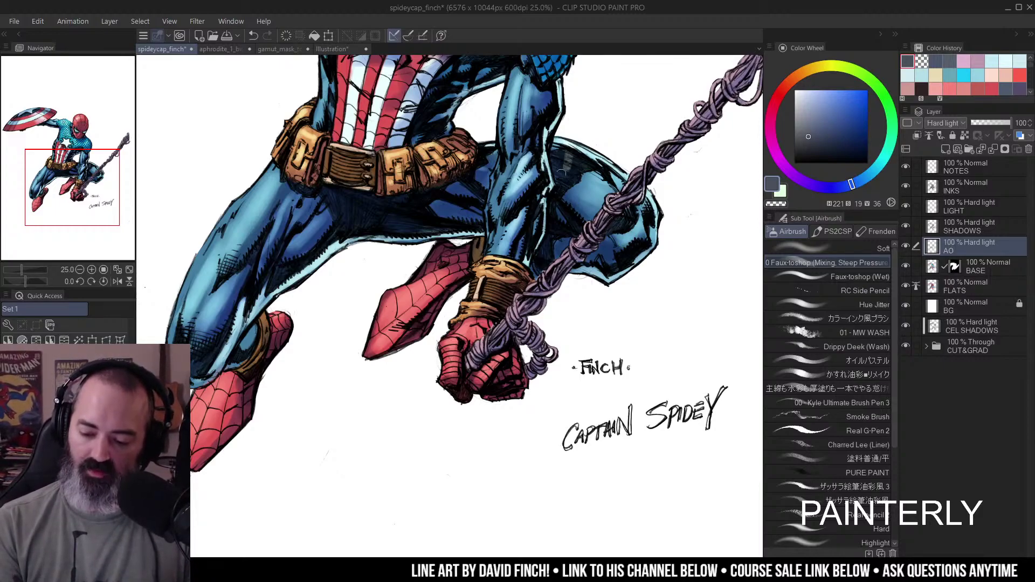
- Make LIGHT the active layer and sample light blue H 194, S 43, V 87 from the lower arm for airbrushing highlights
{"action": "left_click", "coordinate": [910, 205]}
{"action": "left_click", "coordinate": [910, 206]}
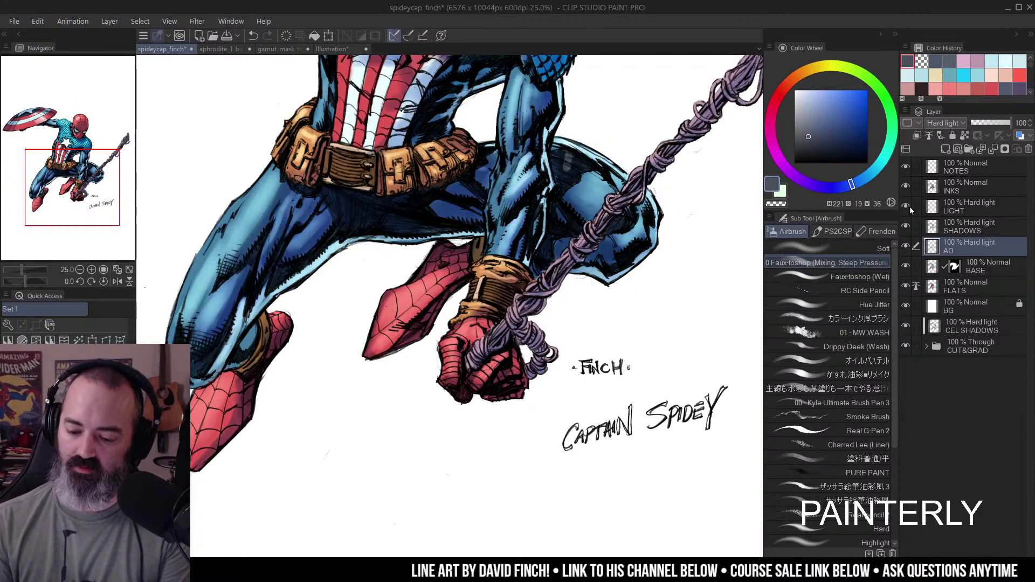
{"action": "left_click", "coordinate": [935, 207]}
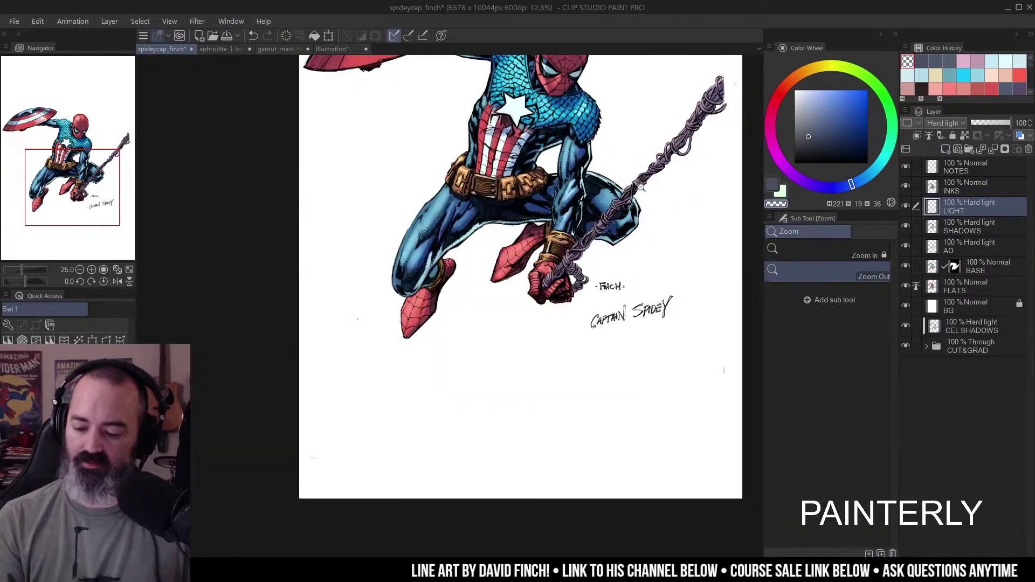
{"action": "left_click", "coordinate": [568, 173], "text": "alt"}
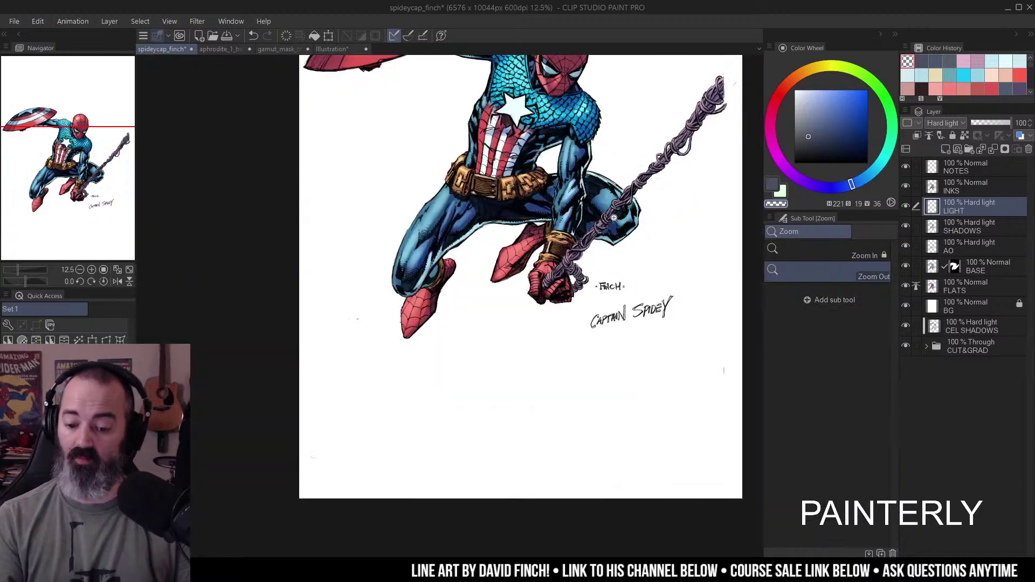
{"action": "left_click", "coordinate": [630, 110]}
{"action": "key", "text": "b"}
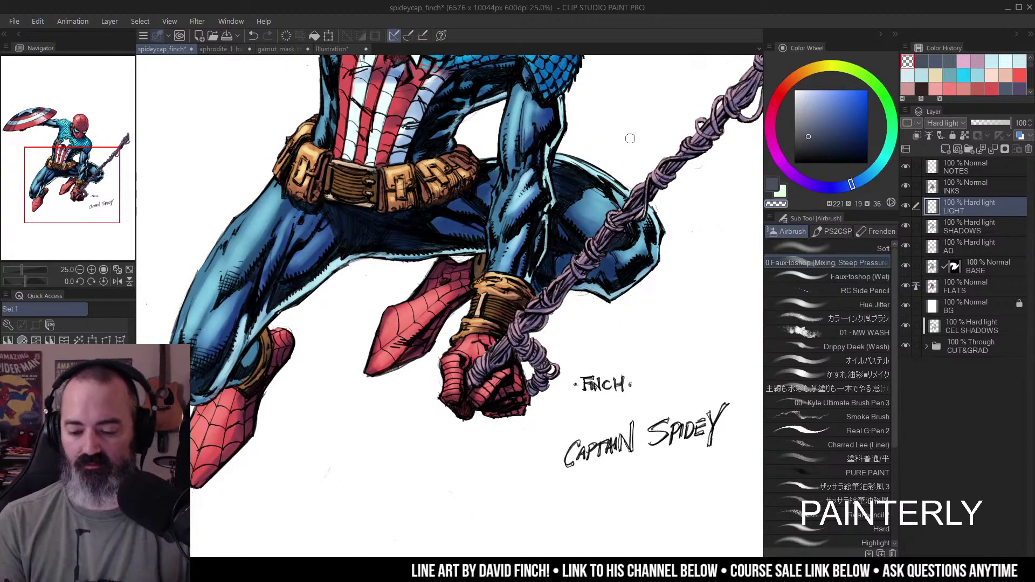
{"action": "left_click", "coordinate": [519, 102], "text": "alt"}
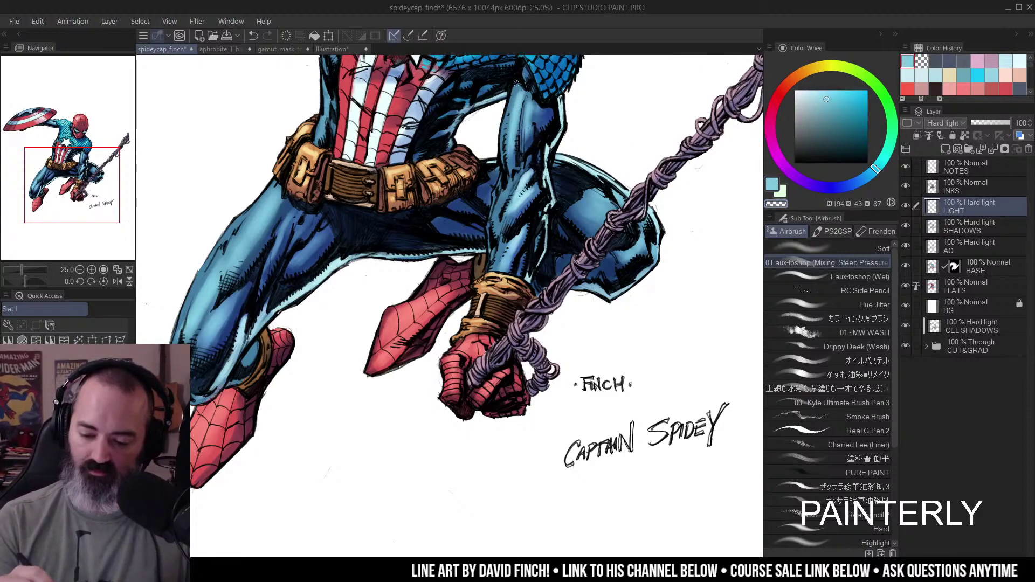
{"action": "key", "text": "c"}
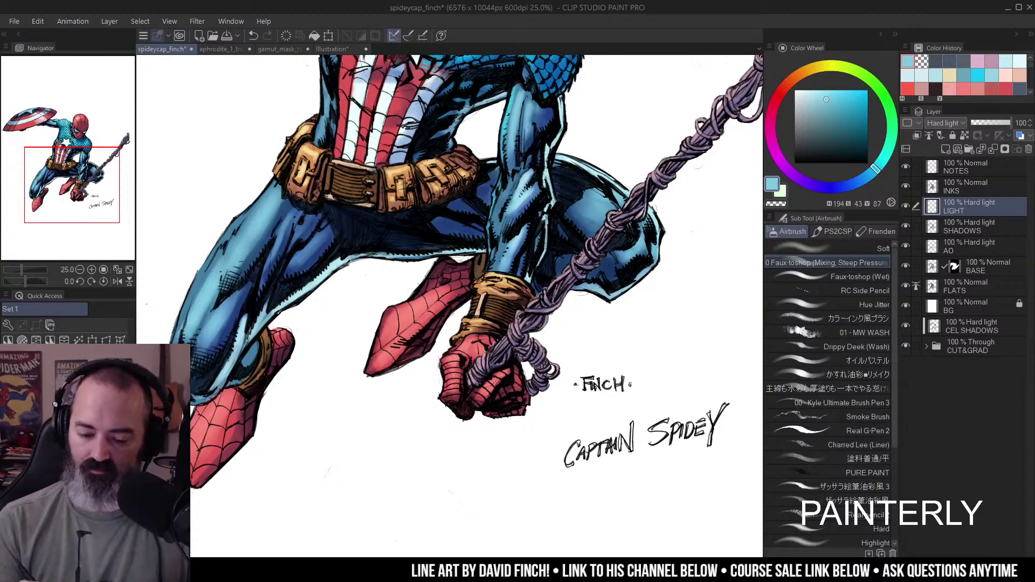
- Return to the AO layer and view it in isolation to sample its shading colour, H 220, S 20, V 36
{"action": "left_click_drag", "start_coordinate": [500, 190], "coordinate": [597, 137]}
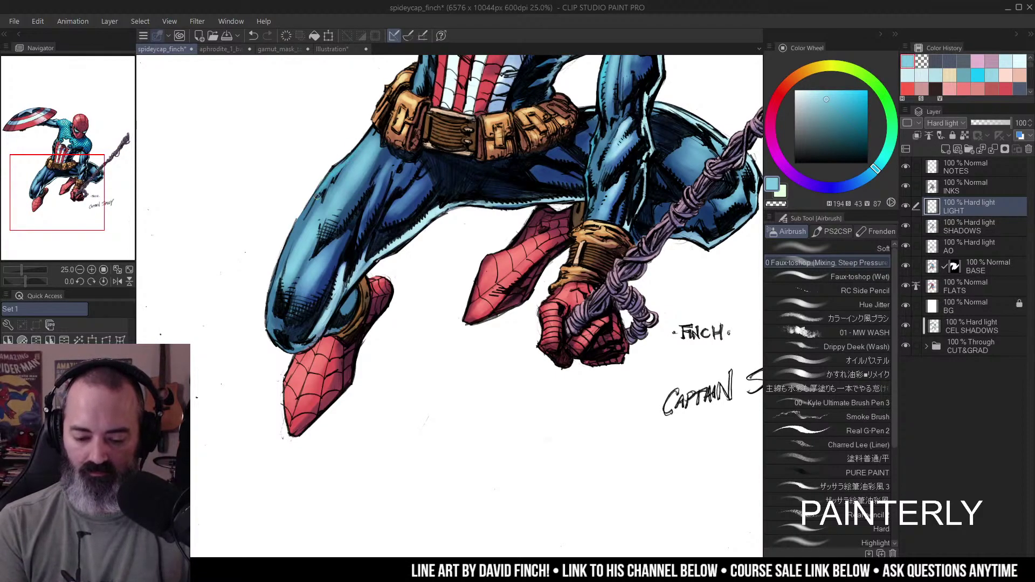
{"action": "left_click_drag", "start_coordinate": [563, 180], "coordinate": [471, 267]}
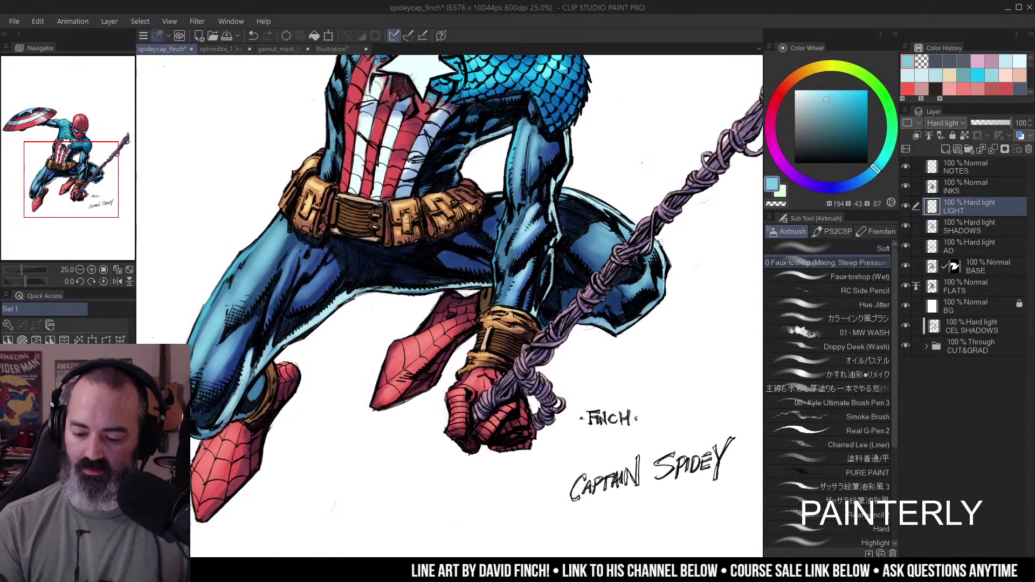
{"action": "left_click", "coordinate": [610, 190], "text": "alt"}
{"action": "left_click_drag", "start_coordinate": [569, 186], "coordinate": [515, 225]}
{"action": "left_click", "coordinate": [514, 225]}
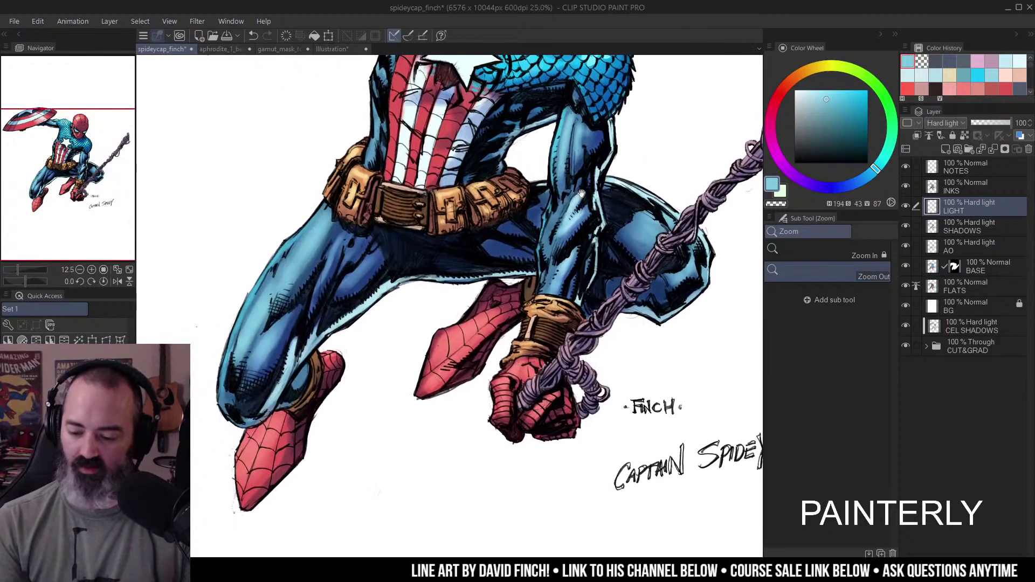
{"action": "left_click", "coordinate": [965, 246]}
{"action": "key", "text": "b"}
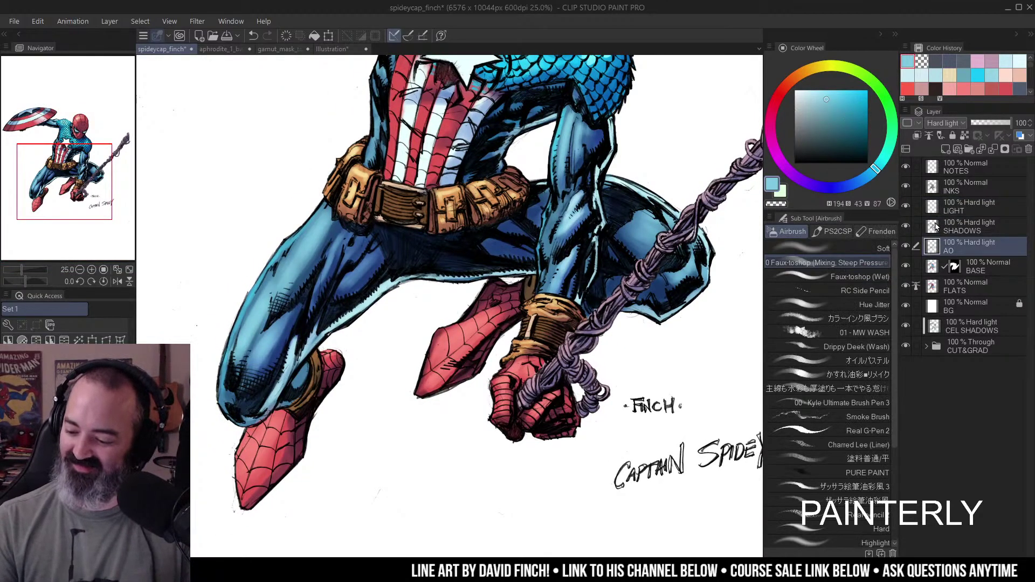
{"action": "left_click", "coordinate": [906, 247], "text": "alt"}
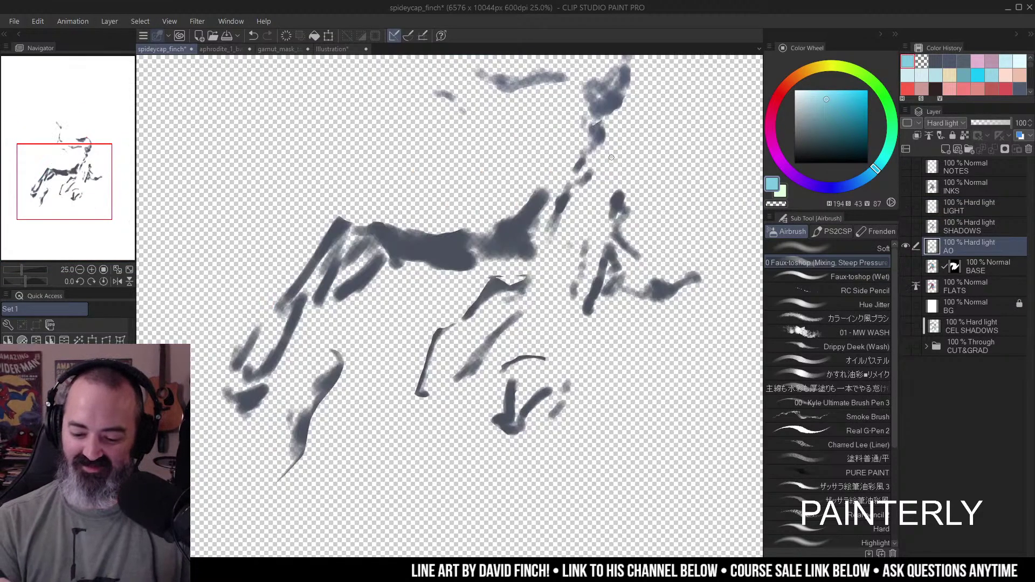
{"action": "left_click", "coordinate": [906, 246], "text": "alt"}
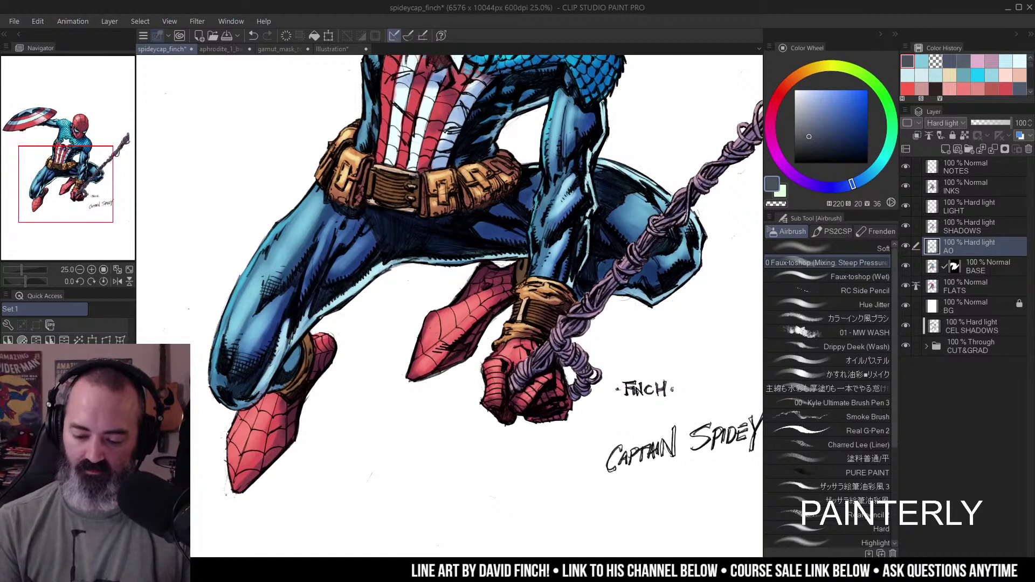
- Isolate the LIGHT layer to sample its pale blue highlight colour, H 193, S 23, V 91, and show all layers again
{"action": "left_click_drag", "start_coordinate": [530, 201], "coordinate": [536, 333]}
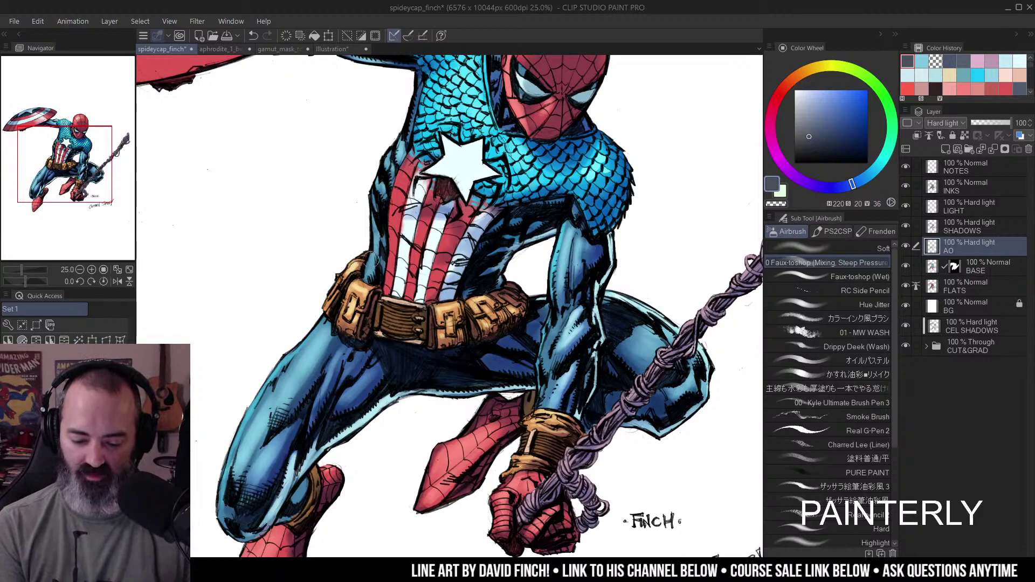
{"action": "left_click", "coordinate": [553, 222], "text": "ctrl+alt"}
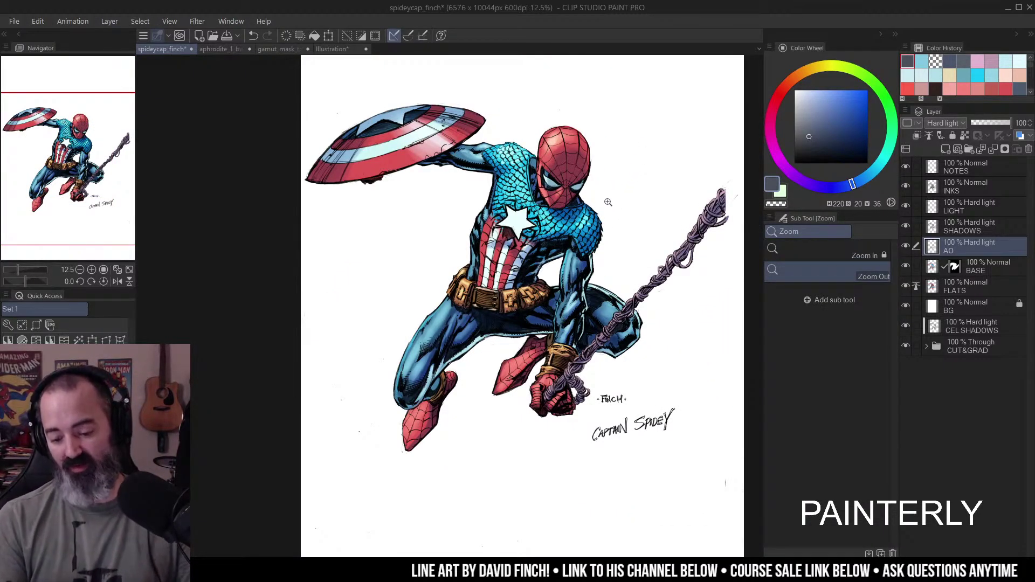
{"action": "left_click", "coordinate": [589, 274]}
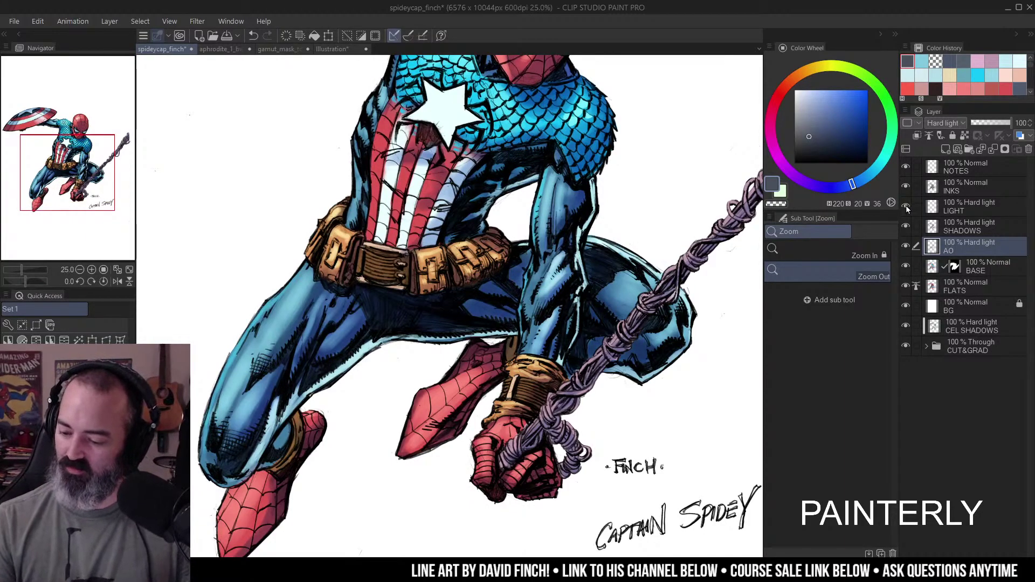
{"action": "left_click", "coordinate": [906, 207], "text": "alt"}
{"action": "left_click", "coordinate": [558, 275], "text": "alt"}
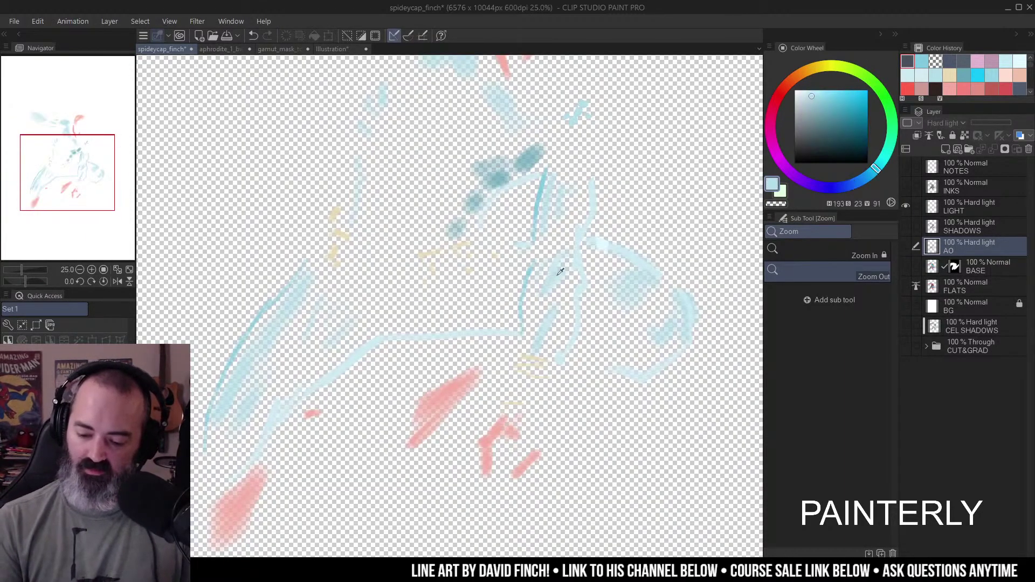
{"action": "left_click", "coordinate": [907, 207], "text": "alt"}
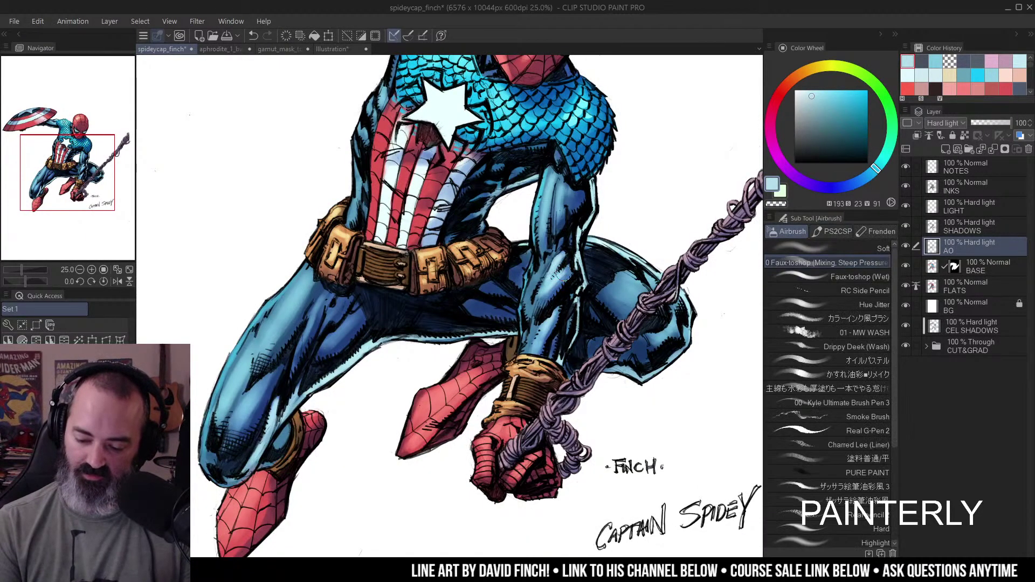
- Touch up the AO shading with the transparent colour inside the selection, and clear the selection
{"action": "key", "text": "c"}
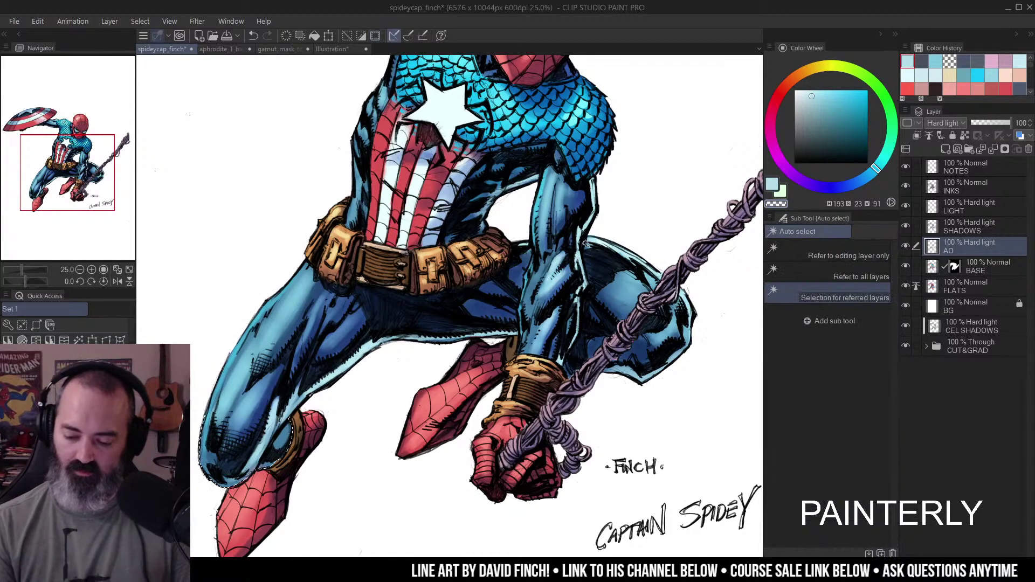
{"action": "left_click", "coordinate": [615, 204], "text": "ctrl+alt"}
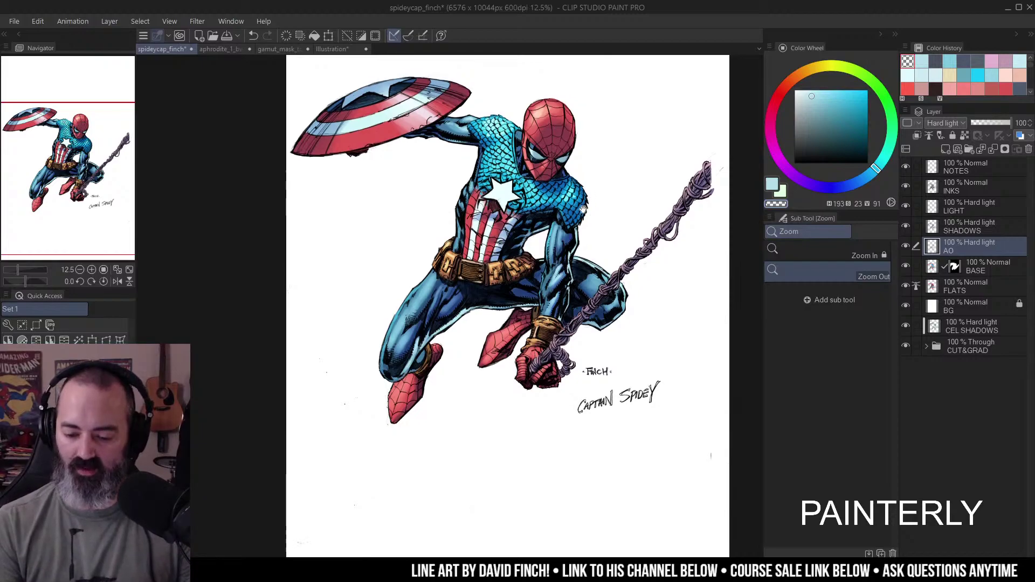
{"action": "left_click", "coordinate": [520, 240]}
{"action": "left_click_drag", "start_coordinate": [566, 259], "coordinate": [566, 208]}
{"action": "scroll", "coordinate": [566, 208], "scroll_direction": "up", "scroll_amount": 1}
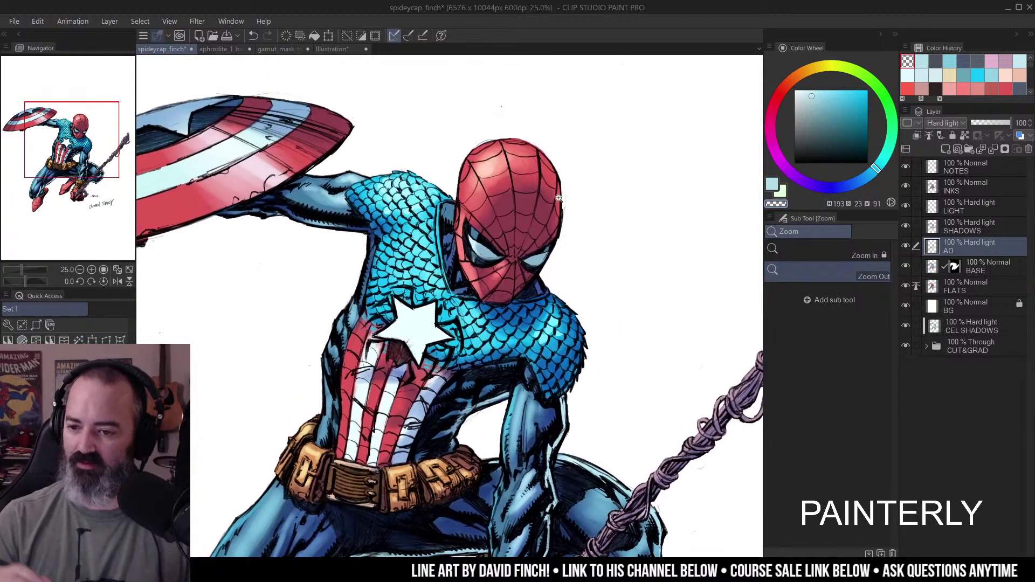
{"action": "key", "text": "m"}
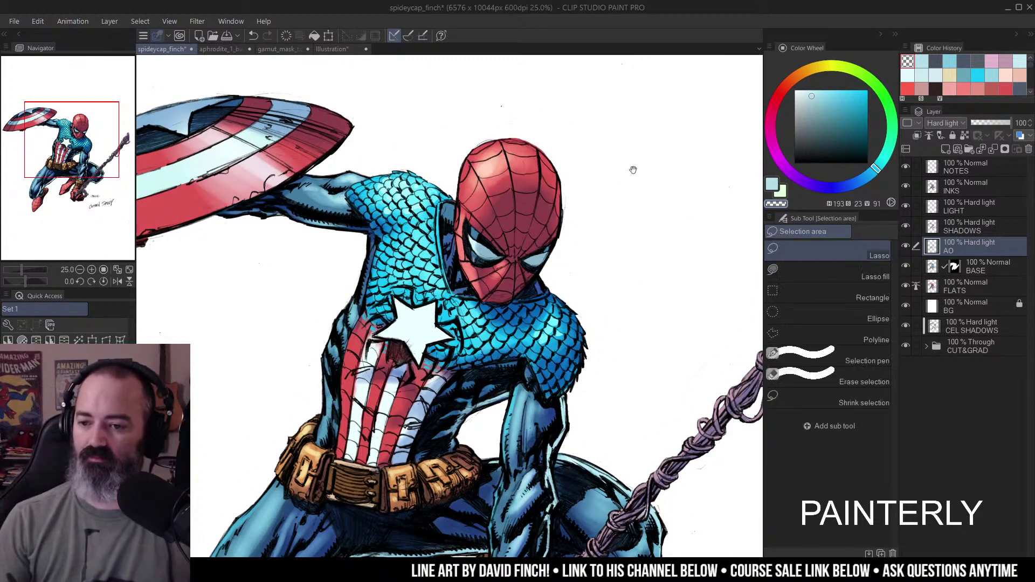
- Isolate the INKS layer, show the white BG layer behind it, and make INKS the active layer
{"action": "scroll", "coordinate": [653, 144], "scroll_direction": "down", "scroll_amount": 2}
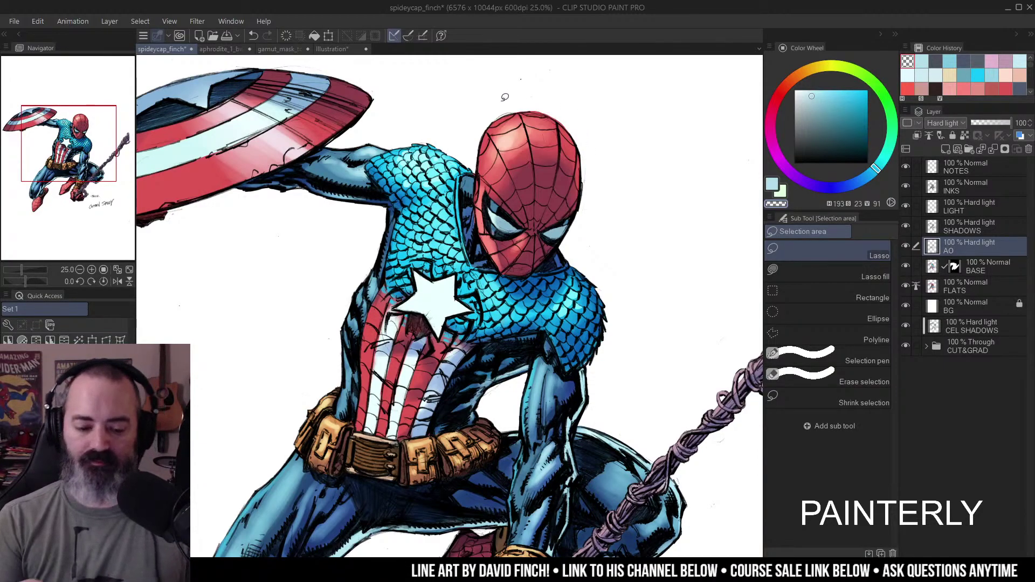
{"action": "left_click_drag", "start_coordinate": [539, 160], "coordinate": [553, 132]}
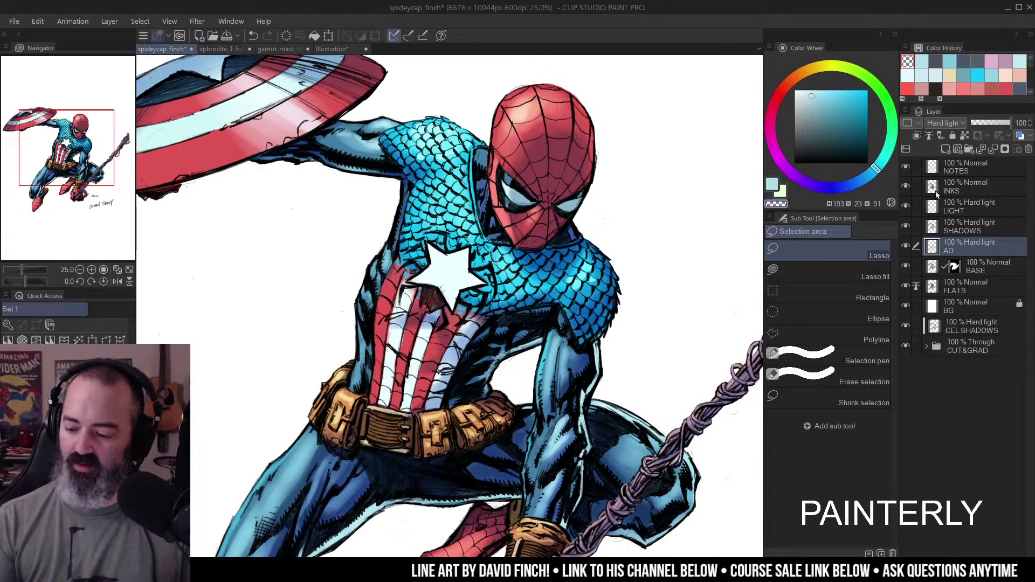
{"action": "left_click", "coordinate": [907, 187], "text": "alt"}
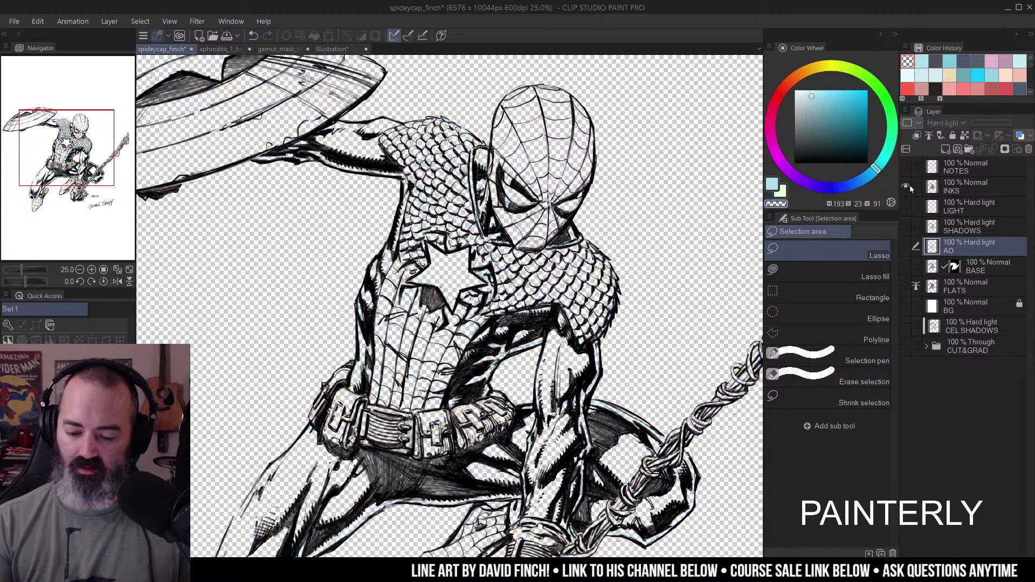
{"action": "left_click", "coordinate": [906, 306]}
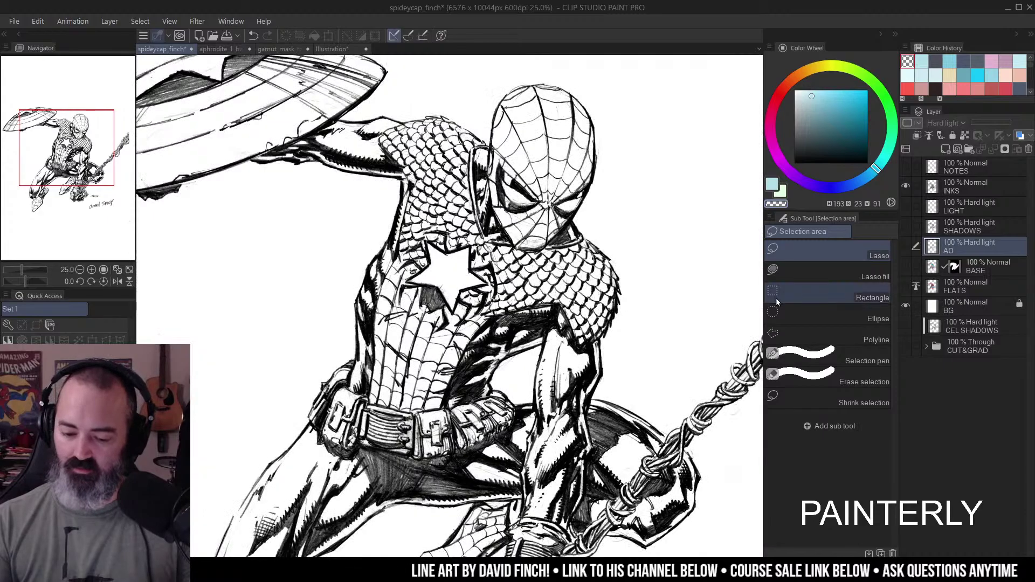
{"action": "left_click", "coordinate": [688, 307], "text": "ctrl+alt"}
{"action": "left_click_drag", "start_coordinate": [688, 307], "coordinate": [626, 280]}
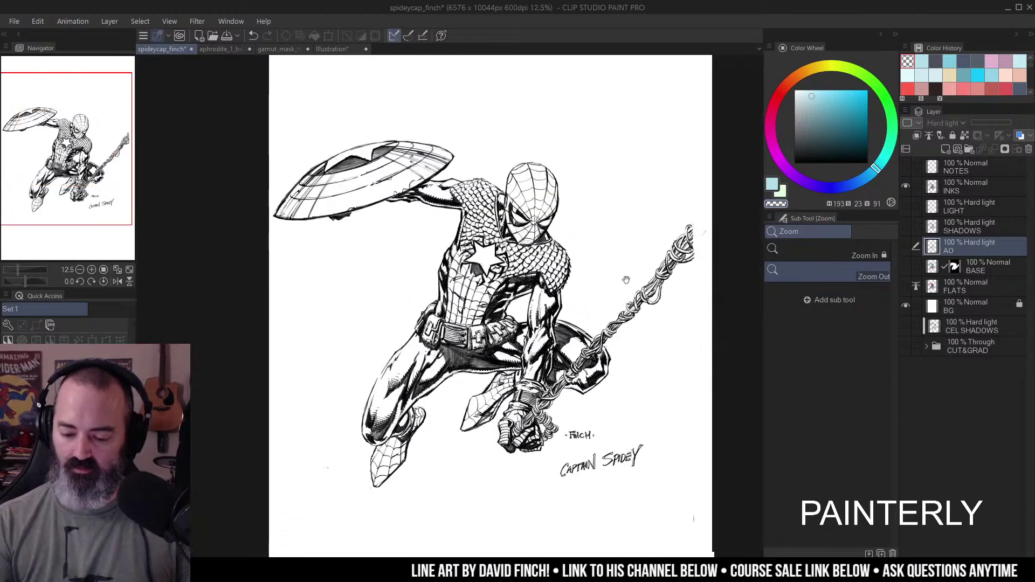
{"action": "left_click", "coordinate": [958, 186]}
{"action": "key", "text": "m"}
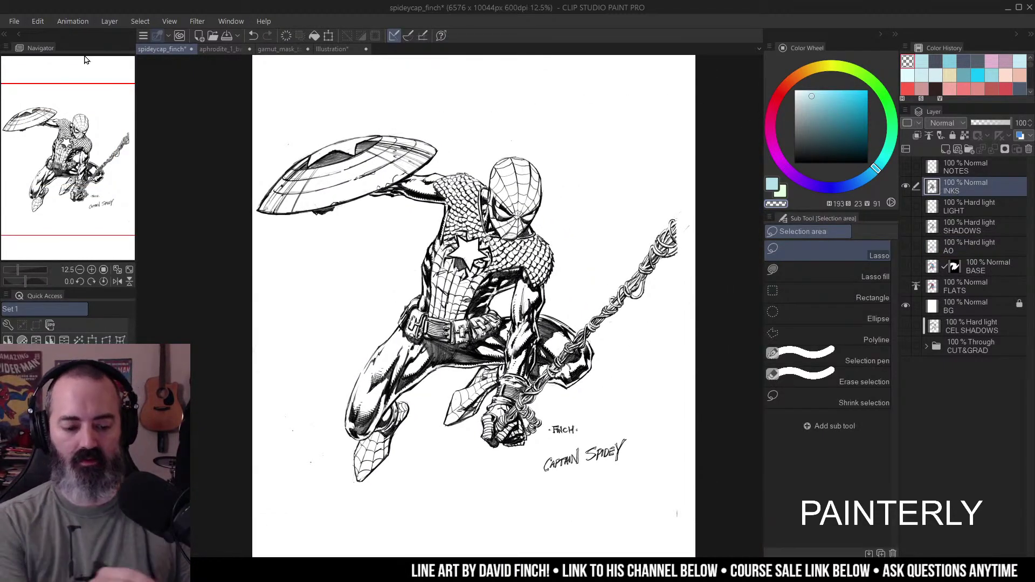
- Save a copy of the inks-only view as spideycap_finch.tif and turn all layers' visibility back on
{"action": "left_click", "coordinate": [15, 23]}
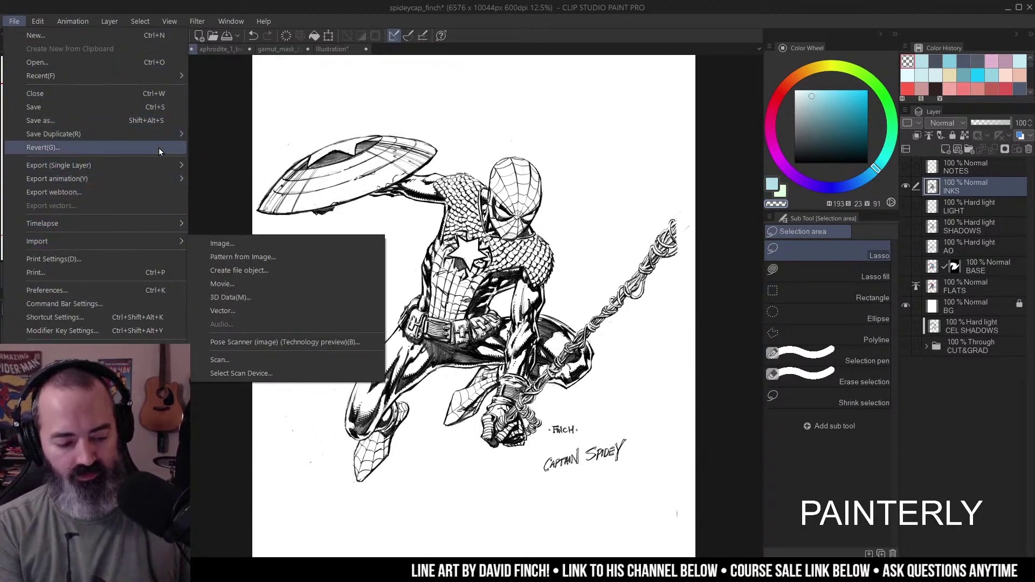
{"action": "left_click", "coordinate": [156, 121]}
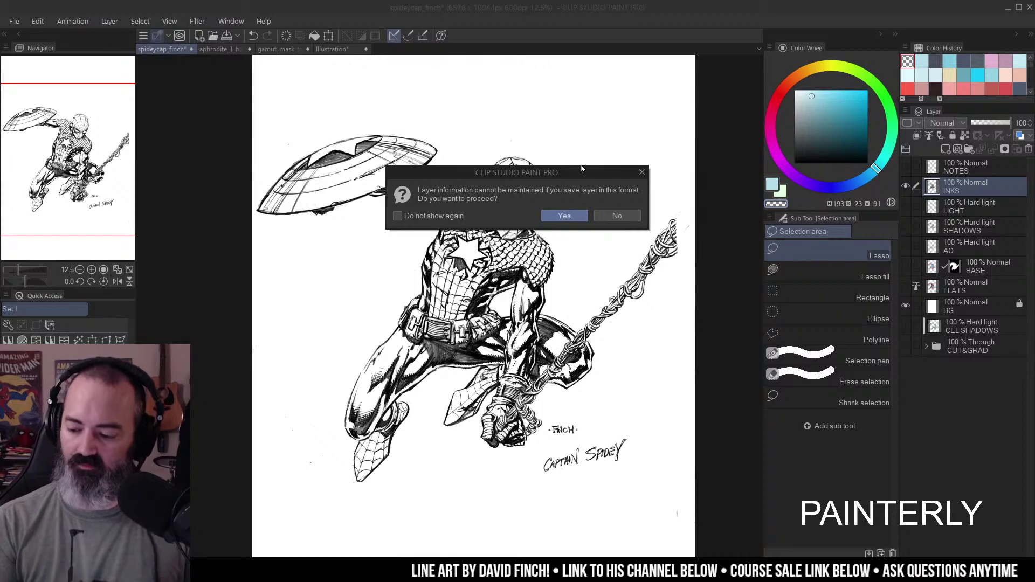
{"action": "left_click", "coordinate": [564, 216]}
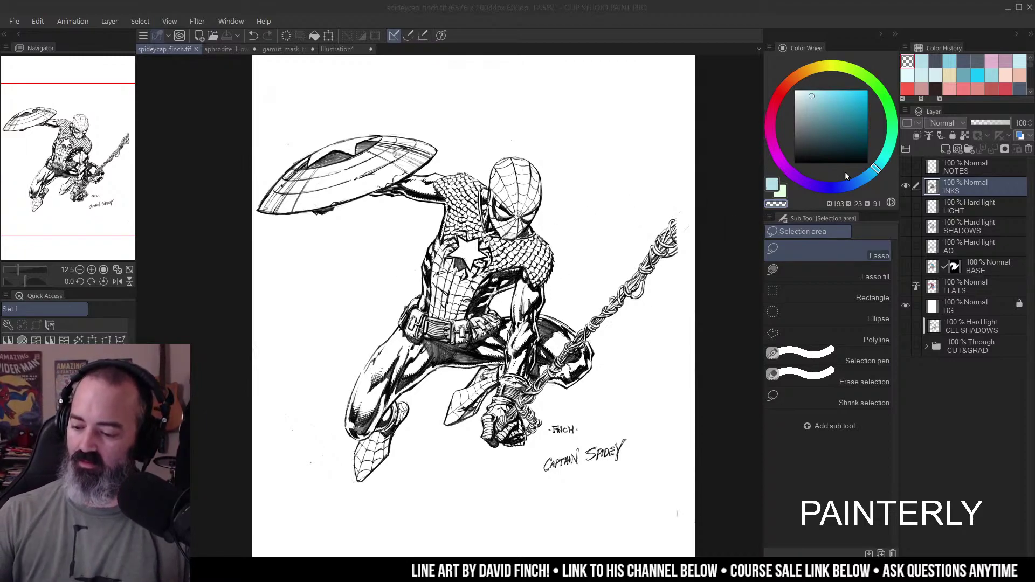
{"action": "left_click_drag", "start_coordinate": [906, 166], "coordinate": [906, 346]}
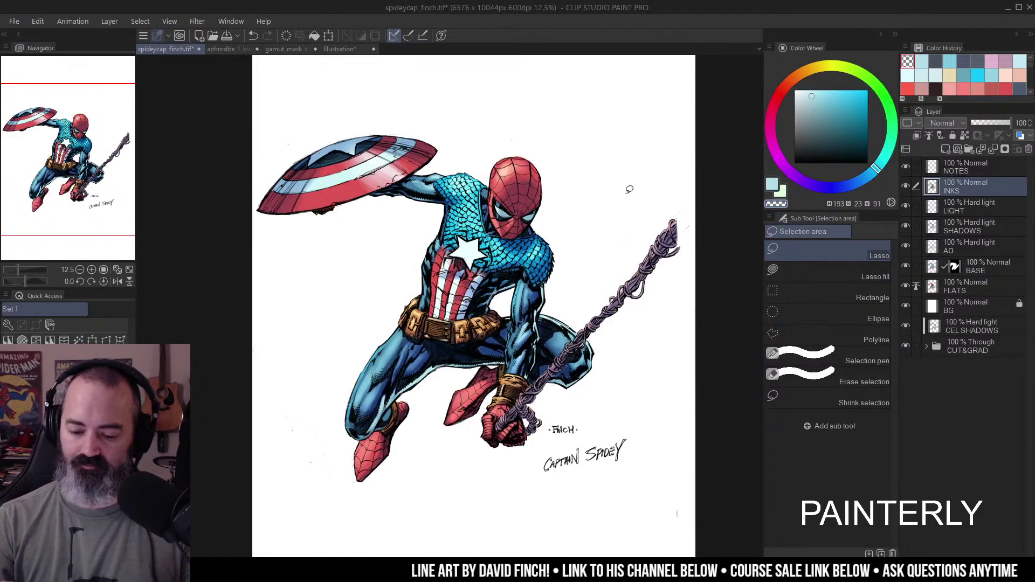
{"action": "scroll", "coordinate": [623, 189], "scroll_direction": "down", "scroll_amount": 2}
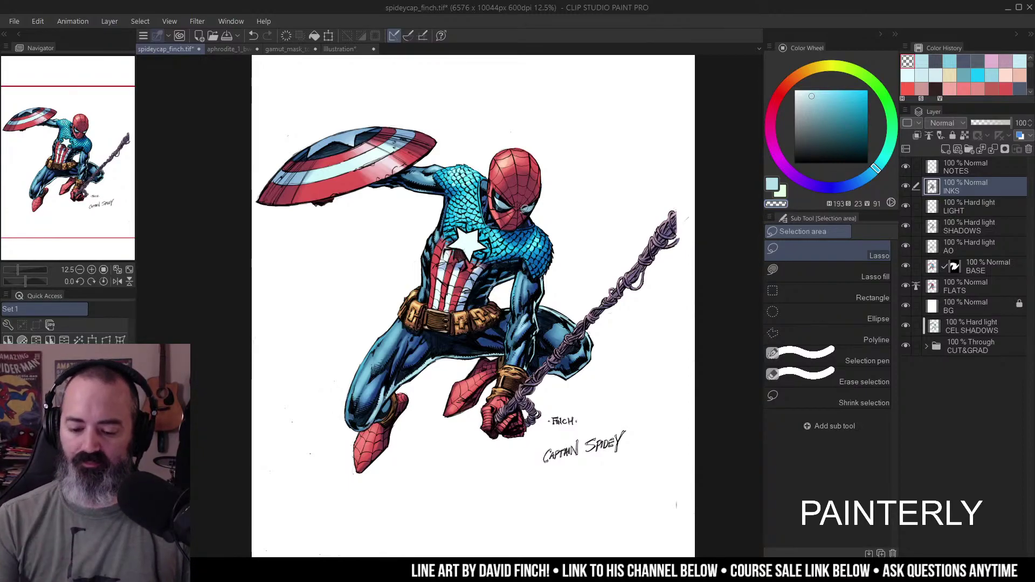
{"action": "left_click", "coordinate": [523, 209]}
{"action": "left_click_drag", "start_coordinate": [523, 208], "coordinate": [582, 220]}
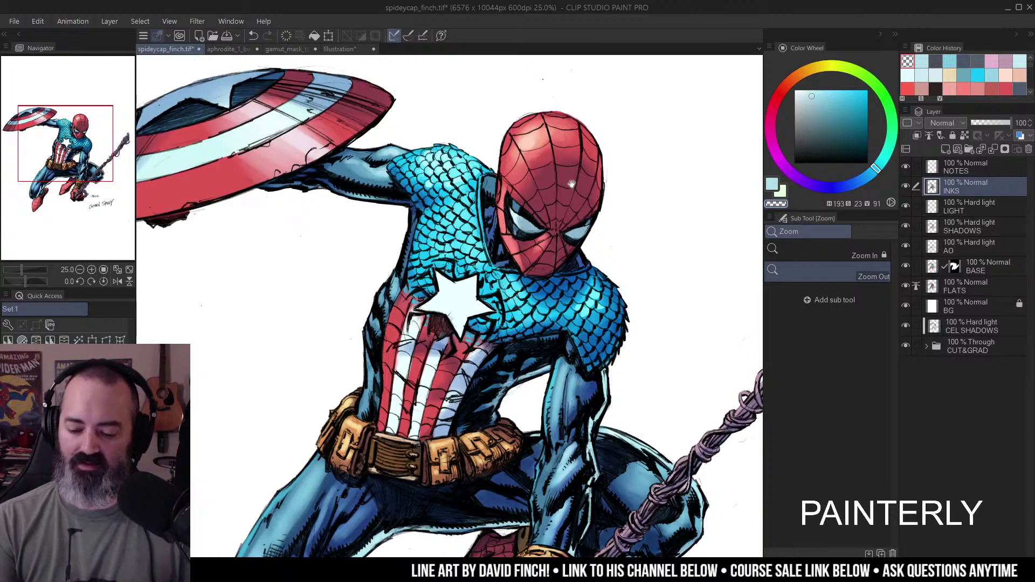
{"action": "left_click_drag", "start_coordinate": [571, 184], "coordinate": [558, 190]}
{"action": "key", "text": "b"}
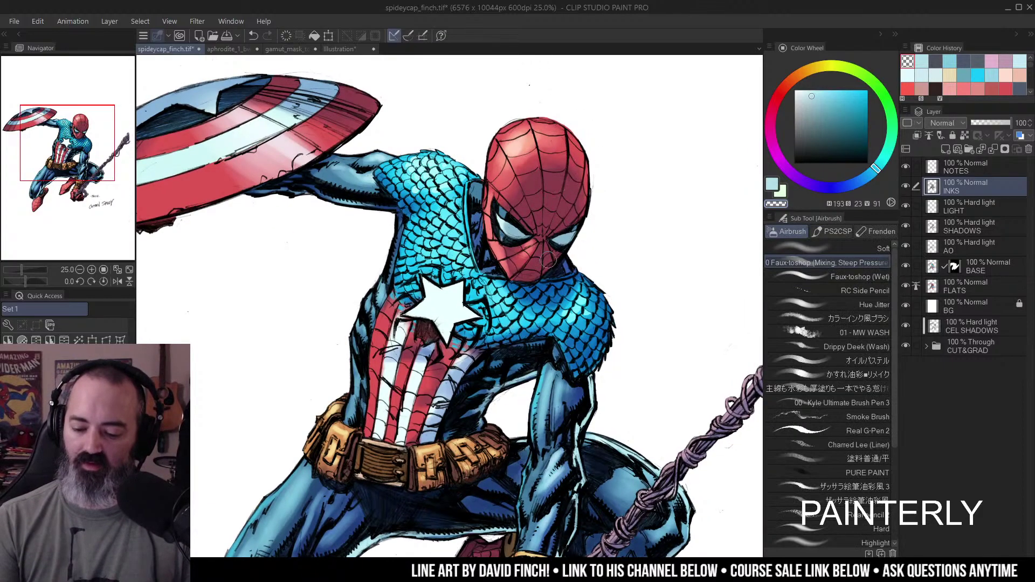
{"action": "key", "text": "m"}
{"action": "mouse_move", "coordinate": [531, 170]}
{"action": "left_mouse_down"}
{"action": "mouse_move", "coordinate": [522, 200]}
{"action": "mouse_move", "coordinate": [520, 163]}
{"action": "mouse_move", "coordinate": [554, 151]}
{"action": "mouse_move", "coordinate": [577, 169]}
{"action": "left_mouse_up"}
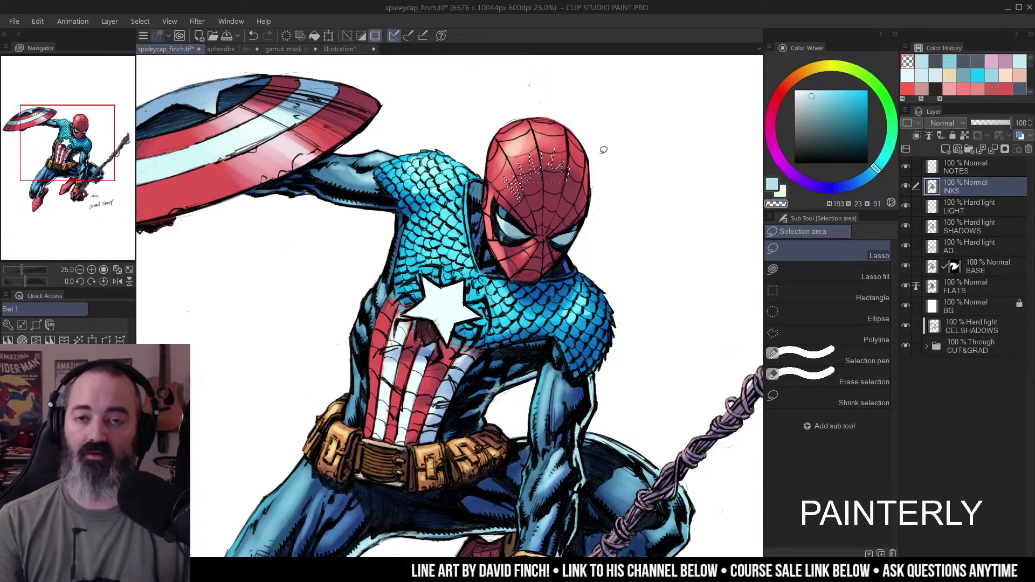
{"action": "key", "text": "ctrl+d"}
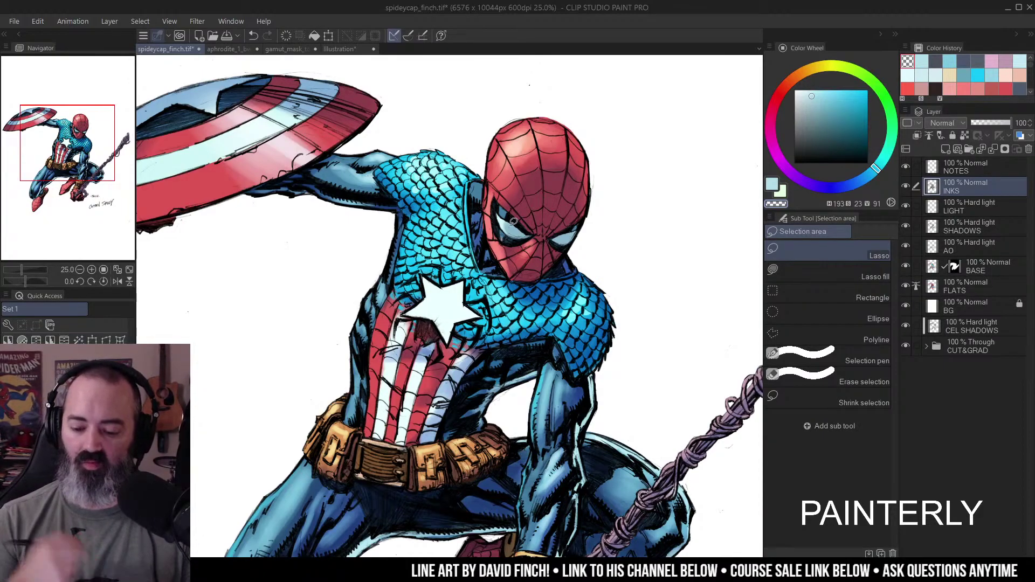
- Add an Overlay layer named OL above INKS and ready the Soft airbrush with red H 4, S 70, V 74
{"action": "key", "text": "ctrl+z"}
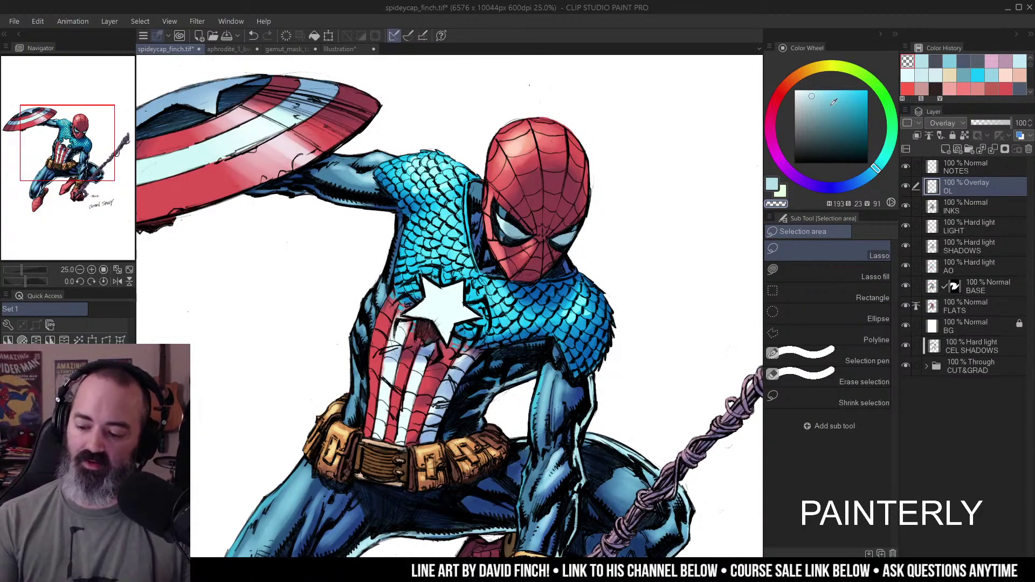
{"action": "left_click_drag", "start_coordinate": [788, 94], "coordinate": [780, 92]}
{"action": "left_click_drag", "start_coordinate": [861, 95], "coordinate": [846, 109]}
{"action": "key", "text": "b"}
{"action": "left_click", "coordinate": [881, 248]}
- Airbrush soft red over the Spider-Man mask on the OL layer to enrich its colour
{"action": "left_click_drag", "start_coordinate": [561, 124], "coordinate": [459, 137]}
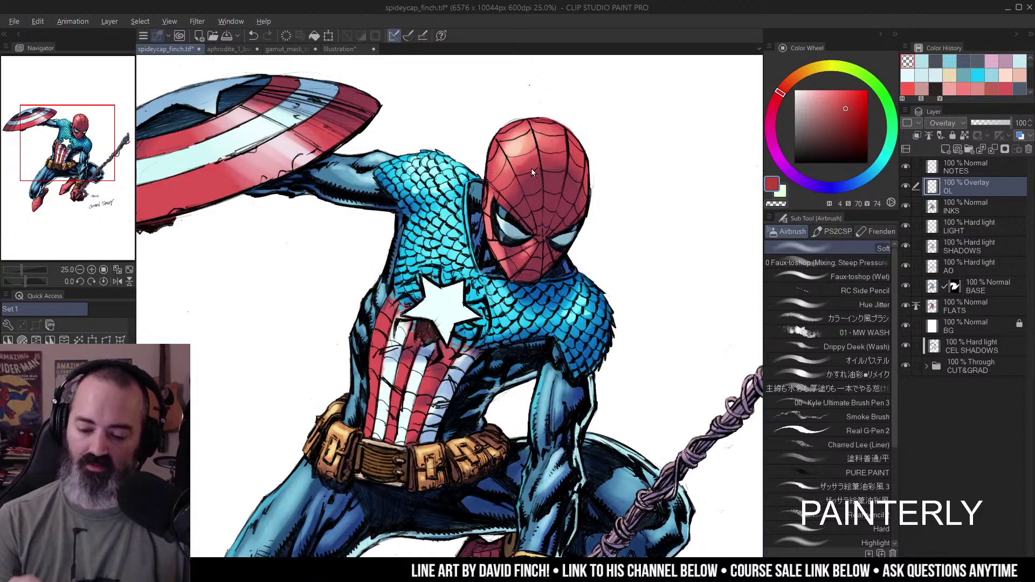
{"action": "mouse_move", "coordinate": [537, 174]}
{"action": "left_mouse_down"}
{"action": "mouse_move", "coordinate": [508, 194]}
{"action": "mouse_move", "coordinate": [545, 164]}
{"action": "mouse_move", "coordinate": [572, 166]}
{"action": "mouse_move", "coordinate": [584, 189]}
{"action": "left_mouse_up"}
{"action": "mouse_move", "coordinate": [510, 192]}
{"action": "left_mouse_down"}
{"action": "mouse_move", "coordinate": [521, 225]}
{"action": "mouse_move", "coordinate": [509, 256]}
{"action": "mouse_move", "coordinate": [532, 249]}
{"action": "mouse_move", "coordinate": [526, 294]}
{"action": "left_mouse_up"}
- Compare the mask's colour with the OL layer hidden and shown
{"action": "left_click", "coordinate": [573, 229], "text": "ctrl+alt"}
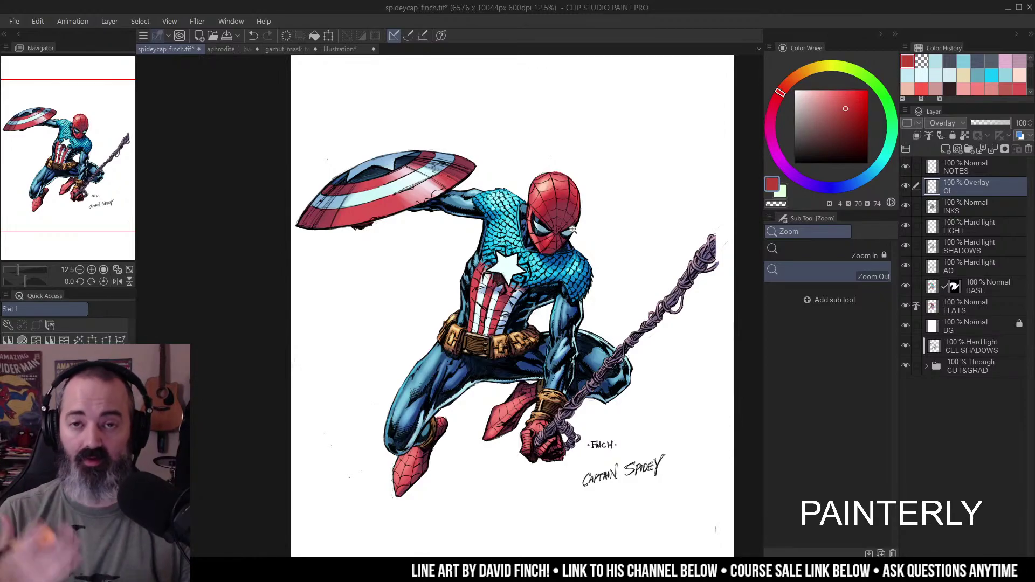
{"action": "key", "text": "ctrl+plus"}
{"action": "key", "text": "ctrl+plus"}
{"action": "key", "text": "ctrl+plus"}
{"action": "left_click", "coordinate": [906, 188]}
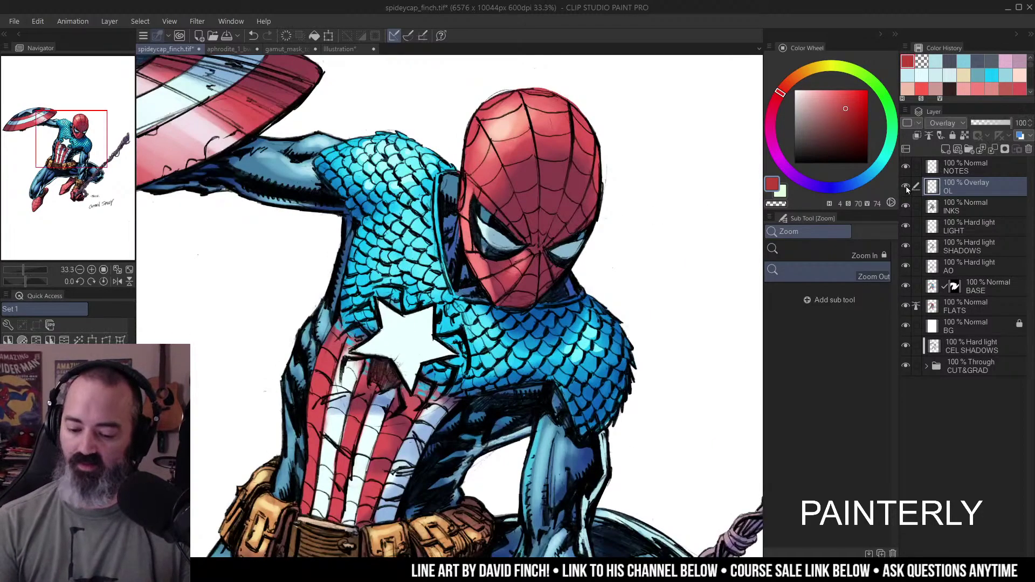
{"action": "left_click", "coordinate": [907, 187]}
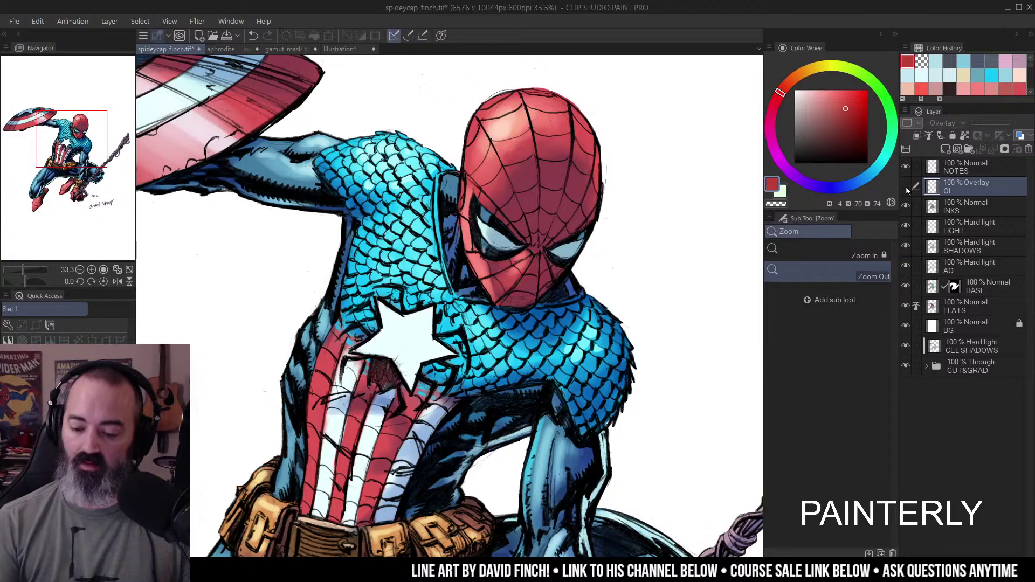
{"action": "left_click", "coordinate": [906, 187]}
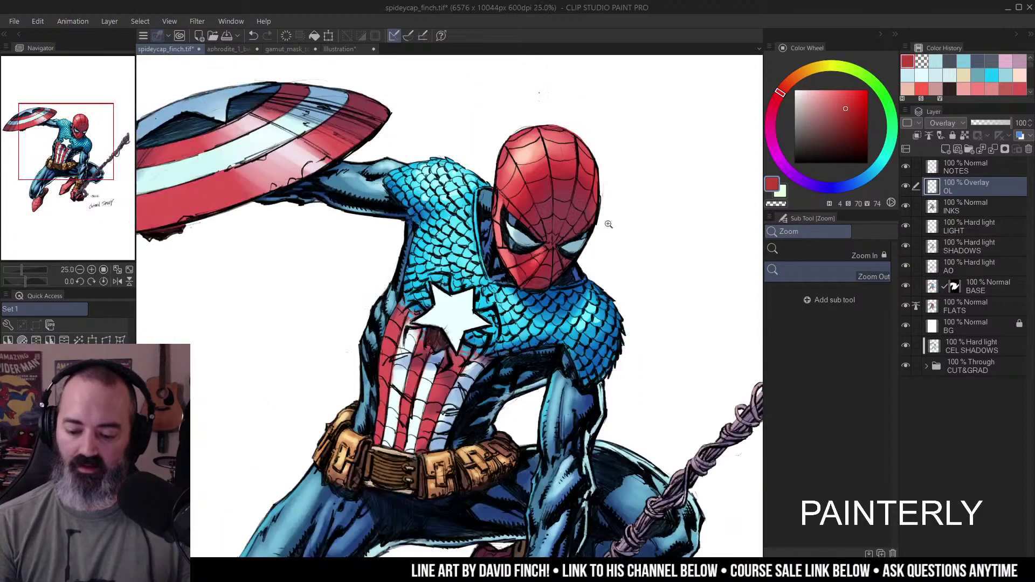
- Select the red boot and glove areas from the reference layer and airbrush soft red over them on OL
{"action": "scroll", "coordinate": [575, 232], "scroll_direction": "down", "scroll_amount": 1}
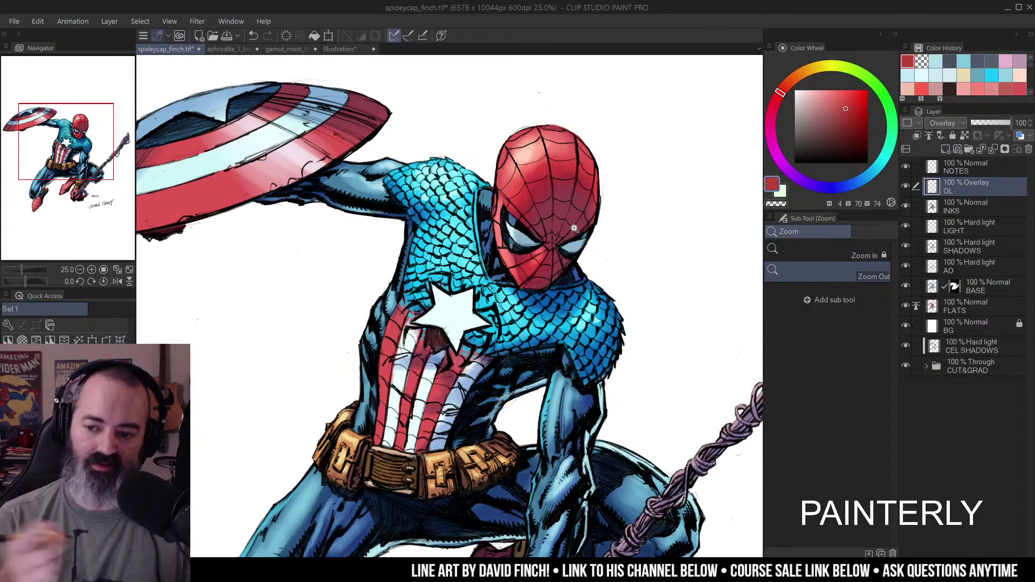
{"action": "scroll", "coordinate": [571, 228], "scroll_direction": "down", "scroll_amount": 3}
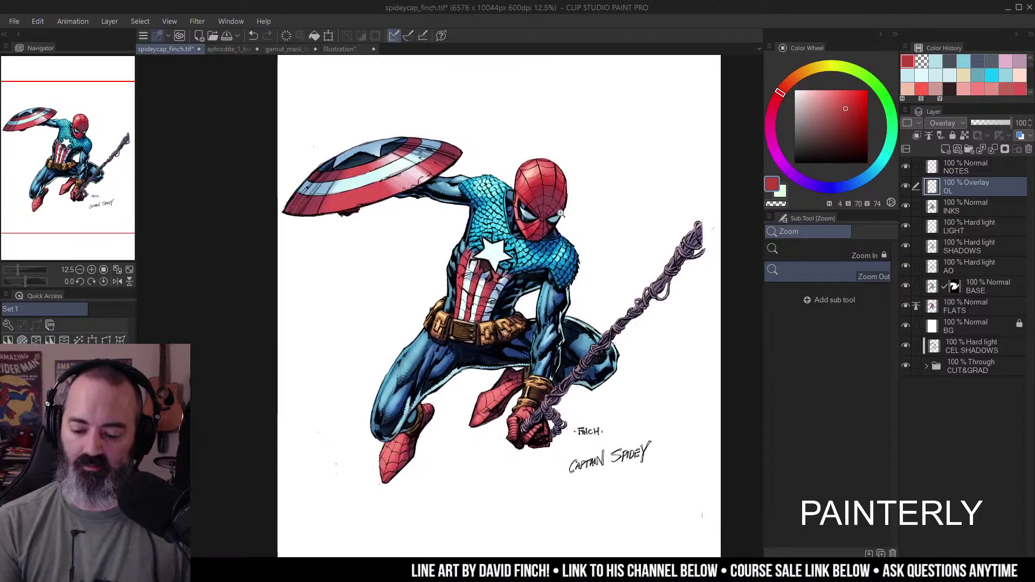
{"action": "scroll", "coordinate": [561, 226], "scroll_direction": "up", "scroll_amount": 3}
{"action": "left_click_drag", "start_coordinate": [527, 223], "coordinate": [597, 225]}
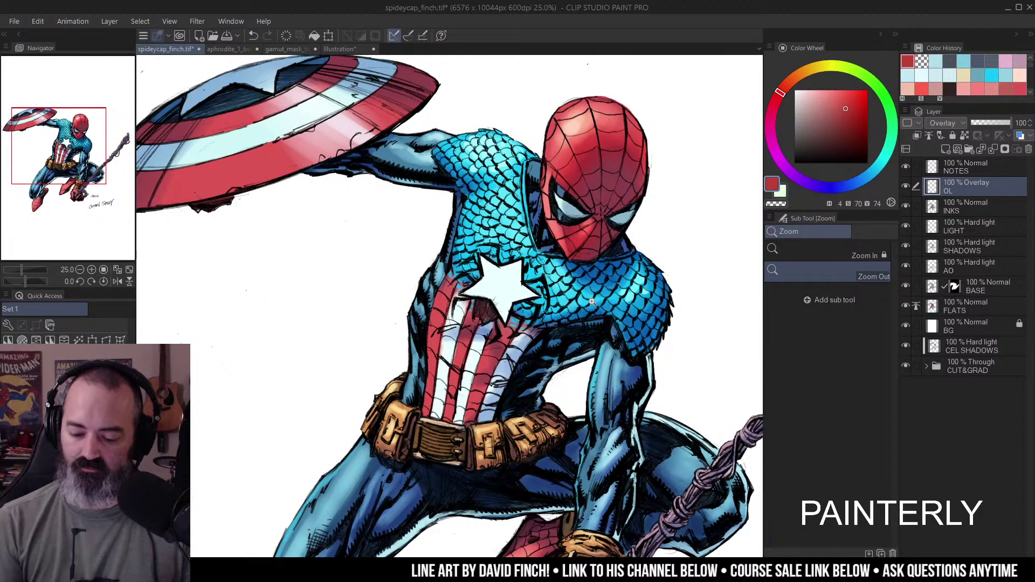
{"action": "scroll", "coordinate": [592, 291], "scroll_direction": "down", "scroll_amount": 3}
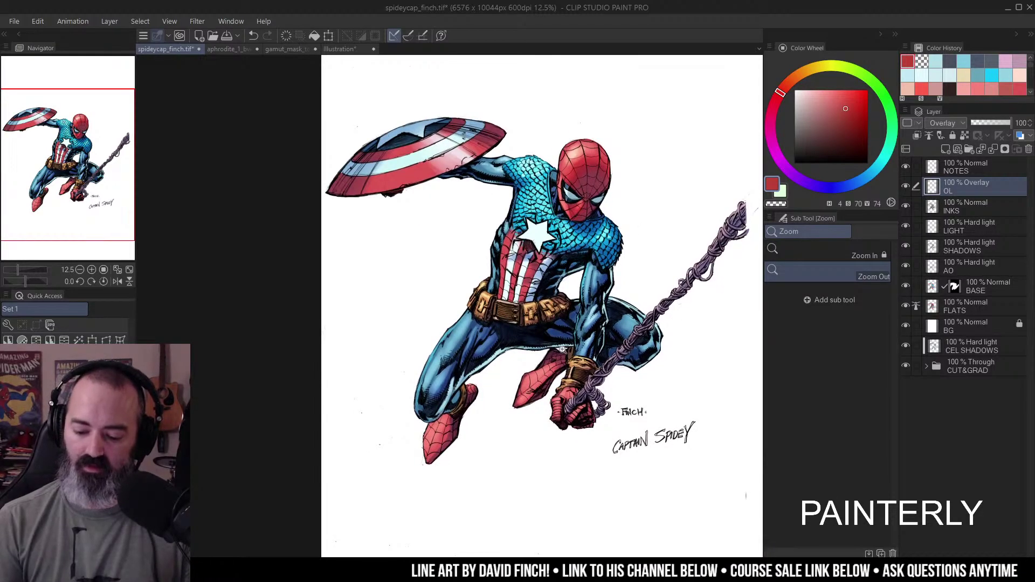
{"action": "key", "text": "w"}
{"action": "left_click", "coordinate": [572, 352]}
{"action": "key", "text": "ctrl+d"}
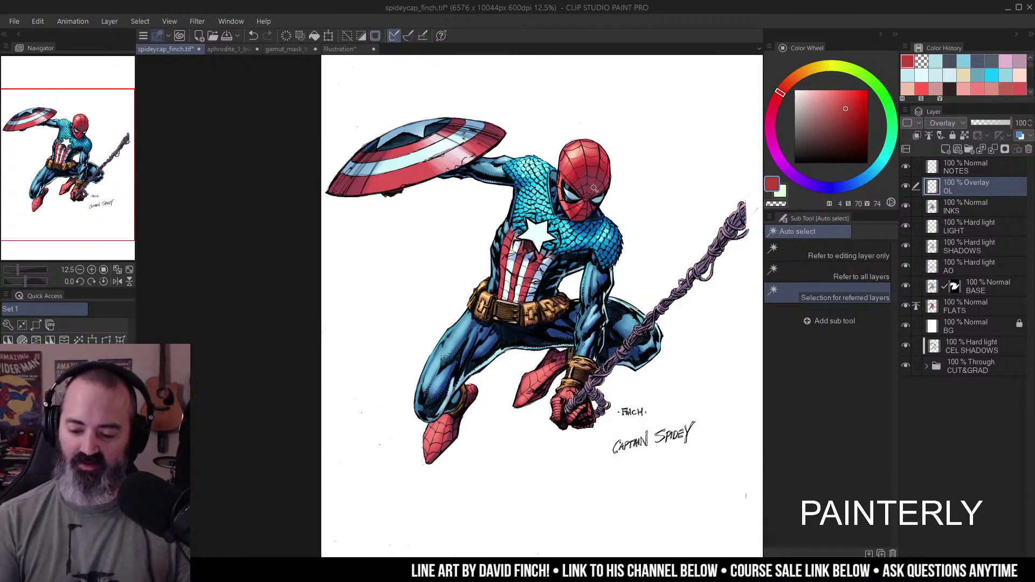
{"action": "key", "text": "b"}
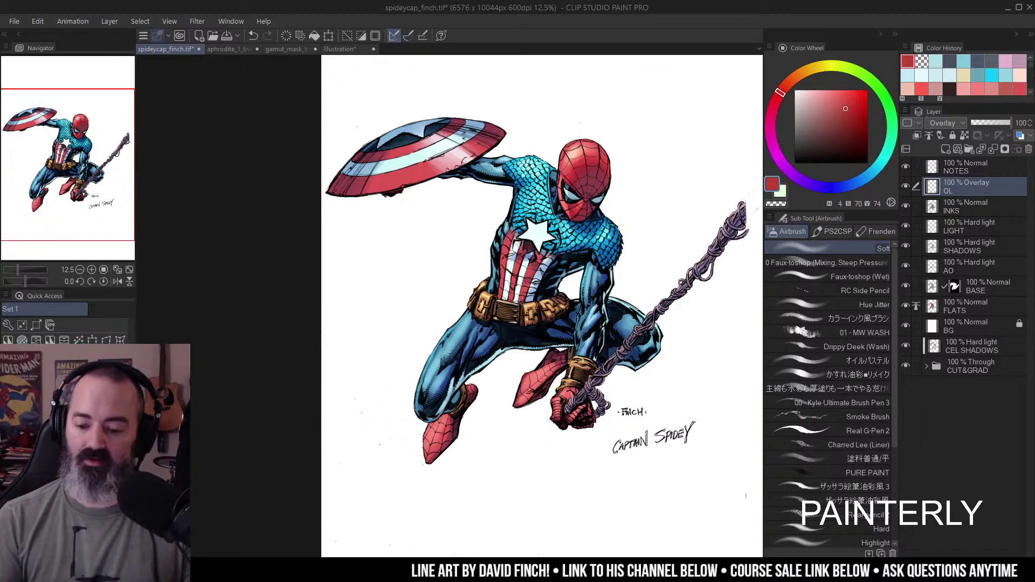
{"action": "left_click_drag", "start_coordinate": [625, 238], "coordinate": [639, 182]}
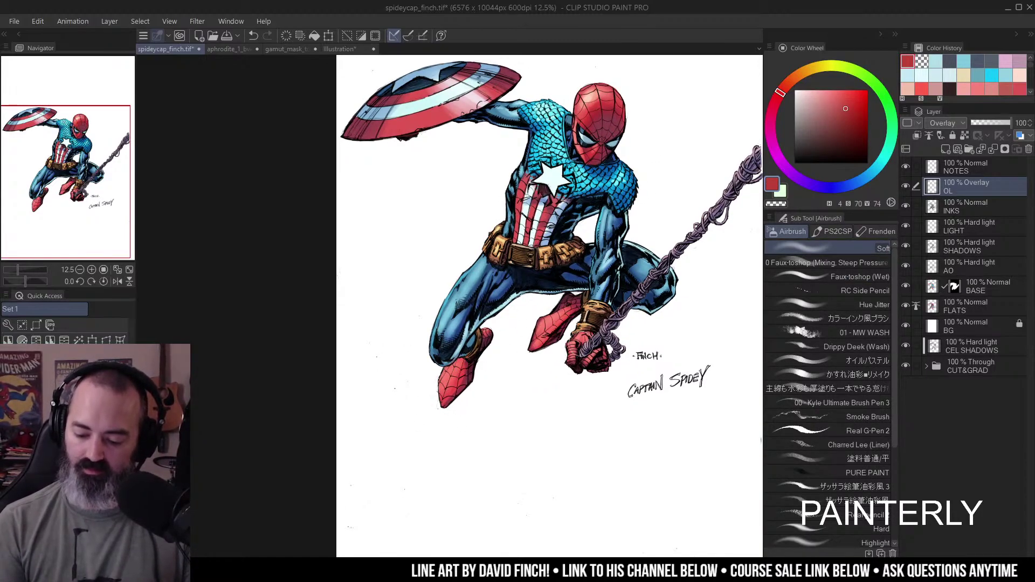
{"action": "left_click_drag", "start_coordinate": [576, 389], "coordinate": [554, 414]}
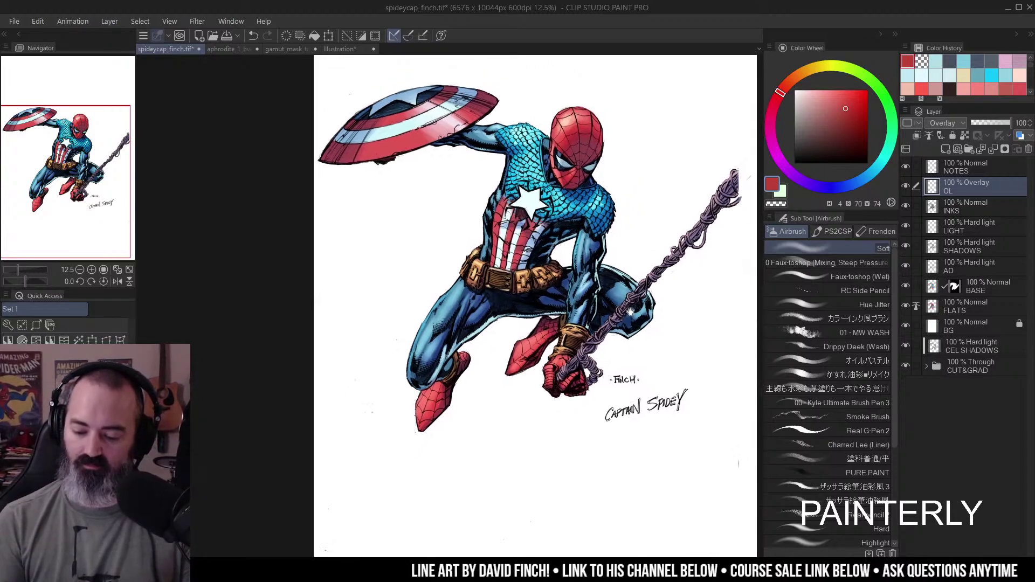
{"action": "left_click_drag", "start_coordinate": [649, 177], "coordinate": [628, 189]}
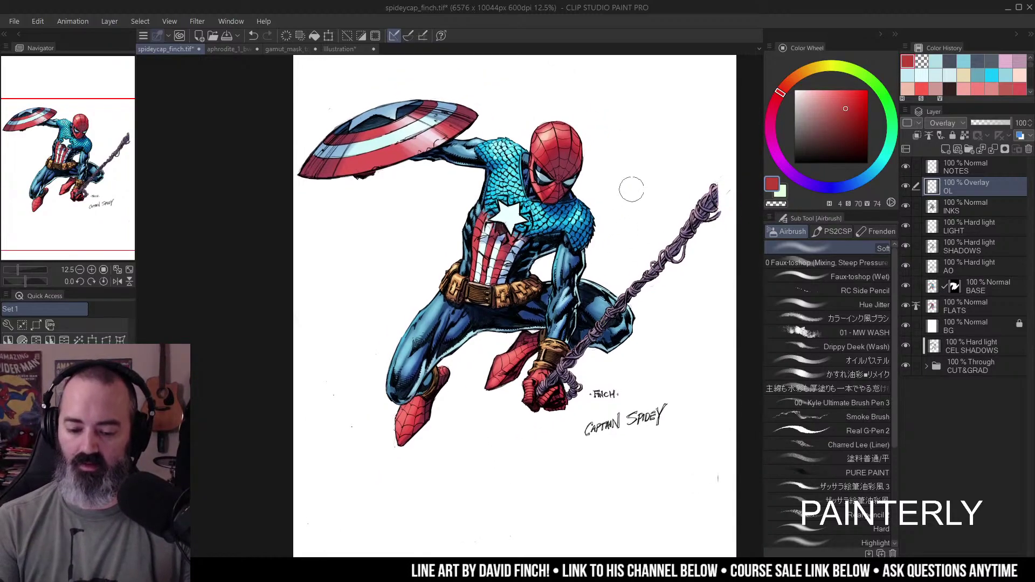
- Select the shield's red area from the reference layer and airbrush soft red over it on OL
{"action": "key", "text": "w"}
{"action": "left_click", "coordinate": [428, 135]}
{"action": "key", "text": "ctrl+h"}
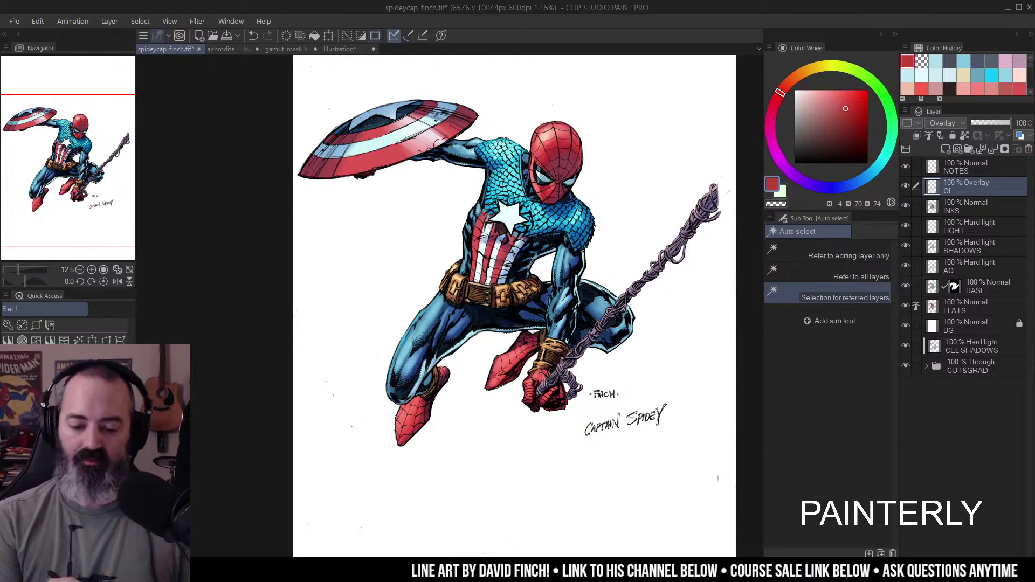
{"action": "key", "text": "b"}
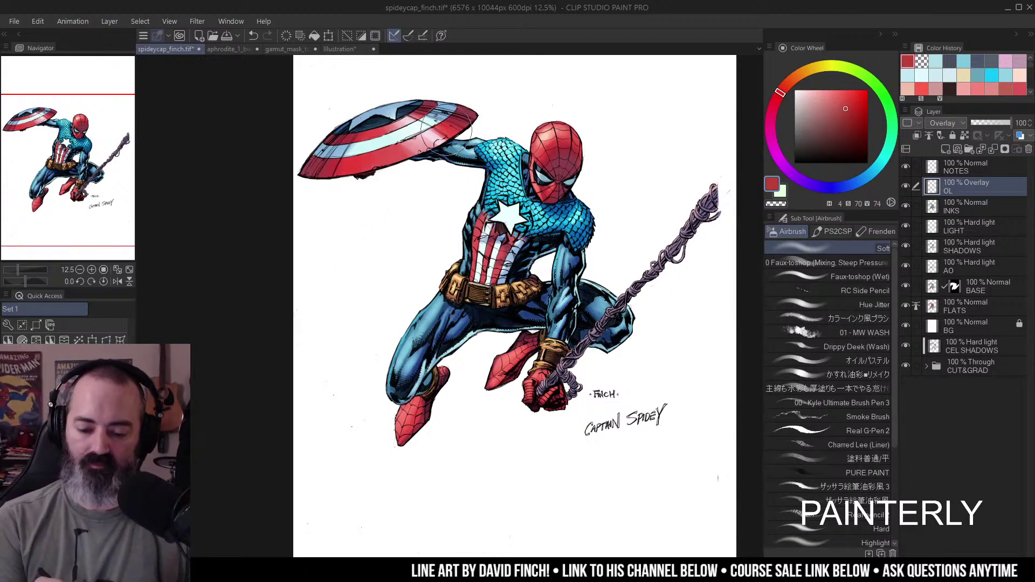
{"action": "key", "text": "alt+space"}
{"action": "left_click_drag", "start_coordinate": [613, 201], "coordinate": [592, 212]}
{"action": "left_click", "coordinate": [554, 263]}
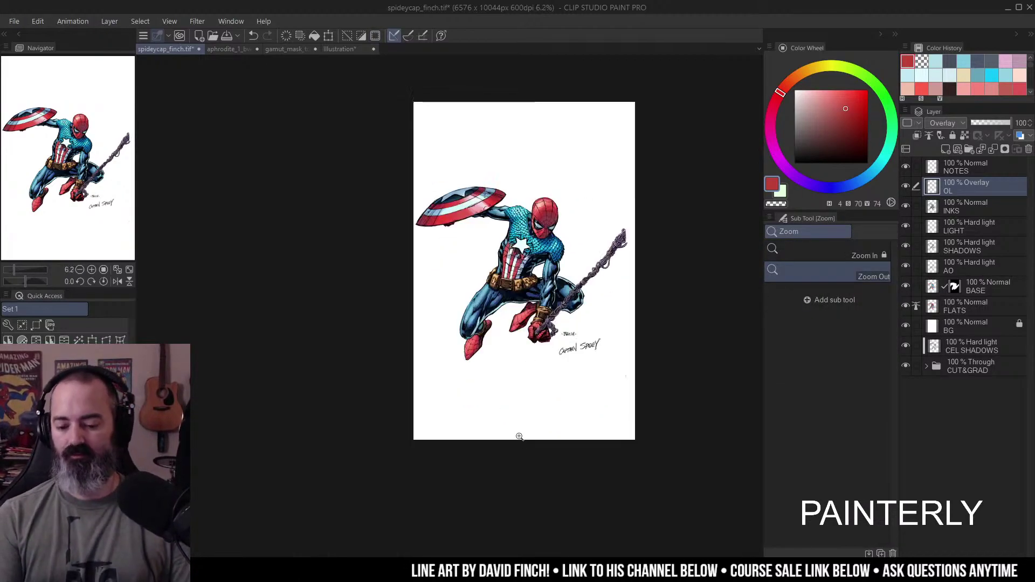
{"action": "left_click", "coordinate": [568, 240]}
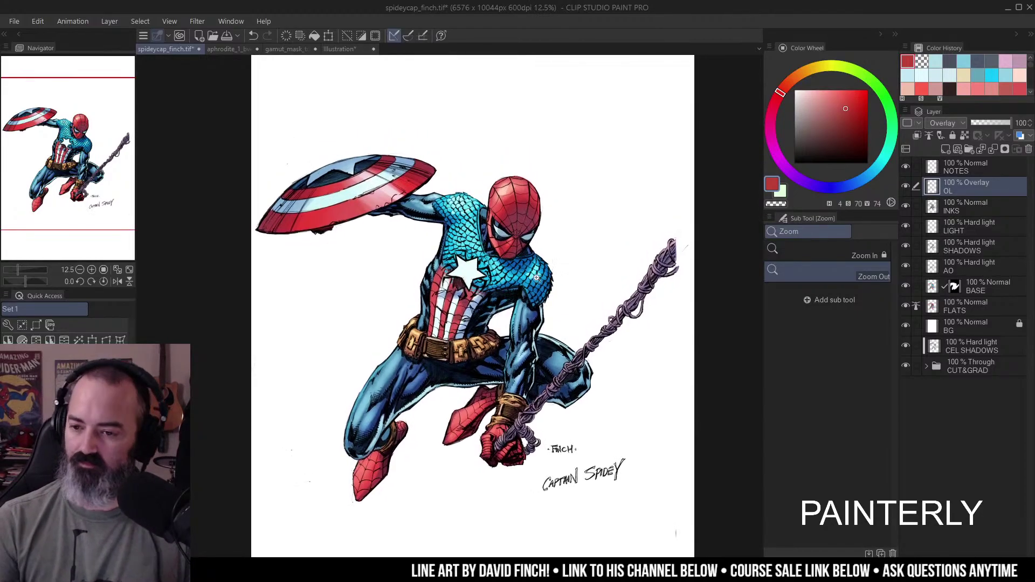
{"action": "key", "text": "m"}
{"action": "left_click_drag", "start_coordinate": [569, 135], "coordinate": [571, 124]}
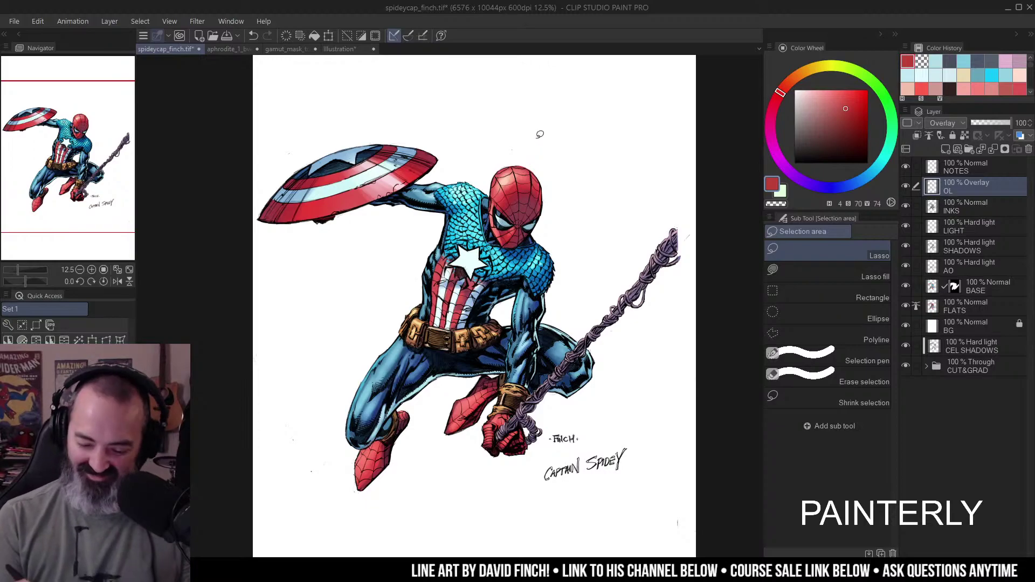
- Make the AO layer active and sample its muted blue shadow colour for the Soft airbrush
{"action": "key", "text": "slash"}
{"action": "left_click", "coordinate": [531, 256]}
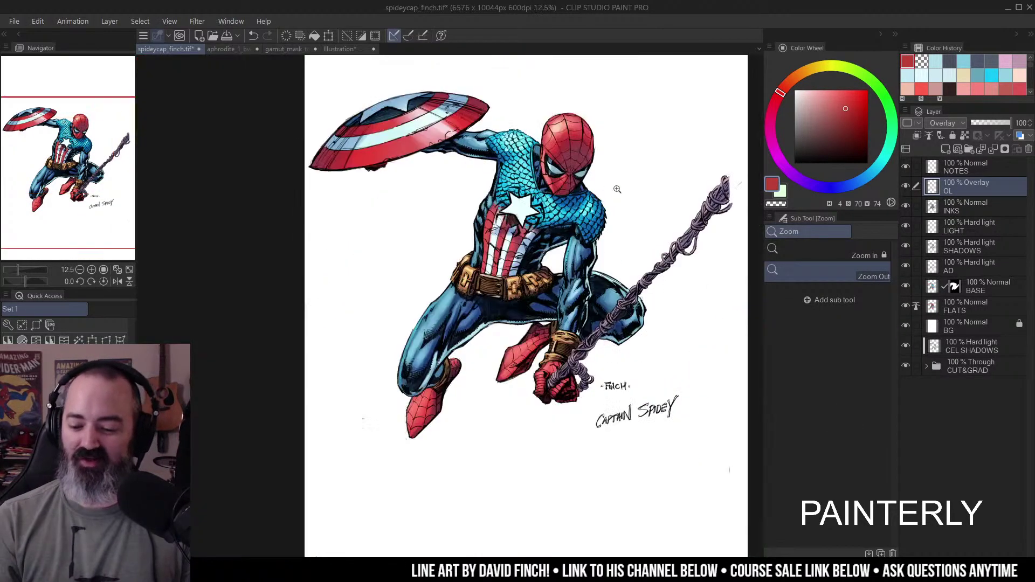
{"action": "left_click", "coordinate": [598, 198], "text": "alt"}
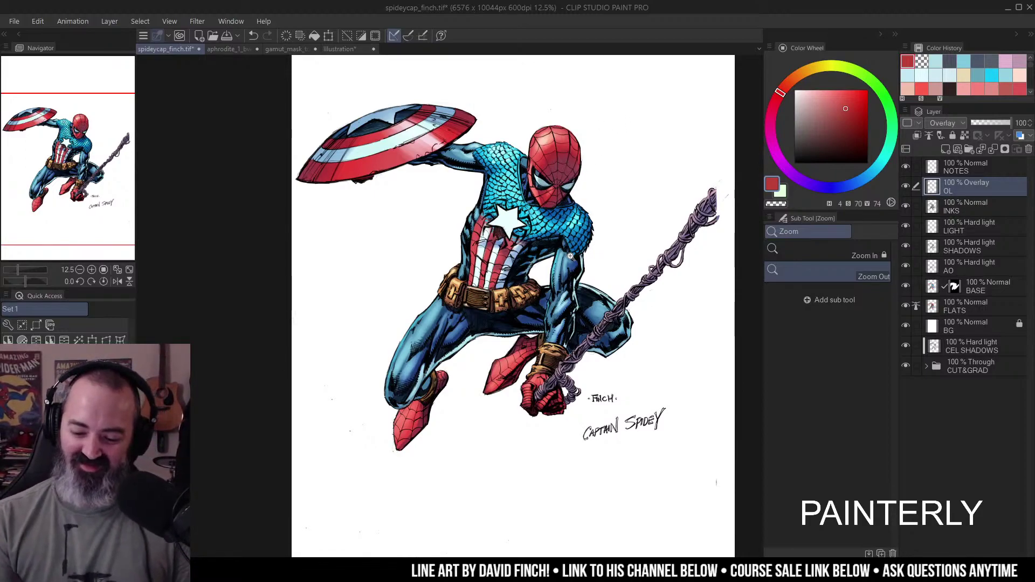
{"action": "left_click", "coordinate": [595, 162]}
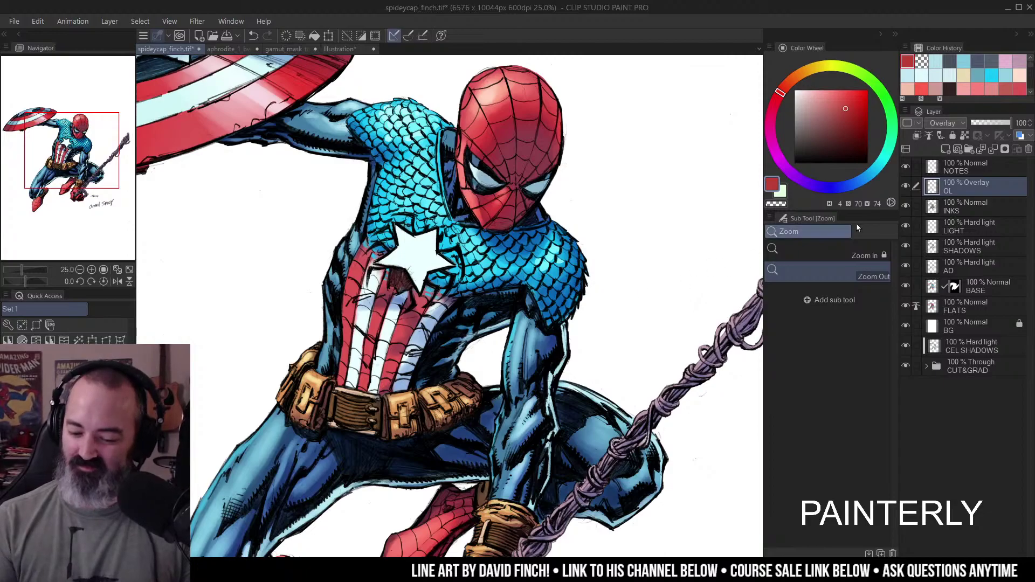
{"action": "left_click", "coordinate": [931, 253]}
{"action": "left_click", "coordinate": [934, 267]}
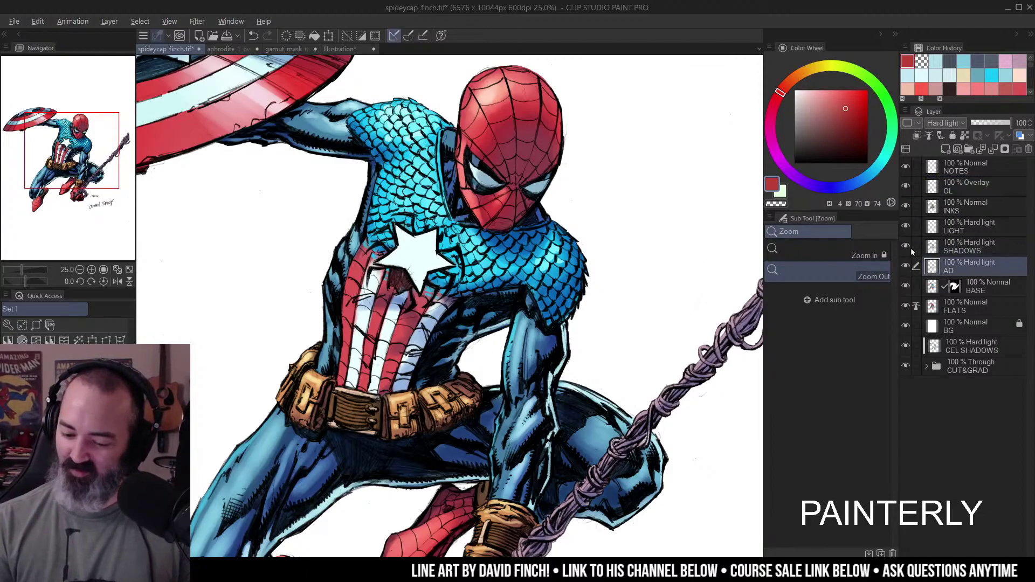
{"action": "left_click", "coordinate": [906, 265], "text": "alt"}
{"action": "left_click", "coordinate": [548, 225], "text": "alt"}
{"action": "left_click", "coordinate": [906, 266], "text": "alt"}
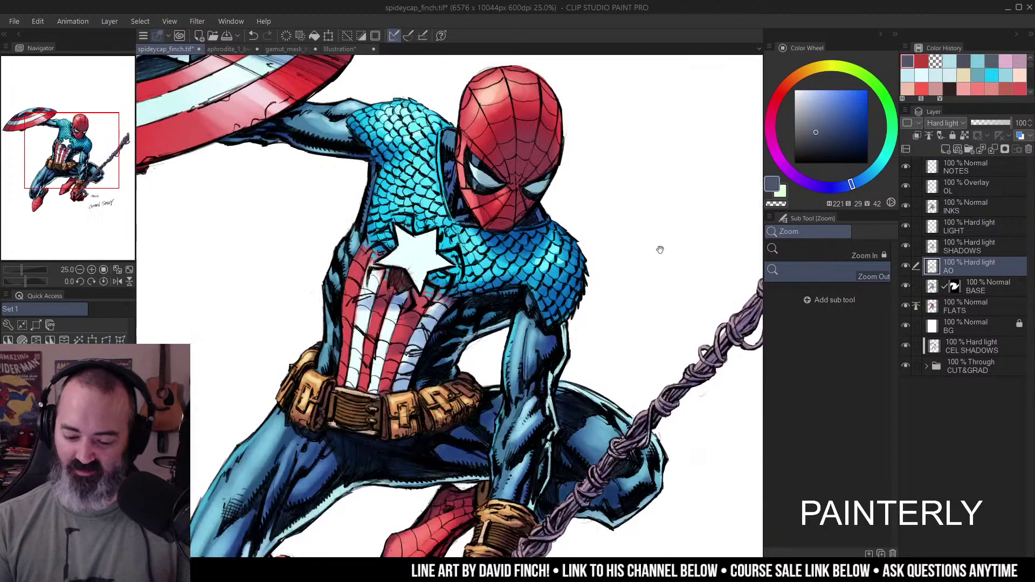
{"action": "left_click_drag", "start_coordinate": [654, 238], "coordinate": [672, 161]}
{"action": "key", "text": "b"}
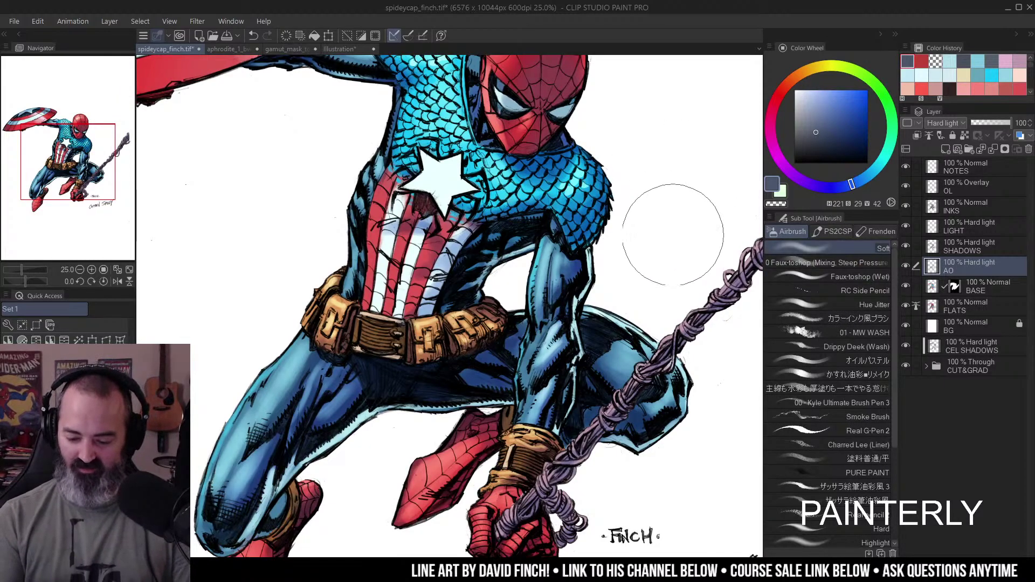
- Make the LIGHT layer active and set the paint colour to a pale blue with H 191, S 20, V 86
{"action": "left_click_drag", "start_coordinate": [658, 219], "coordinate": [684, 118]}
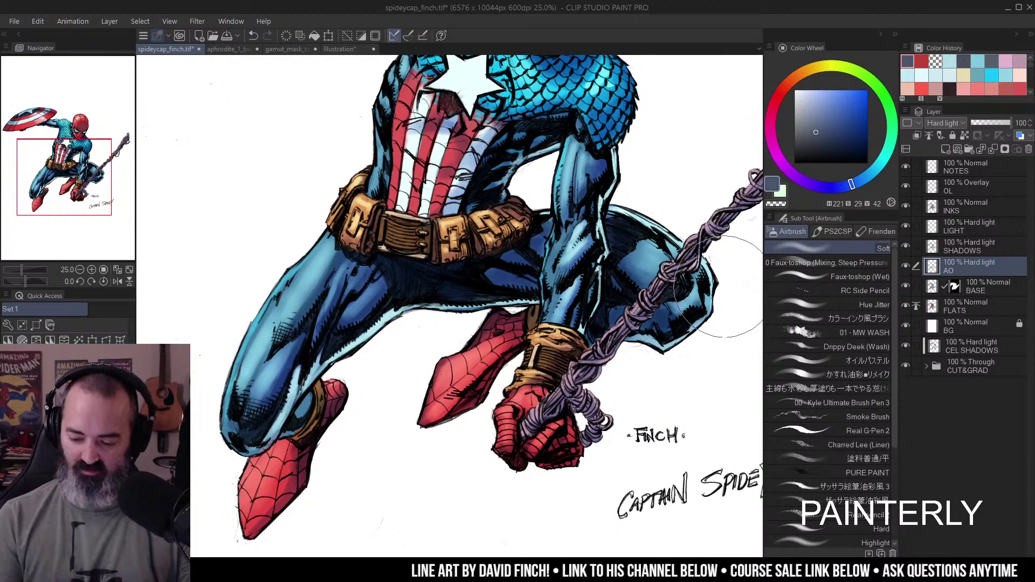
{"action": "key", "text": "slash"}
{"action": "left_click", "coordinate": [609, 377], "text": "alt"}
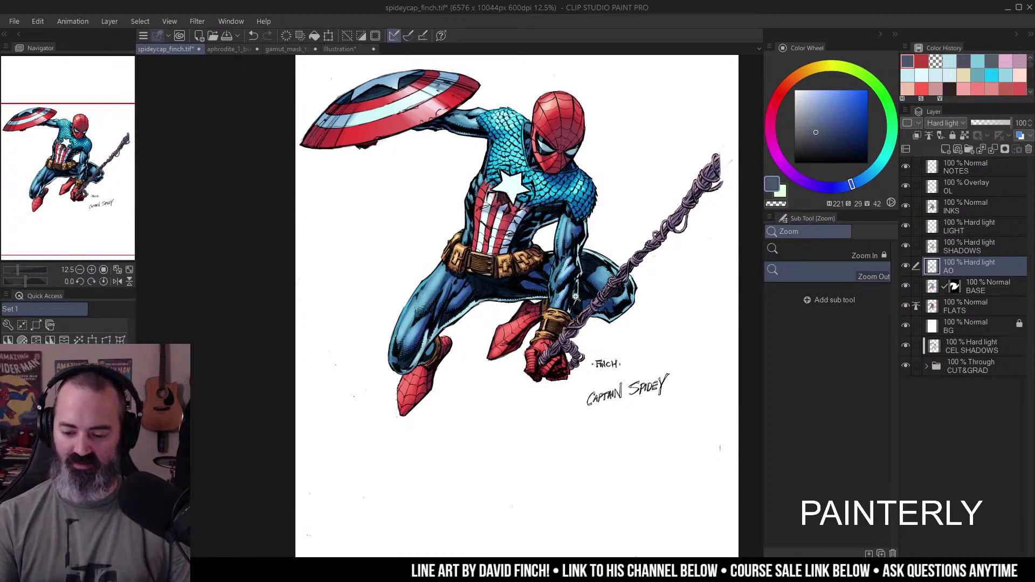
{"action": "left_click", "coordinate": [632, 244]}
{"action": "left_click", "coordinate": [620, 238]}
{"action": "key", "text": "b"}
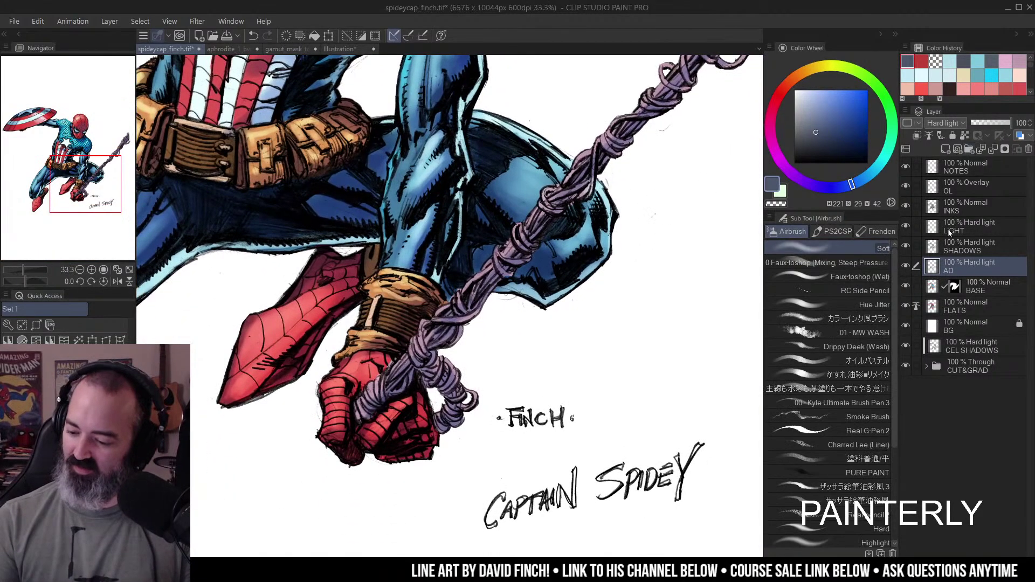
{"action": "left_click", "coordinate": [936, 229]}
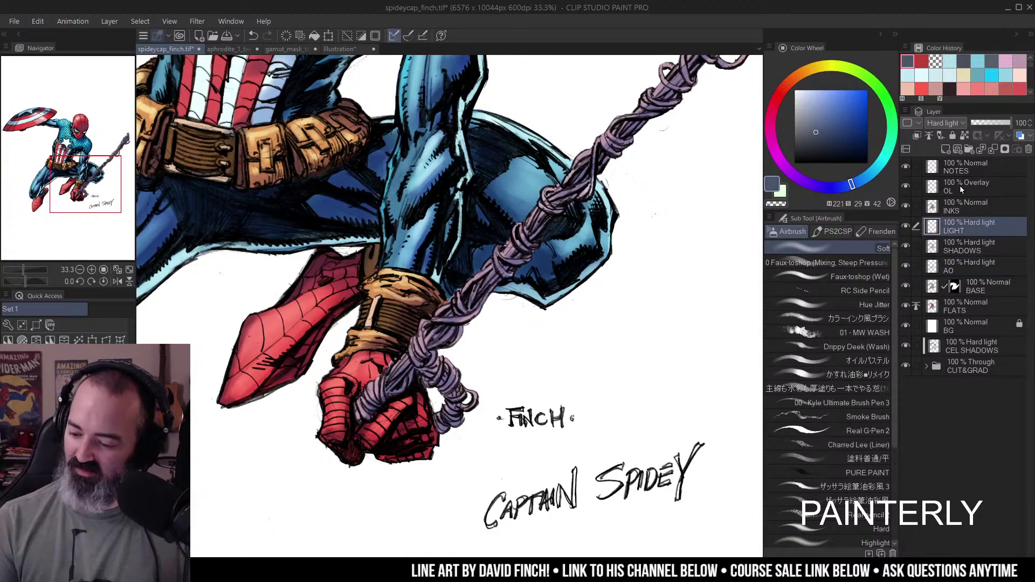
{"action": "left_click", "coordinate": [811, 106]}
{"action": "left_click_drag", "start_coordinate": [867, 182], "coordinate": [878, 172]}
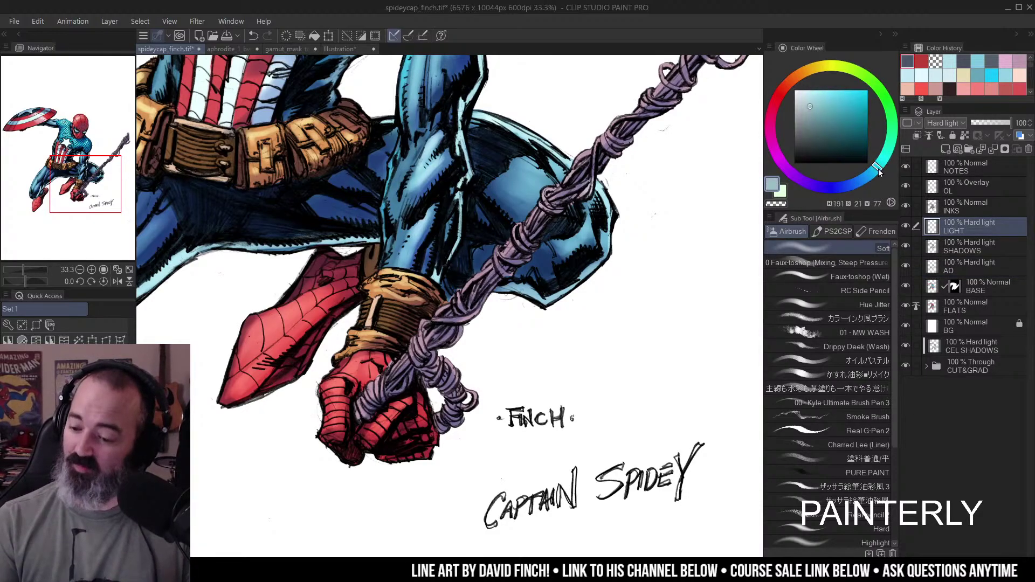
{"action": "left_click", "coordinate": [812, 100]}
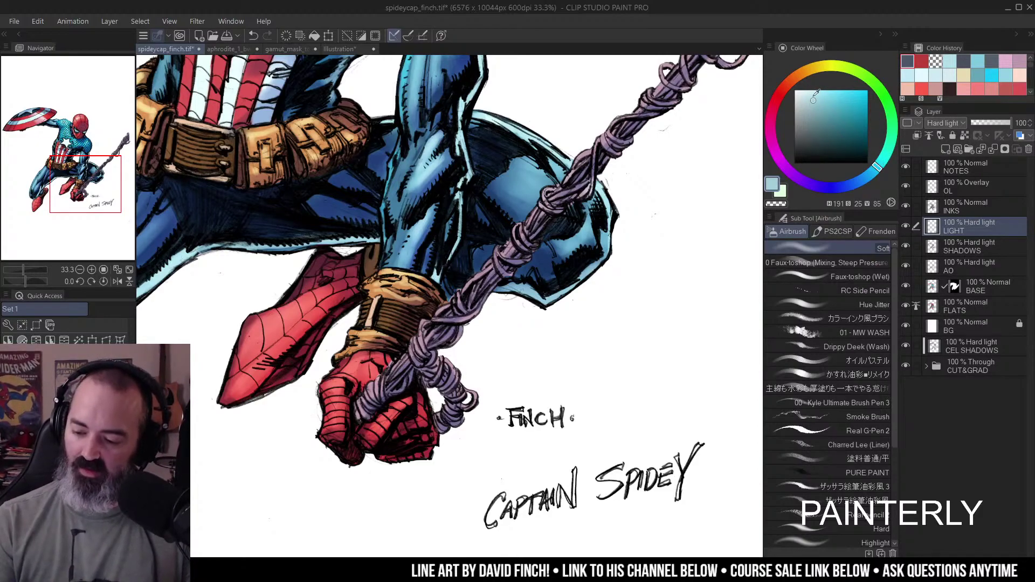
{"action": "left_click", "coordinate": [808, 99]}
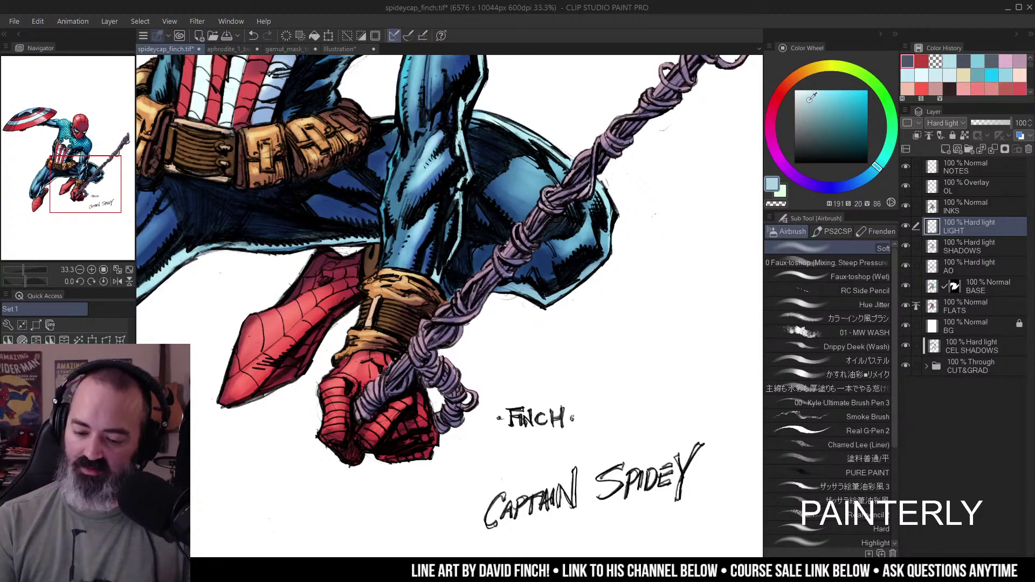
- Sample the webbing's mauve, lighten it to H 326, S 14, V 93, and choose the Faux-toshop (Wet) brush
{"action": "left_click", "coordinate": [602, 145], "text": "alt"}
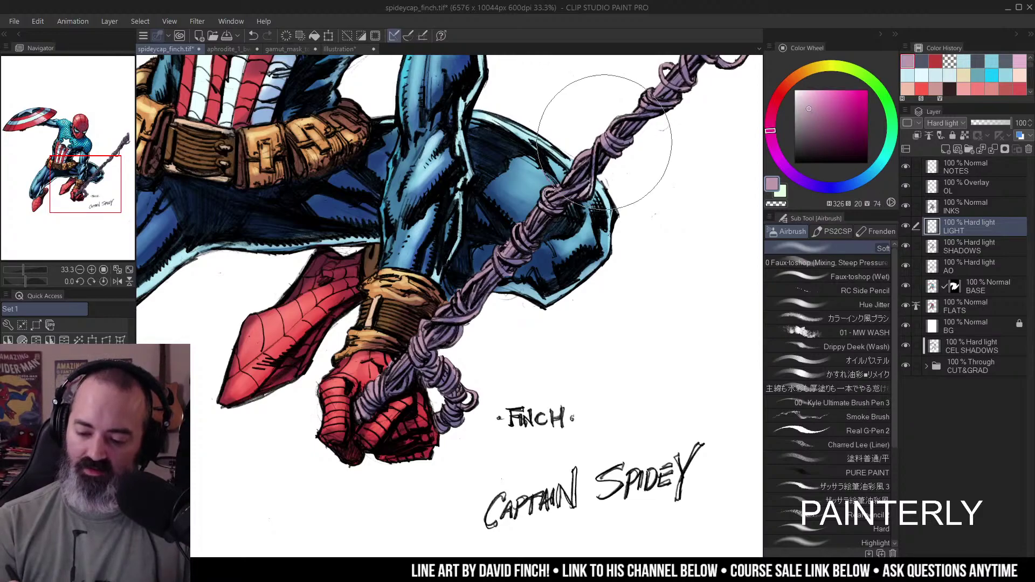
{"action": "left_click_drag", "start_coordinate": [809, 103], "coordinate": [808, 96]}
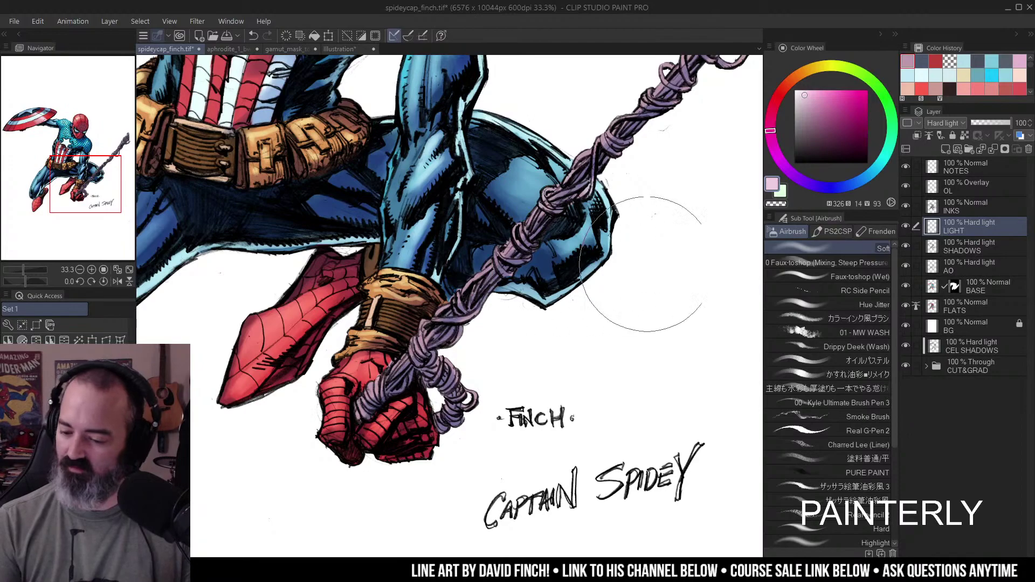
{"action": "left_click", "coordinate": [870, 278]}
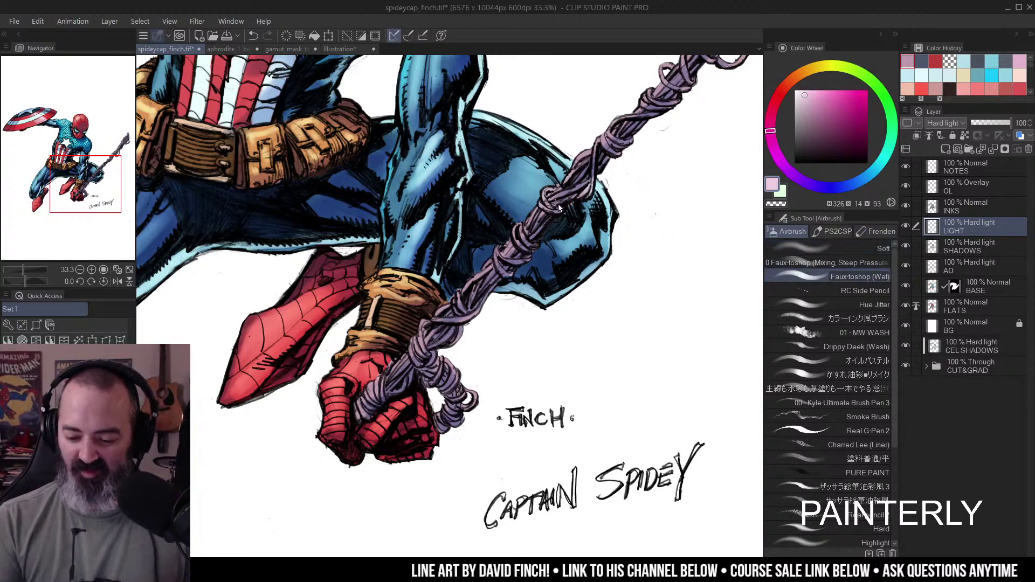
- Examine the web rope from the gloved fist up to its far end
{"action": "left_click_drag", "start_coordinate": [556, 202], "coordinate": [574, 164]}
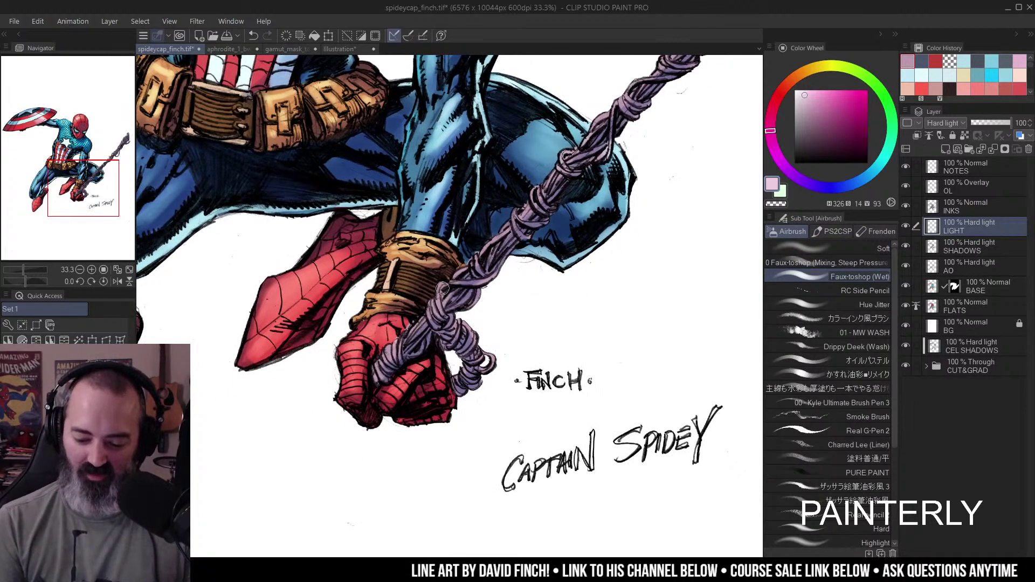
{"action": "left_click_drag", "start_coordinate": [444, 295], "coordinate": [467, 256]}
{"action": "left_click", "coordinate": [508, 232]}
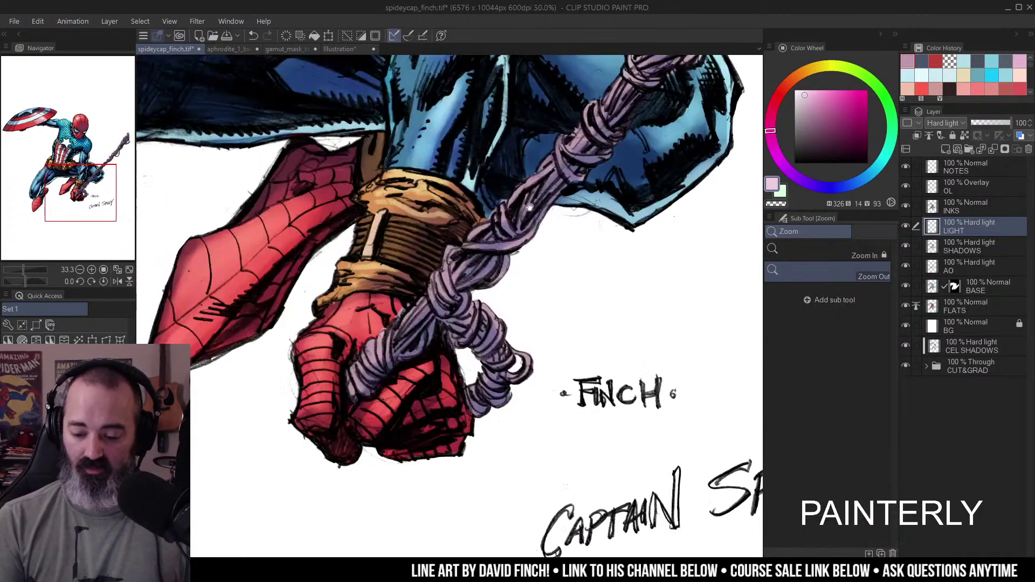
{"action": "left_click", "coordinate": [586, 194], "text": "alt"}
{"action": "left_click_drag", "start_coordinate": [587, 194], "coordinate": [423, 367]}
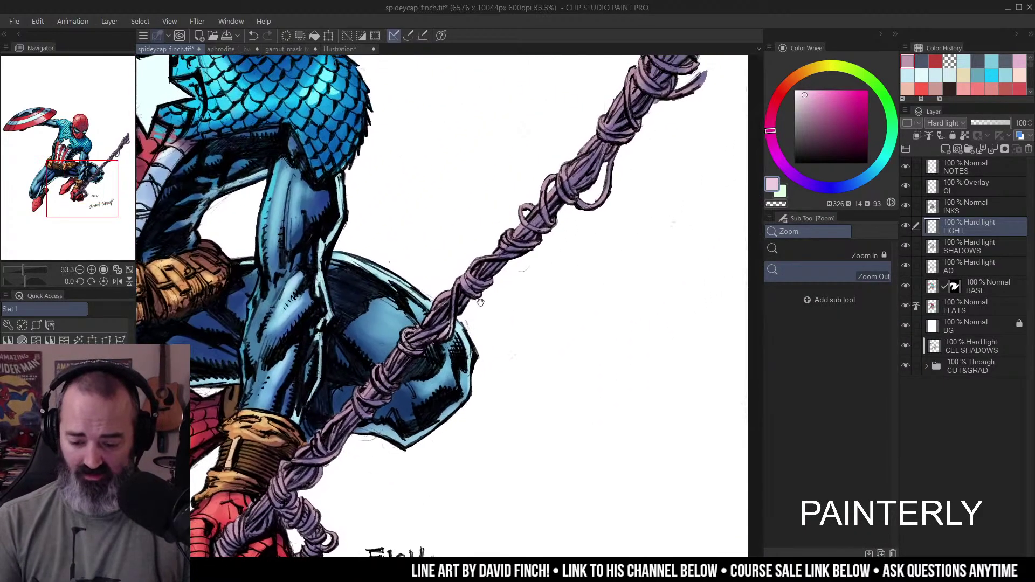
{"action": "left_click", "coordinate": [537, 229]}
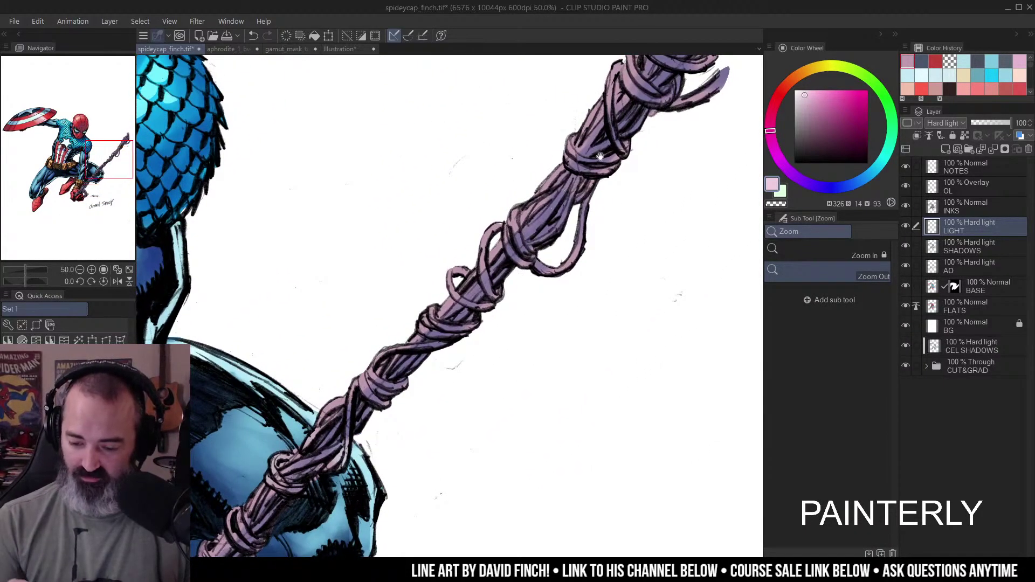
{"action": "left_click", "coordinate": [532, 226]}
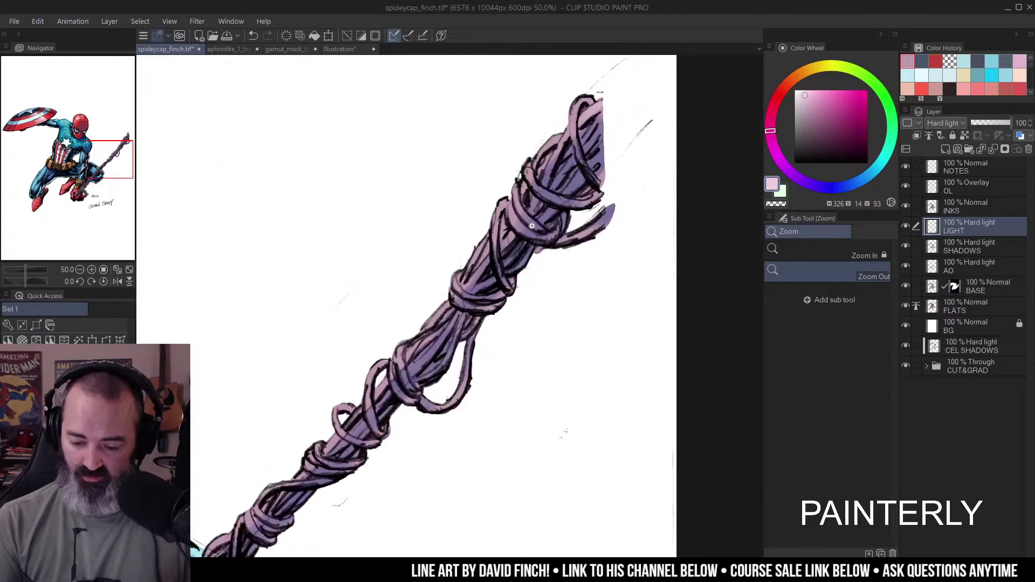
{"action": "left_click", "coordinate": [464, 331], "text": "alt"}
{"action": "left_click_drag", "start_coordinate": [501, 316], "coordinate": [654, 166]}
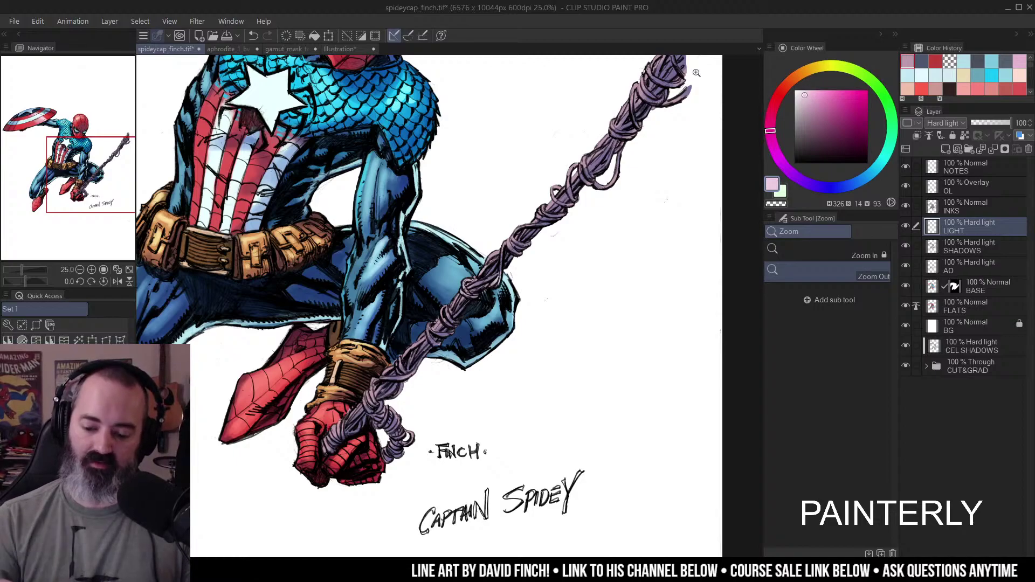
{"action": "left_click_drag", "start_coordinate": [653, 125], "coordinate": [641, 149]}
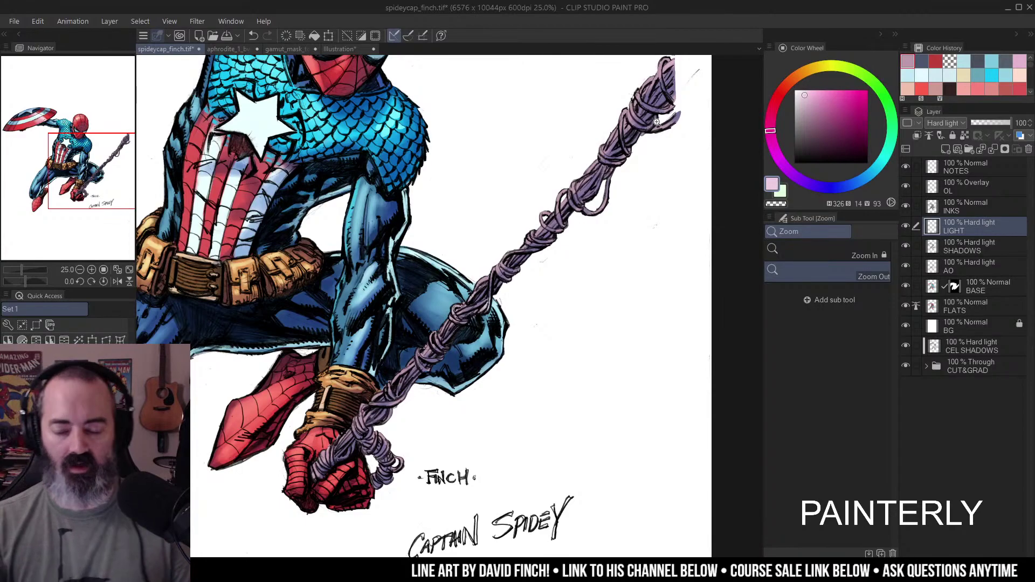
{"action": "scroll", "coordinate": [461, 284], "scroll_direction": "down", "scroll_amount": 2}
{"action": "scroll", "coordinate": [539, 172], "scroll_direction": "up", "scroll_amount": 1}
- Clear the selection and paint pale pink highlights (H 326, S 11, V 99) on the webbing at the fist with Faux-toshop (Wet)
{"action": "key", "text": "b"}
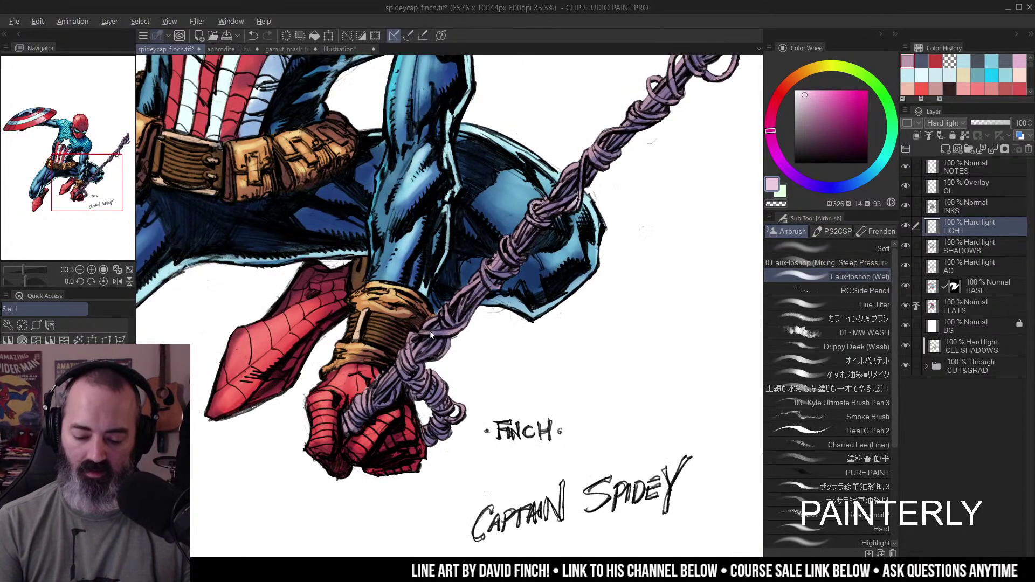
{"action": "scroll", "coordinate": [425, 324], "scroll_direction": "up", "scroll_amount": 1}
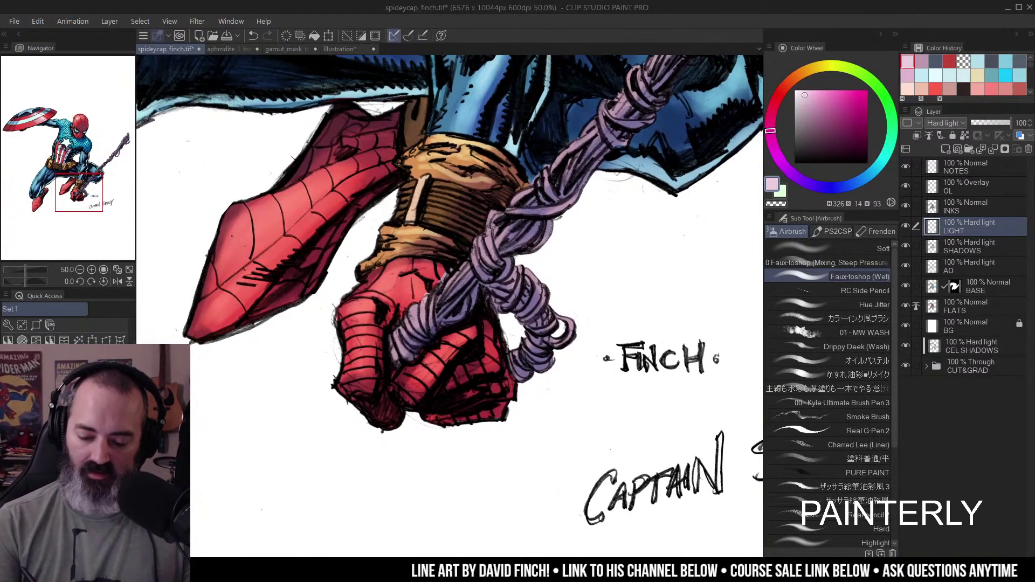
{"action": "key", "text": "ctrl+d"}
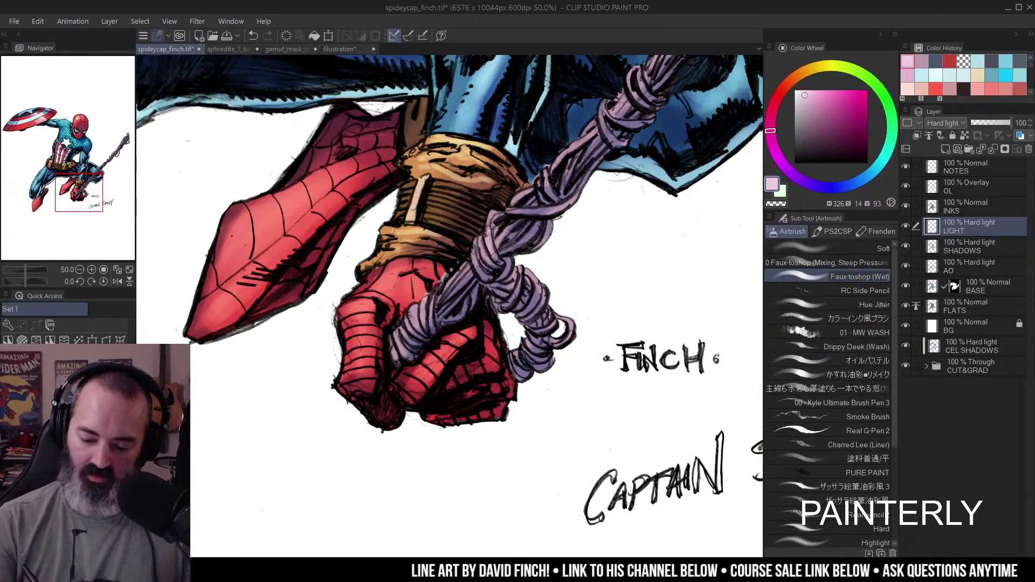
{"action": "left_click", "coordinate": [803, 92]}
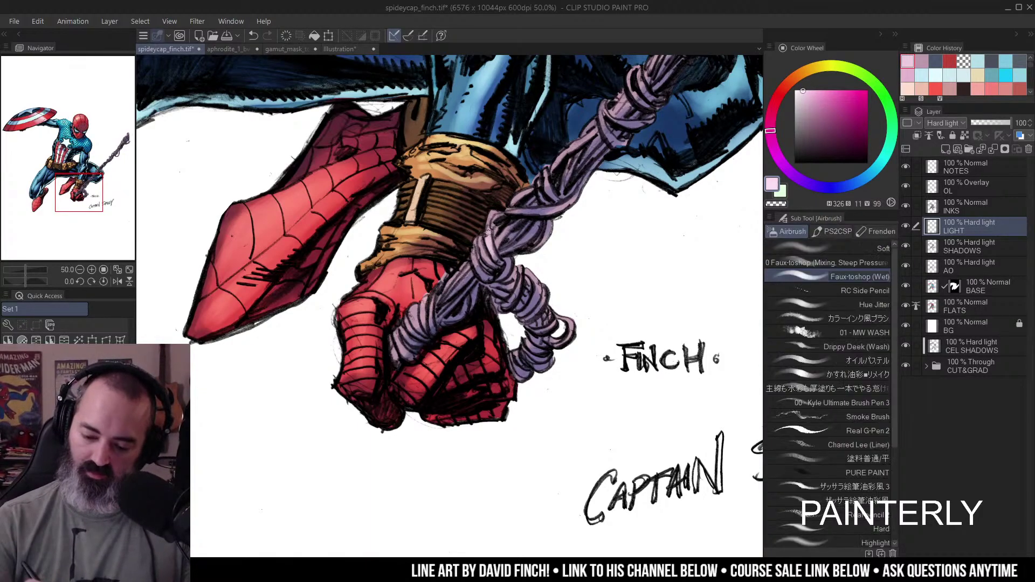
{"action": "left_click", "coordinate": [482, 252]}
{"action": "mouse_move", "coordinate": [426, 299]}
{"action": "left_mouse_down"}
{"action": "mouse_move", "coordinate": [415, 321]}
{"action": "mouse_move", "coordinate": [433, 312]}
{"action": "left_mouse_up"}
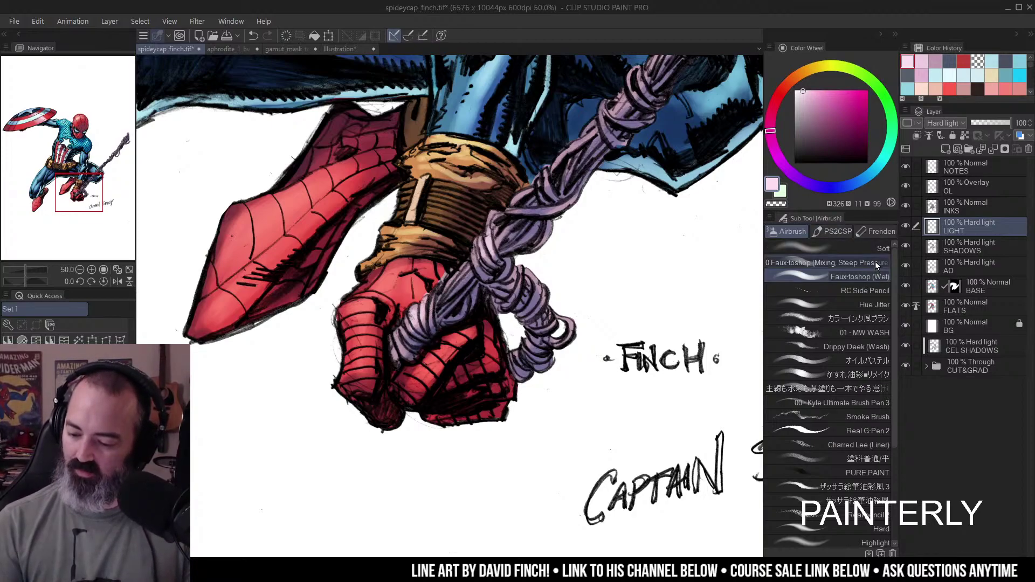
- Paint pale pink highlights over the web coils around the fist and wrist with the RC Side Pencil brush
{"action": "left_click", "coordinate": [869, 291]}
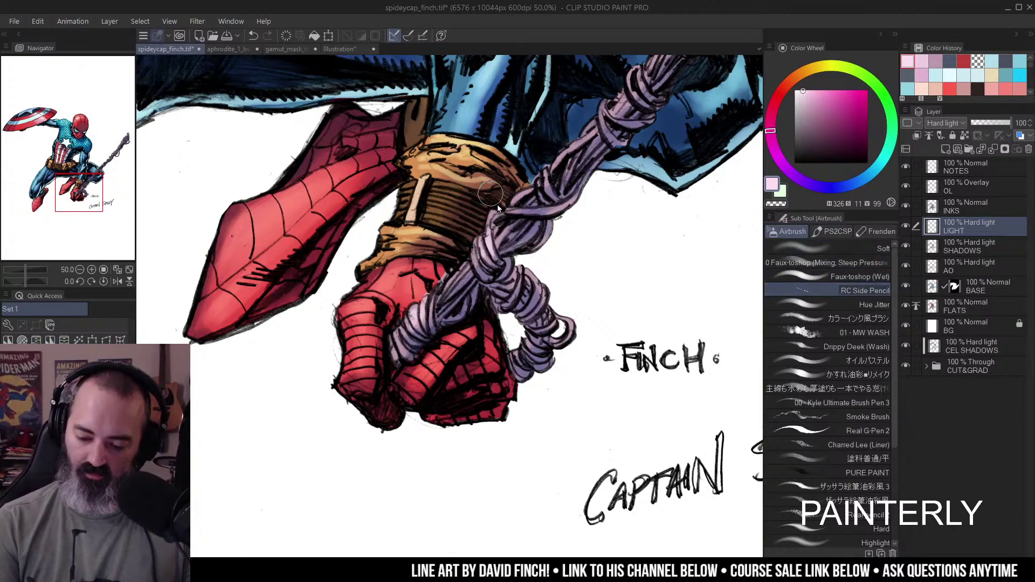
{"action": "mouse_move", "coordinate": [521, 195]}
{"action": "left_mouse_down"}
{"action": "mouse_move", "coordinate": [507, 216]}
{"action": "mouse_move", "coordinate": [553, 215]}
{"action": "mouse_move", "coordinate": [564, 199]}
{"action": "left_mouse_up"}
{"action": "mouse_move", "coordinate": [486, 206]}
{"action": "left_mouse_down"}
{"action": "mouse_move", "coordinate": [483, 256]}
{"action": "mouse_move", "coordinate": [525, 272]}
{"action": "mouse_move", "coordinate": [516, 293]}
{"action": "mouse_move", "coordinate": [540, 297]}
{"action": "mouse_move", "coordinate": [531, 303]}
{"action": "mouse_move", "coordinate": [552, 327]}
{"action": "mouse_move", "coordinate": [574, 319]}
{"action": "left_mouse_up"}
{"action": "left_click_drag", "start_coordinate": [450, 294], "coordinate": [467, 270]}
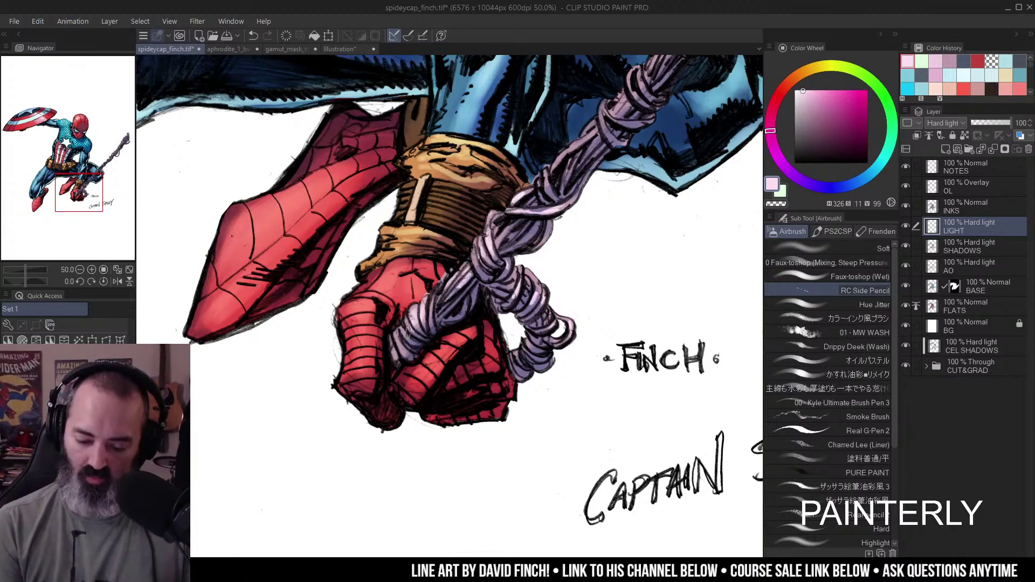
- Continue the pale pink strand highlights on the web rope from the wrist up across the bent leg
{"action": "left_click_drag", "start_coordinate": [615, 183], "coordinate": [541, 263]}
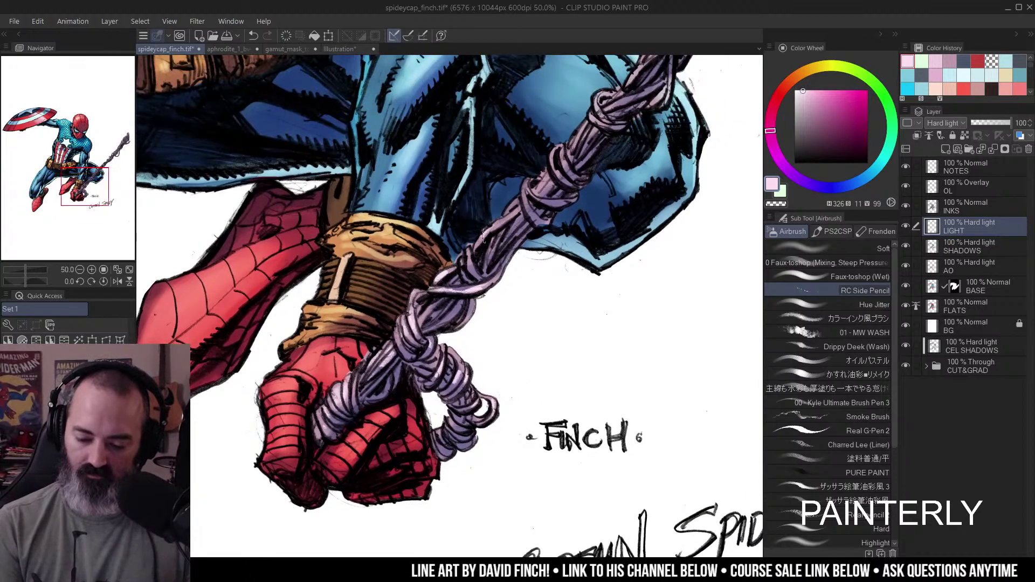
{"action": "left_click_drag", "start_coordinate": [523, 215], "coordinate": [487, 259]}
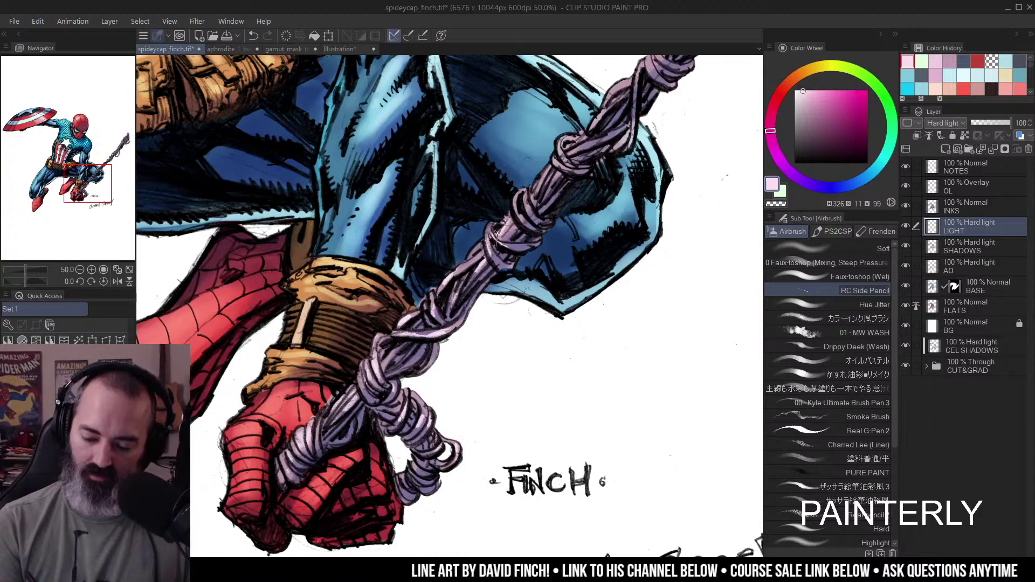
{"action": "left_click_drag", "start_coordinate": [528, 204], "coordinate": [518, 228]}
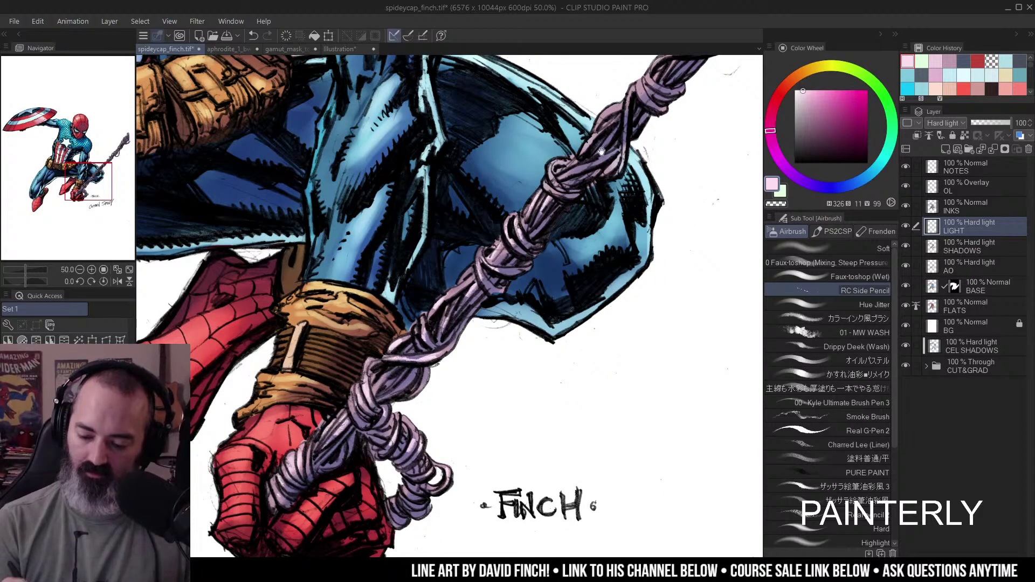
{"action": "mouse_move", "coordinate": [550, 196]}
{"action": "left_mouse_down"}
{"action": "mouse_move", "coordinate": [516, 240]}
{"action": "mouse_move", "coordinate": [556, 208]}
{"action": "mouse_move", "coordinate": [578, 152]}
{"action": "mouse_move", "coordinate": [540, 208]}
{"action": "left_mouse_up"}
- Highlight the web strands above the bent knee up to the small loops in the same pale pink
{"action": "left_click_drag", "start_coordinate": [583, 148], "coordinate": [573, 217]}
{"action": "mouse_move", "coordinate": [598, 142]}
{"action": "left_mouse_down"}
{"action": "mouse_move", "coordinate": [593, 183]}
{"action": "mouse_move", "coordinate": [570, 207]}
{"action": "mouse_move", "coordinate": [566, 188]}
{"action": "mouse_move", "coordinate": [607, 186]}
{"action": "mouse_move", "coordinate": [603, 161]}
{"action": "mouse_move", "coordinate": [630, 162]}
{"action": "left_mouse_up"}
{"action": "mouse_move", "coordinate": [628, 112]}
{"action": "left_mouse_down"}
{"action": "mouse_move", "coordinate": [636, 144]}
{"action": "mouse_move", "coordinate": [632, 134]}
{"action": "left_mouse_up"}
{"action": "left_click_drag", "start_coordinate": [632, 134], "coordinate": [540, 227]}
{"action": "mouse_move", "coordinate": [585, 164]}
{"action": "left_mouse_down"}
{"action": "mouse_move", "coordinate": [578, 222]}
{"action": "mouse_move", "coordinate": [572, 208]}
{"action": "mouse_move", "coordinate": [557, 224]}
{"action": "mouse_move", "coordinate": [572, 204]}
{"action": "left_mouse_up"}
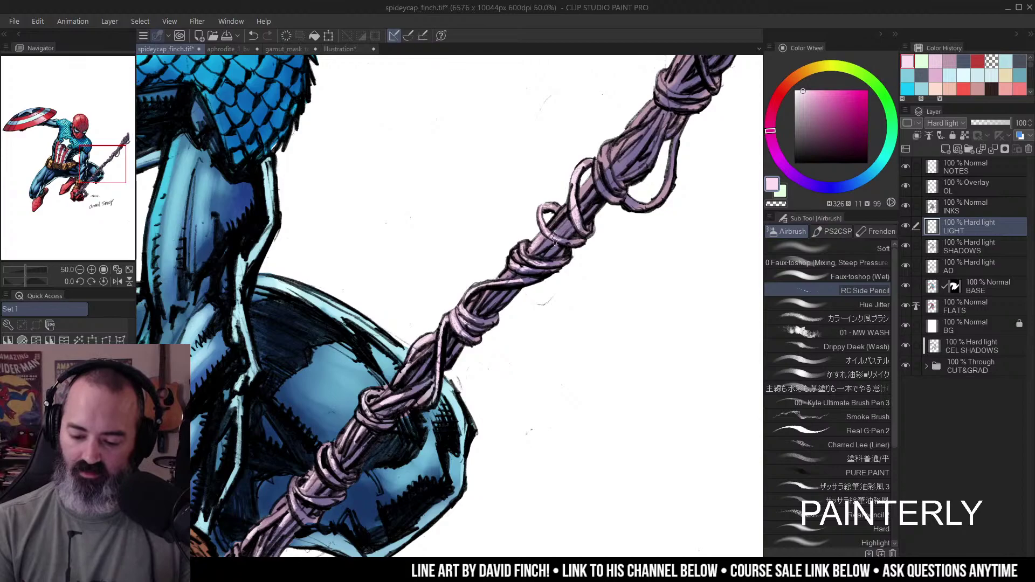
{"action": "scroll", "coordinate": [563, 241], "scroll_direction": "down", "scroll_amount": 3}
{"action": "scroll", "coordinate": [564, 241], "scroll_direction": "up", "scroll_amount": 1}
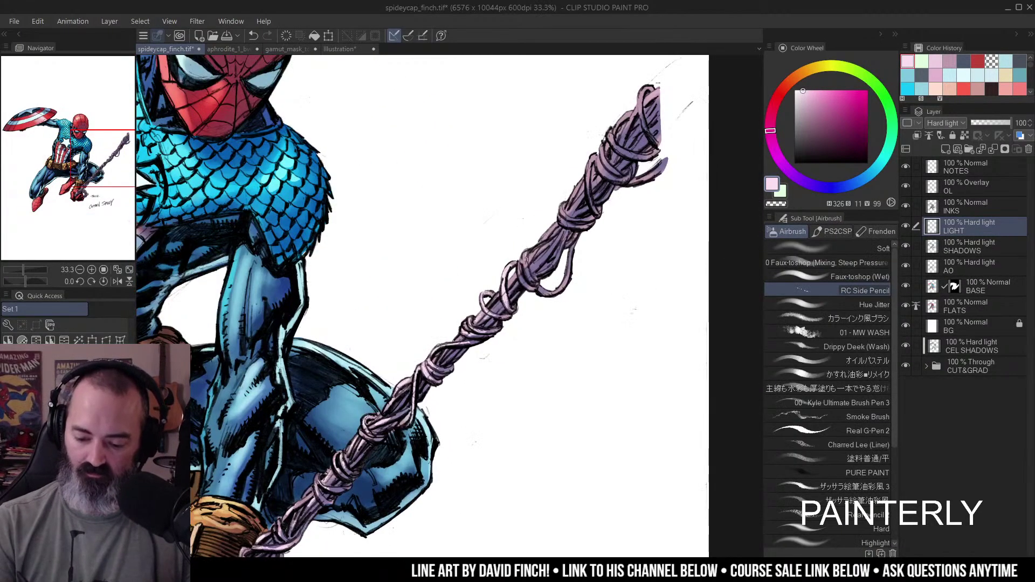
- Continue the pale pink strand highlights (H 326, S 11, V 99) from the small loops to the far upper end of the web rope
{"action": "mouse_move", "coordinate": [542, 245]}
{"action": "left_mouse_down"}
{"action": "mouse_move", "coordinate": [534, 254]}
{"action": "mouse_move", "coordinate": [580, 210]}
{"action": "mouse_move", "coordinate": [571, 219]}
{"action": "mouse_move", "coordinate": [578, 181]}
{"action": "mouse_move", "coordinate": [574, 195]}
{"action": "left_mouse_up"}
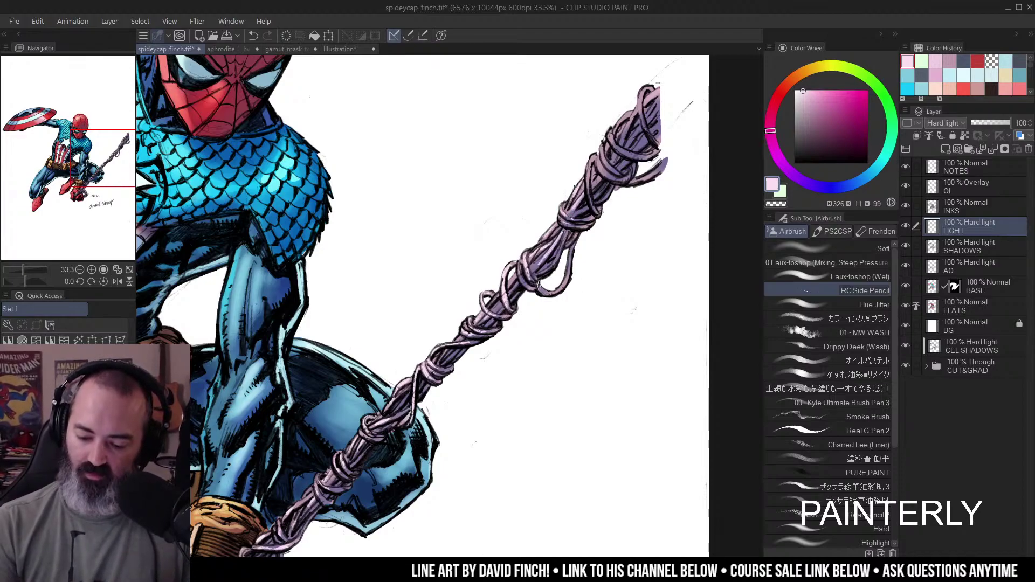
{"action": "mouse_move", "coordinate": [612, 157]}
{"action": "left_mouse_down"}
{"action": "mouse_move", "coordinate": [588, 186]}
{"action": "mouse_move", "coordinate": [602, 159]}
{"action": "mouse_move", "coordinate": [609, 182]}
{"action": "mouse_move", "coordinate": [615, 130]}
{"action": "mouse_move", "coordinate": [626, 147]}
{"action": "mouse_move", "coordinate": [645, 92]}
{"action": "mouse_move", "coordinate": [622, 170]}
{"action": "left_mouse_up"}
{"action": "mouse_move", "coordinate": [653, 108]}
{"action": "left_mouse_down"}
{"action": "mouse_move", "coordinate": [647, 140]}
{"action": "mouse_move", "coordinate": [658, 116]}
{"action": "left_mouse_up"}
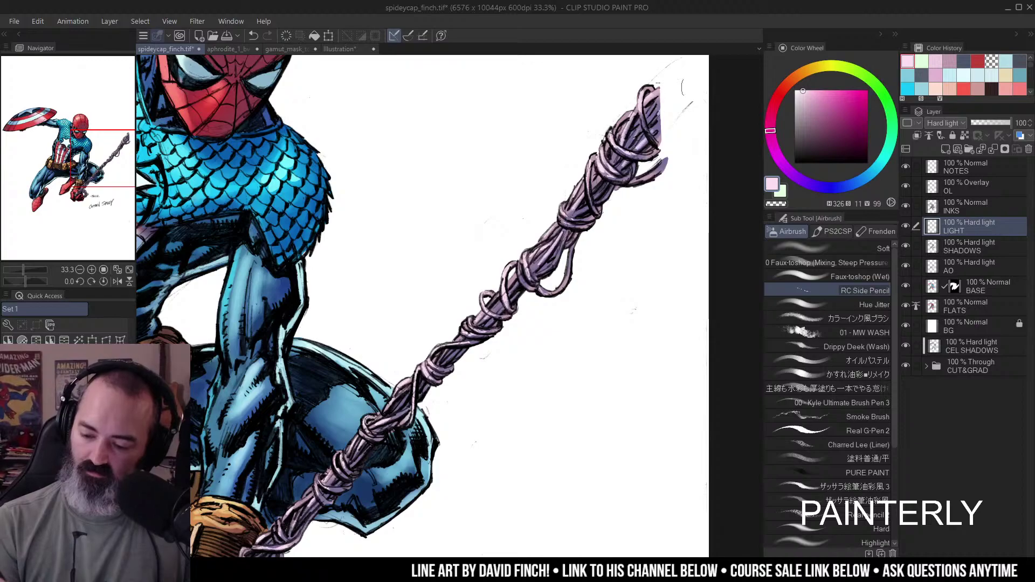
- Examine the highlighted web rope up close and against the whole figure to judge the colour balance
{"action": "scroll", "coordinate": [659, 159], "scroll_direction": "down", "scroll_amount": 3}
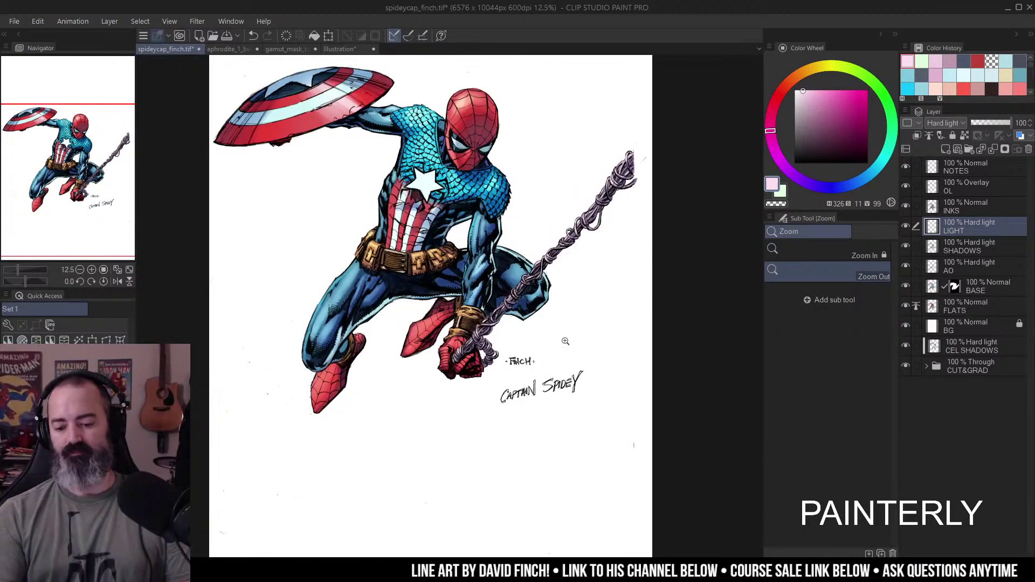
{"action": "scroll", "coordinate": [565, 212], "scroll_direction": "up", "scroll_amount": 2}
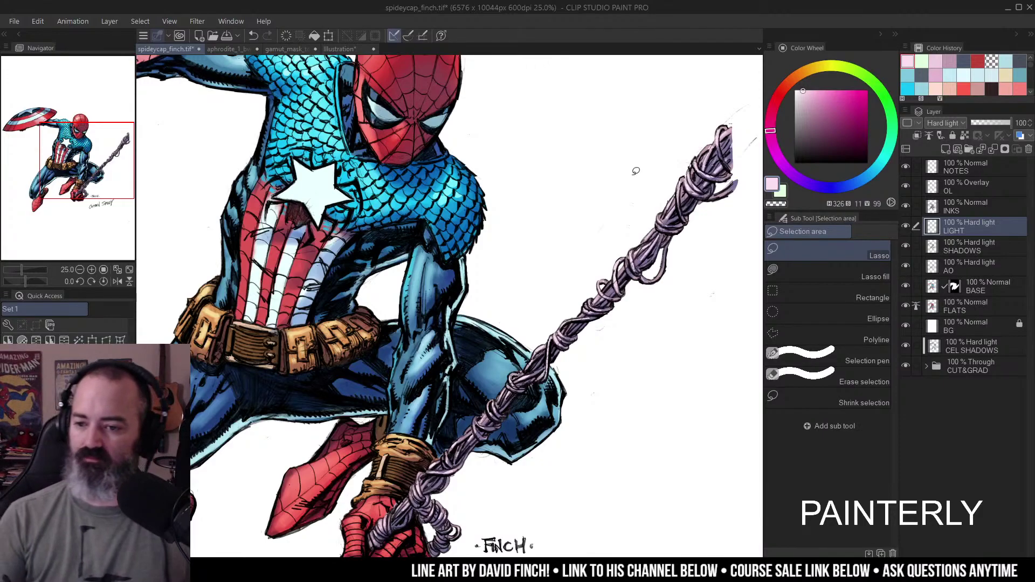
{"action": "scroll", "coordinate": [626, 140], "scroll_direction": "down", "scroll_amount": 2}
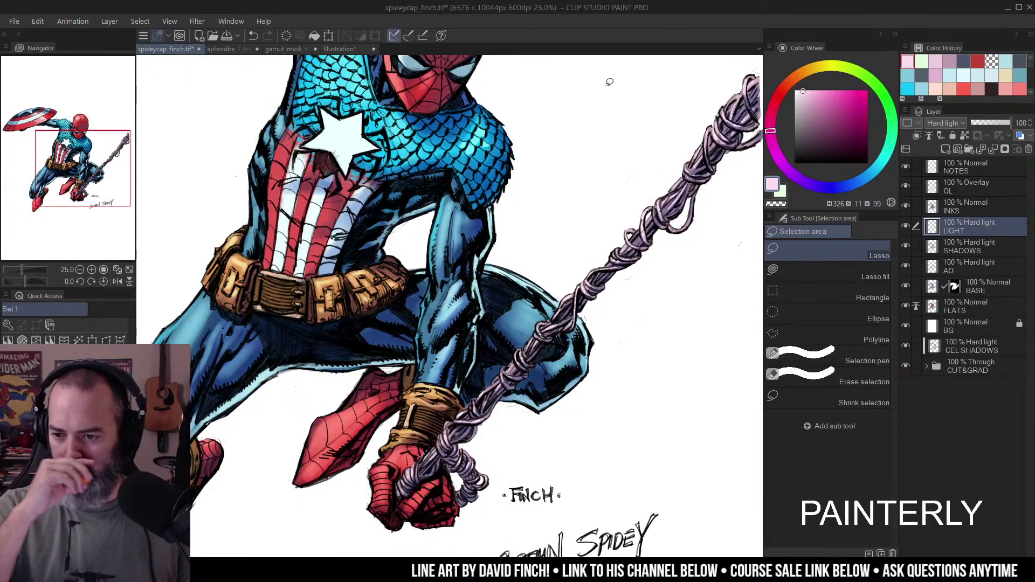
{"action": "scroll", "coordinate": [626, 136], "scroll_direction": "down", "scroll_amount": 1}
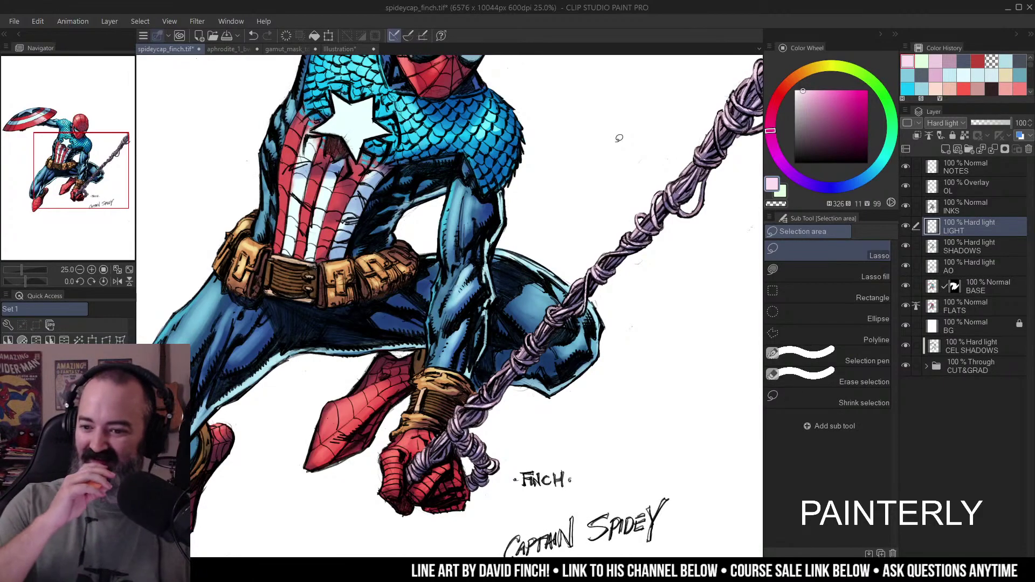
{"action": "mouse_move", "coordinate": [573, 185]}
{"action": "left_mouse_down"}
{"action": "mouse_move", "coordinate": [596, 187]}
{"action": "mouse_move", "coordinate": [575, 157]}
{"action": "mouse_move", "coordinate": [578, 217]}
{"action": "mouse_move", "coordinate": [550, 195]}
{"action": "left_mouse_up"}
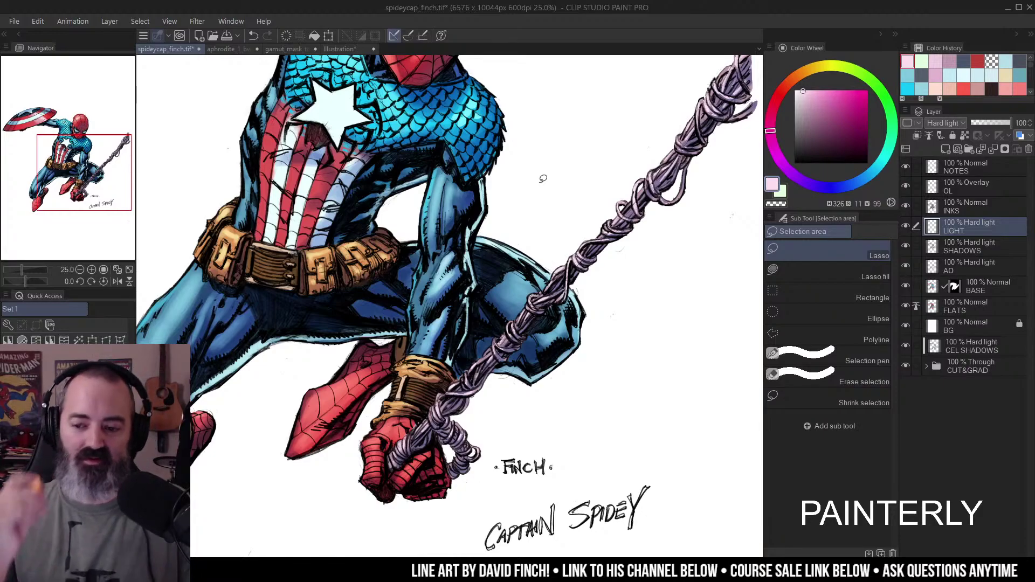
{"action": "key", "text": "alt+space"}
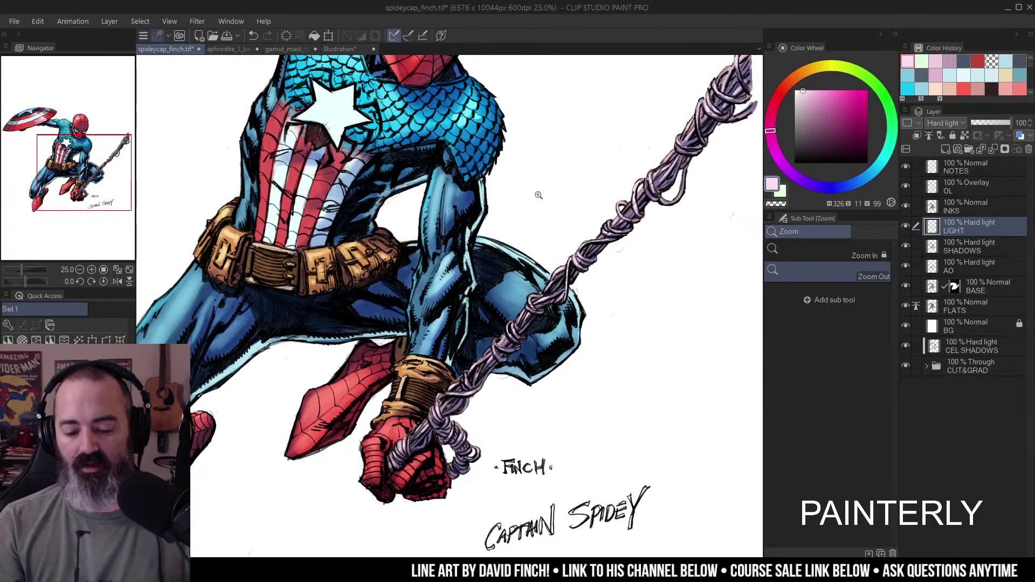
{"action": "left_click", "coordinate": [540, 194]}
{"action": "left_click_drag", "start_coordinate": [586, 173], "coordinate": [580, 218]}
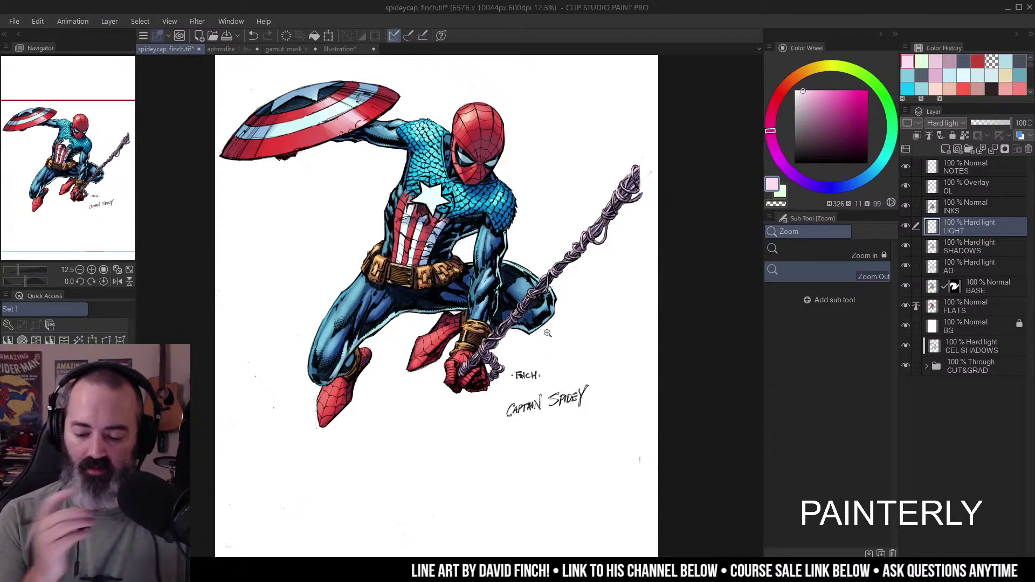
{"action": "key", "text": "m"}
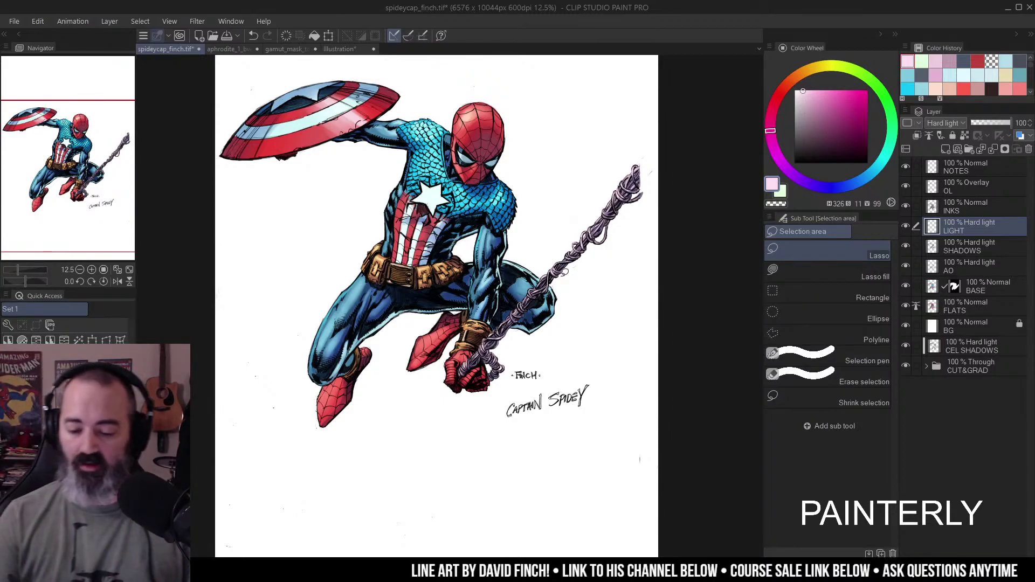
{"action": "scroll", "coordinate": [580, 195], "scroll_direction": "up", "scroll_amount": 1}
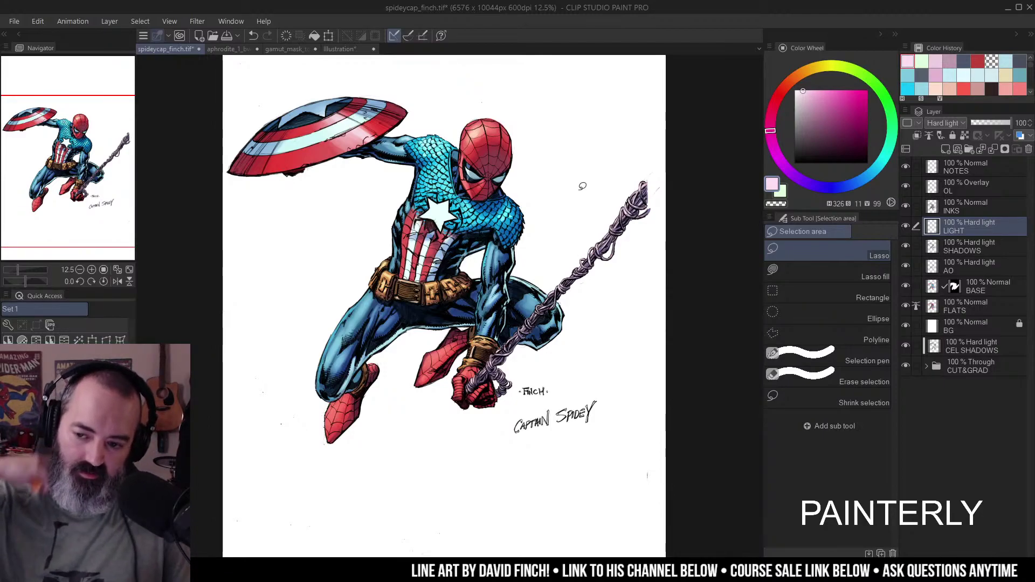
{"action": "scroll", "coordinate": [569, 209], "scroll_direction": "up", "scroll_amount": 1}
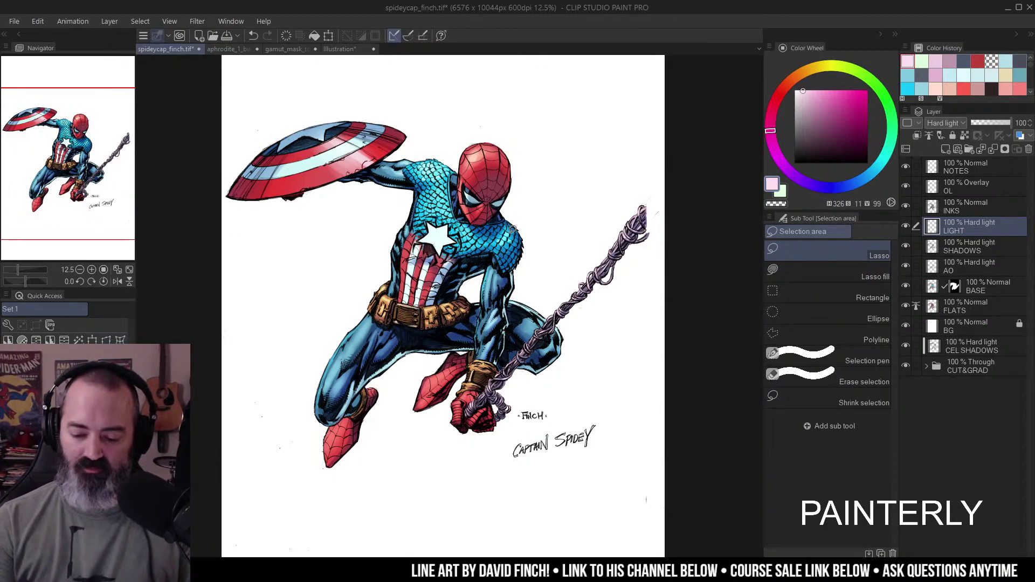
{"action": "left_click", "coordinate": [510, 246], "text": "ctrl"}
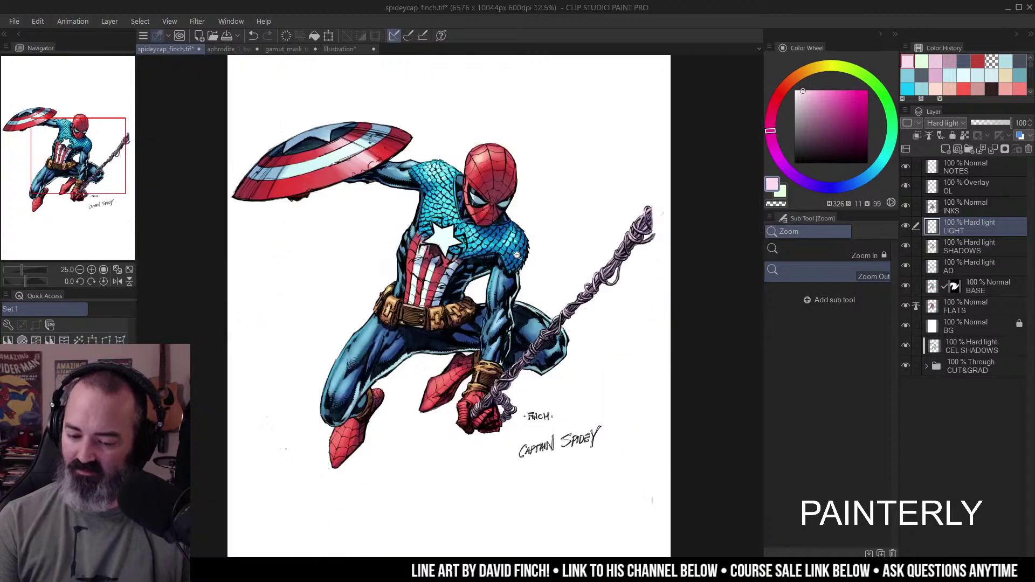
- Sample blue from the upper arm, lighten it to H 214, S 24, V 82, and paint reflections across the shield's outer rings with RC Side Pencil
{"action": "left_click", "coordinate": [485, 323], "text": "ctrl"}
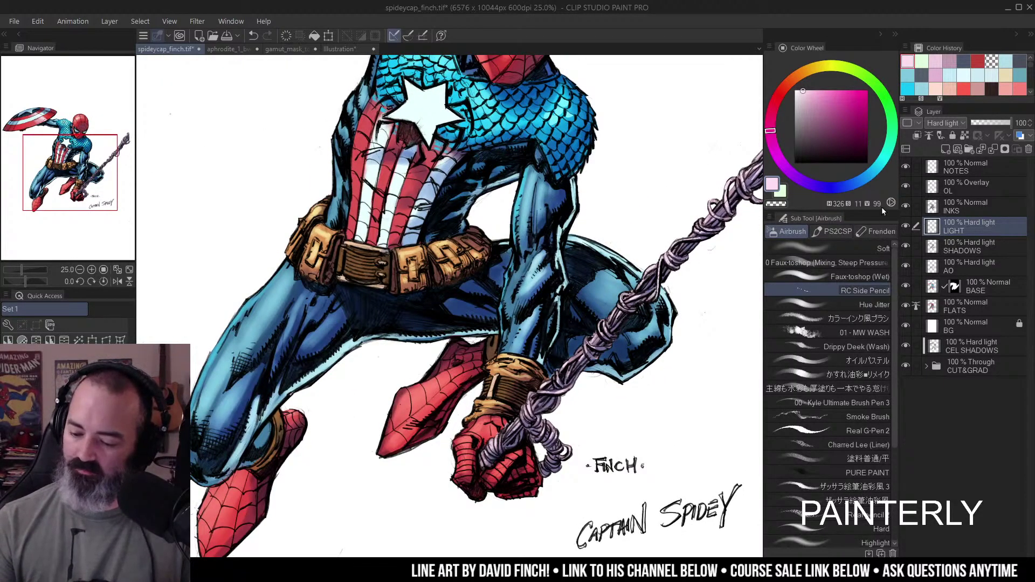
{"action": "left_click", "coordinate": [555, 193], "text": "alt"}
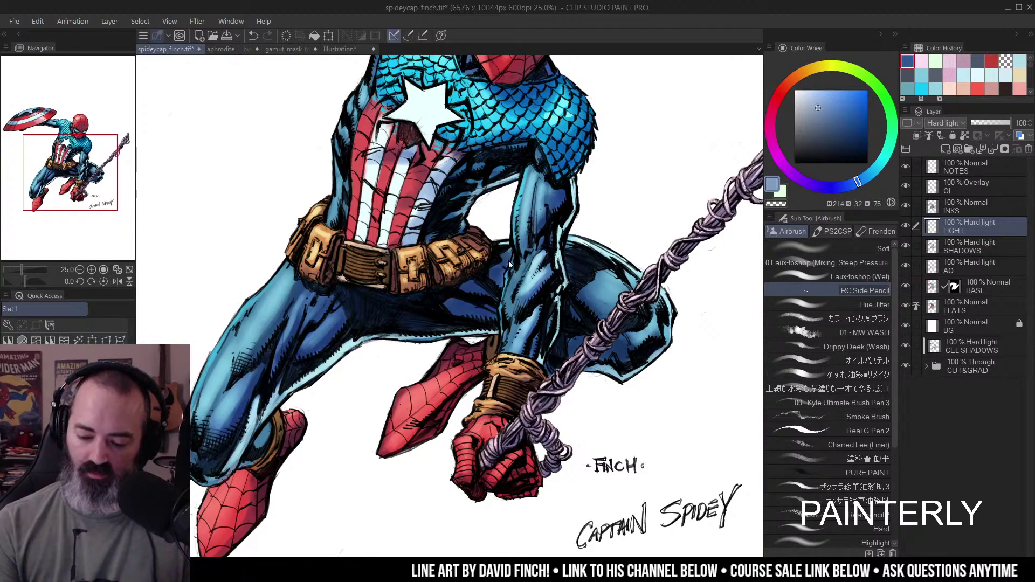
{"action": "left_click", "coordinate": [610, 267], "text": "ctrl+alt"}
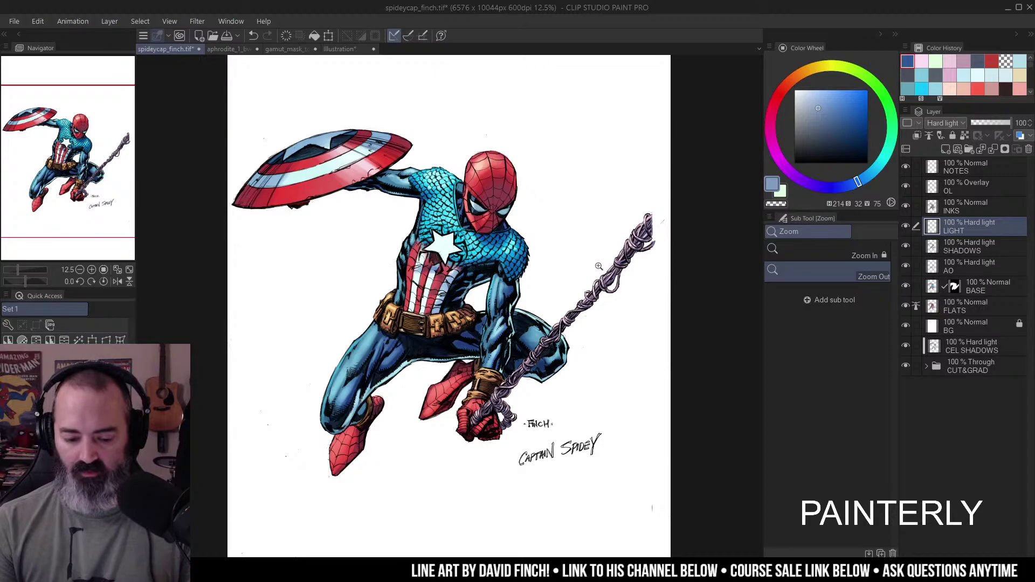
{"action": "left_click_drag", "start_coordinate": [433, 159], "coordinate": [448, 170]}
{"action": "left_click", "coordinate": [326, 249], "text": "ctrl"}
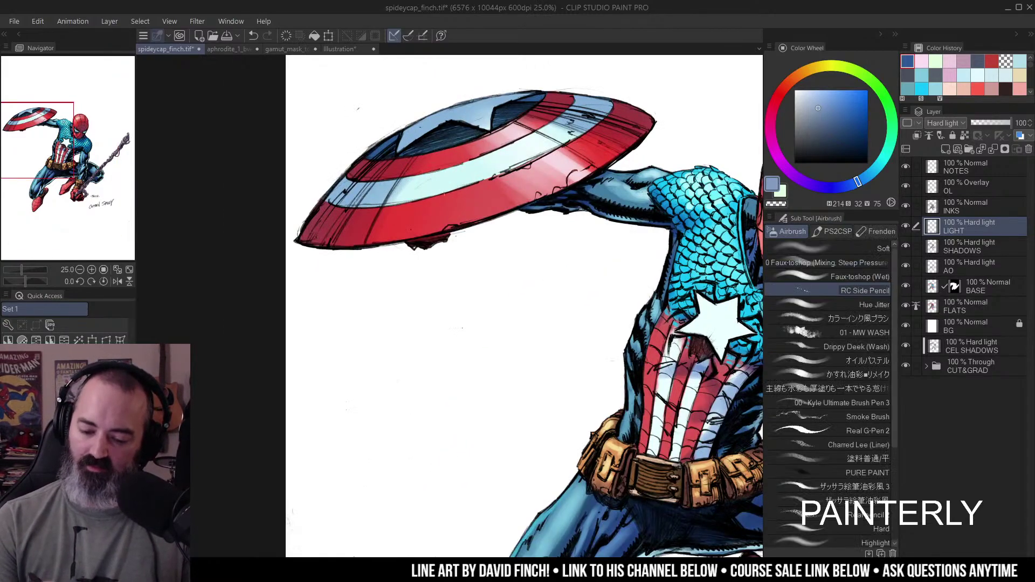
{"action": "left_click_drag", "start_coordinate": [822, 98], "coordinate": [814, 102]}
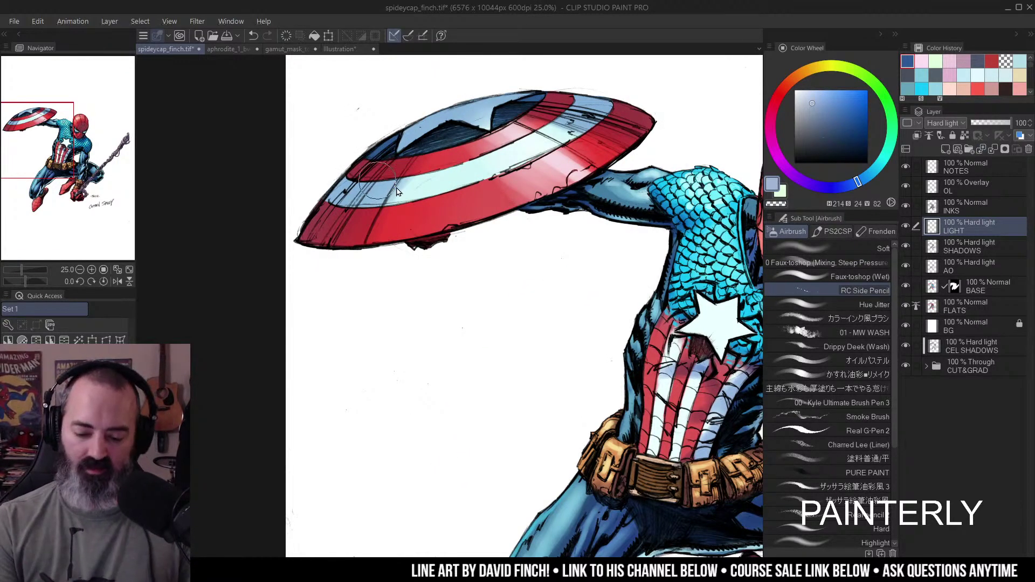
{"action": "left_click_drag", "start_coordinate": [348, 238], "coordinate": [399, 159]}
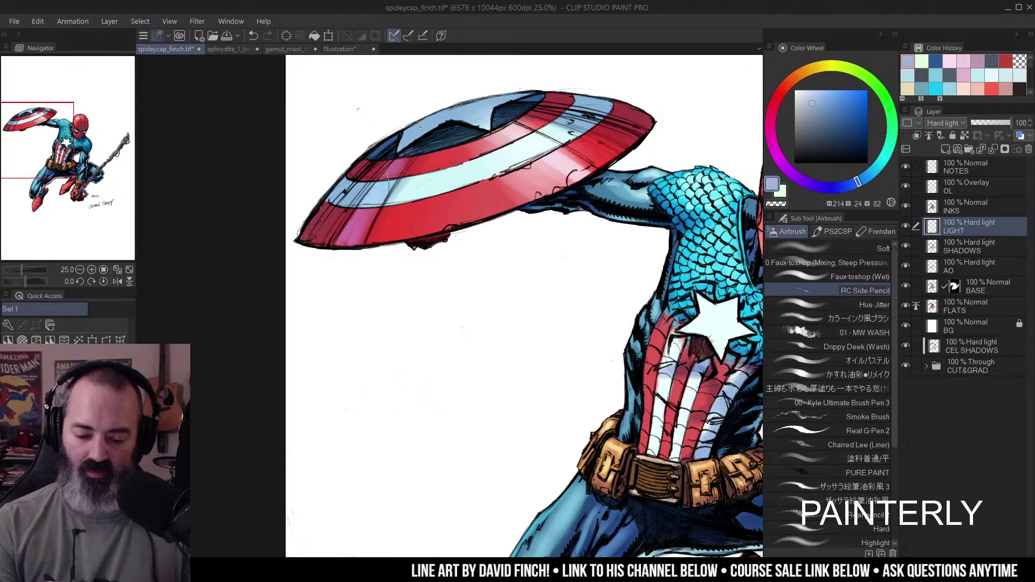
{"action": "mouse_move", "coordinate": [329, 229]}
{"action": "left_mouse_down"}
{"action": "mouse_move", "coordinate": [378, 151]}
{"action": "mouse_move", "coordinate": [305, 240]}
{"action": "mouse_move", "coordinate": [332, 192]}
{"action": "left_mouse_up"}
{"action": "left_click_drag", "start_coordinate": [539, 98], "coordinate": [472, 153]}
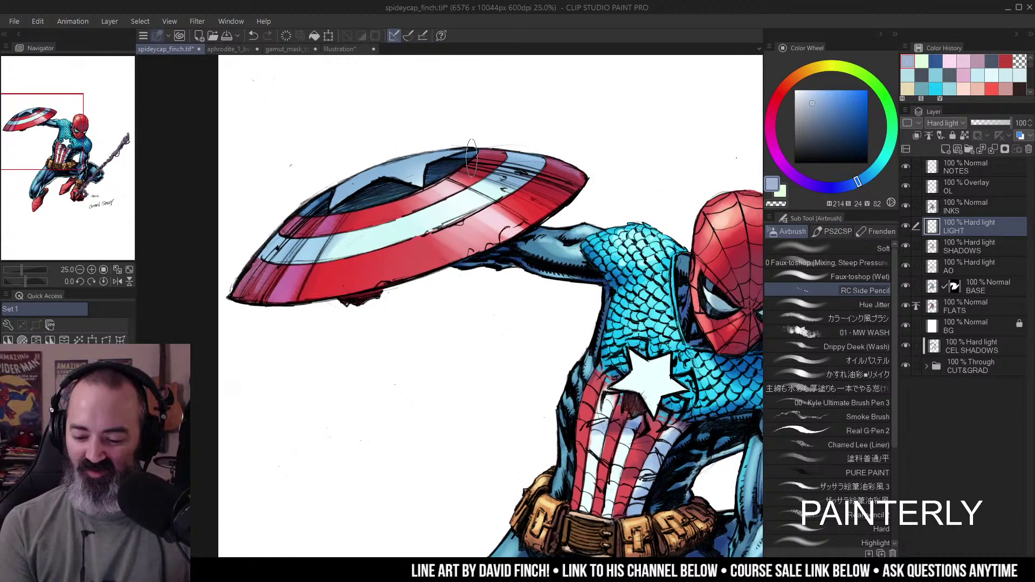
- Paint peach highlights (H 17, S 19, V 100) on the mask's forehead with the Faux-toshop (Mixing, Steep Pressure) brush
{"action": "key", "text": "ctrl+space"}
{"action": "left_click_drag", "start_coordinate": [534, 201], "coordinate": [579, 219]}
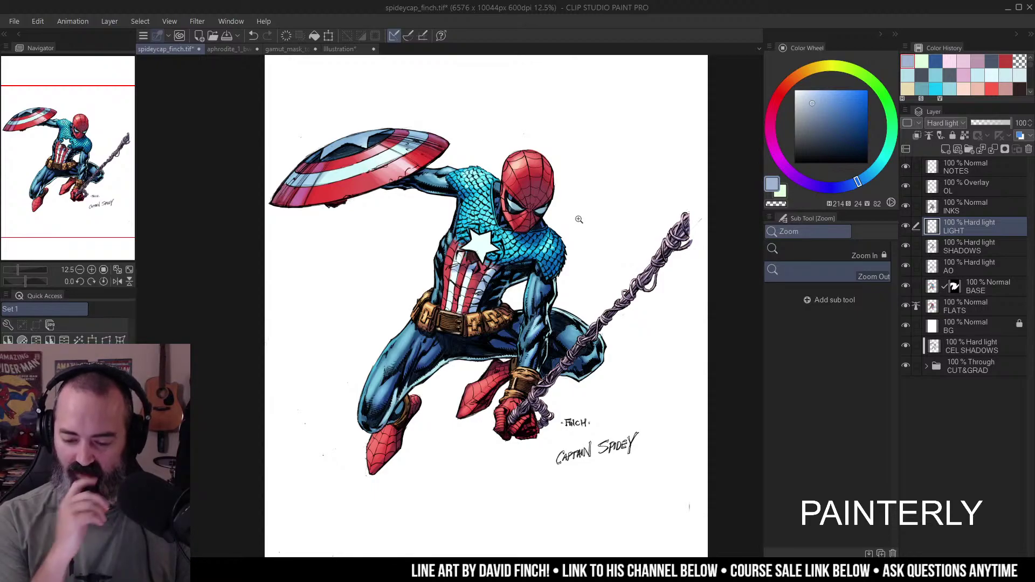
{"action": "left_click_drag", "start_coordinate": [531, 175], "coordinate": [588, 178]}
{"action": "left_click", "coordinate": [507, 172], "text": "alt"}
{"action": "mouse_move", "coordinate": [504, 156]}
{"action": "left_mouse_down"}
{"action": "mouse_move", "coordinate": [509, 197]}
{"action": "mouse_move", "coordinate": [517, 172]}
{"action": "mouse_move", "coordinate": [504, 164]}
{"action": "mouse_move", "coordinate": [490, 176]}
{"action": "mouse_move", "coordinate": [515, 188]}
{"action": "left_mouse_up"}
{"action": "left_click", "coordinate": [809, 88]}
{"action": "left_click", "coordinate": [869, 263]}
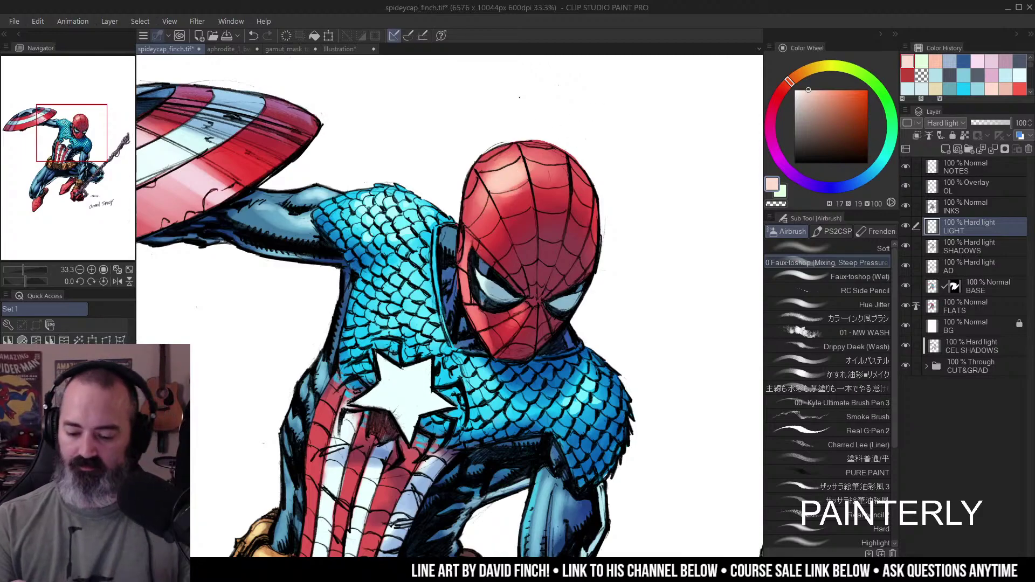
{"action": "scroll", "coordinate": [582, 237], "scroll_direction": "up", "scroll_amount": 1}
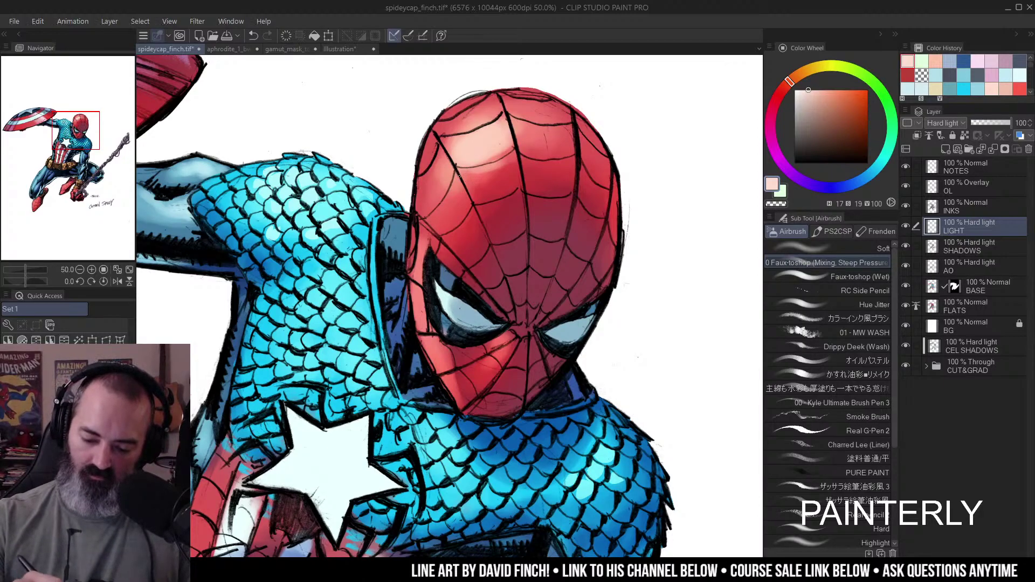
{"action": "left_click_drag", "start_coordinate": [459, 177], "coordinate": [466, 205]}
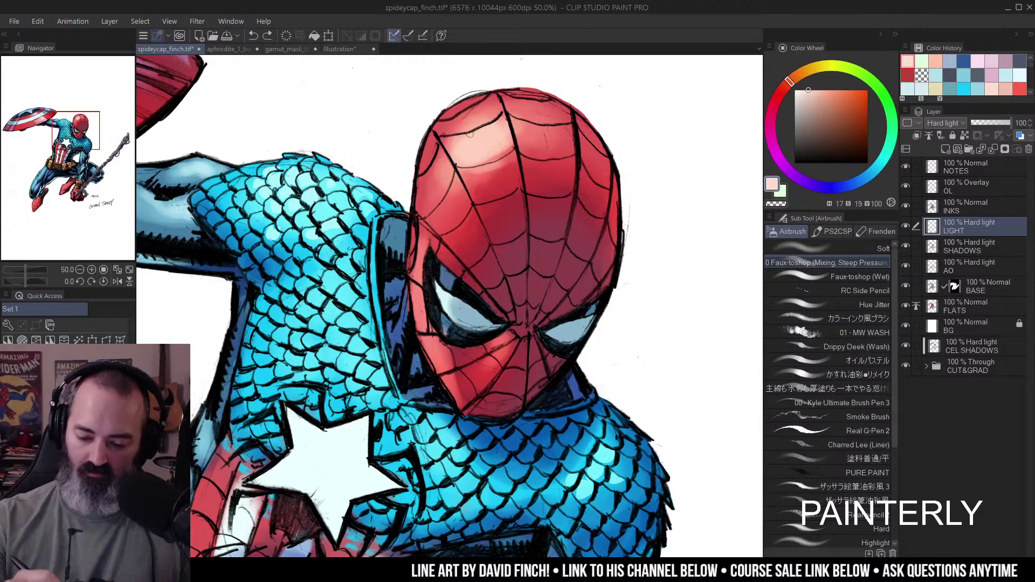
{"action": "left_click_drag", "start_coordinate": [460, 175], "coordinate": [468, 205]}
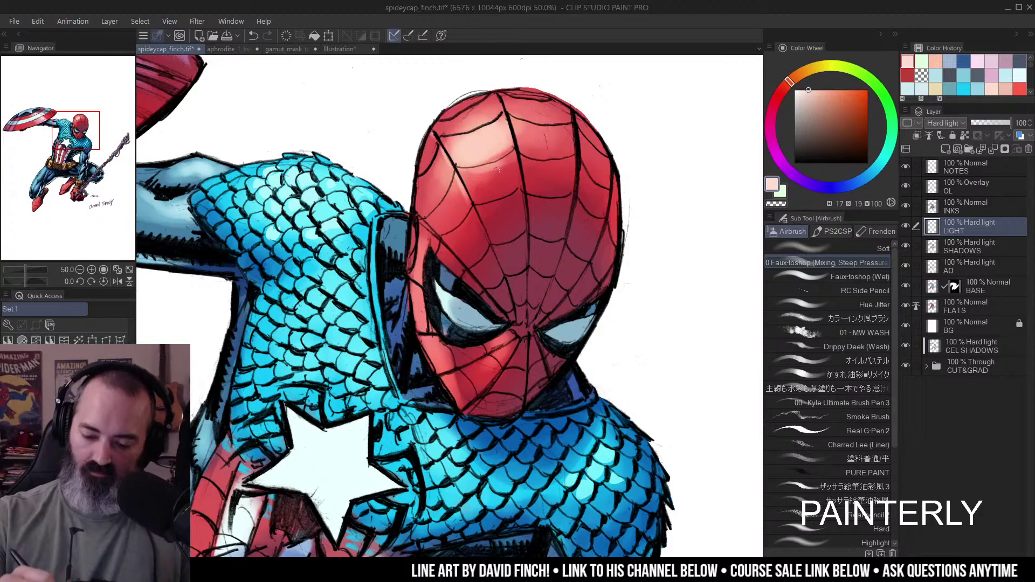
{"action": "left_click_drag", "start_coordinate": [461, 167], "coordinate": [501, 160]}
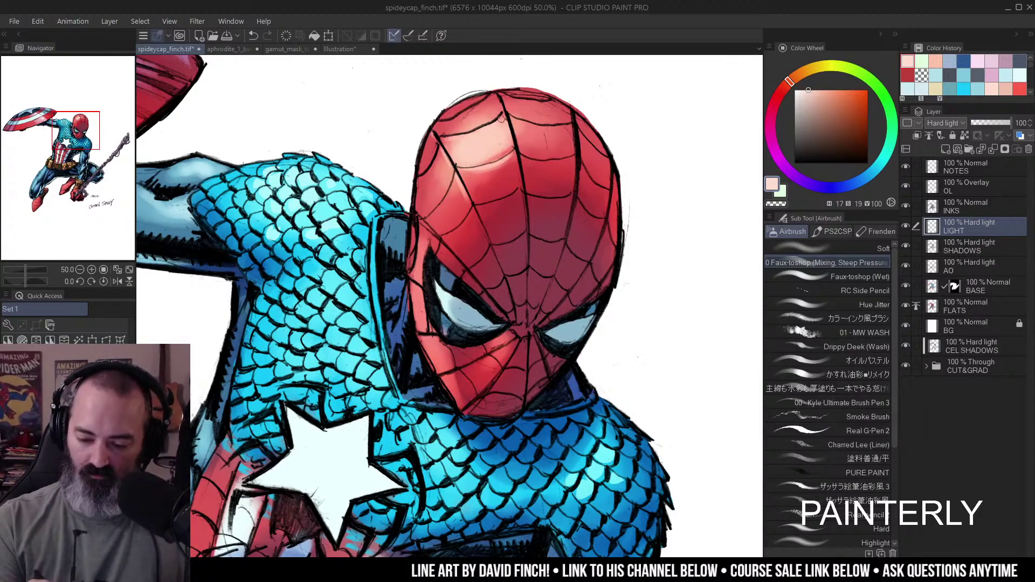
- Extend the peach highlights over the crown of the mask and along the web-line segments on the far side of the head
{"action": "mouse_move", "coordinate": [448, 119]}
{"action": "left_mouse_down"}
{"action": "mouse_move", "coordinate": [495, 92]}
{"action": "mouse_move", "coordinate": [546, 91]}
{"action": "mouse_move", "coordinate": [518, 119]}
{"action": "mouse_move", "coordinate": [538, 127]}
{"action": "mouse_move", "coordinate": [580, 116]}
{"action": "left_mouse_up"}
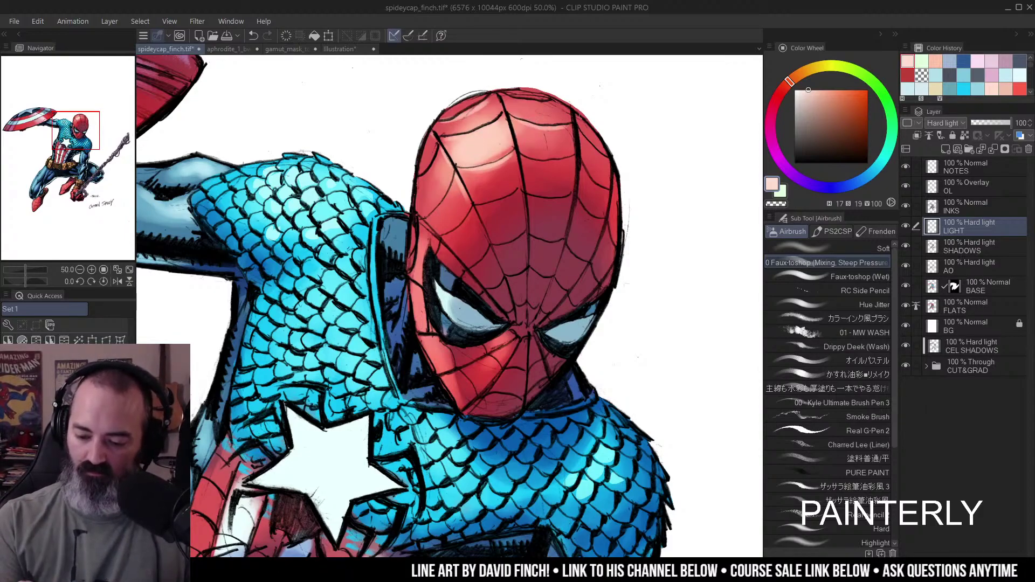
{"action": "left_click_drag", "start_coordinate": [509, 97], "coordinate": [558, 103]}
{"action": "mouse_move", "coordinate": [518, 156]}
{"action": "left_mouse_down"}
{"action": "mouse_move", "coordinate": [572, 160]}
{"action": "mouse_move", "coordinate": [523, 158]}
{"action": "mouse_move", "coordinate": [553, 158]}
{"action": "left_mouse_up"}
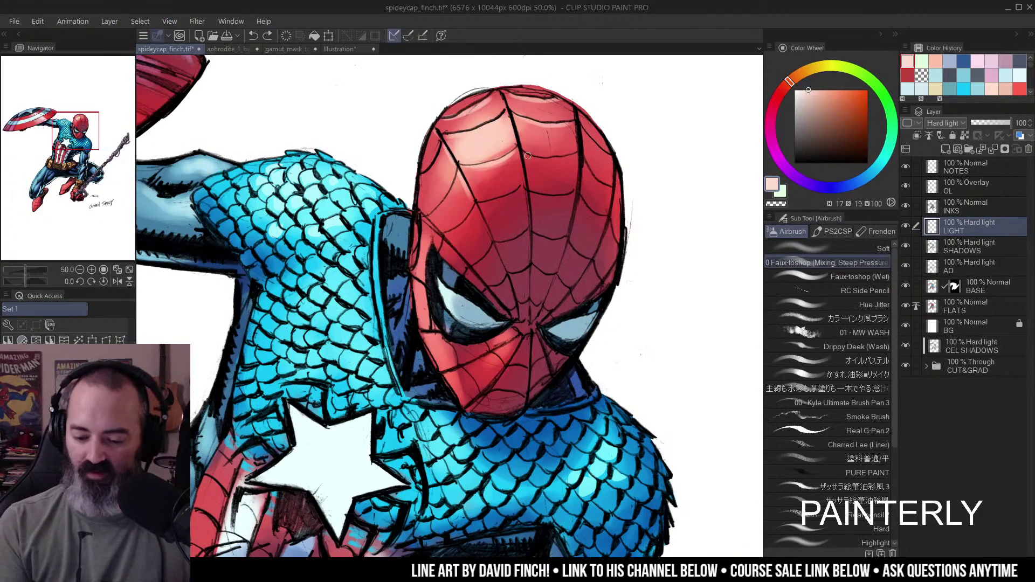
{"action": "left_click_drag", "start_coordinate": [528, 156], "coordinate": [569, 159]}
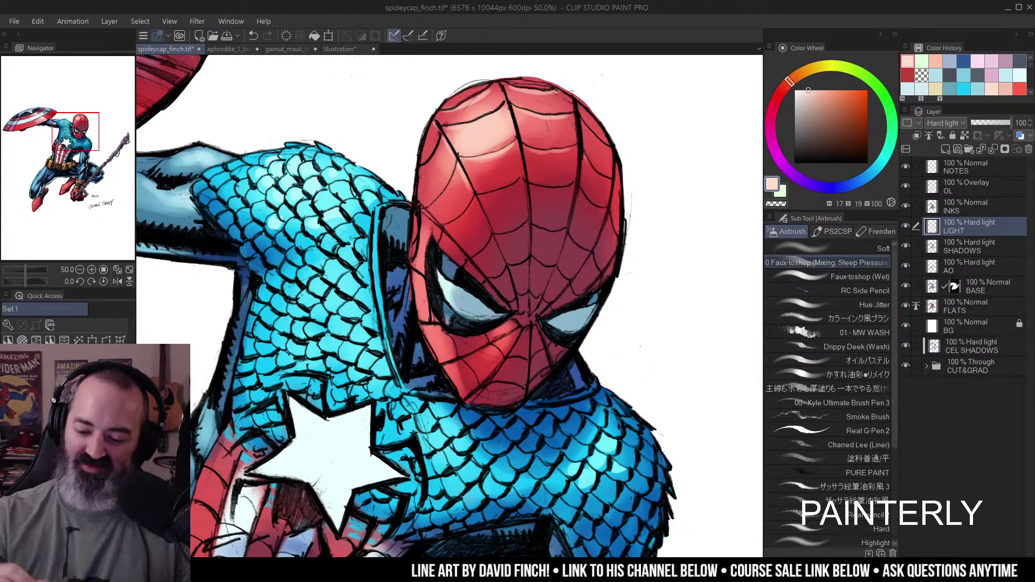
{"action": "left_click_drag", "start_coordinate": [502, 187], "coordinate": [521, 181]}
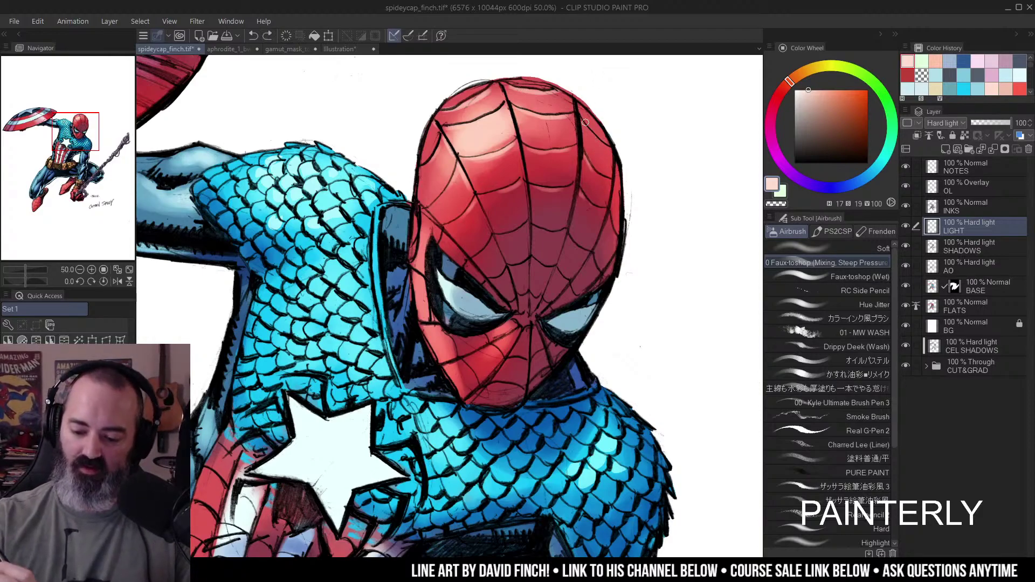
{"action": "left_click_drag", "start_coordinate": [585, 123], "coordinate": [592, 106]}
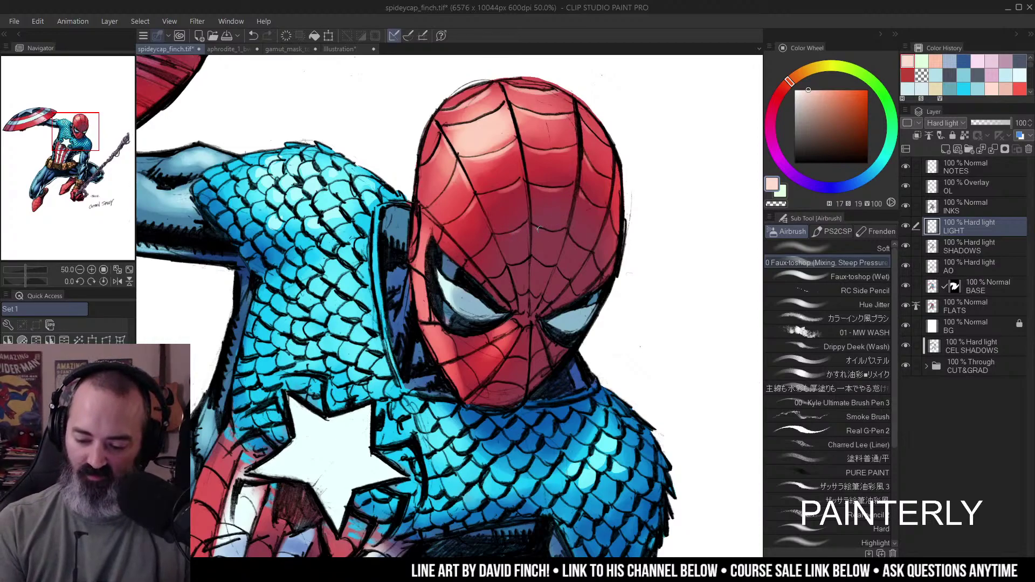
- Review the mask highlights against the shield and torso at several magnifications
{"action": "left_click", "coordinate": [491, 241], "text": "ctrl+alt"}
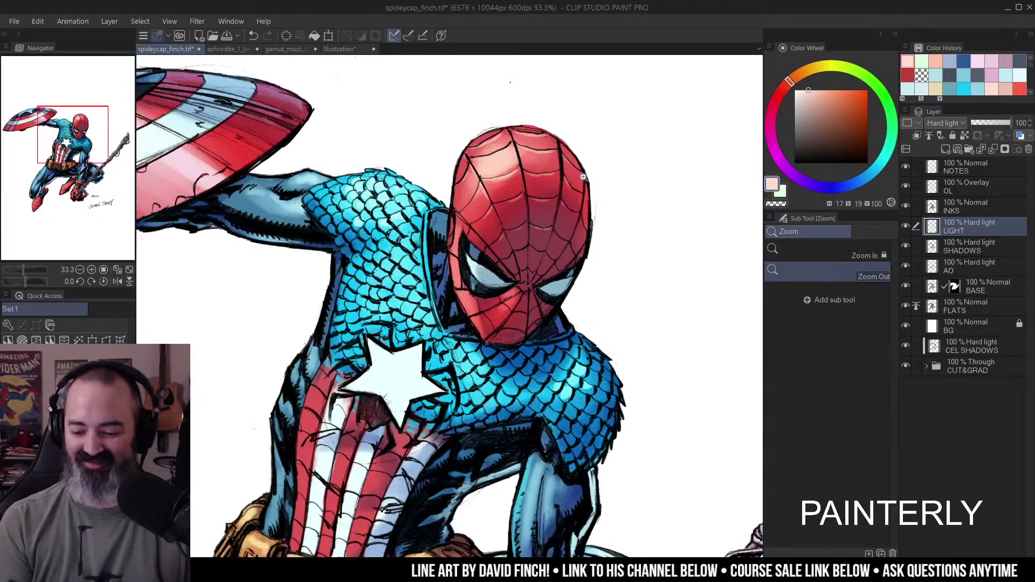
{"action": "left_click", "coordinate": [594, 248], "text": "ctrl+alt"}
{"action": "left_click_drag", "start_coordinate": [577, 261], "coordinate": [593, 234]}
{"action": "left_click", "coordinate": [571, 161], "text": "ctrl"}
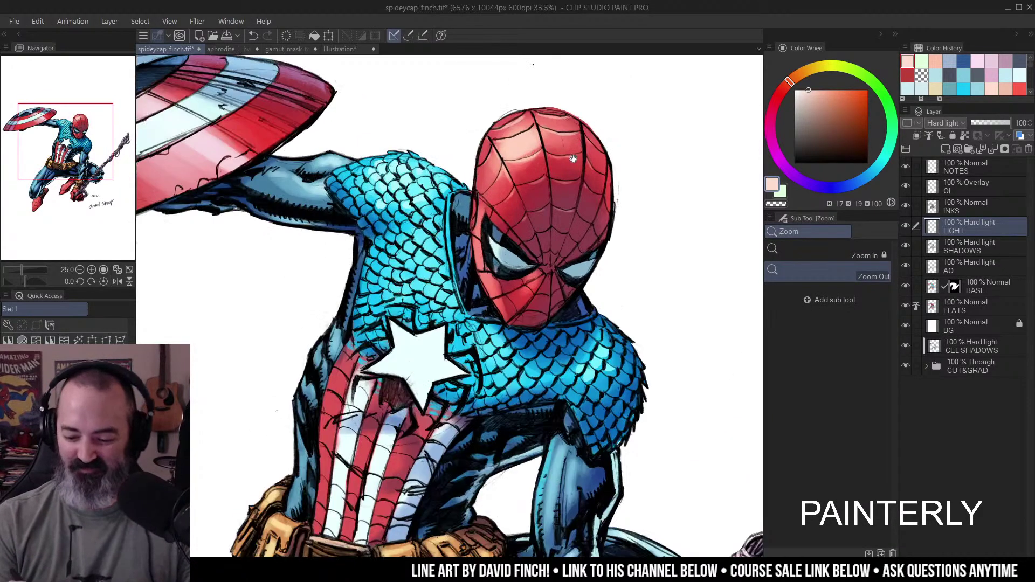
{"action": "left_click_drag", "start_coordinate": [573, 157], "coordinate": [575, 199]}
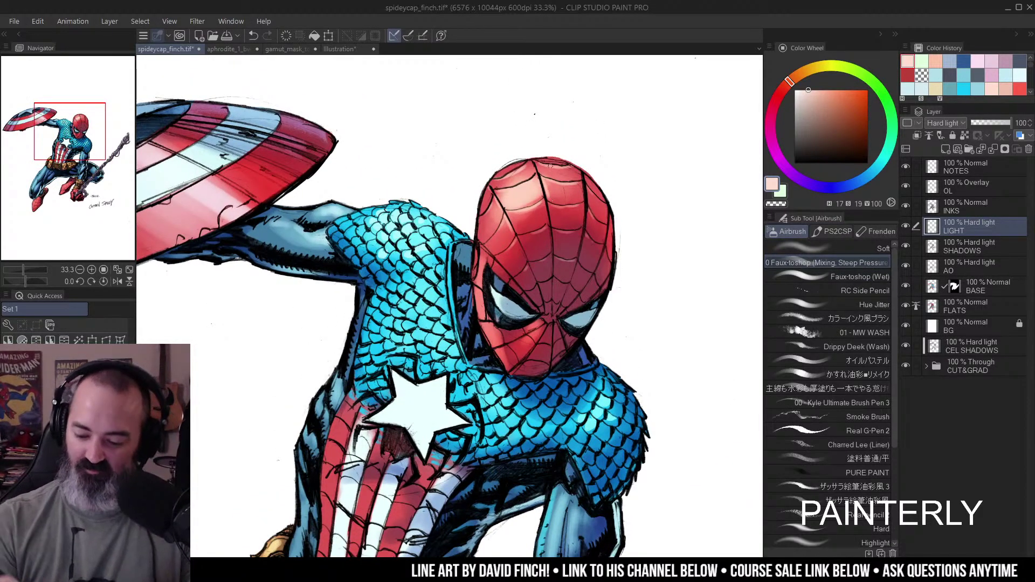
{"action": "left_click", "coordinate": [591, 233], "text": "alt"}
{"action": "left_click", "coordinate": [599, 224], "text": "ctrl"}
{"action": "left_click_drag", "start_coordinate": [596, 237], "coordinate": [590, 211]}
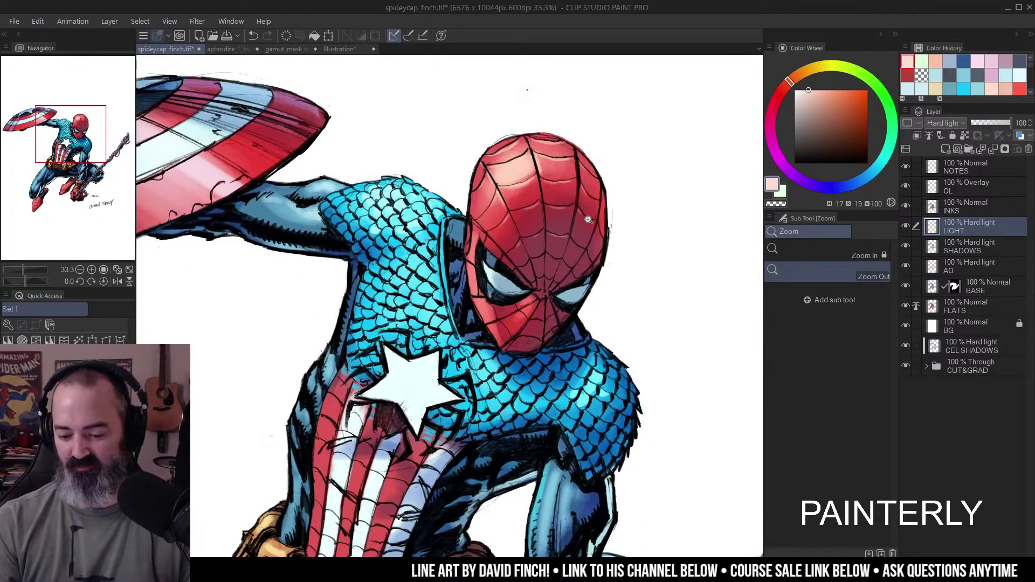
- Paint extra peach highlights (H 17, S 19, V 100) down the middle of the mask's forehead on the LIGHT layer
{"action": "left_click_drag", "start_coordinate": [817, 90], "coordinate": [808, 91]}
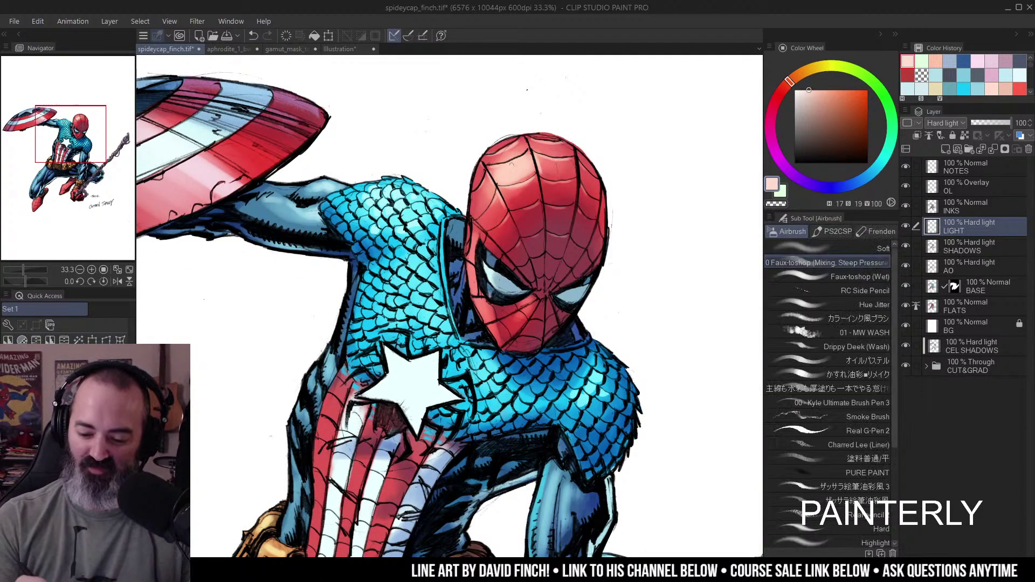
{"action": "mouse_move", "coordinate": [532, 161]}
{"action": "left_mouse_down"}
{"action": "mouse_move", "coordinate": [543, 222]}
{"action": "mouse_move", "coordinate": [516, 232]}
{"action": "left_mouse_up"}
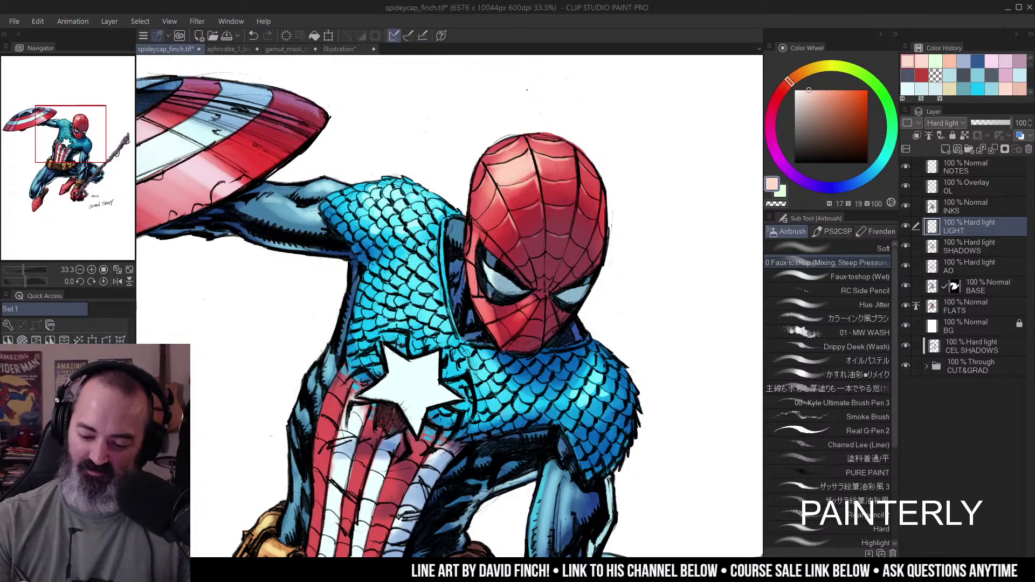
{"action": "scroll", "coordinate": [570, 233], "scroll_direction": "up", "scroll_amount": 1}
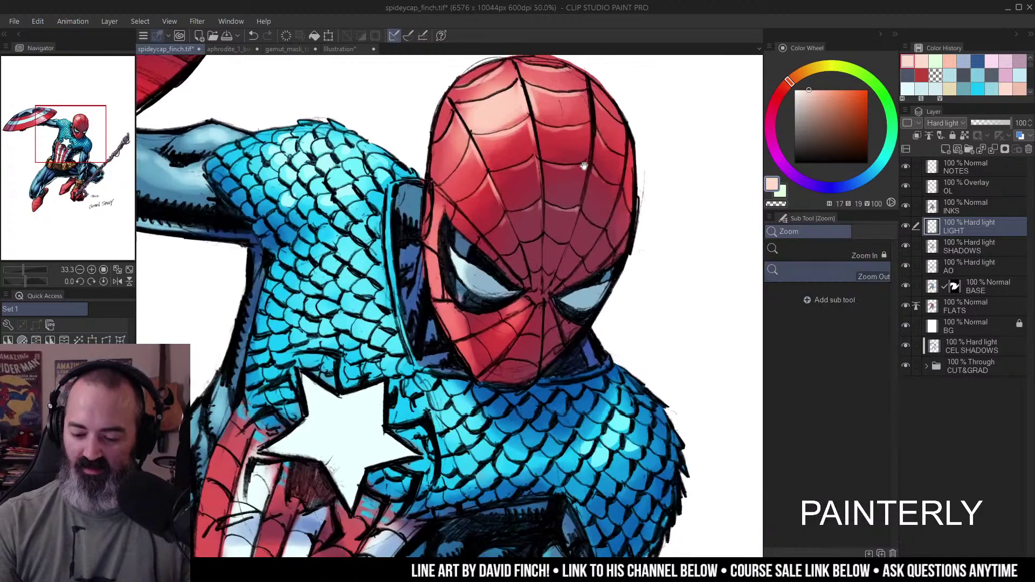
{"action": "left_click_drag", "start_coordinate": [513, 237], "coordinate": [520, 258]}
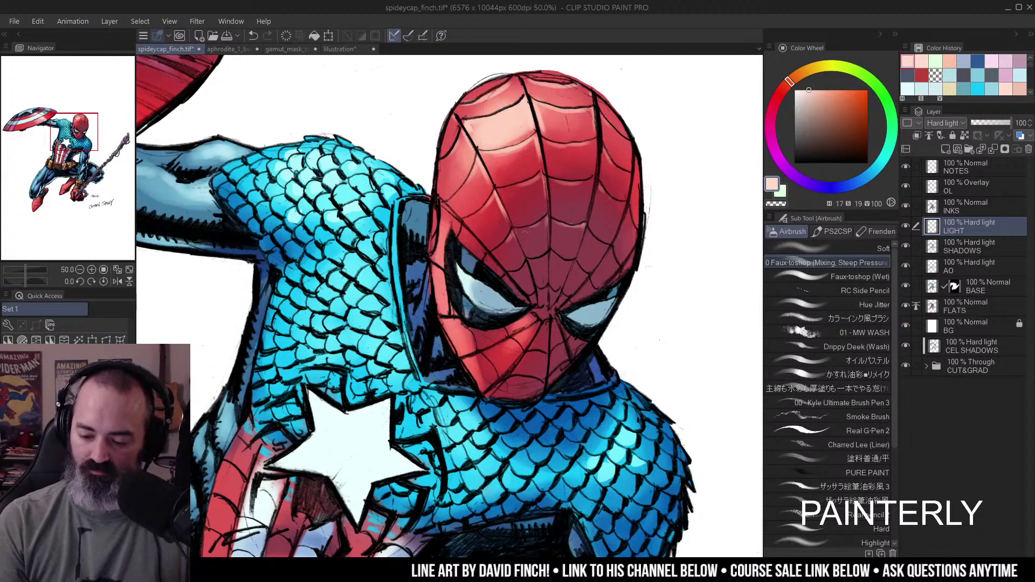
{"action": "left_click", "coordinate": [603, 218], "text": "ctrl+alt"}
{"action": "left_click_drag", "start_coordinate": [585, 321], "coordinate": [549, 281]}
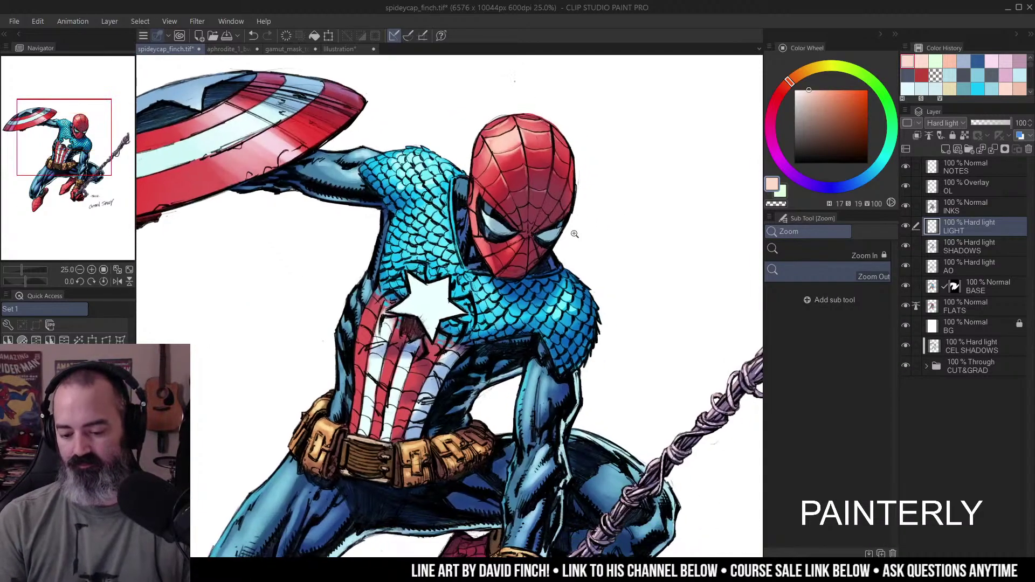
{"action": "left_click", "coordinate": [588, 237]}
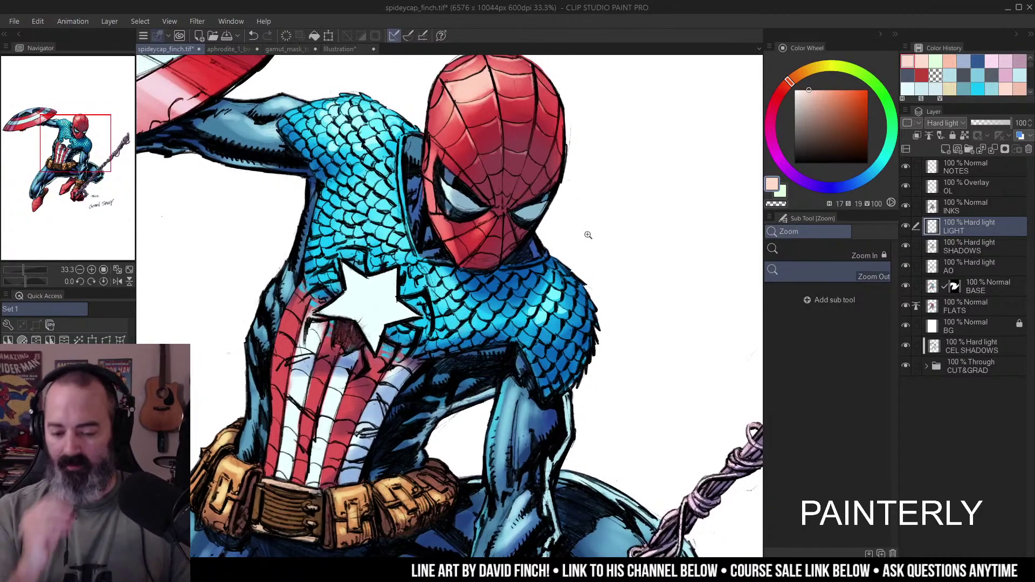
- Create a Hard light layer named HL above LIGHT and try lasso selections around the mask's lower face
{"action": "key", "text": "ctrl+shift+n"}
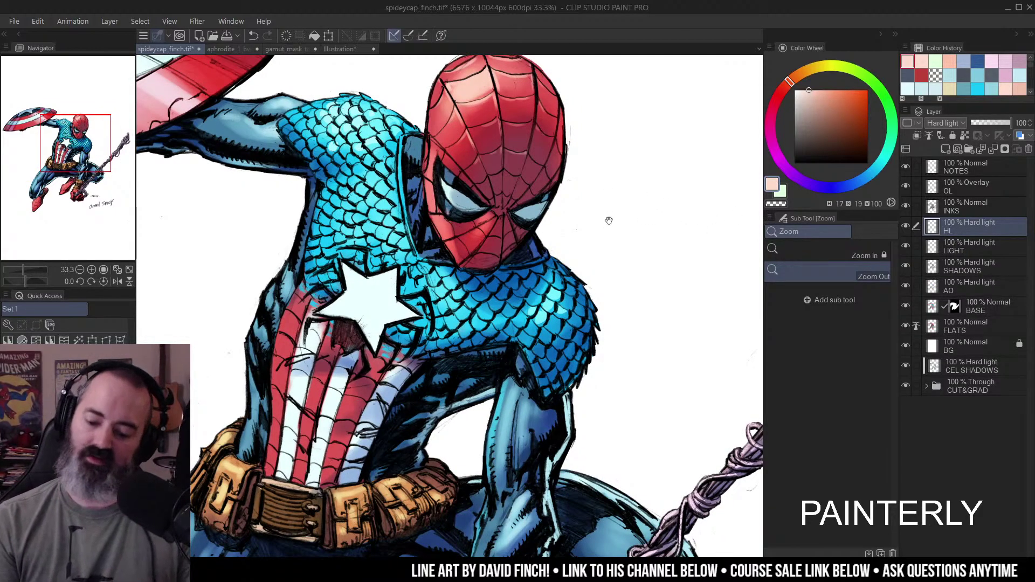
{"action": "scroll", "coordinate": [611, 217], "scroll_direction": "up", "scroll_amount": 2}
{"action": "key", "text": "m"}
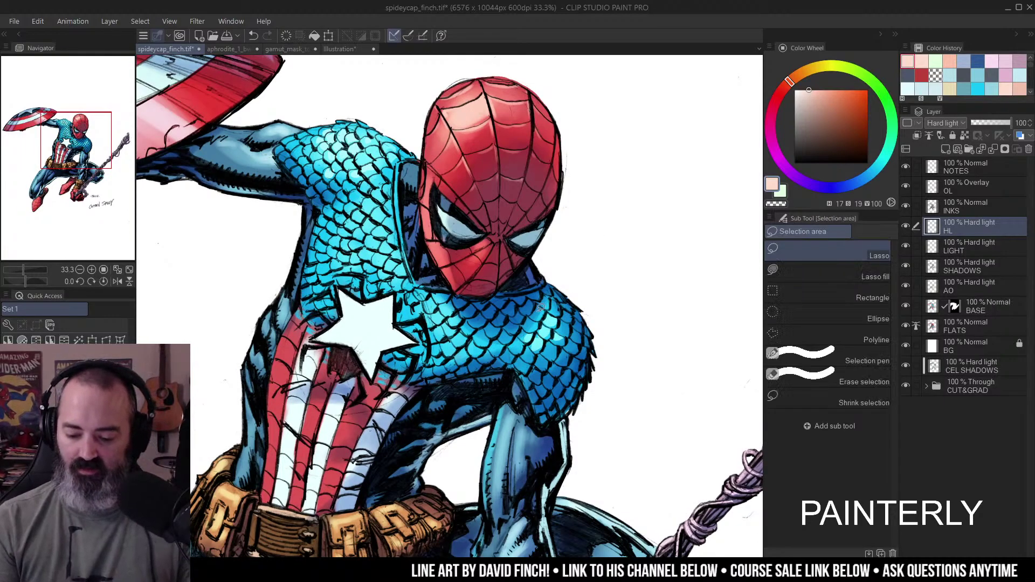
{"action": "mouse_move", "coordinate": [411, 273]}
{"action": "left_mouse_down"}
{"action": "mouse_move", "coordinate": [353, 156]}
{"action": "mouse_move", "coordinate": [413, 307]}
{"action": "mouse_move", "coordinate": [402, 258]}
{"action": "mouse_move", "coordinate": [364, 198]}
{"action": "mouse_move", "coordinate": [455, 291]}
{"action": "left_mouse_up"}
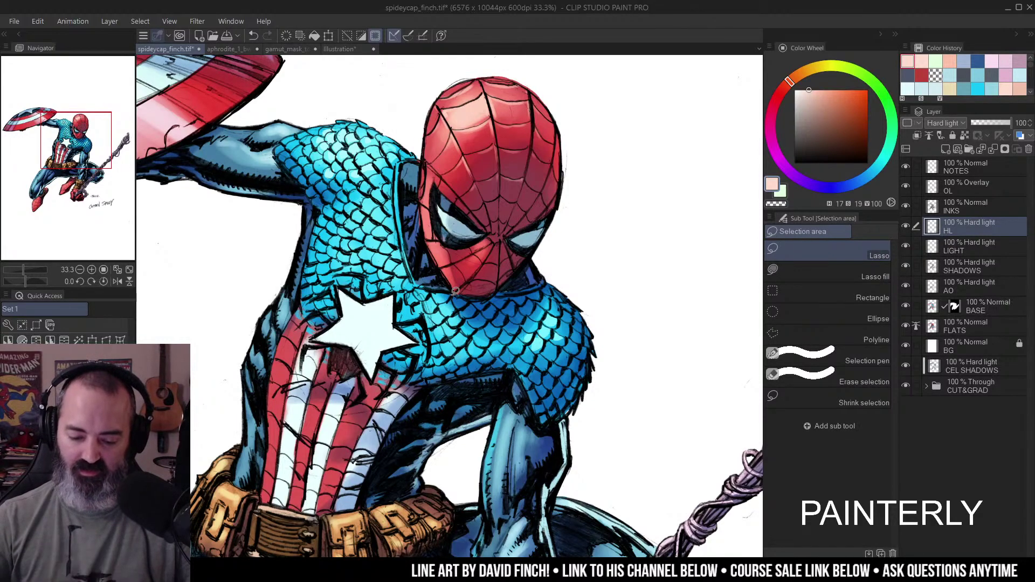
{"action": "key", "text": "alt+space"}
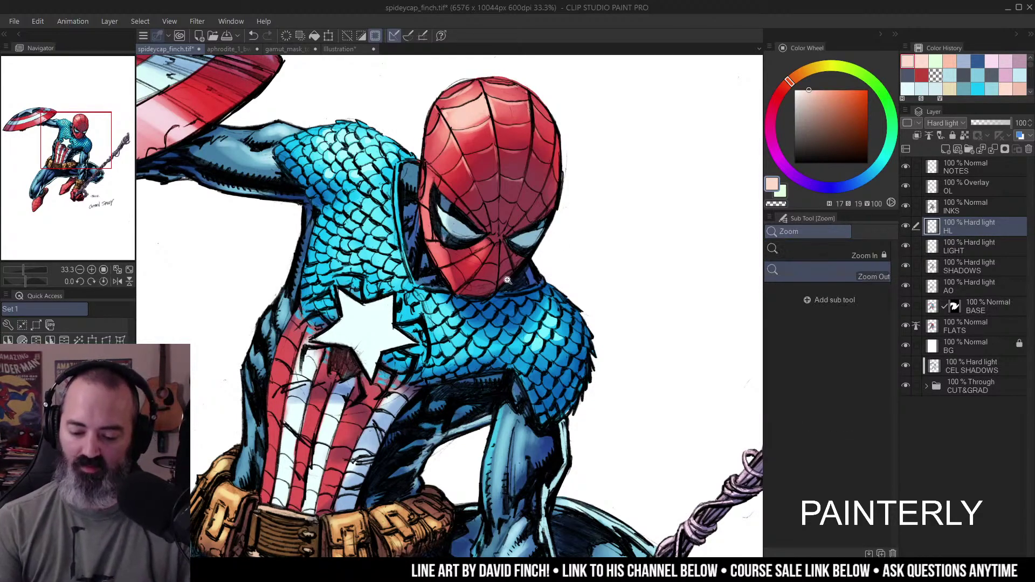
{"action": "left_click", "coordinate": [508, 280]}
{"action": "key", "text": "b"}
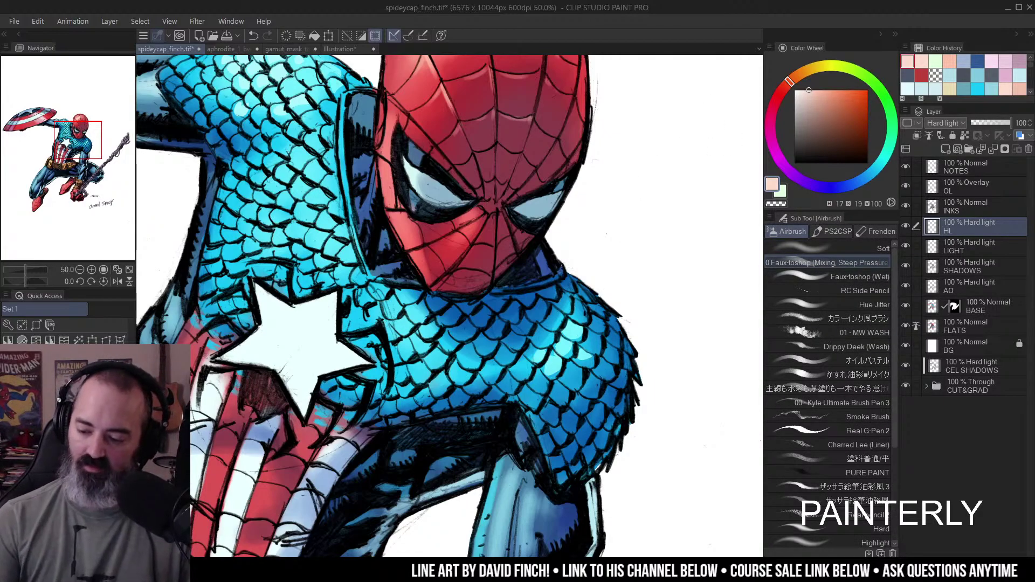
{"action": "key", "text": "m"}
{"action": "mouse_move", "coordinate": [695, 104]}
{"action": "left_mouse_down"}
{"action": "mouse_move", "coordinate": [550, 380]}
{"action": "mouse_move", "coordinate": [574, 350]}
{"action": "mouse_move", "coordinate": [463, 171]}
{"action": "left_mouse_up"}
{"action": "key", "text": "ctrl+d"}
{"action": "key", "text": "b"}
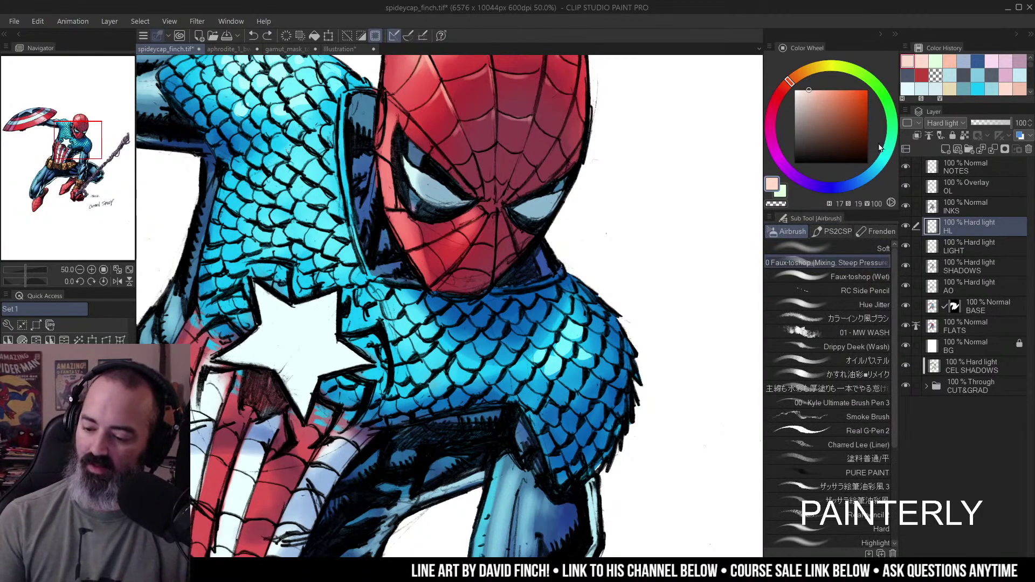
- Try pale blue (H 195, S 30, V 82) highlights along the shaded side of the jaw, and undo the strokes
{"action": "left_click", "coordinate": [874, 170]}
{"action": "left_click", "coordinate": [818, 101]}
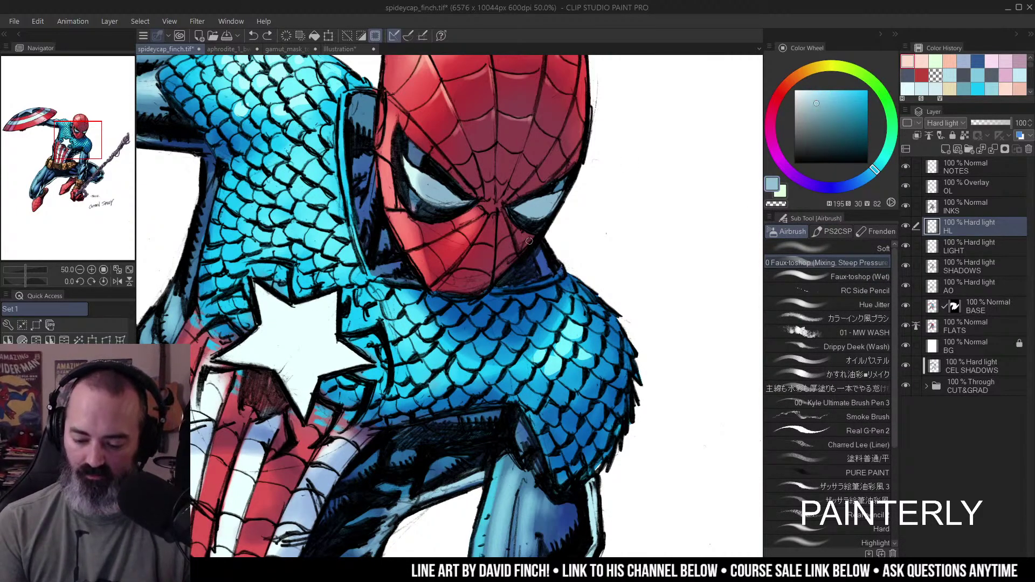
{"action": "mouse_move", "coordinate": [523, 243]}
{"action": "left_mouse_down"}
{"action": "mouse_move", "coordinate": [529, 236]}
{"action": "mouse_move", "coordinate": [499, 245]}
{"action": "left_mouse_up"}
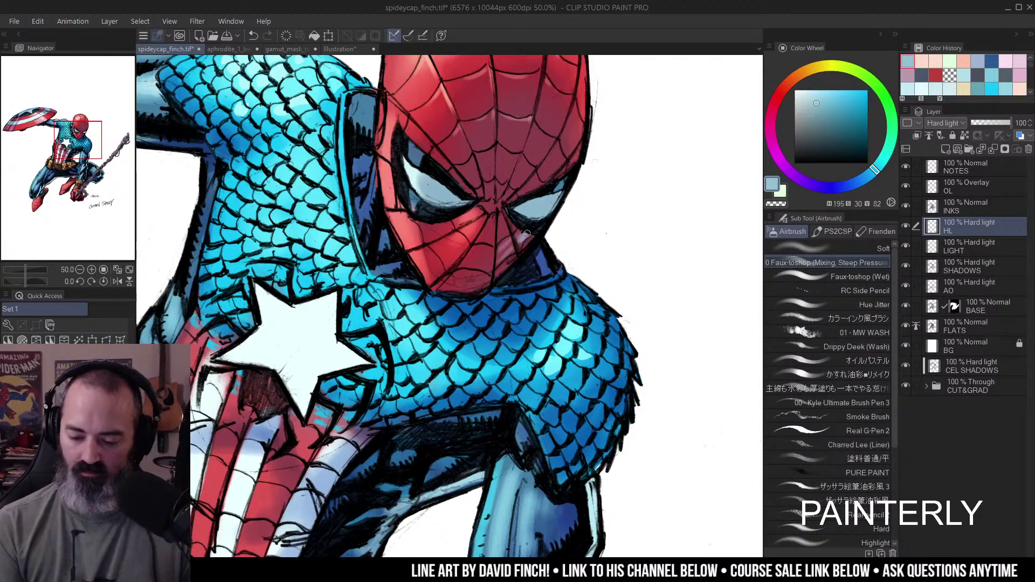
{"action": "key", "text": "ctrl+z"}
{"action": "key", "text": "ctrl+z"}
{"action": "key", "text": "ctrl+z"}
{"action": "key", "text": "ctrl+z"}
{"action": "key", "text": "ctrl+z"}
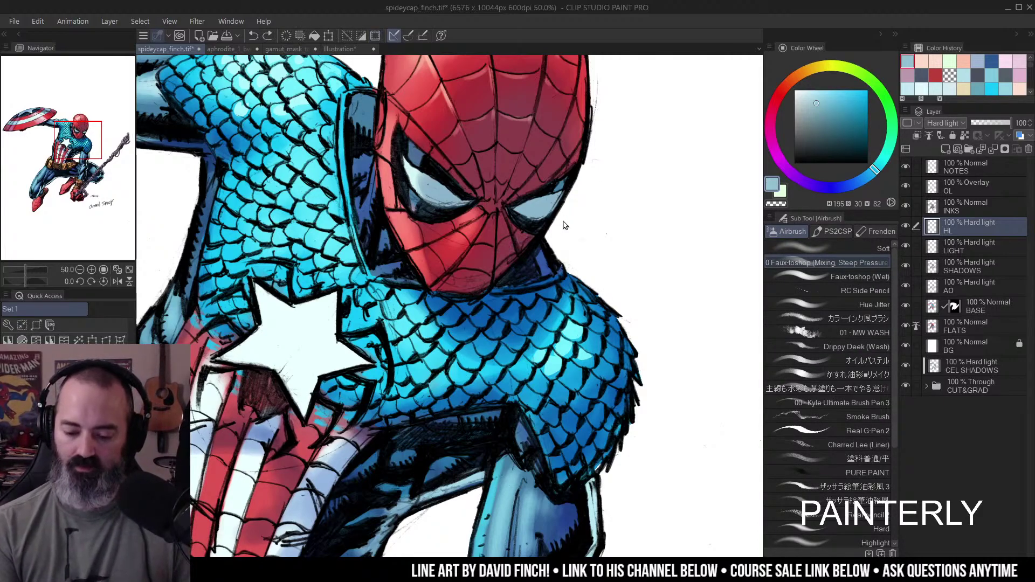
- Set the colour to H 195, S 45, V 71 and paint a broad, soft blue reflection across the shaded jaw and chin of the mask
{"action": "key", "text": "w"}
{"action": "left_click", "coordinate": [513, 244]}
{"action": "key", "text": "ctrl+d"}
{"action": "key", "text": "b"}
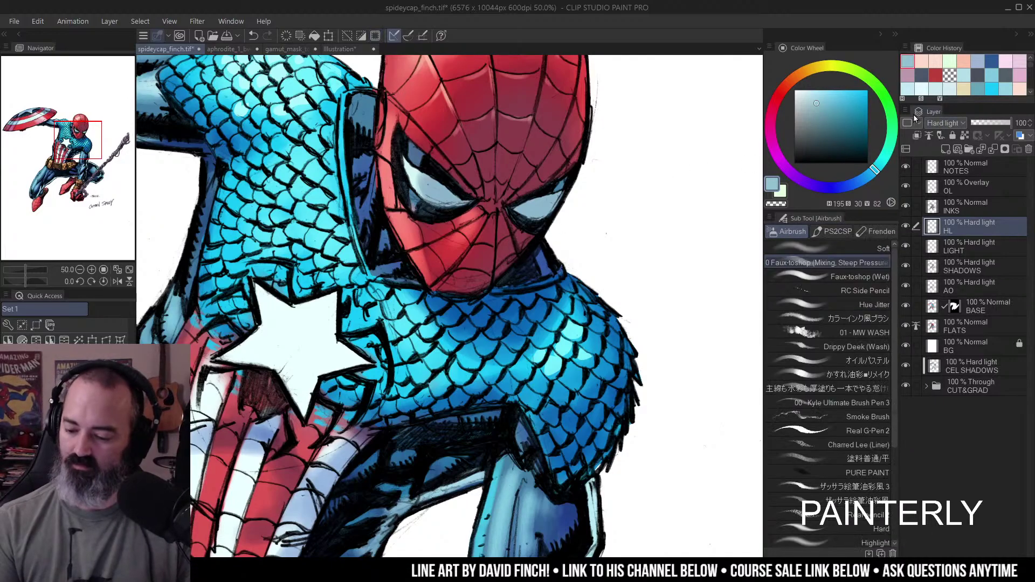
{"action": "left_click", "coordinate": [837, 263]}
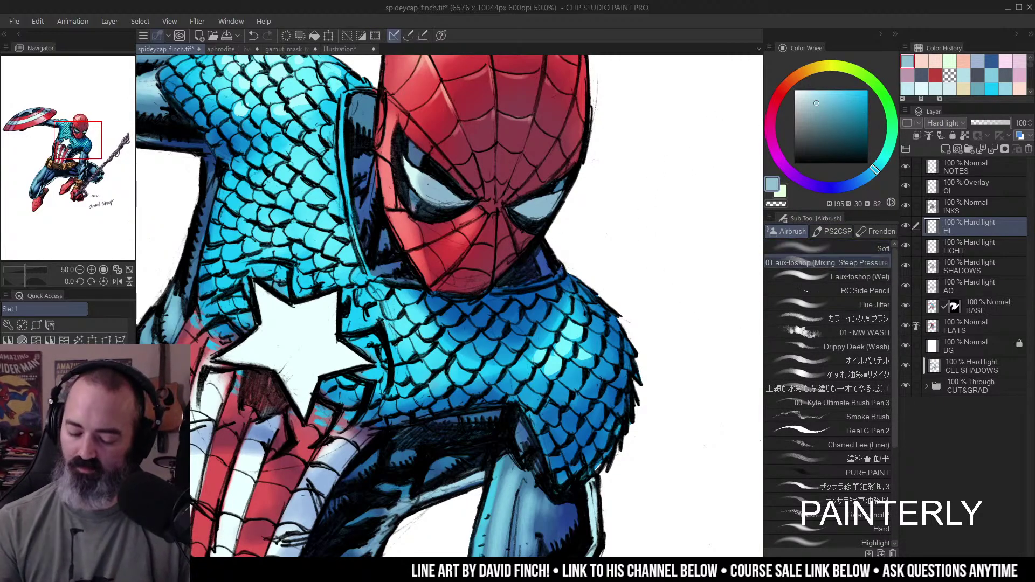
{"action": "left_click", "coordinate": [830, 108]}
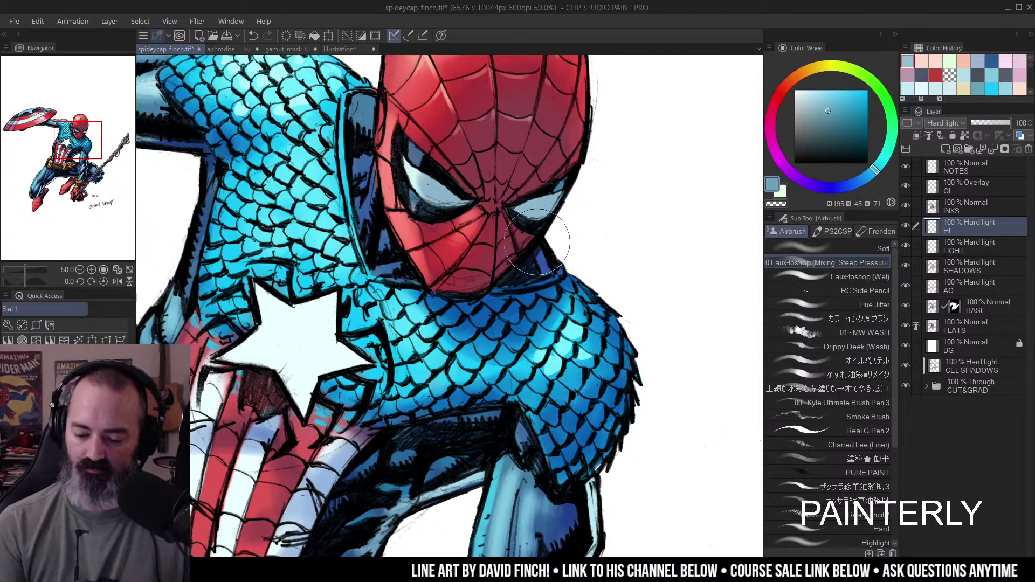
{"action": "mouse_move", "coordinate": [531, 237]}
{"action": "left_mouse_down"}
{"action": "mouse_move", "coordinate": [516, 273]}
{"action": "mouse_move", "coordinate": [488, 275]}
{"action": "mouse_move", "coordinate": [513, 229]}
{"action": "mouse_move", "coordinate": [492, 240]}
{"action": "mouse_move", "coordinate": [500, 234]}
{"action": "mouse_move", "coordinate": [469, 287]}
{"action": "left_mouse_up"}
{"action": "left_click_drag", "start_coordinate": [523, 139], "coordinate": [515, 159]}
- Paint thin blue highlights along the web lines around the nose bridge and shaded lower face with a smaller Faux-toshop brush
{"action": "key", "text": "bracketleft"}
{"action": "key", "text": "bracketleft"}
{"action": "key", "text": "bracketleft"}
{"action": "key", "text": "bracketleft"}
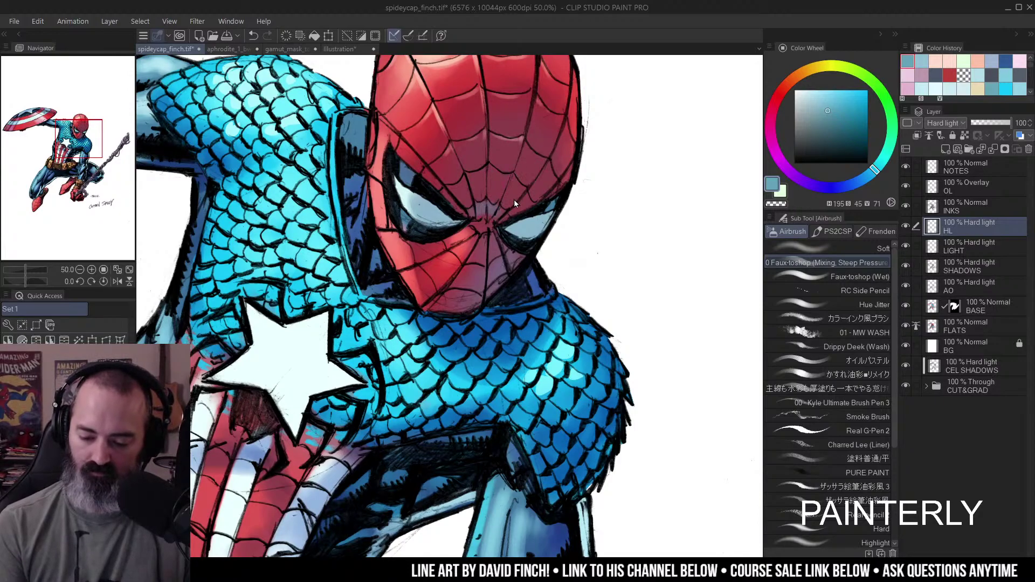
{"action": "key", "text": "ctrl+z"}
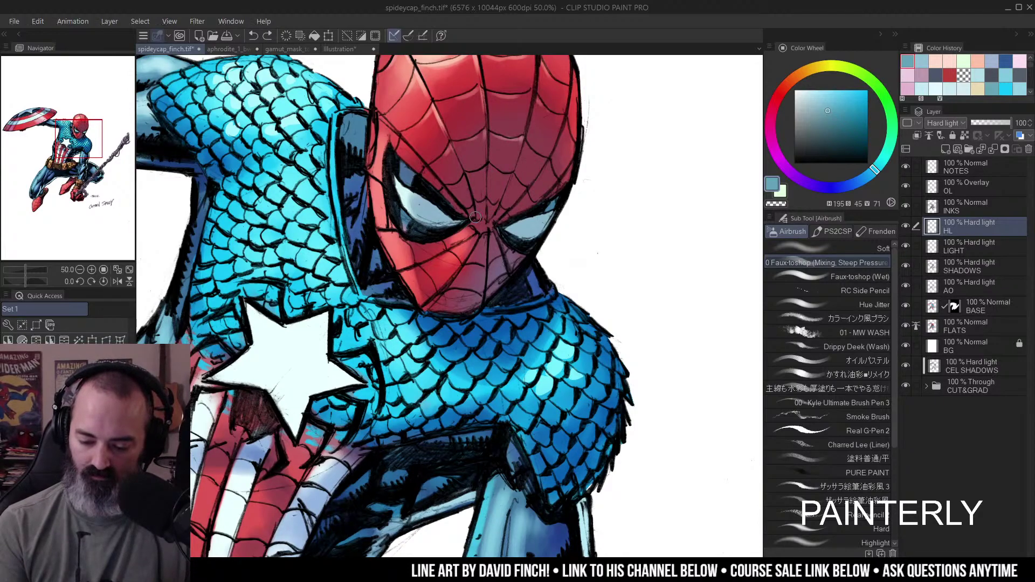
{"action": "left_click_drag", "start_coordinate": [478, 216], "coordinate": [538, 203]}
{"action": "scroll", "coordinate": [538, 203], "scroll_direction": "up", "scroll_amount": 1}
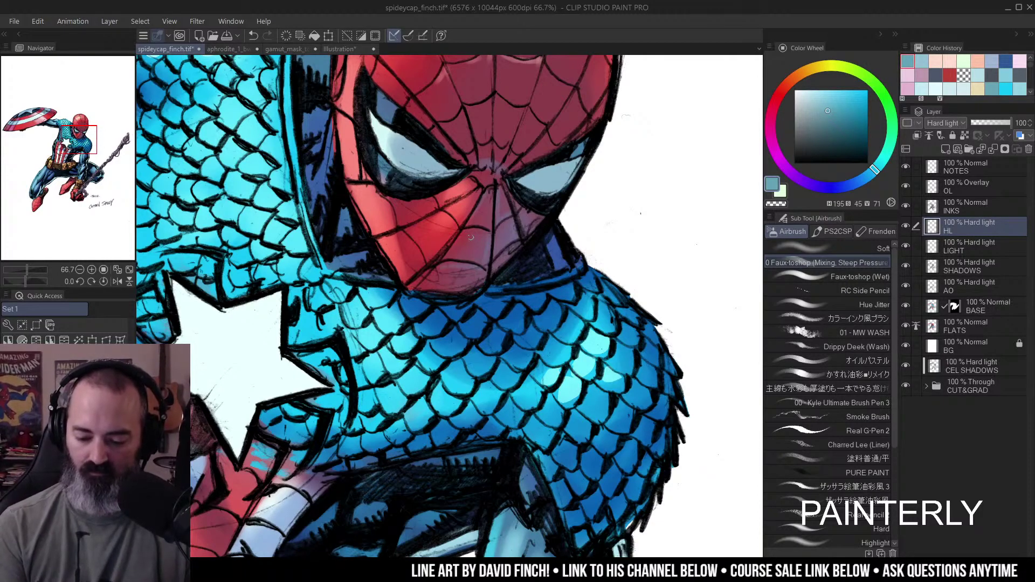
{"action": "left_click", "coordinate": [521, 224], "text": "alt"}
{"action": "left_click", "coordinate": [547, 202], "text": "alt"}
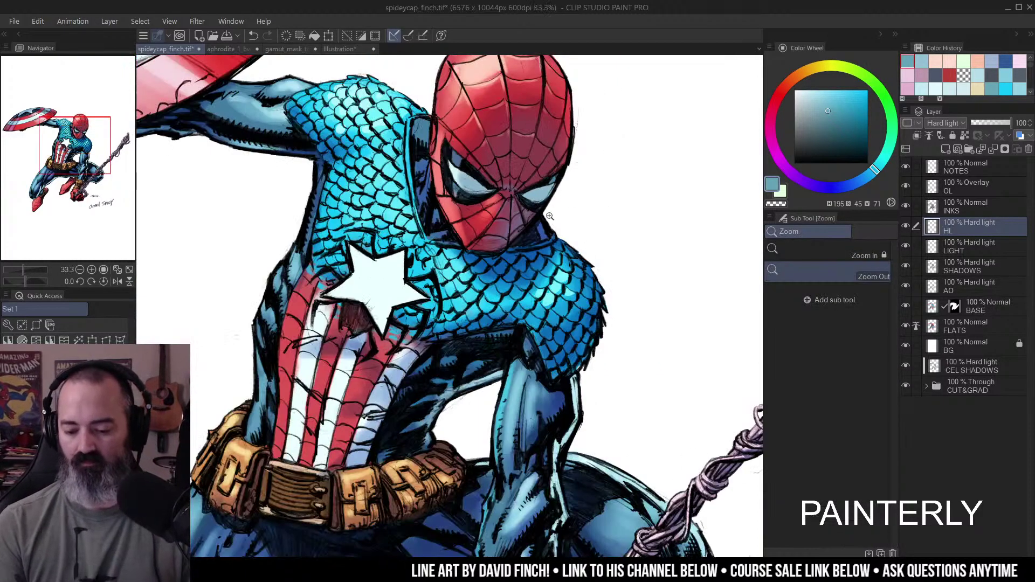
{"action": "left_click", "coordinate": [560, 208], "text": "alt"}
{"action": "double_click", "coordinate": [560, 208], "text": "ctrl"}
{"action": "key", "text": "b"}
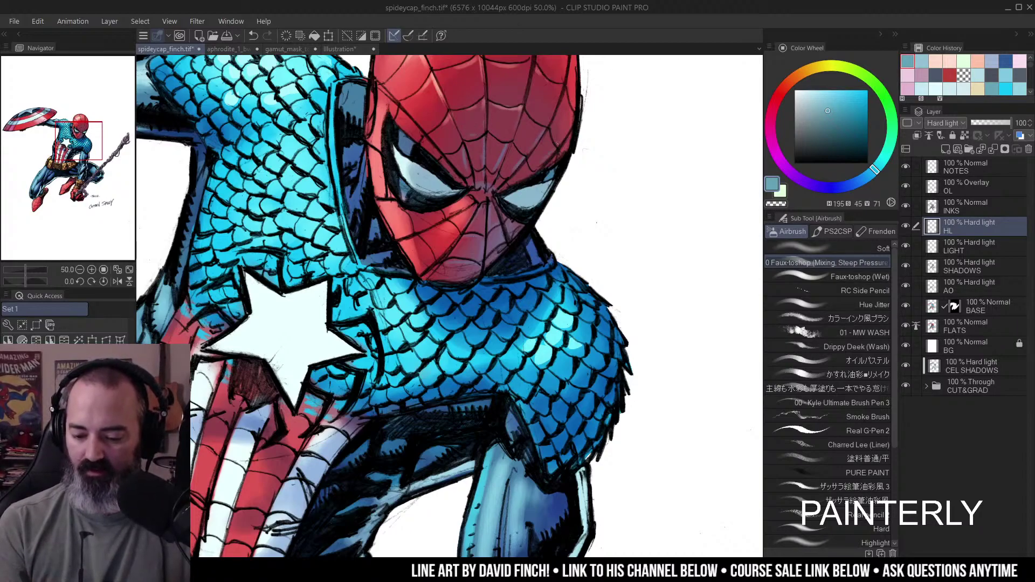
- Check the blue mask highlights against the shield and torso at several magnifications
{"action": "key", "text": "slash"}
{"action": "left_click", "coordinate": [550, 234], "text": "alt"}
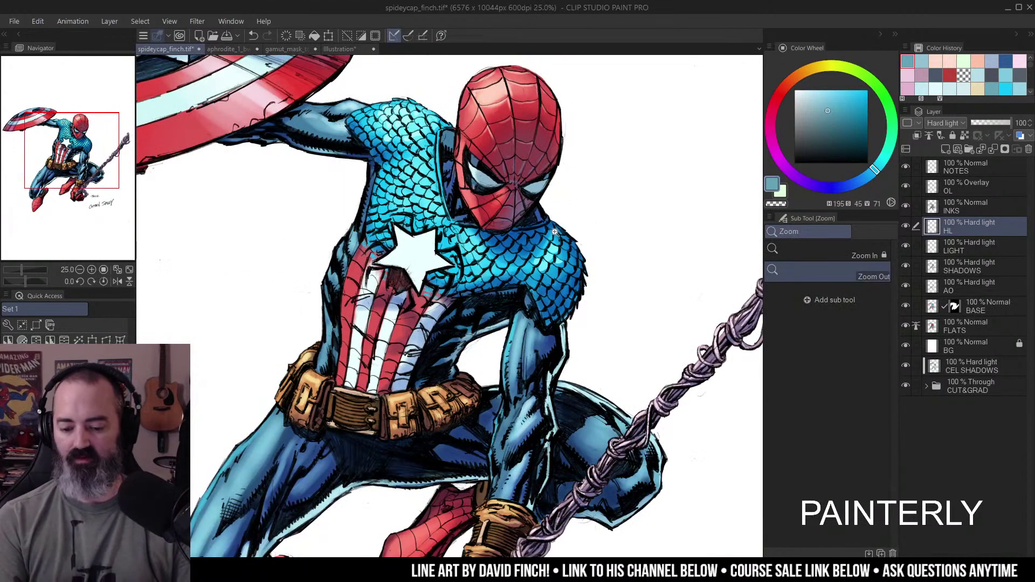
{"action": "left_click", "coordinate": [549, 234], "text": "alt"}
{"action": "left_click", "coordinate": [549, 234]}
{"action": "left_click", "coordinate": [571, 244]}
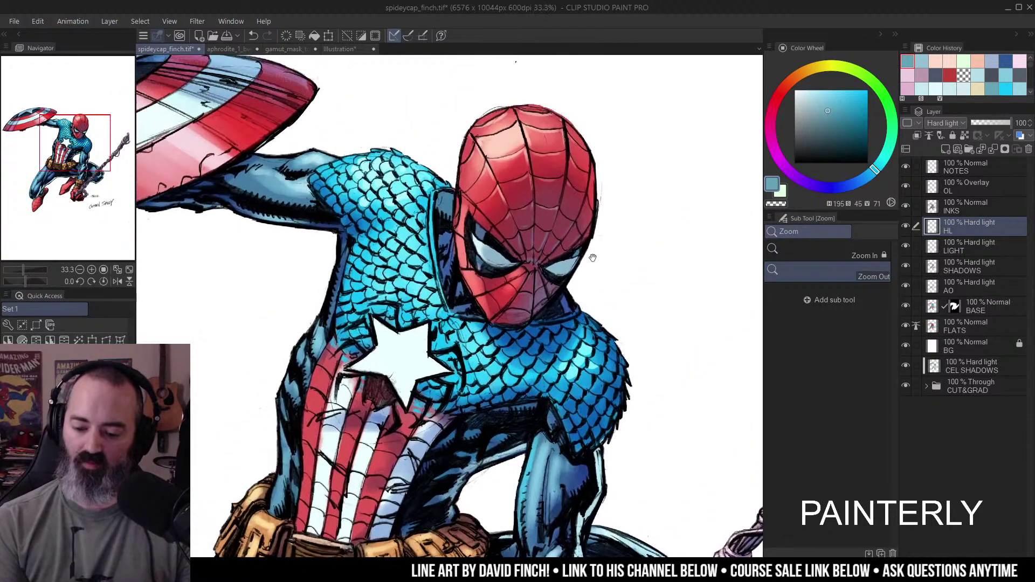
{"action": "left_click", "coordinate": [593, 256]}
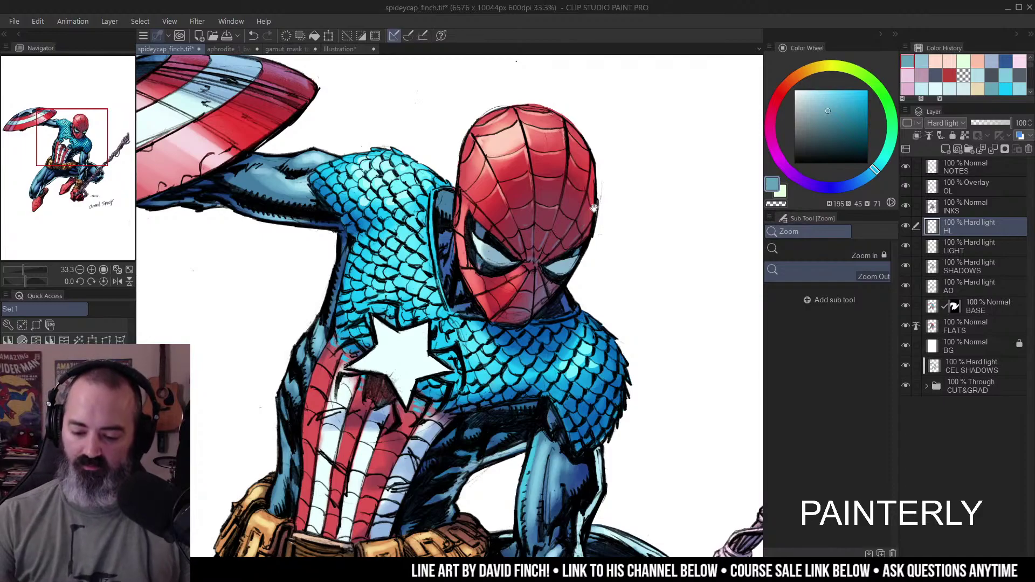
{"action": "mouse_move", "coordinate": [593, 209]}
{"action": "left_mouse_down"}
{"action": "mouse_move", "coordinate": [610, 187]}
{"action": "mouse_move", "coordinate": [620, 209]}
{"action": "left_mouse_up"}
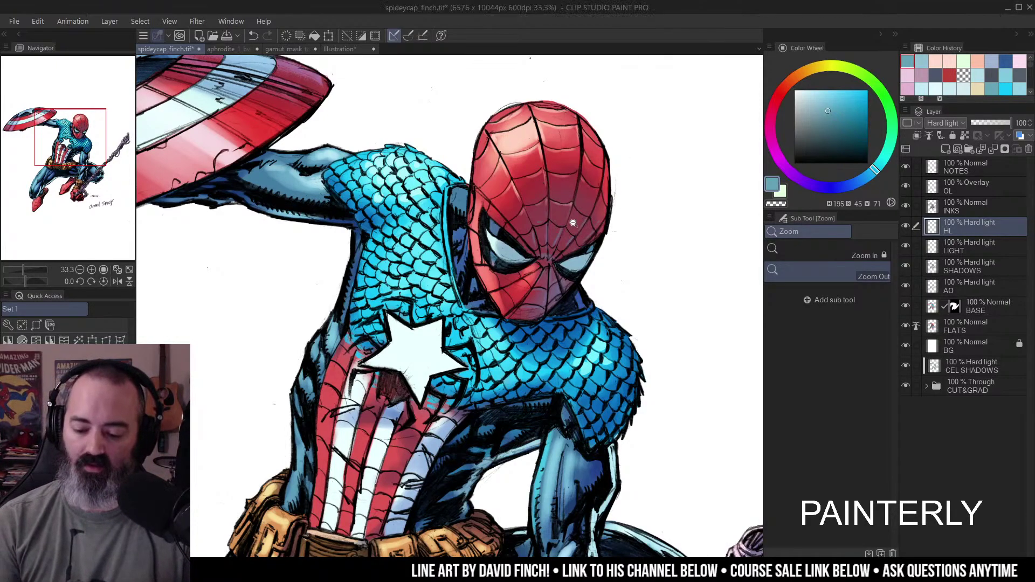
{"action": "left_click", "coordinate": [585, 237]}
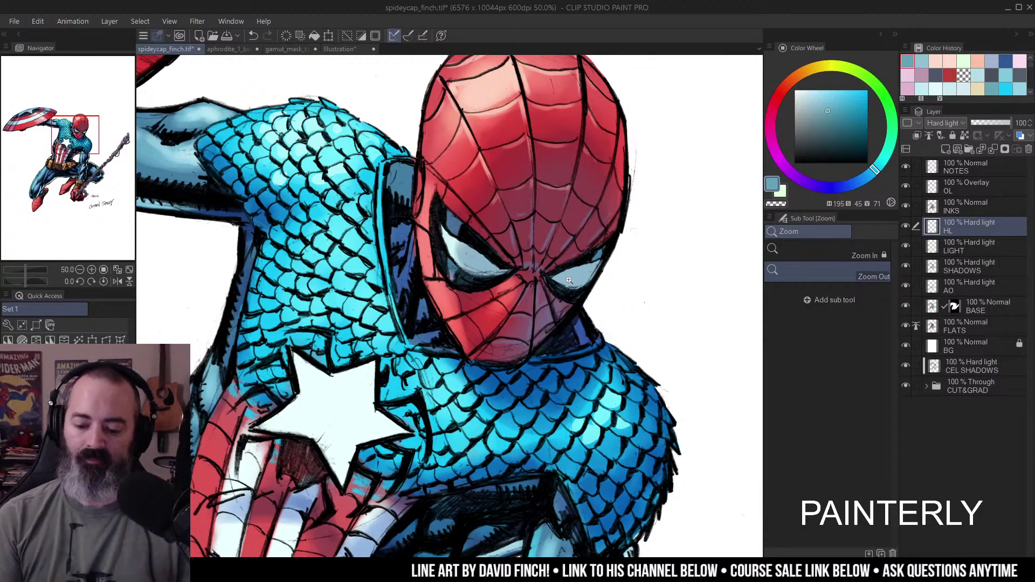
- Extend the thin blue web-line highlights toward the far, shaded side of the mask
{"action": "key", "text": "b"}
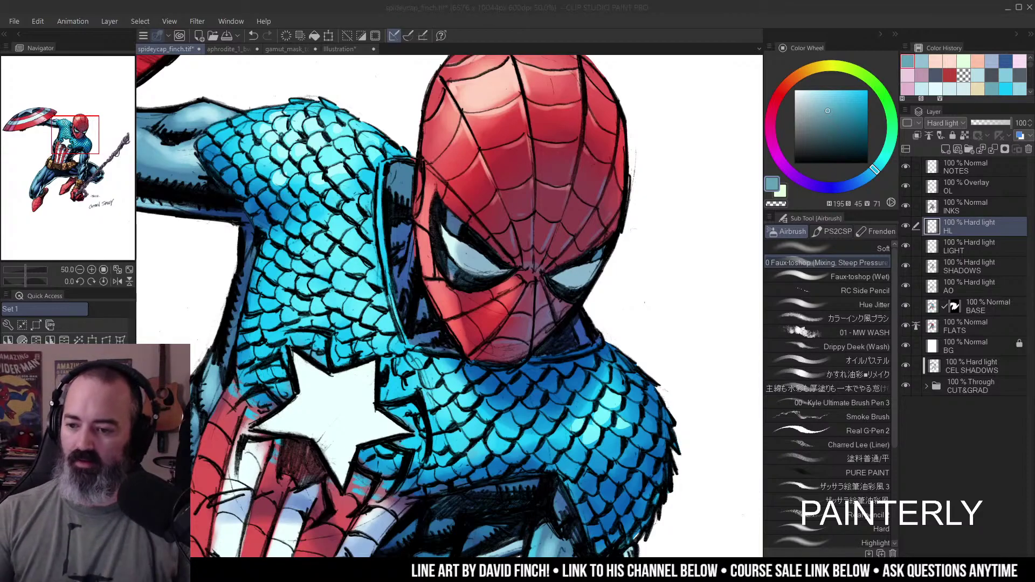
{"action": "left_click", "coordinate": [612, 188]}
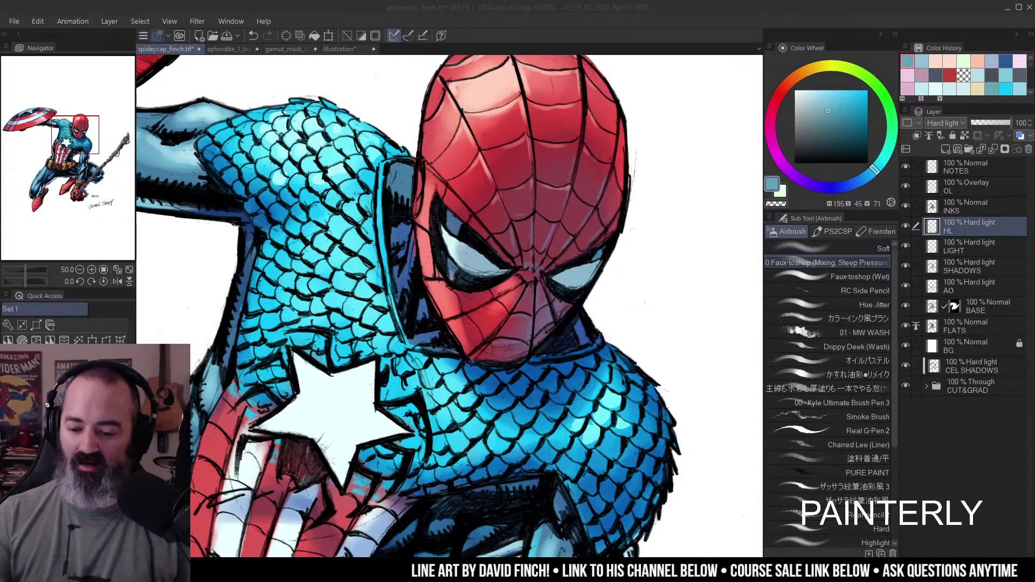
{"action": "left_click", "coordinate": [581, 173], "text": "alt"}
{"action": "left_click", "coordinate": [584, 173], "text": "alt"}
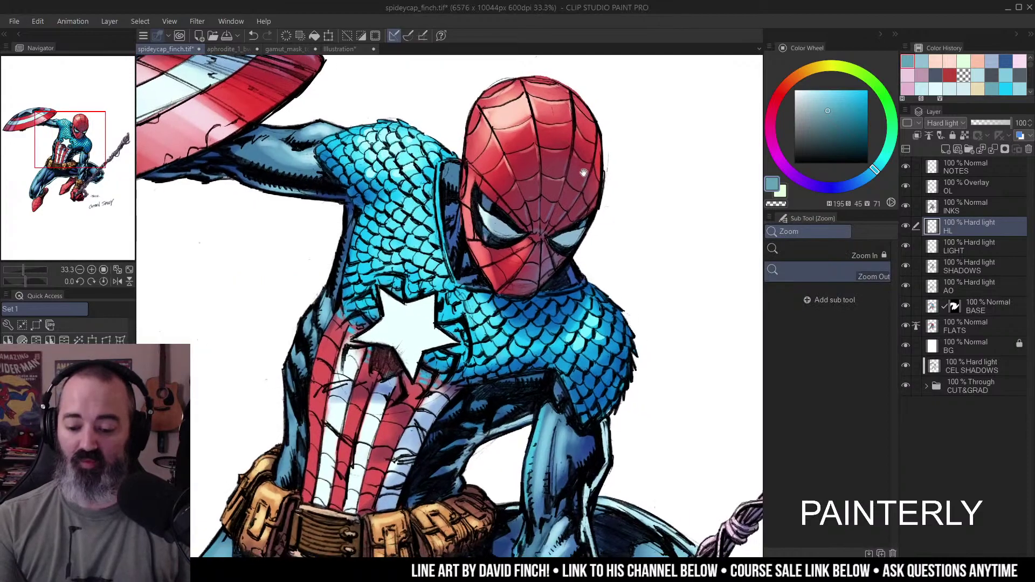
{"action": "scroll", "coordinate": [586, 181], "scroll_direction": "up", "scroll_amount": 2}
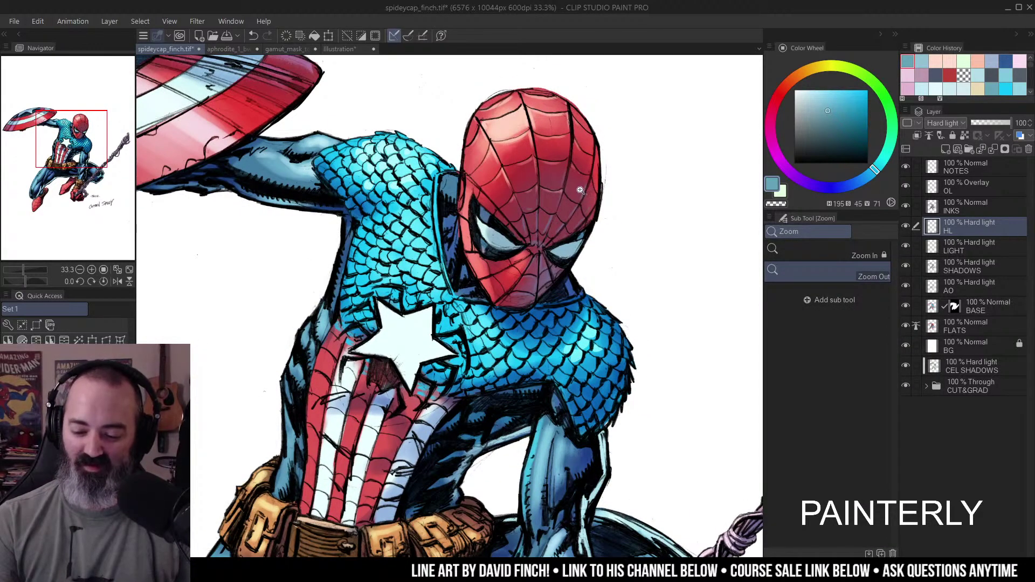
{"action": "left_click", "coordinate": [576, 195], "text": "alt"}
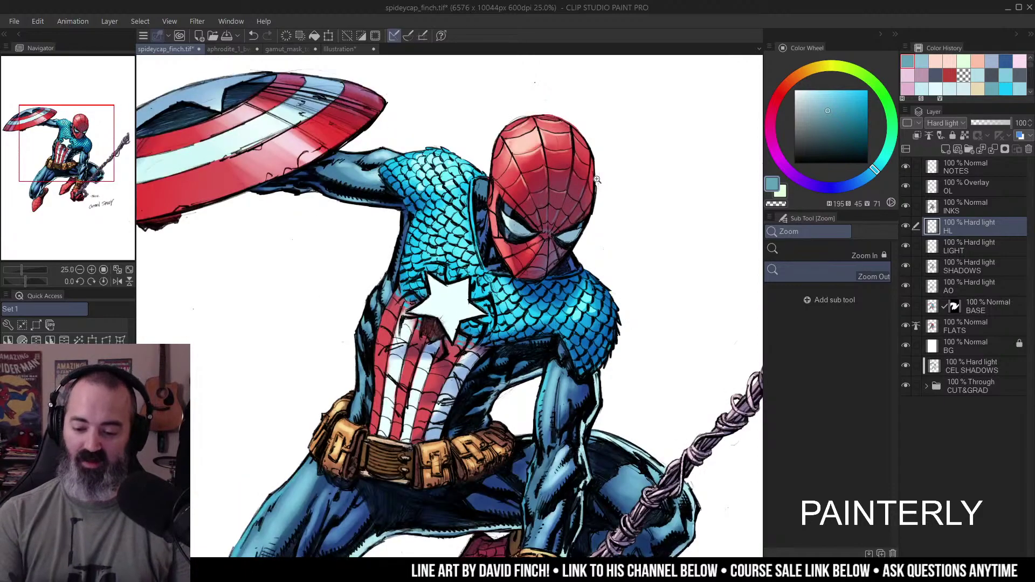
{"action": "left_click_drag", "start_coordinate": [576, 196], "coordinate": [586, 173]}
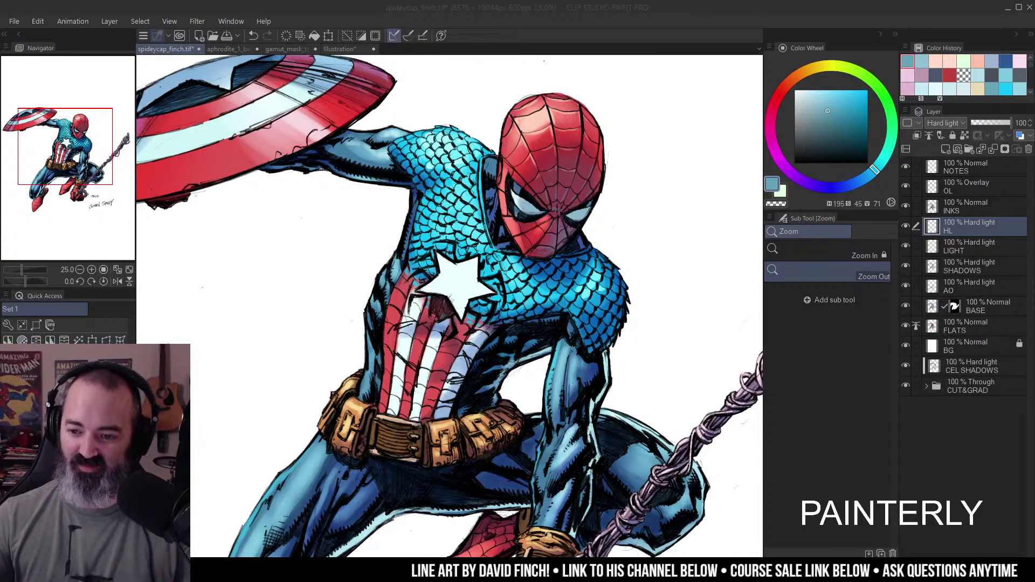
{"action": "scroll", "coordinate": [595, 110], "scroll_direction": "down", "scroll_amount": 1}
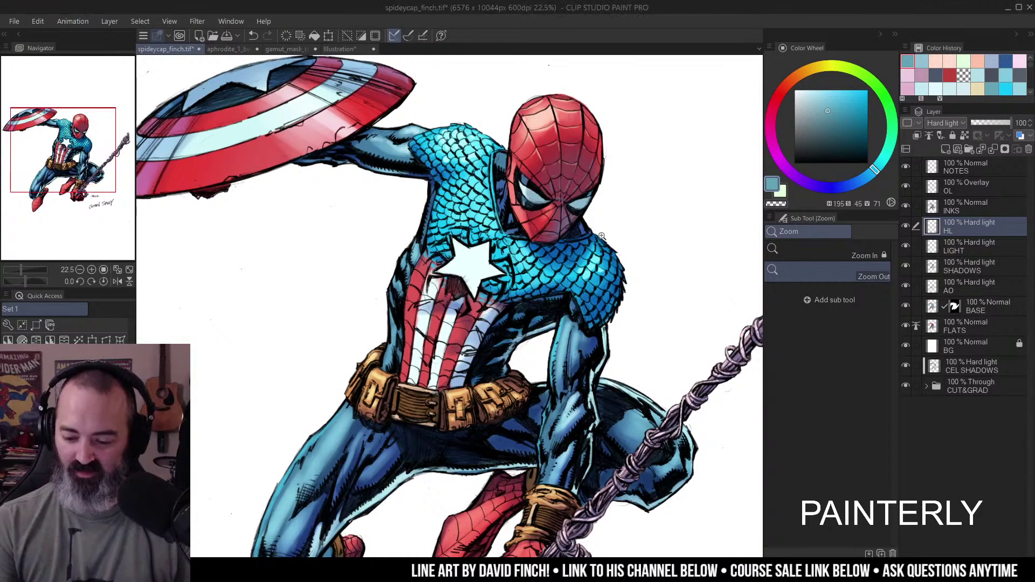
- Set the Faux-toshop airbrush colour to H 5, S 67, V 65 and try a red reflection on the scales beneath the mask's chin
{"action": "scroll", "coordinate": [602, 236], "scroll_direction": "up", "scroll_amount": 3}
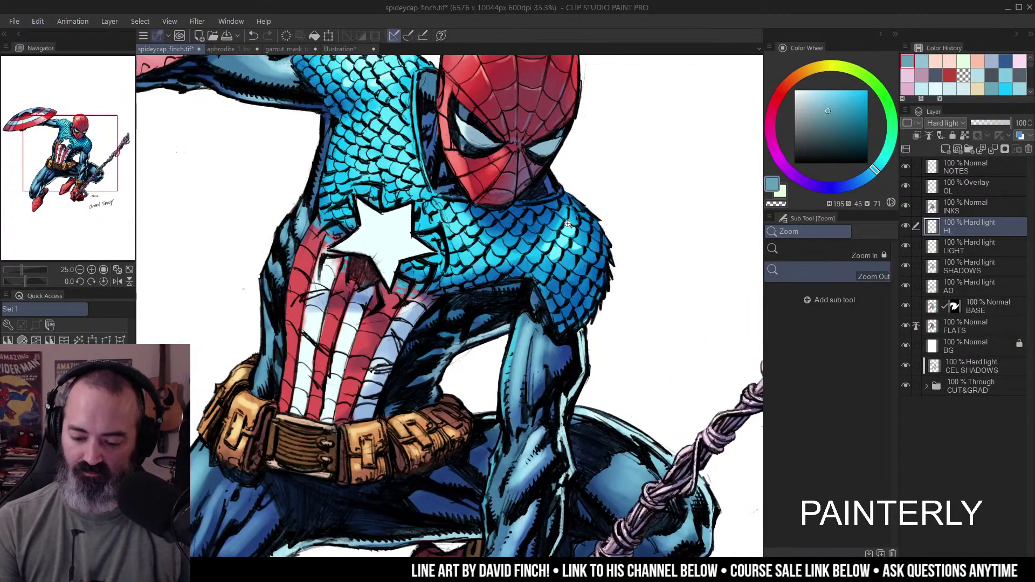
{"action": "key", "text": "b"}
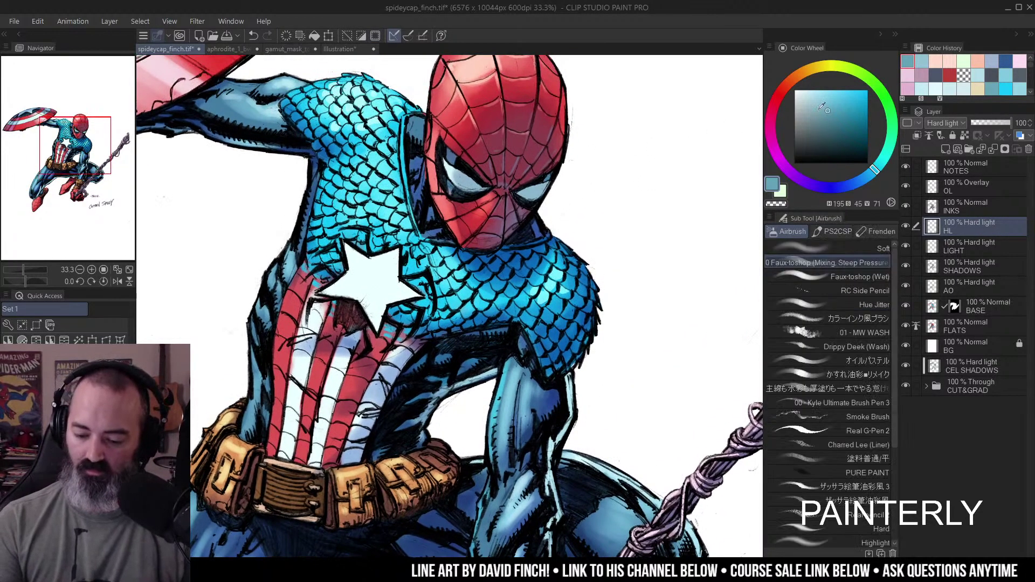
{"action": "left_click", "coordinate": [786, 88]}
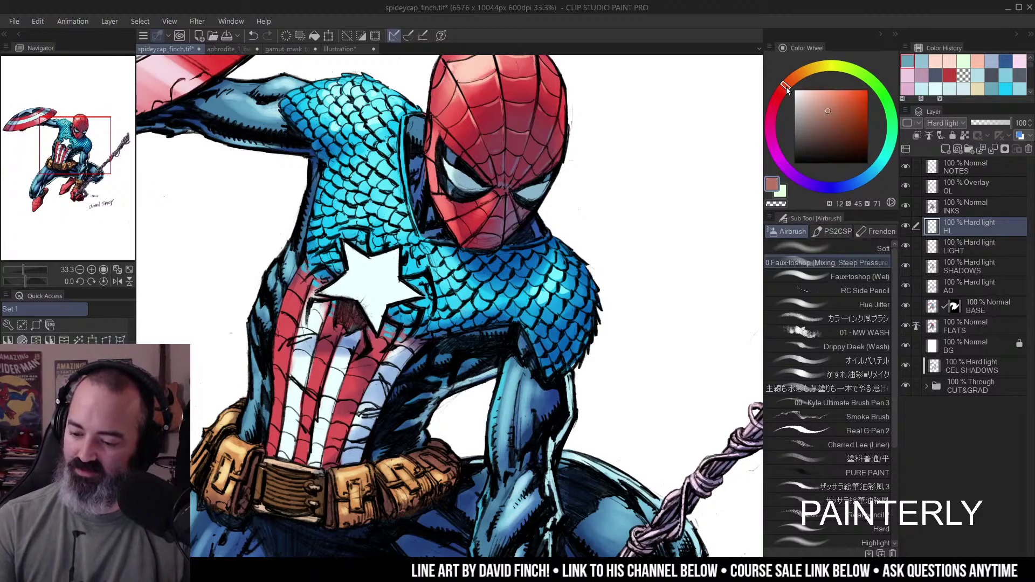
{"action": "left_click_drag", "start_coordinate": [787, 88], "coordinate": [782, 92]}
{"action": "left_click", "coordinate": [845, 112]}
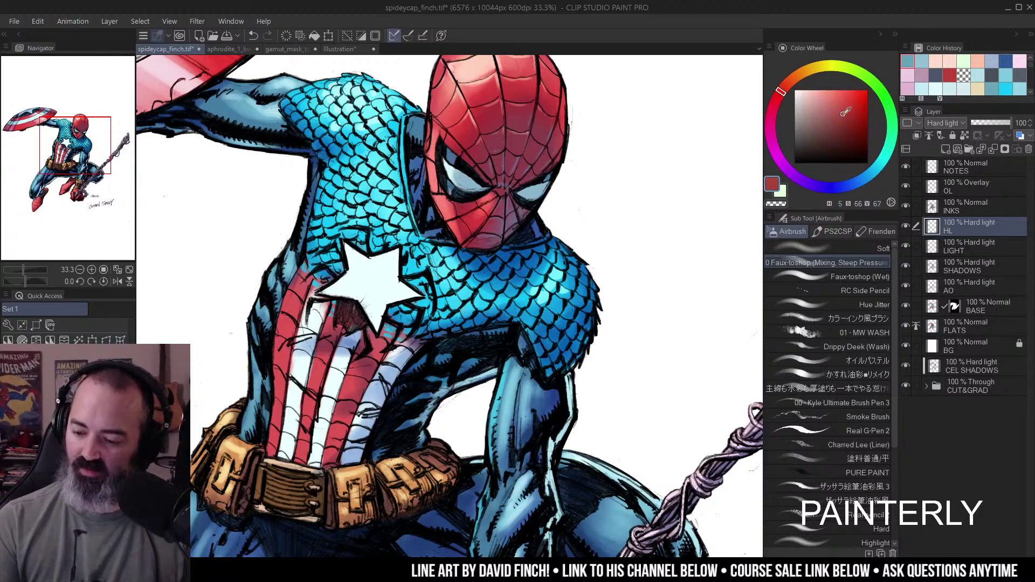
{"action": "left_click", "coordinate": [843, 116]}
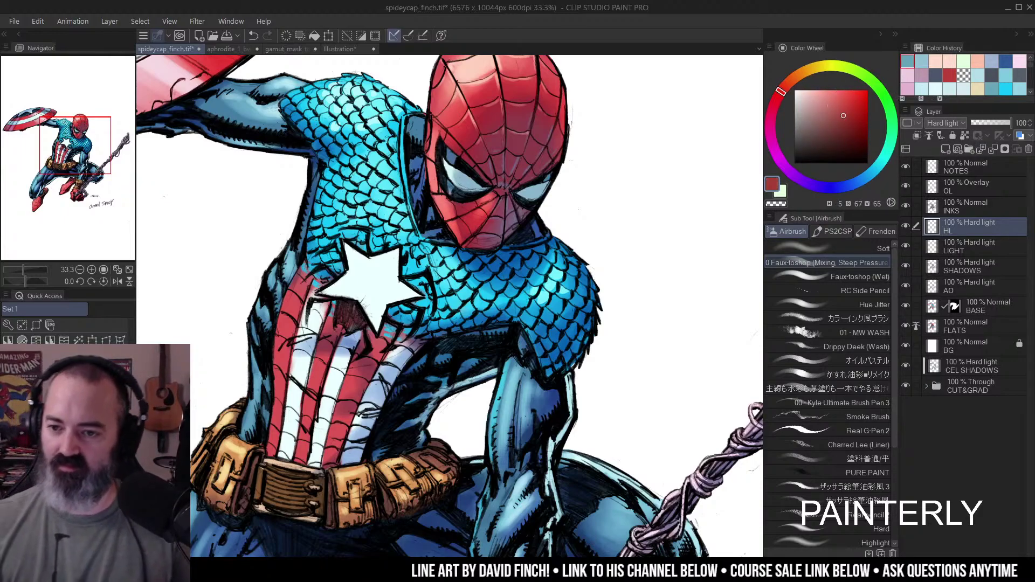
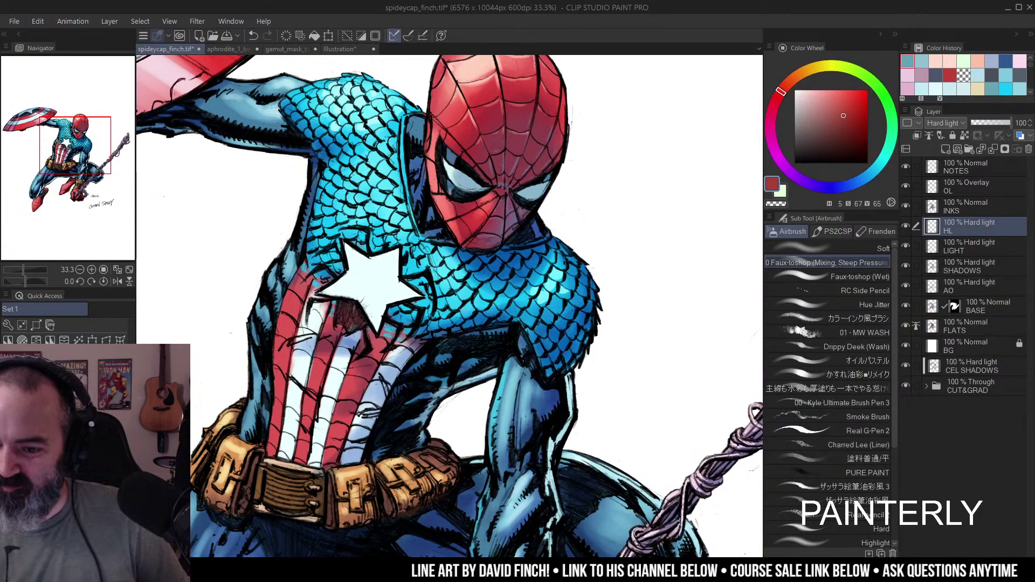
{"action": "left_click", "coordinate": [524, 250]}
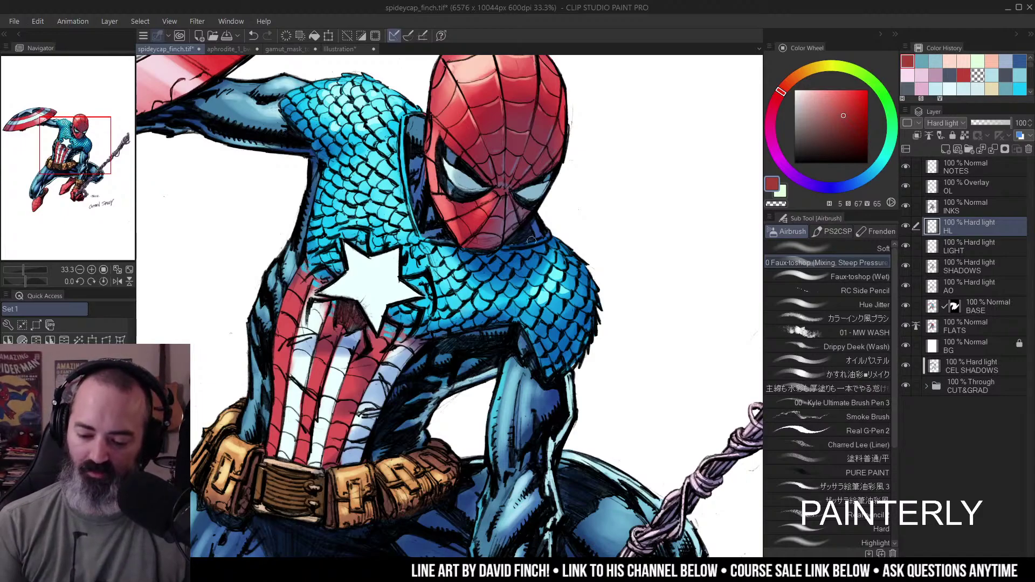
- Set the colour to H 5, S 43, V 77 and paint soft red reflected light across the scales below the mask
{"action": "left_click_drag", "start_coordinate": [836, 112], "coordinate": [826, 106]}
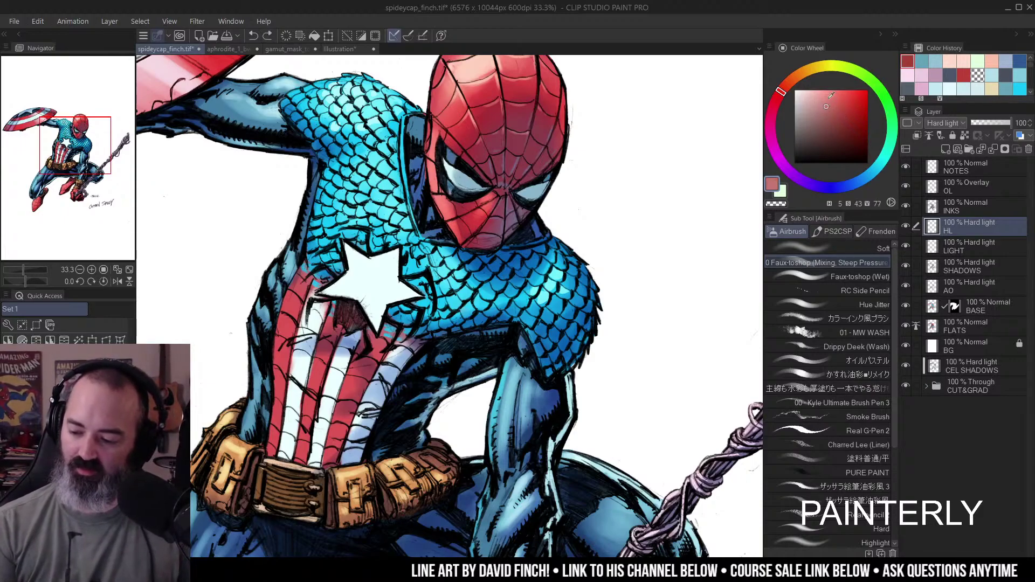
{"action": "left_click", "coordinate": [527, 248]}
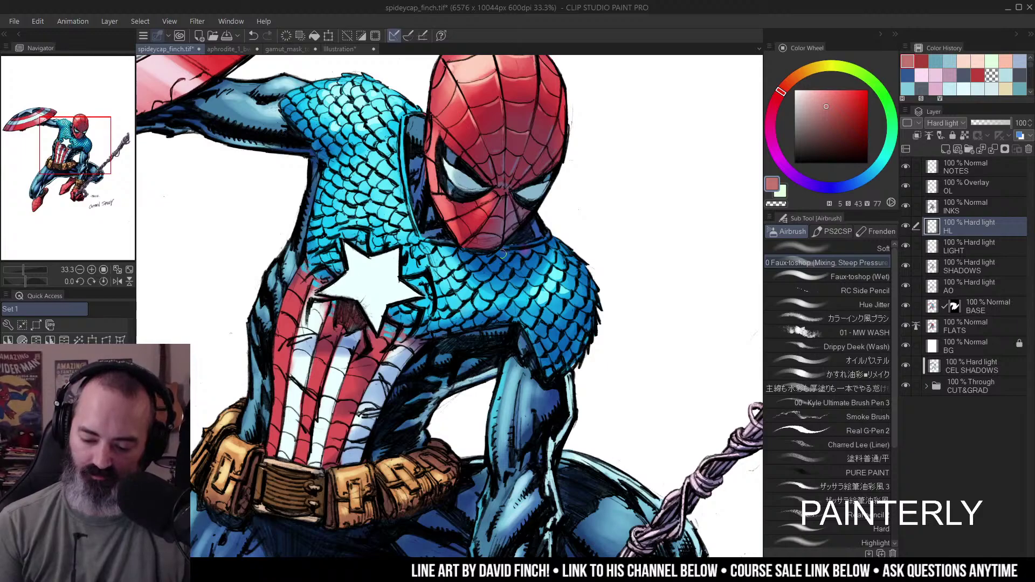
{"action": "left_click", "coordinate": [547, 225]}
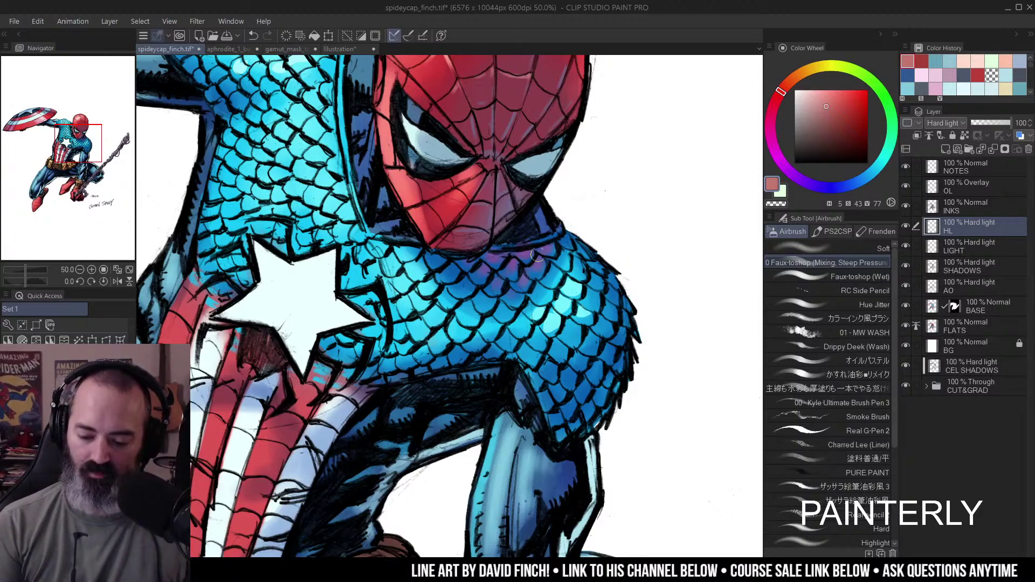
{"action": "mouse_move", "coordinate": [544, 267]}
{"action": "left_mouse_down"}
{"action": "mouse_move", "coordinate": [620, 194]}
{"action": "mouse_move", "coordinate": [593, 133]}
{"action": "mouse_move", "coordinate": [609, 173]}
{"action": "left_mouse_up"}
{"action": "key", "text": "space"}
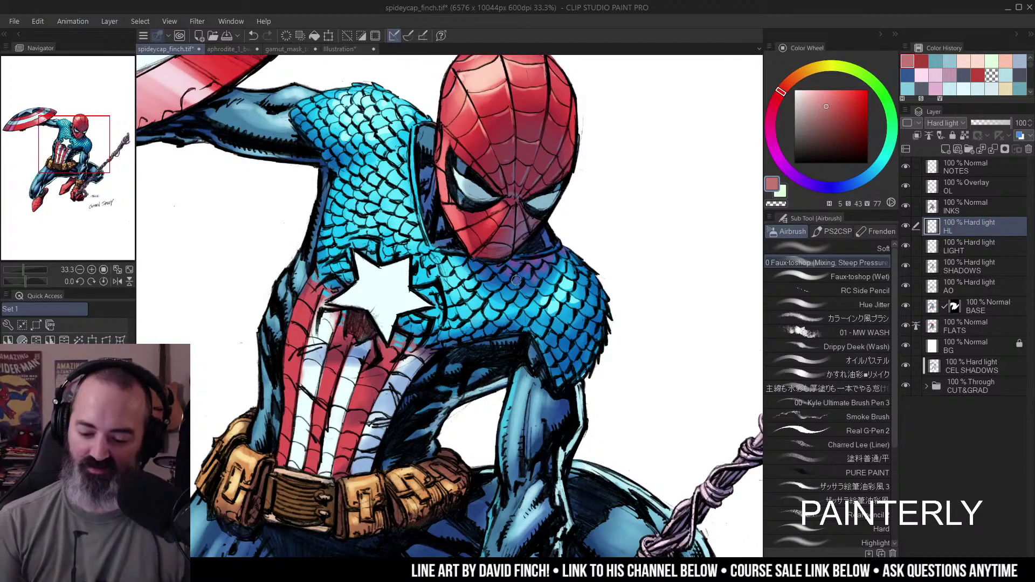
- Sample the blue of the lowered arm's shoulder, lighten it to H 205, S 30, V 88 and paint highlights on its scales
{"action": "left_click", "coordinate": [620, 254], "text": "ctrl+alt"}
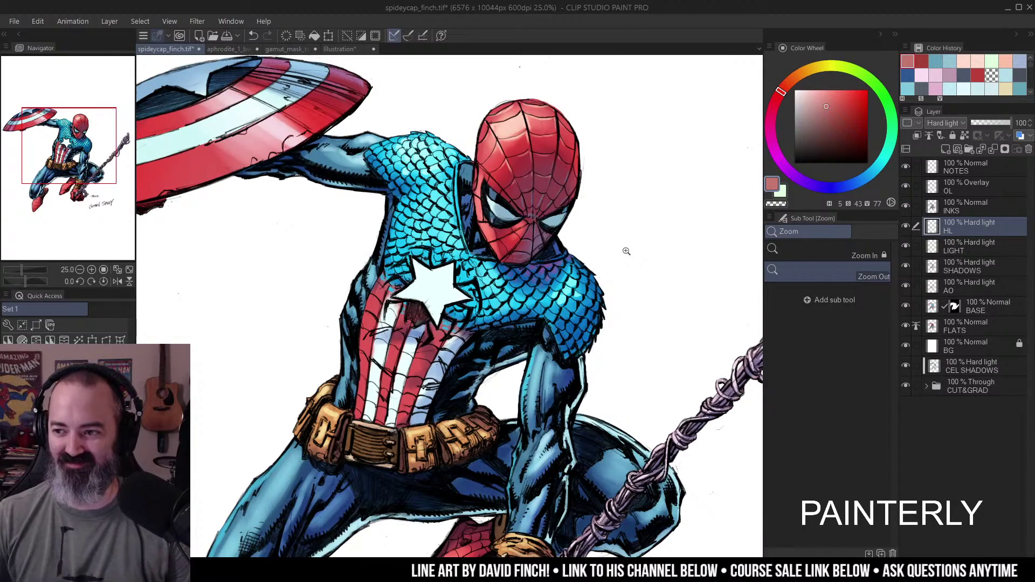
{"action": "key", "text": "m"}
{"action": "left_click_drag", "start_coordinate": [609, 212], "coordinate": [601, 197]}
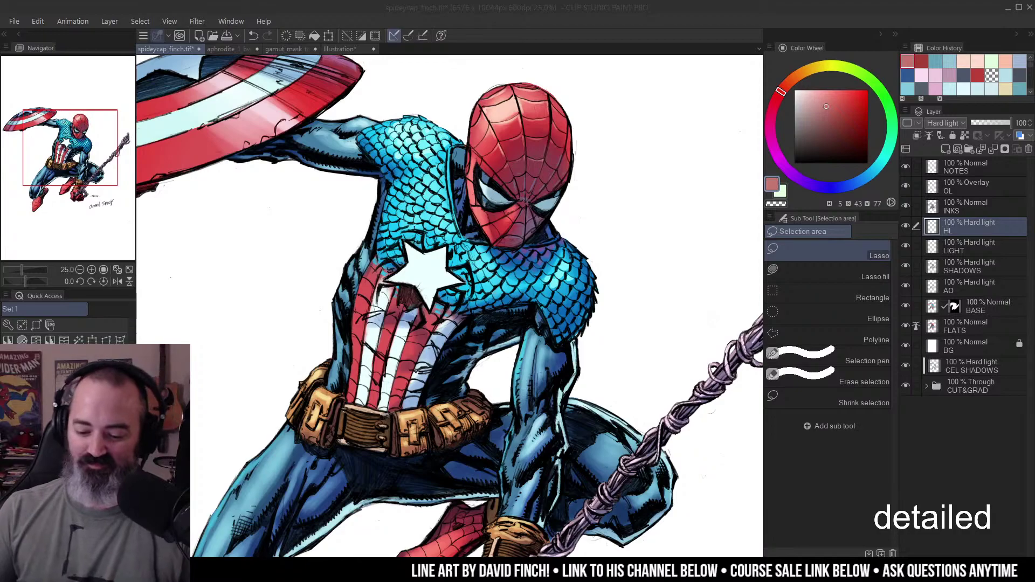
{"action": "left_click", "coordinate": [547, 226]}
{"action": "mouse_move", "coordinate": [546, 225]}
{"action": "left_mouse_down"}
{"action": "mouse_move", "coordinate": [566, 208]}
{"action": "mouse_move", "coordinate": [535, 224]}
{"action": "left_mouse_up"}
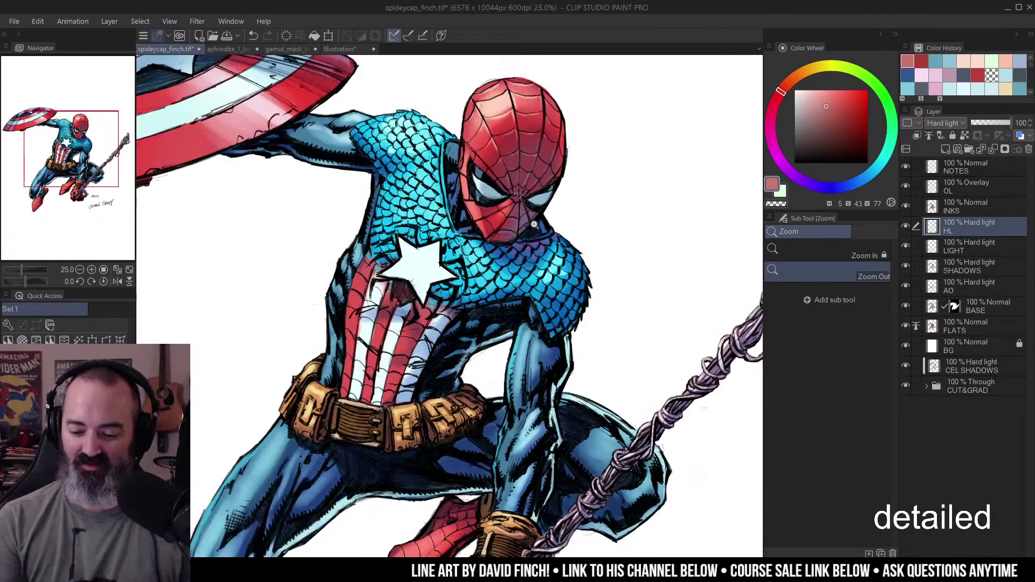
{"action": "left_click", "coordinate": [537, 215]}
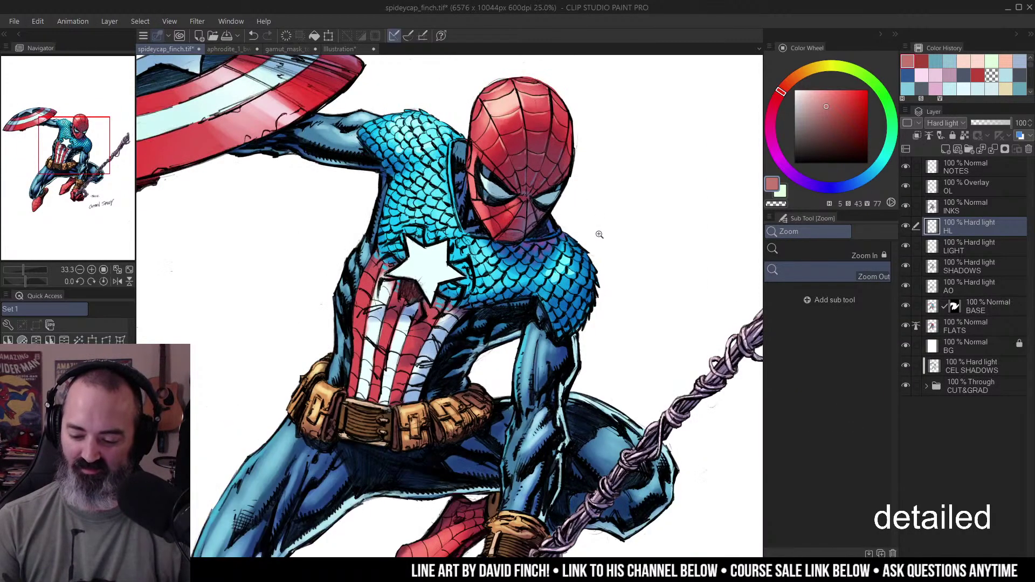
{"action": "left_click_drag", "start_coordinate": [599, 235], "coordinate": [585, 163]}
{"action": "left_click", "coordinate": [571, 258], "text": "alt"}
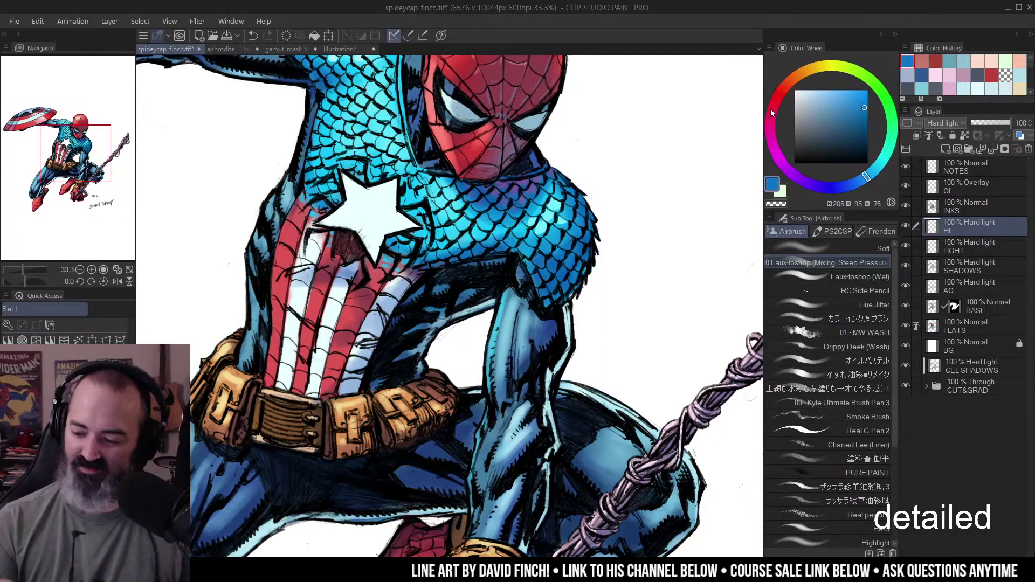
{"action": "left_click_drag", "start_coordinate": [824, 102], "coordinate": [820, 96]}
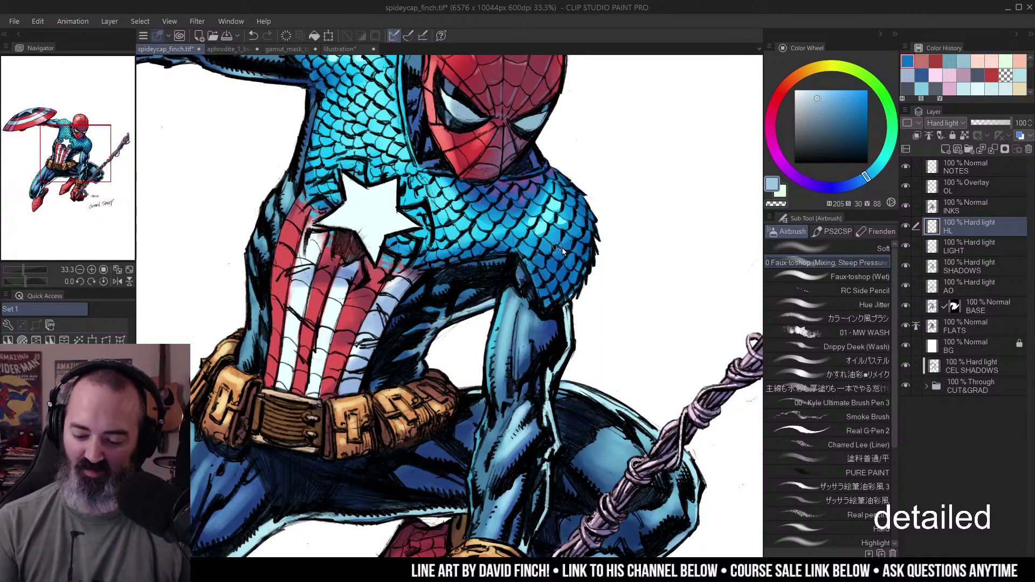
{"action": "mouse_move", "coordinate": [579, 219]}
{"action": "left_mouse_down"}
{"action": "mouse_move", "coordinate": [572, 281]}
{"action": "mouse_move", "coordinate": [564, 277]}
{"action": "mouse_move", "coordinate": [570, 285]}
{"action": "mouse_move", "coordinate": [556, 261]}
{"action": "mouse_move", "coordinate": [548, 280]}
{"action": "mouse_move", "coordinate": [561, 296]}
{"action": "mouse_move", "coordinate": [549, 262]}
{"action": "left_mouse_up"}
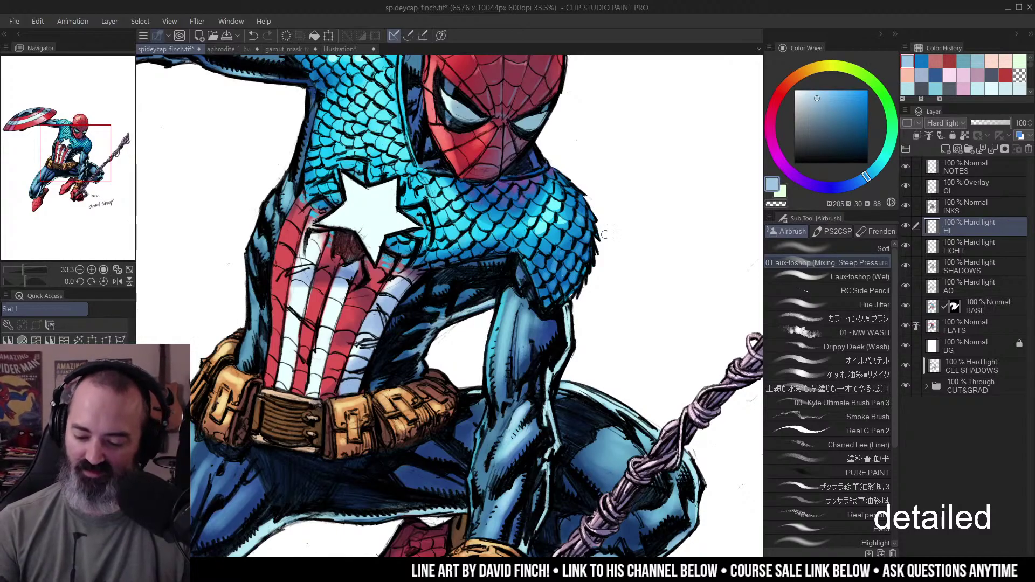
- Check the scale highlights and red reflection against the whole figure, the legs and the shield-arm shoulder at several magnifications
{"action": "key", "text": "slash"}
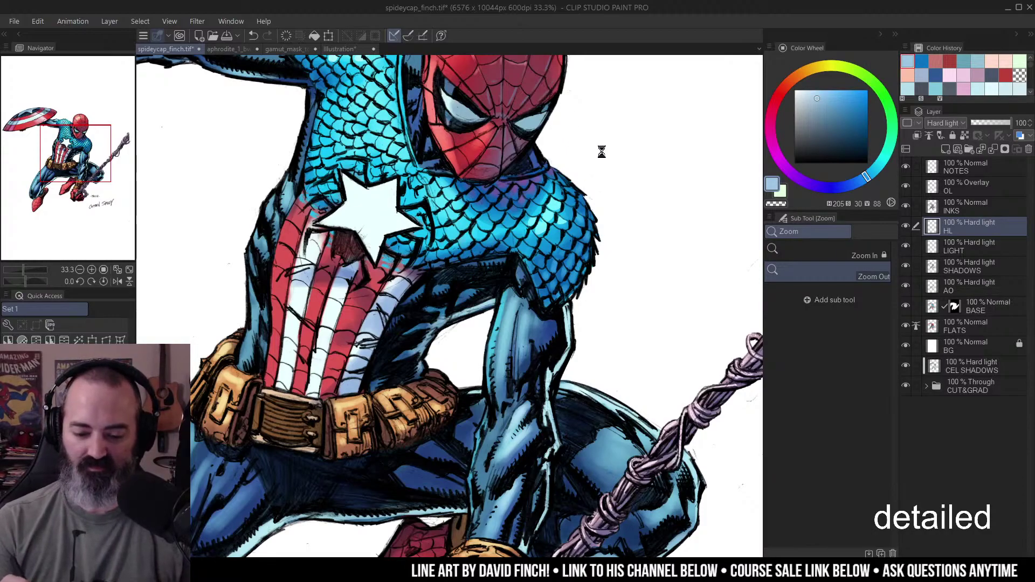
{"action": "scroll", "coordinate": [577, 132], "scroll_direction": "down", "scroll_amount": 3}
{"action": "scroll", "coordinate": [674, 139], "scroll_direction": "up", "scroll_amount": 1}
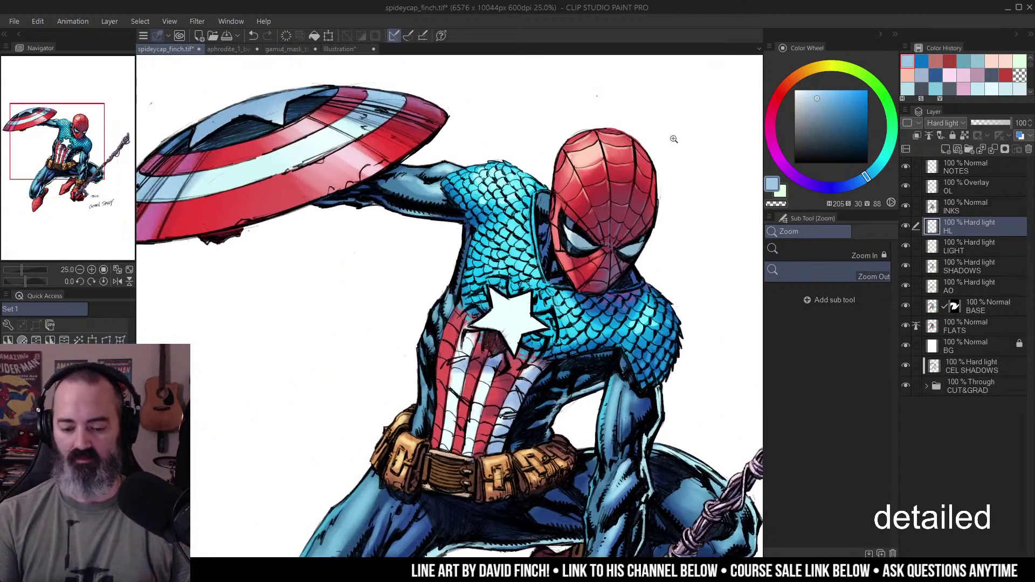
{"action": "left_click", "coordinate": [475, 197]}
{"action": "key", "text": "b"}
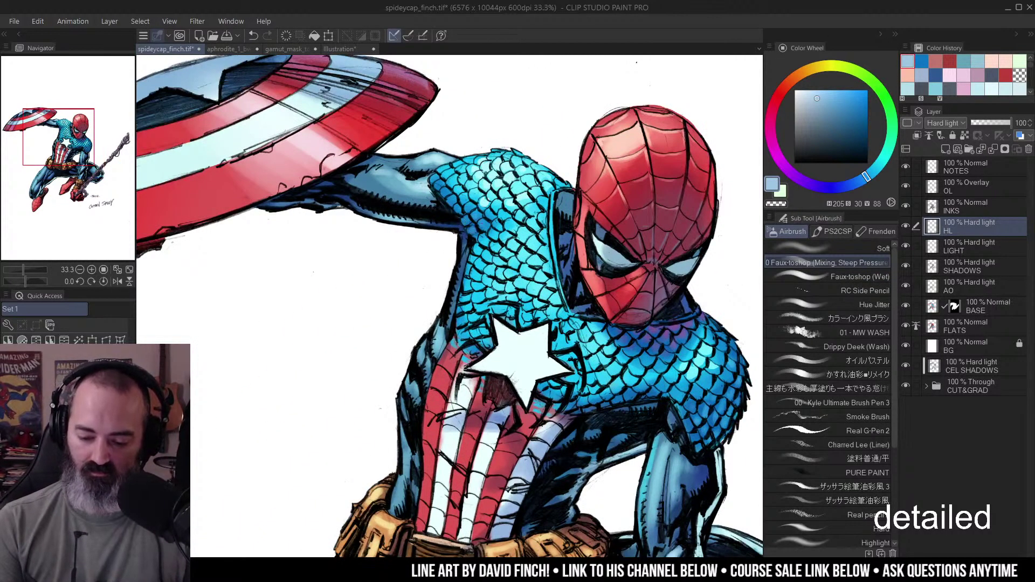
{"action": "key", "text": "slash"}
{"action": "scroll", "coordinate": [579, 210], "scroll_direction": "down", "scroll_amount": 4}
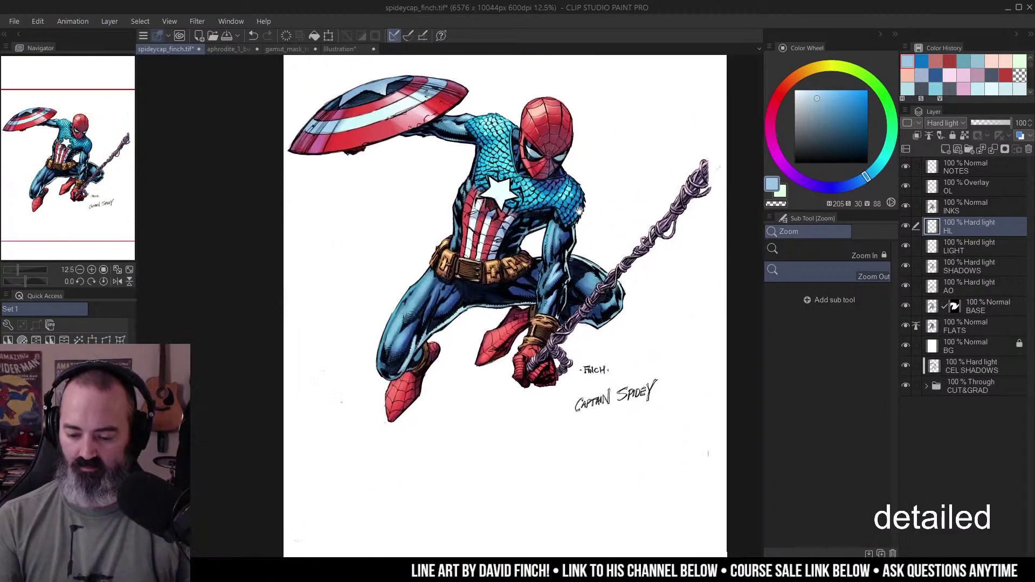
{"action": "scroll", "coordinate": [579, 210], "scroll_direction": "up", "scroll_amount": 2}
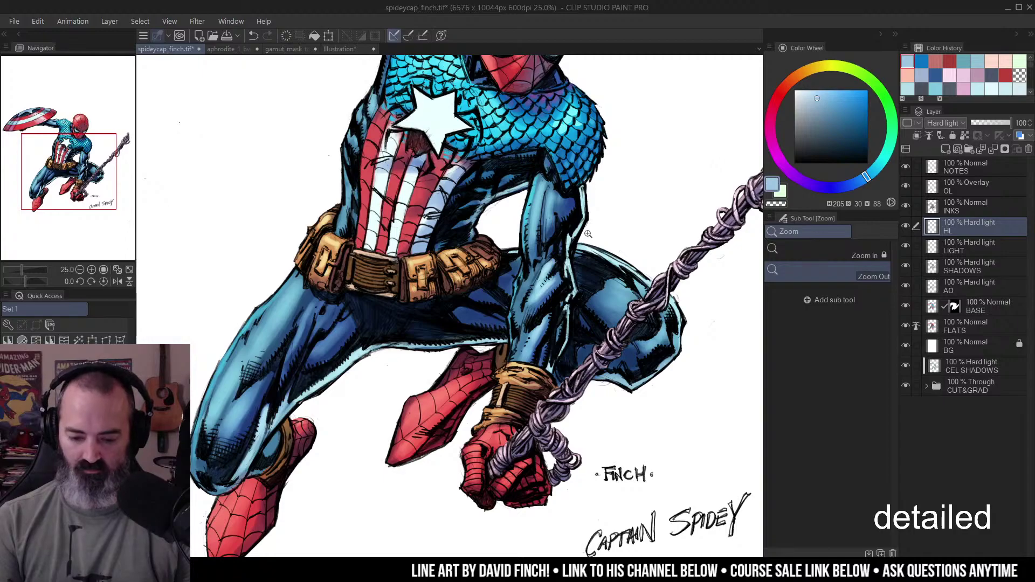
{"action": "left_click_drag", "start_coordinate": [573, 168], "coordinate": [571, 296]}
{"action": "scroll", "coordinate": [480, 162], "scroll_direction": "up", "scroll_amount": 1}
{"action": "left_click_drag", "start_coordinate": [469, 129], "coordinate": [537, 161]}
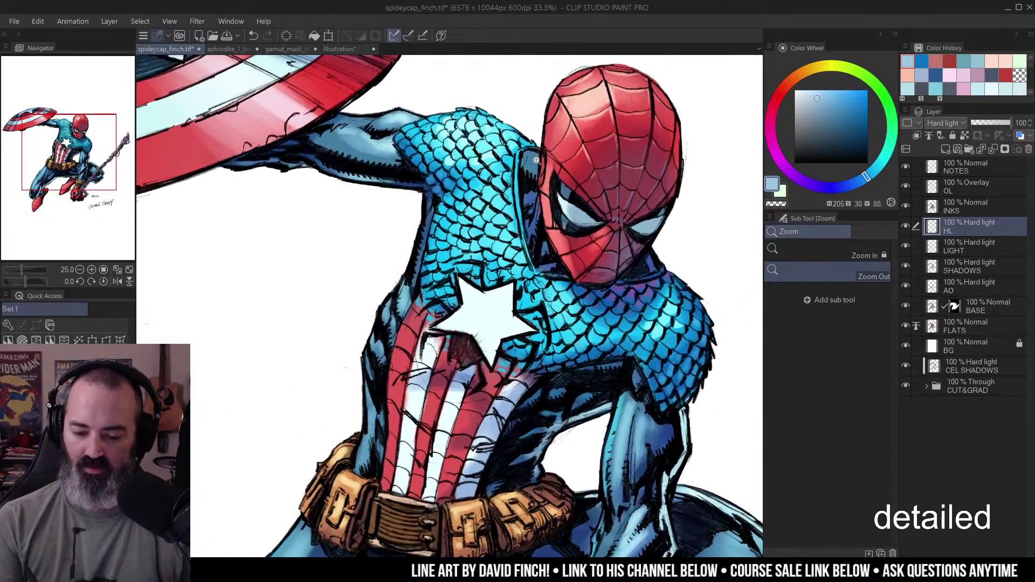
- Sample cyan from the shield-arm shoulder, lighten it to H 186, S 11, V 100 and paint small highlights on the scales there
{"action": "left_click", "coordinate": [475, 122], "text": "alt"}
{"action": "left_click", "coordinate": [504, 167]}
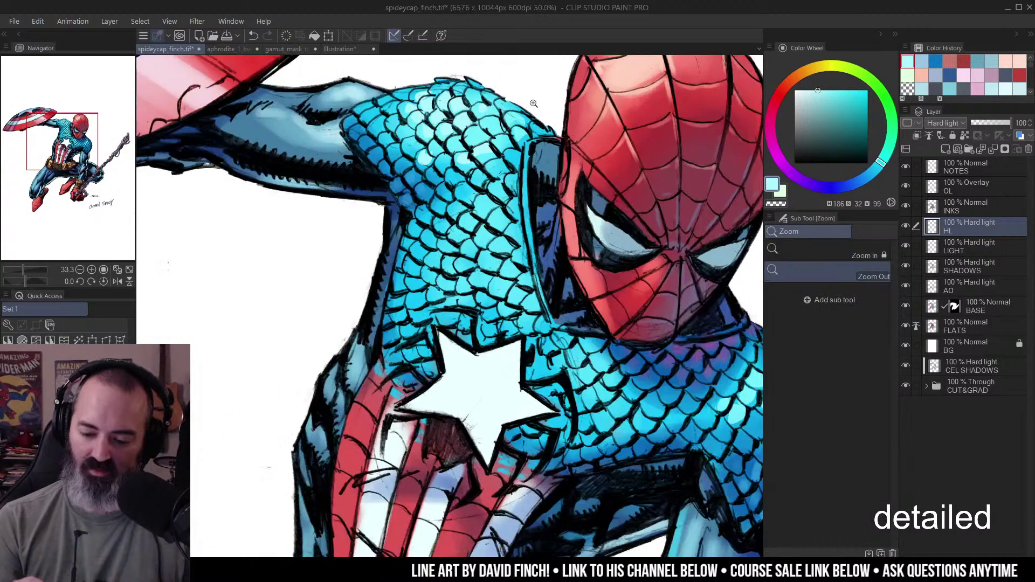
{"action": "key", "text": "b"}
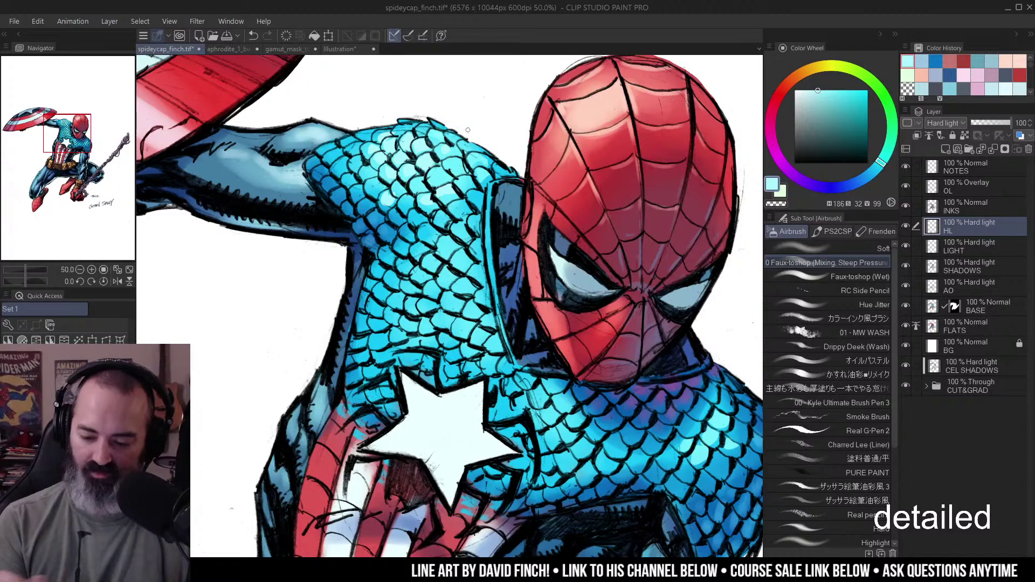
{"action": "left_click", "coordinate": [447, 160], "text": "alt"}
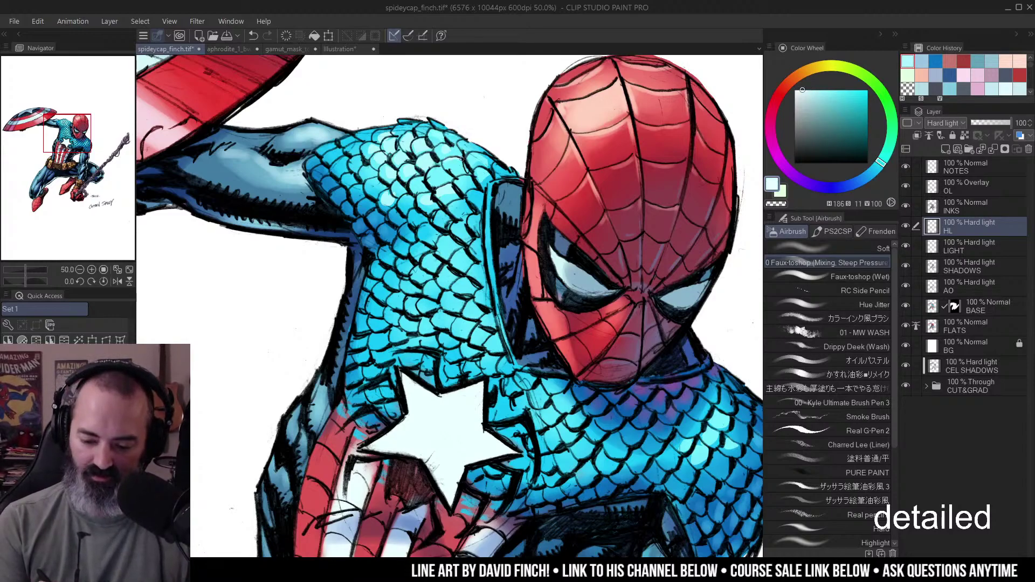
{"action": "mouse_move", "coordinate": [462, 158]}
{"action": "left_mouse_down"}
{"action": "mouse_move", "coordinate": [464, 141]}
{"action": "mouse_move", "coordinate": [490, 160]}
{"action": "left_mouse_up"}
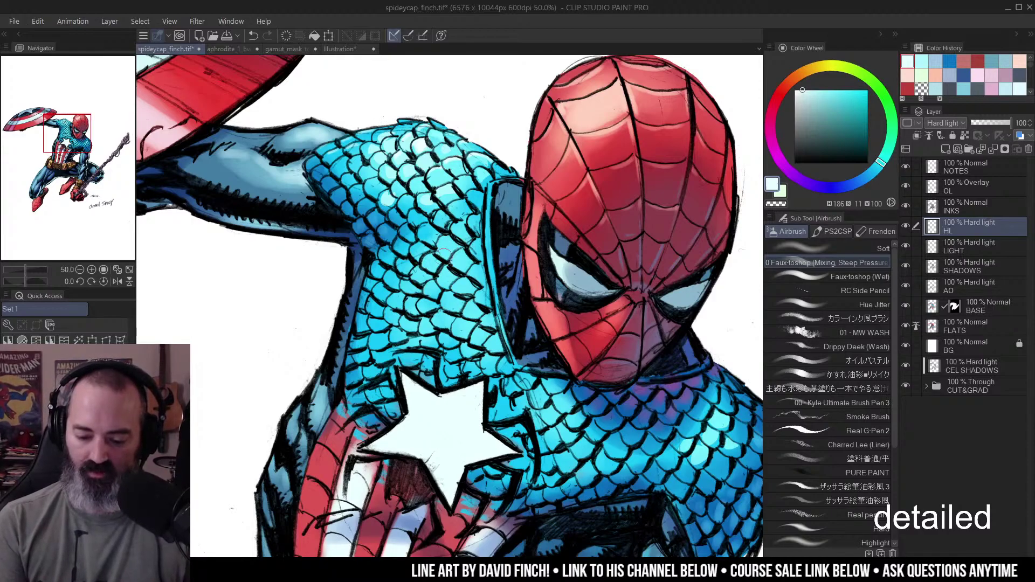
{"action": "key", "text": "ctrl+z"}
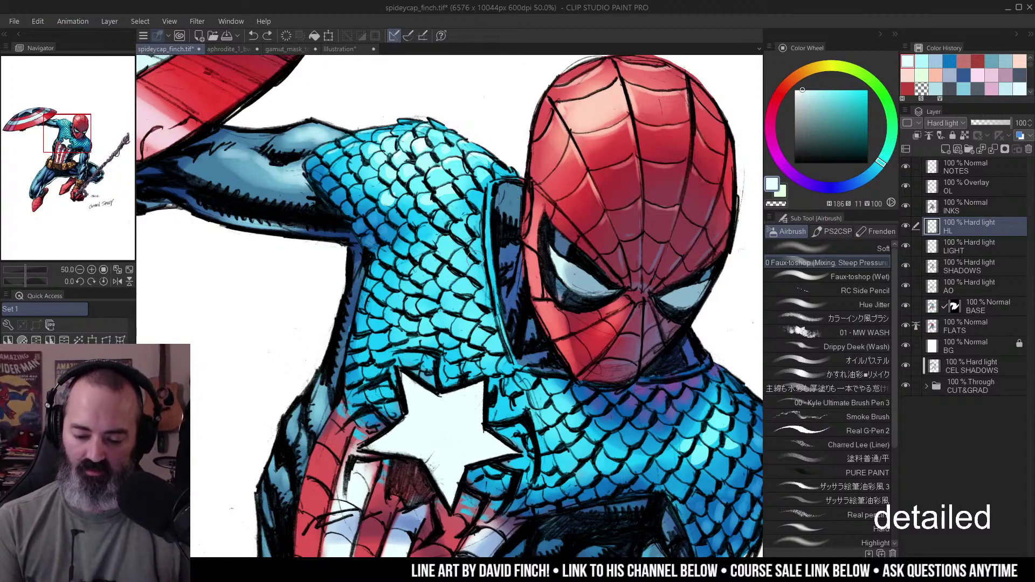
{"action": "key", "text": "ctrl+space"}
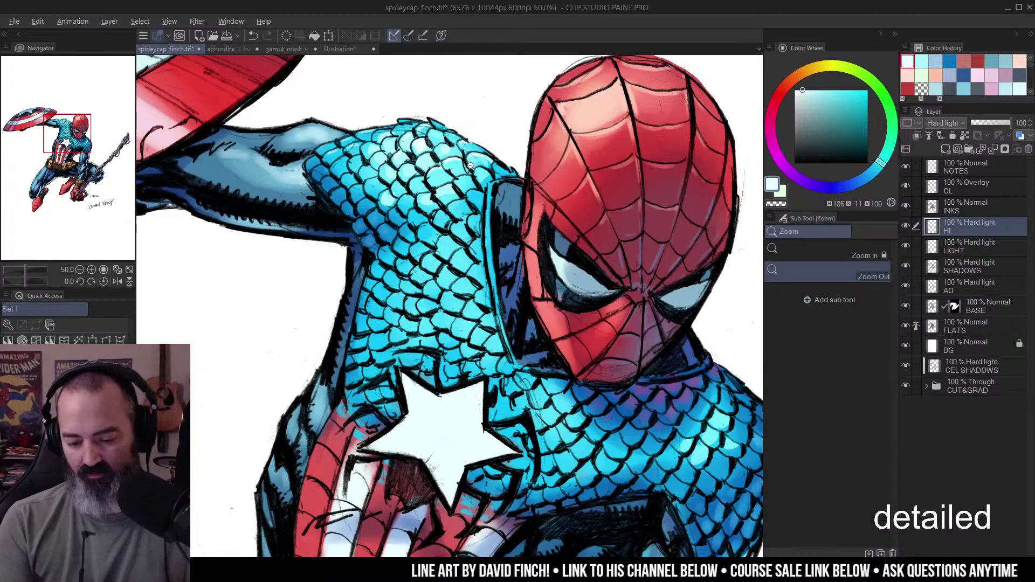
{"action": "mouse_move", "coordinate": [455, 157]}
{"action": "left_mouse_down"}
{"action": "mouse_move", "coordinate": [431, 156]}
{"action": "mouse_move", "coordinate": [451, 156]}
{"action": "left_mouse_up"}
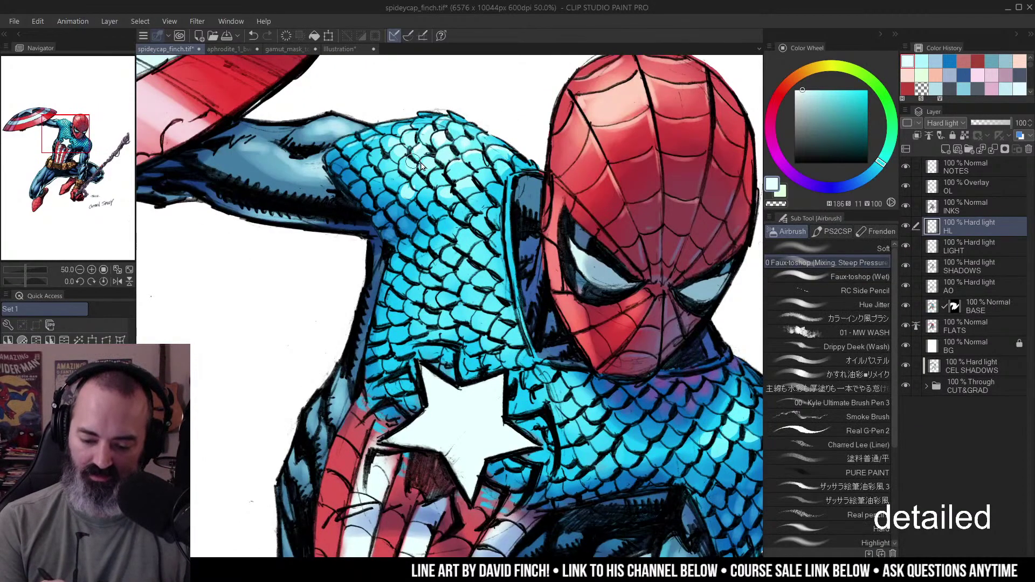
- Examine the new scale highlights on the full figure and close up on the lowered arm's shoulder
{"action": "key", "text": "ctrl+space"}
{"action": "left_click_drag", "start_coordinate": [402, 150], "coordinate": [542, 199]}
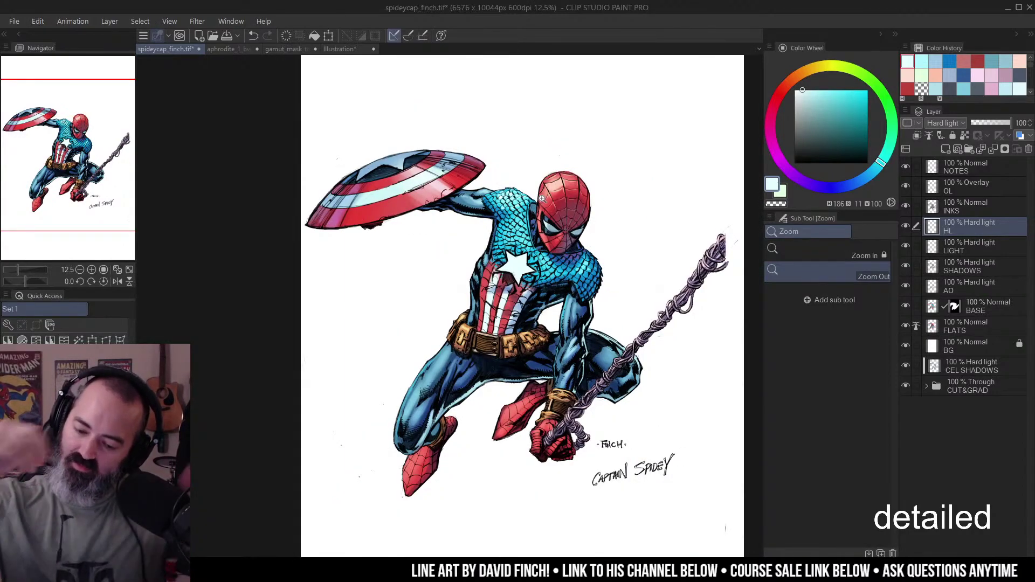
{"action": "left_click_drag", "start_coordinate": [592, 235], "coordinate": [603, 232]}
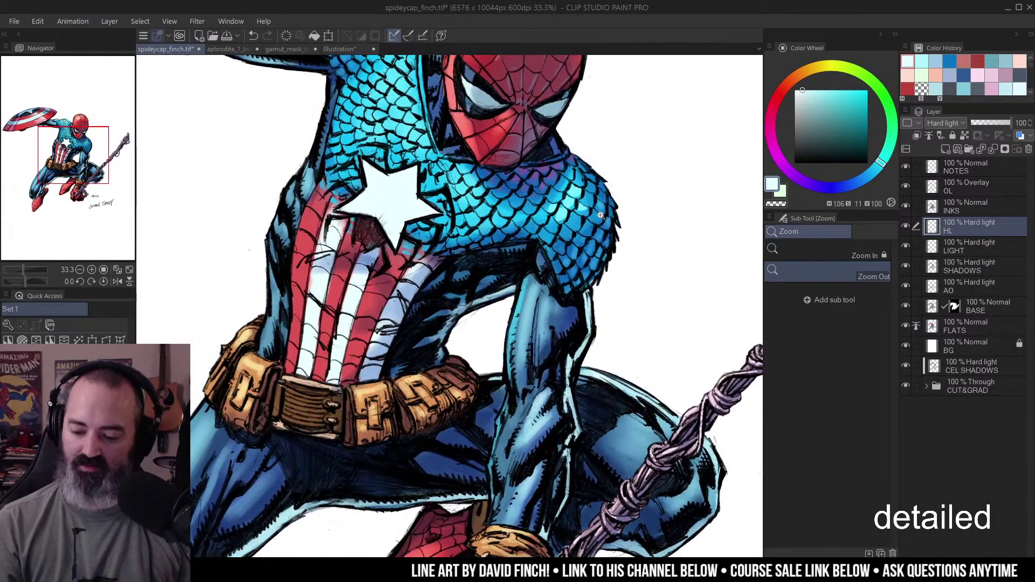
{"action": "left_click_drag", "start_coordinate": [603, 286], "coordinate": [607, 242]}
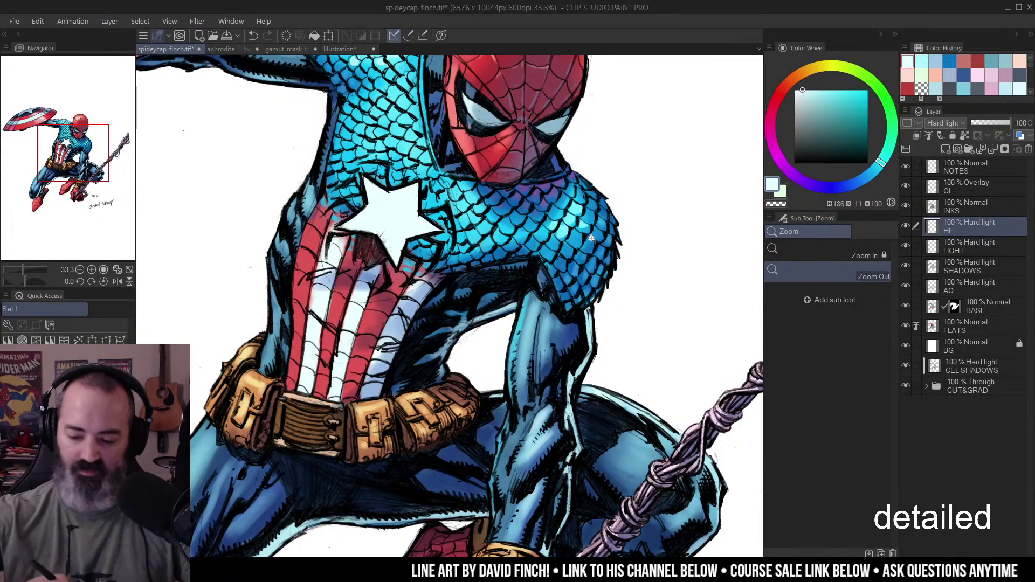
{"action": "left_click", "coordinate": [592, 238]}
{"action": "key", "text": "m"}
{"action": "mouse_move", "coordinate": [478, 101]}
{"action": "left_mouse_down"}
{"action": "mouse_move", "coordinate": [526, 181]}
{"action": "mouse_move", "coordinate": [499, 339]}
{"action": "left_mouse_up"}
{"action": "left_click", "coordinate": [591, 204], "text": "alt"}
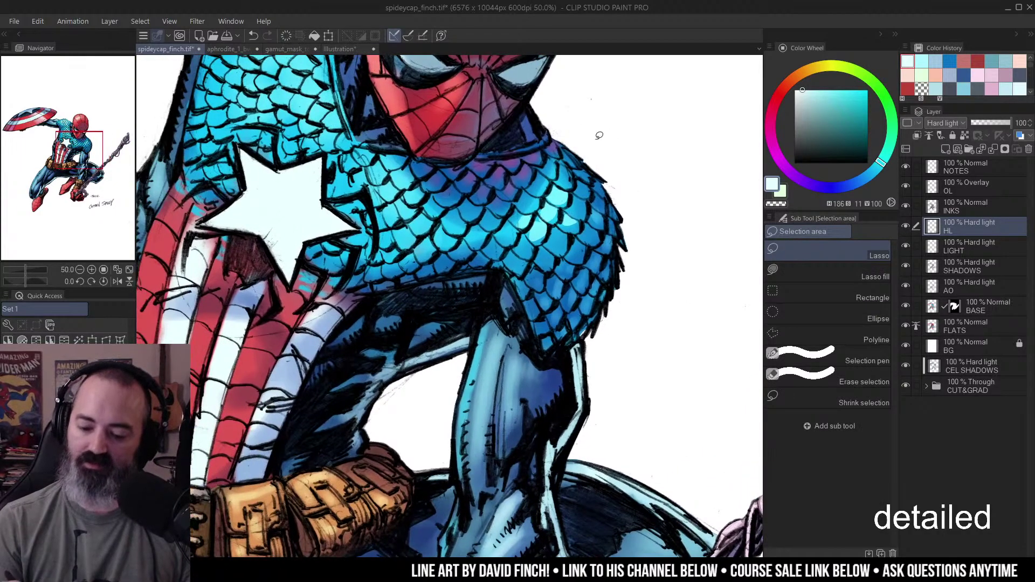
- Touch up the scales near the collar on the lowered arm's shoulder with small light cyan Airbrush highlights
{"action": "left_click_drag", "start_coordinate": [586, 154], "coordinate": [580, 197]}
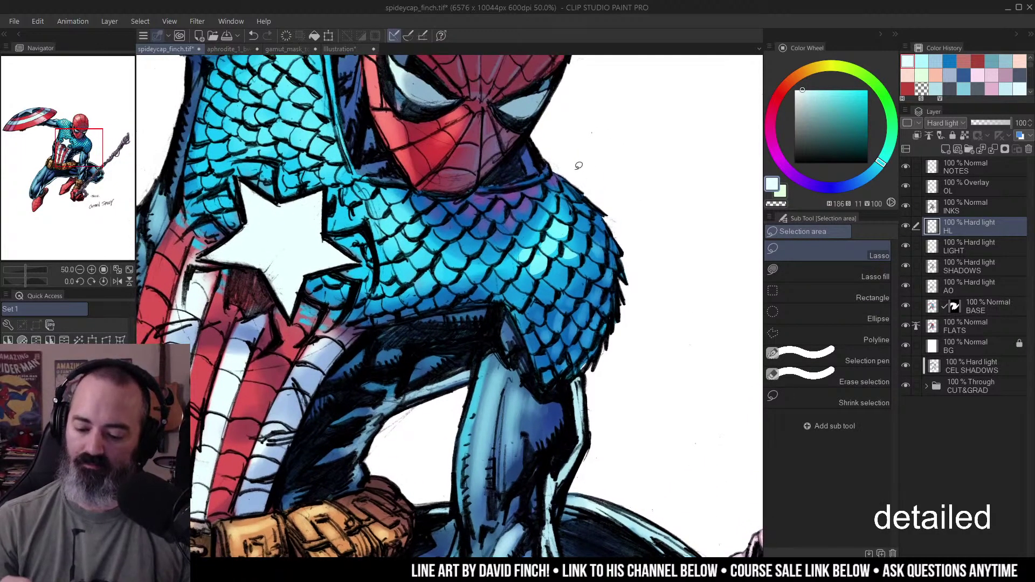
{"action": "key", "text": "b"}
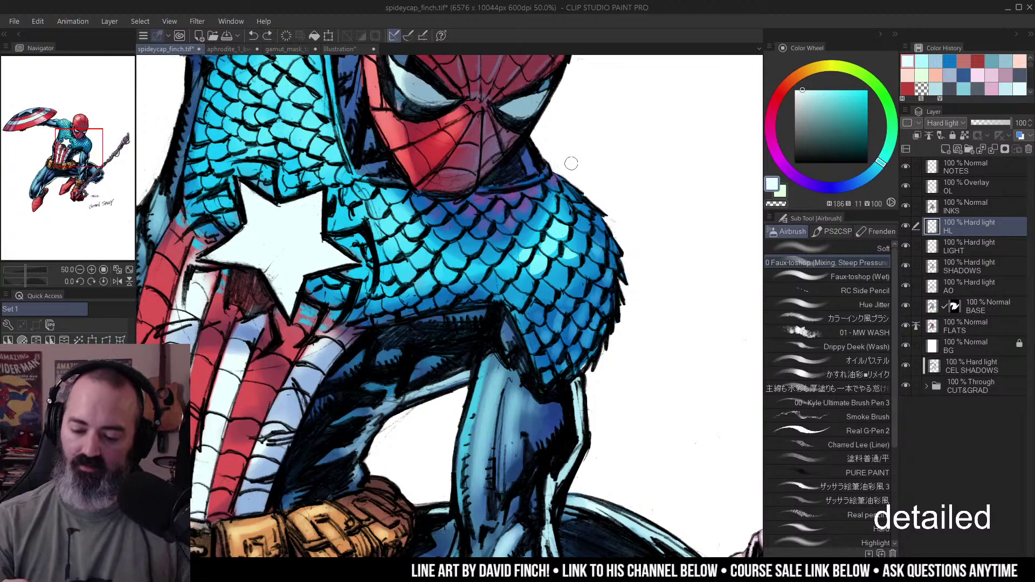
{"action": "left_click_drag", "start_coordinate": [551, 177], "coordinate": [559, 186]}
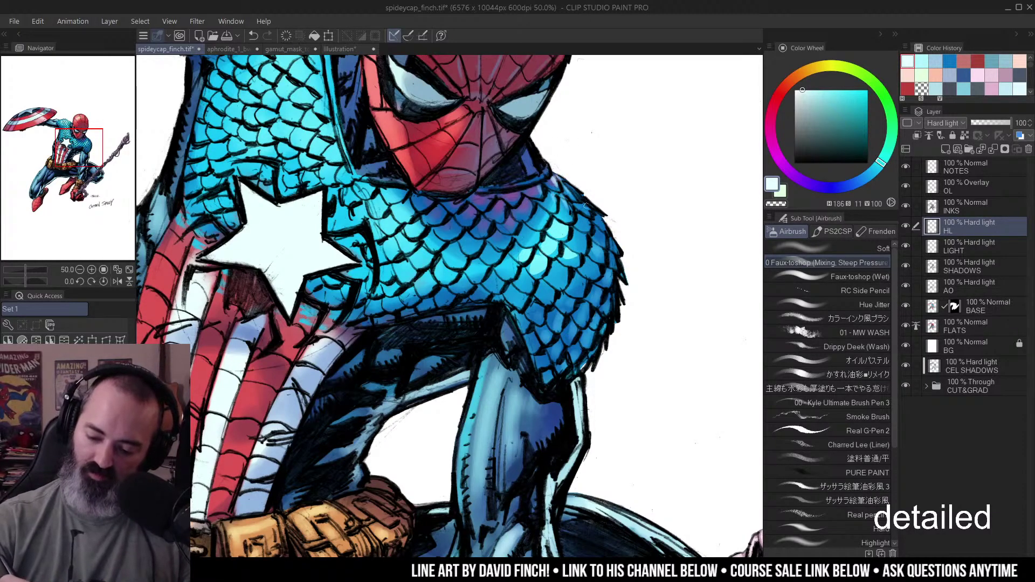
{"action": "left_click_drag", "start_coordinate": [556, 221], "coordinate": [551, 220]}
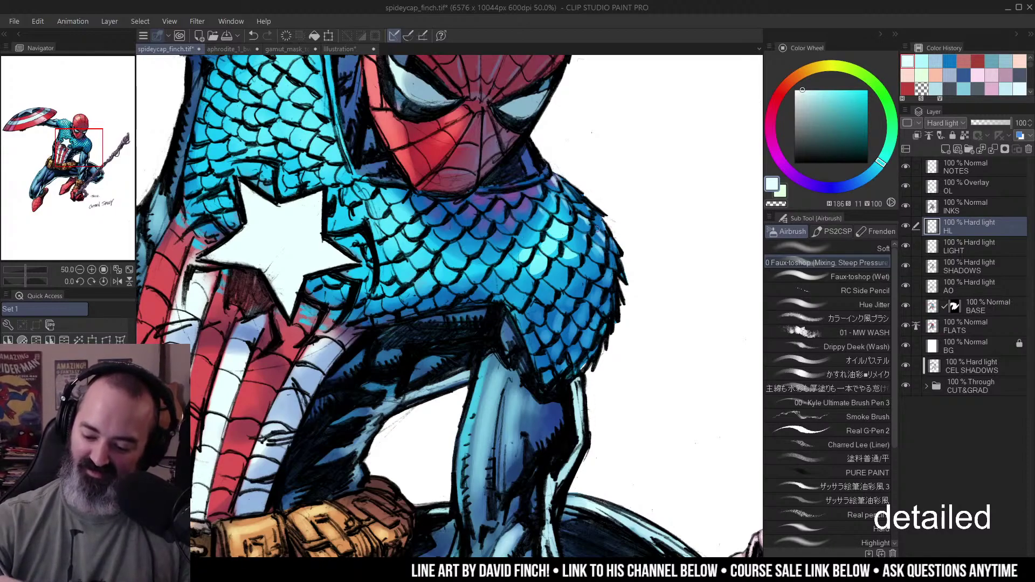
{"action": "scroll", "coordinate": [554, 201], "scroll_direction": "down", "scroll_amount": 2}
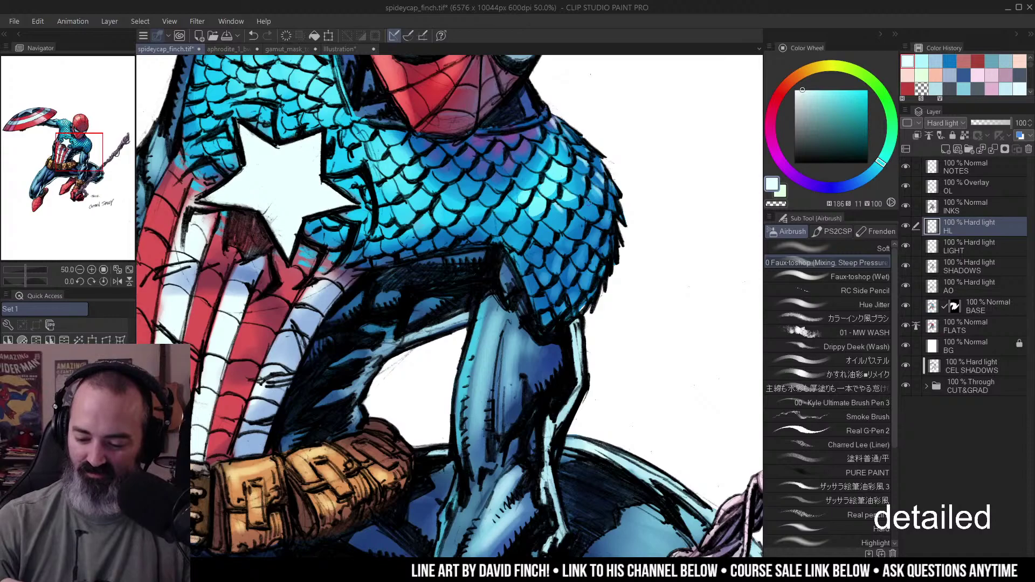
- Compare the scale highlights on the chest and shoulders with the mask and the whole figure at several magnifications
{"action": "left_click", "coordinate": [637, 172], "text": "alt"}
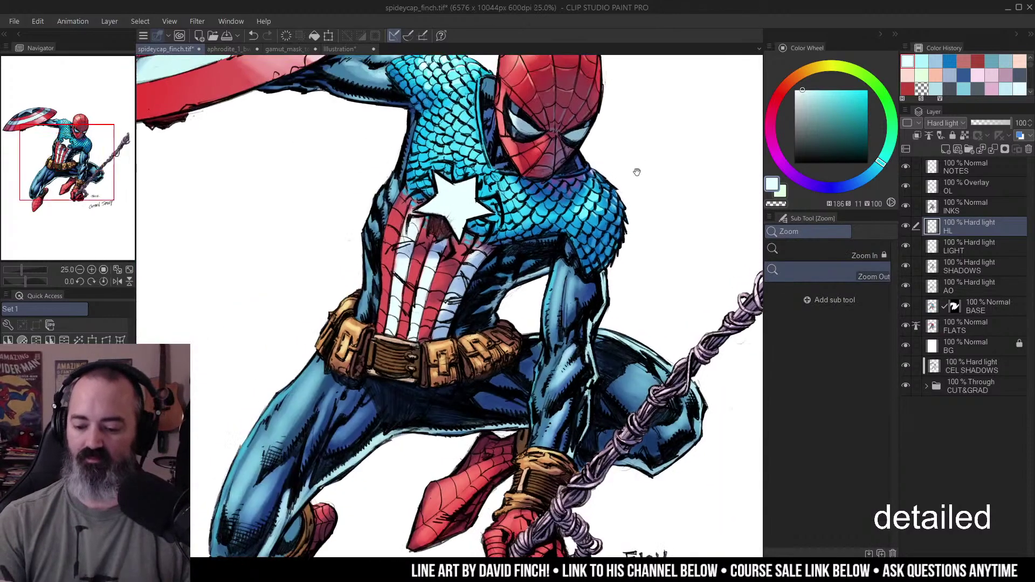
{"action": "left_click", "coordinate": [637, 172]}
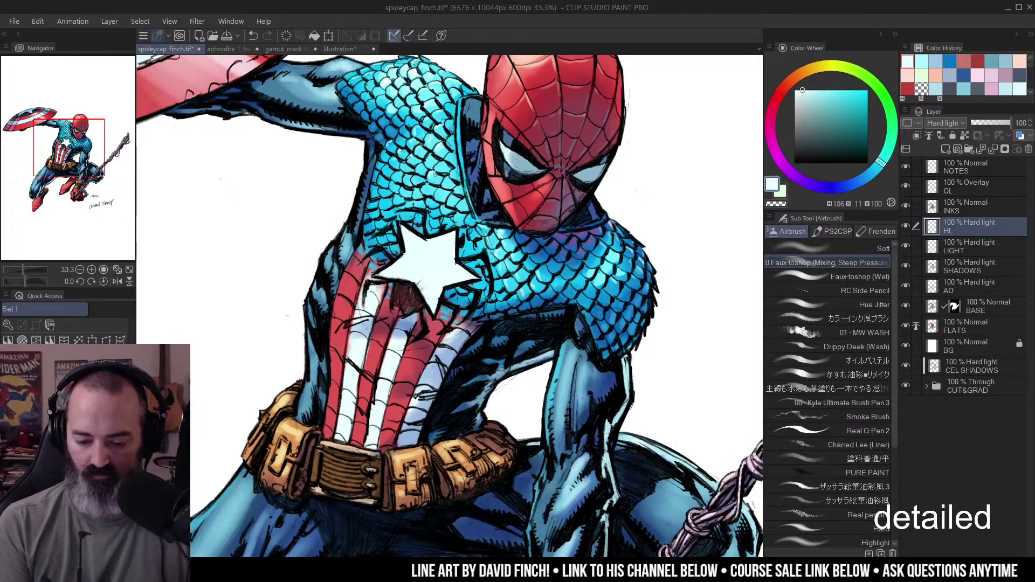
{"action": "key", "text": "ctrl+minus"}
{"action": "key", "text": "ctrl+minus"}
{"action": "key", "text": "ctrl+minus"}
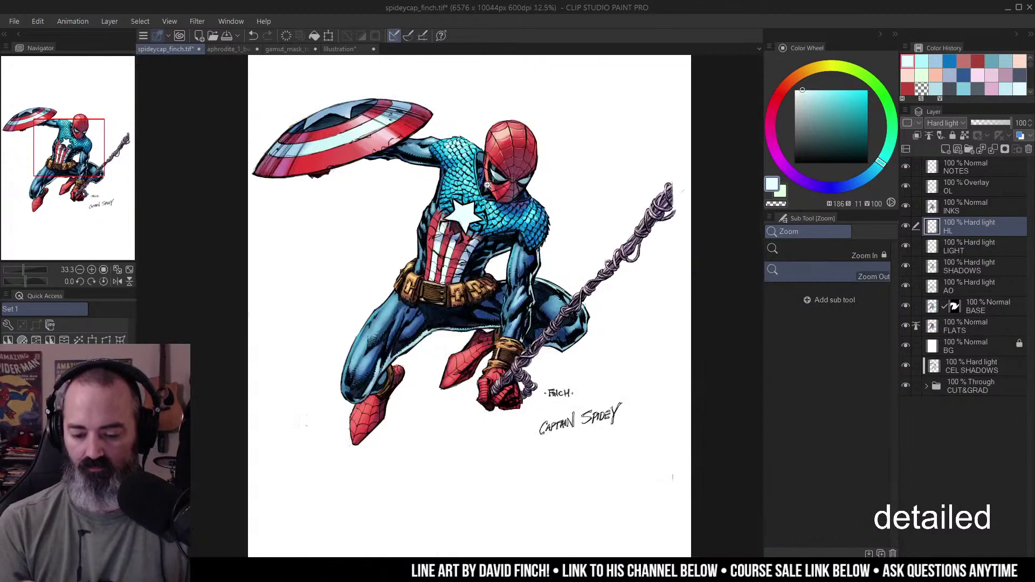
{"action": "left_click", "coordinate": [545, 181], "text": "alt"}
{"action": "left_click", "coordinate": [531, 192]}
{"action": "left_click", "coordinate": [529, 191]}
{"action": "left_click_drag", "start_coordinate": [528, 190], "coordinate": [573, 179]}
{"action": "key", "text": "m"}
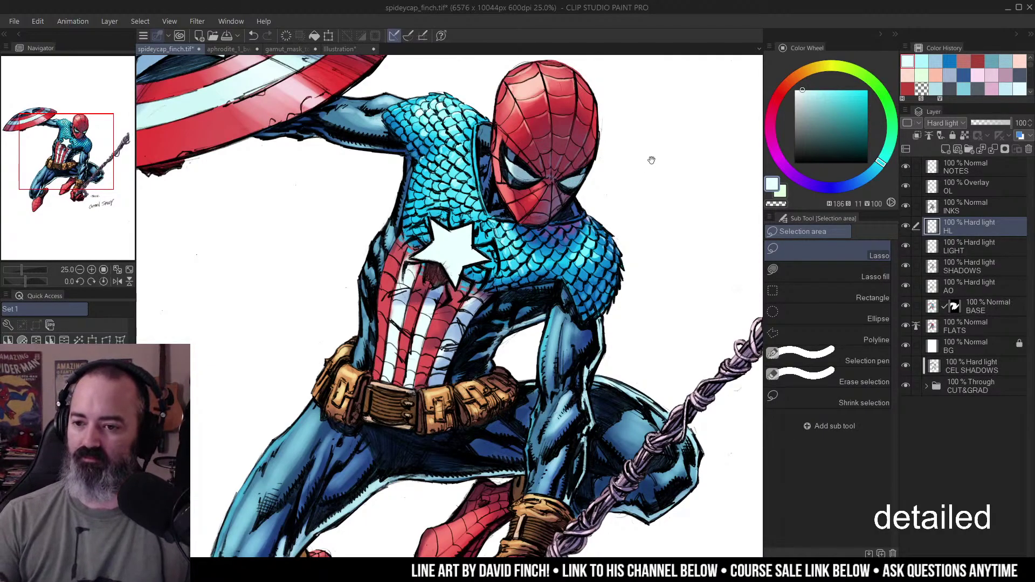
{"action": "left_click_drag", "start_coordinate": [650, 159], "coordinate": [667, 122]}
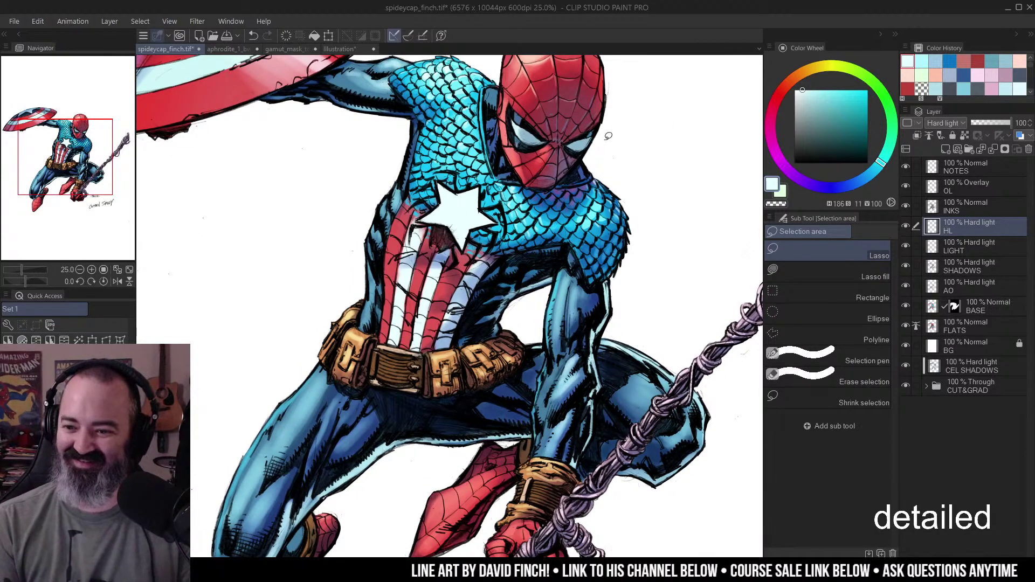
{"action": "mouse_move", "coordinate": [640, 141]}
{"action": "left_mouse_down"}
{"action": "mouse_move", "coordinate": [650, 138]}
{"action": "mouse_move", "coordinate": [641, 141]}
{"action": "left_mouse_up"}
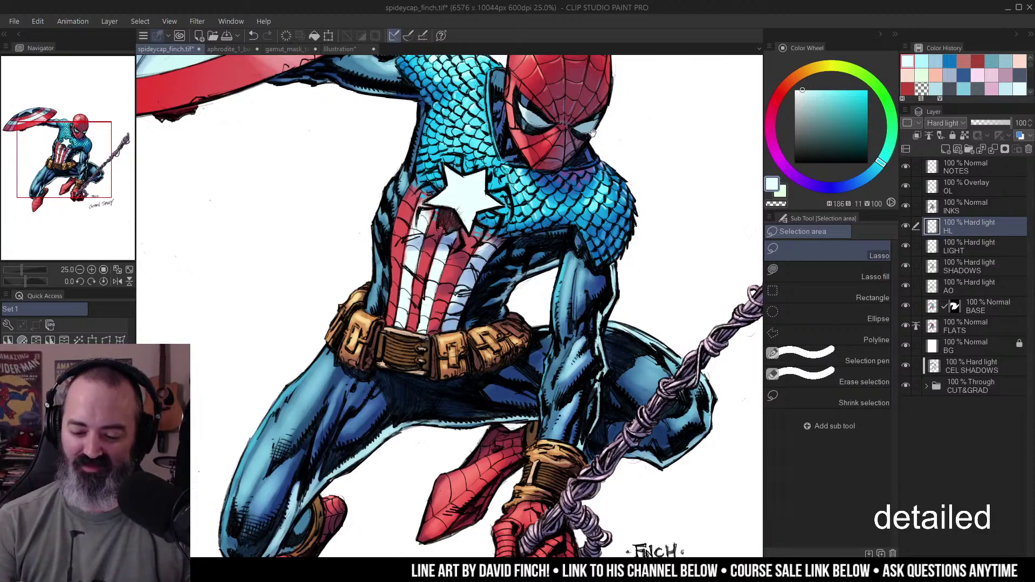
{"action": "mouse_move", "coordinate": [593, 126]}
{"action": "left_mouse_down"}
{"action": "mouse_move", "coordinate": [561, 178]}
{"action": "mouse_move", "coordinate": [530, 187]}
{"action": "mouse_move", "coordinate": [592, 186]}
{"action": "left_mouse_up"}
{"action": "key", "text": "b"}
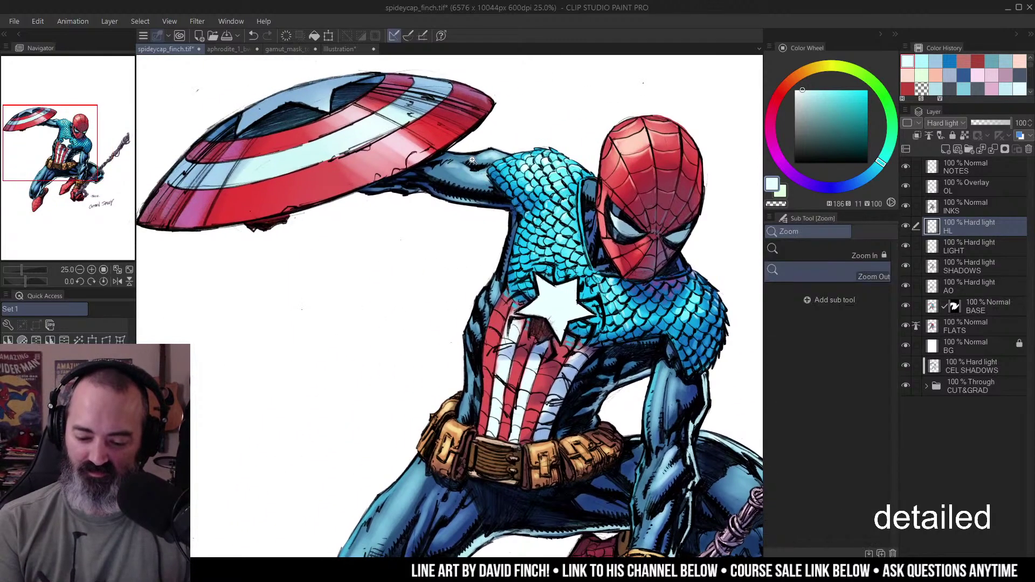
- Examine the lighting along the edges of the shield arm, the whole figure and the chest armour around the star
{"action": "scroll", "coordinate": [484, 143], "scroll_direction": "up", "scroll_amount": 1}
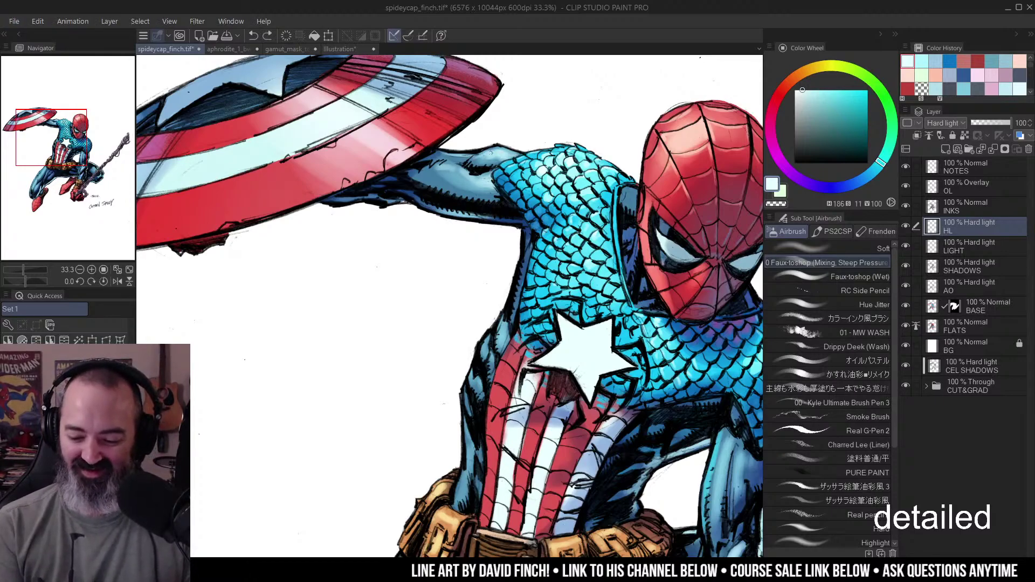
{"action": "left_click_drag", "start_coordinate": [491, 152], "coordinate": [519, 146]}
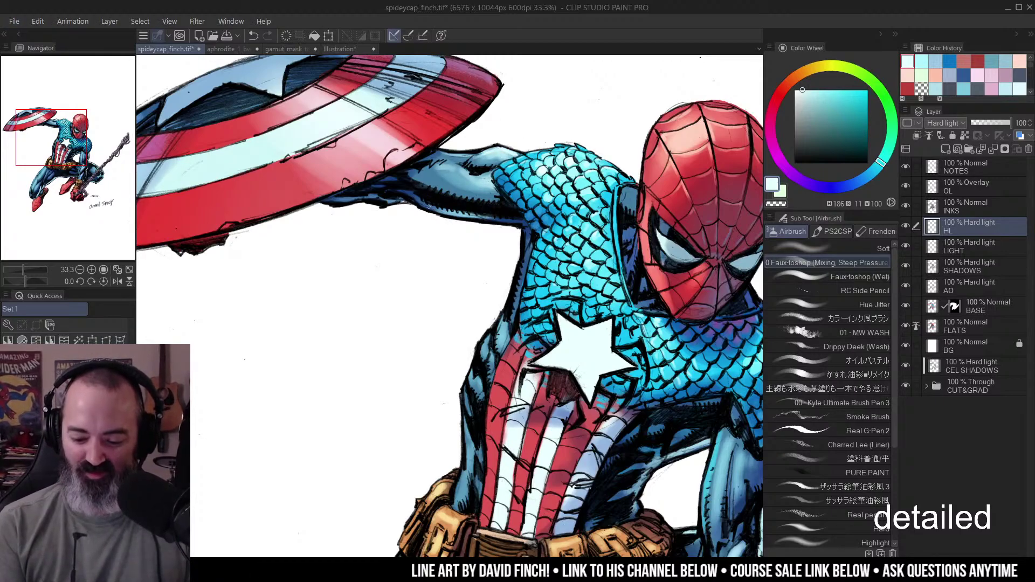
{"action": "left_click_drag", "start_coordinate": [429, 206], "coordinate": [488, 217]}
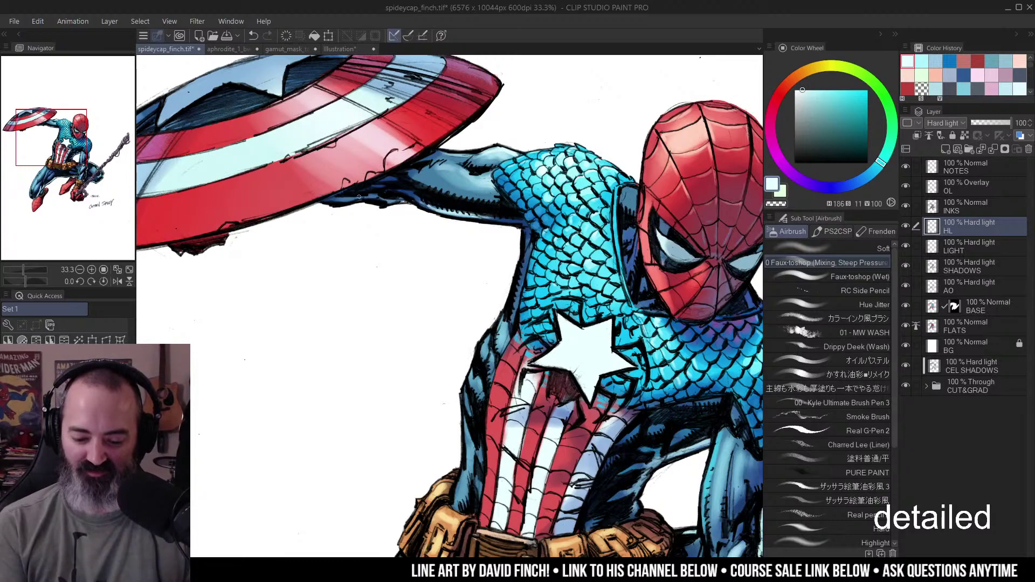
{"action": "key", "text": "alt+space"}
{"action": "left_click", "coordinate": [461, 191]}
{"action": "left_click_drag", "start_coordinate": [607, 220], "coordinate": [644, 193]}
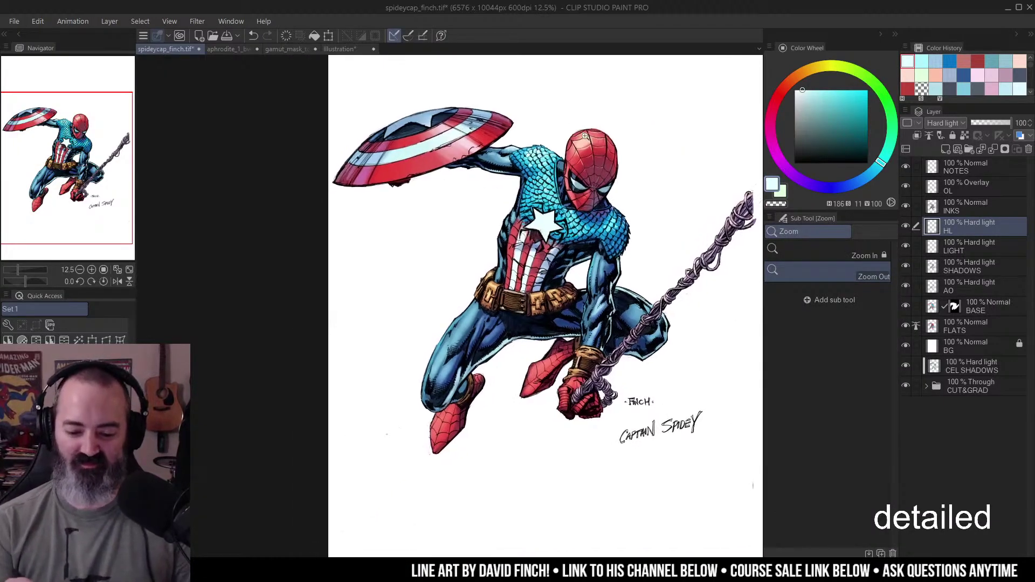
{"action": "left_click", "coordinate": [630, 143]}
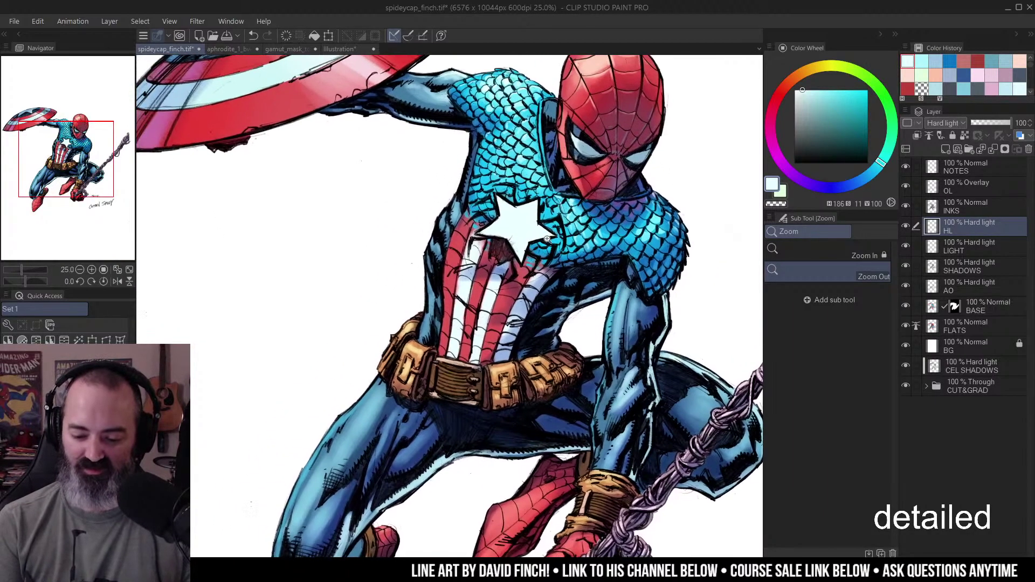
{"action": "key", "text": "b"}
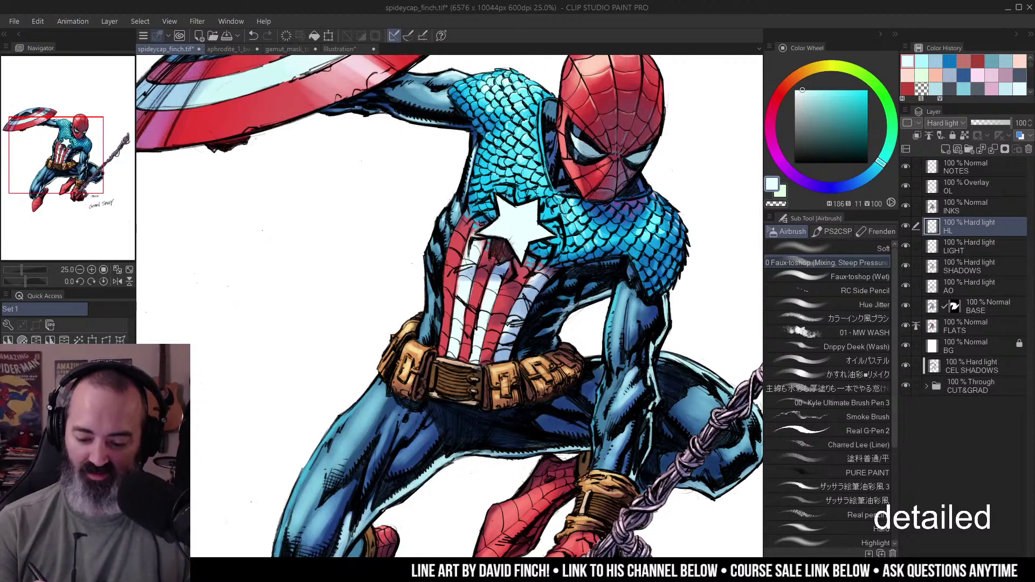
- Examine the lighting on the belt, thighs, boots and gloved fist, and check the figure on the full page
{"action": "left_click_drag", "start_coordinate": [439, 274], "coordinate": [454, 227]}
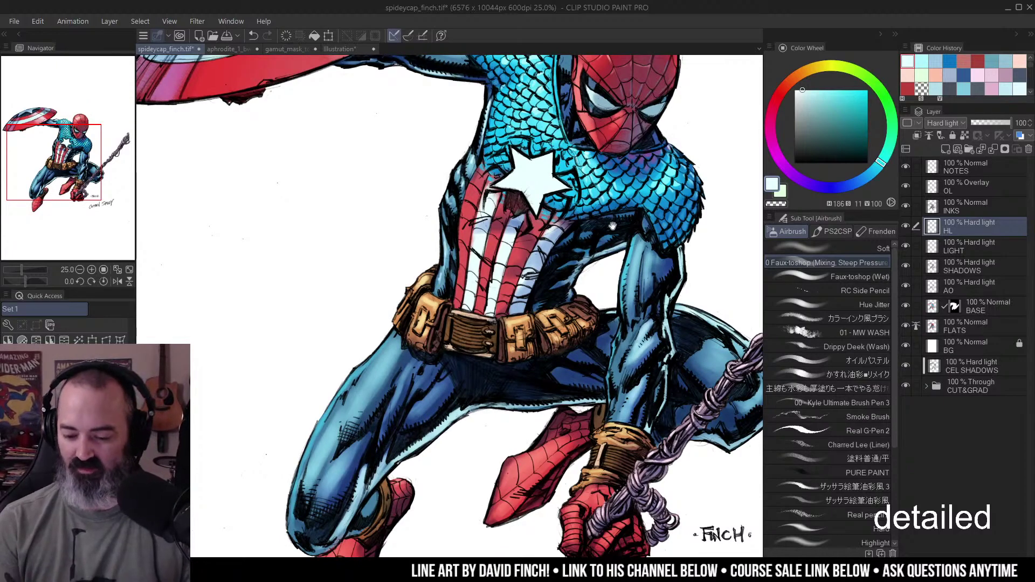
{"action": "scroll", "coordinate": [609, 237], "scroll_direction": "up", "scroll_amount": 1}
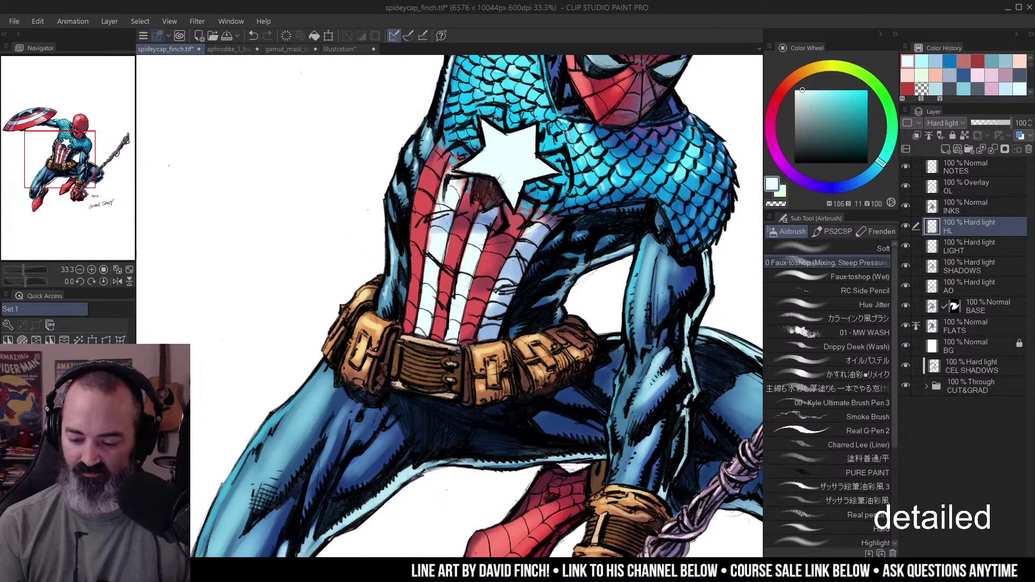
{"action": "scroll", "coordinate": [609, 226], "scroll_direction": "down", "scroll_amount": 3}
{"action": "left_click_drag", "start_coordinate": [667, 227], "coordinate": [658, 199]}
{"action": "scroll", "coordinate": [655, 202], "scroll_direction": "up", "scroll_amount": 2}
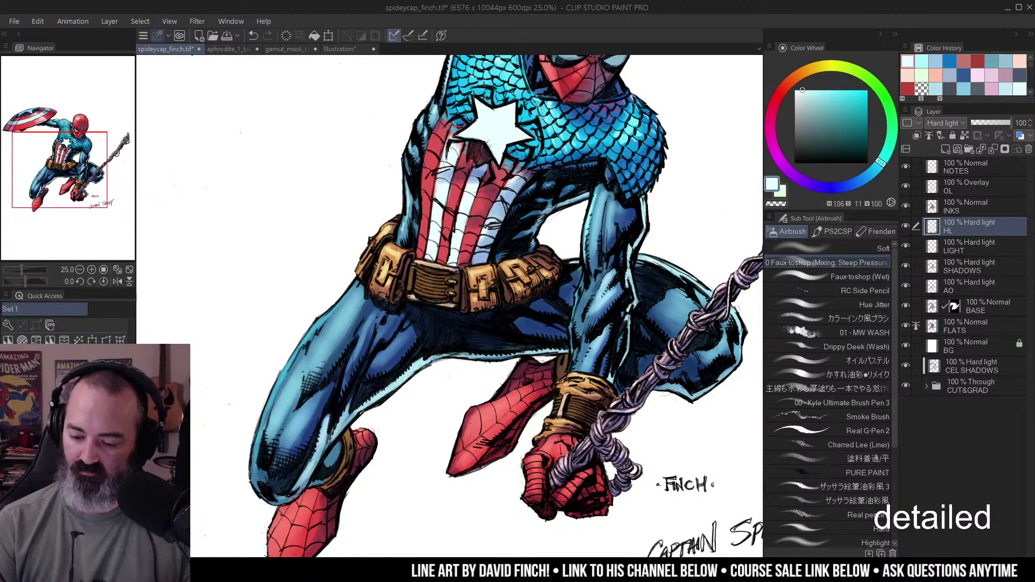
{"action": "left_click_drag", "start_coordinate": [582, 286], "coordinate": [603, 246]}
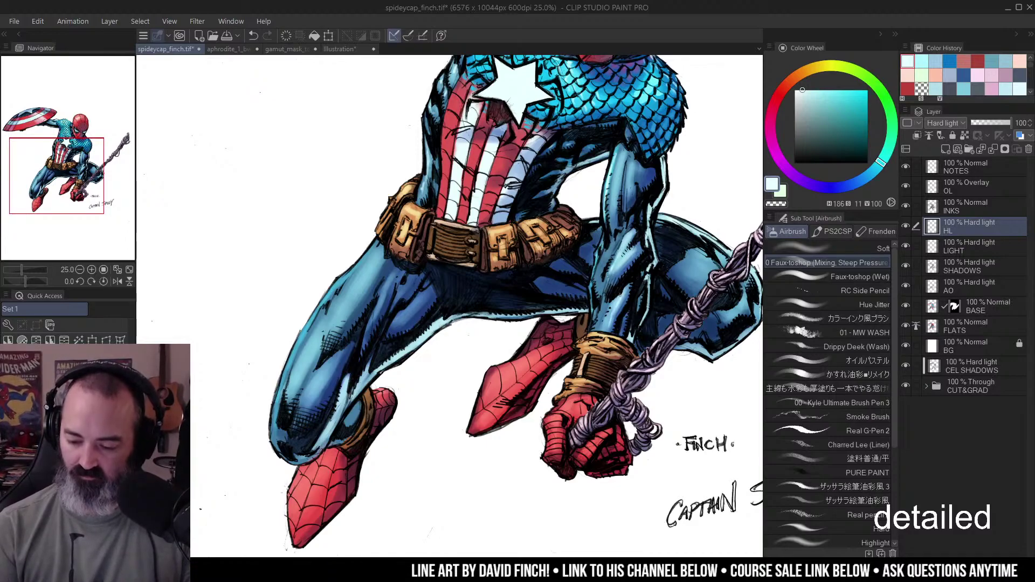
{"action": "left_click_drag", "start_coordinate": [586, 193], "coordinate": [640, 143]}
{"action": "mouse_move", "coordinate": [424, 203]}
{"action": "left_mouse_down"}
{"action": "mouse_move", "coordinate": [356, 291]}
{"action": "mouse_move", "coordinate": [341, 334]}
{"action": "mouse_move", "coordinate": [349, 305]}
{"action": "left_mouse_up"}
{"action": "mouse_move", "coordinate": [515, 241]}
{"action": "left_mouse_down"}
{"action": "mouse_move", "coordinate": [416, 319]}
{"action": "mouse_move", "coordinate": [427, 289]}
{"action": "mouse_move", "coordinate": [398, 337]}
{"action": "mouse_move", "coordinate": [436, 316]}
{"action": "left_mouse_up"}
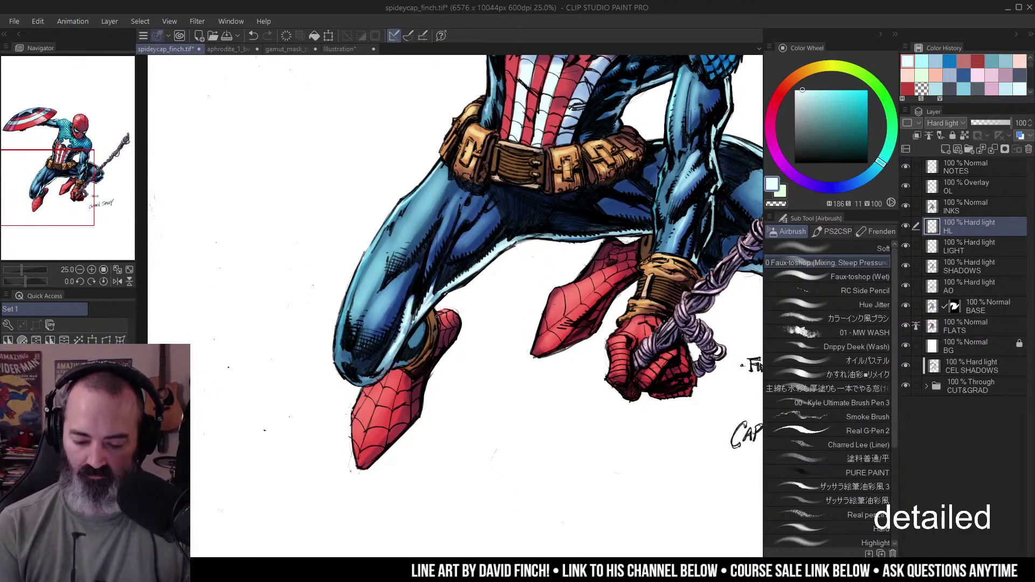
{"action": "left_click", "coordinate": [508, 283], "text": "alt"}
{"action": "left_click_drag", "start_coordinate": [638, 273], "coordinate": [569, 288]}
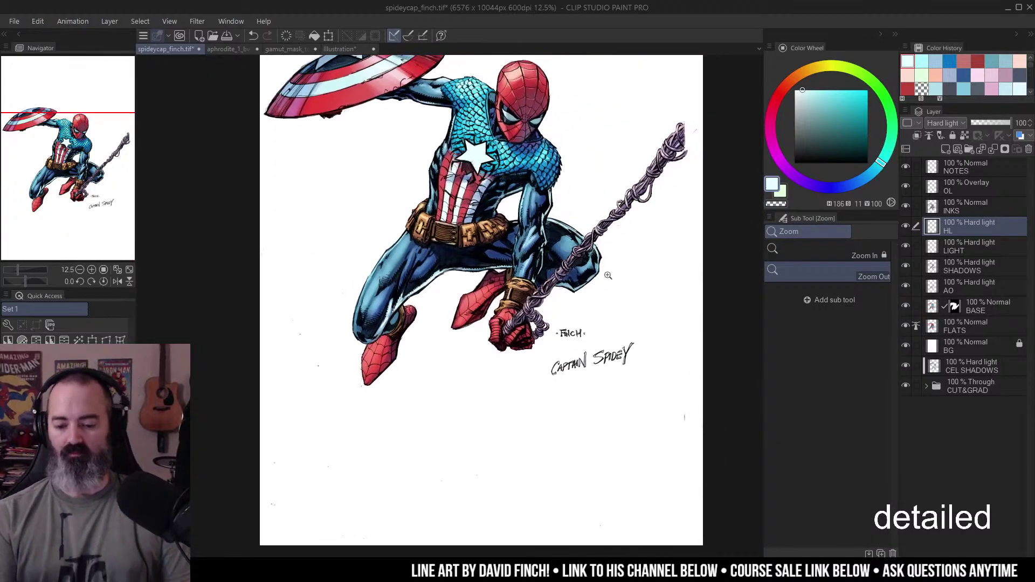
{"action": "left_click", "coordinate": [596, 251], "text": "alt"}
{"action": "left_click", "coordinate": [569, 244]}
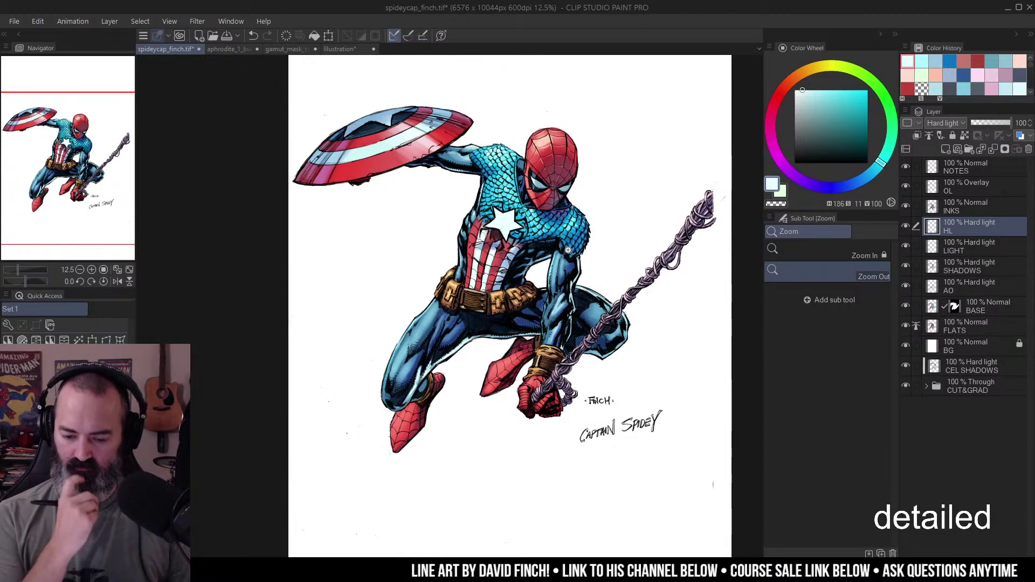
{"action": "left_click", "coordinate": [588, 230], "text": "alt"}
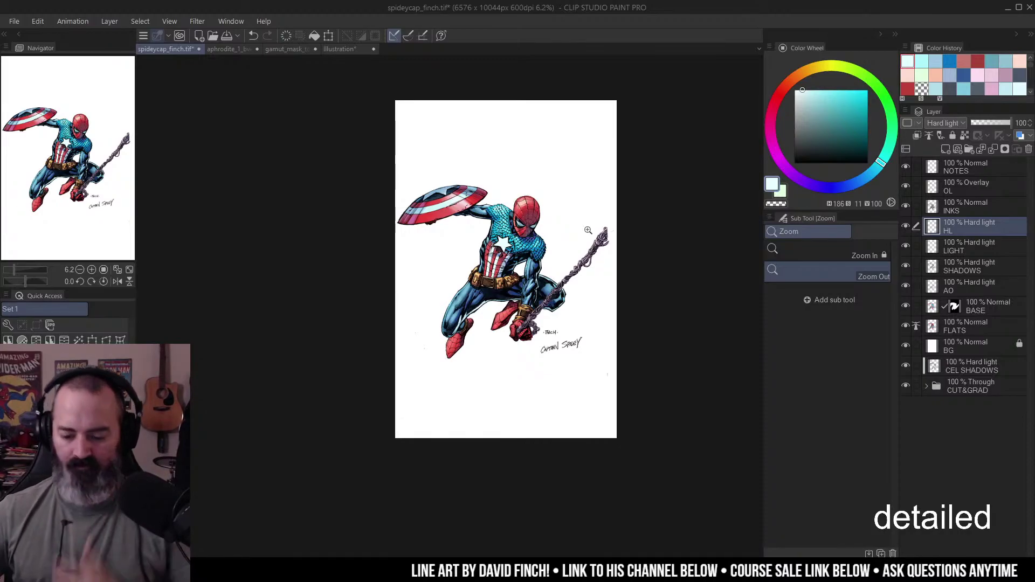
- Return to a closer view of the torso and set the Airbrush colour to H 186, S 16, V 99
{"action": "left_click", "coordinate": [532, 236]}
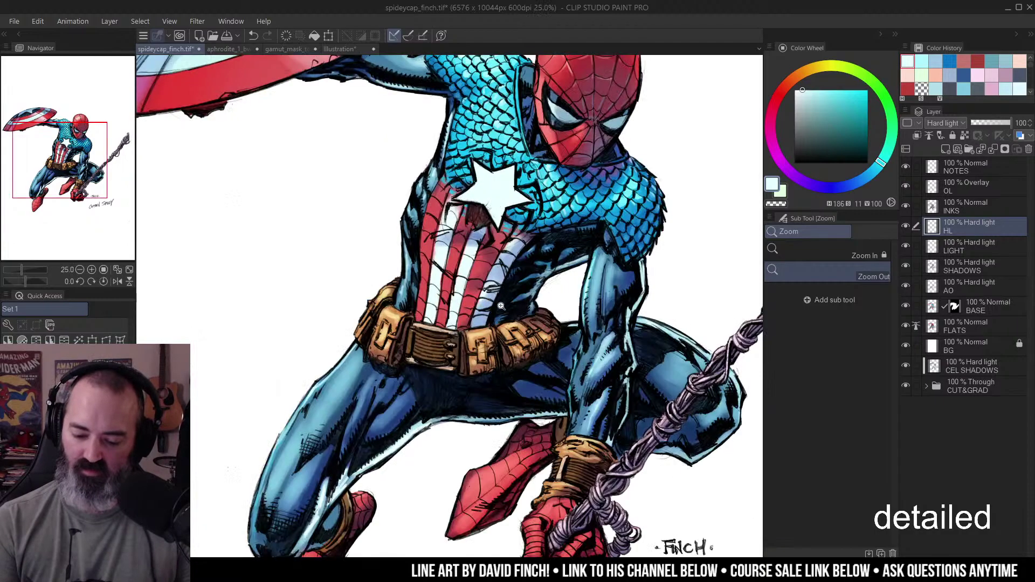
{"action": "left_click", "coordinate": [490, 304]}
{"action": "key", "text": "b"}
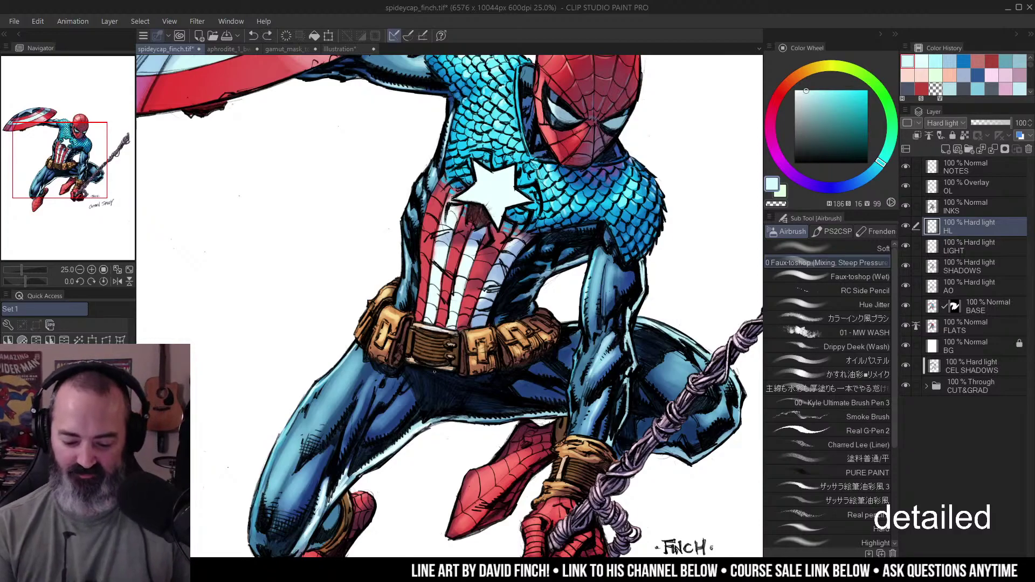
- Review the colouring of the whole figure from shield to webbing rope at reduced magnification
{"action": "left_click", "coordinate": [611, 214], "text": "alt"}
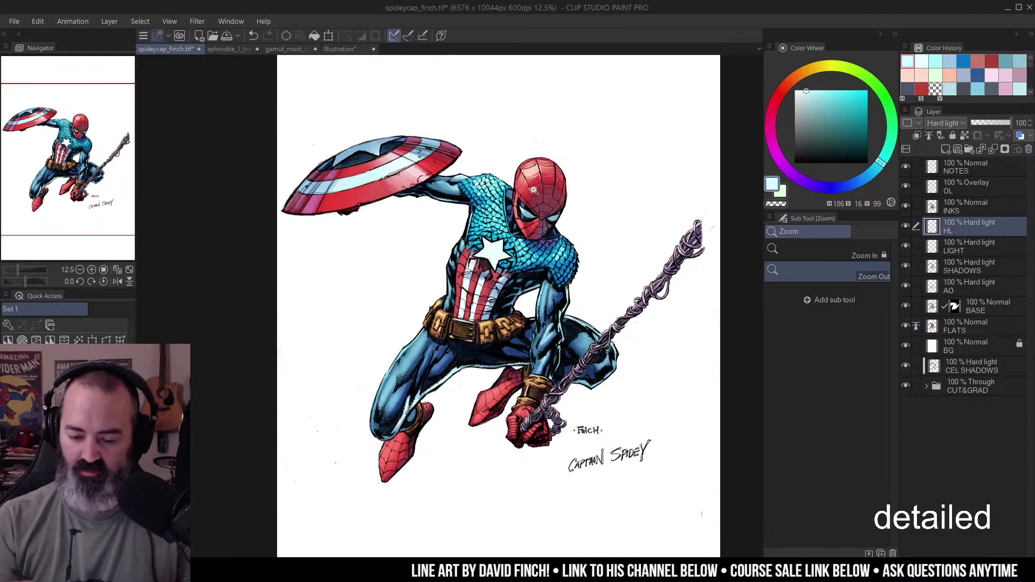
{"action": "left_click_drag", "start_coordinate": [584, 227], "coordinate": [572, 211]}
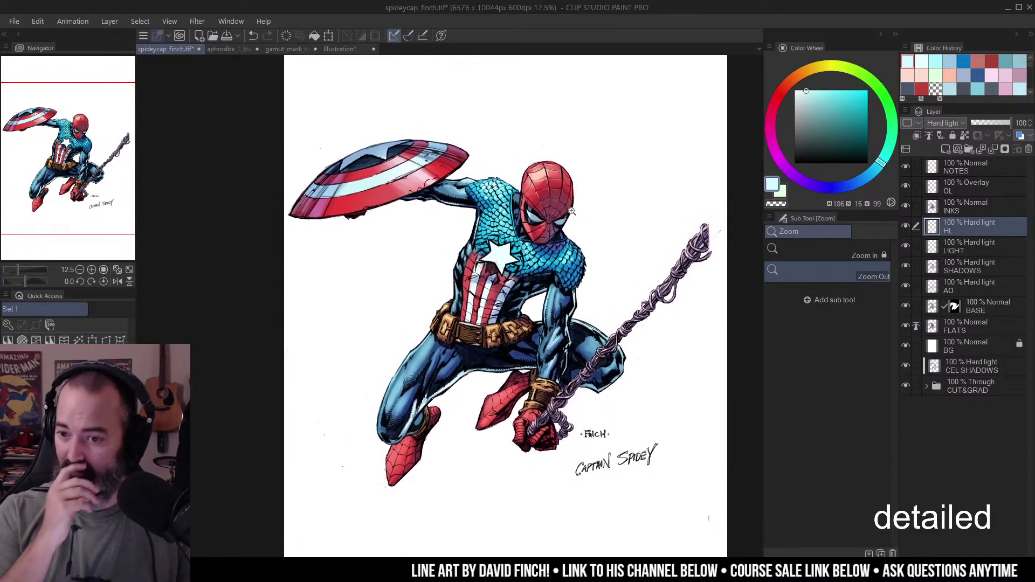
{"action": "key", "text": "m"}
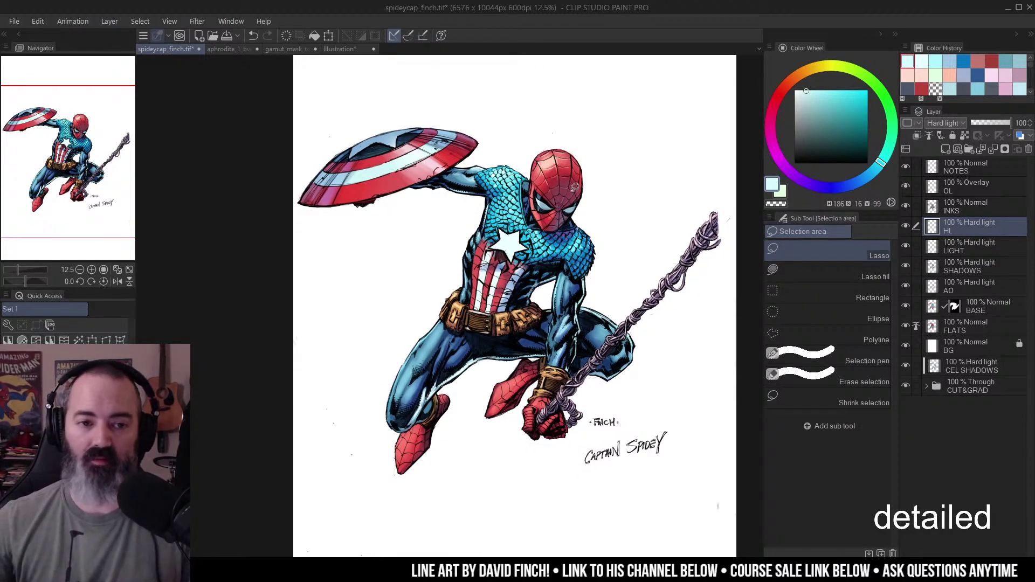
{"action": "scroll", "coordinate": [719, 237], "scroll_direction": "up", "scroll_amount": 1}
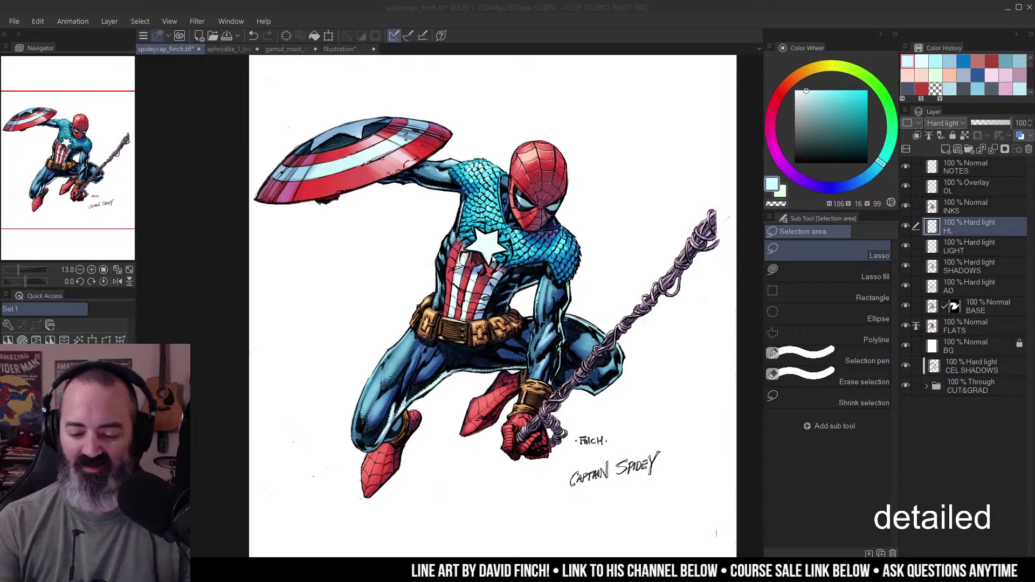
{"action": "scroll", "coordinate": [493, 259], "scroll_direction": "up", "scroll_amount": 3}
- Set the Airbrush colour to H 186, S 19, V 40 and shade the right-hand edges of the white chest star
{"action": "key", "text": "ctrl+space"}
{"action": "left_click", "coordinate": [519, 225]}
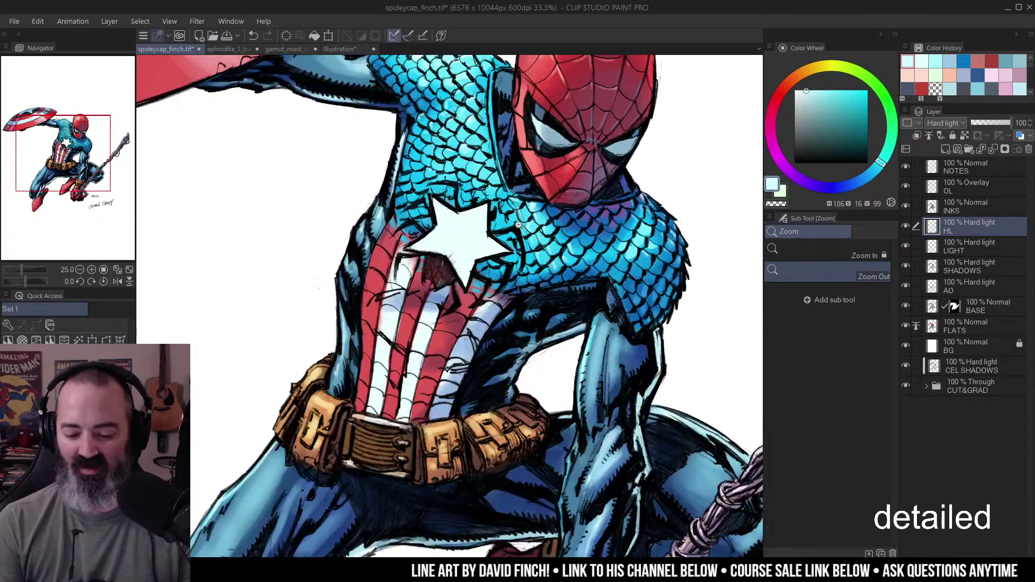
{"action": "left_click", "coordinate": [518, 225]}
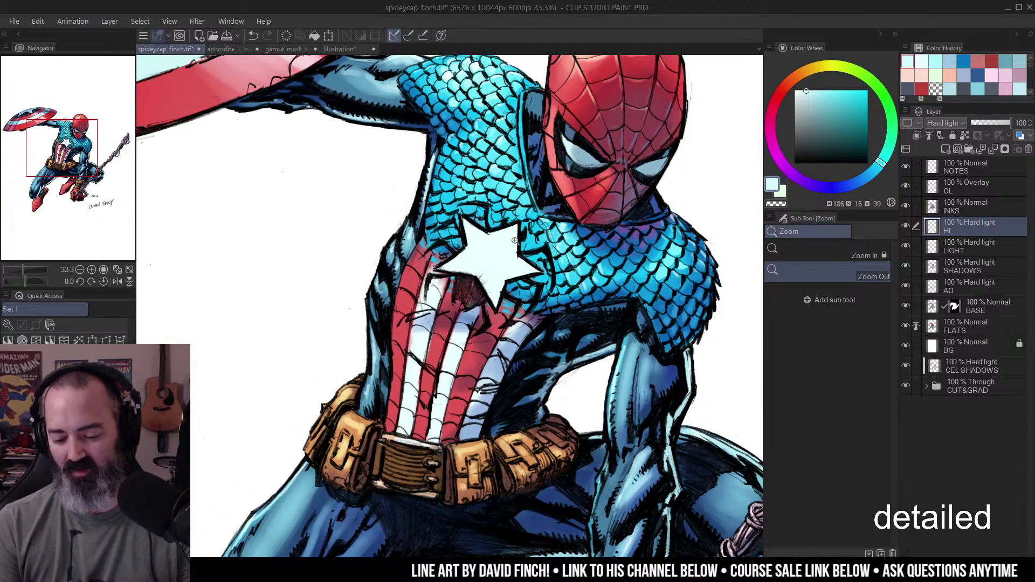
{"action": "left_click", "coordinate": [510, 254]}
{"action": "key", "text": "b"}
{"action": "left_click", "coordinate": [813, 126]}
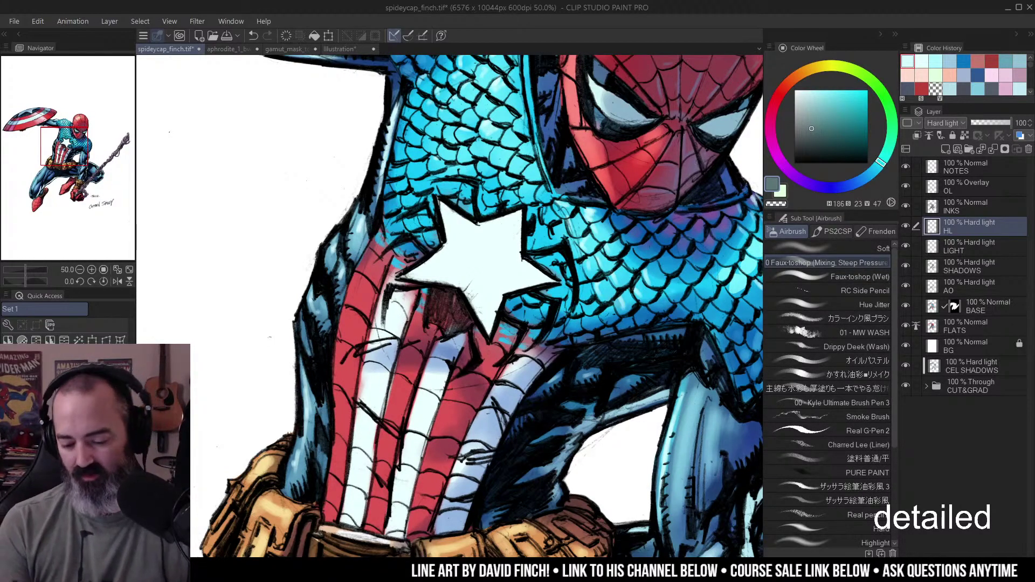
{"action": "left_click_drag", "start_coordinate": [581, 235], "coordinate": [499, 213]}
{"action": "key", "text": "m"}
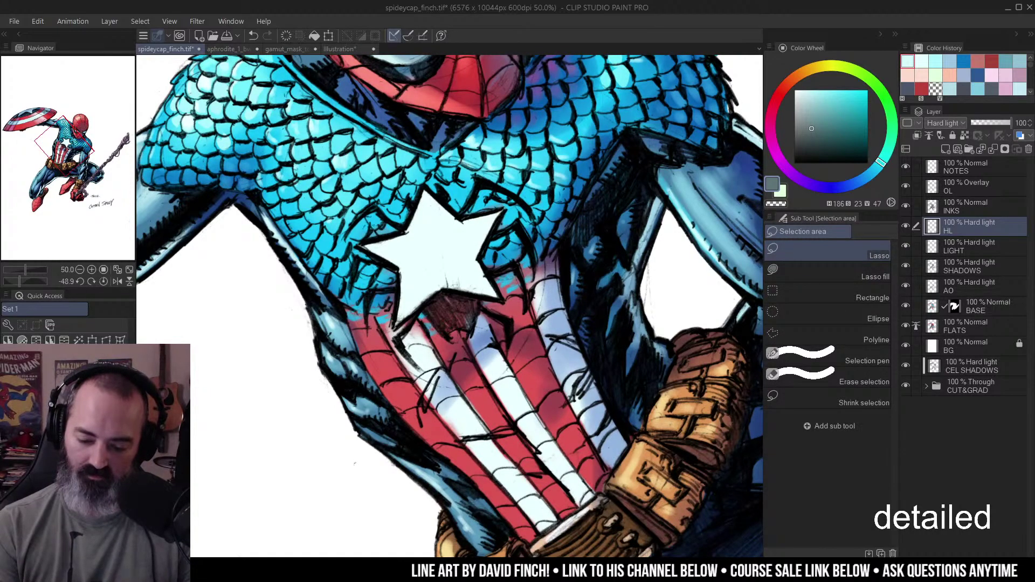
{"action": "key", "text": "b"}
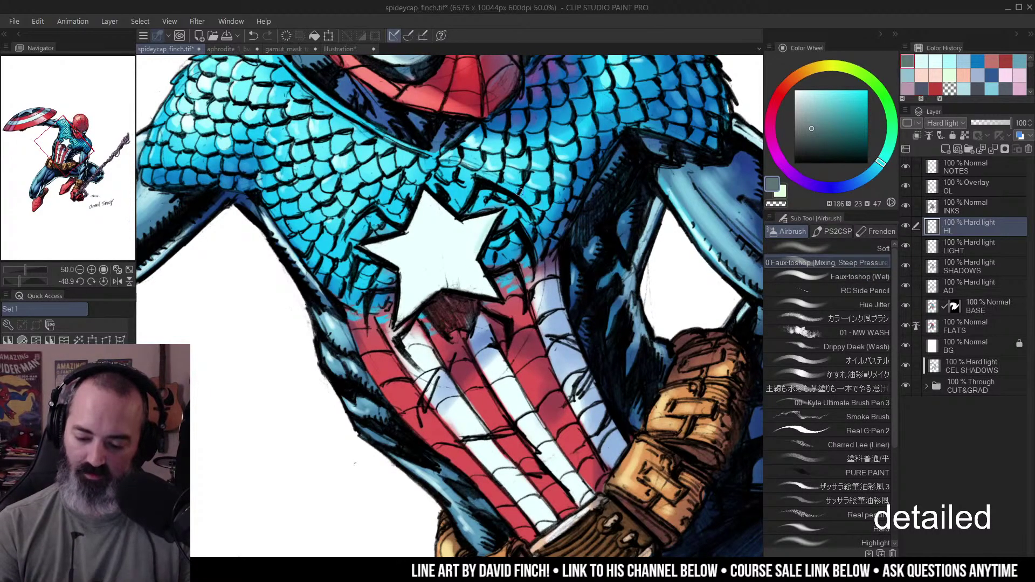
{"action": "left_click", "coordinate": [808, 134]}
{"action": "left_click_drag", "start_coordinate": [486, 225], "coordinate": [474, 259]}
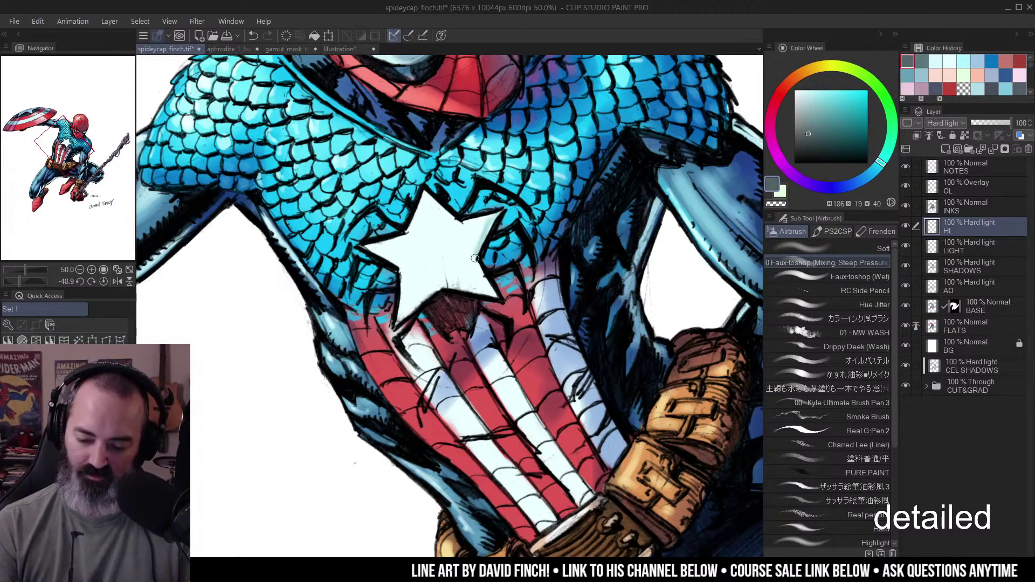
- Try a bevelled look on the chest star, trimming the shading with transparent colour and shading its remaining edges
{"action": "key", "text": "c"}
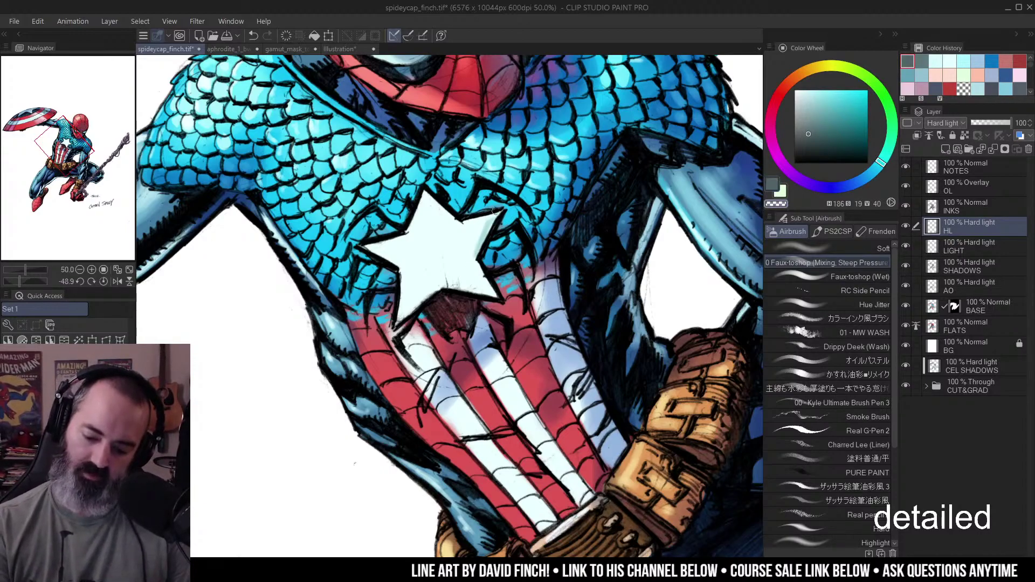
{"action": "mouse_move", "coordinate": [495, 212]}
{"action": "left_mouse_down"}
{"action": "mouse_move", "coordinate": [474, 263]}
{"action": "mouse_move", "coordinate": [488, 231]}
{"action": "mouse_move", "coordinate": [476, 285]}
{"action": "mouse_move", "coordinate": [412, 310]}
{"action": "mouse_move", "coordinate": [454, 287]}
{"action": "left_mouse_up"}
{"action": "key", "text": "c"}
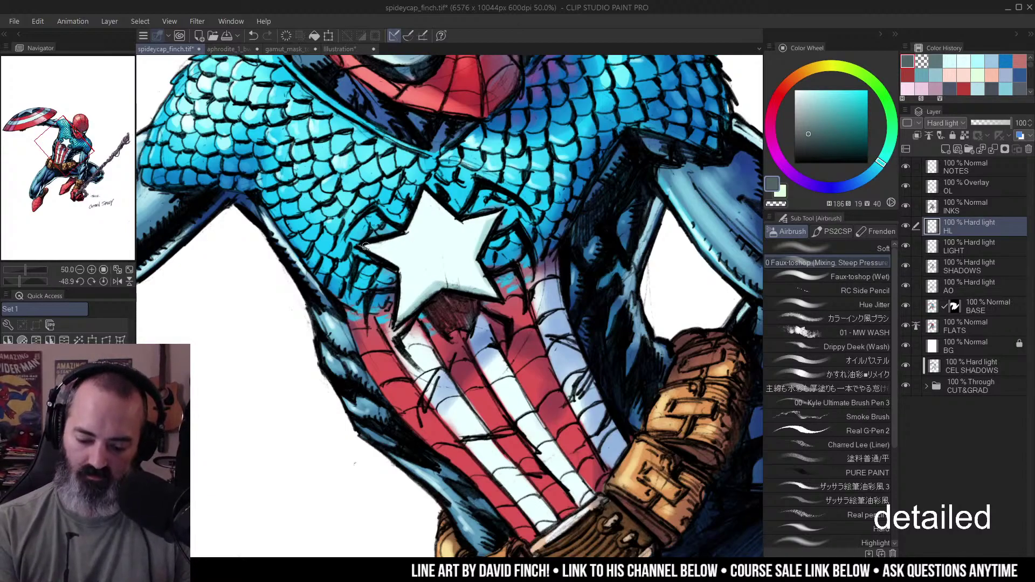
{"action": "mouse_move", "coordinate": [366, 246]}
{"action": "left_mouse_down"}
{"action": "mouse_move", "coordinate": [386, 259]}
{"action": "mouse_move", "coordinate": [399, 299]}
{"action": "left_mouse_up"}
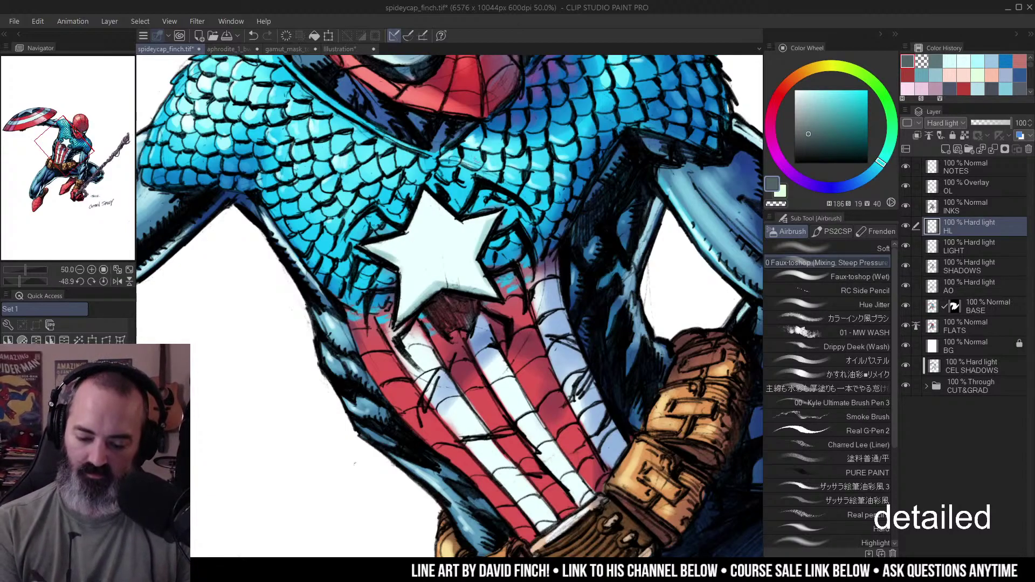
{"action": "left_click_drag", "start_coordinate": [441, 198], "coordinate": [457, 219]}
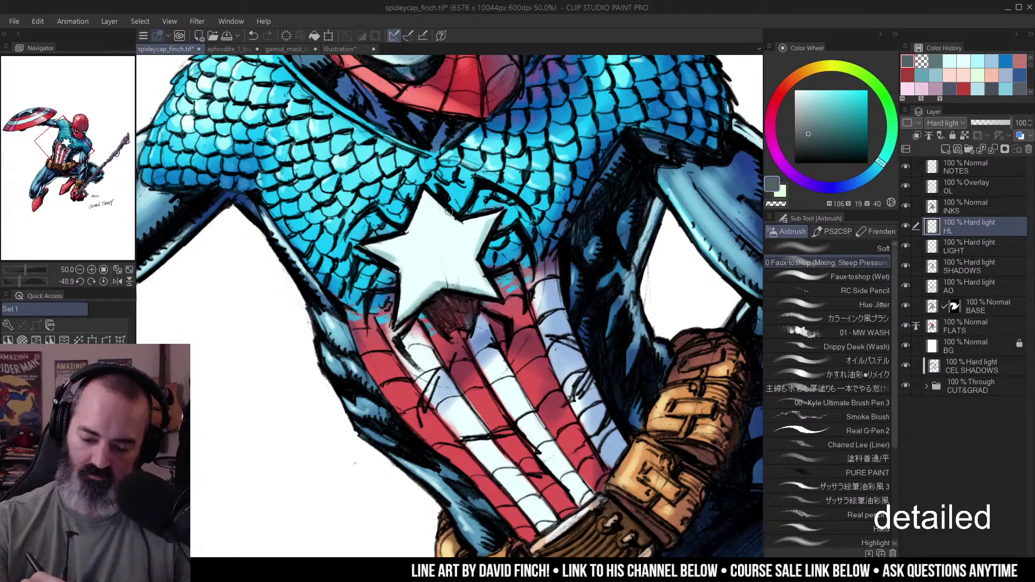
- Examine the chest star against the torso and mask at several magnifications and rotations
{"action": "key", "text": "ctrl+0"}
{"action": "scroll", "coordinate": [450, 306], "scroll_direction": "up", "scroll_amount": 2}
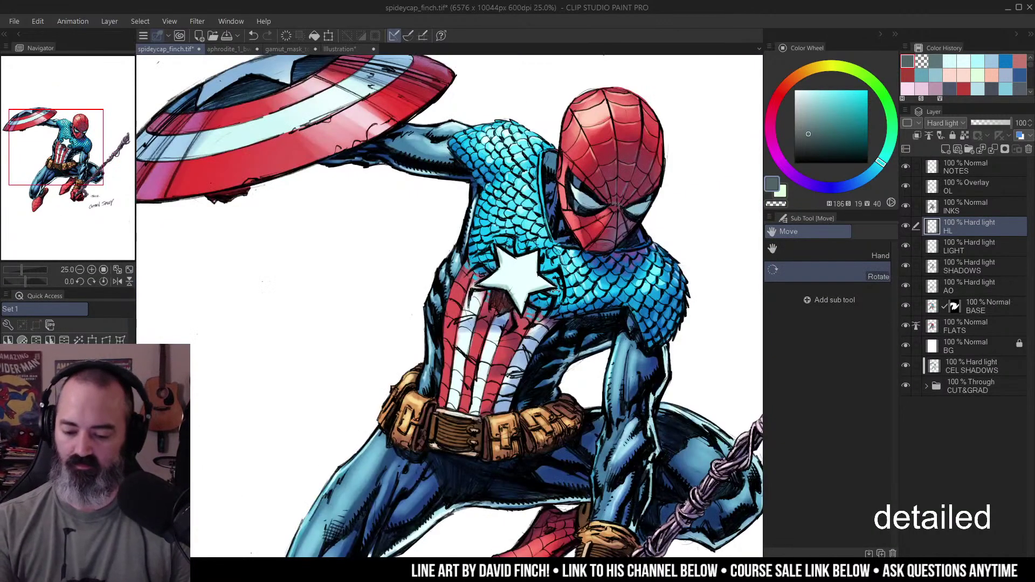
{"action": "scroll", "coordinate": [530, 253], "scroll_direction": "down", "scroll_amount": 2}
{"action": "scroll", "coordinate": [530, 254], "scroll_direction": "up", "scroll_amount": 3}
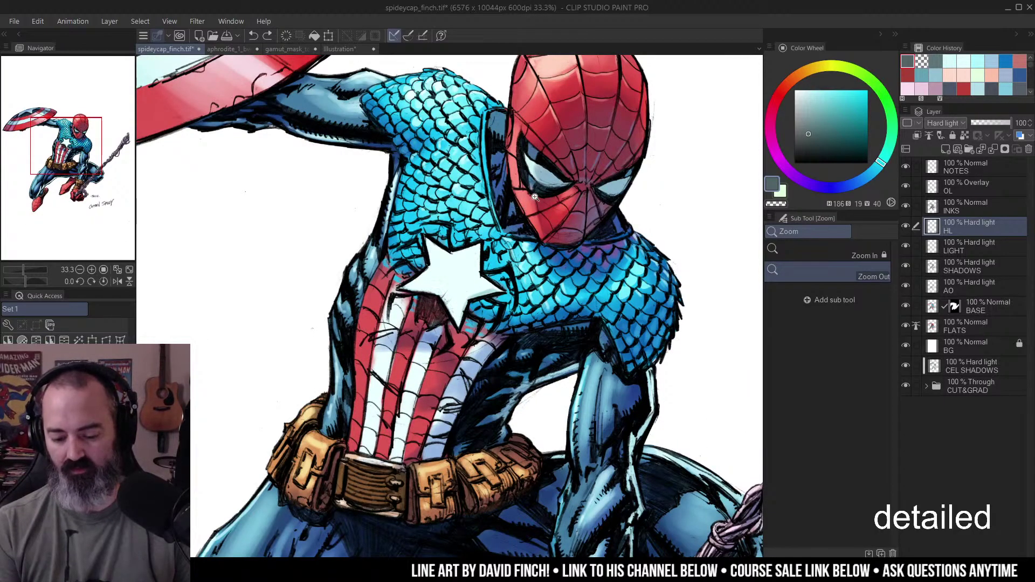
{"action": "key", "text": "b"}
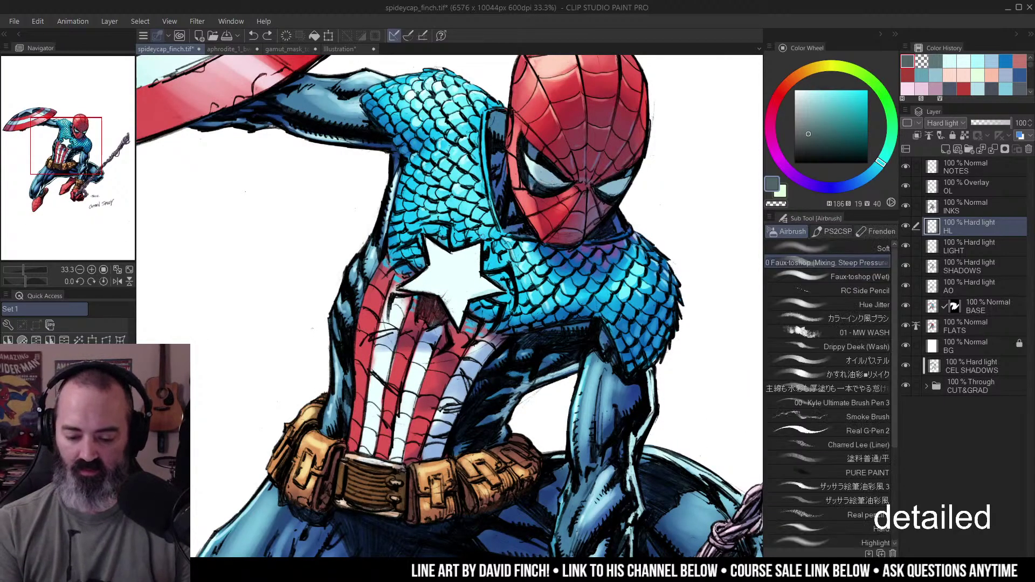
{"action": "left_click_drag", "start_coordinate": [513, 192], "coordinate": [462, 238]}
{"action": "key", "text": "m"}
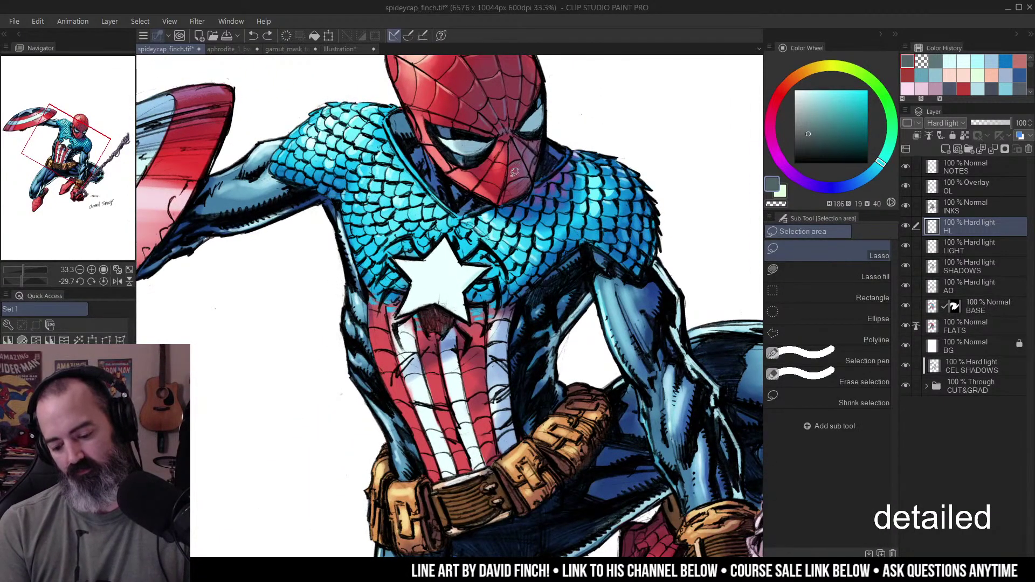
{"action": "key", "text": "alt+space"}
{"action": "left_click", "coordinate": [503, 221]}
{"action": "key", "text": "shift+space"}
{"action": "double_click", "coordinate": [552, 214]}
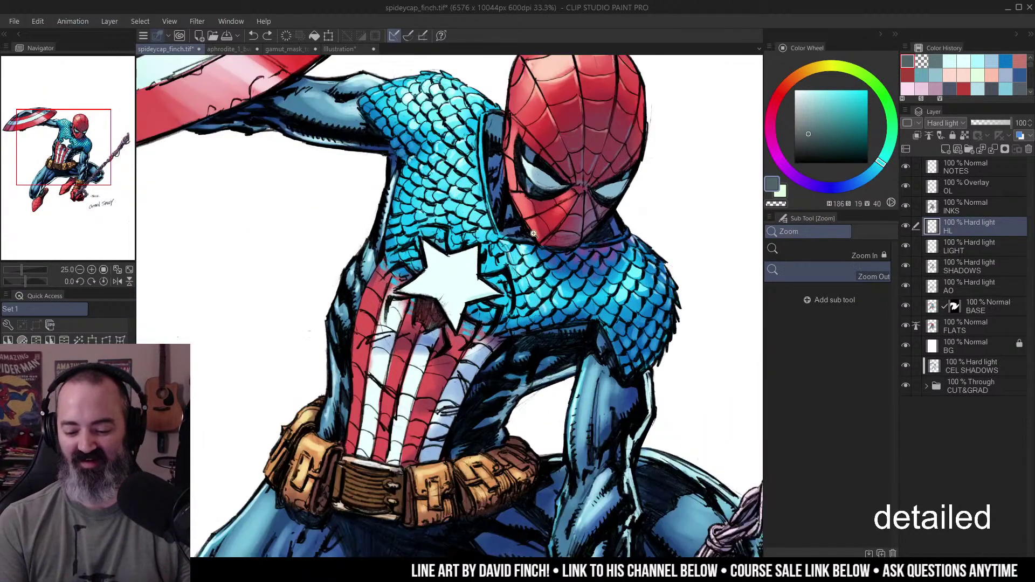
- Lasso a narrow band along the star's right-hand edges, limit it to the star and shade it with the Airbrush
{"action": "key", "text": "ctrl+space"}
{"action": "left_click", "coordinate": [488, 246]}
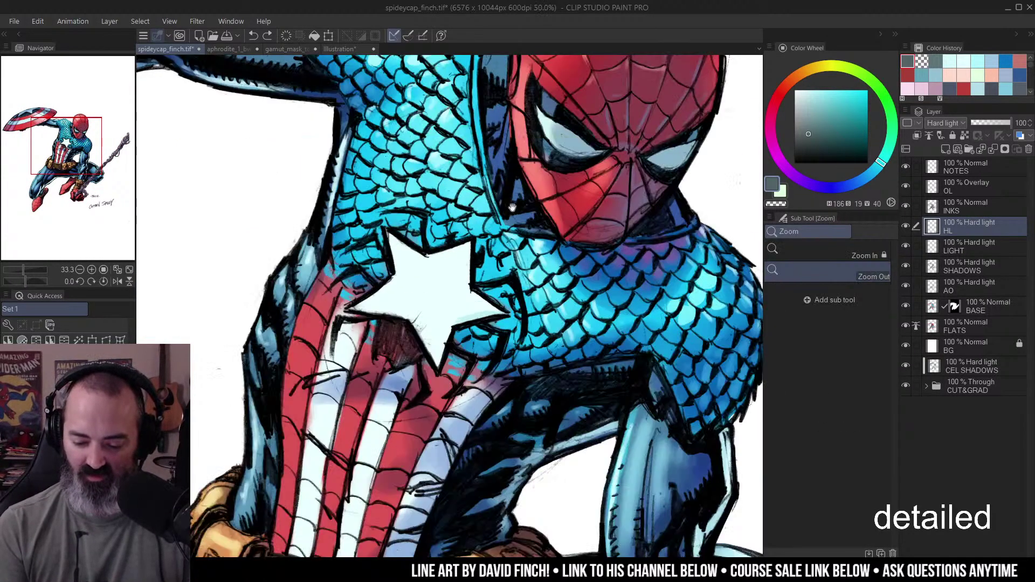
{"action": "left_click", "coordinate": [512, 207]}
{"action": "mouse_move", "coordinate": [513, 181]}
{"action": "left_mouse_down"}
{"action": "mouse_move", "coordinate": [511, 224]}
{"action": "mouse_move", "coordinate": [552, 246]}
{"action": "mouse_move", "coordinate": [497, 263]}
{"action": "mouse_move", "coordinate": [475, 328]}
{"action": "left_mouse_up"}
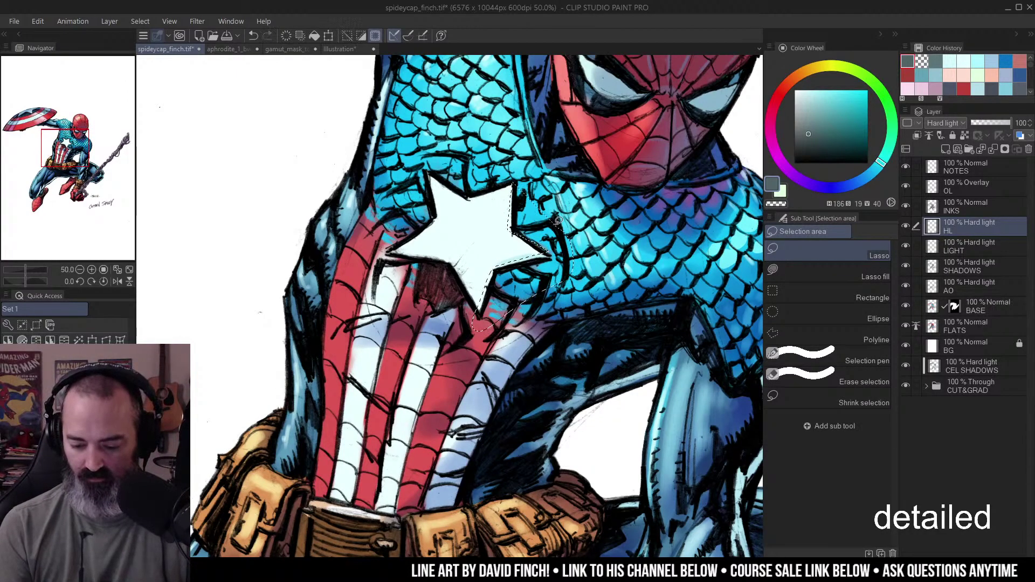
{"action": "key", "text": "w"}
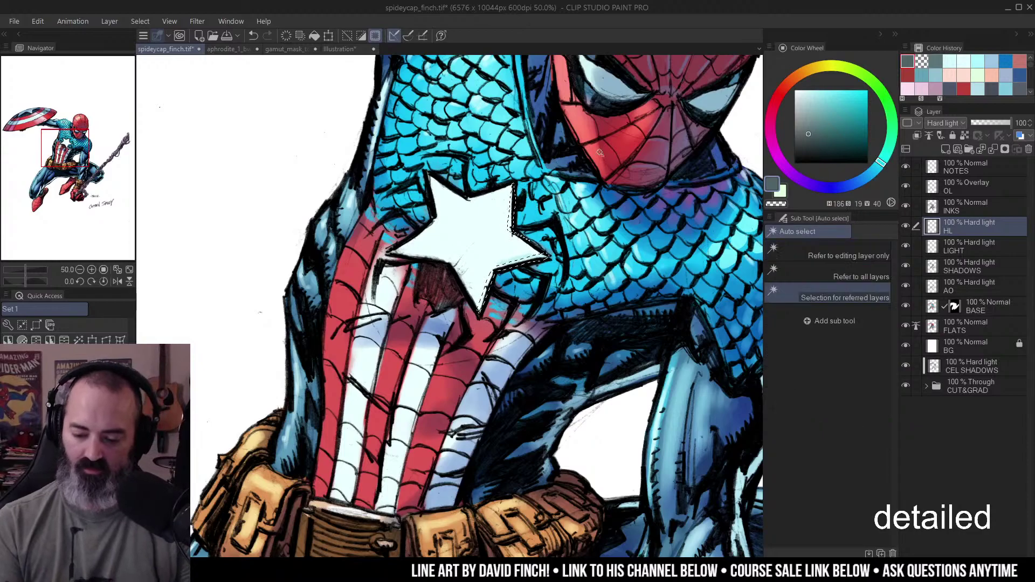
{"action": "key", "text": "b"}
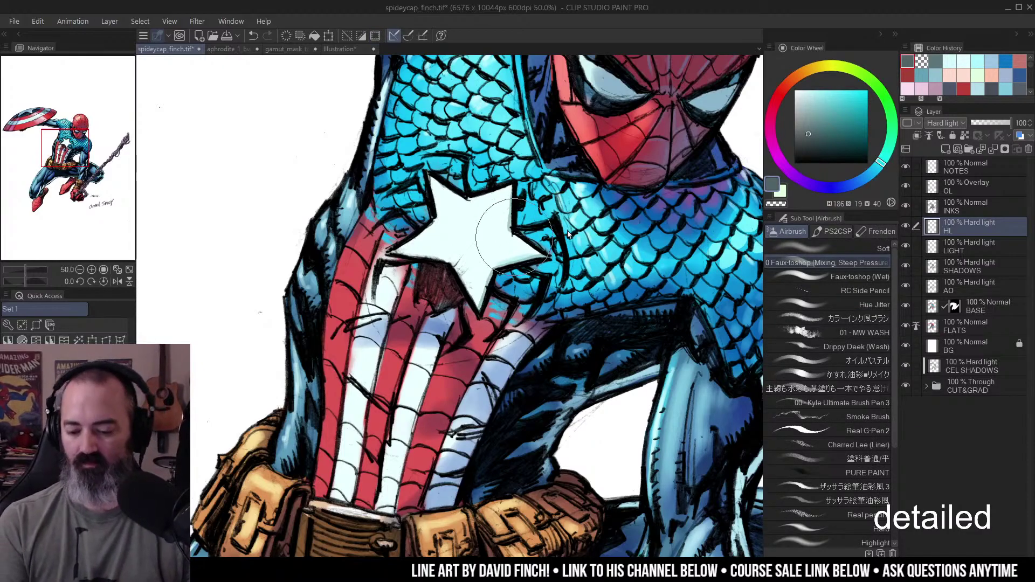
{"action": "left_click_drag", "start_coordinate": [603, 223], "coordinate": [559, 237]}
- Try a hard-edged facet shadow on the chest star by filling a lassoed area, and clear the selection
{"action": "left_click", "coordinate": [560, 241], "text": "alt"}
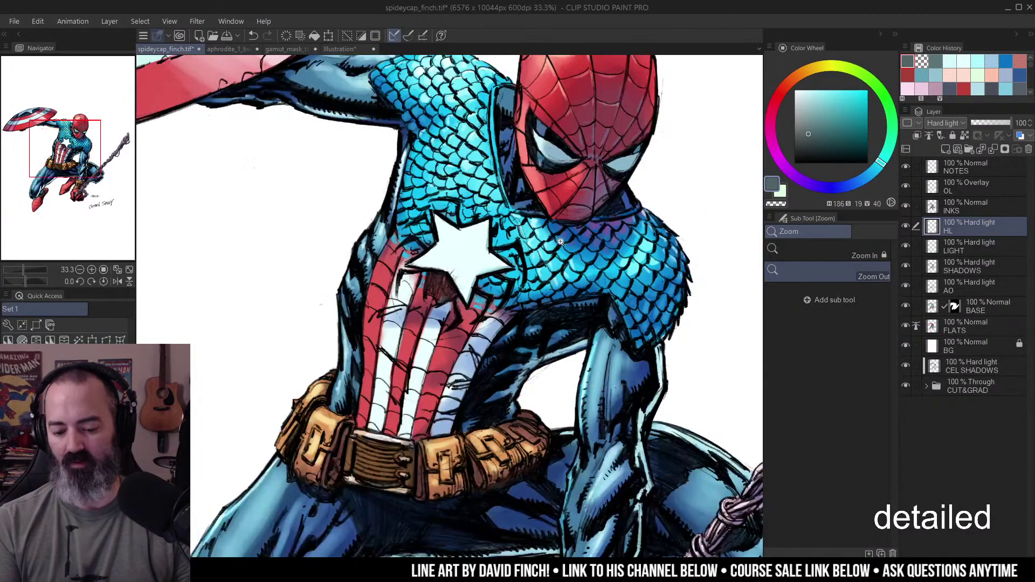
{"action": "left_click", "coordinate": [462, 256], "text": "alt"}
{"action": "key", "text": "m"}
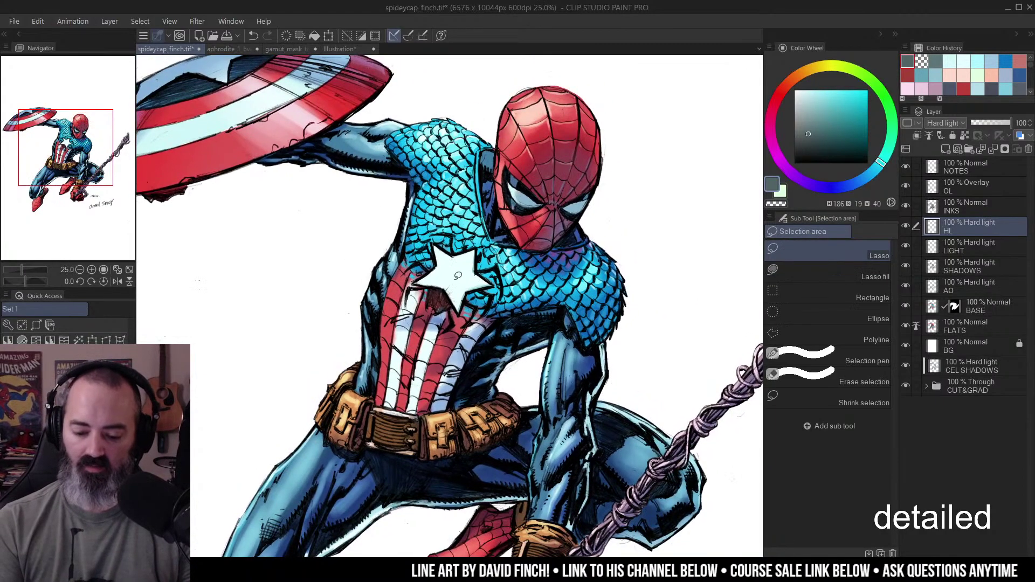
{"action": "mouse_move", "coordinate": [458, 276]}
{"action": "left_mouse_down"}
{"action": "mouse_move", "coordinate": [440, 293]}
{"action": "mouse_move", "coordinate": [453, 314]}
{"action": "mouse_move", "coordinate": [443, 325]}
{"action": "left_mouse_up"}
{"action": "key", "text": "g"}
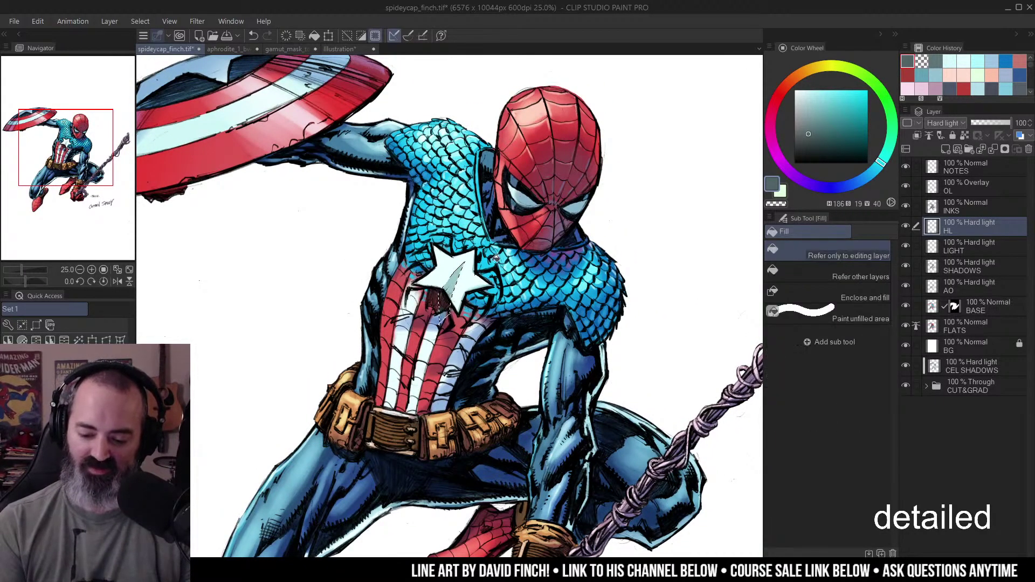
{"action": "key", "text": "m"}
{"action": "key", "text": "ctrl+d"}
{"action": "key", "text": "slash"}
- Review the star's shading on the full figure and in a close view of the chest emblem
{"action": "left_click", "coordinate": [583, 240], "text": "alt"}
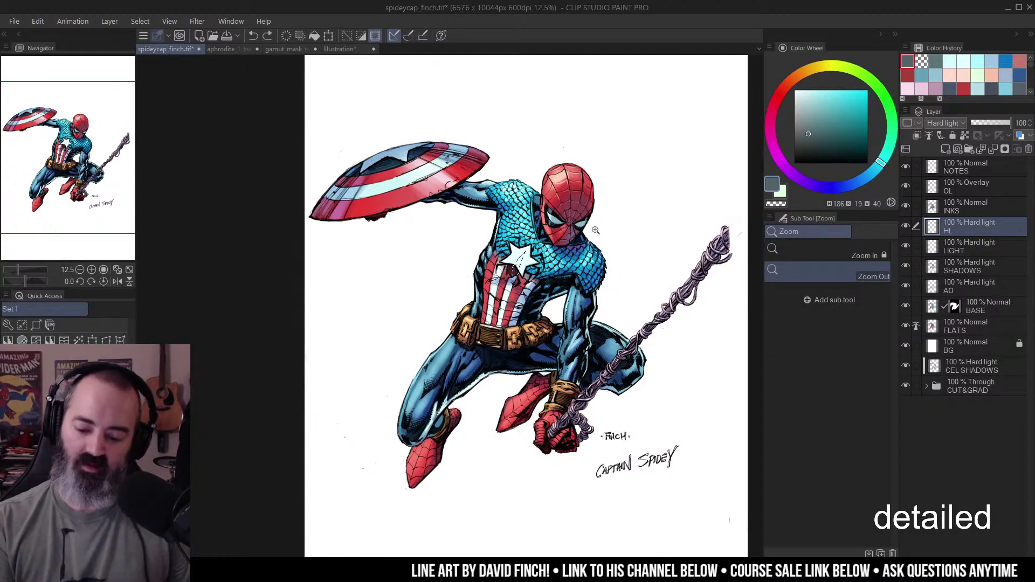
{"action": "key", "text": "m"}
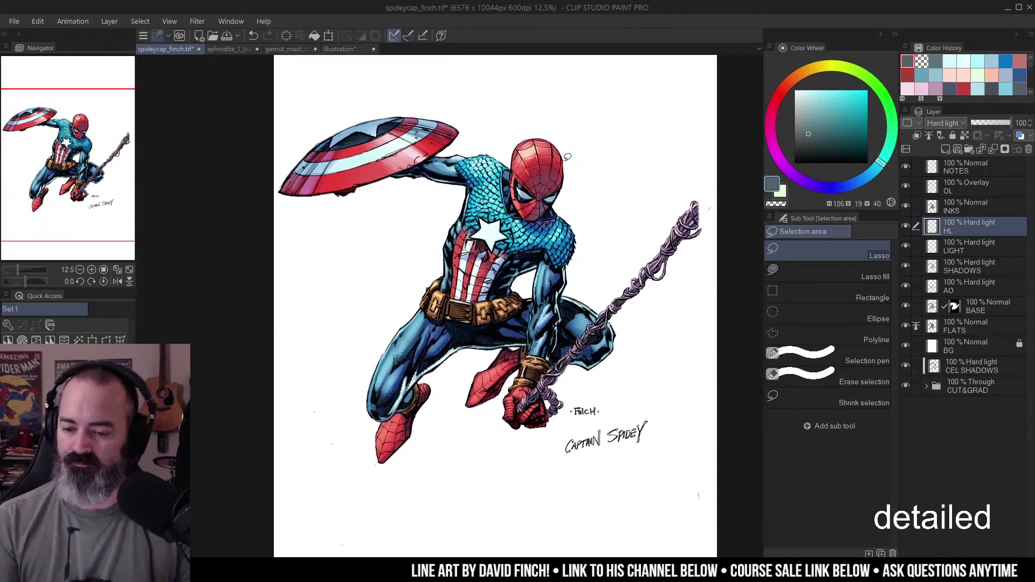
{"action": "left_click", "coordinate": [520, 241]}
{"action": "left_click", "coordinate": [521, 241]}
{"action": "left_click_drag", "start_coordinate": [520, 241], "coordinate": [566, 218]}
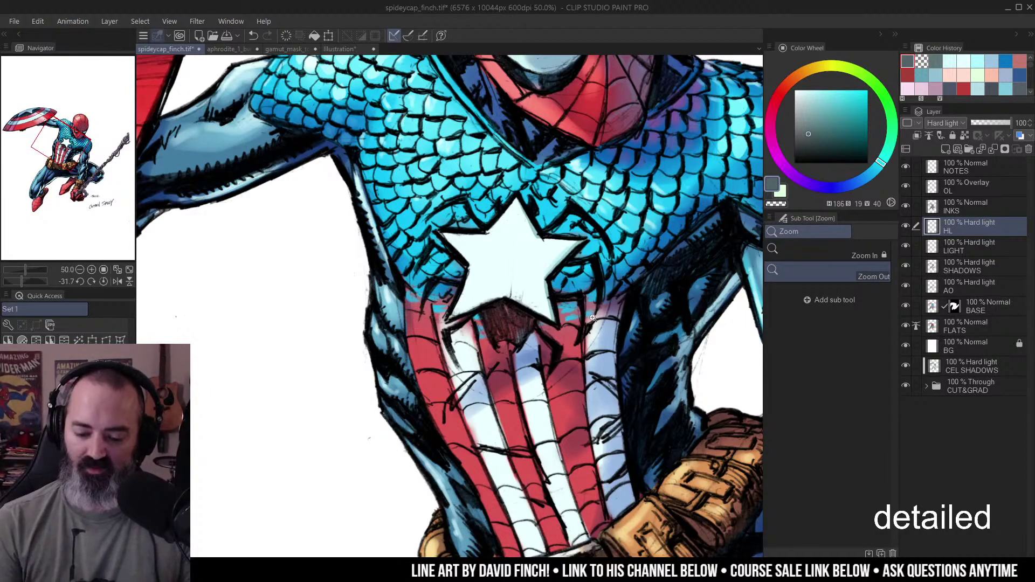
{"action": "scroll", "coordinate": [605, 265], "scroll_direction": "up", "scroll_amount": 2}
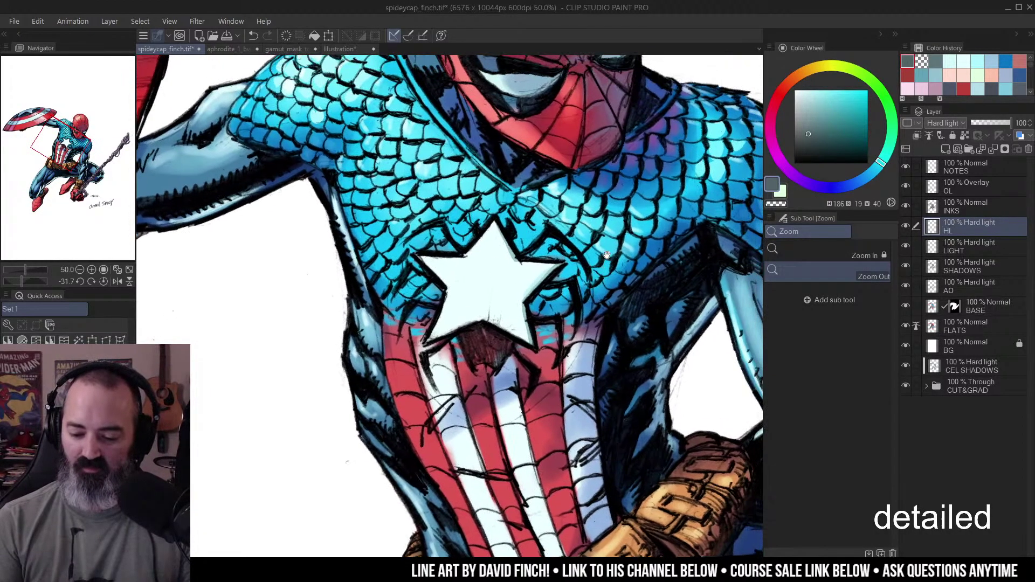
{"action": "left_click", "coordinate": [526, 273]}
{"action": "key", "text": "b"}
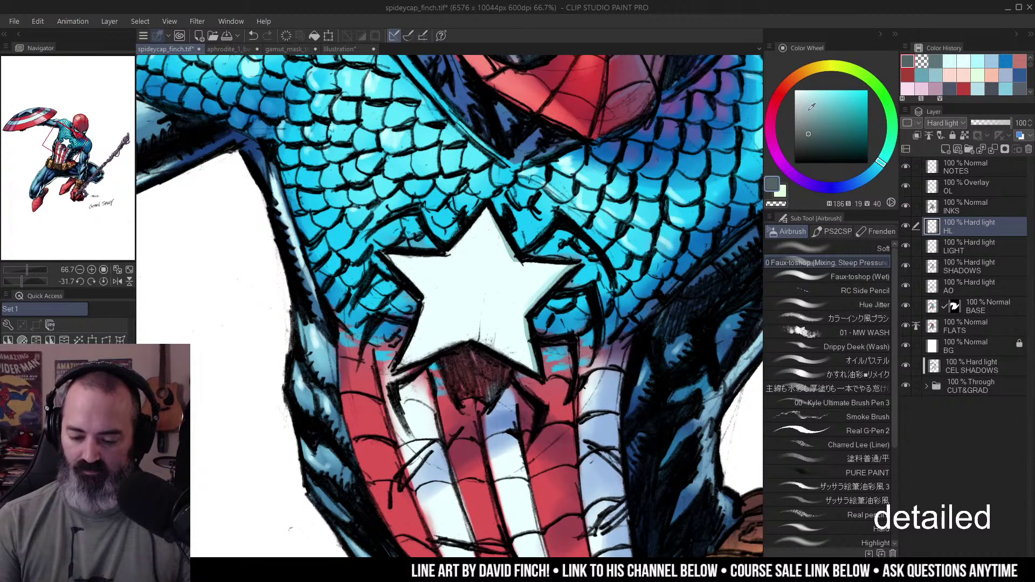
{"action": "key", "text": "slash"}
{"action": "left_click", "coordinate": [682, 147], "text": "alt"}
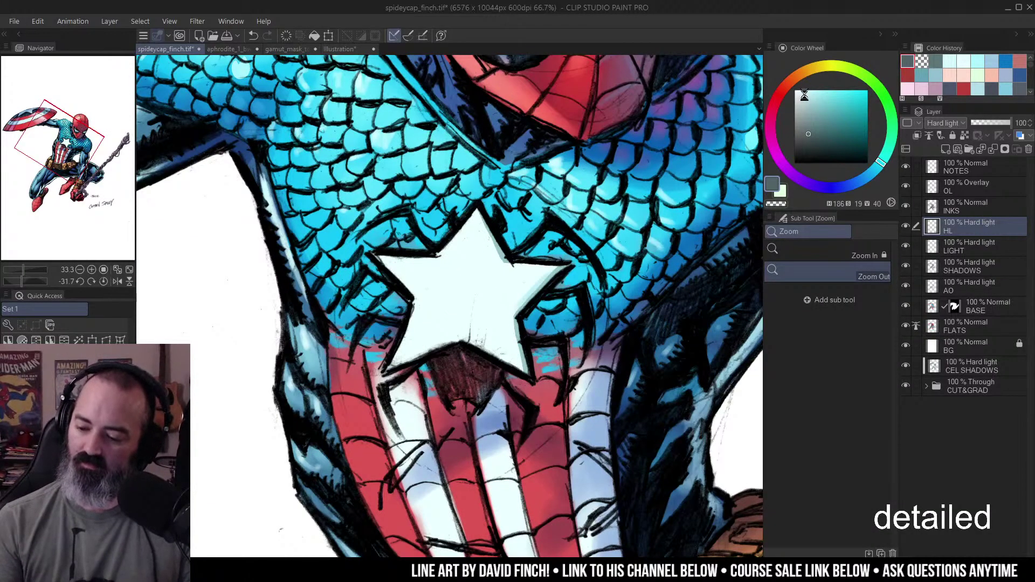
{"action": "left_click", "coordinate": [516, 253]}
{"action": "key", "text": "b"}
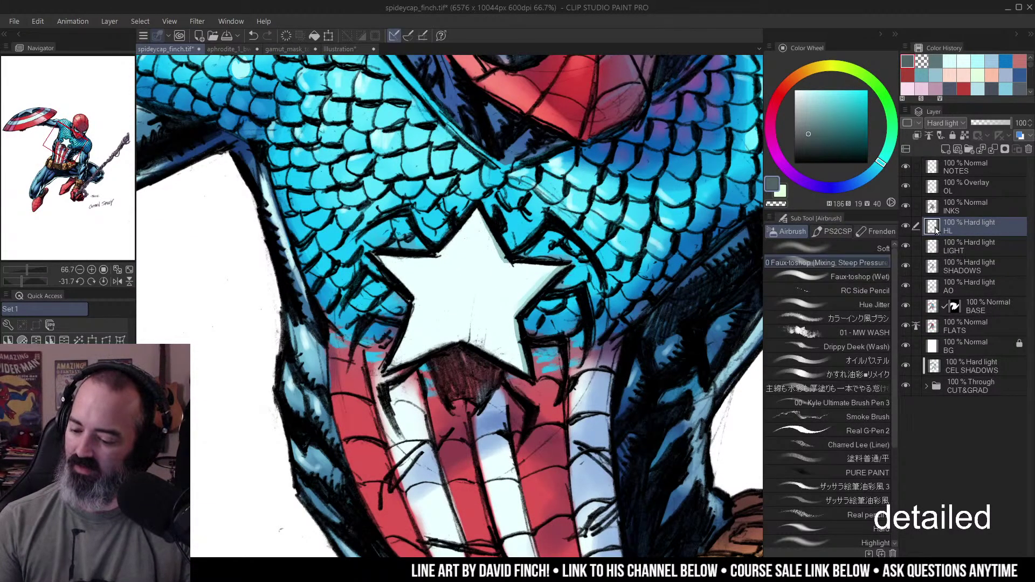
- On a new layer above NOTES, highlight the emblem's upper-right spider leg using RC Side Pencil with H 186, S 14, V 83
{"action": "left_click", "coordinate": [867, 279]}
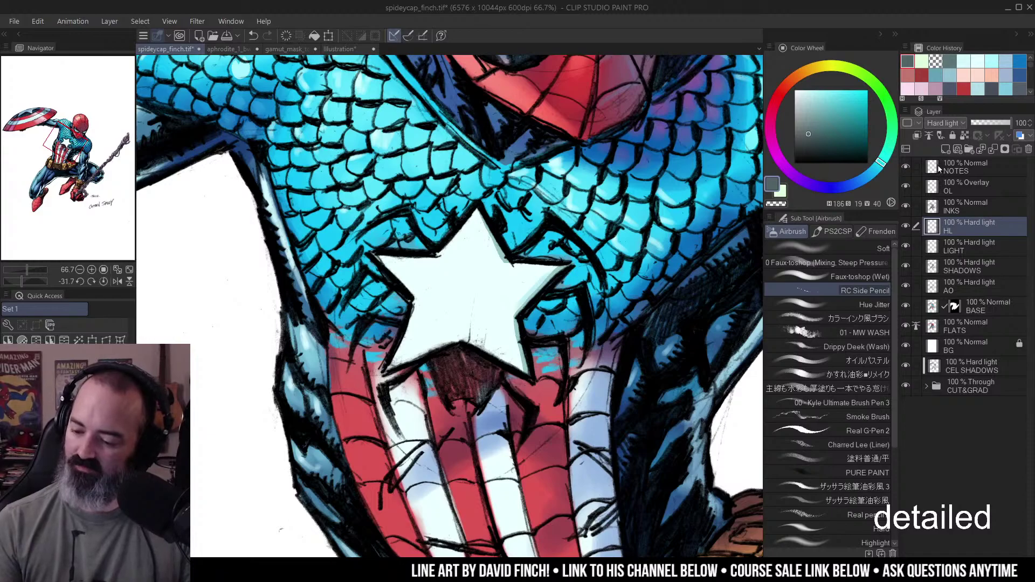
{"action": "left_click", "coordinate": [946, 149]}
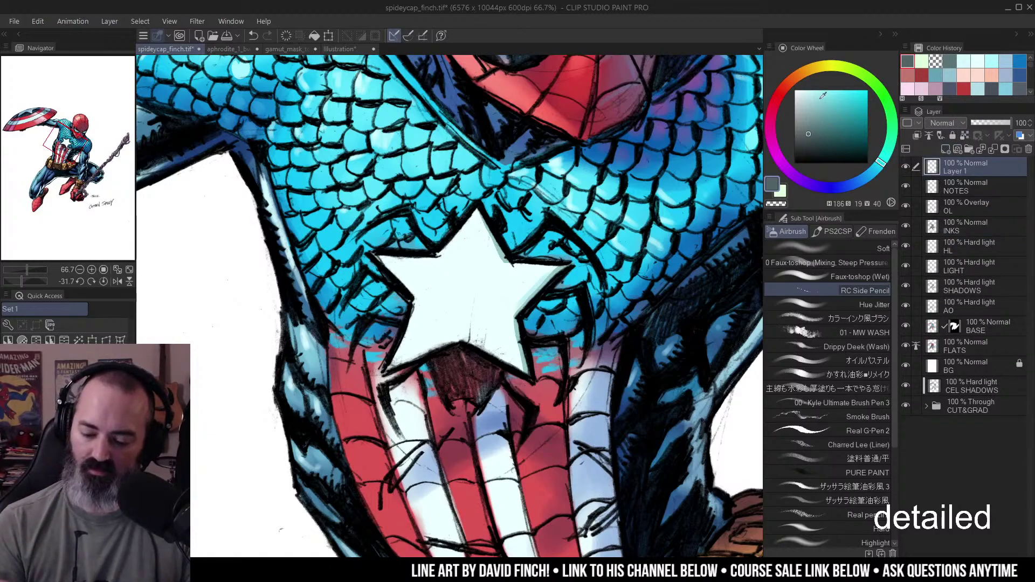
{"action": "left_click", "coordinate": [518, 251], "text": "alt"}
{"action": "mouse_move", "coordinate": [518, 251]}
{"action": "left_mouse_down"}
{"action": "mouse_move", "coordinate": [539, 244]}
{"action": "mouse_move", "coordinate": [551, 207]}
{"action": "mouse_move", "coordinate": [598, 265]}
{"action": "left_mouse_up"}
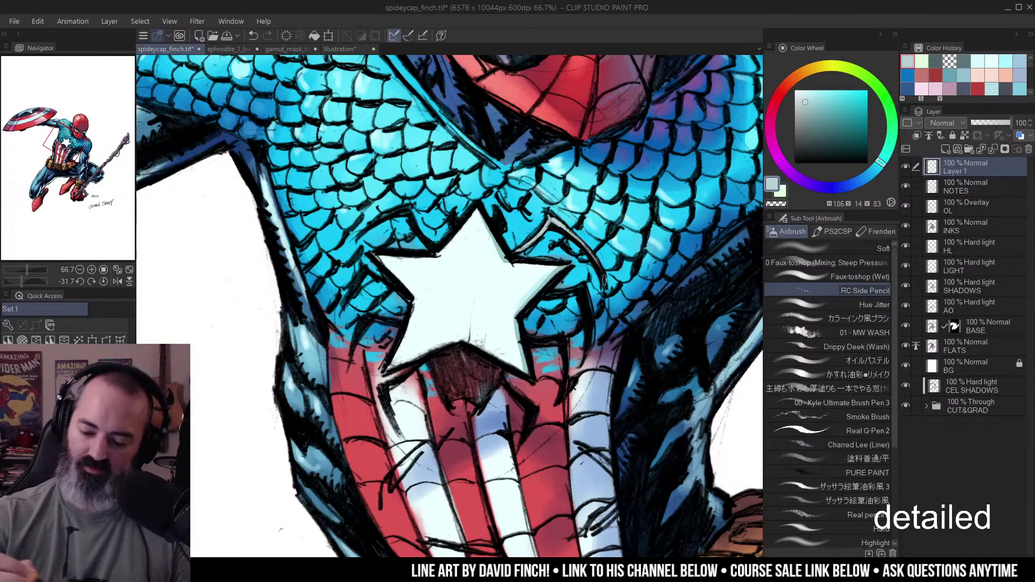
- Draw pale highlights on the two small fangs above the star and on the emblem's upper-left spider legs
{"action": "left_click_drag", "start_coordinate": [455, 217], "coordinate": [497, 217]}
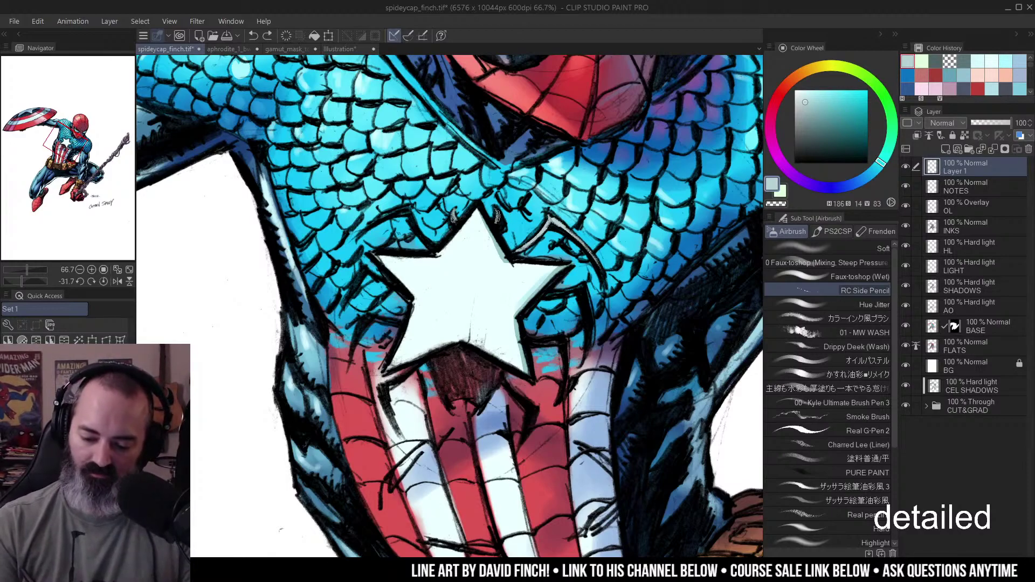
{"action": "left_click_drag", "start_coordinate": [496, 205], "coordinate": [499, 229]}
{"action": "mouse_move", "coordinate": [381, 217]}
{"action": "left_mouse_down"}
{"action": "mouse_move", "coordinate": [408, 205]}
{"action": "mouse_move", "coordinate": [377, 221]}
{"action": "mouse_move", "coordinate": [411, 216]}
{"action": "mouse_move", "coordinate": [436, 252]}
{"action": "left_mouse_up"}
{"action": "left_click_drag", "start_coordinate": [558, 201], "coordinate": [569, 164]}
{"action": "mouse_move", "coordinate": [377, 230]}
{"action": "left_mouse_down"}
{"action": "mouse_move", "coordinate": [402, 245]}
{"action": "mouse_move", "coordinate": [376, 234]}
{"action": "mouse_move", "coordinate": [360, 263]}
{"action": "left_mouse_up"}
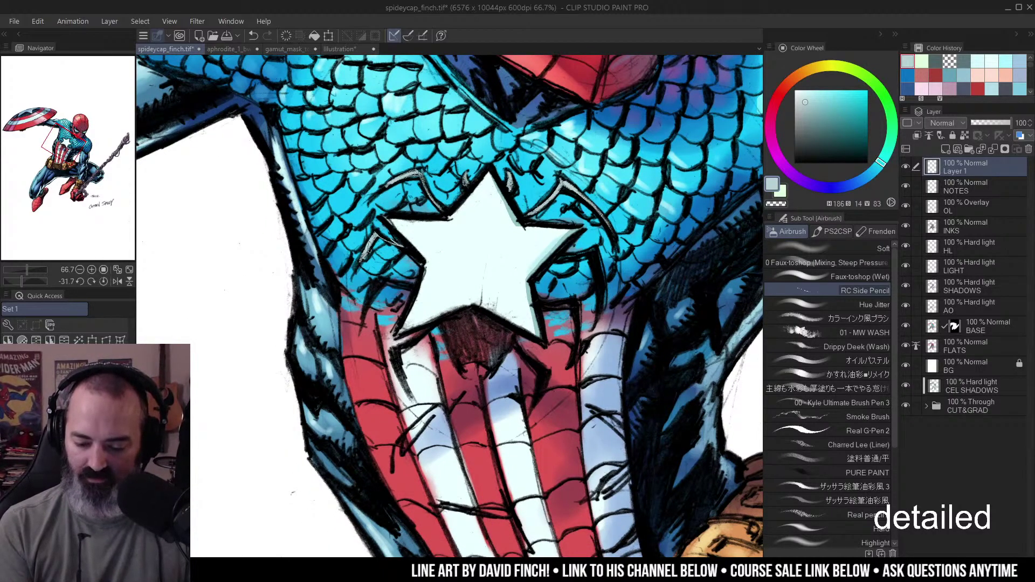
- Draw pale highlights on the emblem's middle and lower spider legs on both sides of the star
{"action": "mouse_move", "coordinate": [561, 259]}
{"action": "left_mouse_down"}
{"action": "mouse_move", "coordinate": [596, 250]}
{"action": "mouse_move", "coordinate": [602, 294]}
{"action": "left_mouse_up"}
{"action": "mouse_move", "coordinate": [595, 257]}
{"action": "left_mouse_down"}
{"action": "mouse_move", "coordinate": [604, 294]}
{"action": "mouse_move", "coordinate": [599, 266]}
{"action": "left_mouse_up"}
{"action": "left_click_drag", "start_coordinate": [599, 278], "coordinate": [606, 320]}
{"action": "left_click_drag", "start_coordinate": [539, 324], "coordinate": [549, 299]}
{"action": "mouse_move", "coordinate": [385, 260]}
{"action": "left_mouse_down"}
{"action": "mouse_move", "coordinate": [374, 281]}
{"action": "mouse_move", "coordinate": [407, 263]}
{"action": "left_mouse_up"}
{"action": "left_click_drag", "start_coordinate": [391, 253], "coordinate": [377, 280]}
{"action": "left_click_drag", "start_coordinate": [394, 248], "coordinate": [377, 279]}
- Highlight the lowest spider legs that reach from the star down over the red and white stripes
{"action": "mouse_move", "coordinate": [559, 280]}
{"action": "left_mouse_down"}
{"action": "mouse_move", "coordinate": [579, 279]}
{"action": "mouse_move", "coordinate": [586, 319]}
{"action": "left_mouse_up"}
{"action": "mouse_move", "coordinate": [426, 307]}
{"action": "left_mouse_down"}
{"action": "mouse_move", "coordinate": [425, 319]}
{"action": "mouse_move", "coordinate": [402, 329]}
{"action": "mouse_move", "coordinate": [420, 374]}
{"action": "left_mouse_up"}
{"action": "left_click_drag", "start_coordinate": [525, 320], "coordinate": [555, 368]}
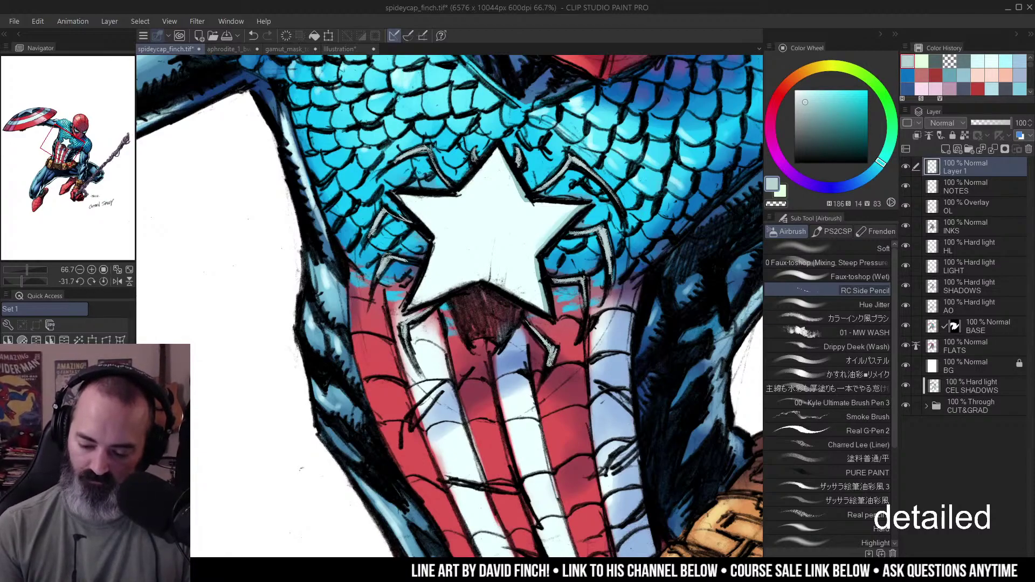
- Review the chest emblem's highlights from farther away and with the canvas rotation reset to upright
{"action": "left_click", "coordinate": [534, 260], "text": "ctrl+alt"}
{"action": "left_click", "coordinate": [534, 260], "text": "ctrl+alt"}
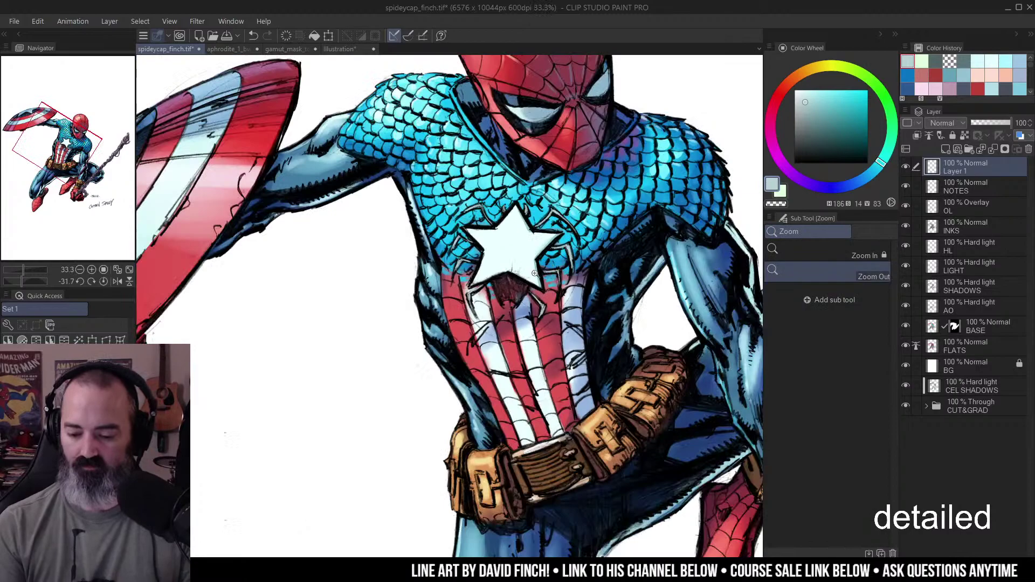
{"action": "key", "text": "m"}
{"action": "key", "text": "p"}
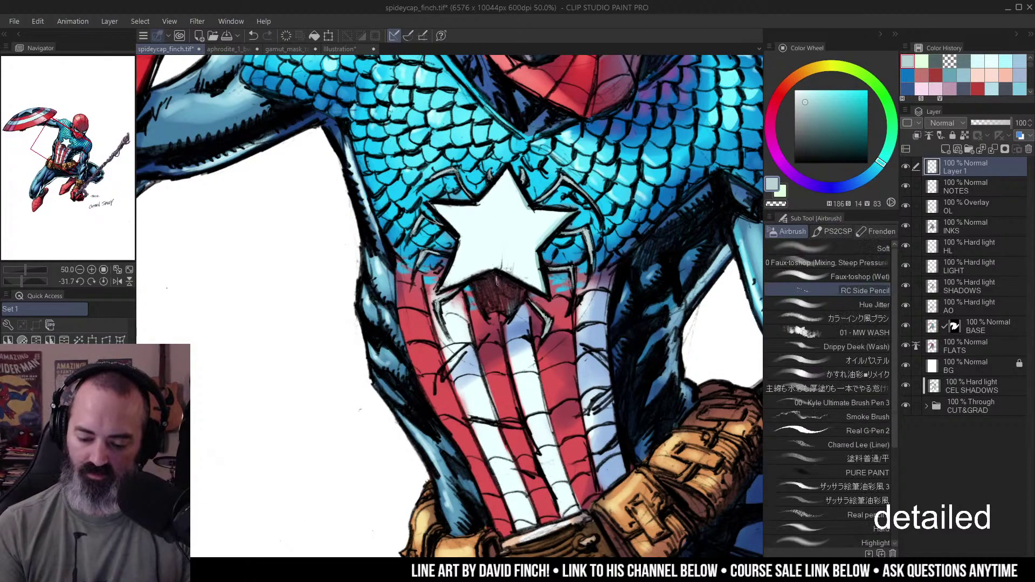
{"action": "key", "text": "ctrl+space"}
{"action": "key", "text": "ctrl+0"}
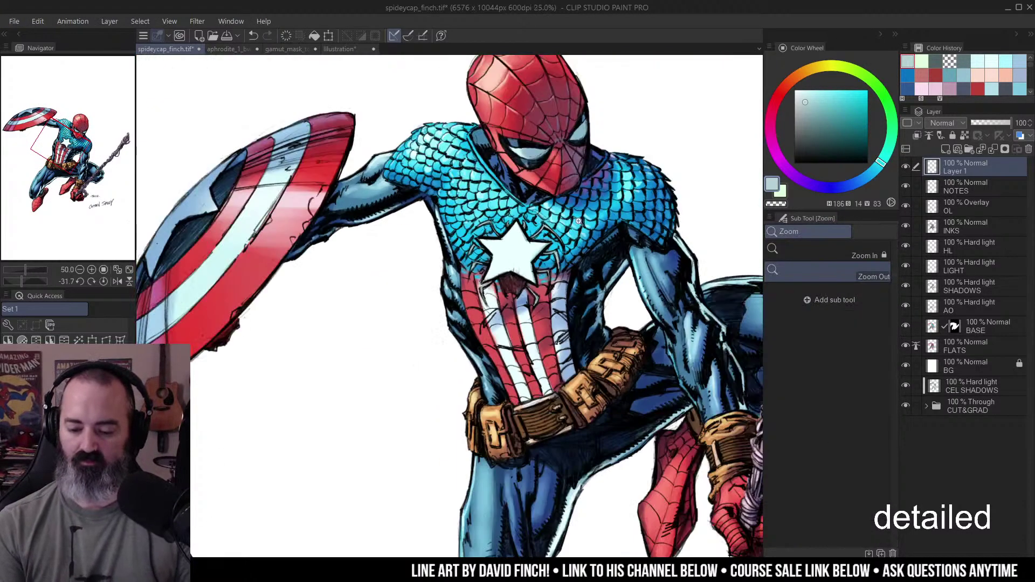
{"action": "left_click_drag", "start_coordinate": [600, 282], "coordinate": [592, 258]}
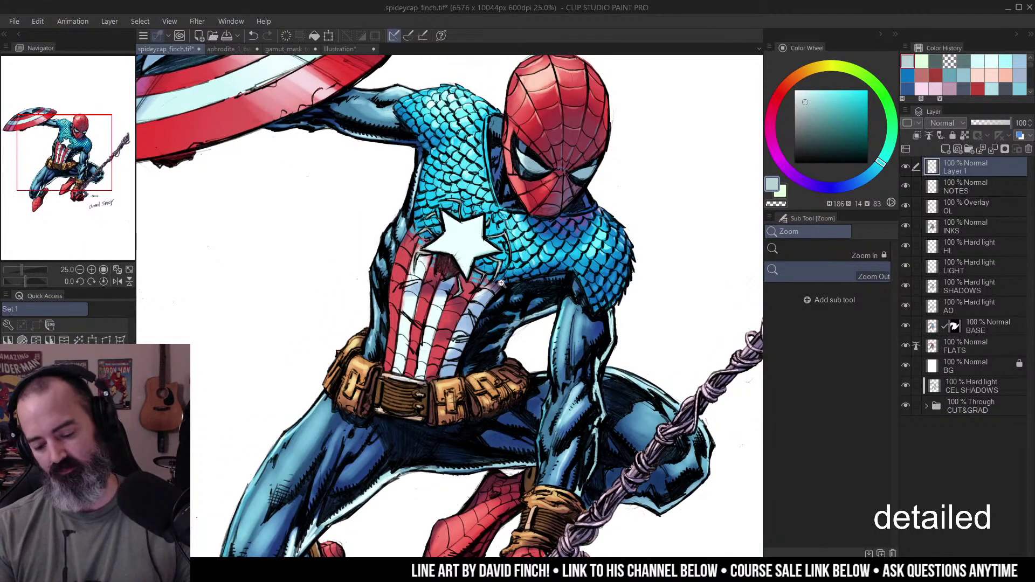
{"action": "scroll", "coordinate": [502, 284], "scroll_direction": "down", "scroll_amount": 2}
{"action": "scroll", "coordinate": [519, 276], "scroll_direction": "up", "scroll_amount": 2}
{"action": "key", "text": "m"}
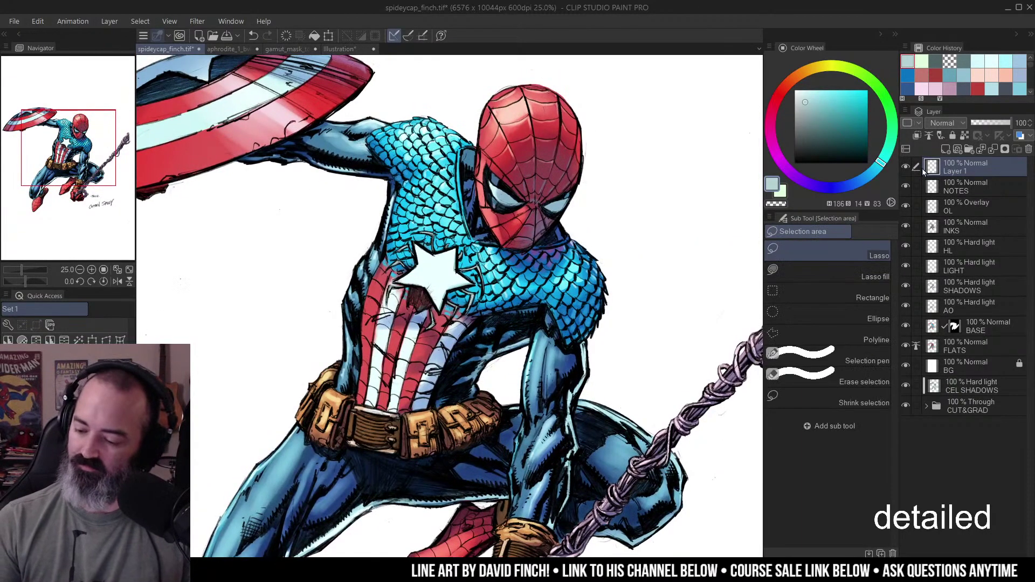
- Remove Layer 1, the separate emblem highlight layer above NOTES, from the layer stack
{"action": "right_click", "coordinate": [965, 163]}
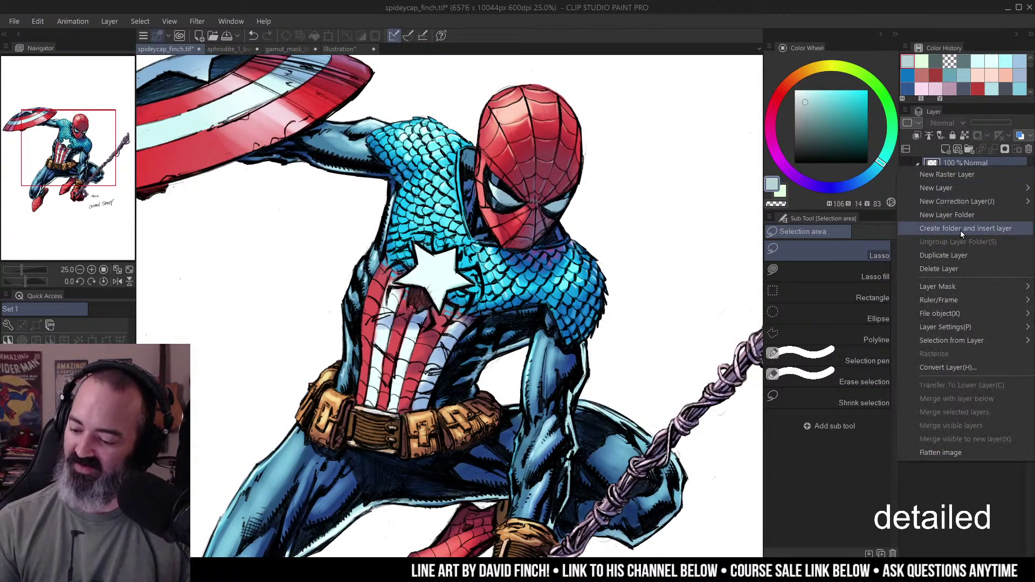
{"action": "left_click", "coordinate": [870, 241]}
{"action": "scroll", "coordinate": [617, 202], "scroll_direction": "down", "scroll_amount": 1}
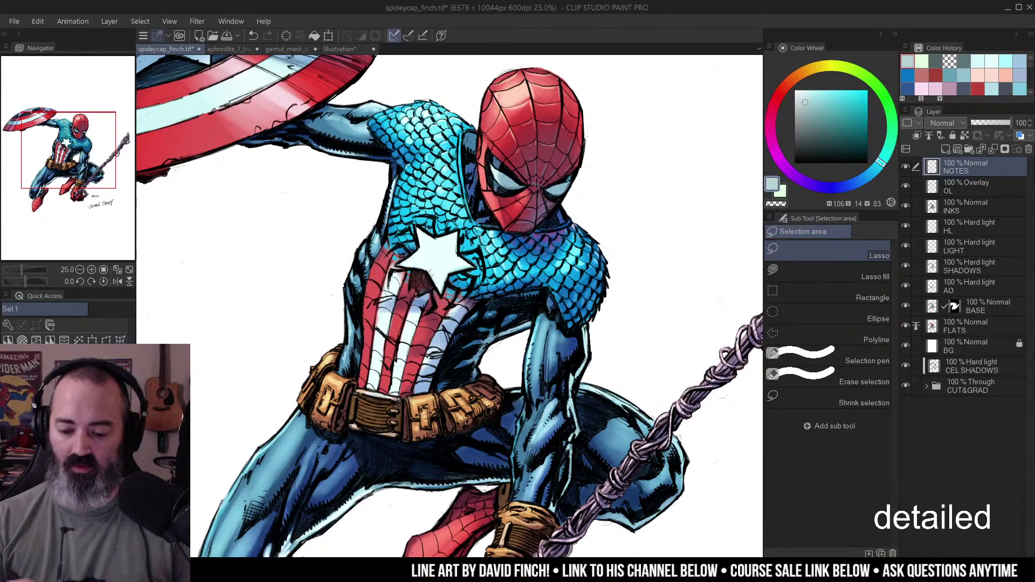
- Examine the full figure and page composition at several magnifications, from the whole canvas to the torso and head
{"action": "scroll", "coordinate": [581, 226], "scroll_direction": "down", "scroll_amount": 4}
{"action": "scroll", "coordinate": [581, 227], "scroll_direction": "up", "scroll_amount": 2}
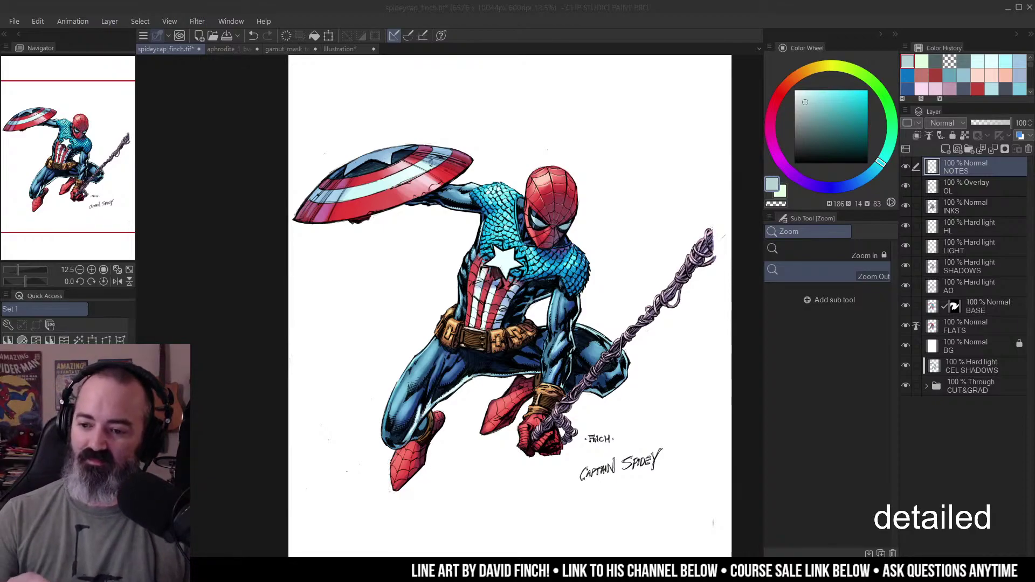
{"action": "left_click", "coordinate": [552, 223]}
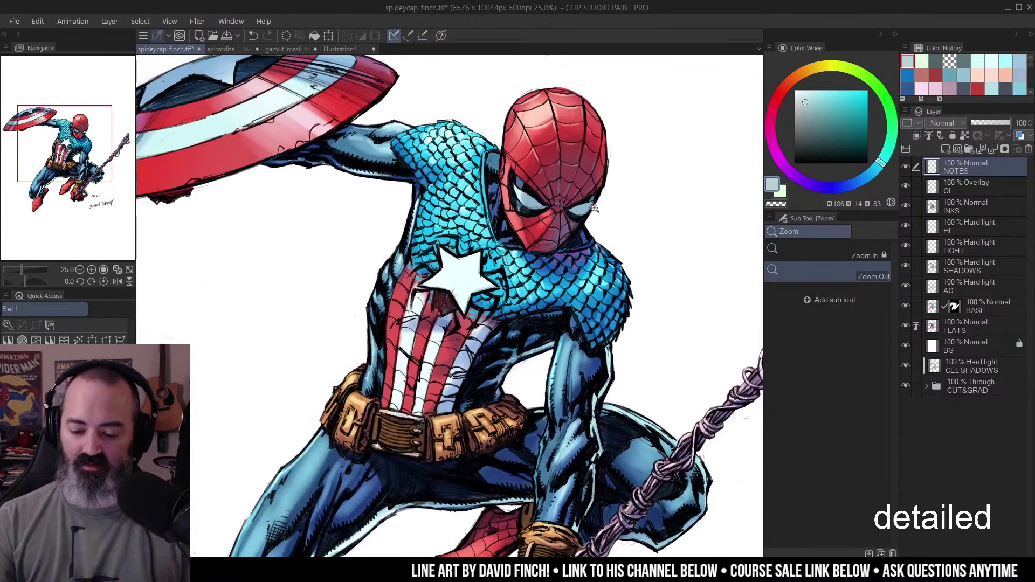
{"action": "key", "text": "ctrl+0"}
{"action": "left_click_drag", "start_coordinate": [311, 120], "coordinate": [527, 394]}
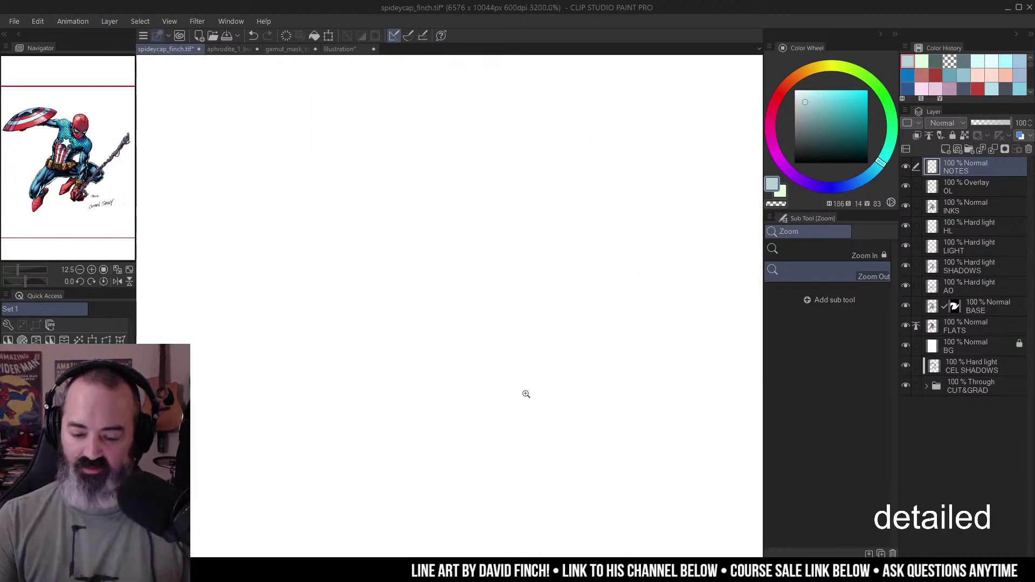
{"action": "key", "text": "ctrl+0"}
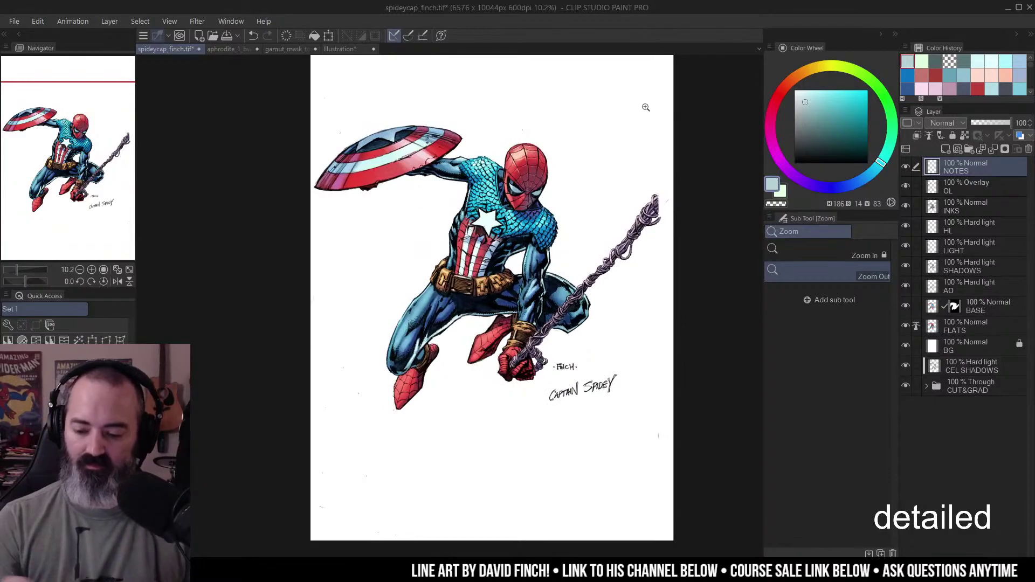
{"action": "mouse_move", "coordinate": [672, 111]}
{"action": "left_mouse_down"}
{"action": "mouse_move", "coordinate": [568, 201]}
{"action": "mouse_move", "coordinate": [630, 166]}
{"action": "left_mouse_up"}
{"action": "key", "text": "b"}
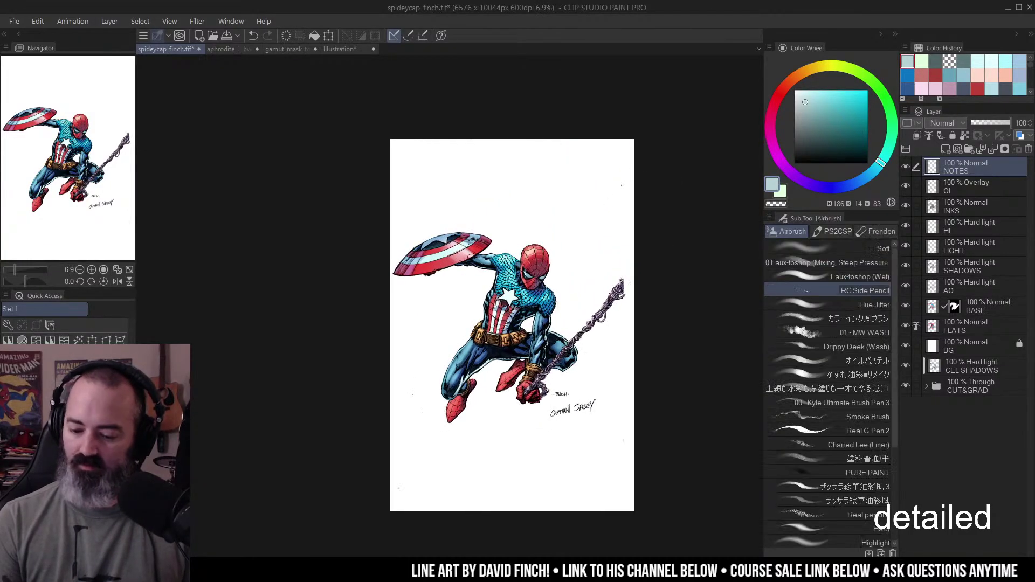
{"action": "mouse_move", "coordinate": [582, 270]}
{"action": "left_mouse_down"}
{"action": "mouse_move", "coordinate": [610, 268]}
{"action": "mouse_move", "coordinate": [667, 111]}
{"action": "mouse_move", "coordinate": [614, 173]}
{"action": "mouse_move", "coordinate": [632, 179]}
{"action": "left_mouse_up"}
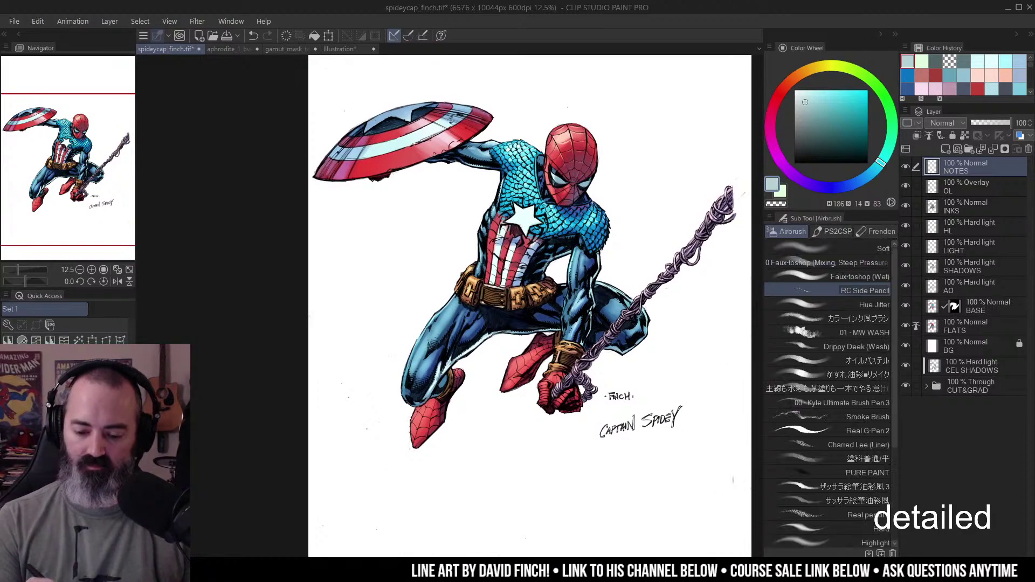
{"action": "key", "text": "ctrl+space"}
{"action": "mouse_move", "coordinate": [309, 102]}
{"action": "left_mouse_down"}
{"action": "mouse_move", "coordinate": [337, 143]}
{"action": "mouse_move", "coordinate": [298, 152]}
{"action": "mouse_move", "coordinate": [548, 196]}
{"action": "left_mouse_up"}
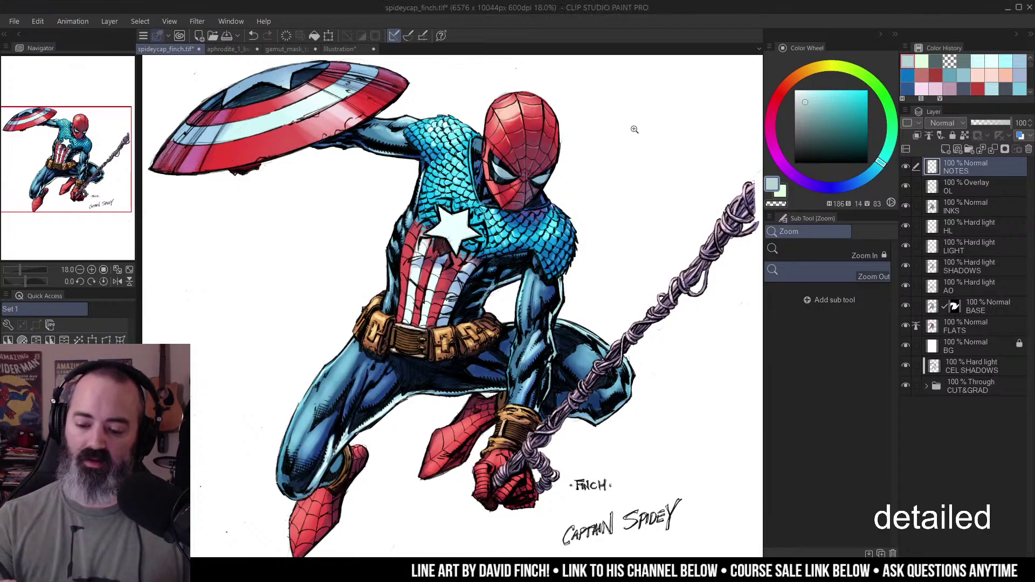
- On the NOTES layer, fill a lassoed rectangle in the blank area beside the head with dark teal, H 186, S 30, V 41
{"action": "scroll", "coordinate": [637, 124], "scroll_direction": "up", "scroll_amount": 4}
{"action": "key", "text": "m"}
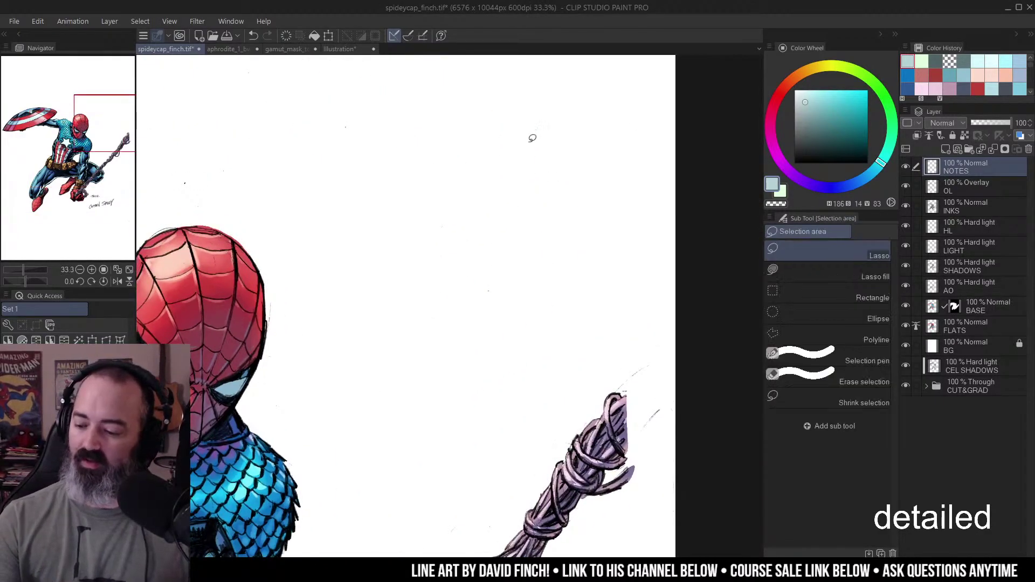
{"action": "mouse_move", "coordinate": [401, 143]}
{"action": "left_mouse_down"}
{"action": "mouse_move", "coordinate": [631, 294]}
{"action": "mouse_move", "coordinate": [407, 169]}
{"action": "mouse_move", "coordinate": [403, 144]}
{"action": "left_mouse_up"}
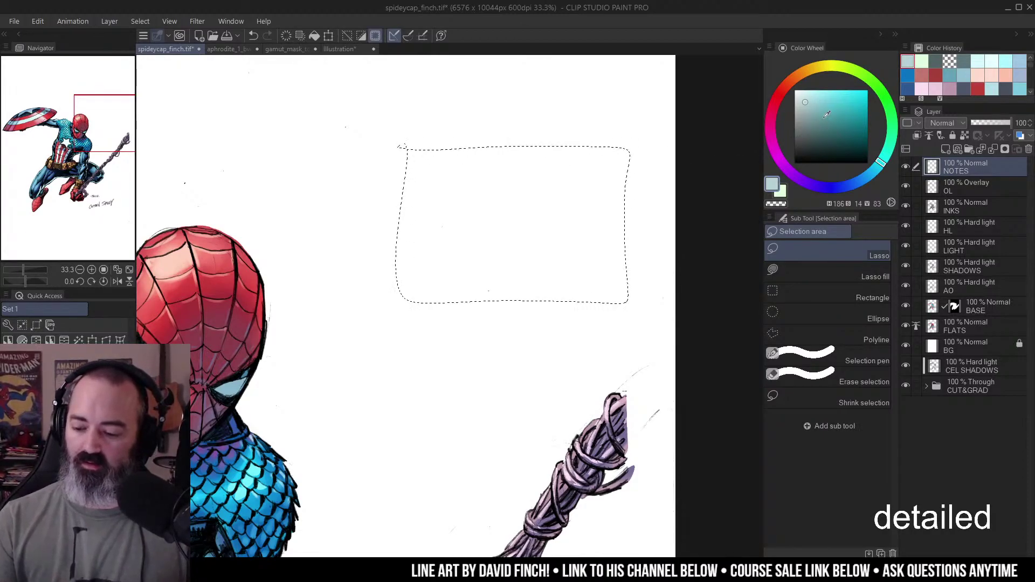
{"action": "left_click", "coordinate": [816, 133]}
{"action": "key", "text": "g"}
{"action": "left_click", "coordinate": [550, 235]}
{"action": "key", "text": "m"}
{"action": "key", "text": "ctrl+d"}
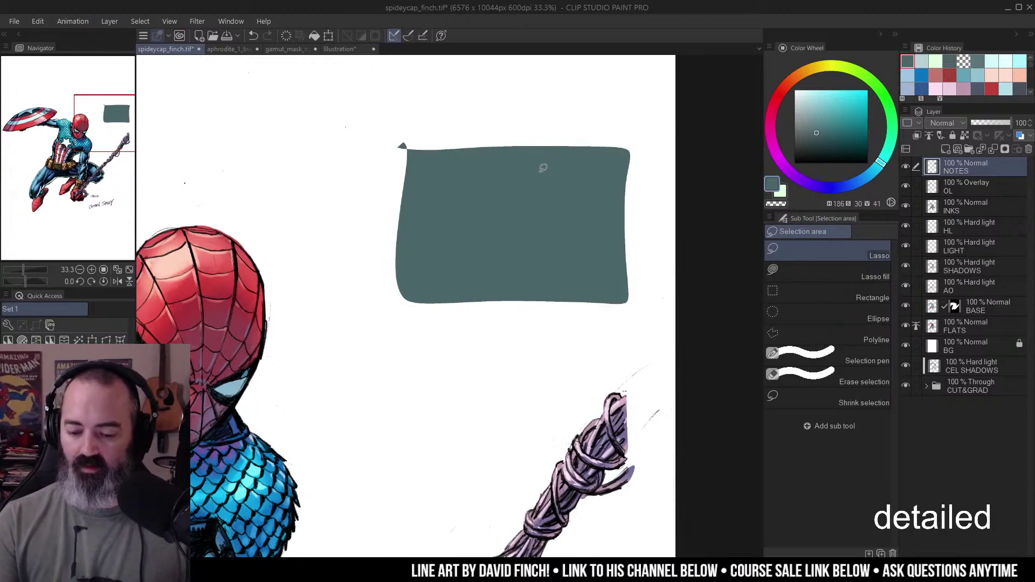
- Fill a lassoed pointed arch inside the teal rectangle with lighter H 186, S 18, V 63
{"action": "mouse_move", "coordinate": [459, 325]}
{"action": "left_mouse_down"}
{"action": "mouse_move", "coordinate": [524, 283]}
{"action": "mouse_move", "coordinate": [488, 319]}
{"action": "left_mouse_up"}
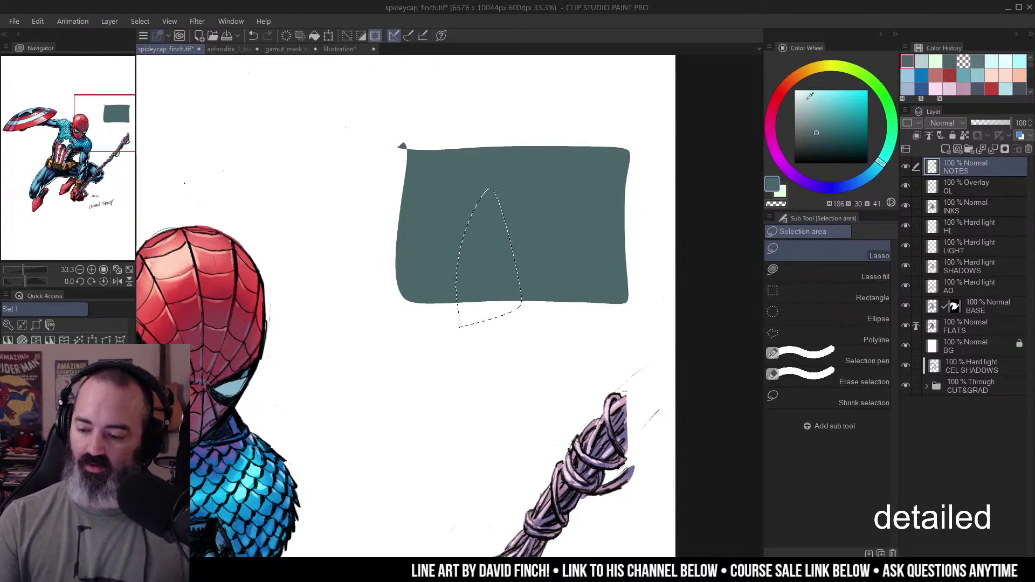
{"action": "key", "text": "alt+BackSpace"}
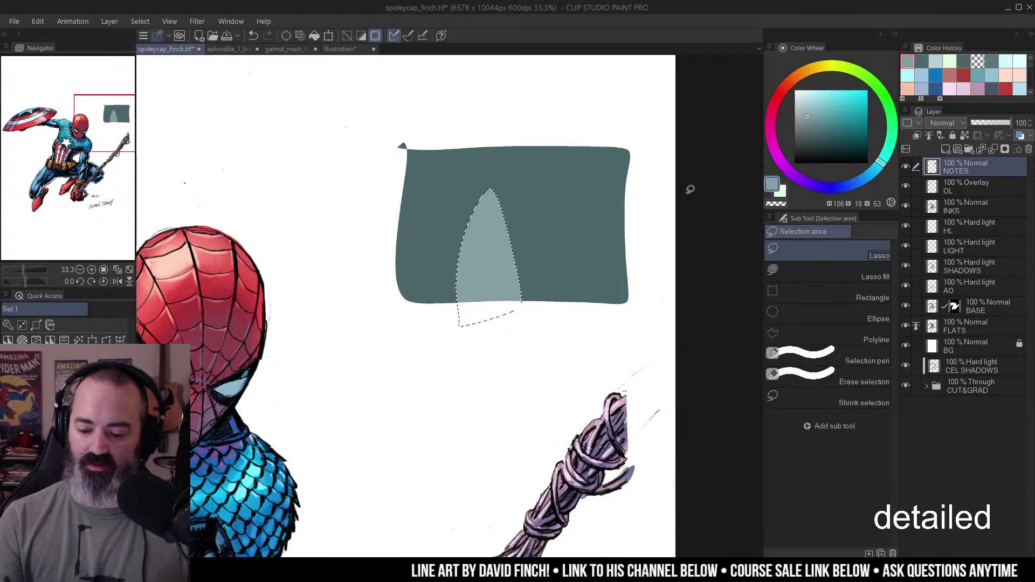
{"action": "key", "text": "ctrl+d"}
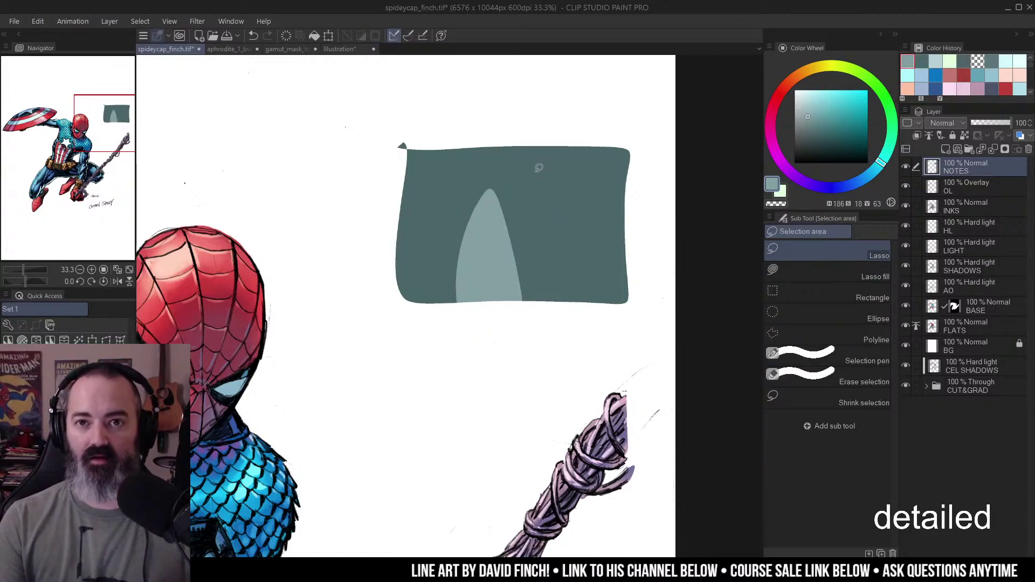
- Paint a pale highlight along the arch's left edge using RC Side Pencil with H 186, S 11, V 92
{"action": "key", "text": "b"}
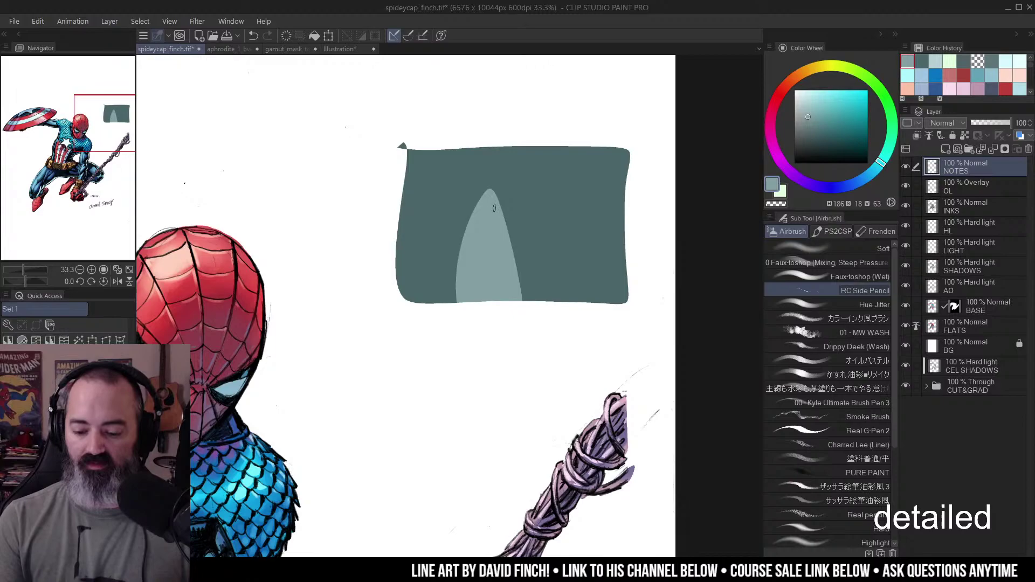
{"action": "left_click", "coordinate": [802, 95]}
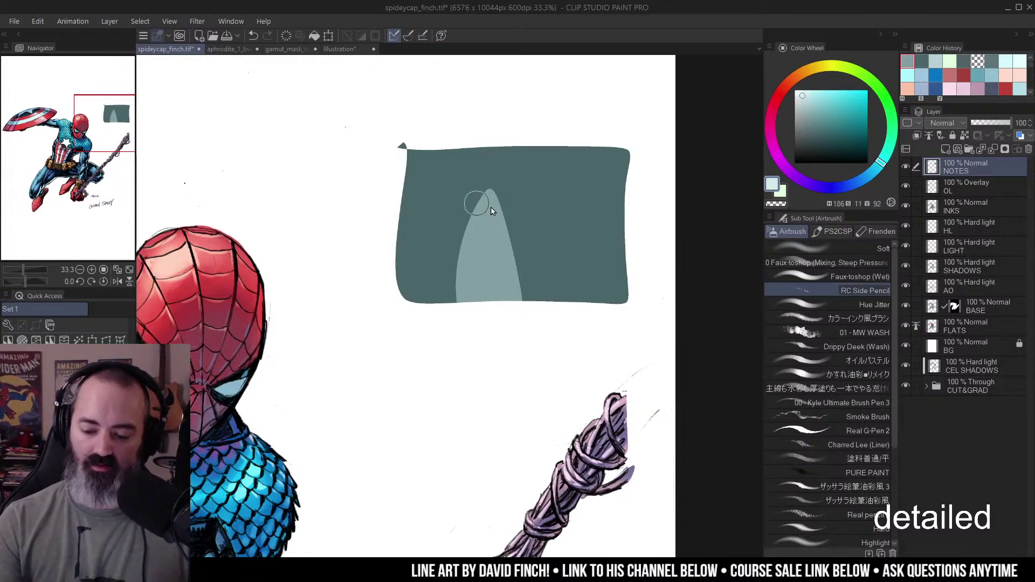
{"action": "left_click_drag", "start_coordinate": [488, 189], "coordinate": [451, 299]}
{"action": "key", "text": "ctrl+z"}
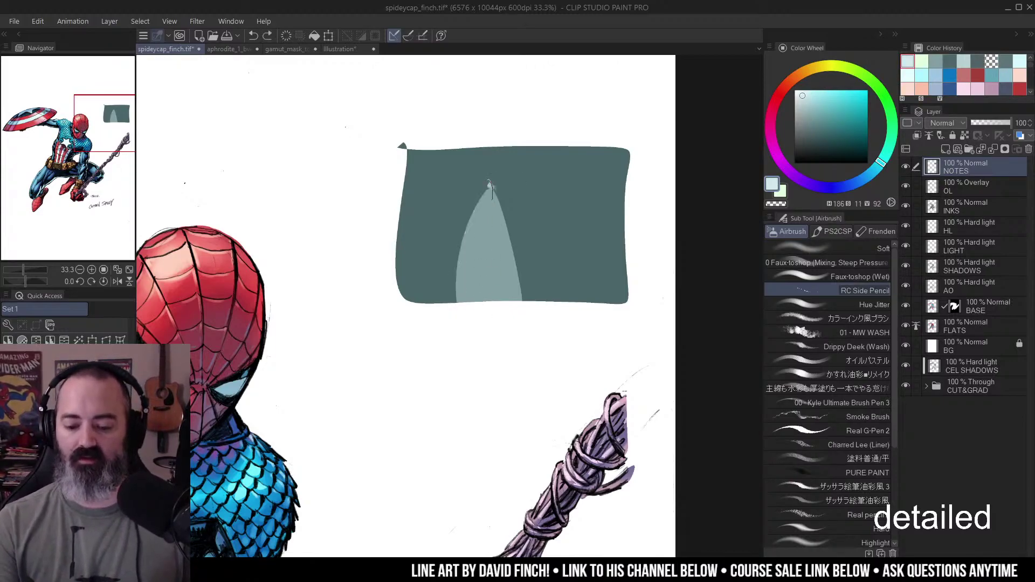
{"action": "left_click_drag", "start_coordinate": [491, 187], "coordinate": [469, 270]}
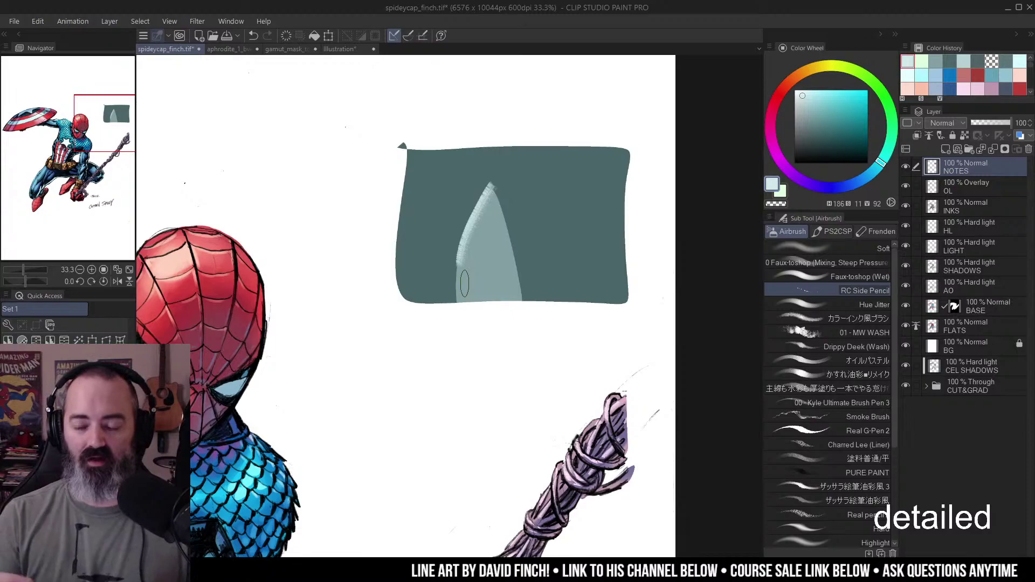
{"action": "left_click_drag", "start_coordinate": [488, 197], "coordinate": [462, 267]}
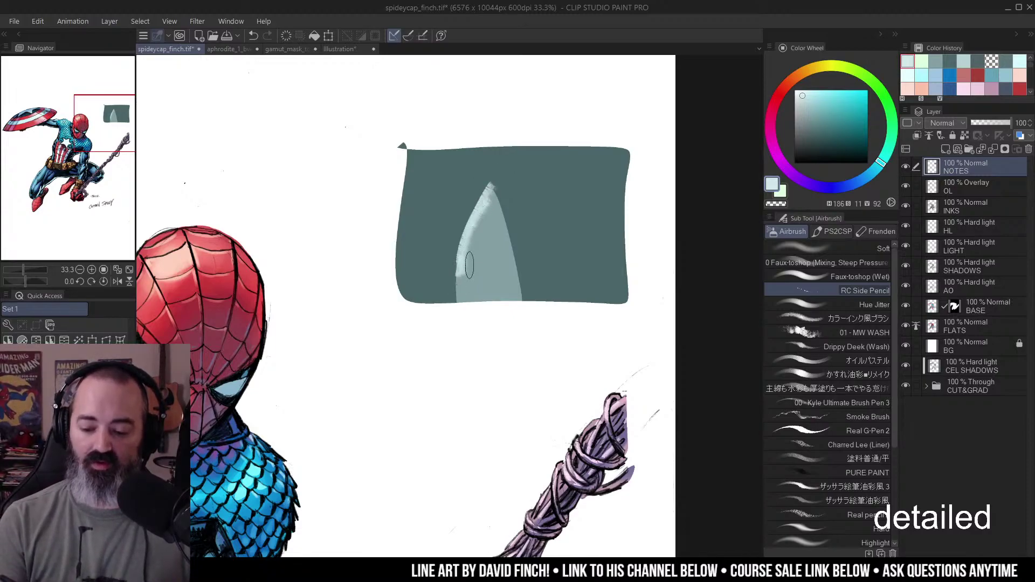
{"action": "left_click_drag", "start_coordinate": [479, 195], "coordinate": [458, 302]}
- Try a dark shading stroke in H 186, S 27, V 24 on the arch's right side, and undo it with the pale highlight strokes
{"action": "left_click_drag", "start_coordinate": [824, 133], "coordinate": [814, 145]}
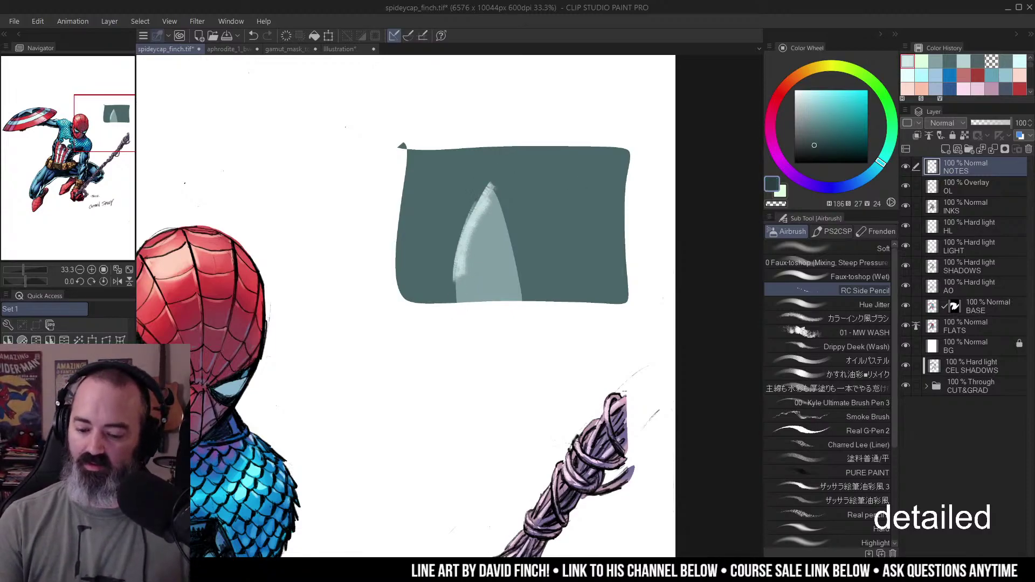
{"action": "left_click_drag", "start_coordinate": [493, 213], "coordinate": [511, 277]}
{"action": "key", "text": "ctrl+z"}
{"action": "key", "text": "ctrl+z"}
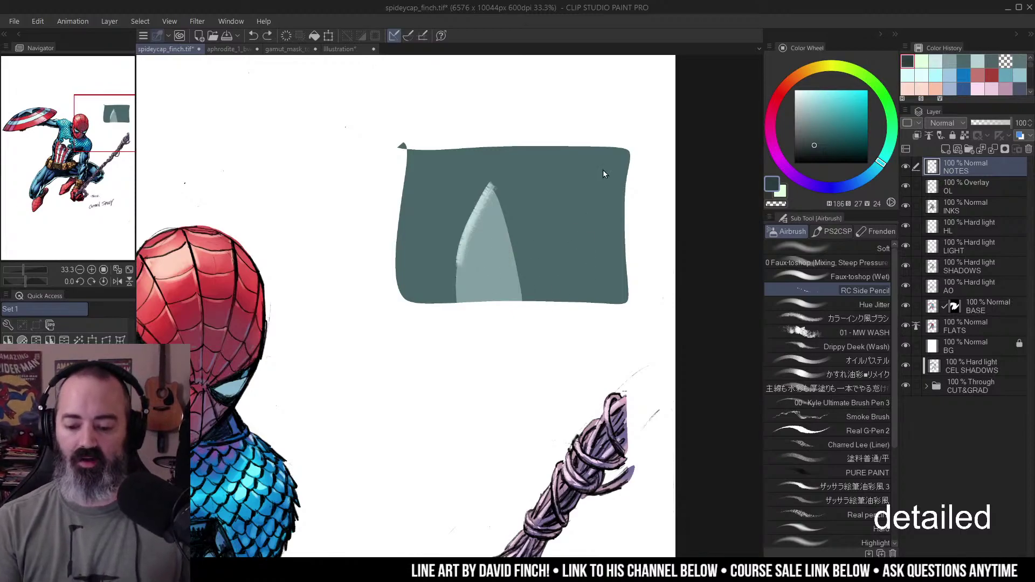
{"action": "key", "text": "ctrl+z"}
- Try lasso outlines of a shadow shape within the pale arch
{"action": "key", "text": "m"}
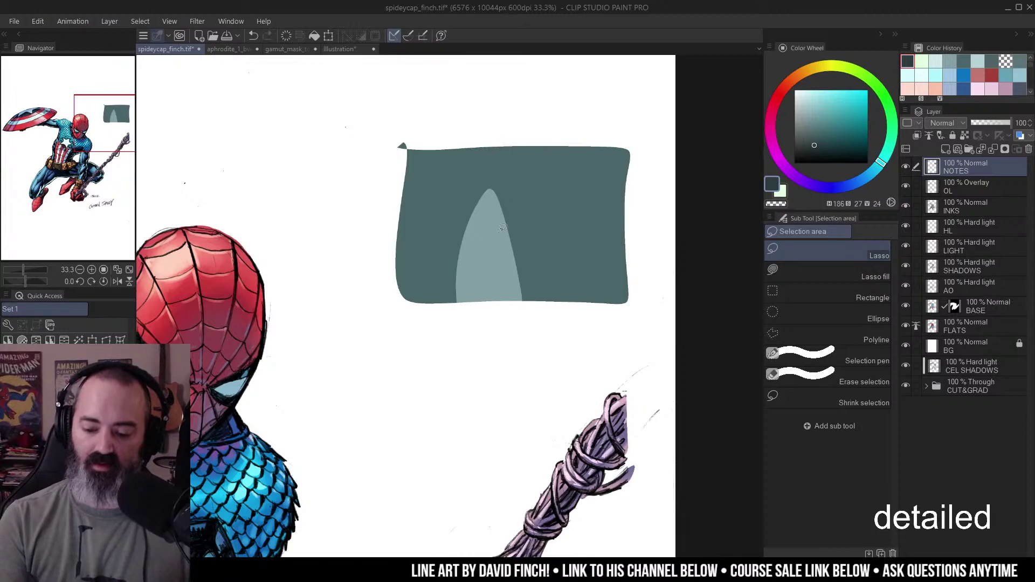
{"action": "left_click_drag", "start_coordinate": [493, 229], "coordinate": [488, 251]}
{"action": "key", "text": "ctrl+d"}
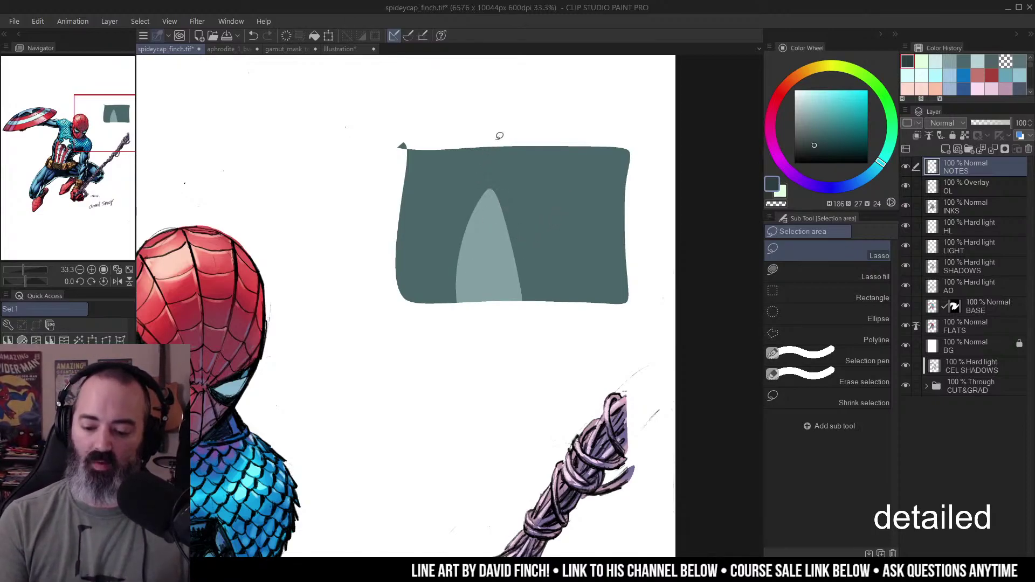
{"action": "mouse_move", "coordinate": [470, 260]}
{"action": "left_mouse_down"}
{"action": "mouse_move", "coordinate": [520, 286]}
{"action": "mouse_move", "coordinate": [468, 304]}
{"action": "left_mouse_up"}
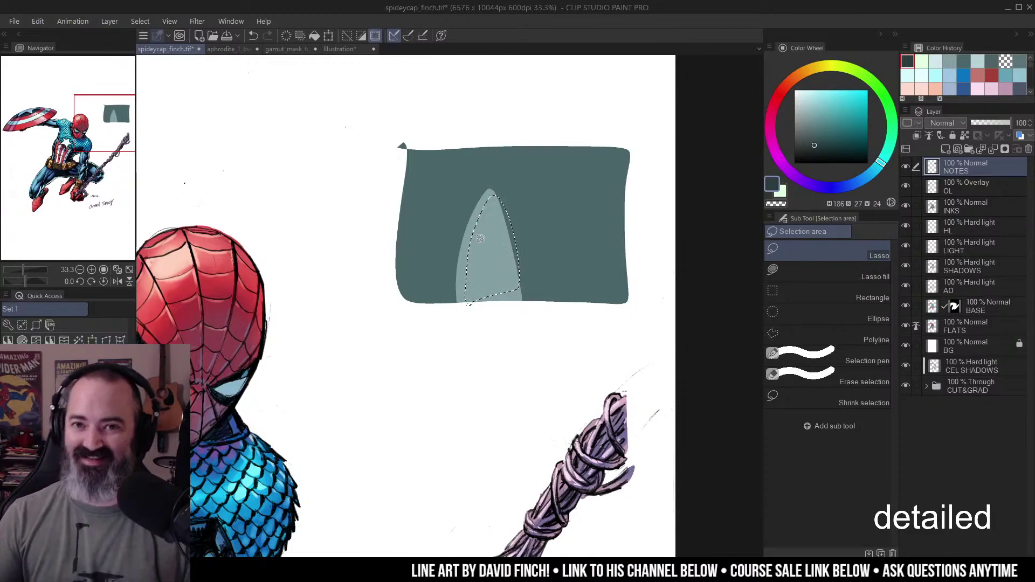
- Lasso the whole teal sample beside the head, delete it and clear the selection
{"action": "mouse_move", "coordinate": [647, 123]}
{"action": "left_mouse_down"}
{"action": "mouse_move", "coordinate": [377, 285]}
{"action": "mouse_move", "coordinate": [681, 250]}
{"action": "left_mouse_up"}
{"action": "key", "text": "Delete"}
{"action": "key", "text": "ctrl+d"}
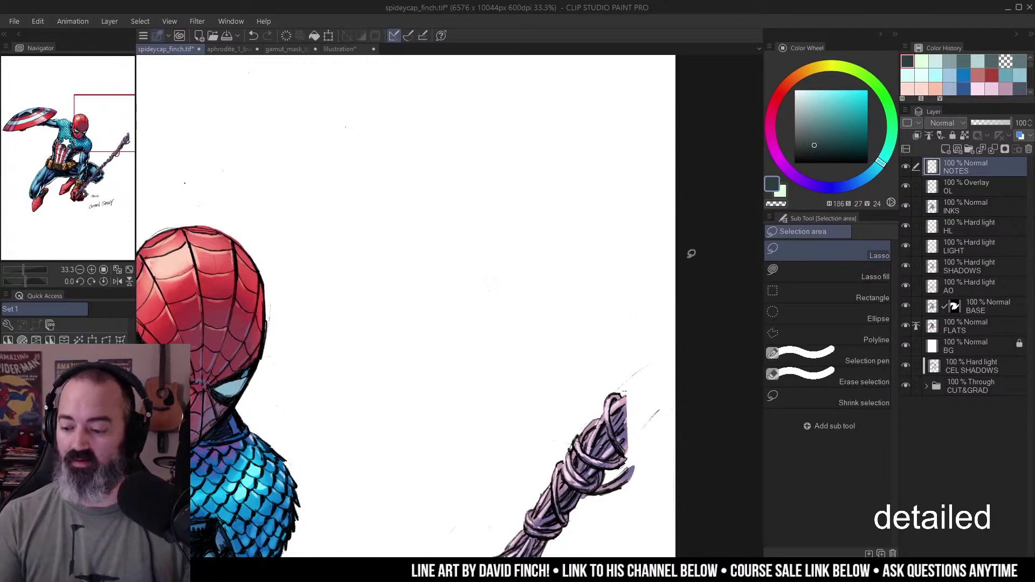
- Inspect the coloured figure up close and as a full page to judge the overall result
{"action": "key", "text": "/"}
{"action": "scroll", "coordinate": [585, 231], "scroll_direction": "down", "scroll_amount": 3}
{"action": "left_click_drag", "start_coordinate": [589, 235], "coordinate": [643, 162]}
{"action": "scroll", "coordinate": [642, 208], "scroll_direction": "up", "scroll_amount": 3}
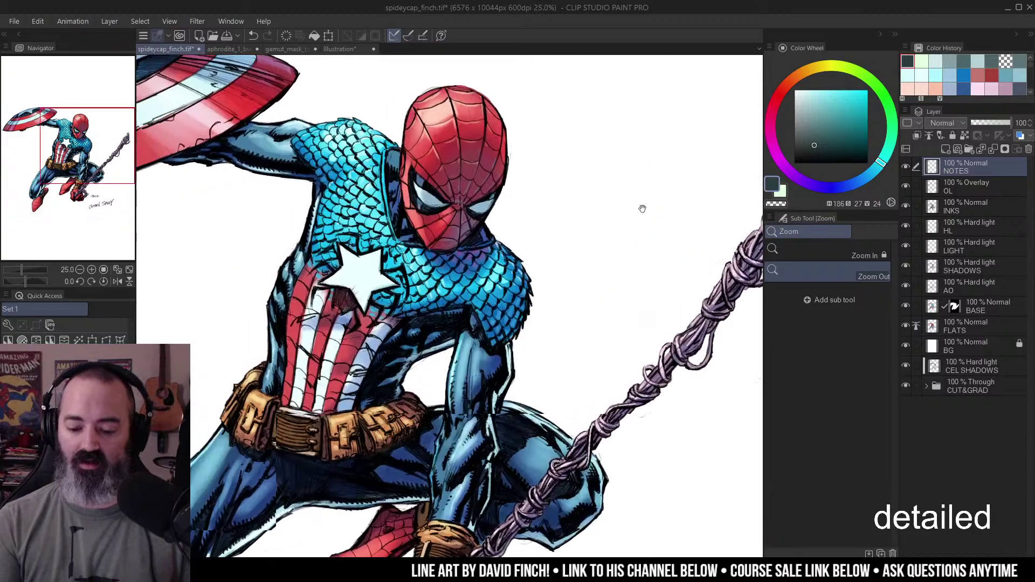
{"action": "scroll", "coordinate": [633, 203], "scroll_direction": "down", "scroll_amount": 3}
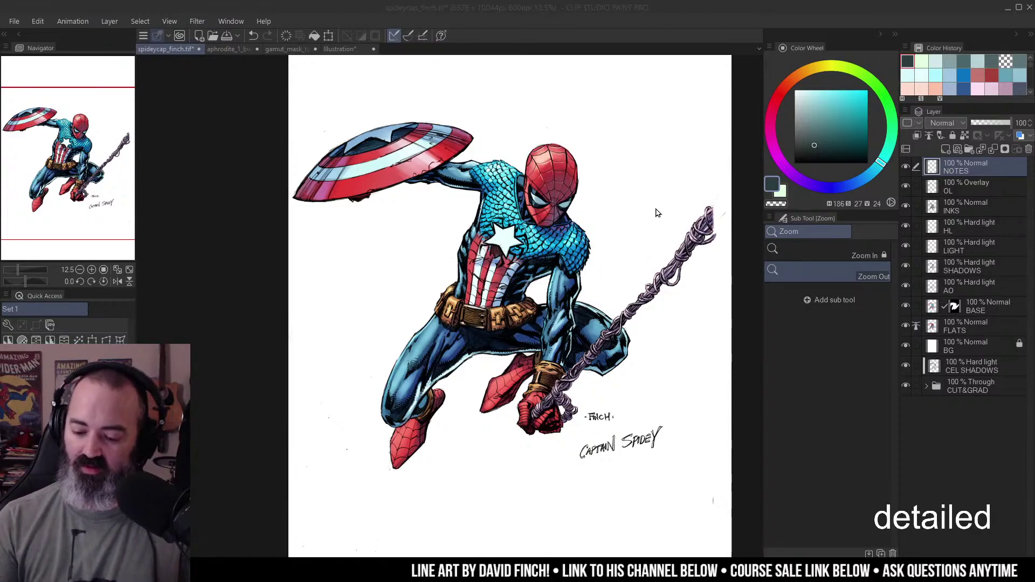
{"action": "scroll", "coordinate": [617, 224], "scroll_direction": "down", "scroll_amount": 5}
{"action": "scroll", "coordinate": [618, 225], "scroll_direction": "up", "scroll_amount": 5}
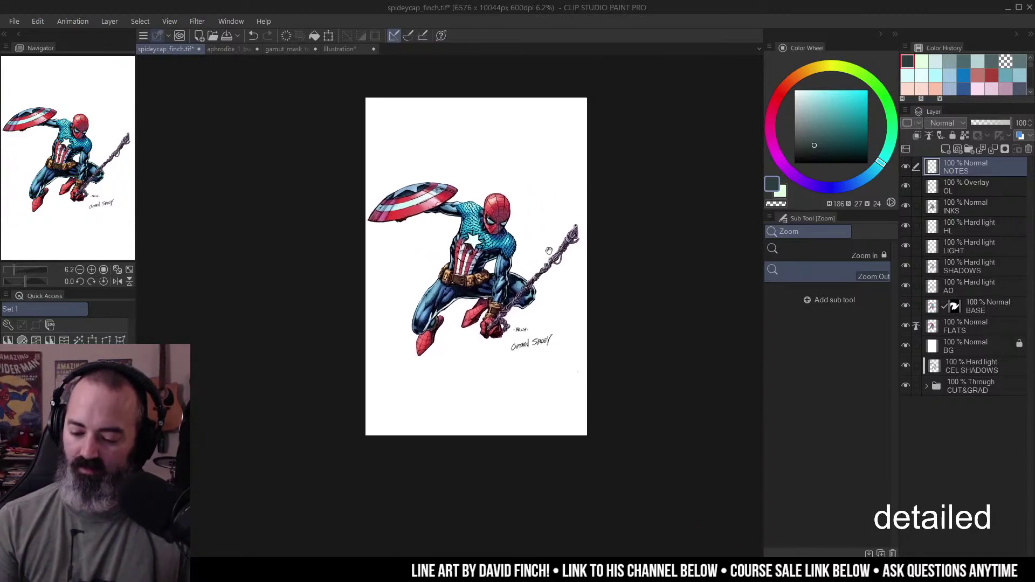
{"action": "left_click_drag", "start_coordinate": [618, 232], "coordinate": [623, 256]}
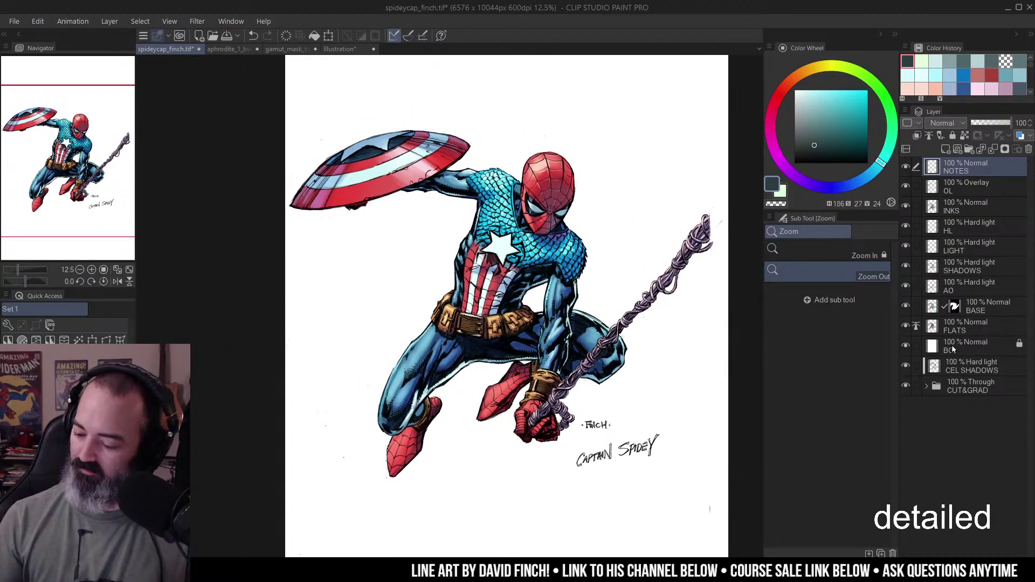
- Group the HL, LIGHT, SHADOWS and AO layers into a new layer folder named "overpainted"
{"action": "left_click", "coordinate": [965, 224]}
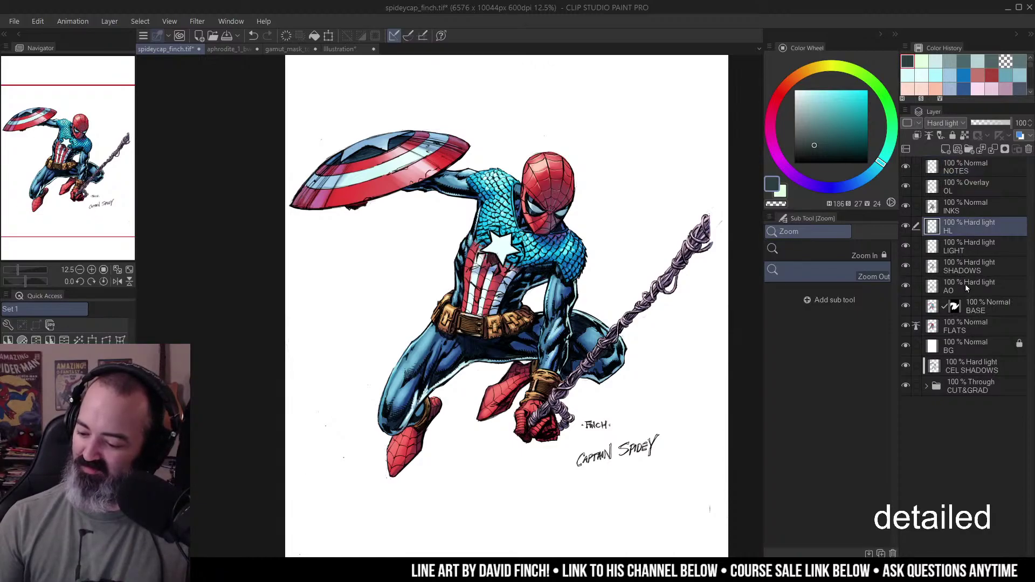
{"action": "right_click", "coordinate": [955, 224]}
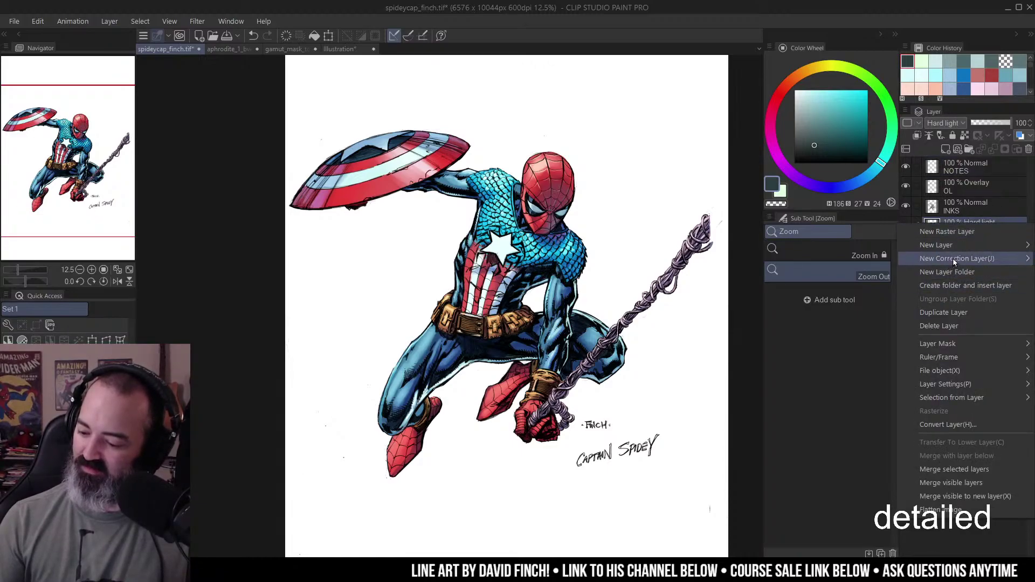
{"action": "left_click", "coordinate": [979, 286]}
{"action": "double_click", "coordinate": [958, 231]}
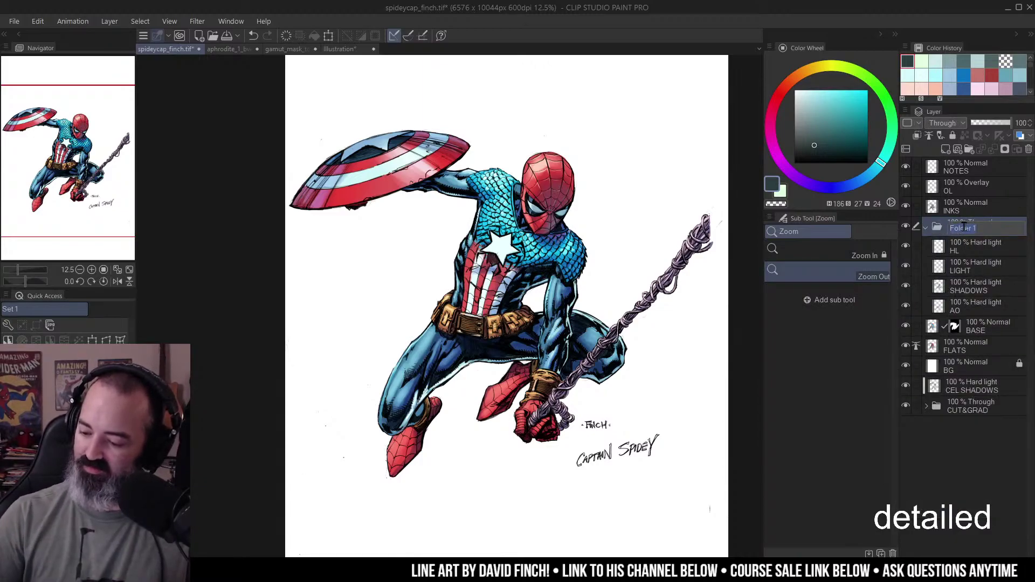
{"action": "type", "text": "overpainted"}
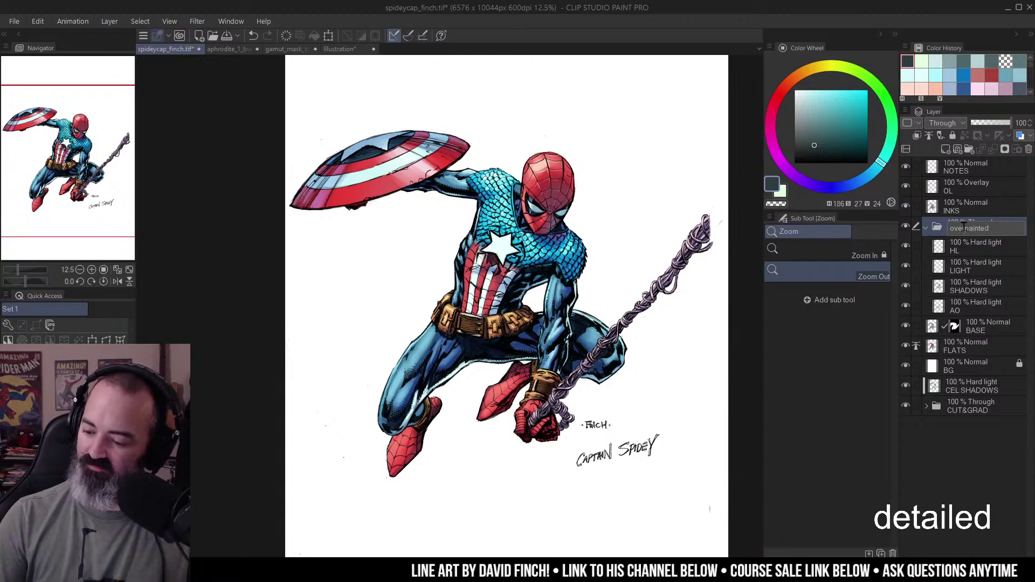
{"action": "key", "text": "Return"}
- Hide the overpainted folder and move the CEL SHADOWS layer directly above BASE
{"action": "left_click", "coordinate": [907, 227]}
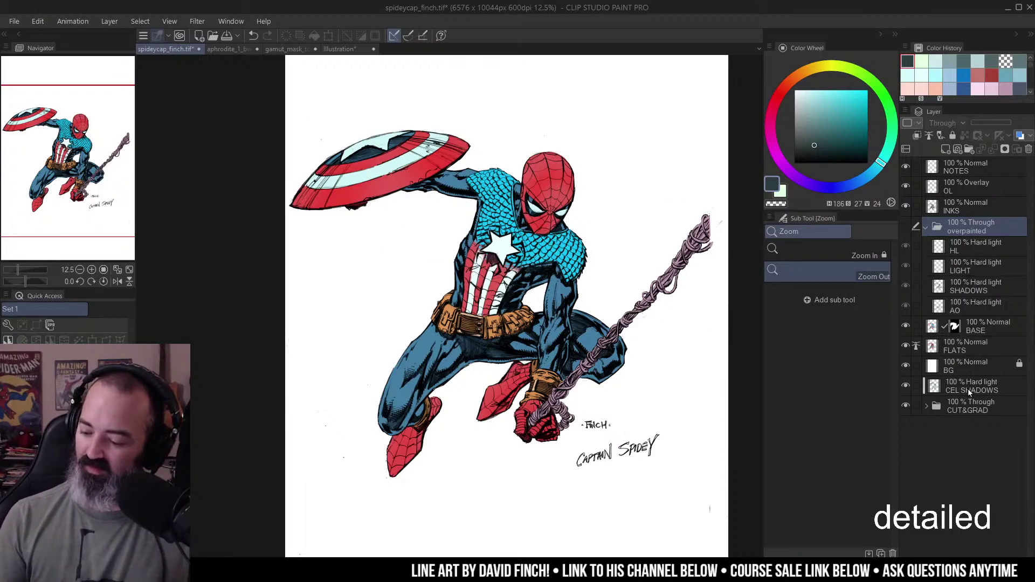
{"action": "left_click_drag", "start_coordinate": [961, 384], "coordinate": [957, 316]}
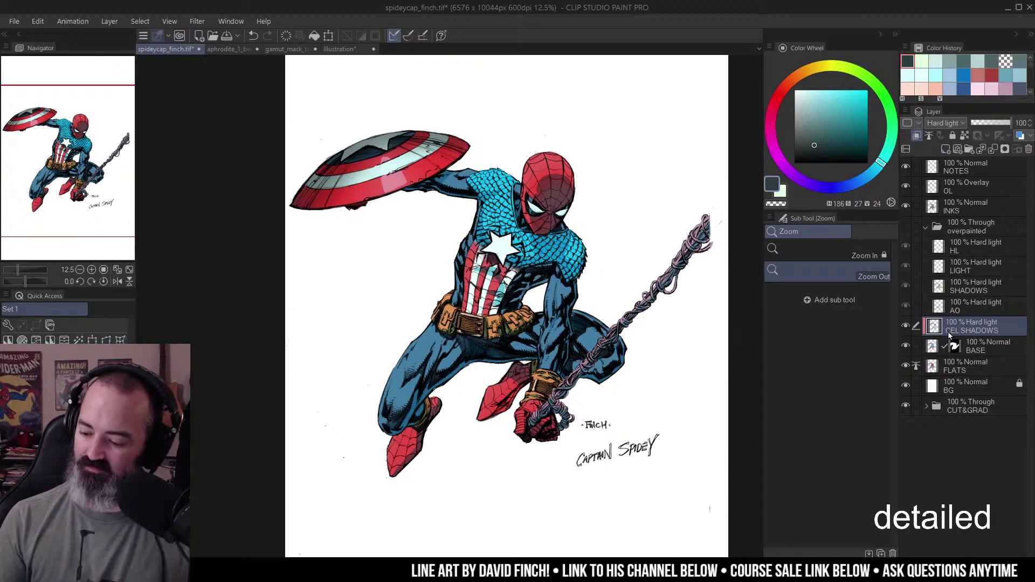
- Isolate the CEL SHADOWS layer with BASE to examine the cel shading on the upper body, and restore the full artwork view
{"action": "left_click", "coordinate": [906, 326], "text": "alt"}
{"action": "left_click_drag", "start_coordinate": [553, 206], "coordinate": [626, 313]}
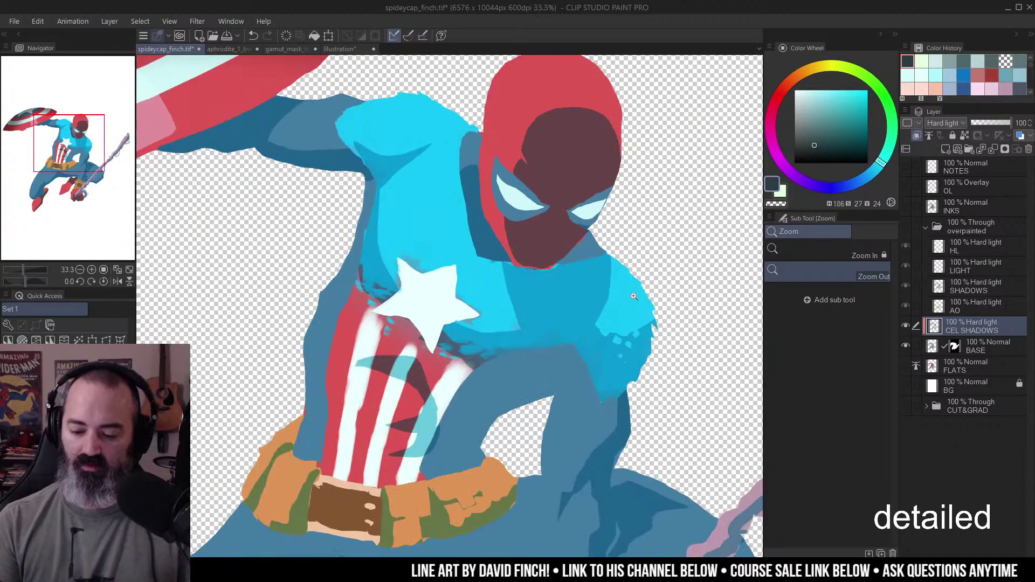
{"action": "scroll", "coordinate": [629, 314], "scroll_direction": "down", "scroll_amount": 1}
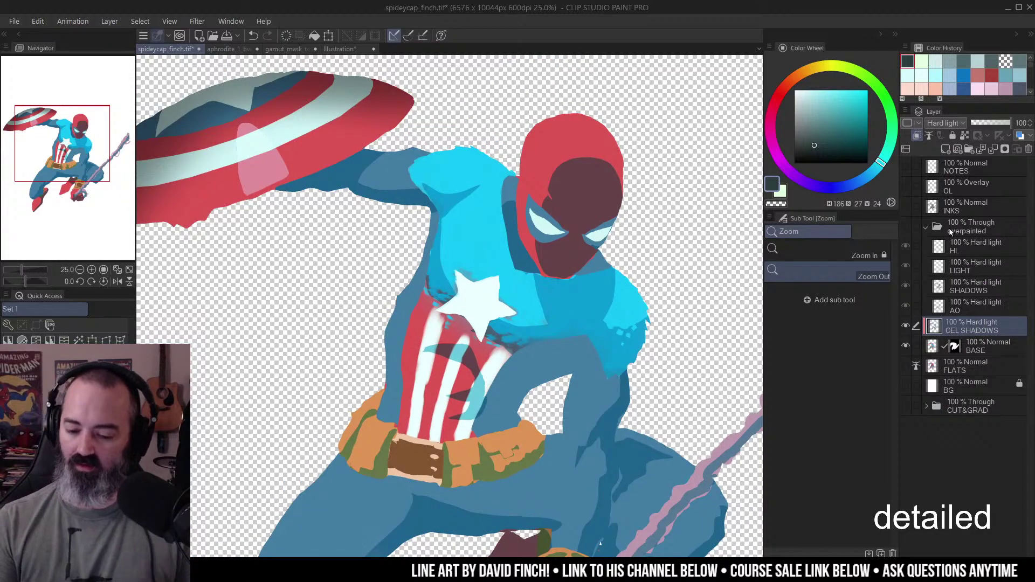
{"action": "left_click", "coordinate": [907, 328], "text": "alt"}
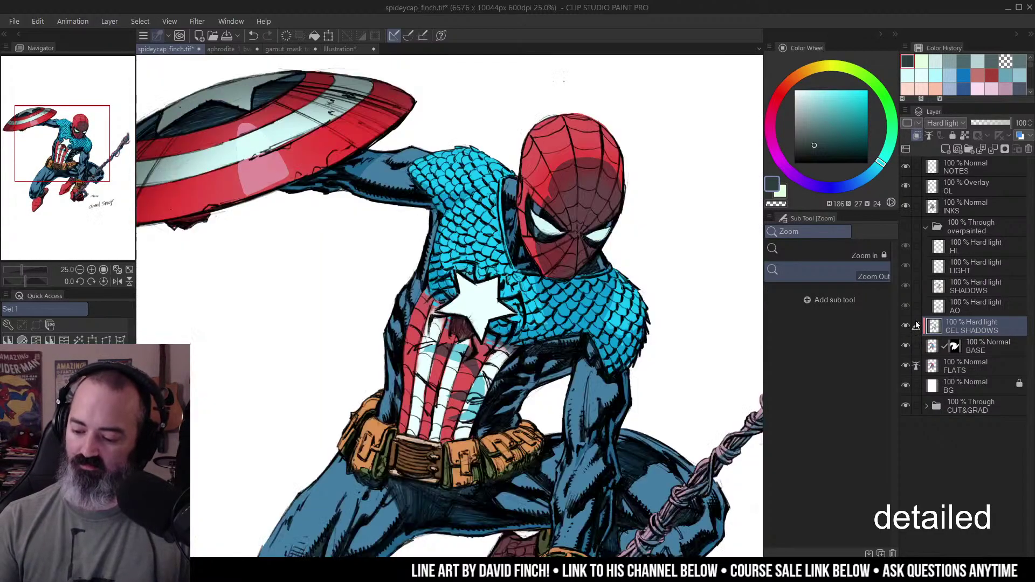
{"action": "key", "text": "ctrl+minus"}
{"action": "key", "text": "ctrl+minus"}
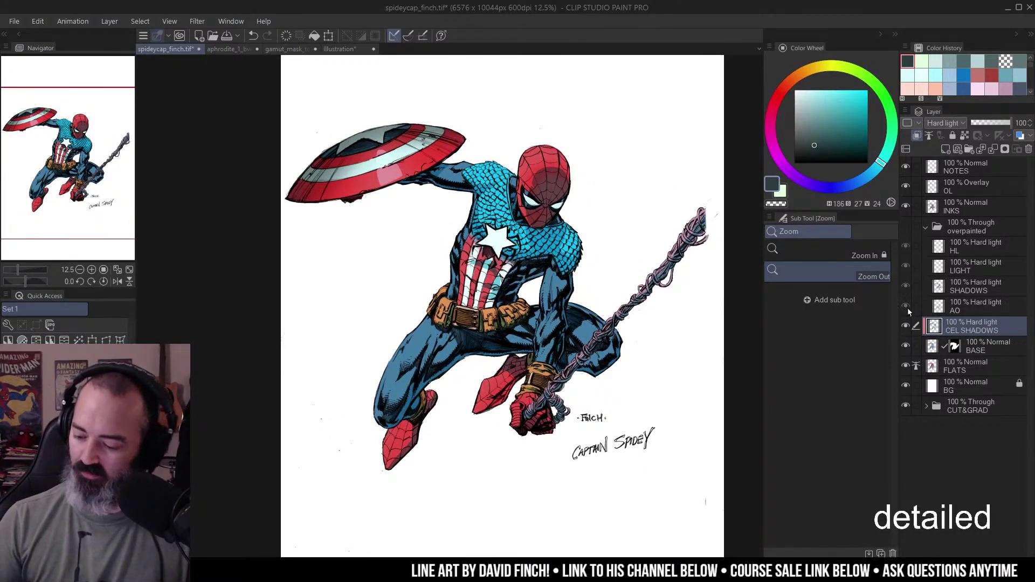
- Hide the CEL SHADOWS layer and move the CUT&GRAD folder directly above BASE
{"action": "left_click", "coordinate": [905, 325]}
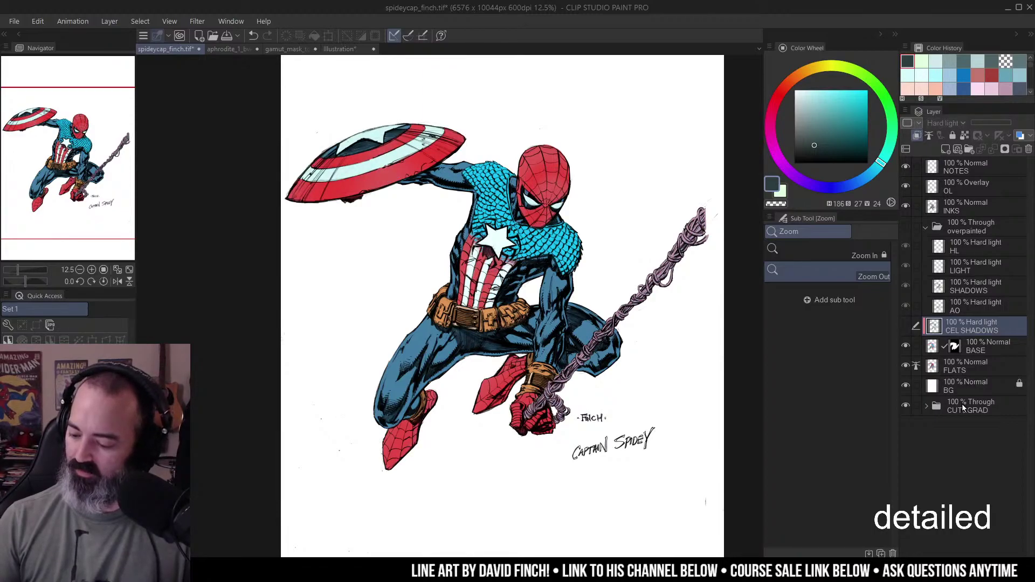
{"action": "left_click_drag", "start_coordinate": [964, 407], "coordinate": [958, 339]}
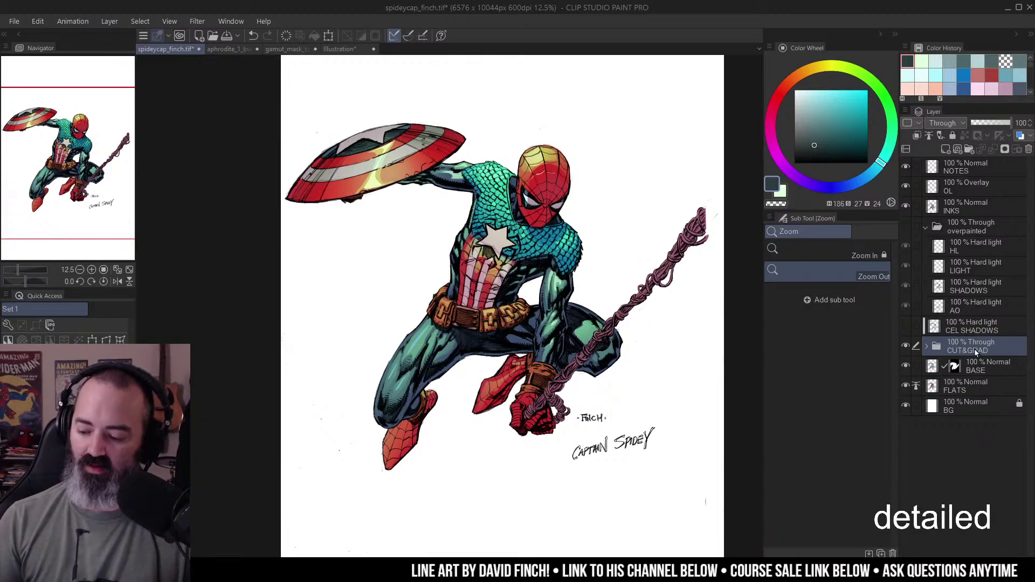
- Isolate the CUT&GRAD folder to examine its cut-and-gradient rendering, and restore all layers to review the whole figure
{"action": "left_click", "coordinate": [906, 346], "text": "alt"}
{"action": "left_click_drag", "start_coordinate": [502, 180], "coordinate": [647, 189]}
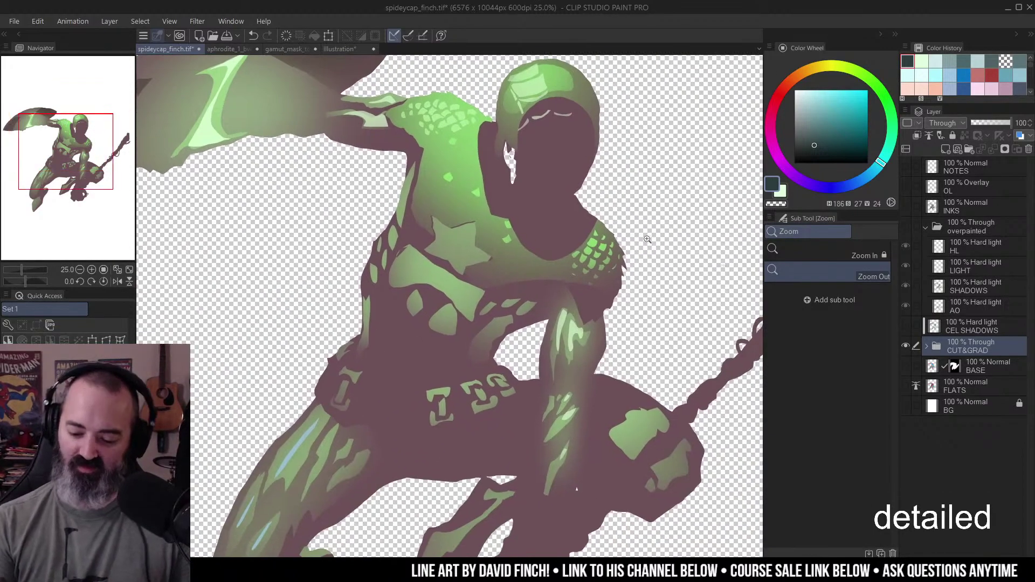
{"action": "left_click", "coordinate": [907, 347], "text": "alt"}
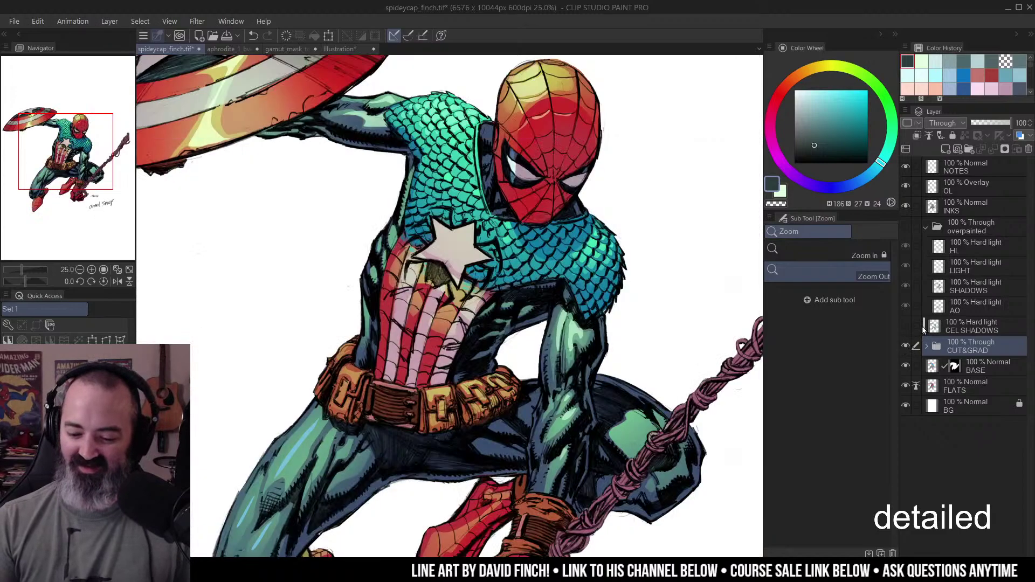
{"action": "left_click_drag", "start_coordinate": [693, 294], "coordinate": [633, 268]}
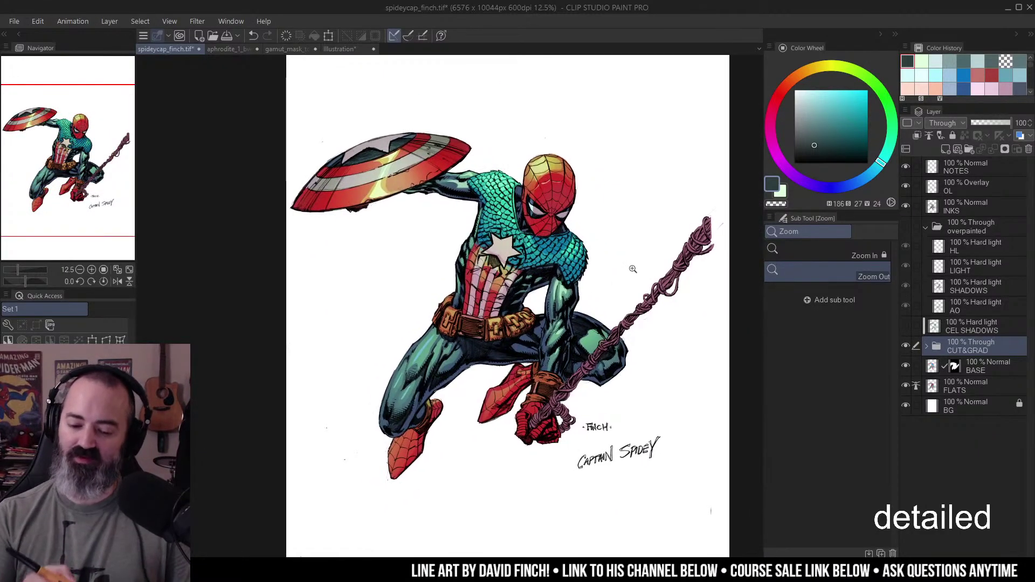